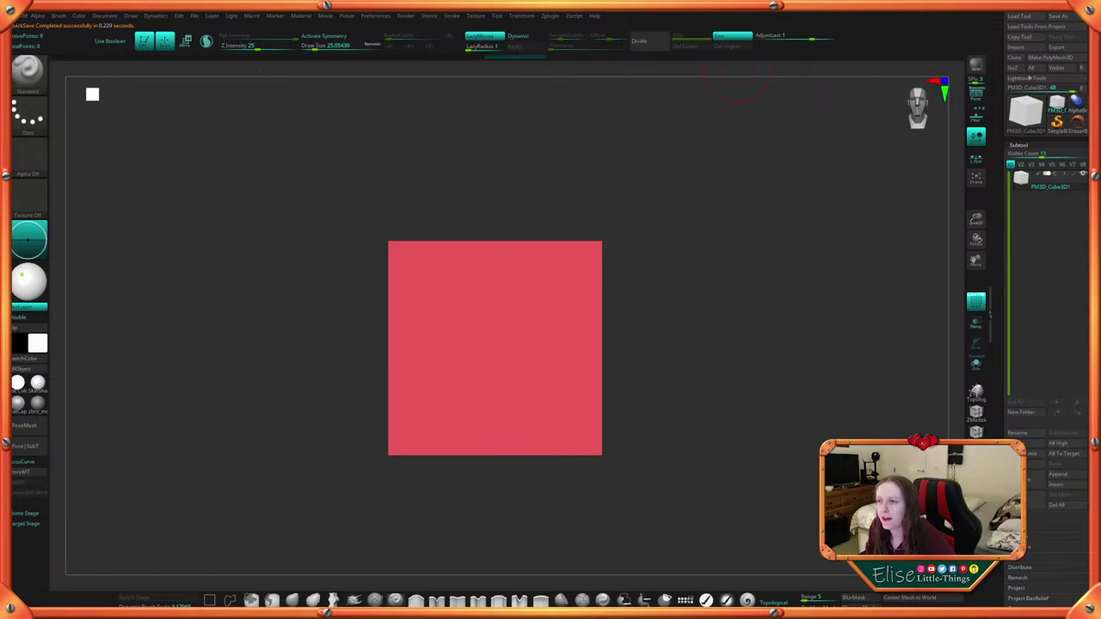
View the coffee grinder reference picture beside the cube, and close the image viewer
{"action": "left_click_drag", "start_coordinate": [346, 112], "coordinate": [237, 146]}
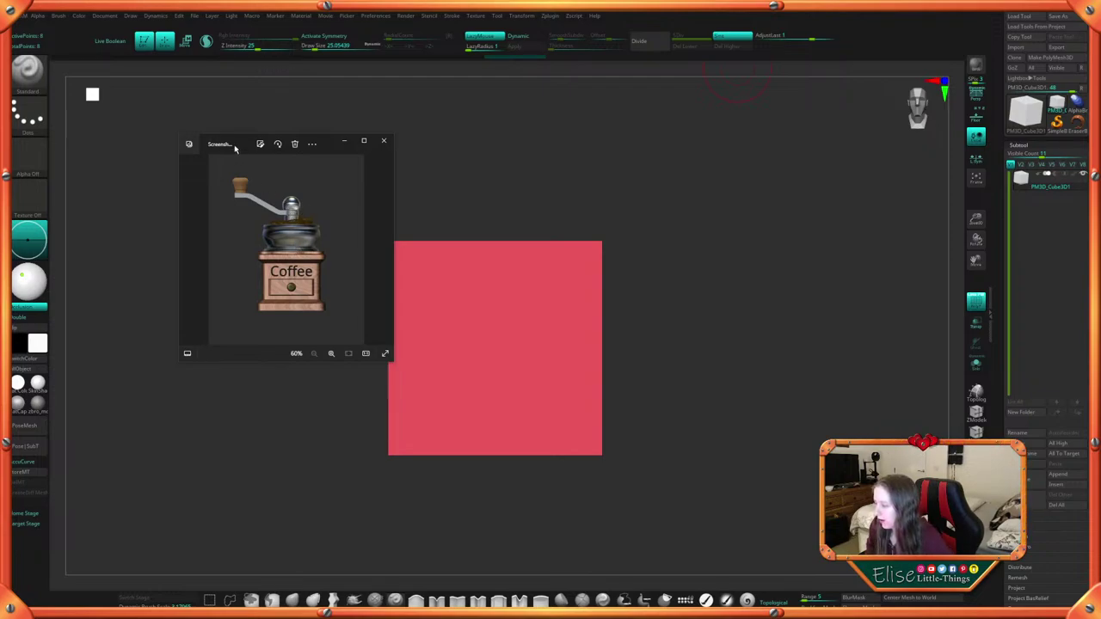
{"action": "left_click_drag", "start_coordinate": [238, 147], "coordinate": [117, 142]}
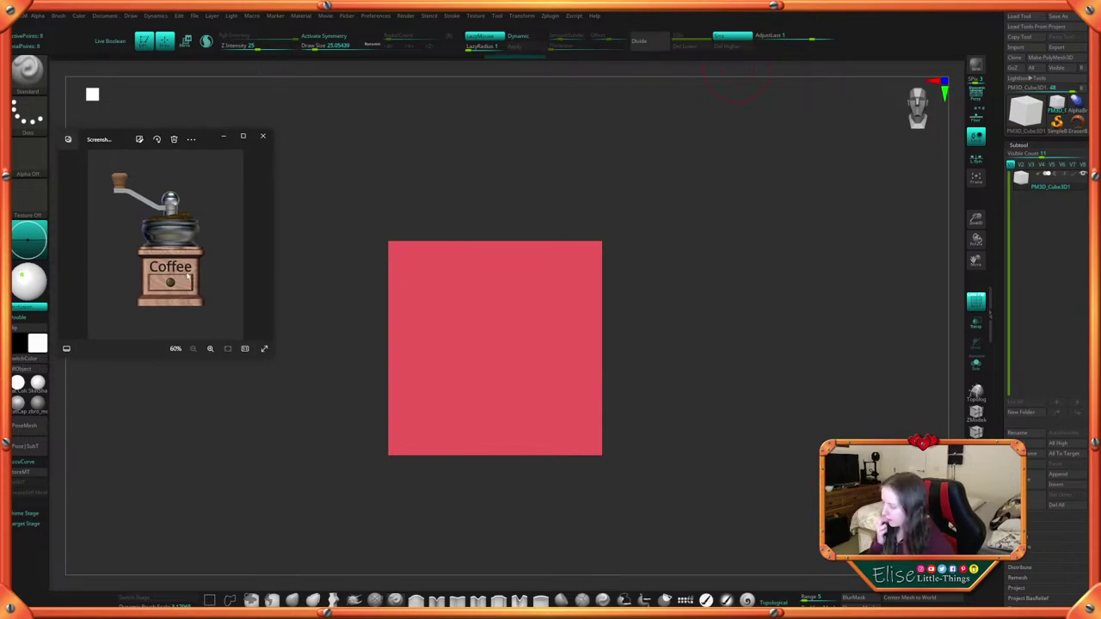
{"action": "left_click", "coordinate": [262, 138]}
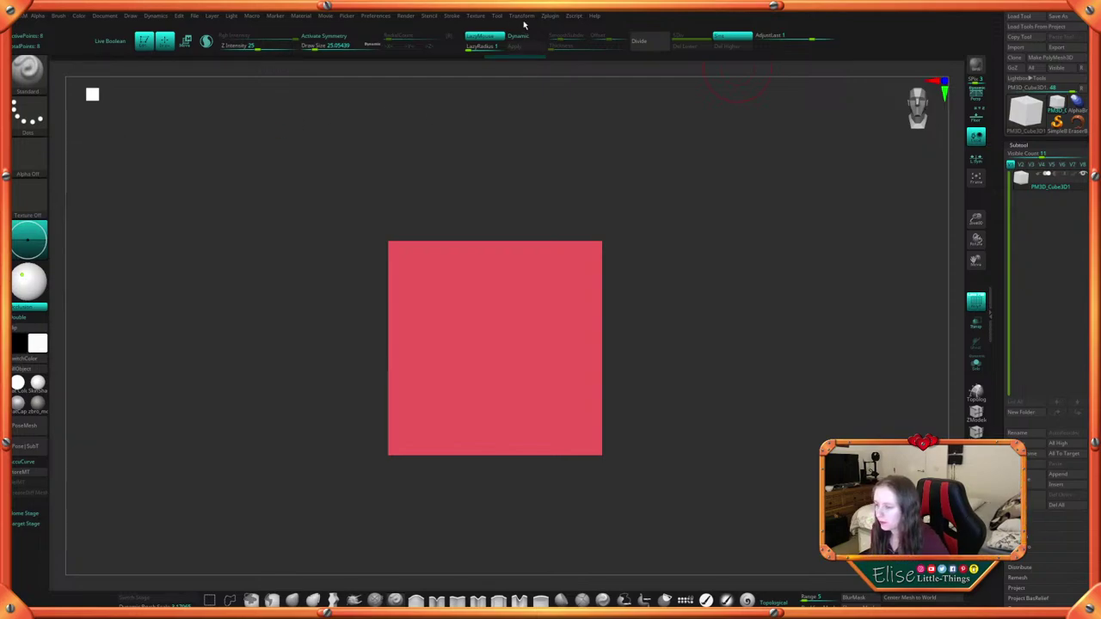
Import the coffee grinder screenshot as a texture and add it to Spotlight as a reference
{"action": "left_click", "coordinate": [475, 17]}
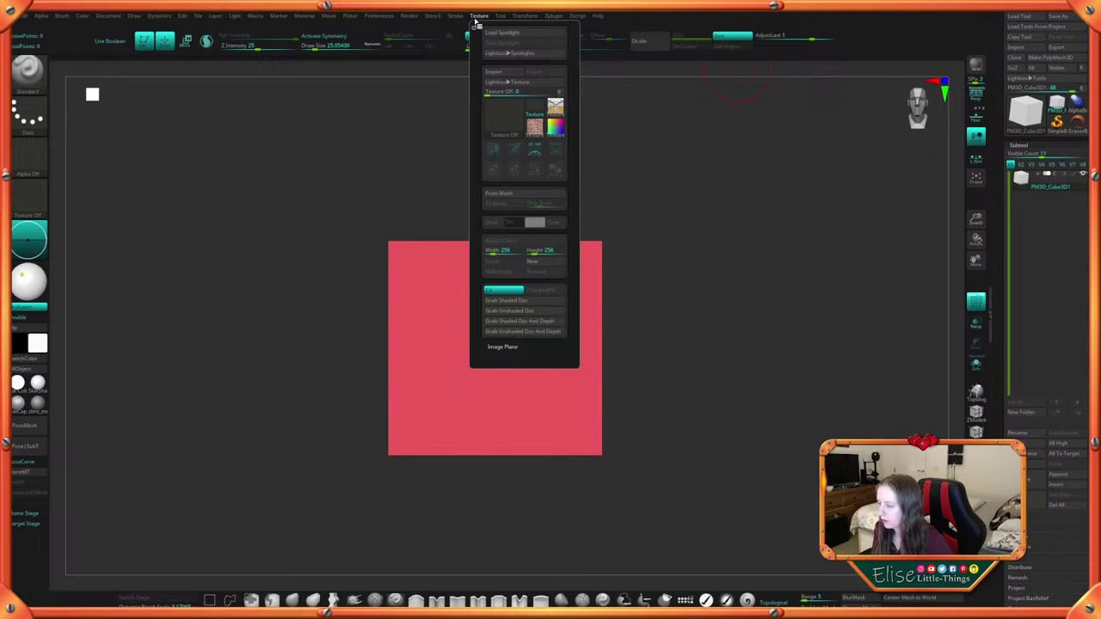
{"action": "left_click", "coordinate": [512, 74]}
{"action": "left_click", "coordinate": [380, 244]}
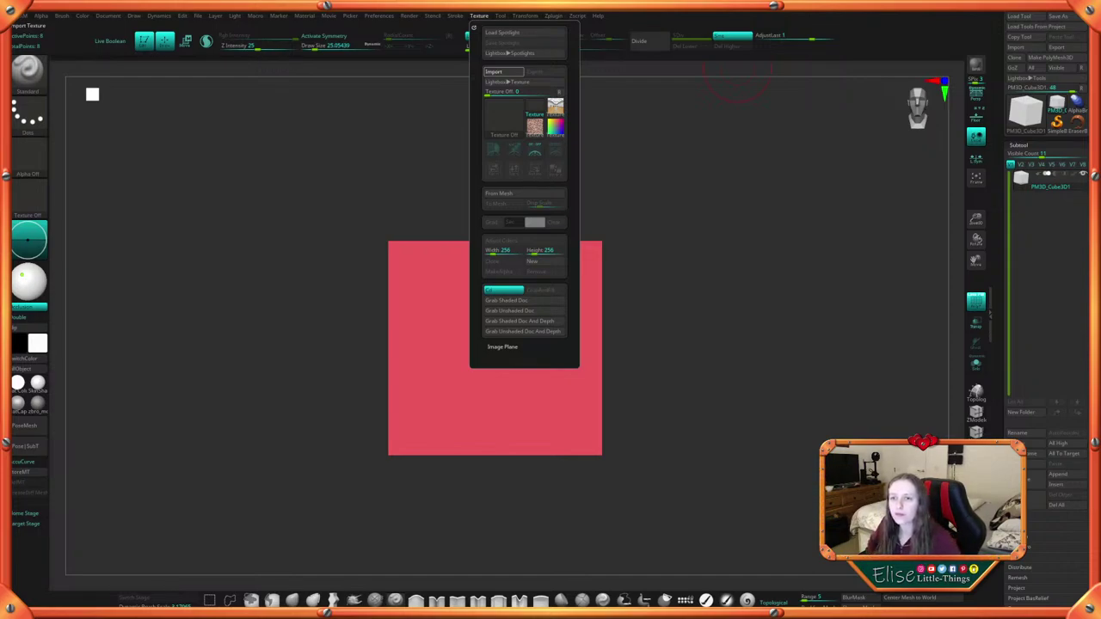
{"action": "left_click", "coordinate": [478, 17]}
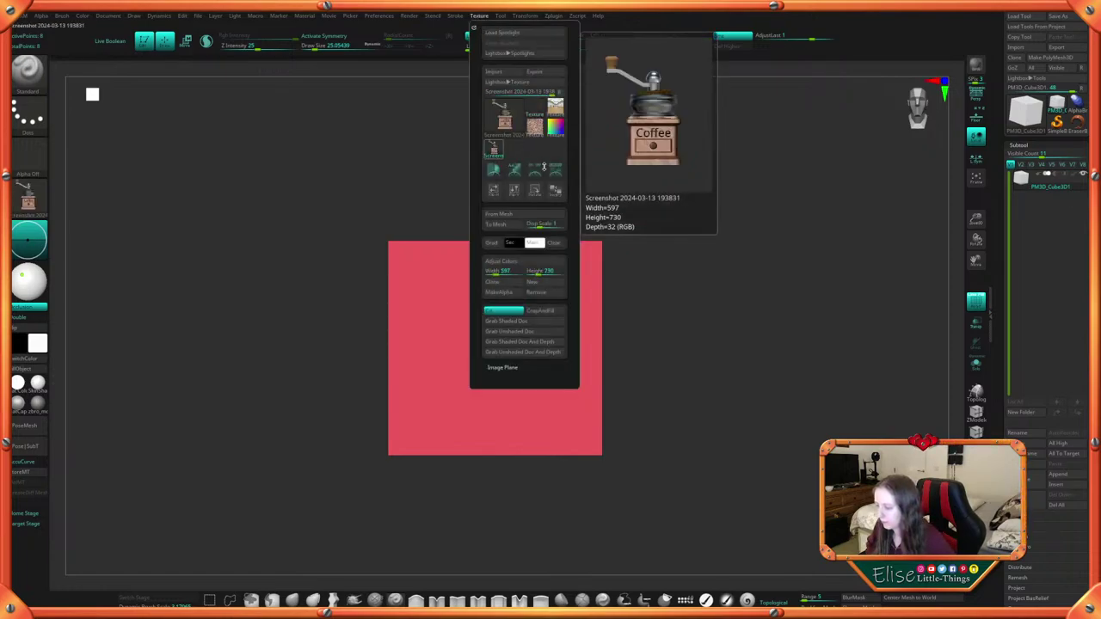
{"action": "left_click", "coordinate": [505, 115]}
{"action": "left_click", "coordinate": [480, 17]}
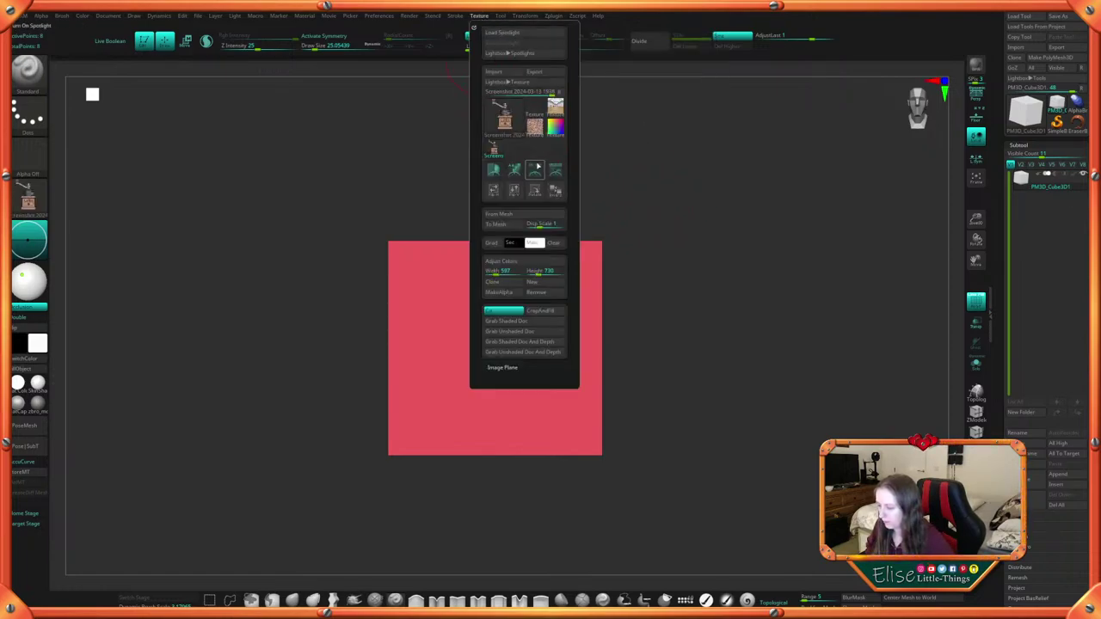
{"action": "left_click", "coordinate": [548, 169]}
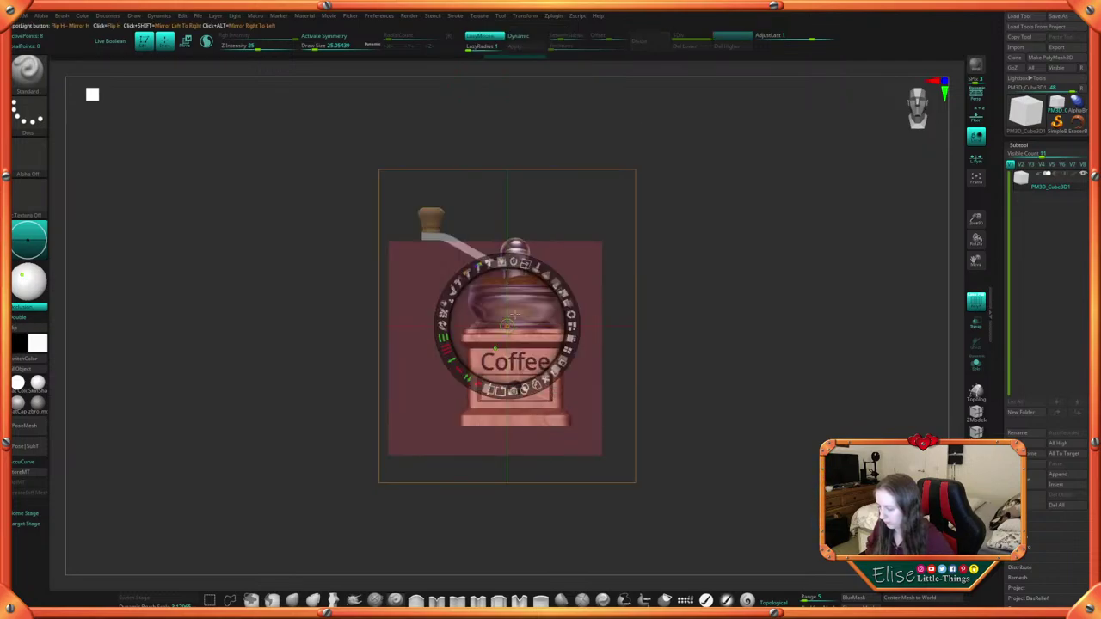
Shrink the Spotlight reference slightly, place it clear of the cube in the canvas's upper left area, and leave Spotlight editing
{"action": "left_click_drag", "start_coordinate": [311, 234], "coordinate": [218, 244]}
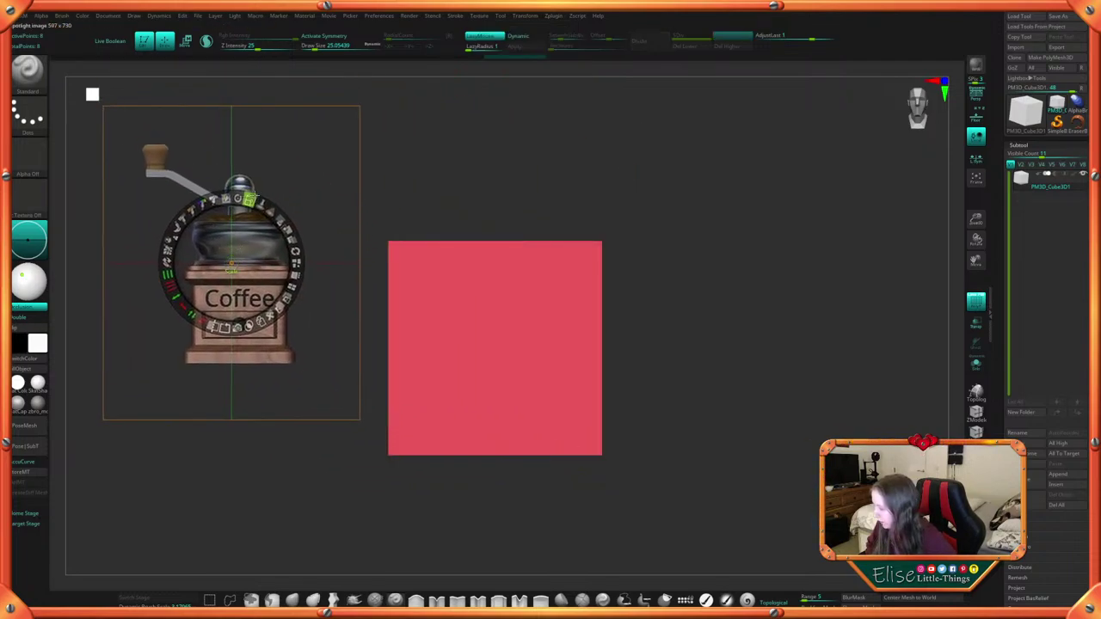
{"action": "mouse_move", "coordinate": [249, 201]}
{"action": "left_mouse_down"}
{"action": "mouse_move", "coordinate": [282, 221]}
{"action": "mouse_move", "coordinate": [237, 197]}
{"action": "mouse_move", "coordinate": [254, 201]}
{"action": "left_mouse_up"}
{"action": "left_click_drag", "start_coordinate": [254, 250], "coordinate": [204, 222]}
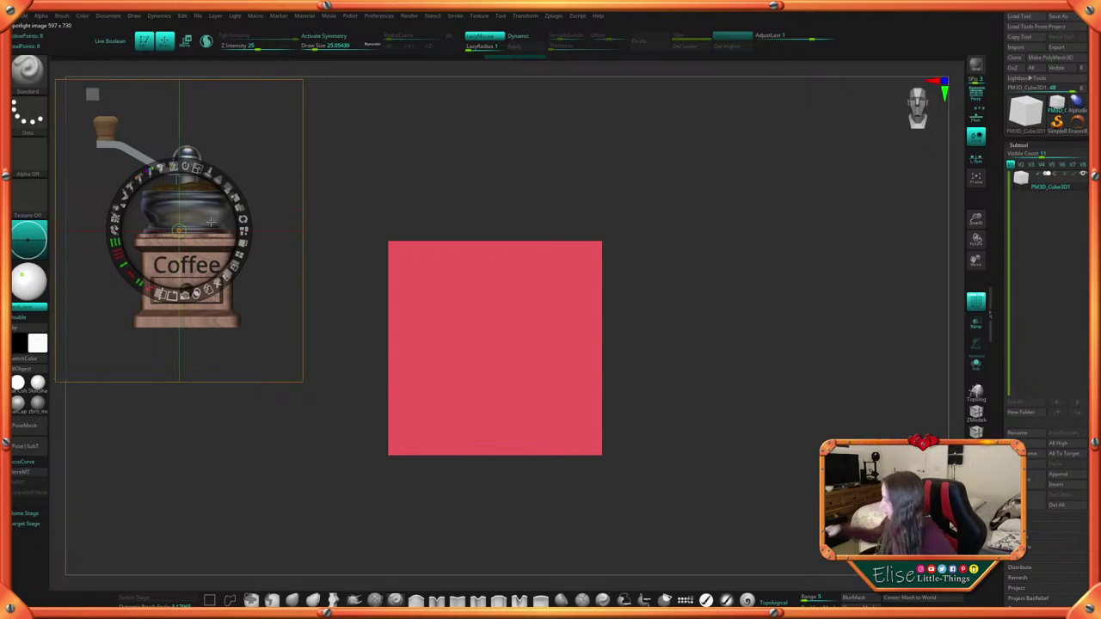
{"action": "key", "text": "z"}
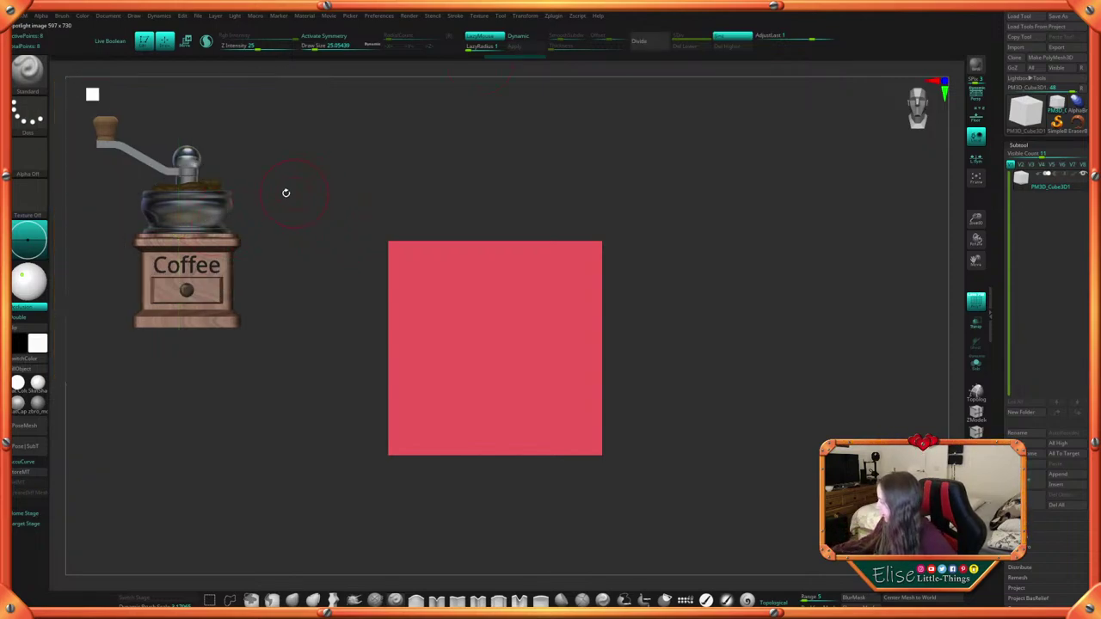
{"action": "key", "text": "z"}
{"action": "left_click_drag", "start_coordinate": [197, 169], "coordinate": [179, 211]}
{"action": "key", "text": "z"}
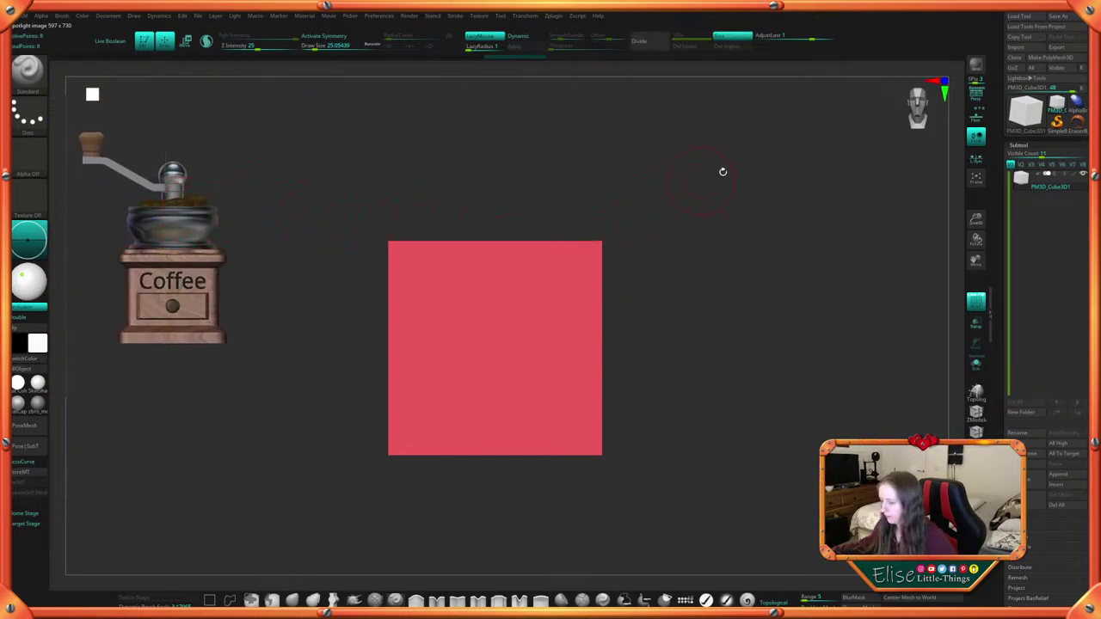
Scale the cube down uniformly to about 8.8 units high
{"action": "mouse_move", "coordinate": [707, 316]}
{"action": "left_mouse_down", "text": "alt"}
{"action": "mouse_move", "coordinate": [737, 322]}
{"action": "mouse_move", "coordinate": [724, 319]}
{"action": "left_mouse_up", "text": "alt"}
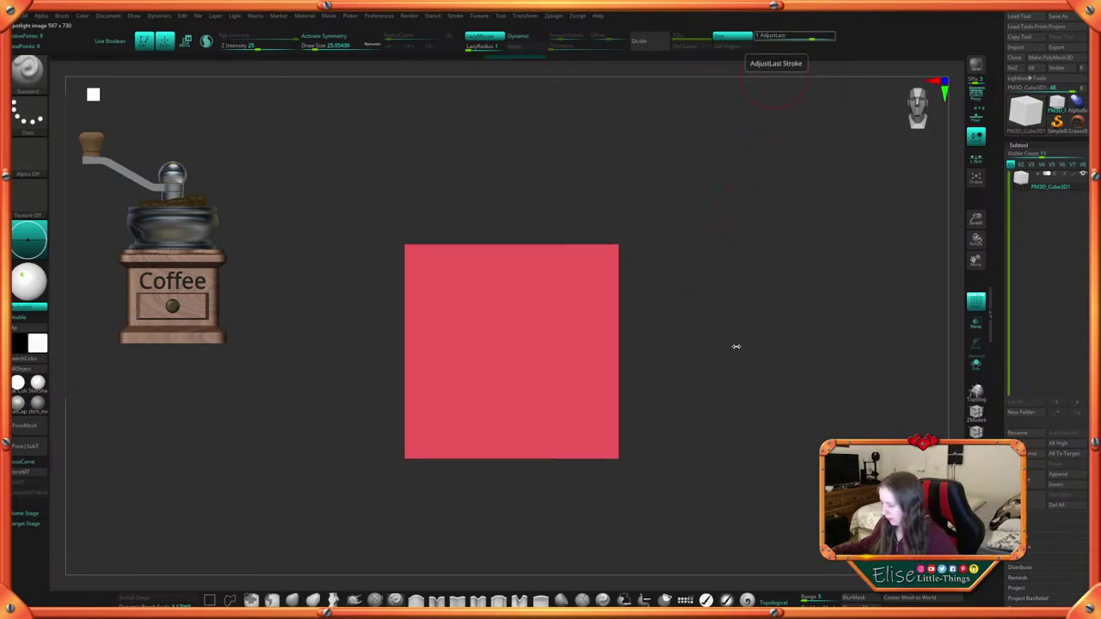
{"action": "left_click_drag", "start_coordinate": [735, 346], "coordinate": [710, 258], "text": "alt"}
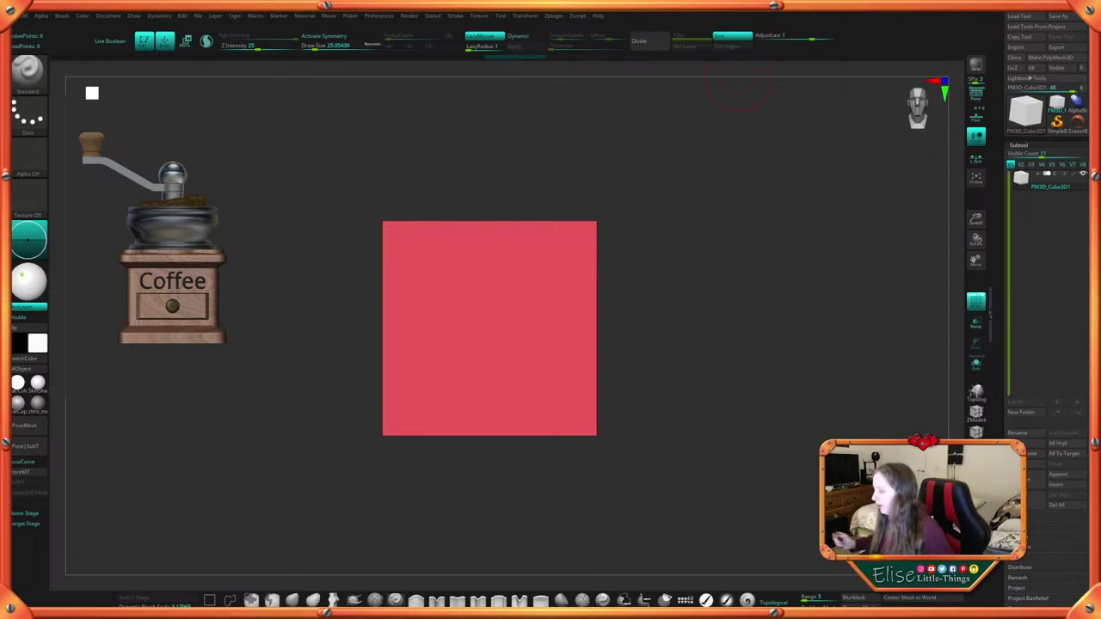
{"action": "left_click_drag", "start_coordinate": [705, 369], "coordinate": [708, 440]}
{"action": "key", "text": "w"}
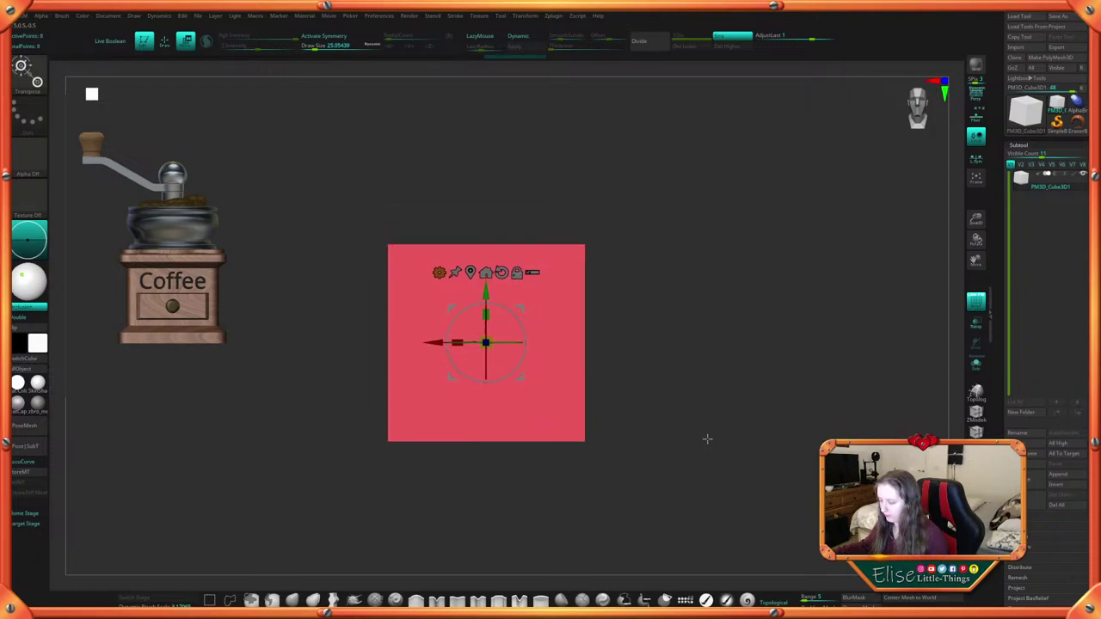
{"action": "left_click_drag", "start_coordinate": [491, 338], "coordinate": [483, 349]}
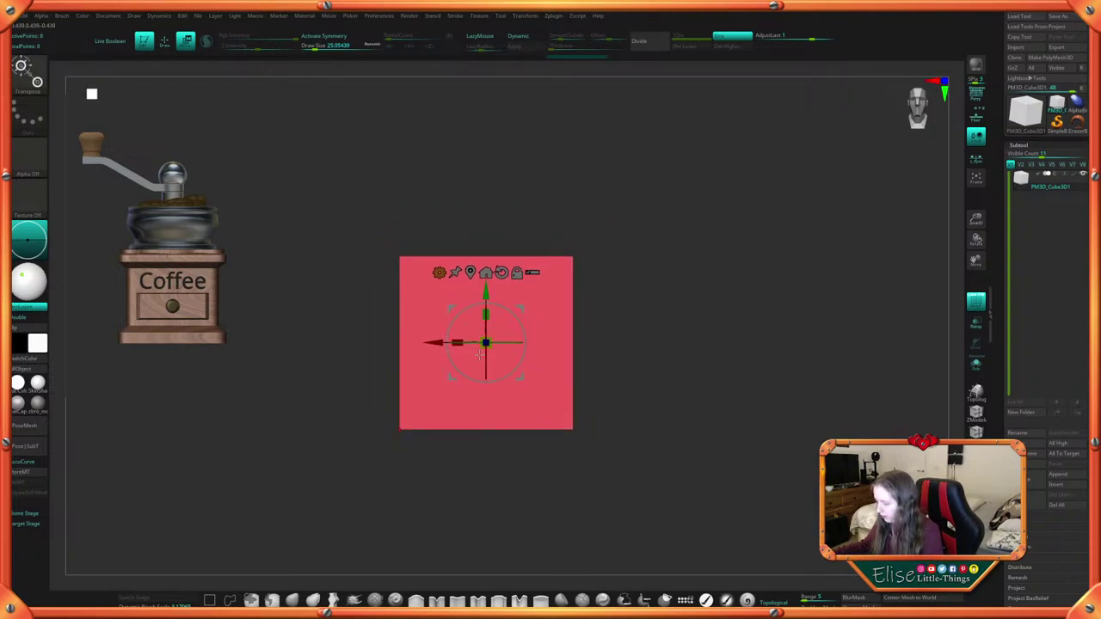
Measure the cube's height with a vertical transpose line and recentre the gizmo on the cube
{"action": "left_click_drag", "start_coordinate": [647, 365], "coordinate": [692, 328], "text": "alt"}
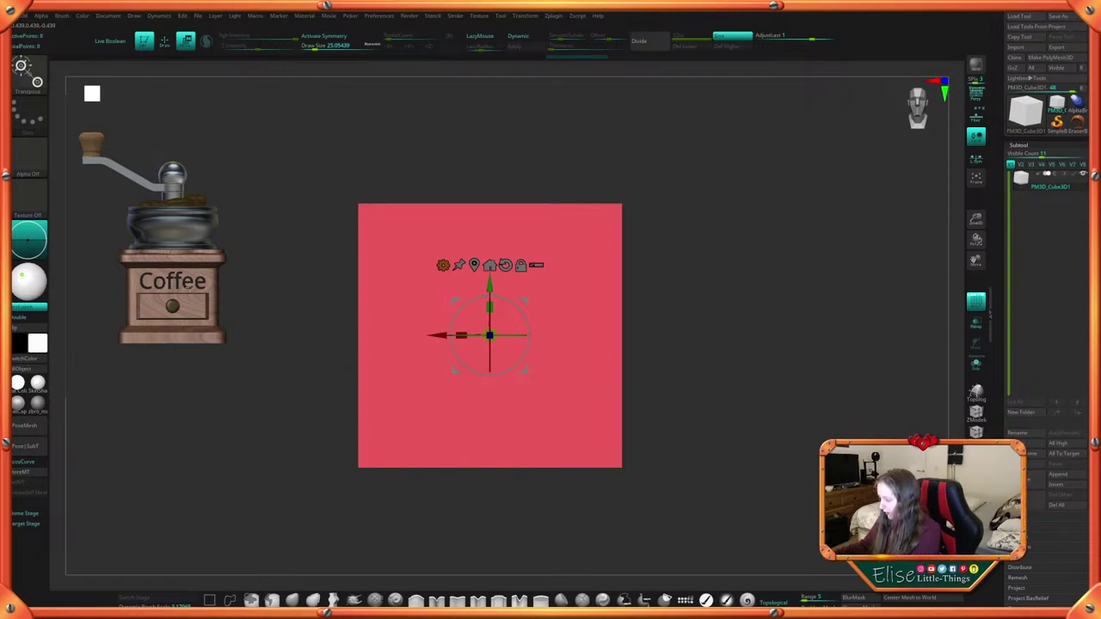
{"action": "left_click_drag", "start_coordinate": [695, 401], "coordinate": [701, 430], "text": "alt"}
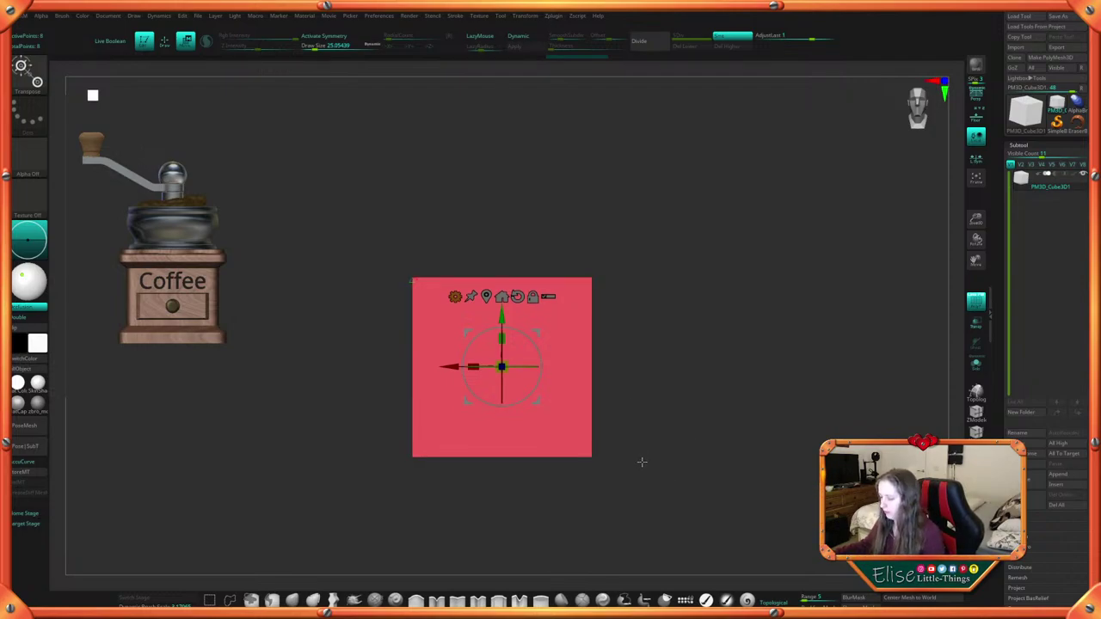
{"action": "left_click_drag", "start_coordinate": [642, 459], "coordinate": [639, 425], "text": "alt"}
{"action": "left_click_drag", "start_coordinate": [632, 370], "coordinate": [678, 419]}
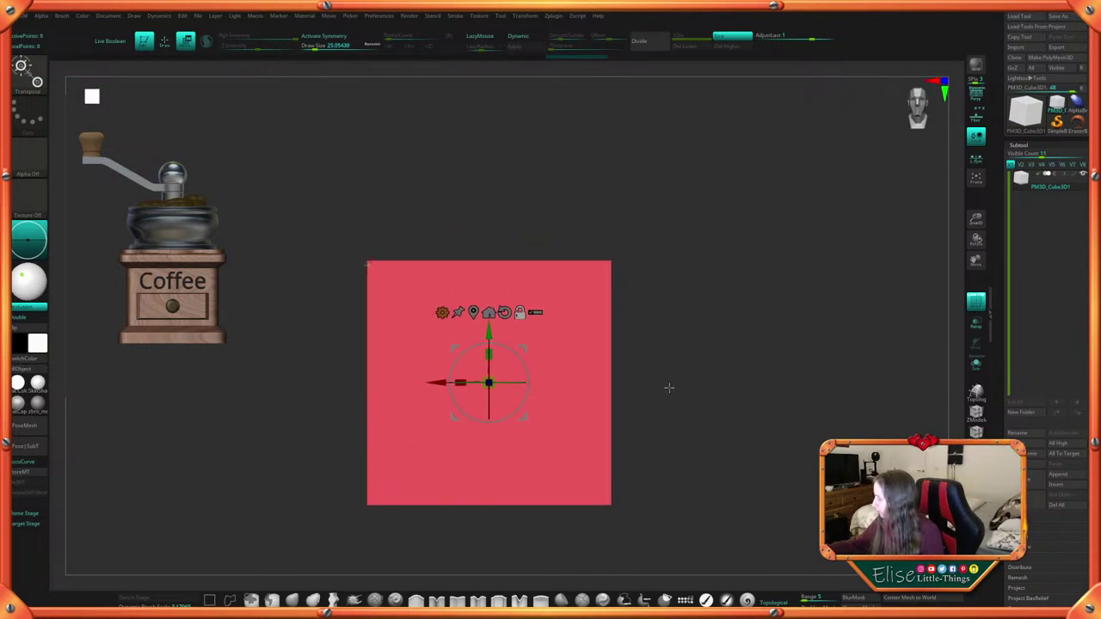
{"action": "key", "text": "y"}
{"action": "left_click_drag", "start_coordinate": [491, 259], "coordinate": [491, 522], "text": "shift"}
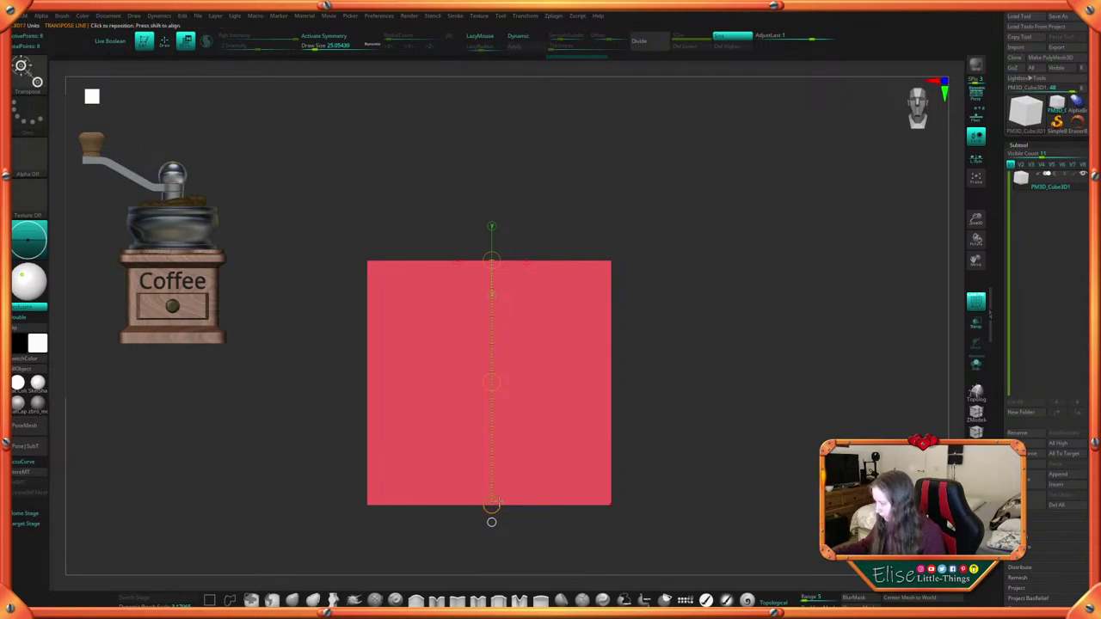
{"action": "key", "text": "y"}
{"action": "left_click", "coordinate": [476, 189]}
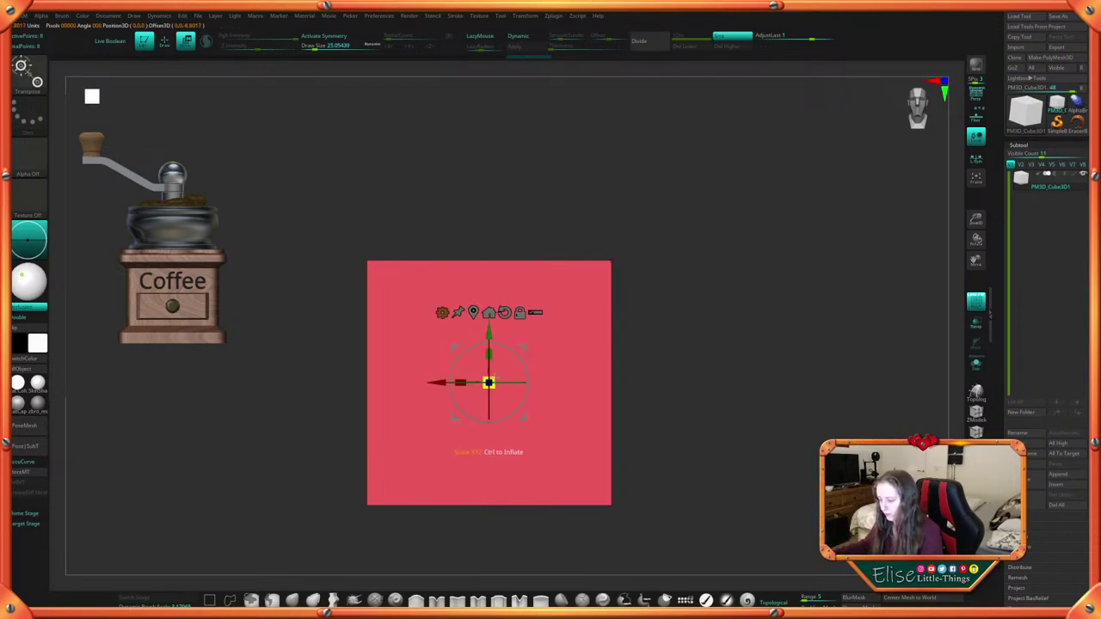
Scale the cube up uniformly to about 10.4 units high, measure its height, and recentre the gizmo
{"action": "left_click_drag", "start_coordinate": [489, 382], "coordinate": [527, 342]}
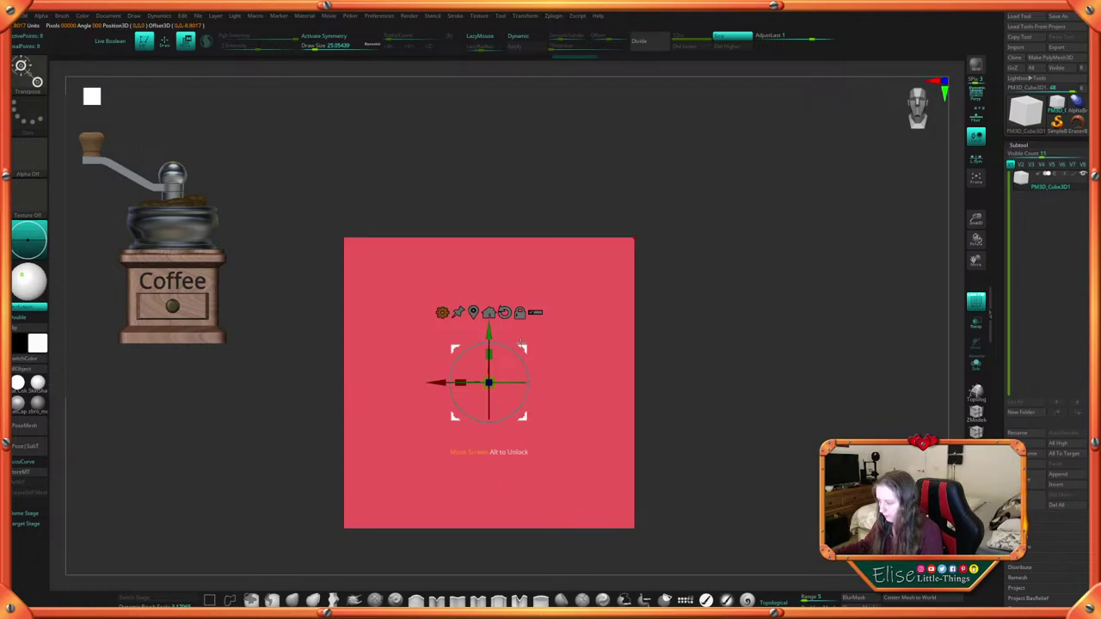
{"action": "left_click_drag", "start_coordinate": [682, 368], "coordinate": [686, 354], "text": "alt"}
{"action": "key", "text": "y"}
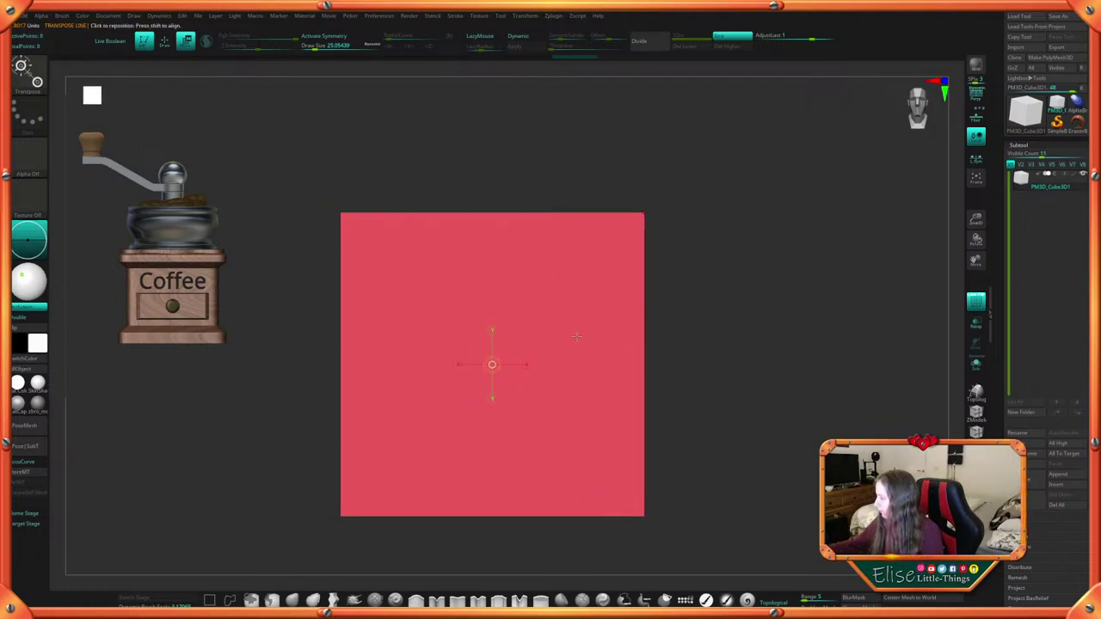
{"action": "left_click_drag", "start_coordinate": [497, 209], "coordinate": [496, 533]}
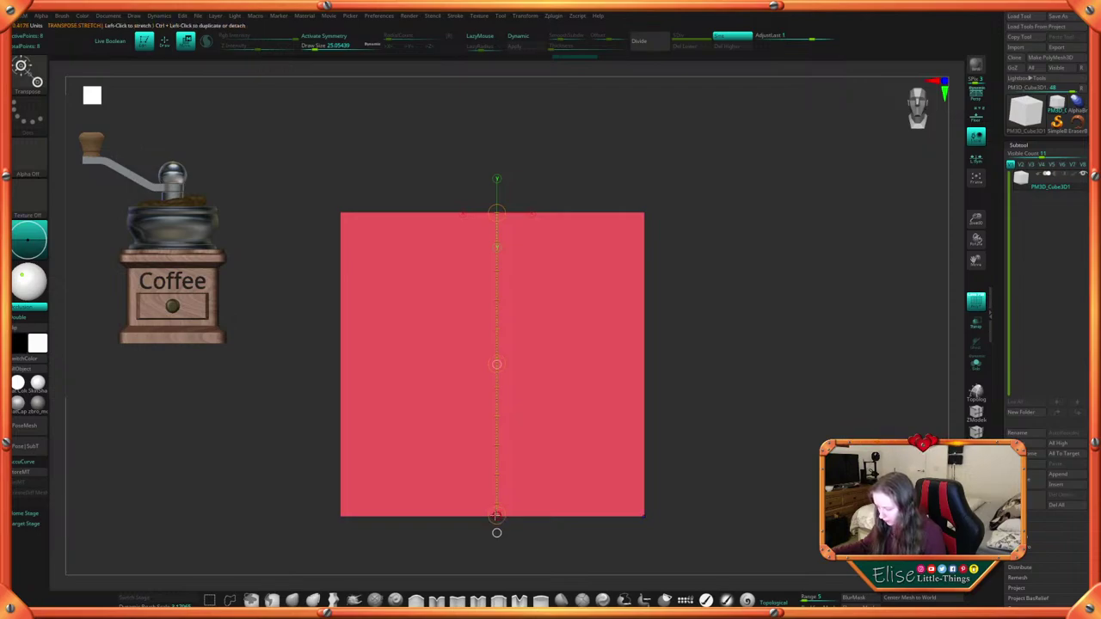
{"action": "key", "text": "y"}
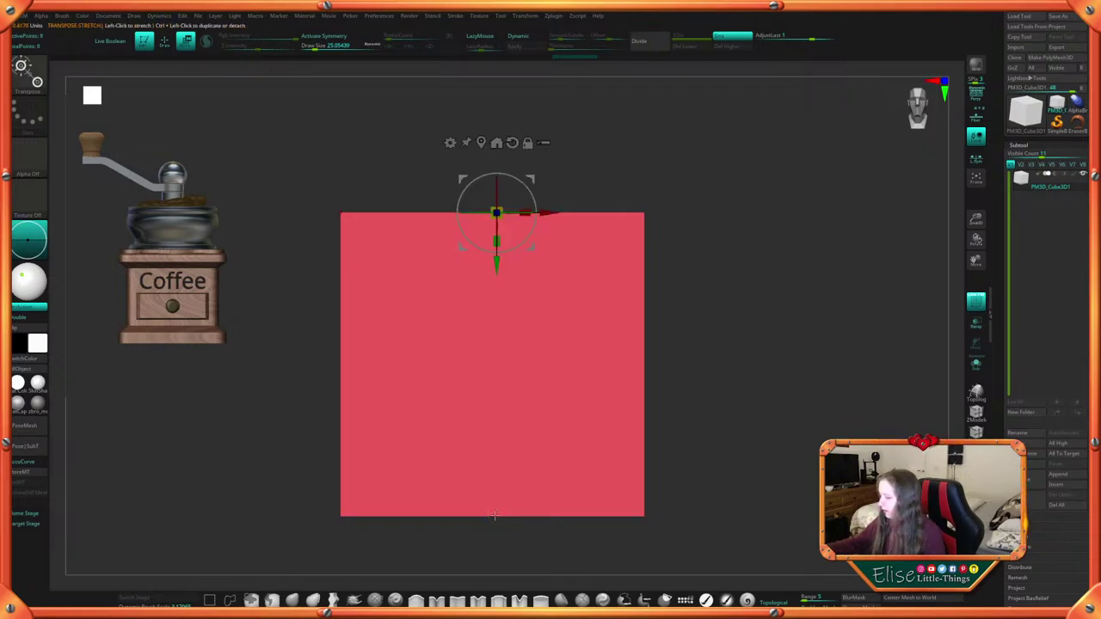
{"action": "left_click", "coordinate": [496, 142]}
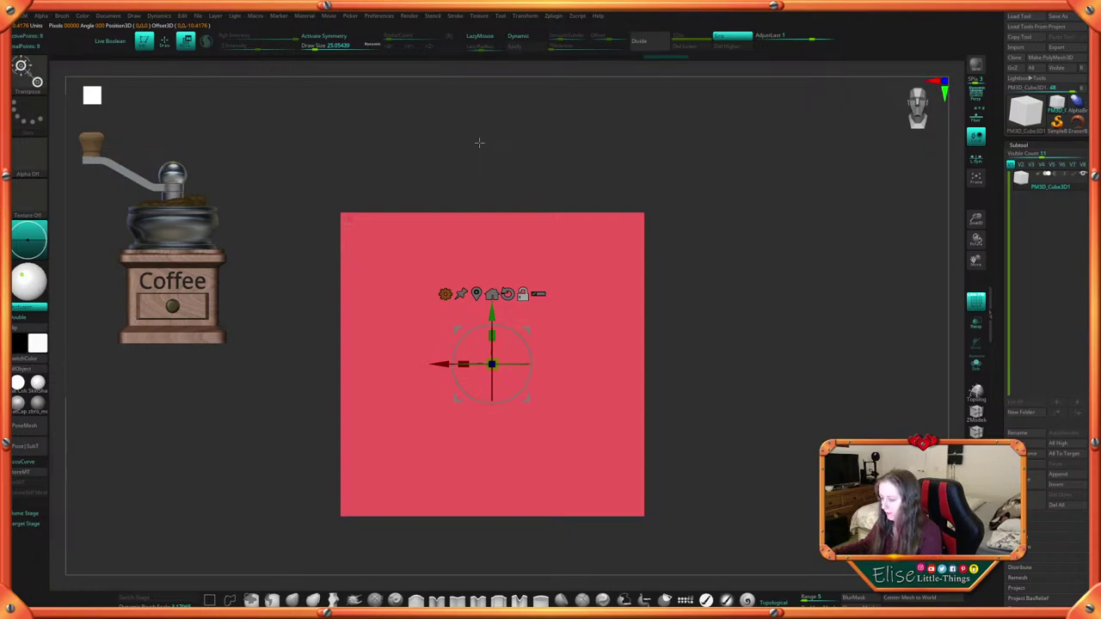
Measure the cube's height again from its top edge to its bottom edge, and recentre the gizmo
{"action": "left_click_drag", "start_coordinate": [703, 412], "coordinate": [713, 449]}
{"action": "left_click_drag", "start_coordinate": [713, 449], "coordinate": [705, 437]}
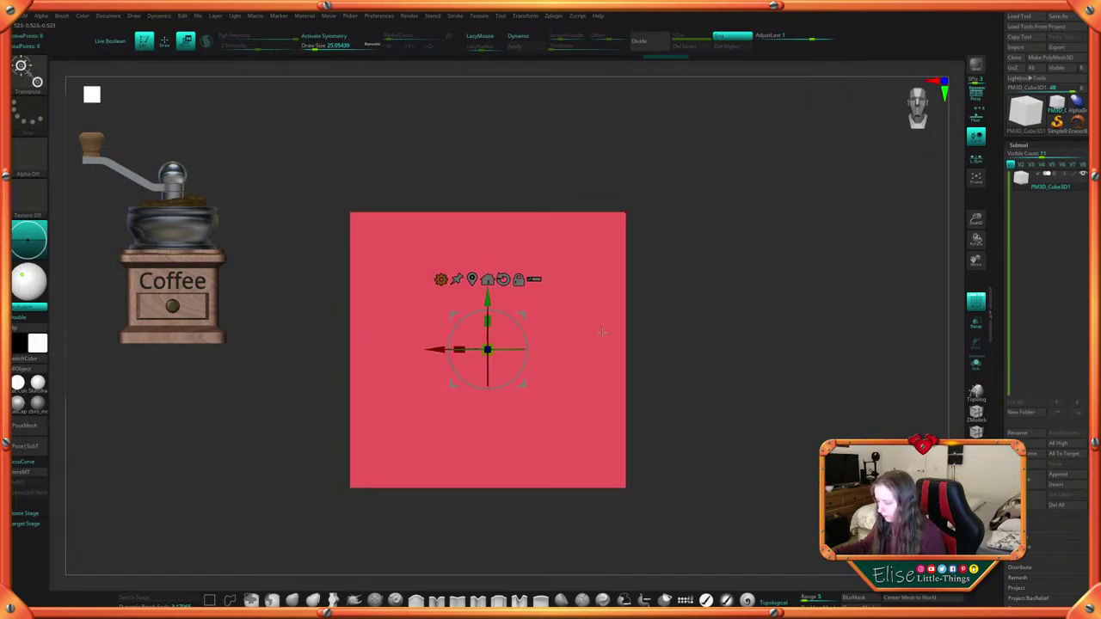
{"action": "key", "text": "y"}
{"action": "left_click_drag", "start_coordinate": [485, 211], "coordinate": [487, 490]}
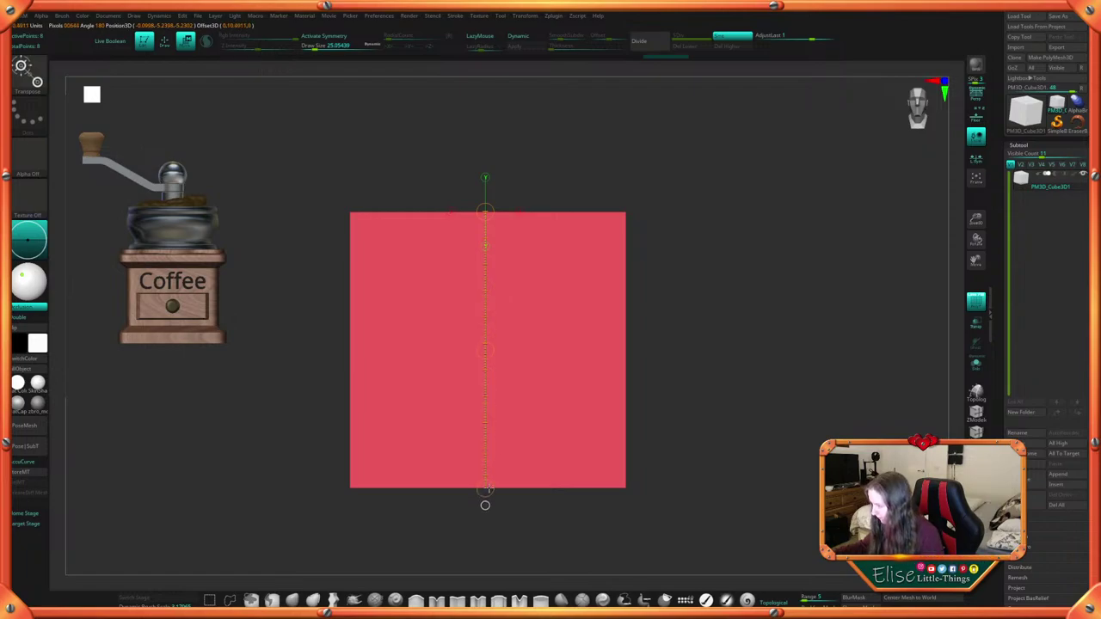
{"action": "key", "text": "y"}
{"action": "left_click", "coordinate": [501, 141], "text": "alt"}
{"action": "left_click", "coordinate": [468, 142], "text": "alt"}
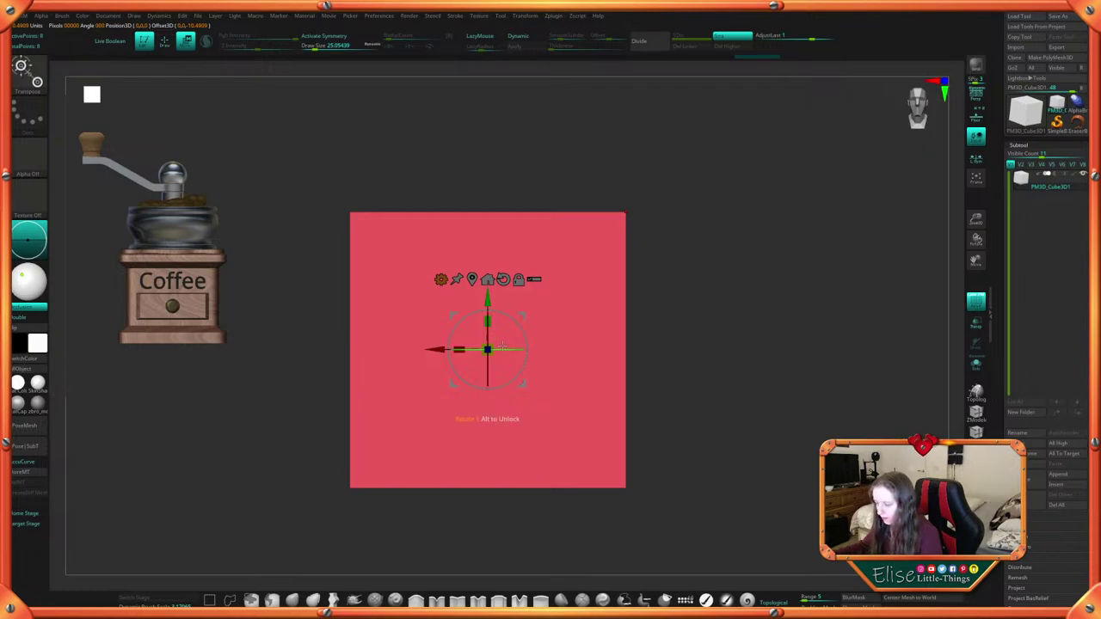
Scale the cube up uniformly to about 11.5 units high, measure its height, and recentre the gizmo
{"action": "left_click_drag", "start_coordinate": [497, 346], "coordinate": [508, 318]}
{"action": "key", "text": "y"}
{"action": "left_click_drag", "start_coordinate": [484, 197], "coordinate": [485, 520]}
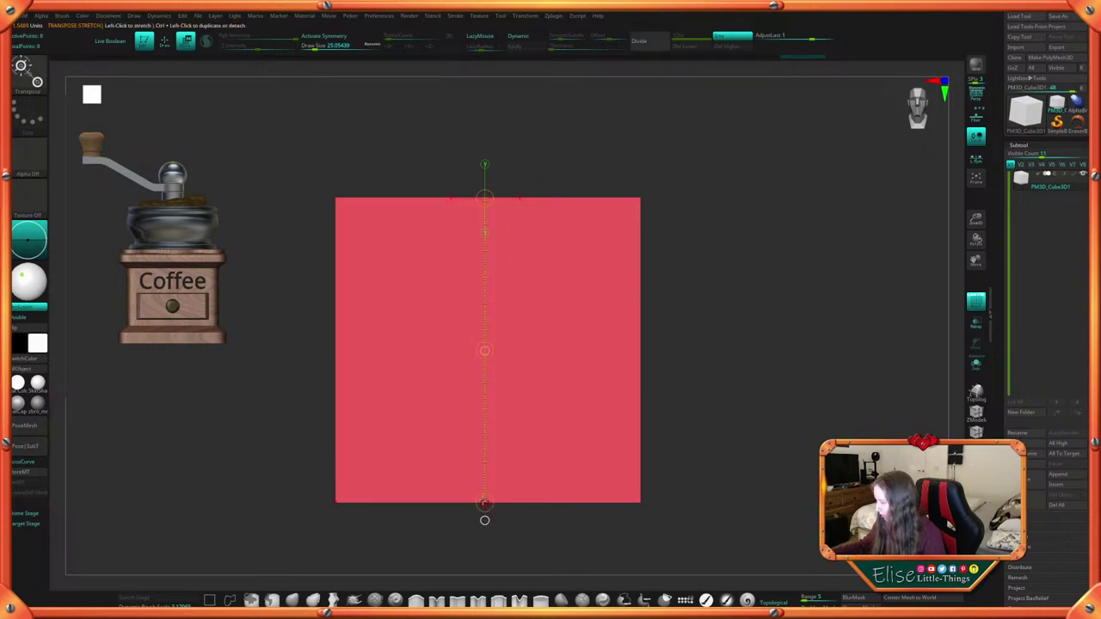
{"action": "key", "text": "y"}
{"action": "left_click", "coordinate": [500, 128], "text": "alt"}
{"action": "left_click", "coordinate": [470, 128], "text": "alt"}
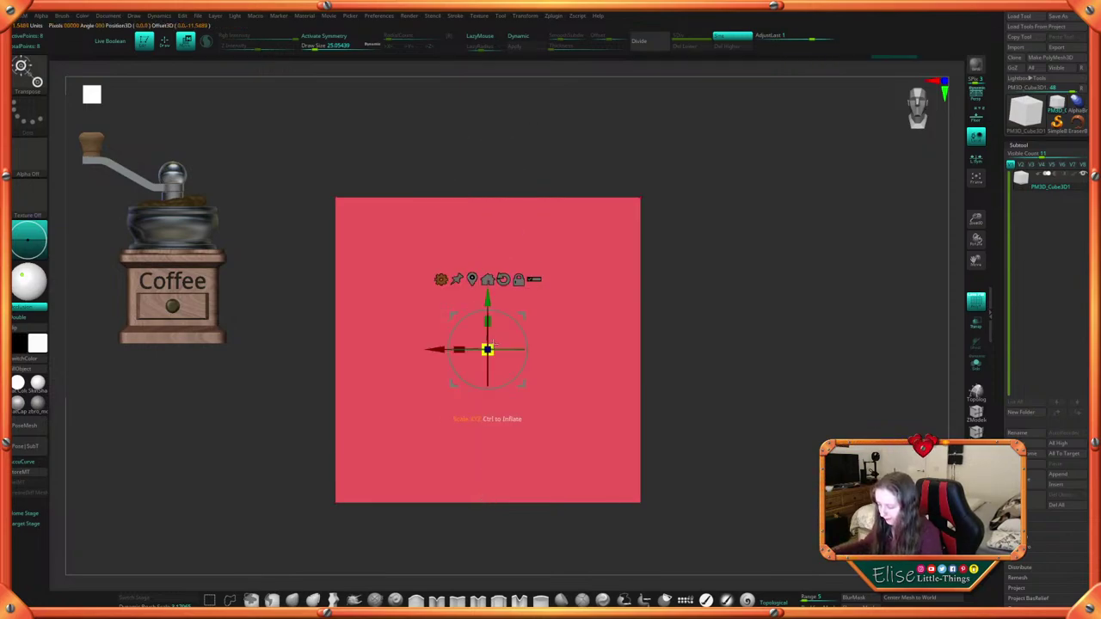
Scale the cube up uniformly to about 12.4 units high and measure its height with the transpose line
{"action": "left_click_drag", "start_coordinate": [488, 348], "coordinate": [502, 324]}
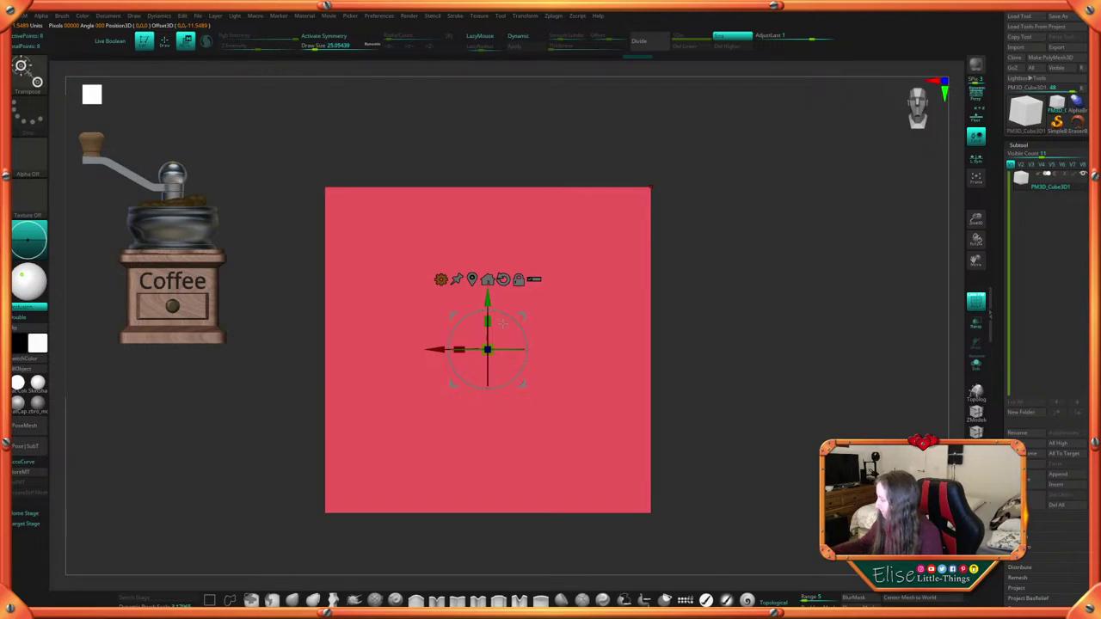
{"action": "key", "text": "y"}
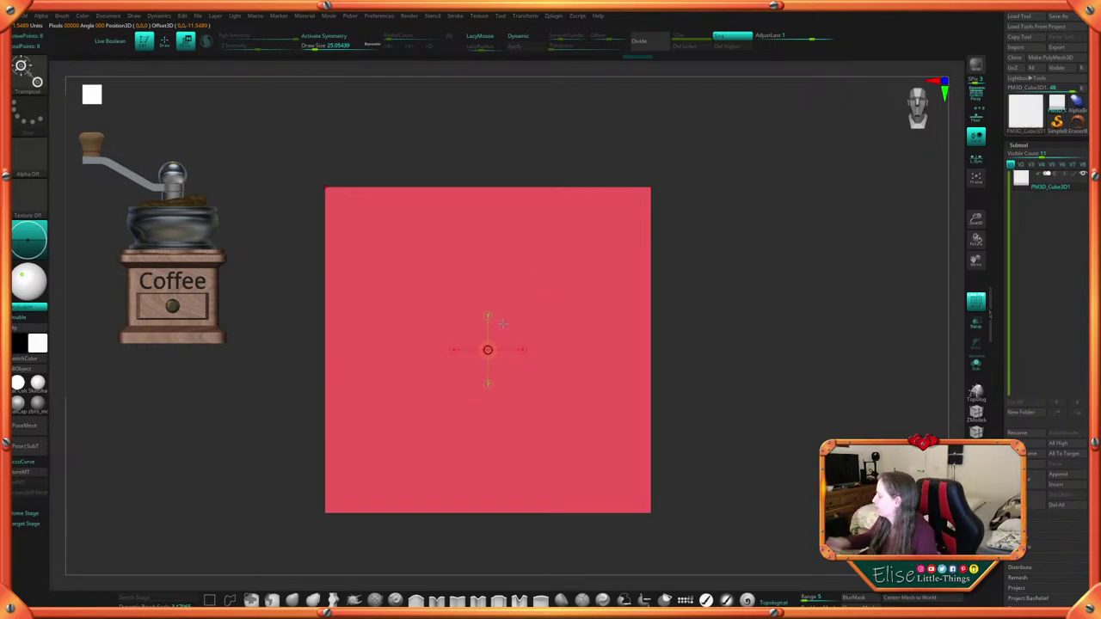
{"action": "left_click_drag", "start_coordinate": [486, 185], "coordinate": [496, 514]}
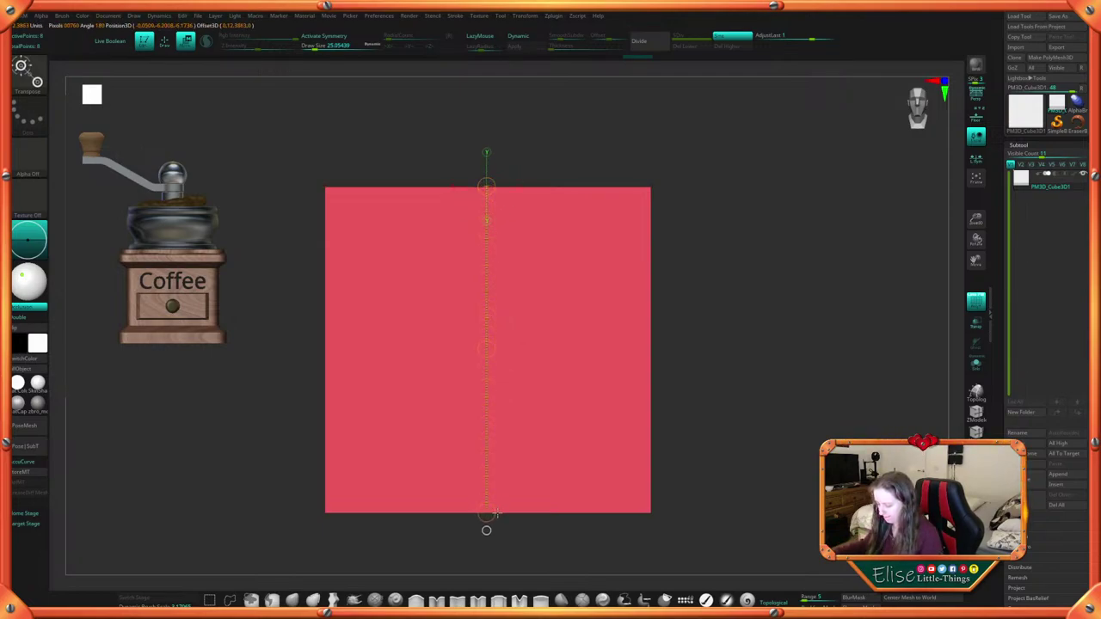
{"action": "key", "text": "y"}
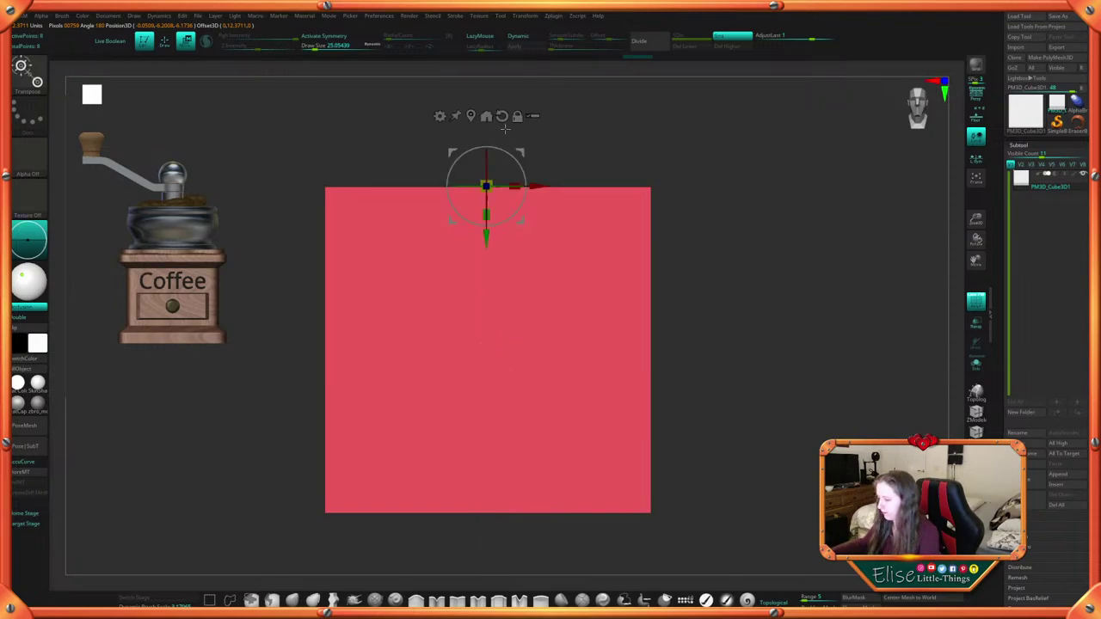
Recentre the gizmo, scale the cube up uniformly to about 12.6 units high, and measure its height with the transpose line
{"action": "left_click", "coordinate": [504, 117], "text": "alt"}
{"action": "left_click", "coordinate": [472, 117], "text": "alt"}
{"action": "left_click_drag", "start_coordinate": [489, 347], "coordinate": [502, 337]}
{"action": "key", "text": "y"}
{"action": "left_click_drag", "start_coordinate": [496, 182], "coordinate": [497, 479]}
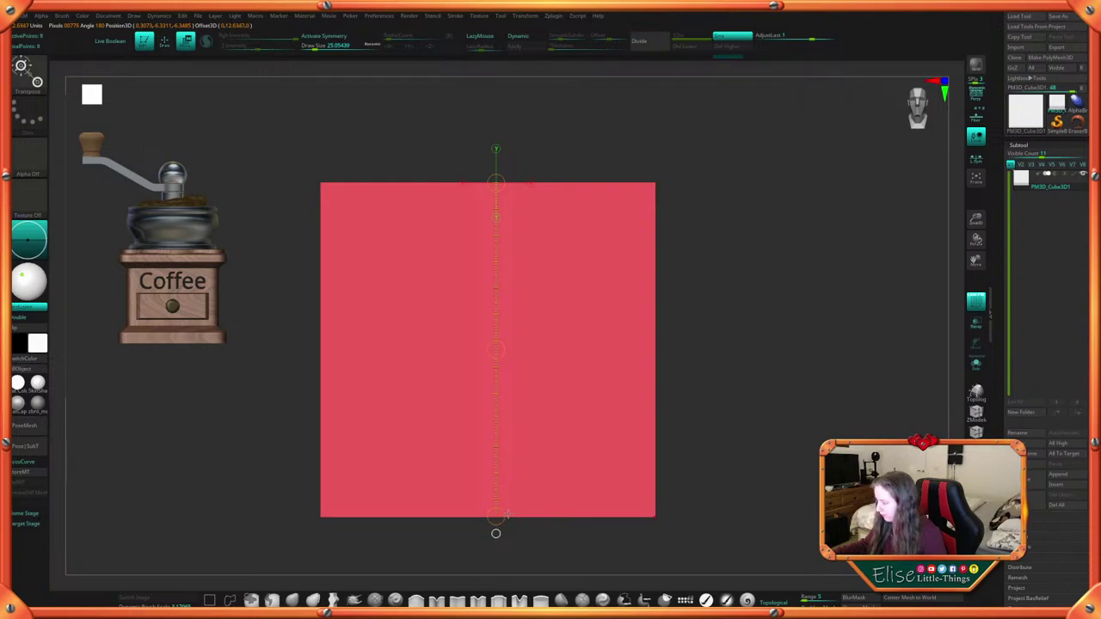
Recentre the gizmo, scale the cube up uniformly to about 12.95 units high, and measure its height from edge to edge
{"action": "key", "text": "y"}
{"action": "left_click", "coordinate": [510, 115], "text": "alt"}
{"action": "left_click", "coordinate": [480, 114], "text": "alt"}
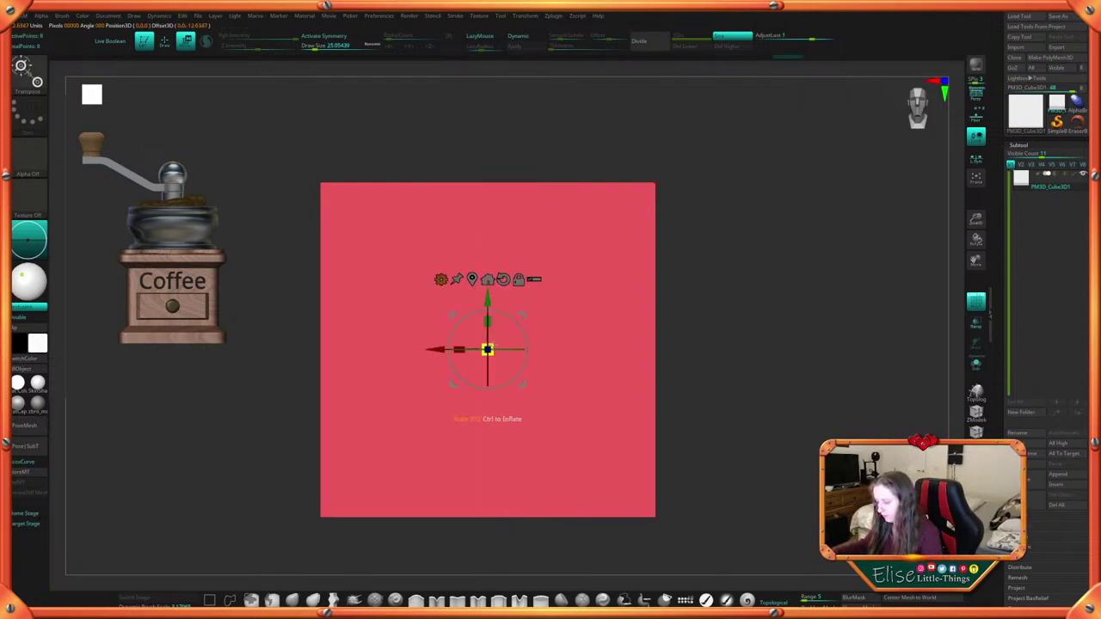
{"action": "left_click_drag", "start_coordinate": [493, 345], "coordinate": [497, 338]}
{"action": "key", "text": "y"}
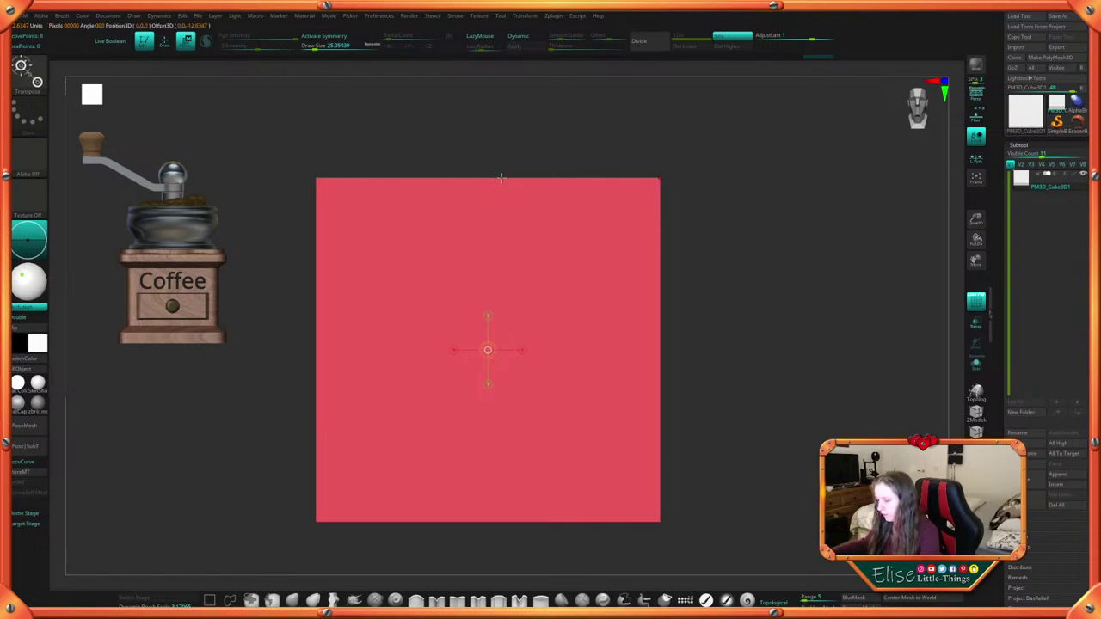
{"action": "left_click_drag", "start_coordinate": [501, 177], "coordinate": [496, 517]}
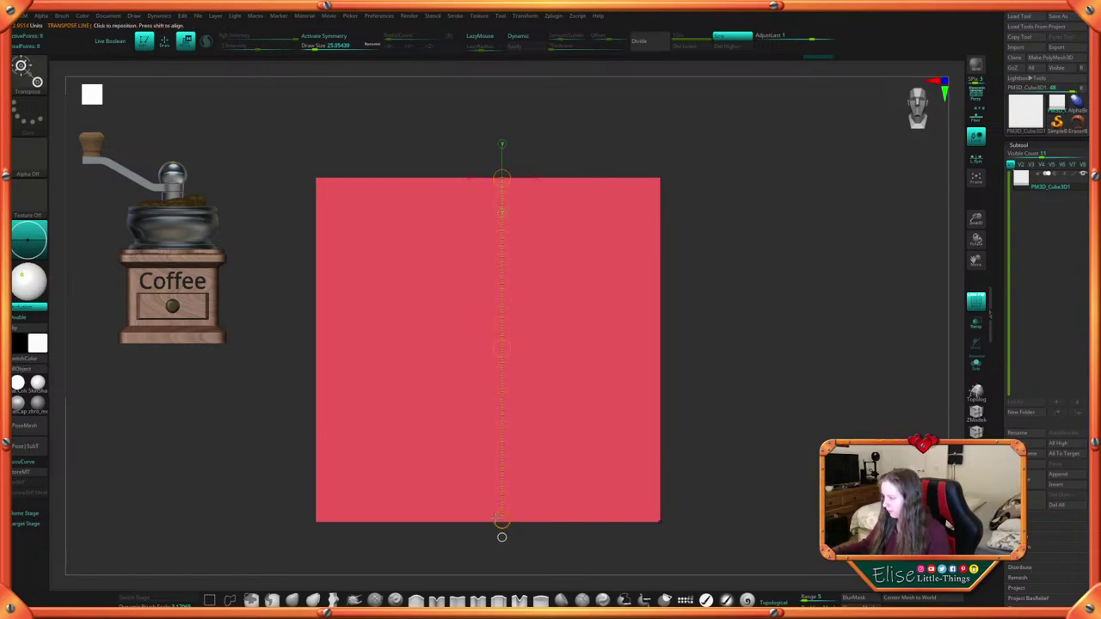
Recentre the gizmo on the cube and scale the cube up uniformly by a slight amount
{"action": "key", "text": "y"}
{"action": "left_click", "coordinate": [516, 108]}
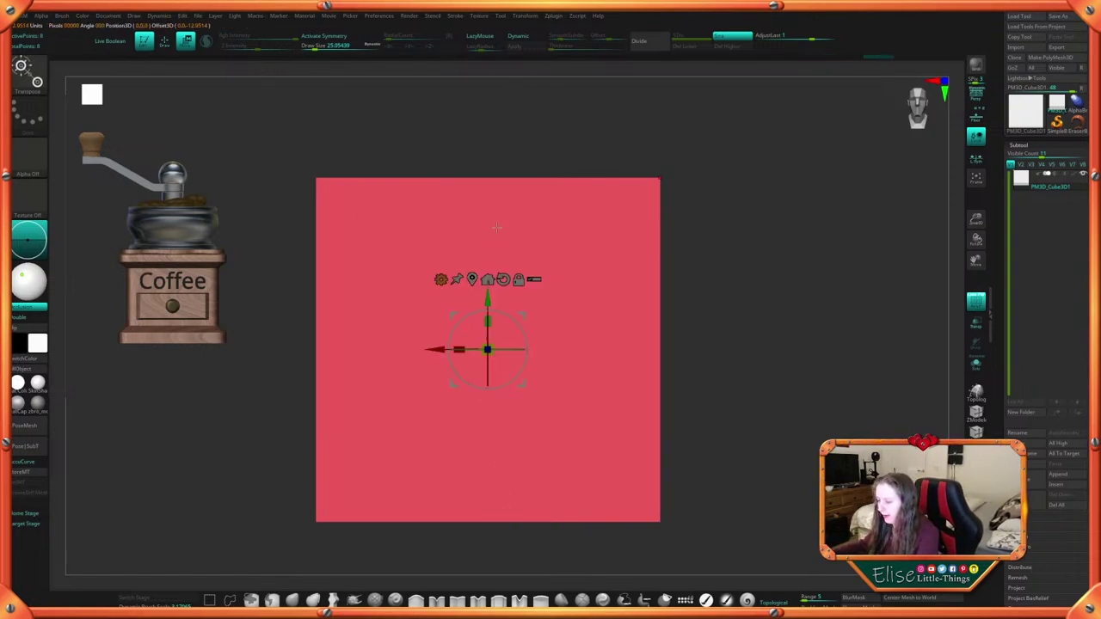
{"action": "left_click_drag", "start_coordinate": [494, 344], "coordinate": [500, 330]}
{"action": "mouse_move", "coordinate": [760, 333]}
{"action": "left_mouse_down", "text": "alt"}
{"action": "mouse_move", "coordinate": [705, 351]}
{"action": "mouse_move", "coordinate": [704, 399]}
{"action": "mouse_move", "coordinate": [669, 418]}
{"action": "mouse_move", "coordinate": [686, 396]}
{"action": "mouse_move", "coordinate": [689, 470]}
{"action": "mouse_move", "coordinate": [698, 418]}
{"action": "mouse_move", "coordinate": [680, 410]}
{"action": "mouse_move", "coordinate": [696, 444]}
{"action": "left_mouse_up", "text": "alt"}
With the ZModeler brush, insert six evenly spaced edge loops using Multiple EdgeLoops, dividing the cube's height into seven bands
{"action": "key", "text": "q"}
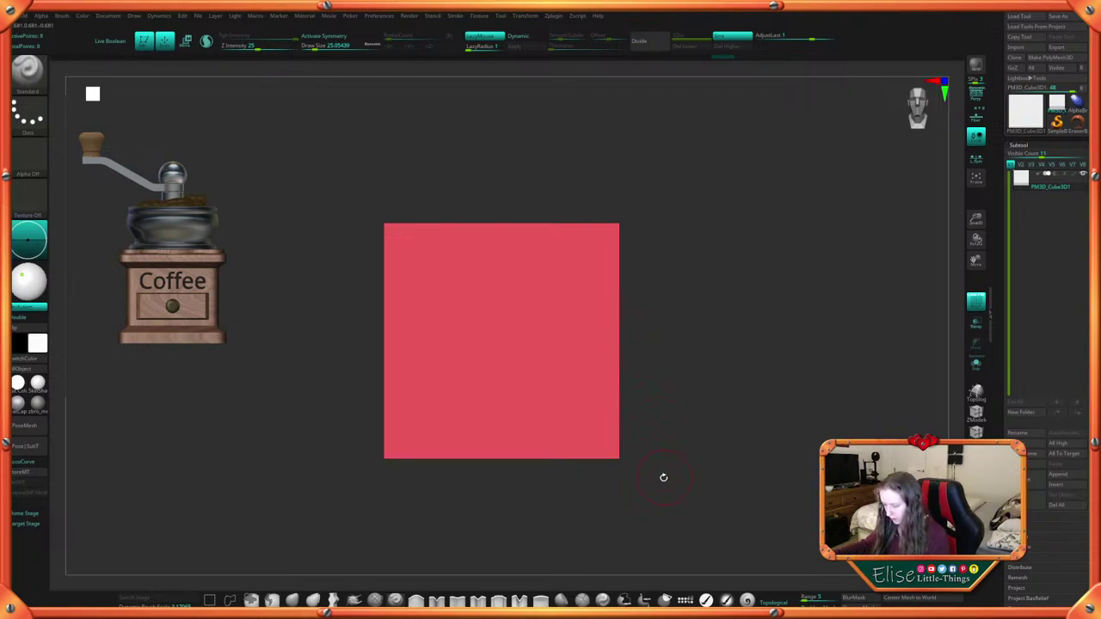
{"action": "key", "text": "b"}
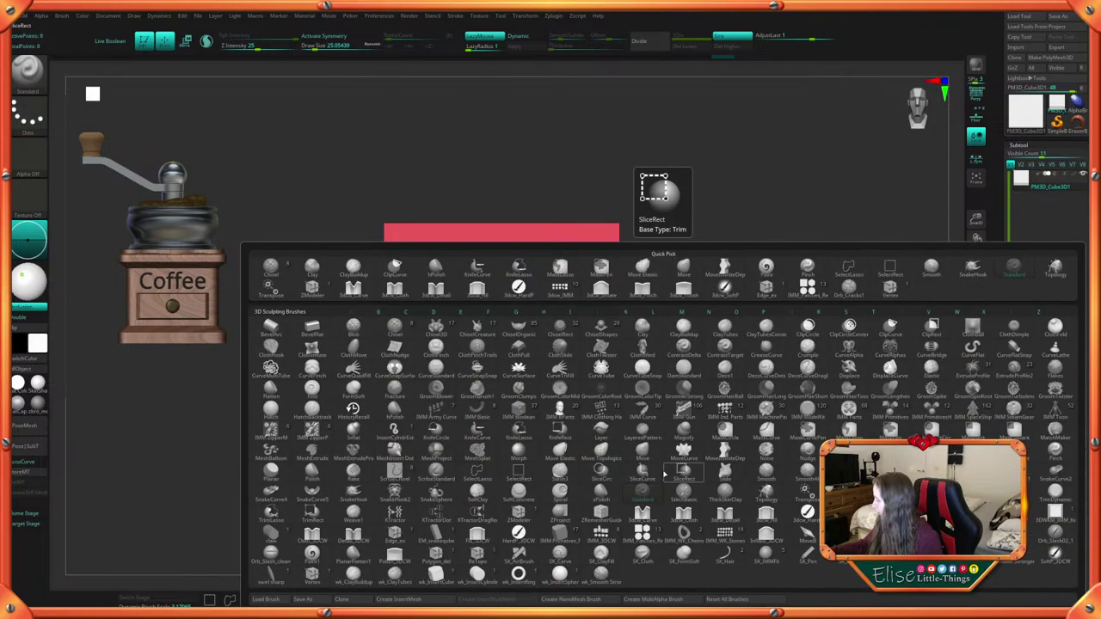
{"action": "key", "text": "z"}
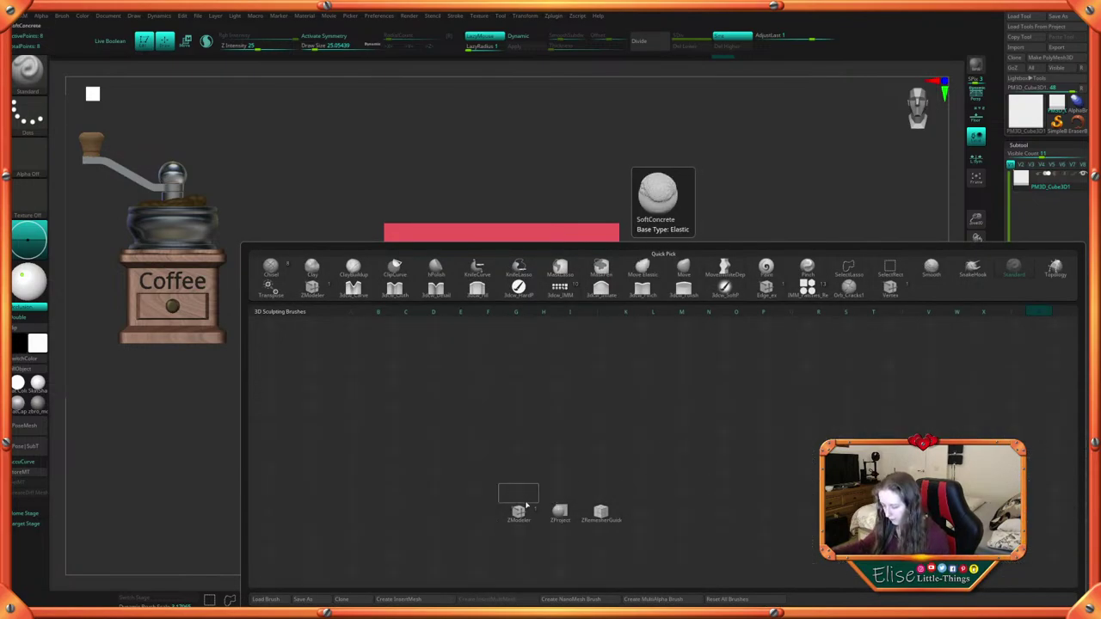
{"action": "key", "text": "m"}
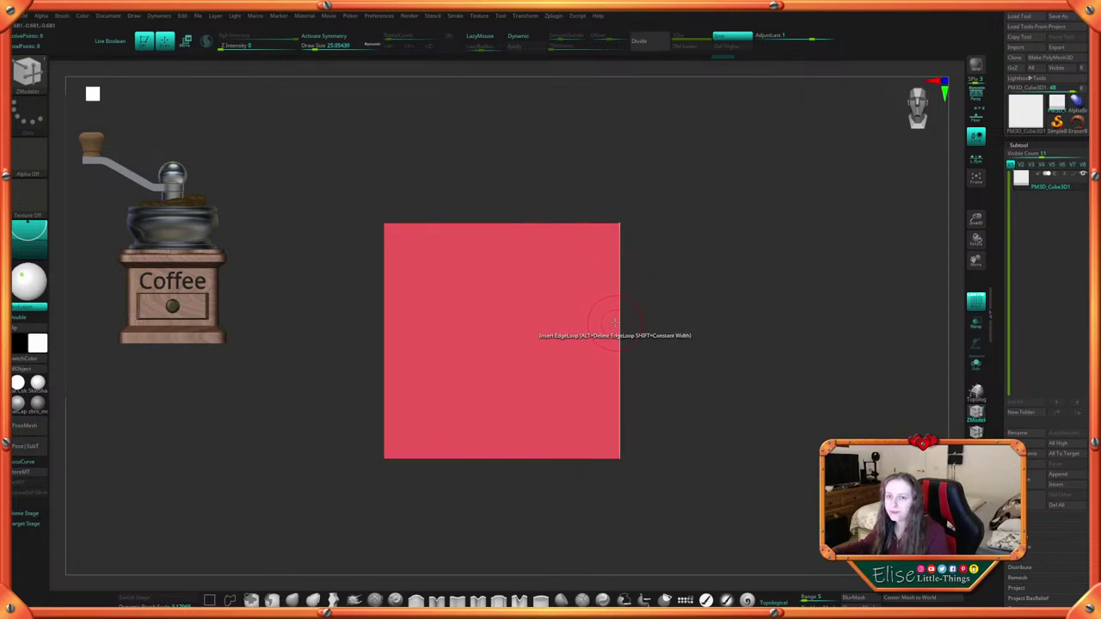
{"action": "key", "text": "space"}
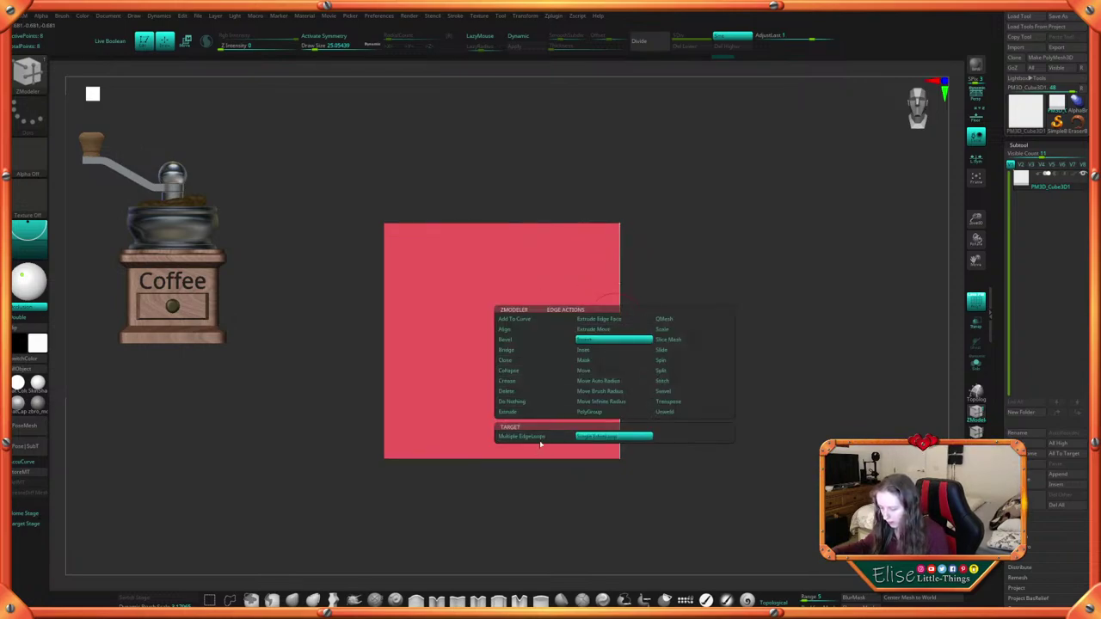
{"action": "left_click", "coordinate": [540, 441]}
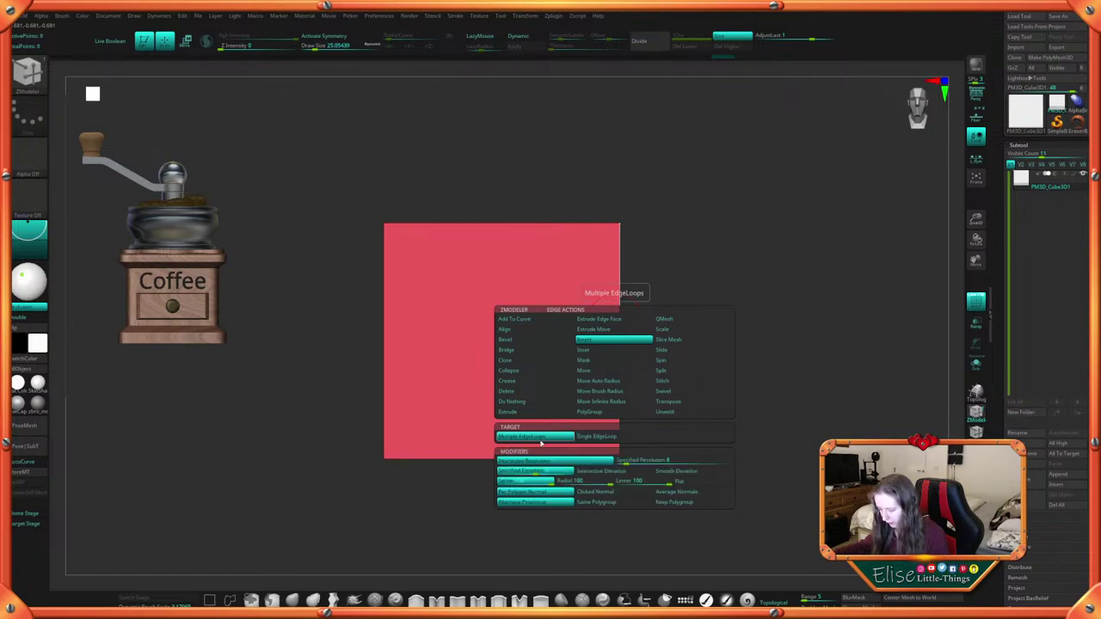
{"action": "left_click_drag", "start_coordinate": [671, 305], "coordinate": [658, 351]}
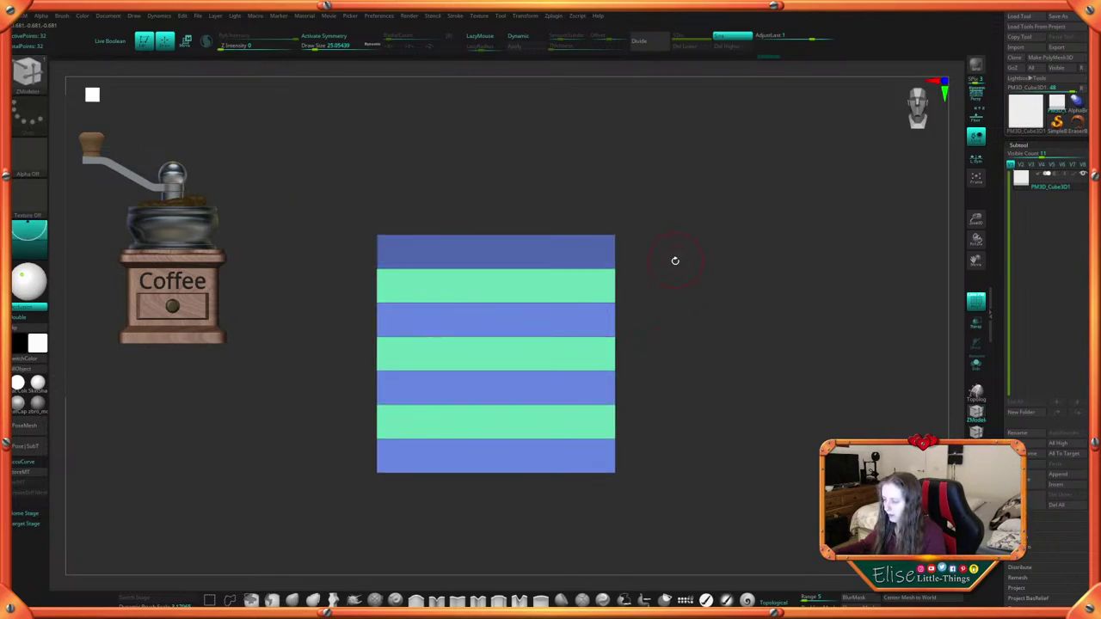
Centre the gizmo on the cube's unmasked top edge, scale that edge outward to flare the top band, and clear the mask
{"action": "key", "text": "w"}
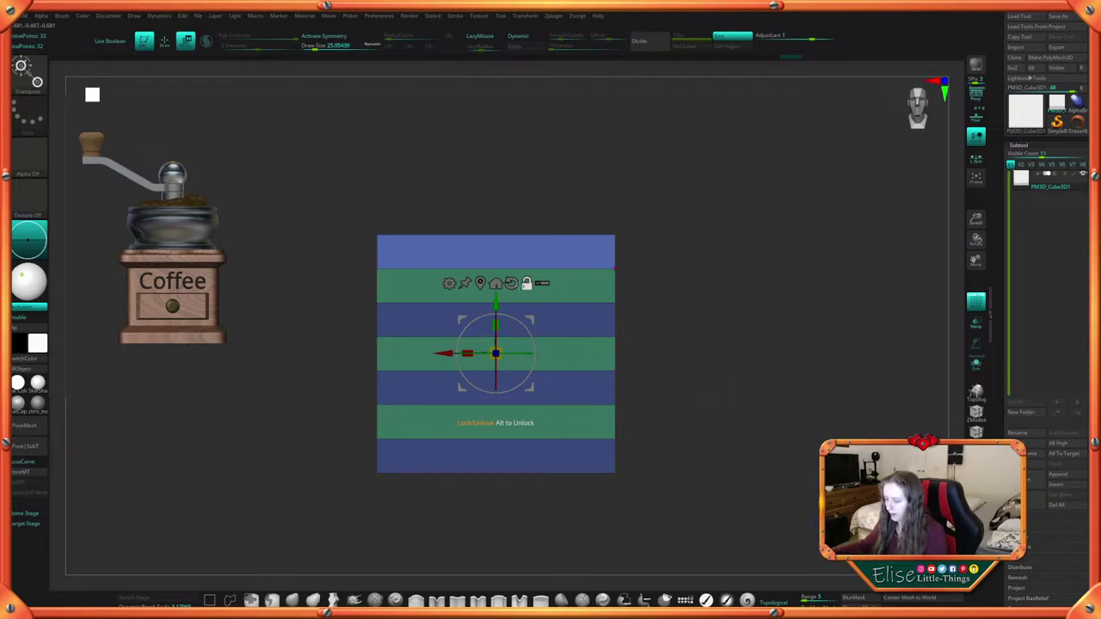
{"action": "left_click", "coordinate": [495, 301], "text": "alt"}
{"action": "left_click_drag", "start_coordinate": [662, 214], "coordinate": [661, 240], "text": "alt"}
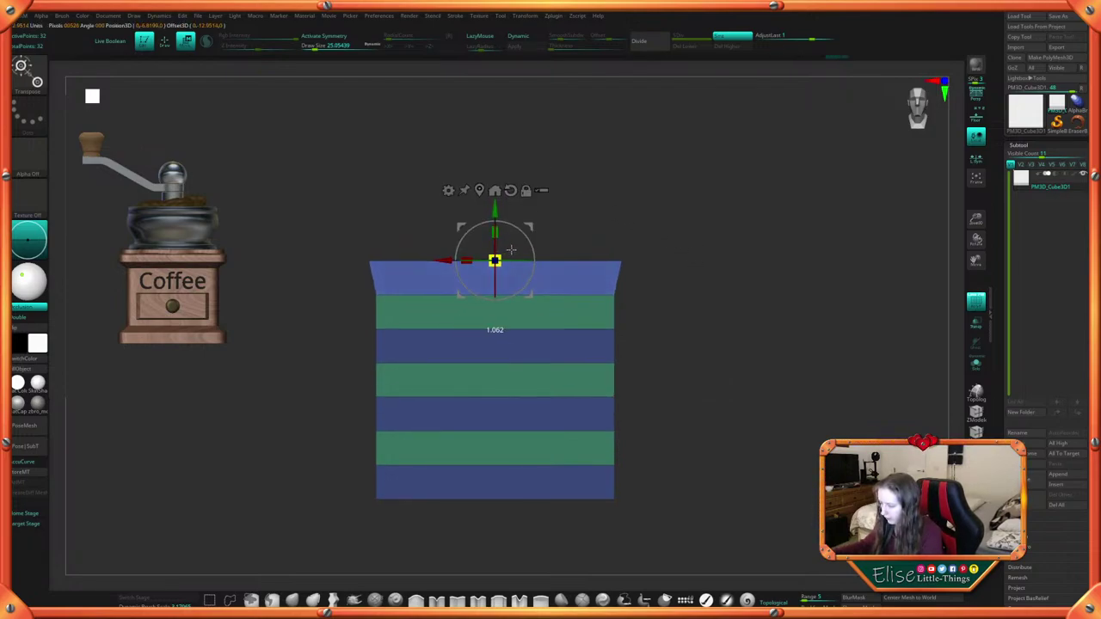
{"action": "left_click_drag", "start_coordinate": [511, 249], "coordinate": [488, 207]}
{"action": "left_click_drag", "start_coordinate": [501, 252], "coordinate": [522, 243]}
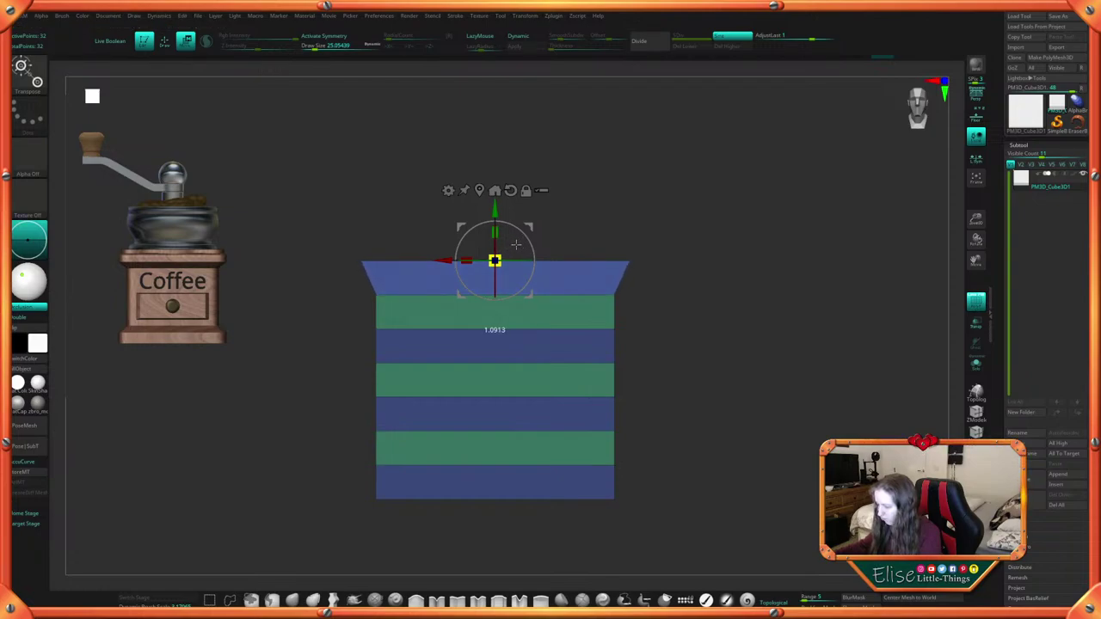
{"action": "left_click_drag", "start_coordinate": [678, 346], "coordinate": [685, 368], "text": "ctrl"}
Isolate the cube's bottom edge with a mask and scale it outward to about 1.12 so the bottom band flares like the top
{"action": "key", "text": "q"}
{"action": "left_click_drag", "start_coordinate": [689, 472], "coordinate": [684, 432], "text": "alt"}
{"action": "left_click_drag", "start_coordinate": [689, 519], "coordinate": [307, 429], "text": "ctrl"}
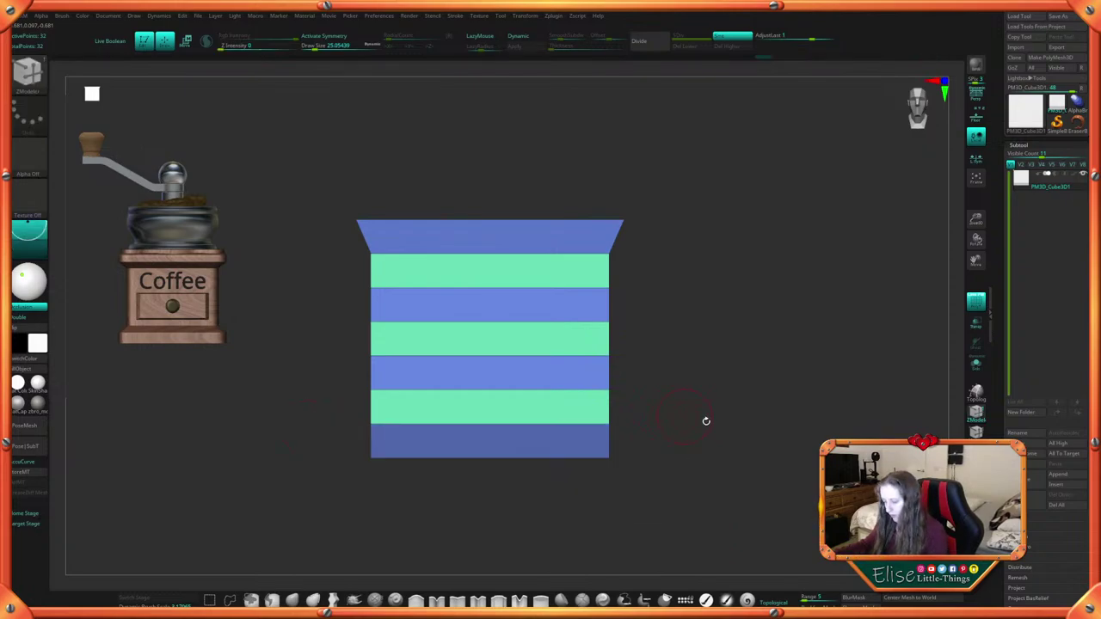
{"action": "key", "text": "w"}
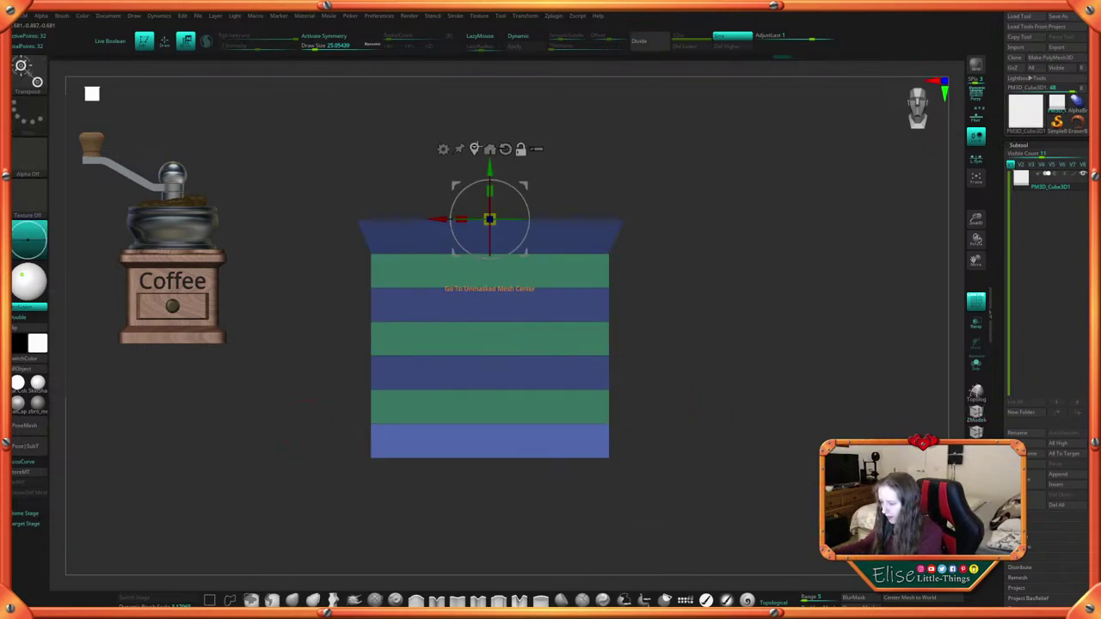
{"action": "left_click", "coordinate": [490, 457], "text": "alt"}
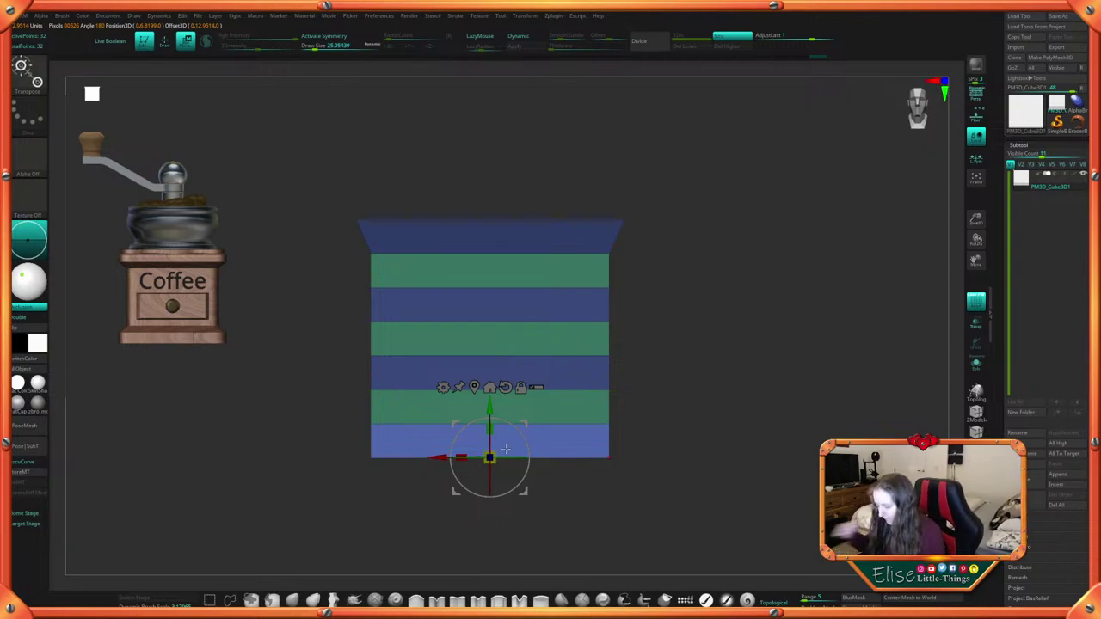
{"action": "left_click_drag", "start_coordinate": [490, 458], "coordinate": [512, 444]}
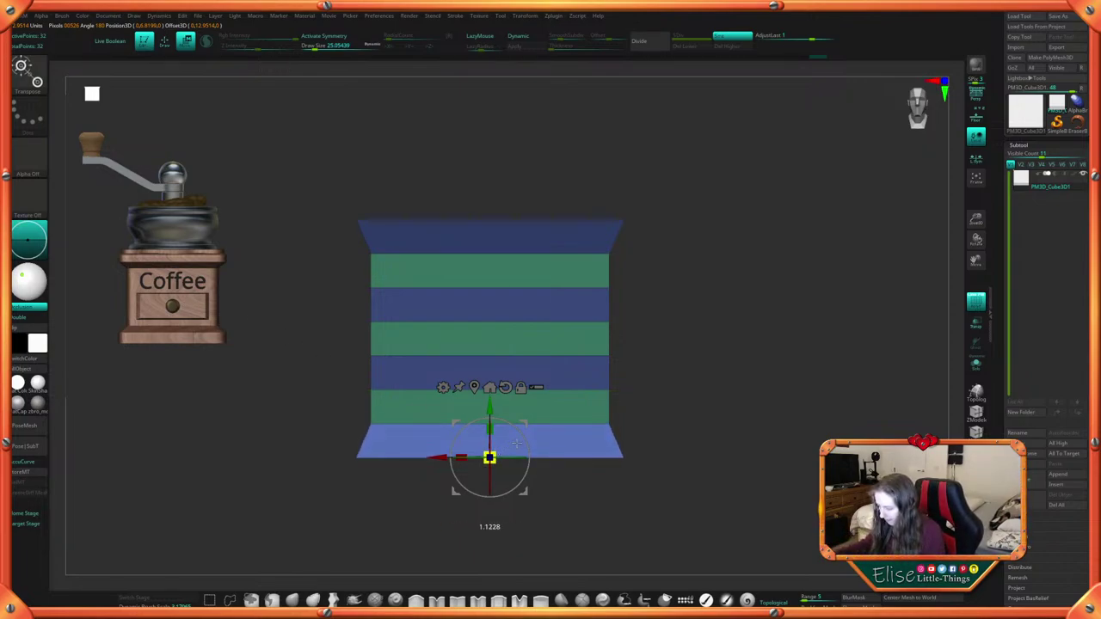
{"action": "mouse_move", "coordinate": [686, 427]}
{"action": "left_mouse_down", "text": "alt"}
{"action": "mouse_move", "coordinate": [691, 413]}
{"action": "mouse_move", "coordinate": [697, 430]}
{"action": "mouse_move", "coordinate": [684, 407]}
{"action": "left_mouse_up", "text": "alt"}
{"action": "key", "text": "q"}
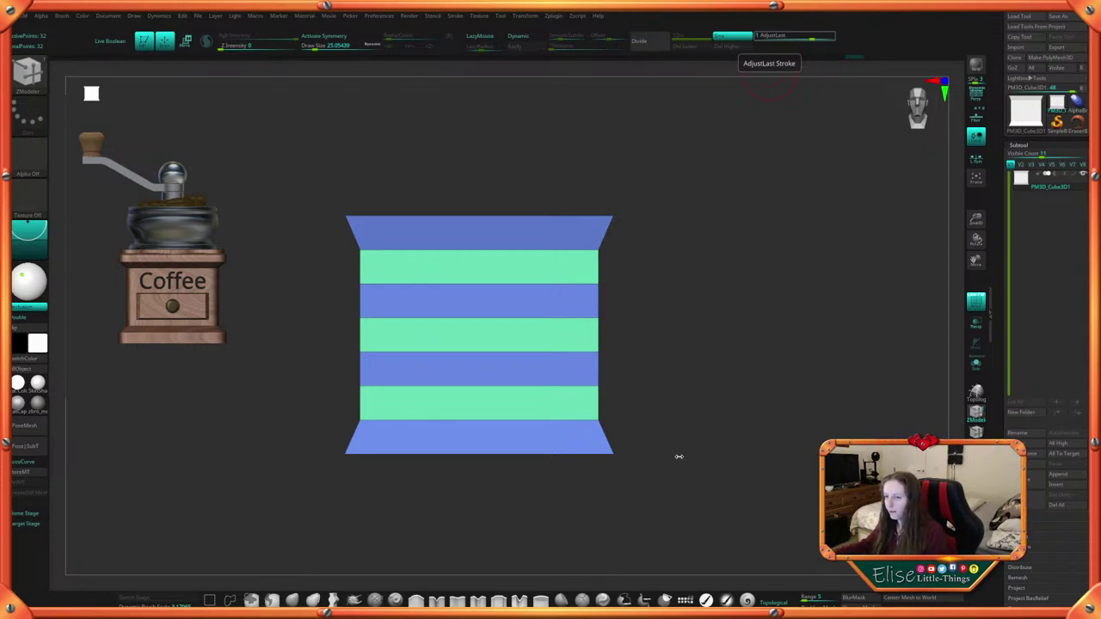
Set the ZModeler Insert edge action to target a single edge loop
{"action": "mouse_move", "coordinate": [678, 455]}
{"action": "left_mouse_down"}
{"action": "mouse_move", "coordinate": [685, 464]}
{"action": "mouse_move", "coordinate": [661, 447]}
{"action": "mouse_move", "coordinate": [683, 465]}
{"action": "mouse_move", "coordinate": [700, 442]}
{"action": "mouse_move", "coordinate": [688, 422]}
{"action": "mouse_move", "coordinate": [662, 447]}
{"action": "left_mouse_up"}
{"action": "key", "text": "space"}
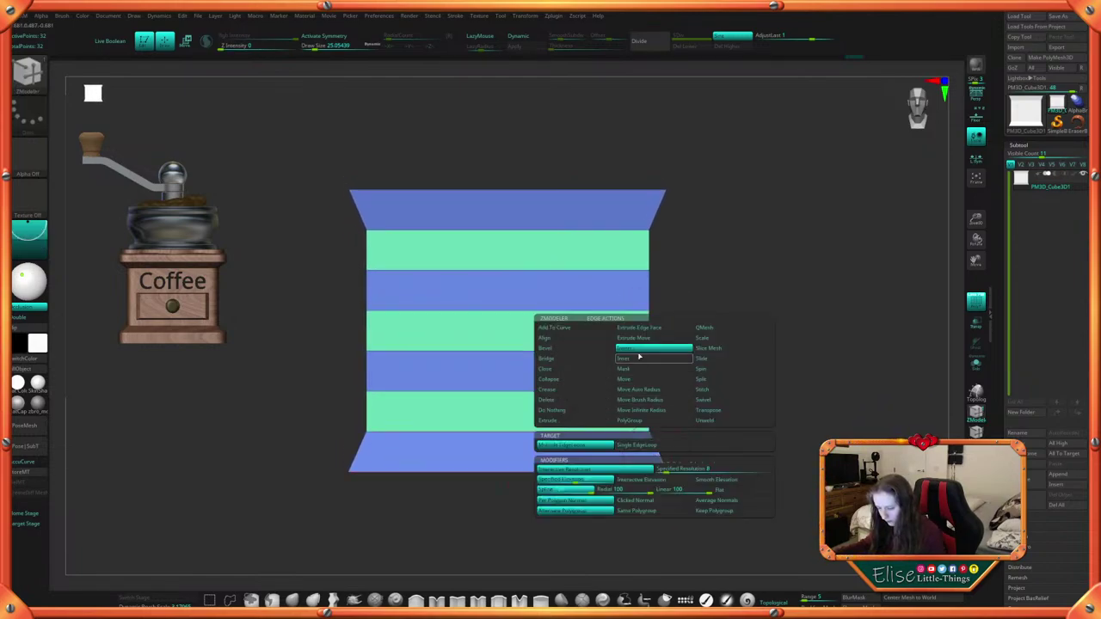
{"action": "left_click", "coordinate": [647, 445]}
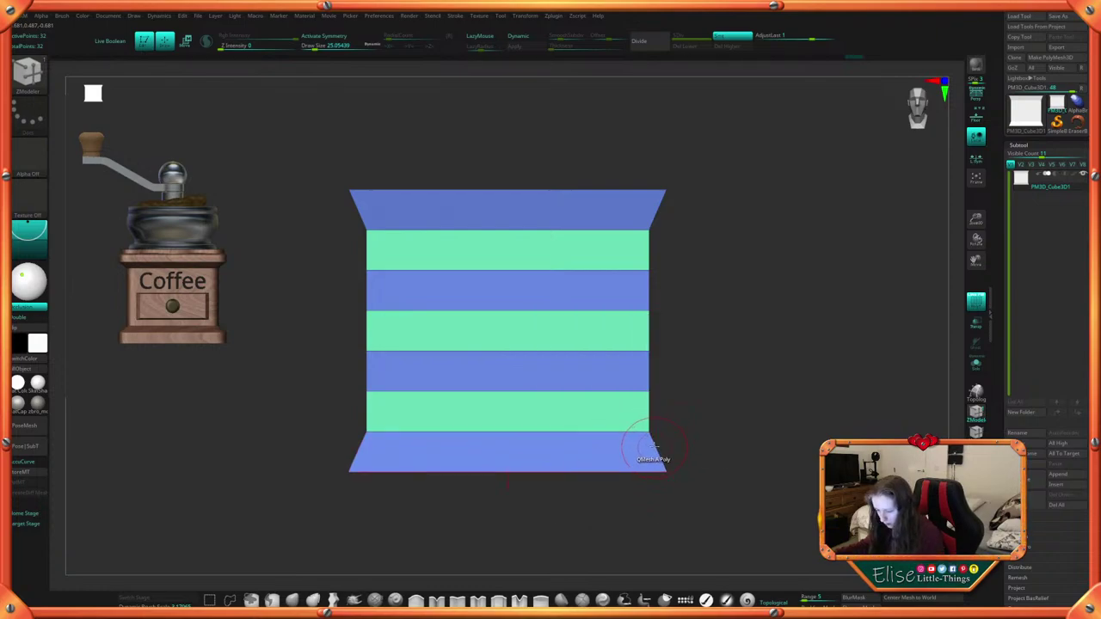
{"action": "key", "text": "space"}
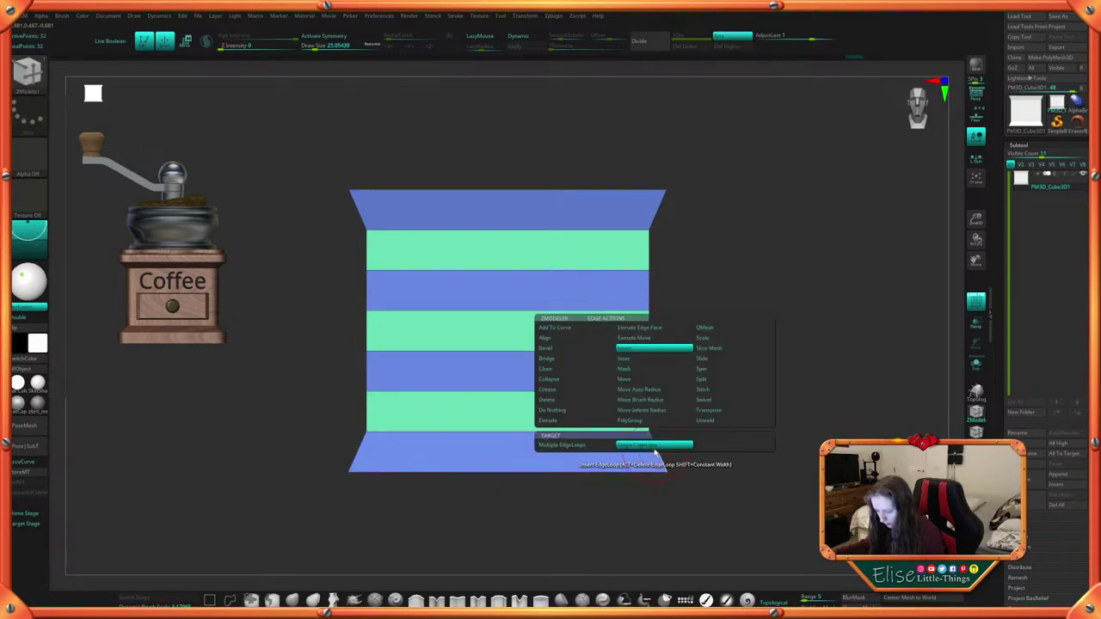
{"action": "left_click", "coordinate": [657, 459], "text": "alt"}
{"action": "key", "text": "ctrl+z"}
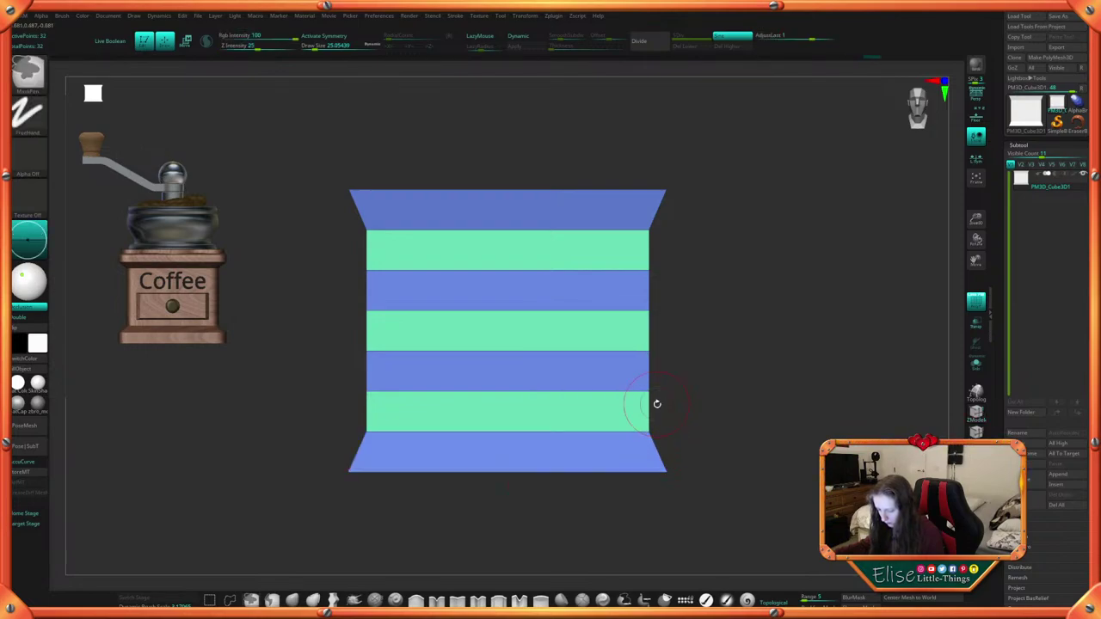
Try to insert a single edge loop across the flared bottom band
{"action": "left_click_drag", "start_coordinate": [718, 423], "coordinate": [722, 361]}
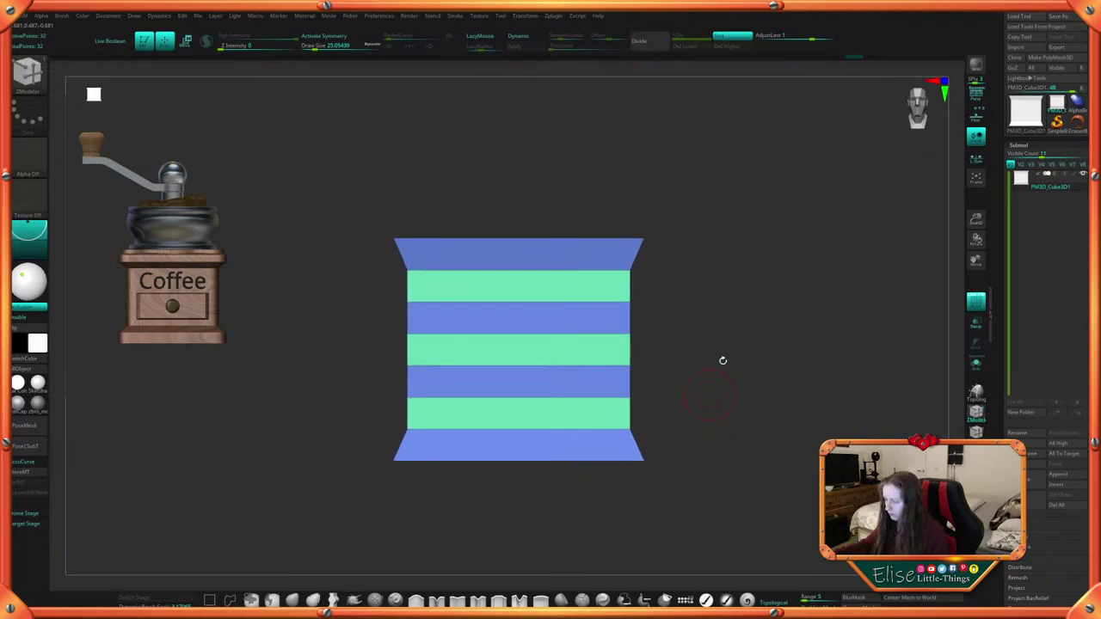
{"action": "key", "text": "space"}
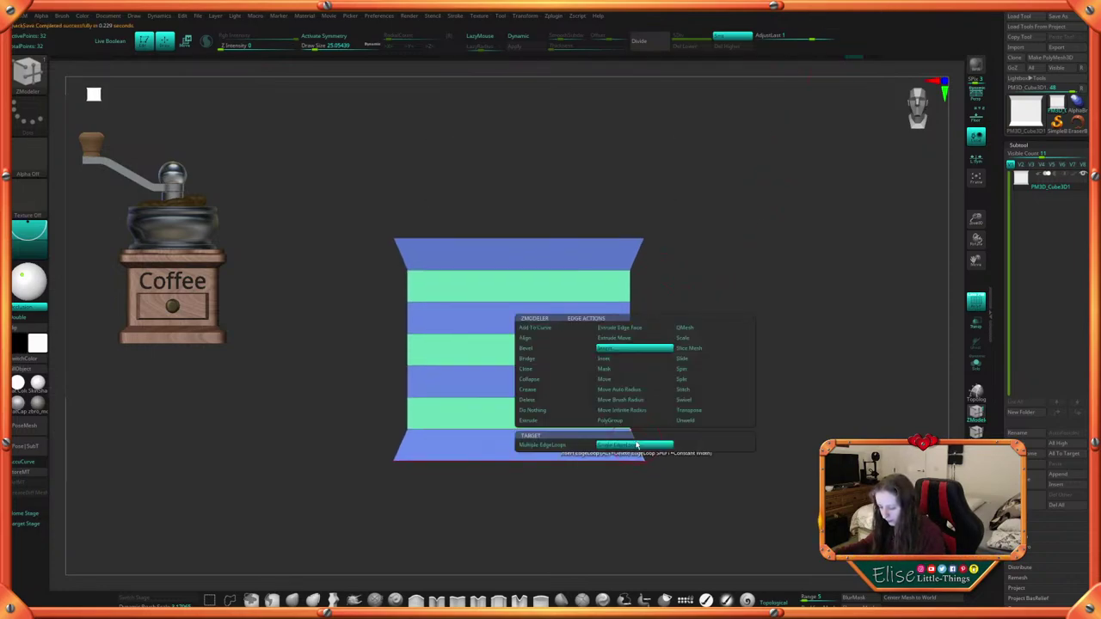
{"action": "left_click", "coordinate": [634, 443]}
{"action": "key", "text": "space"}
{"action": "left_click", "coordinate": [634, 445]}
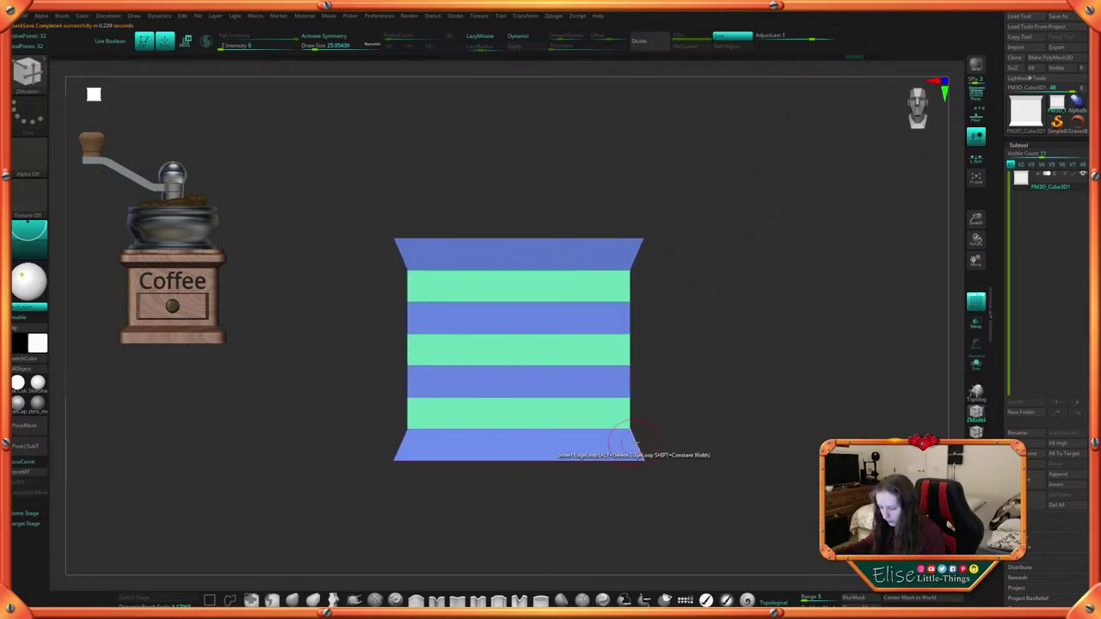
{"action": "left_click_drag", "start_coordinate": [634, 445], "coordinate": [638, 479]}
{"action": "left_click_drag", "start_coordinate": [690, 426], "coordinate": [715, 420]}
{"action": "key", "text": "ctrl+z"}
Try to extrude a new block downward from the cube's bottom face with QMesh
{"action": "key", "text": "space"}
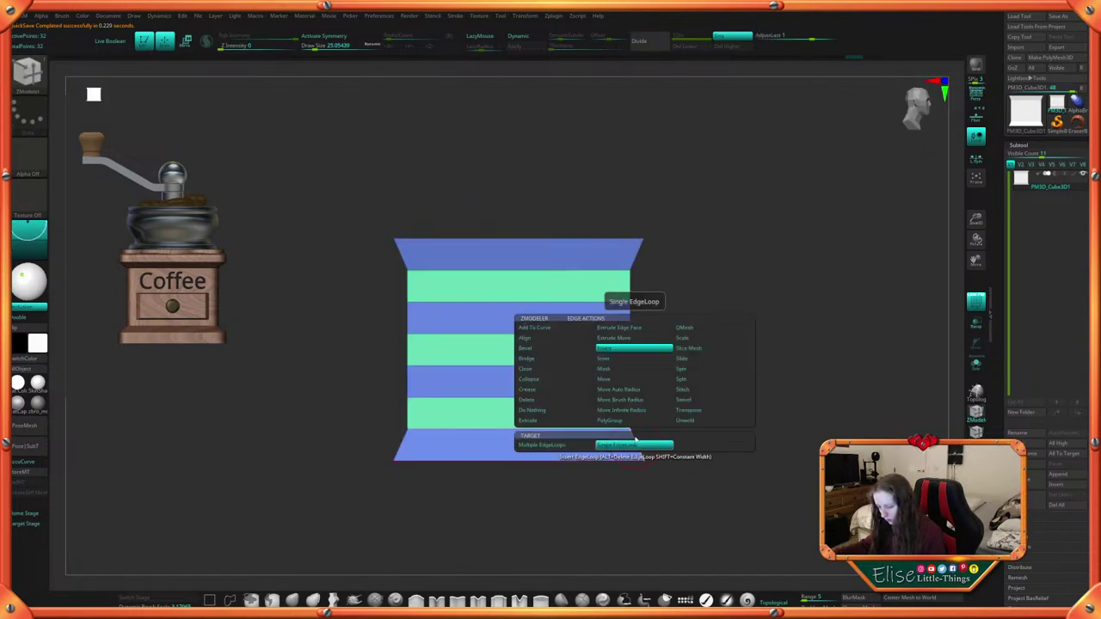
{"action": "left_click", "coordinate": [619, 447]}
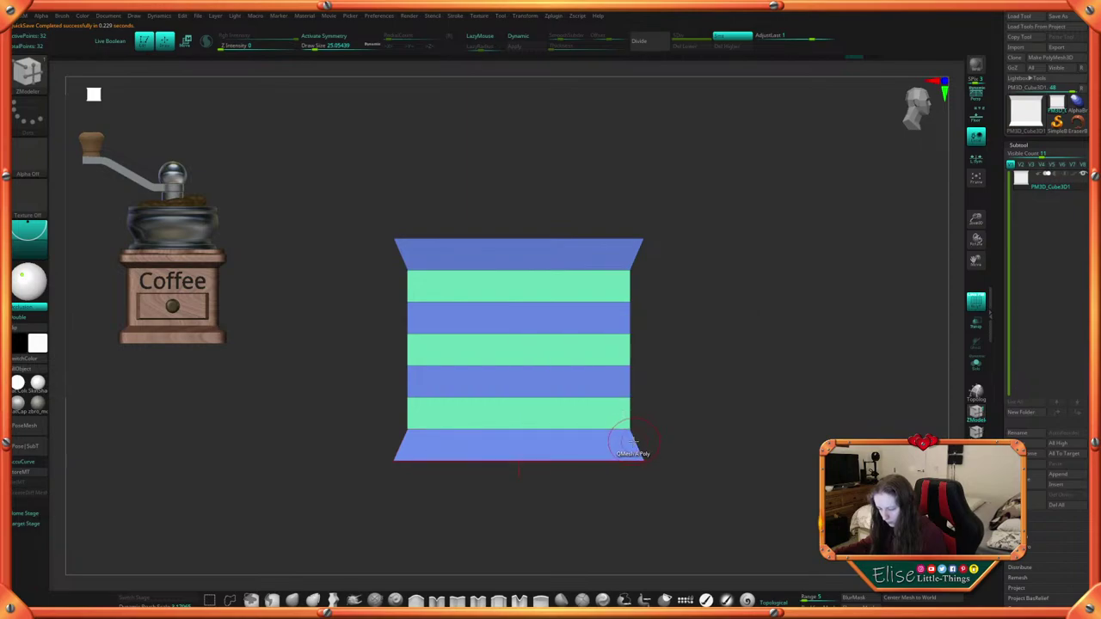
{"action": "left_click_drag", "start_coordinate": [637, 462], "coordinate": [639, 521]}
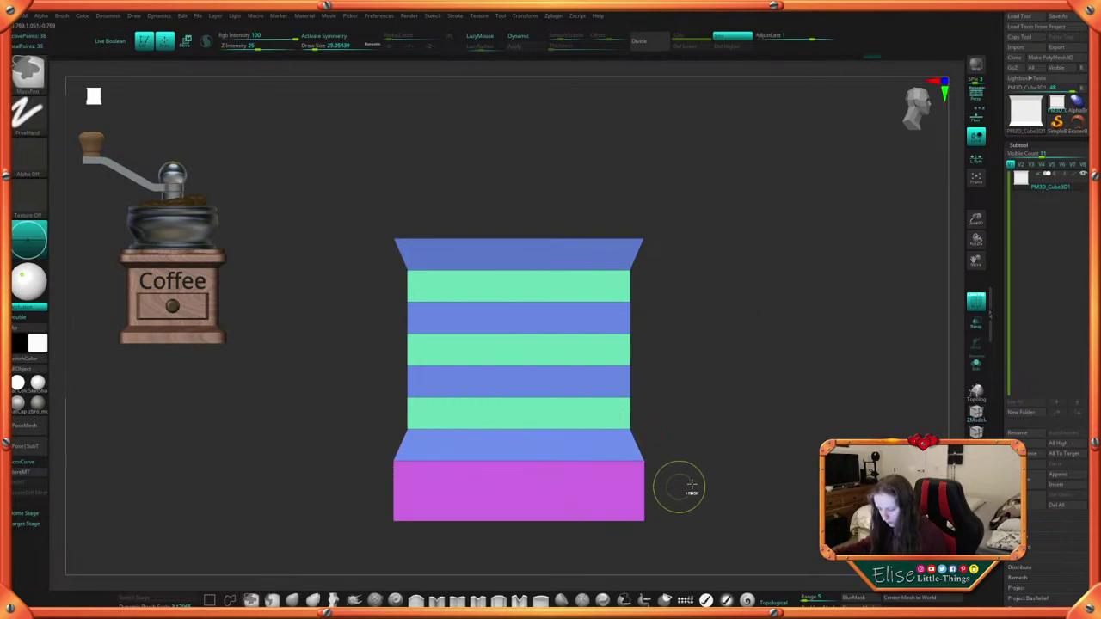
{"action": "key", "text": "ctrl+z"}
Assign the whole mesh to a single polygroup
{"action": "left_click_drag", "start_coordinate": [714, 484], "coordinate": [737, 448]}
{"action": "key", "text": "ctrl+w"}
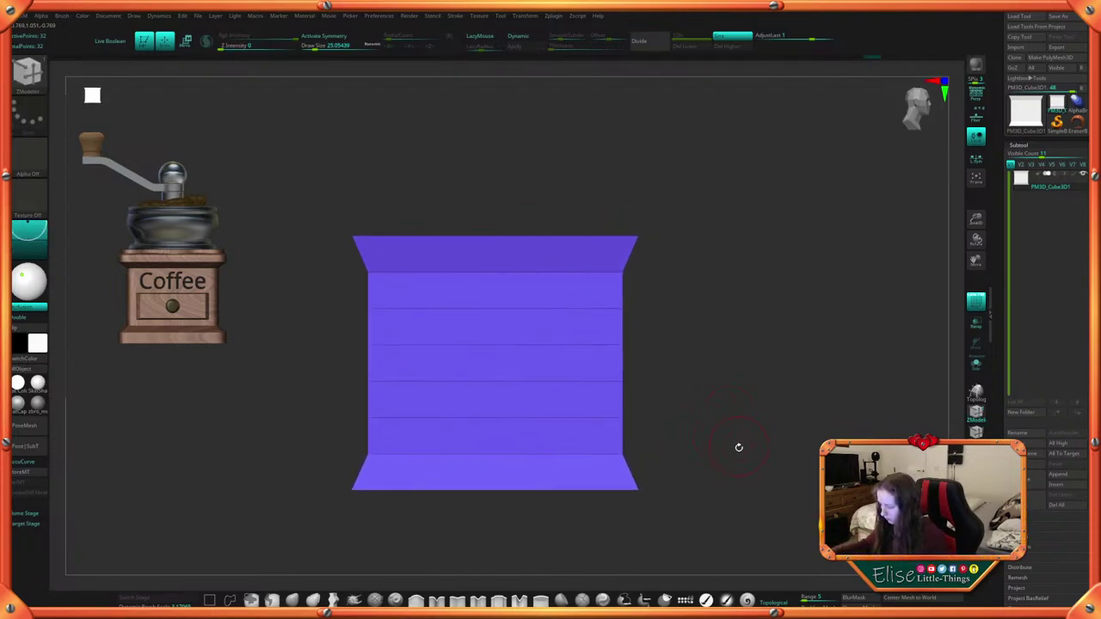
Select the edge loop above the flared bottom band with Transpose EdgeLoop Complete and try scaling it inward to about 0.97
{"action": "key", "text": "space"}
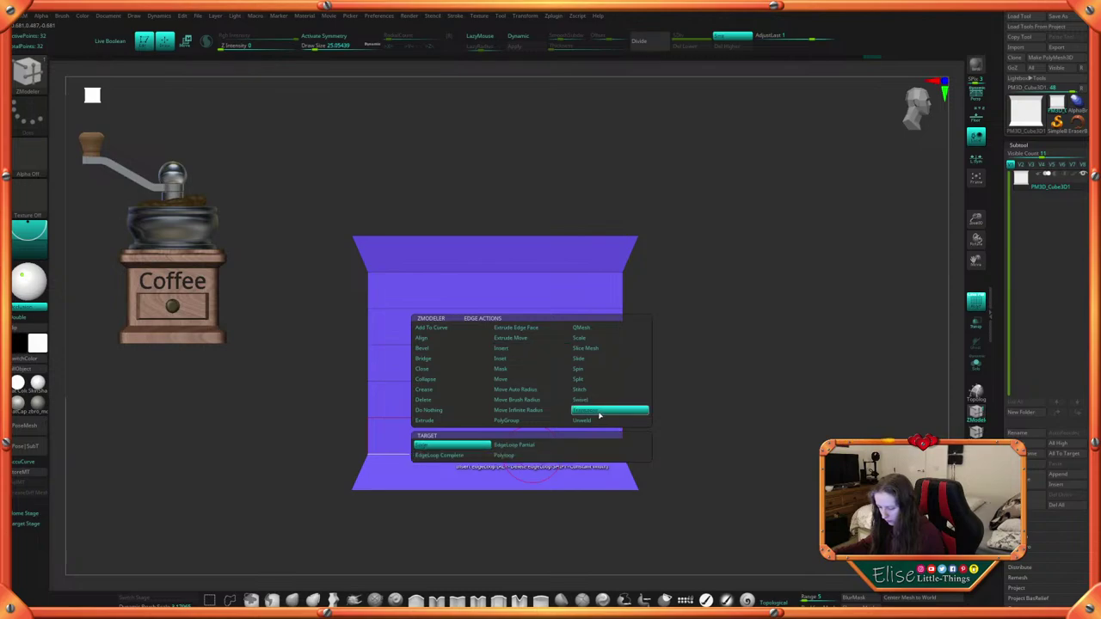
{"action": "left_click", "coordinate": [469, 458]}
{"action": "left_click", "coordinate": [518, 454]}
{"action": "left_click", "coordinate": [510, 383], "text": "alt"}
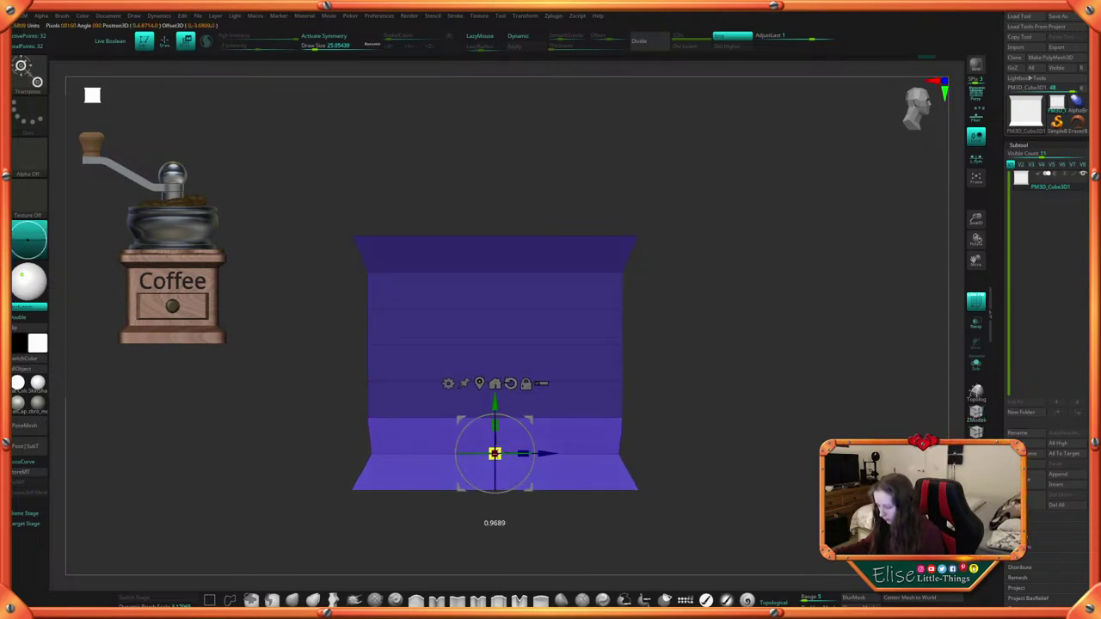
{"action": "left_click_drag", "start_coordinate": [497, 454], "coordinate": [503, 450]}
{"action": "key", "text": "q"}
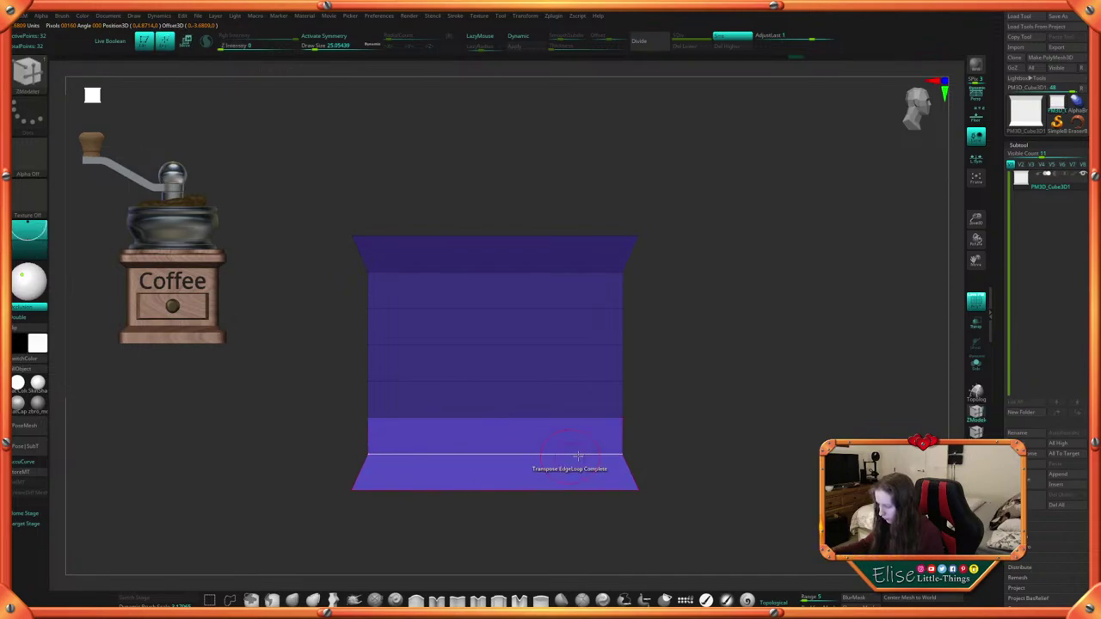
Set the edge action to Insert, clear the mask and regroup the whole mesh as one polygroup
{"action": "key", "text": "space"}
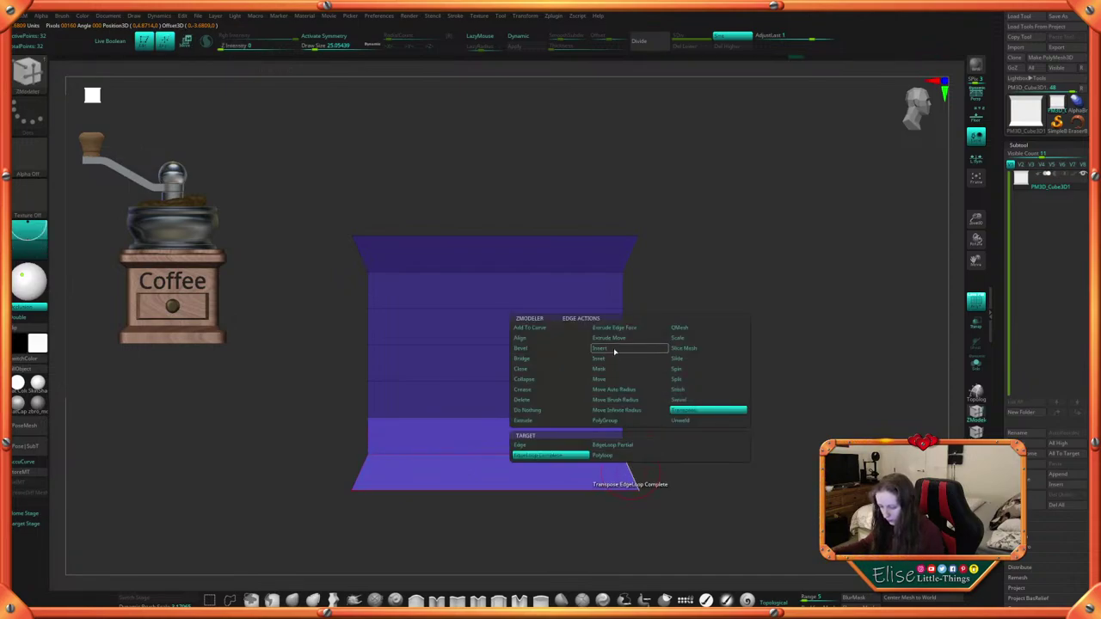
{"action": "left_click", "coordinate": [614, 349]}
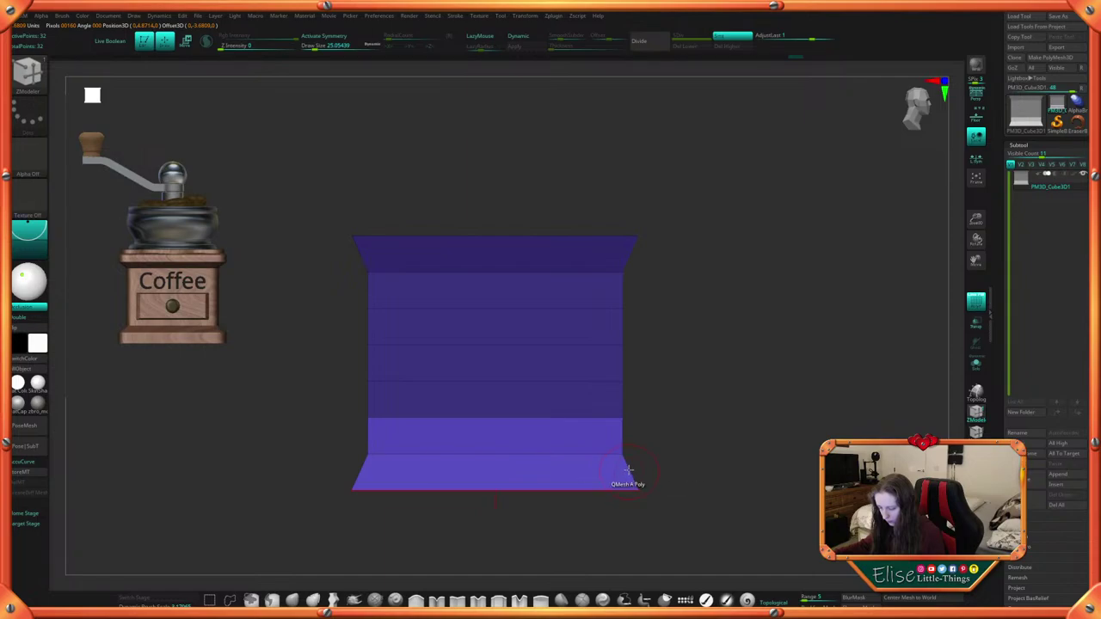
{"action": "left_click_drag", "start_coordinate": [661, 417], "coordinate": [657, 440], "text": "ctrl"}
{"action": "left_click_drag", "start_coordinate": [626, 489], "coordinate": [733, 477]}
{"action": "key", "text": "ctrl+w"}
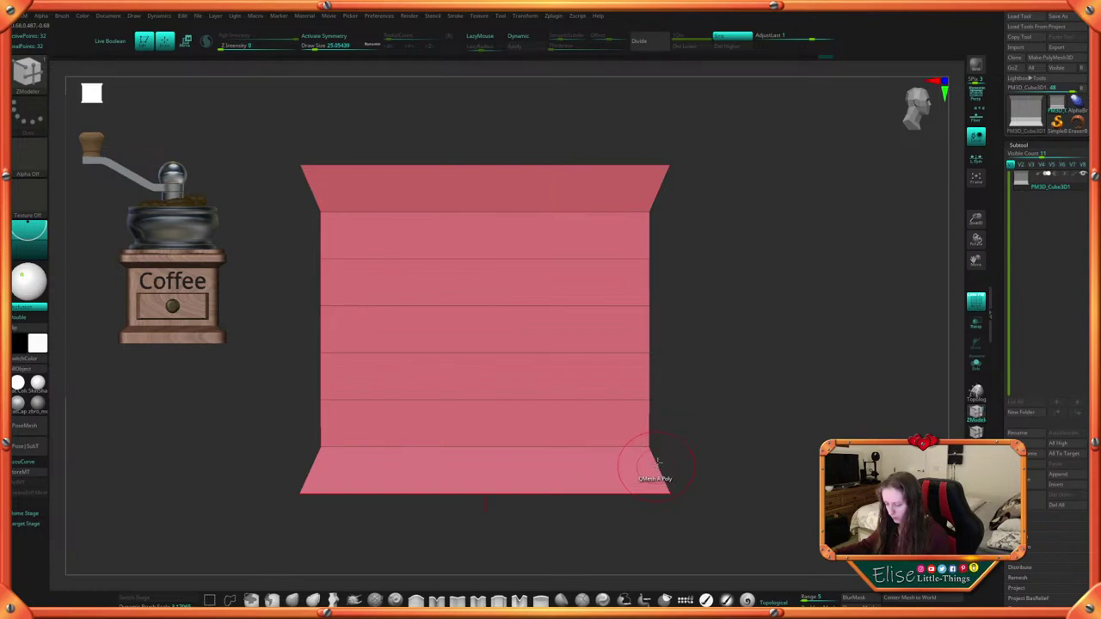
Set edge insertion to Single EdgeLoop and extrude a new block upward from the box's top face with QMesh
{"action": "key", "text": "space"}
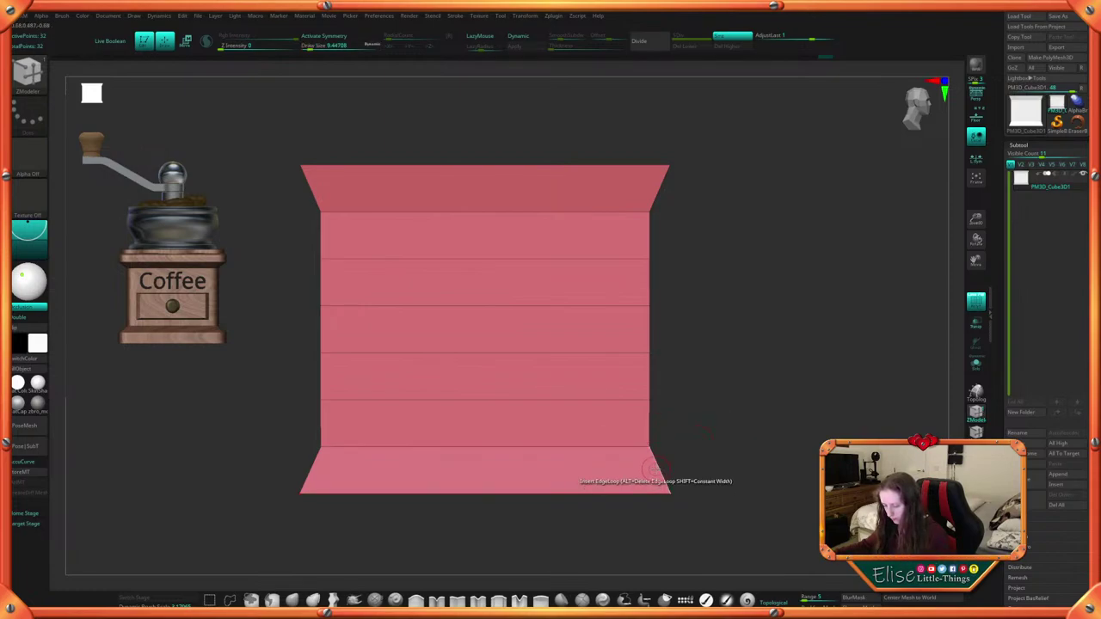
{"action": "key", "text": "space"}
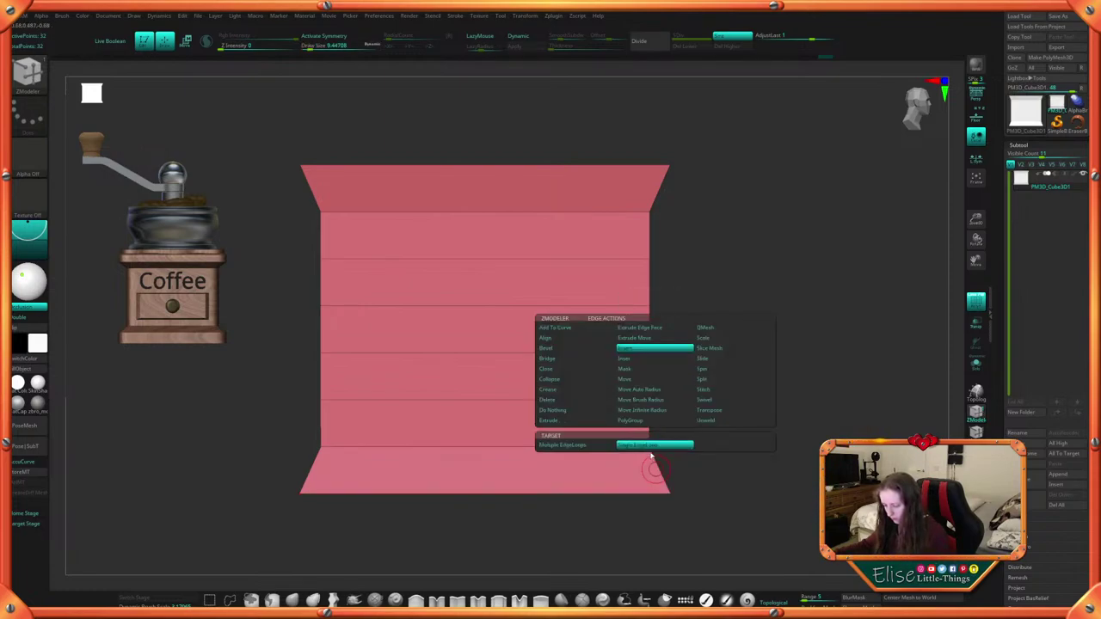
{"action": "left_click", "coordinate": [651, 447]}
{"action": "left_click_drag", "start_coordinate": [701, 239], "coordinate": [691, 336], "text": "alt"}
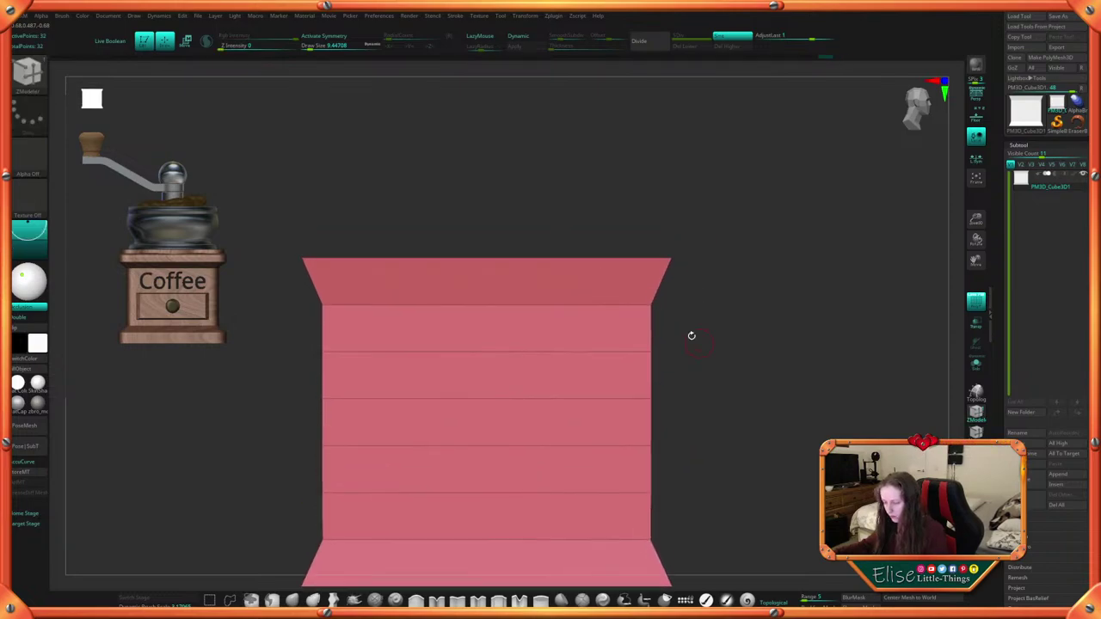
{"action": "left_click_drag", "start_coordinate": [671, 260], "coordinate": [672, 202]}
{"action": "mouse_move", "coordinate": [721, 269]}
{"action": "left_mouse_down"}
{"action": "mouse_move", "coordinate": [742, 293]}
{"action": "mouse_move", "coordinate": [747, 272]}
{"action": "mouse_move", "coordinate": [737, 253]}
{"action": "mouse_move", "coordinate": [717, 270]}
{"action": "mouse_move", "coordinate": [727, 284]}
{"action": "left_mouse_up"}
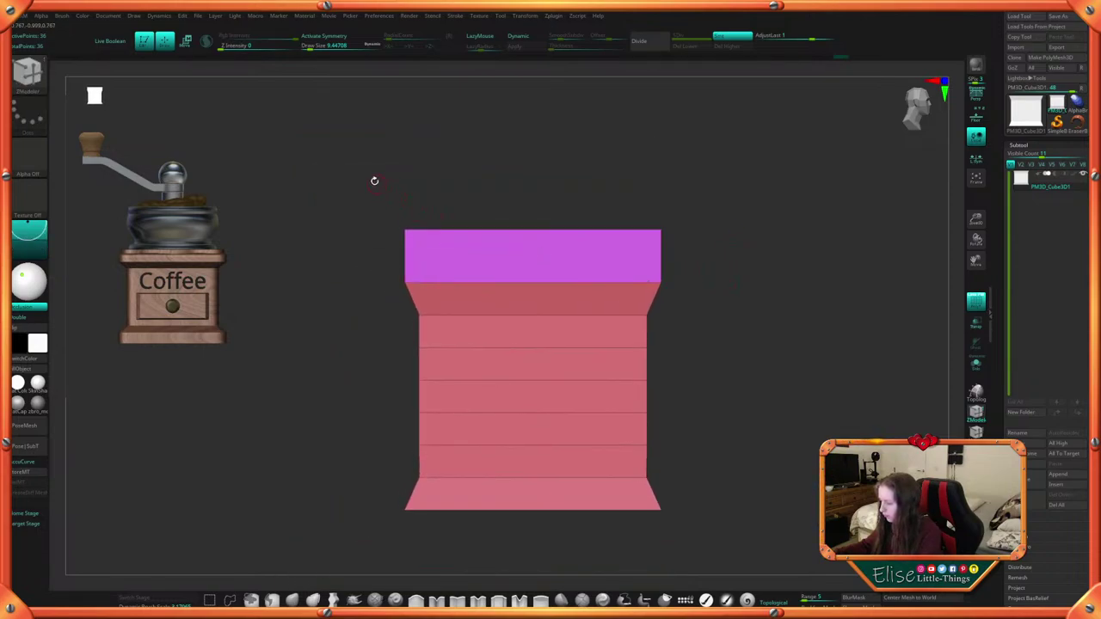
Insert a single edge loop horizontally around the middle of the new top block
{"action": "key", "text": "ctrl"}
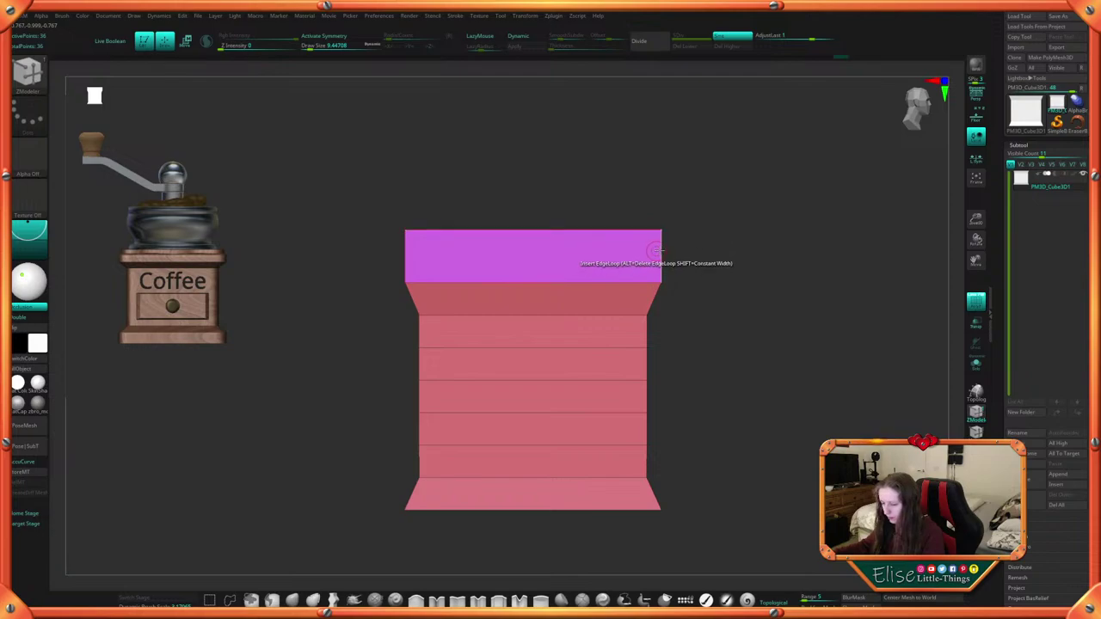
{"action": "key", "text": "space"}
{"action": "left_click", "coordinate": [602, 368]}
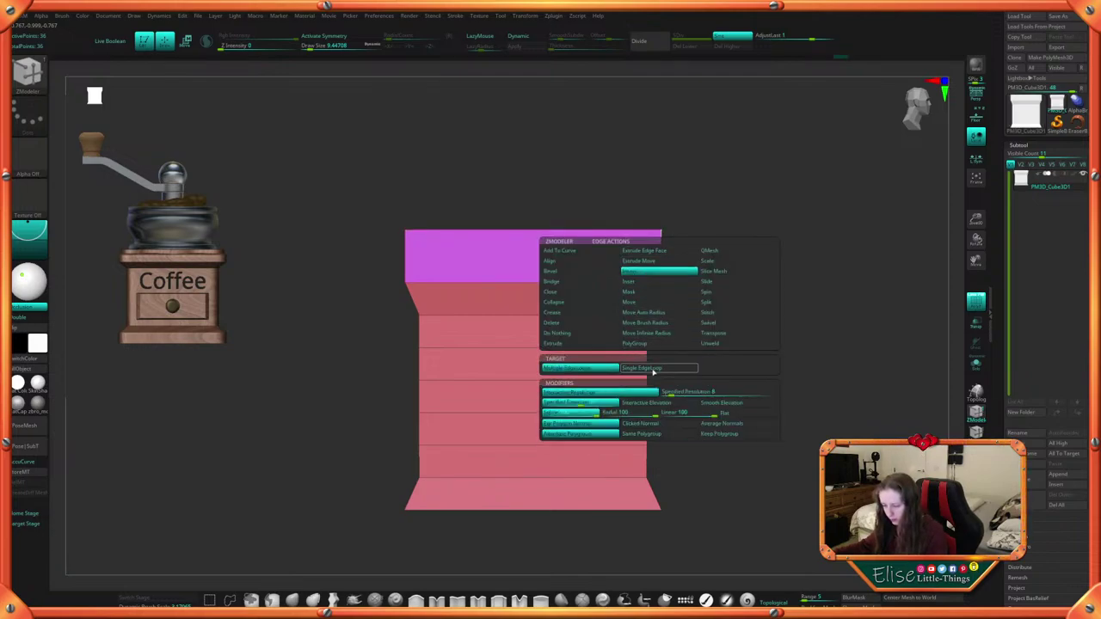
{"action": "left_click", "coordinate": [653, 368]}
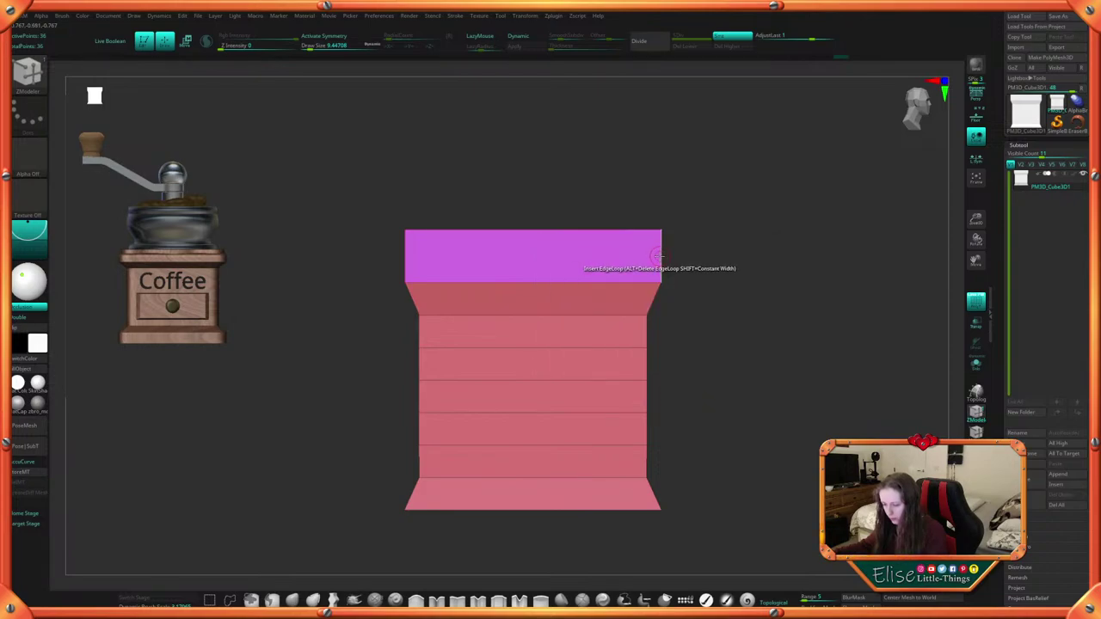
{"action": "left_click", "coordinate": [660, 252]}
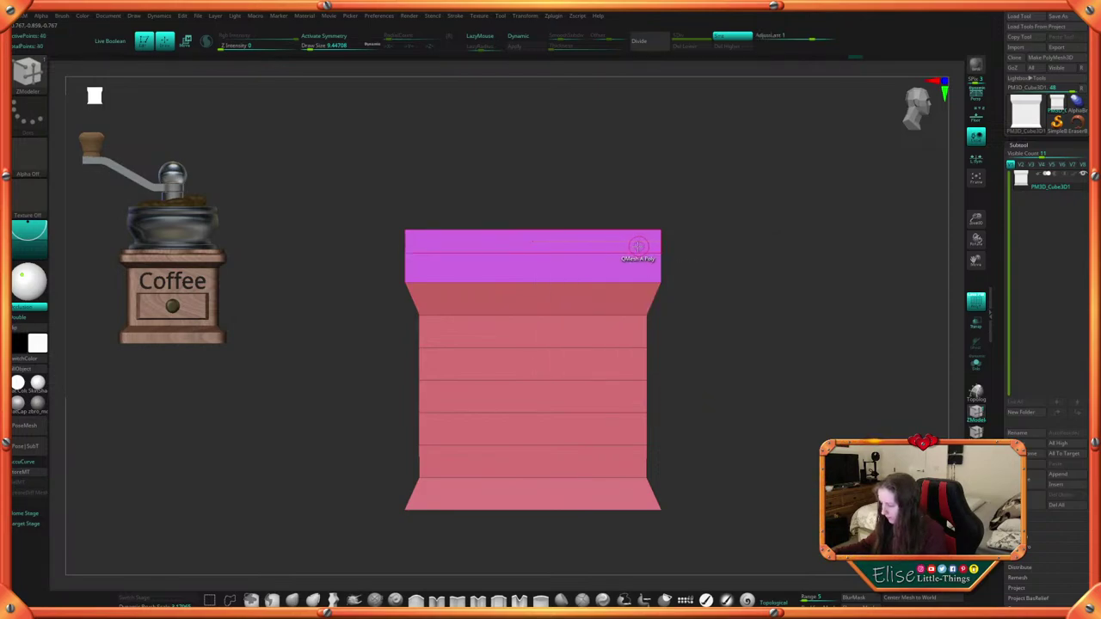
Select the top block's middle edge loop with Transpose EdgeLoop Complete, scale it outward into a flare and clear the mask
{"action": "left_click_drag", "start_coordinate": [706, 242], "coordinate": [693, 252], "text": "alt"}
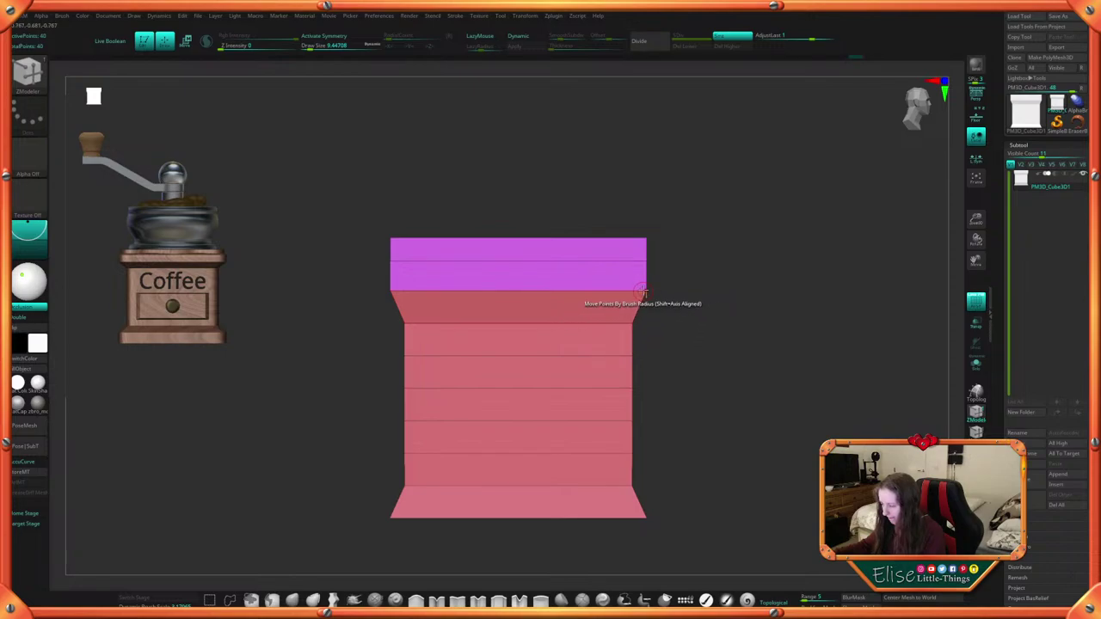
{"action": "key", "text": "space"}
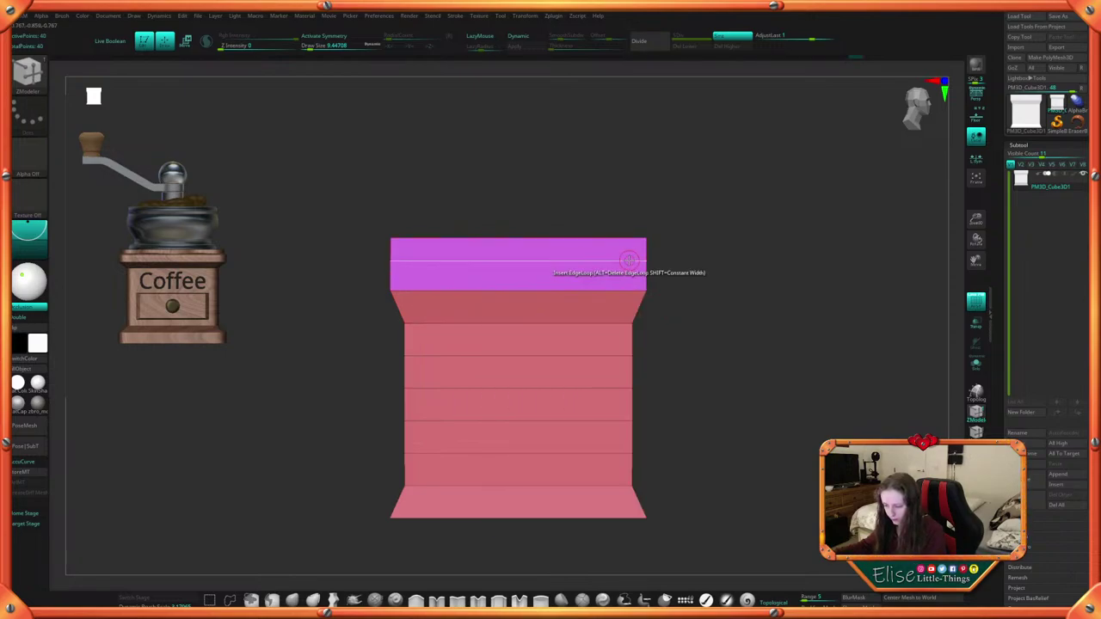
{"action": "key", "text": "space"}
{"action": "left_click", "coordinate": [695, 342]}
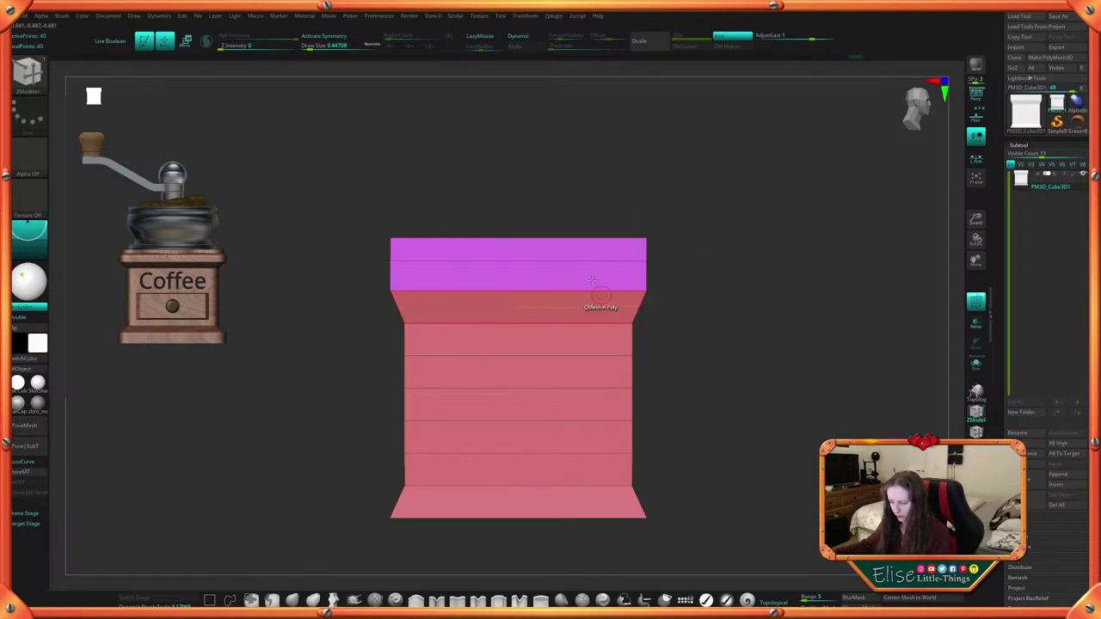
{"action": "left_click", "coordinate": [579, 258]}
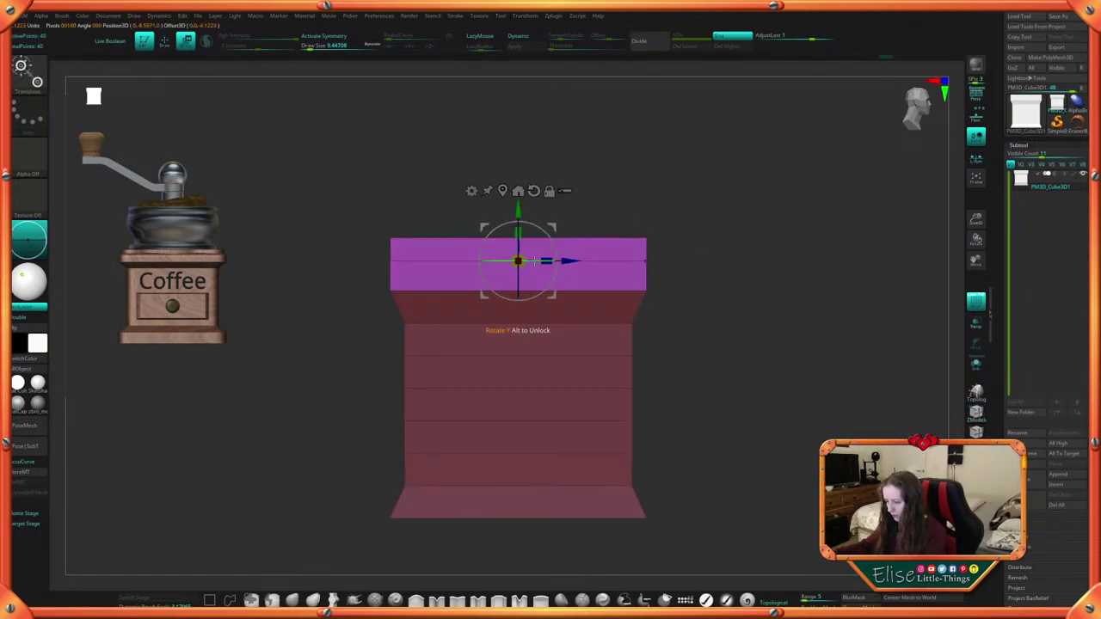
{"action": "left_click_drag", "start_coordinate": [527, 255], "coordinate": [533, 258]}
{"action": "left_click", "coordinate": [720, 280], "text": "ctrl"}
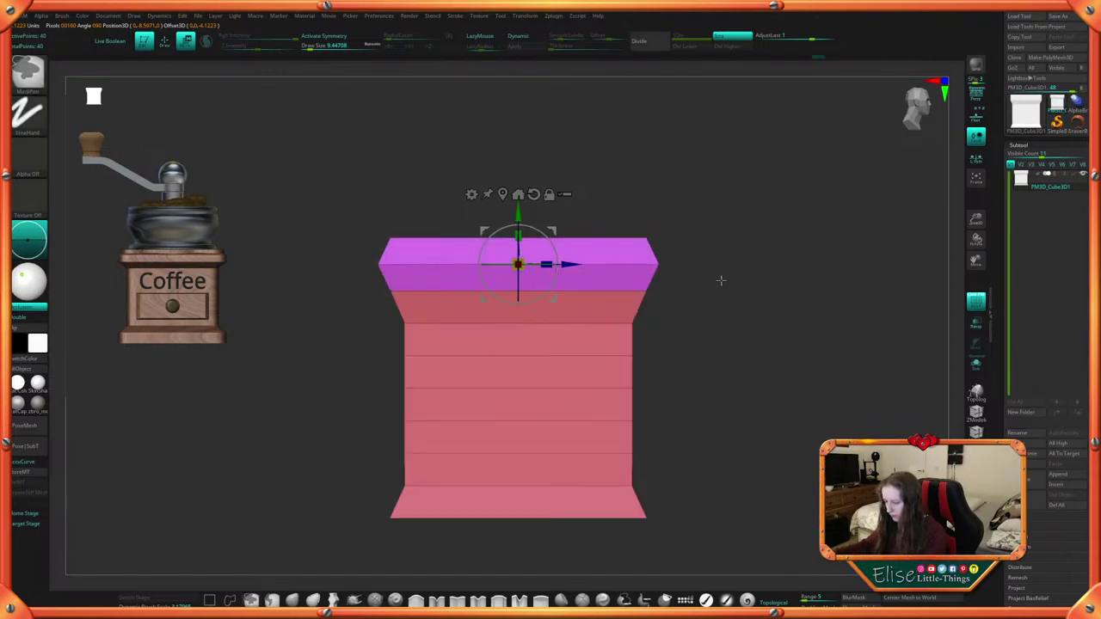
Isolate the top block's upper edge with an inverted mask, lower it by about 0.064 and clear the mask
{"action": "key", "text": "q"}
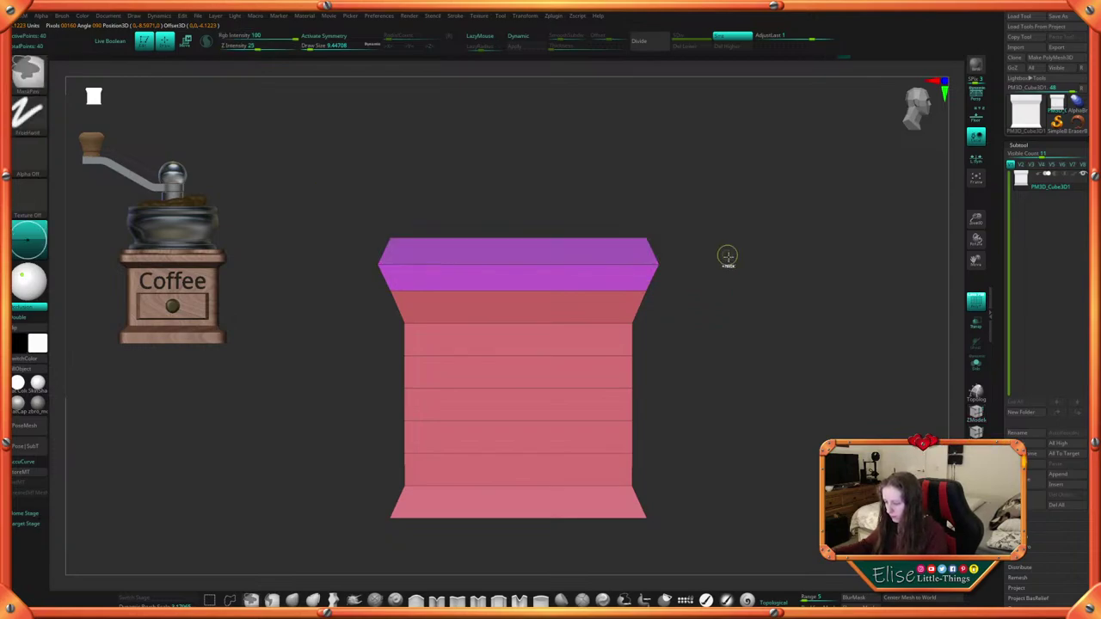
{"action": "left_click", "coordinate": [728, 256], "text": "ctrl"}
{"action": "key", "text": "w"}
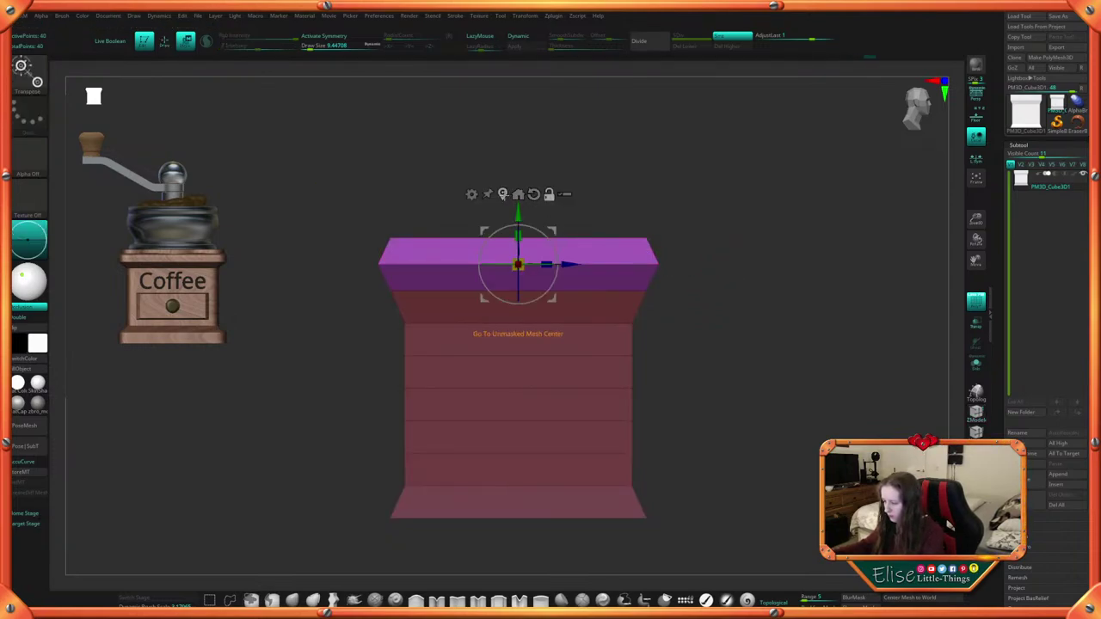
{"action": "mouse_move", "coordinate": [521, 209]}
{"action": "left_mouse_down", "text": "alt"}
{"action": "mouse_move", "coordinate": [516, 184]}
{"action": "mouse_move", "coordinate": [519, 197]}
{"action": "left_mouse_up", "text": "alt"}
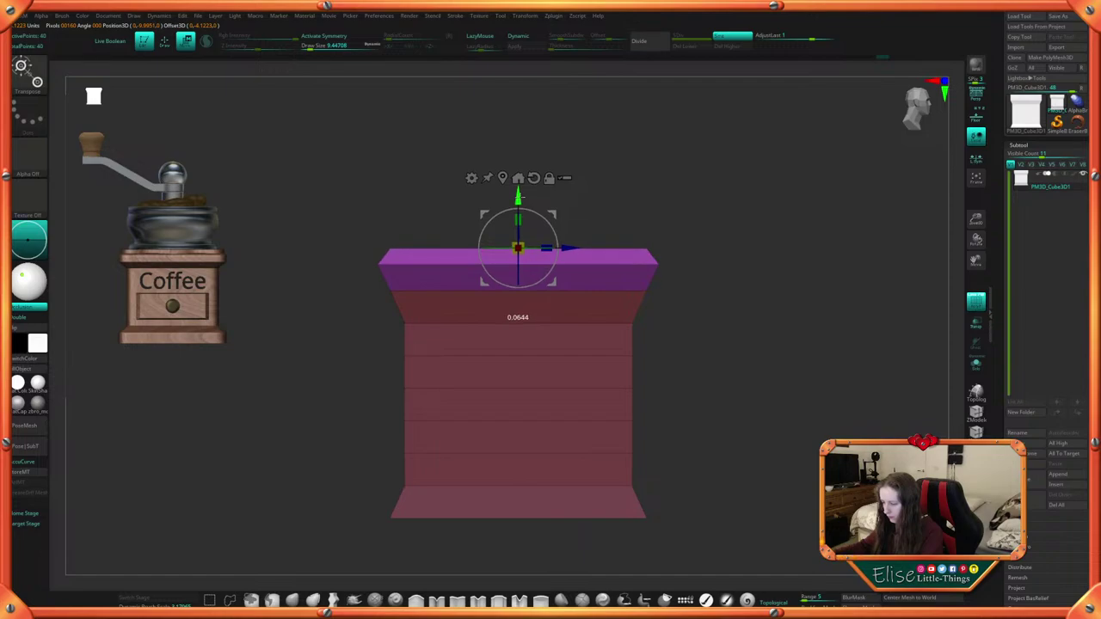
{"action": "key", "text": "q"}
{"action": "mouse_move", "coordinate": [715, 254]}
{"action": "left_mouse_down", "text": "ctrl"}
{"action": "mouse_move", "coordinate": [745, 386]}
{"action": "mouse_move", "coordinate": [745, 370]}
{"action": "mouse_move", "coordinate": [726, 374]}
{"action": "left_mouse_up", "text": "ctrl"}
Mask everything except the top trim block, move the block down to shorten the flare beneath it, and clear the mask
{"action": "left_click_drag", "start_coordinate": [320, 187], "coordinate": [732, 294], "text": "ctrl"}
{"action": "left_click", "coordinate": [737, 292], "text": "ctrl"}
{"action": "key", "text": "w"}
{"action": "left_click", "coordinate": [488, 165]}
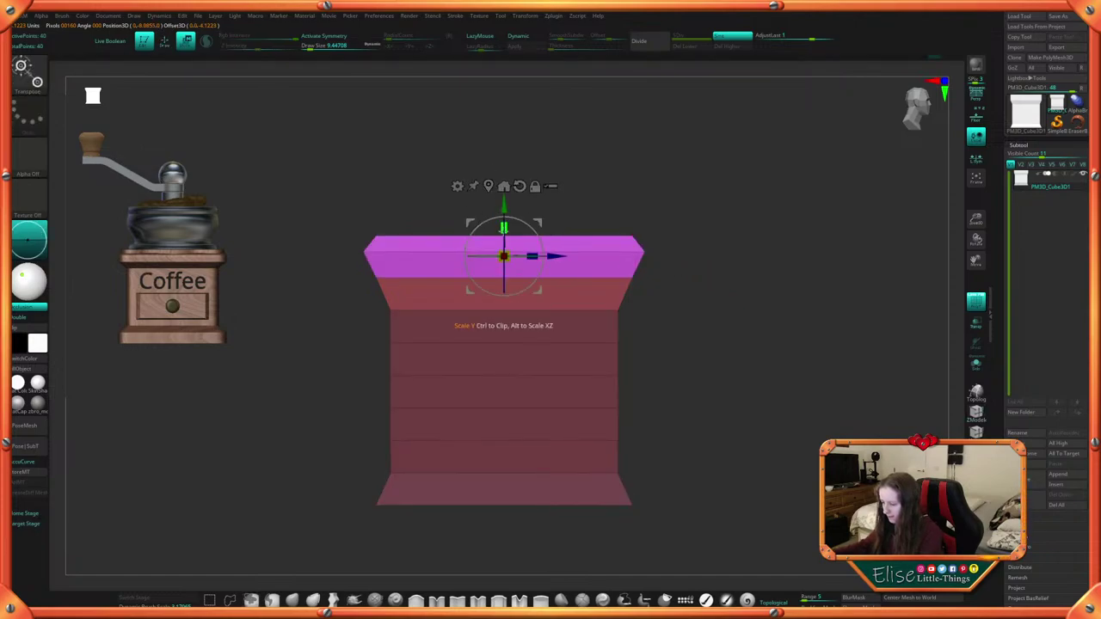
{"action": "left_click_drag", "start_coordinate": [506, 228], "coordinate": [504, 217]}
{"action": "key", "text": "q"}
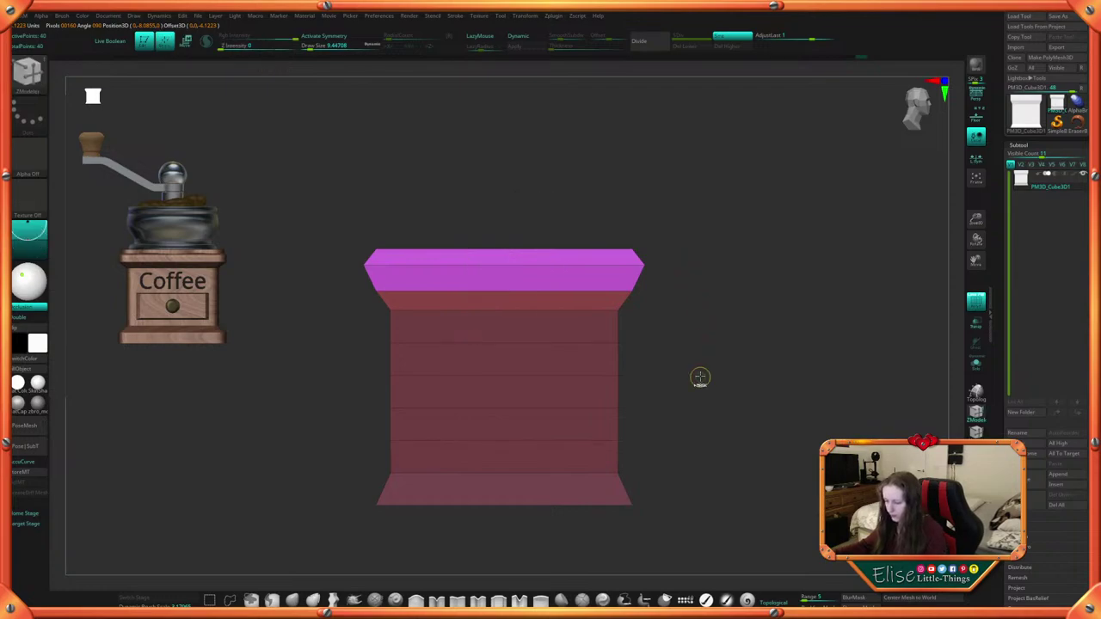
{"action": "left_click_drag", "start_coordinate": [700, 378], "coordinate": [719, 417], "text": "ctrl"}
Insert a single edge loop horizontally across the flared bottom band
{"action": "left_click_drag", "start_coordinate": [710, 473], "coordinate": [703, 429], "text": "alt"}
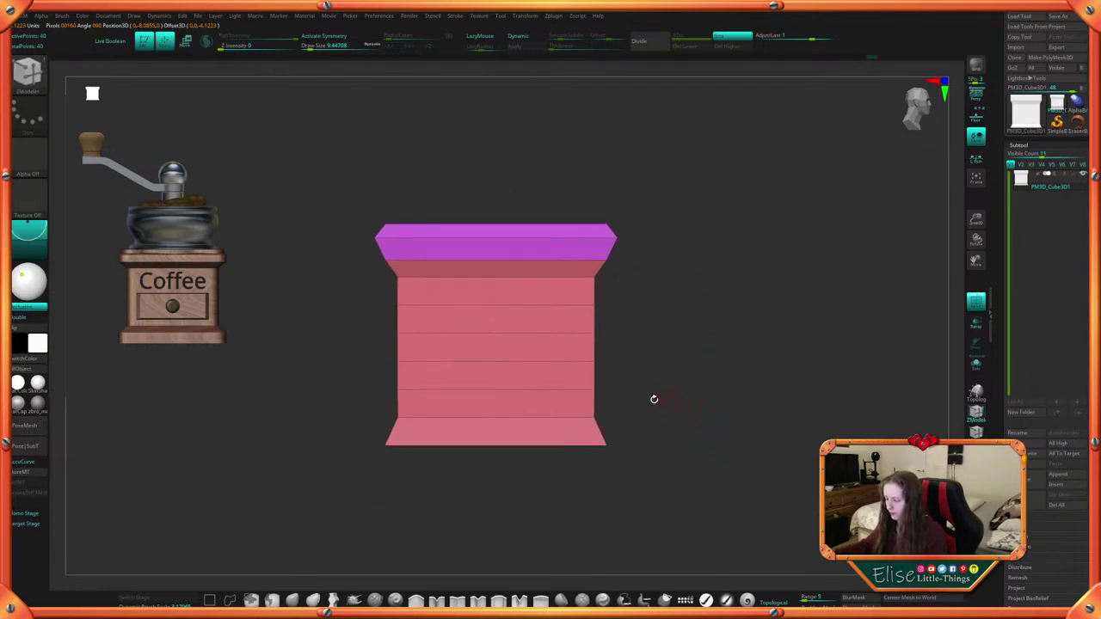
{"action": "key", "text": "space"}
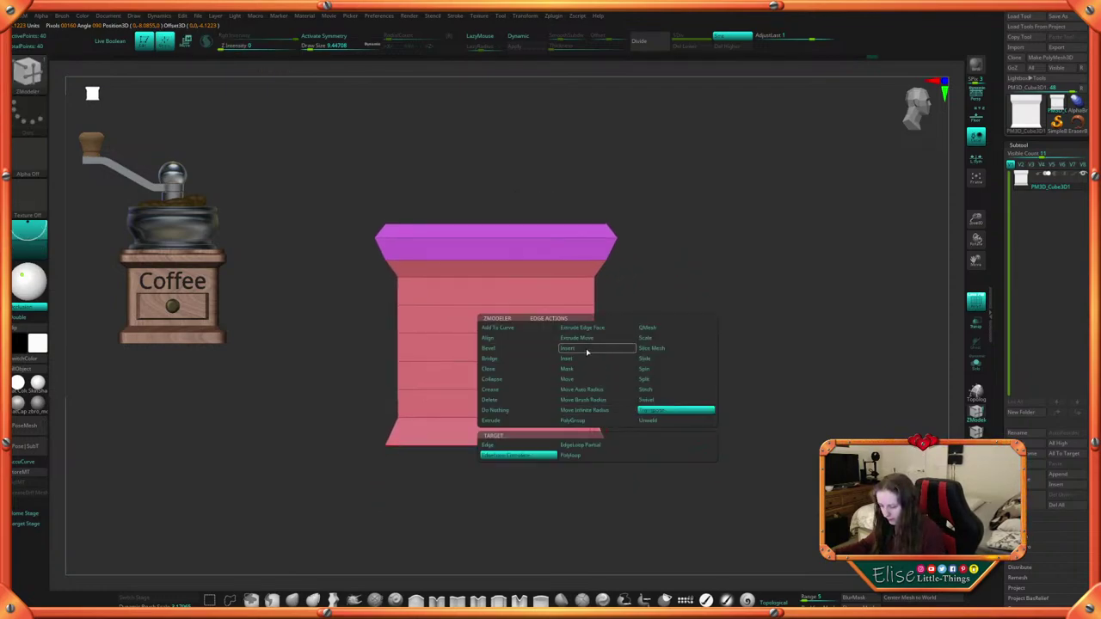
{"action": "left_click", "coordinate": [587, 352]}
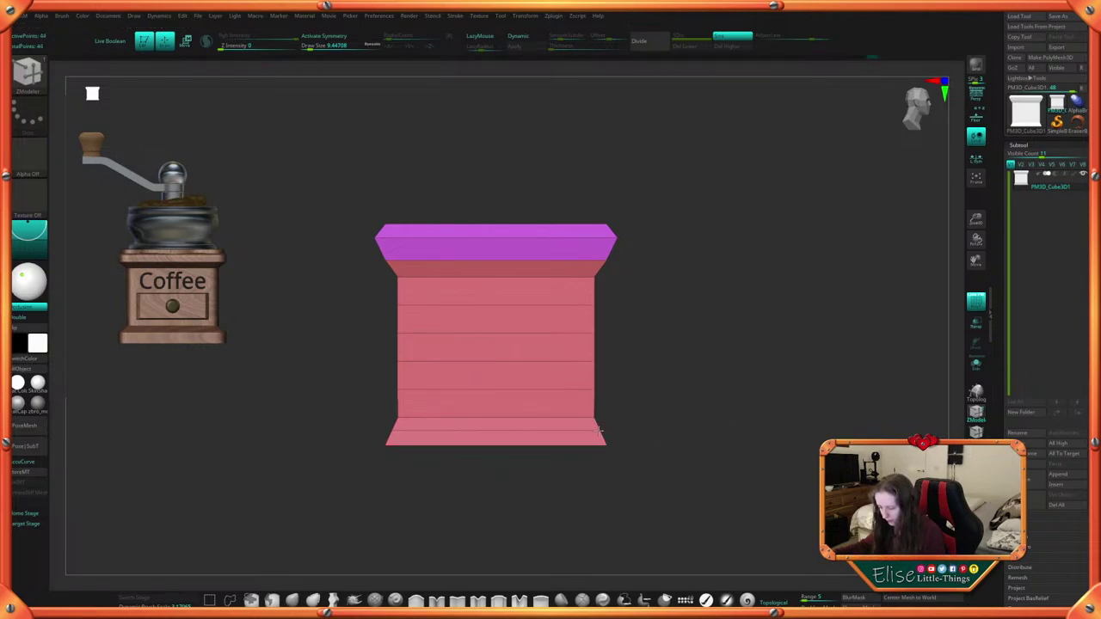
Select the bottom band's new edge loop with Transpose EdgeLoop Complete, scale it to about 1.09 and raise it about 0.02
{"action": "key", "text": "space"}
{"action": "left_click", "coordinate": [649, 413]}
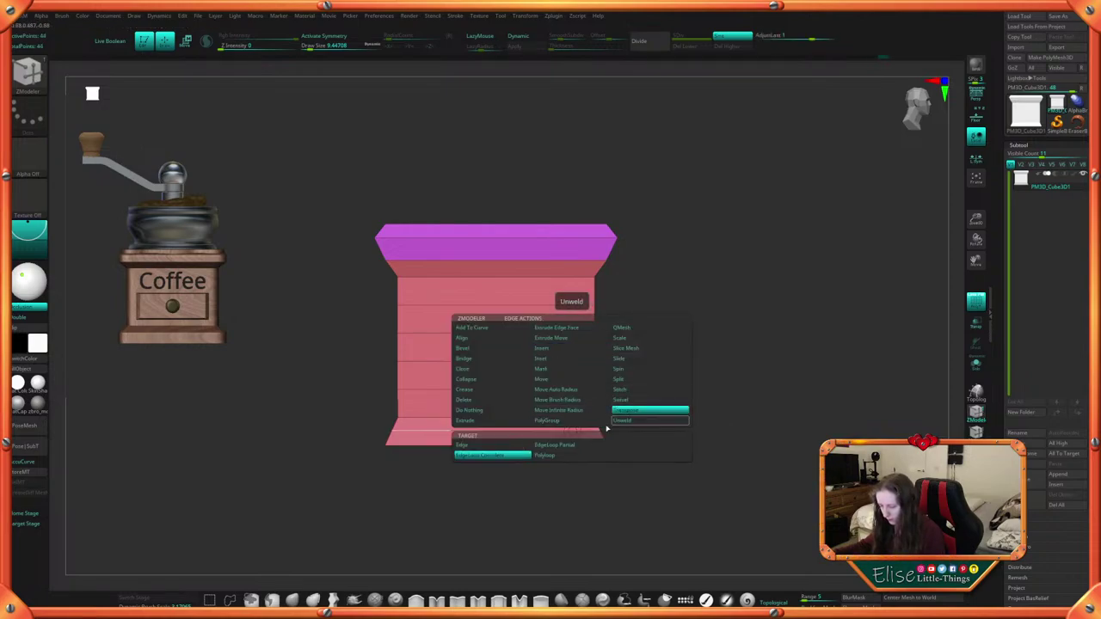
{"action": "left_click", "coordinate": [555, 428]}
{"action": "left_click", "coordinate": [511, 359]}
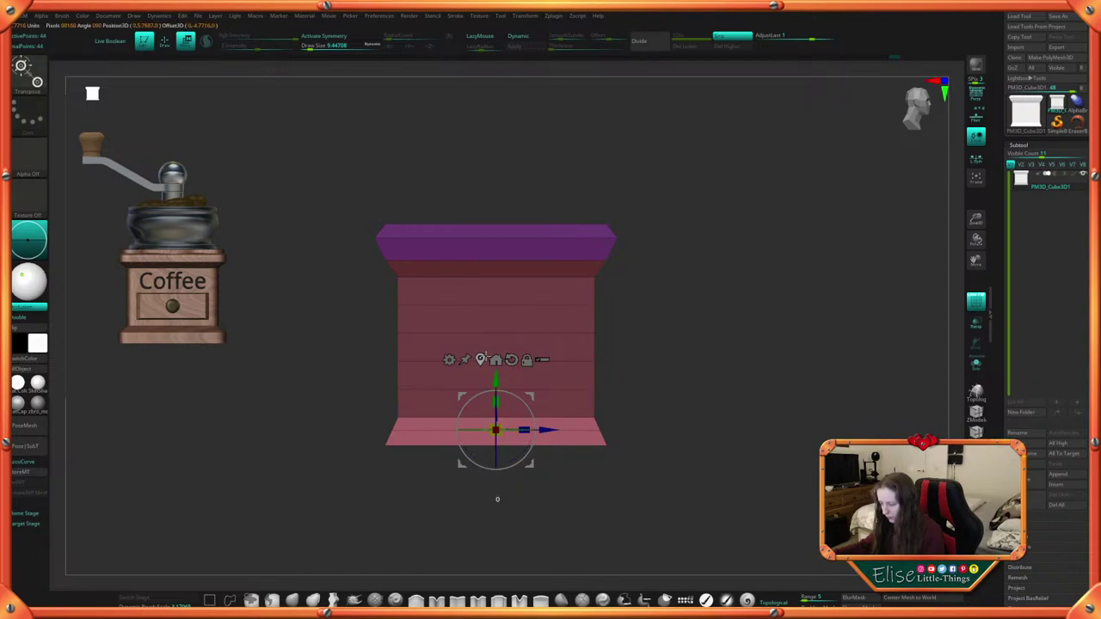
{"action": "left_click_drag", "start_coordinate": [505, 426], "coordinate": [514, 425]}
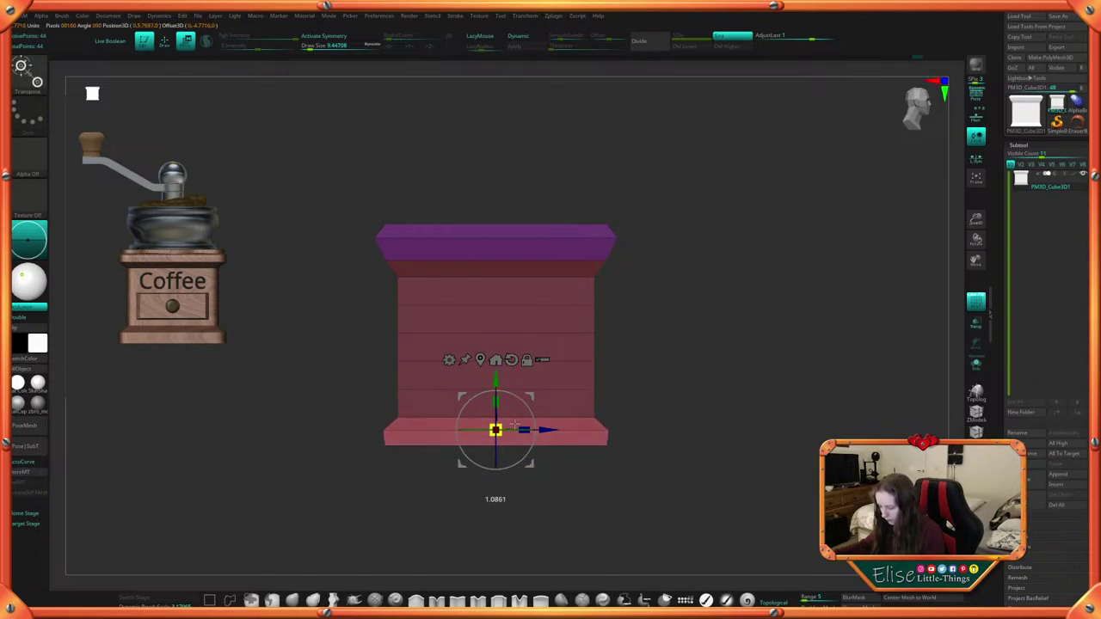
{"action": "left_click_drag", "start_coordinate": [496, 379], "coordinate": [495, 371]}
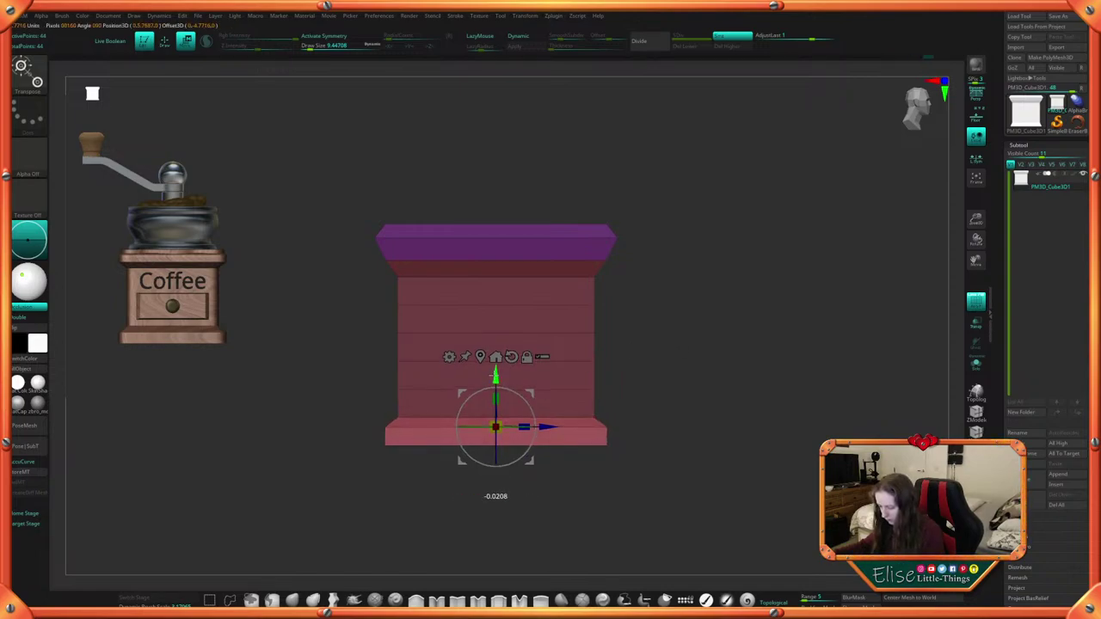
{"action": "key", "text": "q"}
{"action": "mouse_move", "coordinate": [681, 412]}
{"action": "left_mouse_down", "text": "ctrl"}
{"action": "mouse_move", "coordinate": [692, 447]}
{"action": "mouse_move", "coordinate": [675, 409]}
{"action": "left_mouse_up", "text": "ctrl"}
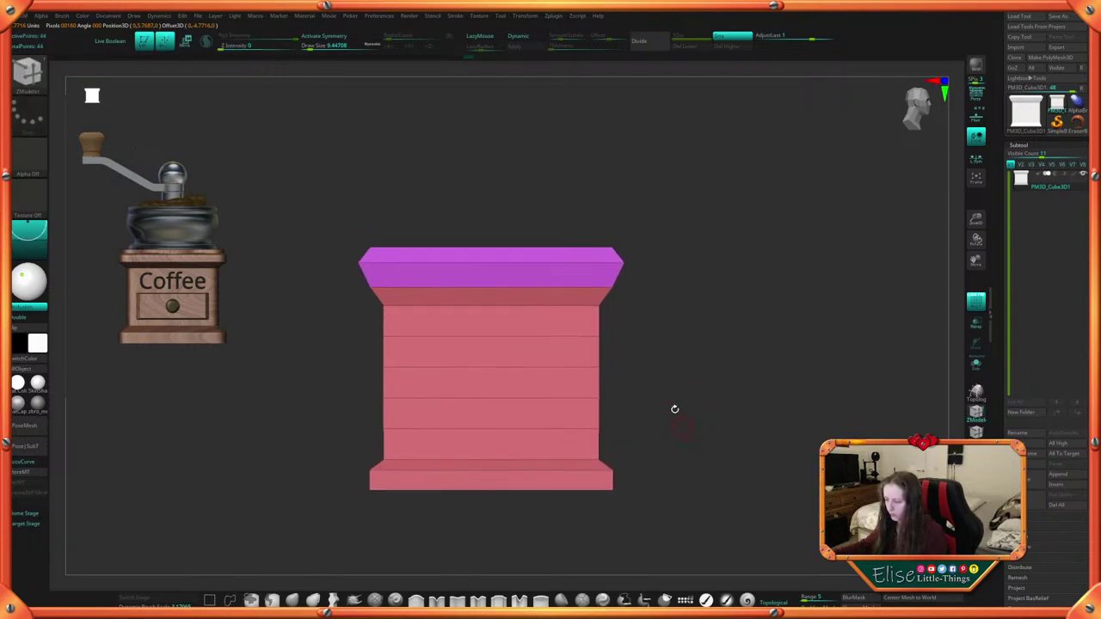
Push the top face down with QMesh to the widest edge loop, removing the top block's upper bevel
{"action": "left_click_drag", "start_coordinate": [633, 201], "coordinate": [555, 249]}
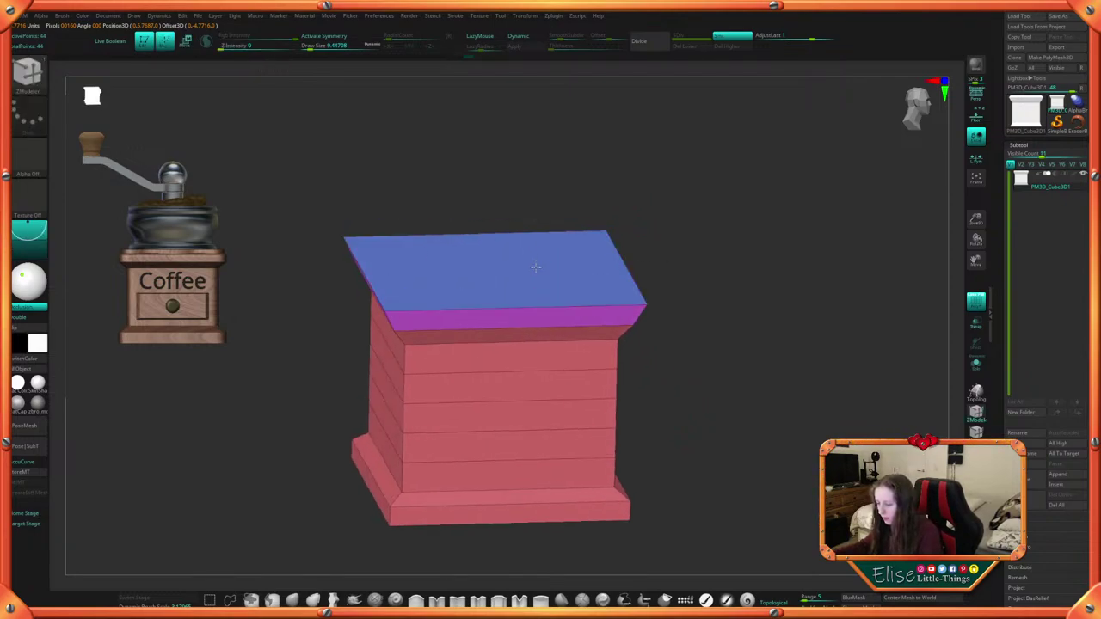
{"action": "right_click_drag", "start_coordinate": [533, 268], "coordinate": [602, 284]}
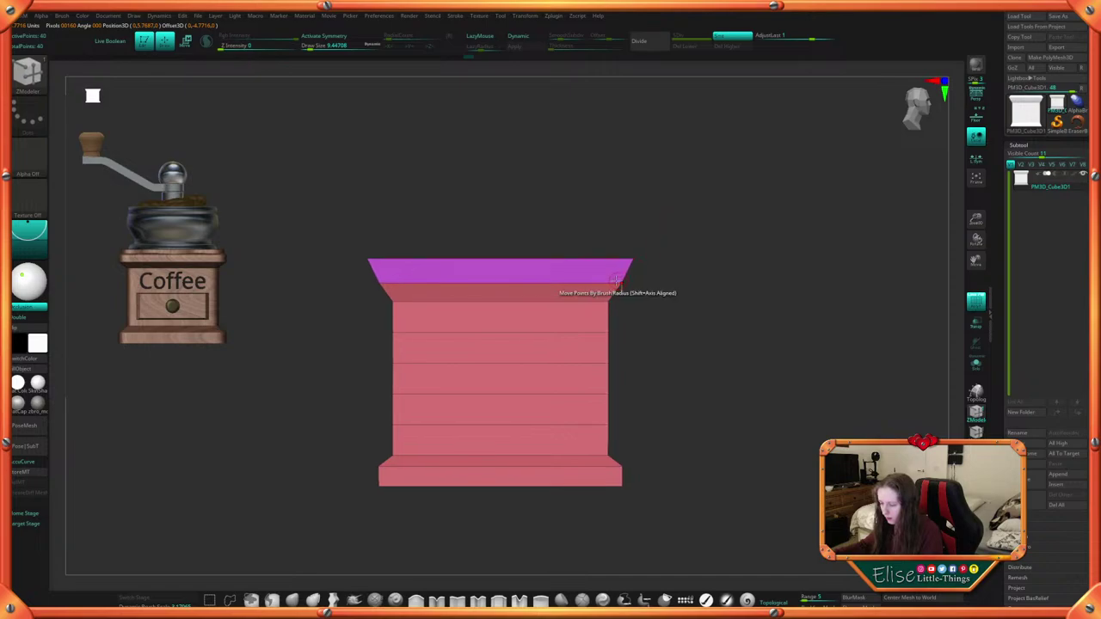
Select the top trim's lower edge loop with Transpose EdgeLoop Complete, scale it outward to about 1.05 and clear the mask
{"action": "key", "text": "space"}
{"action": "left_click", "coordinate": [560, 279]}
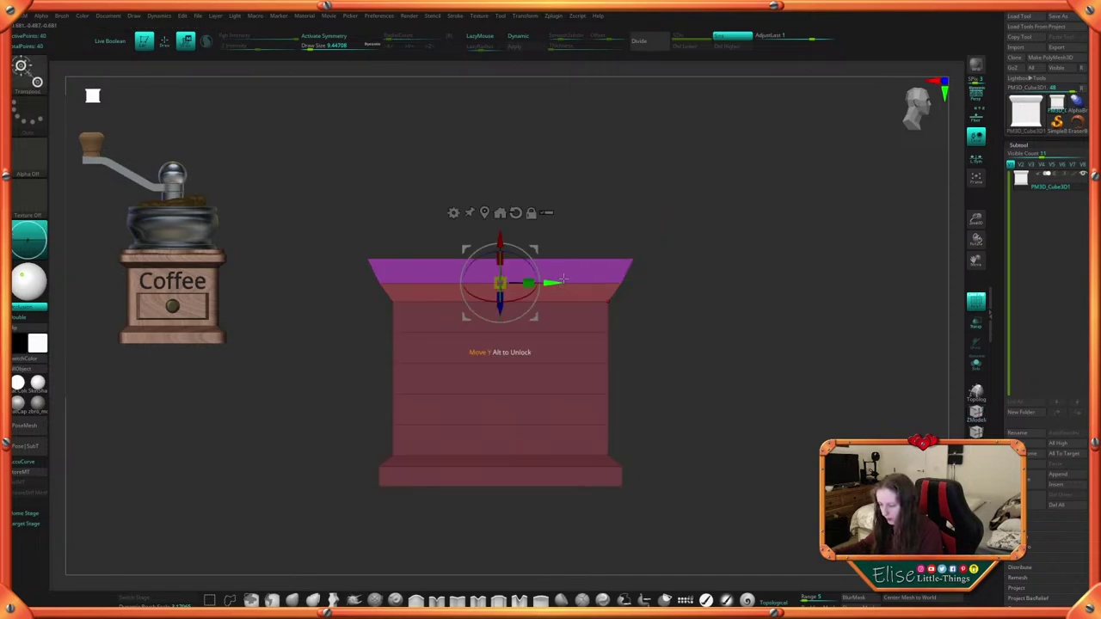
{"action": "left_click", "coordinate": [516, 213]}
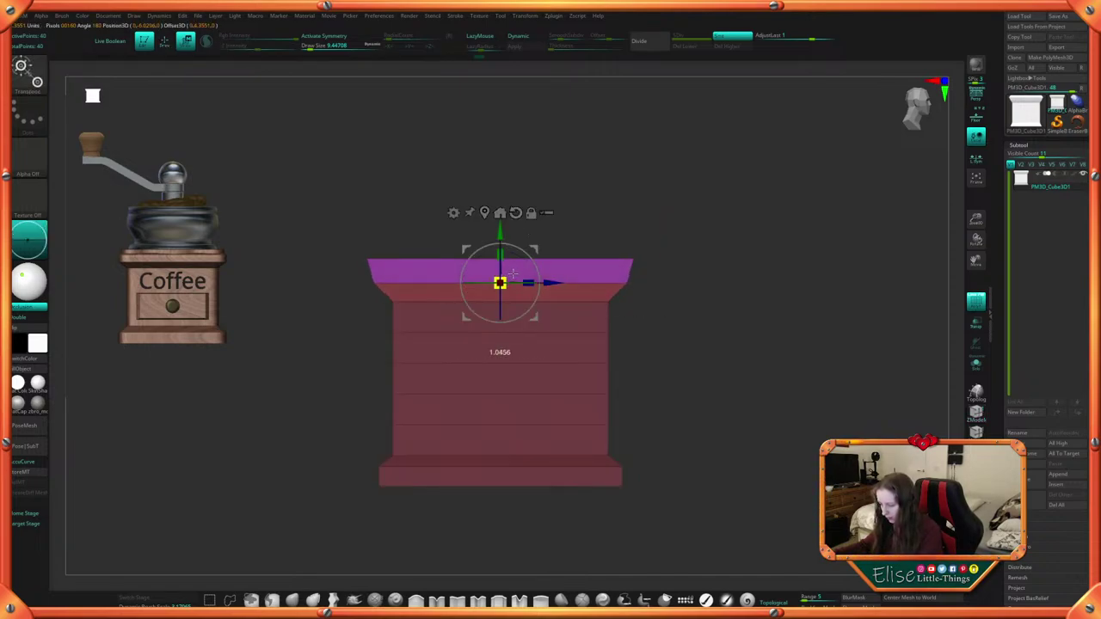
{"action": "key", "text": "q"}
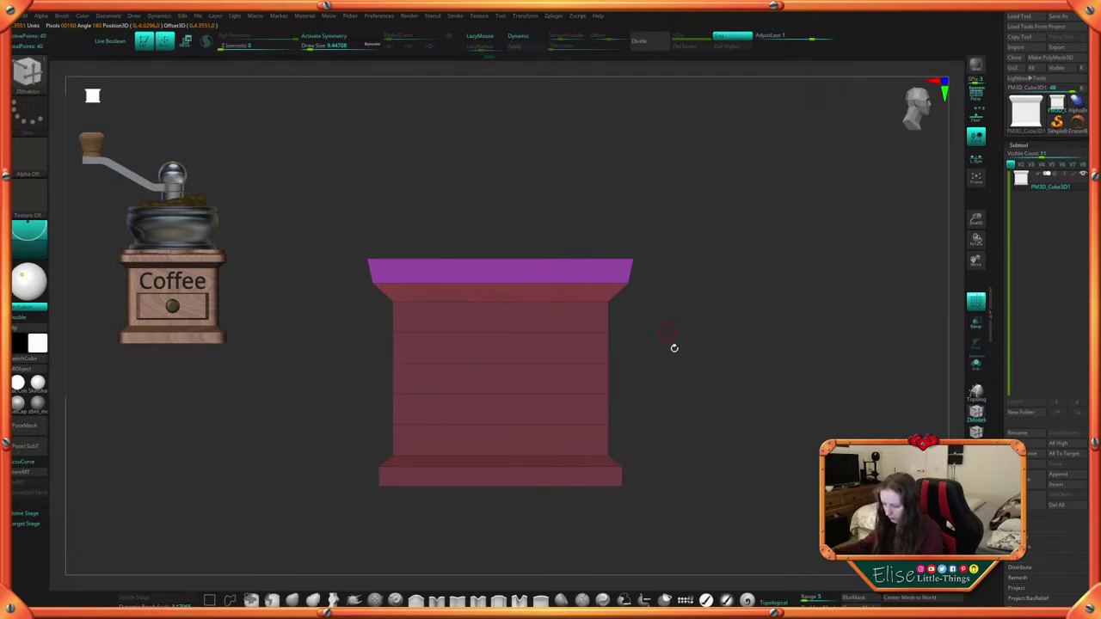
{"action": "left_click_drag", "start_coordinate": [674, 347], "coordinate": [694, 415], "text": "ctrl"}
Select the bottom band's upper edge loop with Transpose EdgeLoop Complete, scale it outward to about 1.04 and clear the mask
{"action": "mouse_move", "coordinate": [695, 418]}
{"action": "right_mouse_down", "text": "alt"}
{"action": "mouse_move", "coordinate": [668, 420]}
{"action": "mouse_move", "coordinate": [643, 451]}
{"action": "mouse_move", "coordinate": [648, 437]}
{"action": "mouse_move", "coordinate": [651, 474]}
{"action": "right_mouse_up", "text": "alt"}
{"action": "key", "text": "space"}
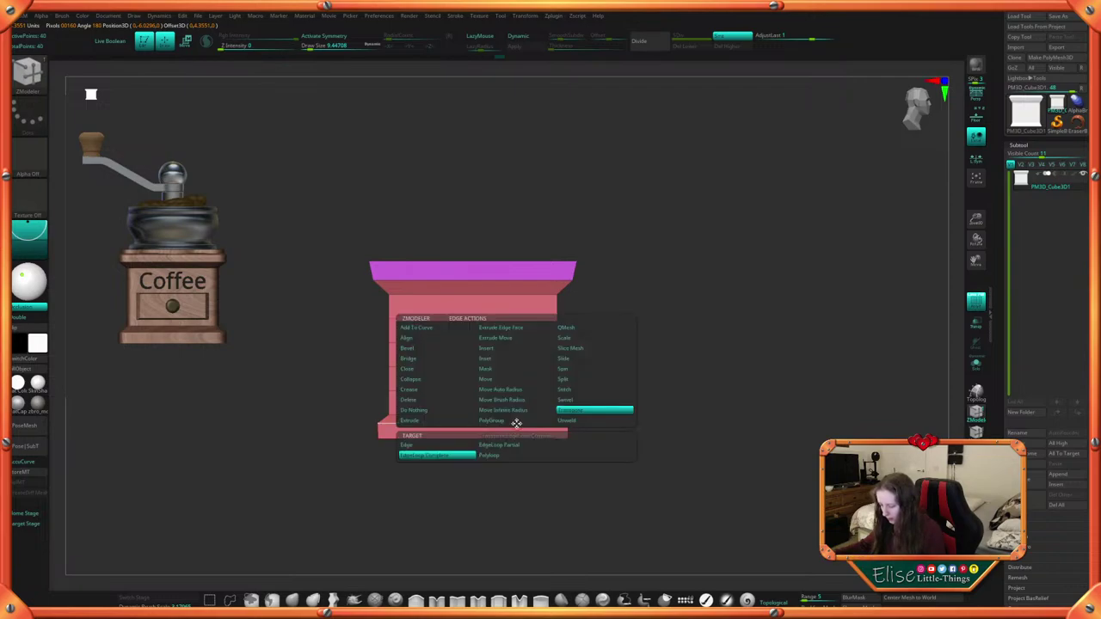
{"action": "left_click", "coordinate": [564, 406]}
{"action": "left_click", "coordinate": [513, 421]}
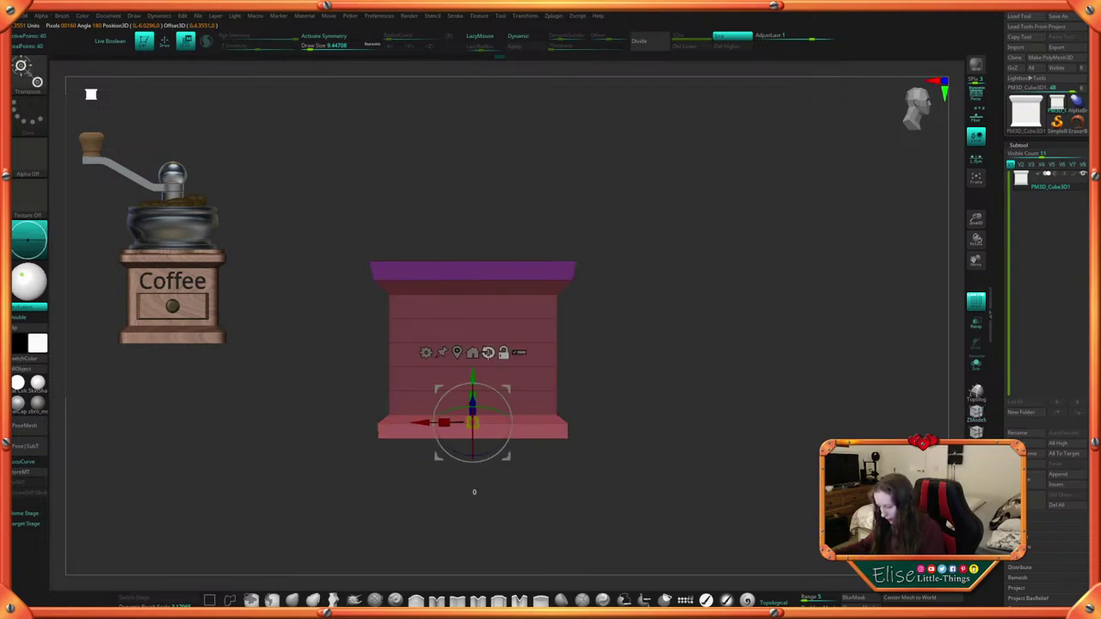
{"action": "left_click", "coordinate": [489, 354], "text": "alt"}
{"action": "left_click_drag", "start_coordinate": [473, 422], "coordinate": [480, 416]}
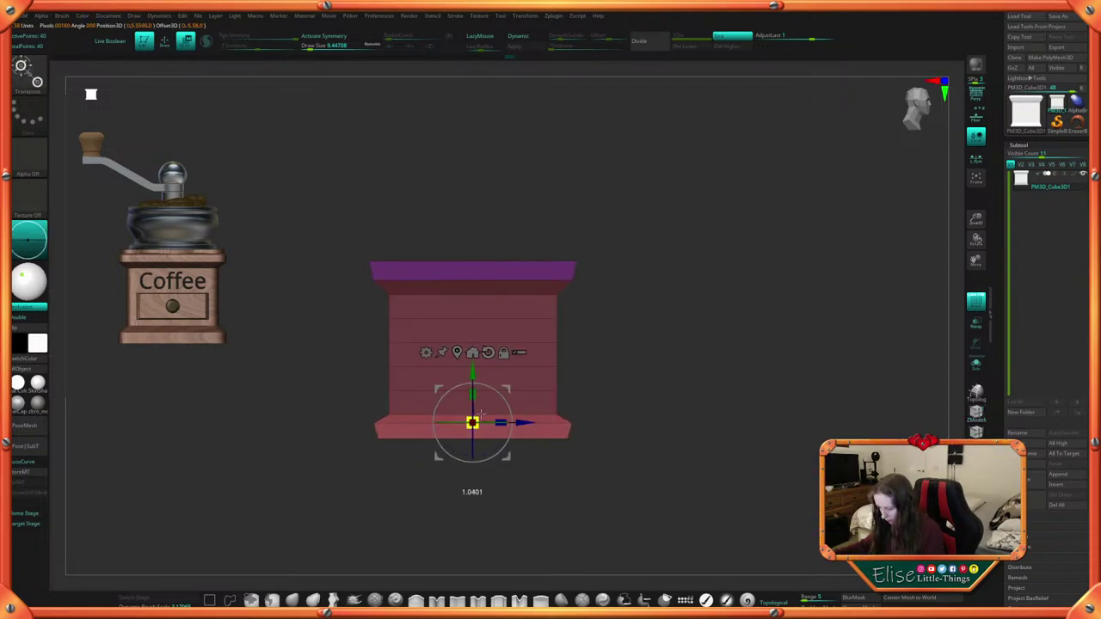
{"action": "left_click_drag", "start_coordinate": [647, 407], "coordinate": [651, 428], "text": "ctrl"}
{"action": "key", "text": "q"}
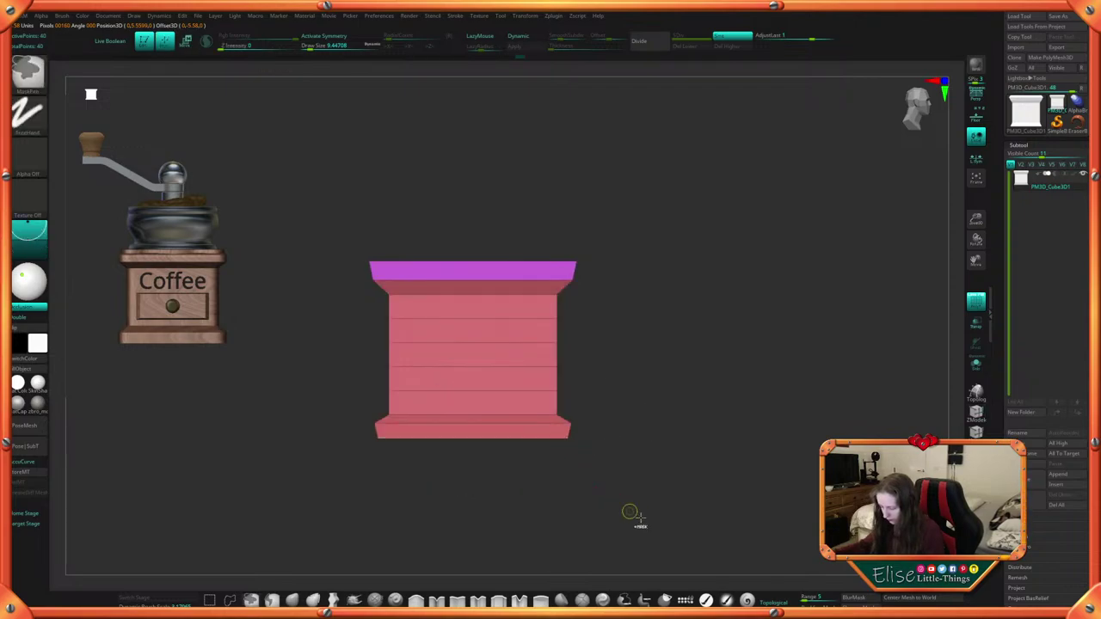
{"action": "left_click_drag", "start_coordinate": [628, 516], "coordinate": [310, 434], "text": "ctrl"}
{"action": "left_click", "coordinate": [658, 413], "text": "ctrl"}
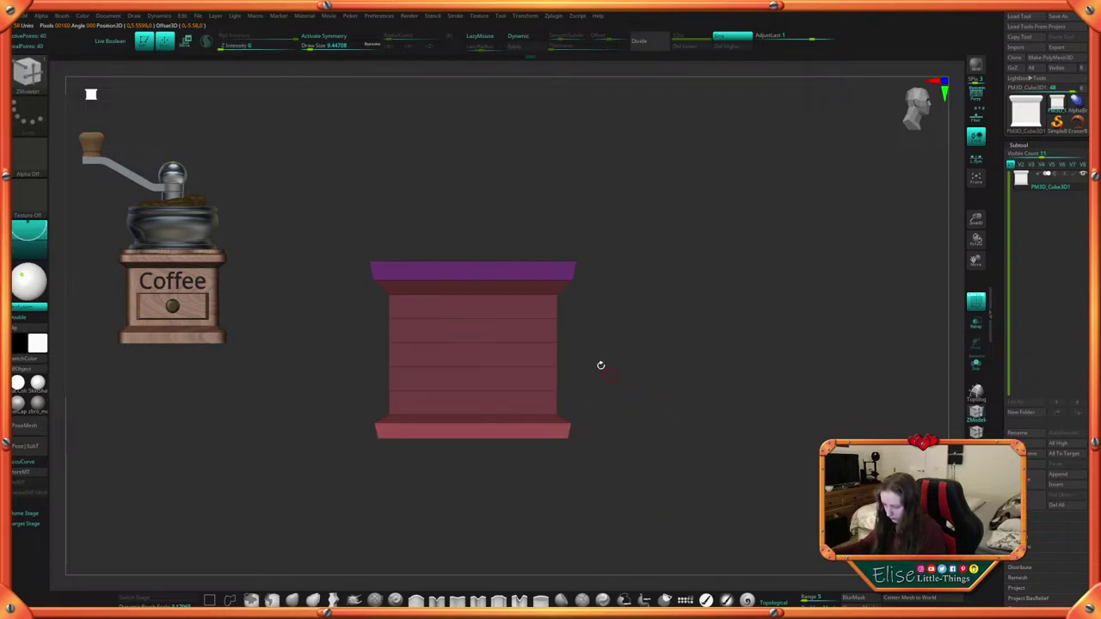
{"action": "key", "text": "w"}
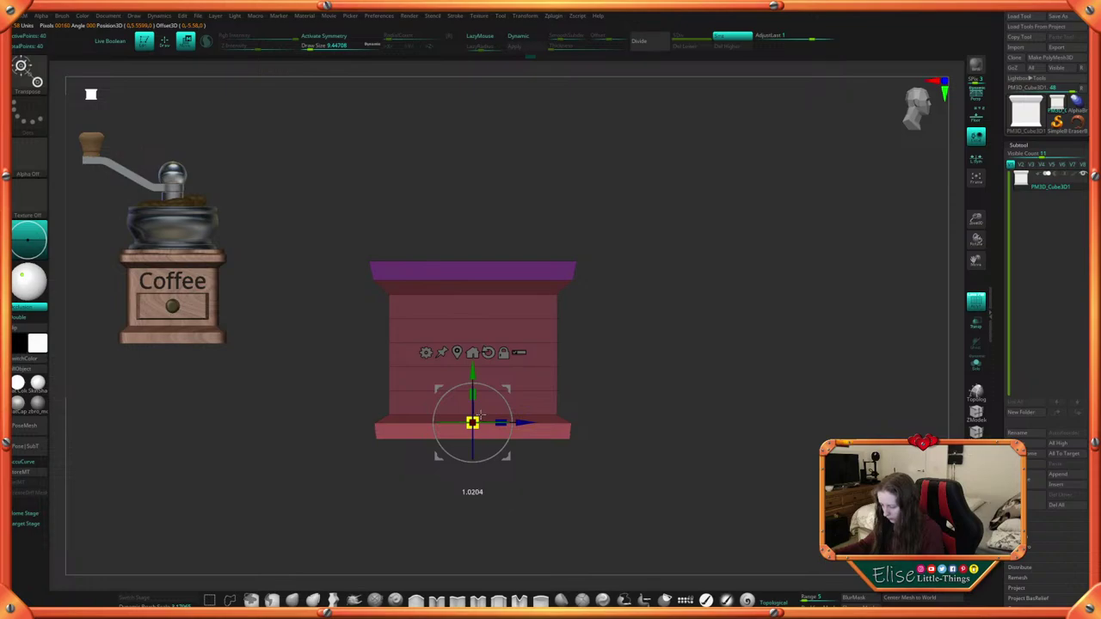
{"action": "key", "text": "q"}
{"action": "left_click", "coordinate": [653, 447], "text": "ctrl"}
{"action": "mouse_move", "coordinate": [654, 448]}
{"action": "left_mouse_down"}
{"action": "mouse_move", "coordinate": [668, 423]}
{"action": "mouse_move", "coordinate": [665, 456]}
{"action": "mouse_move", "coordinate": [662, 381]}
{"action": "left_mouse_up"}
Preview the box's smoothing with Dynamic Subdiv, switch it off again and group the whole mesh into a single polygroup
{"action": "left_click", "coordinate": [540, 37]}
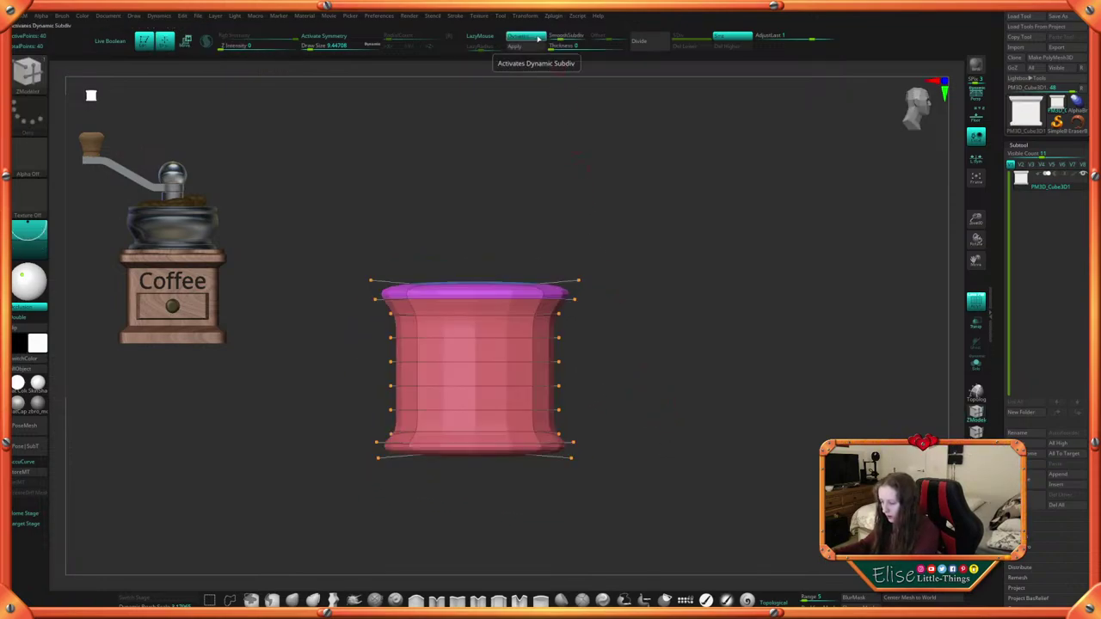
{"action": "left_click", "coordinate": [541, 37]}
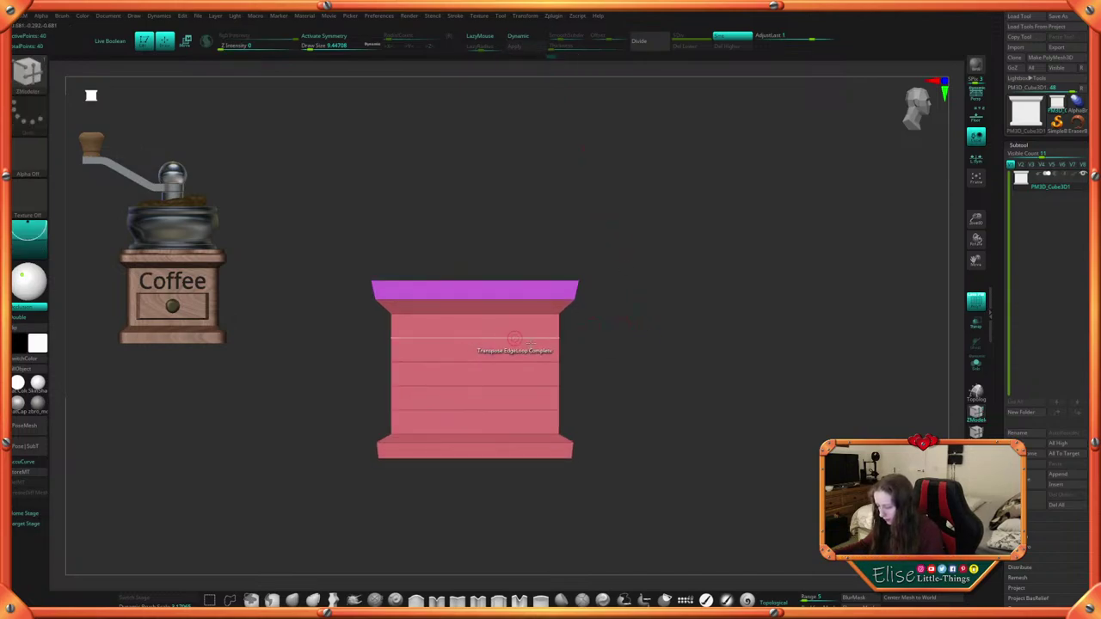
{"action": "key", "text": "ctrl+w"}
{"action": "left_click_drag", "start_coordinate": [691, 426], "coordinate": [684, 428]}
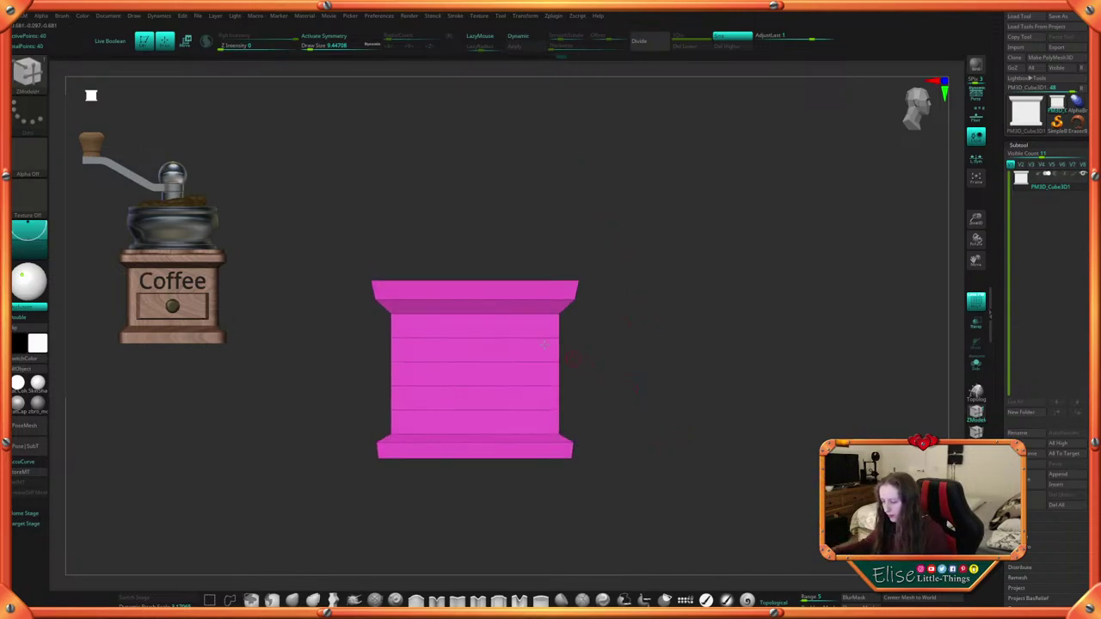
Rotate the box 45 degrees about its vertical axis so its sides square up with the orthogonal views
{"action": "left_click", "coordinate": [921, 118]}
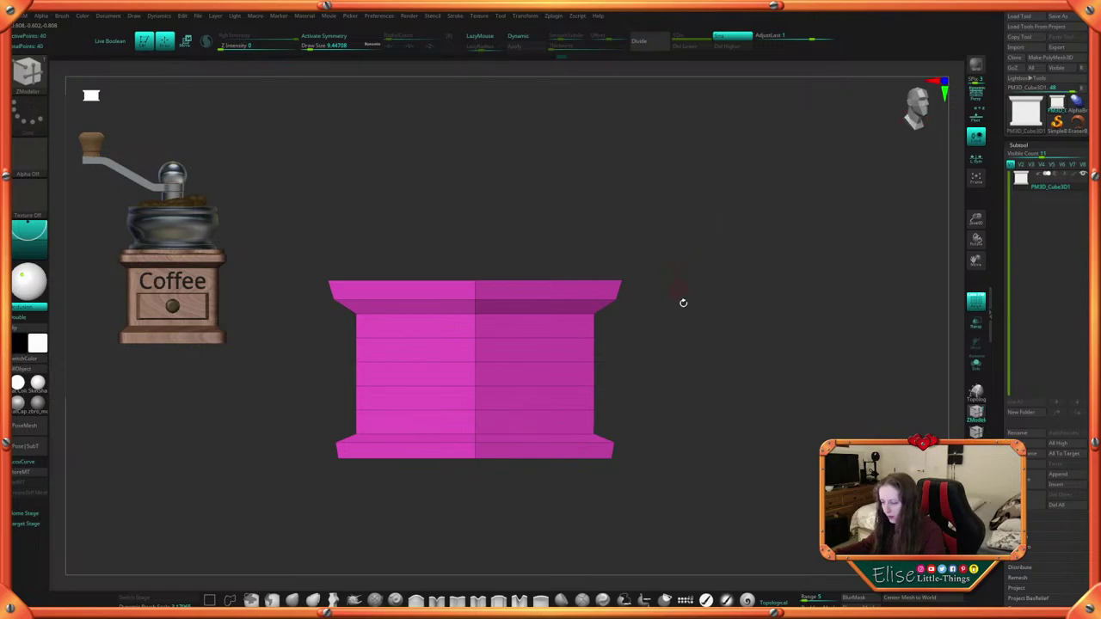
{"action": "key", "text": "w"}
{"action": "left_click", "coordinate": [460, 372], "text": "alt"}
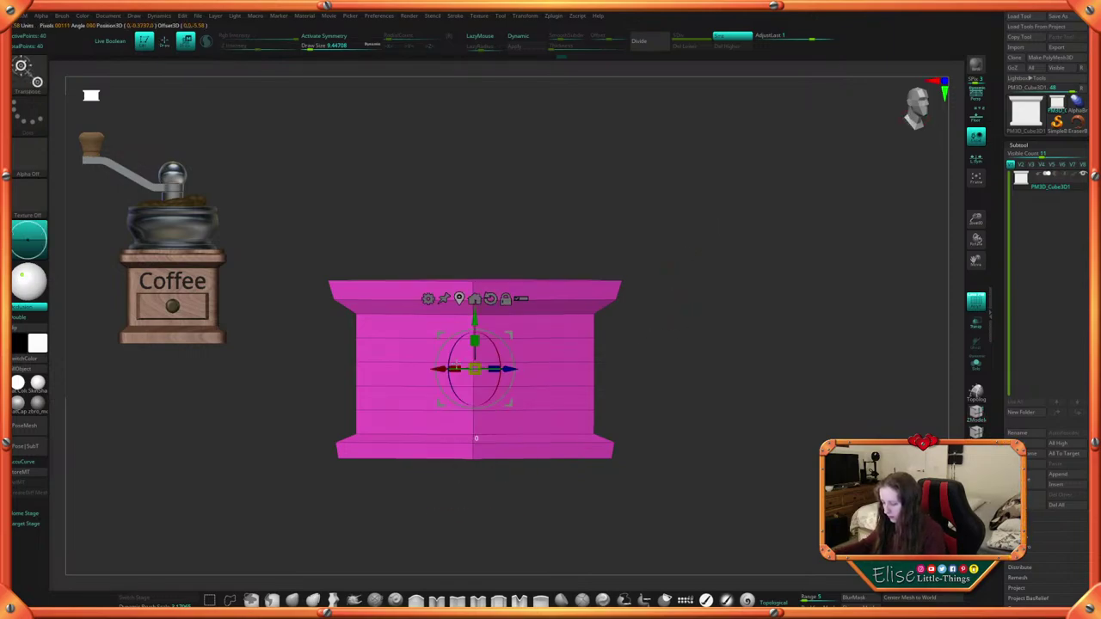
{"action": "left_click_drag", "start_coordinate": [663, 348], "coordinate": [659, 349]}
{"action": "left_click_drag", "start_coordinate": [454, 371], "coordinate": [434, 374], "text": "shift"}
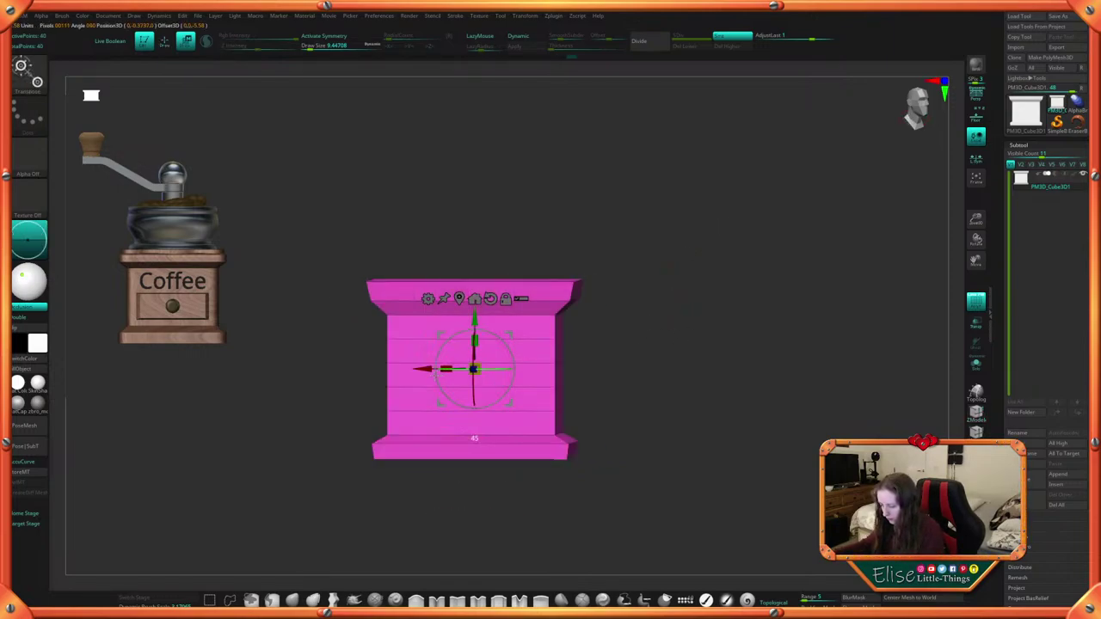
{"action": "left_click_drag", "start_coordinate": [676, 381], "coordinate": [668, 440]}
{"action": "left_click_drag", "start_coordinate": [500, 333], "coordinate": [514, 372]}
{"action": "left_click_drag", "start_coordinate": [642, 420], "coordinate": [675, 344], "text": "shift"}
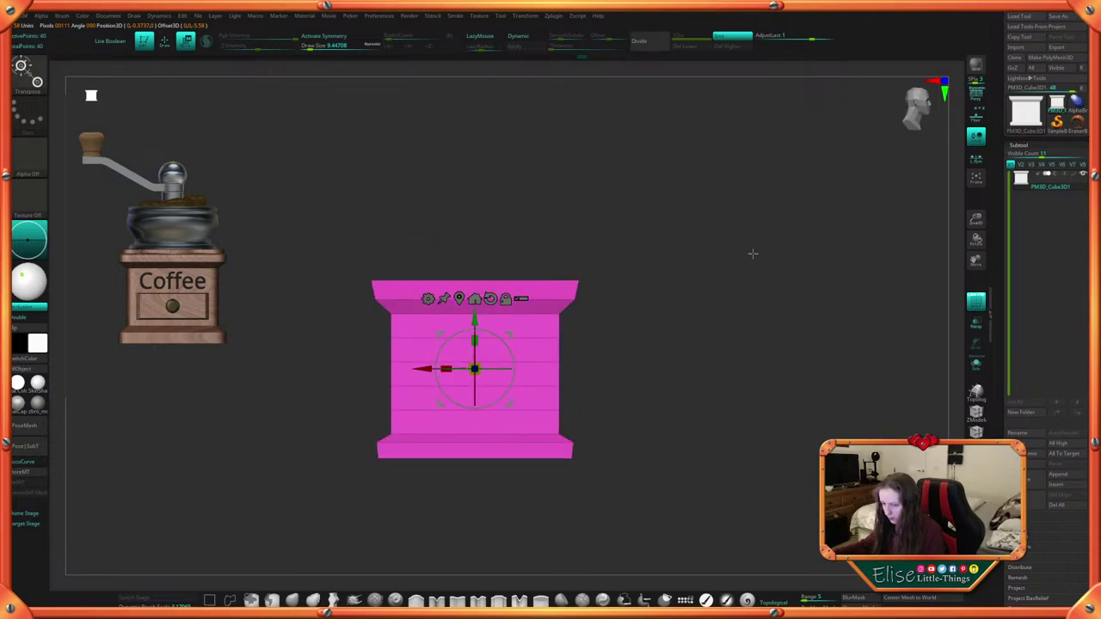
{"action": "left_click", "coordinate": [906, 117]}
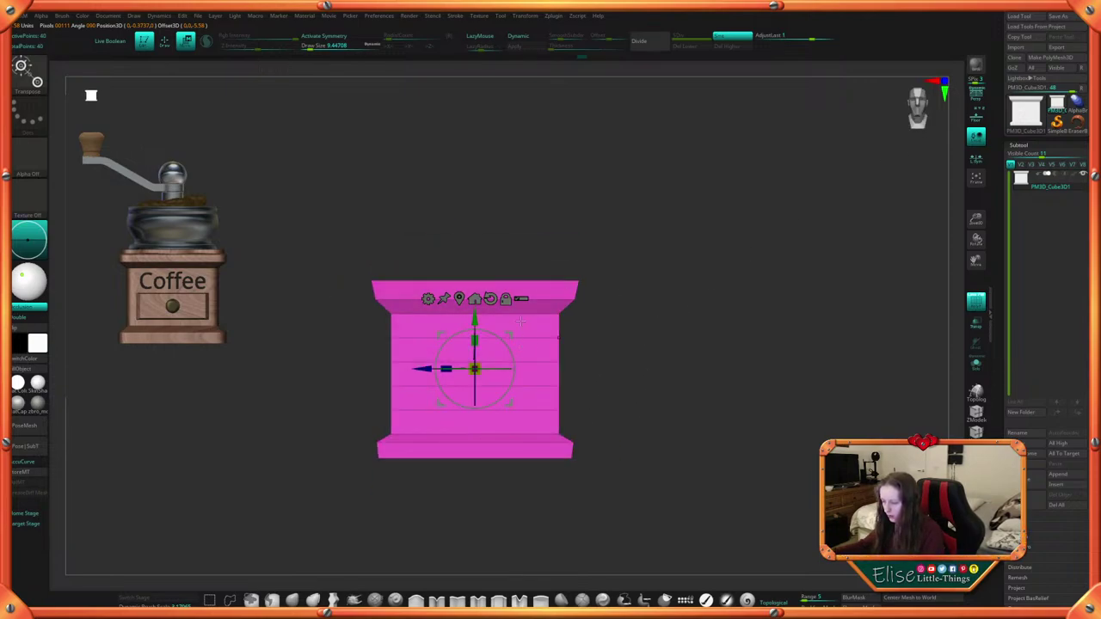
Set the ZModeler edge action to Insert with the Multiple EdgeLoops target
{"action": "key", "text": "q"}
{"action": "mouse_move", "coordinate": [649, 381]}
{"action": "left_mouse_down"}
{"action": "mouse_move", "coordinate": [654, 414]}
{"action": "mouse_move", "coordinate": [659, 399]}
{"action": "mouse_move", "coordinate": [564, 369]}
{"action": "left_mouse_up"}
{"action": "key", "text": "space"}
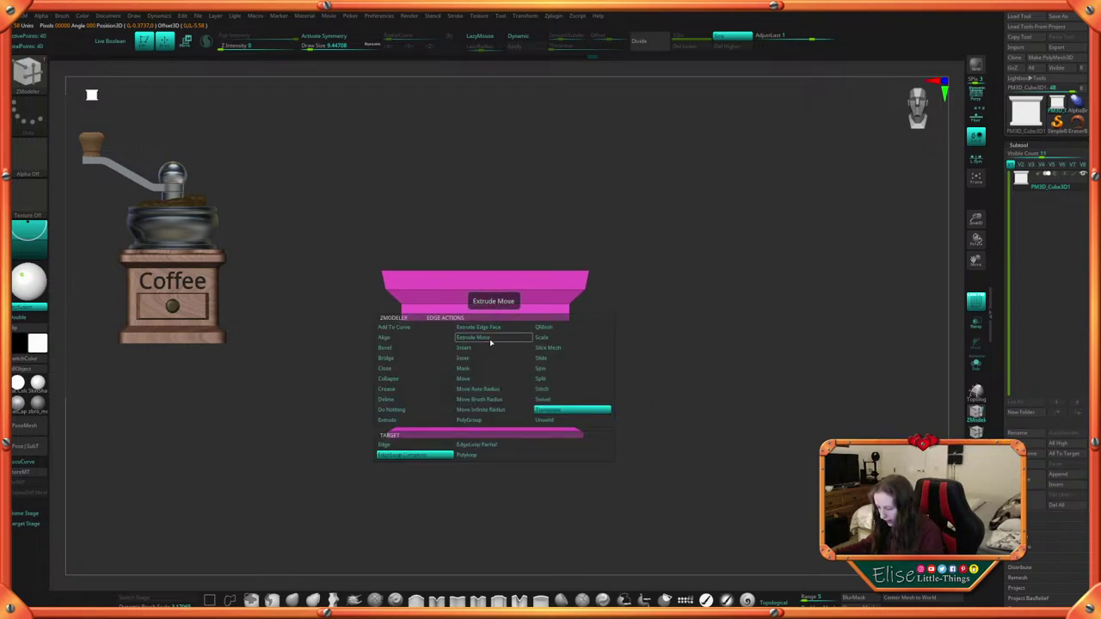
{"action": "left_click", "coordinate": [480, 349]}
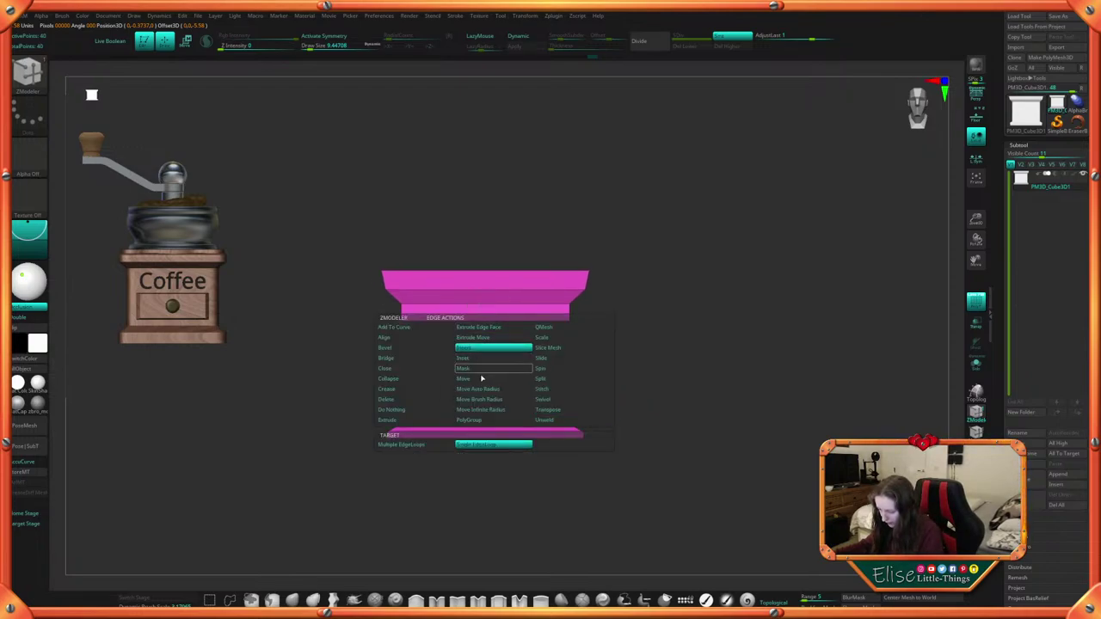
{"action": "left_click", "coordinate": [441, 447]}
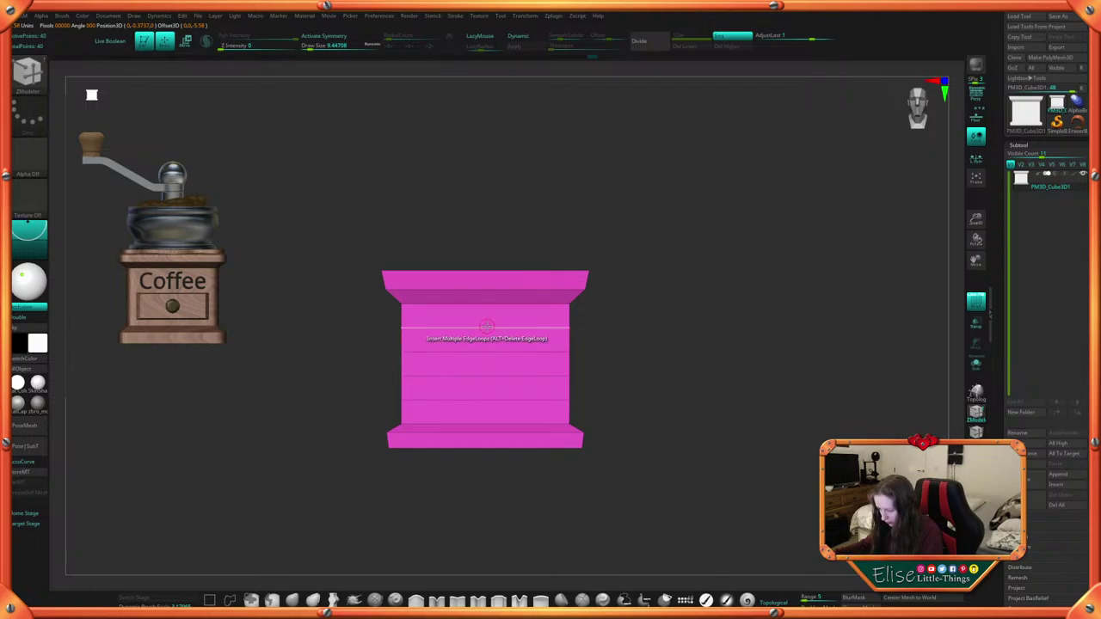
{"action": "left_click_drag", "start_coordinate": [506, 323], "coordinate": [520, 297]}
{"action": "left_click_drag", "start_coordinate": [688, 344], "coordinate": [533, 359]}
{"action": "mouse_move", "coordinate": [817, 334]}
{"action": "left_mouse_down", "text": "alt"}
{"action": "mouse_move", "coordinate": [641, 339]}
{"action": "mouse_move", "coordinate": [531, 325]}
{"action": "mouse_move", "coordinate": [544, 297]}
{"action": "mouse_move", "coordinate": [659, 290]}
{"action": "mouse_move", "coordinate": [636, 288]}
{"action": "left_mouse_up", "text": "alt"}
{"action": "key", "text": "ctrl+z"}
{"action": "key", "text": "ctrl+z"}
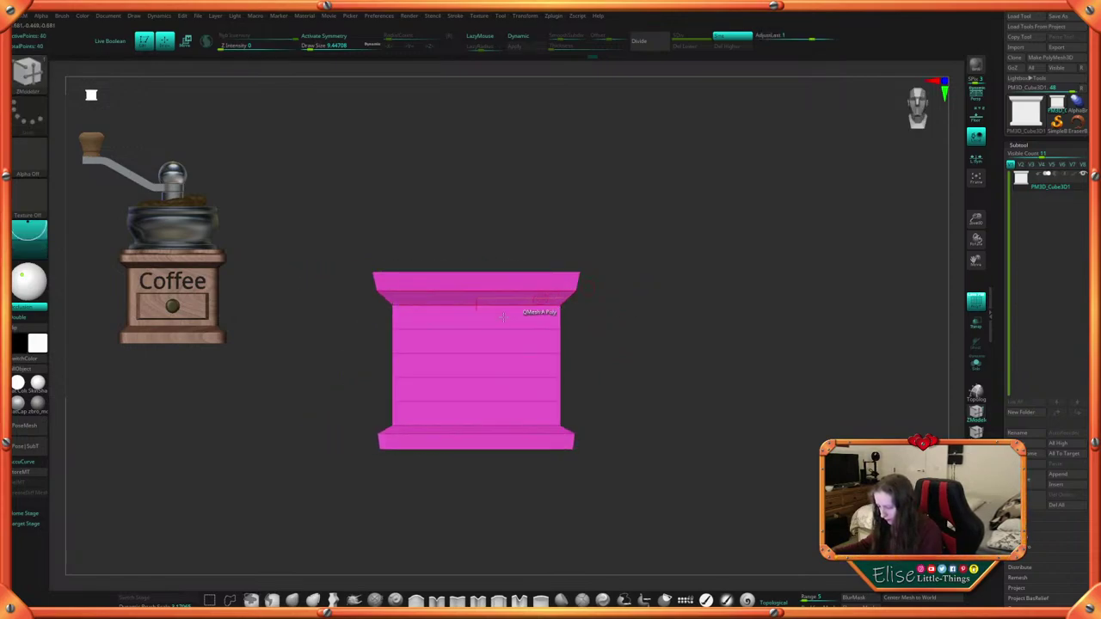
Divide the front and side faces into seven columns each with evenly spaced vertical edge loops, and preview the smoothing with Dynamic Subdiv
{"action": "left_click_drag", "start_coordinate": [486, 327], "coordinate": [508, 300]}
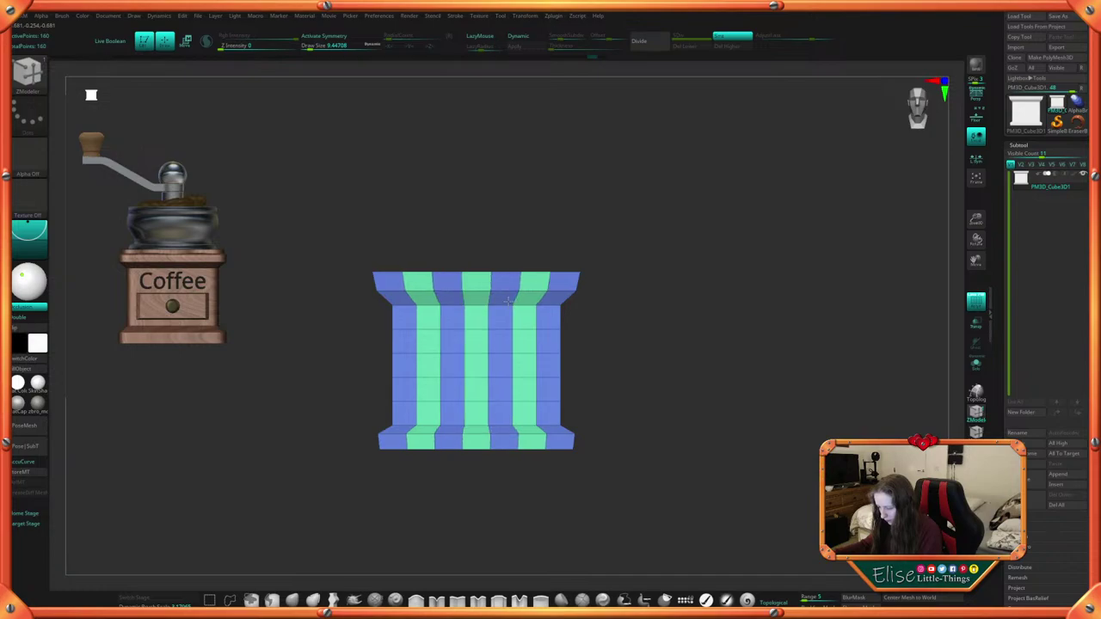
{"action": "left_click_drag", "start_coordinate": [651, 303], "coordinate": [703, 290], "text": "shift"}
{"action": "left_click", "coordinate": [521, 319]}
{"action": "left_click", "coordinate": [527, 36]}
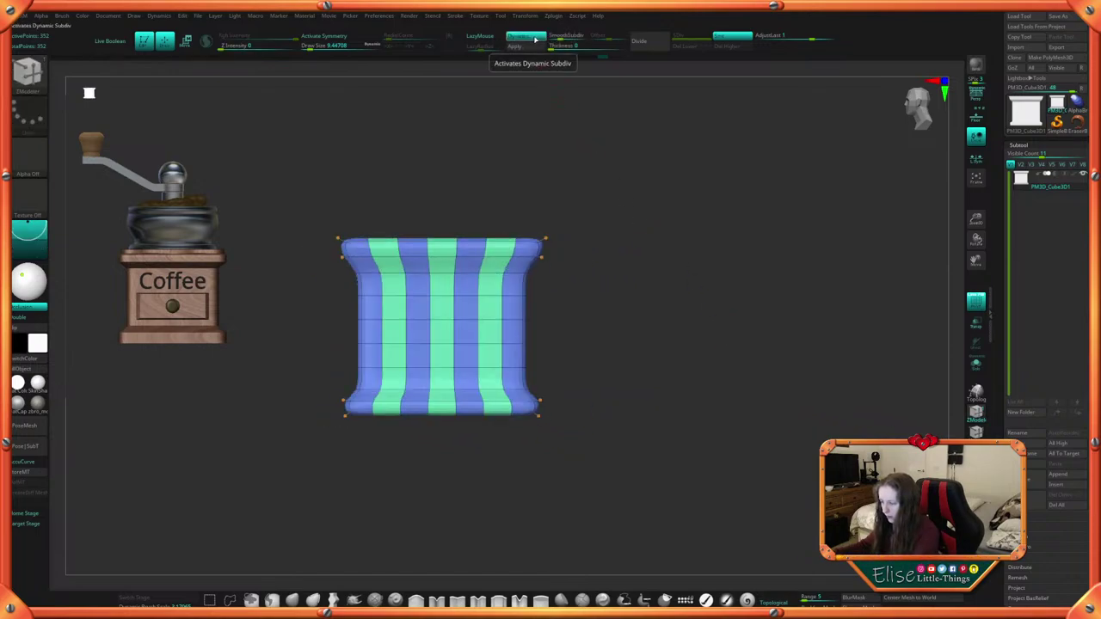
{"action": "left_click", "coordinate": [537, 38]}
{"action": "left_click_drag", "start_coordinate": [594, 285], "coordinate": [614, 285]}
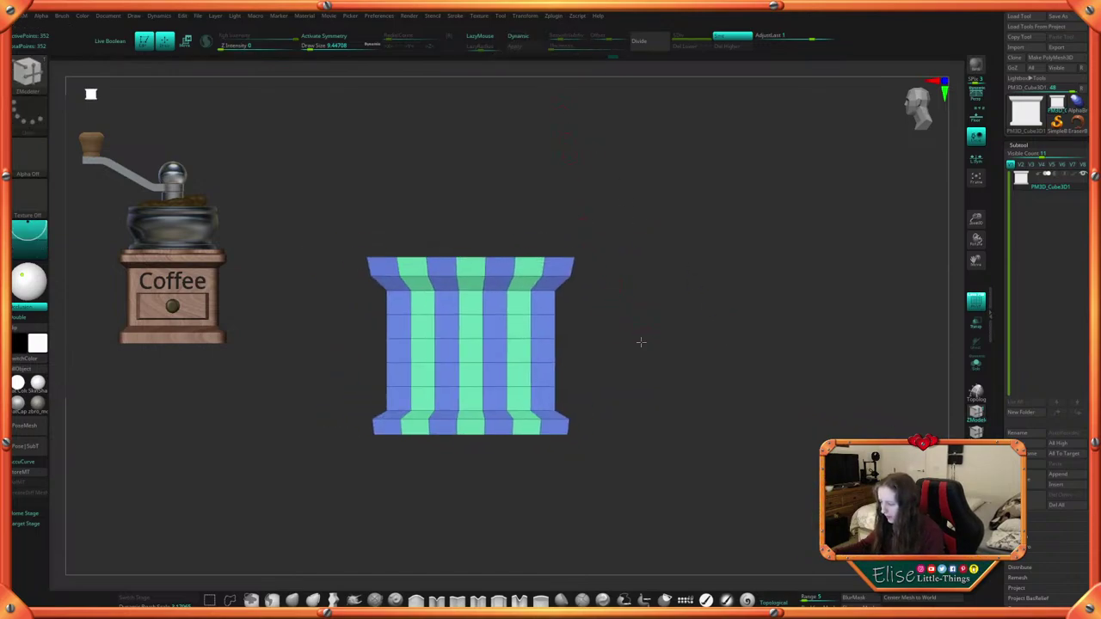
Switch the edge insertion to Single EdgeLoop and insert horizontal supporting loops close to the top trim's edges
{"action": "left_click_drag", "start_coordinate": [641, 342], "coordinate": [650, 385], "text": "alt"}
{"action": "left_click_drag", "start_coordinate": [628, 368], "coordinate": [655, 334], "text": "alt"}
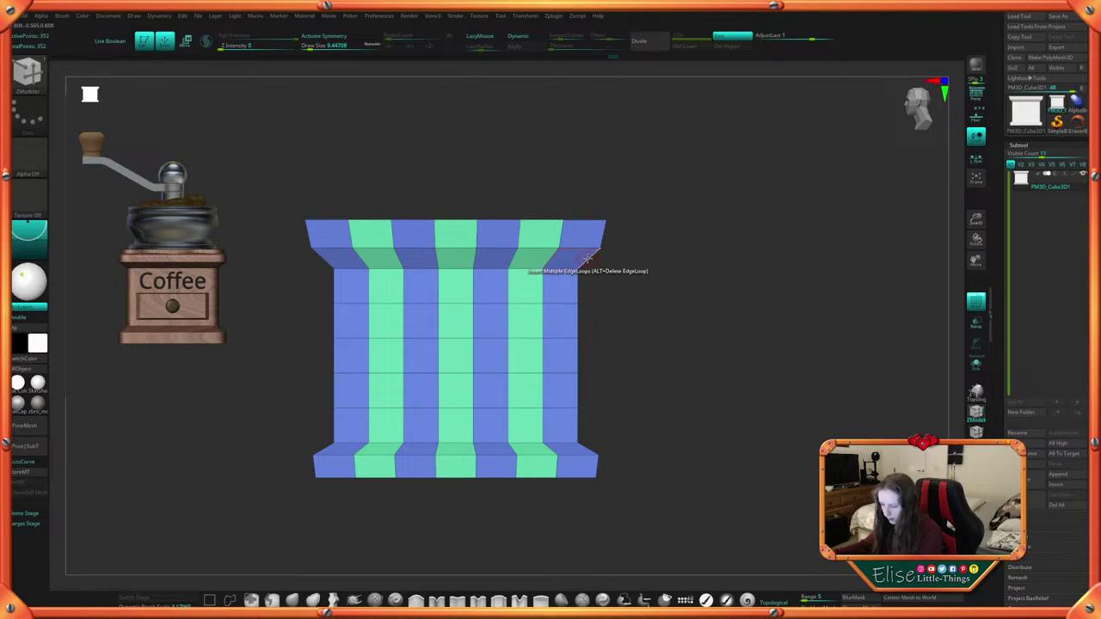
{"action": "key", "text": "space"}
{"action": "left_click", "coordinate": [563, 377]}
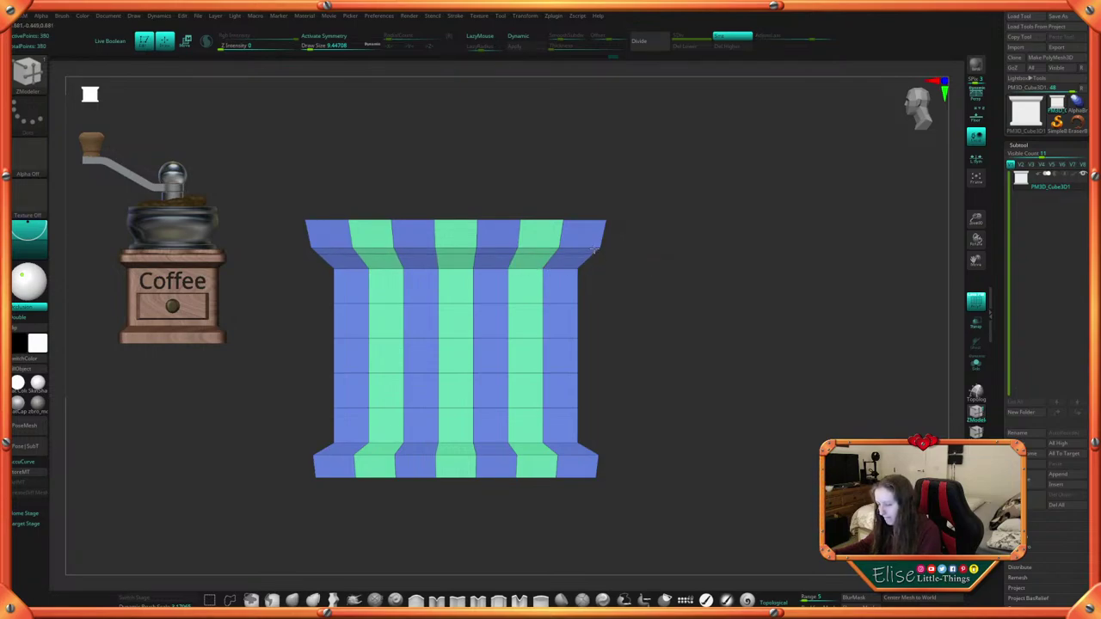
{"action": "left_click_drag", "start_coordinate": [600, 234], "coordinate": [617, 269]}
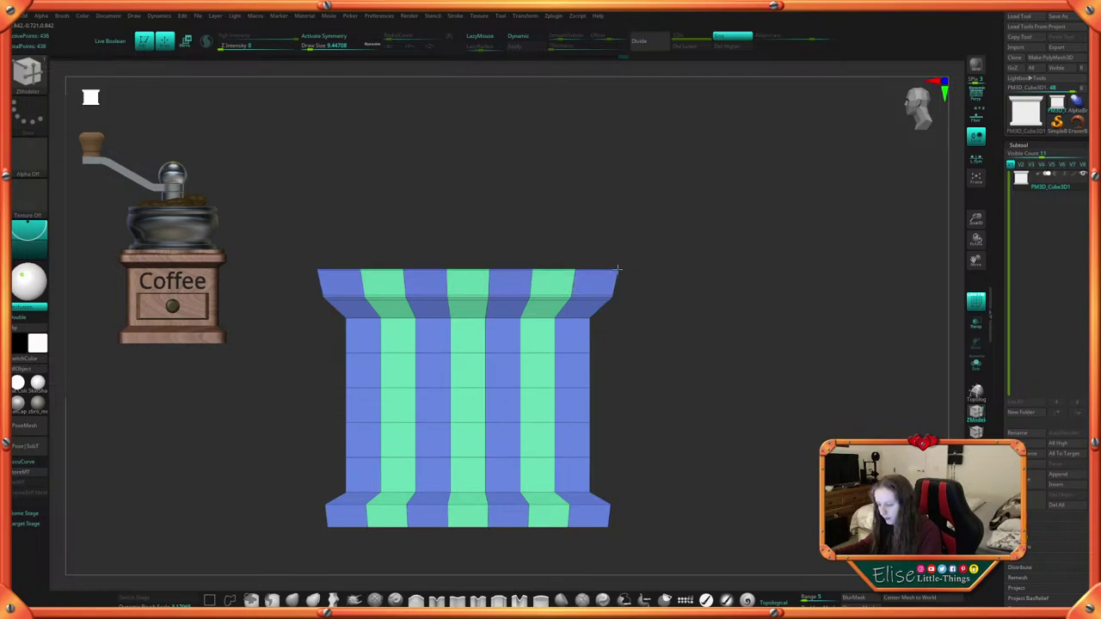
Insert horizontal supporting edge loops around the bottom band's edges and its junction with the box body
{"action": "left_click_drag", "start_coordinate": [657, 367], "coordinate": [644, 237], "text": "alt"}
{"action": "left_click_drag", "start_coordinate": [577, 343], "coordinate": [578, 355]}
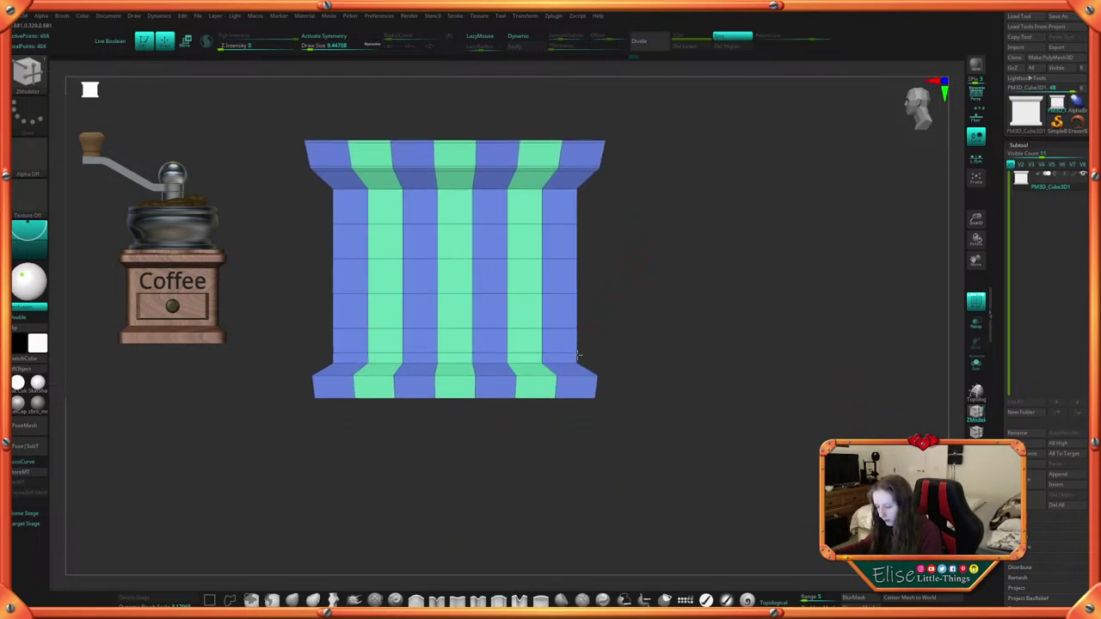
{"action": "left_click_drag", "start_coordinate": [651, 405], "coordinate": [685, 406], "text": "alt"}
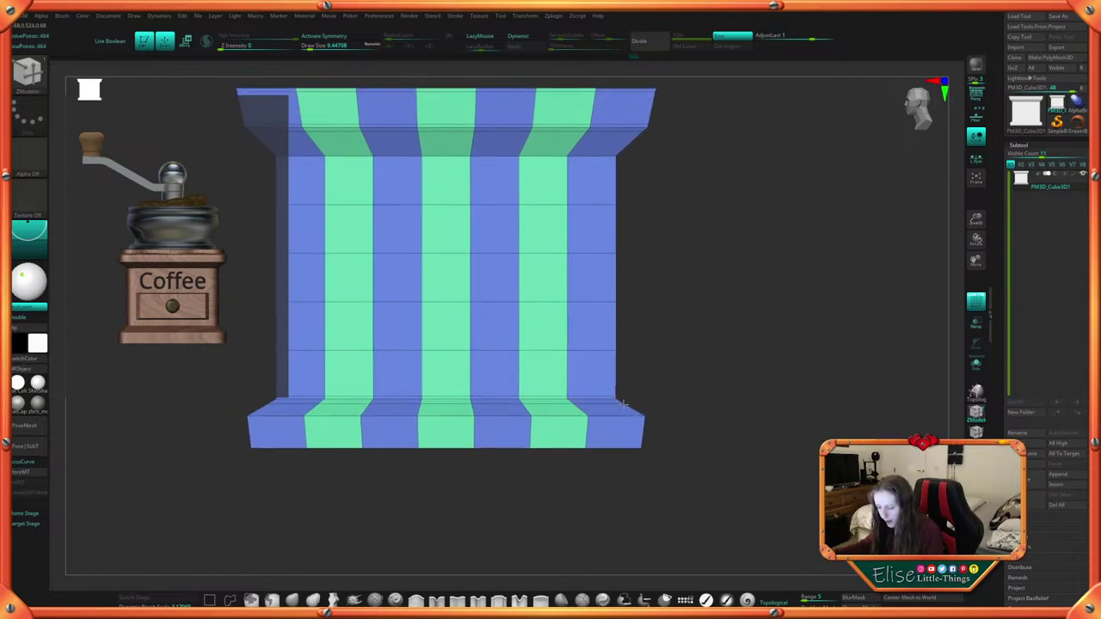
{"action": "left_click_drag", "start_coordinate": [691, 436], "coordinate": [699, 472], "text": "alt"}
Preview the box with Dynamic Subdiv, examine the smoothed trim edges and corners from several angles, and switch the preview off
{"action": "left_click", "coordinate": [529, 37]}
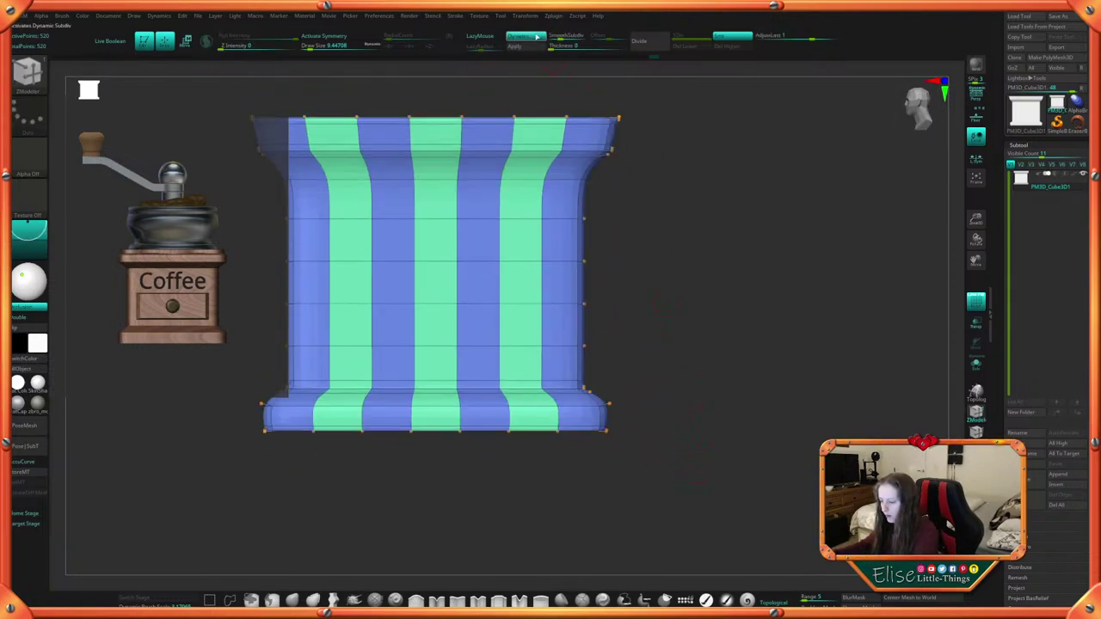
{"action": "mouse_move", "coordinate": [668, 304]}
{"action": "left_mouse_down", "text": "alt"}
{"action": "mouse_move", "coordinate": [690, 328]}
{"action": "mouse_move", "coordinate": [688, 301]}
{"action": "left_mouse_up", "text": "alt"}
{"action": "left_click_drag", "start_coordinate": [688, 336], "coordinate": [684, 288]}
{"action": "left_click_drag", "start_coordinate": [684, 363], "coordinate": [680, 421]}
{"action": "left_click_drag", "start_coordinate": [731, 387], "coordinate": [686, 419]}
{"action": "left_click", "coordinate": [527, 37]}
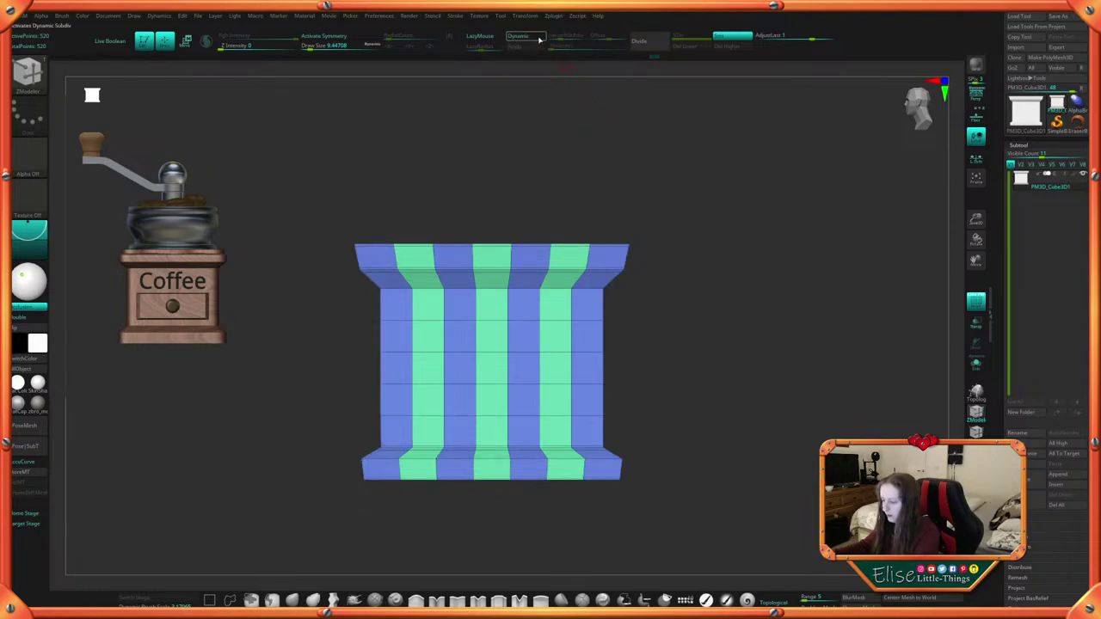
Insert vertical supporting edge loops close to the box's corners and check the smoothing with Dynamic Subdiv
{"action": "left_click_drag", "start_coordinate": [663, 459], "coordinate": [507, 237]}
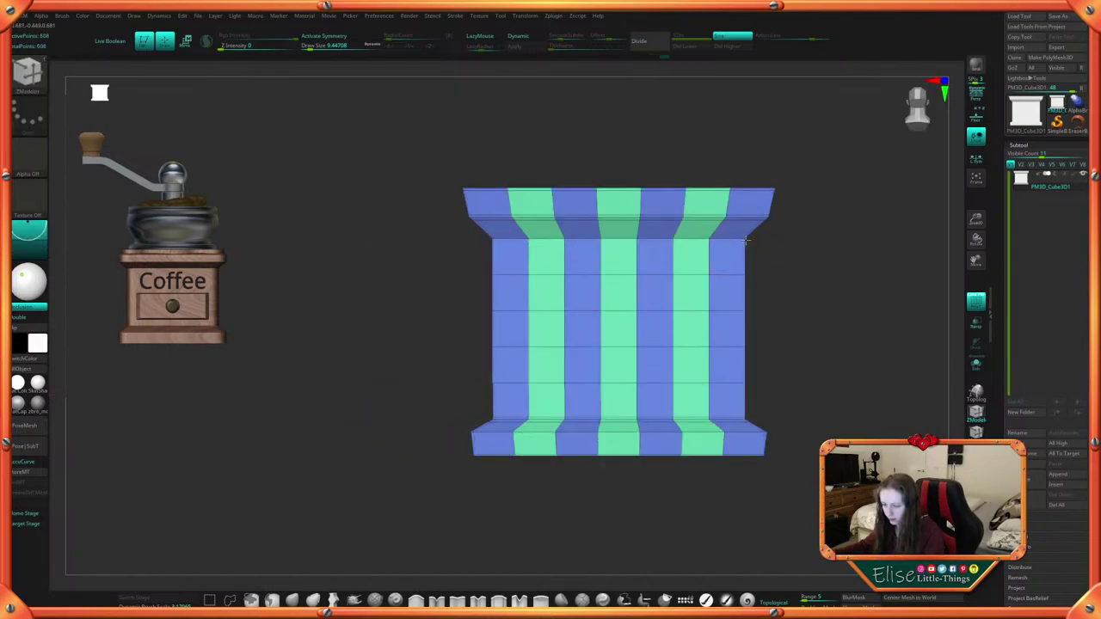
{"action": "left_click_drag", "start_coordinate": [806, 268], "coordinate": [692, 339], "text": "alt"}
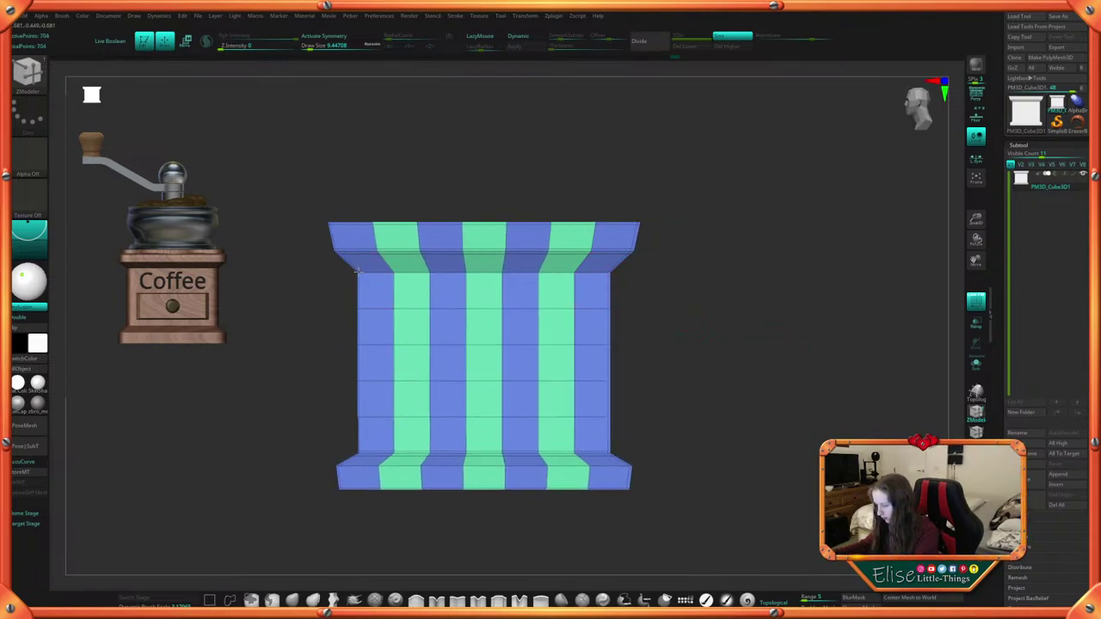
{"action": "left_click_drag", "start_coordinate": [689, 236], "coordinate": [803, 294]}
{"action": "left_click_drag", "start_coordinate": [656, 251], "coordinate": [671, 360]}
{"action": "left_click", "coordinate": [536, 39]}
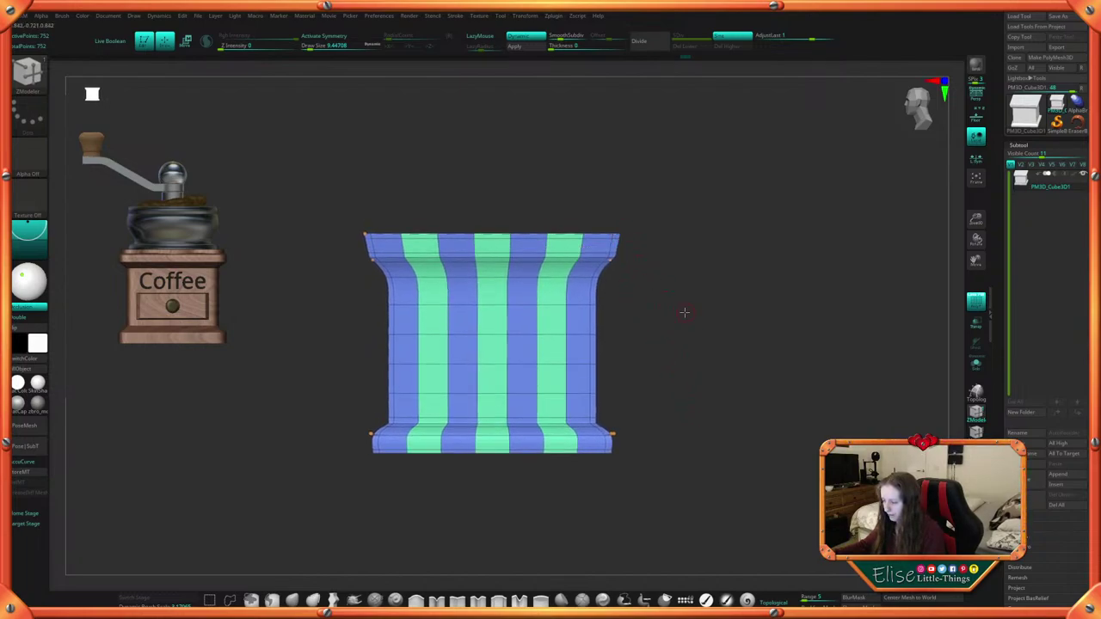
{"action": "left_click", "coordinate": [537, 39]}
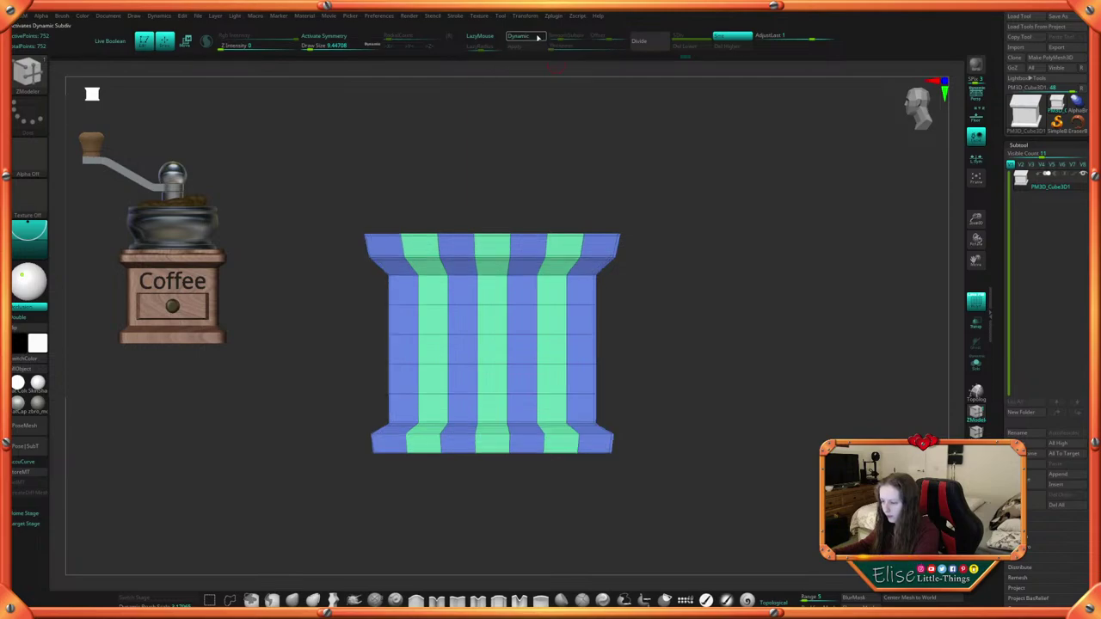
Examine the smoothed box with Dynamic Subdiv on and the polyframe hidden, then restore the polyframe and the unsmoothed display
{"action": "left_click_drag", "start_coordinate": [675, 284], "coordinate": [686, 307]}
{"action": "left_click_drag", "start_coordinate": [694, 308], "coordinate": [647, 287]}
{"action": "left_click", "coordinate": [524, 37]}
{"action": "key", "text": "space"}
{"action": "left_click", "coordinate": [670, 284]}
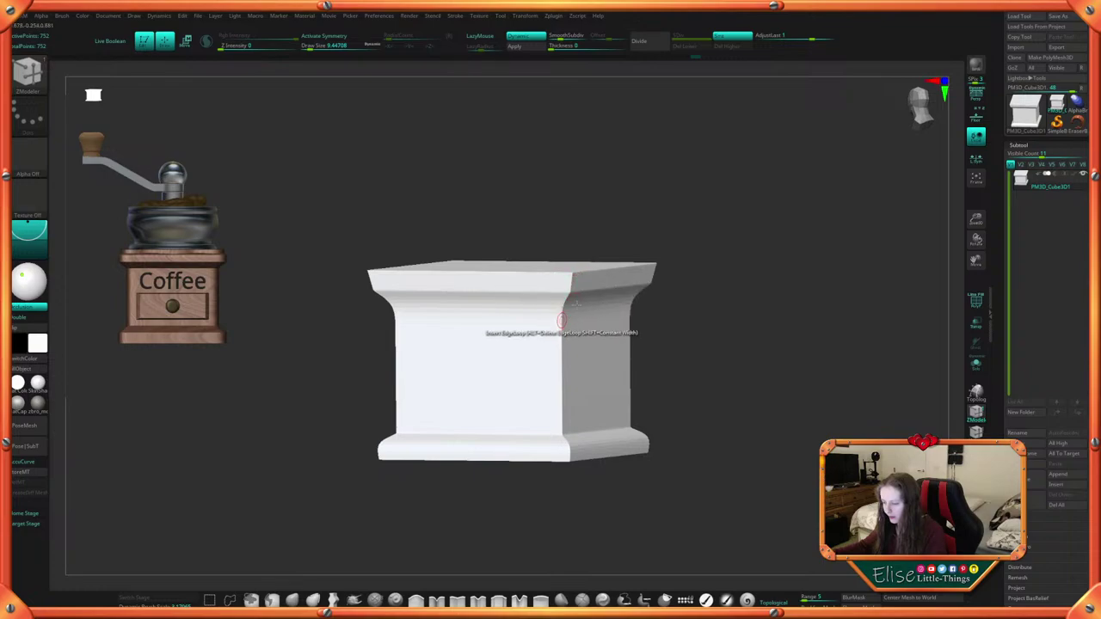
{"action": "key", "text": "ctrl+z"}
{"action": "key", "text": "ctrl+z"}
{"action": "key", "text": "ctrl+z"}
{"action": "key", "text": "space"}
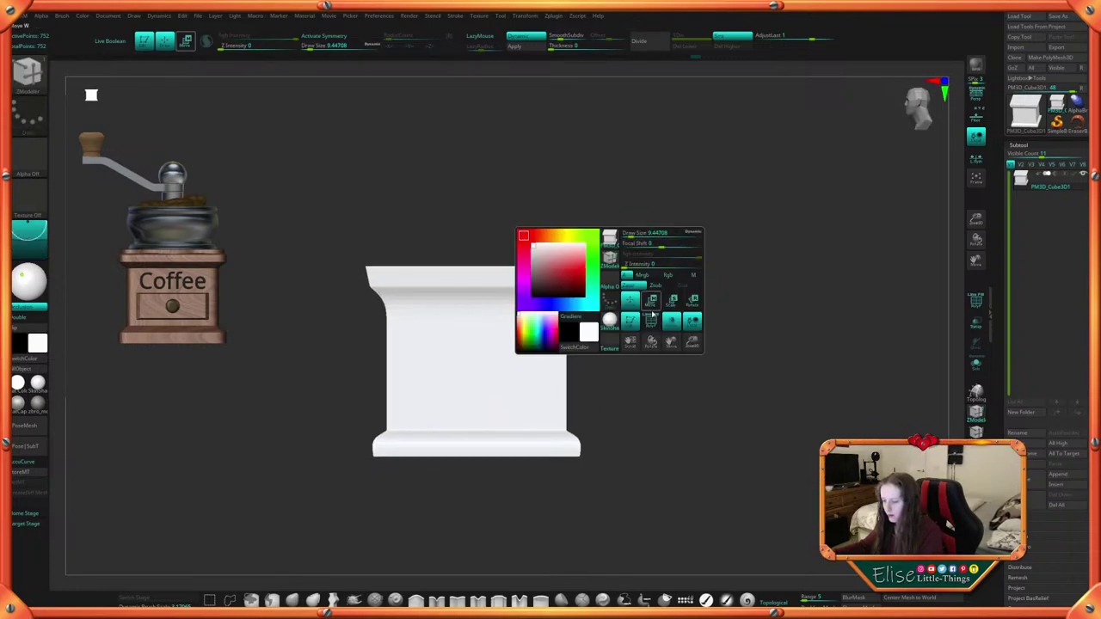
{"action": "left_click", "coordinate": [652, 319]}
{"action": "left_click_drag", "start_coordinate": [648, 290], "coordinate": [668, 191], "text": "alt"}
{"action": "left_click", "coordinate": [539, 42]}
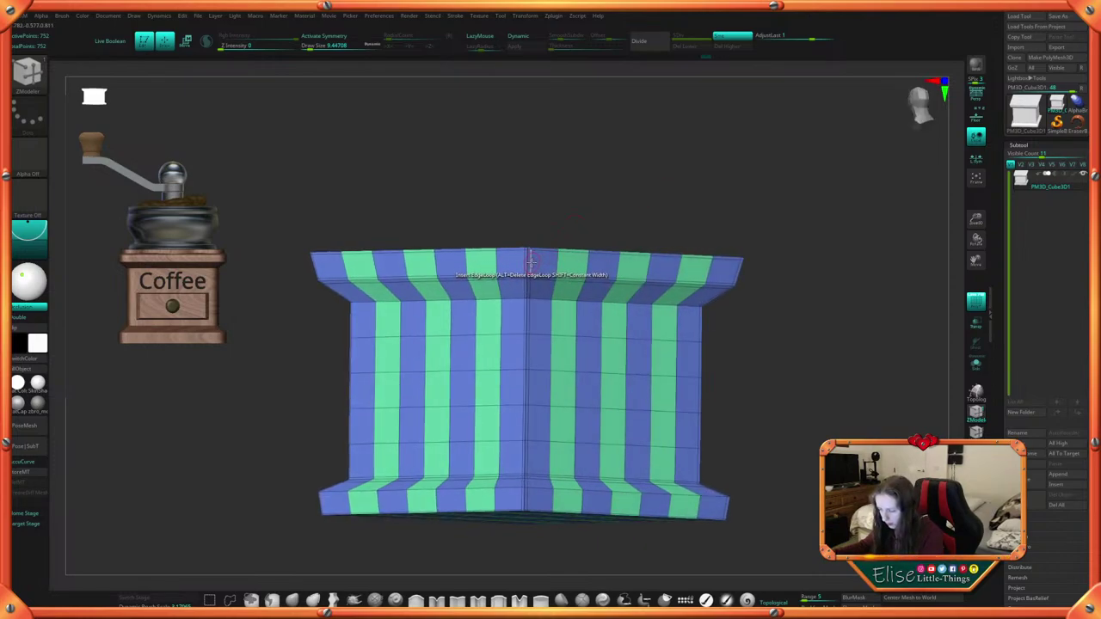
Set the ZModeler edge action to Delete with EdgeLoop Complete, remove vertical supporting loops at the box's front corner, and check the smoothing with Dynamic Subdiv
{"action": "key", "text": "space"}
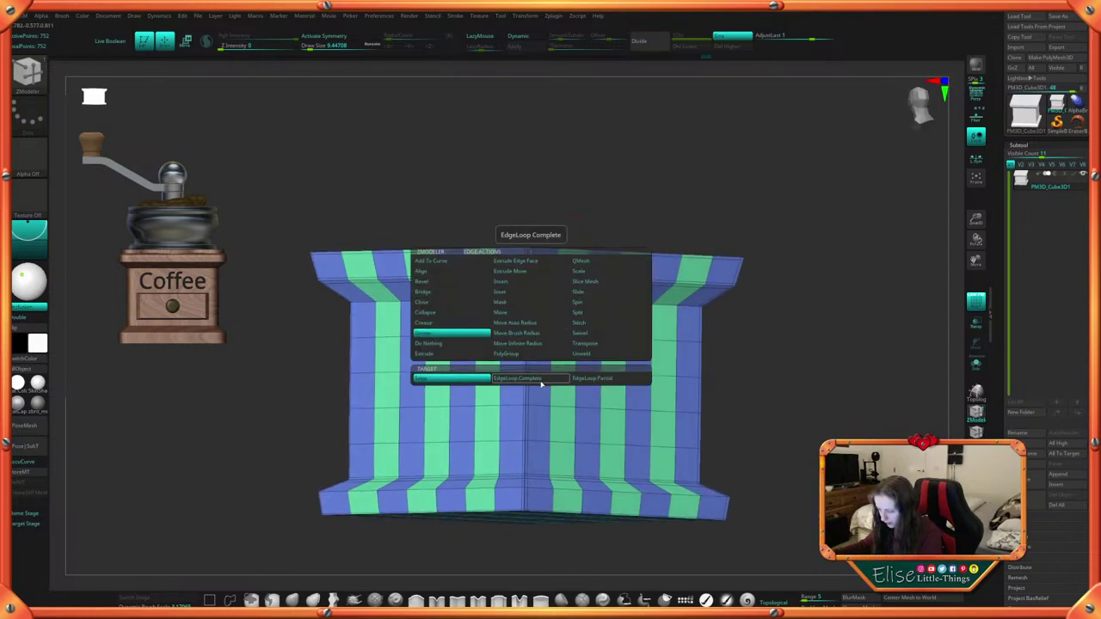
{"action": "key", "text": "ctrl+z"}
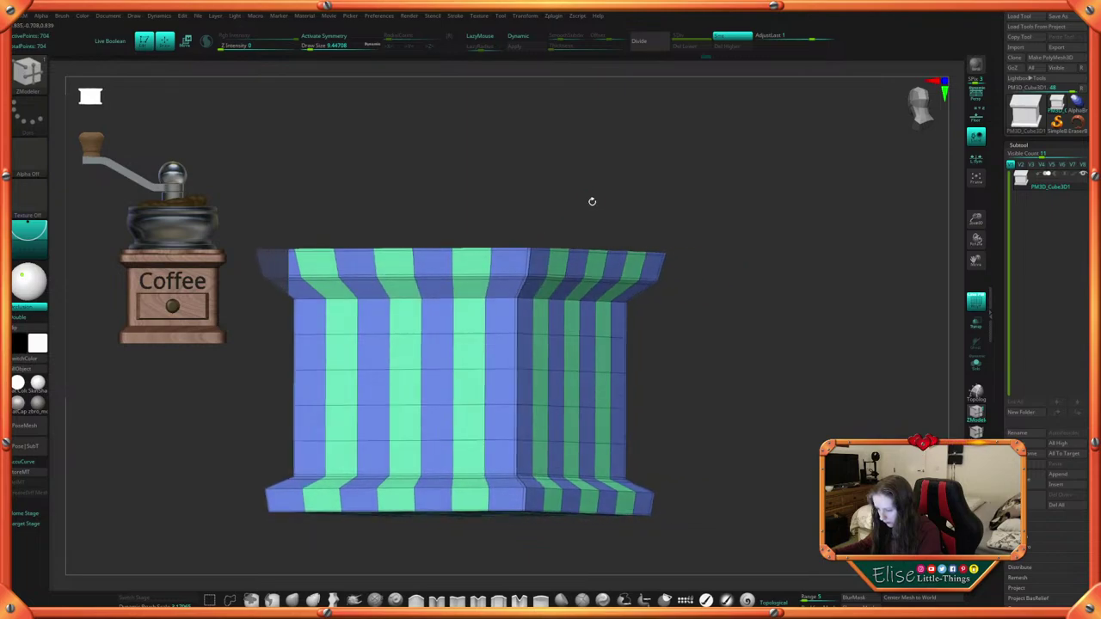
{"action": "left_click", "coordinate": [523, 259]}
{"action": "left_click_drag", "start_coordinate": [634, 207], "coordinate": [619, 142], "text": "alt"}
{"action": "left_click", "coordinate": [527, 37]}
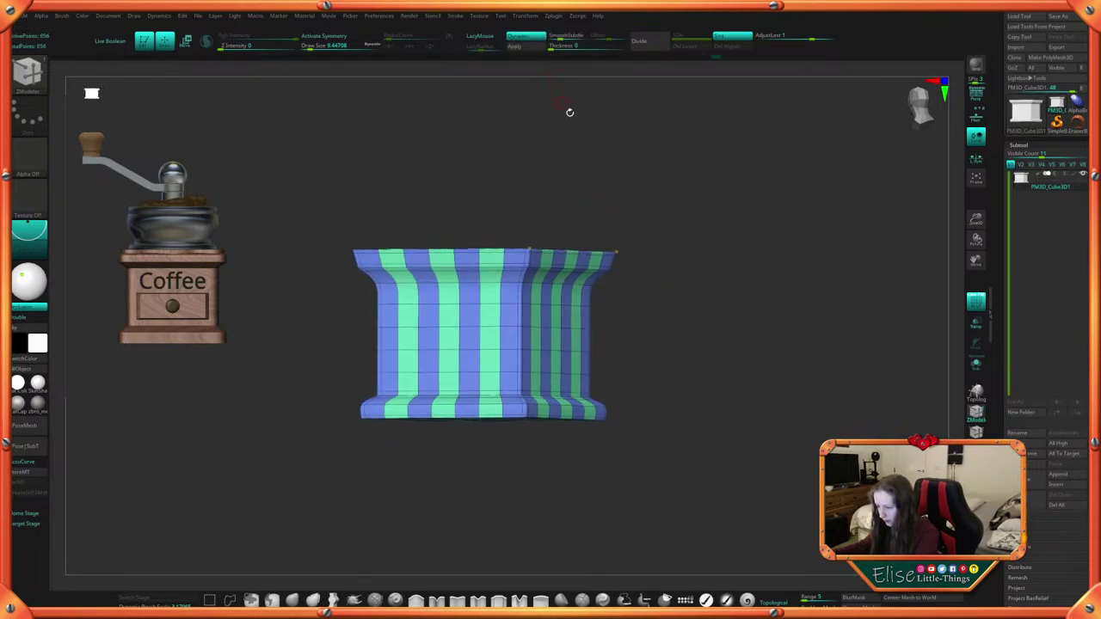
{"action": "left_click_drag", "start_coordinate": [570, 111], "coordinate": [584, 127]}
Delete the other vertical supporting edge loops near the box's corners and undo the accidental removal of a corner edge loop
{"action": "key", "text": "ctrl+z"}
{"action": "key", "text": "ctrl+z"}
{"action": "key", "text": "ctrl+z"}
{"action": "key", "text": "ctrl+z"}
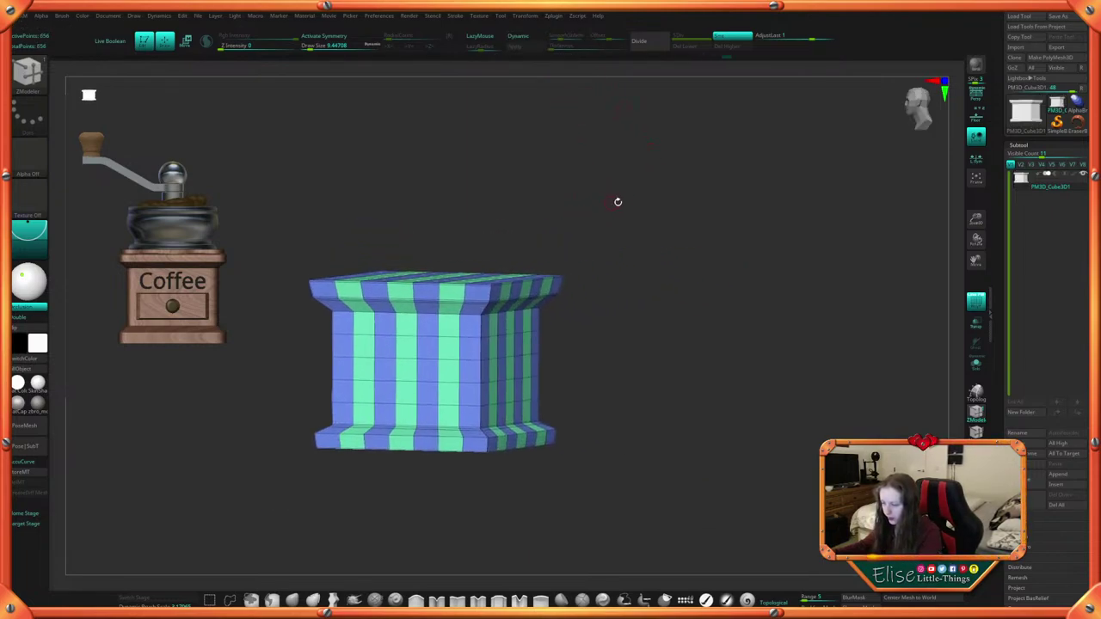
{"action": "key", "text": "ctrl+z"}
{"action": "key", "text": "ctrl+z"}
{"action": "key", "text": "ctrl+z"}
{"action": "key", "text": "ctrl+z"}
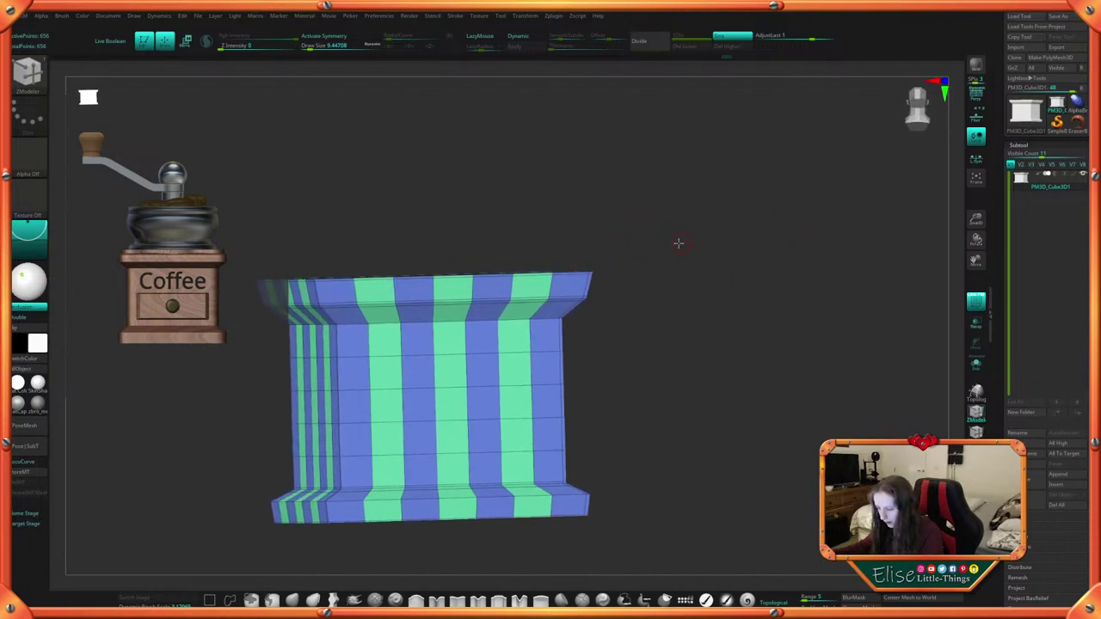
{"action": "key", "text": "ctrl+z"}
{"action": "key", "text": "ctrl+z"}
{"action": "key", "text": "ctrl+z"}
{"action": "key", "text": "ctrl+z"}
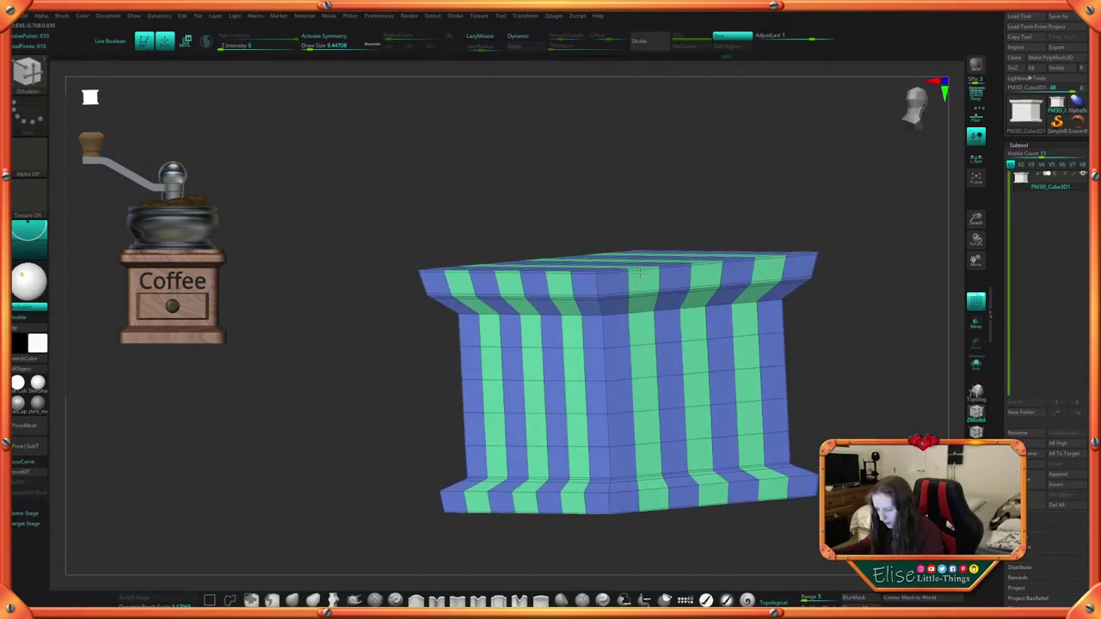
{"action": "key", "text": "ctrl+z"}
{"action": "key", "text": "ctrl+z"}
{"action": "key", "text": "ctrl+z"}
{"action": "key", "text": "ctrl+z"}
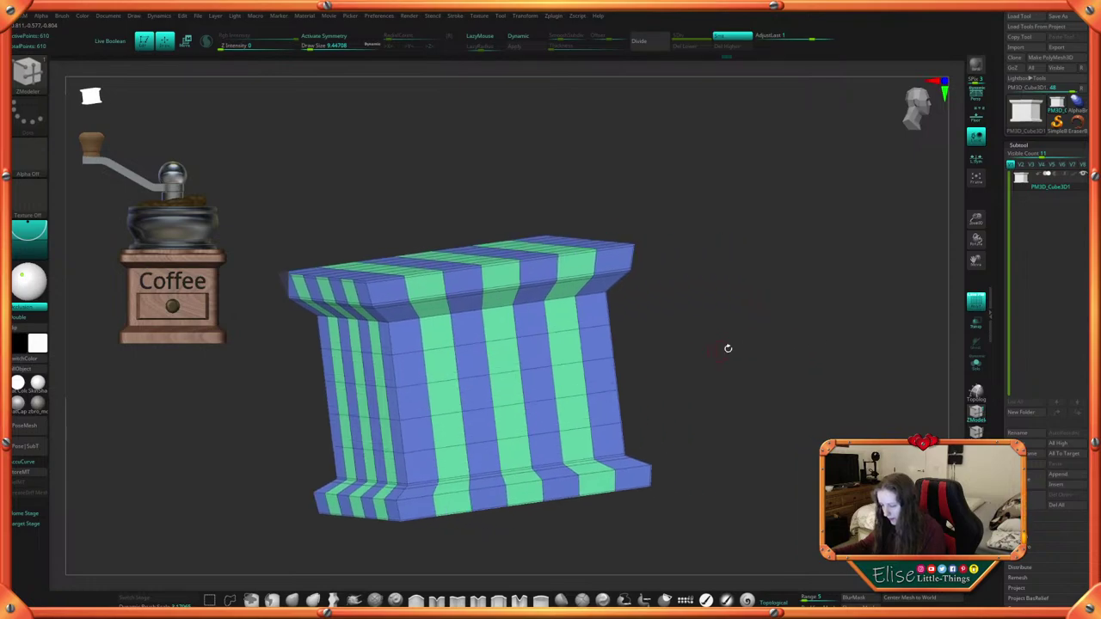
{"action": "key", "text": "ctrl+z"}
{"action": "key", "text": "ctrl+z"}
{"action": "key", "text": "ctrl+z"}
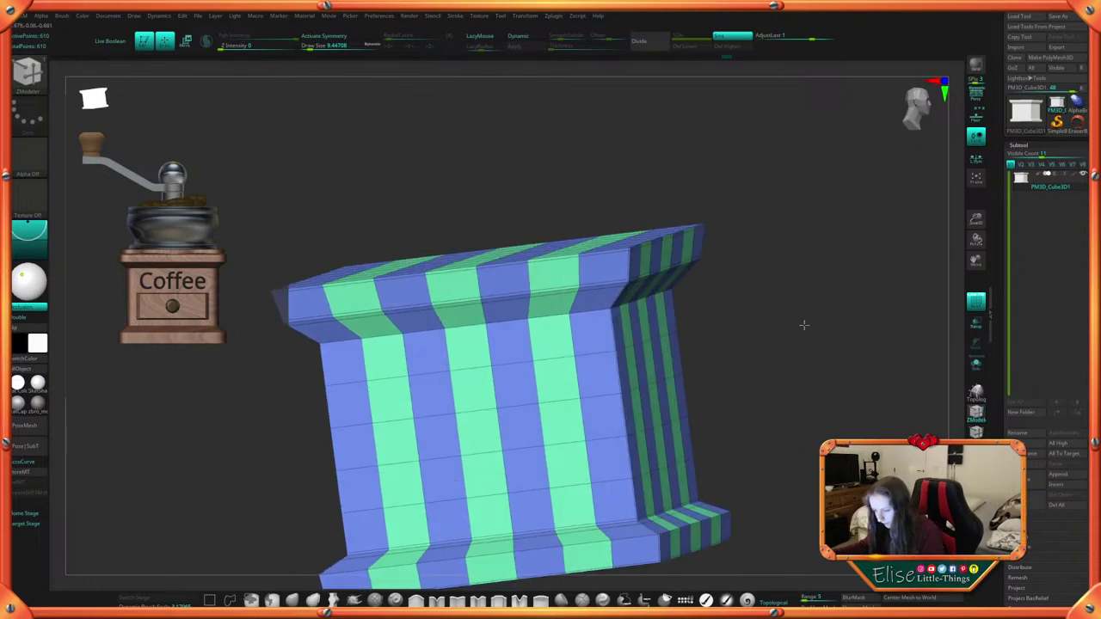
{"action": "key", "text": "ctrl+z"}
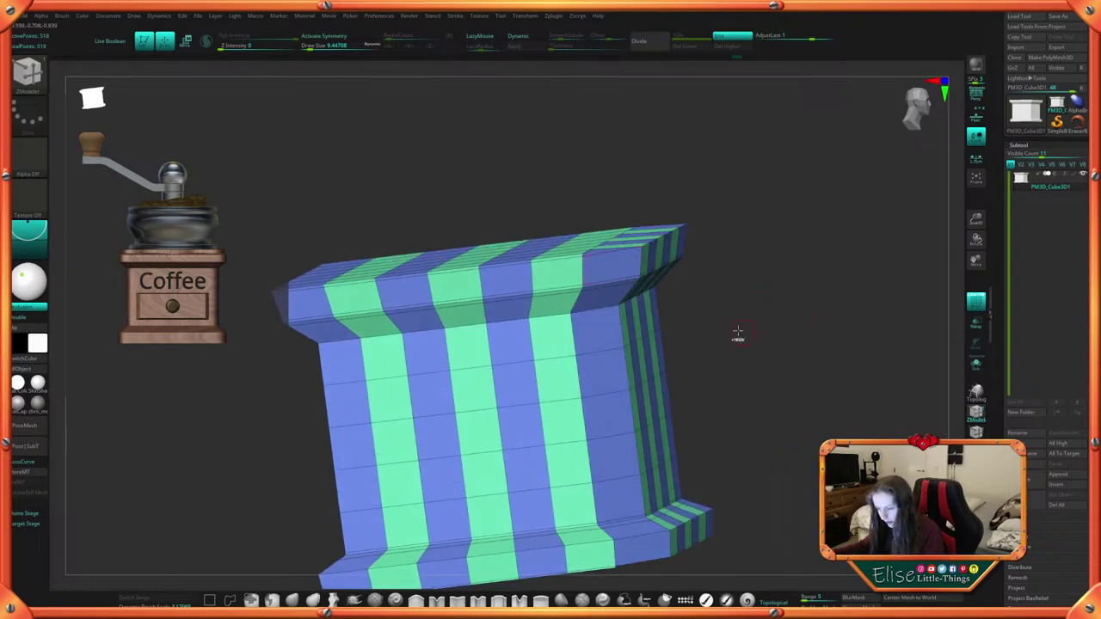
{"action": "key", "text": "ctrl+z"}
Examine the box smoothed with Dynamic Subdiv and the polyframe hidden, then restore the polyframe and the unsmoothed display
{"action": "mouse_move", "coordinate": [748, 271]}
{"action": "left_mouse_down"}
{"action": "mouse_move", "coordinate": [732, 327]}
{"action": "mouse_move", "coordinate": [780, 319]}
{"action": "mouse_move", "coordinate": [757, 289]}
{"action": "left_mouse_up"}
{"action": "left_click", "coordinate": [529, 37]}
{"action": "left_click_drag", "start_coordinate": [700, 257], "coordinate": [662, 280], "text": "alt"}
{"action": "key", "text": "space"}
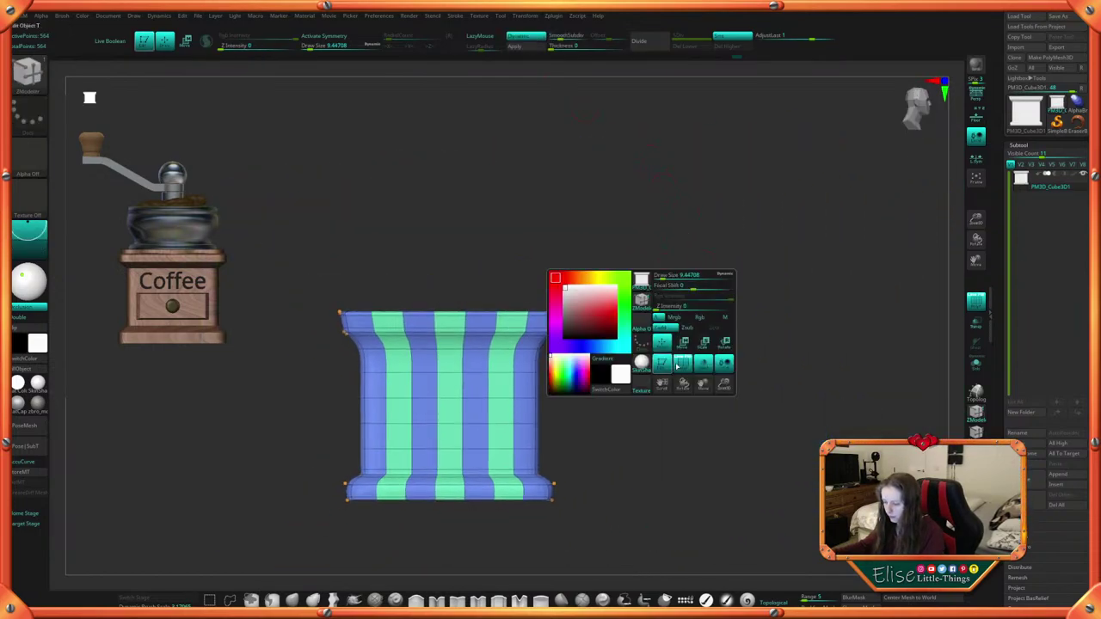
{"action": "left_click", "coordinate": [674, 364]}
{"action": "left_click_drag", "start_coordinate": [672, 442], "coordinate": [657, 327], "text": "alt"}
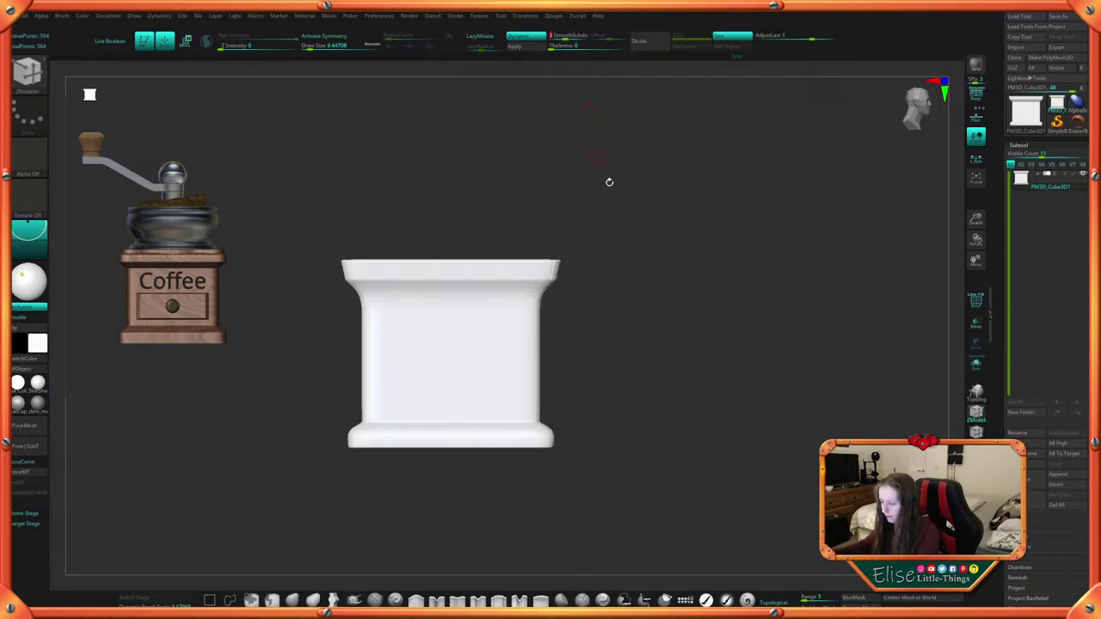
{"action": "left_click_drag", "start_coordinate": [609, 180], "coordinate": [675, 327]}
{"action": "left_click_drag", "start_coordinate": [665, 452], "coordinate": [647, 470]}
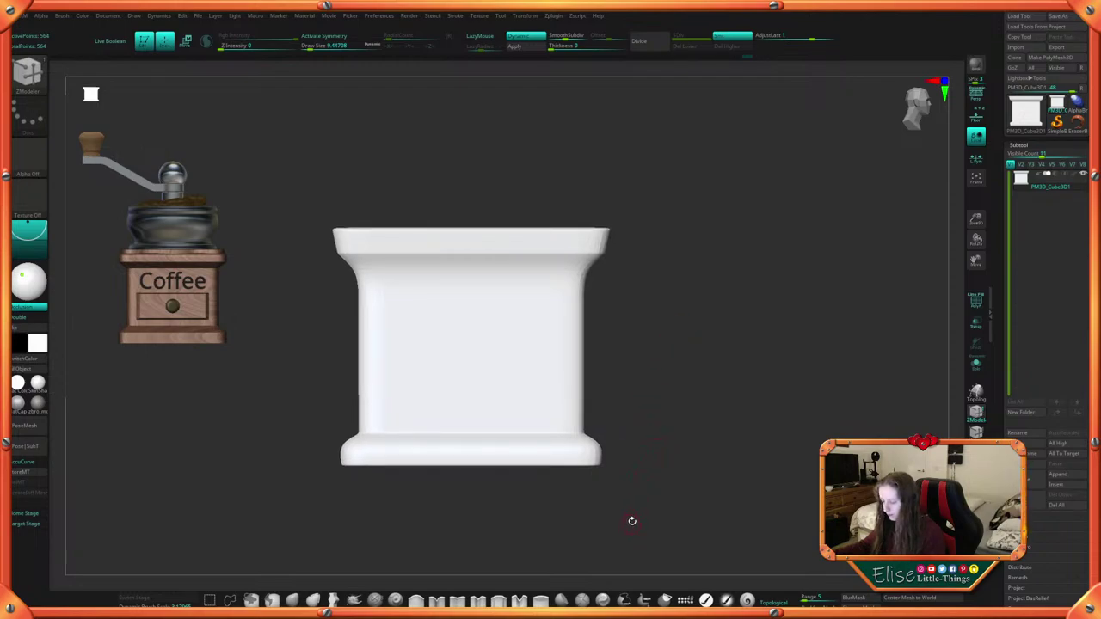
{"action": "key", "text": "space"}
{"action": "key", "text": "shift+f"}
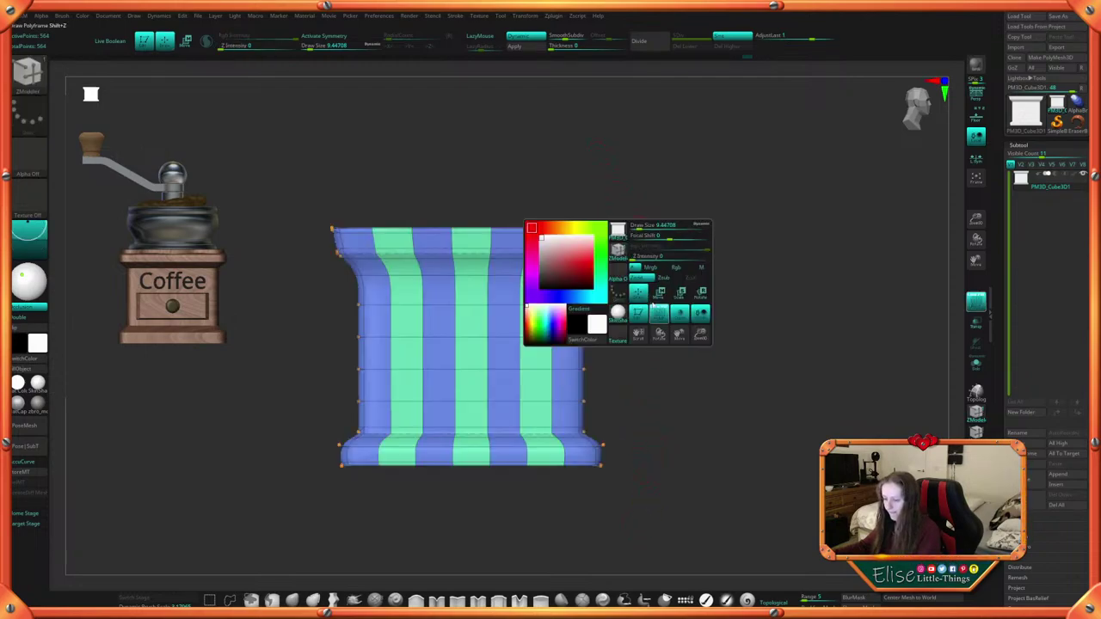
{"action": "left_click", "coordinate": [535, 37]}
Mask everything except the box's bottom edge, move that edge down by about 0.03, and clear the mask
{"action": "left_click_drag", "start_coordinate": [643, 519], "coordinate": [310, 458], "text": "ctrl"}
{"action": "left_click", "coordinate": [696, 422], "text": "ctrl"}
{"action": "key", "text": "w"}
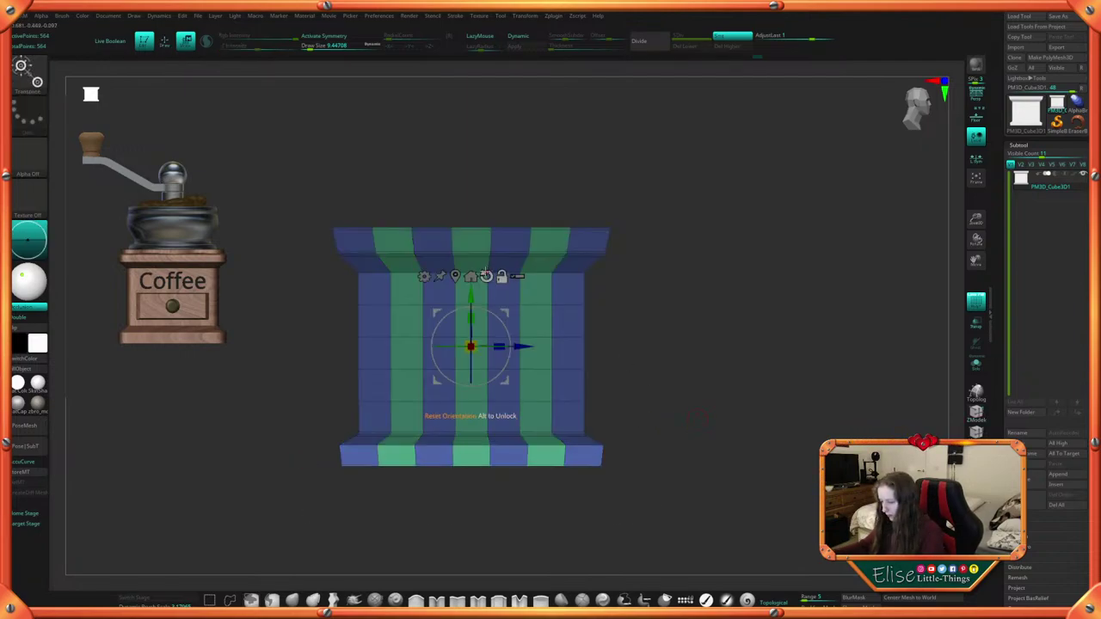
{"action": "left_click", "coordinate": [471, 276]}
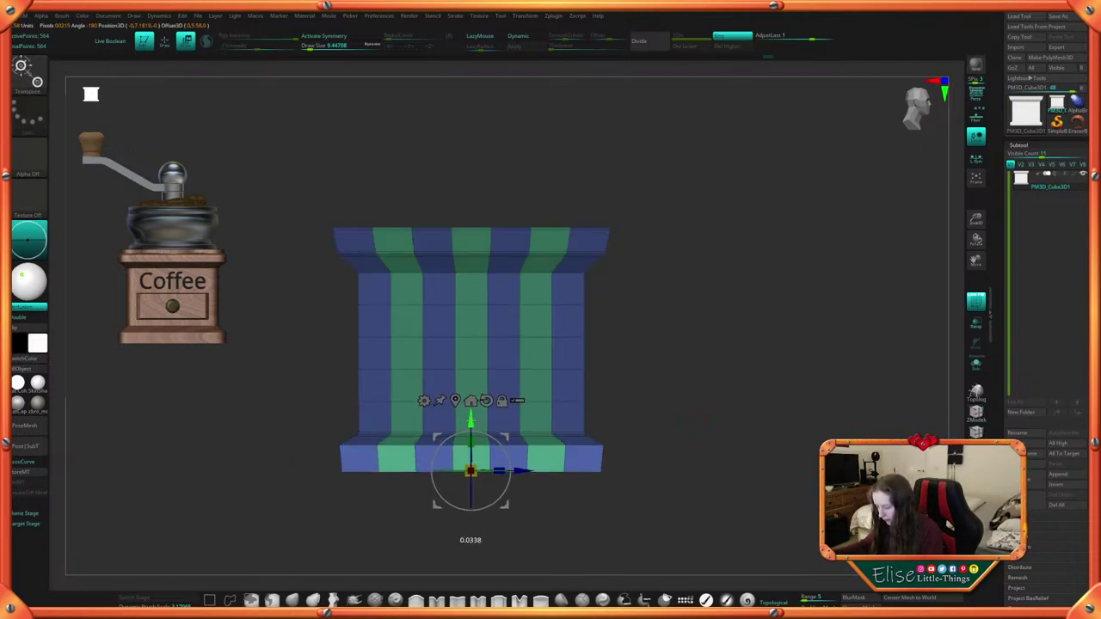
{"action": "key", "text": "q"}
{"action": "left_click", "coordinate": [675, 435], "text": "ctrl"}
{"action": "left_click_drag", "start_coordinate": [675, 435], "coordinate": [659, 408], "text": "alt"}
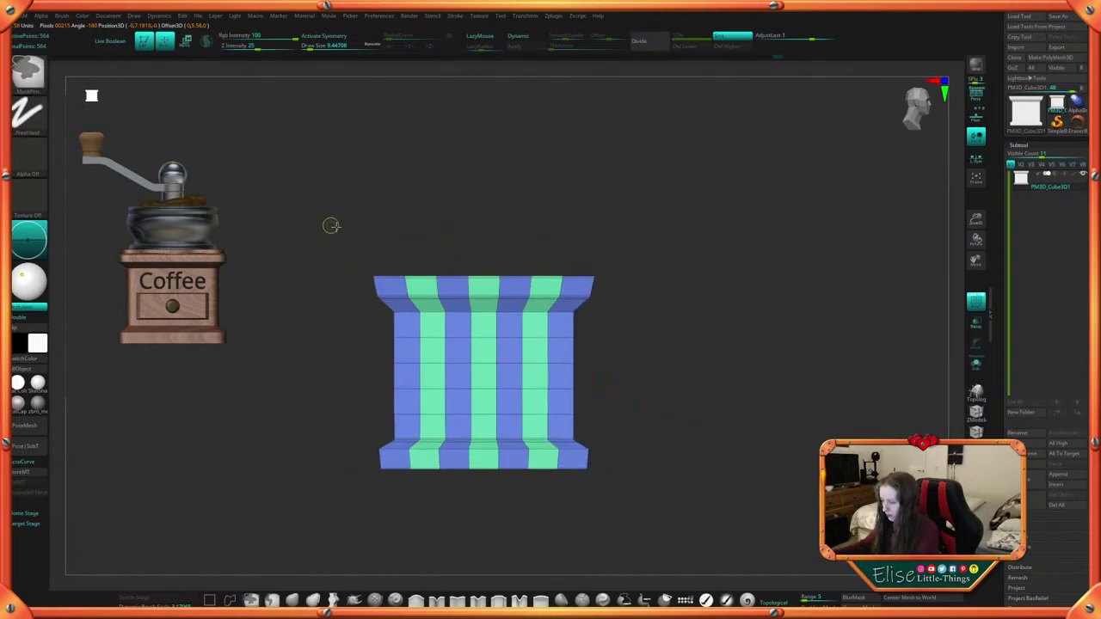
Mask everything except the box's top edge, lower that edge by about 0.03, and clear the mask
{"action": "left_click_drag", "start_coordinate": [329, 224], "coordinate": [666, 294], "text": "ctrl"}
{"action": "left_click", "coordinate": [672, 288], "text": "ctrl"}
{"action": "key", "text": "w"}
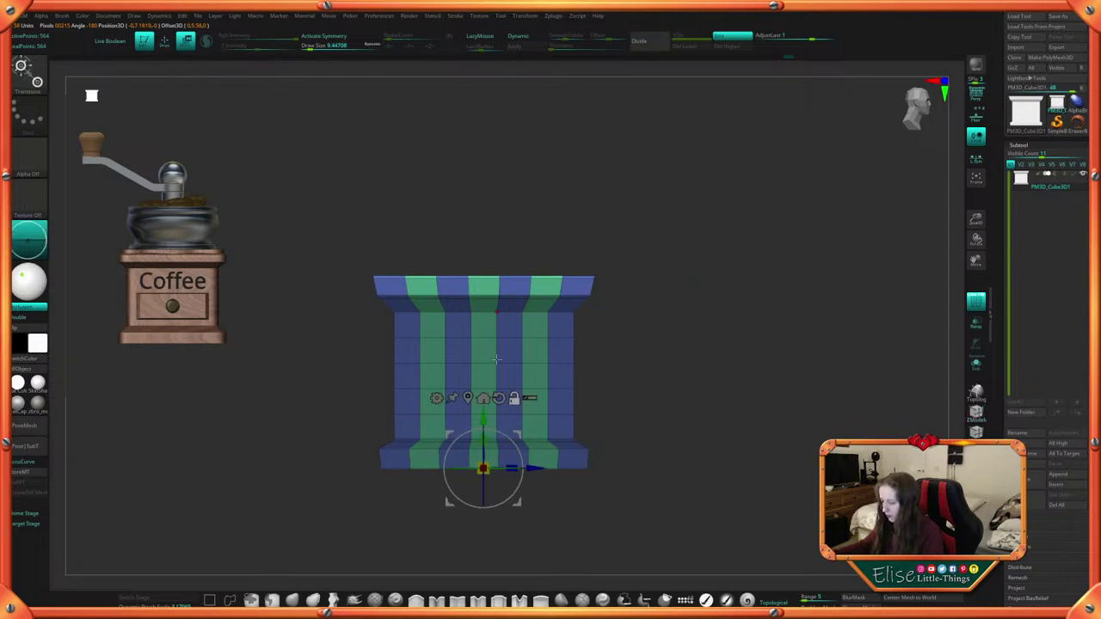
{"action": "left_click_drag", "start_coordinate": [470, 397], "coordinate": [483, 230]}
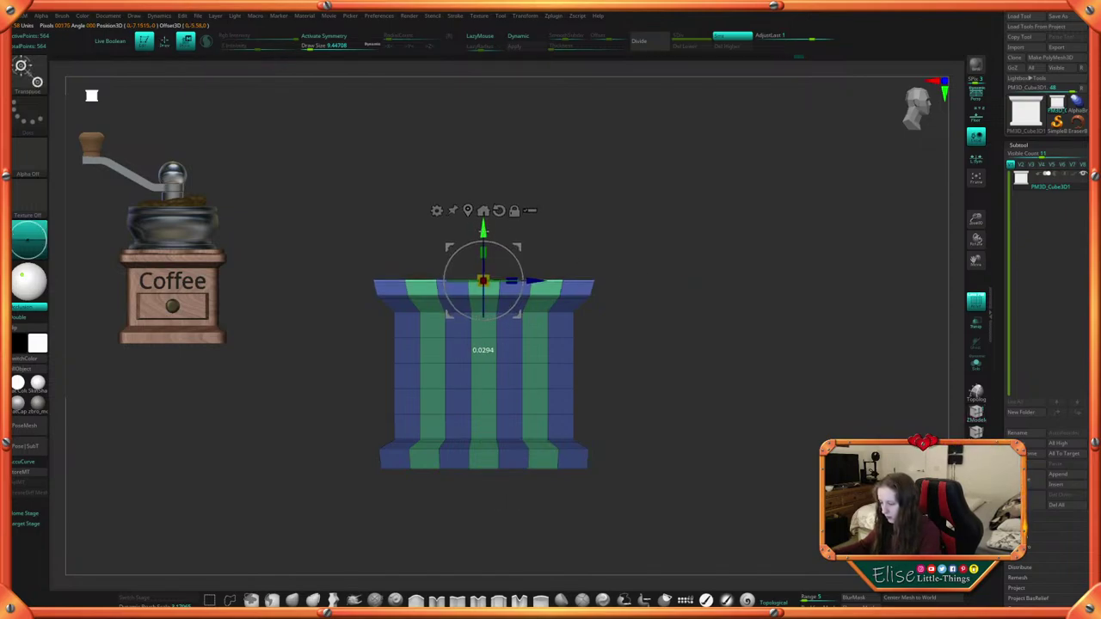
{"action": "key", "text": "q"}
{"action": "left_click_drag", "start_coordinate": [676, 309], "coordinate": [696, 386], "text": "ctrl"}
{"action": "mouse_move", "coordinate": [679, 425]}
{"action": "left_mouse_down", "text": "alt"}
{"action": "mouse_move", "coordinate": [677, 407]}
{"action": "mouse_move", "coordinate": [700, 461]}
{"action": "mouse_move", "coordinate": [698, 381]}
{"action": "left_mouse_up", "text": "alt"}
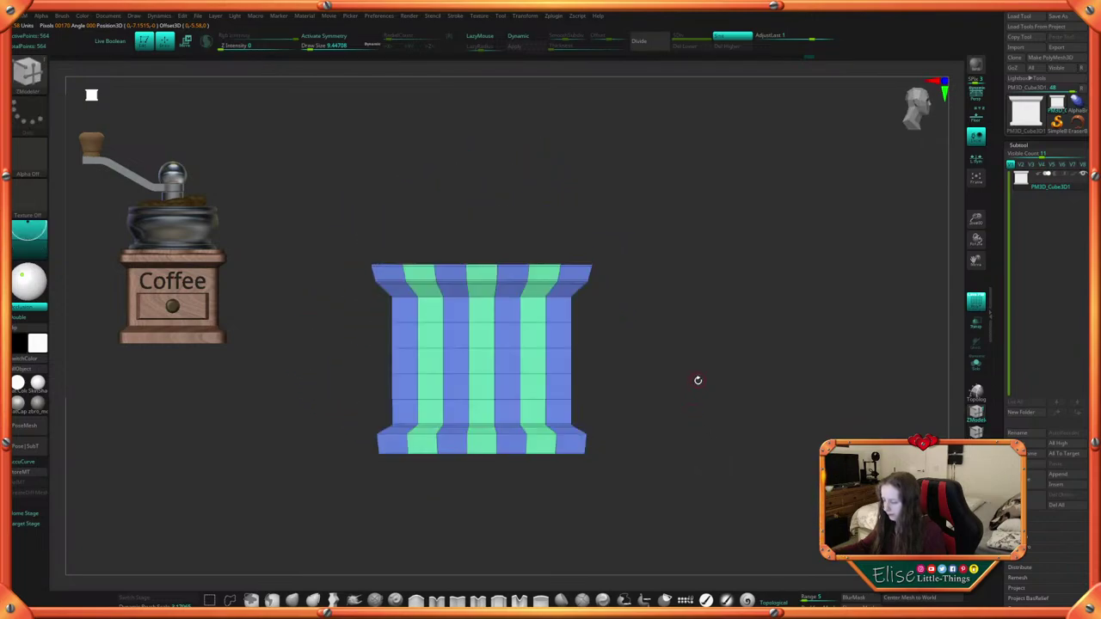
Combine the whole box into a single polygroup
{"action": "key", "text": "b"}
{"action": "key", "text": "m"}
{"action": "key", "text": "t"}
{"action": "key", "text": "ctrl+w"}
Preview the regrouped box with Dynamic Subdiv and the polyframe hidden, then show the polyframe and switch the smoothing off
{"action": "left_click_drag", "start_coordinate": [692, 455], "coordinate": [667, 454]}
{"action": "key", "text": "space"}
{"action": "key", "text": "shift+f"}
{"action": "left_click", "coordinate": [520, 37]}
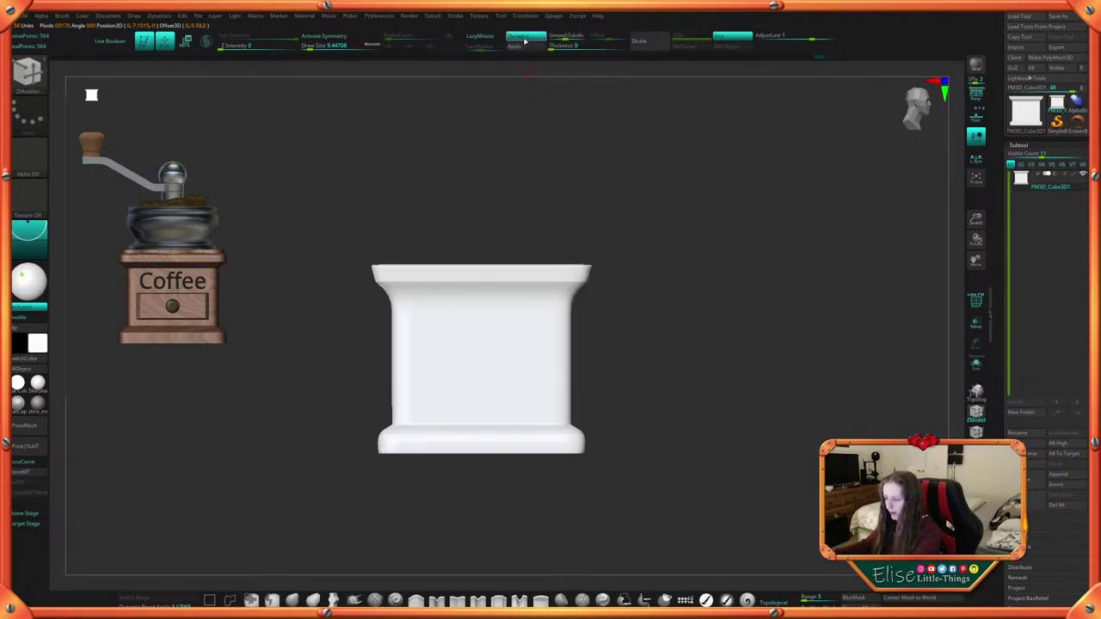
{"action": "left_click_drag", "start_coordinate": [706, 255], "coordinate": [669, 258]}
{"action": "key", "text": "space"}
{"action": "key", "text": "shift+f"}
{"action": "left_click", "coordinate": [525, 36]}
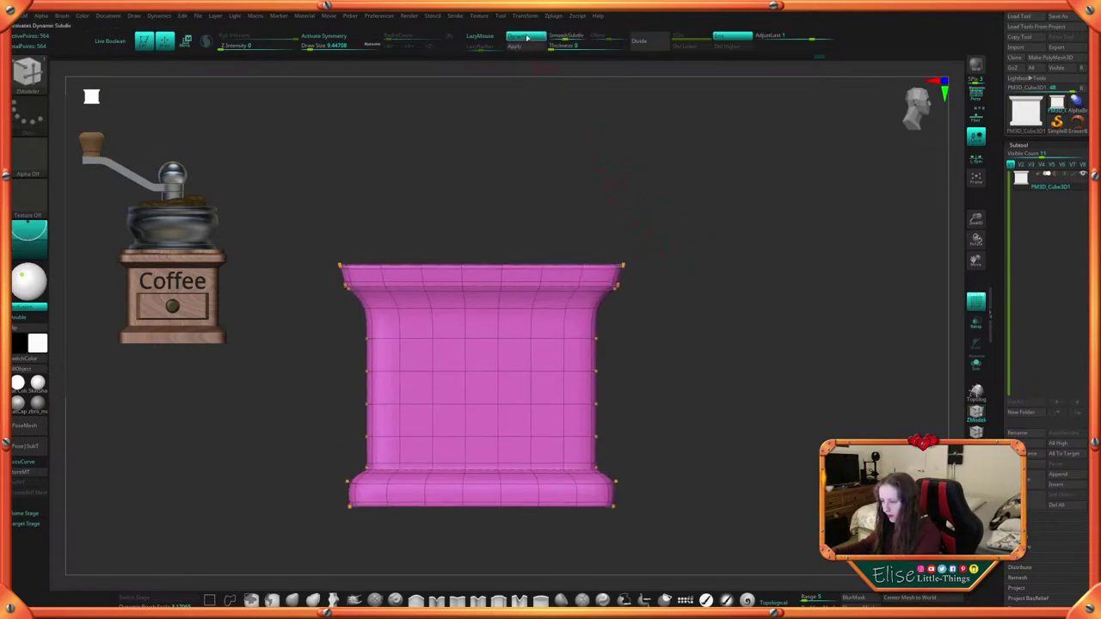
Insert a horizontal supporting edge loop where the box body meets the top trim and check it with Dynamic Subdiv
{"action": "left_click_drag", "start_coordinate": [579, 96], "coordinate": [619, 159]}
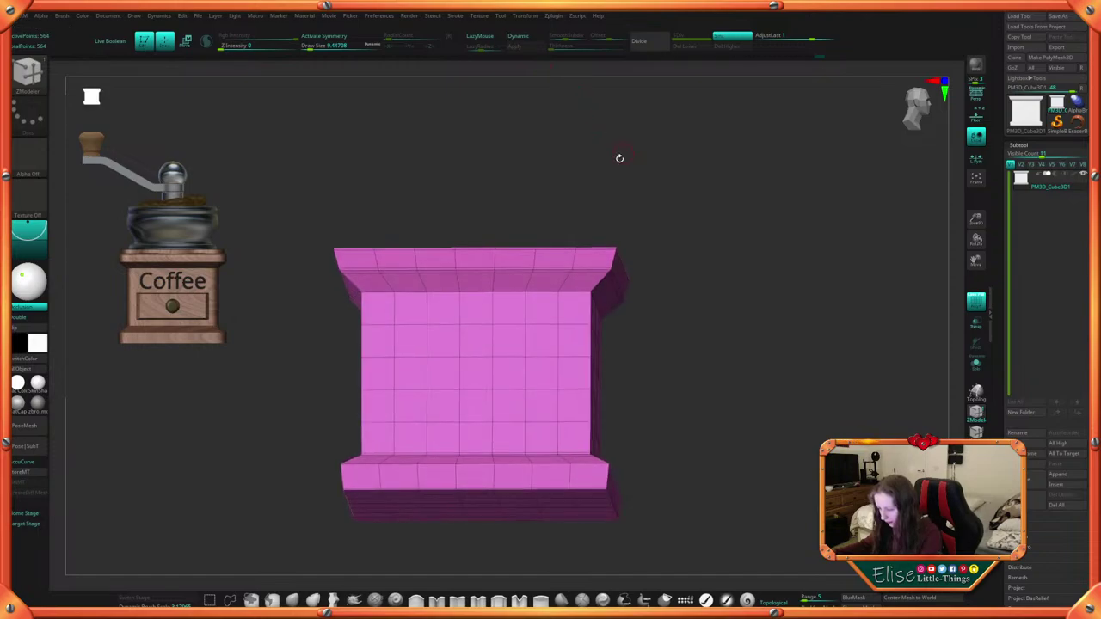
{"action": "key", "text": "space"}
{"action": "left_click", "coordinate": [583, 316]}
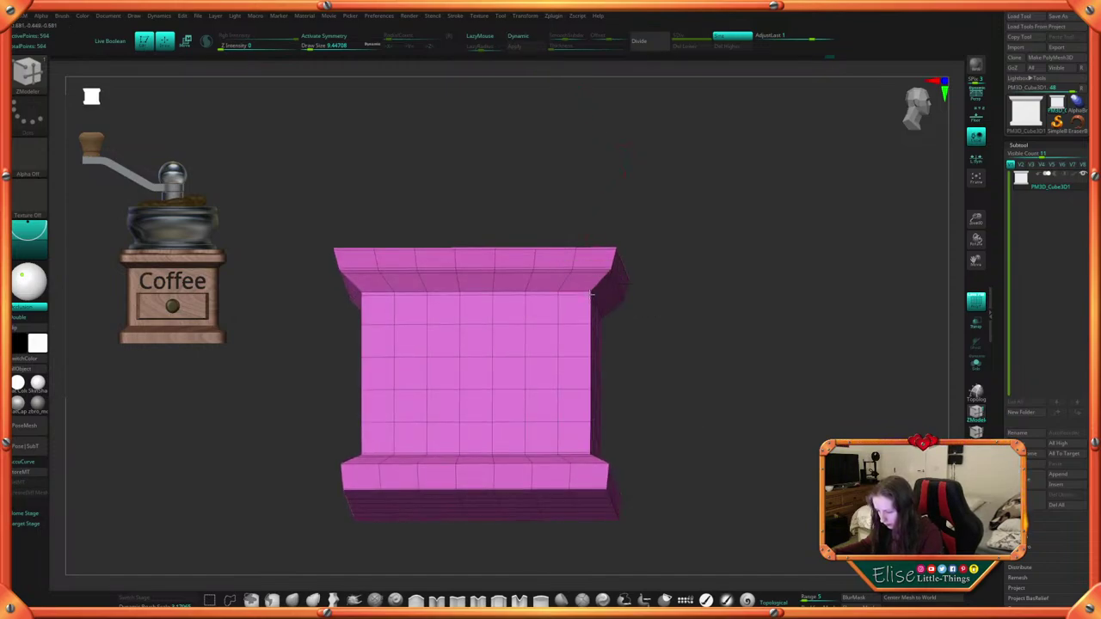
{"action": "left_click", "coordinate": [530, 36]}
{"action": "key", "text": "space"}
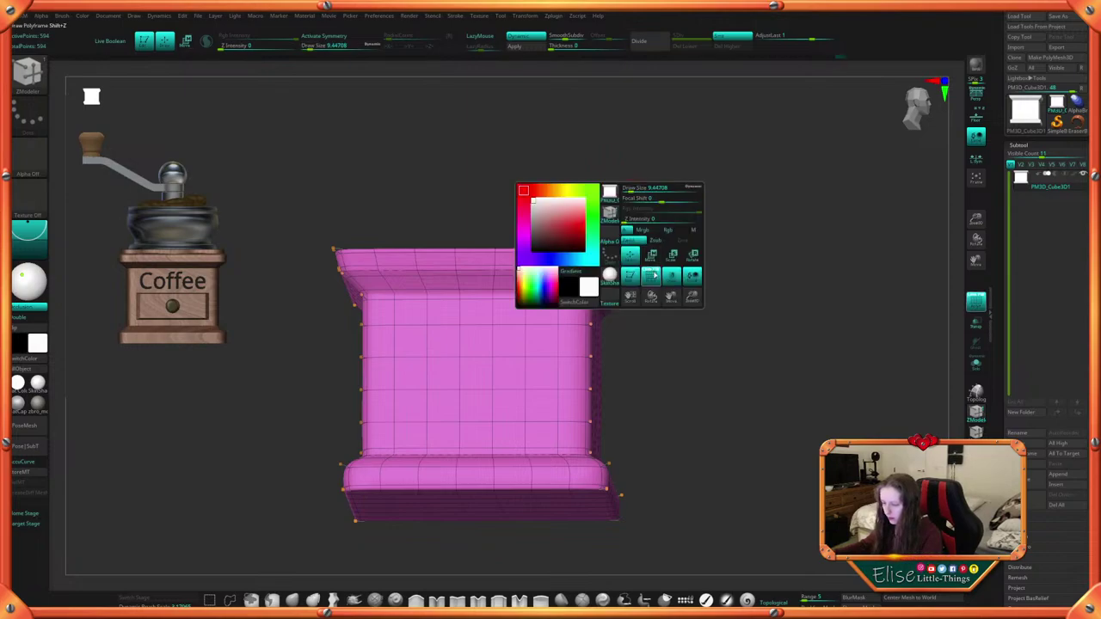
{"action": "left_click", "coordinate": [654, 253]}
{"action": "left_click_drag", "start_coordinate": [653, 254], "coordinate": [710, 241]}
{"action": "key", "text": "space"}
{"action": "left_click", "coordinate": [718, 318]}
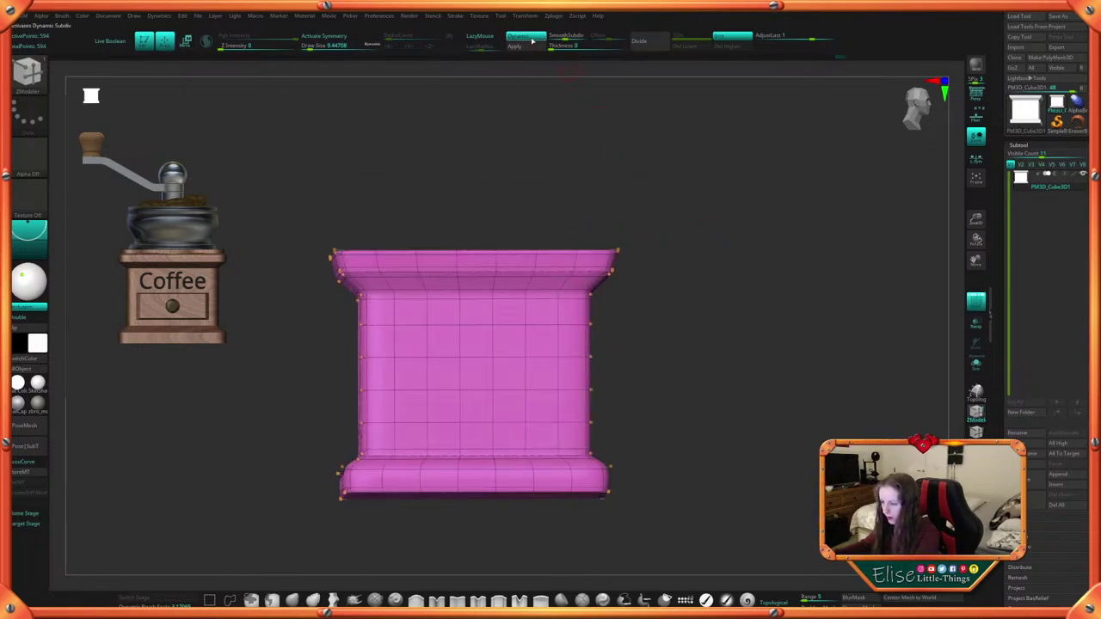
{"action": "left_click", "coordinate": [531, 37]}
Insert a second supporting edge loop close to the top trim's junction and preview the smoothed box without the polyframe
{"action": "left_click_drag", "start_coordinate": [606, 220], "coordinate": [596, 247]}
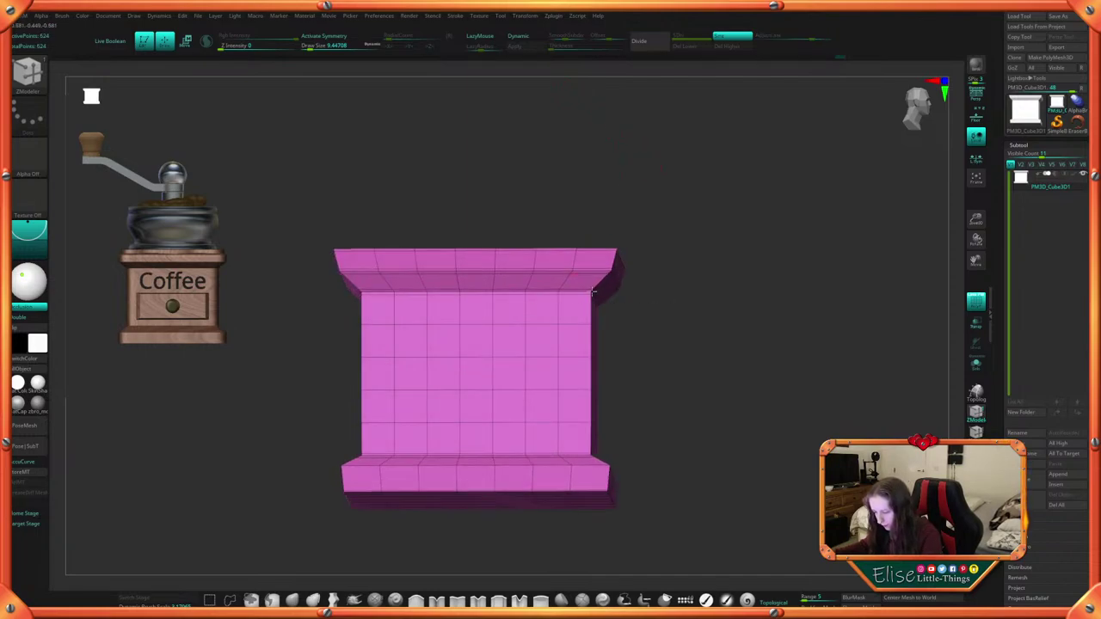
{"action": "left_click", "coordinate": [542, 36]}
{"action": "key", "text": "space"}
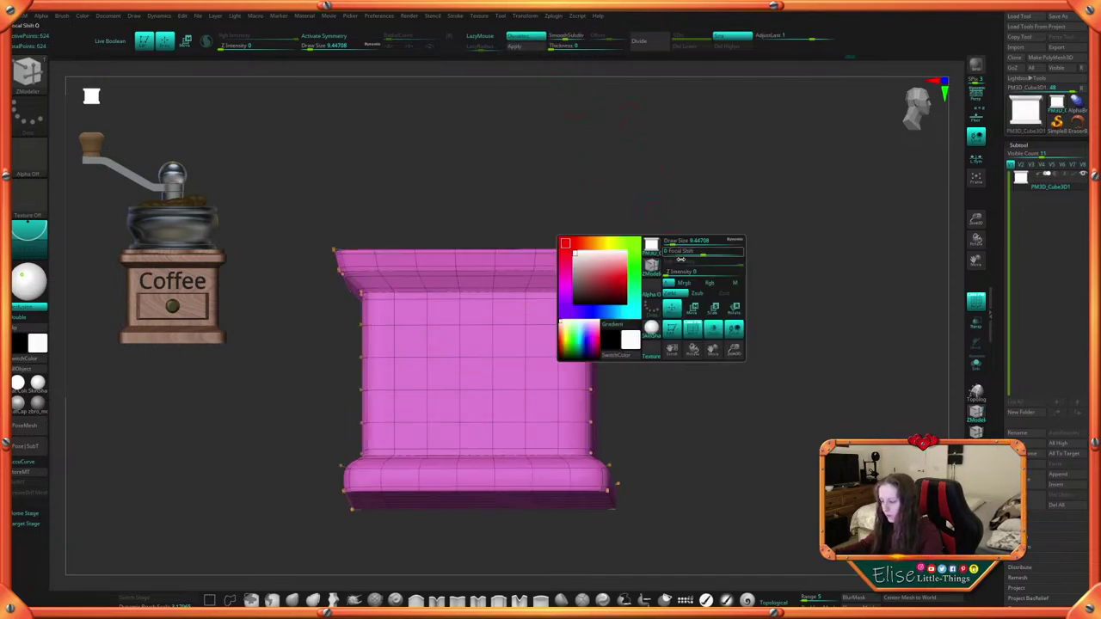
{"action": "left_click", "coordinate": [695, 331]}
{"action": "mouse_move", "coordinate": [697, 336]}
{"action": "left_mouse_down", "text": "alt"}
{"action": "mouse_move", "coordinate": [689, 319]}
{"action": "mouse_move", "coordinate": [708, 335]}
{"action": "left_mouse_up", "text": "alt"}
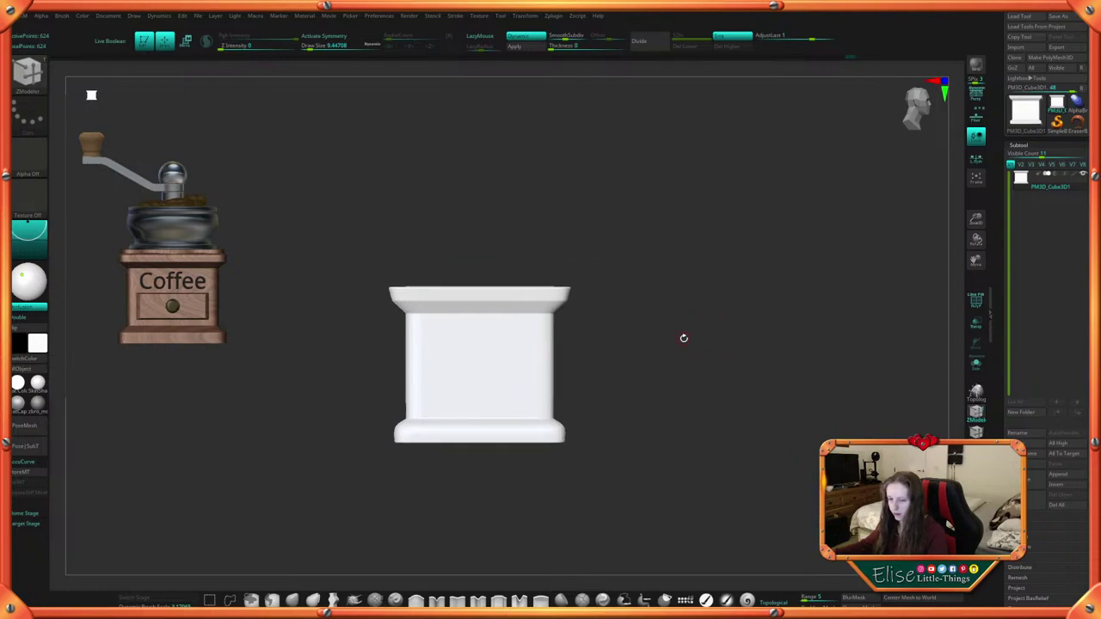
{"action": "left_click_drag", "start_coordinate": [922, 123], "coordinate": [908, 121]}
{"action": "left_click", "coordinate": [906, 120]}
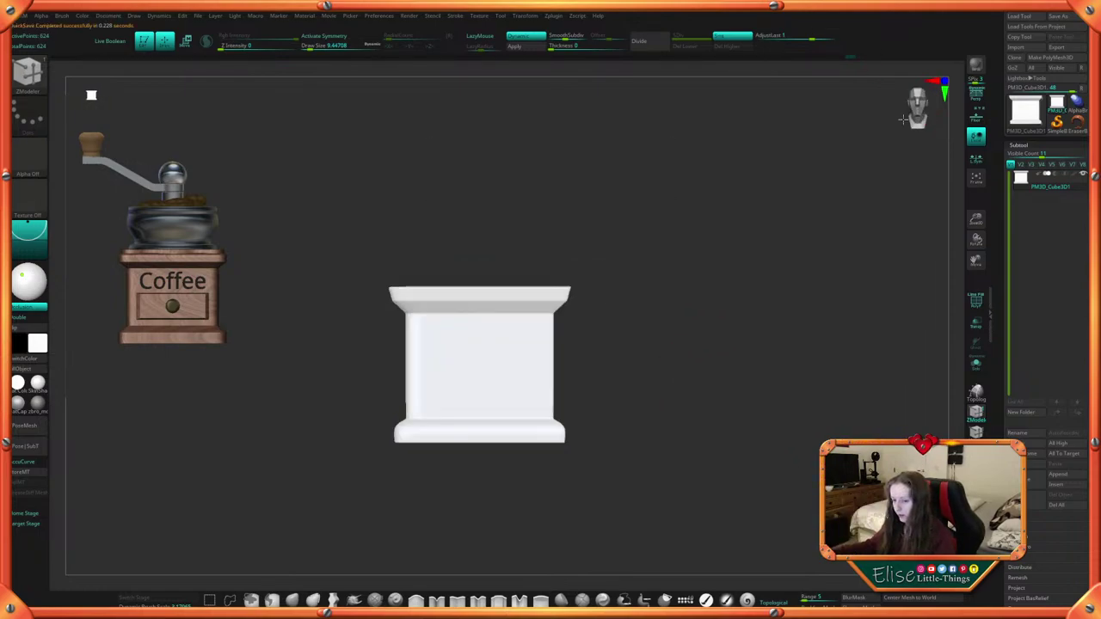
Compare the box's smoothed and unsmoothed topology from several angles with the polyframe shown
{"action": "left_click_drag", "start_coordinate": [636, 388], "coordinate": [759, 391]}
{"action": "key", "text": "space"}
{"action": "left_click", "coordinate": [725, 462]}
{"action": "left_click", "coordinate": [538, 35]}
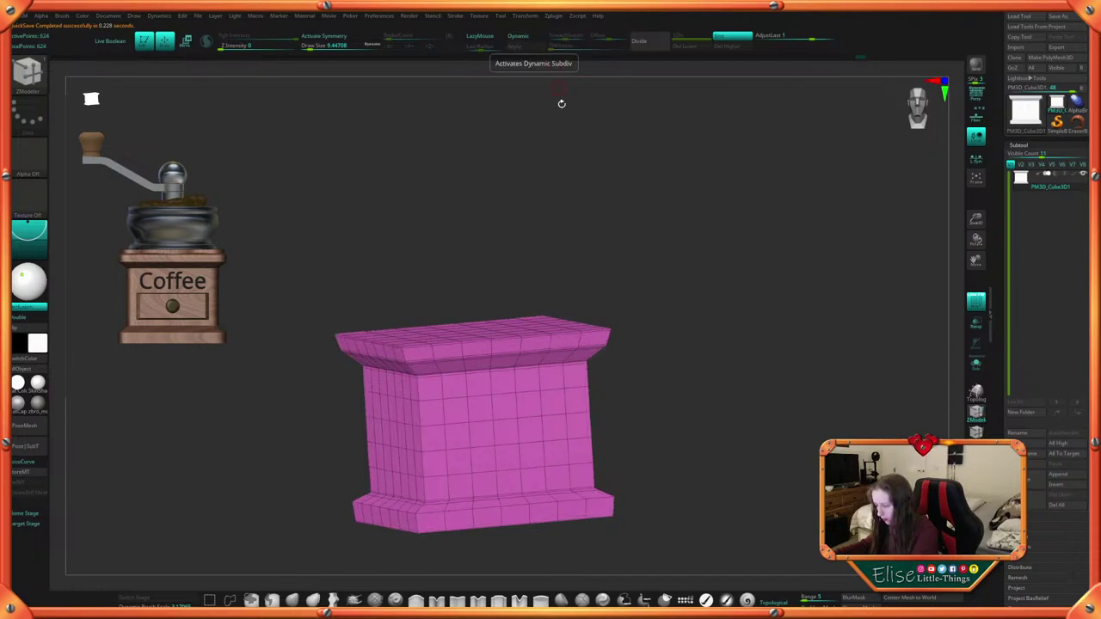
{"action": "left_click_drag", "start_coordinate": [597, 148], "coordinate": [671, 250], "text": "alt"}
{"action": "left_click", "coordinate": [533, 36]}
{"action": "left_click_drag", "start_coordinate": [580, 206], "coordinate": [705, 442]}
{"action": "left_click", "coordinate": [535, 37]}
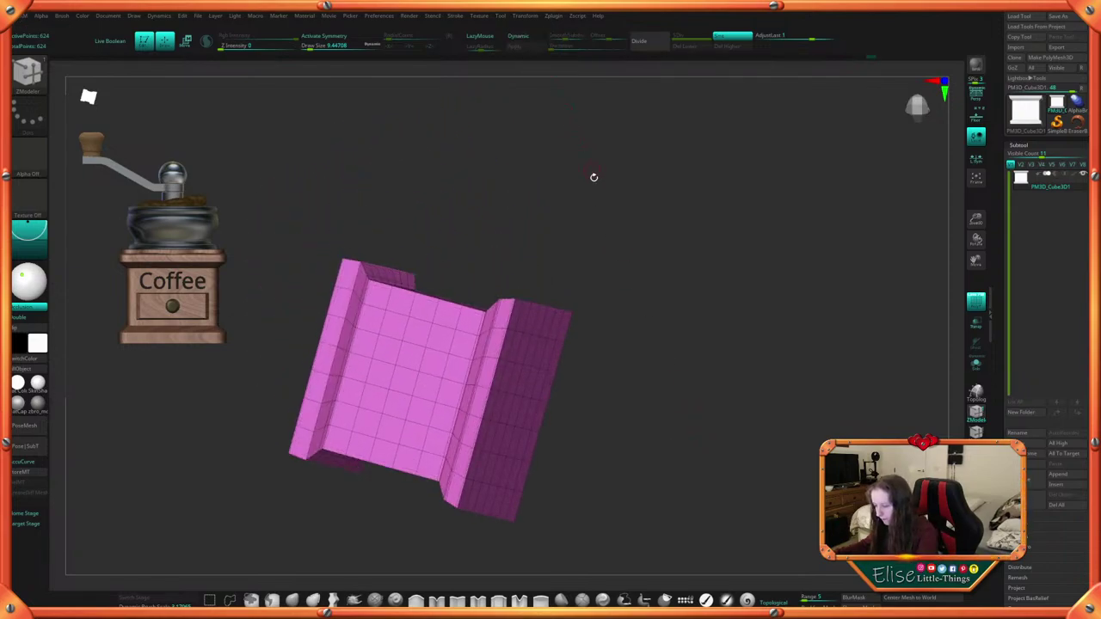
Set the edge action to Delete with EdgeLoop Complete and remove the vertical edge loop at the box's corner
{"action": "left_click_drag", "start_coordinate": [592, 177], "coordinate": [707, 342]}
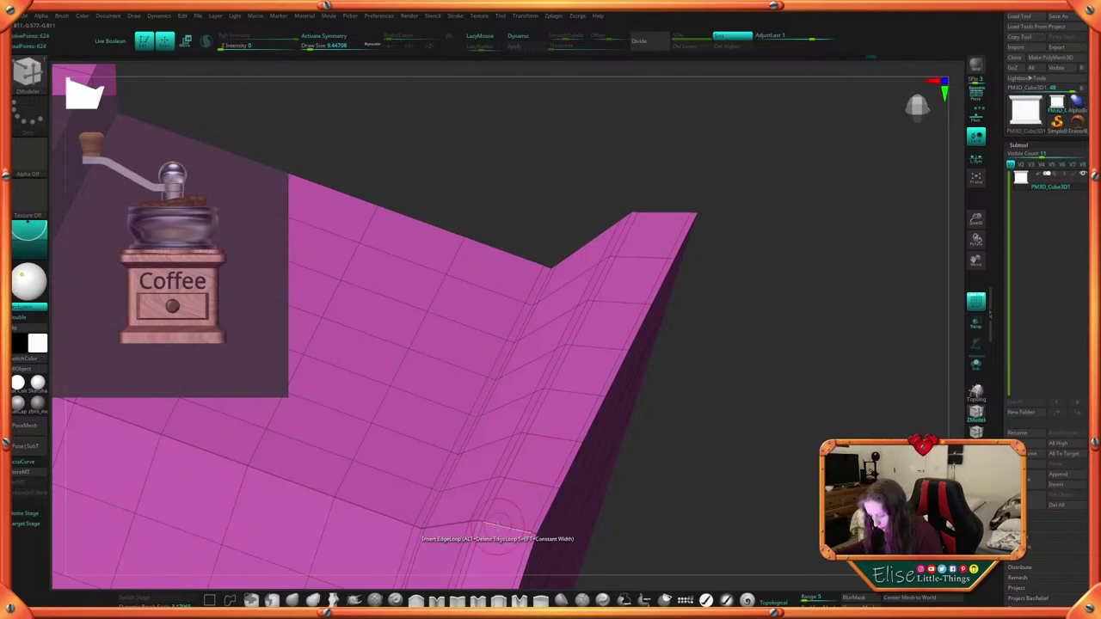
{"action": "key", "text": "space"}
{"action": "left_click", "coordinate": [414, 402]}
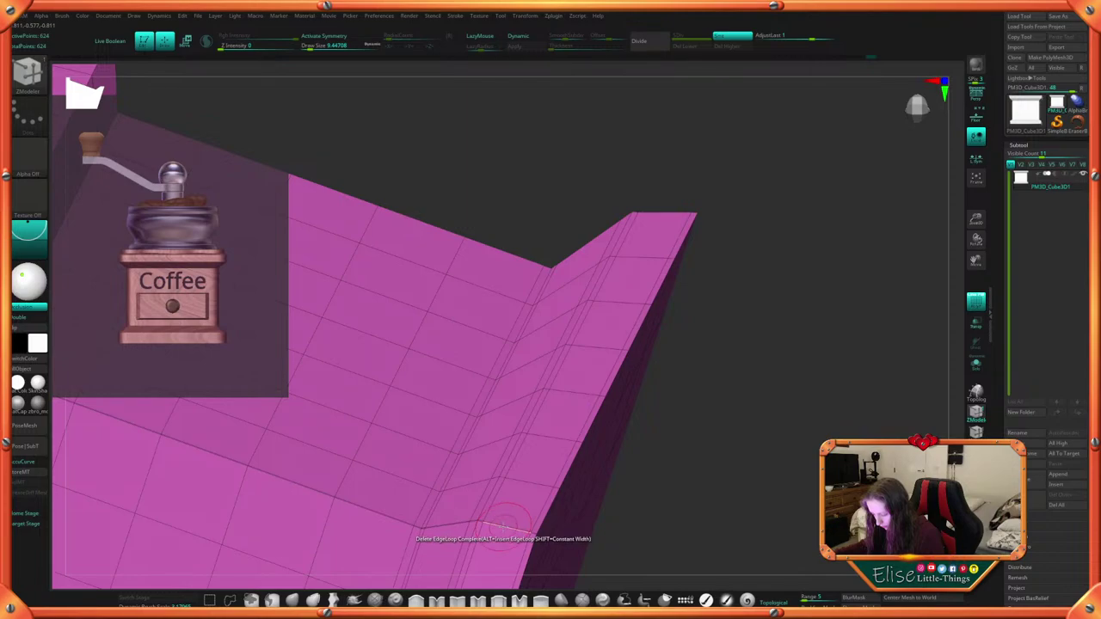
{"action": "left_click_drag", "start_coordinate": [567, 516], "coordinate": [590, 95]}
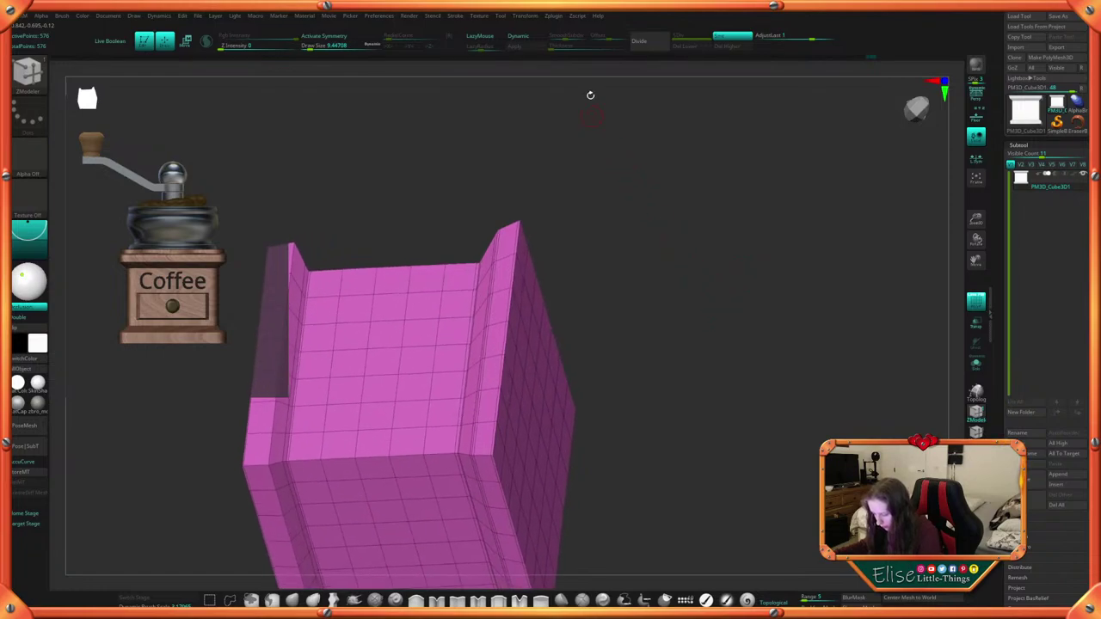
Turn on Dynamic Subdiv, hide the polyframe, and view the whole smoothed box straight from the side
{"action": "left_click", "coordinate": [531, 37]}
{"action": "left_click_drag", "start_coordinate": [674, 264], "coordinate": [695, 311]}
{"action": "key", "text": "space"}
{"action": "left_click", "coordinate": [701, 409]}
{"action": "left_click_drag", "start_coordinate": [688, 435], "coordinate": [715, 450]}
{"action": "key", "text": "f"}
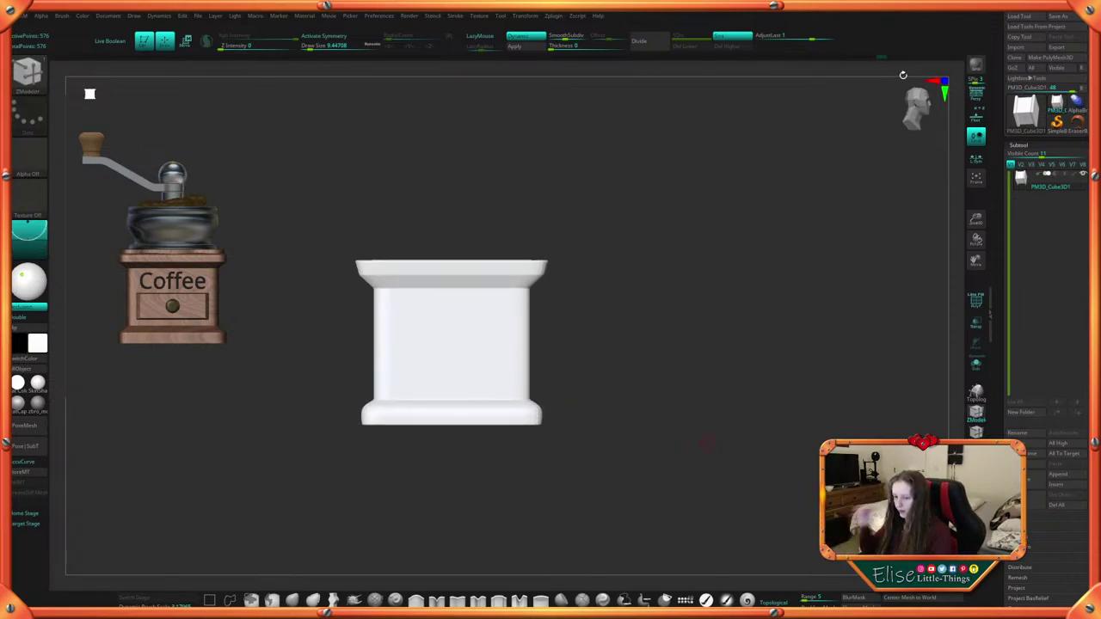
Create a subtool folder named "Coffee Grinder" holding the box
{"action": "left_click_drag", "start_coordinate": [914, 128], "coordinate": [901, 125]}
{"action": "left_click_drag", "start_coordinate": [730, 249], "coordinate": [781, 271], "text": "alt"}
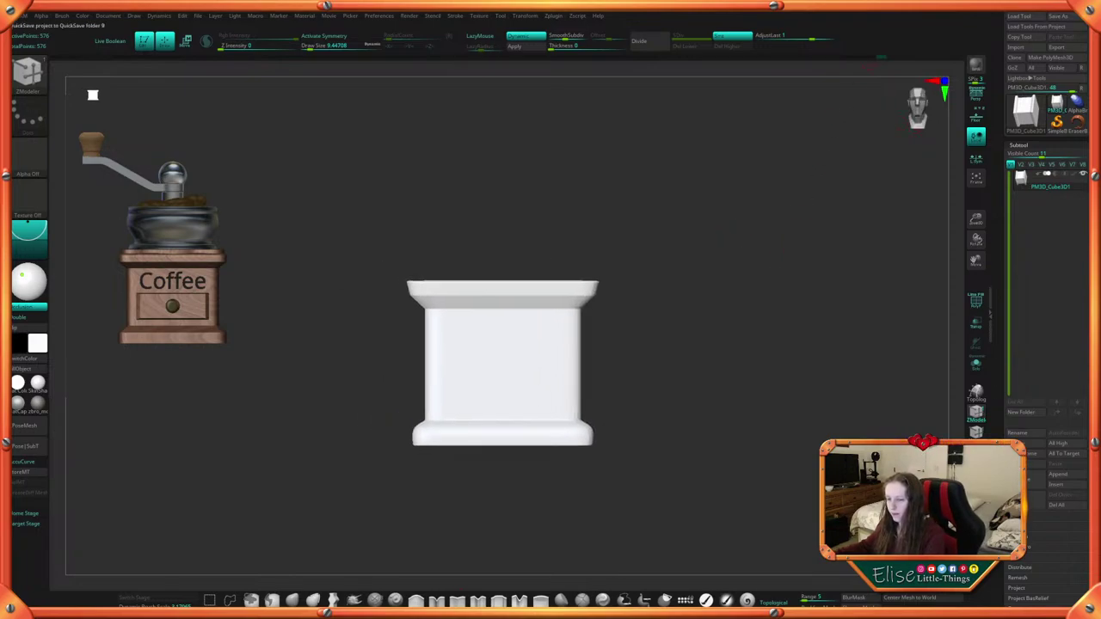
{"action": "left_click_drag", "start_coordinate": [672, 408], "coordinate": [656, 406], "text": "alt"}
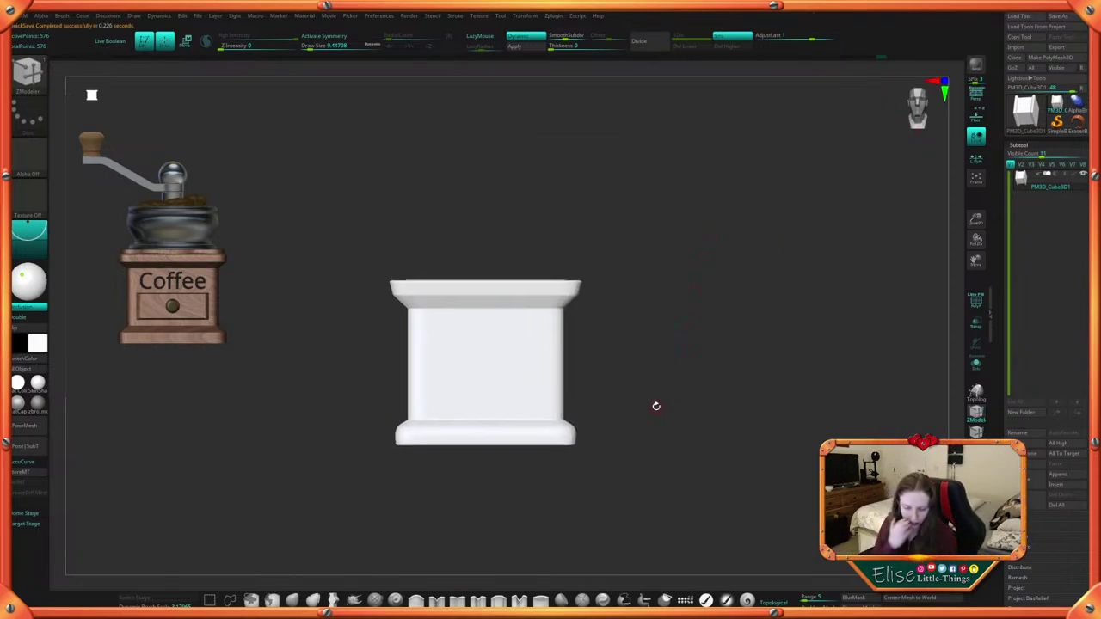
{"action": "left_click", "coordinate": [1020, 416]}
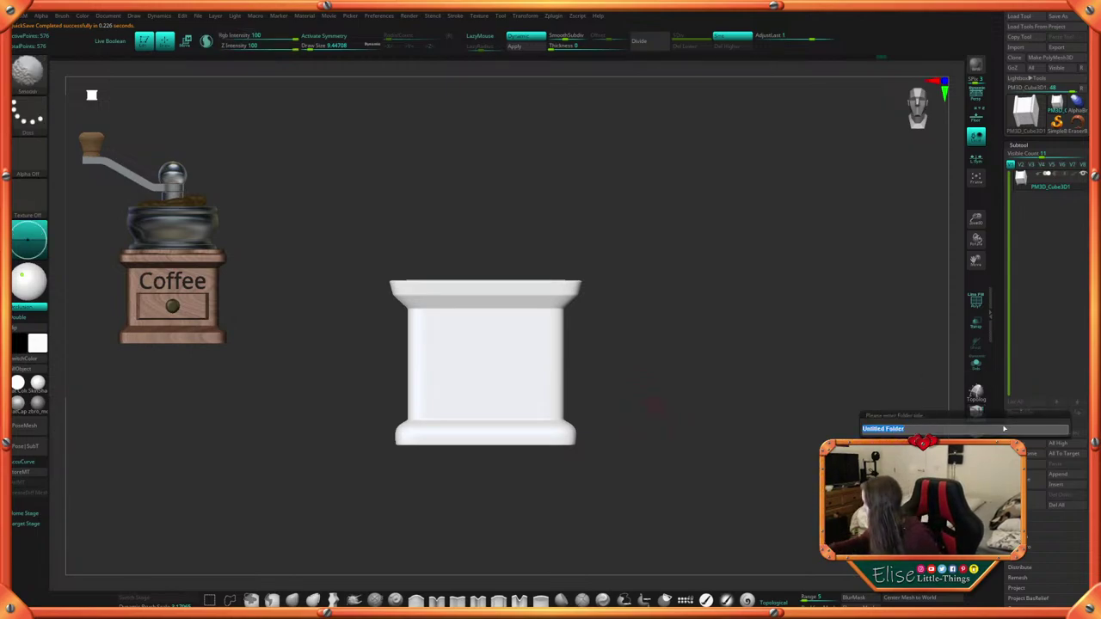
{"action": "type", "text": "Coffee"}
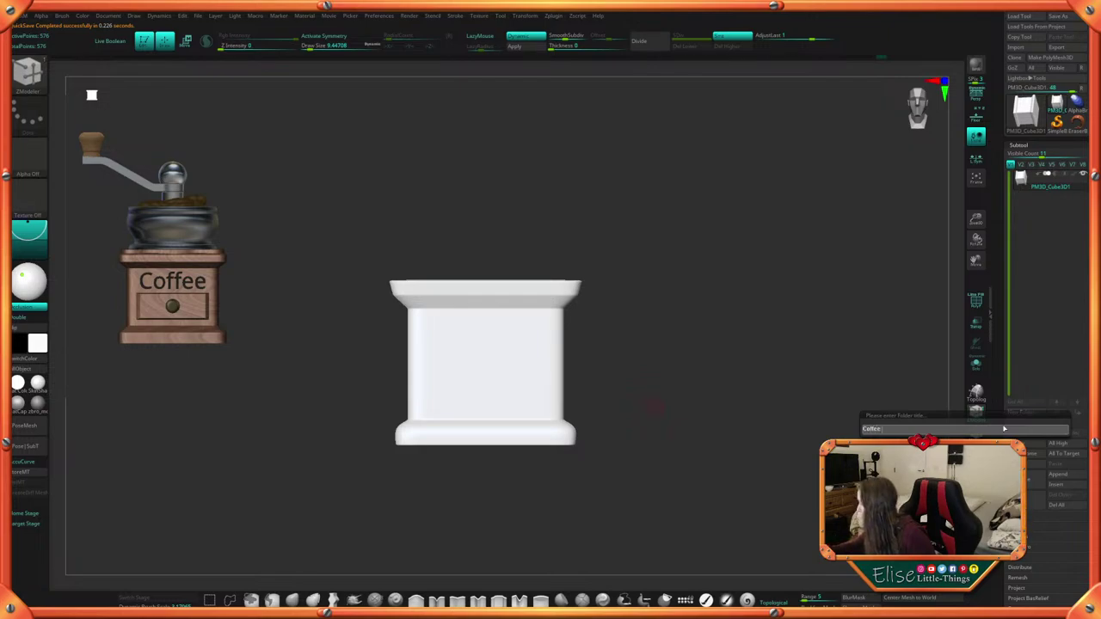
{"action": "key", "text": "shift"}
{"action": "type", "text": "offee G"}
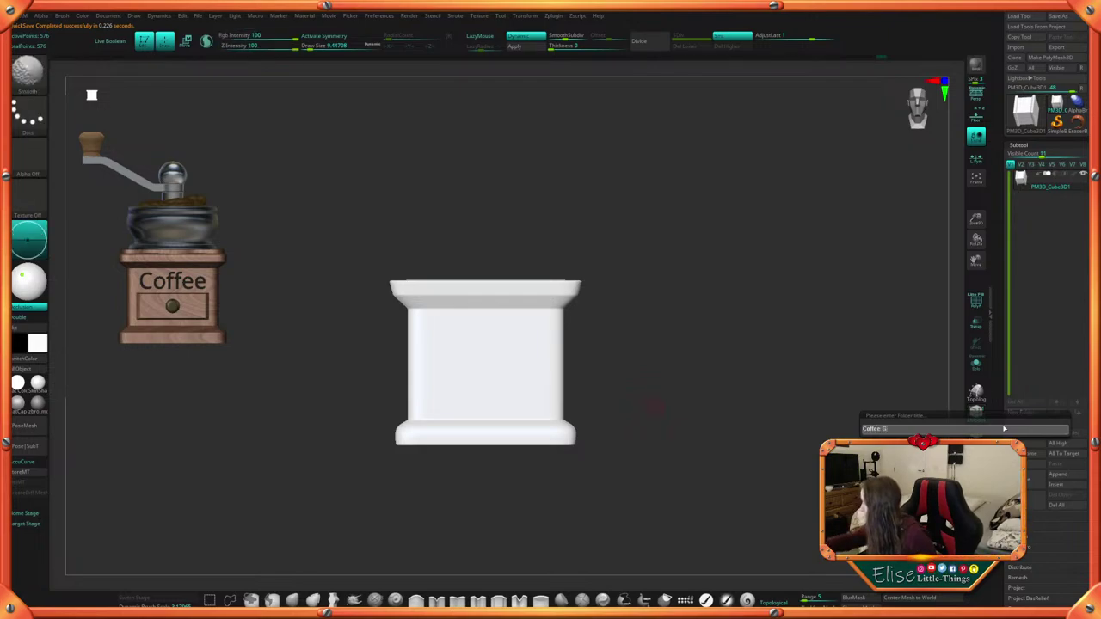
{"action": "type", "text": "rinder"}
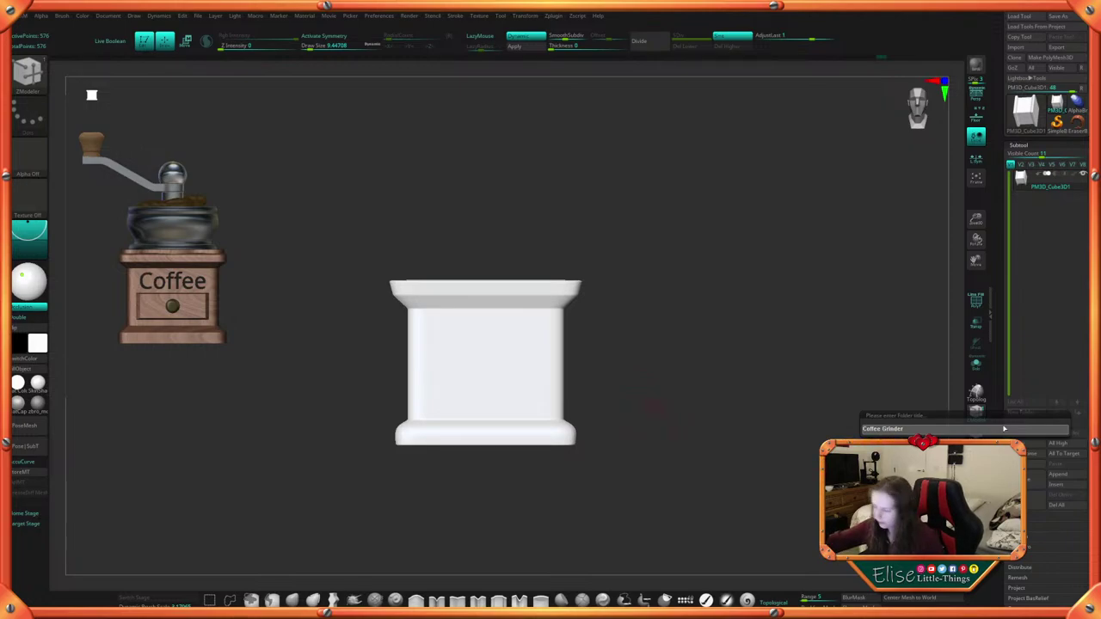
{"action": "key", "text": "Return"}
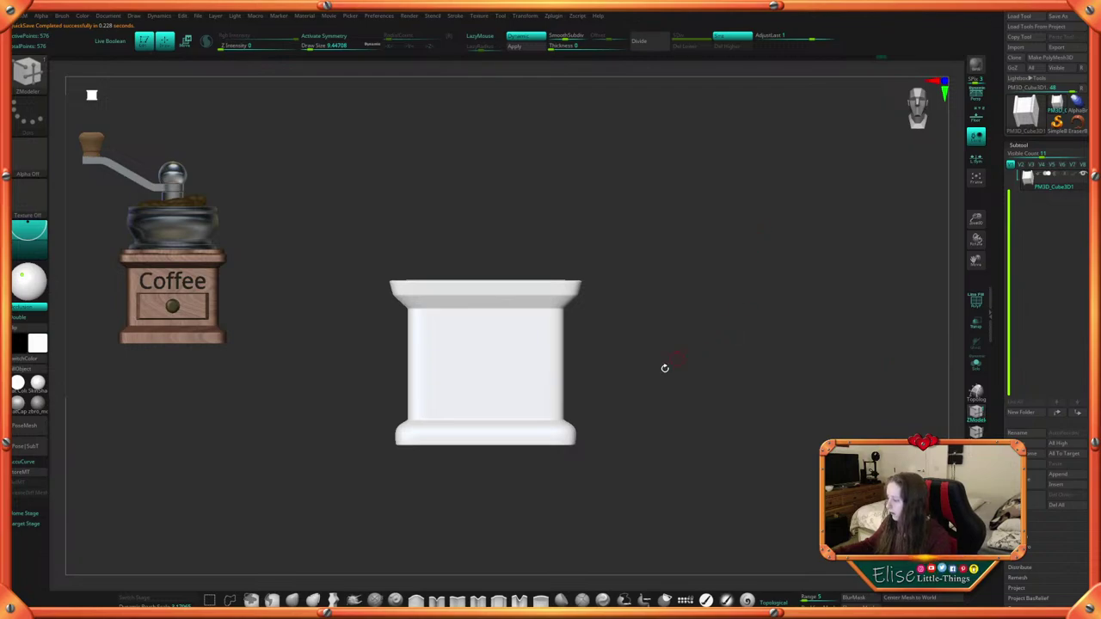
Append a Cube3D as a new subtool alongside the box for the drawer front
{"action": "left_click_drag", "start_coordinate": [658, 401], "coordinate": [676, 442]}
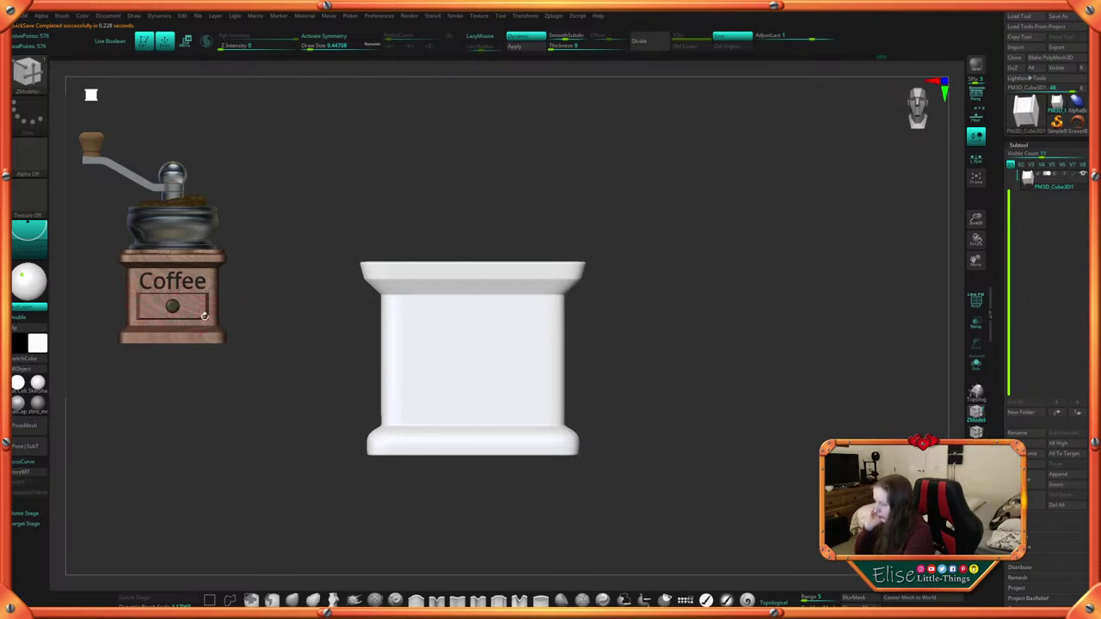
{"action": "left_click_drag", "start_coordinate": [676, 432], "coordinate": [700, 519], "text": "alt"}
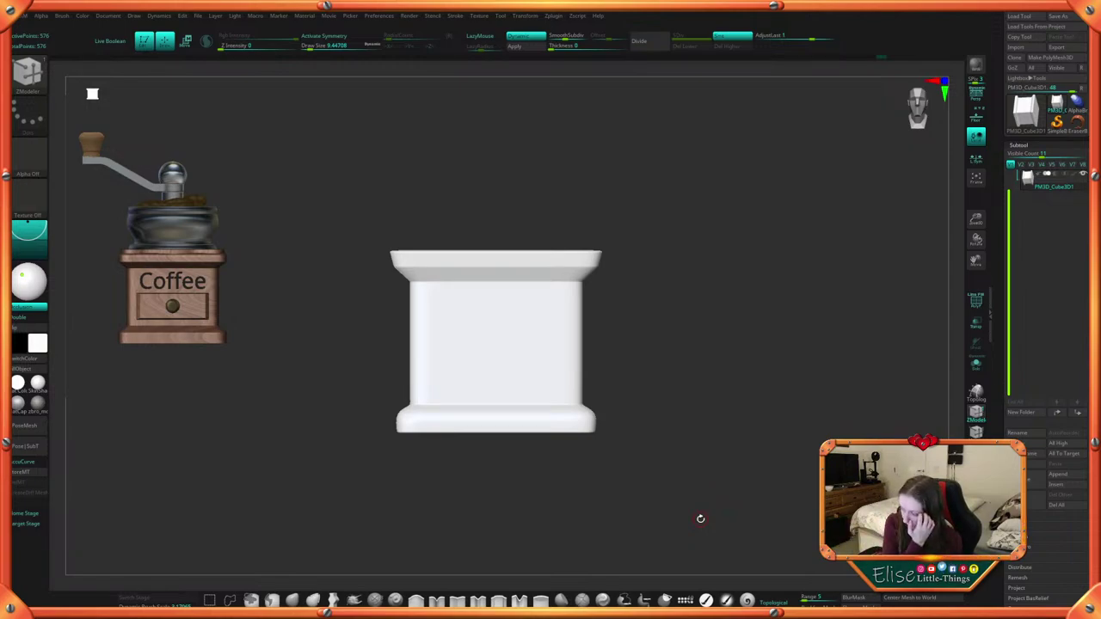
{"action": "left_click_drag", "start_coordinate": [766, 471], "coordinate": [633, 411]}
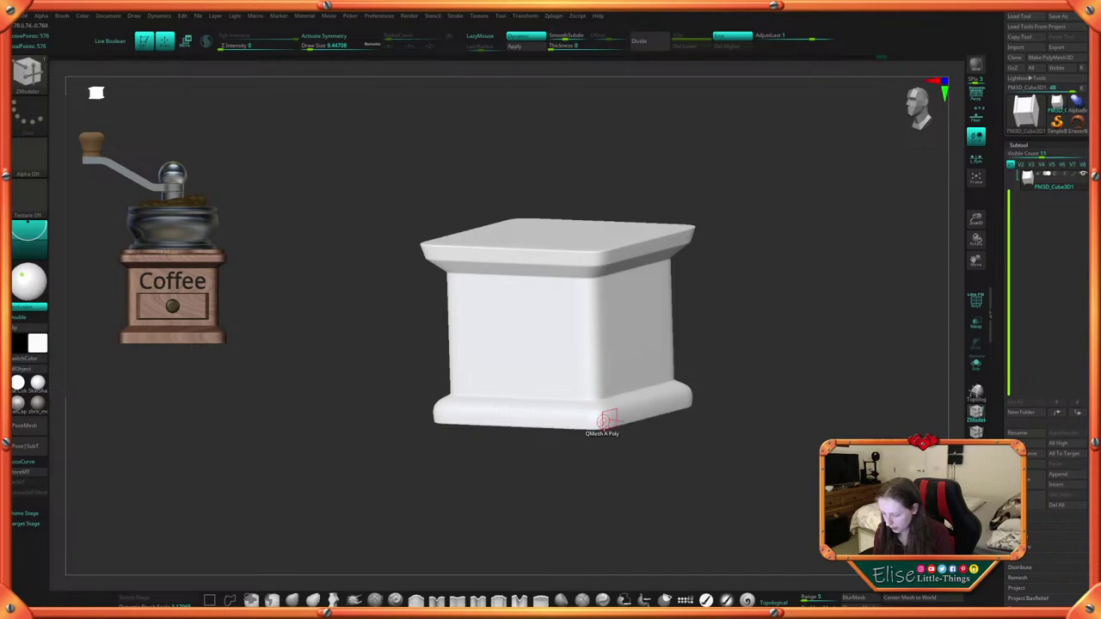
{"action": "left_click_drag", "start_coordinate": [744, 359], "coordinate": [762, 356], "text": "shift"}
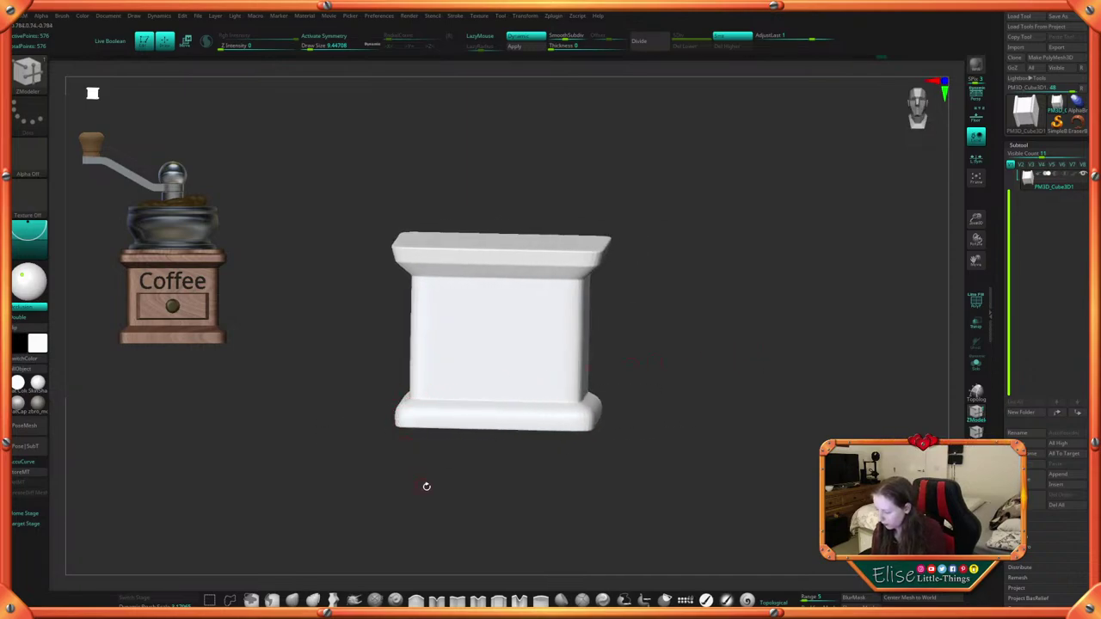
{"action": "left_click_drag", "start_coordinate": [426, 486], "coordinate": [661, 322]}
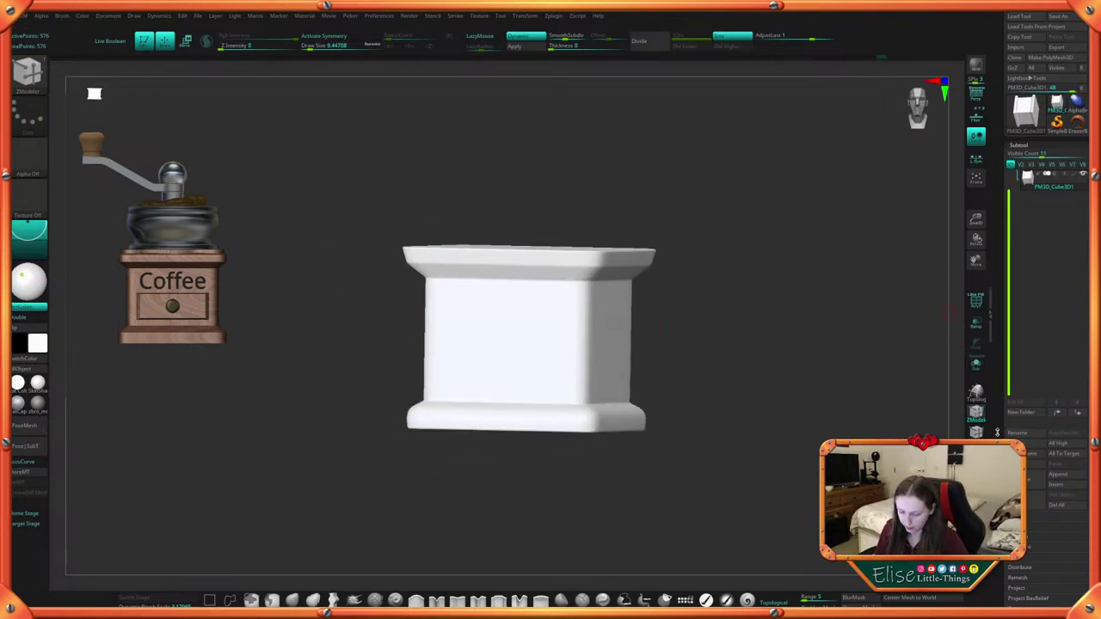
{"action": "scroll", "coordinate": [1001, 434], "scroll_direction": "down", "scroll_amount": 2}
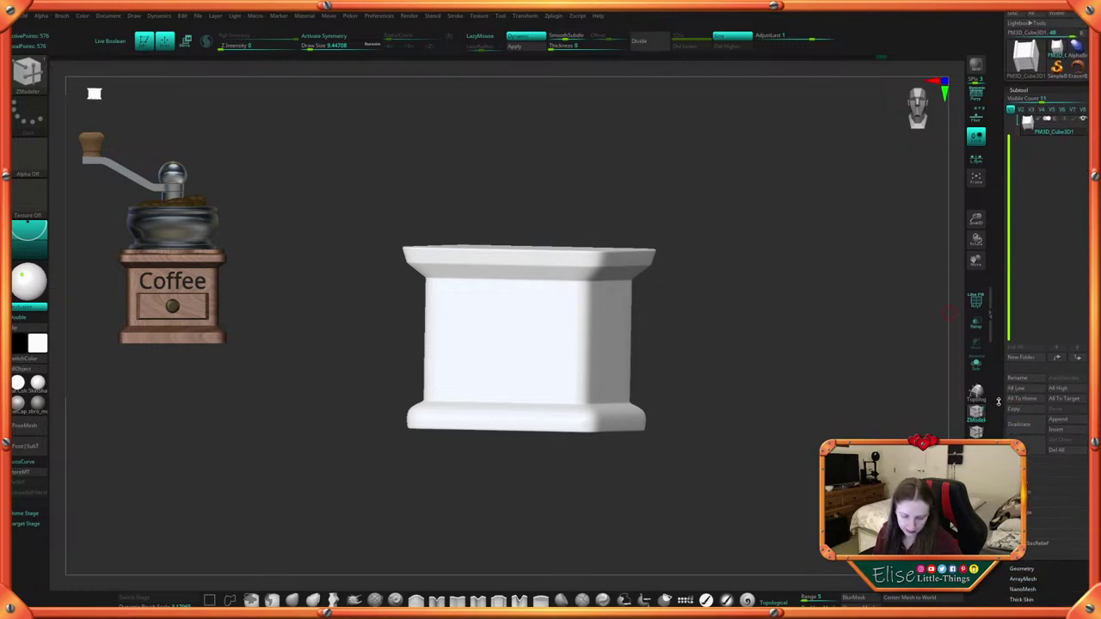
{"action": "left_click", "coordinate": [1058, 422]}
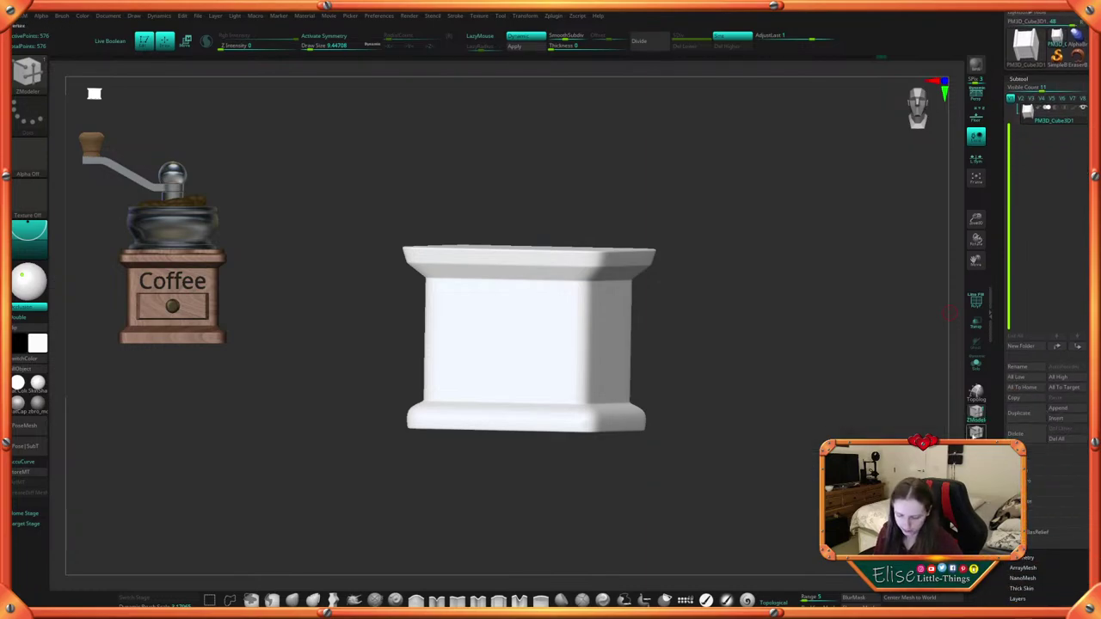
{"action": "left_click", "coordinate": [1066, 421]}
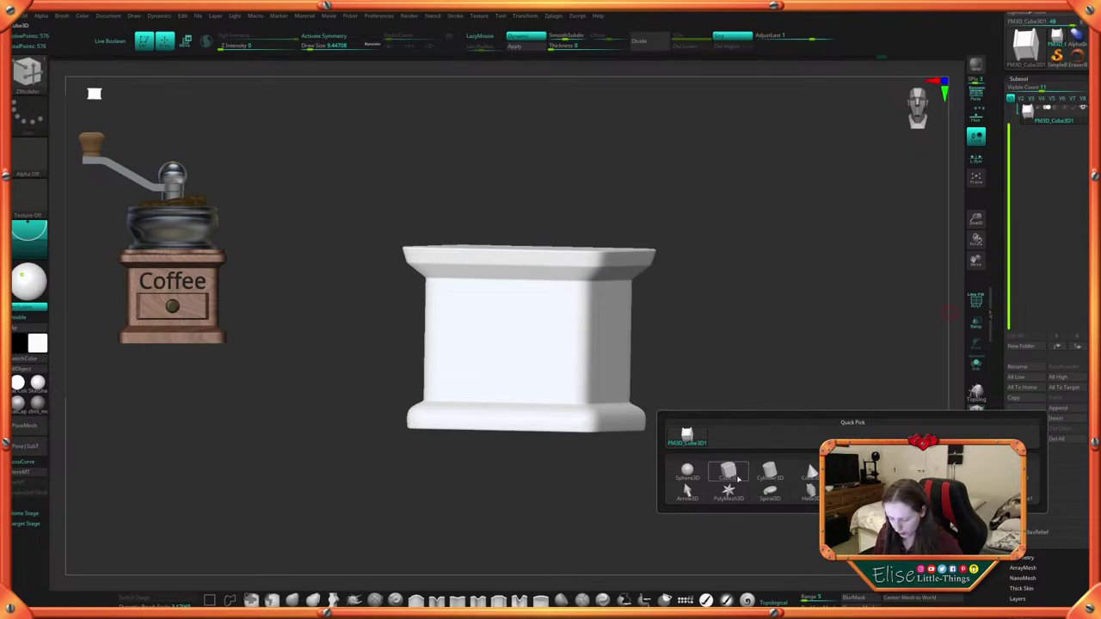
{"action": "left_click", "coordinate": [736, 478]}
Show the polyframe and convert the appended cube into a PolyCube with a single polygon per side
{"action": "key", "text": "space"}
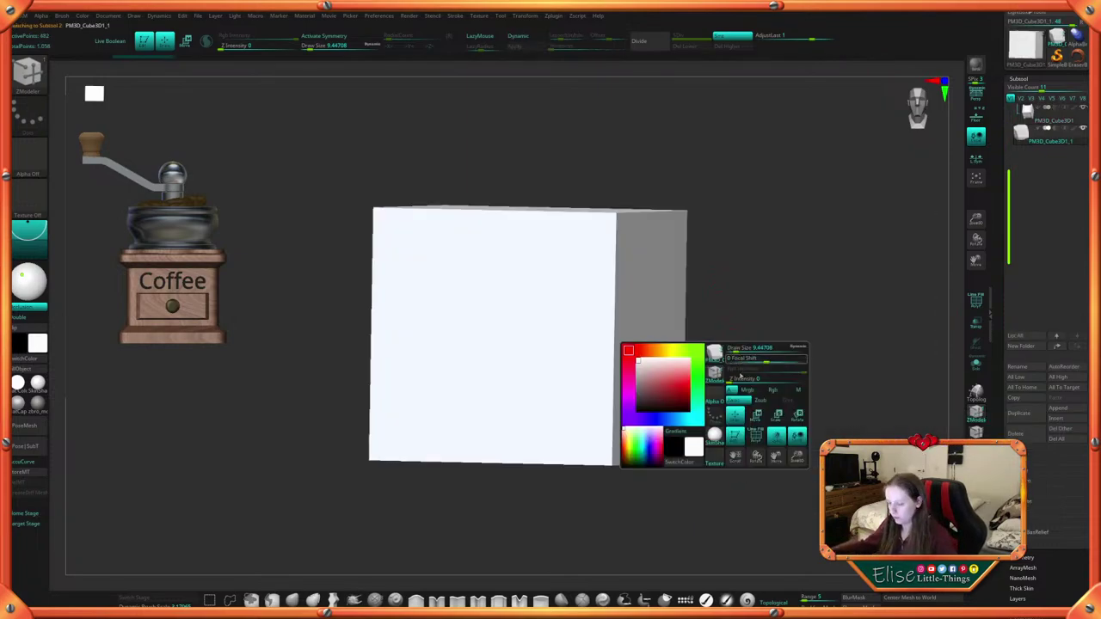
{"action": "left_click", "coordinate": [756, 439]}
{"action": "left_click_drag", "start_coordinate": [764, 388], "coordinate": [747, 373], "text": "alt"}
{"action": "key", "text": "w"}
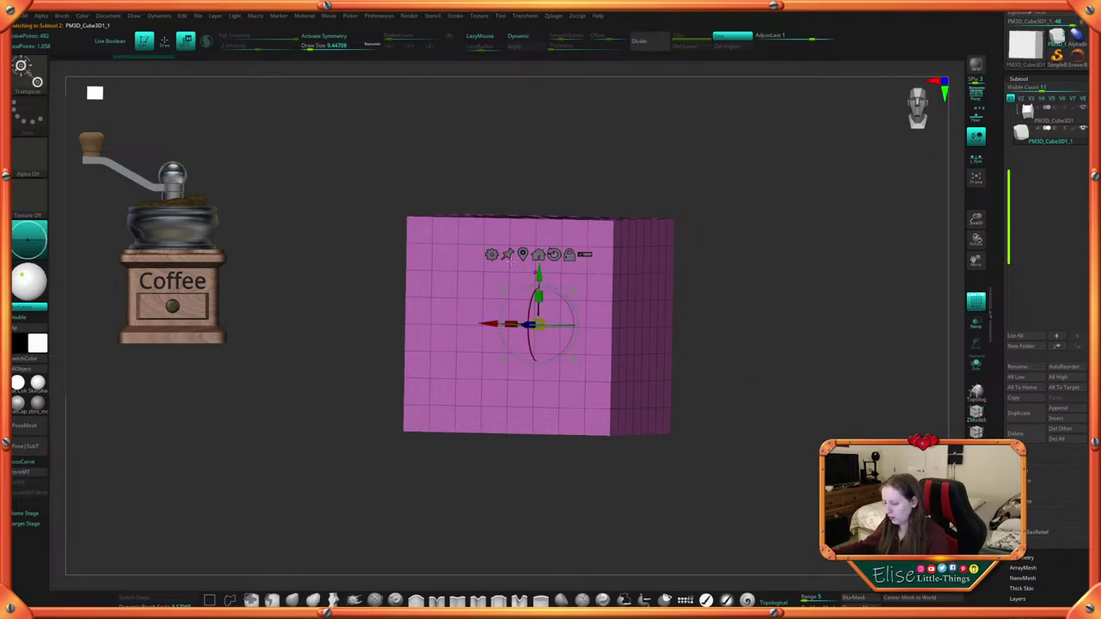
{"action": "left_click", "coordinate": [494, 256]}
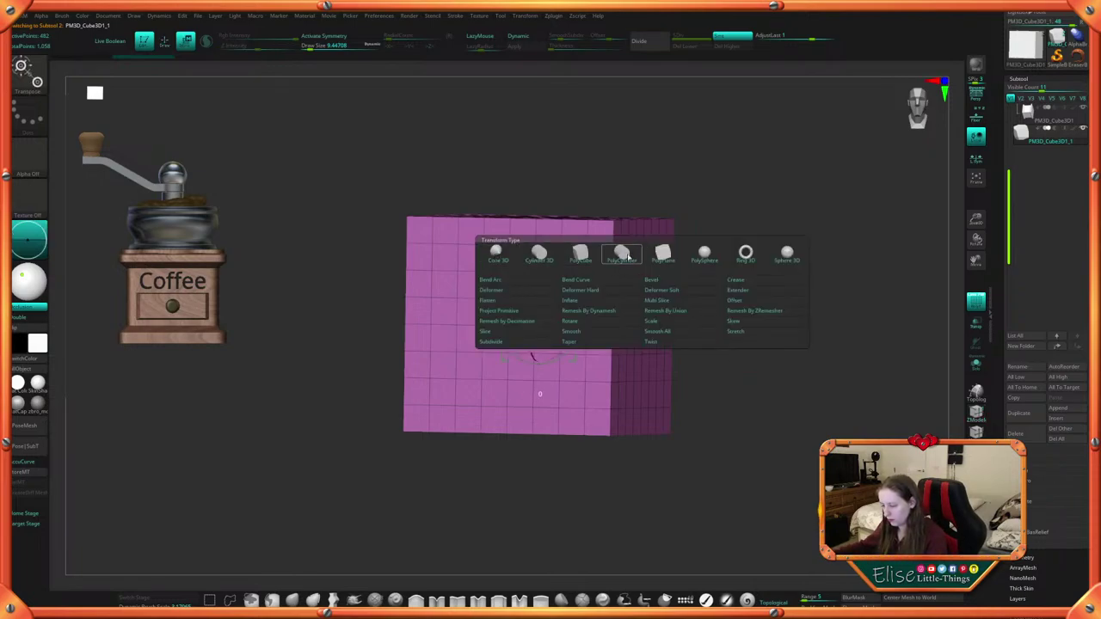
{"action": "left_click", "coordinate": [593, 256]}
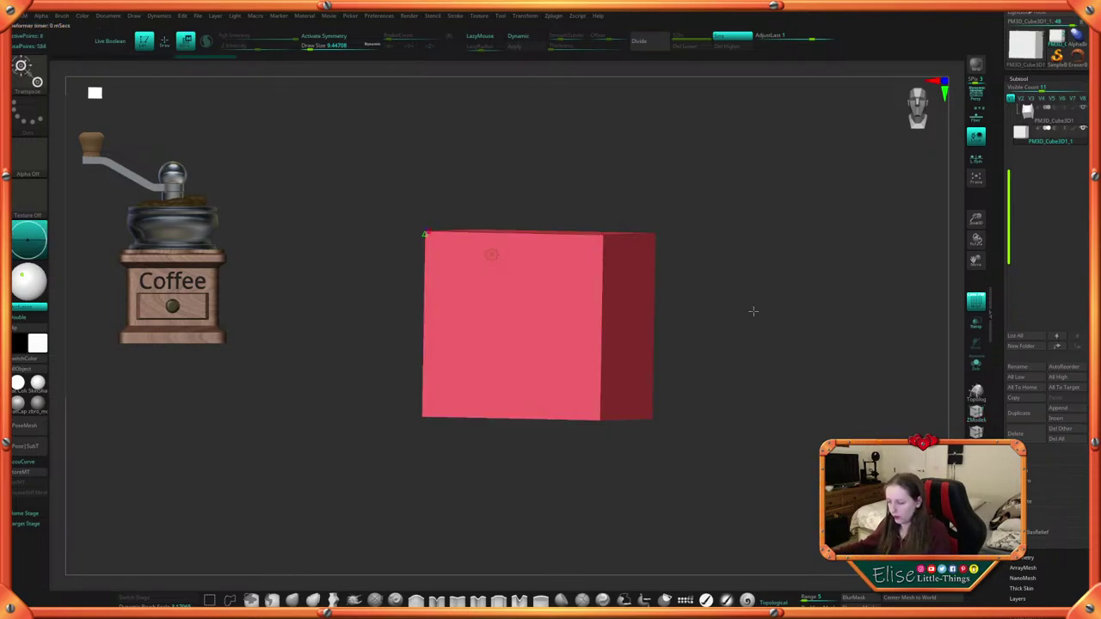
{"action": "left_click_drag", "start_coordinate": [752, 311], "coordinate": [720, 362], "text": "alt"}
{"action": "left_click_drag", "start_coordinate": [787, 366], "coordinate": [698, 422]}
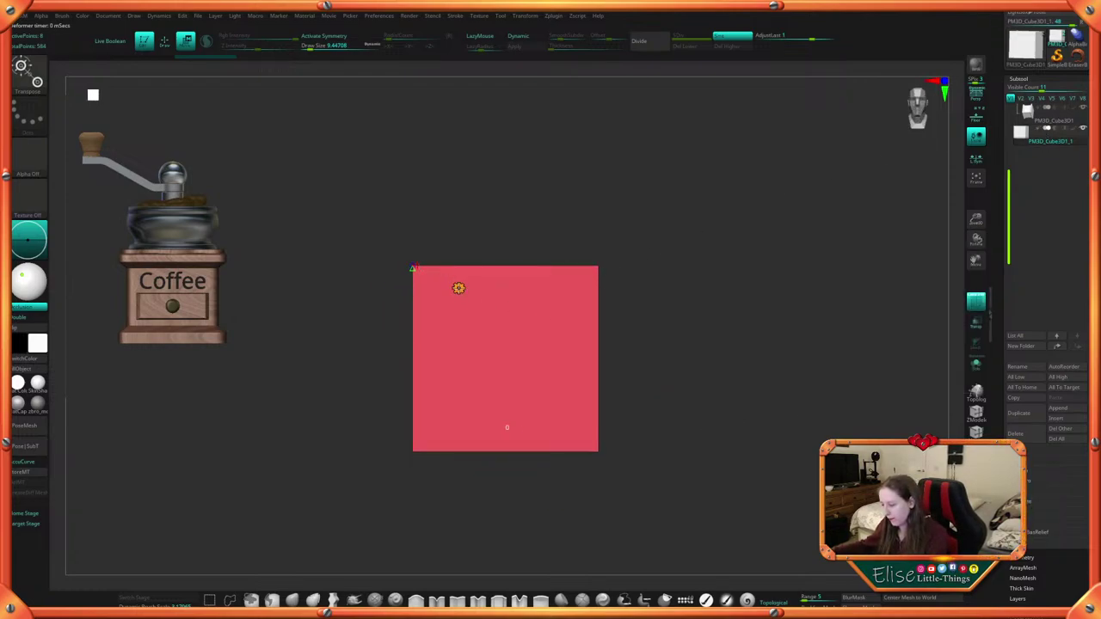
{"action": "left_click", "coordinate": [459, 290]}
{"action": "left_click", "coordinate": [459, 292]}
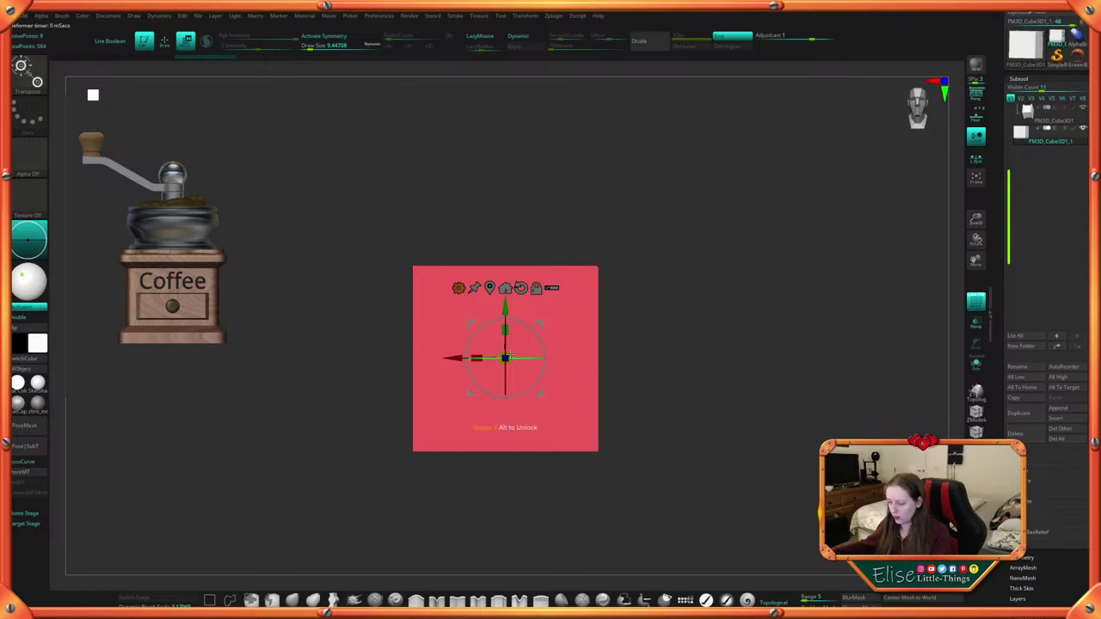
Scale the cube down uniformly and move it forward so it protrudes from the front of the box
{"action": "left_click_drag", "start_coordinate": [695, 262], "coordinate": [664, 288]}
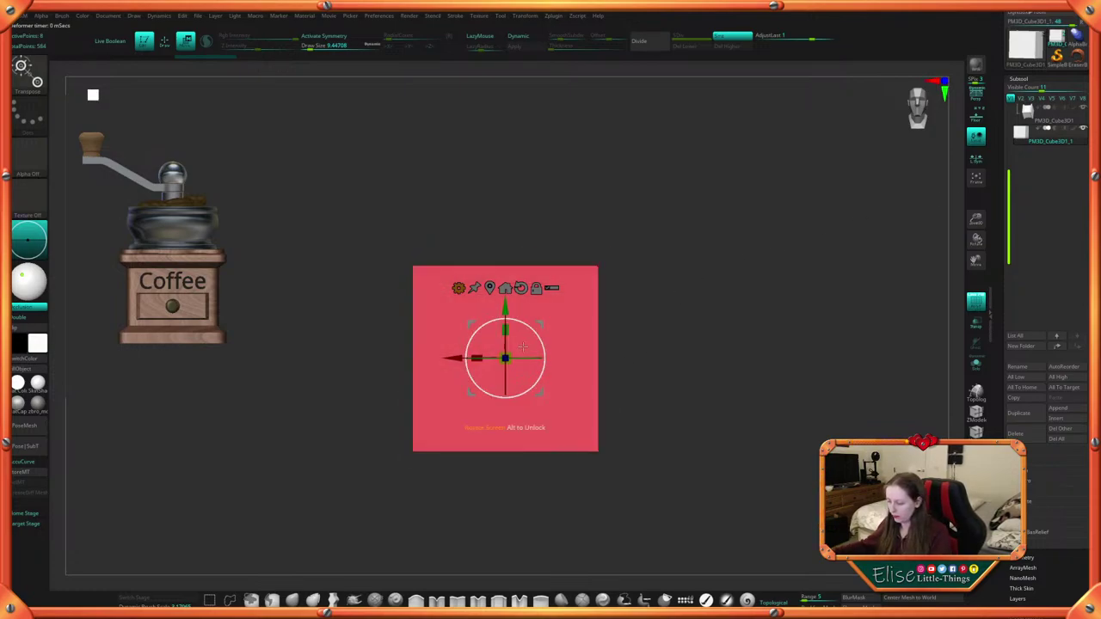
{"action": "left_click_drag", "start_coordinate": [505, 358], "coordinate": [508, 413]}
{"action": "left_click_drag", "start_coordinate": [648, 346], "coordinate": [688, 349]}
{"action": "left_click_drag", "start_coordinate": [519, 398], "coordinate": [635, 412]}
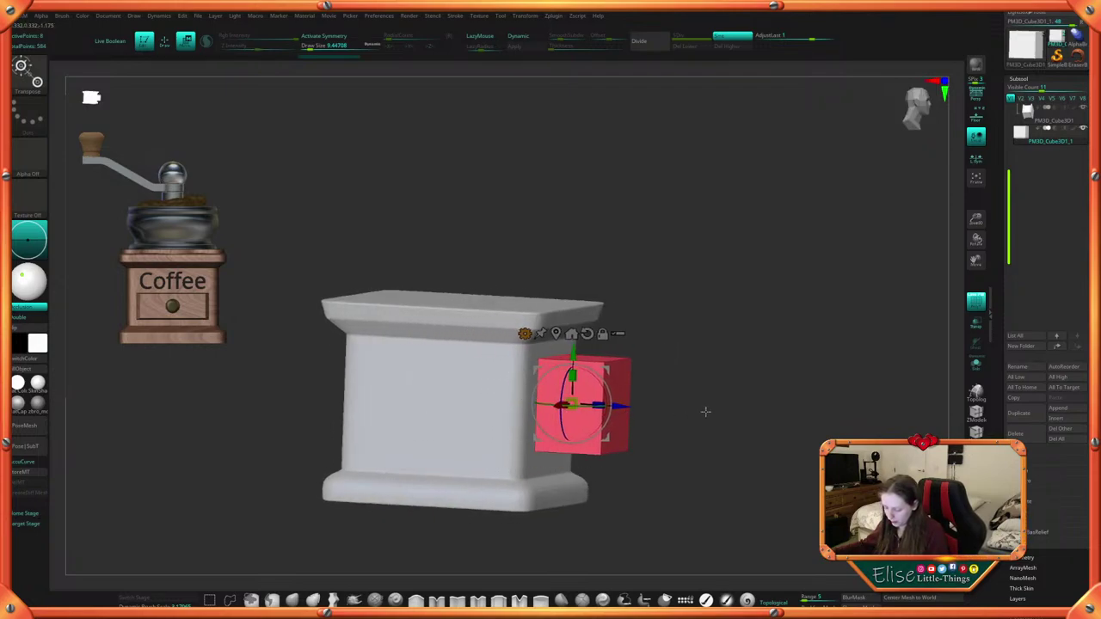
Stretch the cube into a wide, low rectangle and place it on the lower half of the box's front
{"action": "left_click_drag", "start_coordinate": [745, 426], "coordinate": [662, 388], "text": "alt"}
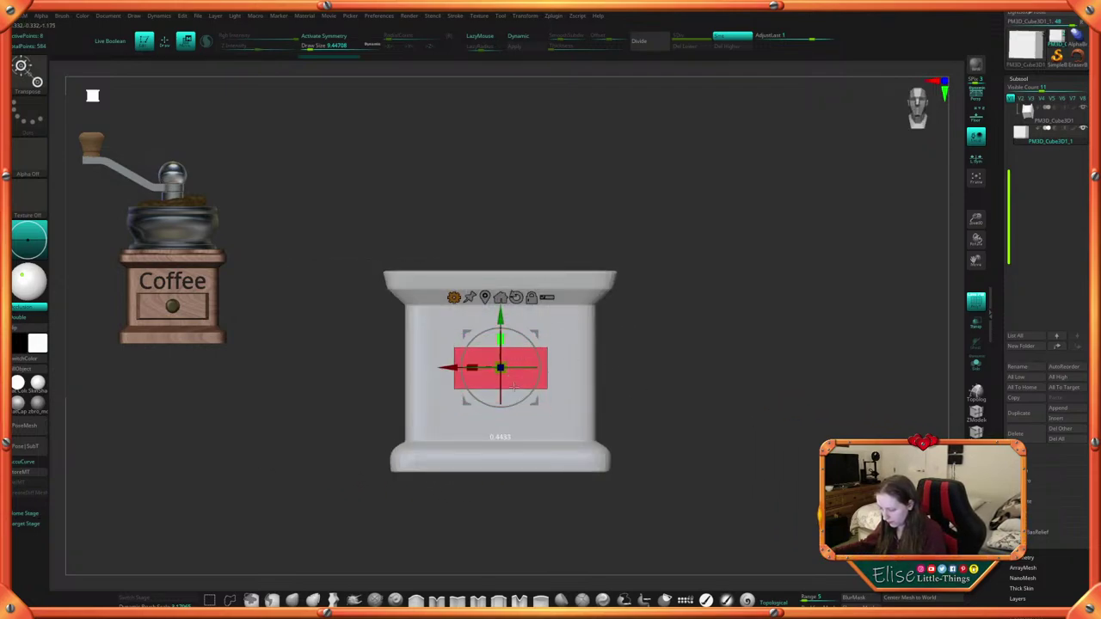
{"action": "left_click_drag", "start_coordinate": [515, 381], "coordinate": [511, 362]}
{"action": "left_click_drag", "start_coordinate": [502, 310], "coordinate": [503, 337]}
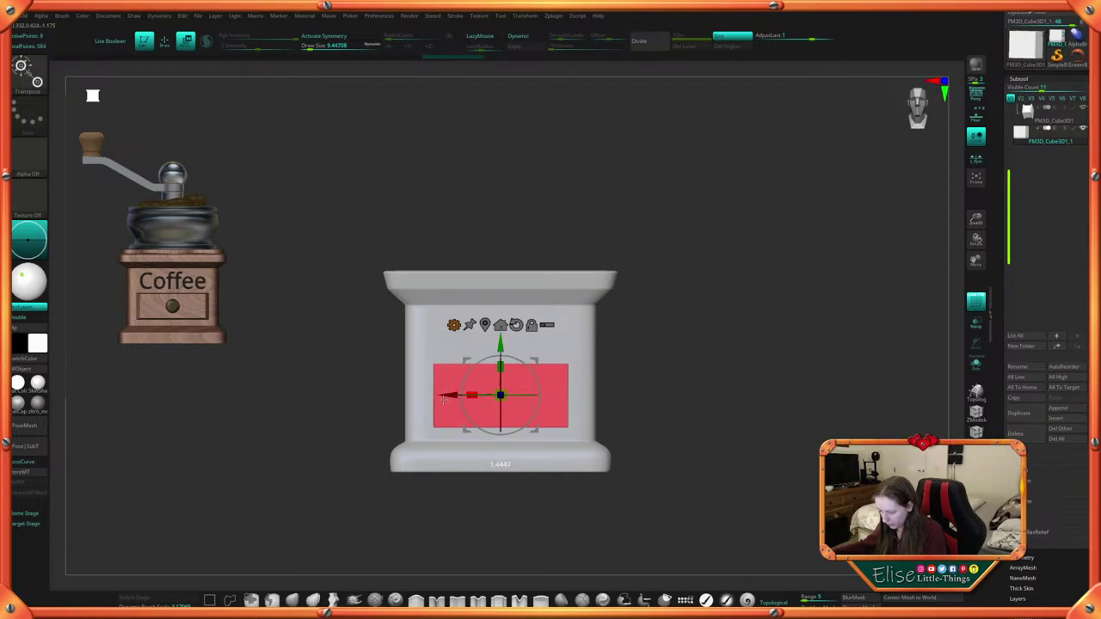
Flatten the drawer block's depth, seat it partly in the box's front face, and return to draw mode
{"action": "left_click_drag", "start_coordinate": [646, 366], "coordinate": [716, 379], "text": "alt"}
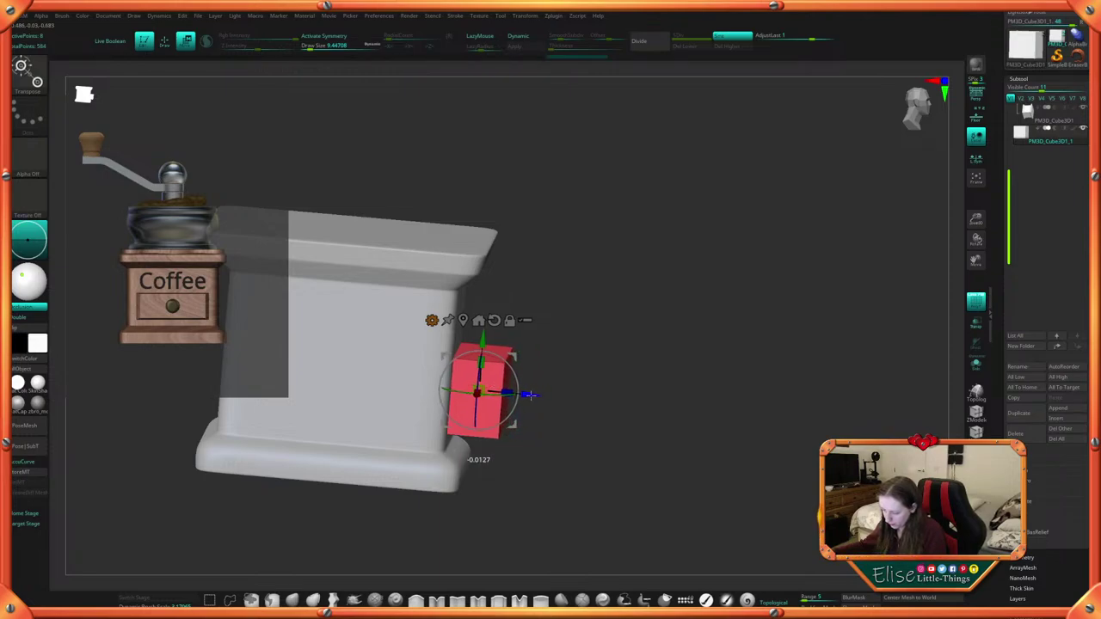
{"action": "left_click_drag", "start_coordinate": [535, 384], "coordinate": [651, 400]}
{"action": "mouse_move", "coordinate": [523, 393]}
{"action": "left_mouse_down"}
{"action": "mouse_move", "coordinate": [593, 454]}
{"action": "mouse_move", "coordinate": [516, 387]}
{"action": "mouse_move", "coordinate": [559, 422]}
{"action": "mouse_move", "coordinate": [508, 394]}
{"action": "left_mouse_up"}
{"action": "left_click_drag", "start_coordinate": [684, 368], "coordinate": [530, 393]}
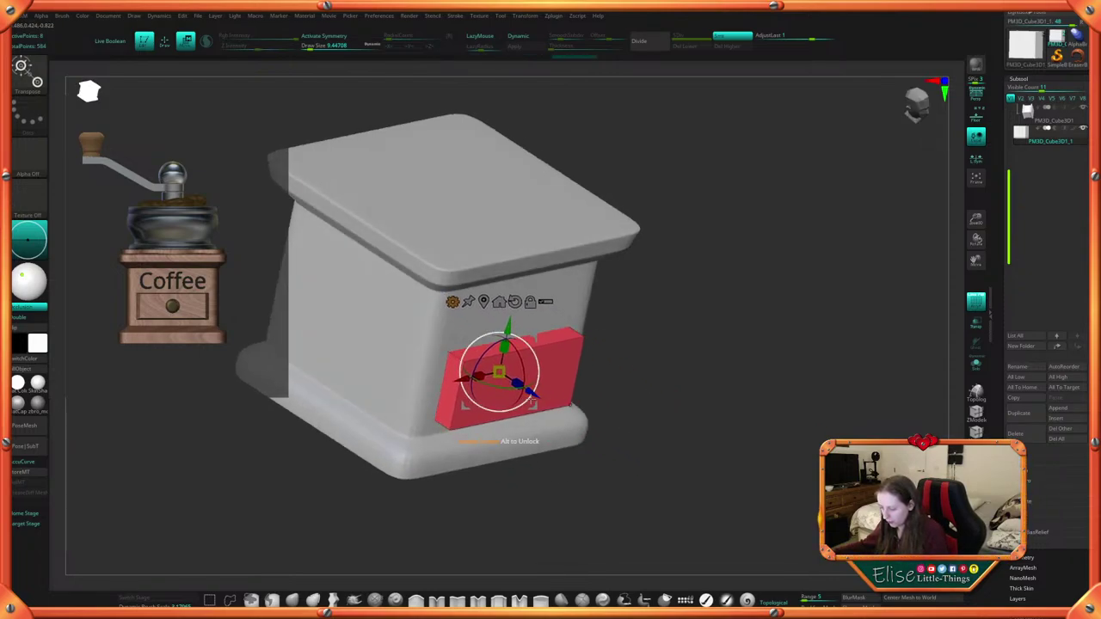
{"action": "left_click_drag", "start_coordinate": [688, 385], "coordinate": [675, 376], "text": "shift"}
{"action": "left_click_drag", "start_coordinate": [676, 377], "coordinate": [728, 407]}
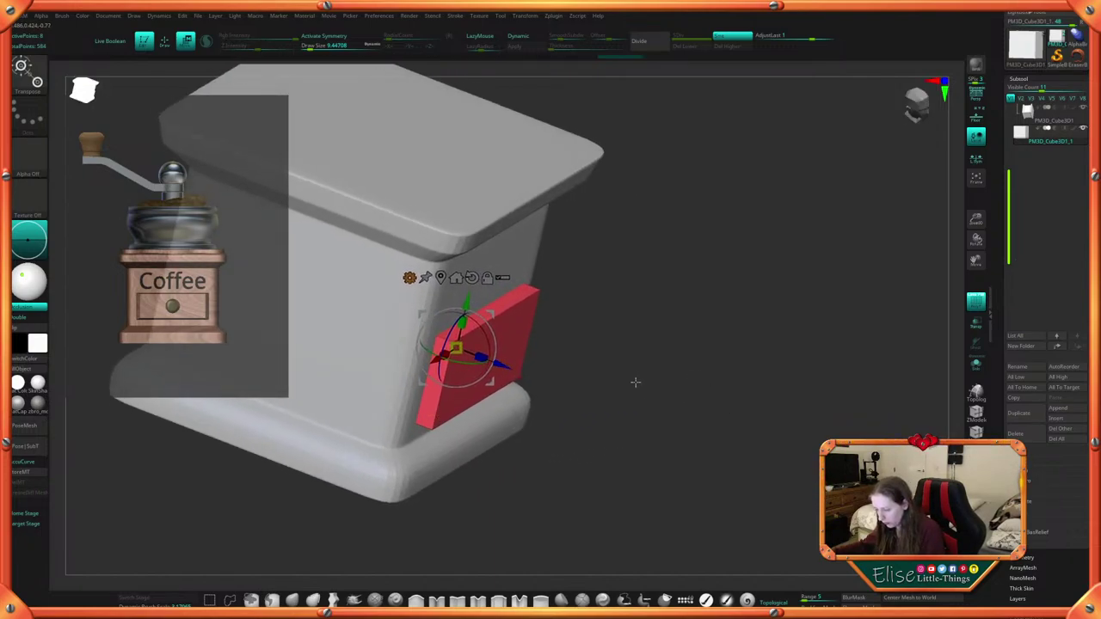
{"action": "left_click_drag", "start_coordinate": [634, 381], "coordinate": [672, 412]}
{"action": "key", "text": "q"}
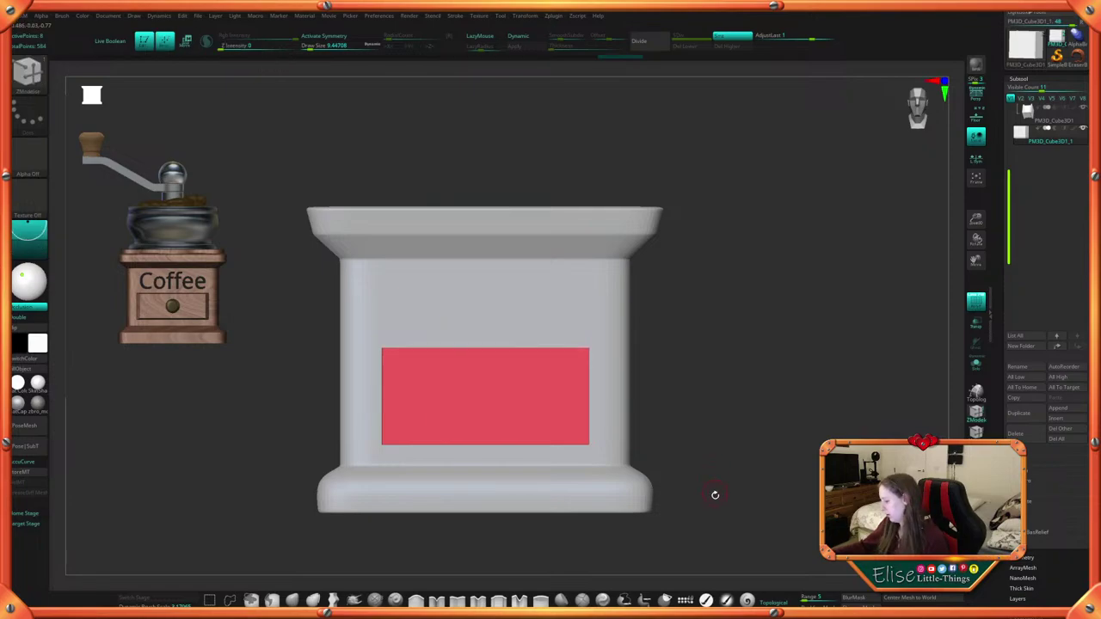
Set the edge action to Insert with Multiple EdgeLoops and add six evenly spaced vertical loops across the drawer block
{"action": "mouse_move", "coordinate": [715, 493]}
{"action": "left_mouse_down"}
{"action": "mouse_move", "coordinate": [711, 455]}
{"action": "mouse_move", "coordinate": [739, 455]}
{"action": "mouse_move", "coordinate": [712, 426]}
{"action": "left_mouse_up"}
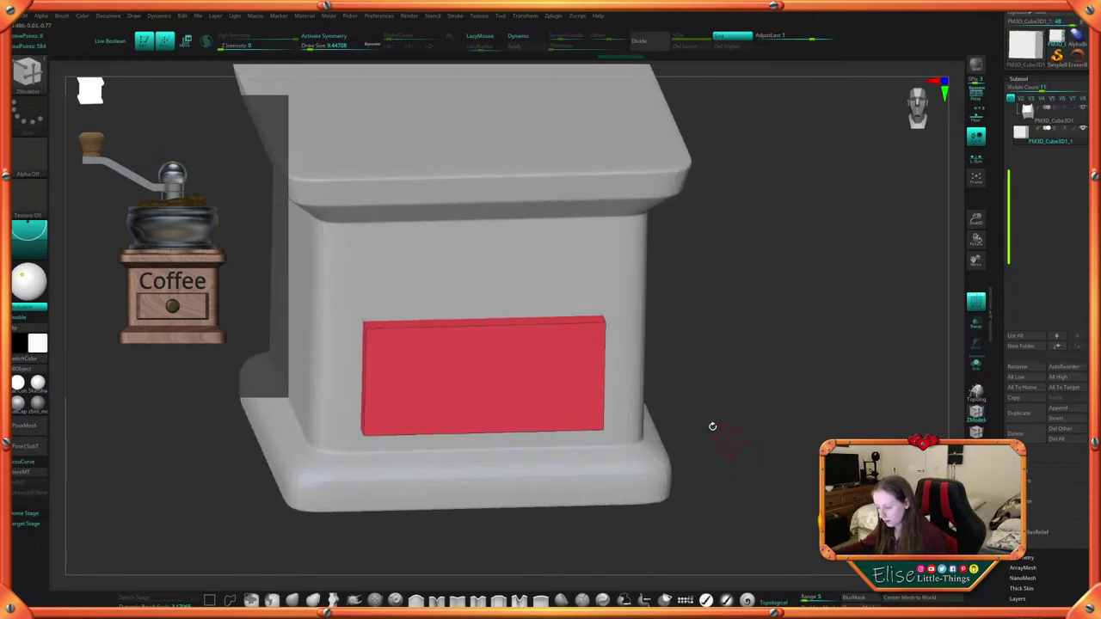
{"action": "key", "text": "space"}
{"action": "left_click", "coordinate": [493, 345]}
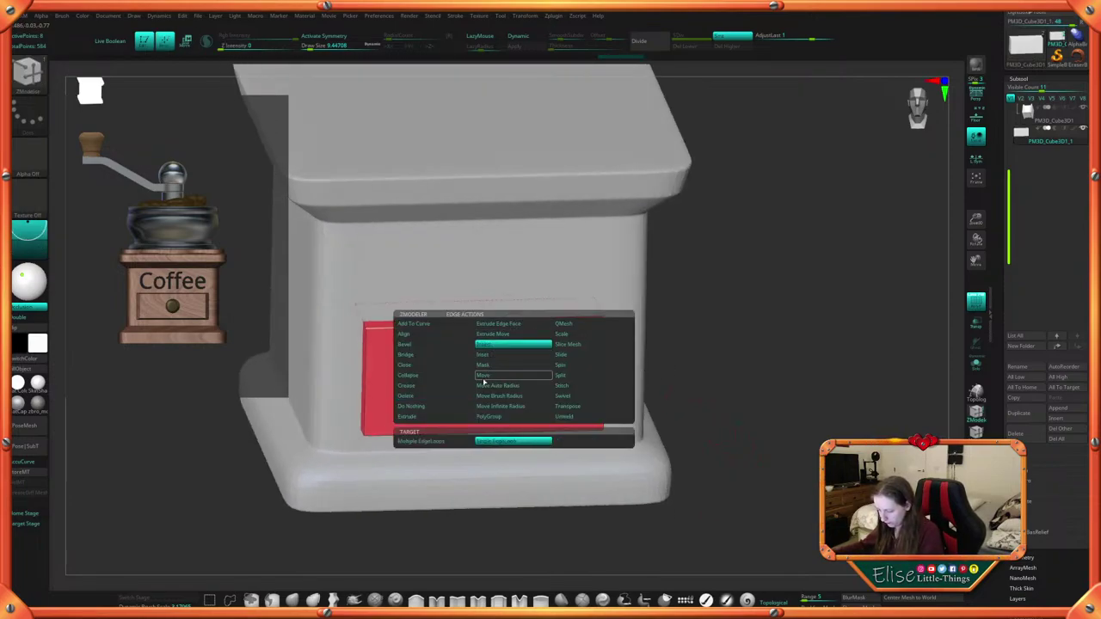
{"action": "left_click", "coordinate": [463, 443]}
{"action": "left_click_drag", "start_coordinate": [504, 326], "coordinate": [536, 300]}
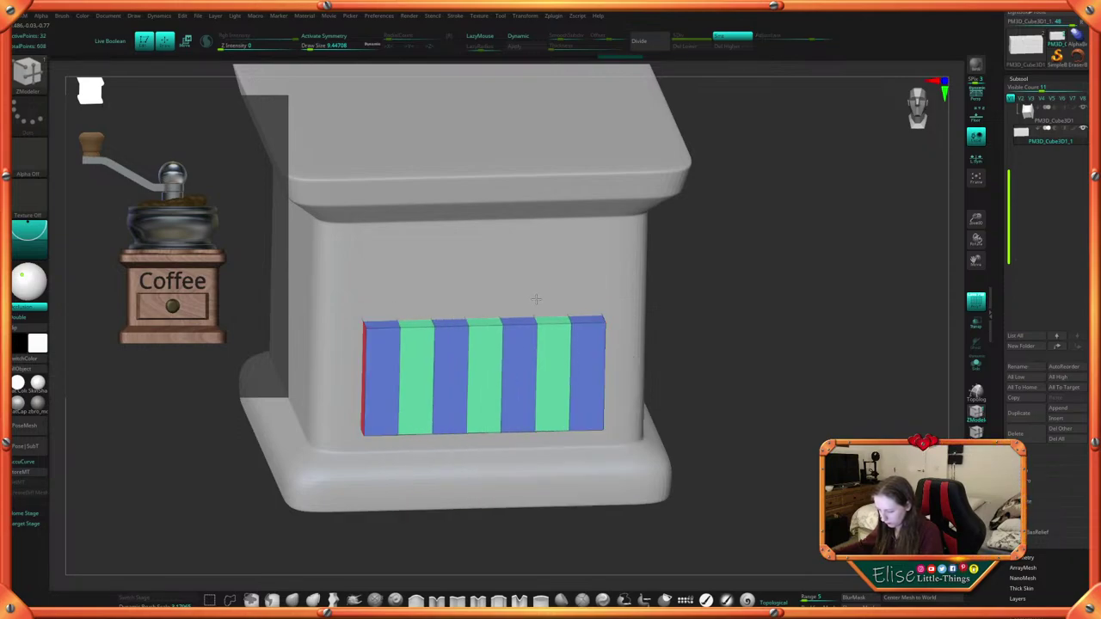
Isolate the drawer block and insert four evenly spaced edge loops along its height and three along its depth
{"action": "left_click_drag", "start_coordinate": [720, 318], "coordinate": [722, 289], "text": "shift"}
{"action": "left_click", "coordinate": [976, 365]}
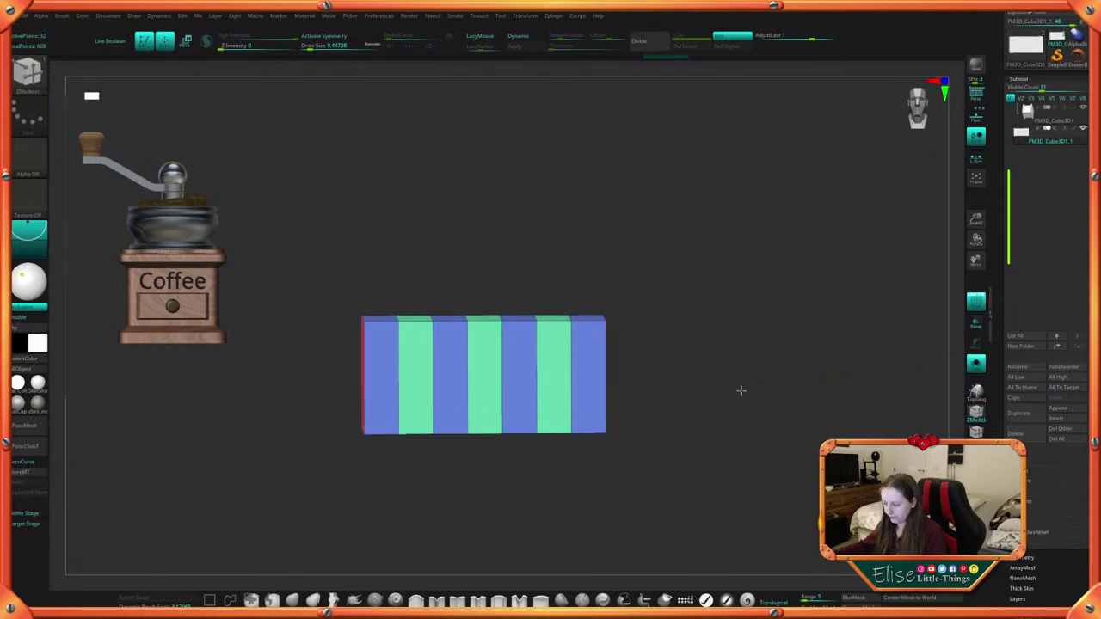
{"action": "mouse_move", "coordinate": [740, 388]}
{"action": "left_mouse_down"}
{"action": "mouse_move", "coordinate": [750, 393]}
{"action": "mouse_move", "coordinate": [752, 356]}
{"action": "mouse_move", "coordinate": [746, 383]}
{"action": "left_mouse_up"}
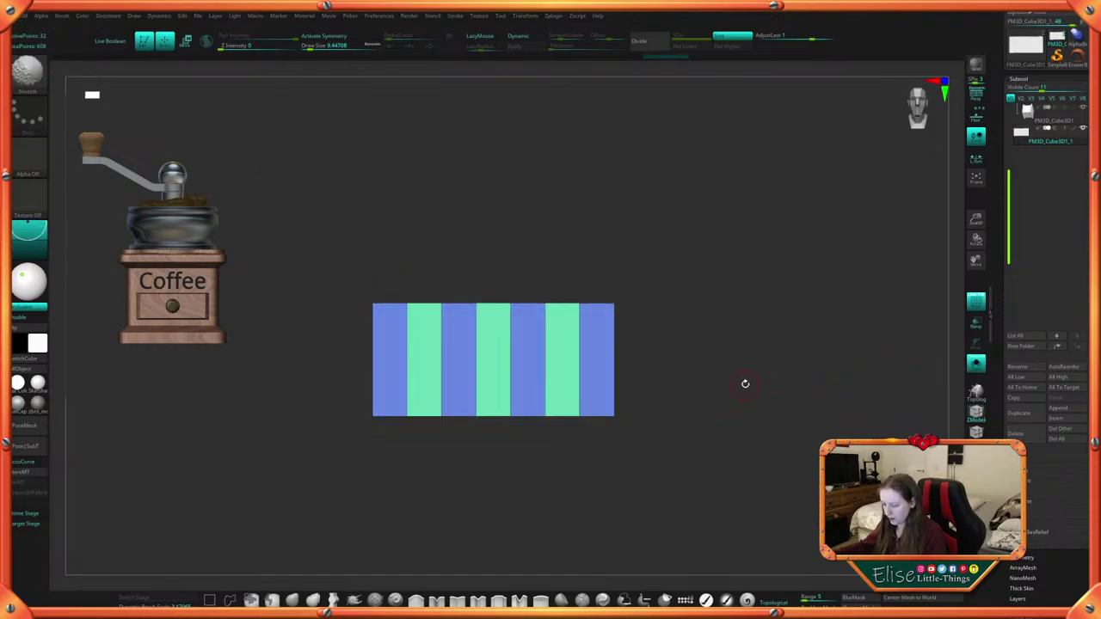
{"action": "left_click_drag", "start_coordinate": [614, 342], "coordinate": [693, 426]}
{"action": "left_click_drag", "start_coordinate": [580, 271], "coordinate": [577, 250]}
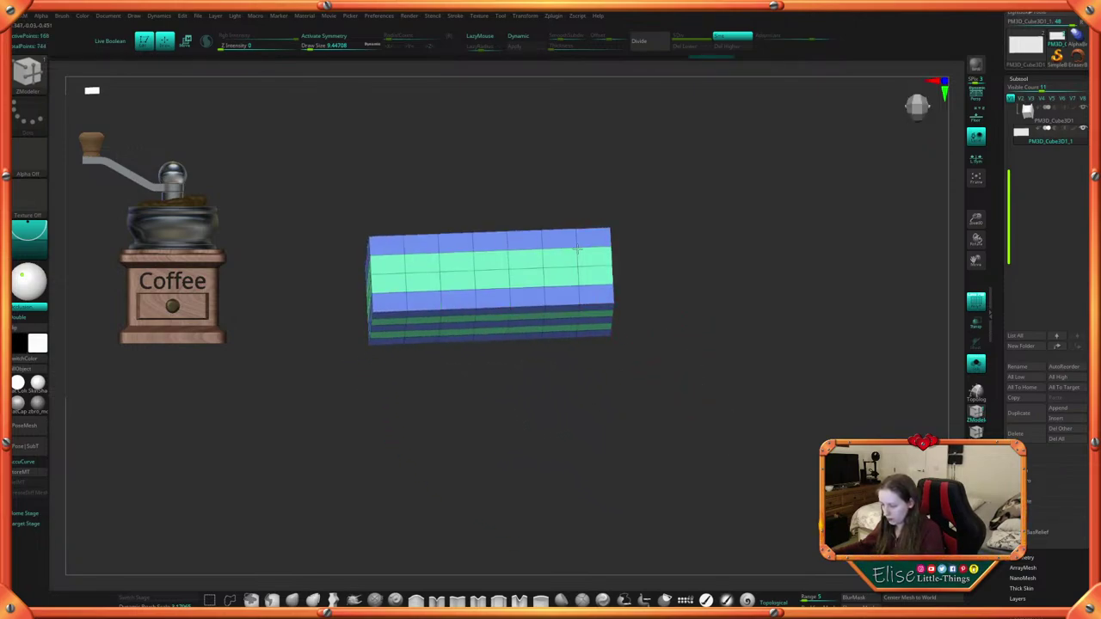
Crease the sharp edges of the isolated drawer block
{"action": "left_click_drag", "start_coordinate": [656, 249], "coordinate": [697, 295]}
{"action": "left_click", "coordinate": [525, 37]}
{"action": "left_click", "coordinate": [526, 37]}
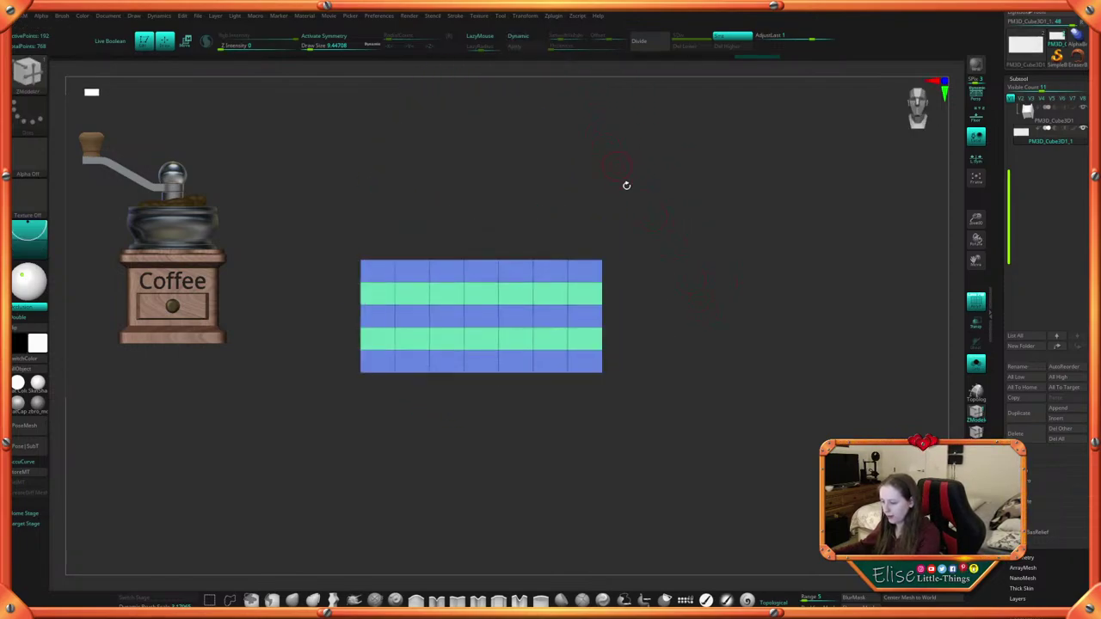
{"action": "left_click_drag", "start_coordinate": [626, 185], "coordinate": [593, 280], "text": "alt"}
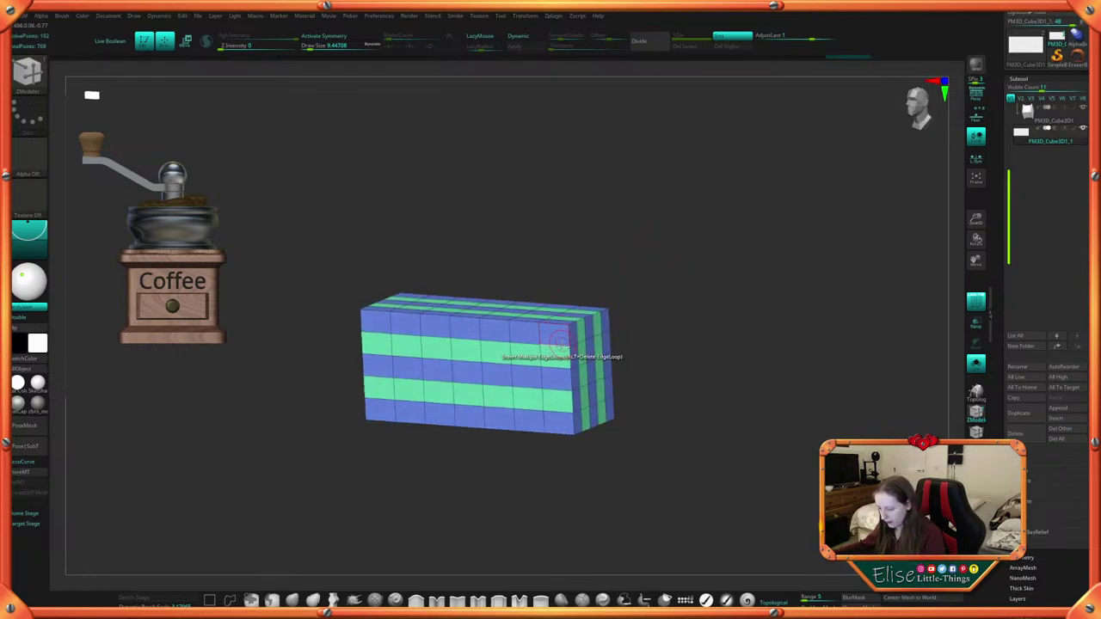
{"action": "left_click_drag", "start_coordinate": [711, 268], "coordinate": [715, 305], "text": "shift"}
{"action": "right_click", "coordinate": [712, 307]}
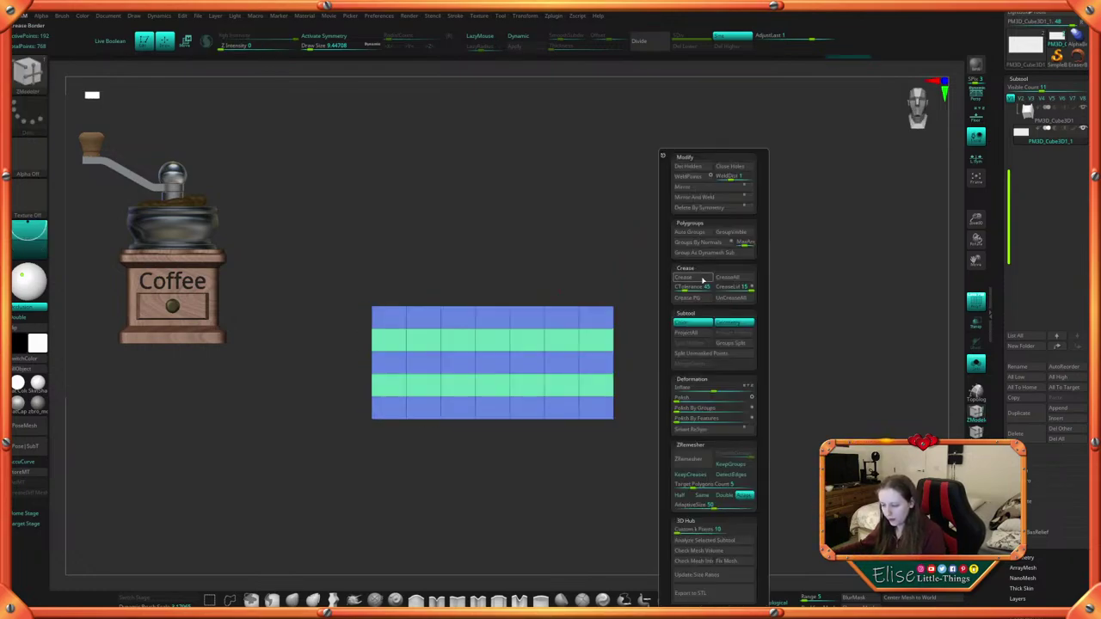
{"action": "left_click", "coordinate": [701, 281]}
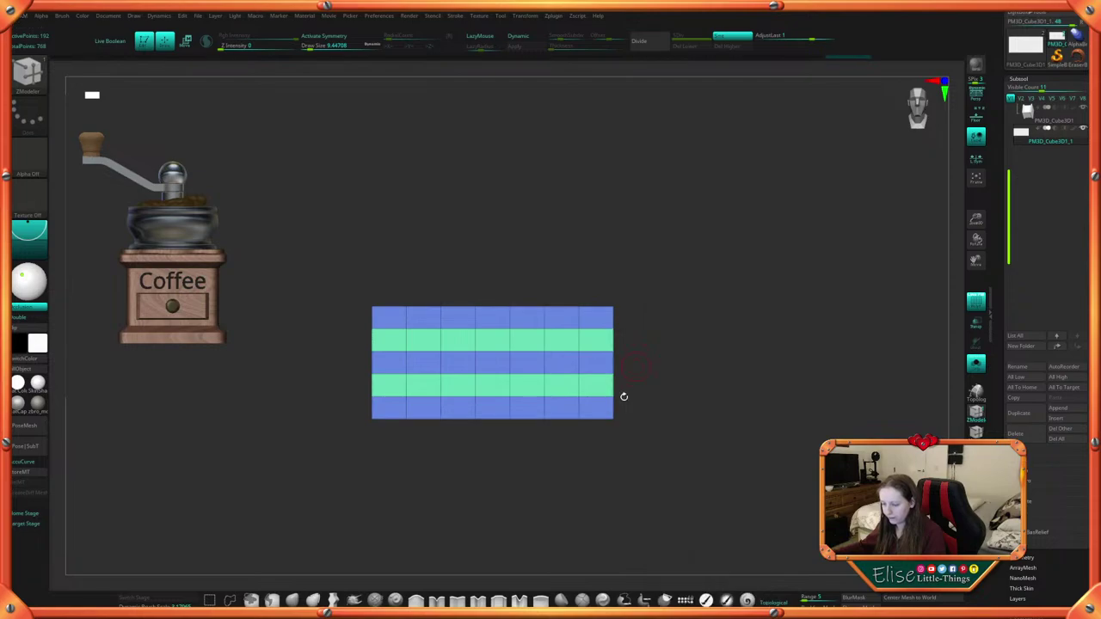
{"action": "mouse_move", "coordinate": [676, 421]}
{"action": "left_mouse_down"}
{"action": "mouse_move", "coordinate": [676, 489]}
{"action": "mouse_move", "coordinate": [669, 424]}
{"action": "left_mouse_up"}
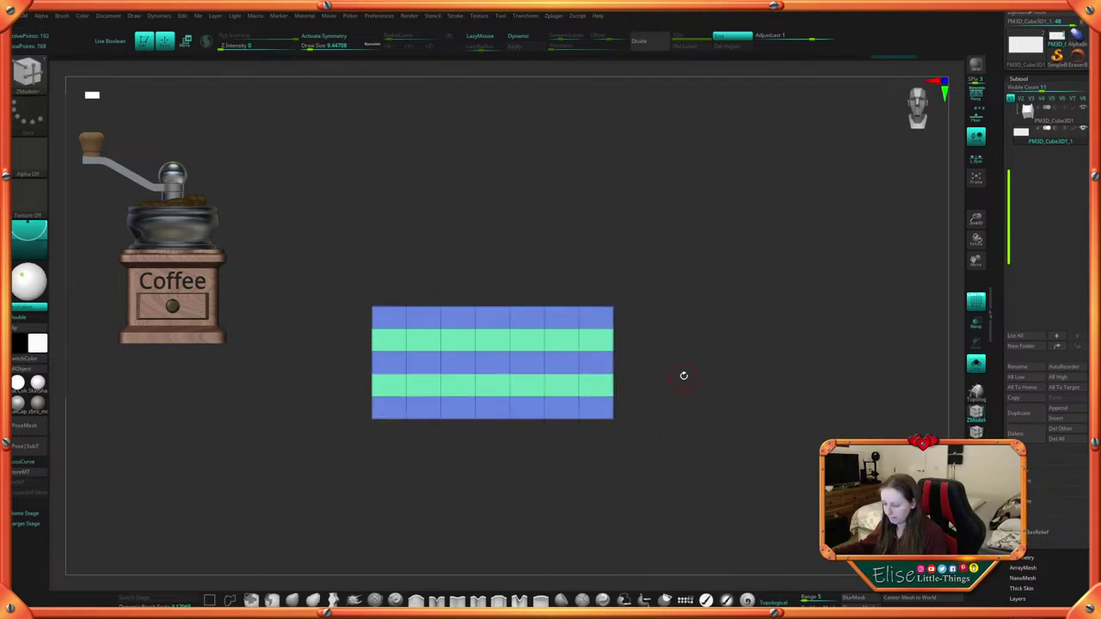
Merge the drawer block's striped polygroups into a single group and turn off the polyframe display
{"action": "key", "text": "shift+f"}
{"action": "key", "text": "space"}
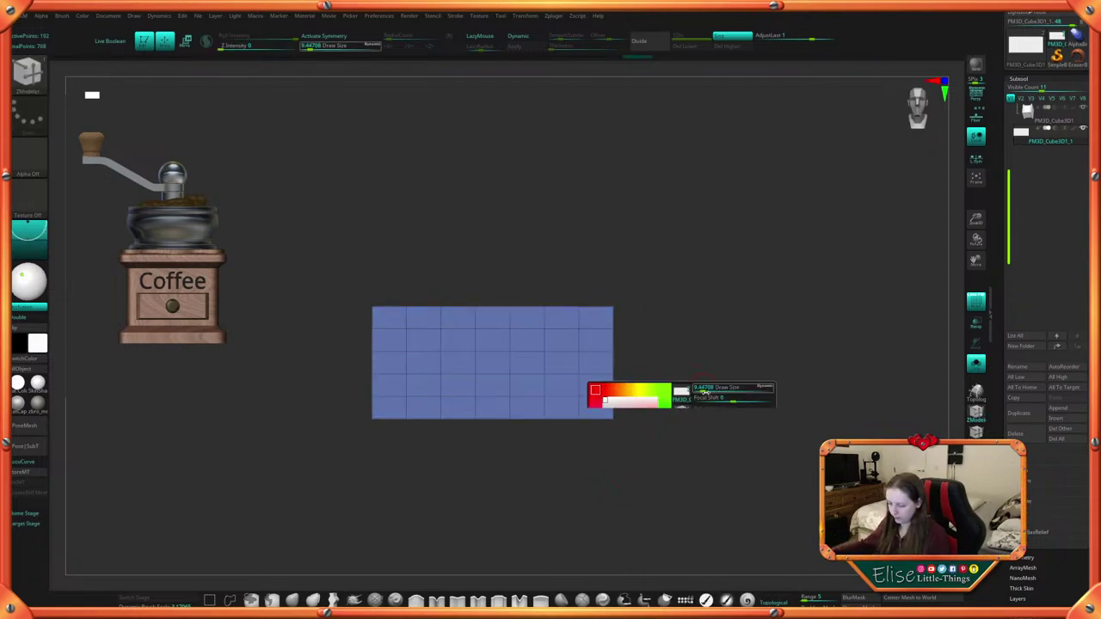
{"action": "left_click", "coordinate": [723, 476]}
Mask the drawer block except for its front section, and scale the front face inward to taper its edges
{"action": "left_click", "coordinate": [977, 366]}
{"action": "left_click_drag", "start_coordinate": [838, 375], "coordinate": [724, 410]}
{"action": "left_click_drag", "start_coordinate": [716, 449], "coordinate": [700, 399]}
{"action": "left_click_drag", "start_coordinate": [316, 223], "coordinate": [655, 303], "text": "ctrl"}
{"action": "key", "text": "w"}
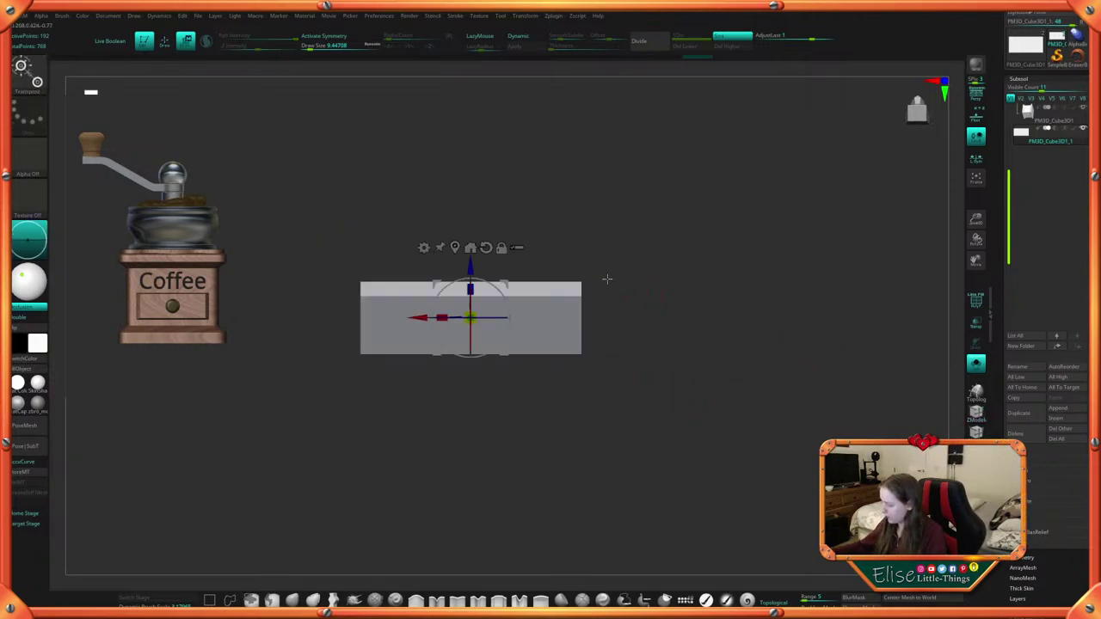
{"action": "left_click_drag", "start_coordinate": [471, 282], "coordinate": [468, 282]}
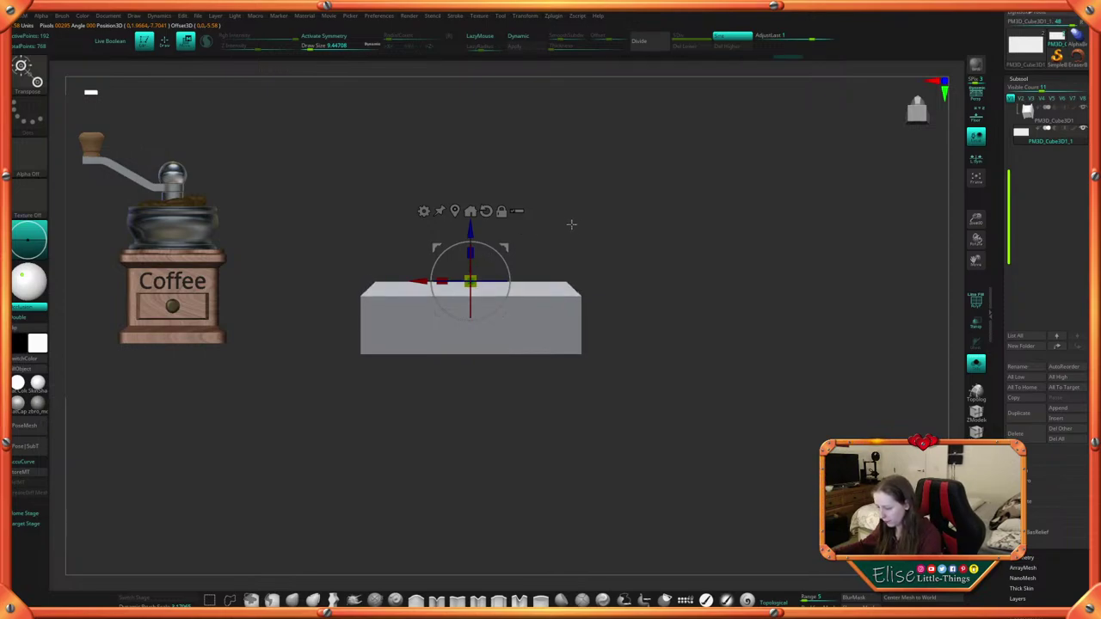
Fine-tune the inset of the drawer's front face into an even bevelled border, and show the whole box again in draw mode
{"action": "left_click_drag", "start_coordinate": [571, 224], "coordinate": [634, 264], "text": "alt"}
{"action": "left_click_drag", "start_coordinate": [493, 304], "coordinate": [495, 299]}
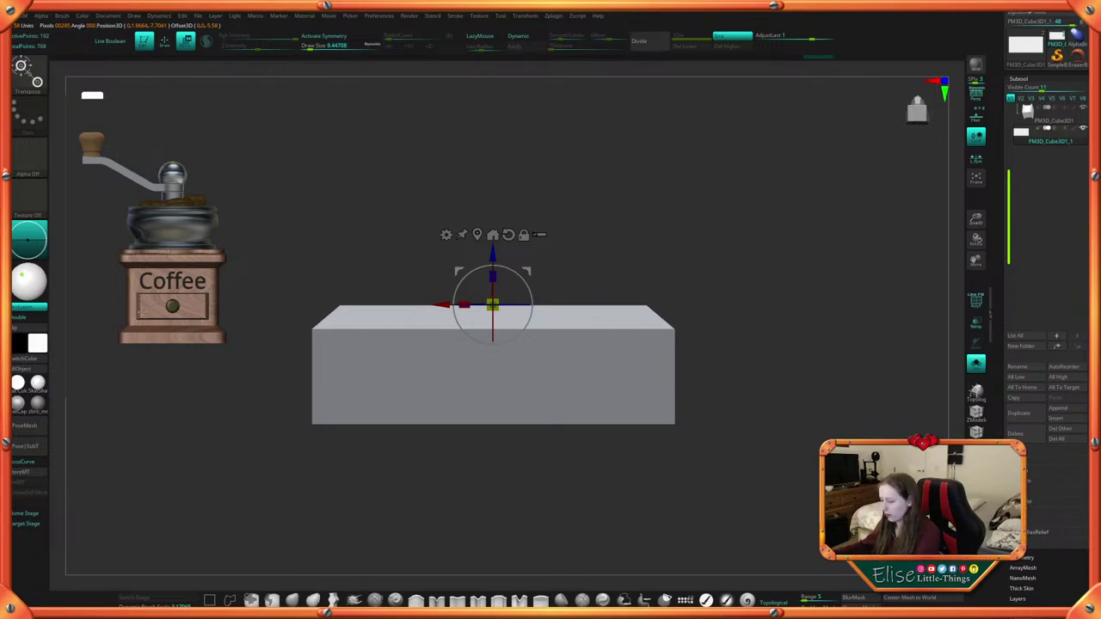
{"action": "left_click_drag", "start_coordinate": [668, 262], "coordinate": [659, 256], "text": "alt"}
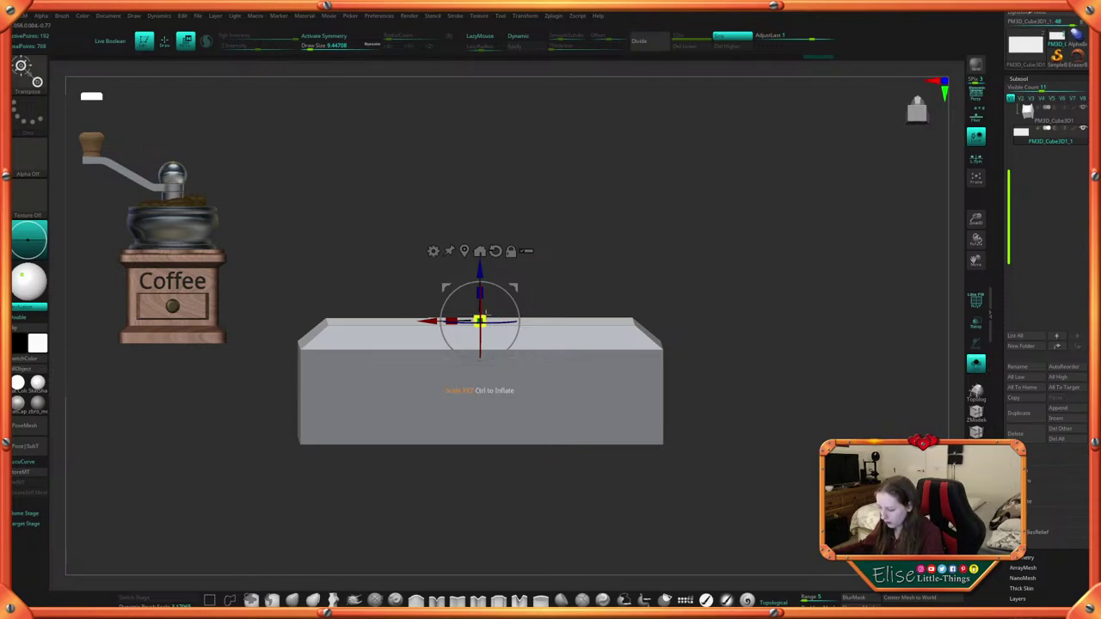
{"action": "left_click_drag", "start_coordinate": [487, 315], "coordinate": [486, 315]}
{"action": "left_click_drag", "start_coordinate": [674, 258], "coordinate": [683, 349]}
{"action": "left_click_drag", "start_coordinate": [742, 382], "coordinate": [741, 401], "text": "alt"}
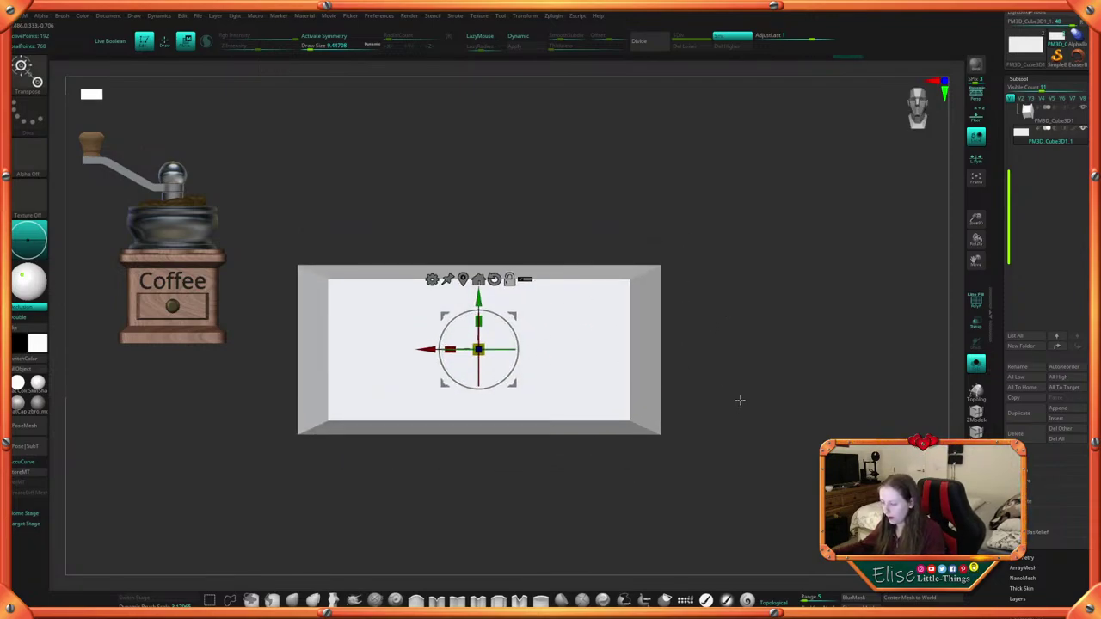
{"action": "left_click_drag", "start_coordinate": [484, 345], "coordinate": [484, 346]}
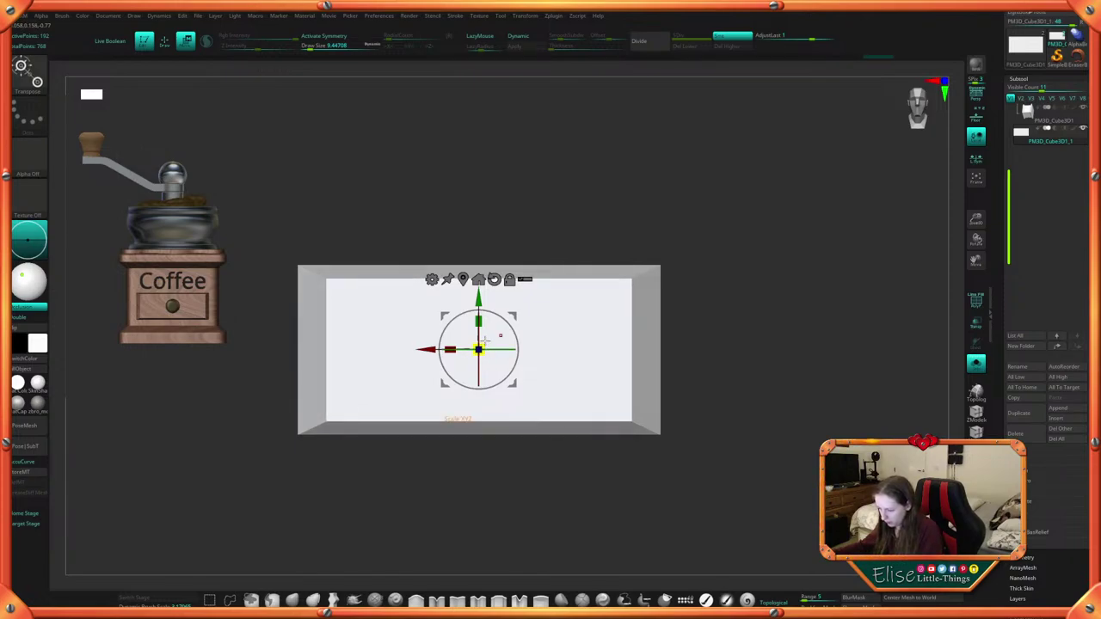
{"action": "left_click_drag", "start_coordinate": [705, 370], "coordinate": [715, 352]}
{"action": "left_click", "coordinate": [975, 365]}
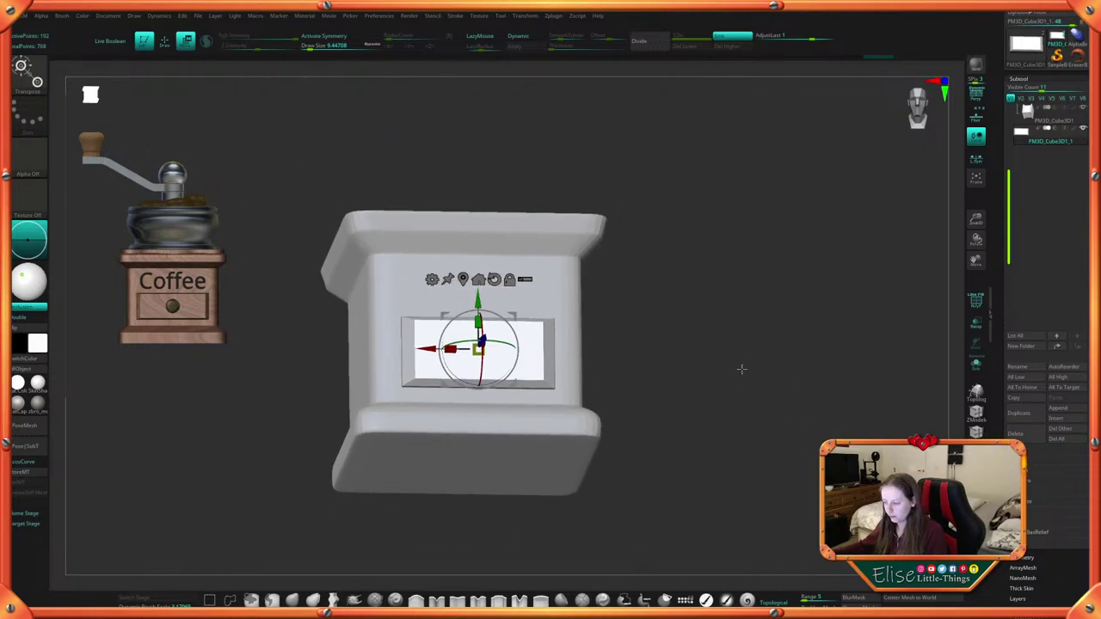
{"action": "key", "text": "q"}
Examine the bevelled drawer front on the box and compare it with the reference image
{"action": "left_click_drag", "start_coordinate": [738, 395], "coordinate": [715, 393]}
{"action": "right_click_drag", "start_coordinate": [715, 393], "coordinate": [698, 446]}
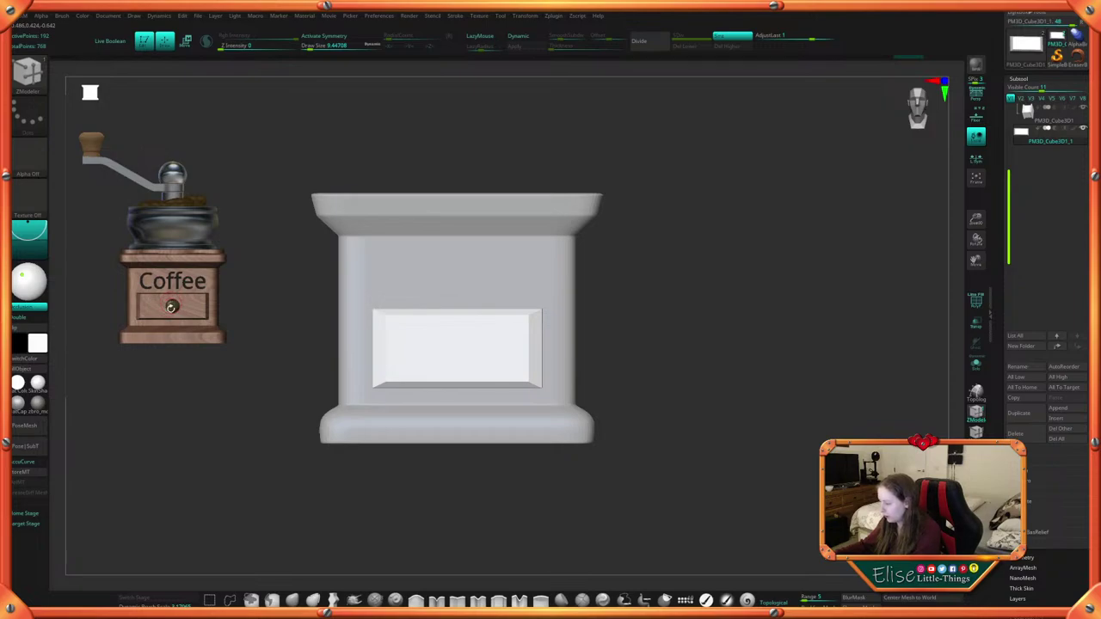
{"action": "right_click_drag", "start_coordinate": [674, 358], "coordinate": [697, 410], "text": "ctrl"}
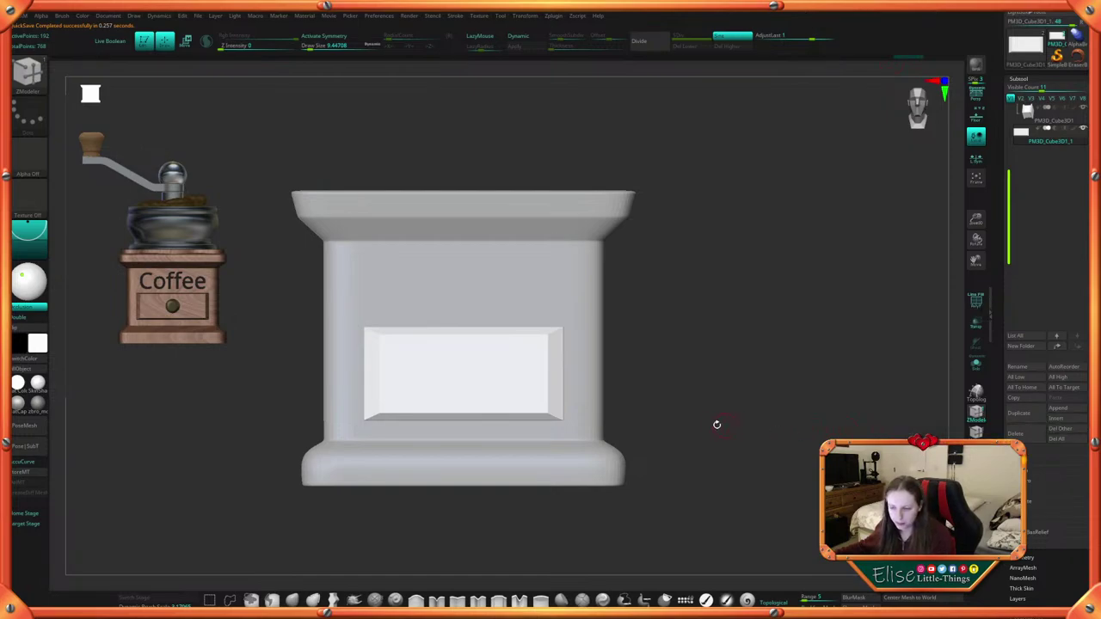
{"action": "left_click_drag", "start_coordinate": [715, 448], "coordinate": [703, 457], "text": "alt"}
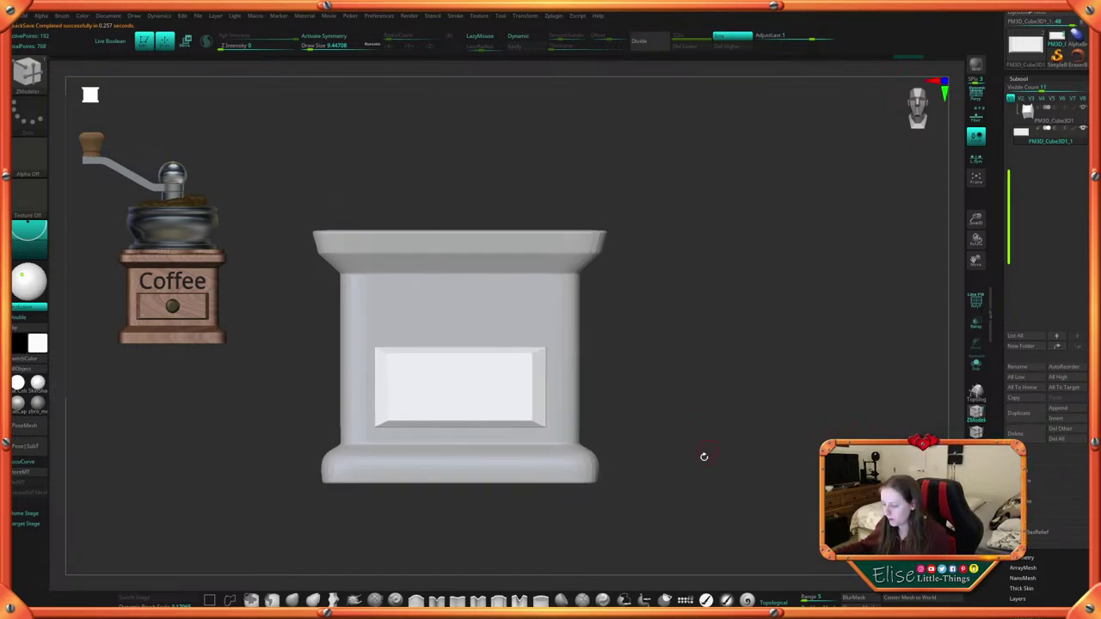
{"action": "right_click_drag", "start_coordinate": [676, 483], "coordinate": [697, 465], "text": "ctrl"}
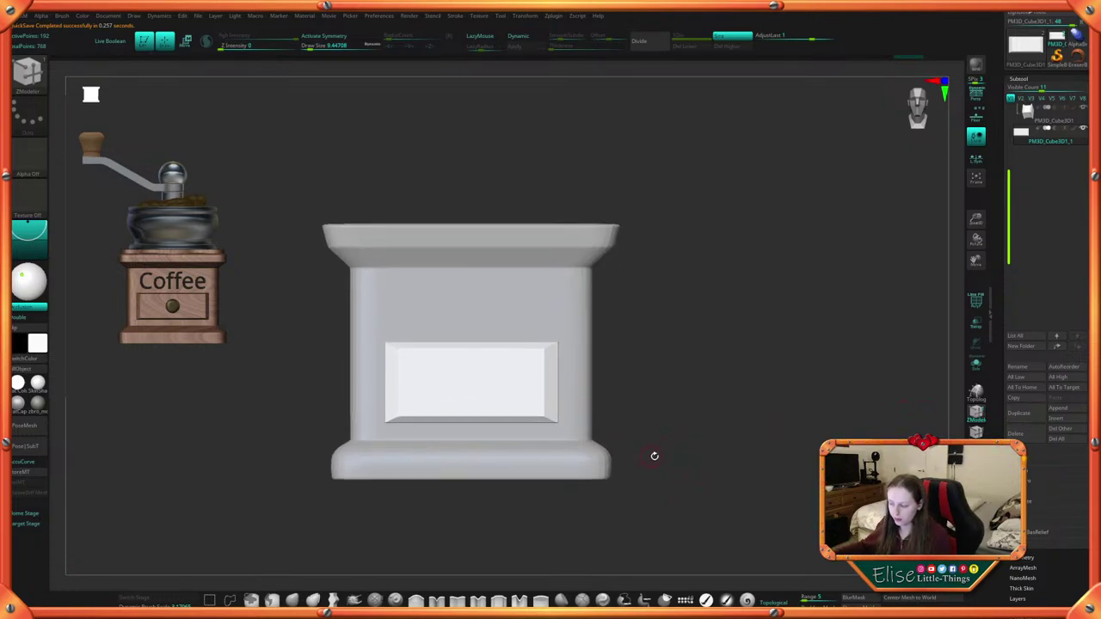
{"action": "left_click_drag", "start_coordinate": [660, 470], "coordinate": [684, 459], "text": "alt"}
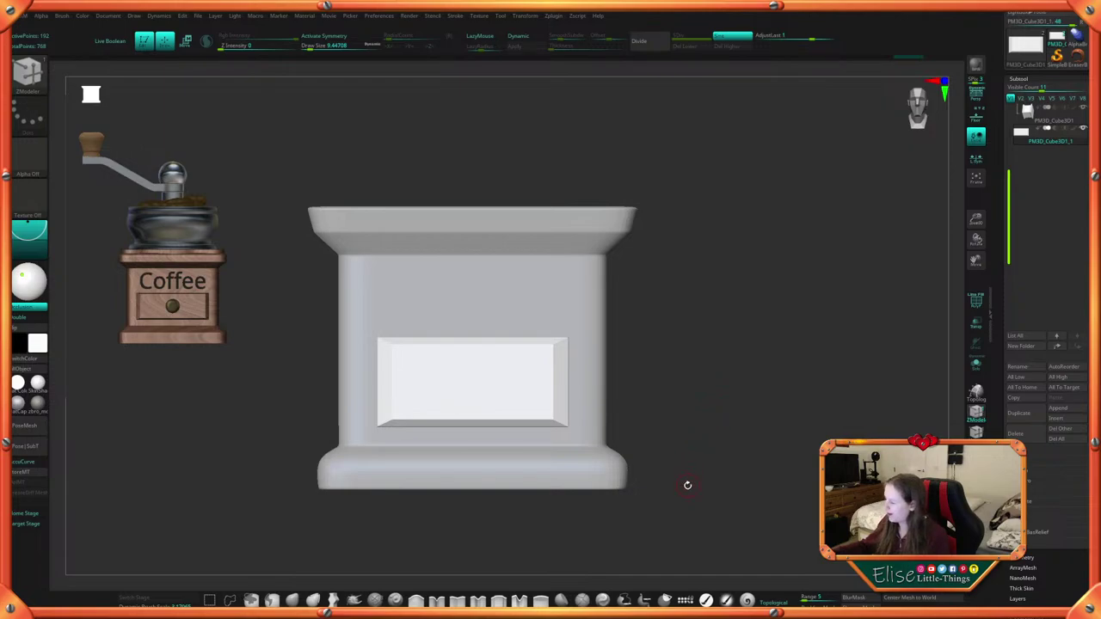
{"action": "mouse_move", "coordinate": [687, 485]}
{"action": "left_mouse_down", "text": "alt"}
{"action": "mouse_move", "coordinate": [684, 416]}
{"action": "mouse_move", "coordinate": [684, 504]}
{"action": "mouse_move", "coordinate": [705, 476]}
{"action": "left_mouse_up", "text": "alt"}
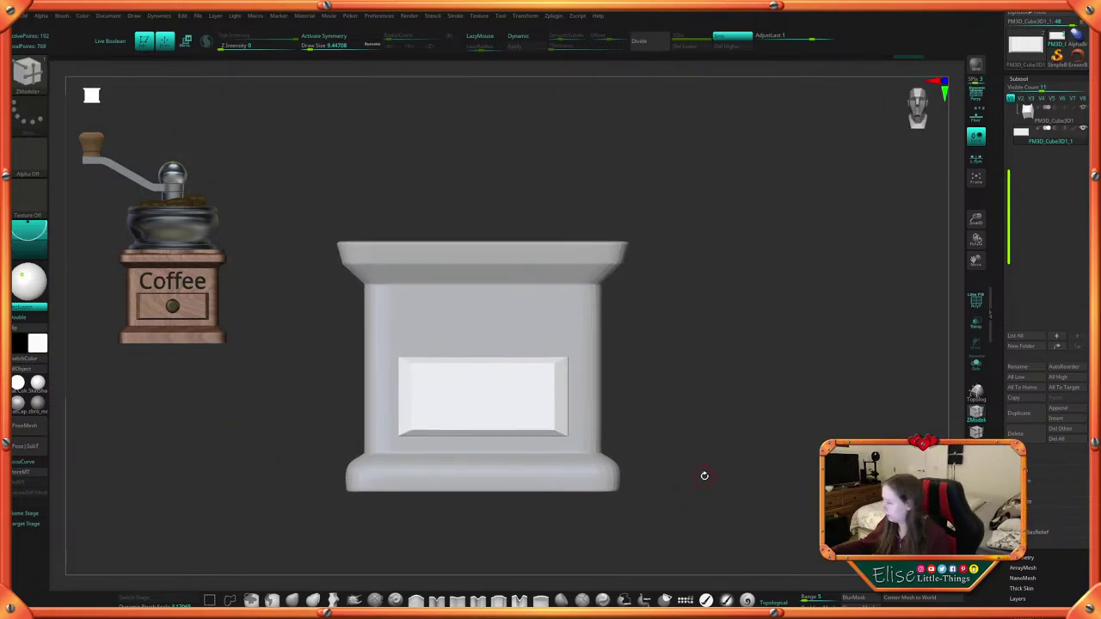
Browse the recent files and quick saves in LightBox, and close it again
{"action": "key", "text": "comma"}
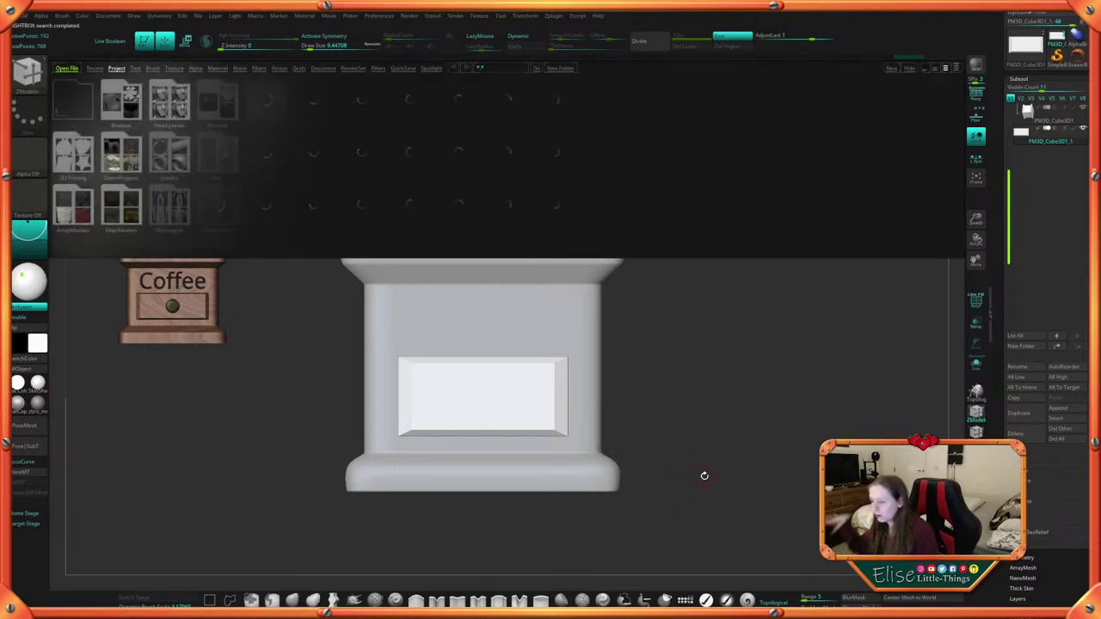
{"action": "left_click", "coordinate": [94, 68]}
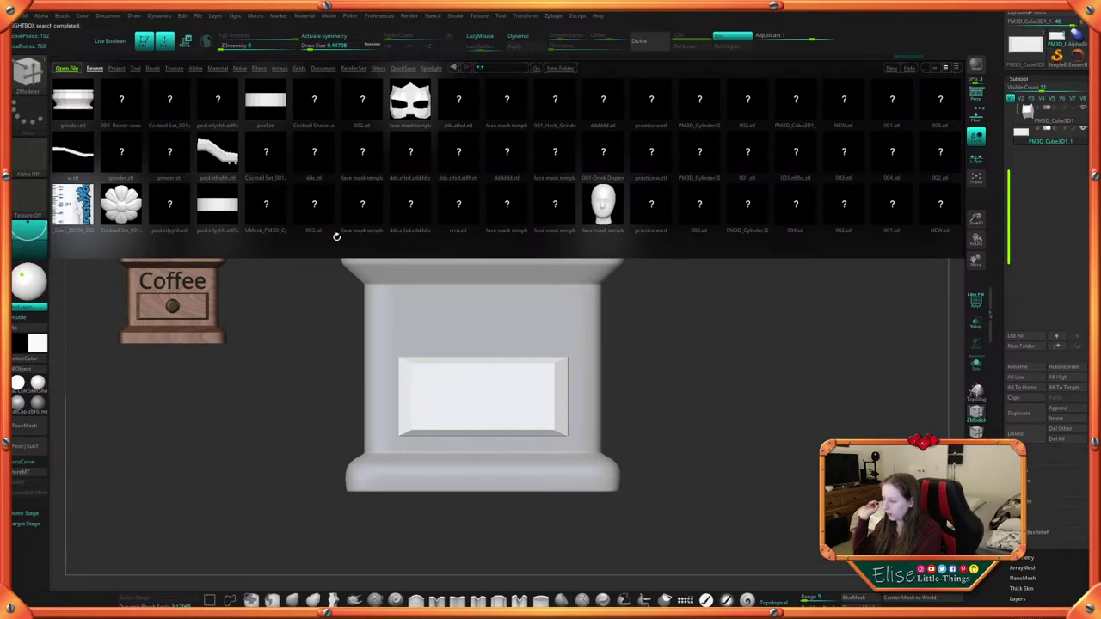
{"action": "left_click_drag", "start_coordinate": [548, 241], "coordinate": [452, 243]}
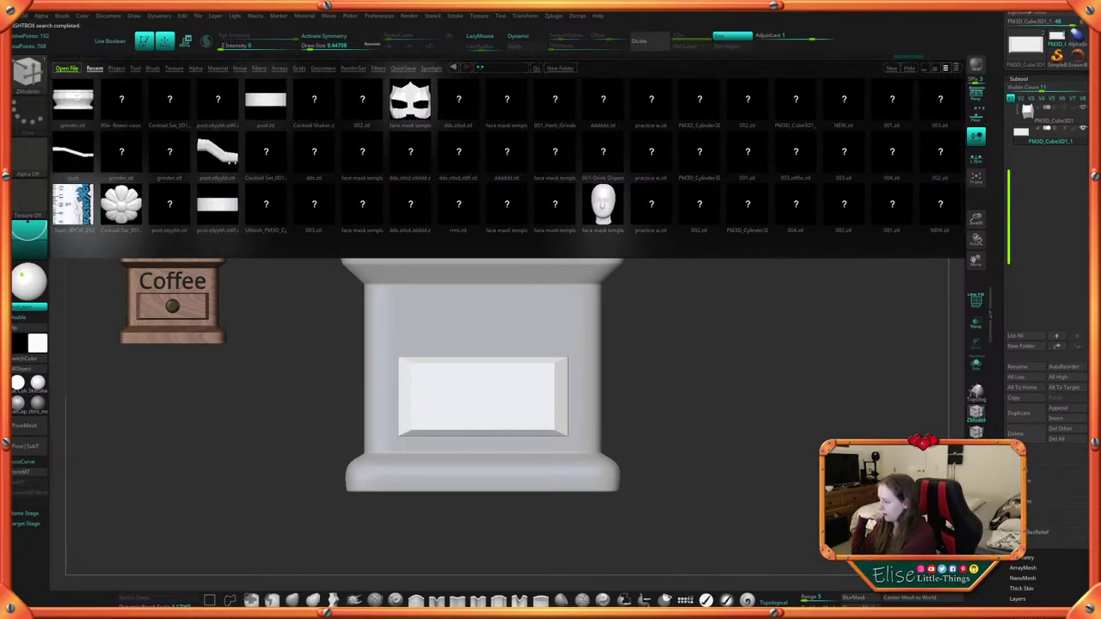
{"action": "left_click", "coordinate": [404, 67]}
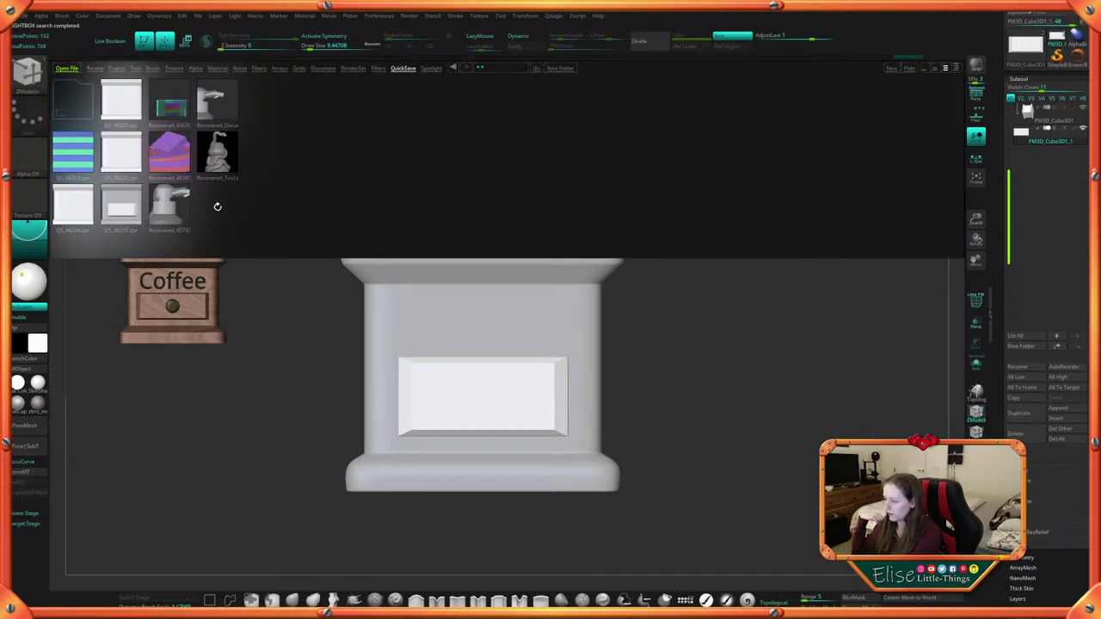
{"action": "left_click", "coordinate": [912, 68]}
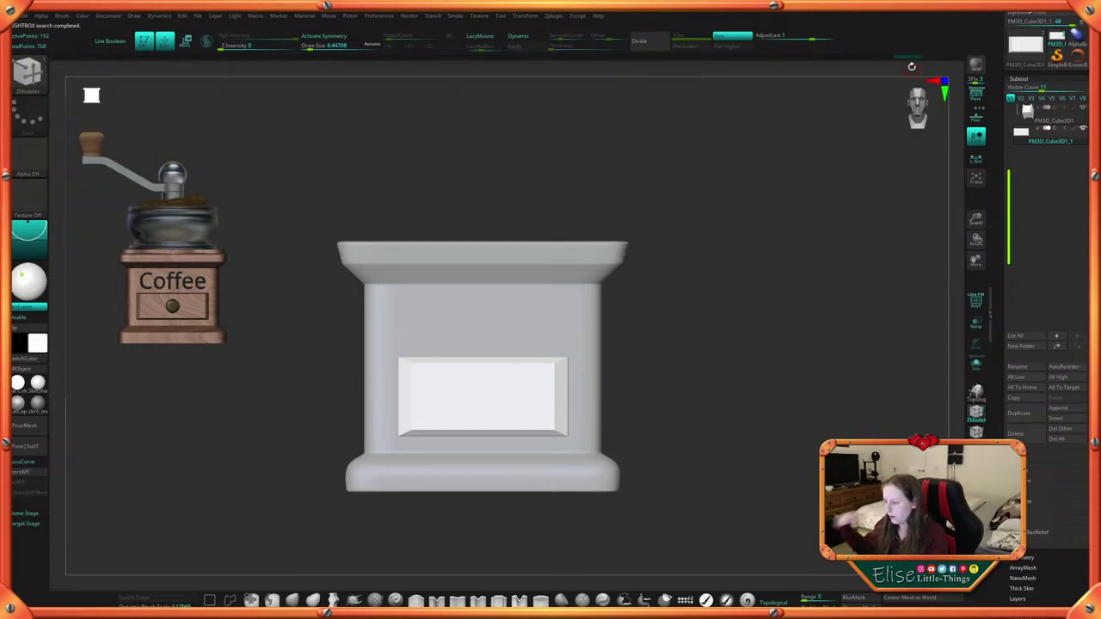
Insert a Cylinder3D as a new subtool for the drawer knob and display its polyframe
{"action": "left_click_drag", "start_coordinate": [695, 436], "coordinate": [687, 428], "text": "alt"}
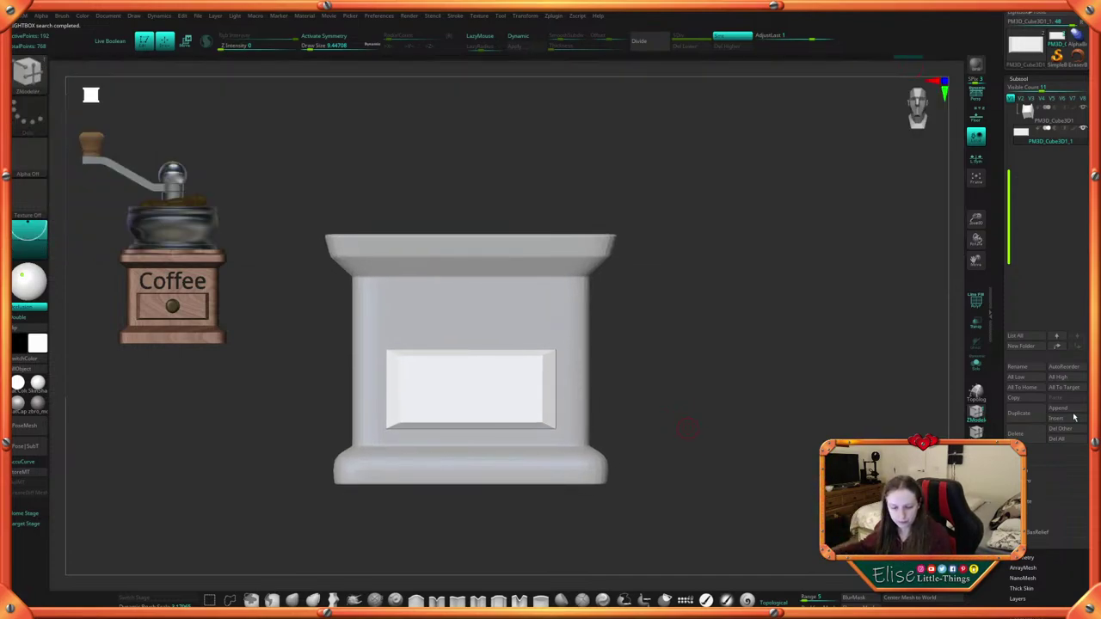
{"action": "left_click", "coordinate": [1065, 421]}
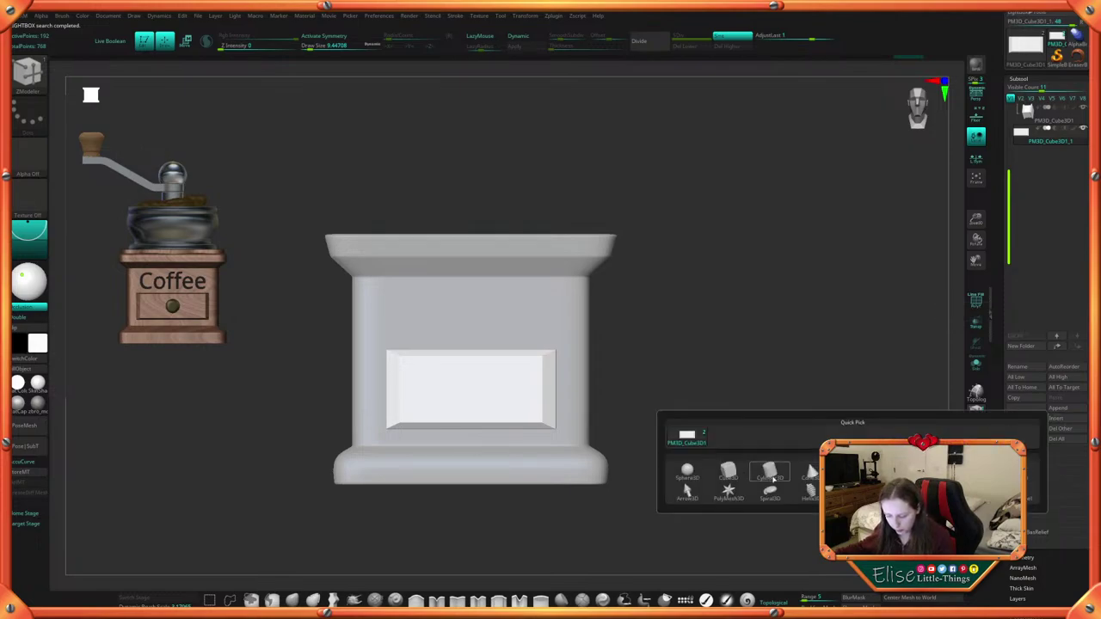
{"action": "mouse_move", "coordinate": [770, 484]}
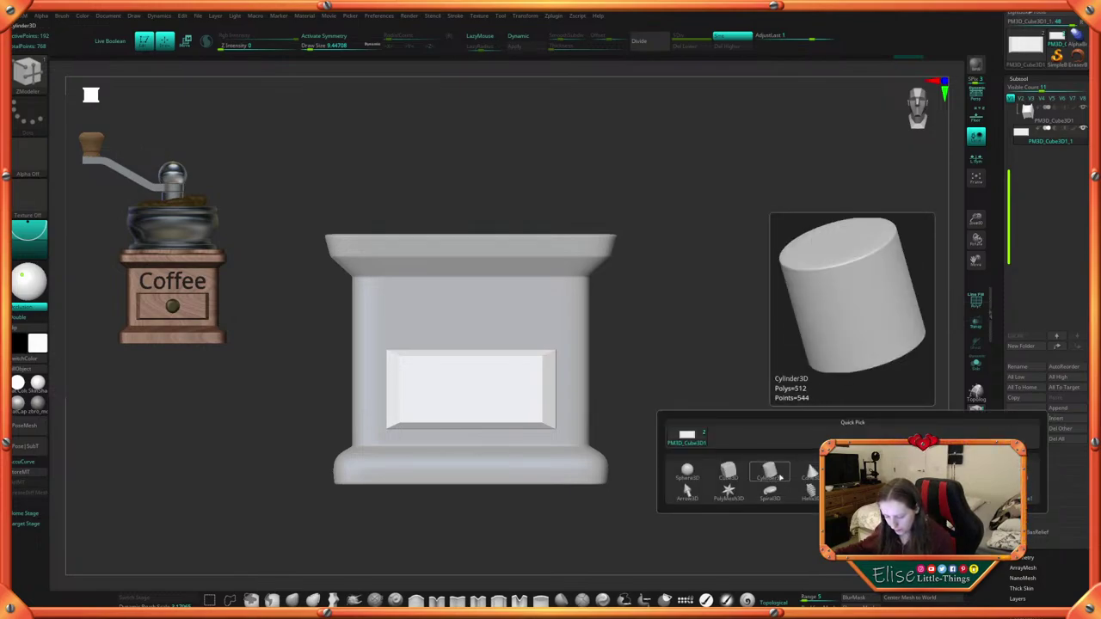
{"action": "left_click", "coordinate": [777, 475]}
{"action": "key", "text": "space"}
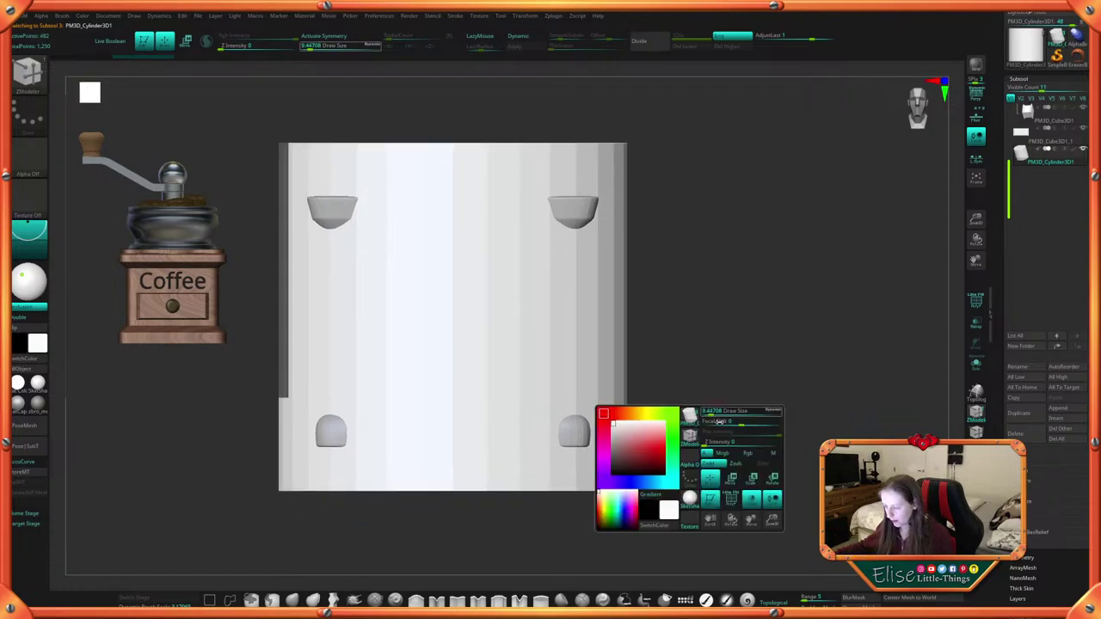
{"action": "left_click", "coordinate": [734, 503]}
{"action": "left_click_drag", "start_coordinate": [748, 464], "coordinate": [762, 437], "text": "alt"}
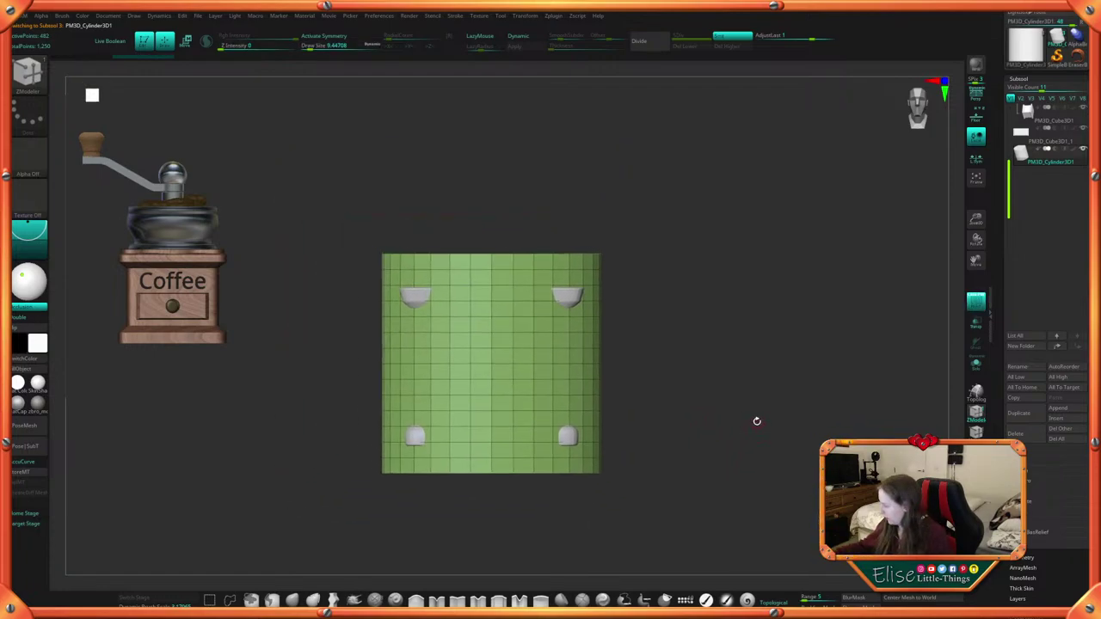
Replace the inserted cylinder with the gizmo's parametric Cylinder 3D primitive
{"action": "key", "text": "w"}
{"action": "left_click", "coordinate": [444, 293]}
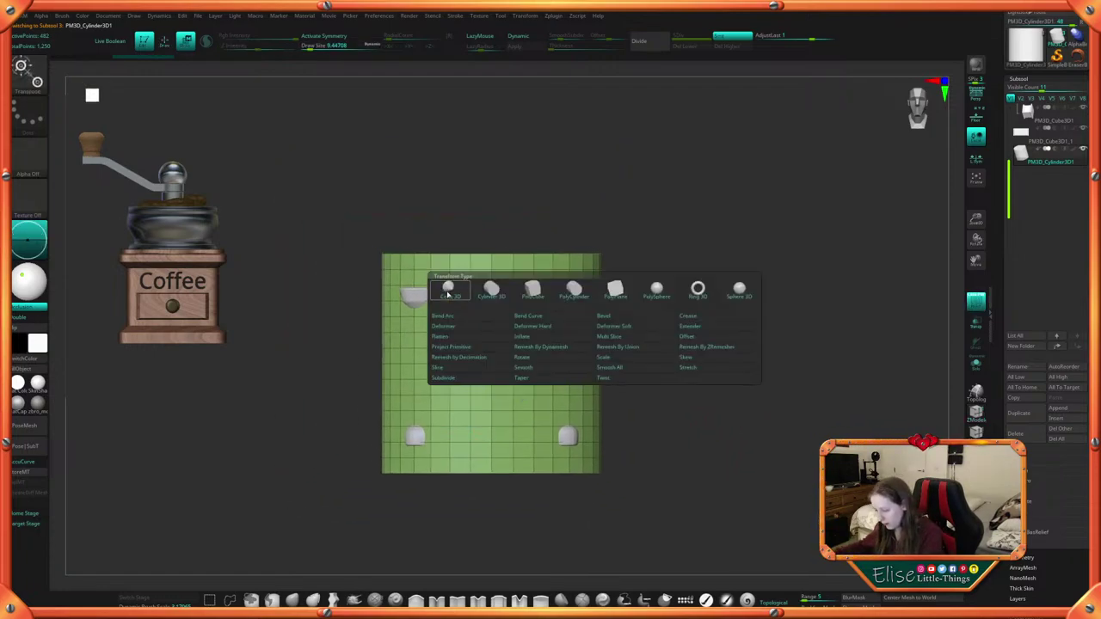
{"action": "left_click", "coordinate": [492, 290]}
{"action": "left_click_drag", "start_coordinate": [676, 295], "coordinate": [676, 332], "text": "alt"}
Isolate the small cylinder, reduce its segments, and return to the transform gizmo with the whole box visible
{"action": "left_click", "coordinate": [976, 364]}
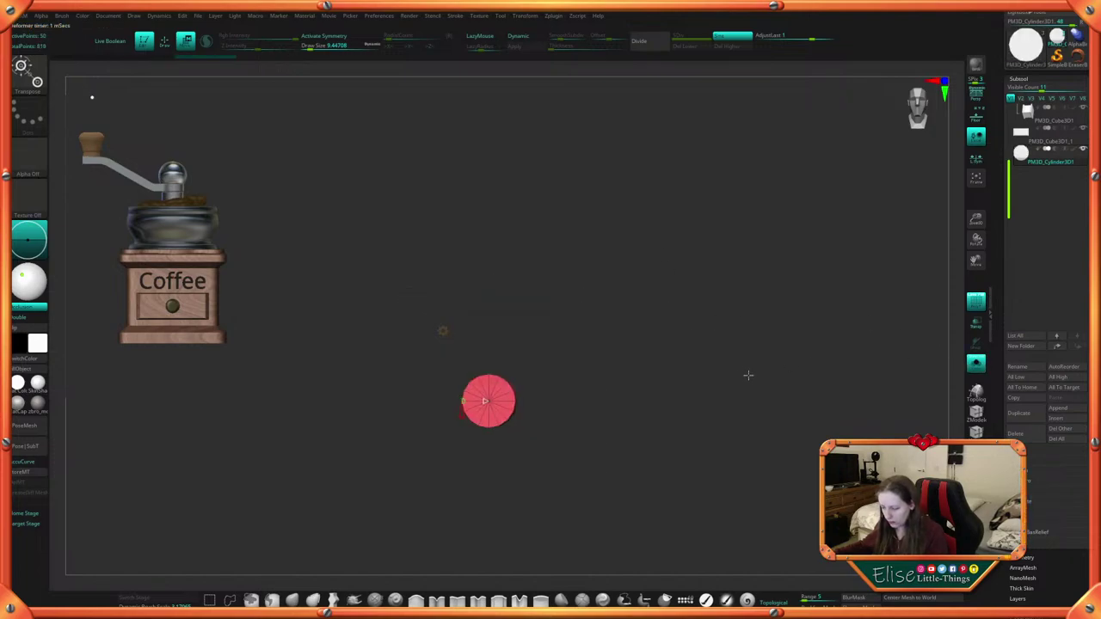
{"action": "left_click_drag", "start_coordinate": [748, 375], "coordinate": [777, 381]}
{"action": "left_click_drag", "start_coordinate": [512, 404], "coordinate": [514, 404]}
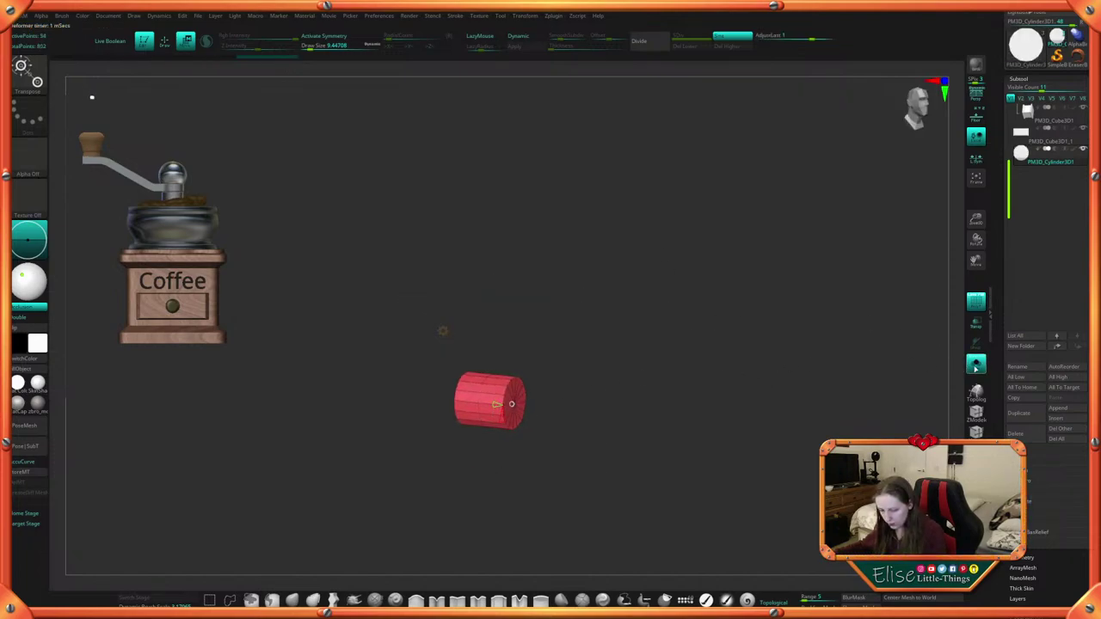
{"action": "left_click", "coordinate": [976, 364]}
{"action": "left_click_drag", "start_coordinate": [763, 399], "coordinate": [709, 401]}
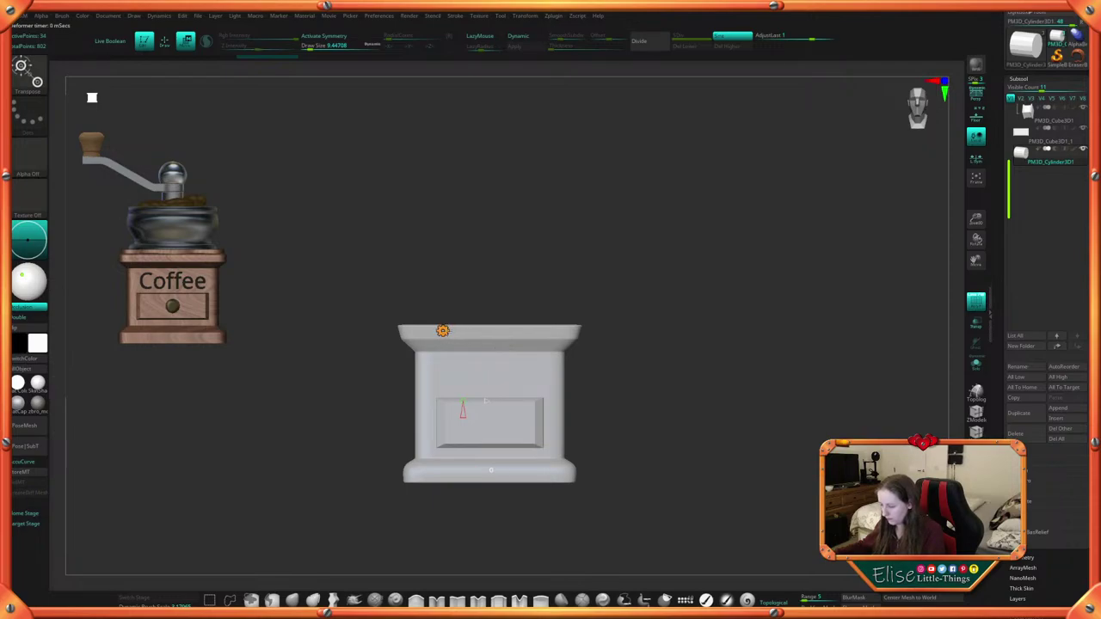
{"action": "left_click", "coordinate": [442, 331]}
{"action": "left_click", "coordinate": [477, 336]}
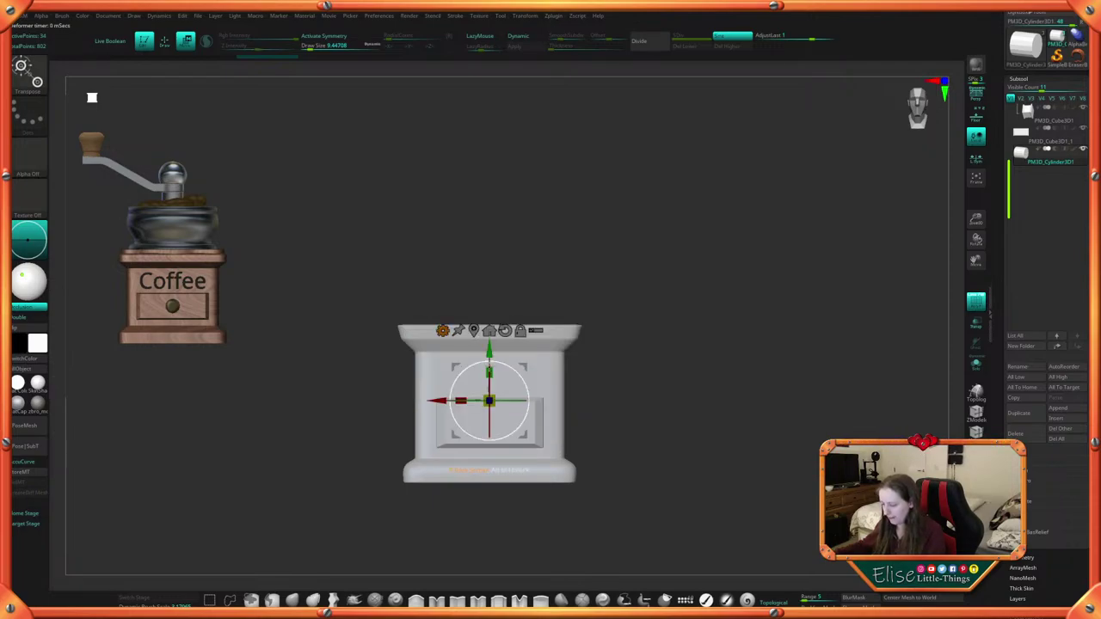
{"action": "left_click_drag", "start_coordinate": [501, 370], "coordinate": [685, 352]}
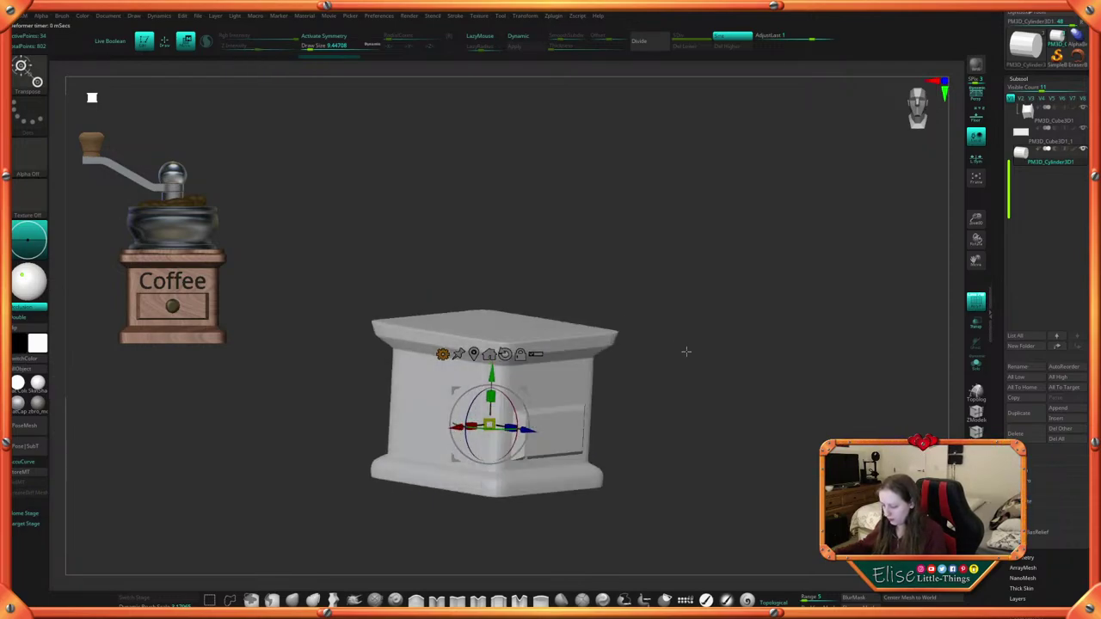
Move the cylinder forward on the drawer front, isolate it, and return to ZModeler editing in a side view
{"action": "left_click_drag", "start_coordinate": [697, 448], "coordinate": [669, 400]}
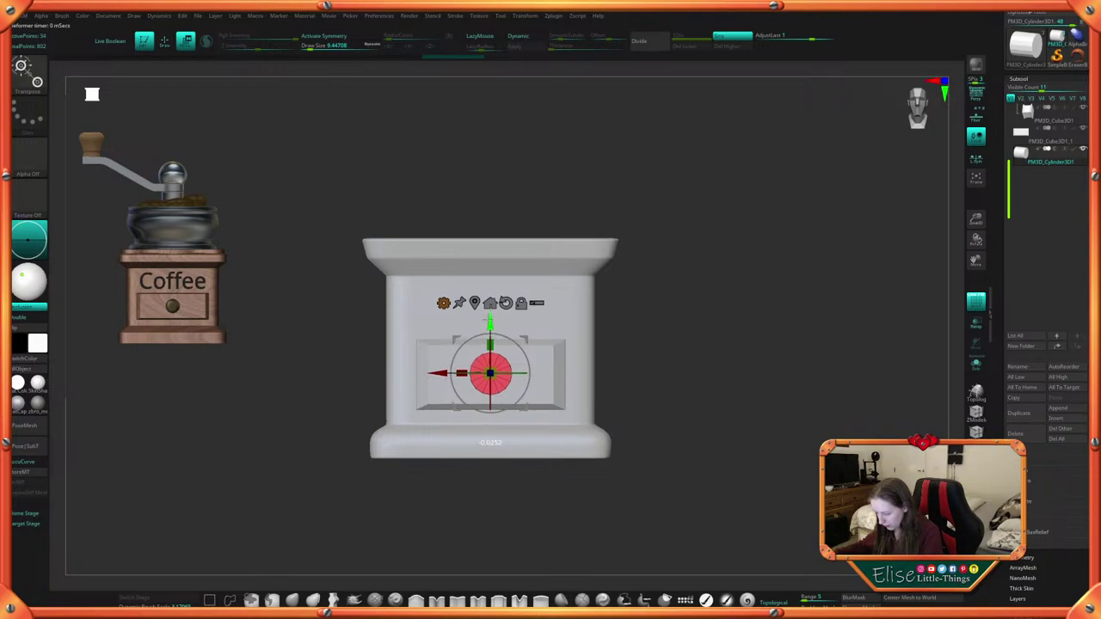
{"action": "left_click_drag", "start_coordinate": [657, 321], "coordinate": [572, 416], "text": "alt"}
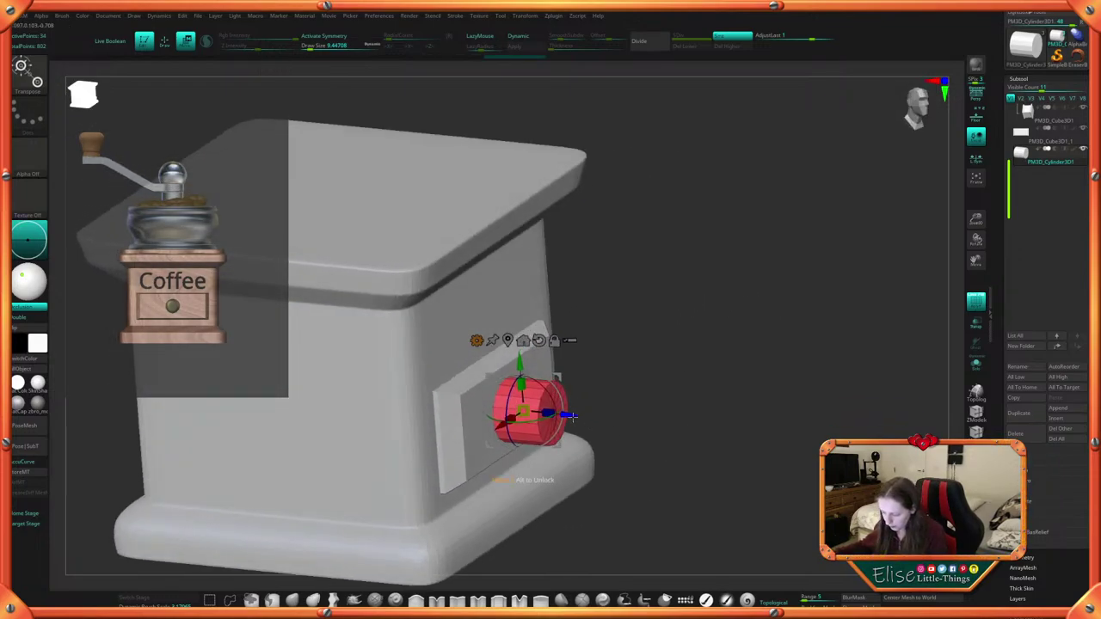
{"action": "left_click", "coordinate": [976, 365]}
{"action": "mouse_move", "coordinate": [744, 430]}
{"action": "left_mouse_down"}
{"action": "mouse_move", "coordinate": [724, 441]}
{"action": "mouse_move", "coordinate": [721, 399]}
{"action": "mouse_move", "coordinate": [710, 459]}
{"action": "left_mouse_up"}
{"action": "mouse_move", "coordinate": [703, 433]}
{"action": "left_mouse_down", "text": "alt"}
{"action": "mouse_move", "coordinate": [697, 424]}
{"action": "mouse_move", "coordinate": [705, 466]}
{"action": "left_mouse_up", "text": "alt"}
{"action": "key", "text": "q"}
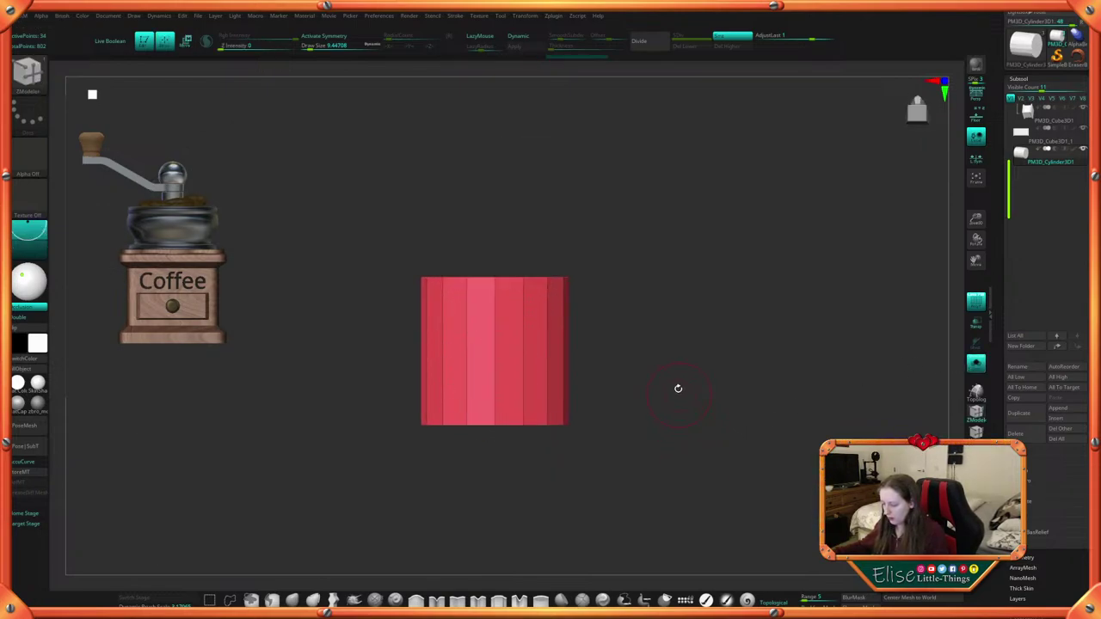
Insert multiple evenly spaced edge loops around the cylinder's side with ZModeler
{"action": "key", "text": "space"}
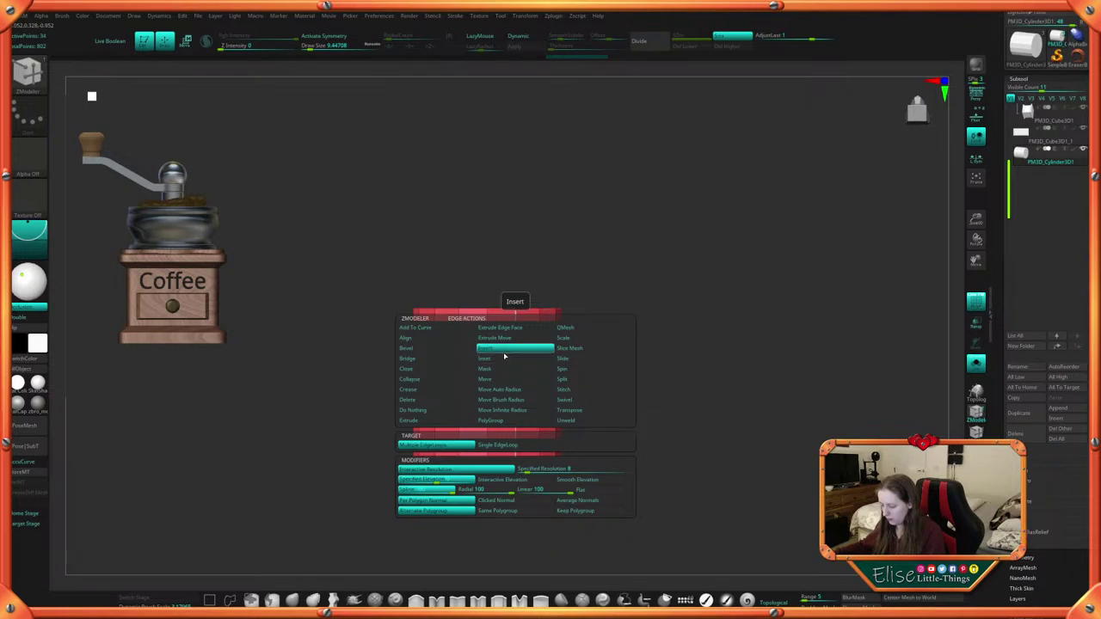
{"action": "left_click", "coordinate": [513, 422]}
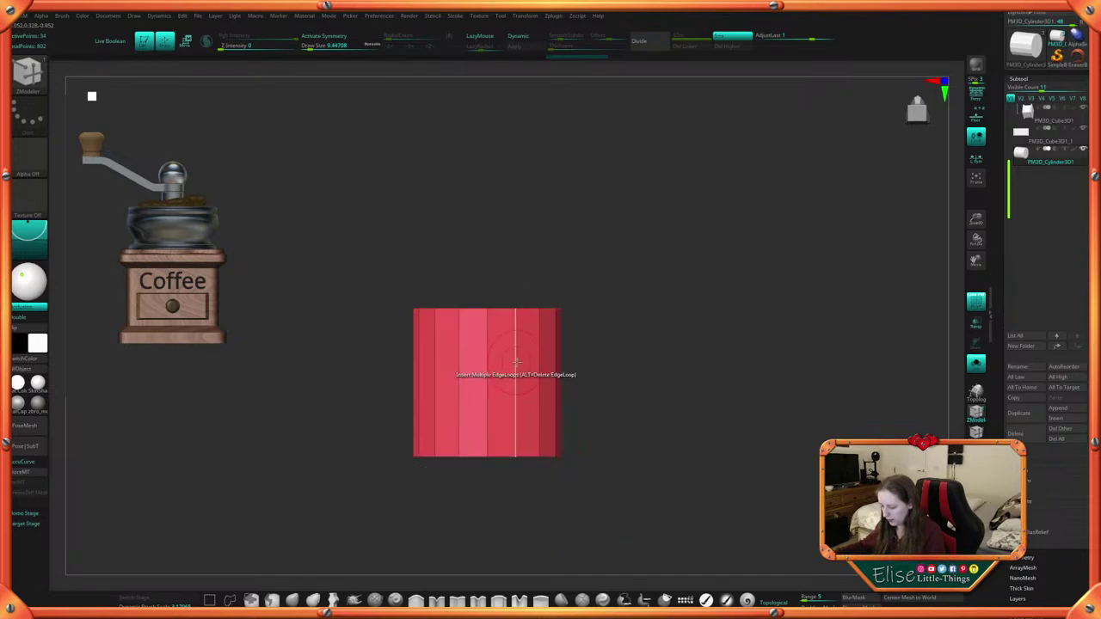
{"action": "left_click", "coordinate": [514, 375]}
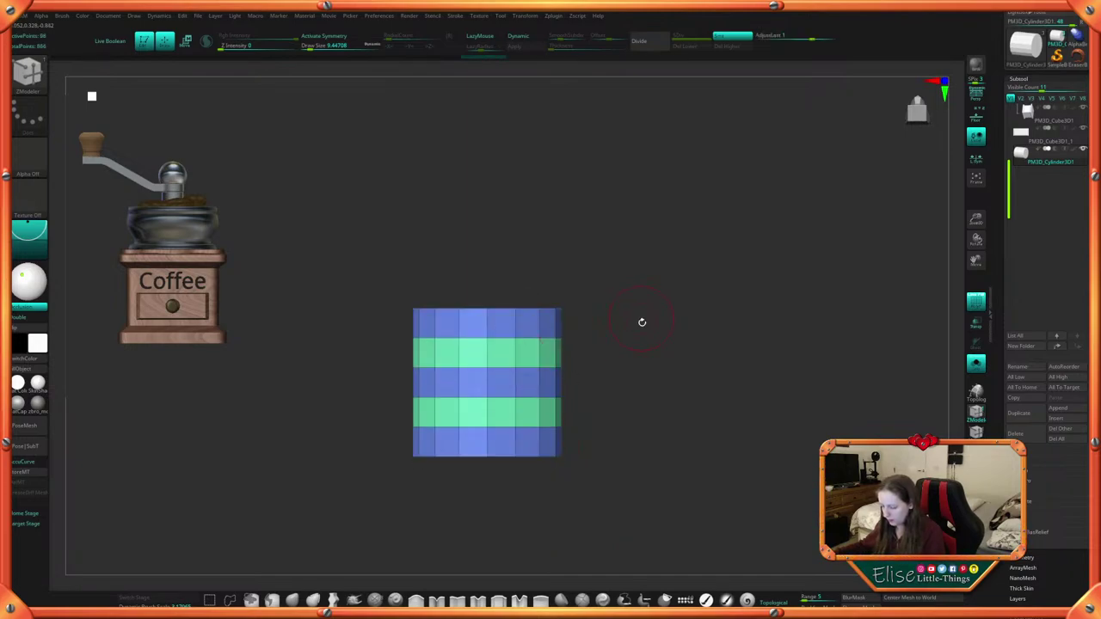
Insert multiple edge loops across the cylinder's top cap with Interactive Elevation to raise it into a low dome
{"action": "left_click_drag", "start_coordinate": [642, 321], "coordinate": [639, 353], "text": "alt"}
{"action": "left_click_drag", "start_coordinate": [645, 345], "coordinate": [504, 369]}
{"action": "key", "text": "space"}
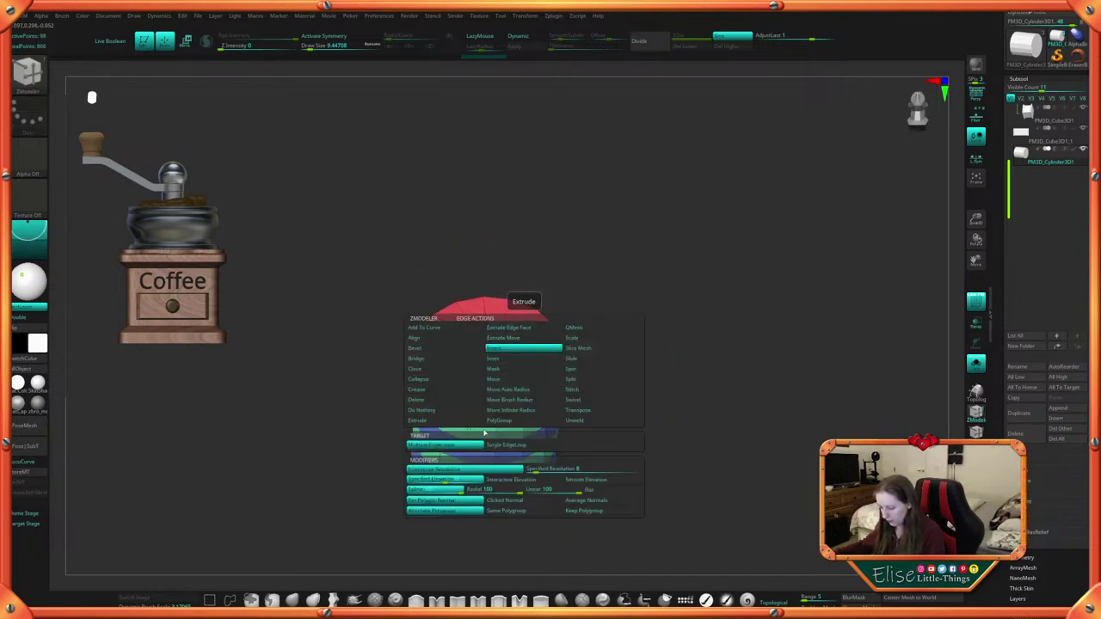
{"action": "left_click", "coordinate": [516, 479]}
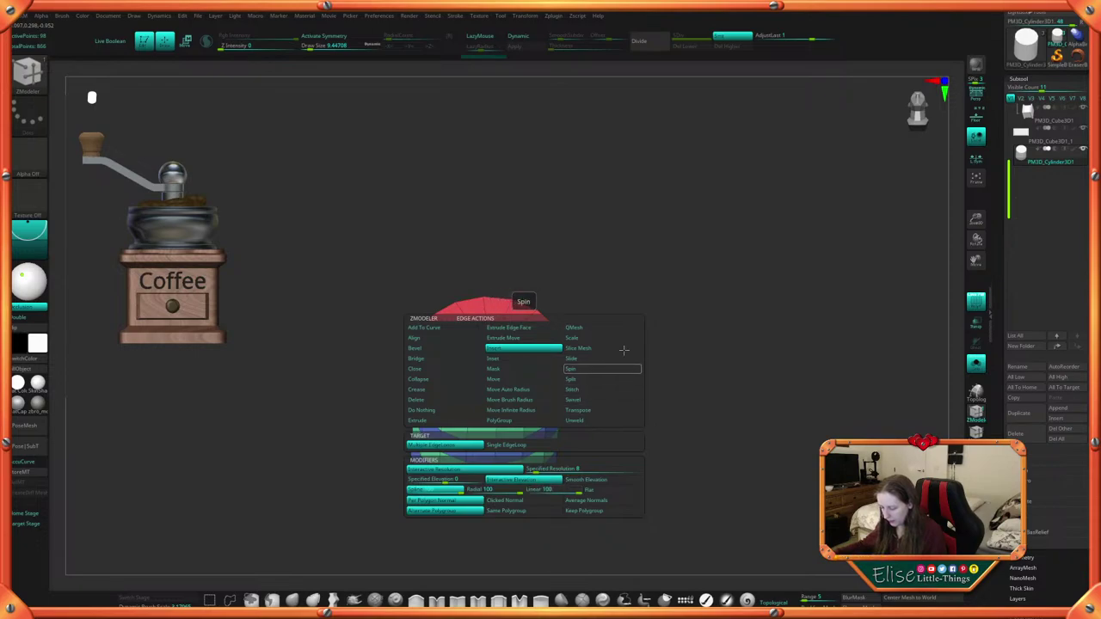
{"action": "mouse_move", "coordinate": [588, 321]}
{"action": "left_mouse_down"}
{"action": "mouse_move", "coordinate": [582, 297]}
{"action": "mouse_move", "coordinate": [592, 305]}
{"action": "mouse_move", "coordinate": [577, 323]}
{"action": "left_mouse_up"}
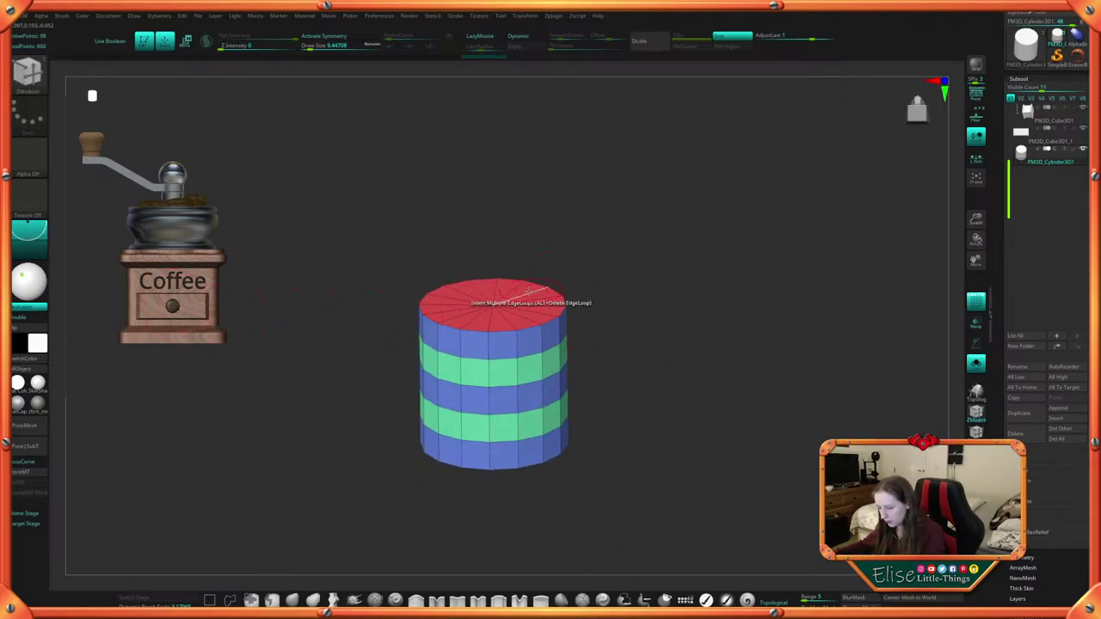
{"action": "left_click_drag", "start_coordinate": [528, 292], "coordinate": [621, 339]}
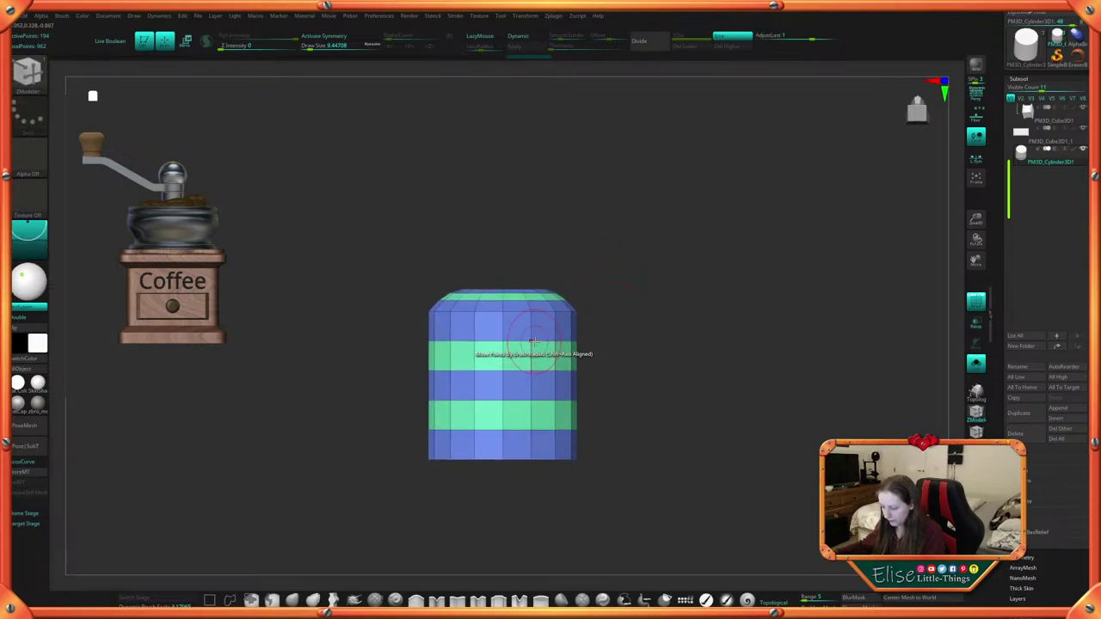
Delete the cylinder's uppermost side edge loop and slide the complete loop beneath it downward
{"action": "key", "text": "space"}
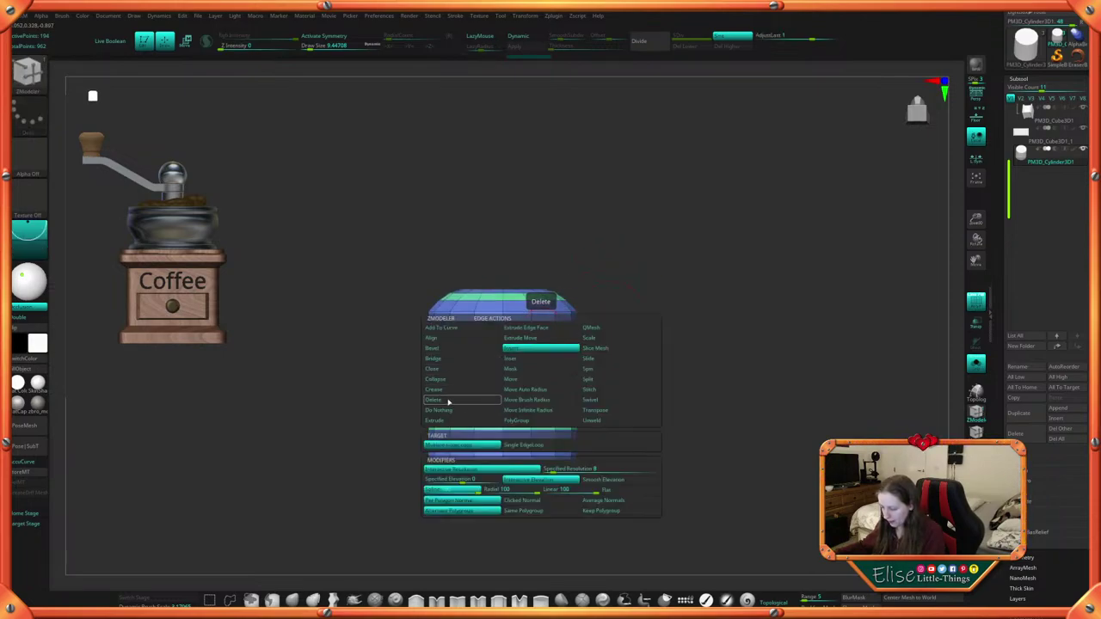
{"action": "left_click", "coordinate": [450, 398]}
{"action": "left_click", "coordinate": [516, 430]}
{"action": "left_click", "coordinate": [542, 343]}
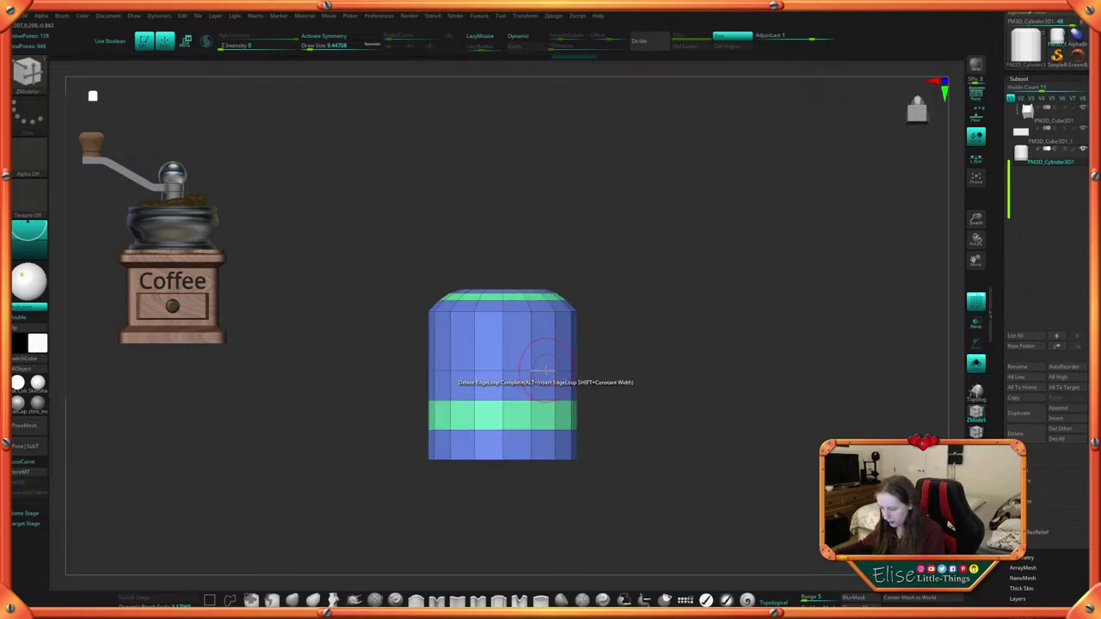
{"action": "key", "text": "space"}
{"action": "left_click", "coordinate": [607, 360]}
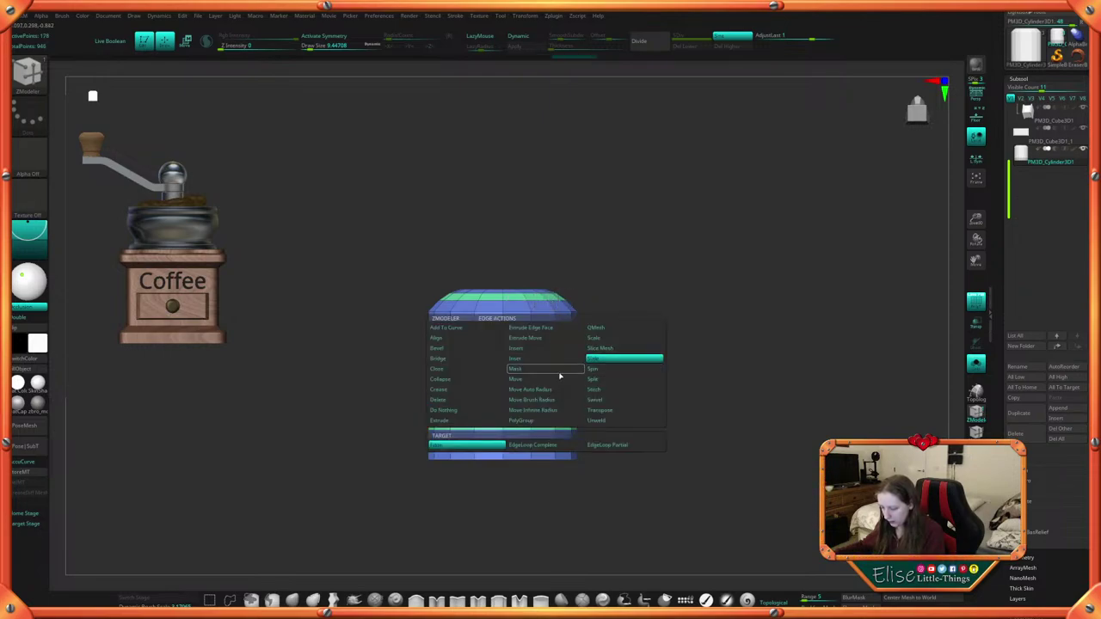
{"action": "left_click", "coordinate": [546, 447]}
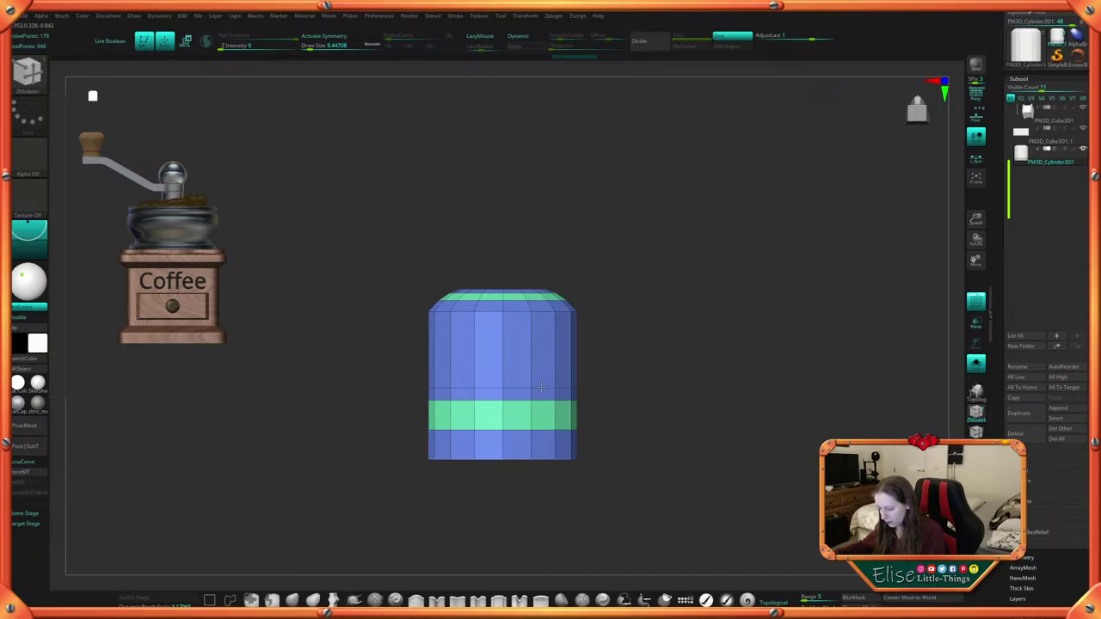
Insert multiple elevated edge loops in the tall upper side band to bulge it into a rounded knob head
{"action": "key", "text": "space"}
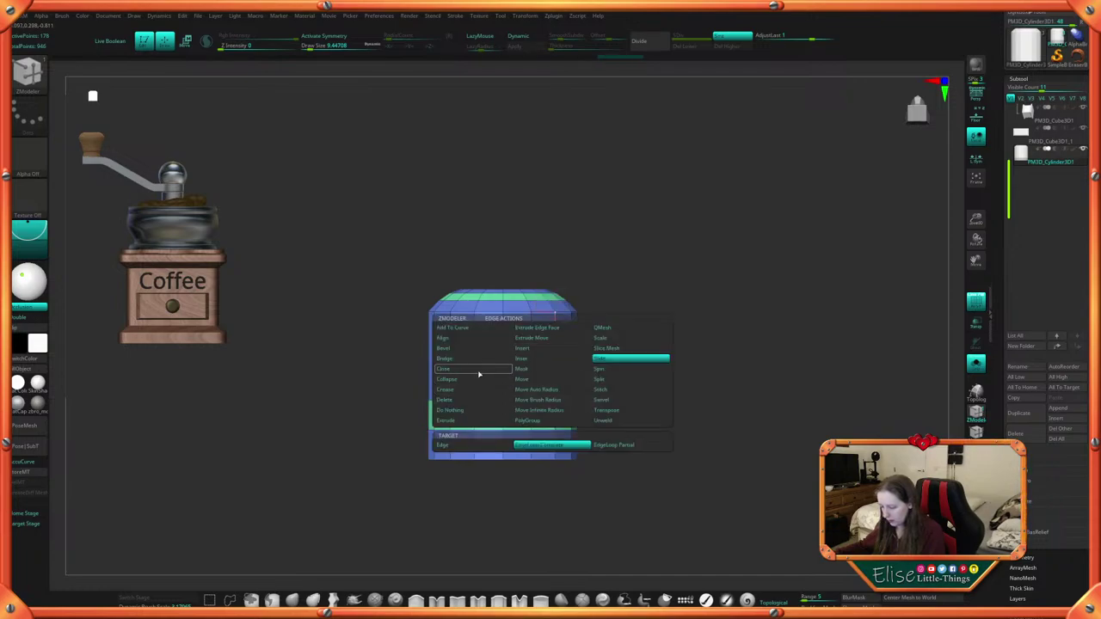
{"action": "left_click", "coordinate": [534, 350]}
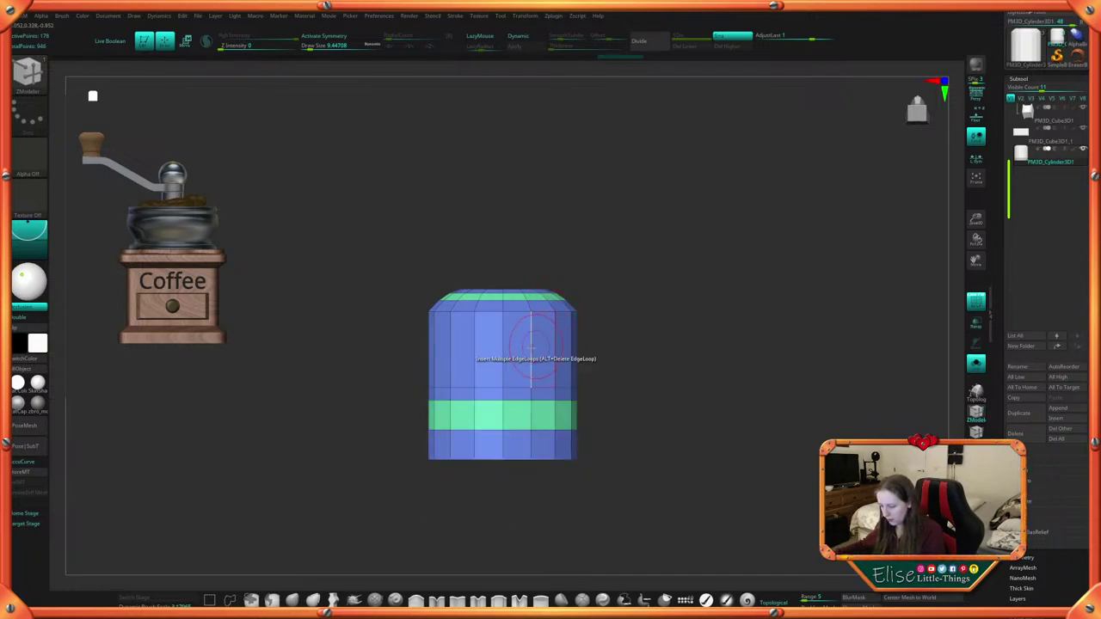
{"action": "left_click_drag", "start_coordinate": [576, 333], "coordinate": [587, 324]}
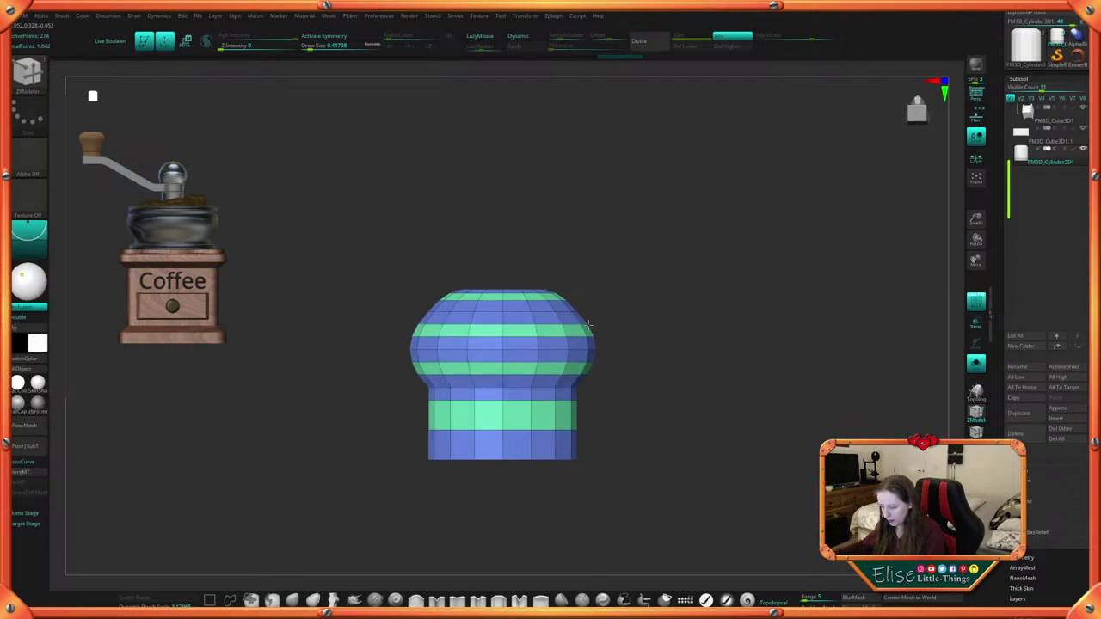
{"action": "left_click_drag", "start_coordinate": [673, 349], "coordinate": [661, 382]}
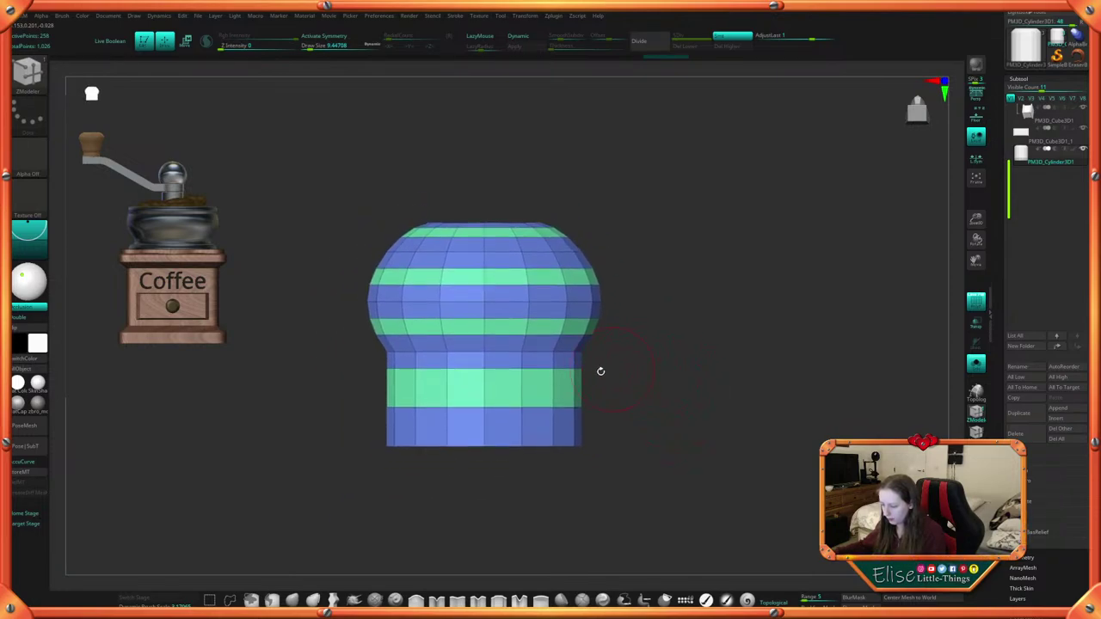
Insert single edge loops near the knob's base edge and at the neck below the bulge
{"action": "key", "text": "space"}
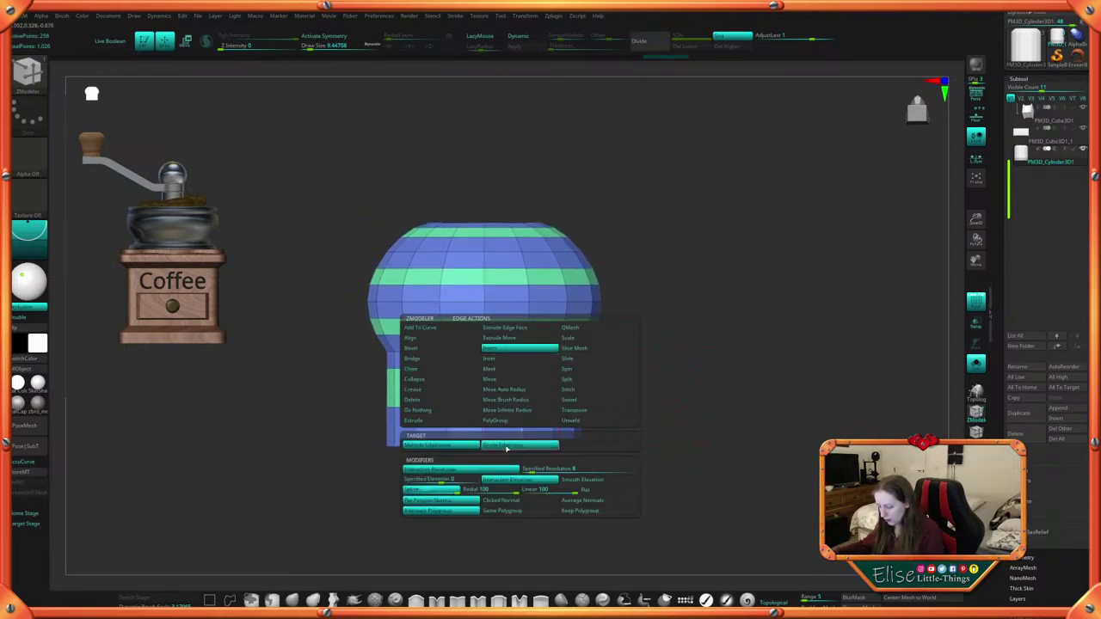
{"action": "left_click", "coordinate": [507, 447]}
{"action": "left_click", "coordinate": [522, 433]}
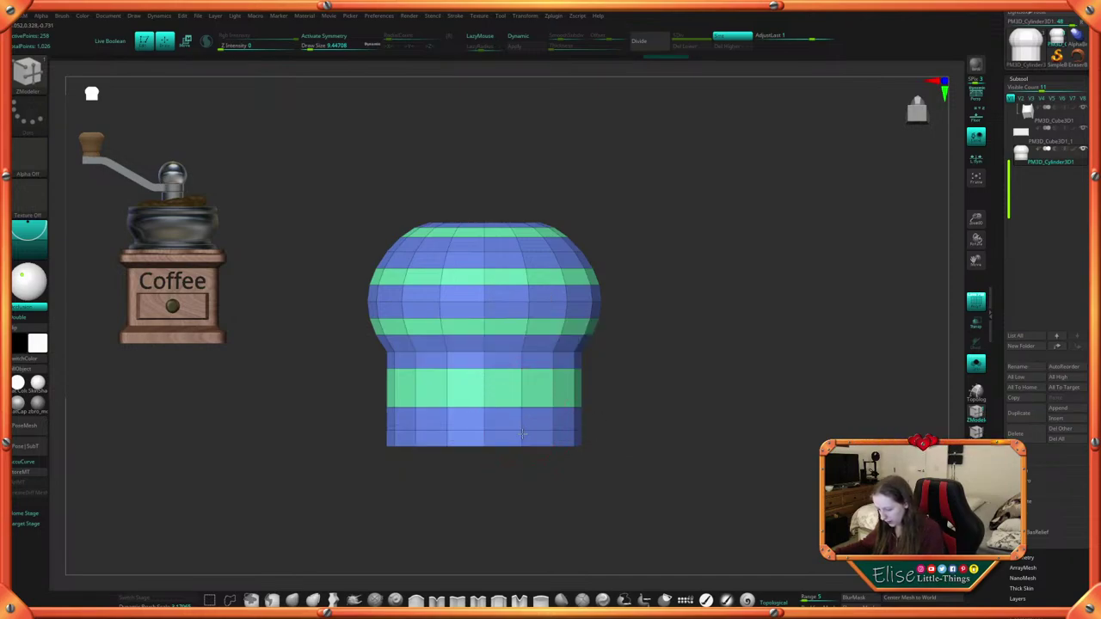
{"action": "left_click_drag", "start_coordinate": [644, 370], "coordinate": [641, 405], "text": "alt"}
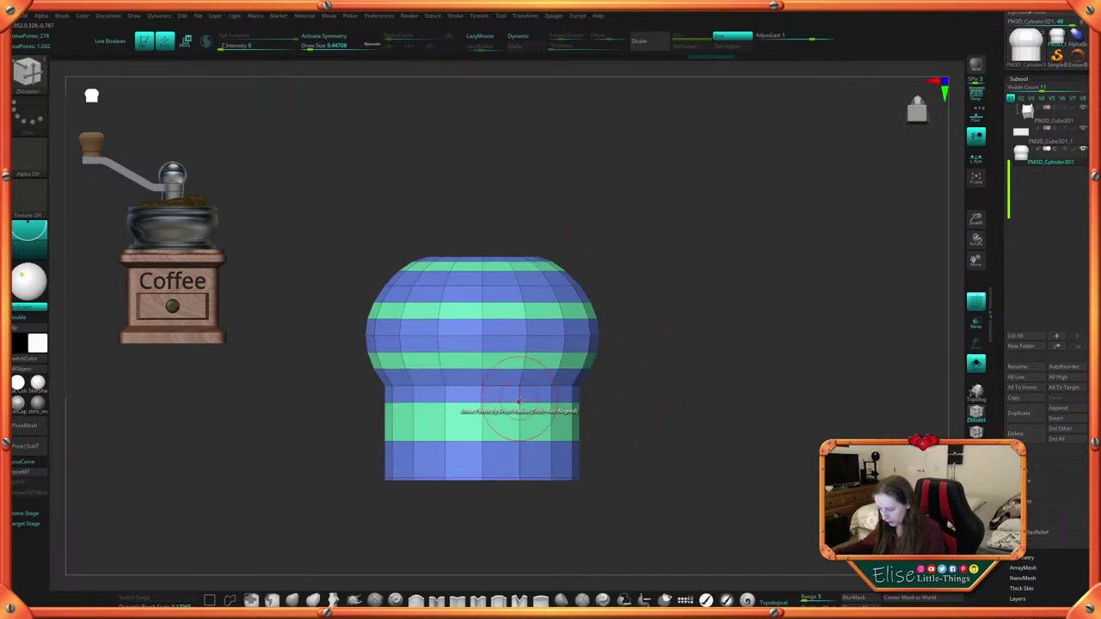
{"action": "left_click_drag", "start_coordinate": [522, 395], "coordinate": [520, 386]}
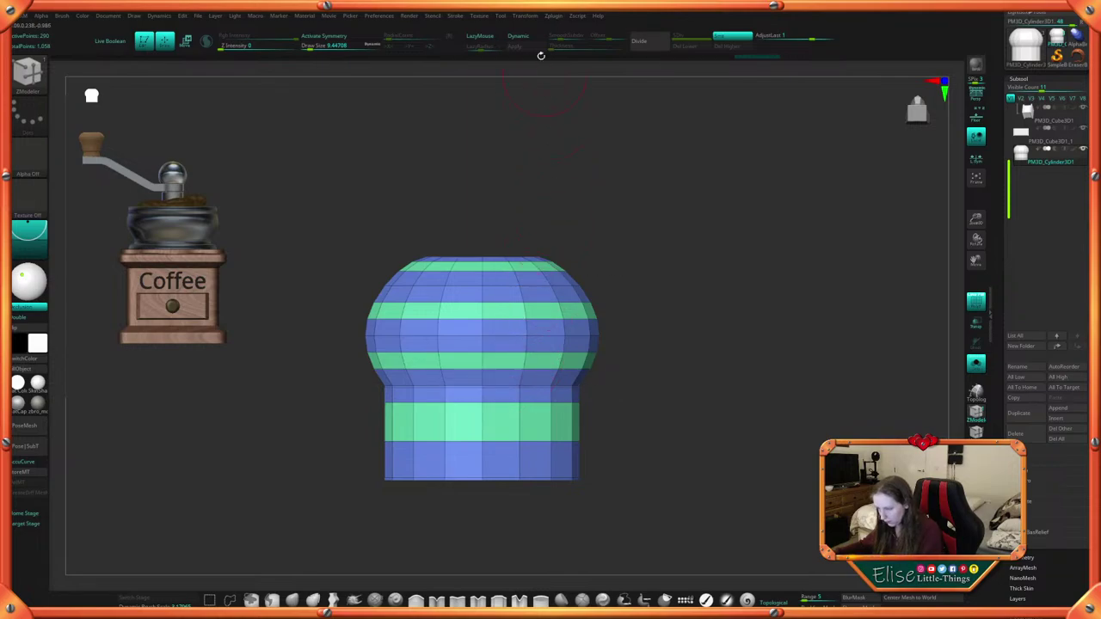
Preview the knob with dynamic subdivision and no polyframe, then restore the low-poly polyframe view facing its base
{"action": "left_click", "coordinate": [518, 35]}
{"action": "key", "text": "space"}
{"action": "left_click", "coordinate": [652, 371]}
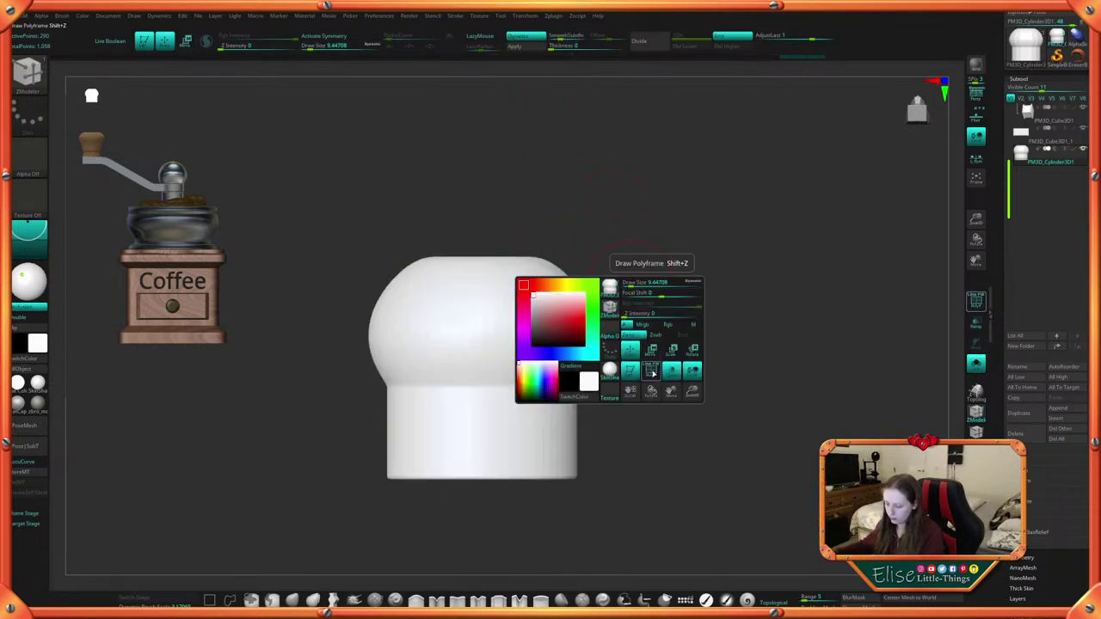
{"action": "left_click", "coordinate": [652, 373]}
{"action": "left_click_drag", "start_coordinate": [666, 327], "coordinate": [671, 105]}
{"action": "left_click", "coordinate": [529, 37]}
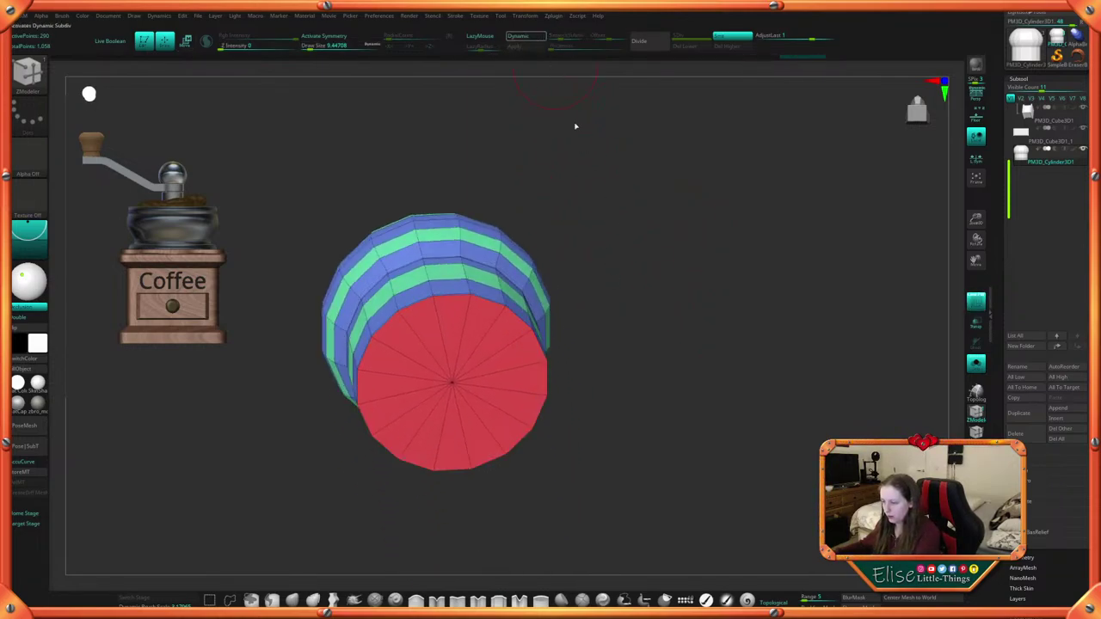
{"action": "left_click_drag", "start_coordinate": [576, 127], "coordinate": [567, 208]}
Insert multiple concentric edge loops across the knob's flat base cap
{"action": "key", "text": "space"}
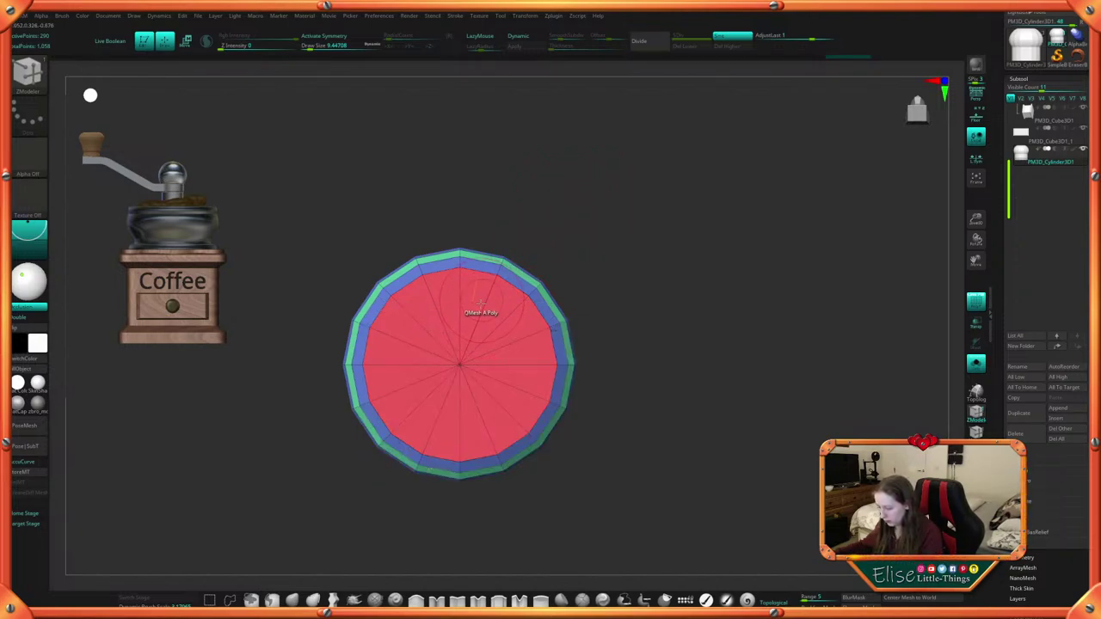
{"action": "left_click", "coordinate": [486, 300]}
{"action": "left_click", "coordinate": [486, 297]}
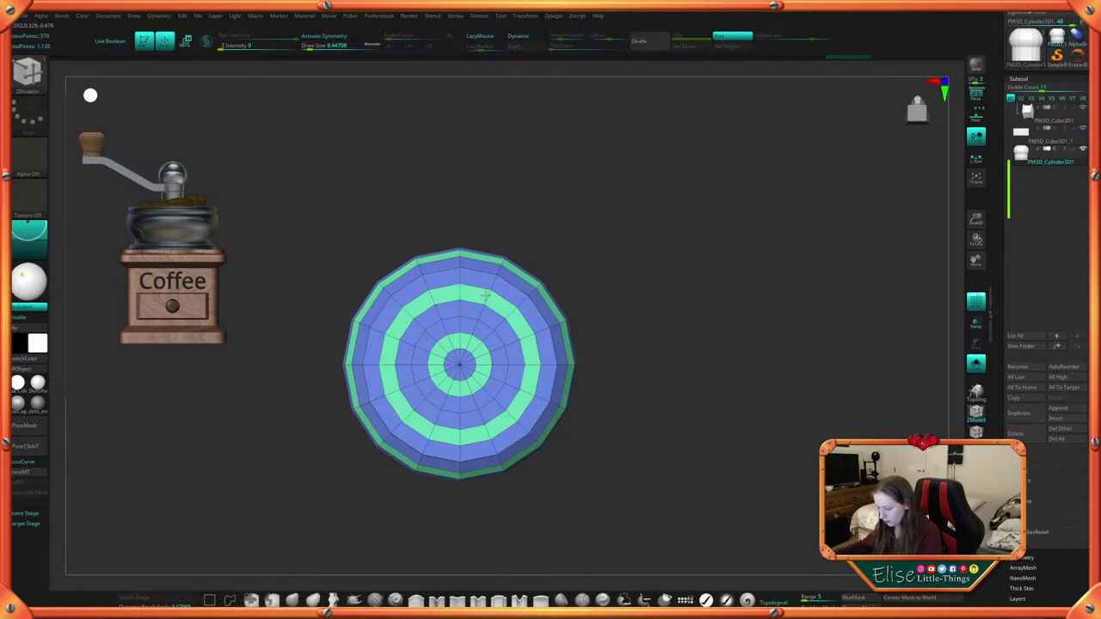
{"action": "left_click", "coordinate": [486, 295]}
{"action": "left_click_drag", "start_coordinate": [626, 276], "coordinate": [504, 320]}
{"action": "left_click_drag", "start_coordinate": [600, 293], "coordinate": [619, 310]}
Examine the knob's base and sides with dynamic subdivision on, then switch it off
{"action": "left_click", "coordinate": [529, 39]}
{"action": "left_click_drag", "start_coordinate": [646, 236], "coordinate": [533, 315]}
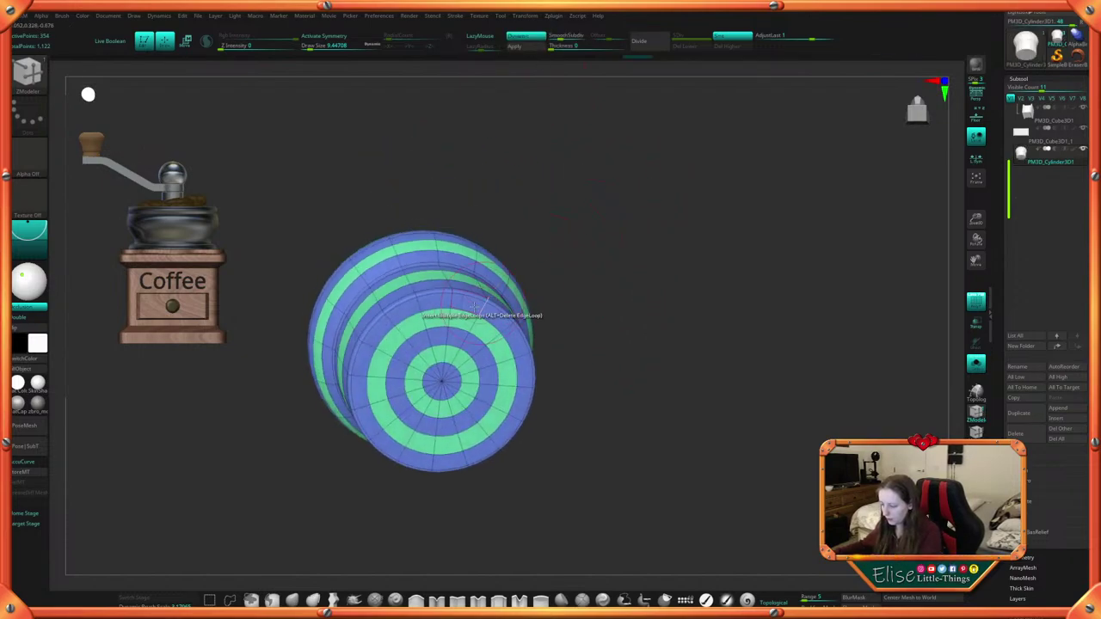
{"action": "left_click_drag", "start_coordinate": [651, 356], "coordinate": [488, 329]}
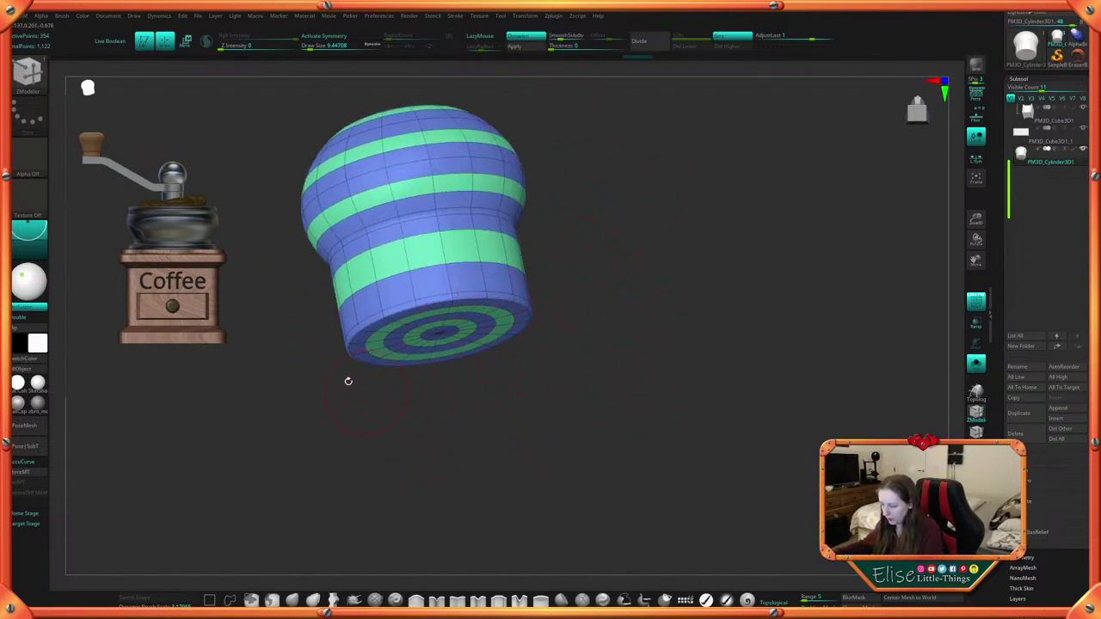
{"action": "mouse_move", "coordinate": [625, 331]}
{"action": "left_mouse_down"}
{"action": "mouse_move", "coordinate": [634, 413]}
{"action": "mouse_move", "coordinate": [651, 375]}
{"action": "mouse_move", "coordinate": [654, 410]}
{"action": "mouse_move", "coordinate": [654, 383]}
{"action": "left_mouse_up"}
{"action": "left_click", "coordinate": [527, 38]}
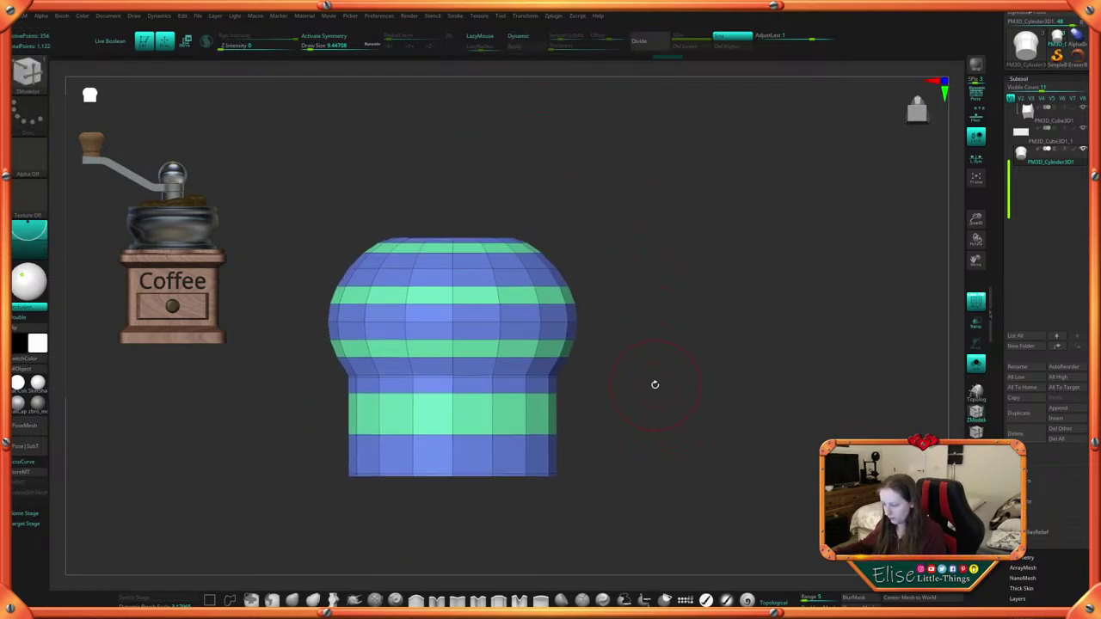
Inspect the top of the smoothed knob without polyframe, then return to the low-poly polyframe display
{"action": "key", "text": "space"}
{"action": "left_click", "coordinate": [532, 40]}
{"action": "left_click_drag", "start_coordinate": [651, 277], "coordinate": [679, 332]}
{"action": "key", "text": "space"}
{"action": "left_click", "coordinate": [675, 413]}
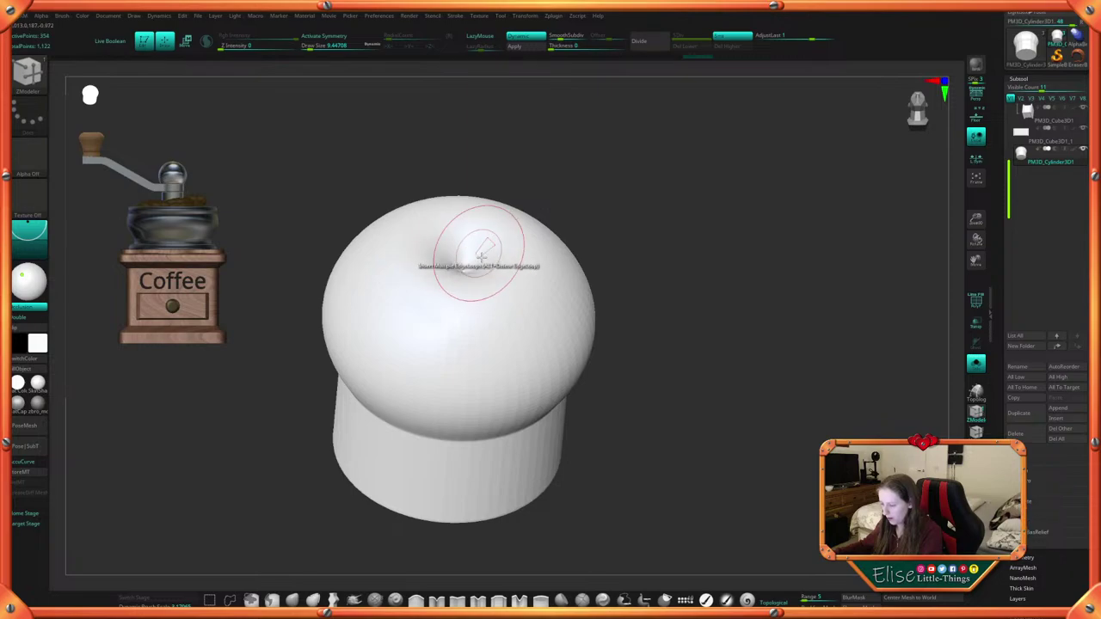
{"action": "left_click_drag", "start_coordinate": [615, 245], "coordinate": [727, 253]}
{"action": "key", "text": "space"}
{"action": "left_click", "coordinate": [677, 383]}
{"action": "left_click", "coordinate": [538, 39]}
Try to mark the centre fan and its surrounding ring on the knob's top as a temporary polygon selection, then undo the marking
{"action": "key", "text": "space"}
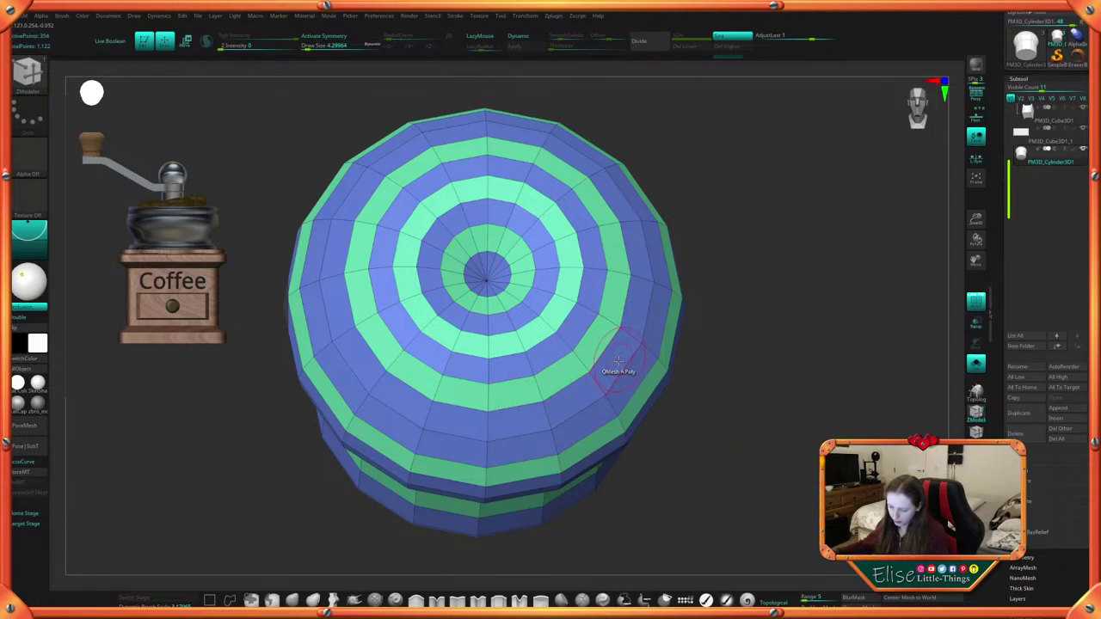
{"action": "left_click_drag", "start_coordinate": [673, 394], "coordinate": [697, 382]}
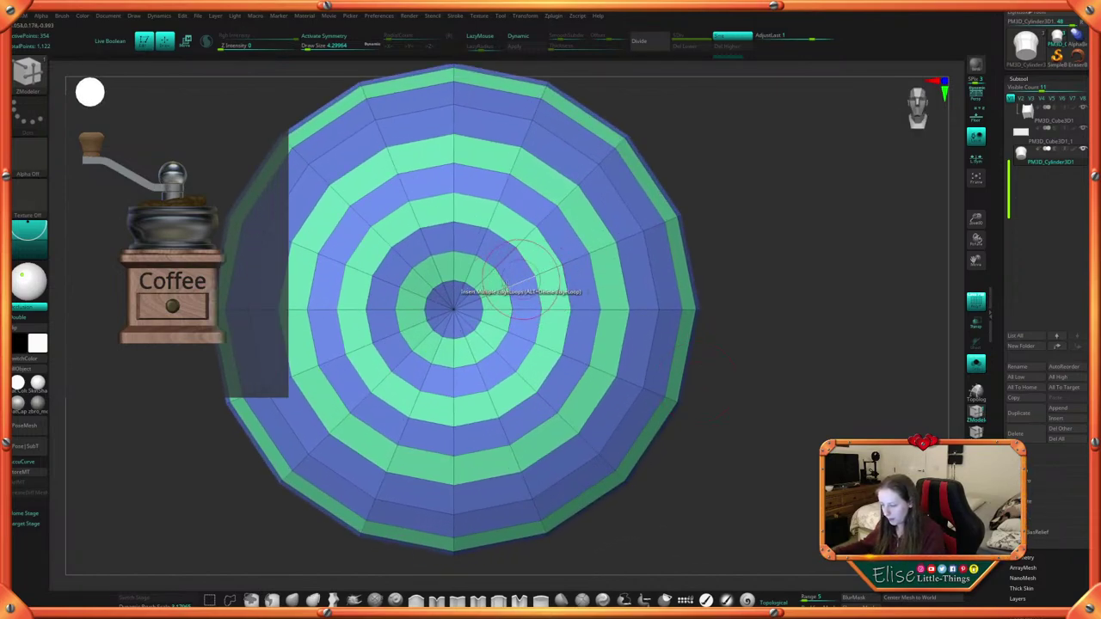
{"action": "left_click_drag", "start_coordinate": [417, 322], "coordinate": [444, 269]}
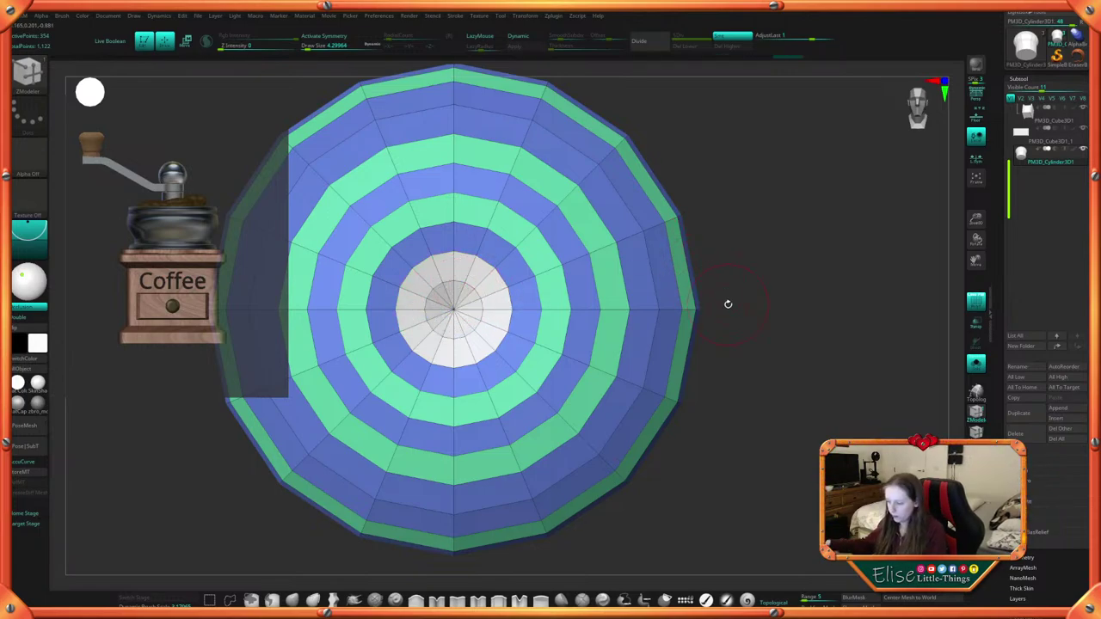
{"action": "mouse_move", "coordinate": [728, 434]}
{"action": "left_mouse_down"}
{"action": "mouse_move", "coordinate": [740, 445]}
{"action": "mouse_move", "coordinate": [742, 400]}
{"action": "mouse_move", "coordinate": [725, 344]}
{"action": "mouse_move", "coordinate": [746, 346]}
{"action": "left_mouse_up"}
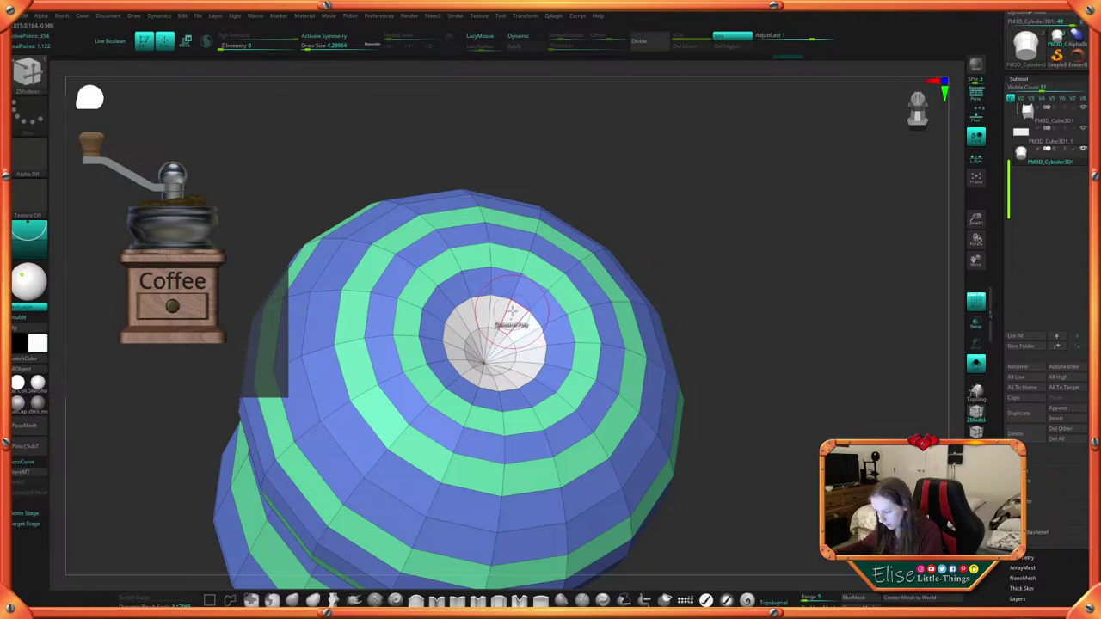
{"action": "left_click_drag", "start_coordinate": [719, 251], "coordinate": [713, 273]}
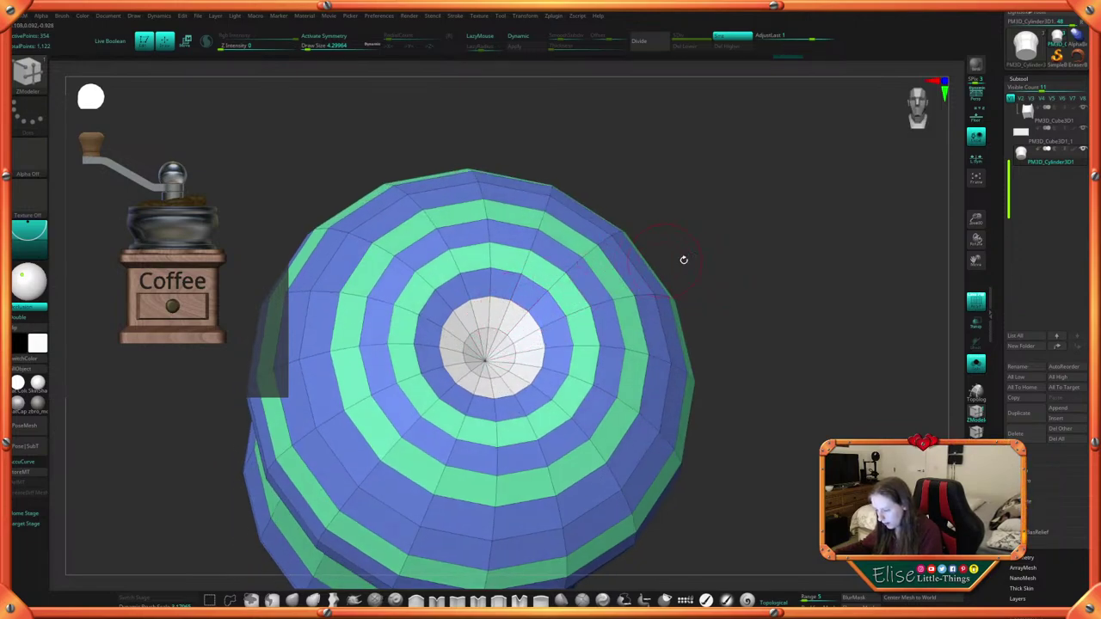
{"action": "key", "text": "ctrl+z"}
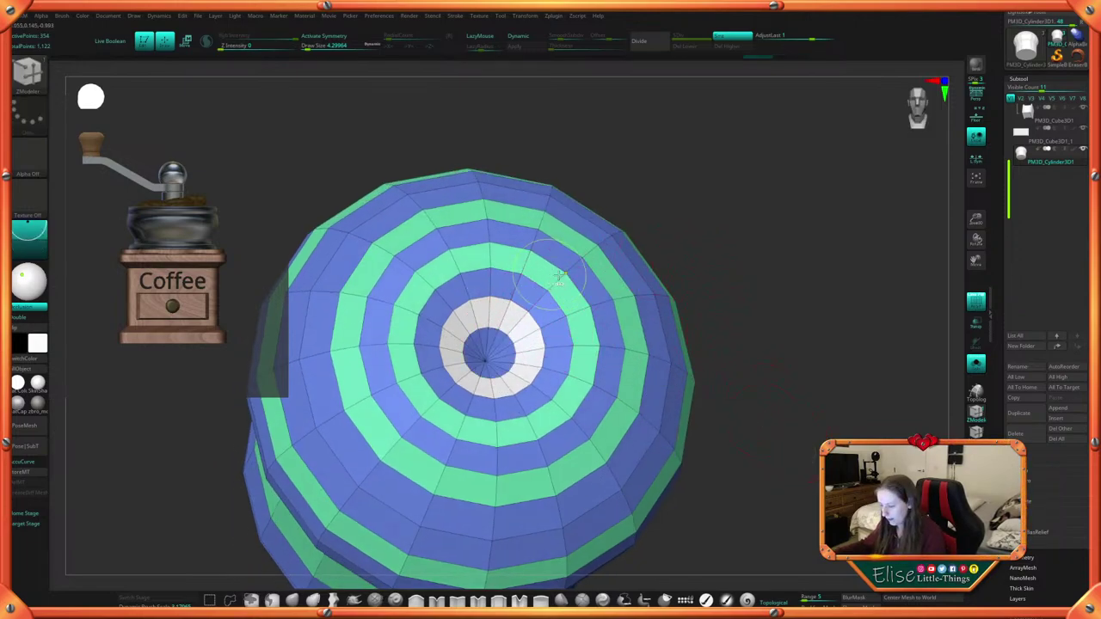
{"action": "key", "text": "ctrl+z"}
Assign the centre fan and surrounding ring on the knob's top one new polygroup, using the PolyGroup action with Polygroup All
{"action": "key", "text": "space"}
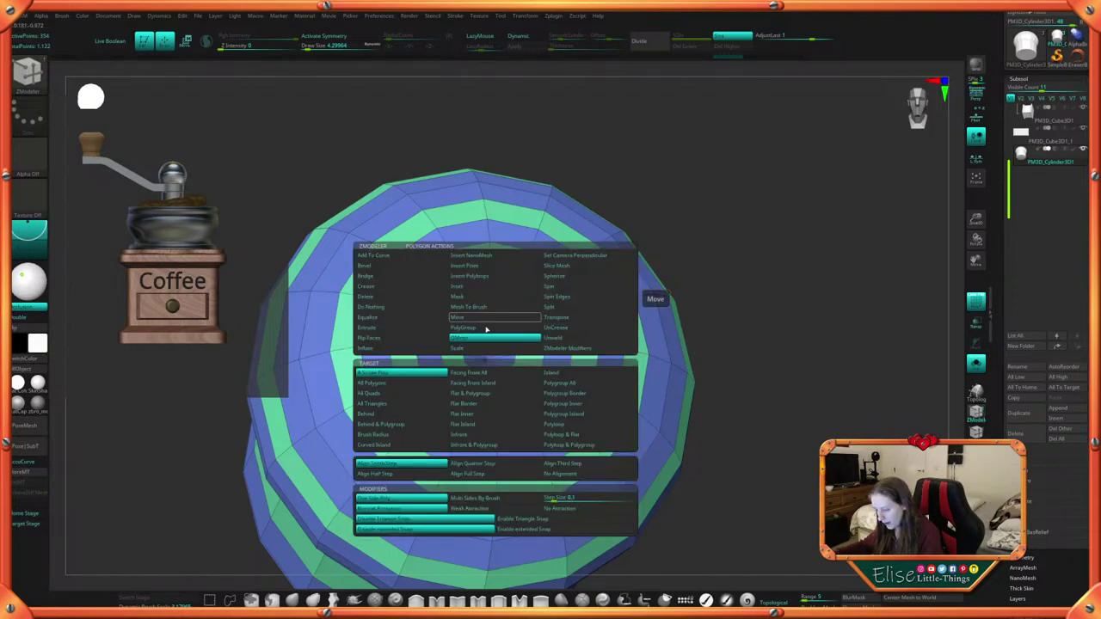
{"action": "left_click", "coordinate": [478, 331]}
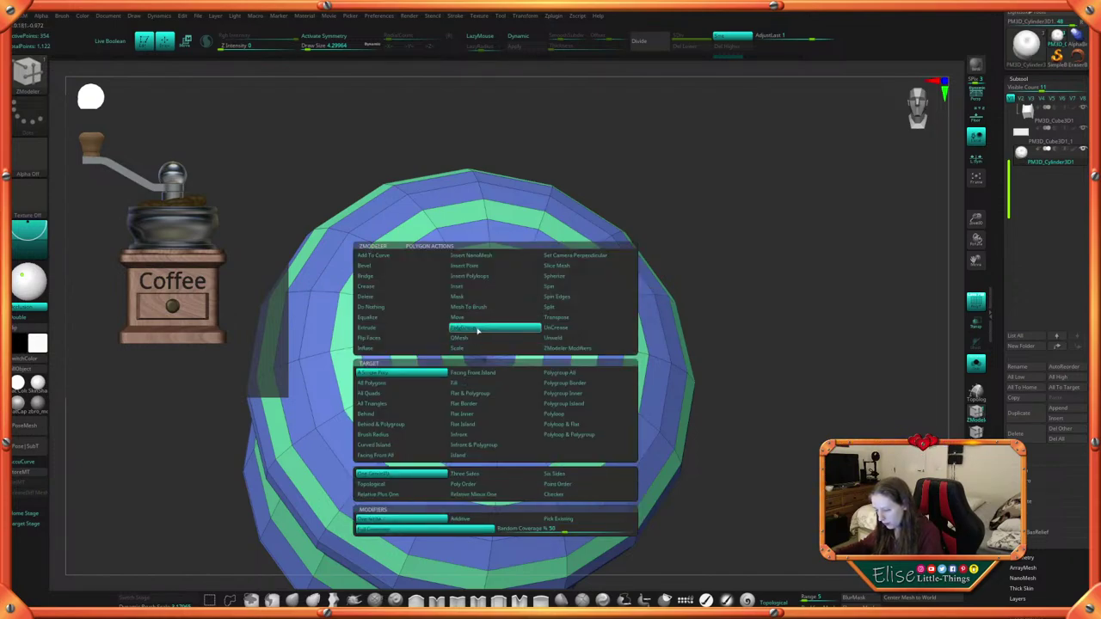
{"action": "left_click", "coordinate": [567, 375]}
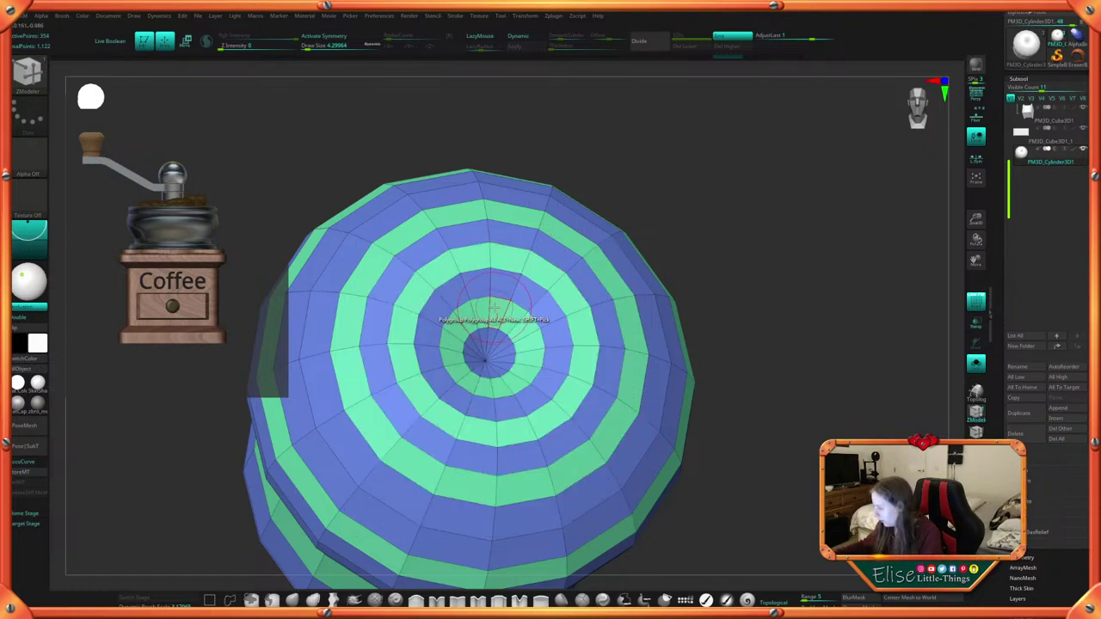
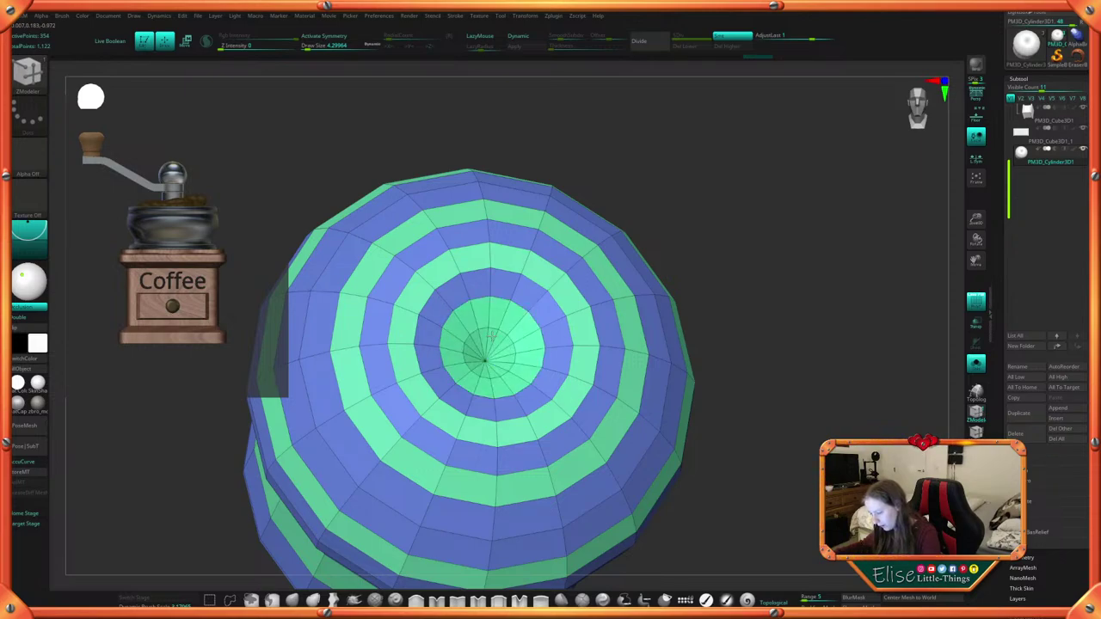
{"action": "left_click", "coordinate": [491, 335]}
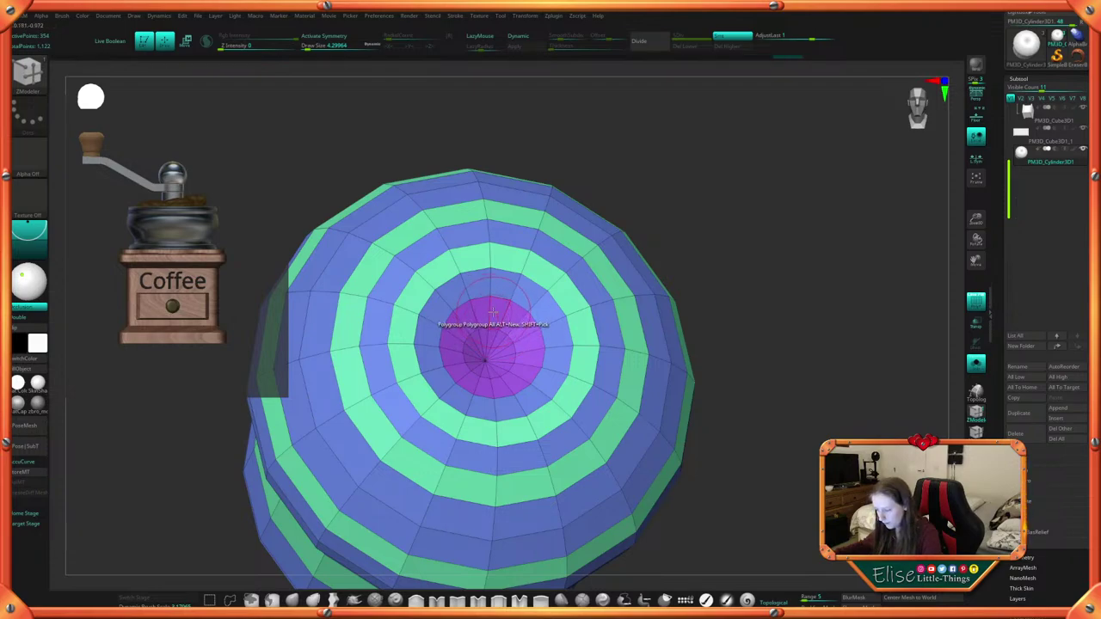
Delete the new centre polygroup from the knob's top with the Delete action targeting Polygroup All
{"action": "key", "text": "space"}
{"action": "left_click", "coordinate": [385, 299]}
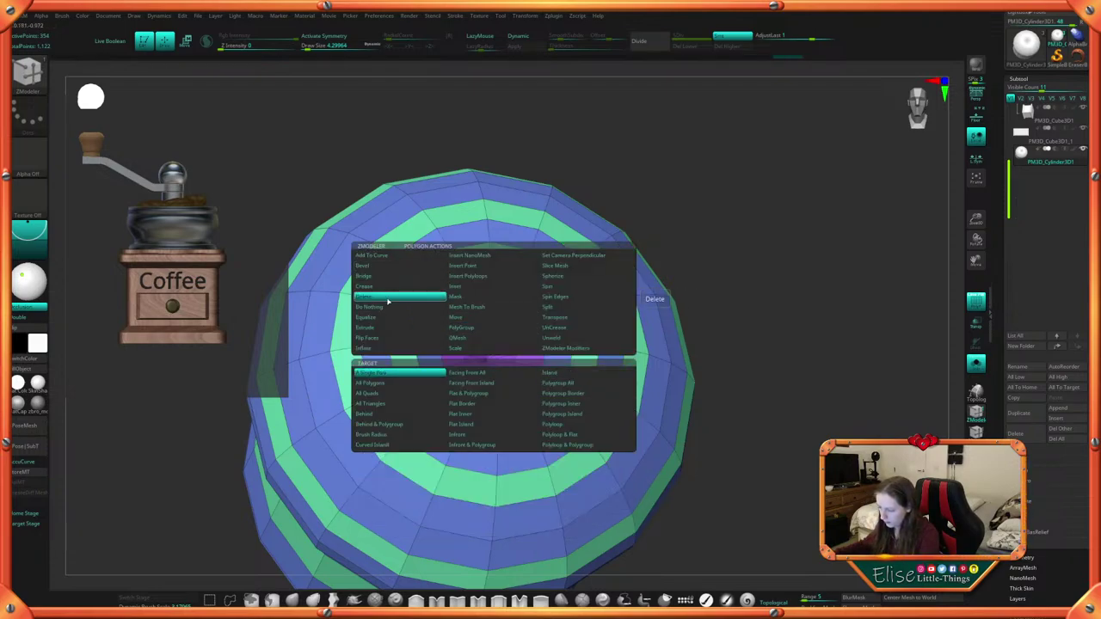
{"action": "left_click", "coordinate": [564, 383]}
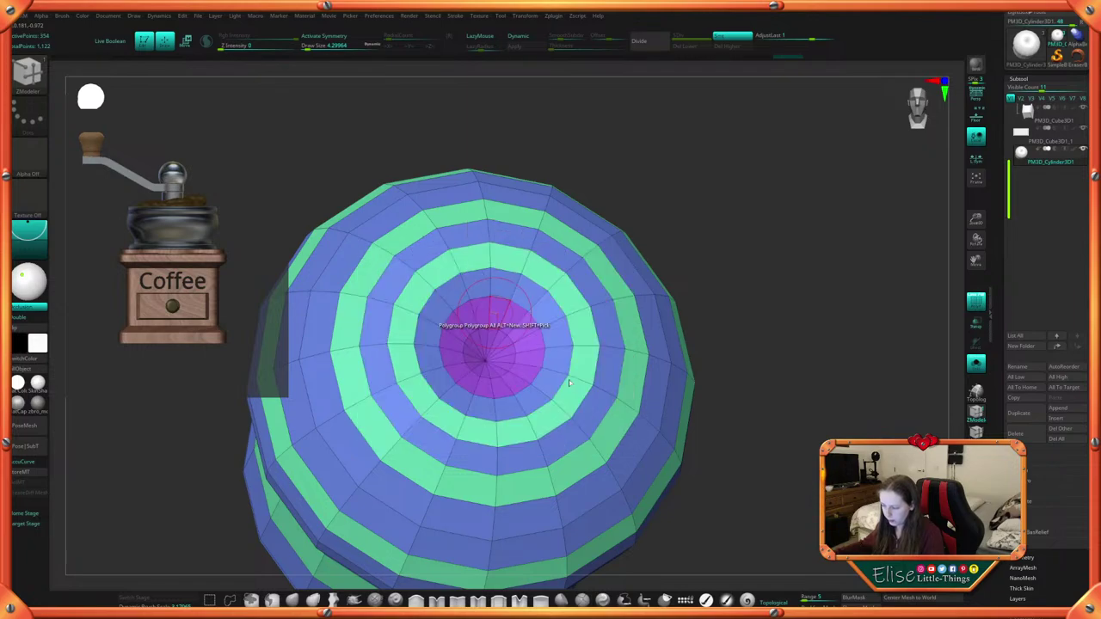
{"action": "left_click", "coordinate": [498, 311]}
{"action": "left_click_drag", "start_coordinate": [756, 299], "coordinate": [773, 412]}
{"action": "key", "text": "f"}
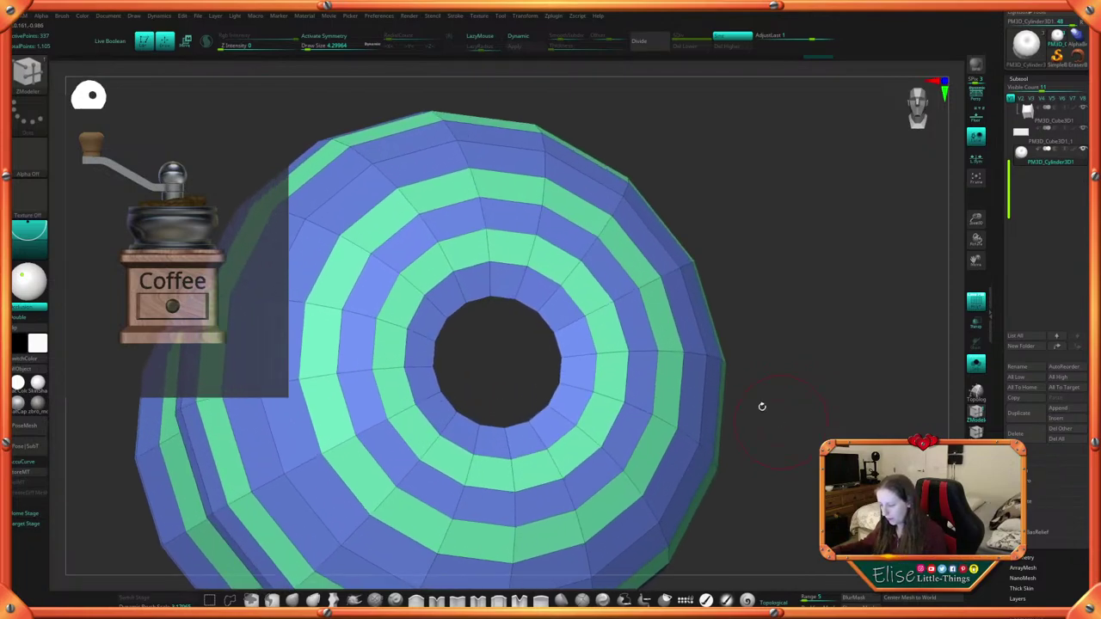
Try QMesh with the Polygroup All target on the rings around the hole, then undo it
{"action": "key", "text": "space"}
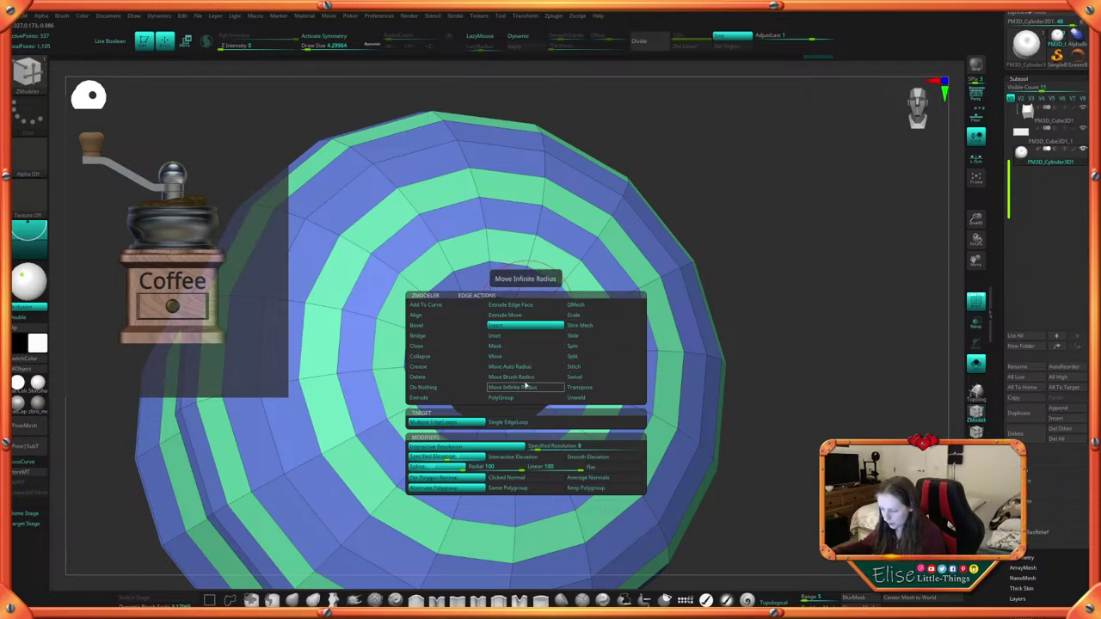
{"action": "left_click_drag", "start_coordinate": [772, 310], "coordinate": [848, 314]}
{"action": "key", "text": "space"}
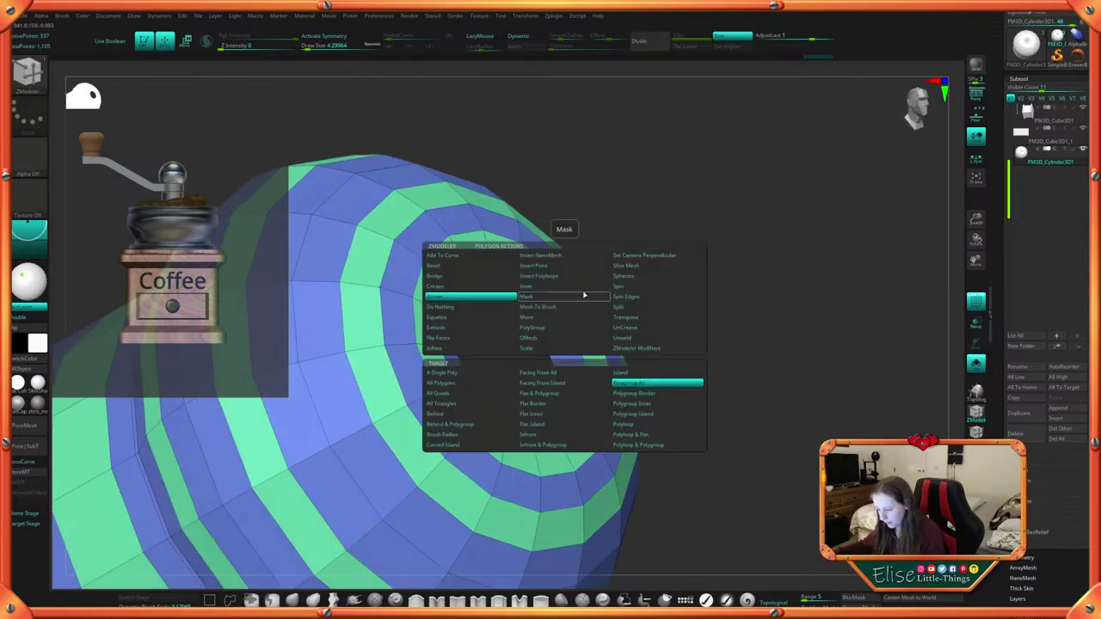
{"action": "left_click", "coordinate": [535, 337]}
{"action": "left_click", "coordinate": [628, 385]}
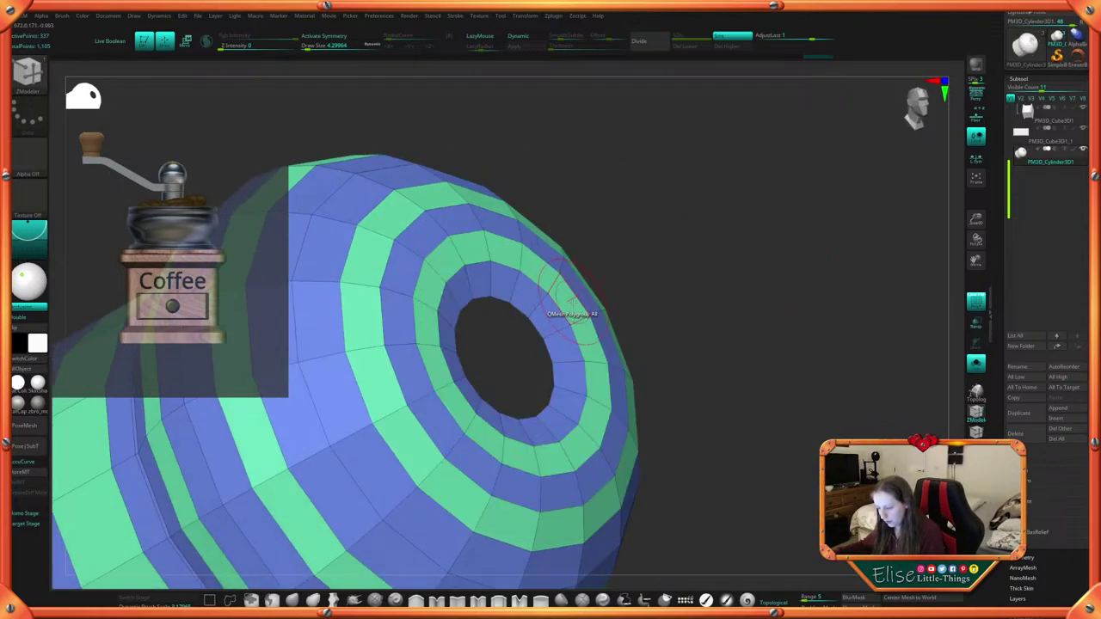
{"action": "mouse_move", "coordinate": [569, 298]}
{"action": "left_mouse_down"}
{"action": "mouse_move", "coordinate": [589, 295]}
{"action": "mouse_move", "coordinate": [577, 299]}
{"action": "left_mouse_up"}
{"action": "key", "text": "ctrl+z"}
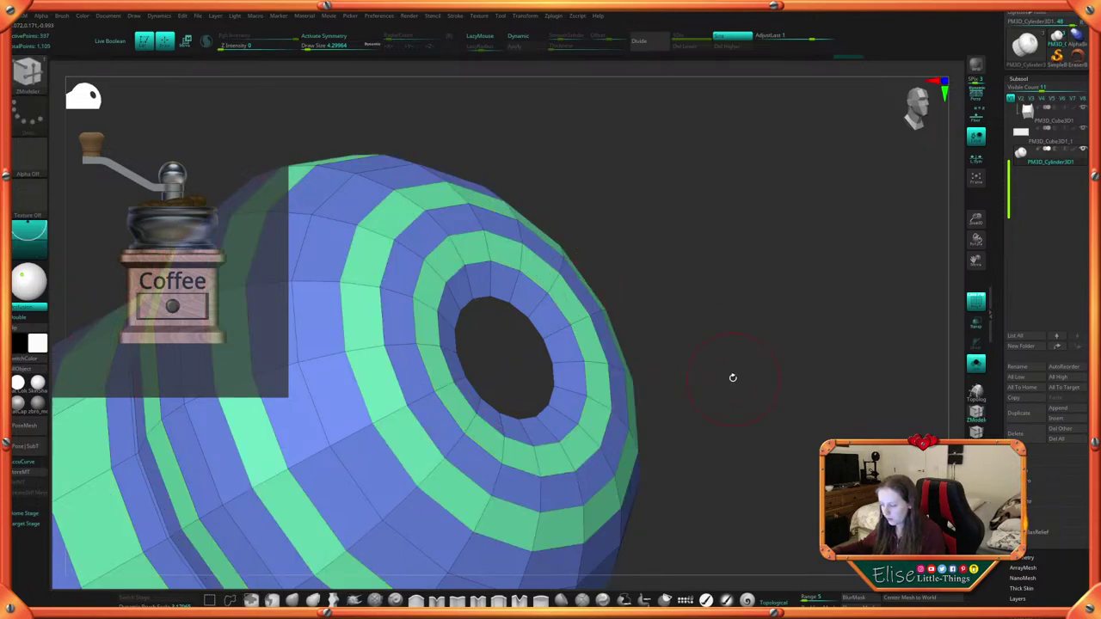
Close the round opening in the knob's top using the Close edge action with the Convex Hole target
{"action": "left_click_drag", "start_coordinate": [733, 377], "coordinate": [676, 373], "text": "shift"}
{"action": "left_click_drag", "start_coordinate": [812, 354], "coordinate": [801, 362], "text": "alt"}
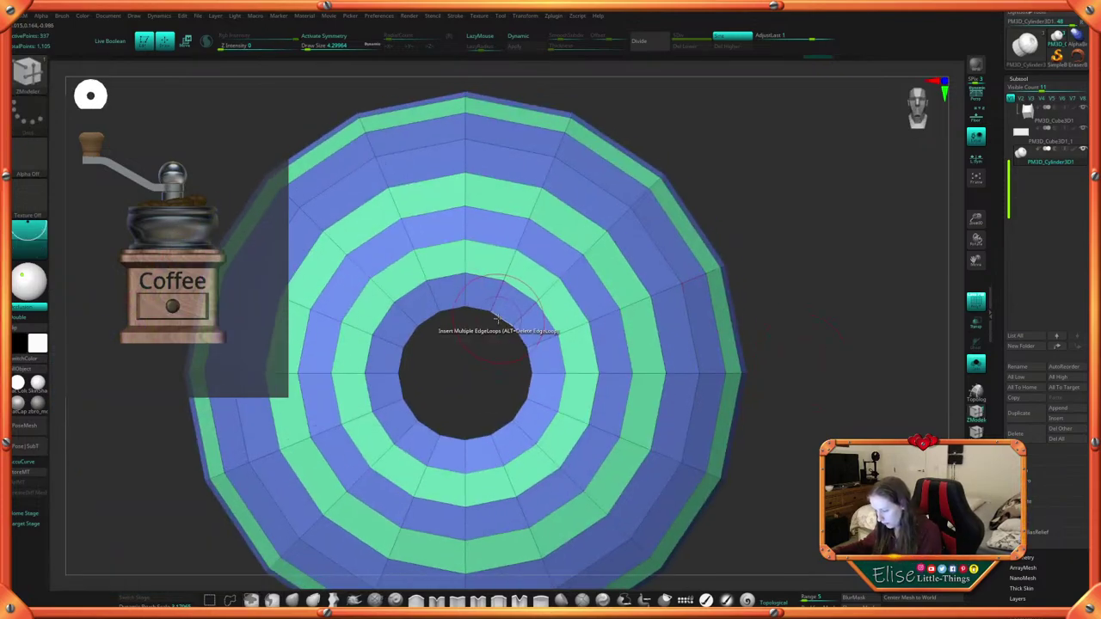
{"action": "key", "text": "space"}
{"action": "left_click", "coordinate": [412, 359]}
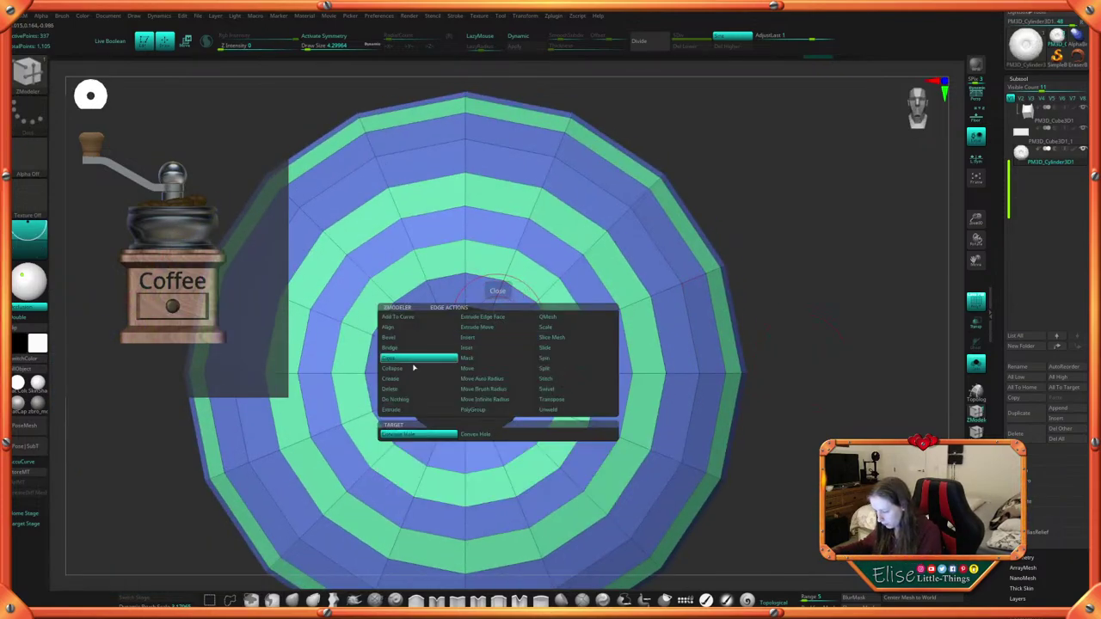
{"action": "left_click", "coordinate": [497, 436]}
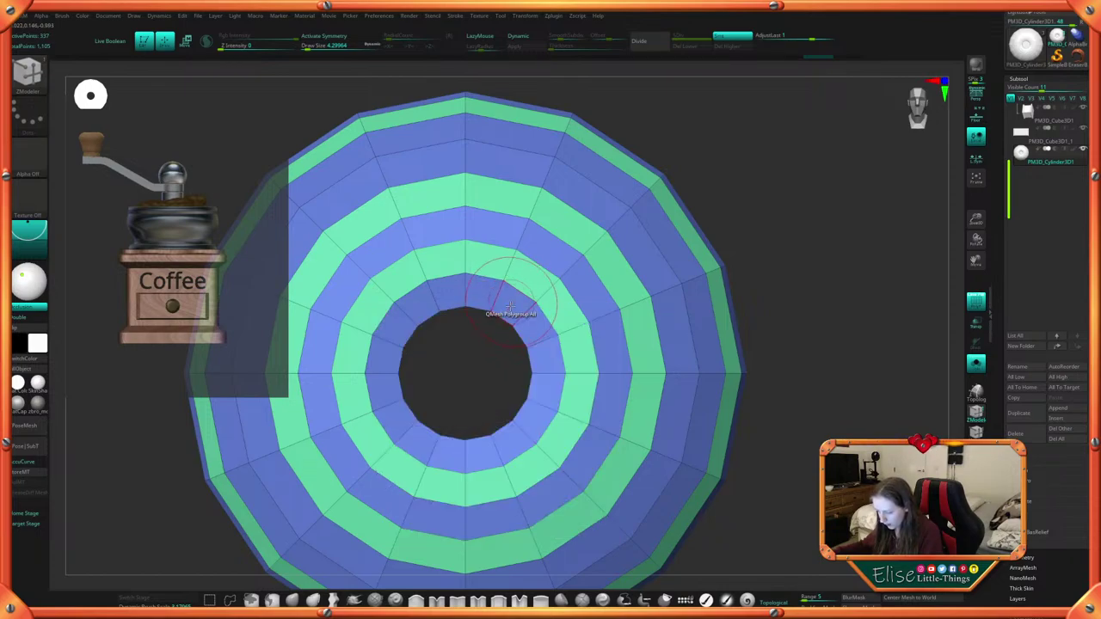
{"action": "left_click", "coordinate": [502, 325]}
Preview the closed knob top with dynamic subdivision, with and without polyframe, then return to the low-poly polyframe display
{"action": "left_click_drag", "start_coordinate": [812, 298], "coordinate": [551, 134]}
{"action": "left_click", "coordinate": [534, 37]}
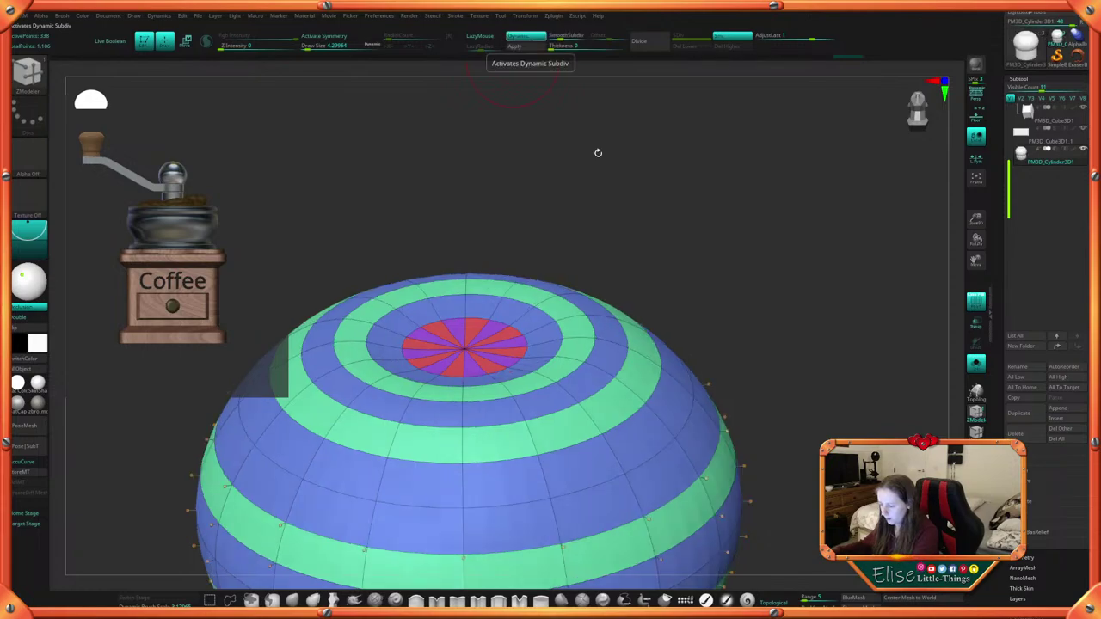
{"action": "key", "text": "space"}
{"action": "left_click", "coordinate": [671, 329]}
{"action": "mouse_move", "coordinate": [672, 329]}
{"action": "left_mouse_down"}
{"action": "mouse_move", "coordinate": [682, 282]}
{"action": "mouse_move", "coordinate": [691, 317]}
{"action": "mouse_move", "coordinate": [678, 319]}
{"action": "left_mouse_up"}
{"action": "key", "text": "f"}
{"action": "key", "text": "space"}
{"action": "left_click", "coordinate": [684, 381]}
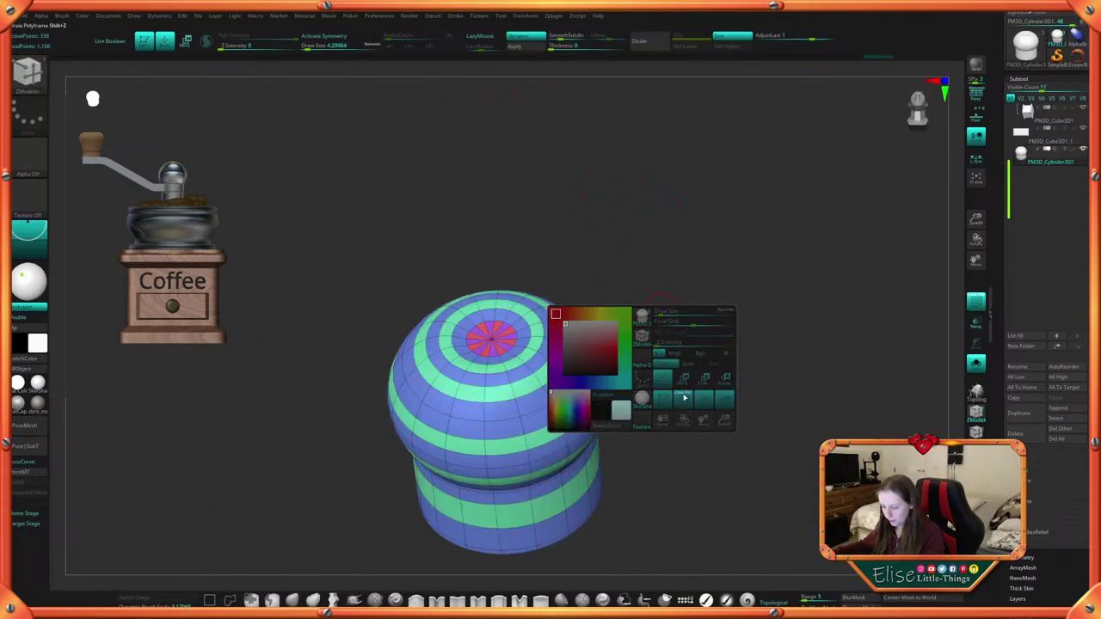
{"action": "left_click", "coordinate": [538, 39]}
{"action": "mouse_move", "coordinate": [637, 150]}
{"action": "left_mouse_down"}
{"action": "mouse_move", "coordinate": [641, 170]}
{"action": "mouse_move", "coordinate": [656, 152]}
{"action": "left_mouse_up"}
{"action": "right_click_drag", "start_coordinate": [656, 152], "coordinate": [654, 154], "text": "ctrl"}
{"action": "key", "text": "d"}
{"action": "key", "text": "shift+d"}
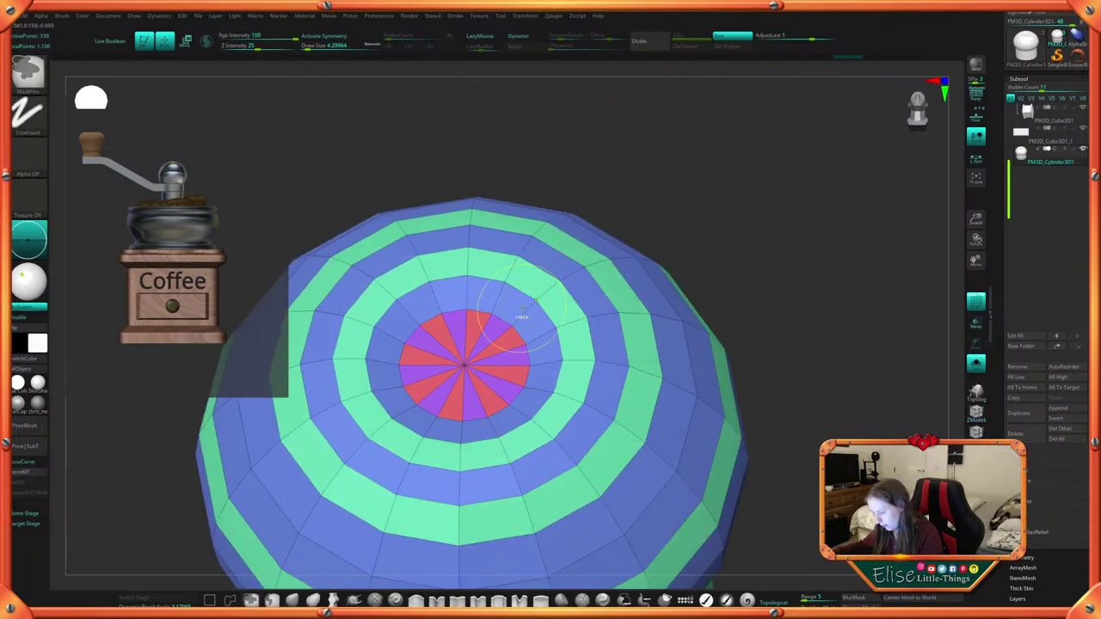
Undo the hole closure, then mark and delete the innermost polygon ring to widen the opening in the knob's top
{"action": "left_click", "coordinate": [521, 315], "text": "ctrl+shift"}
{"action": "left_click_drag", "start_coordinate": [530, 327], "coordinate": [527, 398]}
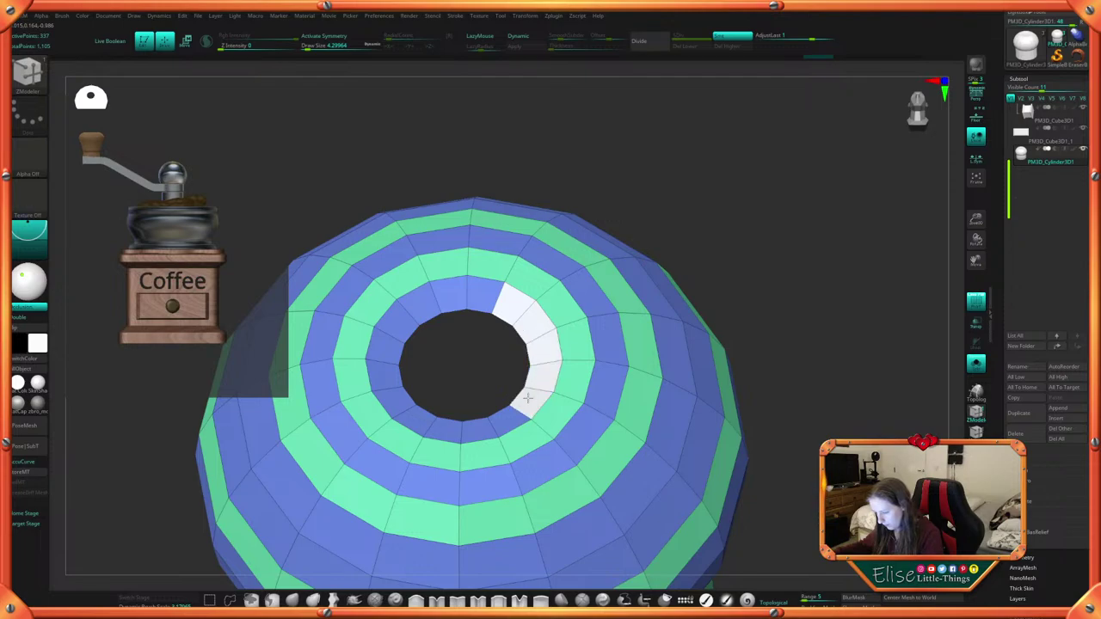
{"action": "mouse_move", "coordinate": [470, 428]}
{"action": "left_mouse_down"}
{"action": "mouse_move", "coordinate": [394, 397]}
{"action": "mouse_move", "coordinate": [390, 330]}
{"action": "left_mouse_up"}
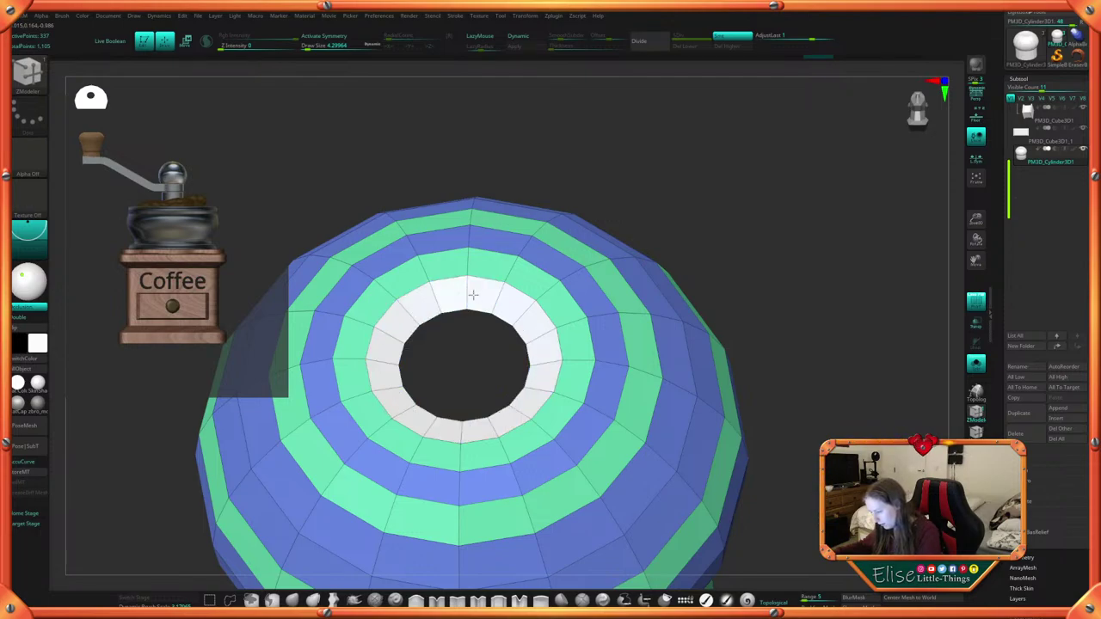
{"action": "key", "text": "space"}
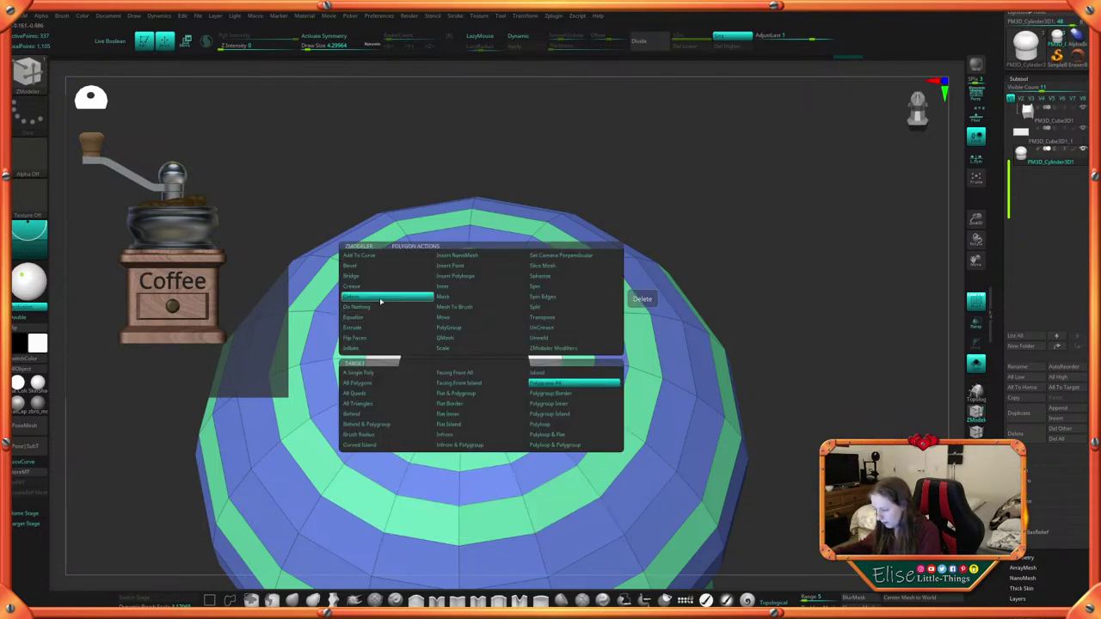
{"action": "left_click", "coordinate": [352, 296]}
{"action": "left_click", "coordinate": [489, 291]}
Cap the widened opening in the knob's top with the Close action set to Convex Hole
{"action": "key", "text": "space"}
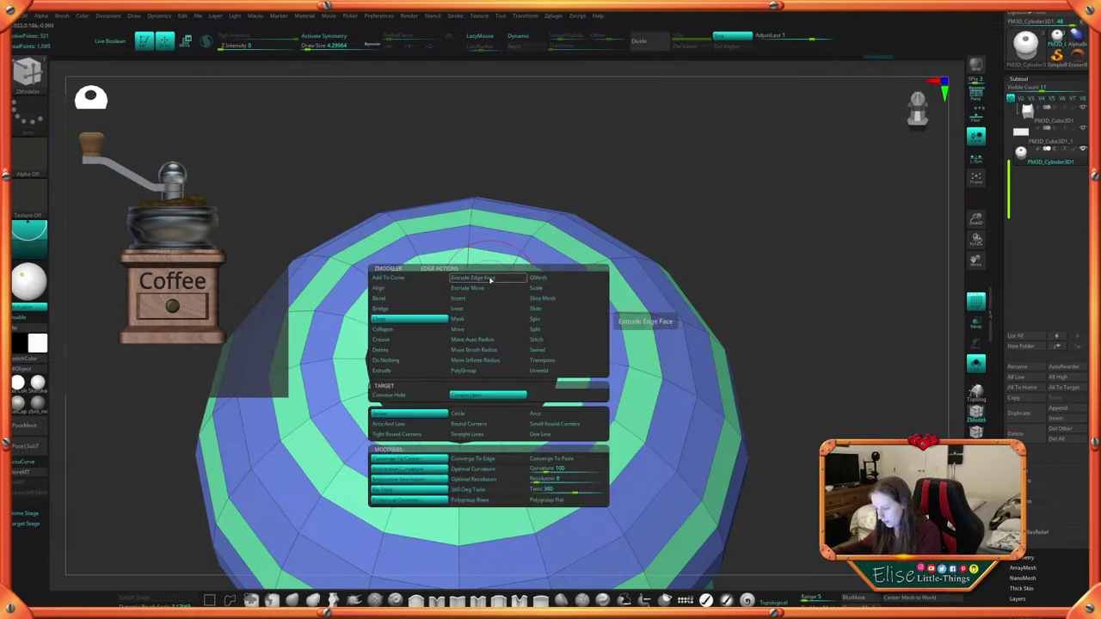
{"action": "left_click", "coordinate": [489, 349]}
{"action": "left_click", "coordinate": [492, 277]}
Turn on dynamic subdivision, hide the polyframe and check the smoothed, flat-topped knob from above and from the side
{"action": "left_click_drag", "start_coordinate": [765, 293], "coordinate": [688, 224], "text": "alt"}
{"action": "left_click_drag", "start_coordinate": [688, 224], "coordinate": [678, 206]}
{"action": "left_click", "coordinate": [529, 38]}
{"action": "right_click", "coordinate": [627, 310]}
{"action": "left_click", "coordinate": [668, 342]}
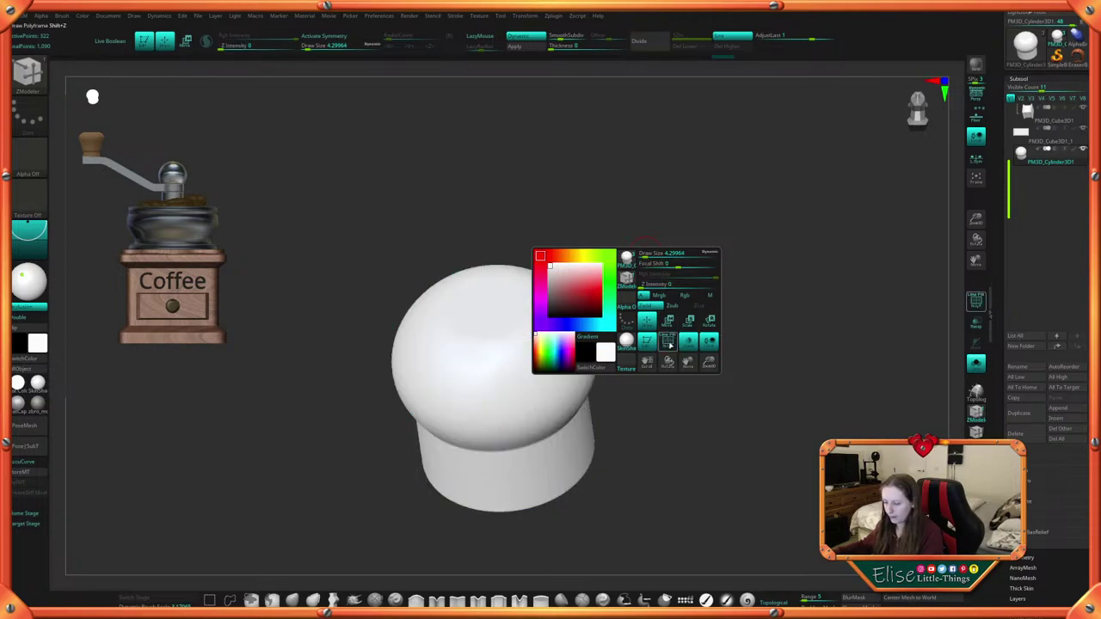
{"action": "left_click_drag", "start_coordinate": [721, 247], "coordinate": [702, 296]}
{"action": "right_click_drag", "start_coordinate": [703, 296], "coordinate": [667, 419]}
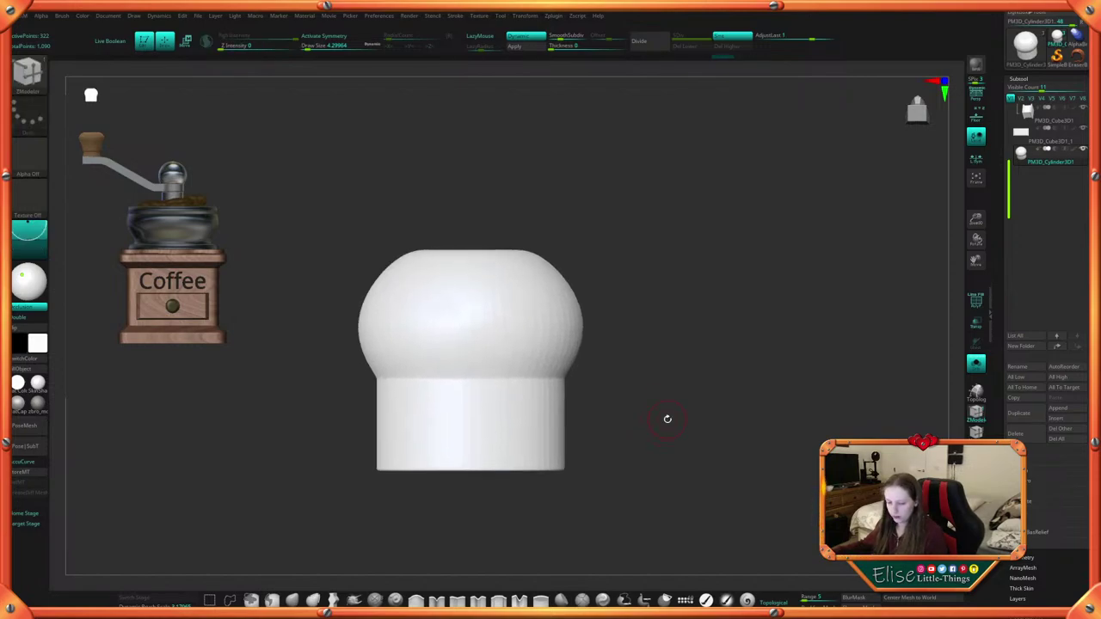
Show the box and drawer again and examine how the knob sits on the drawer from the front and below
{"action": "left_click", "coordinate": [978, 368]}
{"action": "right_click_drag", "start_coordinate": [782, 302], "coordinate": [671, 398]}
{"action": "key", "text": "w"}
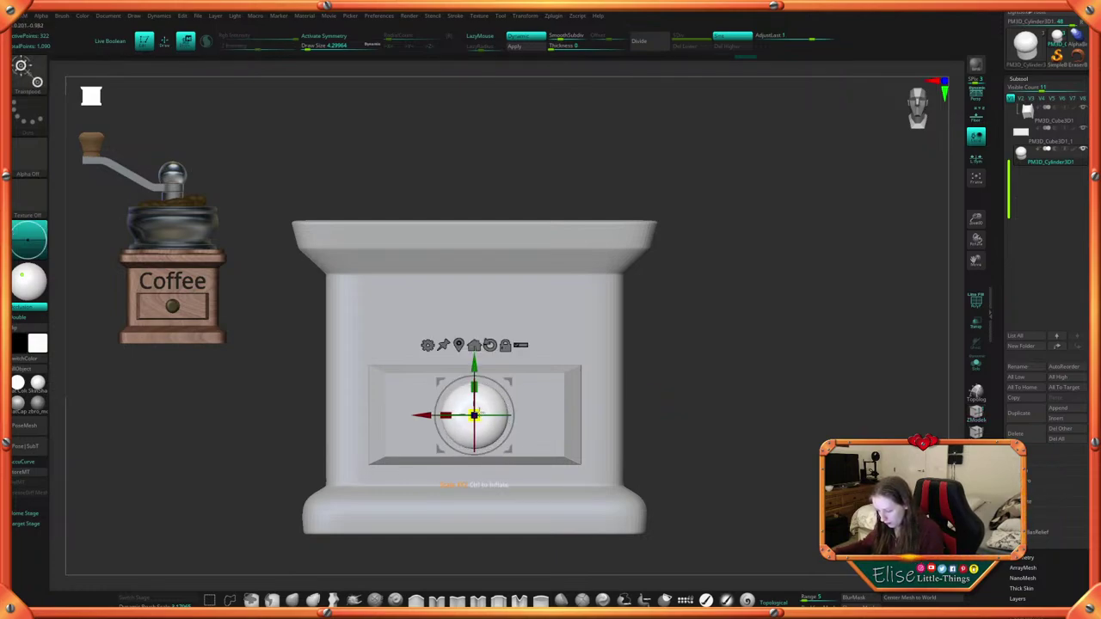
{"action": "right_click_drag", "start_coordinate": [704, 395], "coordinate": [747, 379]}
{"action": "left_click_drag", "start_coordinate": [775, 363], "coordinate": [749, 304]}
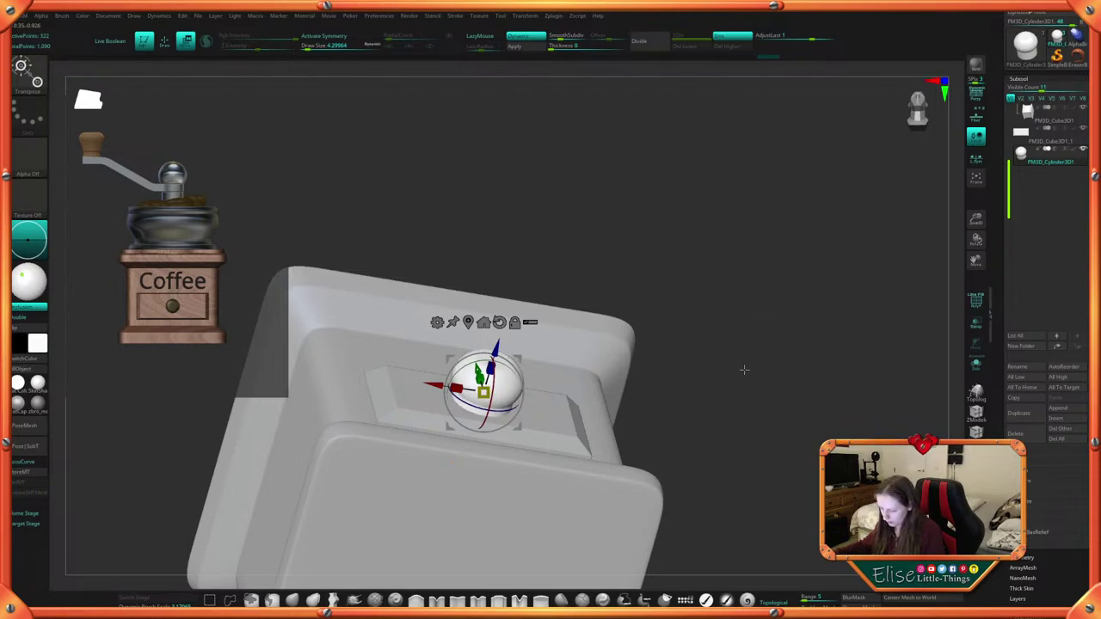
{"action": "mouse_move", "coordinate": [744, 370]}
{"action": "left_mouse_down", "text": "shift"}
{"action": "mouse_move", "coordinate": [731, 433]}
{"action": "mouse_move", "coordinate": [641, 393]}
{"action": "mouse_move", "coordinate": [678, 391]}
{"action": "mouse_move", "coordinate": [688, 408]}
{"action": "mouse_move", "coordinate": [653, 395]}
{"action": "left_mouse_up", "text": "shift"}
{"action": "key", "text": "q"}
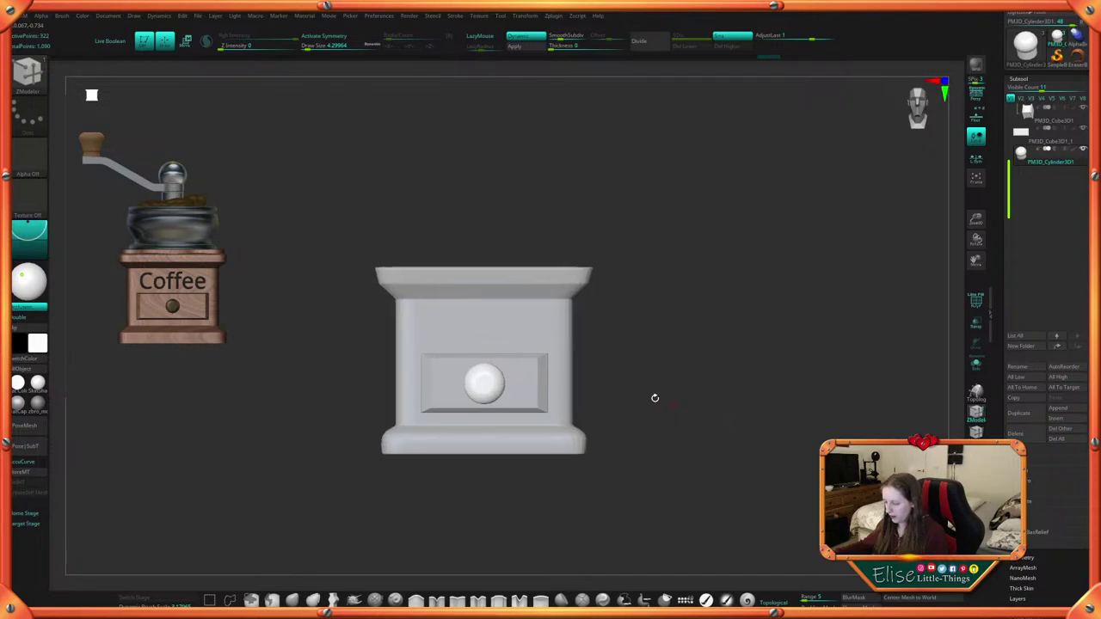
Scale the knob down slightly on the drawer front
{"action": "key", "text": "w"}
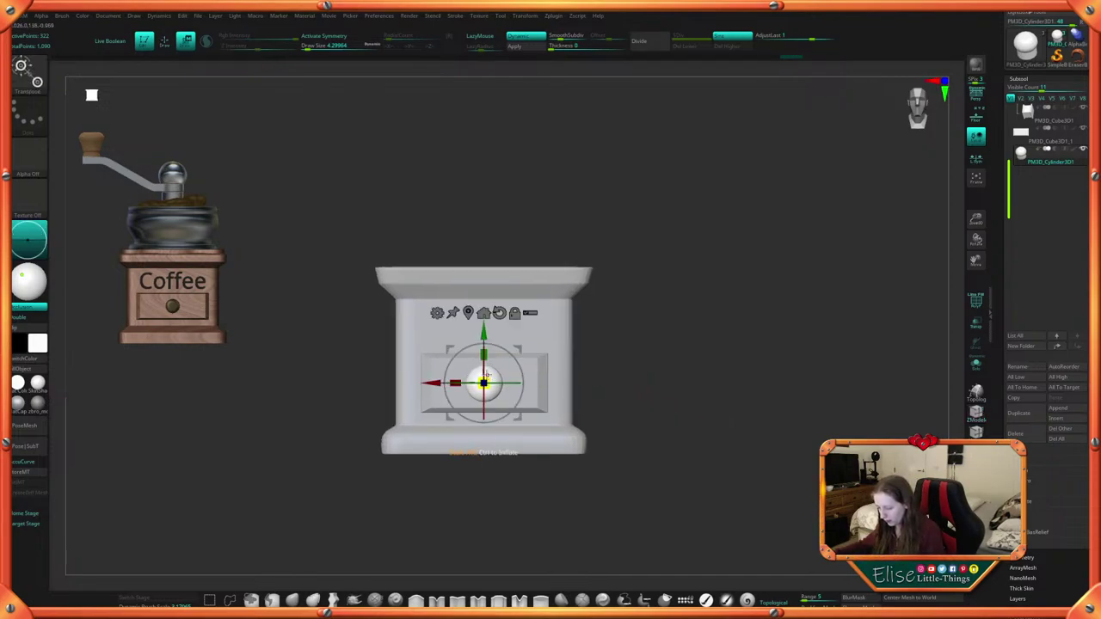
{"action": "key", "text": "q"}
{"action": "mouse_move", "coordinate": [690, 346]}
{"action": "left_mouse_down", "text": "alt"}
{"action": "mouse_move", "coordinate": [673, 356]}
{"action": "mouse_move", "coordinate": [676, 436]}
{"action": "mouse_move", "coordinate": [697, 401]}
{"action": "mouse_move", "coordinate": [639, 422]}
{"action": "mouse_move", "coordinate": [685, 433]}
{"action": "mouse_move", "coordinate": [690, 322]}
{"action": "mouse_move", "coordinate": [712, 336]}
{"action": "mouse_move", "coordinate": [704, 386]}
{"action": "left_mouse_up", "text": "alt"}
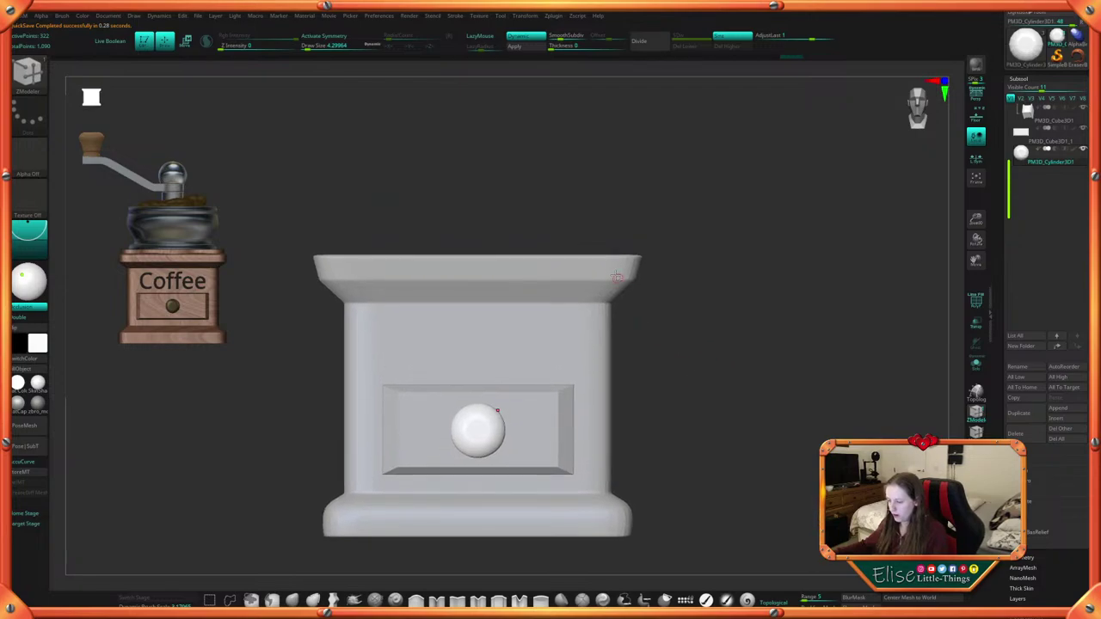
Select the box subtool, show its polyframe and step its undo history back to the low-poly, unsmoothed mesh
{"action": "left_click", "coordinate": [616, 276], "text": "alt"}
{"action": "left_click", "coordinate": [532, 50]}
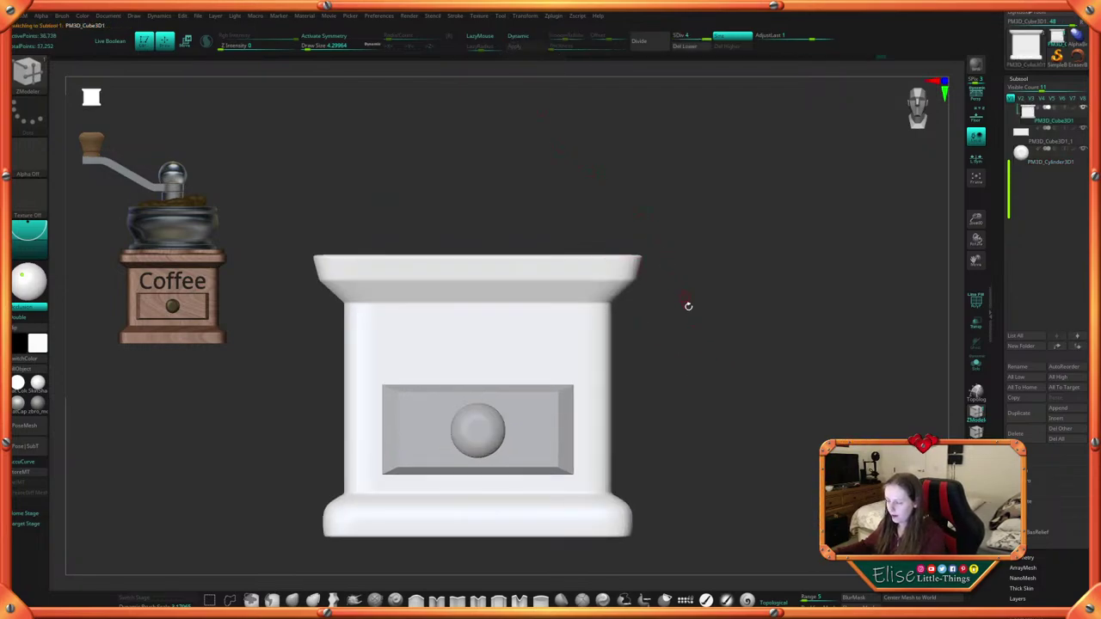
{"action": "key", "text": "space"}
{"action": "left_click", "coordinate": [712, 399]}
{"action": "left_click_drag", "start_coordinate": [722, 287], "coordinate": [714, 204]}
{"action": "left_click", "coordinate": [692, 47]}
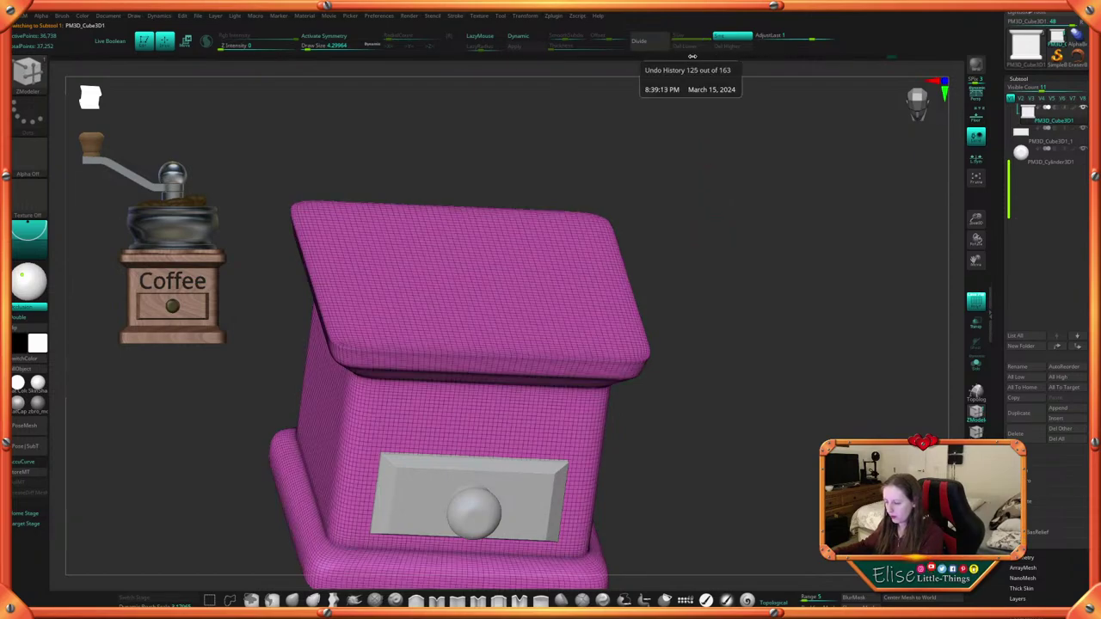
{"action": "left_click_drag", "start_coordinate": [887, 57], "coordinate": [872, 59]}
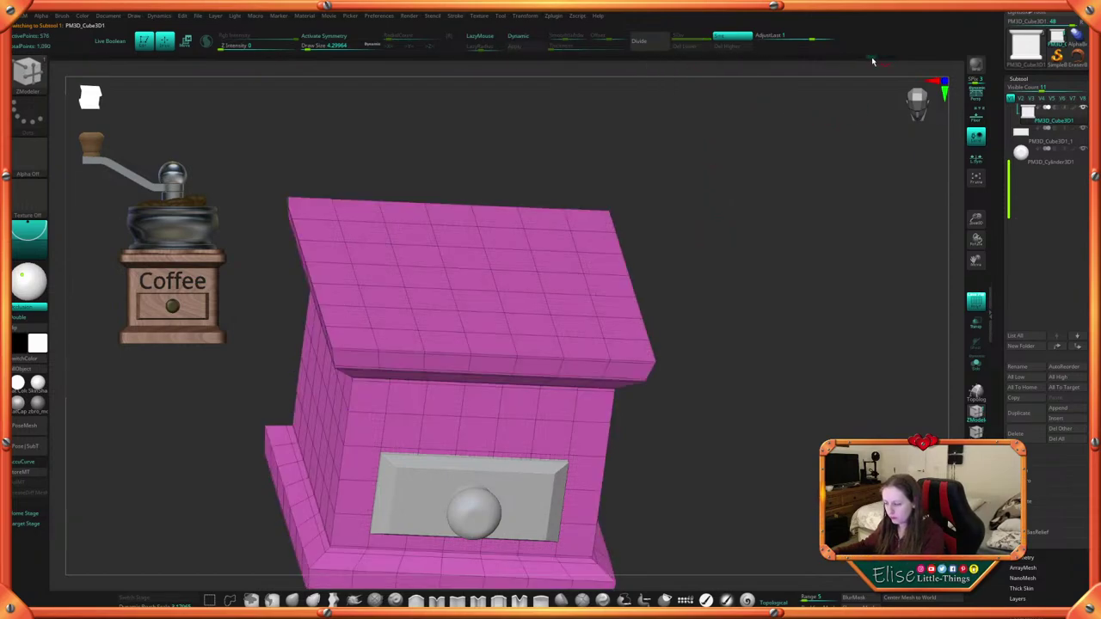
Try to give the box's top faces a new polygroup and delete that whole polygroup
{"action": "mouse_move", "coordinate": [735, 233]}
{"action": "left_mouse_down"}
{"action": "mouse_move", "coordinate": [732, 312]}
{"action": "mouse_move", "coordinate": [778, 269]}
{"action": "mouse_move", "coordinate": [721, 298]}
{"action": "left_mouse_up"}
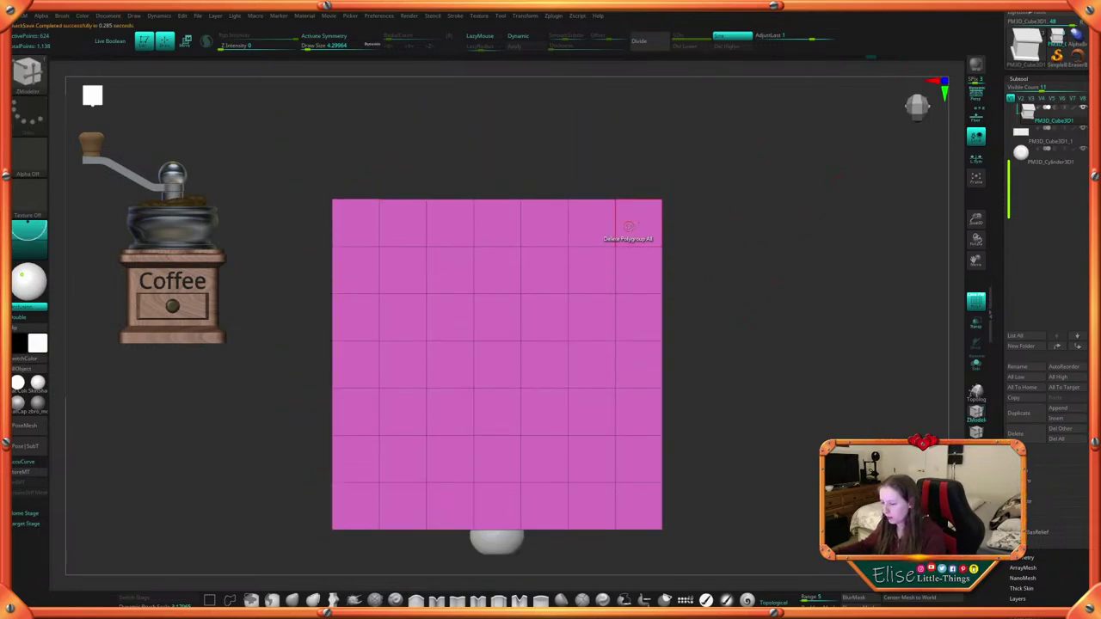
{"action": "mouse_move", "coordinate": [628, 225]}
{"action": "left_mouse_down", "text": "alt"}
{"action": "mouse_move", "coordinate": [637, 505]}
{"action": "mouse_move", "coordinate": [400, 508]}
{"action": "mouse_move", "coordinate": [356, 459]}
{"action": "mouse_move", "coordinate": [361, 227]}
{"action": "mouse_move", "coordinate": [582, 223]}
{"action": "mouse_move", "coordinate": [594, 270]}
{"action": "mouse_move", "coordinate": [588, 411]}
{"action": "mouse_move", "coordinate": [525, 465]}
{"action": "mouse_move", "coordinate": [381, 445]}
{"action": "mouse_move", "coordinate": [401, 284]}
{"action": "mouse_move", "coordinate": [530, 258]}
{"action": "mouse_move", "coordinate": [546, 394]}
{"action": "mouse_move", "coordinate": [439, 391]}
{"action": "mouse_move", "coordinate": [494, 322]}
{"action": "mouse_move", "coordinate": [501, 371]}
{"action": "left_mouse_up", "text": "alt"}
{"action": "key", "text": "ctrl+w"}
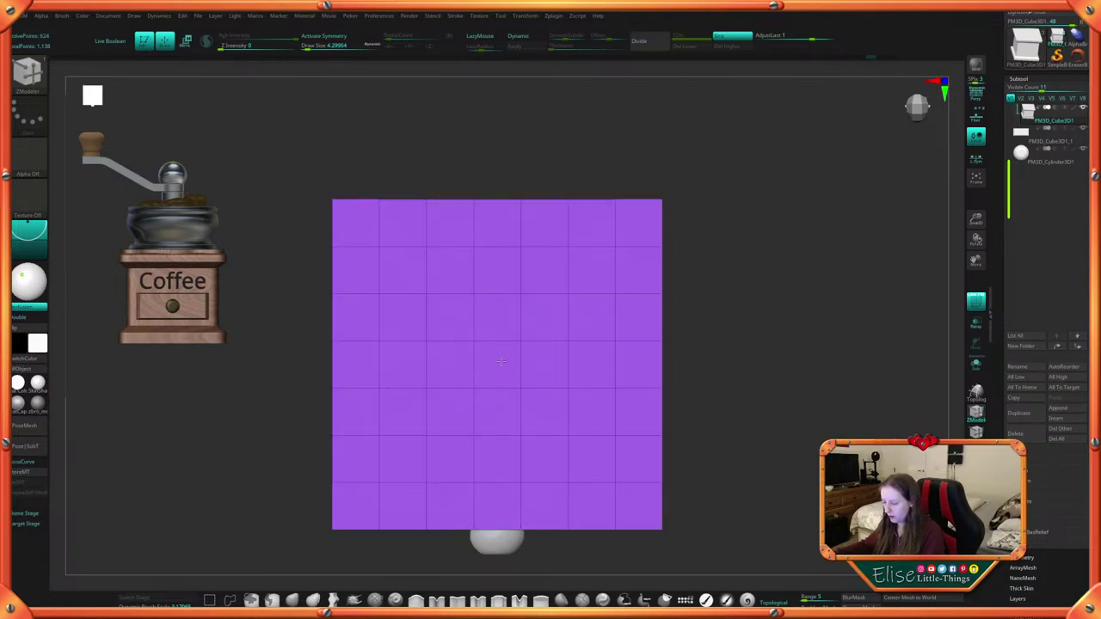
{"action": "left_click_drag", "start_coordinate": [742, 298], "coordinate": [550, 311]}
{"action": "left_click", "coordinate": [505, 338]}
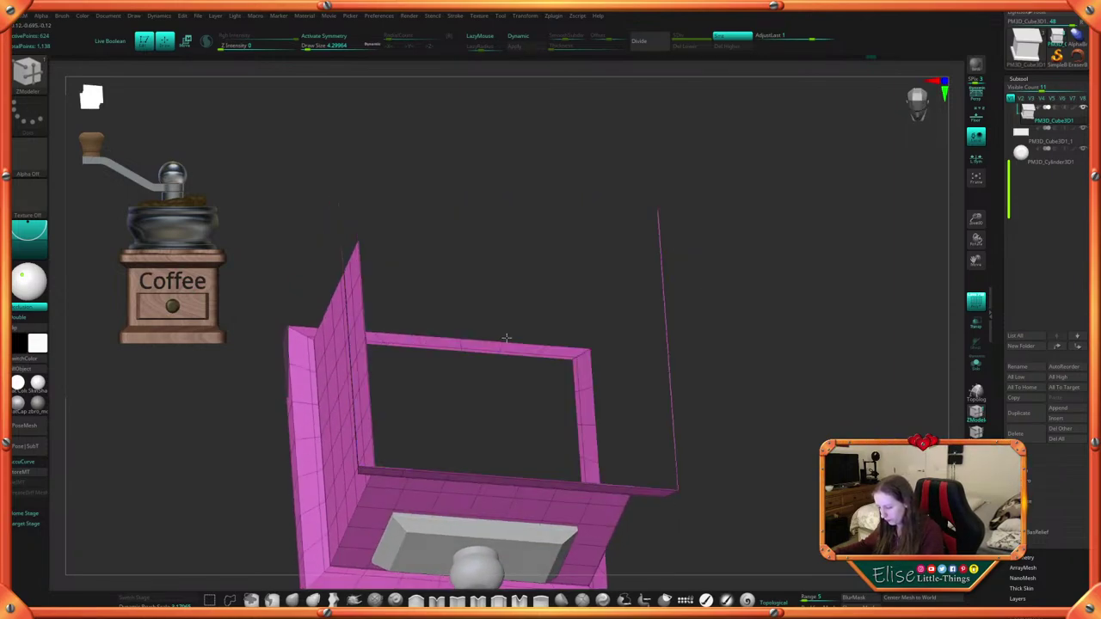
{"action": "key", "text": "ctrl+z"}
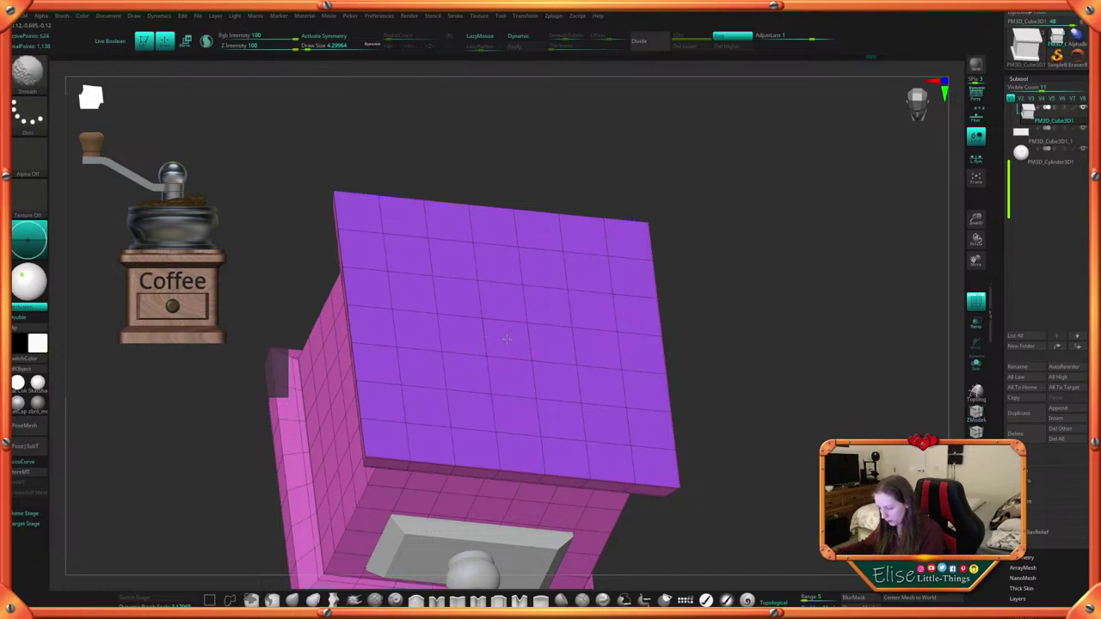
Set the polygon action to QMesh with target Polygroup All, try it on the box's top and undo the attempts
{"action": "key", "text": "space"}
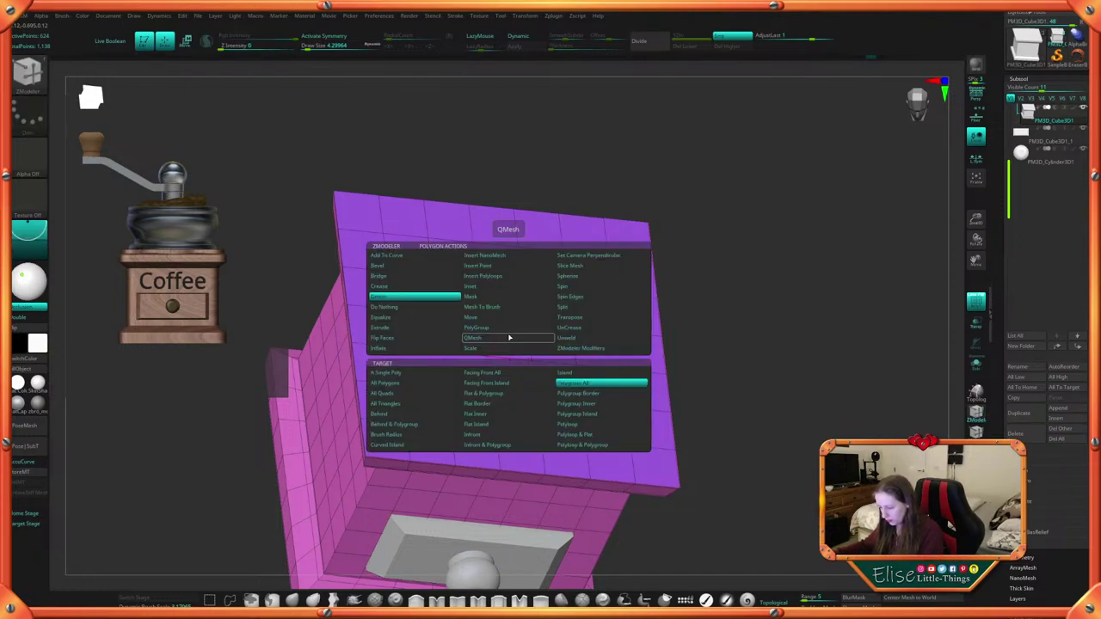
{"action": "left_click", "coordinate": [505, 338]}
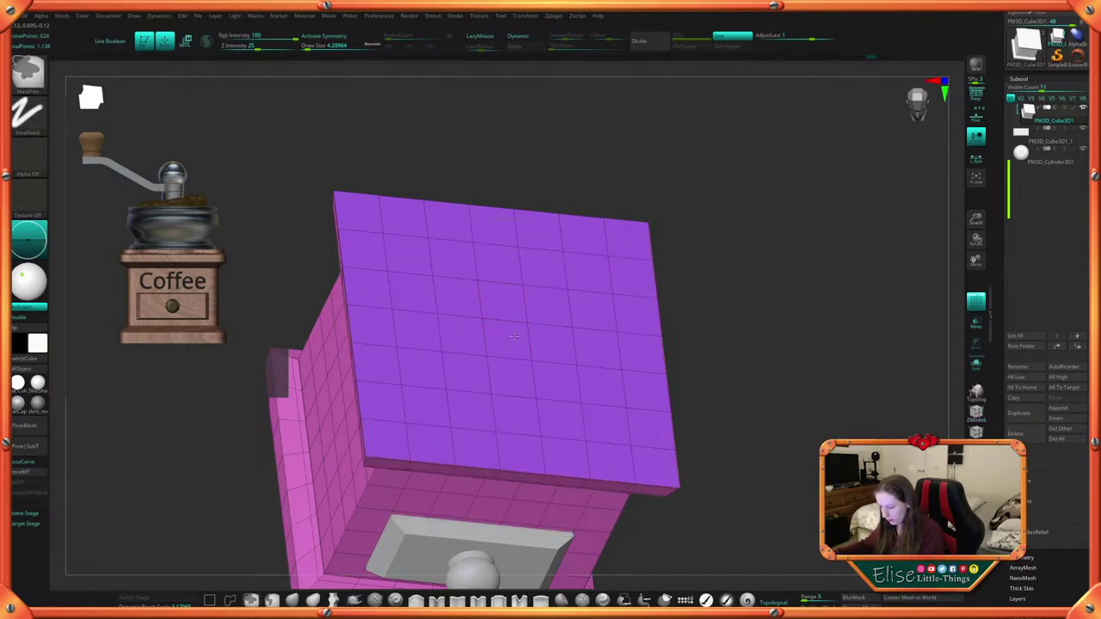
{"action": "left_click_drag", "start_coordinate": [511, 340], "coordinate": [537, 301]}
{"action": "key", "text": "ctrl+z"}
{"action": "left_click_drag", "start_coordinate": [708, 286], "coordinate": [721, 272]}
{"action": "left_click", "coordinate": [506, 337], "text": "alt"}
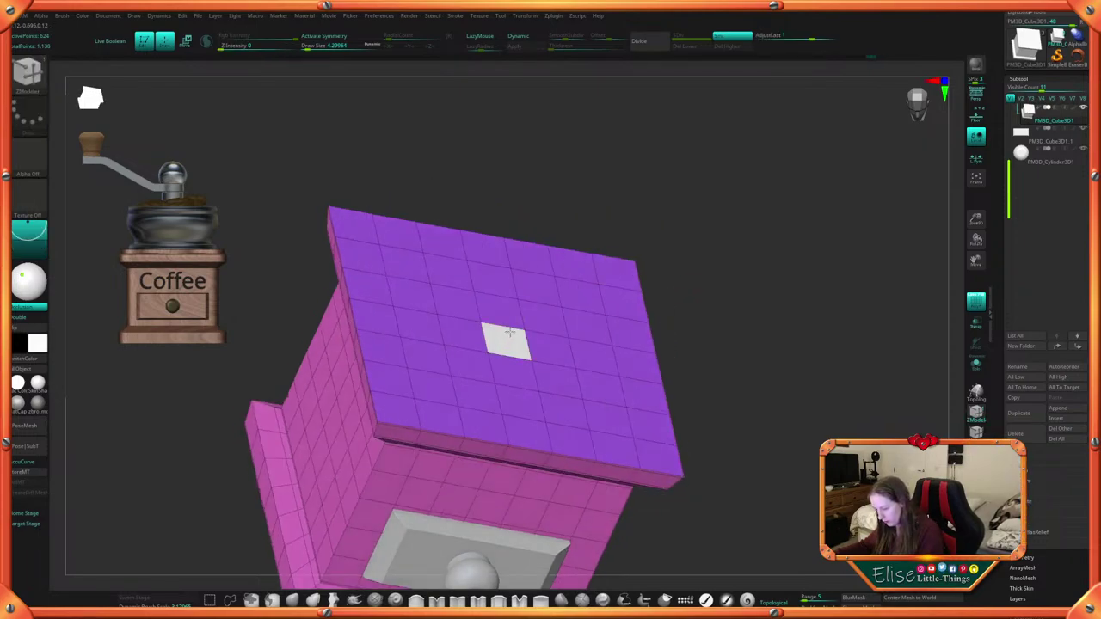
{"action": "key", "text": "ctrl+z"}
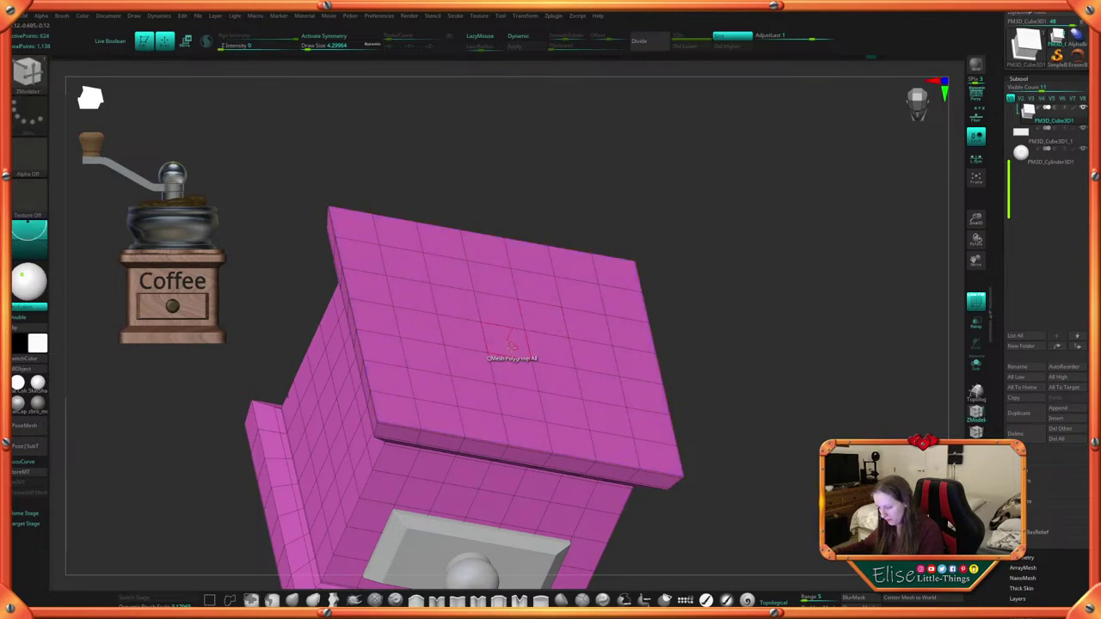
{"action": "key", "text": "d"}
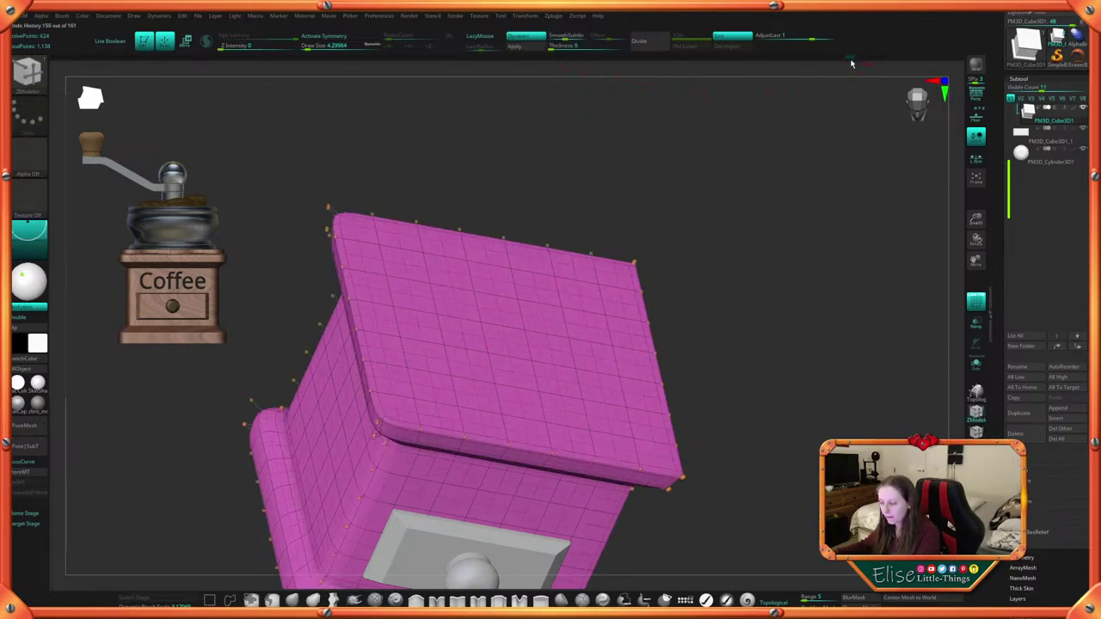
{"action": "key", "text": "shift+d"}
Assign a new polygroup to all faces of the box's top and pull them up with QMesh as a detached plane
{"action": "left_click_drag", "start_coordinate": [775, 145], "coordinate": [749, 199], "text": "shift"}
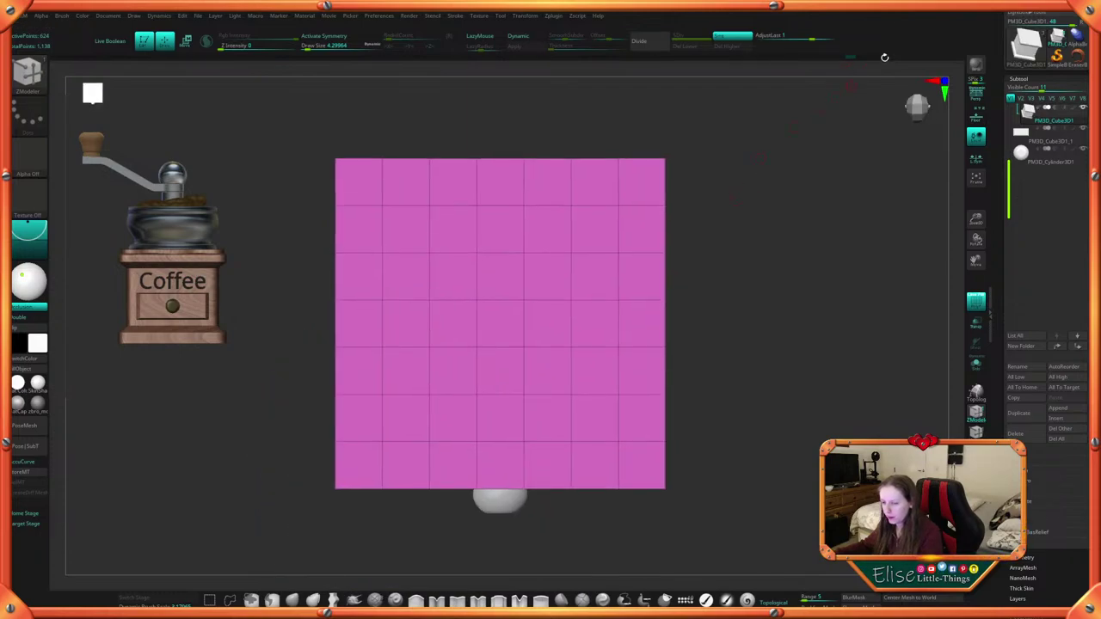
{"action": "mouse_move", "coordinate": [361, 196]}
{"action": "left_mouse_down"}
{"action": "mouse_move", "coordinate": [366, 419]}
{"action": "mouse_move", "coordinate": [453, 462]}
{"action": "mouse_move", "coordinate": [562, 453]}
{"action": "mouse_move", "coordinate": [632, 411]}
{"action": "mouse_move", "coordinate": [643, 289]}
{"action": "mouse_move", "coordinate": [637, 418]}
{"action": "mouse_move", "coordinate": [619, 178]}
{"action": "mouse_move", "coordinate": [455, 180]}
{"action": "mouse_move", "coordinate": [400, 298]}
{"action": "mouse_move", "coordinate": [504, 425]}
{"action": "mouse_move", "coordinate": [517, 280]}
{"action": "mouse_move", "coordinate": [586, 221]}
{"action": "mouse_move", "coordinate": [548, 248]}
{"action": "mouse_move", "coordinate": [548, 269]}
{"action": "left_mouse_up"}
{"action": "left_click", "coordinate": [550, 268]}
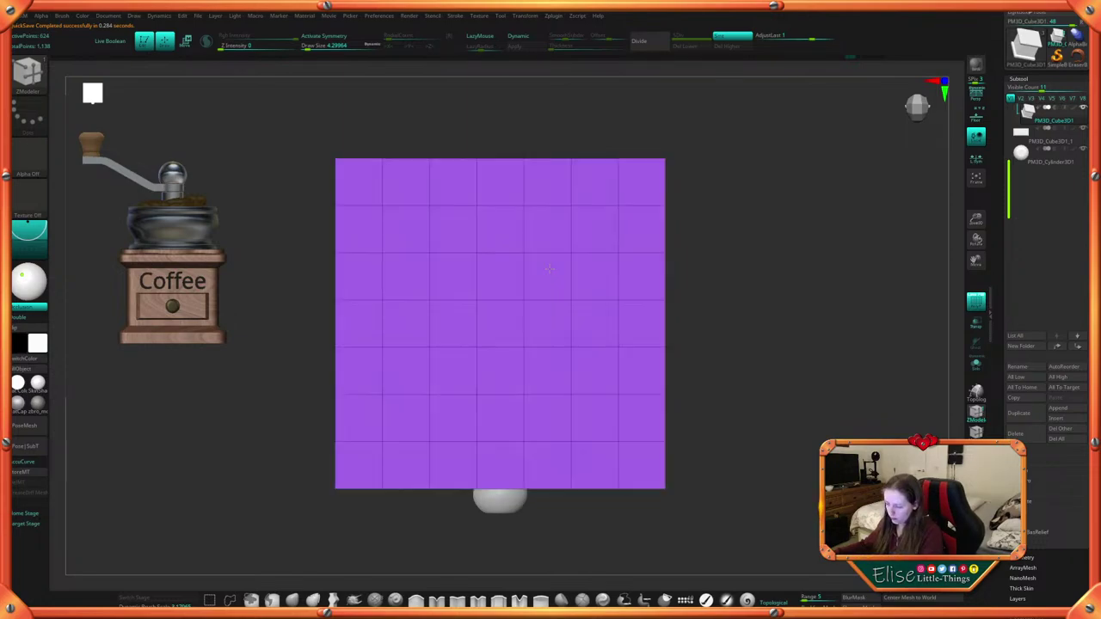
{"action": "left_click_drag", "start_coordinate": [701, 230], "coordinate": [720, 167]}
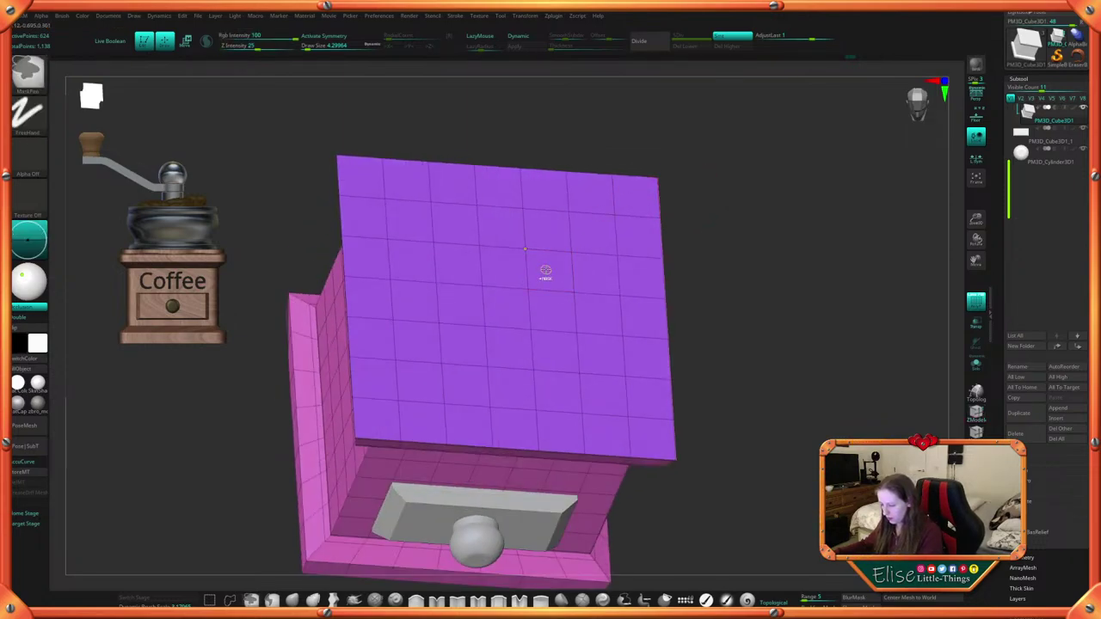
{"action": "mouse_move", "coordinate": [548, 268]}
{"action": "left_mouse_down"}
{"action": "mouse_move", "coordinate": [585, 205]}
{"action": "mouse_move", "coordinate": [594, 237]}
{"action": "mouse_move", "coordinate": [611, 215]}
{"action": "mouse_move", "coordinate": [624, 239]}
{"action": "mouse_move", "coordinate": [647, 213]}
{"action": "left_mouse_up"}
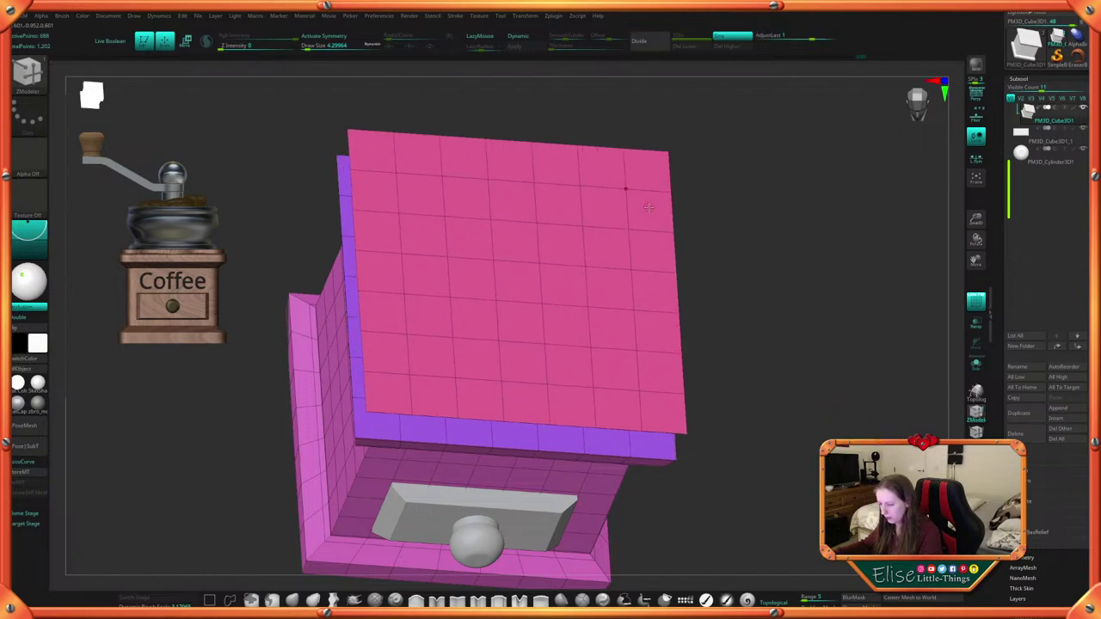
Split the detached top plane from the box into its own subtool with Groups Split and select it
{"action": "left_click_drag", "start_coordinate": [744, 314], "coordinate": [703, 435]}
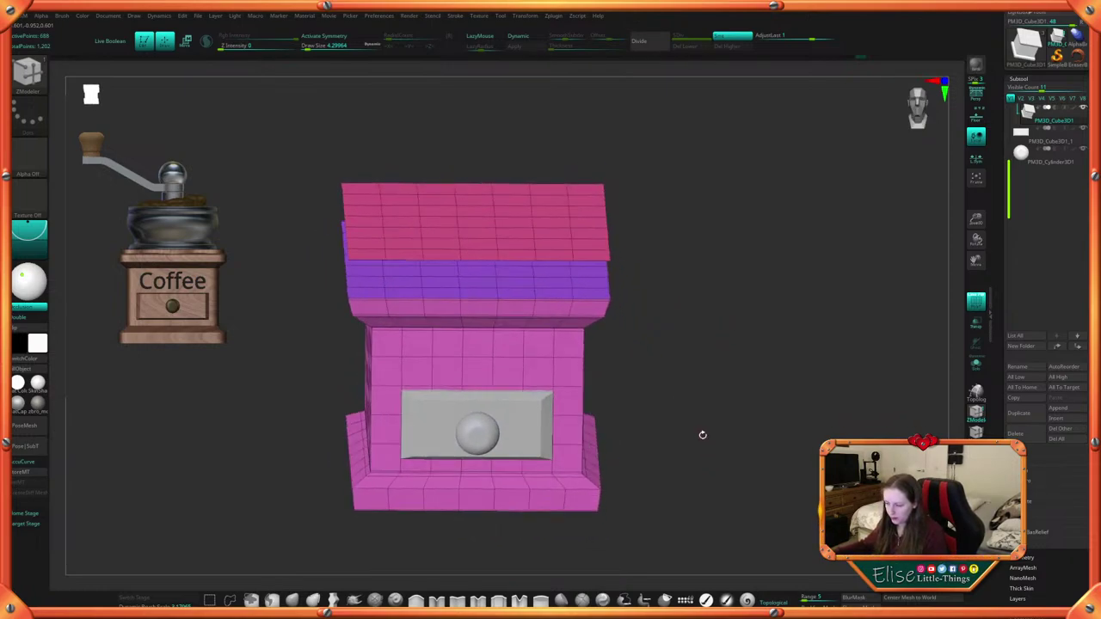
{"action": "mouse_move", "coordinate": [690, 344]}
{"action": "left_mouse_down"}
{"action": "mouse_move", "coordinate": [722, 397]}
{"action": "mouse_move", "coordinate": [714, 370]}
{"action": "left_mouse_up"}
{"action": "mouse_move", "coordinate": [288, 180]}
{"action": "left_mouse_down", "text": "ctrl"}
{"action": "mouse_move", "coordinate": [701, 252]}
{"action": "mouse_move", "coordinate": [706, 300]}
{"action": "mouse_move", "coordinate": [746, 267]}
{"action": "mouse_move", "coordinate": [711, 265]}
{"action": "mouse_move", "coordinate": [702, 290]}
{"action": "mouse_move", "coordinate": [713, 284]}
{"action": "left_mouse_up", "text": "ctrl"}
{"action": "key", "text": "space"}
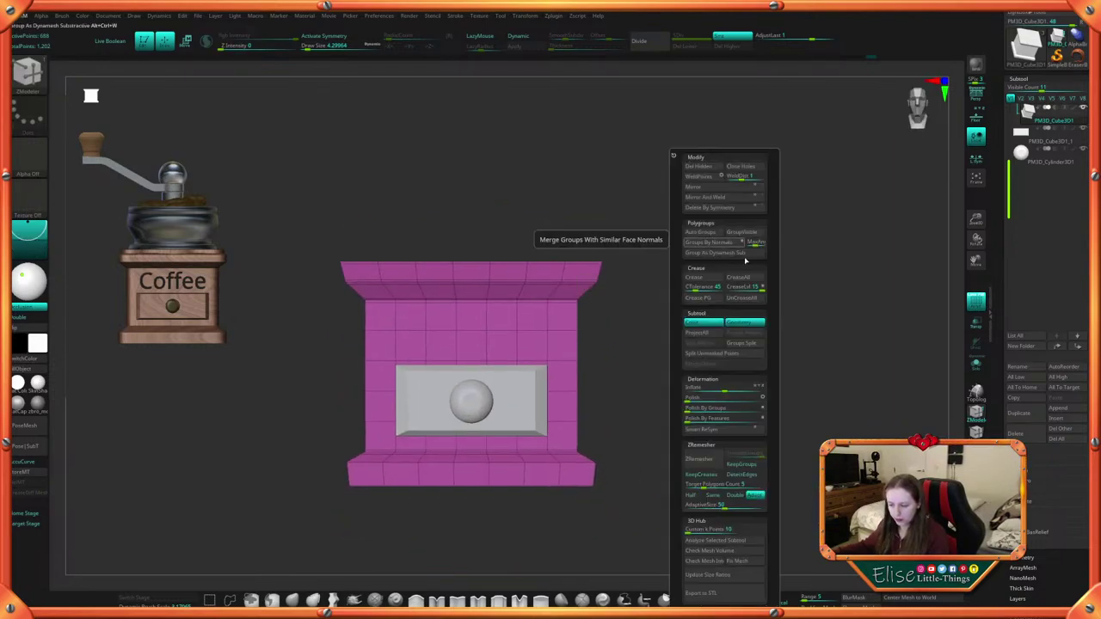
{"action": "left_click", "coordinate": [747, 346]}
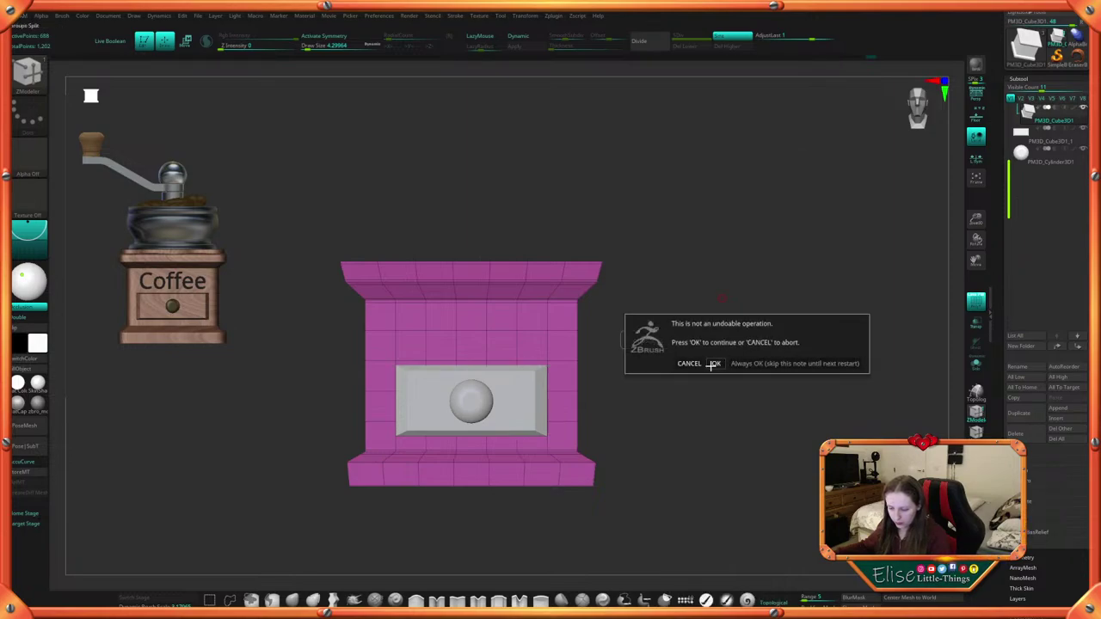
{"action": "left_click", "coordinate": [713, 365]}
{"action": "left_click_drag", "start_coordinate": [740, 270], "coordinate": [616, 325]}
{"action": "left_click", "coordinate": [1053, 143]}
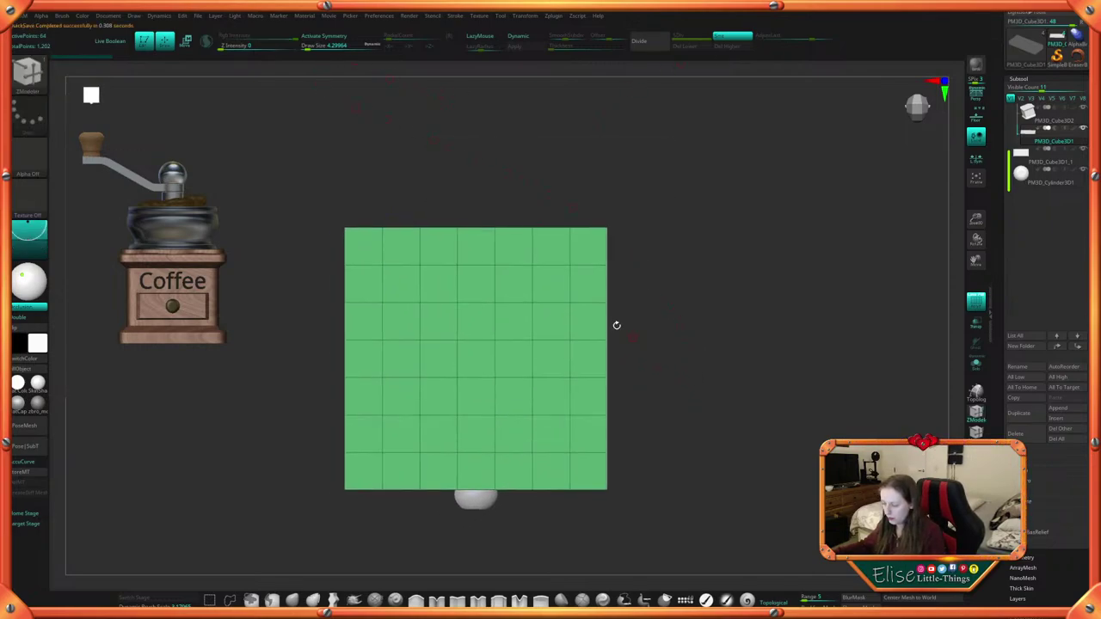
Activate symmetry, set the draw size to 28.75 and mask two spaced border points on each side of the square plane
{"action": "left_click", "coordinate": [355, 36]}
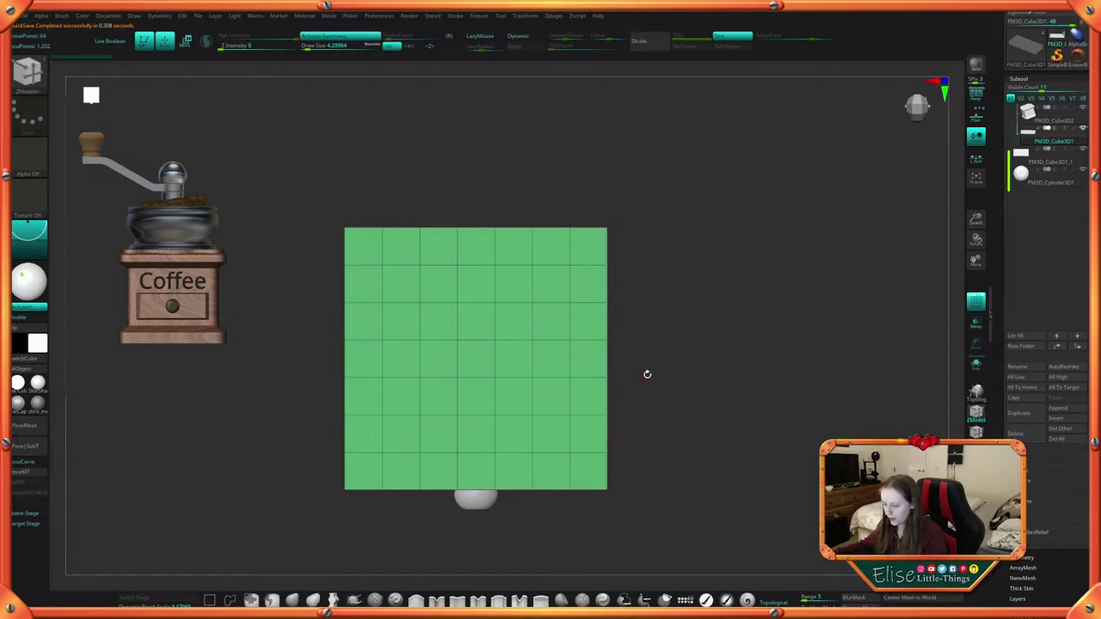
{"action": "key", "text": "space"}
{"action": "left_click_drag", "start_coordinate": [663, 370], "coordinate": [659, 369]}
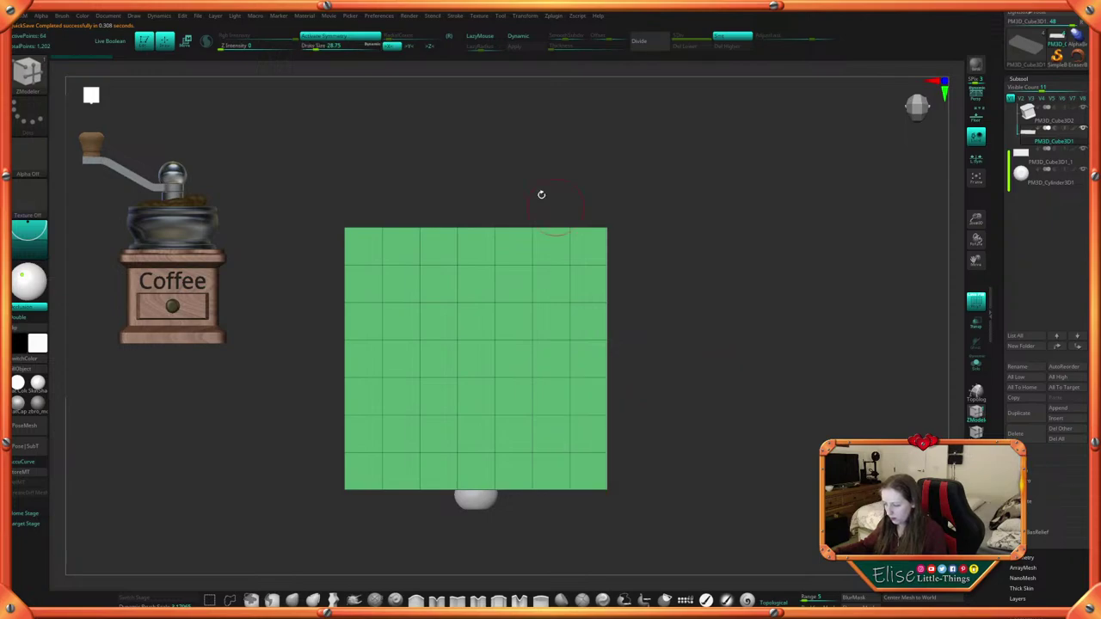
{"action": "key", "text": "ctrl"}
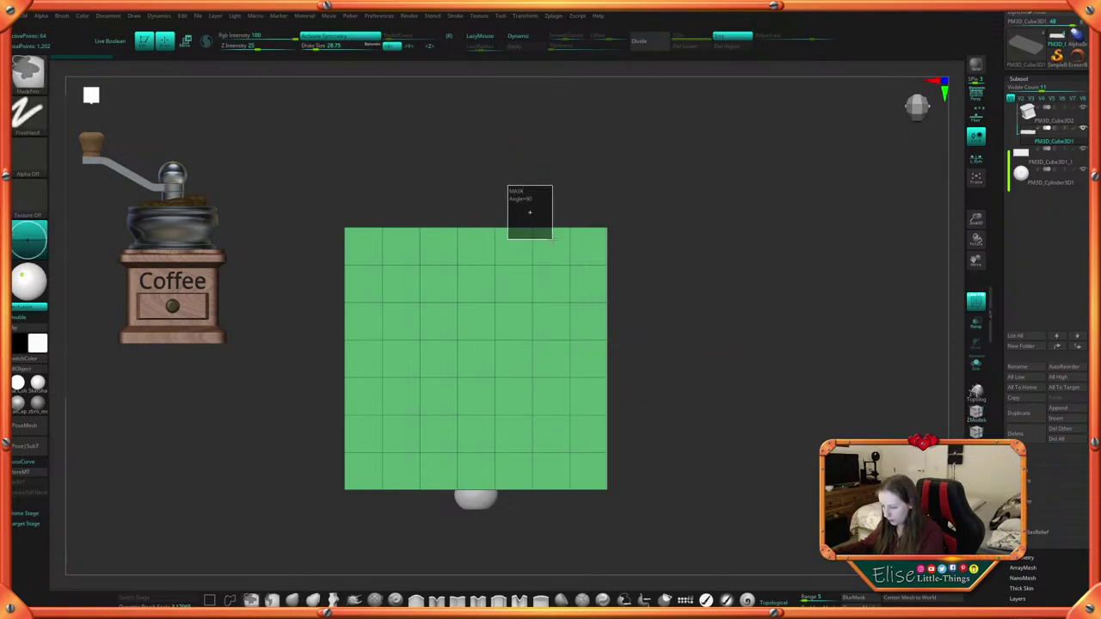
{"action": "mouse_move", "coordinate": [653, 348]}
{"action": "left_mouse_down", "text": "ctrl"}
{"action": "mouse_move", "coordinate": [602, 288]}
{"action": "mouse_move", "coordinate": [602, 307]}
{"action": "mouse_move", "coordinate": [593, 283]}
{"action": "left_mouse_up", "text": "ctrl"}
{"action": "left_click_drag", "start_coordinate": [643, 438], "coordinate": [583, 393], "text": "ctrl"}
{"action": "key", "text": "ctrl"}
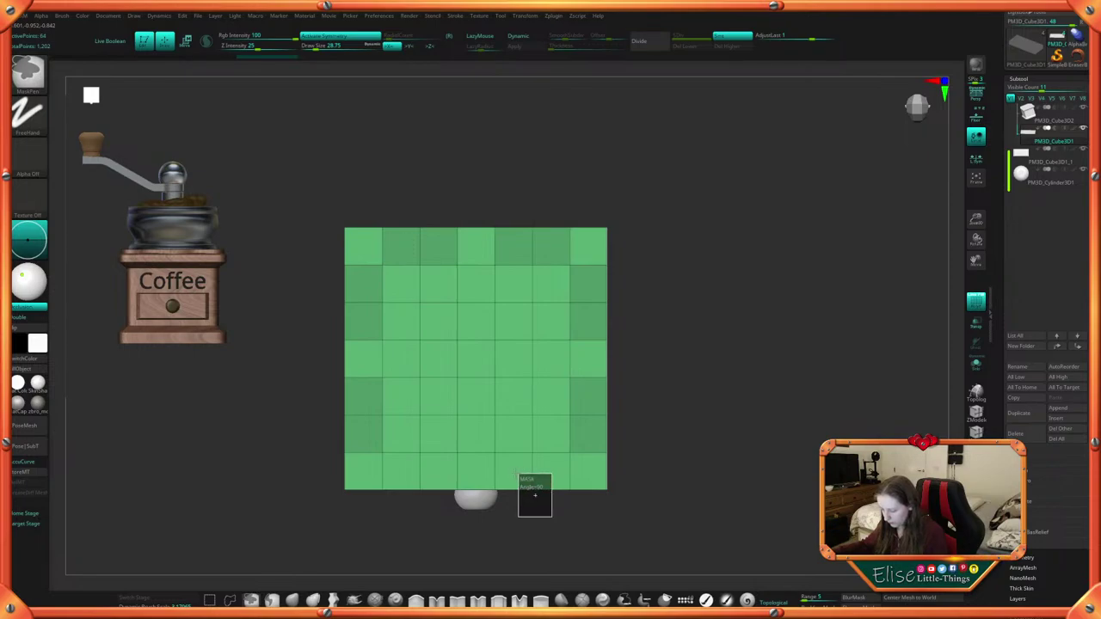
{"action": "left_click_drag", "start_coordinate": [534, 496], "coordinate": [506, 470], "text": "ctrl"}
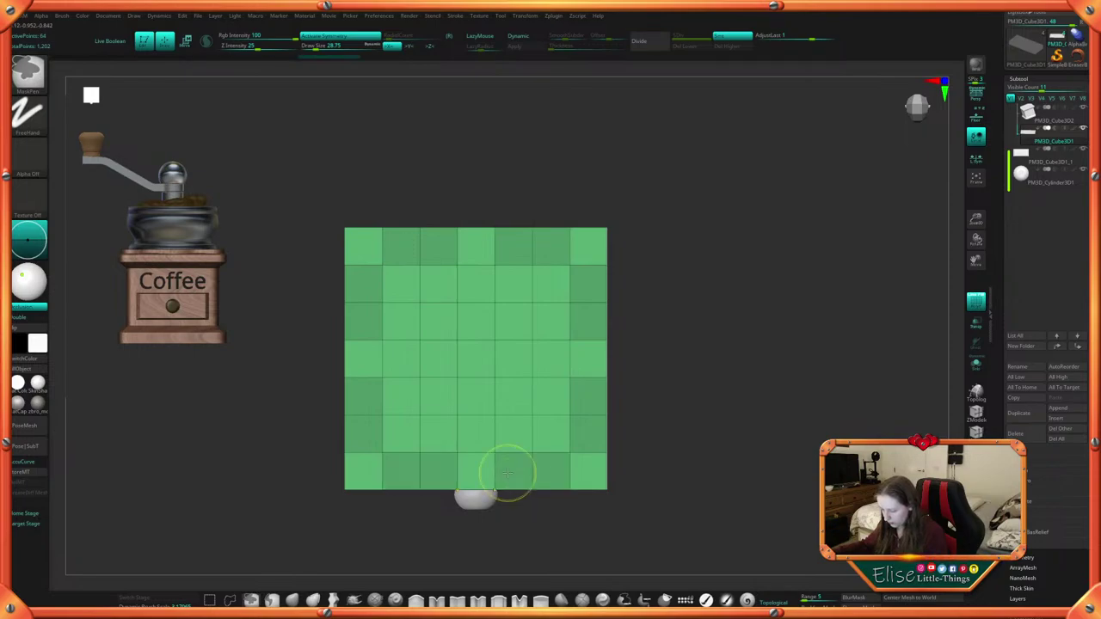
Invert the mask, turn symmetry off and centre the gizmo on the plane's unmasked border points
{"action": "left_click", "coordinate": [684, 315], "text": "ctrl"}
{"action": "key", "text": "w"}
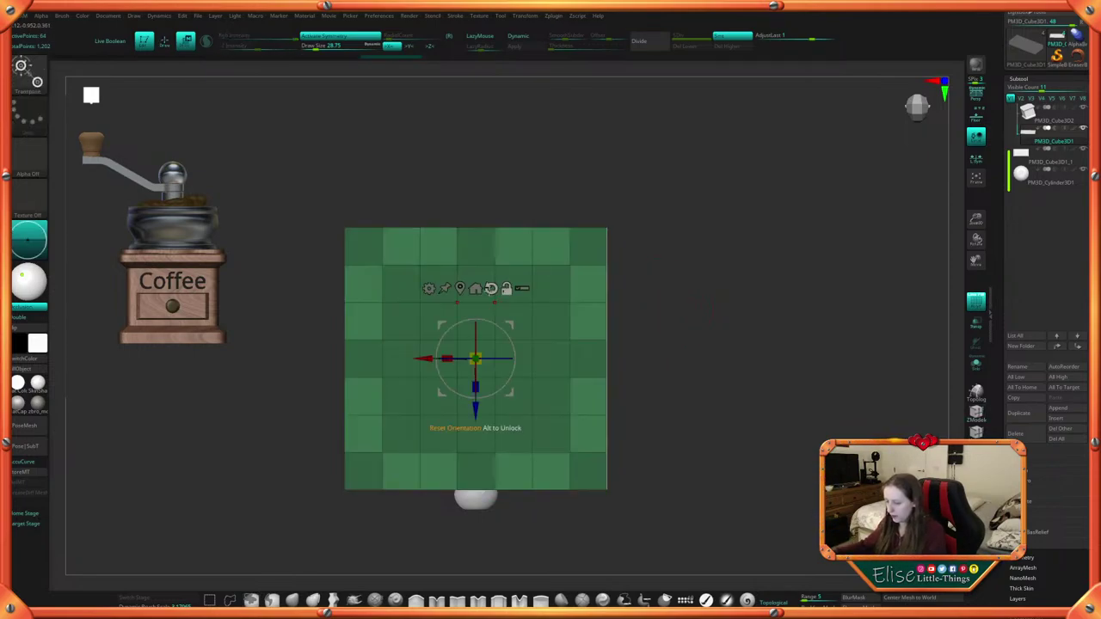
{"action": "left_click", "coordinate": [373, 37]}
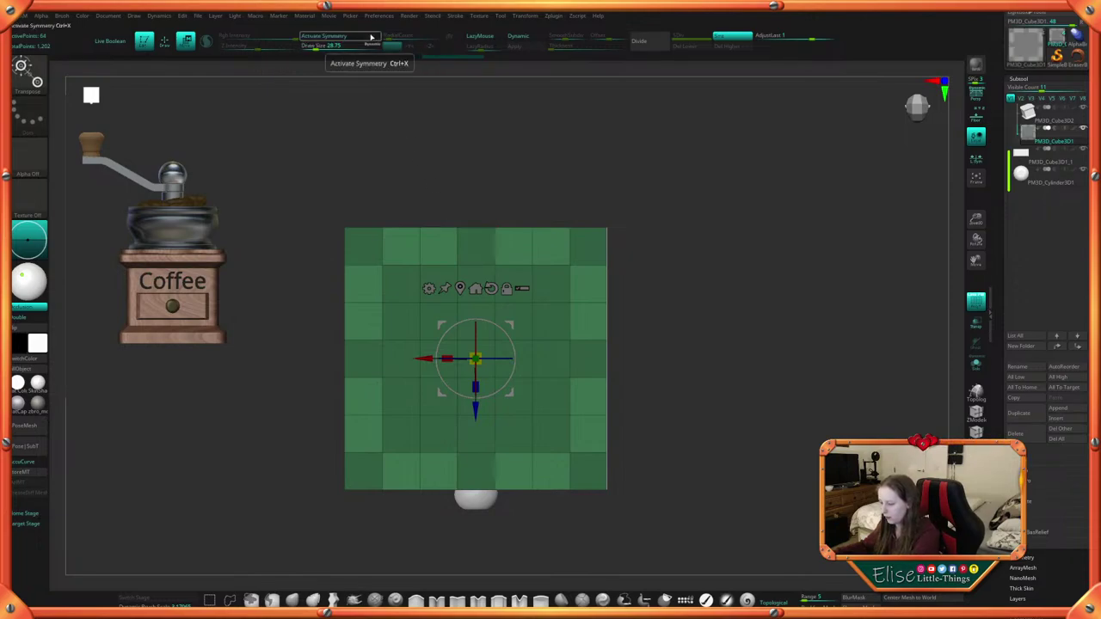
{"action": "left_click", "coordinate": [460, 289]}
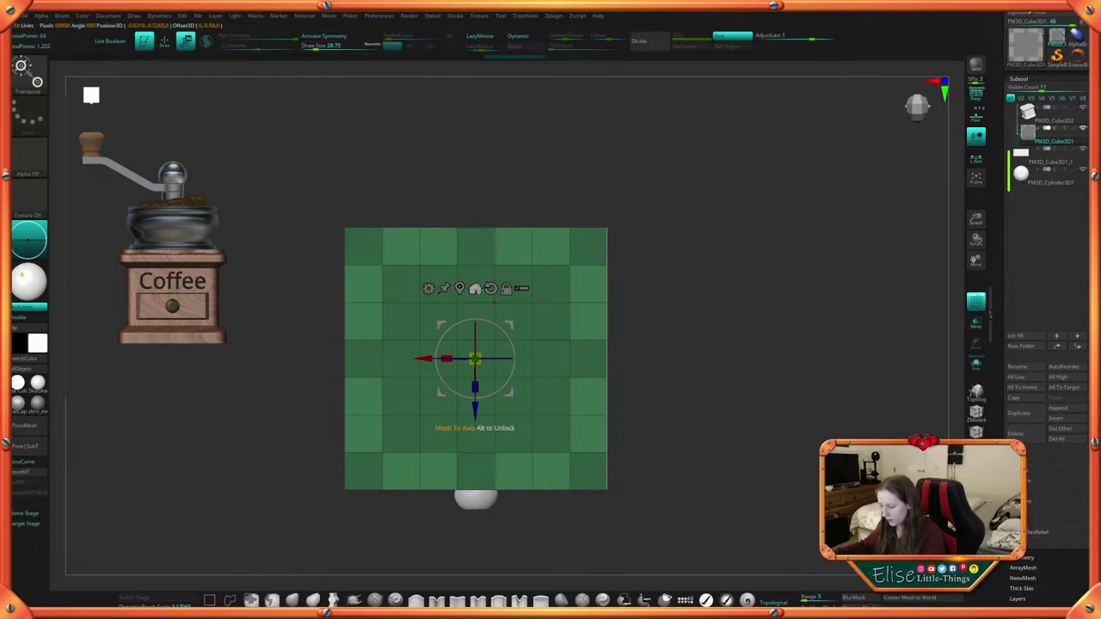
{"action": "left_click", "coordinate": [476, 289]}
{"action": "key", "text": "ctrl+z"}
Scale the unmasked border points inward to scallop the plane's four edges and clear the mask
{"action": "mouse_move", "coordinate": [681, 364]}
{"action": "left_mouse_down"}
{"action": "mouse_move", "coordinate": [697, 329]}
{"action": "mouse_move", "coordinate": [684, 359]}
{"action": "left_mouse_up"}
{"action": "left_click_drag", "start_coordinate": [474, 358], "coordinate": [475, 358]}
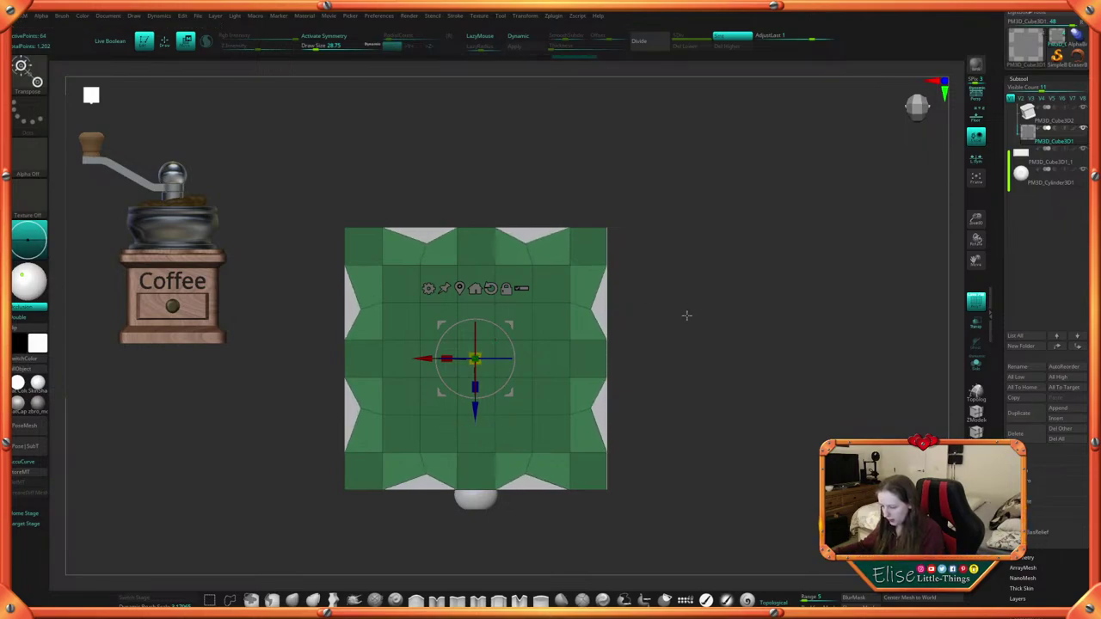
{"action": "left_click_drag", "start_coordinate": [686, 315], "coordinate": [684, 301]}
{"action": "left_click_drag", "start_coordinate": [479, 362], "coordinate": [582, 368]}
{"action": "key", "text": "ctrl+z"}
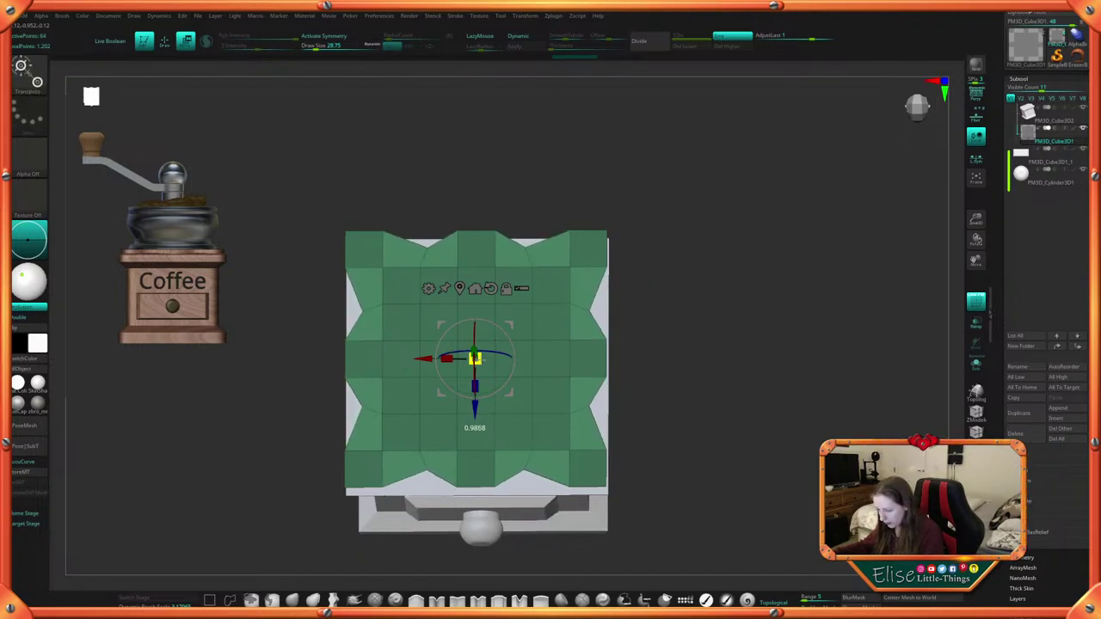
{"action": "mouse_move", "coordinate": [722, 368]}
{"action": "left_mouse_down", "text": "shift"}
{"action": "mouse_move", "coordinate": [724, 383]}
{"action": "mouse_move", "coordinate": [696, 346]}
{"action": "mouse_move", "coordinate": [701, 402]}
{"action": "mouse_move", "coordinate": [710, 371]}
{"action": "mouse_move", "coordinate": [703, 403]}
{"action": "mouse_move", "coordinate": [720, 380]}
{"action": "left_mouse_up", "text": "shift"}
Thicken the scalloped plane into a slab using QMesh with target Polygroup All
{"action": "key", "text": "q"}
{"action": "key", "text": "space"}
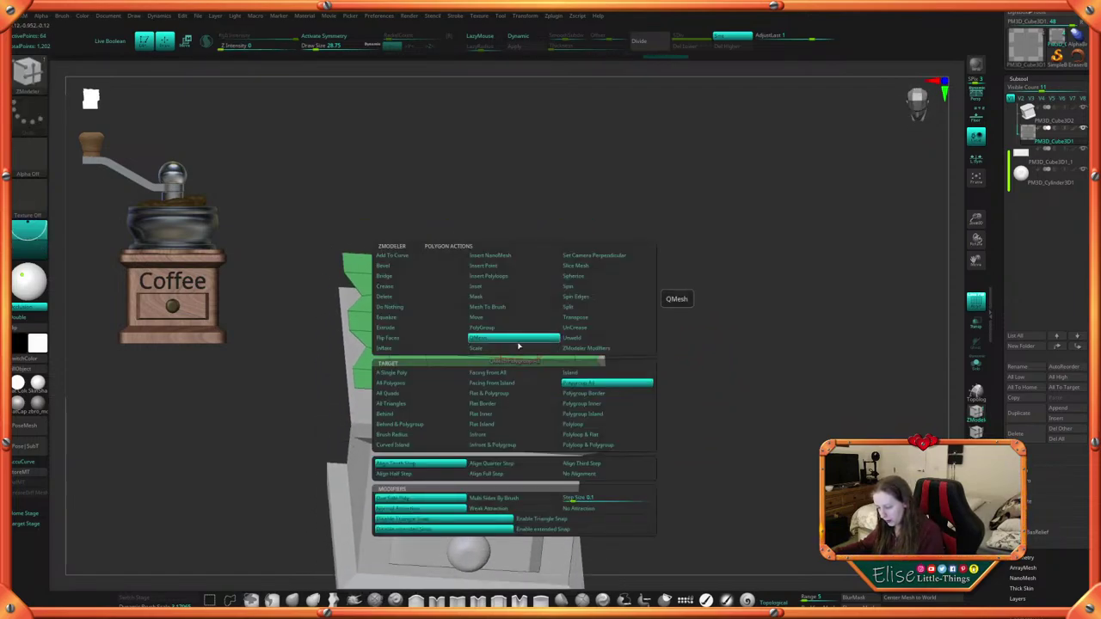
{"action": "left_click", "coordinate": [519, 345]}
{"action": "left_click_drag", "start_coordinate": [517, 367], "coordinate": [523, 336]}
{"action": "key", "text": "ctrl+z"}
{"action": "left_click_drag", "start_coordinate": [686, 372], "coordinate": [665, 342], "text": "alt"}
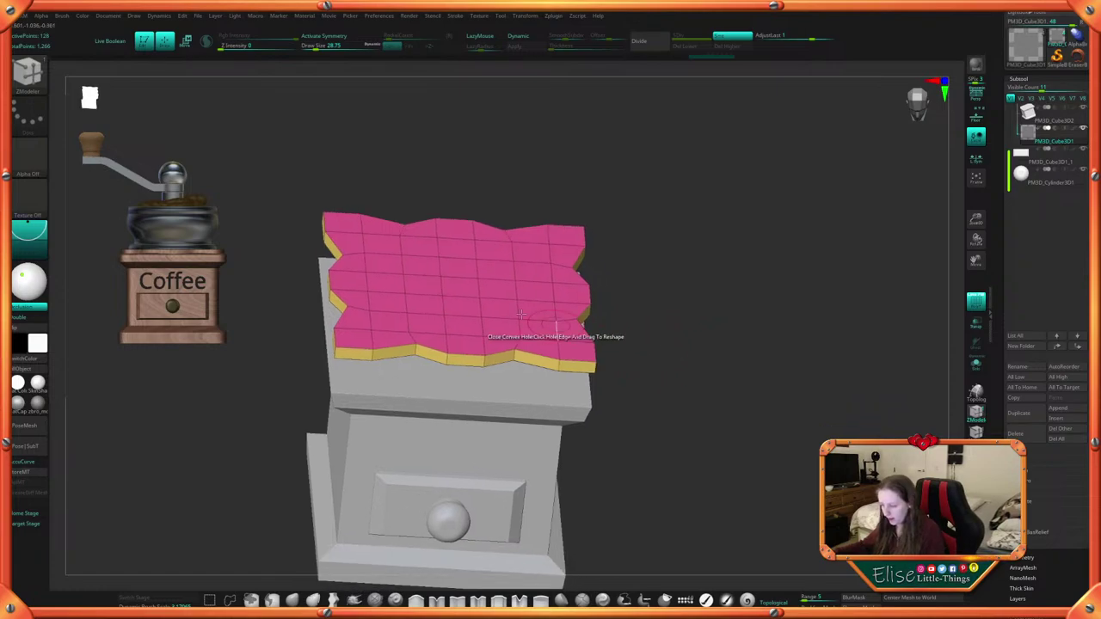
Centre the gizmo on the scalloped slab and lower it vertically onto the box's top
{"action": "mouse_move", "coordinate": [686, 389]}
{"action": "left_mouse_down"}
{"action": "mouse_move", "coordinate": [671, 391]}
{"action": "mouse_move", "coordinate": [696, 402]}
{"action": "left_mouse_up"}
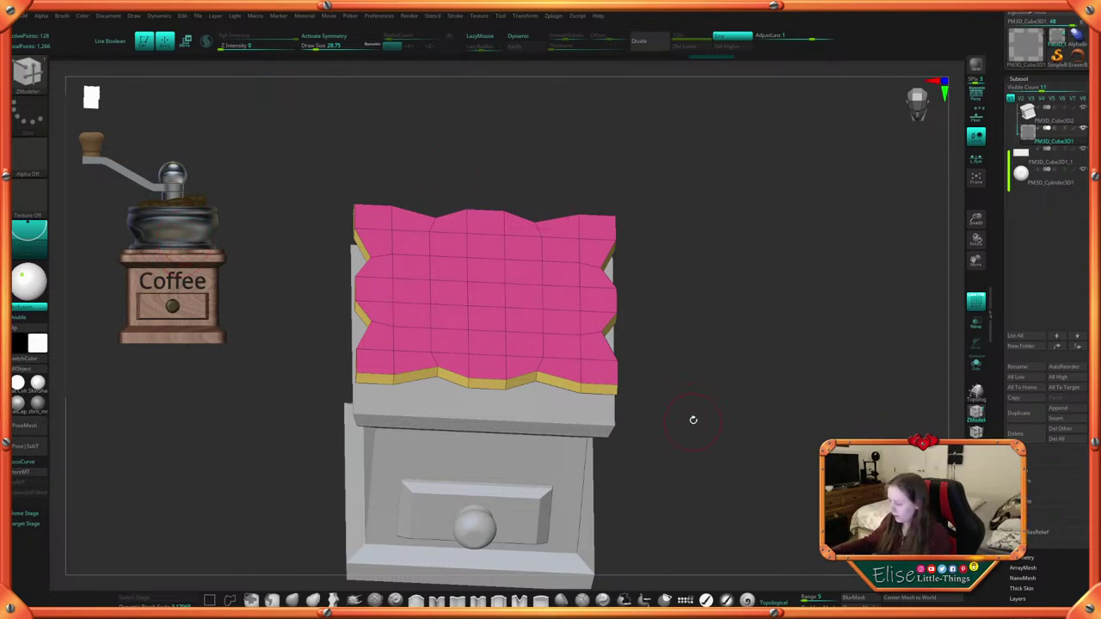
{"action": "mouse_move", "coordinate": [694, 420]}
{"action": "left_mouse_down", "text": "shift"}
{"action": "mouse_move", "coordinate": [691, 439]}
{"action": "mouse_move", "coordinate": [689, 410]}
{"action": "left_mouse_up", "text": "shift"}
{"action": "key", "text": "w"}
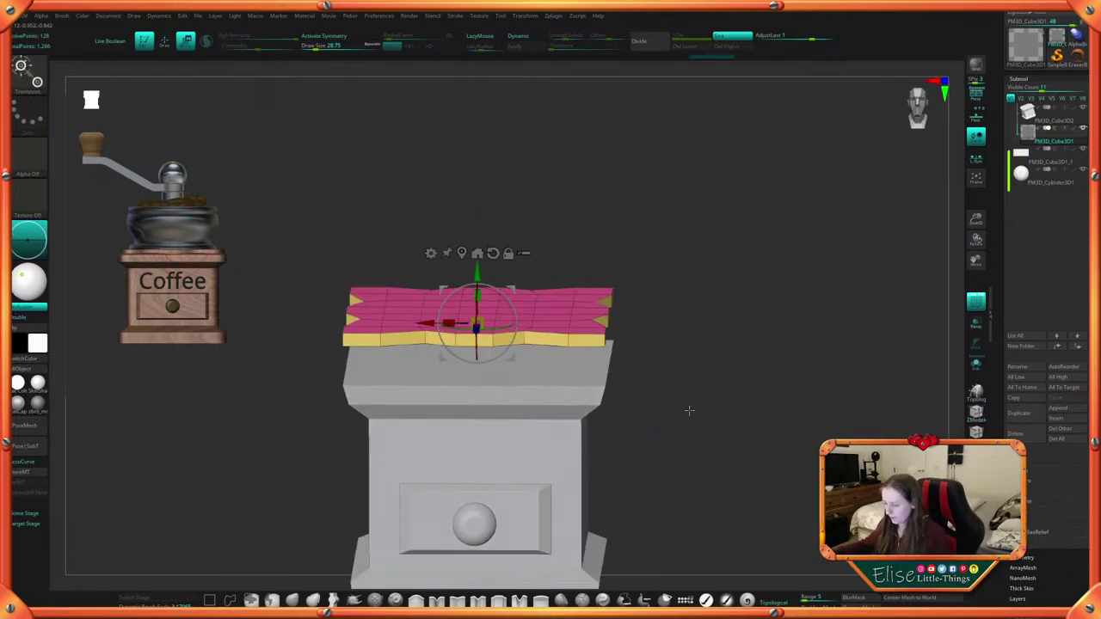
{"action": "left_click", "coordinate": [462, 253], "text": "alt"}
{"action": "left_click_drag", "start_coordinate": [635, 203], "coordinate": [637, 209], "text": "shift"}
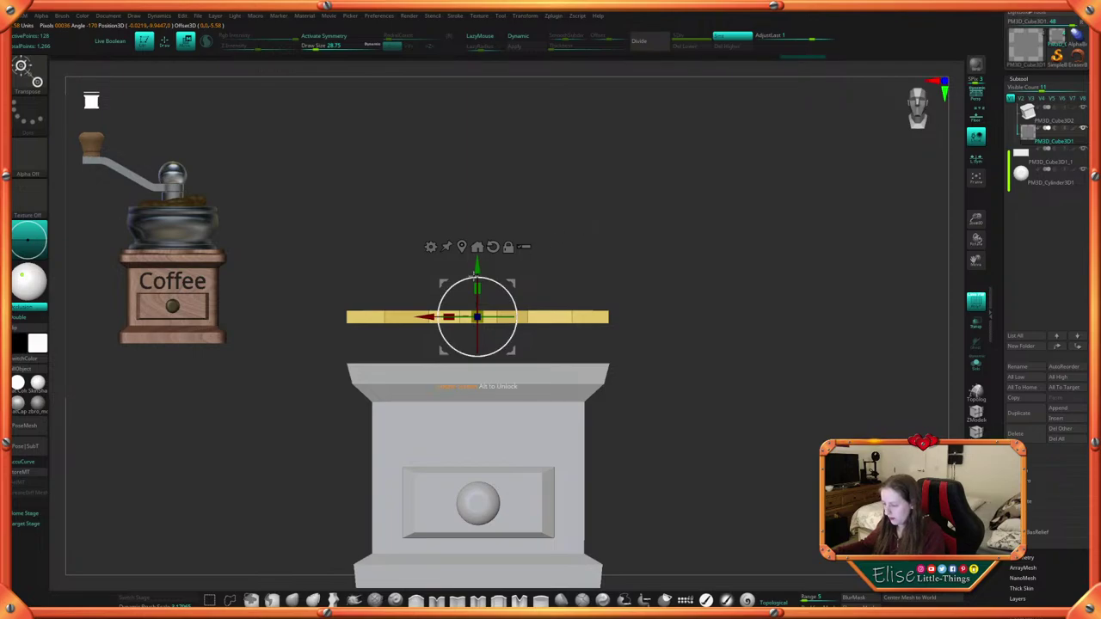
{"action": "left_click_drag", "start_coordinate": [484, 263], "coordinate": [487, 303]}
{"action": "mouse_move", "coordinate": [634, 263]}
{"action": "left_mouse_down"}
{"action": "mouse_move", "coordinate": [648, 266]}
{"action": "mouse_move", "coordinate": [651, 300]}
{"action": "mouse_move", "coordinate": [665, 283]}
{"action": "mouse_move", "coordinate": [640, 262]}
{"action": "left_mouse_up"}
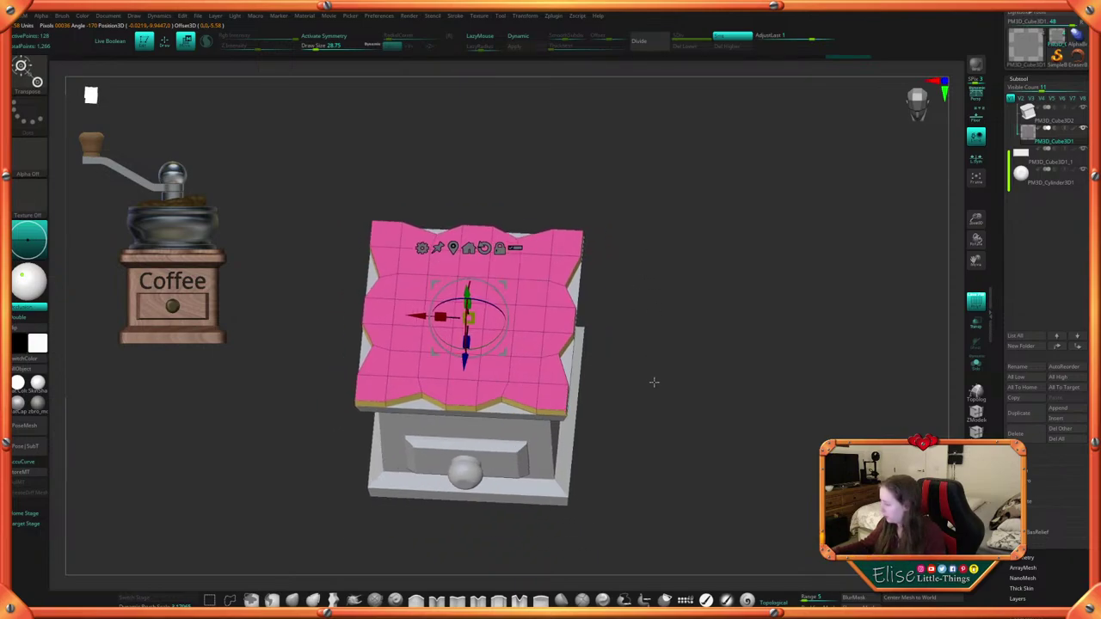
Scale the scalloped slab down uniformly so a border of the box's top remains around it
{"action": "left_click_drag", "start_coordinate": [654, 382], "coordinate": [692, 460]}
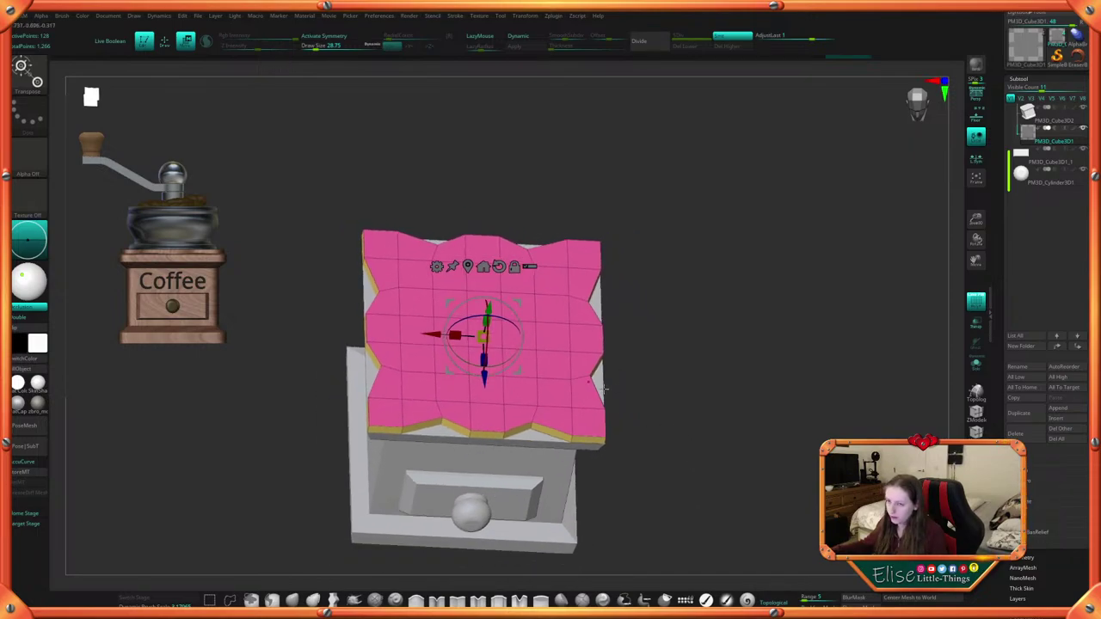
{"action": "mouse_move", "coordinate": [675, 422]}
{"action": "left_mouse_down"}
{"action": "mouse_move", "coordinate": [679, 450]}
{"action": "mouse_move", "coordinate": [691, 422]}
{"action": "mouse_move", "coordinate": [678, 442]}
{"action": "mouse_move", "coordinate": [684, 430]}
{"action": "left_mouse_up"}
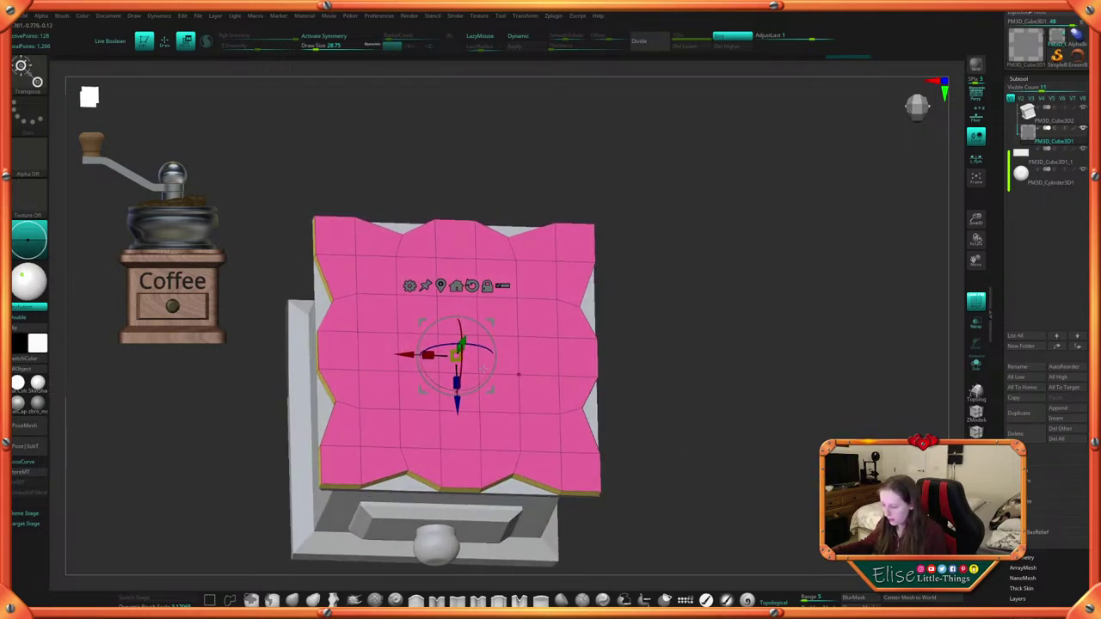
{"action": "mouse_move", "coordinate": [455, 357]}
{"action": "left_mouse_down"}
{"action": "mouse_move", "coordinate": [442, 363]}
{"action": "mouse_move", "coordinate": [464, 355]}
{"action": "left_mouse_up"}
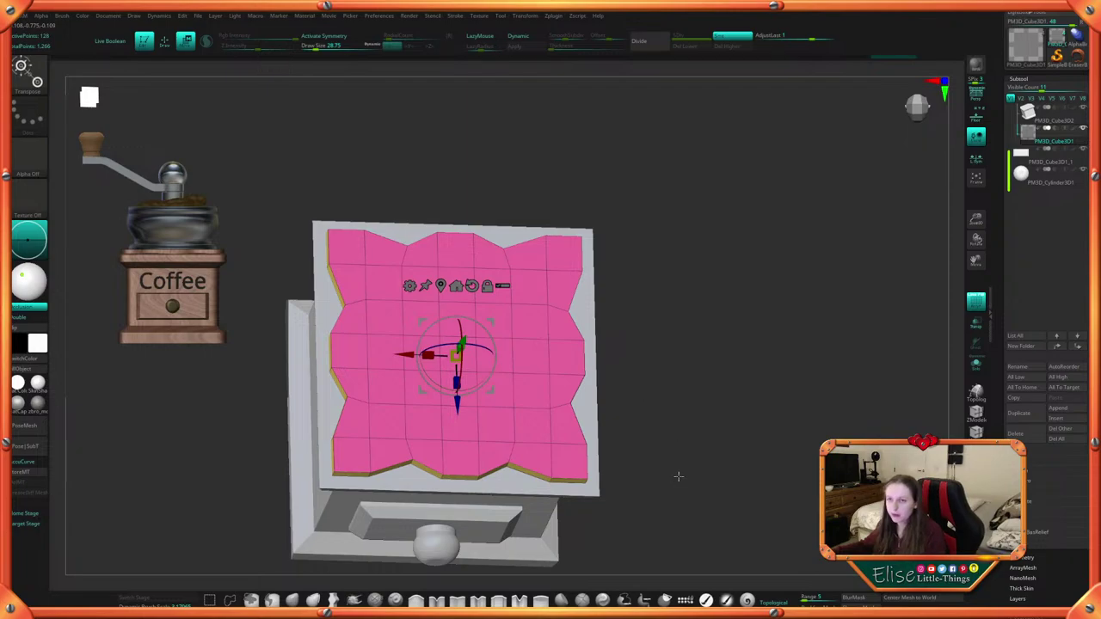
{"action": "left_click_drag", "start_coordinate": [678, 476], "coordinate": [689, 464]}
{"action": "mouse_move", "coordinate": [739, 408]}
{"action": "left_mouse_down"}
{"action": "mouse_move", "coordinate": [720, 411]}
{"action": "mouse_move", "coordinate": [699, 345]}
{"action": "mouse_move", "coordinate": [707, 361]}
{"action": "mouse_move", "coordinate": [717, 386]}
{"action": "mouse_move", "coordinate": [688, 348]}
{"action": "left_mouse_up"}
{"action": "key", "text": "q"}
{"action": "key", "text": "w"}
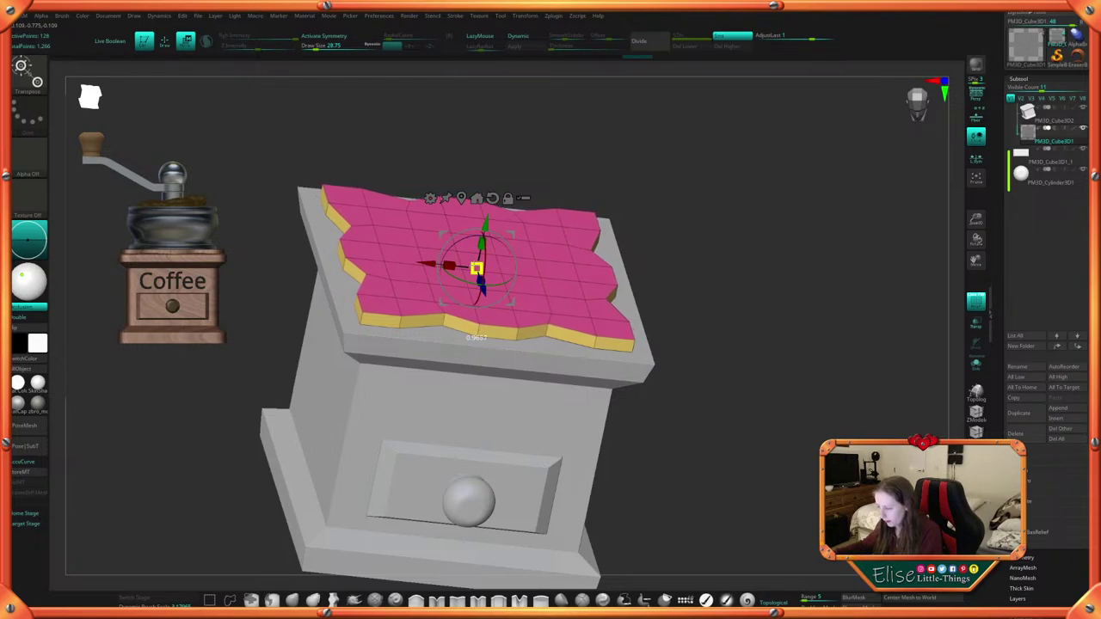
Lower the wavy plate onto the grinder's lid and crease the plate's polygroup borders
{"action": "left_click_drag", "start_coordinate": [688, 348], "coordinate": [708, 285], "text": "shift"}
{"action": "left_click_drag", "start_coordinate": [472, 231], "coordinate": [472, 267]}
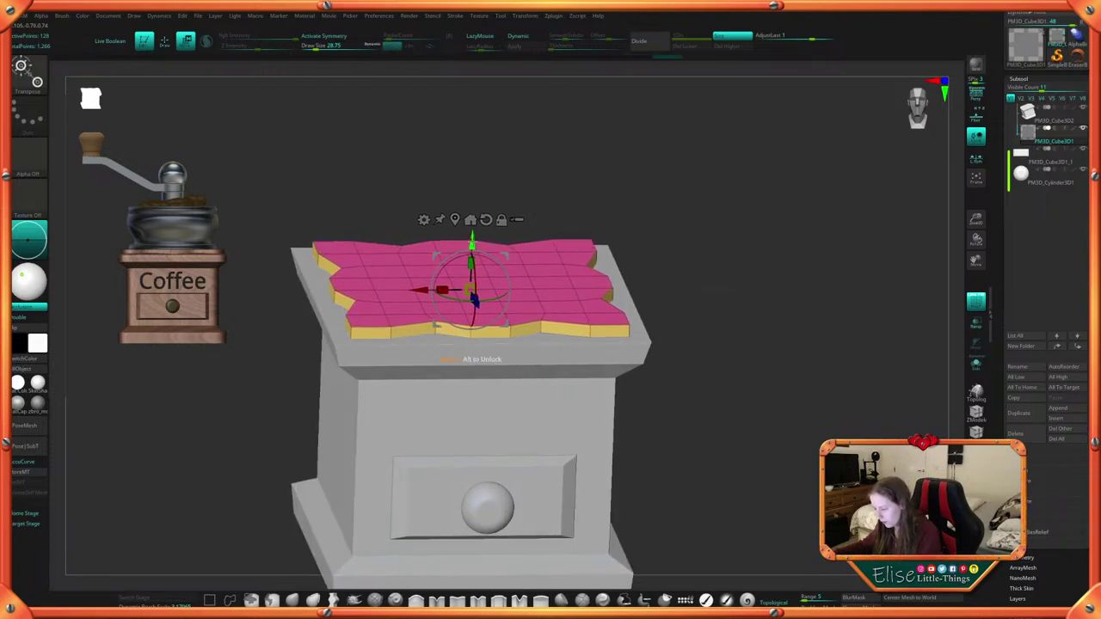
{"action": "left_click_drag", "start_coordinate": [660, 228], "coordinate": [692, 287]}
{"action": "key", "text": "space"}
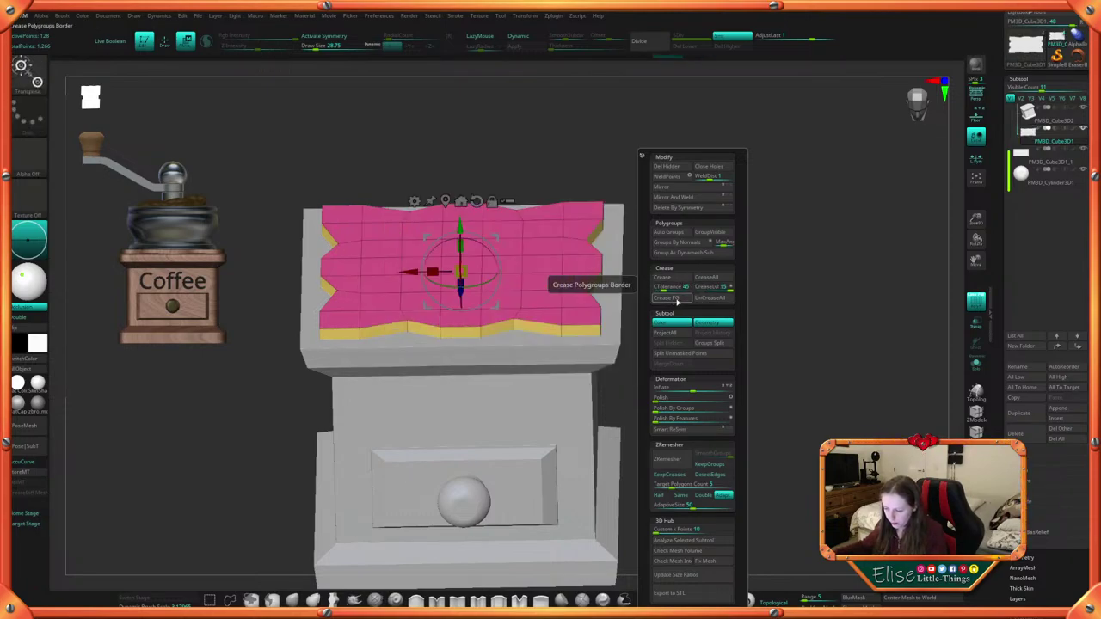
{"action": "left_click", "coordinate": [677, 301]}
Preview the wavy plate's rounded outline with Dynamic Subdiv
{"action": "left_click_drag", "start_coordinate": [779, 318], "coordinate": [831, 307]}
{"action": "left_click_drag", "start_coordinate": [731, 298], "coordinate": [735, 327]}
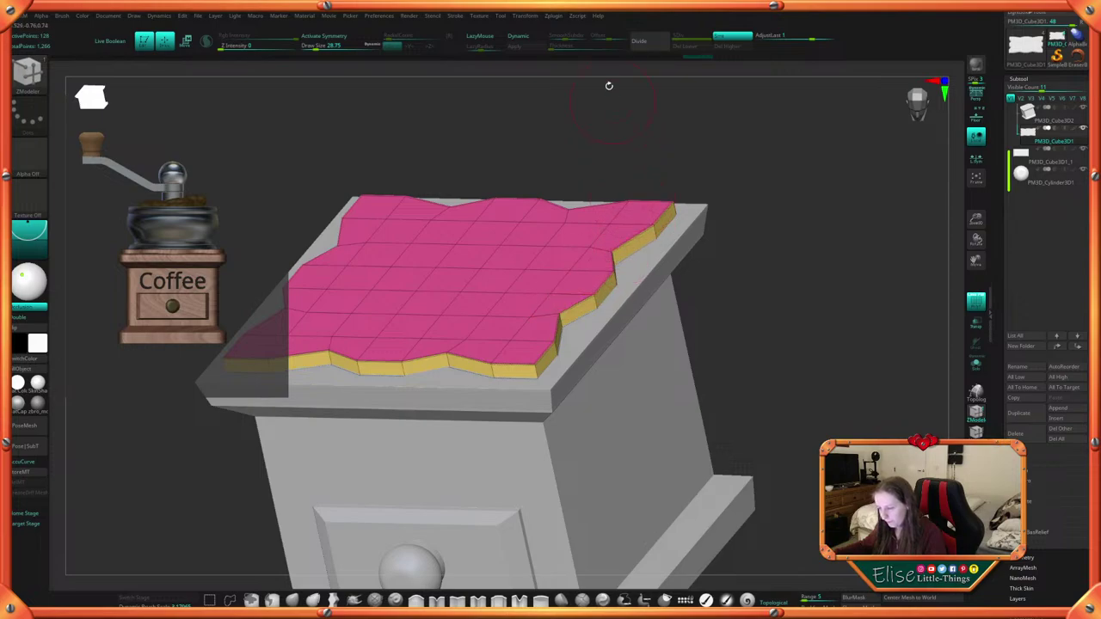
{"action": "left_click", "coordinate": [520, 36]}
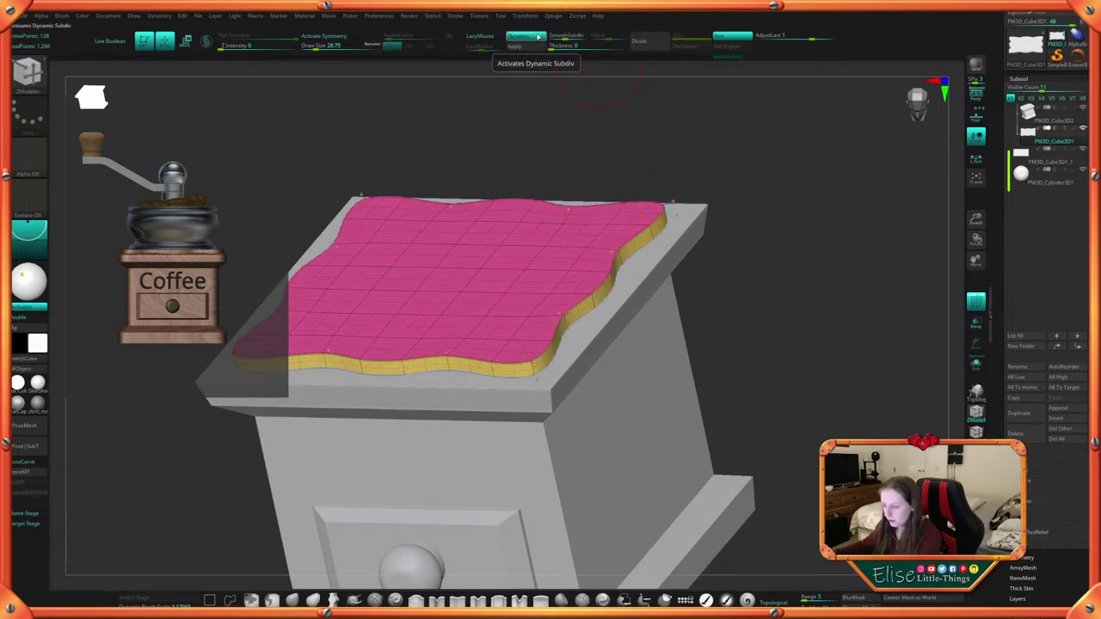
{"action": "left_click", "coordinate": [537, 36]}
Activate Dynamic Subdiv on the wavy plate and hide its polyframe display
{"action": "mouse_move", "coordinate": [714, 138]}
{"action": "left_mouse_down"}
{"action": "mouse_move", "coordinate": [713, 167]}
{"action": "mouse_move", "coordinate": [724, 159]}
{"action": "mouse_move", "coordinate": [708, 144]}
{"action": "left_mouse_up"}
{"action": "left_click_drag", "start_coordinate": [767, 375], "coordinate": [735, 368]}
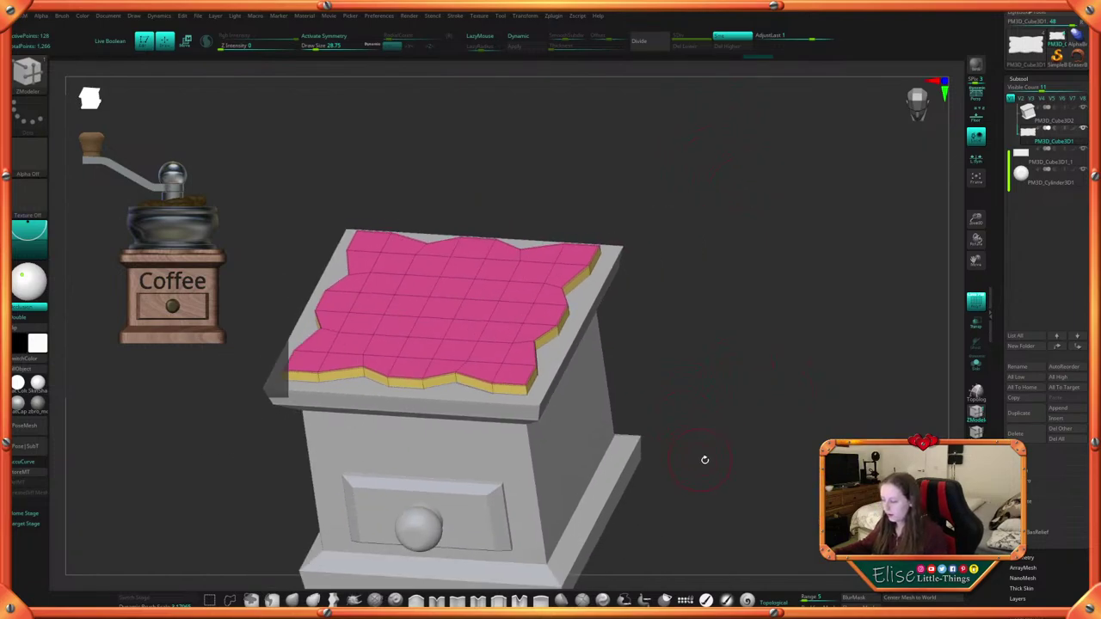
{"action": "left_click_drag", "start_coordinate": [704, 459], "coordinate": [720, 457], "text": "alt"}
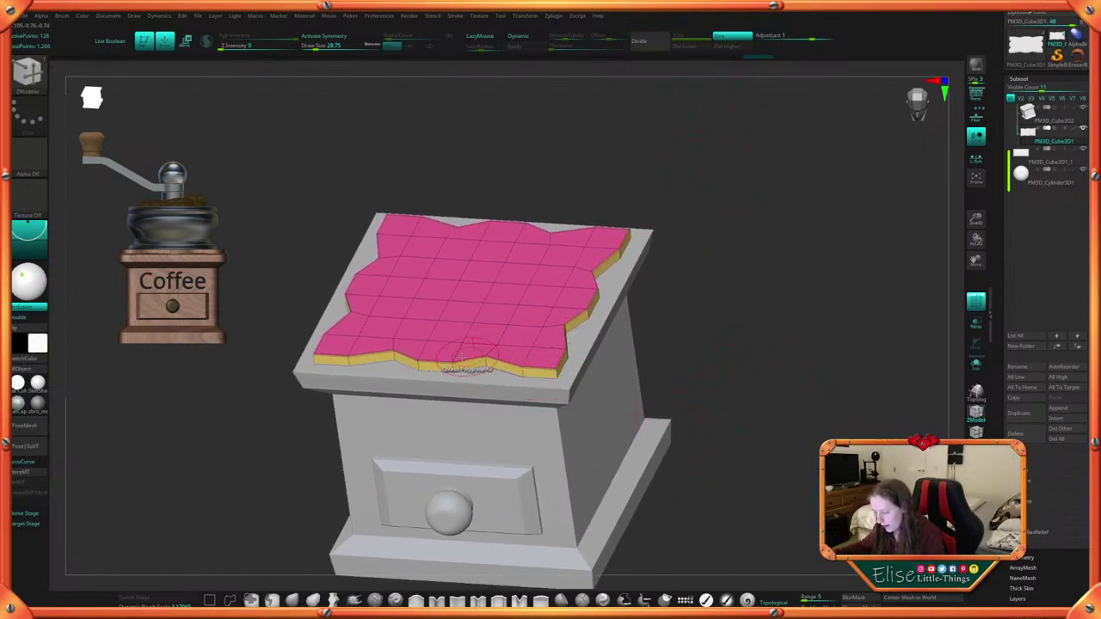
{"action": "left_click_drag", "start_coordinate": [433, 206], "coordinate": [738, 280]}
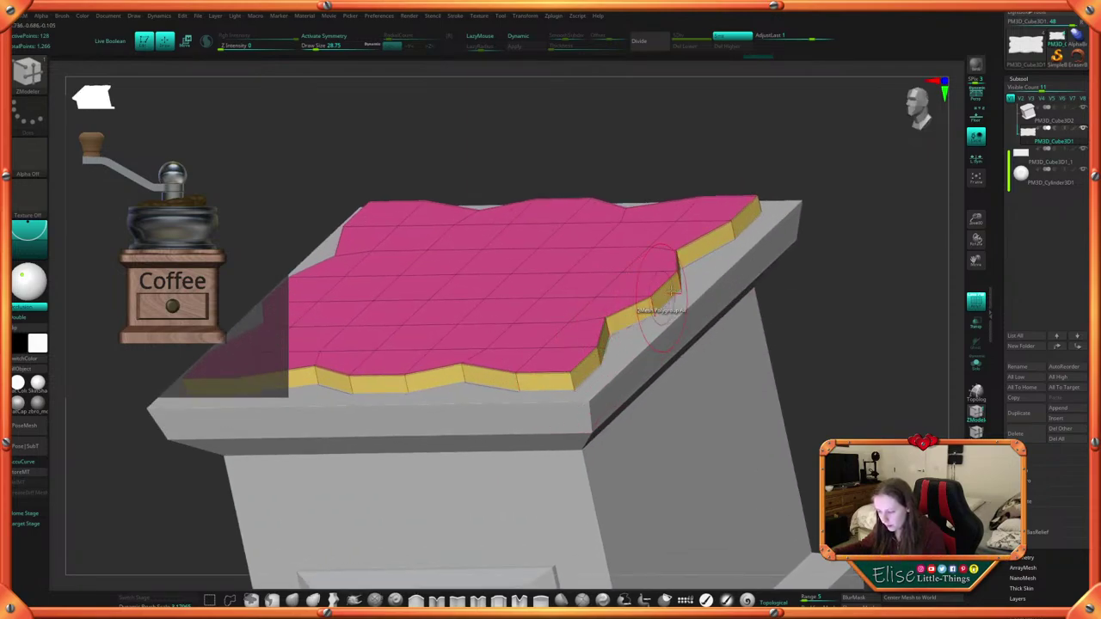
{"action": "left_click", "coordinate": [532, 39]}
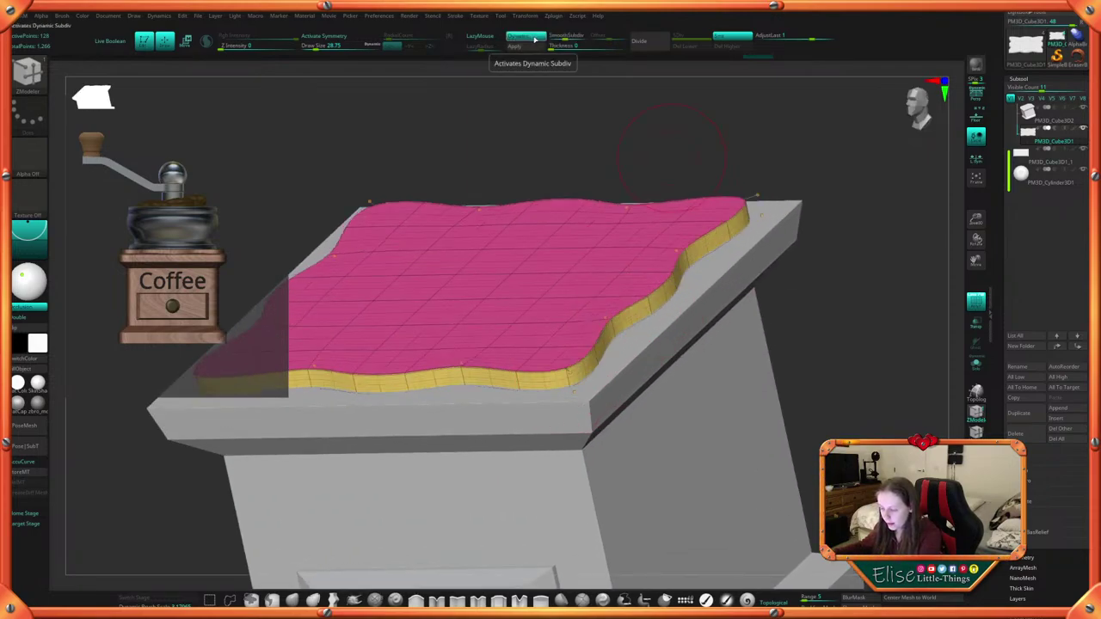
{"action": "key", "text": "space"}
{"action": "key", "text": "shift+f"}
{"action": "left_click_drag", "start_coordinate": [812, 153], "coordinate": [789, 166], "text": "alt"}
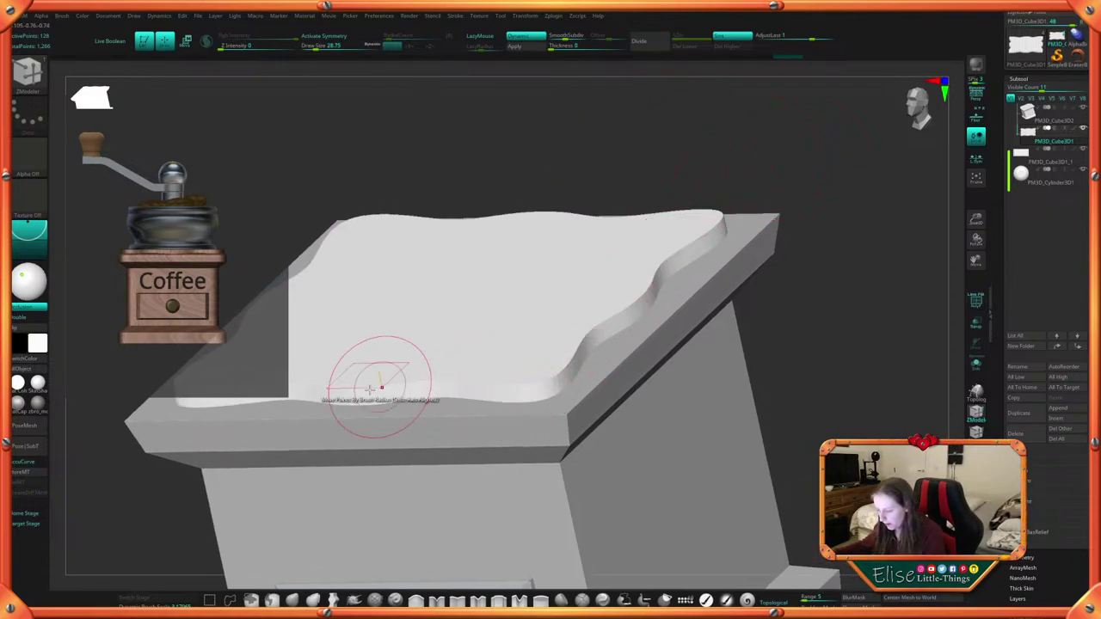
Inspect the smoothed wavy plate's edges in isolation and together with the grinder body
{"action": "left_click", "coordinate": [977, 364]}
{"action": "left_click_drag", "start_coordinate": [823, 375], "coordinate": [800, 334]}
{"action": "left_click_drag", "start_coordinate": [727, 303], "coordinate": [720, 348]}
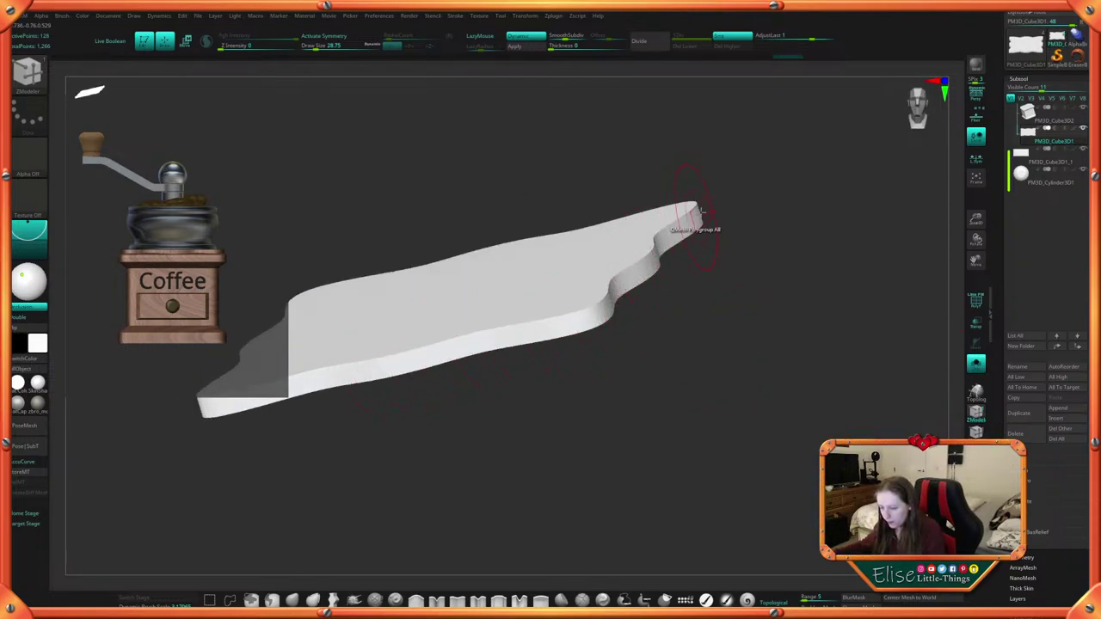
{"action": "left_click", "coordinate": [974, 368]}
{"action": "left_click_drag", "start_coordinate": [876, 395], "coordinate": [729, 293], "text": "alt"}
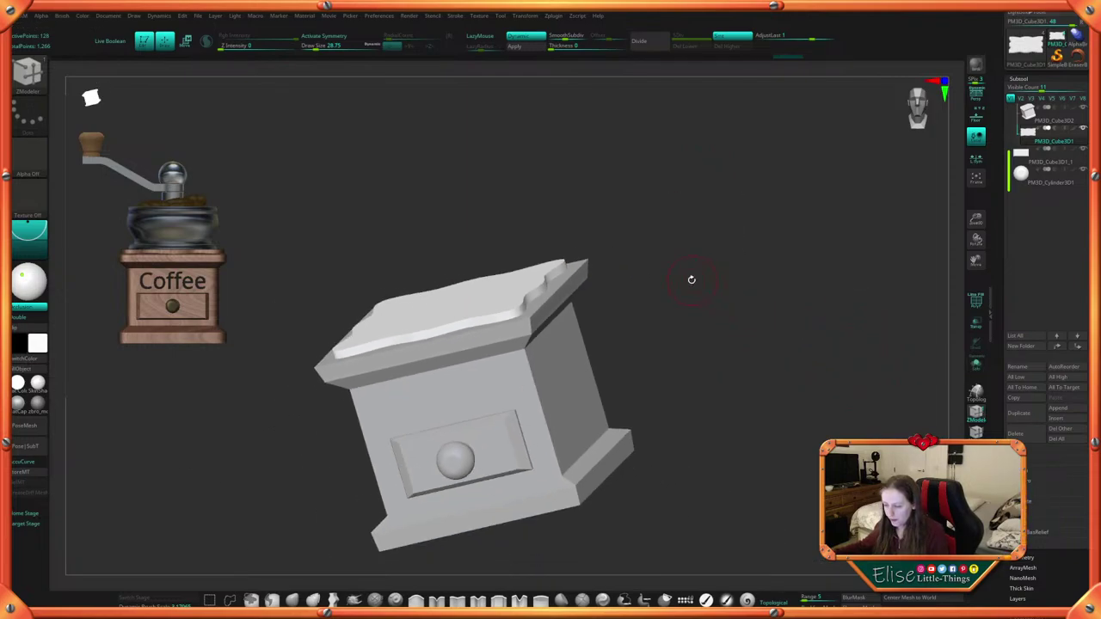
{"action": "key", "text": "space"}
{"action": "key", "text": "1"}
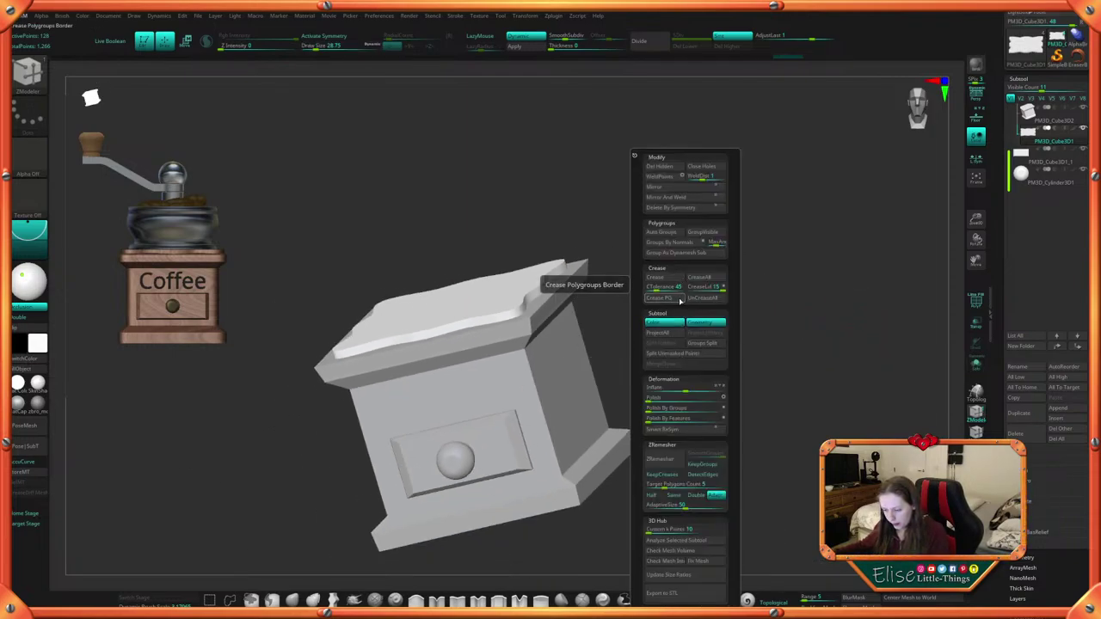
{"action": "mouse_move", "coordinate": [788, 341]}
{"action": "left_mouse_down"}
{"action": "mouse_move", "coordinate": [700, 344]}
{"action": "mouse_move", "coordinate": [711, 362]}
{"action": "mouse_move", "coordinate": [786, 360]}
{"action": "left_mouse_up"}
{"action": "left_click", "coordinate": [980, 368]}
{"action": "left_click", "coordinate": [980, 368]}
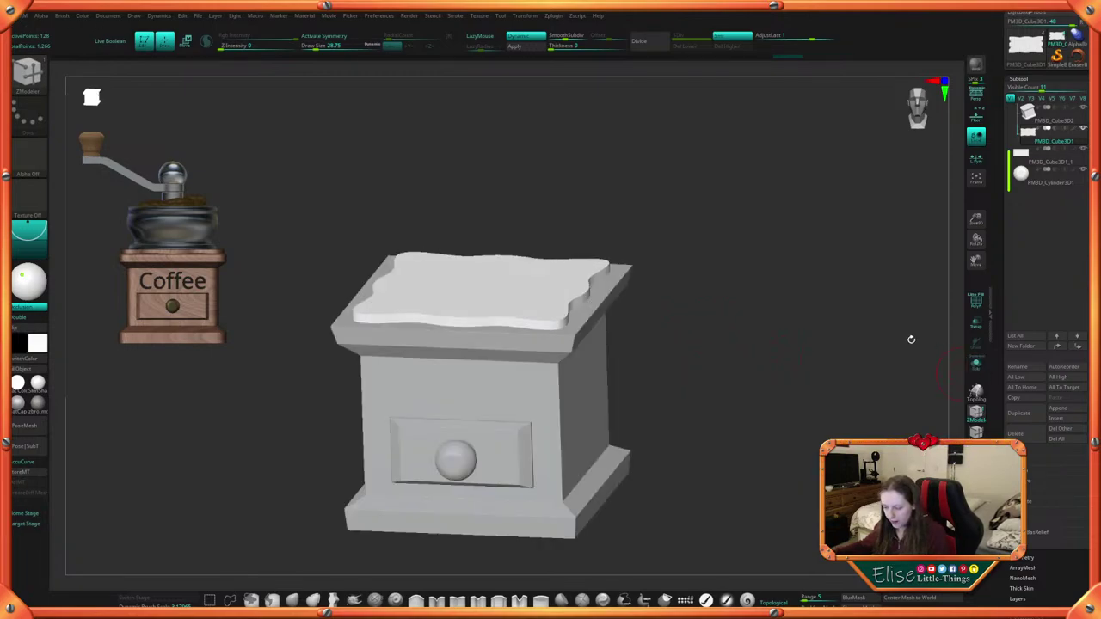
Nudge the wavy plate slightly along its vertical axis on the grinder's lid
{"action": "key", "text": "space"}
{"action": "left_click", "coordinate": [700, 400]}
{"action": "mouse_move", "coordinate": [700, 376]}
{"action": "left_mouse_down", "text": "alt"}
{"action": "mouse_move", "coordinate": [706, 362]}
{"action": "mouse_move", "coordinate": [774, 376]}
{"action": "mouse_move", "coordinate": [718, 383]}
{"action": "mouse_move", "coordinate": [718, 413]}
{"action": "mouse_move", "coordinate": [707, 388]}
{"action": "mouse_move", "coordinate": [706, 411]}
{"action": "mouse_move", "coordinate": [712, 380]}
{"action": "left_mouse_up", "text": "alt"}
{"action": "key", "text": "space"}
{"action": "left_click", "coordinate": [727, 462]}
{"action": "left_click_drag", "start_coordinate": [730, 456], "coordinate": [743, 406]}
{"action": "left_click_drag", "start_coordinate": [748, 362], "coordinate": [756, 411], "text": "alt"}
{"action": "key", "text": "w"}
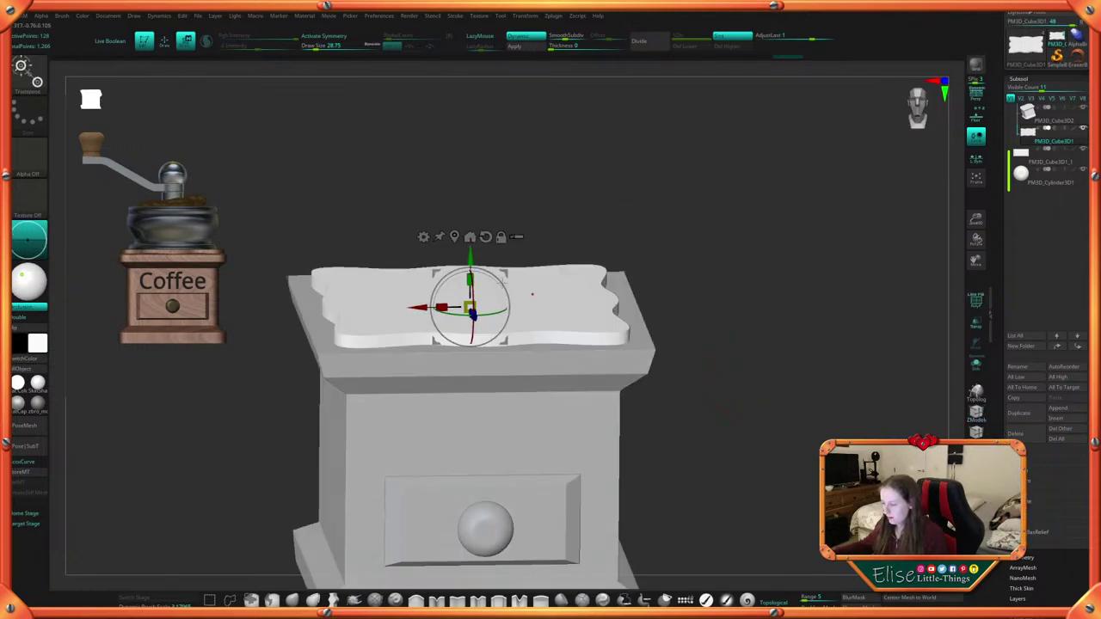
{"action": "left_click_drag", "start_coordinate": [471, 255], "coordinate": [470, 258]}
{"action": "key", "text": "q"}
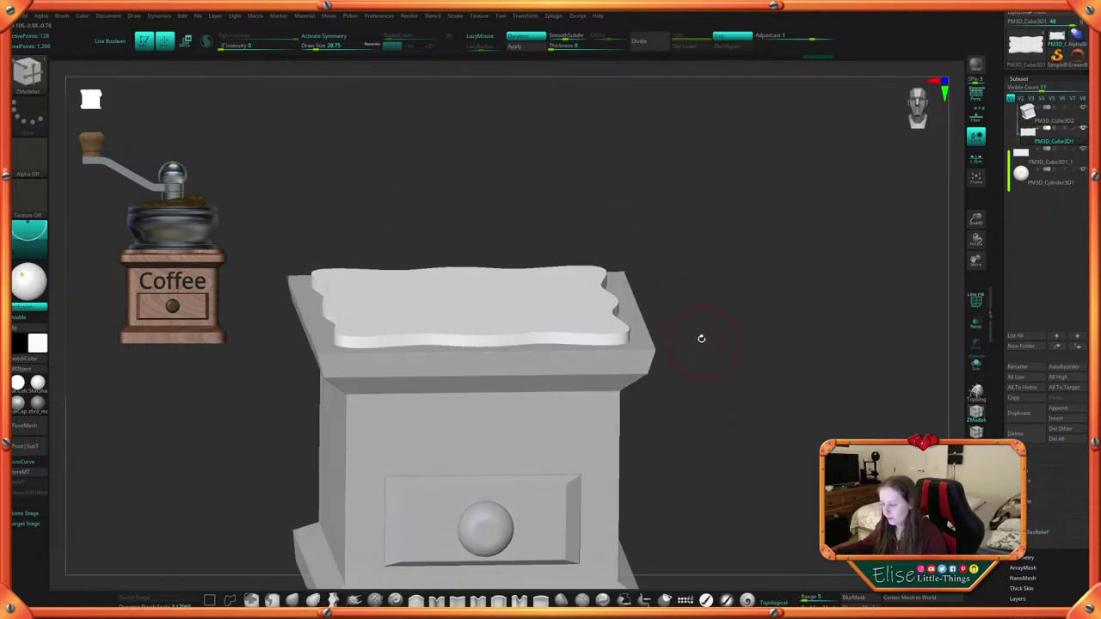
Activate X symmetry from the top view and choose the Move brush with a draw size of about 39
{"action": "left_click_drag", "start_coordinate": [701, 339], "coordinate": [697, 382], "text": "alt"}
{"action": "left_click", "coordinate": [365, 36]}
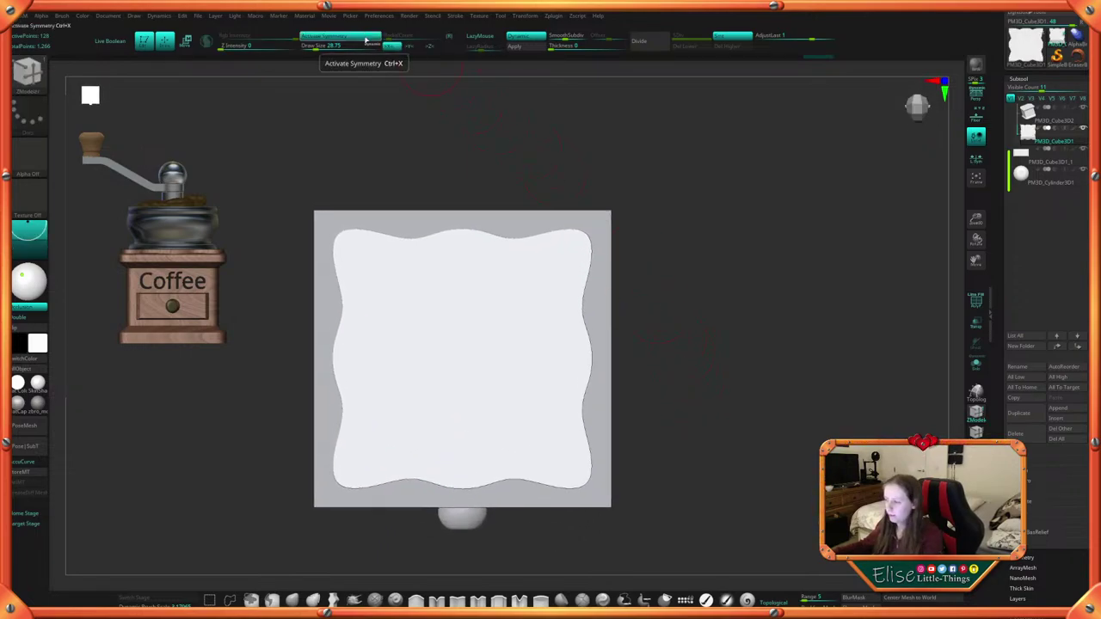
{"action": "key", "text": "space"}
{"action": "left_click_drag", "start_coordinate": [640, 307], "coordinate": [667, 394]}
{"action": "left_click", "coordinate": [294, 602]}
{"action": "key", "text": "space"}
Pull the plate's two back corners outward and push the back-edge notches inward with the Move brush
{"action": "left_click_drag", "start_coordinate": [605, 314], "coordinate": [601, 315]}
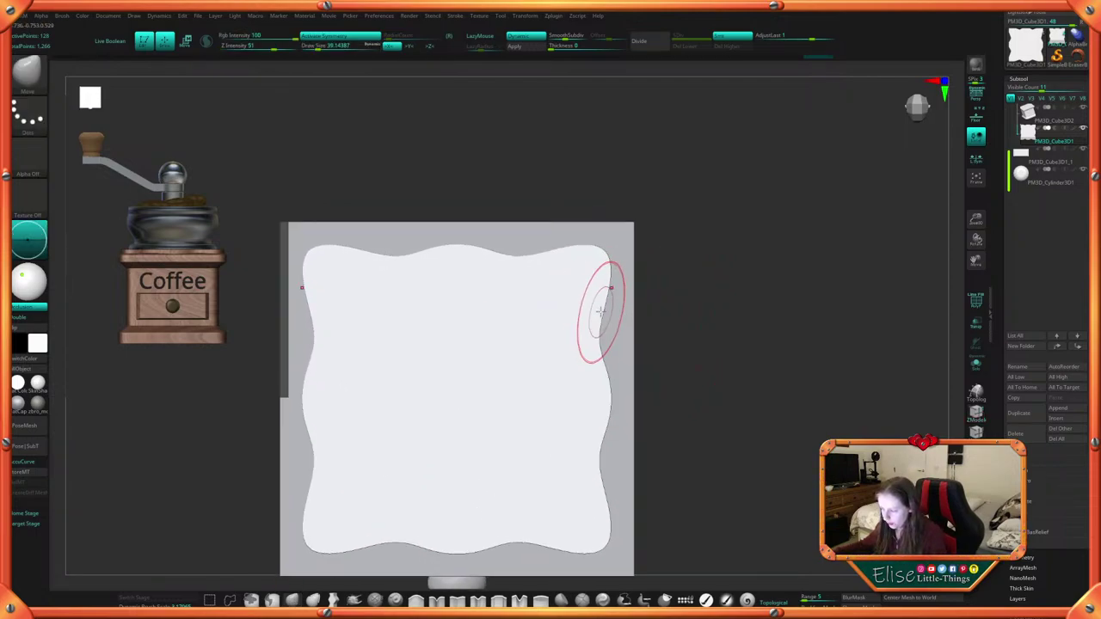
{"action": "left_click_drag", "start_coordinate": [607, 275], "coordinate": [572, 239]}
{"action": "left_click_drag", "start_coordinate": [614, 269], "coordinate": [615, 269]}
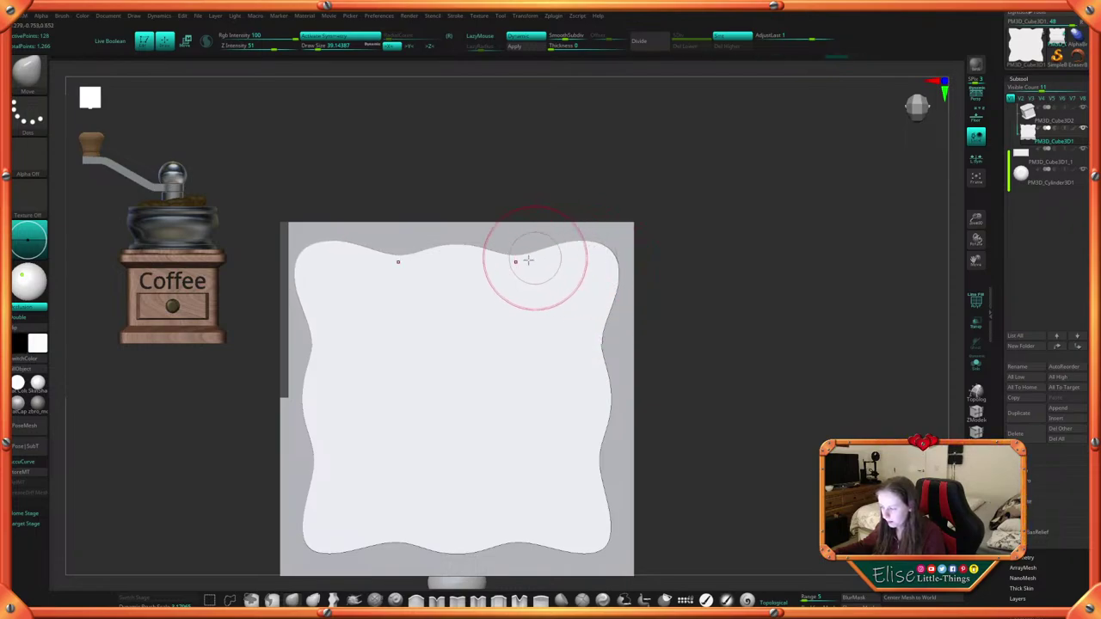
{"action": "left_click_drag", "start_coordinate": [521, 258], "coordinate": [518, 266]}
Push the notches along both sides of the plate inward and start widening its front corners
{"action": "left_click_drag", "start_coordinate": [669, 315], "coordinate": [692, 294], "text": "alt"}
{"action": "left_click_drag", "start_coordinate": [616, 319], "coordinate": [610, 319]}
{"action": "left_click_drag", "start_coordinate": [614, 434], "coordinate": [609, 435]}
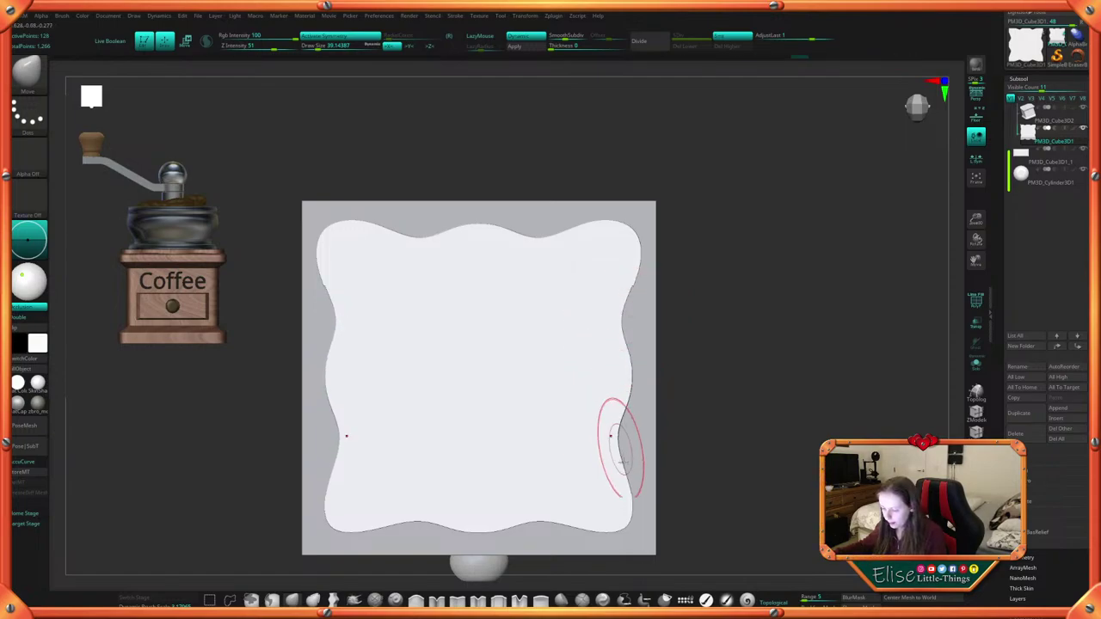
{"action": "left_click_drag", "start_coordinate": [624, 486], "coordinate": [630, 482]}
Set the draw size to about 33, pull the plate's front corners outward and even out their curves
{"action": "key", "text": "space"}
{"action": "left_click_drag", "start_coordinate": [687, 439], "coordinate": [703, 406]}
{"action": "left_click_drag", "start_coordinate": [641, 441], "coordinate": [645, 442]}
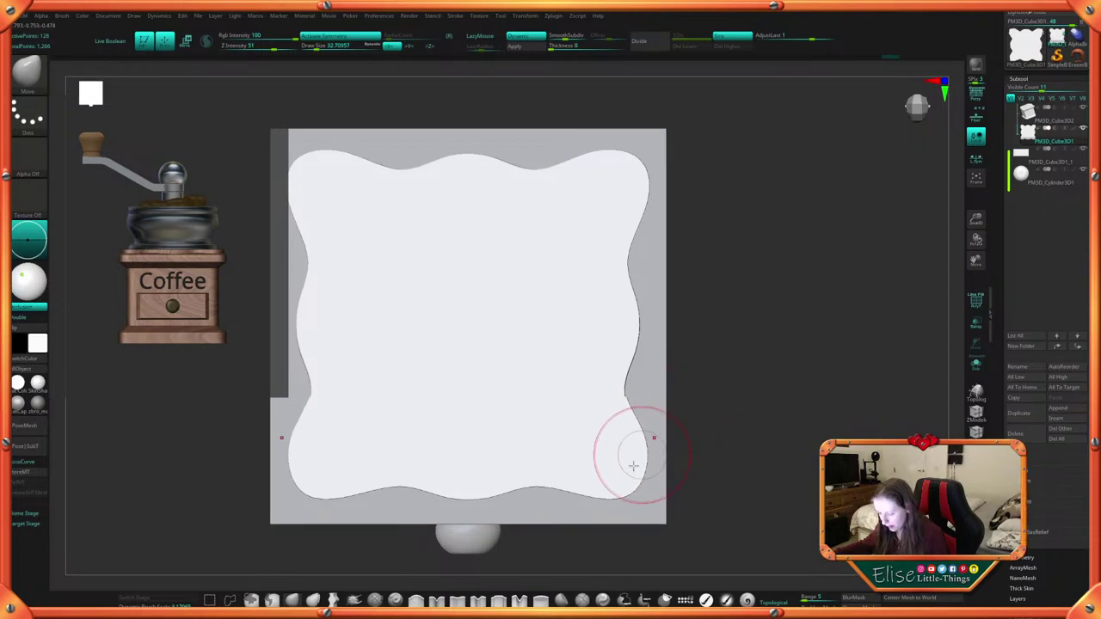
{"action": "left_click_drag", "start_coordinate": [601, 497], "coordinate": [639, 480]}
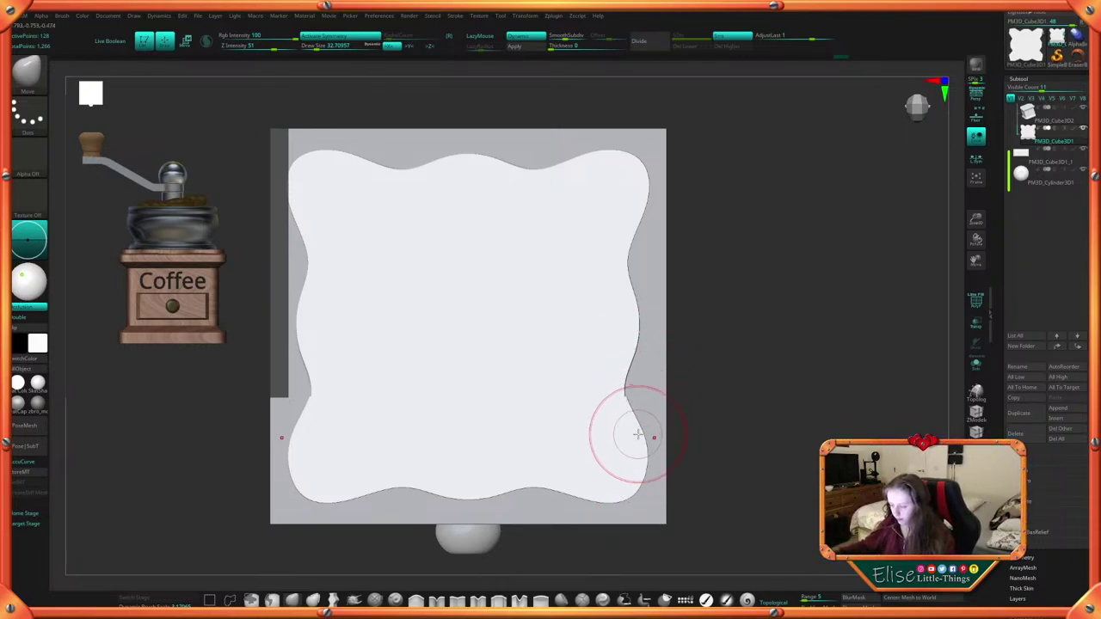
{"action": "left_click_drag", "start_coordinate": [639, 435], "coordinate": [641, 384]}
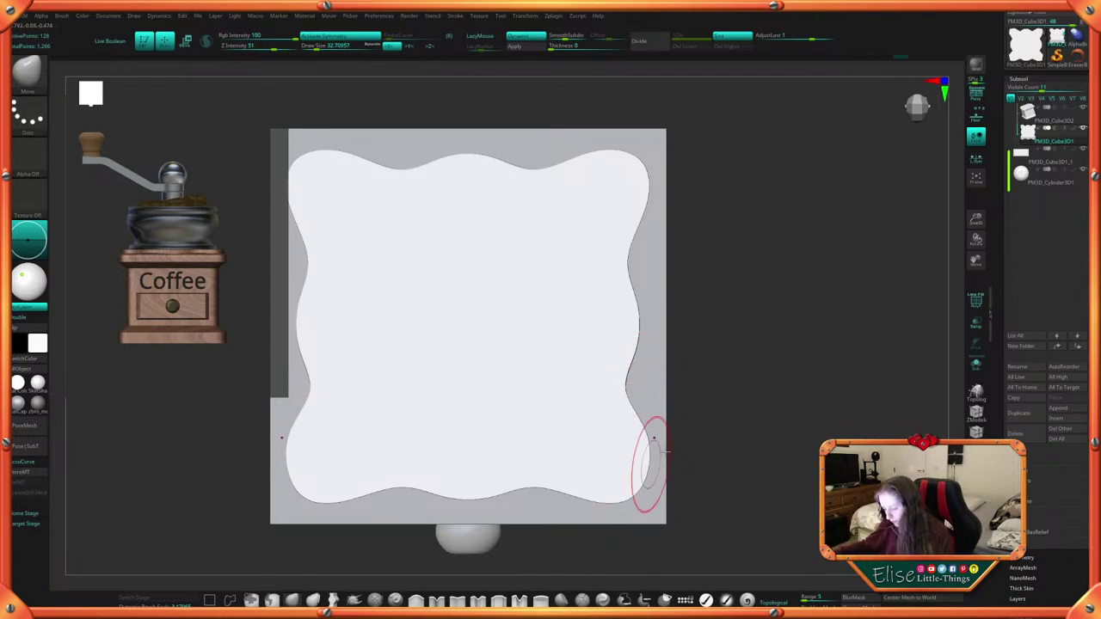
Set the draw size to 28.75 and deepen the plate's front-edge notches and rear side notches
{"action": "key", "text": "space"}
{"action": "left_click_drag", "start_coordinate": [684, 439], "coordinate": [678, 439]}
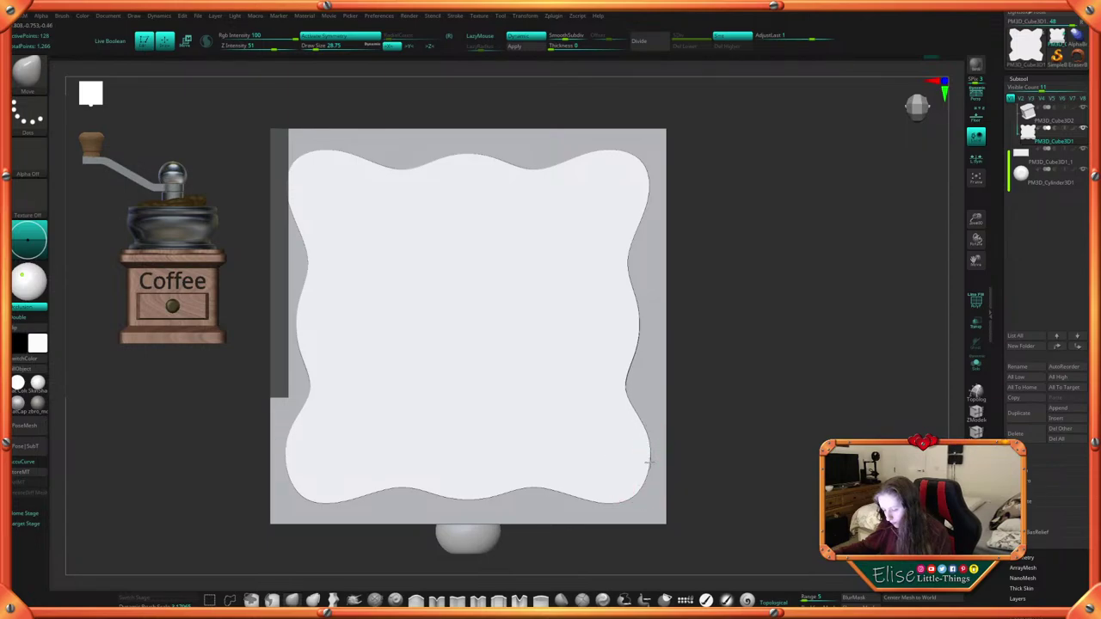
{"action": "left_click_drag", "start_coordinate": [533, 489], "coordinate": [541, 476]}
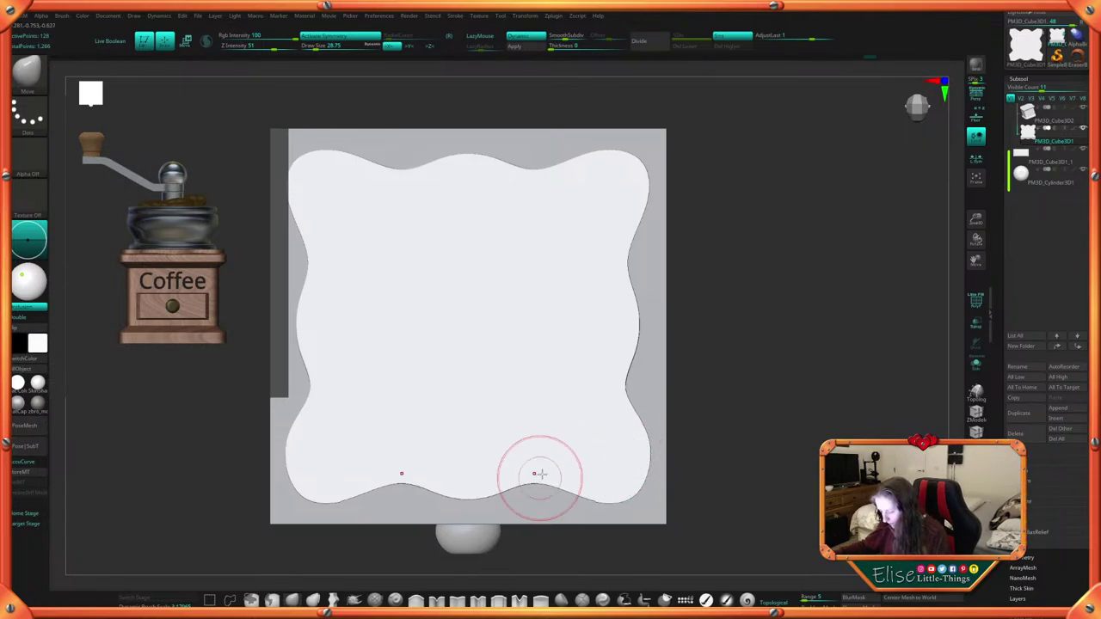
{"action": "left_click_drag", "start_coordinate": [628, 261], "coordinate": [626, 261]}
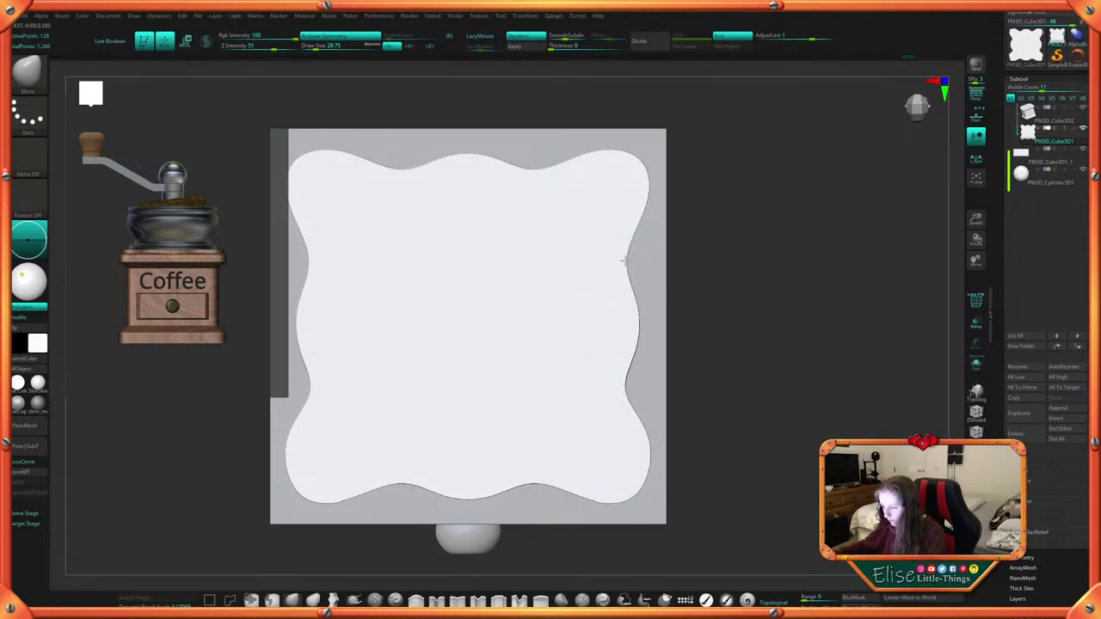
Pull the plate's back corners further outward and refine the side curves beside the front corners
{"action": "mouse_move", "coordinate": [679, 284]}
{"action": "left_mouse_down", "text": "alt"}
{"action": "mouse_move", "coordinate": [799, 305]}
{"action": "mouse_move", "coordinate": [810, 264]}
{"action": "left_mouse_up", "text": "alt"}
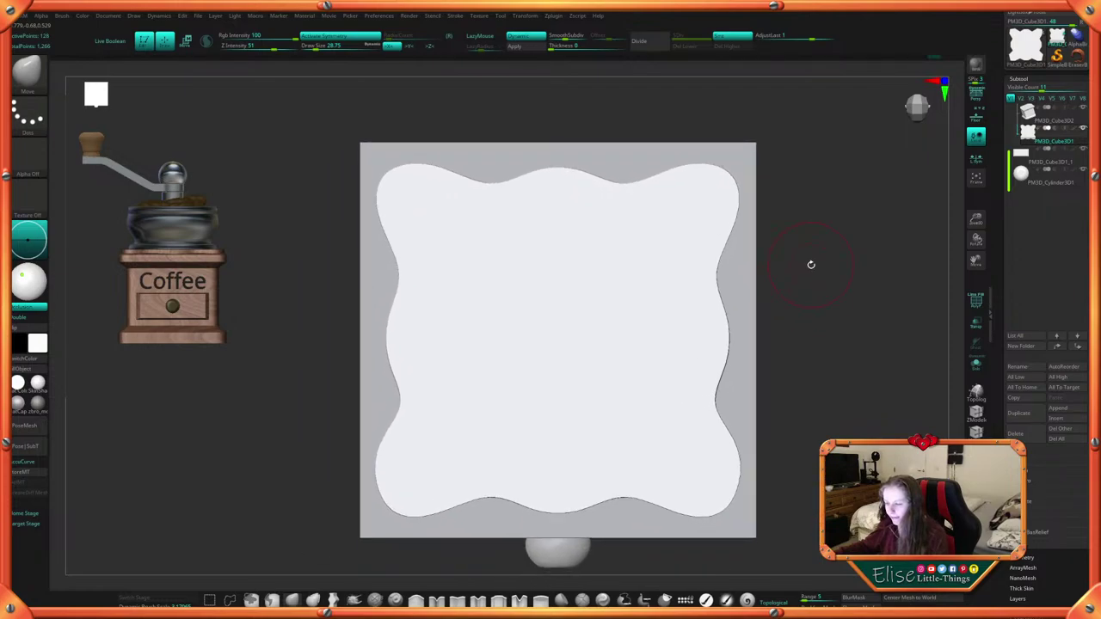
{"action": "mouse_move", "coordinate": [738, 202]}
{"action": "left_mouse_down"}
{"action": "mouse_move", "coordinate": [737, 177]}
{"action": "mouse_move", "coordinate": [707, 161]}
{"action": "left_mouse_up"}
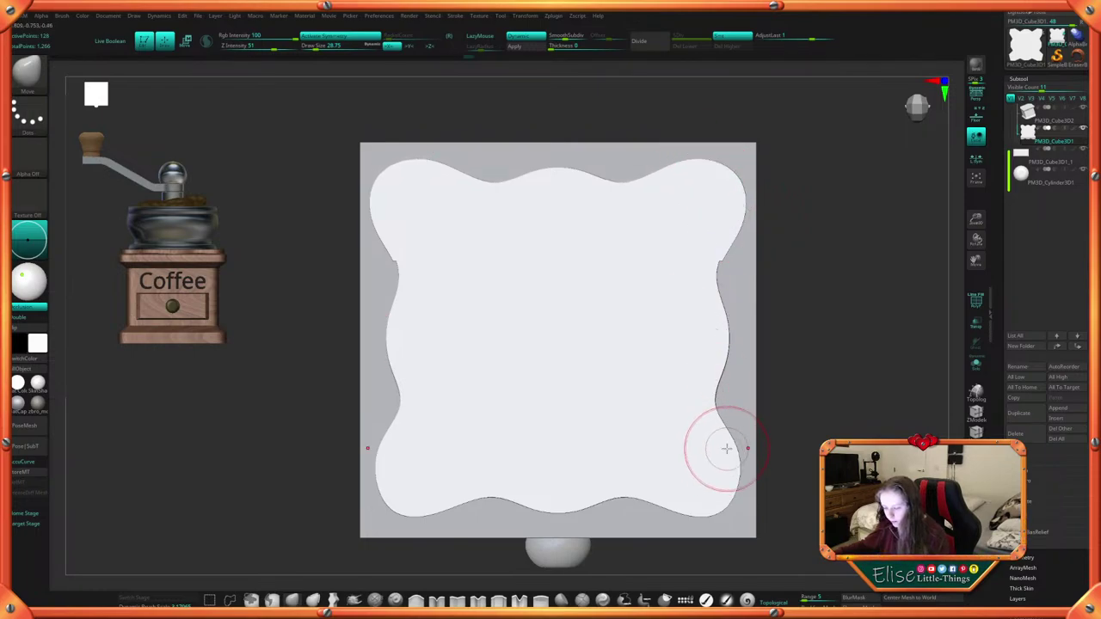
{"action": "left_click_drag", "start_coordinate": [728, 447], "coordinate": [731, 440]}
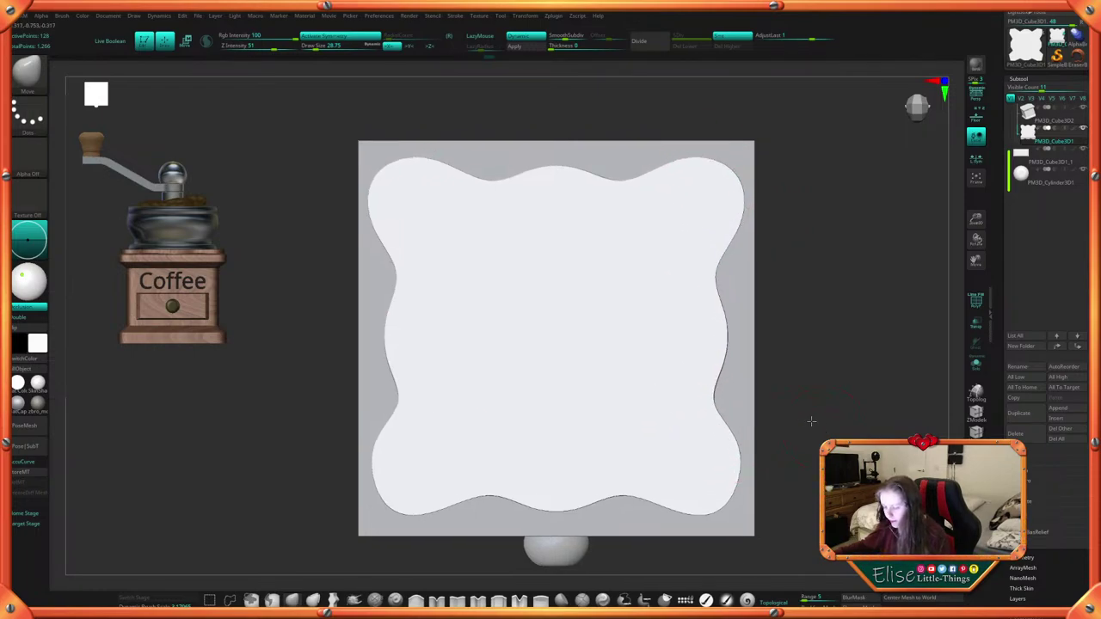
Try reshaping the plate's front corners with the SnakeHook brush
{"action": "left_click_drag", "start_coordinate": [811, 421], "coordinate": [732, 405]}
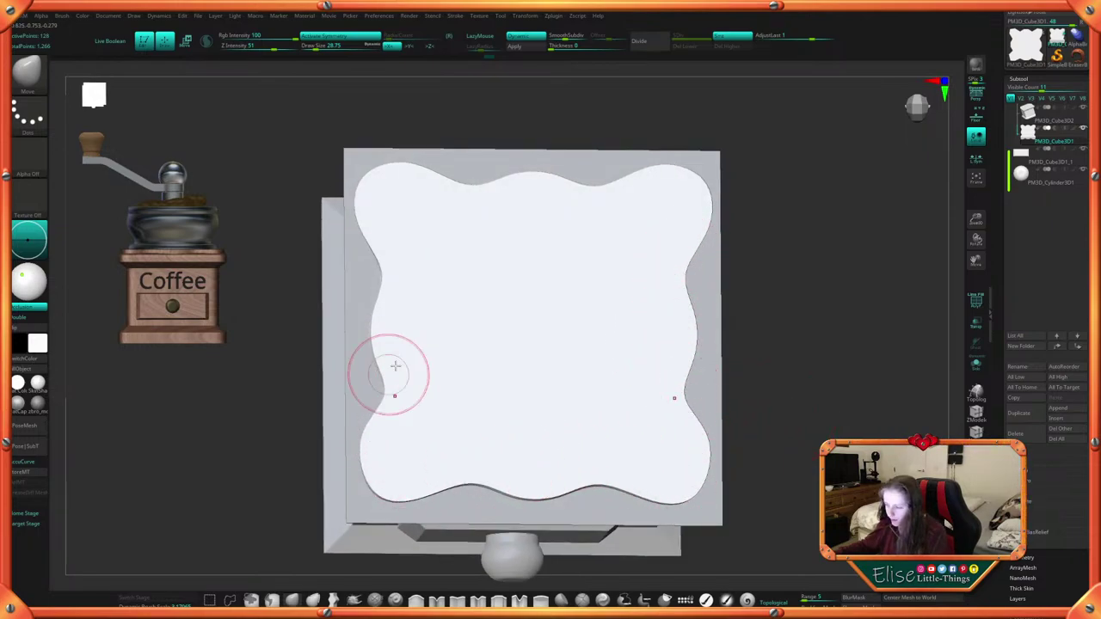
{"action": "mouse_move", "coordinate": [753, 411]}
{"action": "left_mouse_down", "text": "shift"}
{"action": "mouse_move", "coordinate": [779, 430]}
{"action": "mouse_move", "coordinate": [775, 410]}
{"action": "left_mouse_up", "text": "shift"}
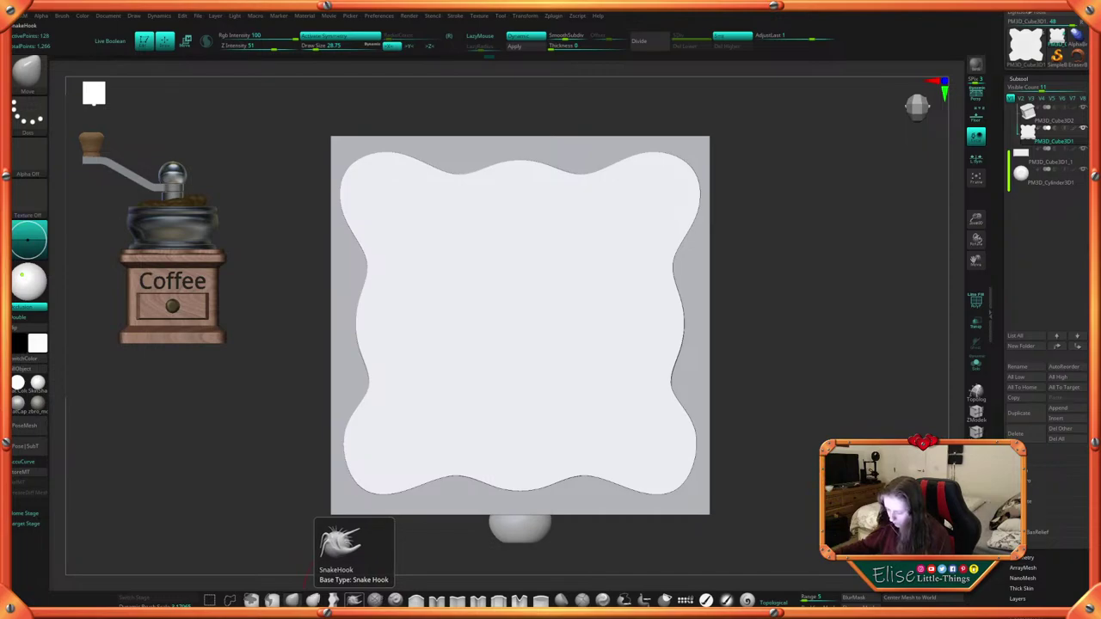
{"action": "left_click", "coordinate": [333, 599]}
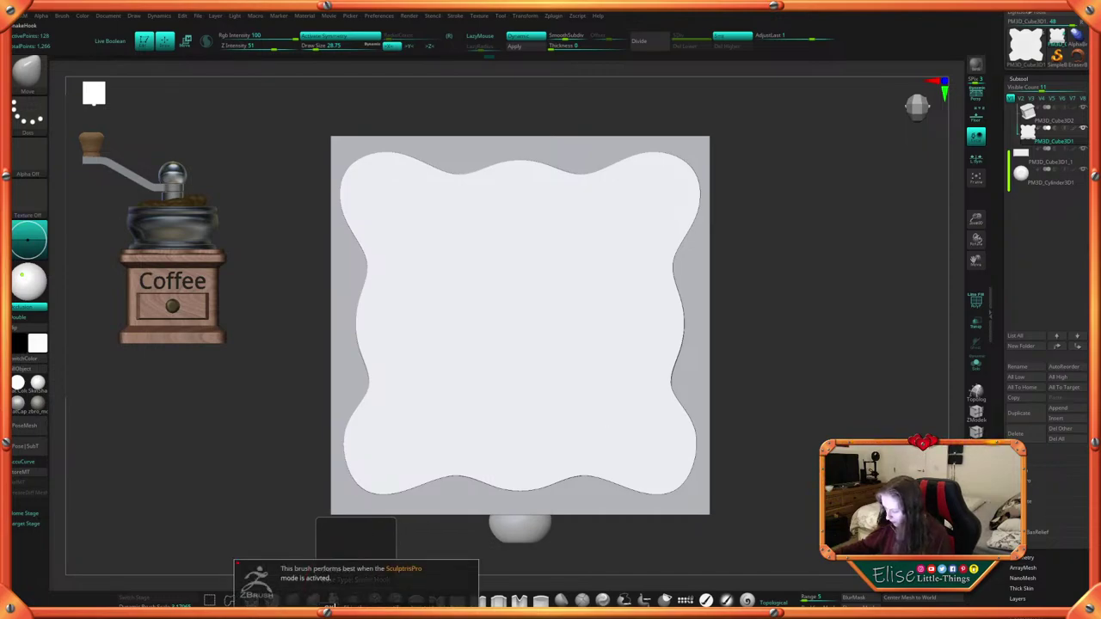
{"action": "mouse_move", "coordinate": [678, 434]}
{"action": "left_mouse_down"}
{"action": "mouse_move", "coordinate": [741, 438]}
{"action": "mouse_move", "coordinate": [724, 440]}
{"action": "left_mouse_up"}
{"action": "key", "text": "ctrl+z"}
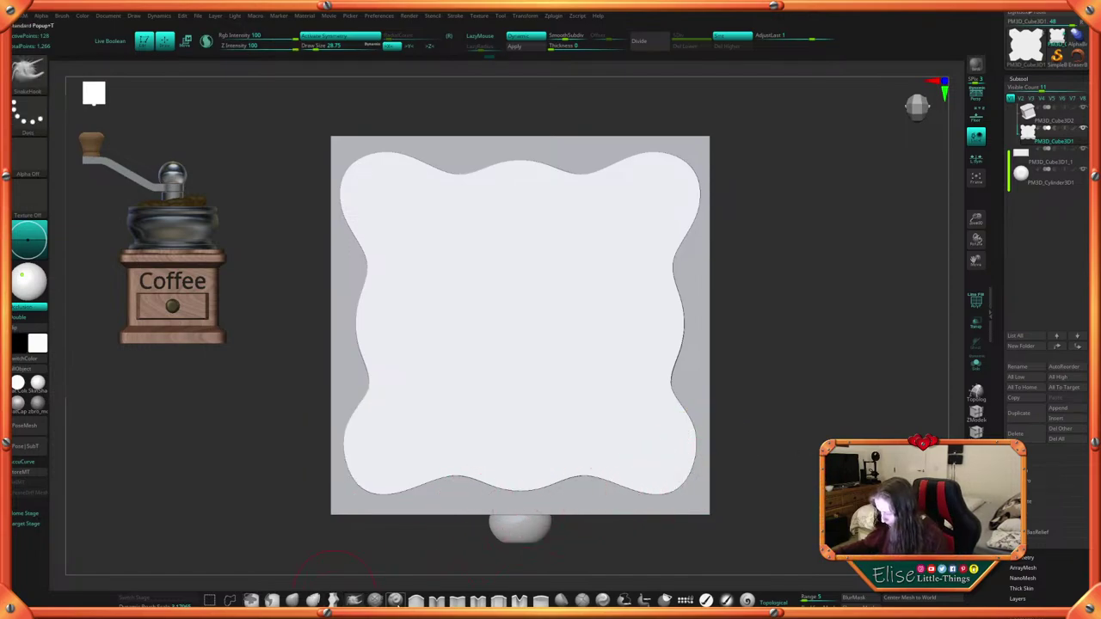
{"action": "left_click", "coordinate": [395, 600]}
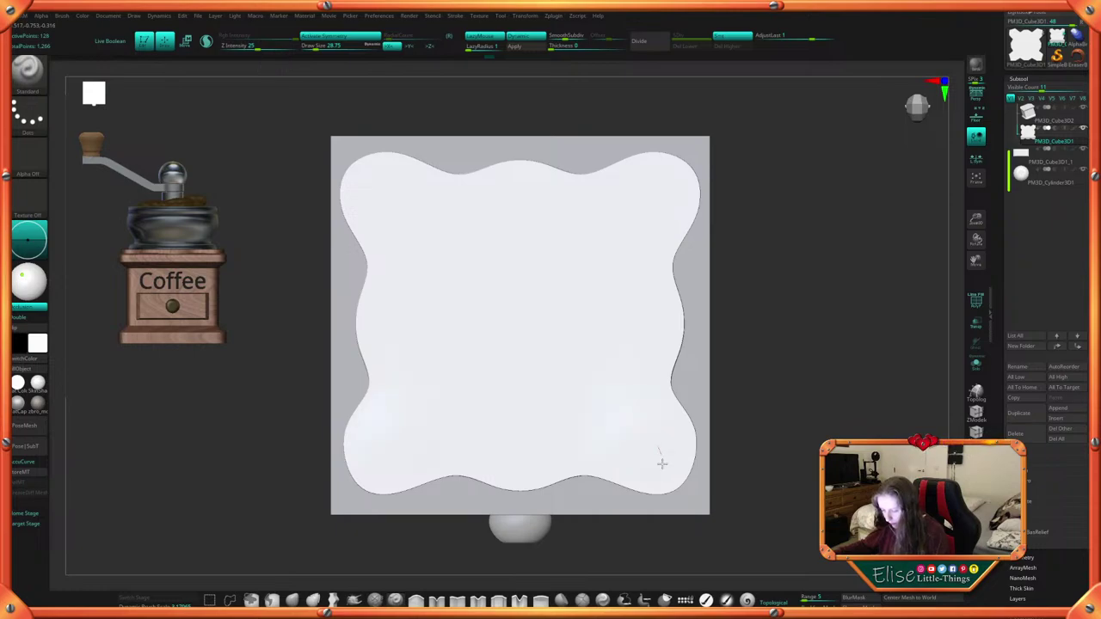
{"action": "key", "text": "ctrl+z"}
{"action": "key", "text": "space"}
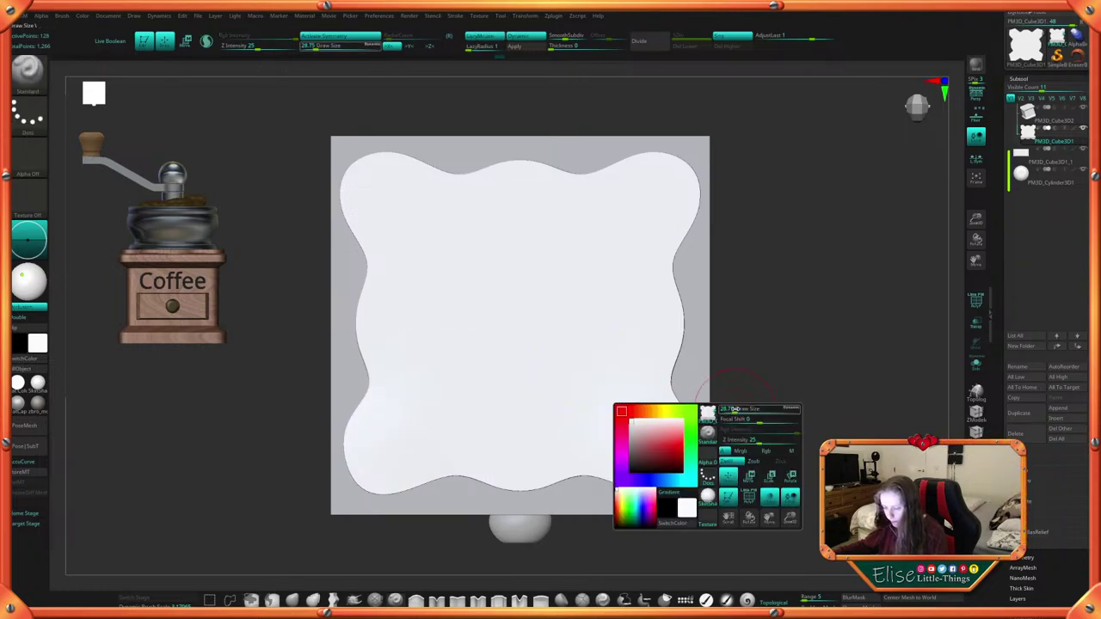
{"action": "mouse_move", "coordinate": [742, 411]}
{"action": "left_mouse_down"}
{"action": "mouse_move", "coordinate": [731, 410]}
{"action": "mouse_move", "coordinate": [771, 419]}
{"action": "left_mouse_up"}
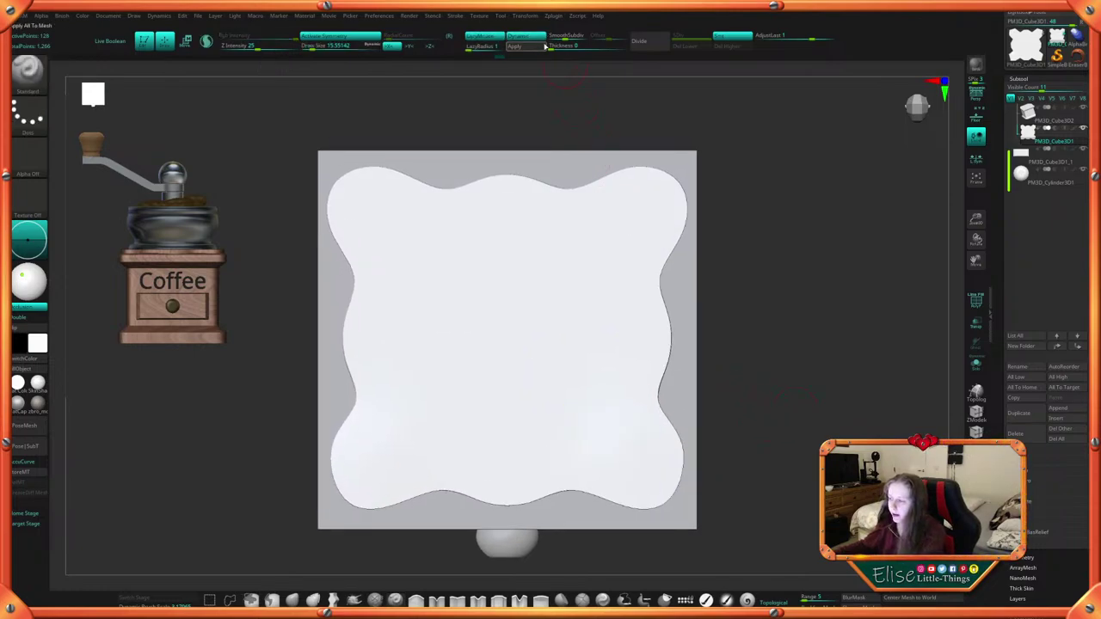
{"action": "mouse_move", "coordinate": [729, 460]}
{"action": "left_mouse_down"}
{"action": "mouse_move", "coordinate": [767, 459]}
{"action": "mouse_move", "coordinate": [738, 434]}
{"action": "mouse_move", "coordinate": [737, 452]}
{"action": "left_mouse_up"}
Using the Move brush at a draw size of about 39, pull the plate's front corners outward and deepen its front-edge notches
{"action": "left_click", "coordinate": [295, 596]}
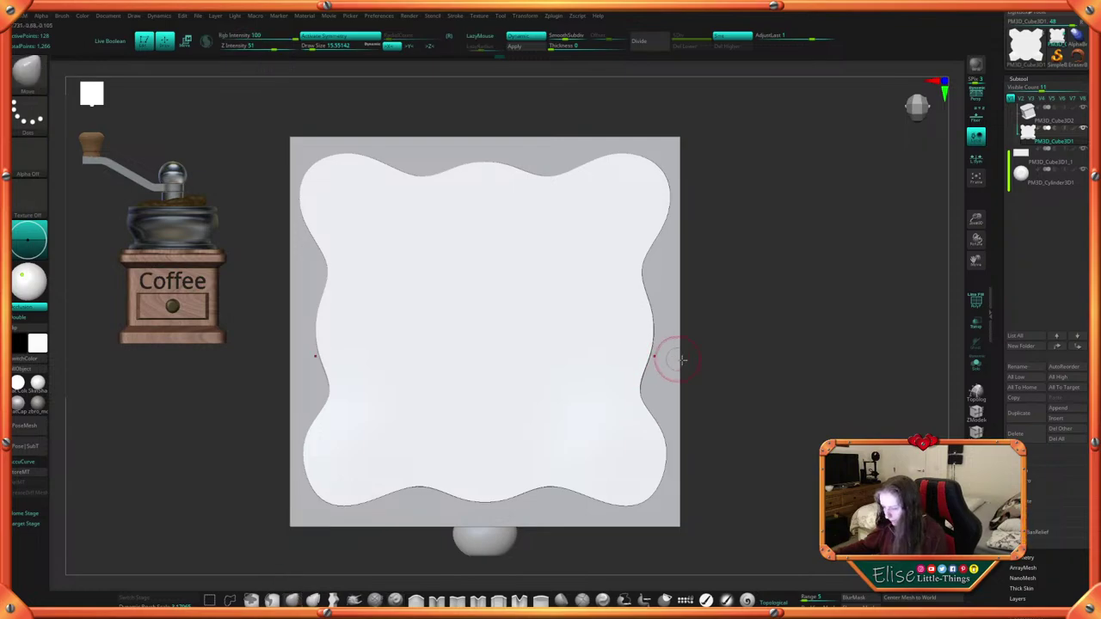
{"action": "key", "text": "space"}
{"action": "left_click_drag", "start_coordinate": [675, 363], "coordinate": [689, 363]}
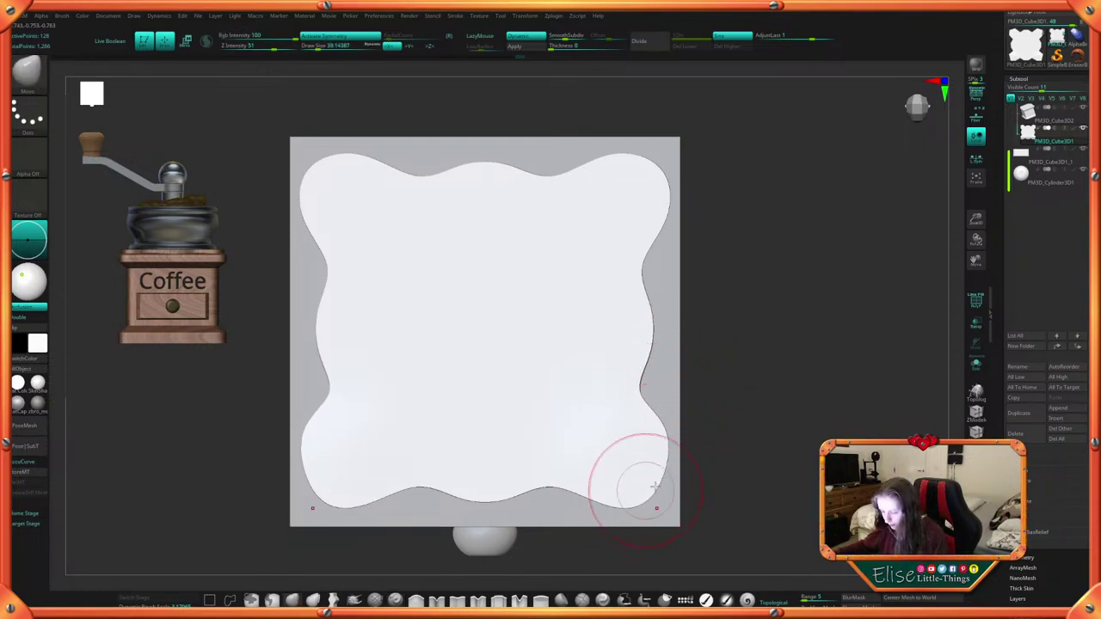
{"action": "left_click_drag", "start_coordinate": [663, 449], "coordinate": [664, 437]}
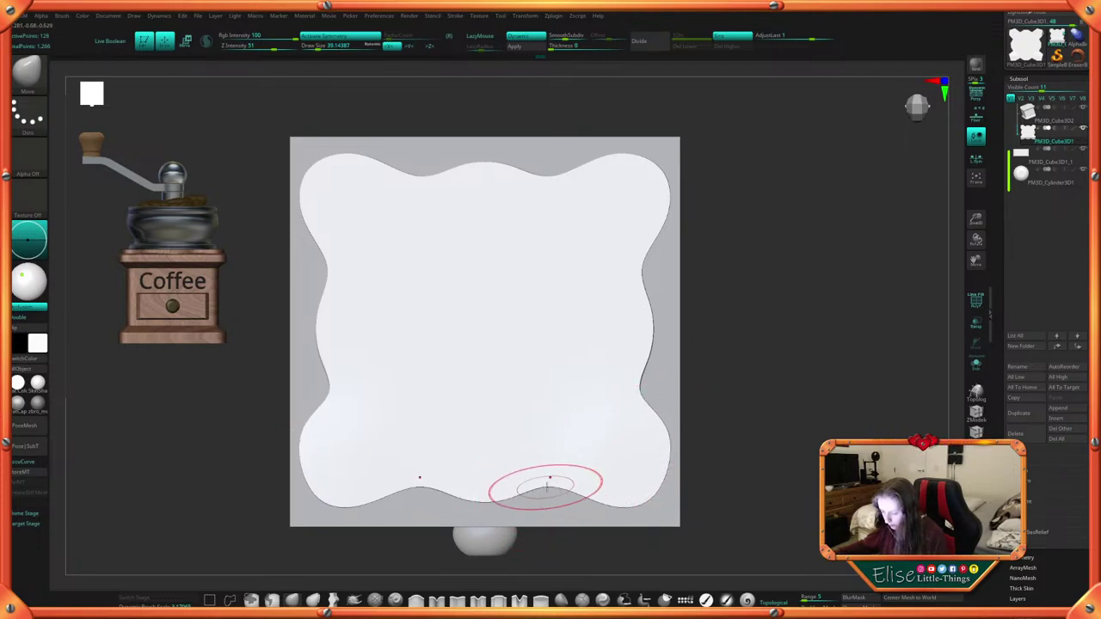
{"action": "left_click_drag", "start_coordinate": [546, 487], "coordinate": [549, 481]}
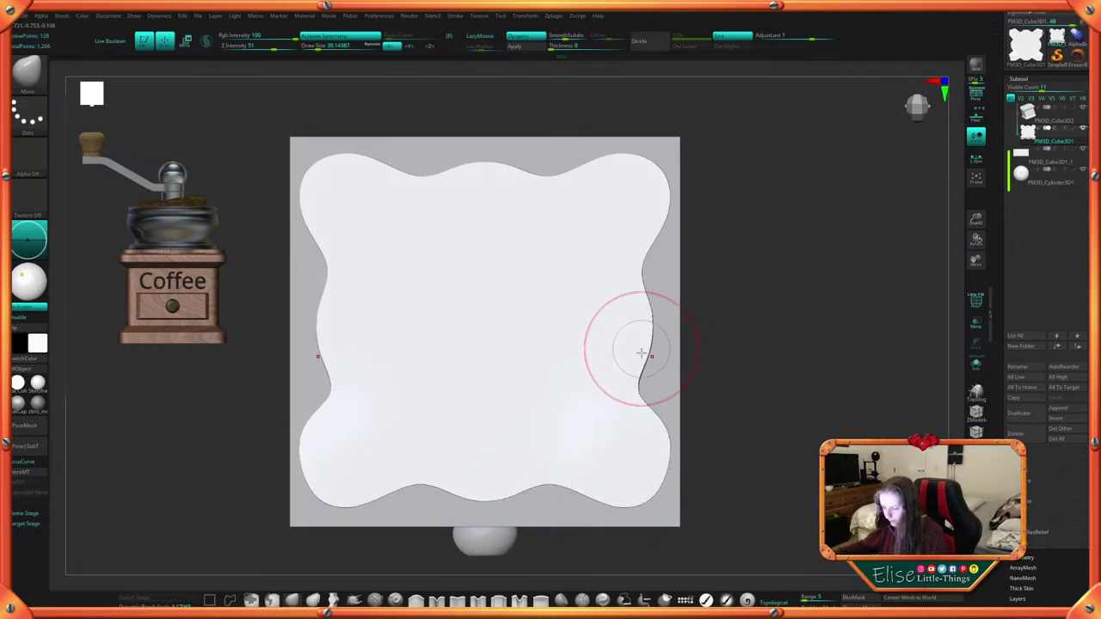
Even out the bulges along the plate's sides and reshape its back corners and back-edge notches
{"action": "left_click_drag", "start_coordinate": [643, 351], "coordinate": [645, 362]}
{"action": "left_click_drag", "start_coordinate": [640, 300], "coordinate": [646, 299]}
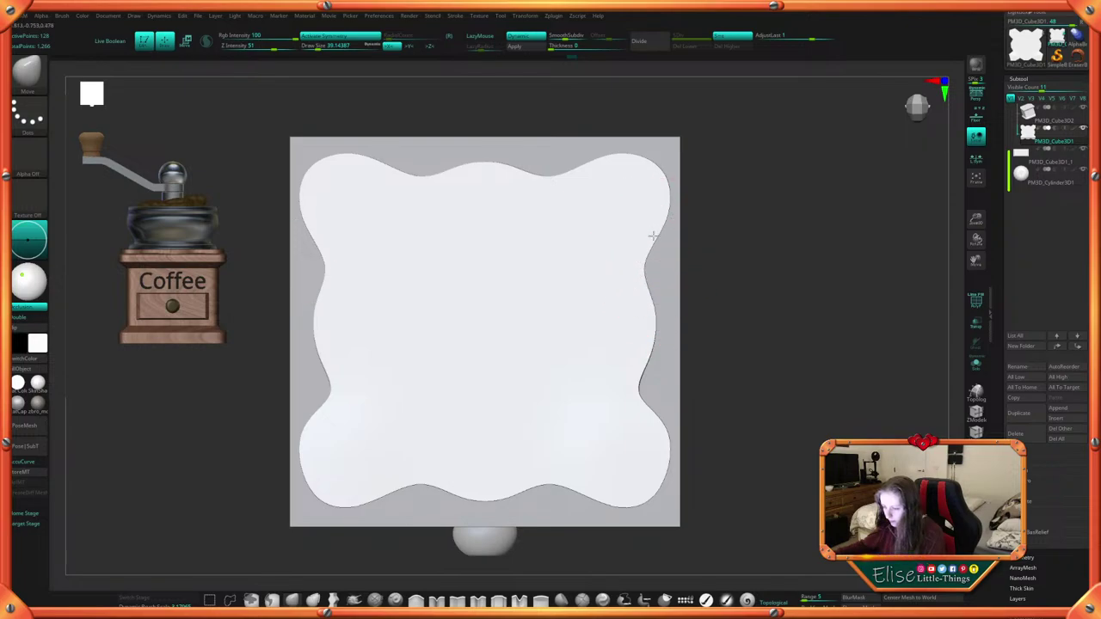
{"action": "left_click_drag", "start_coordinate": [655, 173], "coordinate": [658, 179]}
{"action": "left_click_drag", "start_coordinate": [550, 187], "coordinate": [555, 195]}
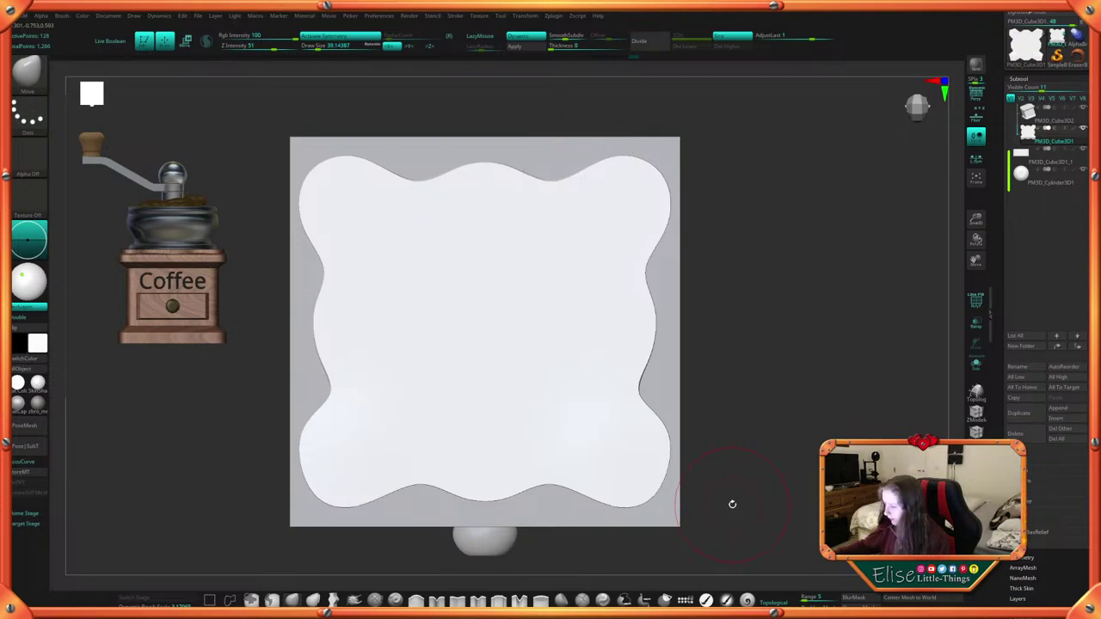
{"action": "left_click_drag", "start_coordinate": [777, 490], "coordinate": [765, 499]}
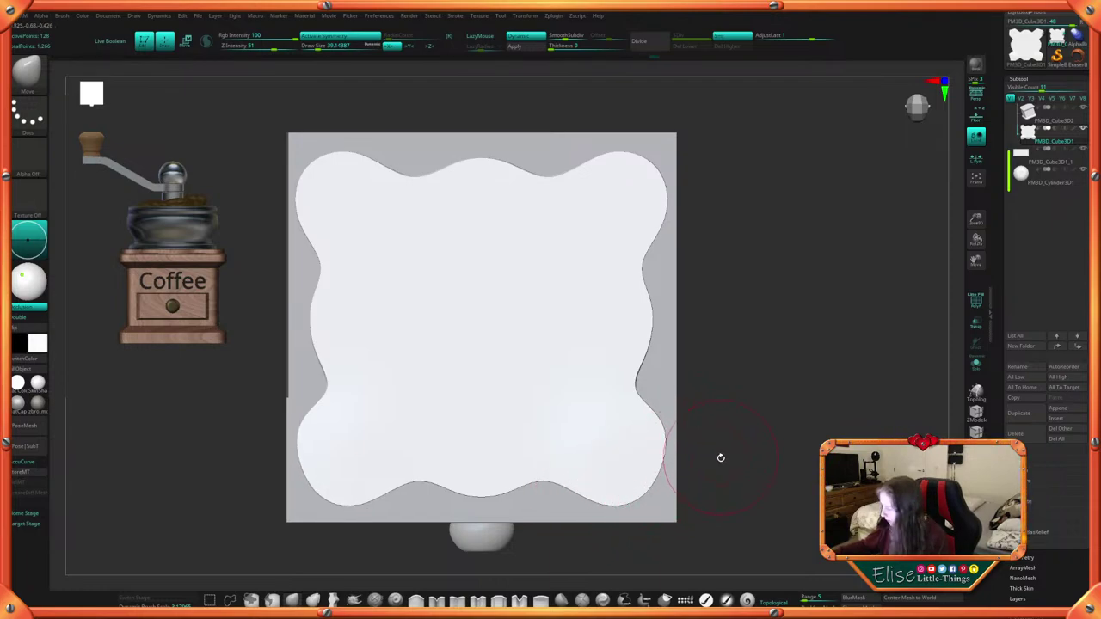
{"action": "left_click_drag", "start_coordinate": [728, 459], "coordinate": [726, 472], "text": "alt"}
{"action": "left_click_drag", "start_coordinate": [646, 326], "coordinate": [654, 315]}
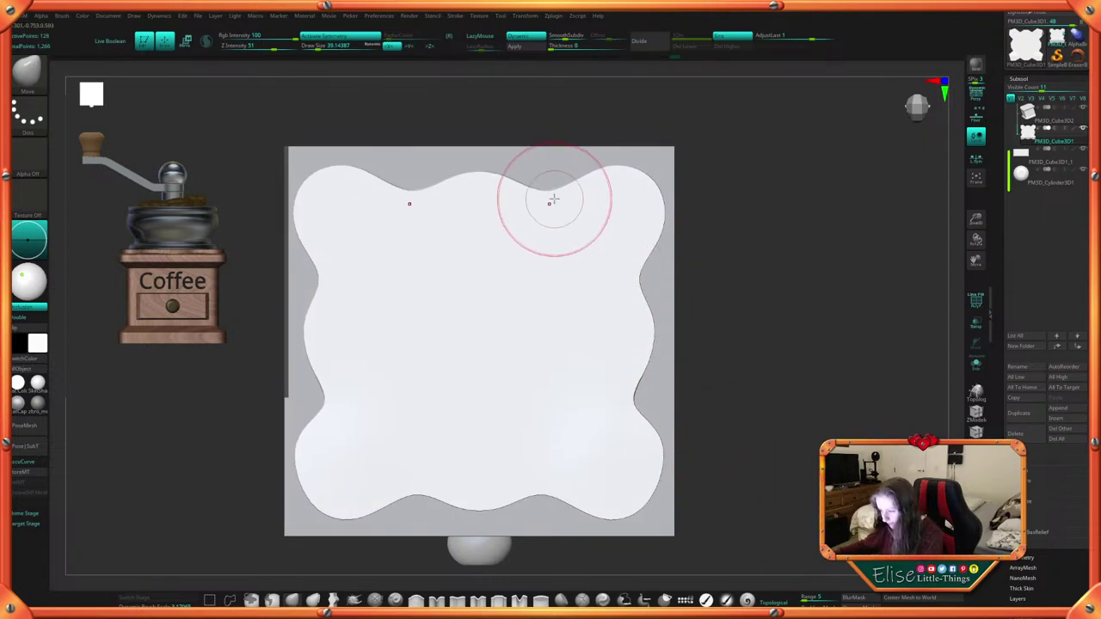
Set the draw size to about 31, round out the plate's back corners and refine the middle wave of its back edge
{"action": "key", "text": "space"}
{"action": "left_click_drag", "start_coordinate": [673, 178], "coordinate": [667, 178]}
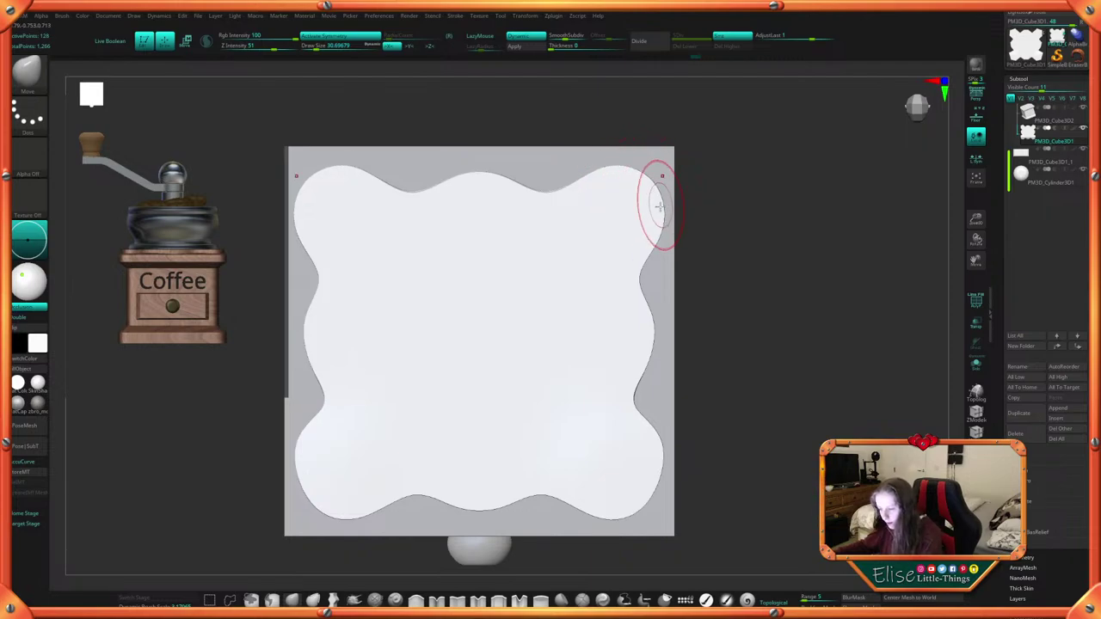
{"action": "mouse_move", "coordinate": [658, 207]}
{"action": "left_mouse_down"}
{"action": "mouse_move", "coordinate": [651, 219]}
{"action": "mouse_move", "coordinate": [580, 166]}
{"action": "left_mouse_up"}
{"action": "left_click_drag", "start_coordinate": [495, 179], "coordinate": [499, 174]}
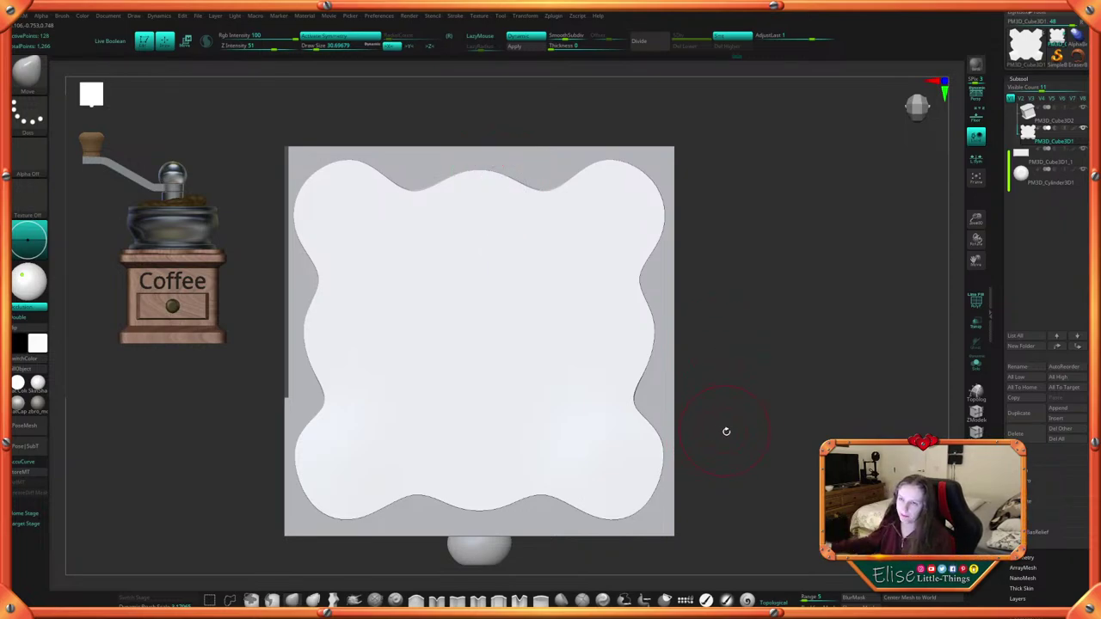
Set the plate's SmoothSubdiv to 4 and nudge the plate vertically on top of the box
{"action": "left_click_drag", "start_coordinate": [745, 430], "coordinate": [723, 423]}
{"action": "key", "text": "w"}
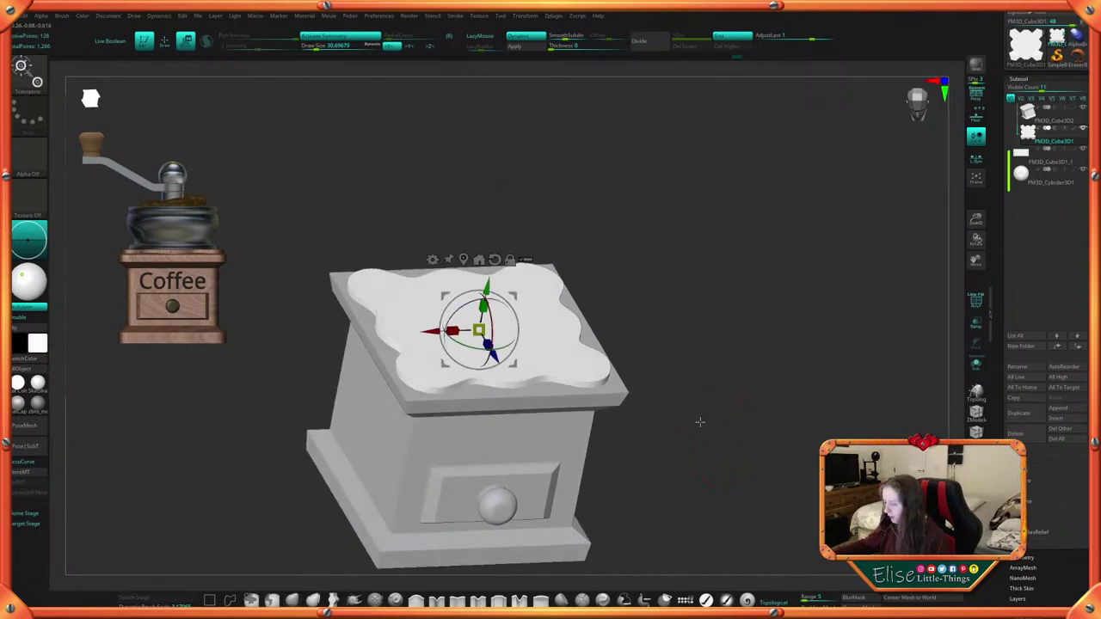
{"action": "left_click_drag", "start_coordinate": [655, 268], "coordinate": [654, 248], "text": "alt"}
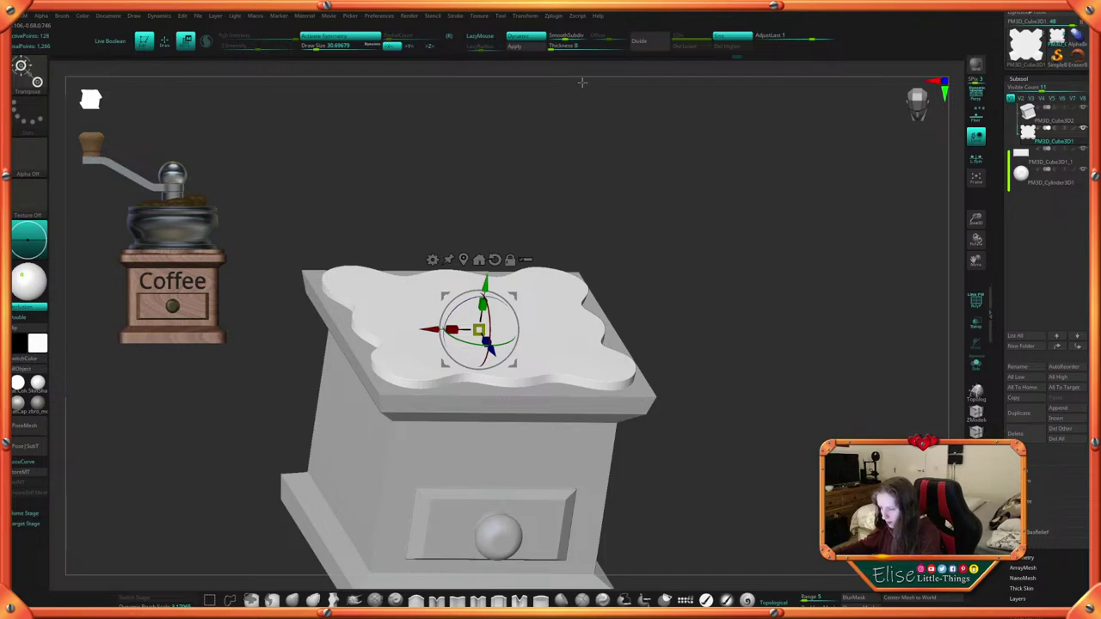
{"action": "left_click", "coordinate": [570, 37]}
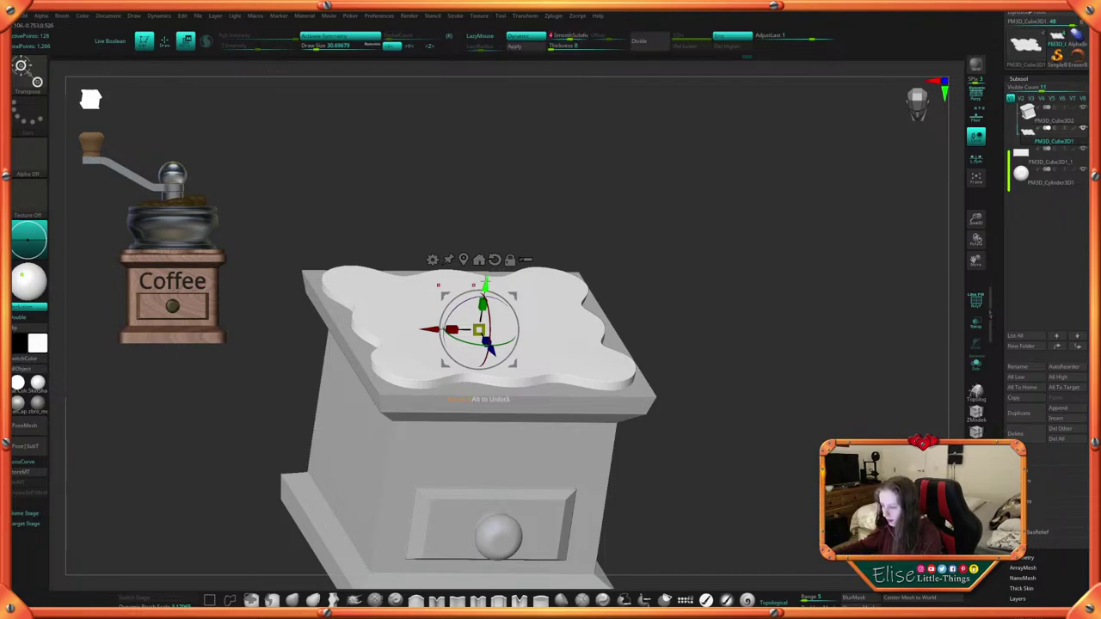
{"action": "left_click_drag", "start_coordinate": [486, 282], "coordinate": [485, 281]}
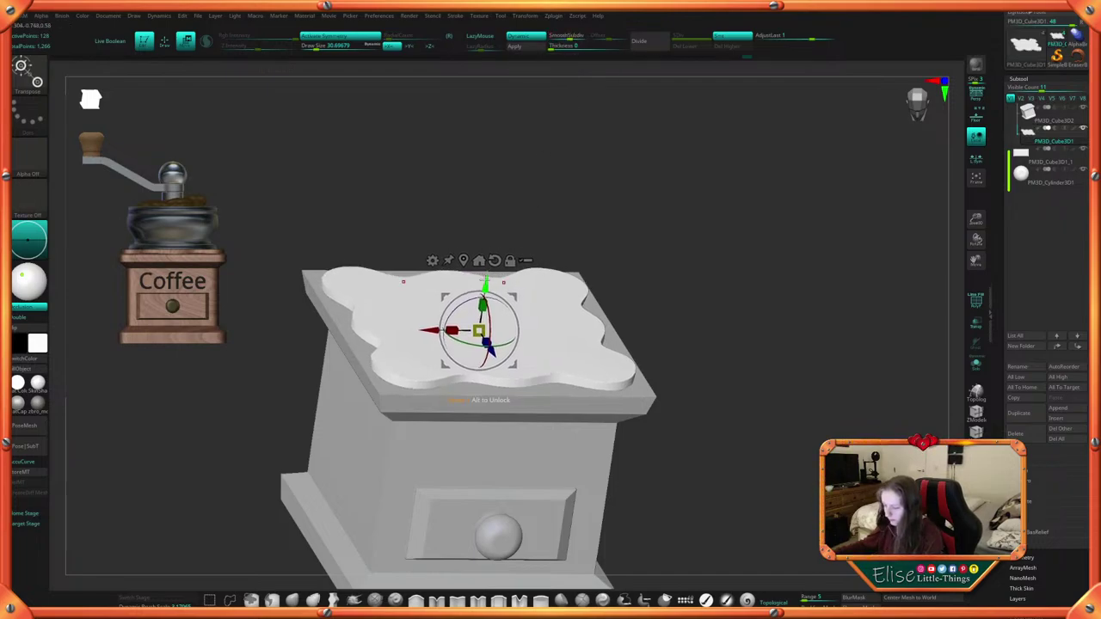
Raise the wavy plate slightly so more of its thickness stands above the box top
{"action": "key", "text": "q"}
{"action": "left_click_drag", "start_coordinate": [715, 350], "coordinate": [695, 310], "text": "alt"}
{"action": "left_click_drag", "start_coordinate": [695, 310], "coordinate": [672, 348], "text": "shift"}
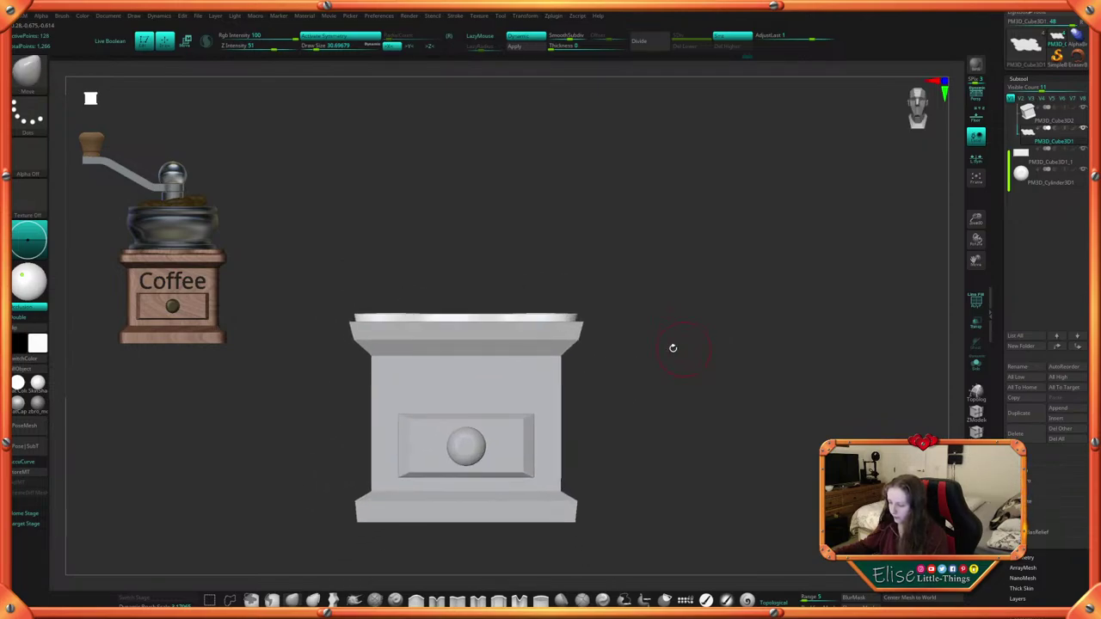
{"action": "key", "text": "w"}
{"action": "left_click_drag", "start_coordinate": [467, 290], "coordinate": [466, 261]}
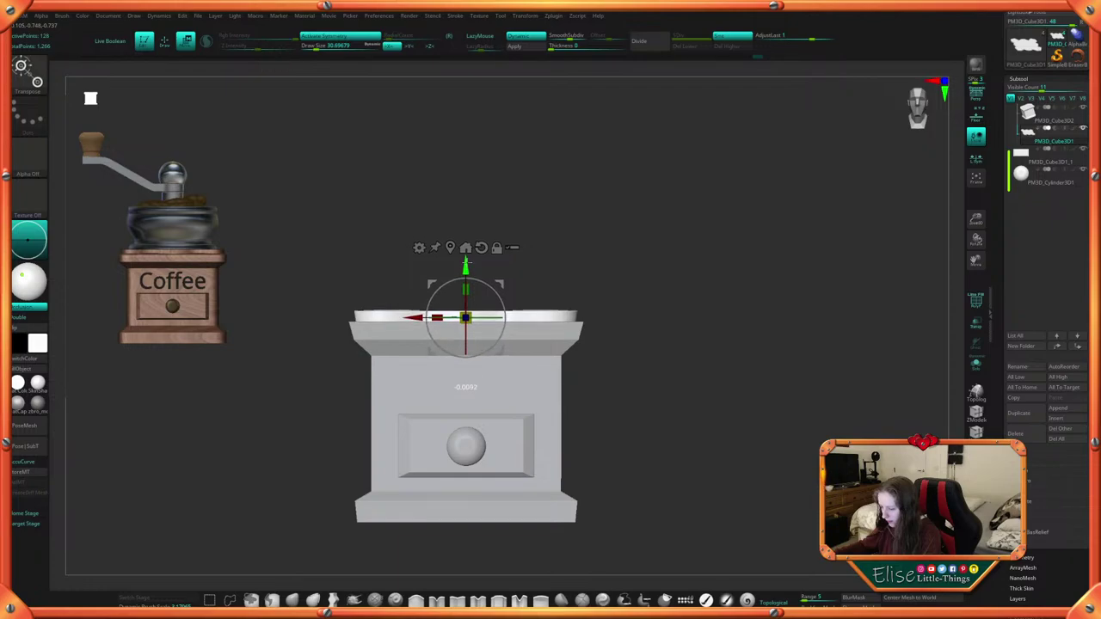
{"action": "left_click_drag", "start_coordinate": [565, 226], "coordinate": [633, 255]}
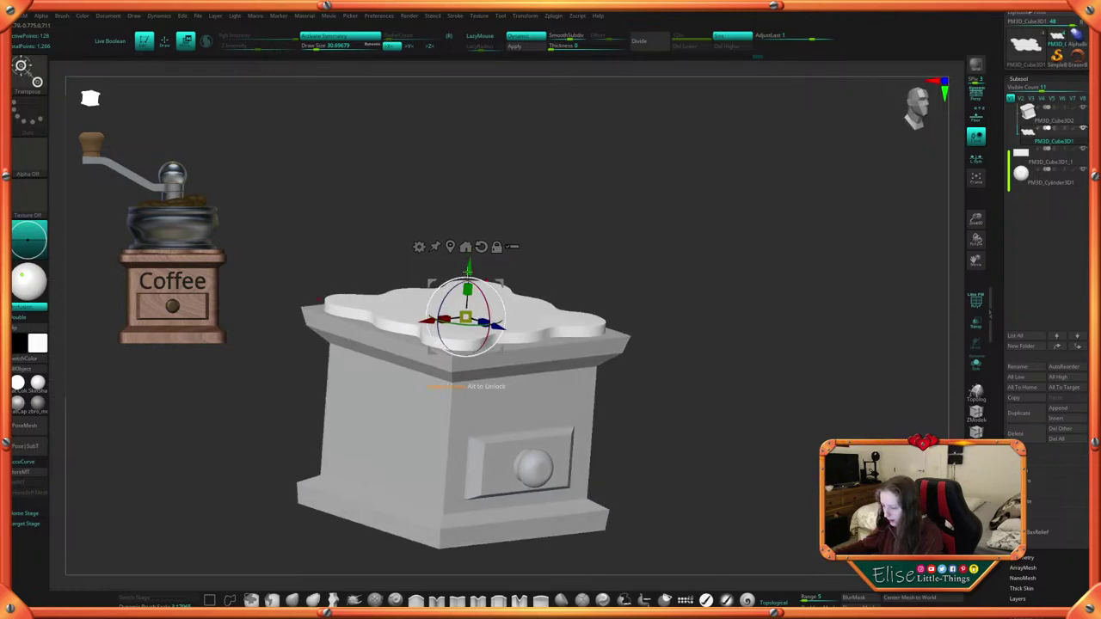
{"action": "left_click_drag", "start_coordinate": [468, 267], "coordinate": [468, 265]}
{"action": "left_click_drag", "start_coordinate": [610, 213], "coordinate": [629, 265], "text": "shift"}
{"action": "key", "text": "q"}
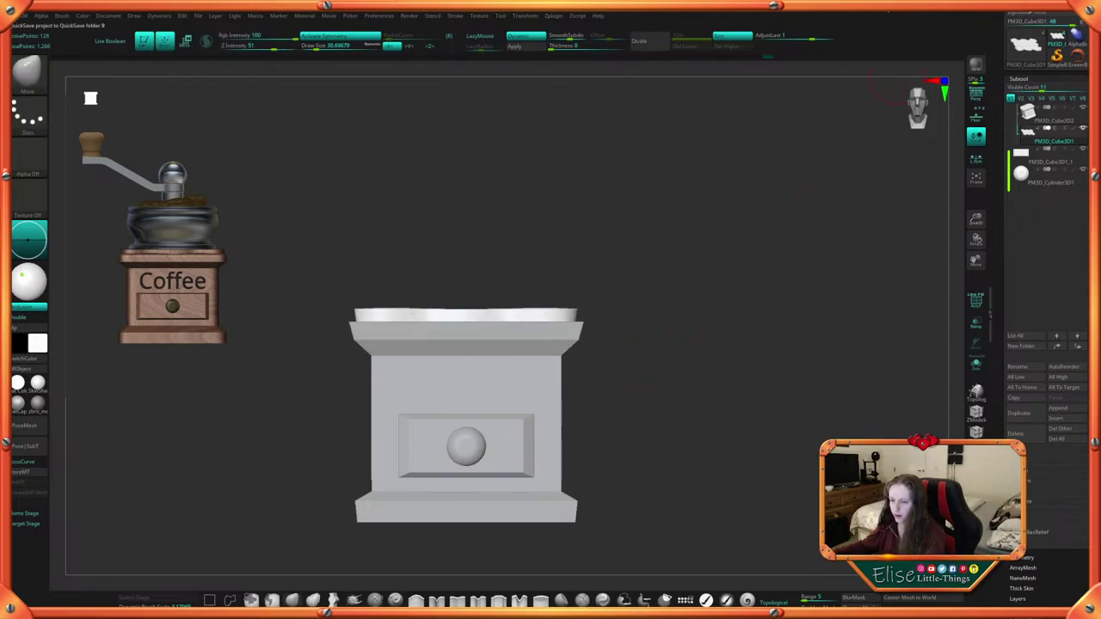
Create a subtool folder named DRAWER for the drawer front and add the round knob subtool to it
{"action": "left_click_drag", "start_coordinate": [659, 475], "coordinate": [686, 449]}
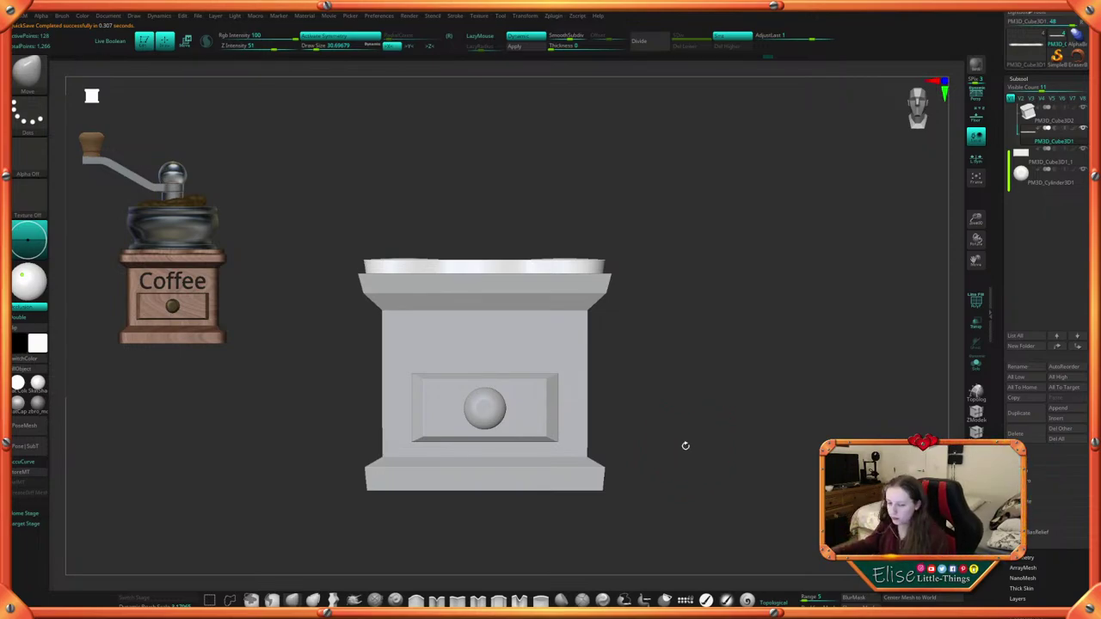
{"action": "left_click_drag", "start_coordinate": [685, 446], "coordinate": [710, 462], "text": "alt"}
{"action": "left_click", "coordinate": [1050, 162]}
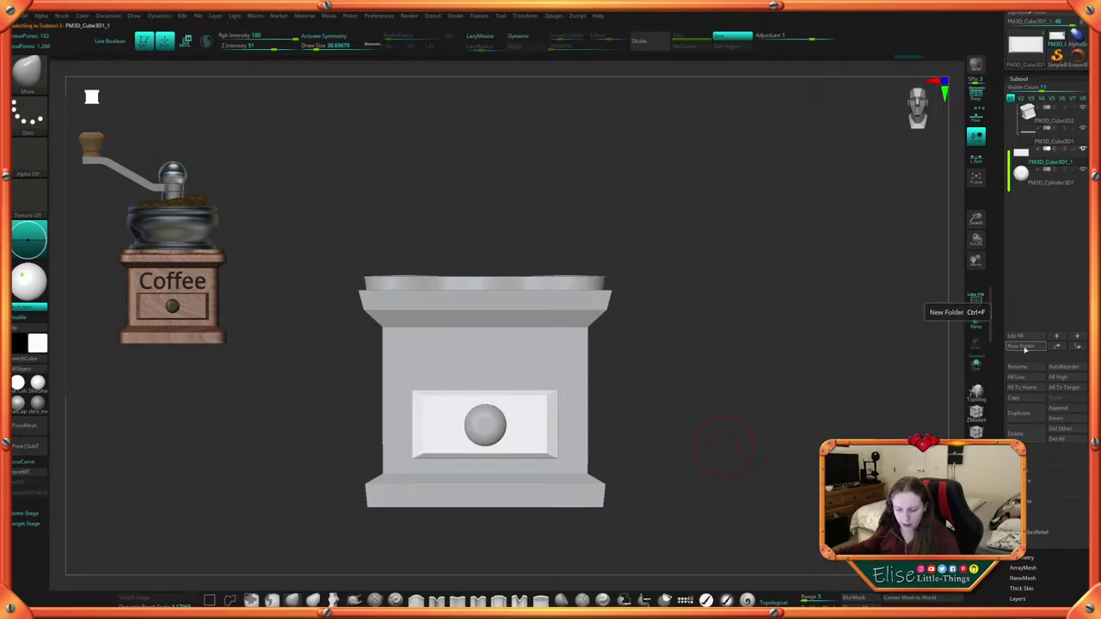
{"action": "left_click", "coordinate": [1026, 348]}
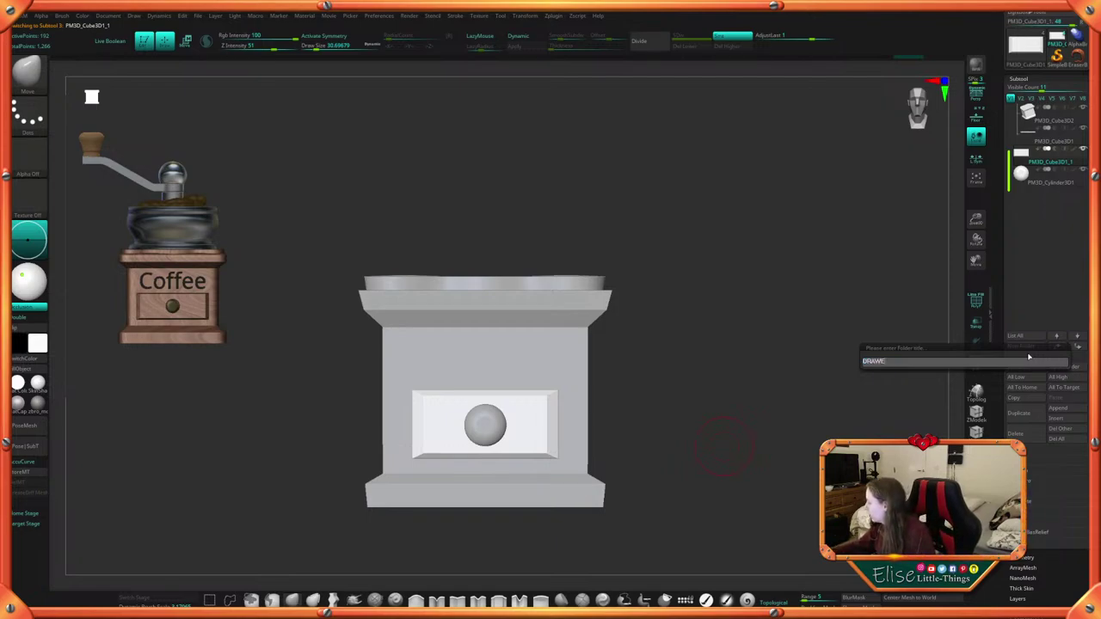
{"action": "key", "text": "Return"}
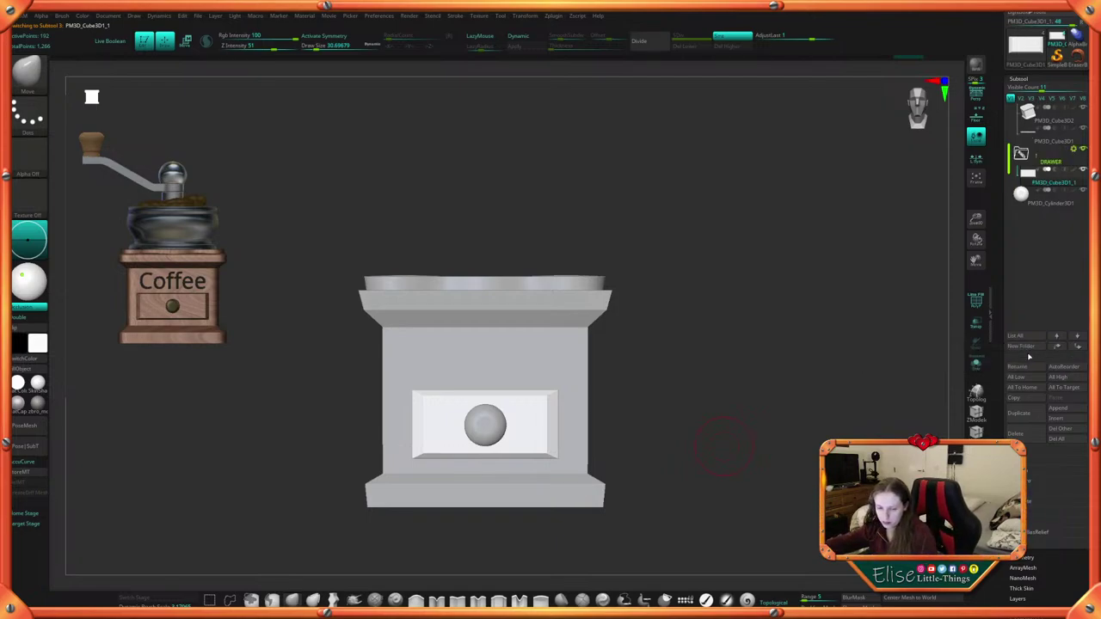
{"action": "left_click_drag", "start_coordinate": [1048, 204], "coordinate": [1014, 110]}
{"action": "left_click", "coordinate": [1021, 174]}
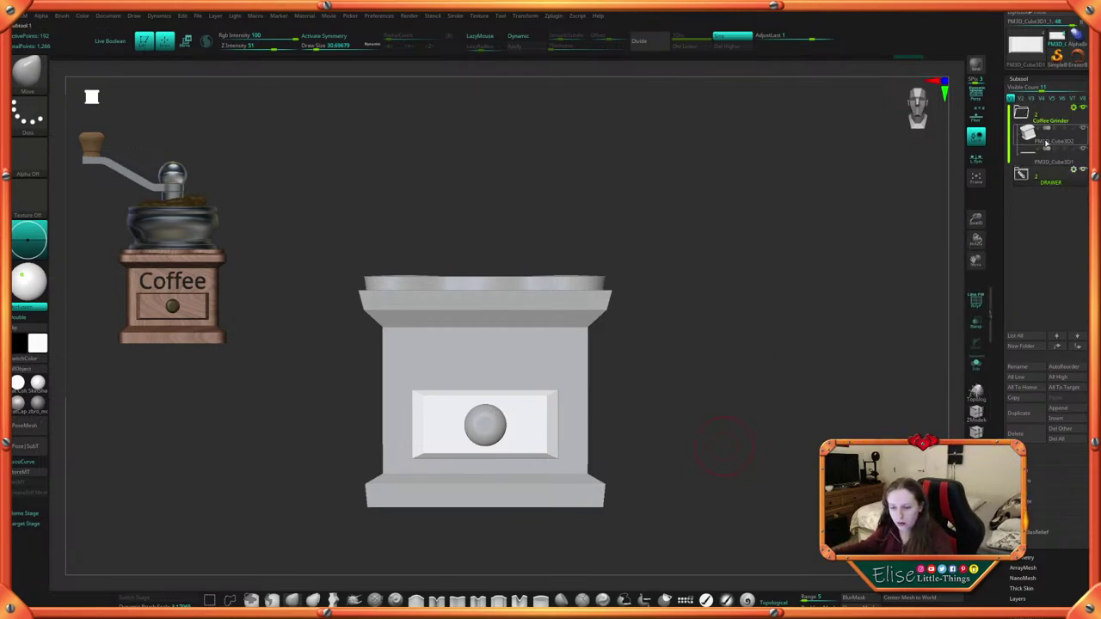
Select the wooden box subtool and insert a Cylinder3D as a new subtool
{"action": "left_click", "coordinate": [1048, 146]}
{"action": "left_click_drag", "start_coordinate": [688, 378], "coordinate": [585, 322]}
{"action": "mouse_move", "coordinate": [685, 346]}
{"action": "left_mouse_down", "text": "shift"}
{"action": "mouse_move", "coordinate": [693, 373]}
{"action": "mouse_move", "coordinate": [692, 332]}
{"action": "left_mouse_up", "text": "shift"}
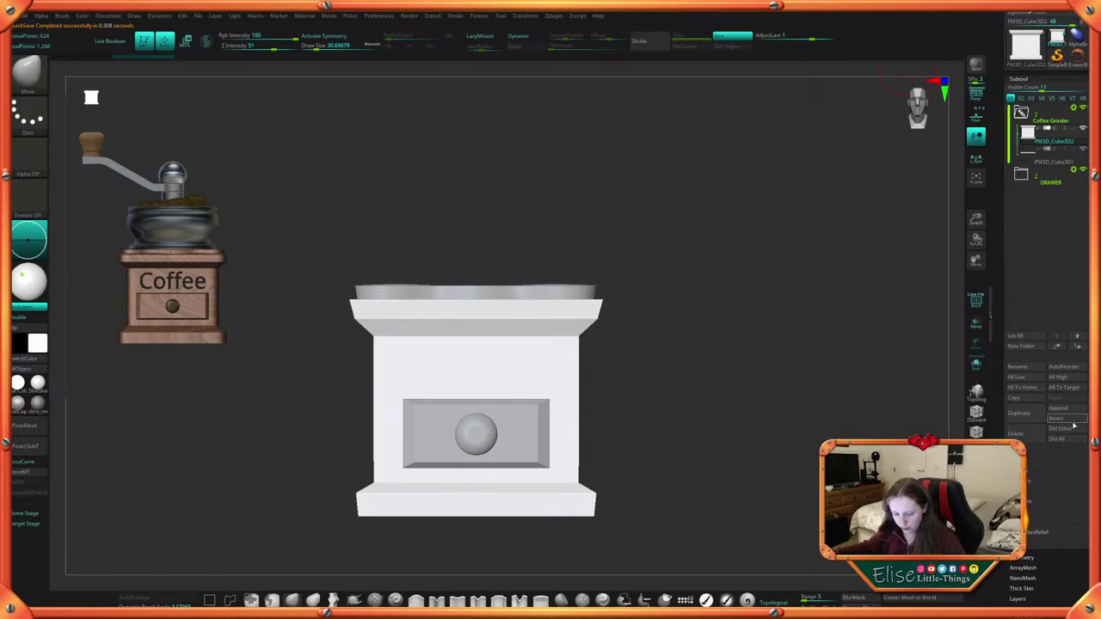
{"action": "left_click", "coordinate": [1071, 420]}
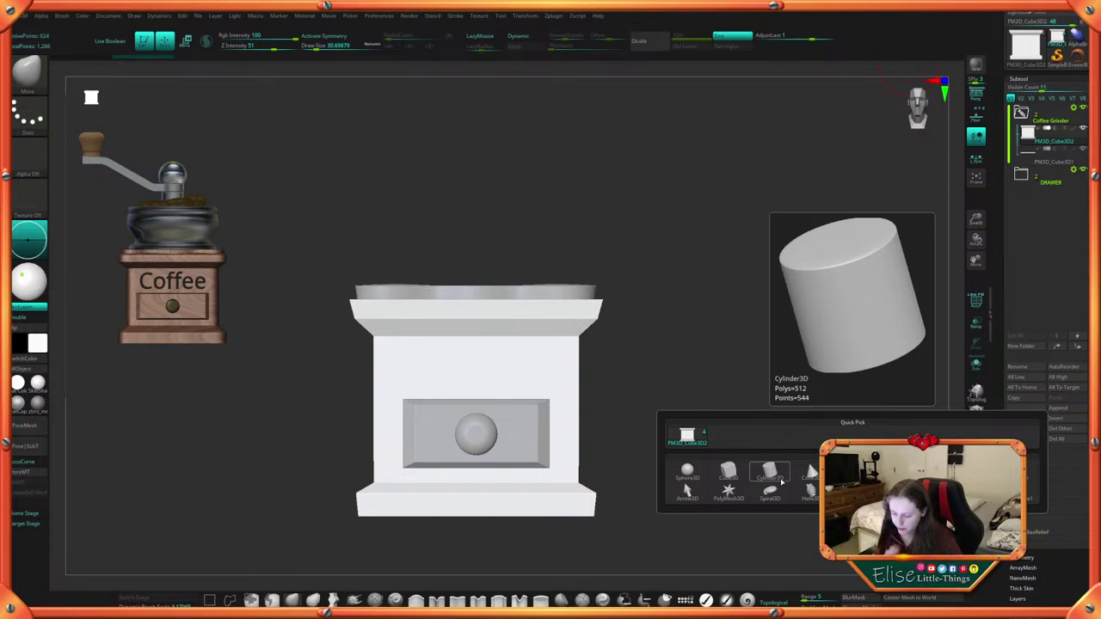
{"action": "left_click", "coordinate": [770, 471]}
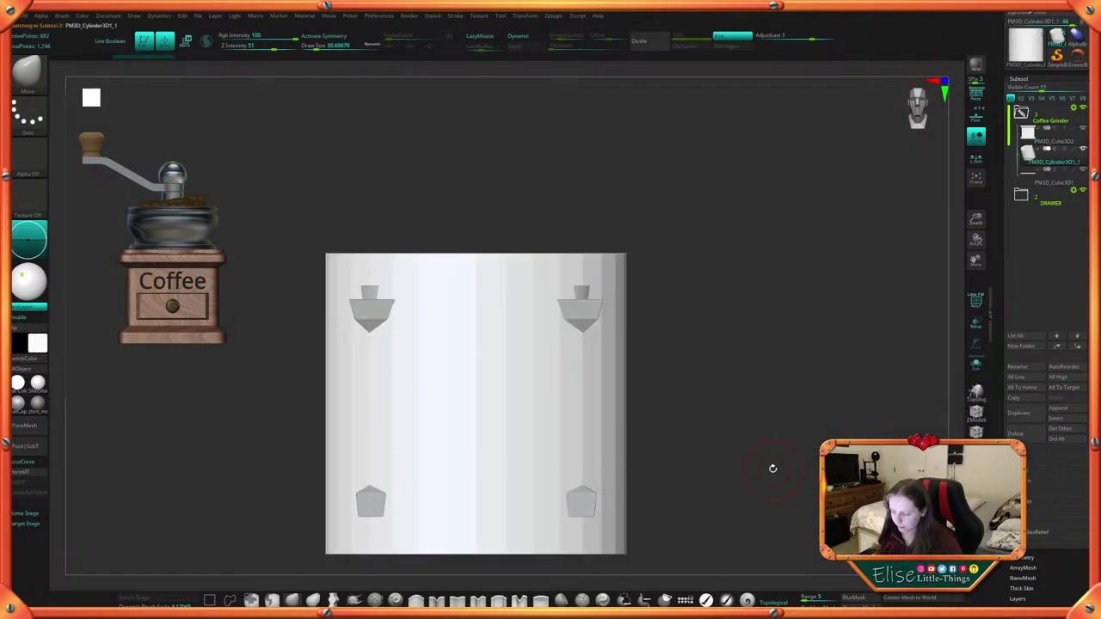
Show the polygon wireframe and turn the inserted cylinder into a parametric Cylinder 3D primitive, checking it in isolation
{"action": "right_click", "coordinate": [690, 381]}
{"action": "key", "text": "shift+f"}
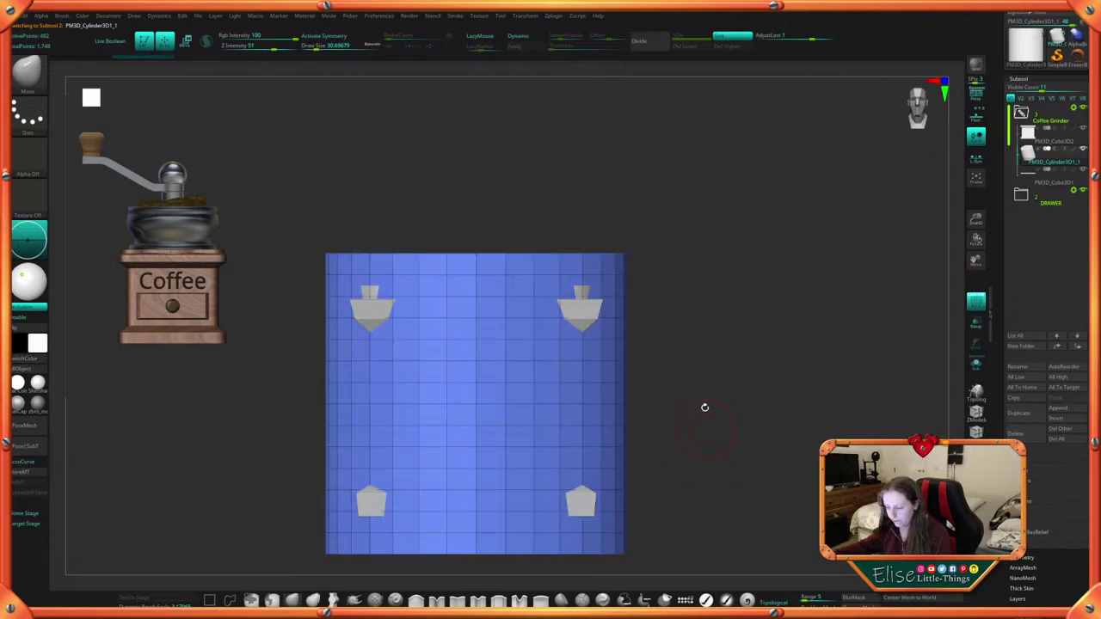
{"action": "left_click_drag", "start_coordinate": [703, 407], "coordinate": [713, 394], "text": "alt"}
{"action": "key", "text": "w"}
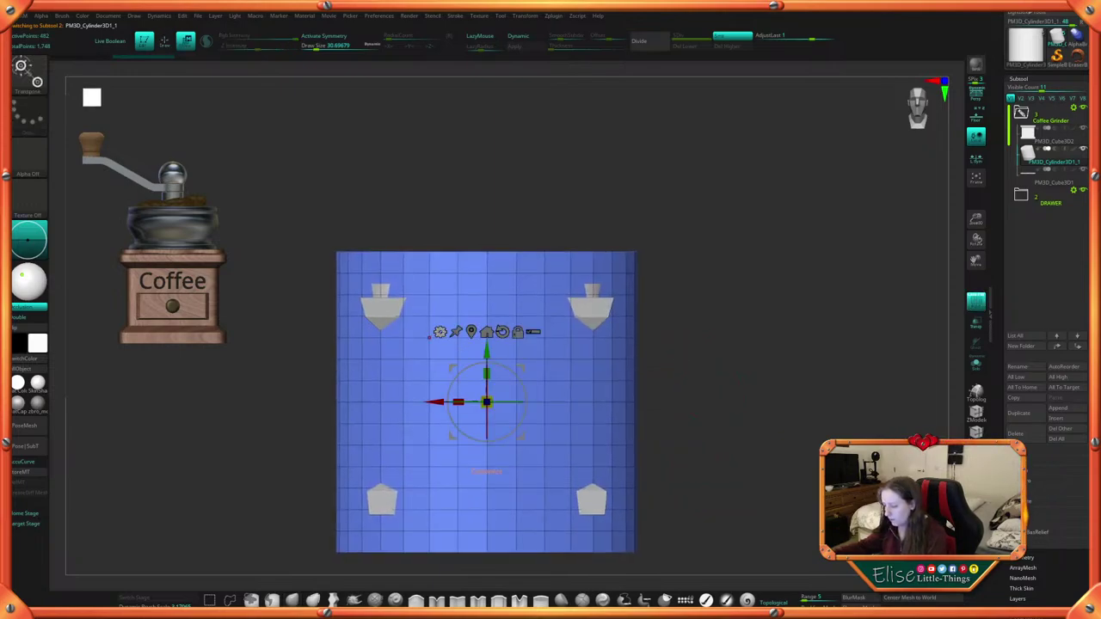
{"action": "left_click", "coordinate": [440, 331]}
{"action": "left_click", "coordinate": [490, 333]}
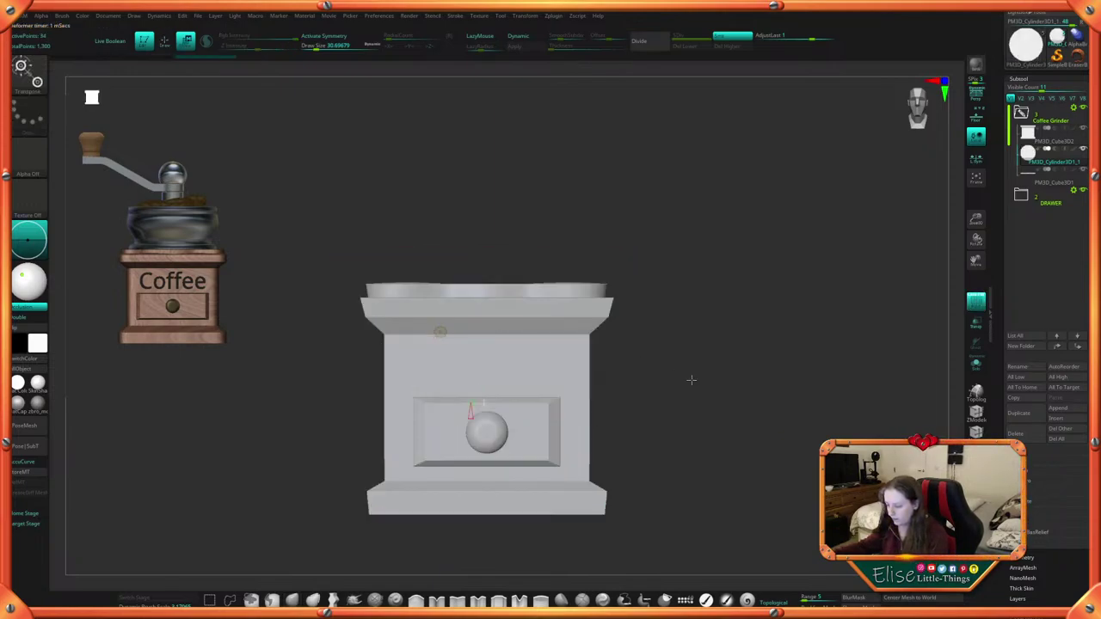
{"action": "left_click_drag", "start_coordinate": [691, 378], "coordinate": [690, 363], "text": "alt"}
{"action": "left_click", "coordinate": [978, 368]}
{"action": "left_click_drag", "start_coordinate": [791, 369], "coordinate": [792, 372]}
{"action": "left_click", "coordinate": [977, 365]}
Switch to Gizmo 3D, move the cylinder up onto the centre of the wavy plate, and adjust its overall size and height
{"action": "left_click", "coordinate": [439, 314]}
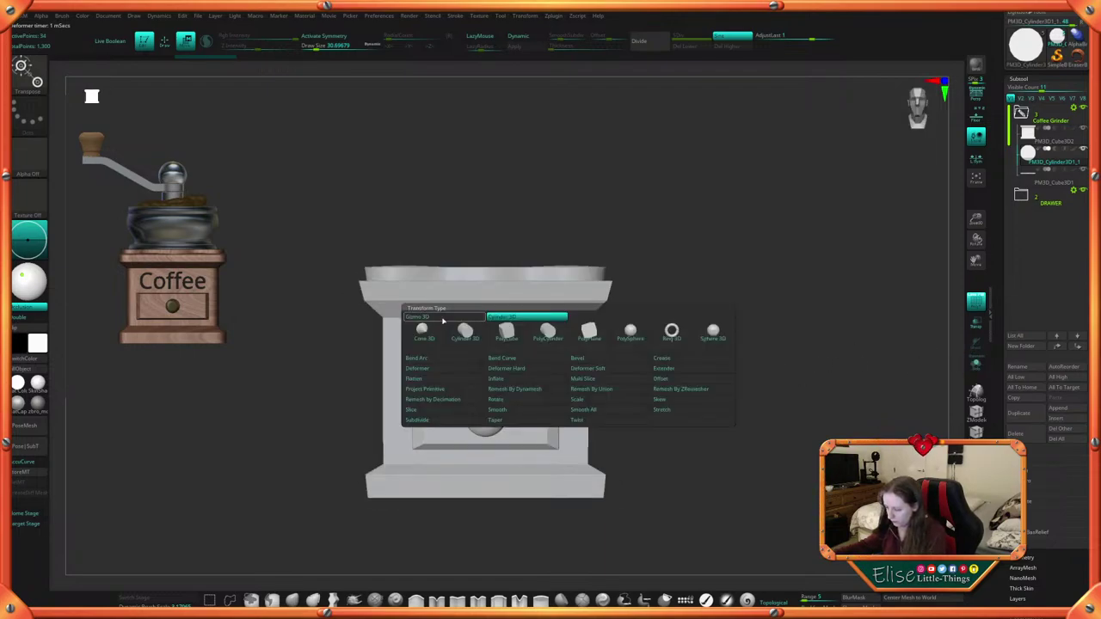
{"action": "left_click_drag", "start_coordinate": [485, 357], "coordinate": [486, 168]}
{"action": "left_click_drag", "start_coordinate": [486, 244], "coordinate": [522, 207]}
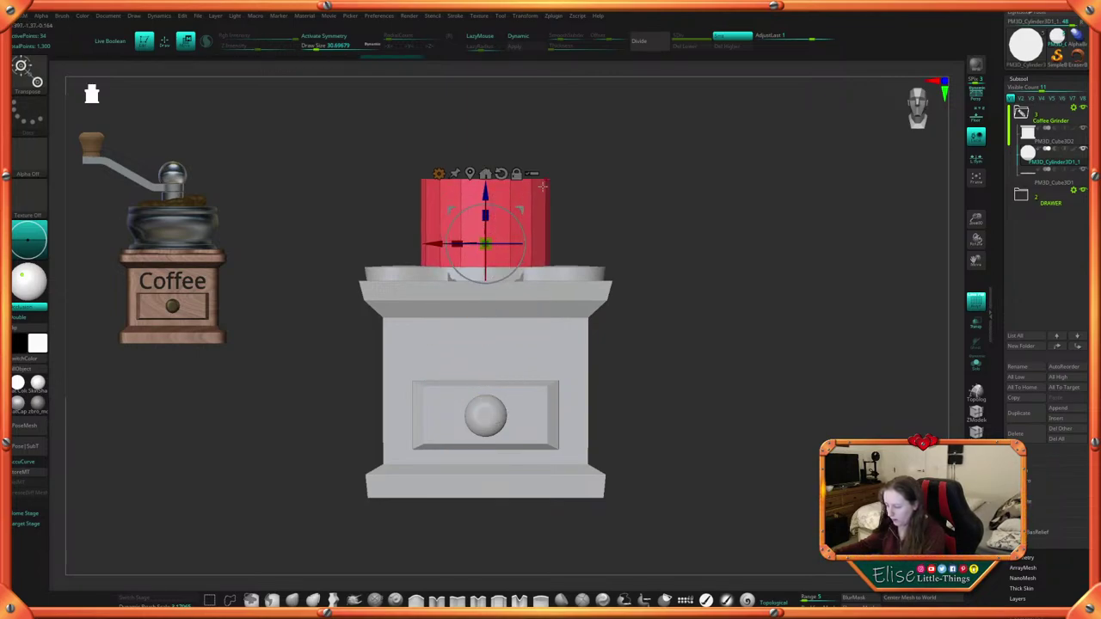
{"action": "left_click_drag", "start_coordinate": [642, 214], "coordinate": [651, 254], "text": "alt"}
{"action": "left_click_drag", "start_coordinate": [651, 255], "coordinate": [731, 322]}
{"action": "left_click_drag", "start_coordinate": [501, 291], "coordinate": [498, 308]}
{"action": "mouse_move", "coordinate": [505, 269]}
{"action": "left_mouse_down"}
{"action": "mouse_move", "coordinate": [512, 240]}
{"action": "mouse_move", "coordinate": [513, 261]}
{"action": "left_mouse_up"}
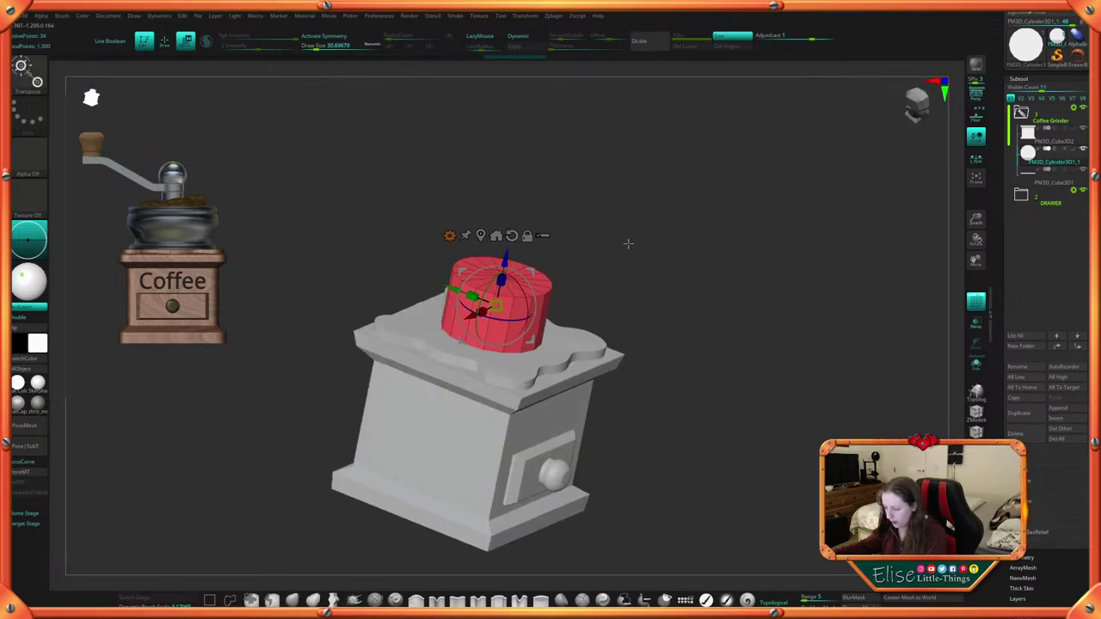
Increase the red cylinder's height slightly and fine-tune its vertical position on the wavy plate from the front view
{"action": "left_click_drag", "start_coordinate": [627, 244], "coordinate": [607, 234], "text": "shift"}
{"action": "left_click_drag", "start_coordinate": [608, 234], "coordinate": [640, 237]}
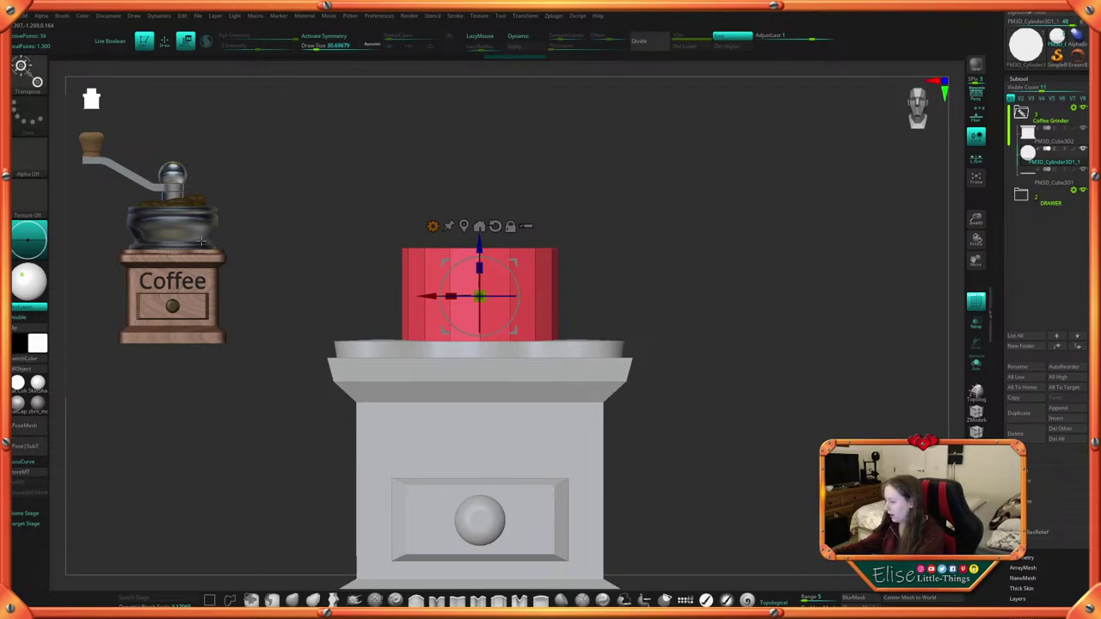
{"action": "left_click_drag", "start_coordinate": [668, 295], "coordinate": [655, 237], "text": "alt"}
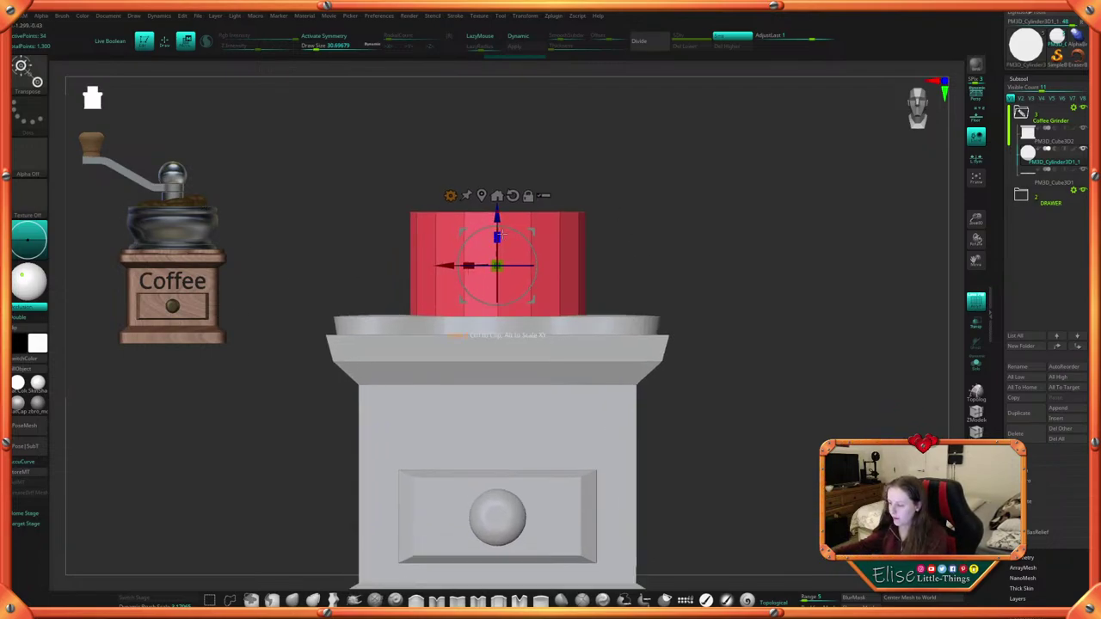
{"action": "mouse_move", "coordinate": [501, 234]}
{"action": "left_mouse_down"}
{"action": "mouse_move", "coordinate": [500, 243]}
{"action": "mouse_move", "coordinate": [499, 207]}
{"action": "mouse_move", "coordinate": [499, 224]}
{"action": "left_mouse_up"}
{"action": "left_click_drag", "start_coordinate": [677, 246], "coordinate": [699, 289], "text": "alt"}
{"action": "mouse_move", "coordinate": [493, 262]}
{"action": "left_mouse_down"}
{"action": "mouse_move", "coordinate": [497, 248]}
{"action": "mouse_move", "coordinate": [492, 261]}
{"action": "left_mouse_up"}
{"action": "left_click_drag", "start_coordinate": [707, 226], "coordinate": [694, 279]}
{"action": "mouse_move", "coordinate": [481, 252]}
{"action": "left_mouse_down"}
{"action": "mouse_move", "coordinate": [481, 229]}
{"action": "mouse_move", "coordinate": [480, 248]}
{"action": "left_mouse_up"}
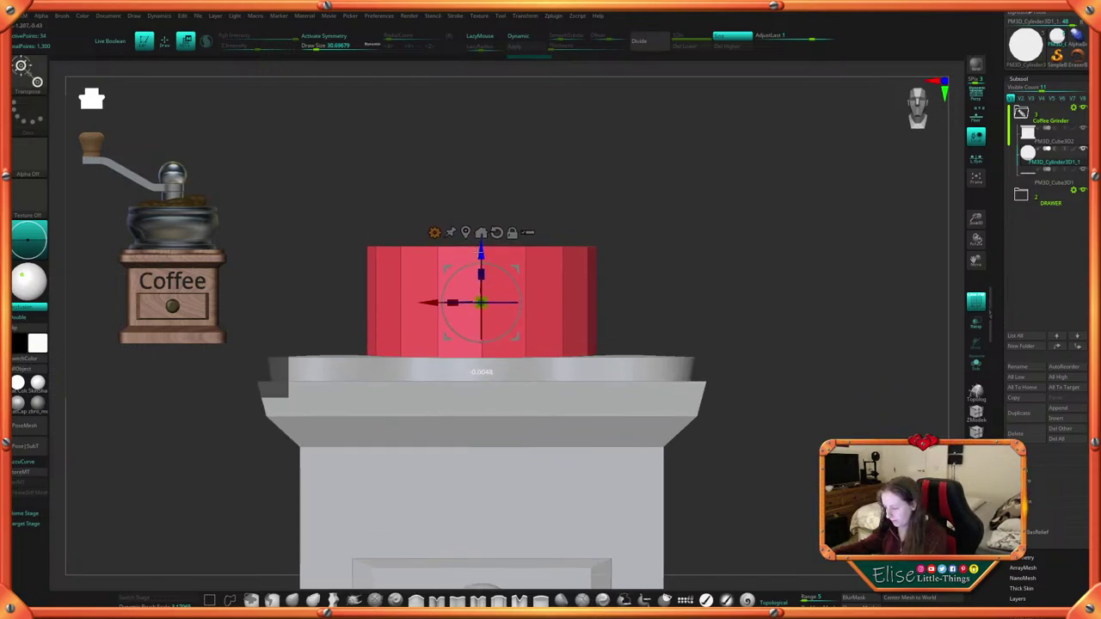
Enlarge the cylinder relative to the wavy plate and raise it slightly so its base rests on the plate
{"action": "key", "text": "q"}
{"action": "left_click_drag", "start_coordinate": [659, 243], "coordinate": [680, 364]}
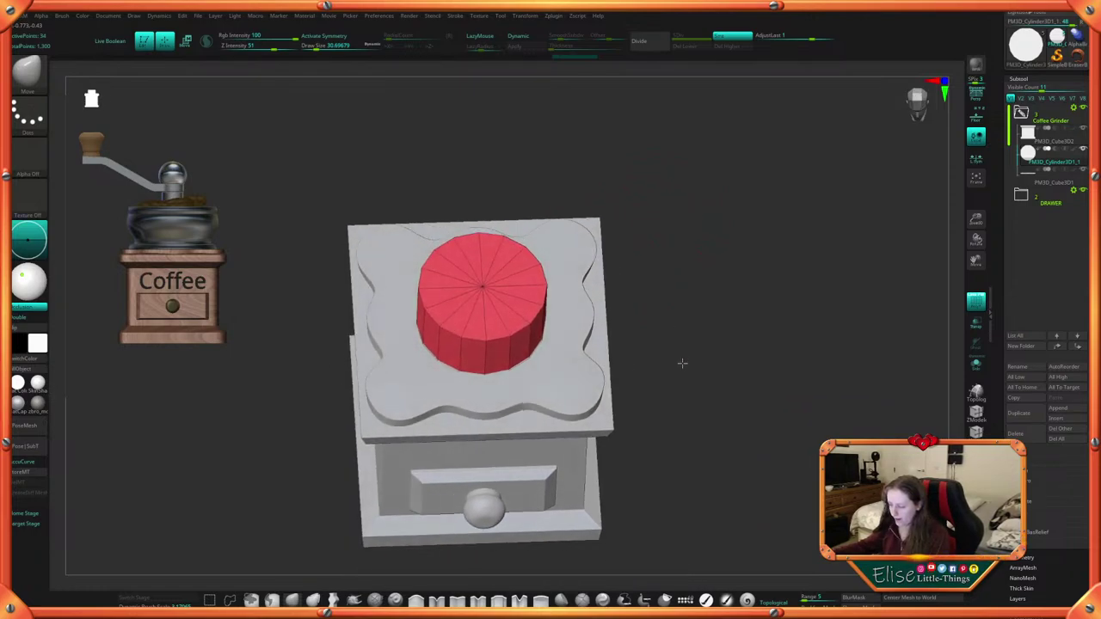
{"action": "key", "text": "w"}
{"action": "left_click_drag", "start_coordinate": [486, 306], "coordinate": [522, 293]}
{"action": "left_click_drag", "start_coordinate": [658, 280], "coordinate": [659, 196], "text": "shift"}
{"action": "mouse_move", "coordinate": [615, 250]}
{"action": "left_mouse_down", "text": "alt"}
{"action": "mouse_move", "coordinate": [614, 231]}
{"action": "mouse_move", "coordinate": [615, 250]}
{"action": "left_mouse_up", "text": "alt"}
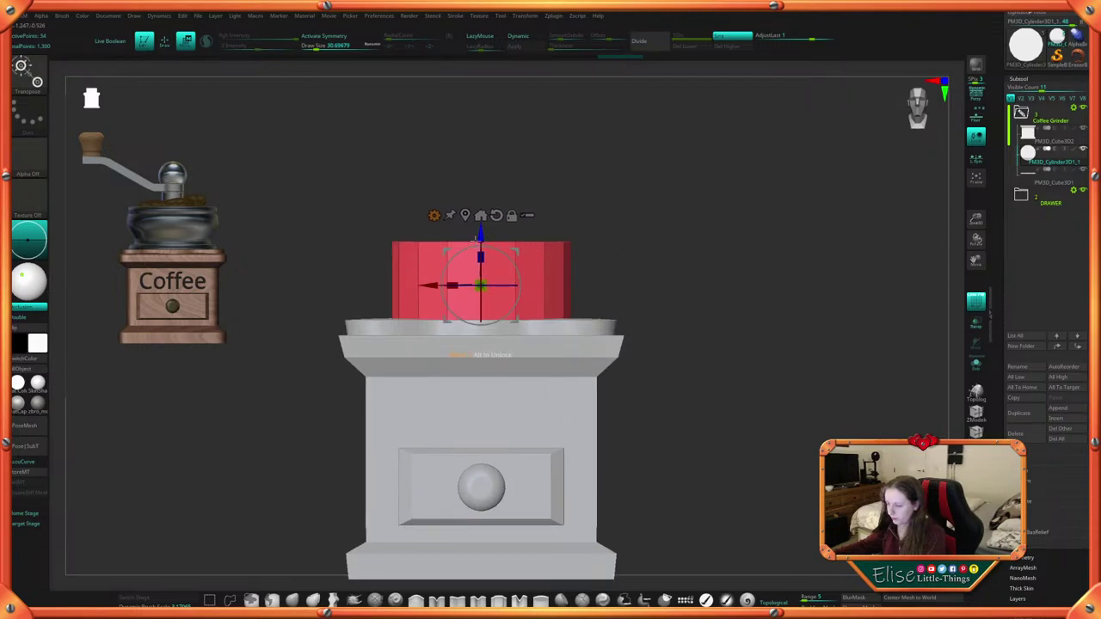
{"action": "mouse_move", "coordinate": [481, 238]}
{"action": "left_mouse_down"}
{"action": "mouse_move", "coordinate": [481, 203]}
{"action": "mouse_move", "coordinate": [481, 234]}
{"action": "left_mouse_up"}
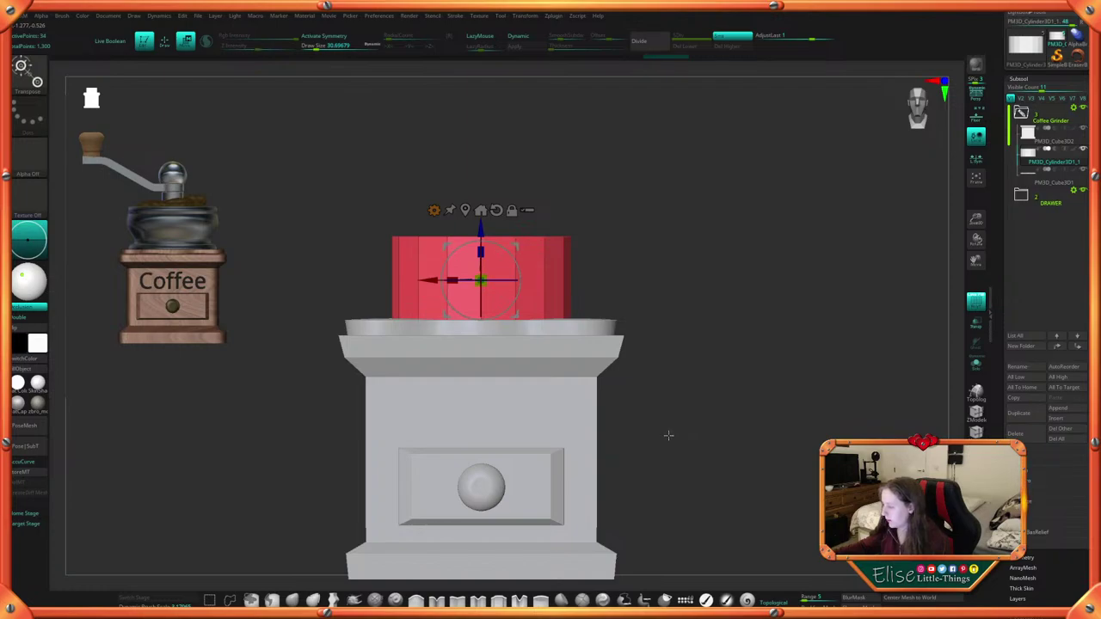
Compare the grinder's proportions with the reference image from front and angled views
{"action": "left_click_drag", "start_coordinate": [672, 490], "coordinate": [674, 444], "text": "alt"}
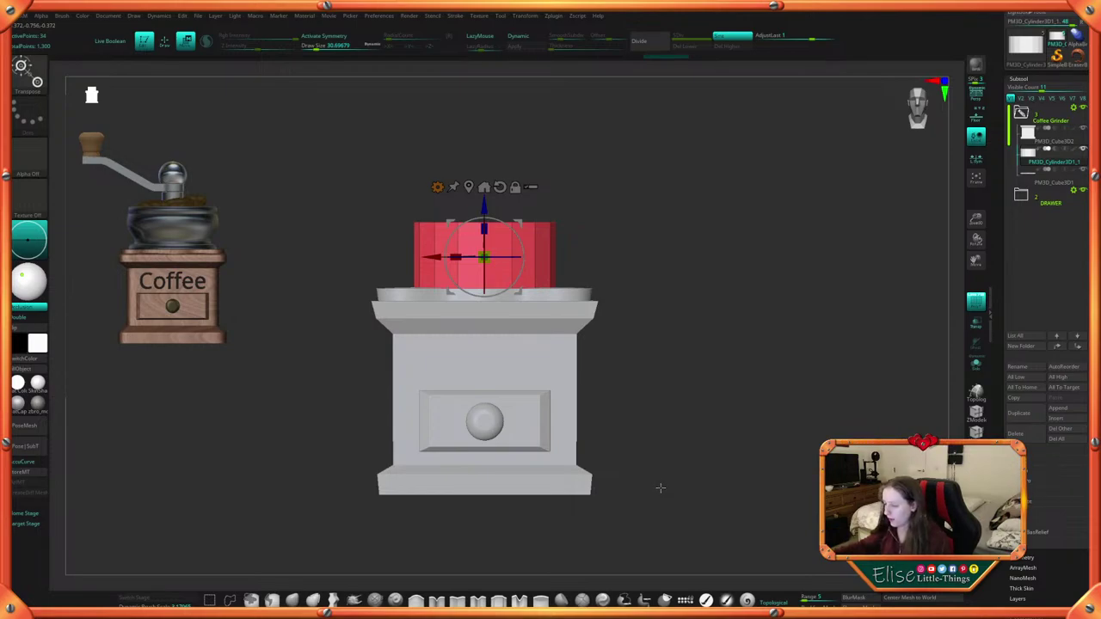
{"action": "left_click_drag", "start_coordinate": [661, 487], "coordinate": [613, 468], "text": "alt"}
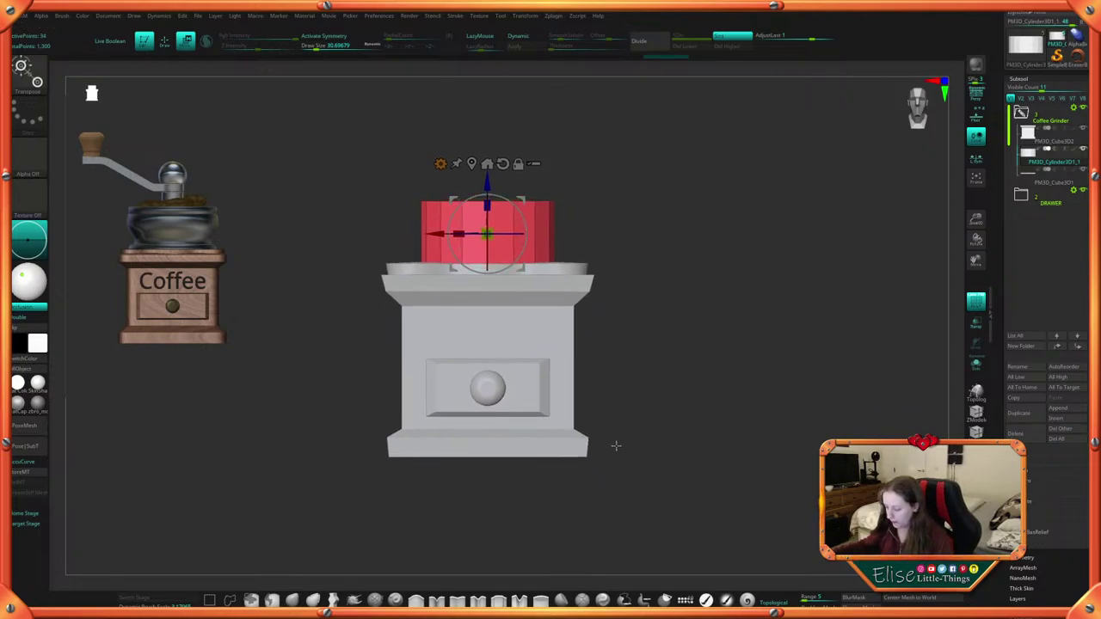
{"action": "left_click_drag", "start_coordinate": [644, 332], "coordinate": [649, 363]}
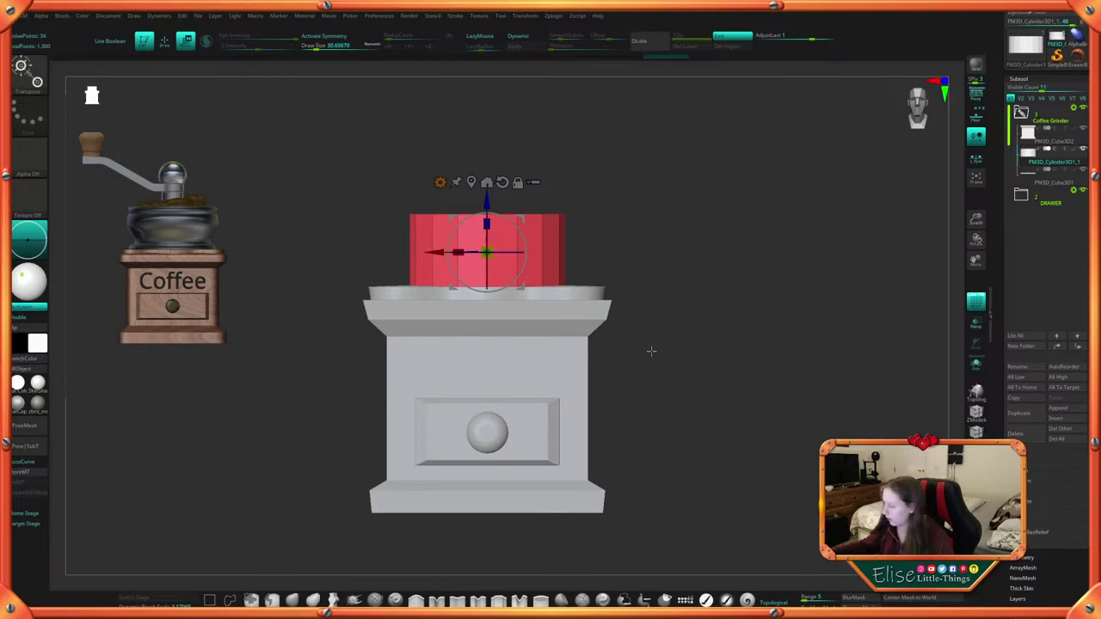
{"action": "left_click_drag", "start_coordinate": [639, 369], "coordinate": [649, 391]}
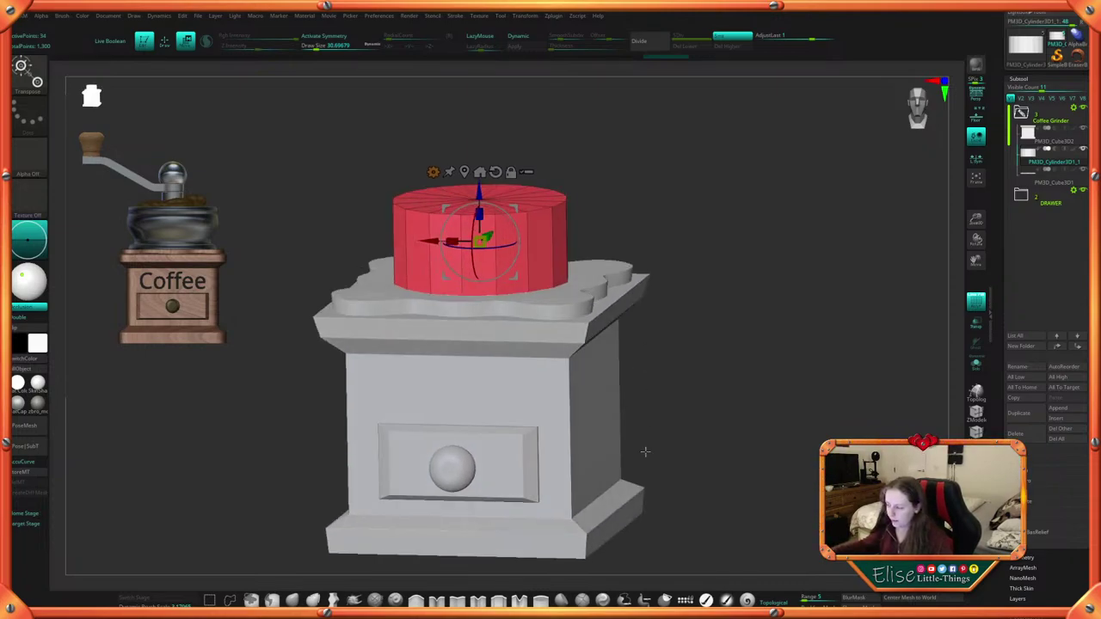
{"action": "left_click_drag", "start_coordinate": [690, 387], "coordinate": [686, 400], "text": "shift"}
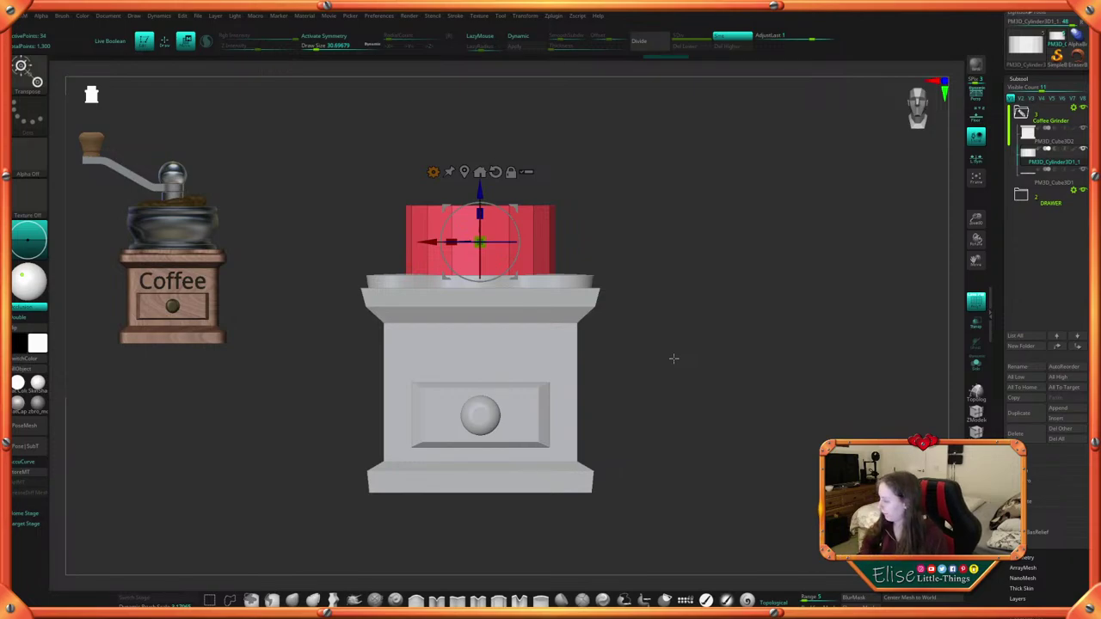
{"action": "mouse_move", "coordinate": [679, 397]}
{"action": "left_mouse_down", "text": "alt"}
{"action": "mouse_move", "coordinate": [676, 413]}
{"action": "mouse_move", "coordinate": [689, 412]}
{"action": "left_mouse_up", "text": "alt"}
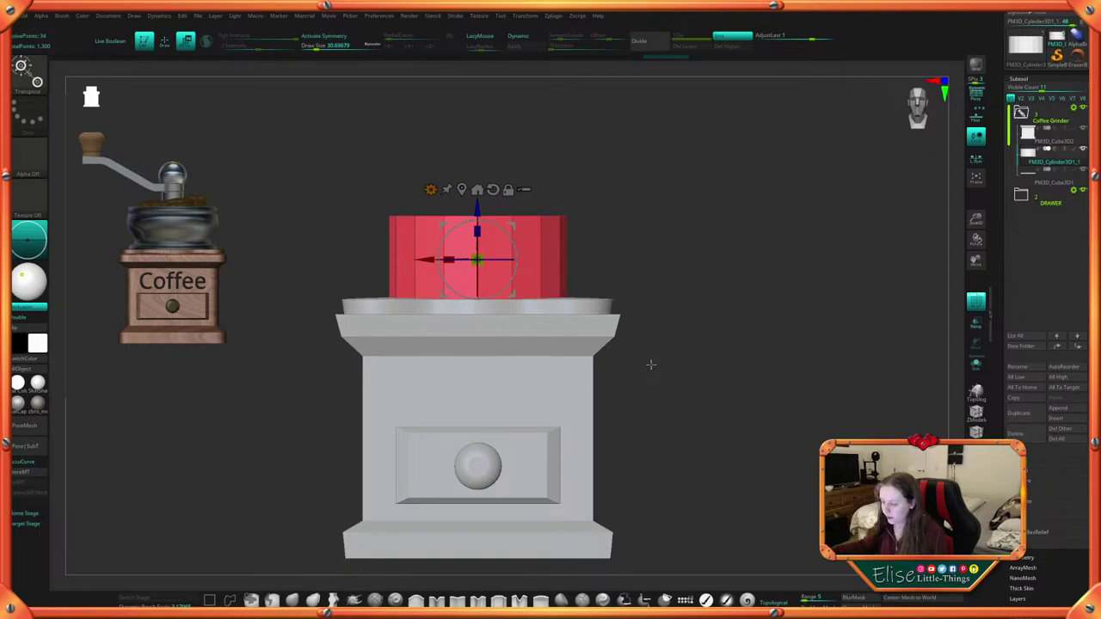
{"action": "left_click_drag", "start_coordinate": [691, 414], "coordinate": [695, 443]}
{"action": "mouse_move", "coordinate": [695, 376]}
{"action": "left_mouse_down", "text": "alt"}
{"action": "mouse_move", "coordinate": [703, 414]}
{"action": "mouse_move", "coordinate": [730, 396]}
{"action": "mouse_move", "coordinate": [714, 400]}
{"action": "left_mouse_up", "text": "alt"}
Return to Draw mode above the cylinder, reduce the draw size to about 14, and choose the ZModeler brush
{"action": "key", "text": "q"}
{"action": "left_click_drag", "start_coordinate": [714, 400], "coordinate": [727, 430]}
{"action": "left_click_drag", "start_coordinate": [762, 336], "coordinate": [772, 368], "text": "alt"}
{"action": "key", "text": "space"}
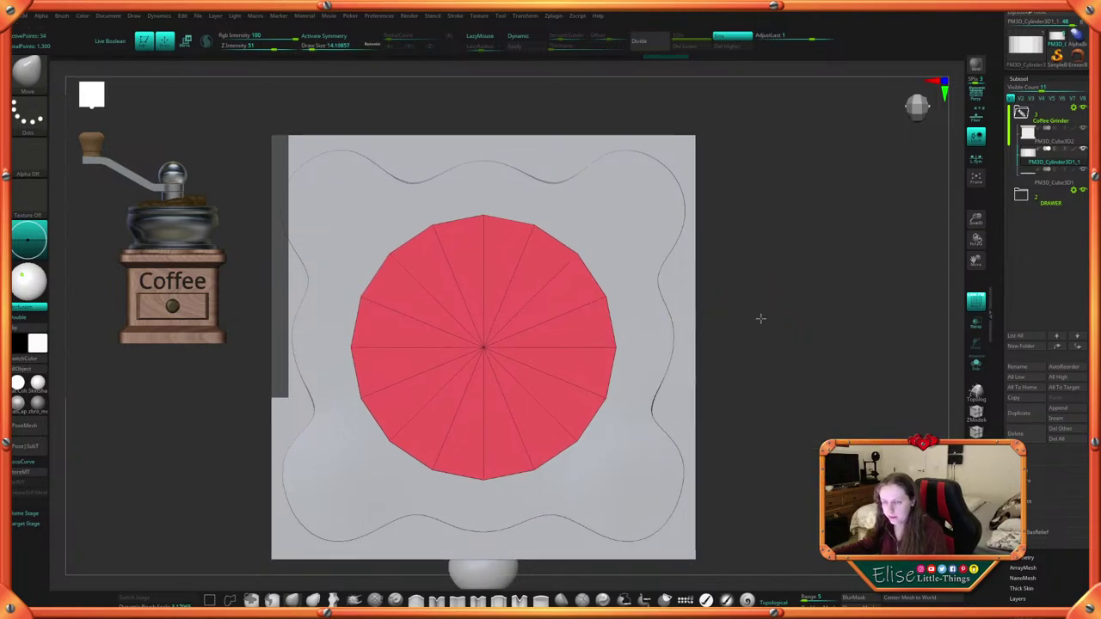
{"action": "scroll", "coordinate": [710, 313], "scroll_direction": "up", "scroll_amount": 2}
{"action": "key", "text": "b"}
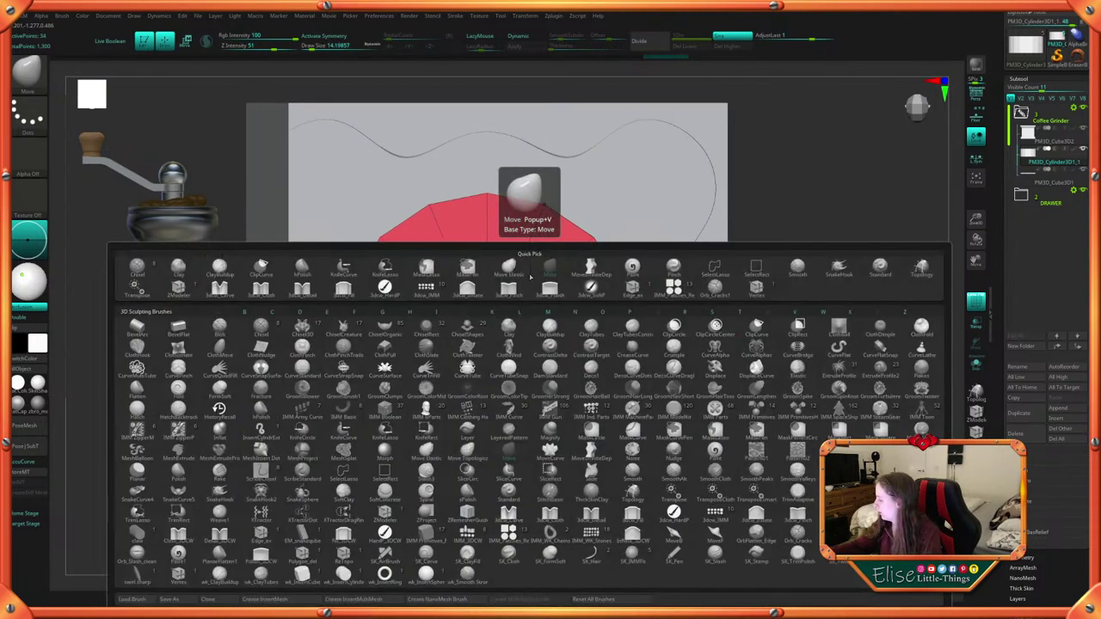
{"action": "key", "text": "z"}
{"action": "key", "text": "m"}
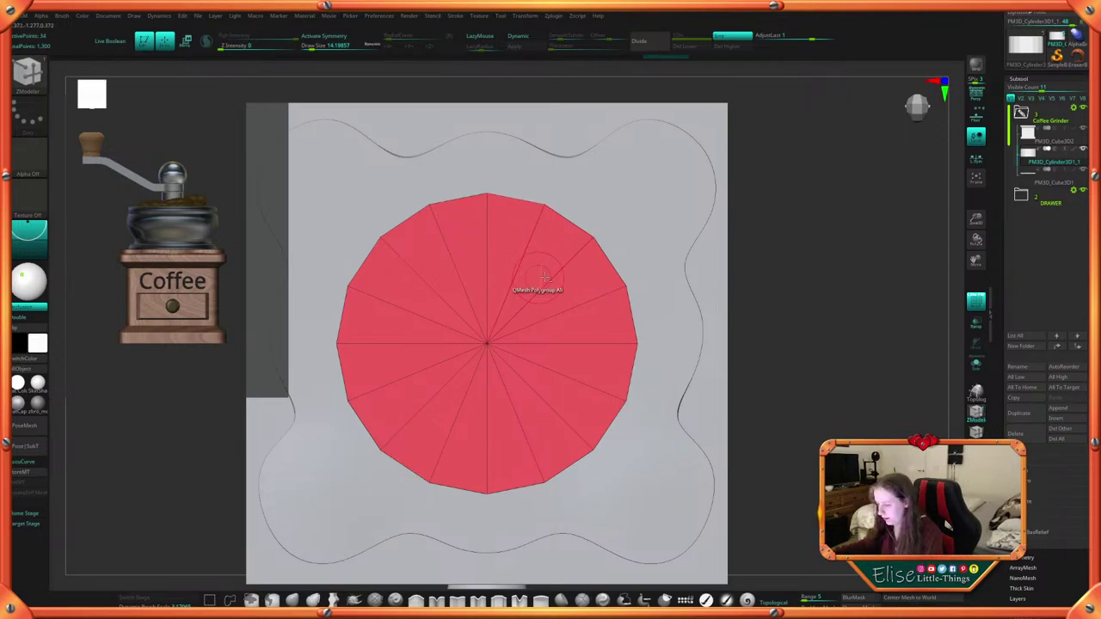
Delete the cylinder's top cap with the ZModeler polygon action Delete and the target Polygroup All
{"action": "mouse_move", "coordinate": [533, 263]}
{"action": "left_mouse_down"}
{"action": "mouse_move", "coordinate": [571, 336]}
{"action": "mouse_move", "coordinate": [564, 428]}
{"action": "mouse_move", "coordinate": [474, 450]}
{"action": "mouse_move", "coordinate": [413, 393]}
{"action": "mouse_move", "coordinate": [410, 280]}
{"action": "mouse_move", "coordinate": [505, 229]}
{"action": "left_mouse_up"}
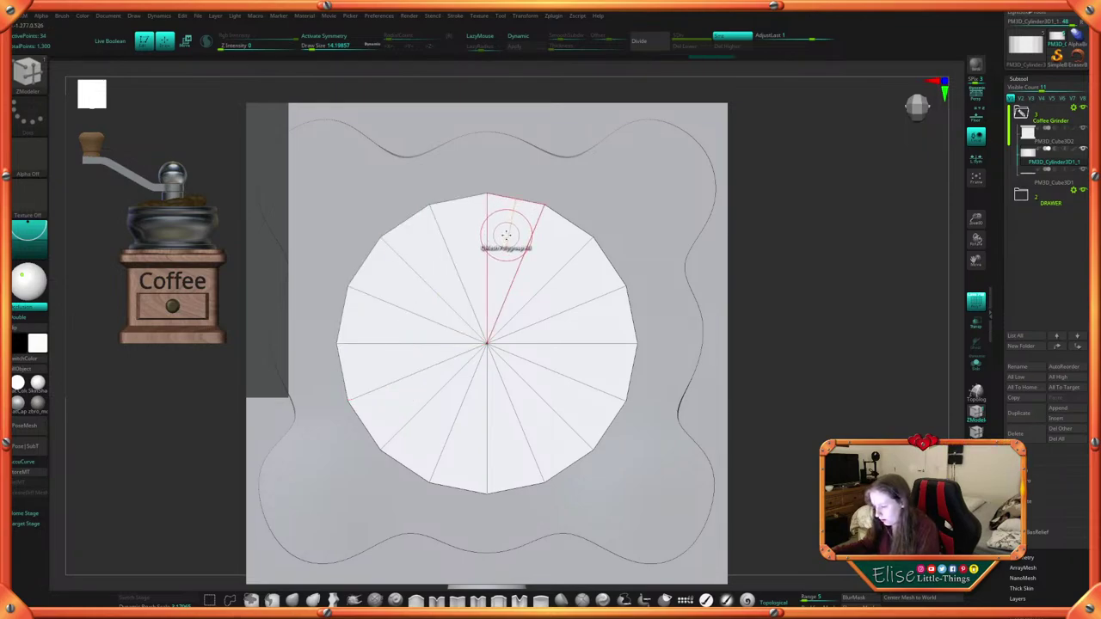
{"action": "key", "text": "space"}
{"action": "left_click", "coordinate": [407, 278]}
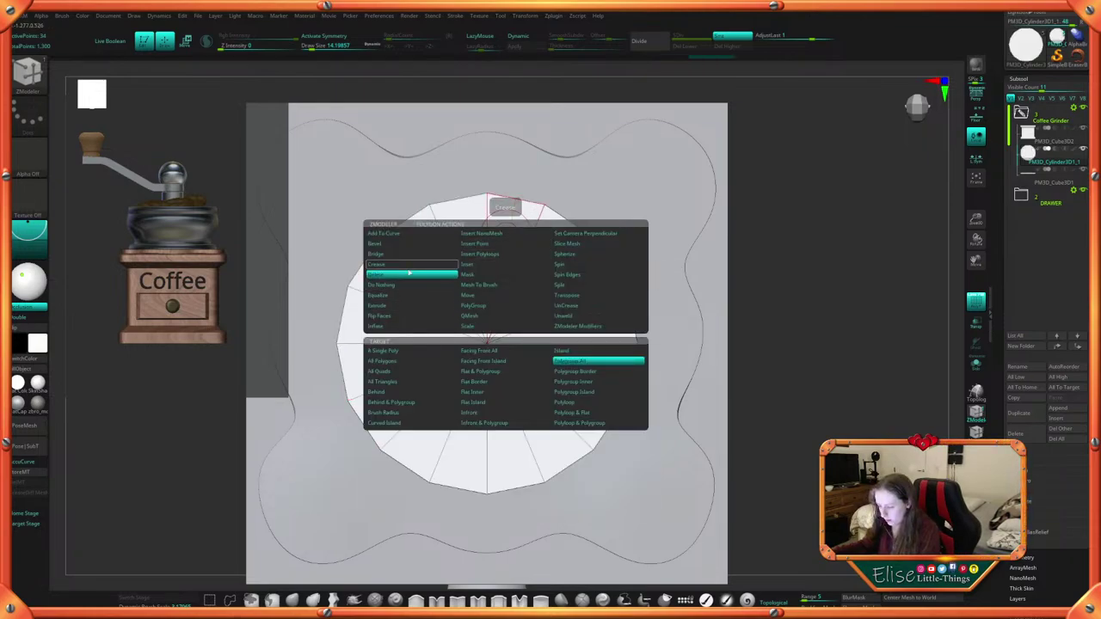
{"action": "left_click", "coordinate": [594, 362]}
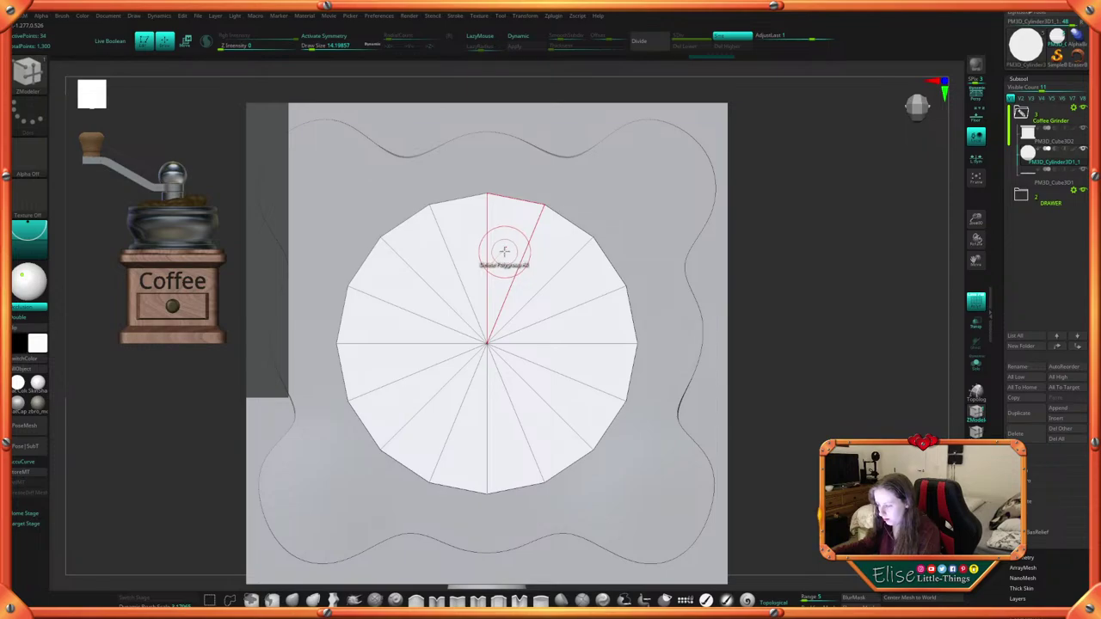
{"action": "left_click", "coordinate": [504, 251]}
Turn on double-sided display for the opened cylinder so its inner walls are drawn
{"action": "left_click_drag", "start_coordinate": [634, 238], "coordinate": [765, 280]}
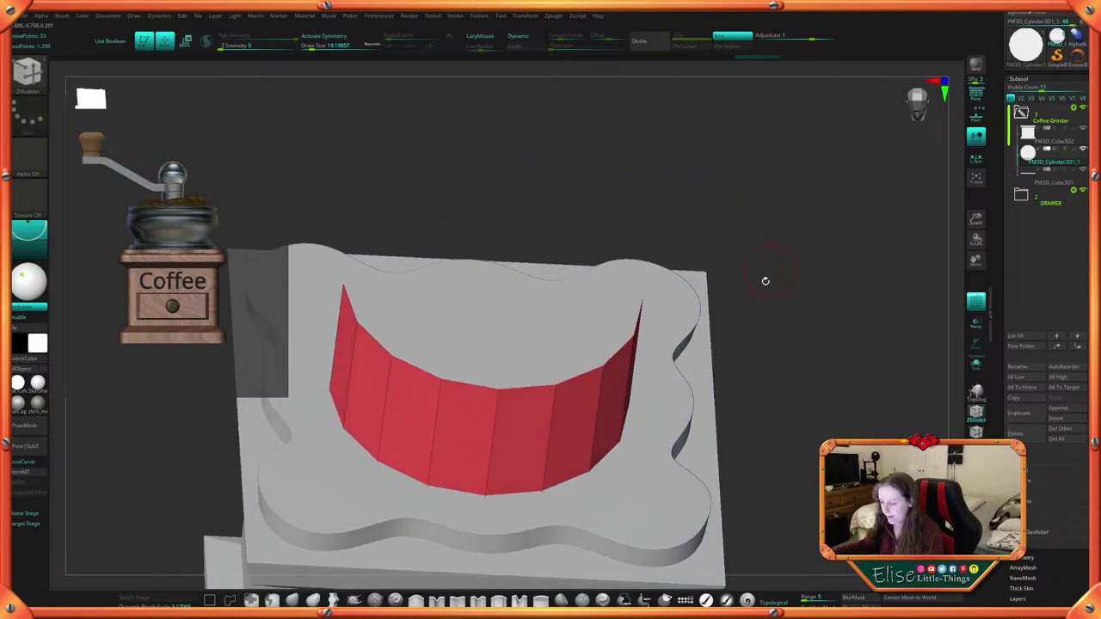
{"action": "mouse_move", "coordinate": [713, 418]}
{"action": "left_mouse_down"}
{"action": "mouse_move", "coordinate": [794, 450]}
{"action": "mouse_move", "coordinate": [797, 462]}
{"action": "mouse_move", "coordinate": [723, 430]}
{"action": "left_mouse_up"}
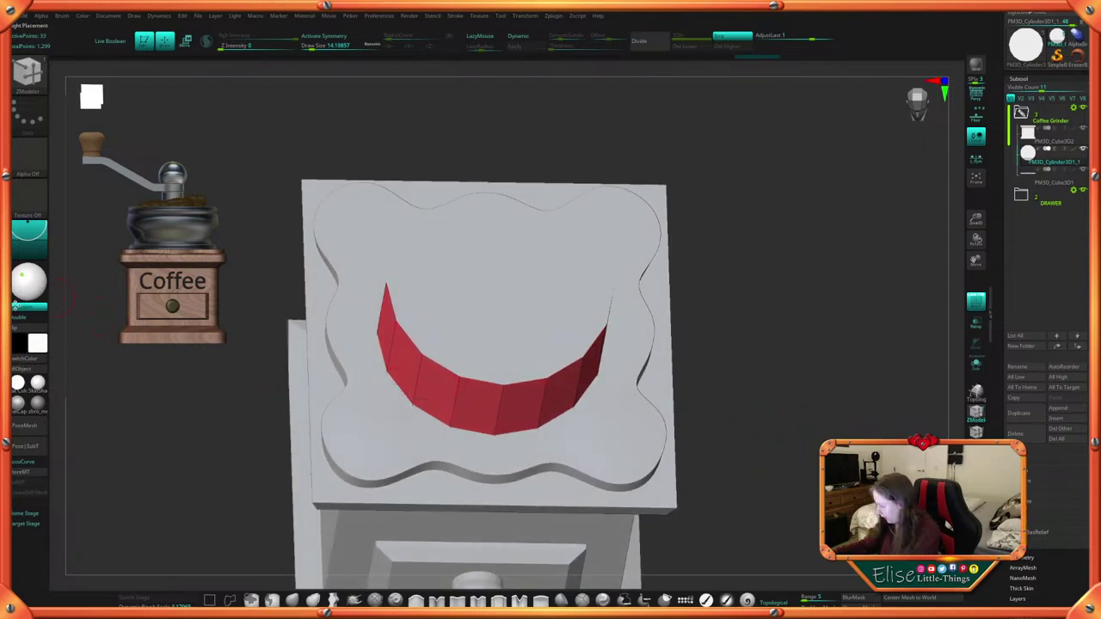
{"action": "left_click", "coordinate": [30, 318]}
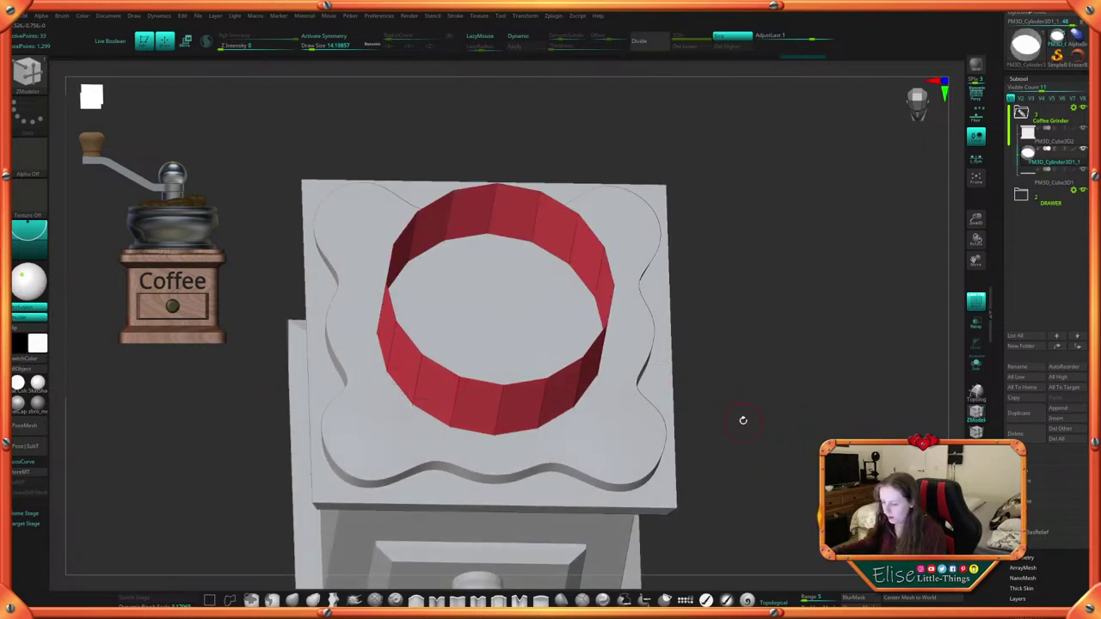
Reset the gizmo orientation, reduce the open cylinder's height, and lower it onto the wavy plate
{"action": "left_click_drag", "start_coordinate": [742, 418], "coordinate": [720, 418], "text": "shift"}
{"action": "key", "text": "w"}
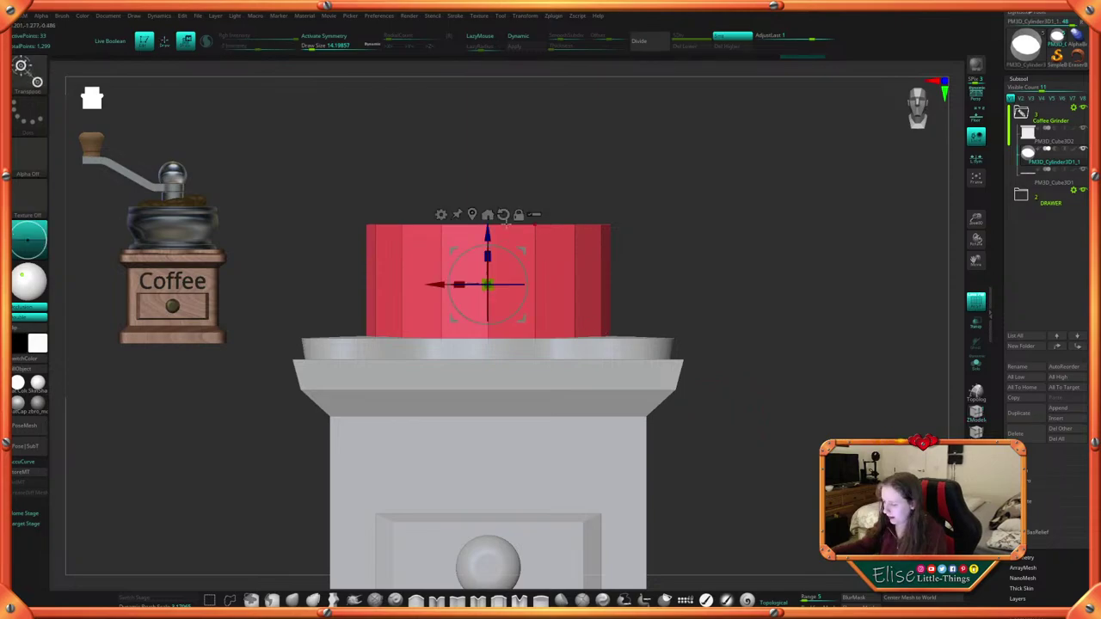
{"action": "left_click", "coordinate": [503, 214], "text": "alt"}
{"action": "left_click_drag", "start_coordinate": [488, 255], "coordinate": [488, 266]}
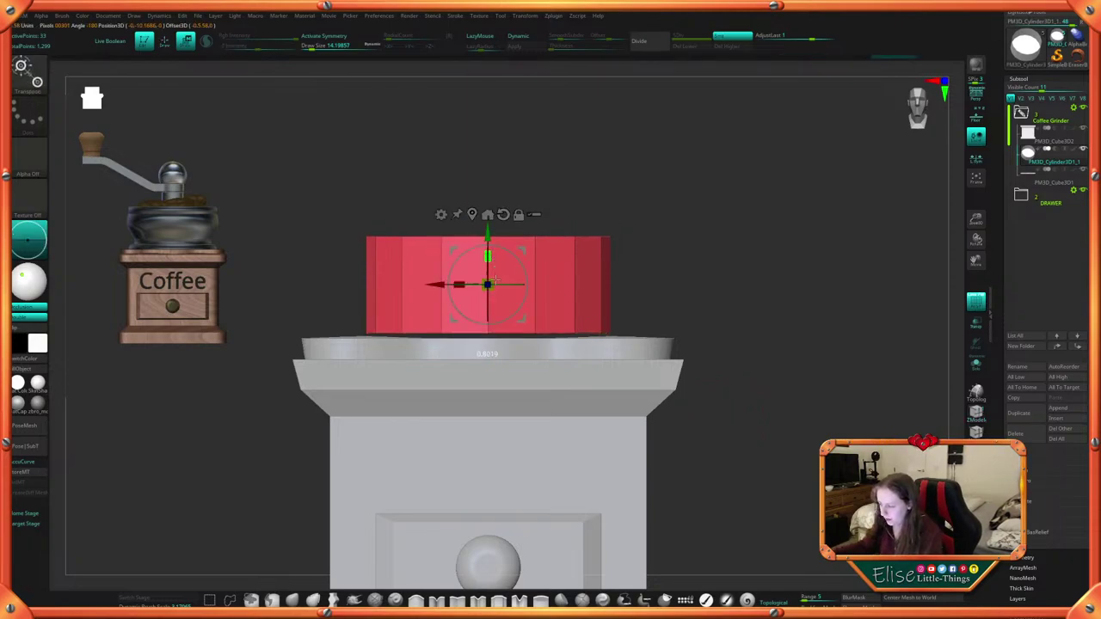
{"action": "left_click_drag", "start_coordinate": [487, 226], "coordinate": [492, 243]}
{"action": "mouse_move", "coordinate": [673, 306]}
{"action": "left_mouse_down"}
{"action": "mouse_move", "coordinate": [731, 464]}
{"action": "mouse_move", "coordinate": [748, 472]}
{"action": "mouse_move", "coordinate": [740, 447]}
{"action": "mouse_move", "coordinate": [737, 457]}
{"action": "mouse_move", "coordinate": [754, 418]}
{"action": "mouse_move", "coordinate": [759, 447]}
{"action": "mouse_move", "coordinate": [749, 455]}
{"action": "left_mouse_up"}
{"action": "key", "text": "q"}
{"action": "left_click_drag", "start_coordinate": [694, 496], "coordinate": [757, 480], "text": "alt"}
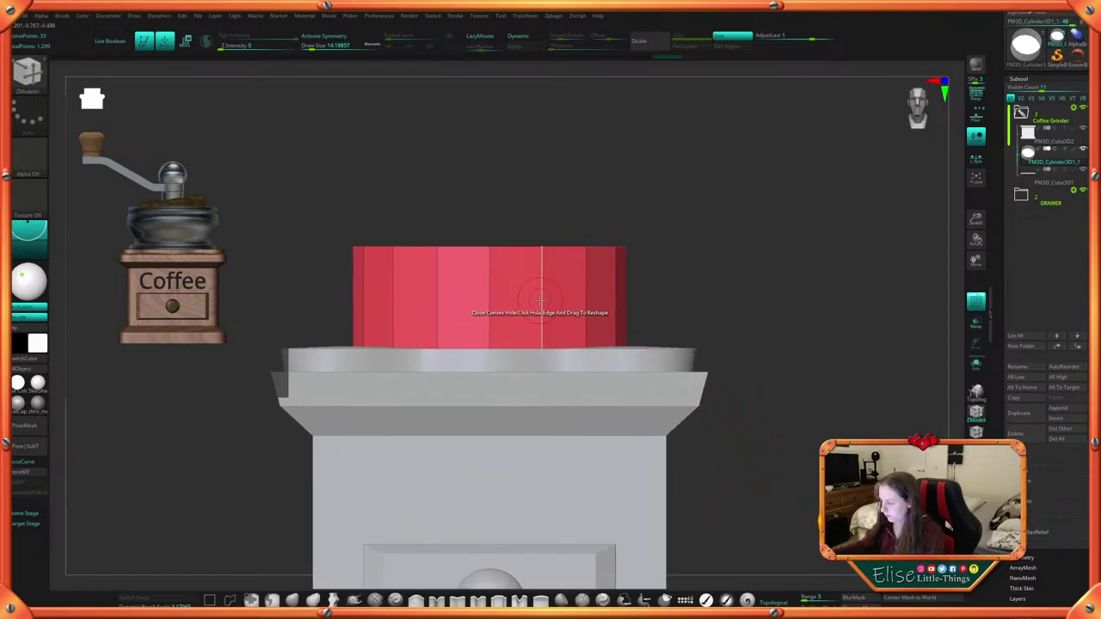
Configure the ZModeler edge action Insert for Multiple EdgeLoops with Interactive Elevation
{"action": "left_click_drag", "start_coordinate": [673, 270], "coordinate": [725, 239]}
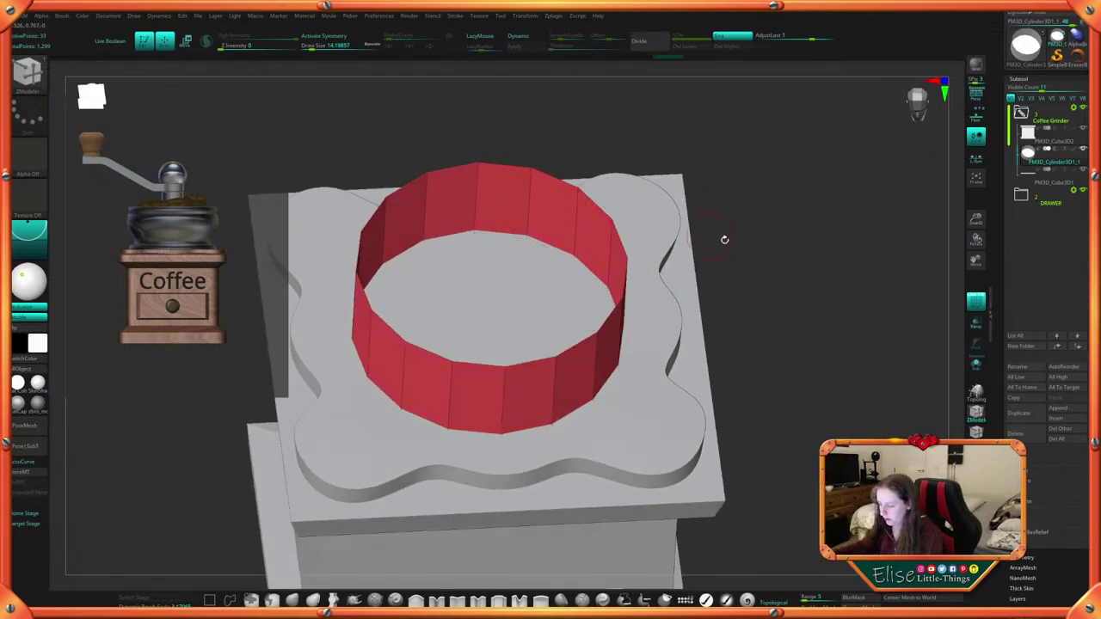
{"action": "left_click_drag", "start_coordinate": [735, 316], "coordinate": [762, 369]}
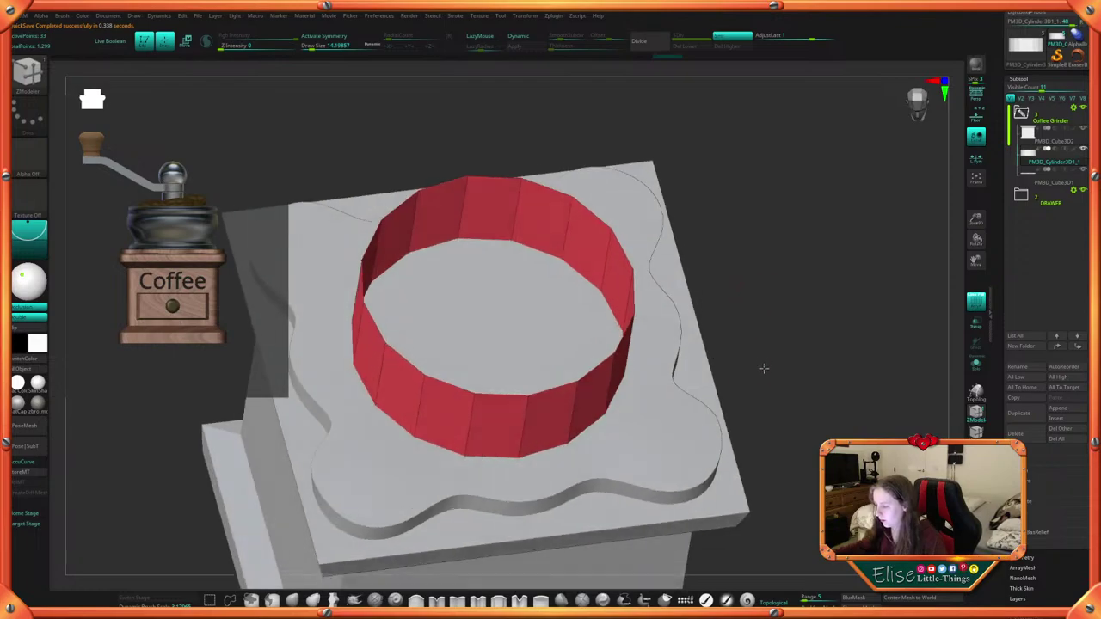
{"action": "mouse_move", "coordinate": [770, 332]}
{"action": "left_mouse_down"}
{"action": "mouse_move", "coordinate": [757, 287]}
{"action": "mouse_move", "coordinate": [777, 321]}
{"action": "mouse_move", "coordinate": [764, 305]}
{"action": "mouse_move", "coordinate": [561, 339]}
{"action": "left_mouse_up"}
{"action": "left_click_drag", "start_coordinate": [769, 298], "coordinate": [708, 283], "text": "shift"}
{"action": "key", "text": "space"}
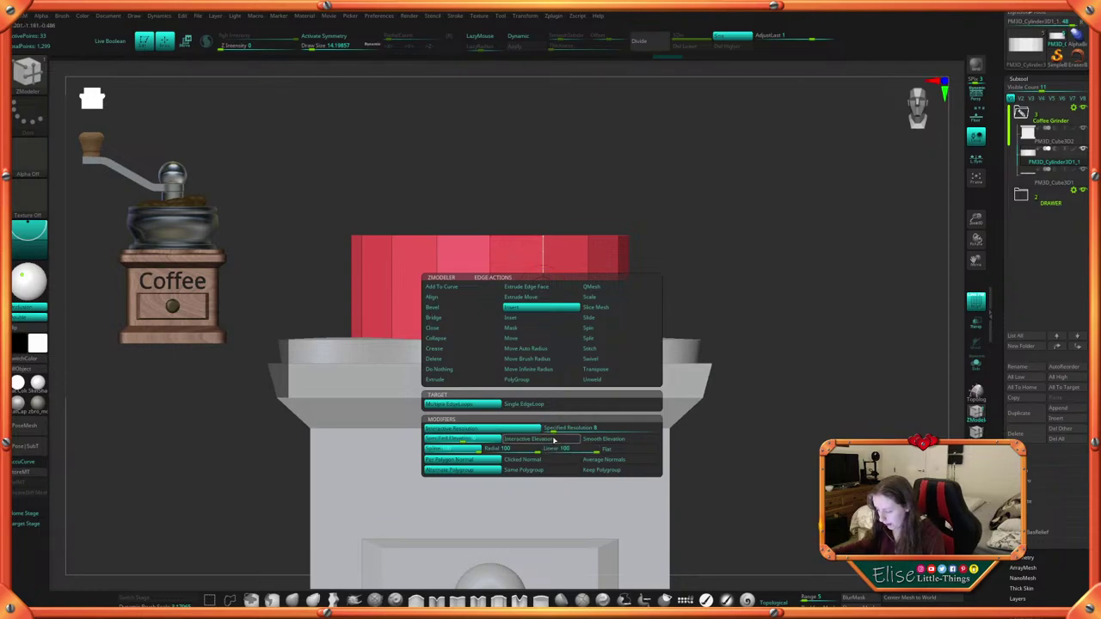
{"action": "left_click", "coordinate": [554, 440]}
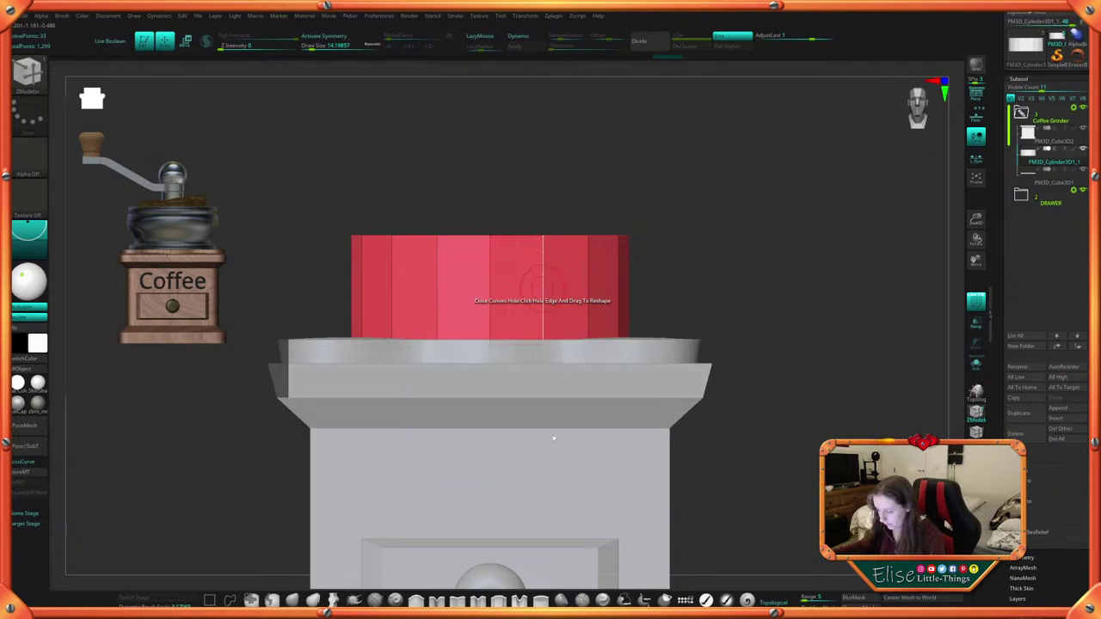
Isolate the open cylinder and insert multiple edge loops with outward elevation to round its wall into a bowl
{"action": "left_click_drag", "start_coordinate": [721, 305], "coordinate": [723, 289], "text": "alt"}
{"action": "left_click_drag", "start_coordinate": [545, 275], "coordinate": [548, 266]}
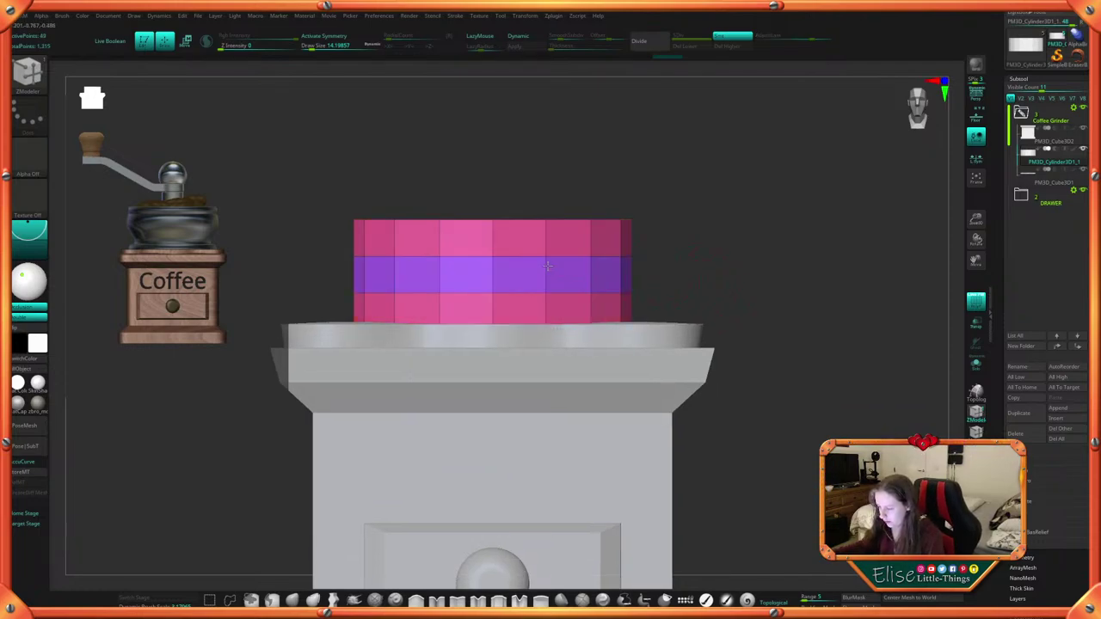
{"action": "left_click", "coordinate": [975, 363]}
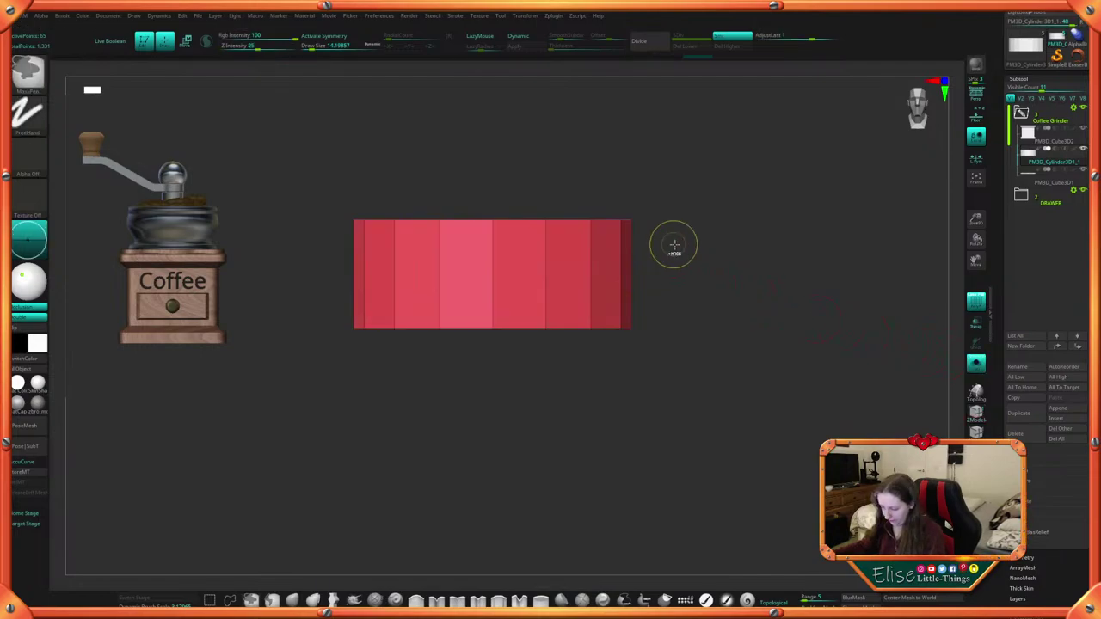
{"action": "left_click_drag", "start_coordinate": [547, 276], "coordinate": [601, 247]}
Combine the bowl's faces into a single polygroup and scale the bowl slightly taller
{"action": "left_click_drag", "start_coordinate": [698, 269], "coordinate": [704, 406]}
{"action": "key", "text": "ctrl+w"}
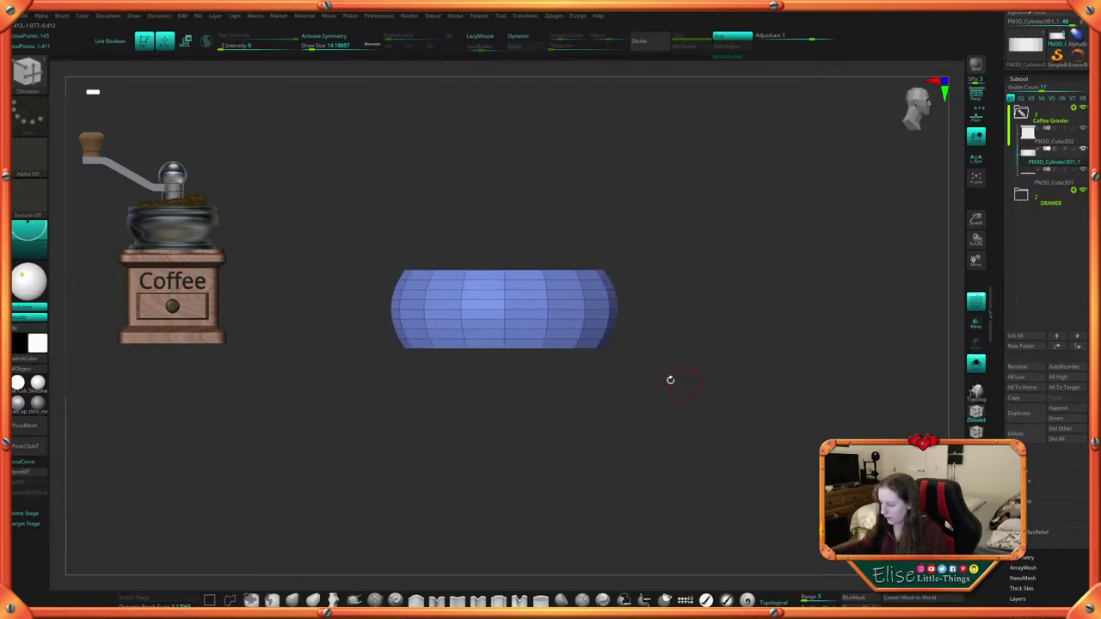
{"action": "key", "text": "w"}
{"action": "left_click_drag", "start_coordinate": [504, 279], "coordinate": [507, 269]}
{"action": "key", "text": "q"}
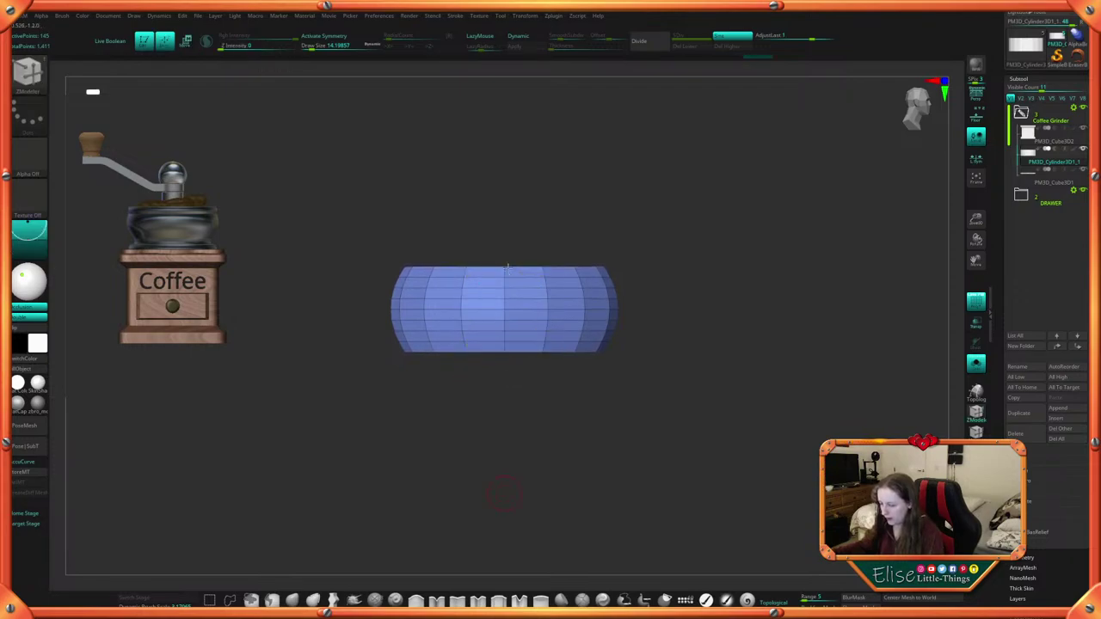
Show all grinder parts again and inspect the rounded bowl from the front and side
{"action": "left_click", "coordinate": [975, 365]}
{"action": "left_click", "coordinate": [903, 121]}
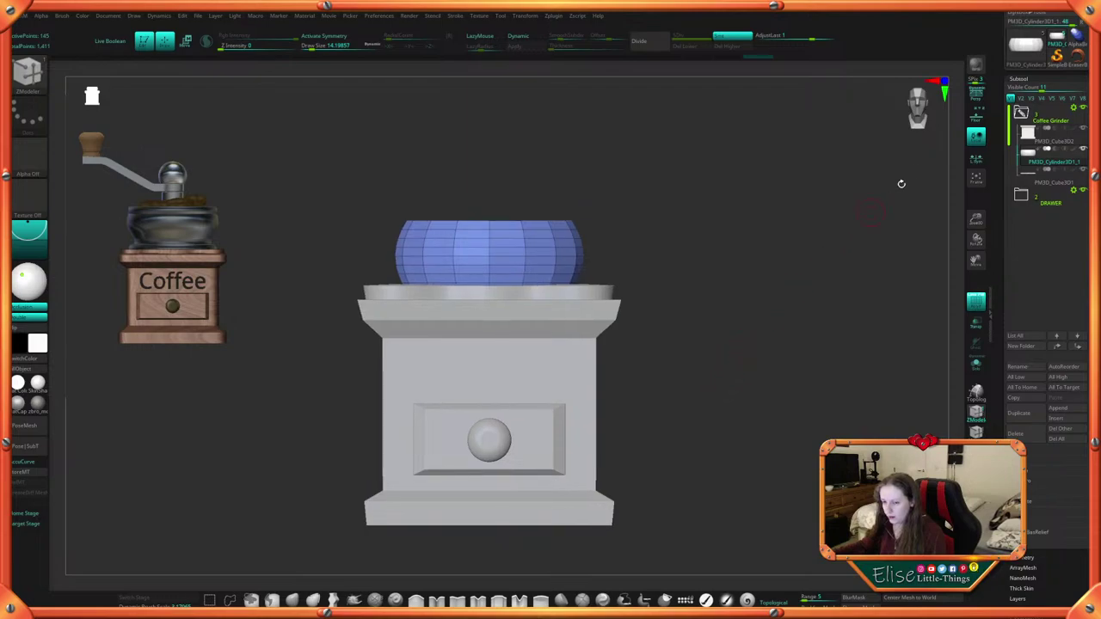
{"action": "left_click", "coordinate": [918, 118]}
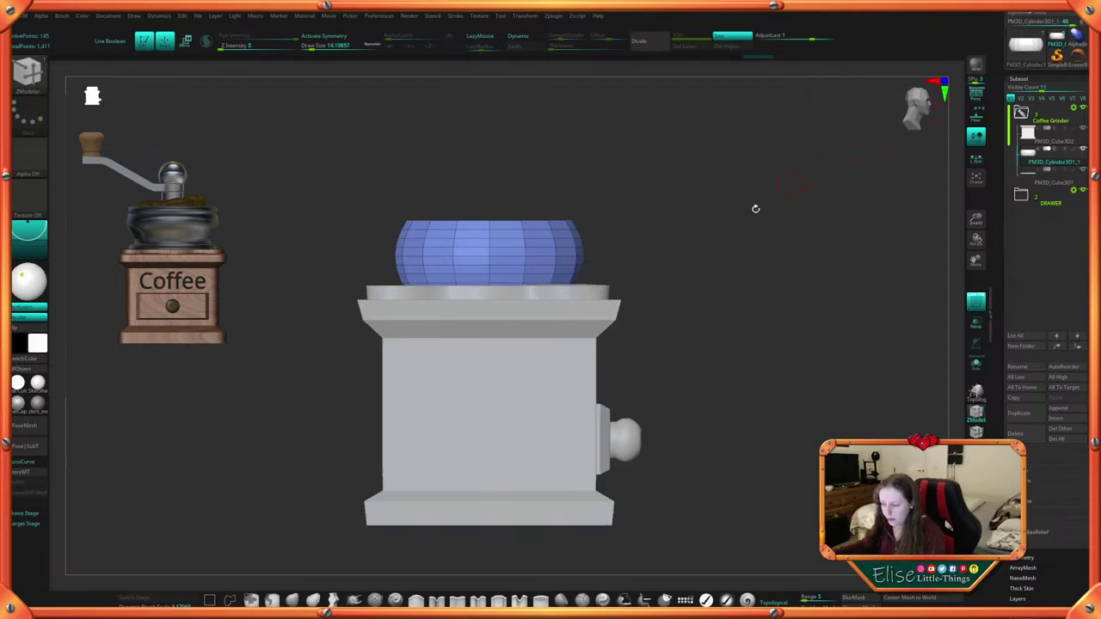
{"action": "mouse_move", "coordinate": [719, 390]}
{"action": "left_mouse_down"}
{"action": "mouse_move", "coordinate": [735, 388]}
{"action": "mouse_move", "coordinate": [713, 391]}
{"action": "mouse_move", "coordinate": [722, 403]}
{"action": "mouse_move", "coordinate": [696, 403]}
{"action": "mouse_move", "coordinate": [683, 422]}
{"action": "mouse_move", "coordinate": [714, 421]}
{"action": "left_mouse_up"}
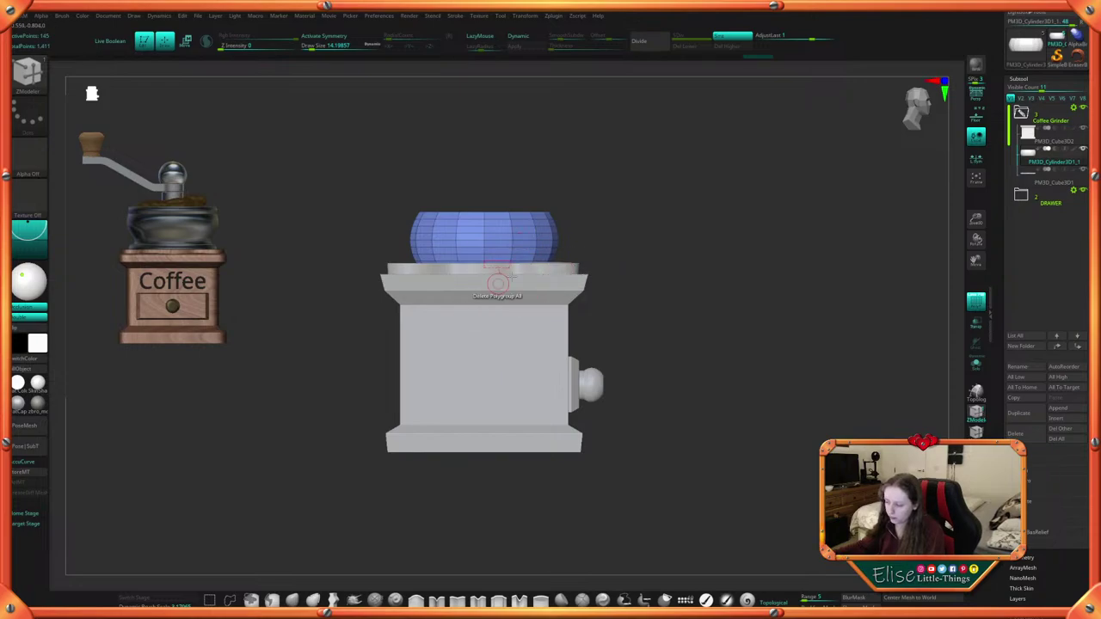
Examine the bowl's proportions against the wavy plate and wooden base from the front, sides and above
{"action": "left_click_drag", "start_coordinate": [647, 318], "coordinate": [643, 328], "text": "alt"}
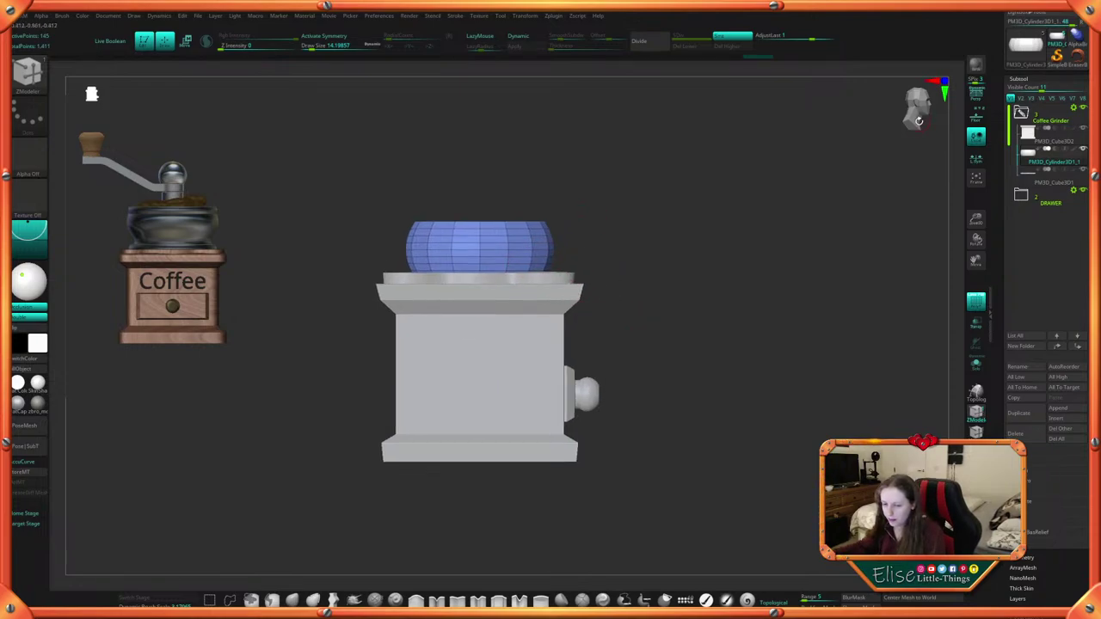
{"action": "left_click", "coordinate": [924, 123]}
{"action": "left_click", "coordinate": [924, 122]}
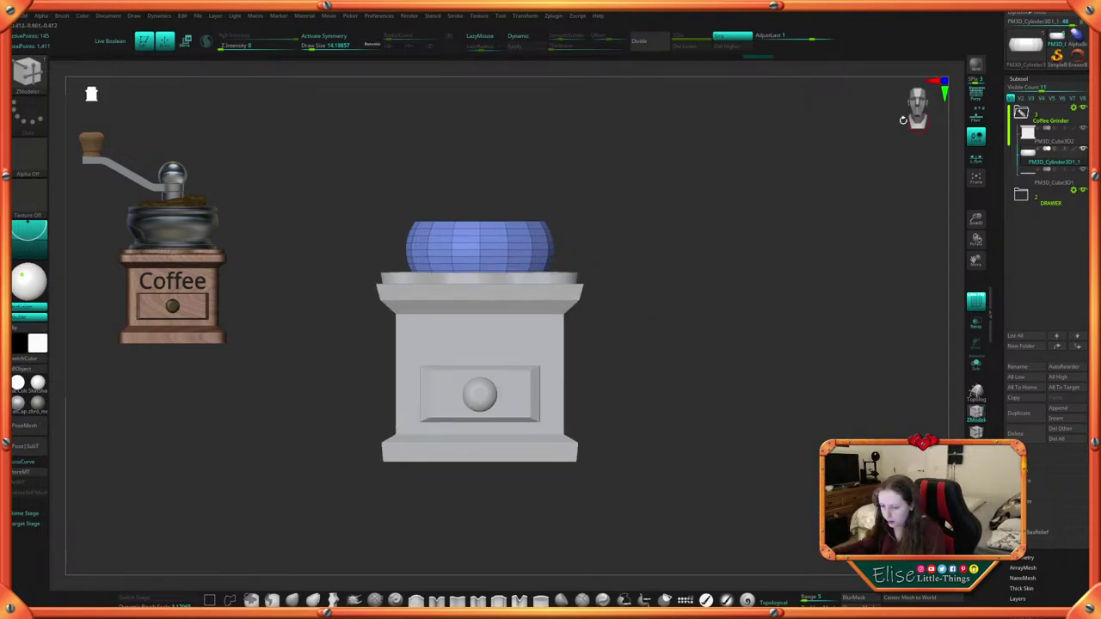
{"action": "left_click_drag", "start_coordinate": [642, 319], "coordinate": [648, 359], "text": "alt"}
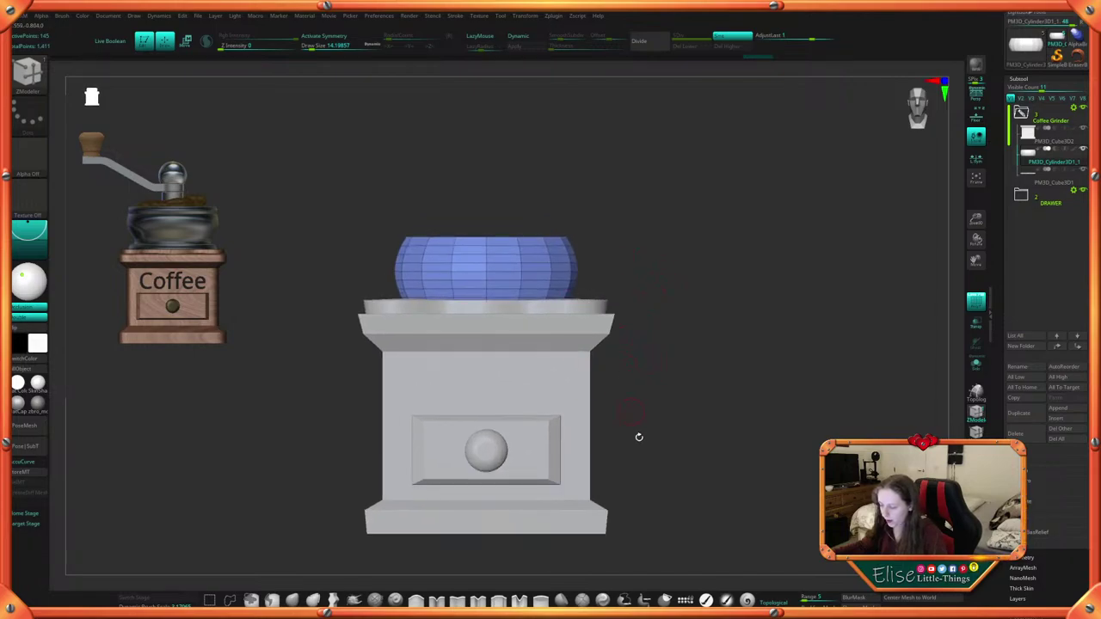
{"action": "left_click_drag", "start_coordinate": [639, 437], "coordinate": [627, 381], "text": "alt"}
{"action": "left_click", "coordinate": [919, 123]}
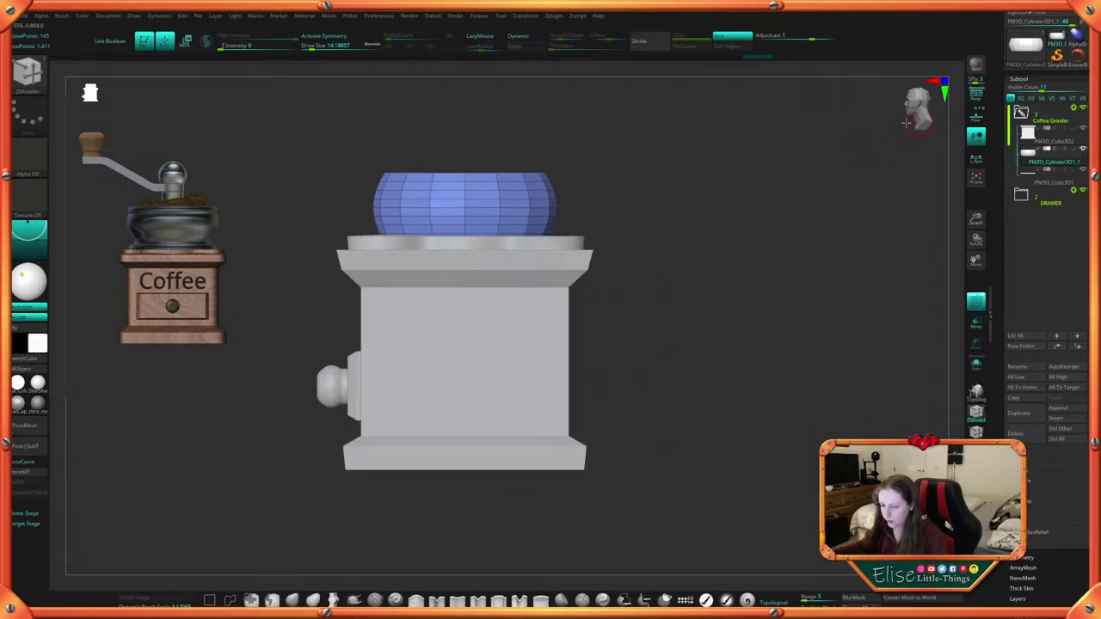
{"action": "left_click", "coordinate": [910, 123]}
{"action": "left_click", "coordinate": [918, 124]}
{"action": "left_click", "coordinate": [916, 128]}
{"action": "left_click", "coordinate": [917, 121]}
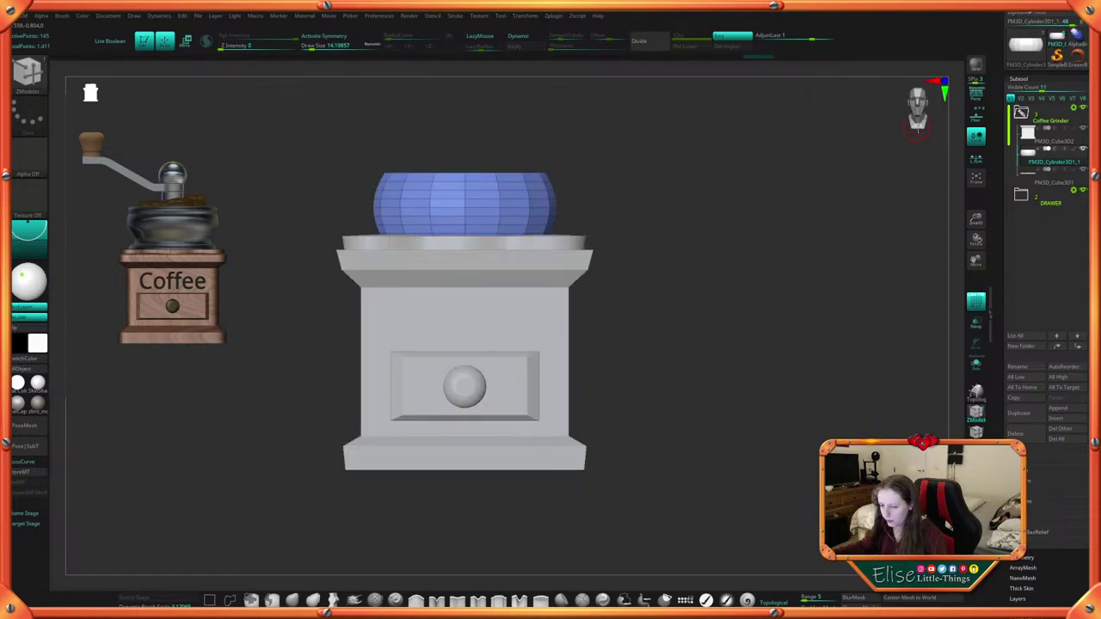
{"action": "left_click_drag", "start_coordinate": [651, 337], "coordinate": [643, 361], "text": "alt"}
{"action": "left_click_drag", "start_coordinate": [649, 366], "coordinate": [554, 350]}
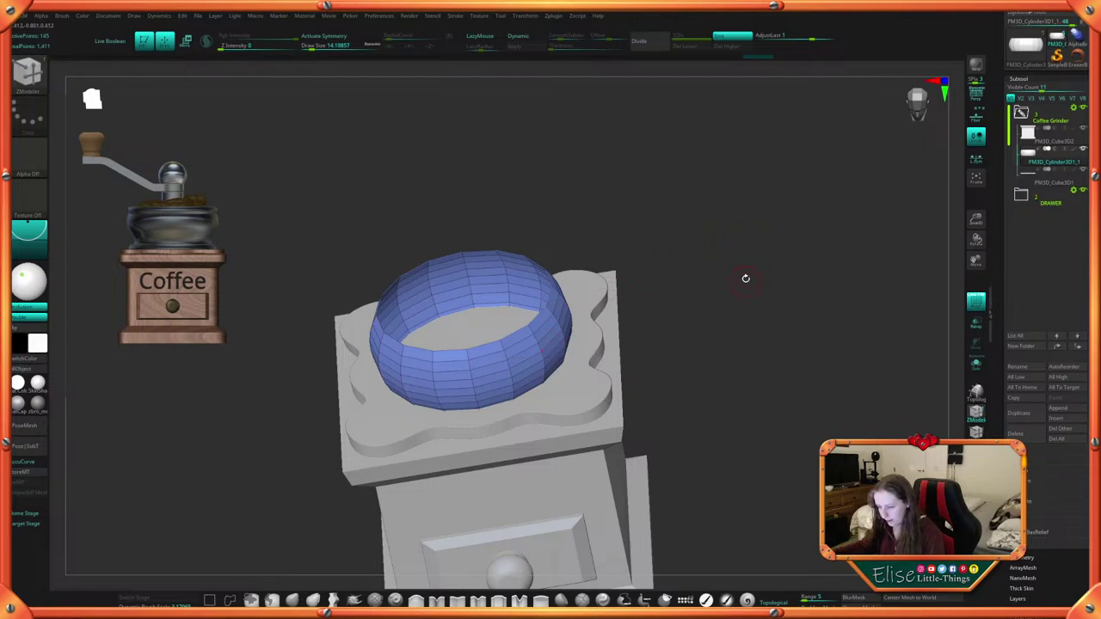
{"action": "left_click_drag", "start_coordinate": [746, 279], "coordinate": [793, 246], "text": "shift"}
{"action": "left_click_drag", "start_coordinate": [704, 338], "coordinate": [720, 226], "text": "alt"}
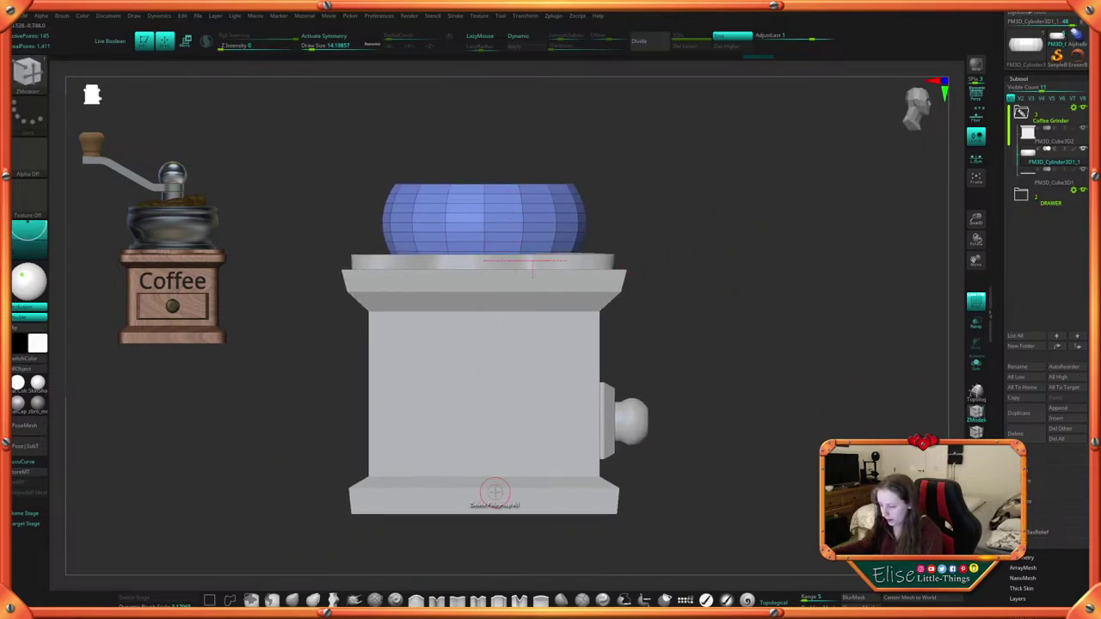
{"action": "left_click_drag", "start_coordinate": [699, 359], "coordinate": [688, 423], "text": "shift"}
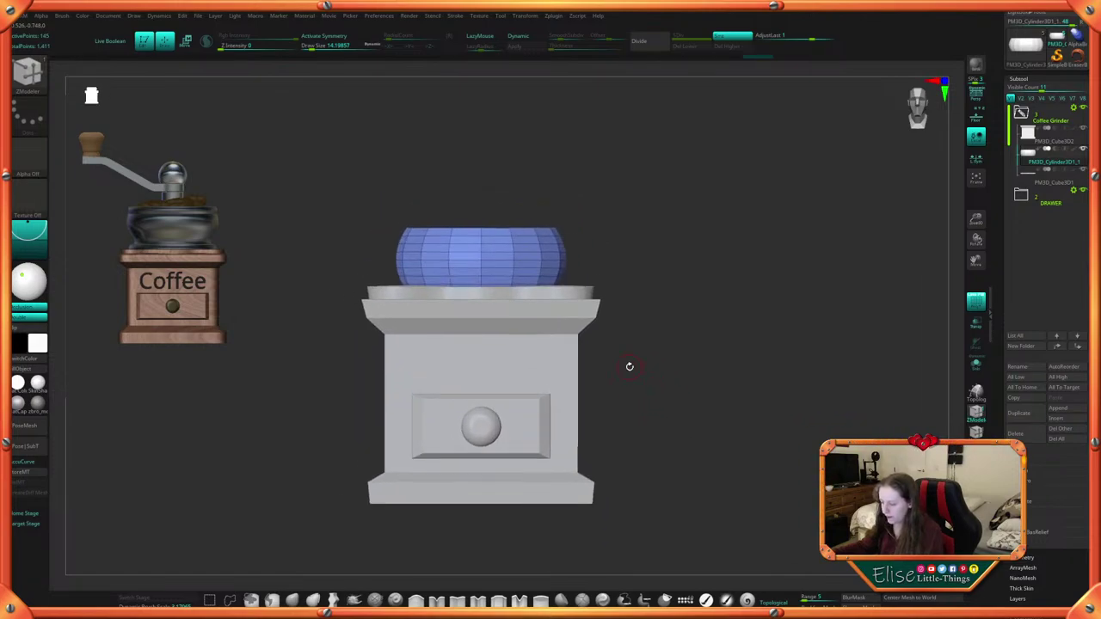
{"action": "left_click_drag", "start_coordinate": [678, 450], "coordinate": [680, 452], "text": "alt"}
{"action": "left_click_drag", "start_coordinate": [673, 533], "coordinate": [668, 484], "text": "alt"}
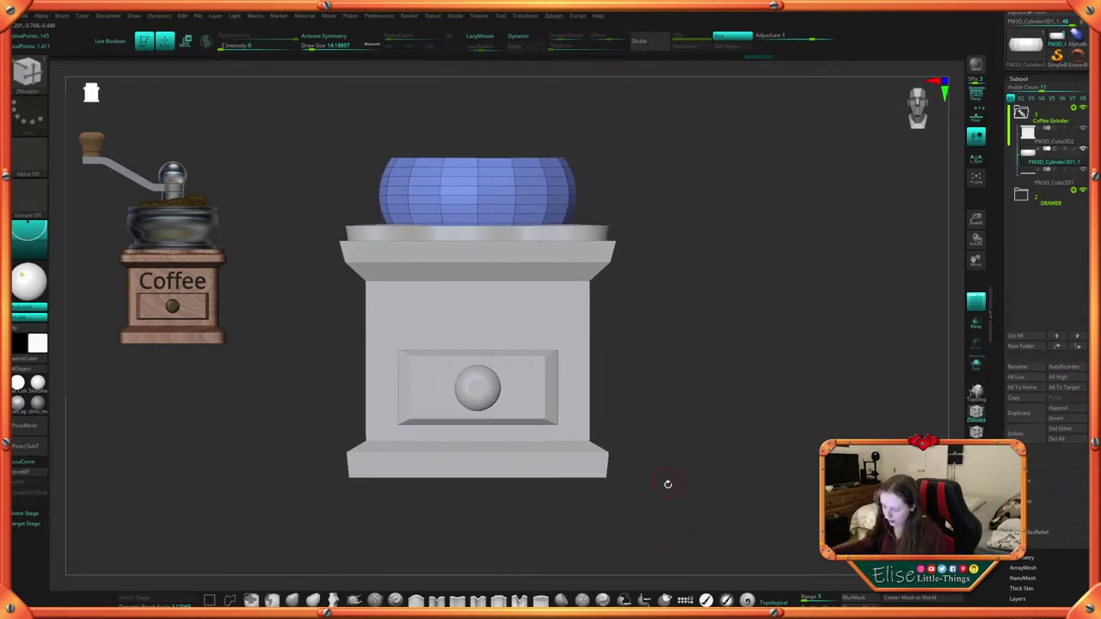
{"action": "mouse_move", "coordinate": [676, 428]}
{"action": "left_mouse_down", "text": "alt"}
{"action": "mouse_move", "coordinate": [683, 460]}
{"action": "mouse_move", "coordinate": [679, 441]}
{"action": "left_mouse_up", "text": "alt"}
Isolate the bowl and try thickening its wall with the ZModeler QMesh action on Polygroup All
{"action": "key", "text": "space"}
{"action": "mouse_move", "coordinate": [619, 376]}
{"action": "left_mouse_down"}
{"action": "mouse_move", "coordinate": [666, 433]}
{"action": "mouse_move", "coordinate": [686, 413]}
{"action": "mouse_move", "coordinate": [691, 430]}
{"action": "mouse_move", "coordinate": [707, 405]}
{"action": "left_mouse_up"}
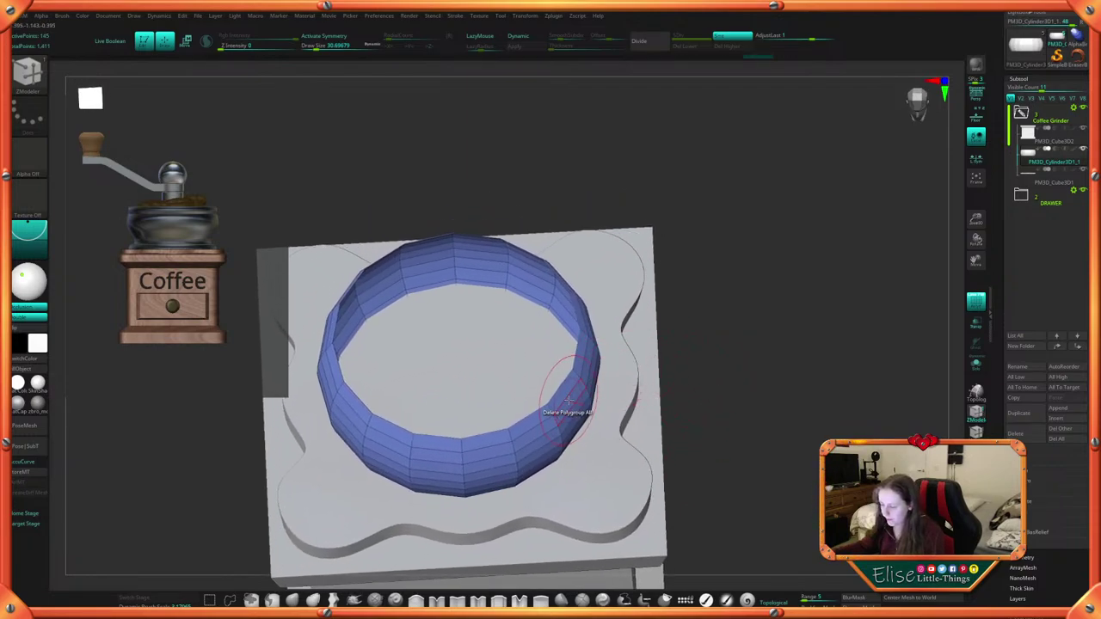
{"action": "key", "text": "space"}
{"action": "left_click", "coordinate": [568, 341]}
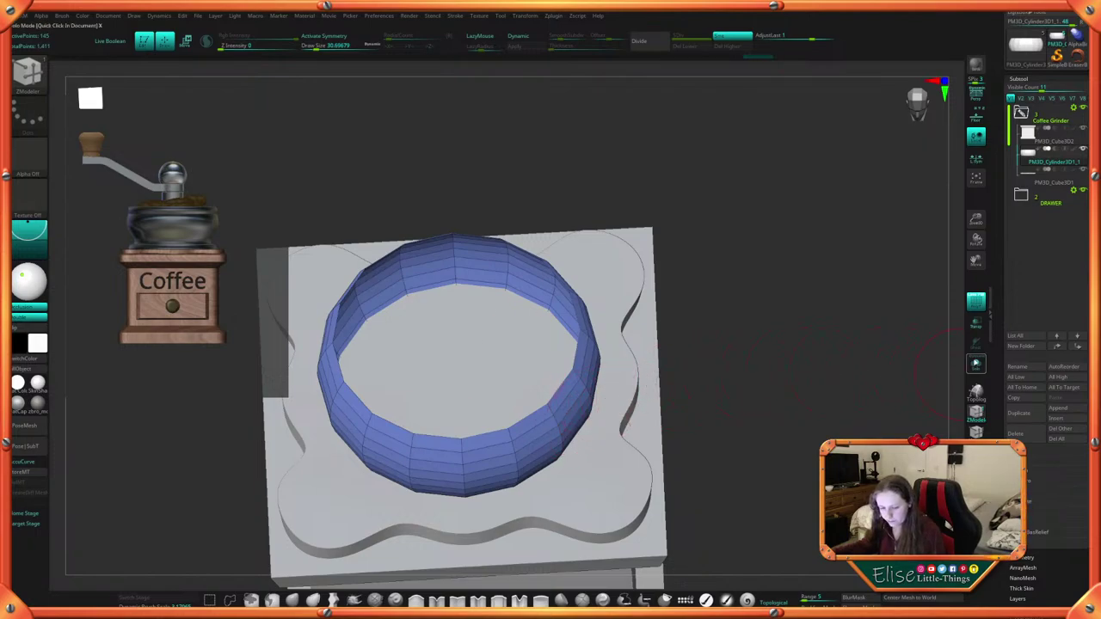
{"action": "left_click", "coordinate": [976, 365]}
{"action": "left_click_drag", "start_coordinate": [740, 414], "coordinate": [736, 392]}
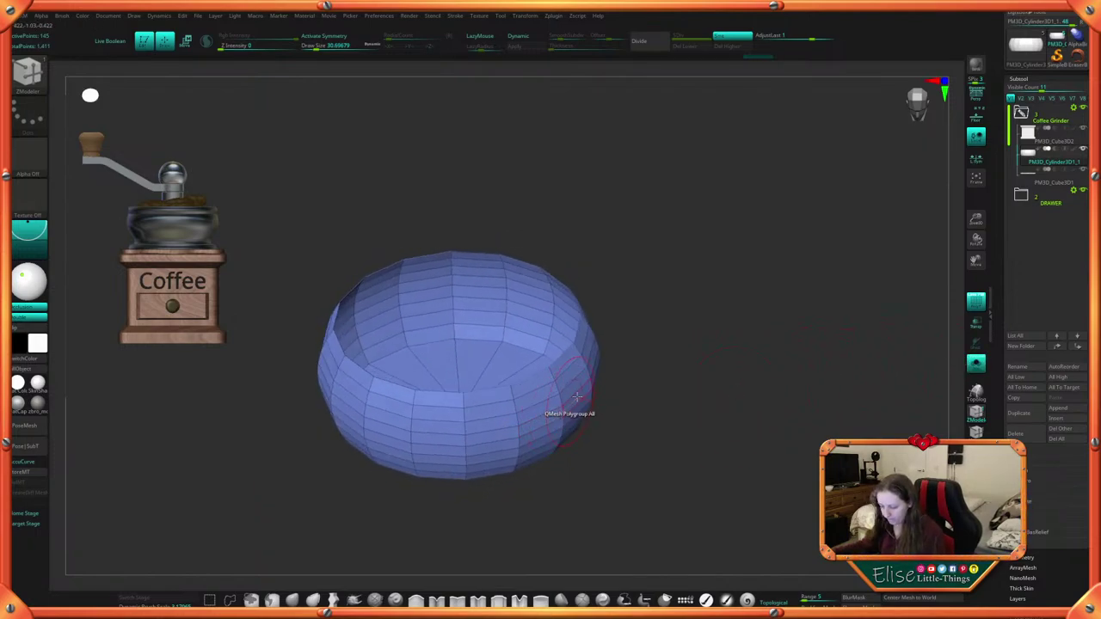
{"action": "left_click_drag", "start_coordinate": [573, 388], "coordinate": [576, 389]}
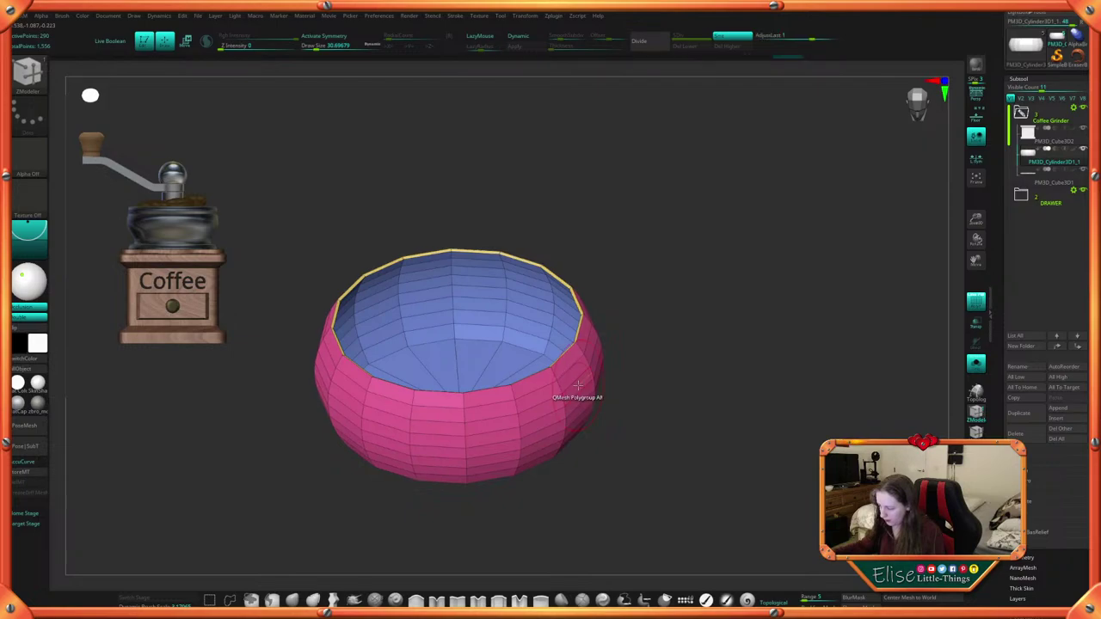
{"action": "key", "text": "ctrl+z"}
Mask the whole bowl except its lowest edge loop in front view
{"action": "left_click_drag", "start_coordinate": [662, 422], "coordinate": [655, 374]}
{"action": "left_click_drag", "start_coordinate": [648, 460], "coordinate": [661, 379], "text": "alt"}
{"action": "left_click_drag", "start_coordinate": [688, 465], "coordinate": [307, 384], "text": "ctrl"}
{"action": "left_click", "coordinate": [702, 330], "text": "ctrl"}
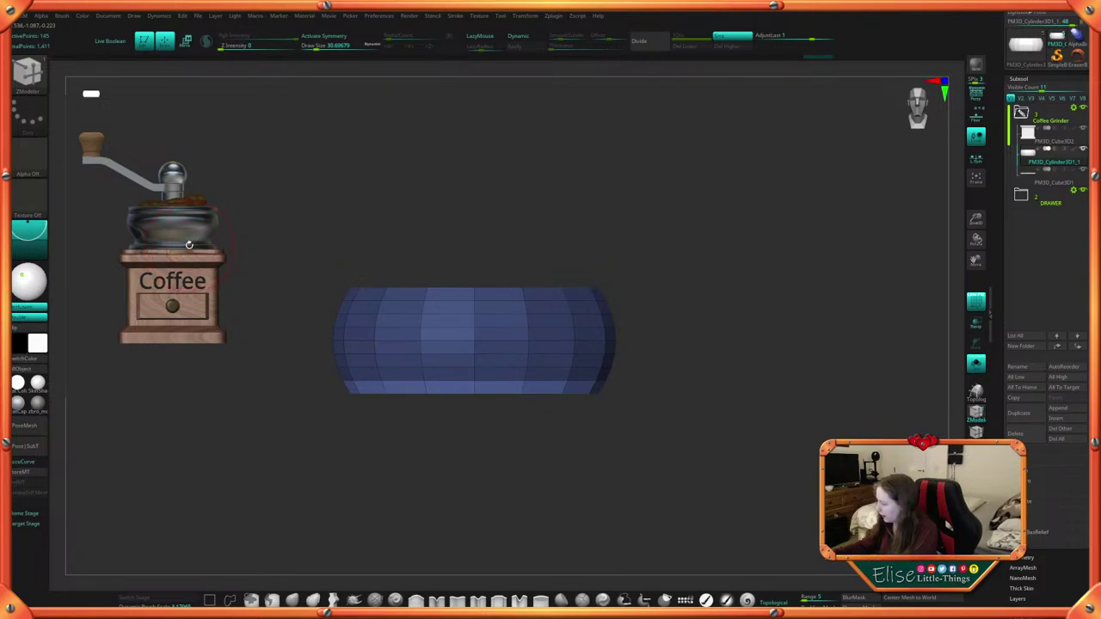
Enlarge the coffee grinder reference image to study the lower profile of the metal bowl
{"action": "key", "text": "shift+z"}
{"action": "left_click_drag", "start_coordinate": [180, 182], "coordinate": [204, 193]}
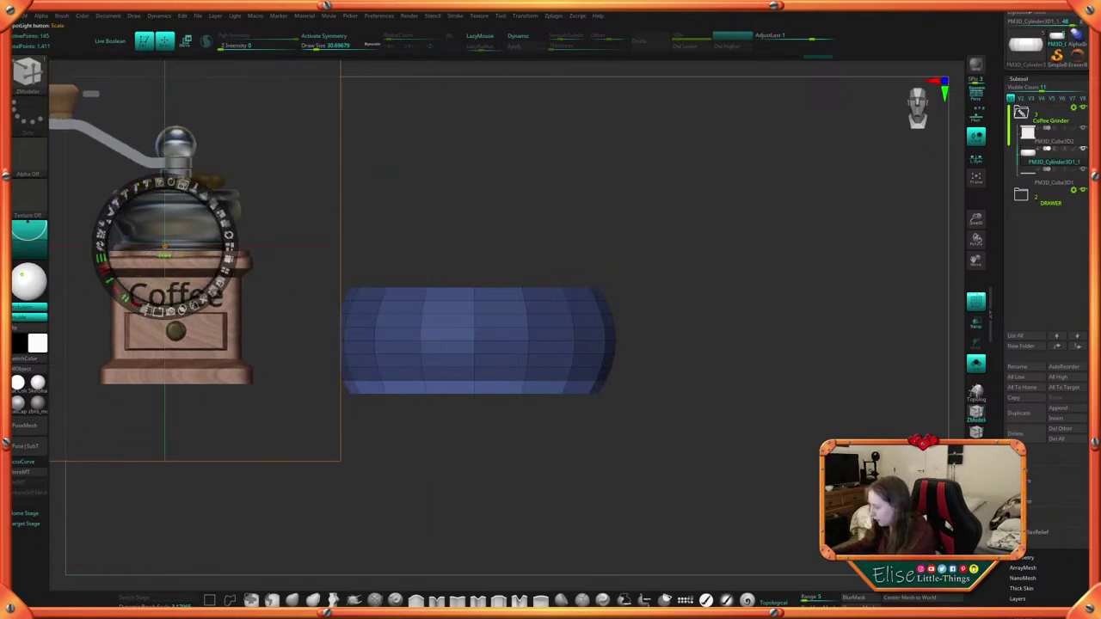
{"action": "left_click_drag", "start_coordinate": [183, 184], "coordinate": [198, 188]}
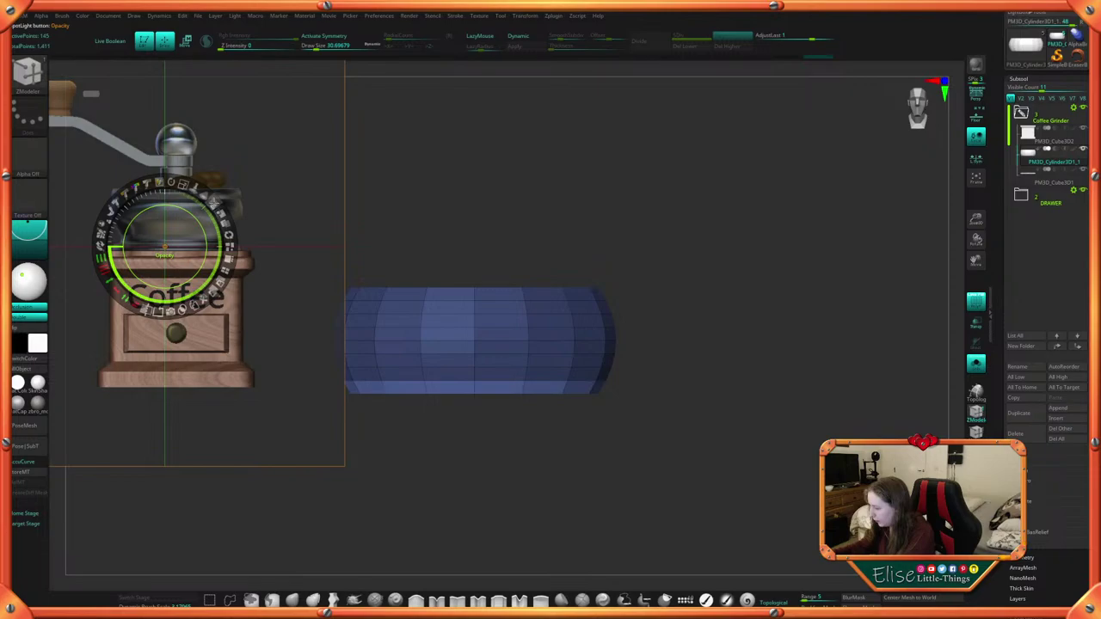
{"action": "left_click_drag", "start_coordinate": [214, 201], "coordinate": [193, 217]}
{"action": "key", "text": "z"}
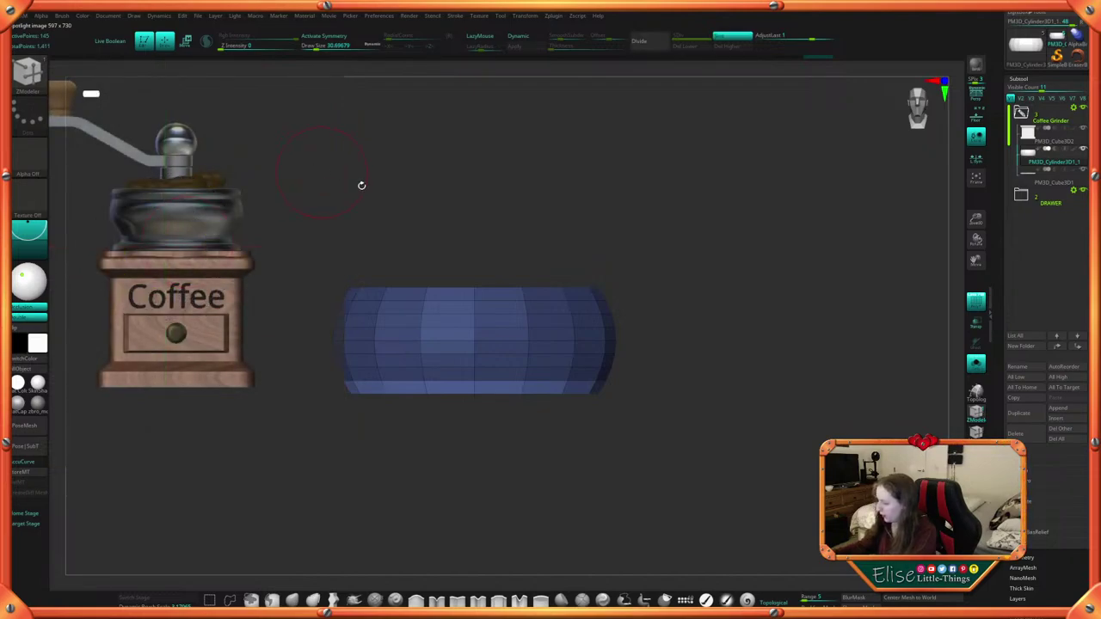
Shrink the reference image and place it beside the bowl, clear of the model
{"action": "key", "text": "z"}
{"action": "left_click_drag", "start_coordinate": [183, 183], "coordinate": [157, 184]}
{"action": "left_click_drag", "start_coordinate": [185, 241], "coordinate": [193, 240]}
{"action": "left_click_drag", "start_coordinate": [181, 183], "coordinate": [163, 183]}
{"action": "left_click_drag", "start_coordinate": [195, 252], "coordinate": [176, 230]}
{"action": "left_click_drag", "start_coordinate": [172, 159], "coordinate": [146, 154]}
{"action": "key", "text": "z"}
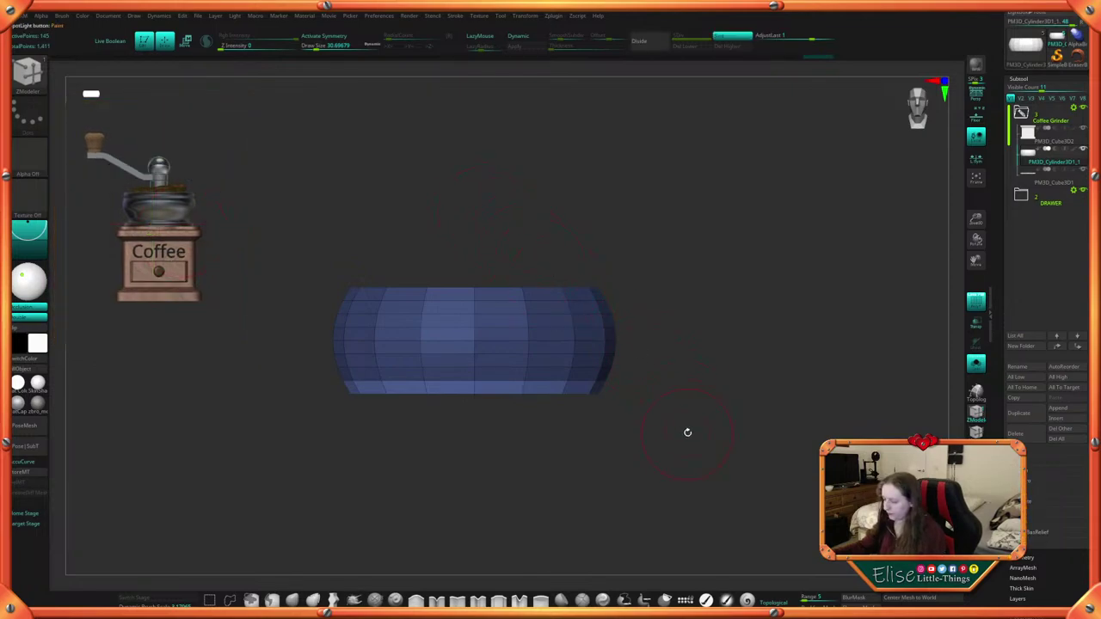
Lower the unmasked bottom edge loop slightly and scale it outward into a flared skirt beneath the bowl
{"action": "left_click_drag", "start_coordinate": [688, 432], "coordinate": [680, 437]}
{"action": "key", "text": "w"}
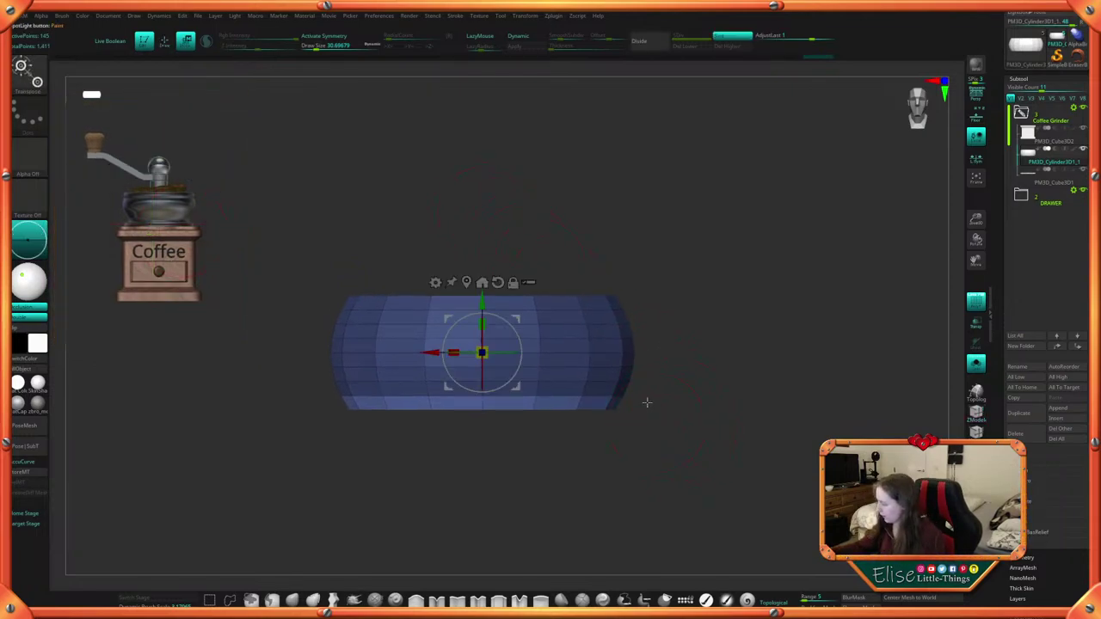
{"action": "left_click_drag", "start_coordinate": [482, 307], "coordinate": [482, 318]}
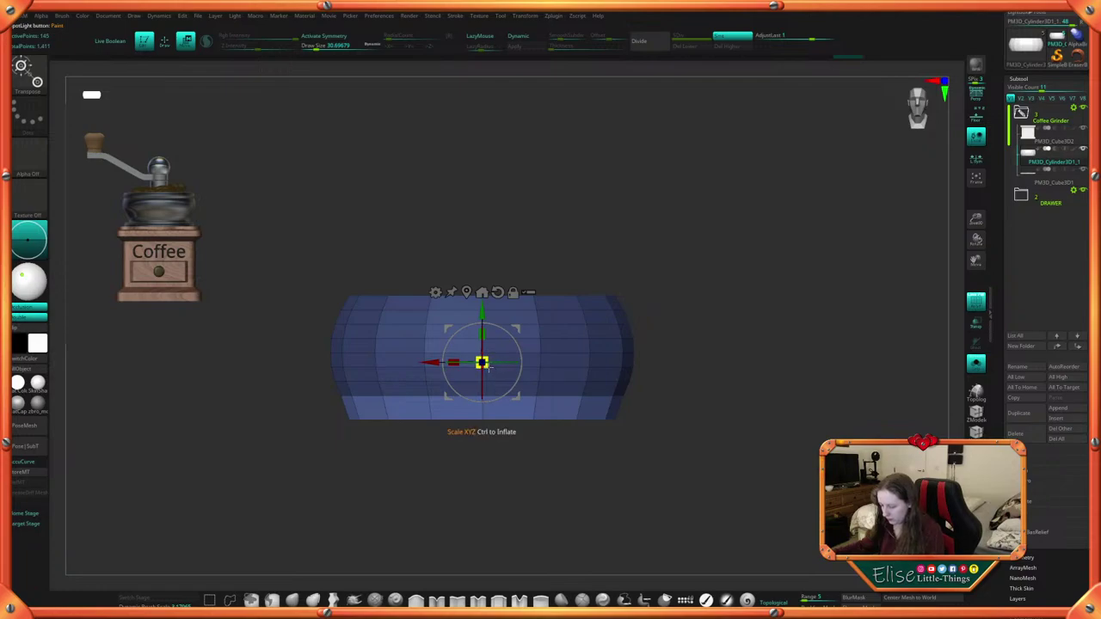
{"action": "left_click_drag", "start_coordinate": [482, 363], "coordinate": [519, 366]}
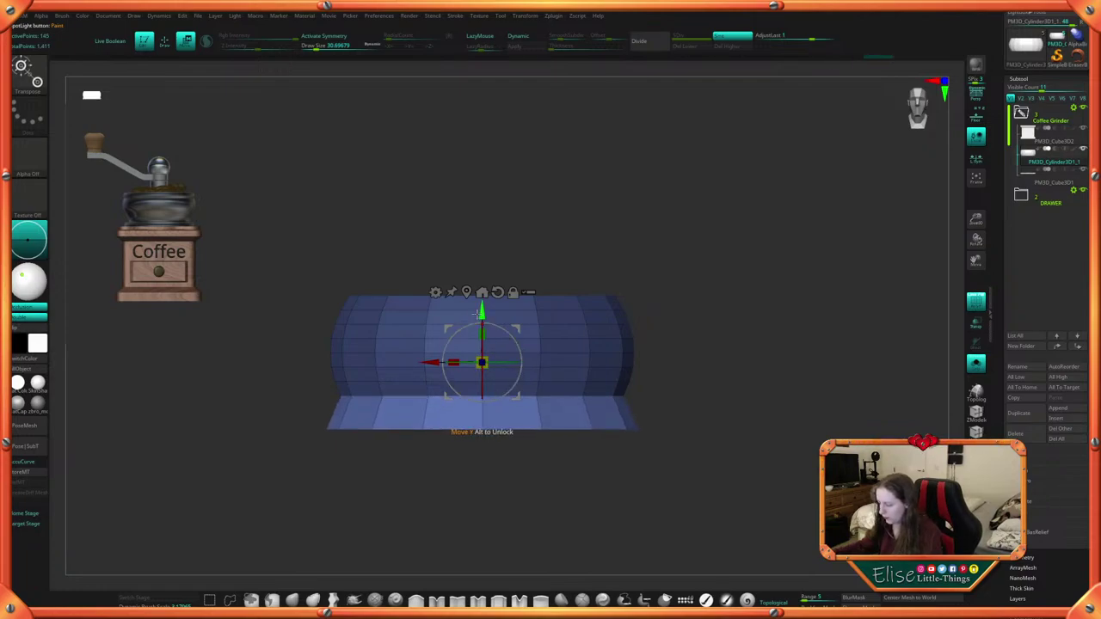
{"action": "mouse_move", "coordinate": [479, 310]}
{"action": "left_mouse_down"}
{"action": "mouse_move", "coordinate": [481, 284]}
{"action": "mouse_move", "coordinate": [482, 299]}
{"action": "left_mouse_up"}
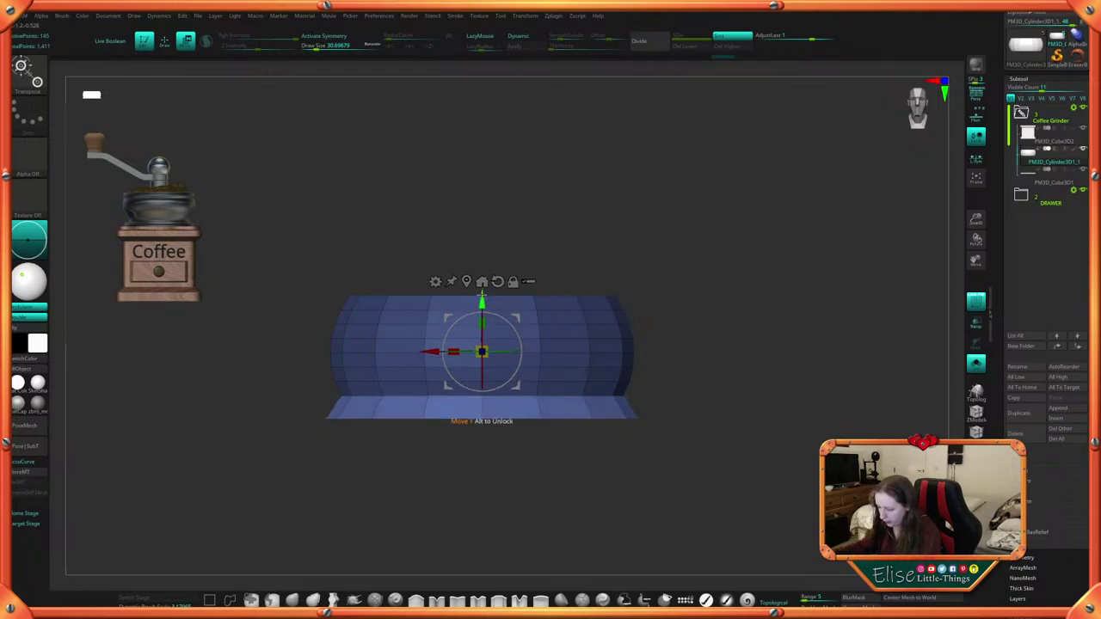
{"action": "left_click_drag", "start_coordinate": [483, 351], "coordinate": [481, 352]}
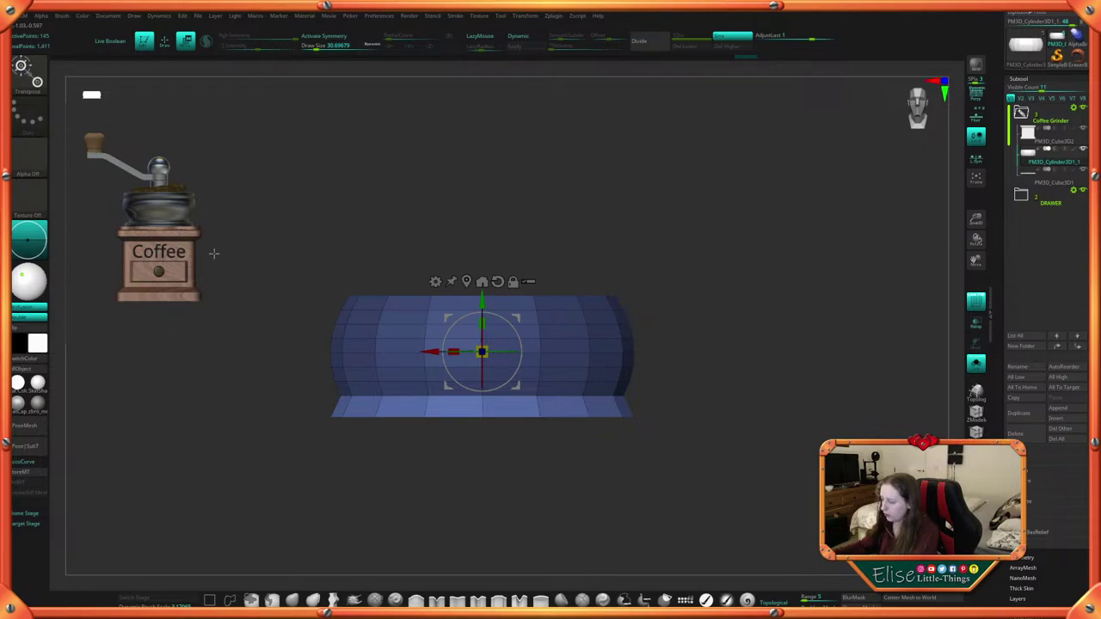
Extrude the flared bottom edge straight down about 0.06 to form a vertical band, and clear the mask
{"action": "mouse_move", "coordinate": [678, 477]}
{"action": "left_mouse_down", "text": "alt"}
{"action": "mouse_move", "coordinate": [676, 459]}
{"action": "mouse_move", "coordinate": [679, 473]}
{"action": "left_mouse_up", "text": "alt"}
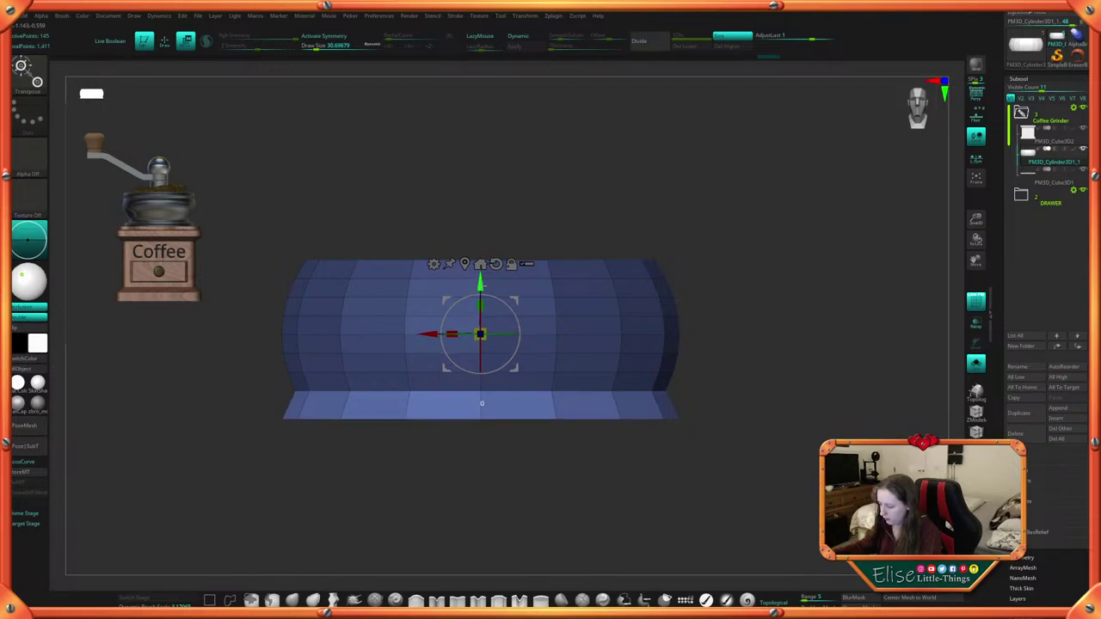
{"action": "left_click_drag", "start_coordinate": [480, 284], "coordinate": [482, 303]}
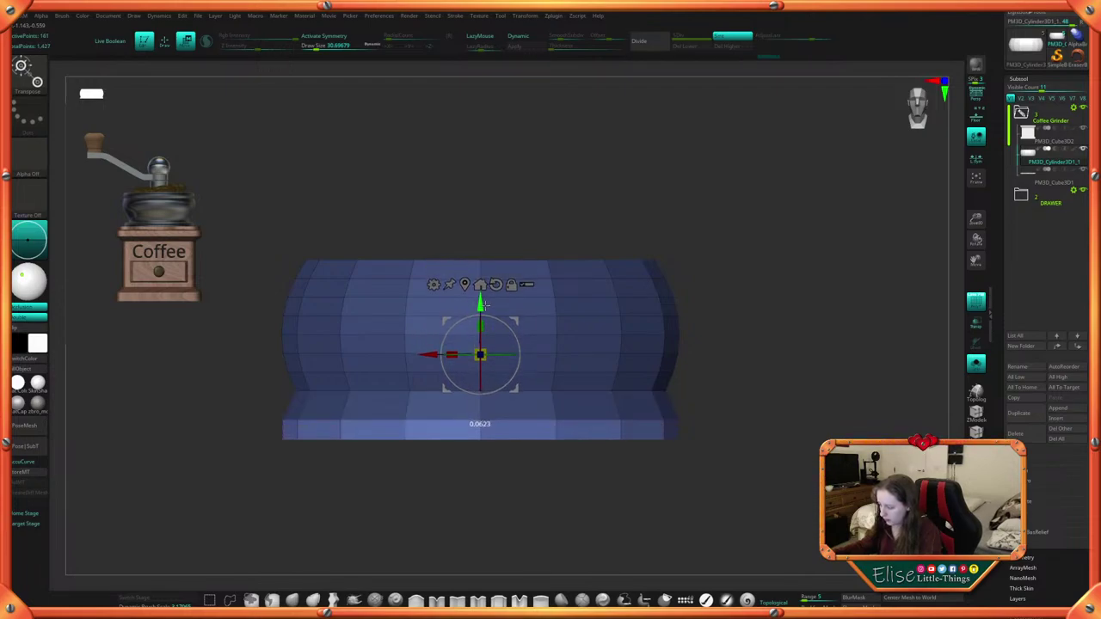
{"action": "left_click", "coordinate": [741, 310], "text": "ctrl"}
{"action": "key", "text": "q"}
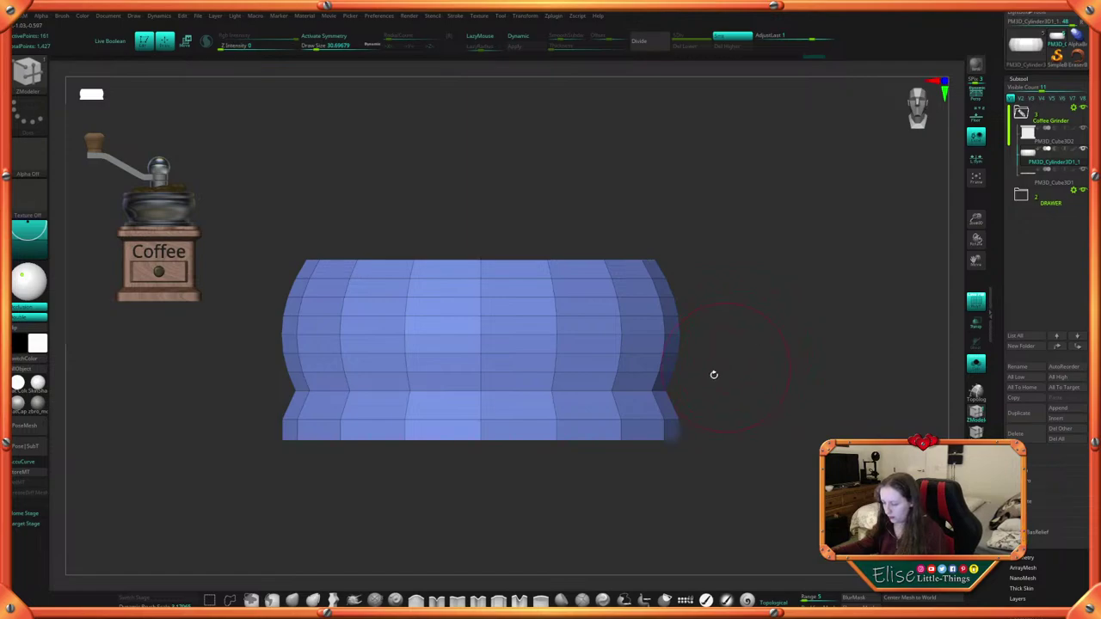
Transpose the complete edge loop at the top of the base band and scale it outward to about 1.06
{"action": "key", "text": "space"}
{"action": "left_click", "coordinate": [638, 412]}
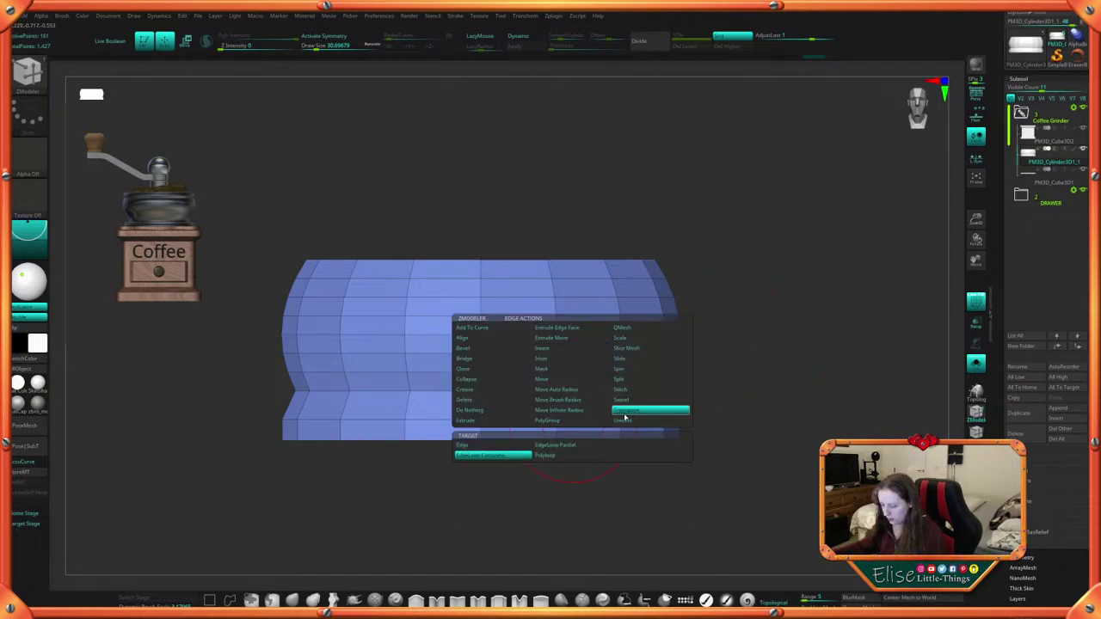
{"action": "left_click", "coordinate": [520, 419]}
{"action": "left_click", "coordinate": [503, 348], "text": "alt"}
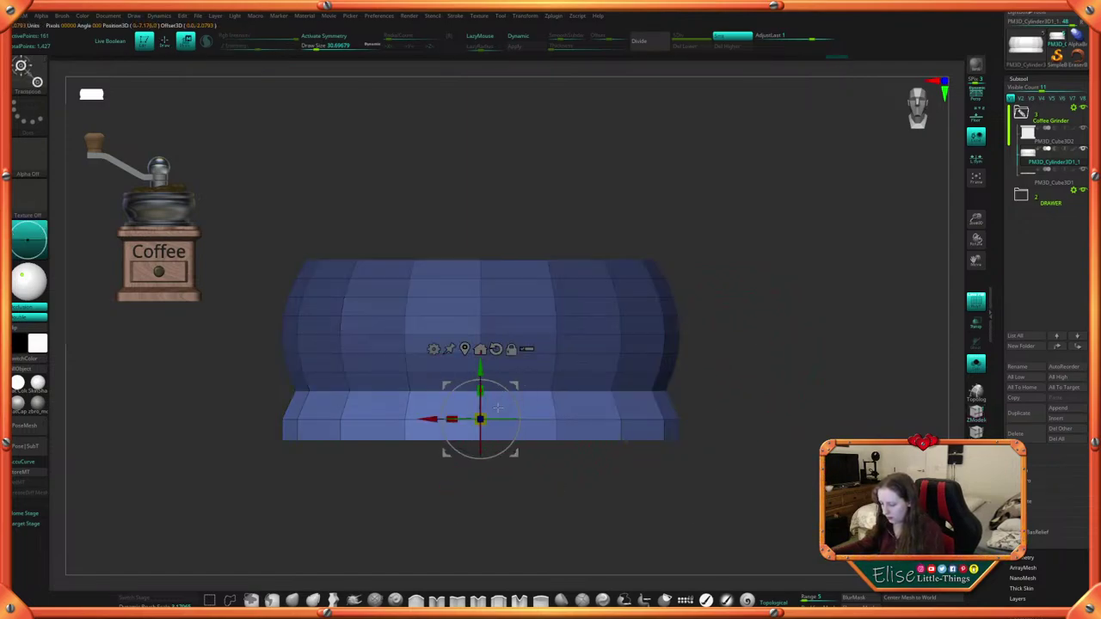
{"action": "left_click_drag", "start_coordinate": [481, 419], "coordinate": [497, 412]}
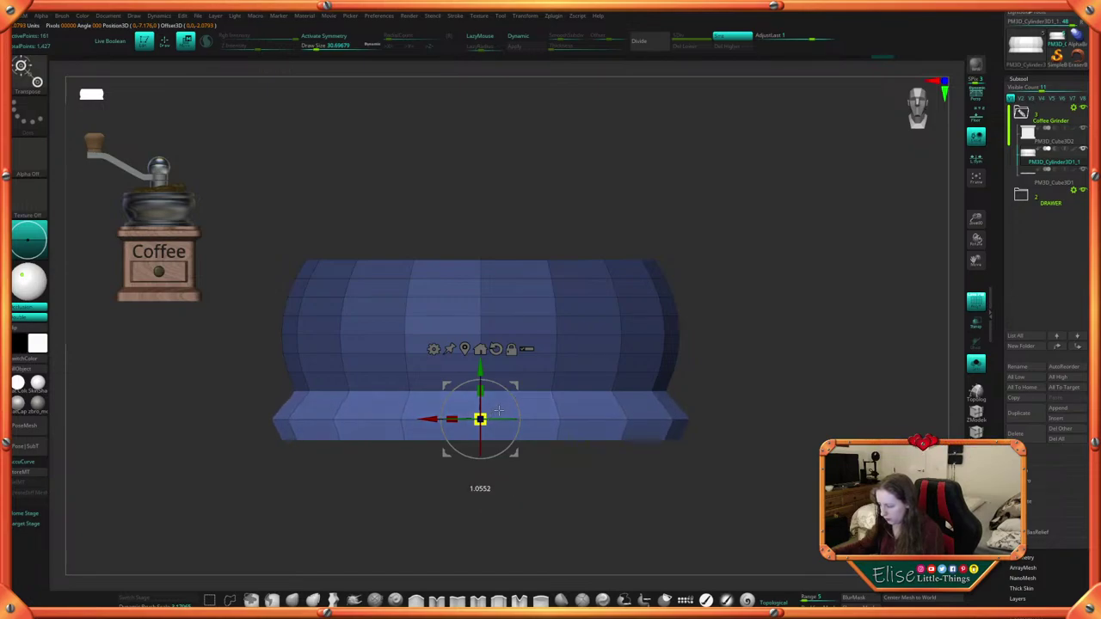
{"action": "left_click_drag", "start_coordinate": [754, 421], "coordinate": [745, 433], "text": "ctrl"}
{"action": "key", "text": "q"}
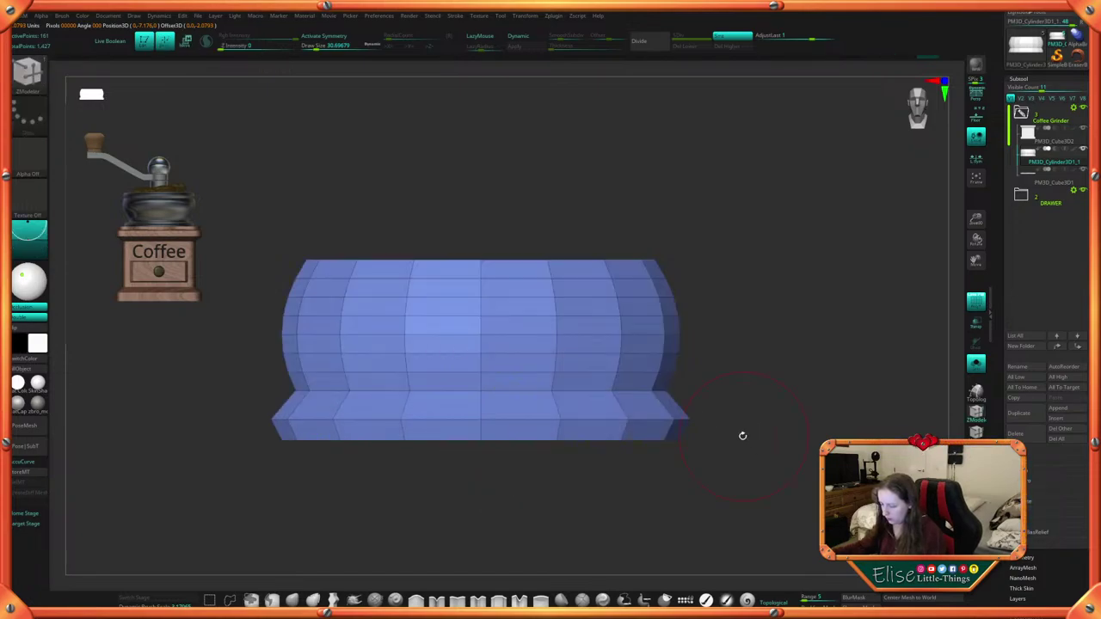
Mask all but the bowl's bottom edge loop, scale that loop outward until the base band is vertical, and clear the mask
{"action": "mouse_move", "coordinate": [754, 512]}
{"action": "left_mouse_down", "text": "ctrl"}
{"action": "mouse_move", "coordinate": [459, 483]}
{"action": "mouse_move", "coordinate": [256, 426]}
{"action": "left_mouse_up", "text": "ctrl"}
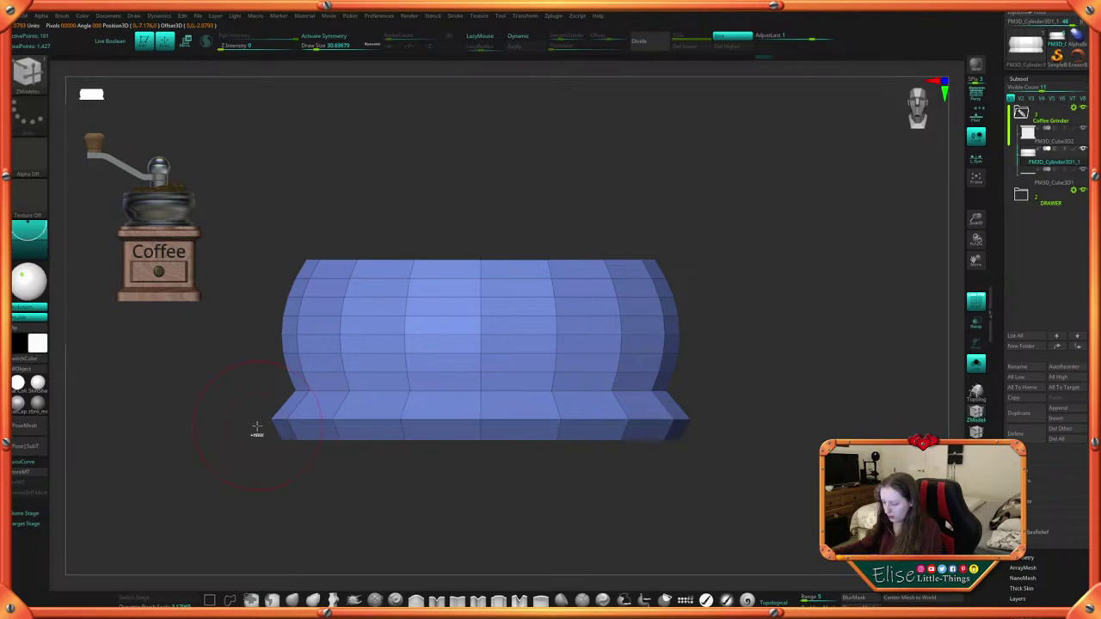
{"action": "left_click", "coordinate": [774, 352], "text": "ctrl"}
{"action": "key", "text": "w"}
{"action": "left_click", "coordinate": [465, 348], "text": "alt"}
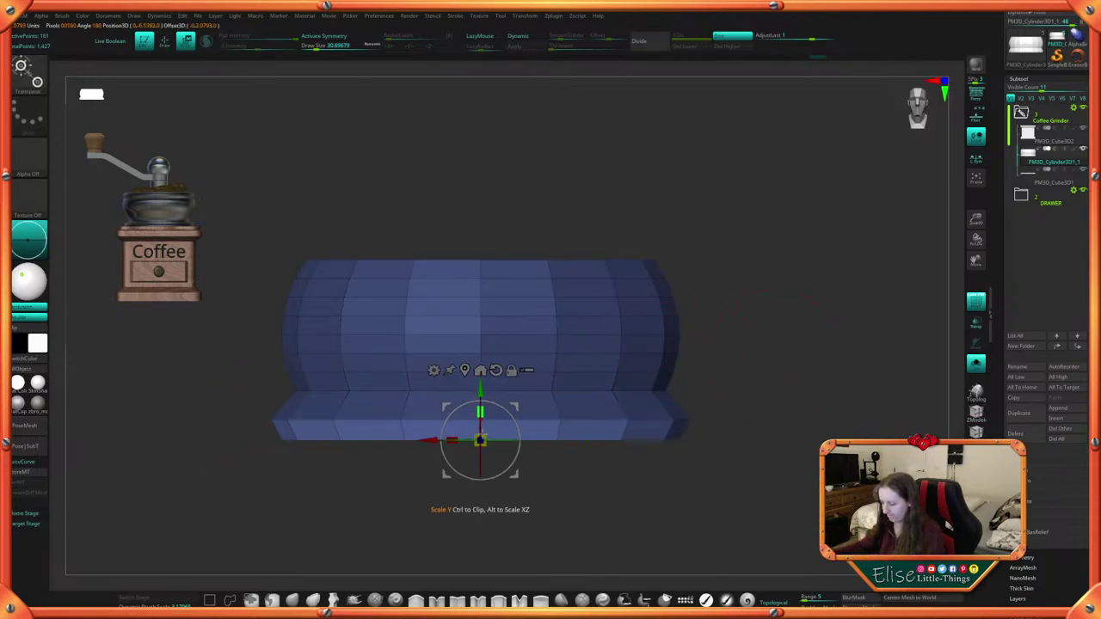
{"action": "left_click_drag", "start_coordinate": [490, 433], "coordinate": [496, 428]}
{"action": "key", "text": "q"}
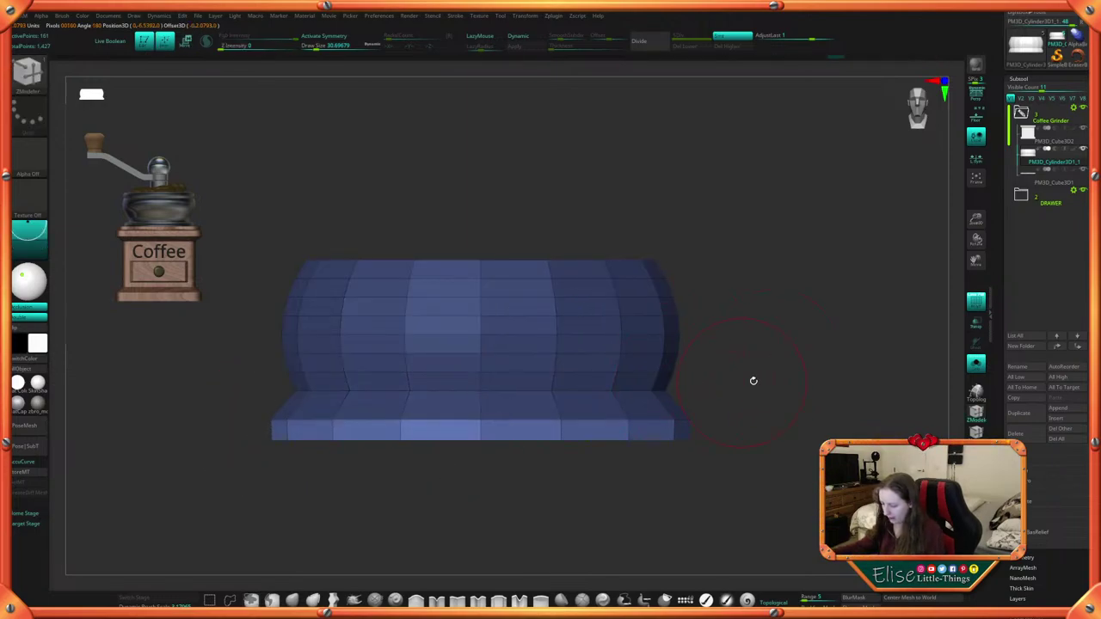
{"action": "mouse_move", "coordinate": [751, 381]}
{"action": "left_mouse_down", "text": "ctrl"}
{"action": "mouse_move", "coordinate": [749, 427]}
{"action": "mouse_move", "coordinate": [706, 388]}
{"action": "left_mouse_up", "text": "ctrl"}
Try to thicken the reshaped bowl's wall with QMesh on the whole polygroup
{"action": "mouse_move", "coordinate": [705, 388]}
{"action": "left_mouse_down"}
{"action": "mouse_move", "coordinate": [735, 338]}
{"action": "mouse_move", "coordinate": [720, 484]}
{"action": "mouse_move", "coordinate": [745, 447]}
{"action": "mouse_move", "coordinate": [703, 418]}
{"action": "mouse_move", "coordinate": [662, 443]}
{"action": "mouse_move", "coordinate": [686, 420]}
{"action": "mouse_move", "coordinate": [688, 487]}
{"action": "mouse_move", "coordinate": [689, 424]}
{"action": "left_mouse_up"}
{"action": "left_click_drag", "start_coordinate": [679, 477], "coordinate": [679, 471]}
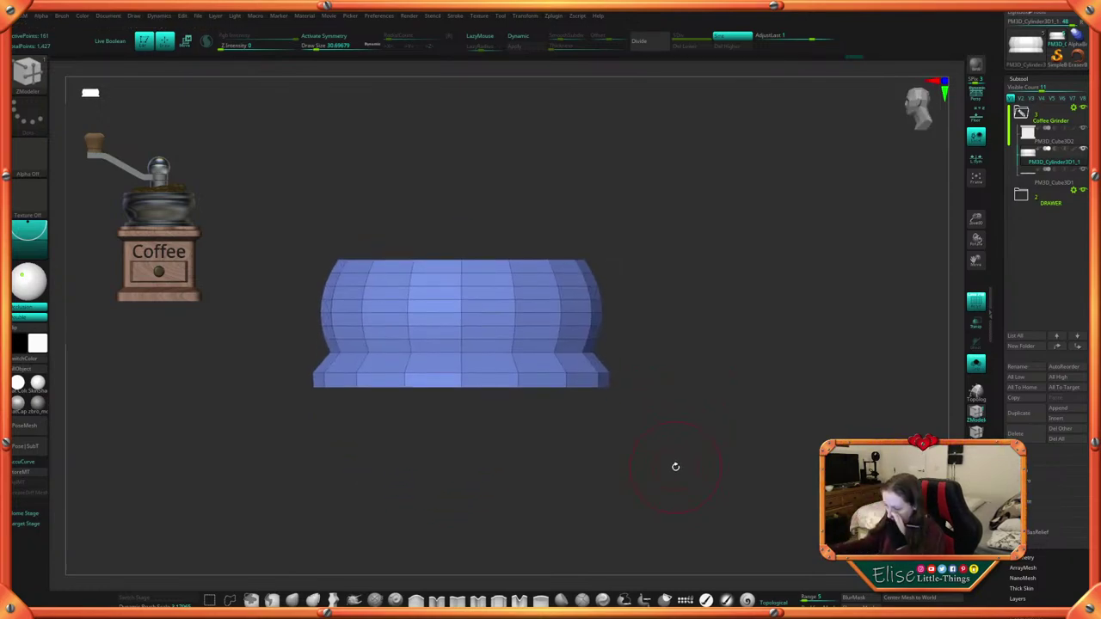
{"action": "left_click_drag", "start_coordinate": [684, 394], "coordinate": [625, 351]}
{"action": "key", "text": "space"}
{"action": "left_click", "coordinate": [598, 339]}
{"action": "left_click_drag", "start_coordinate": [698, 346], "coordinate": [710, 303]}
{"action": "key", "text": "ctrl+z"}
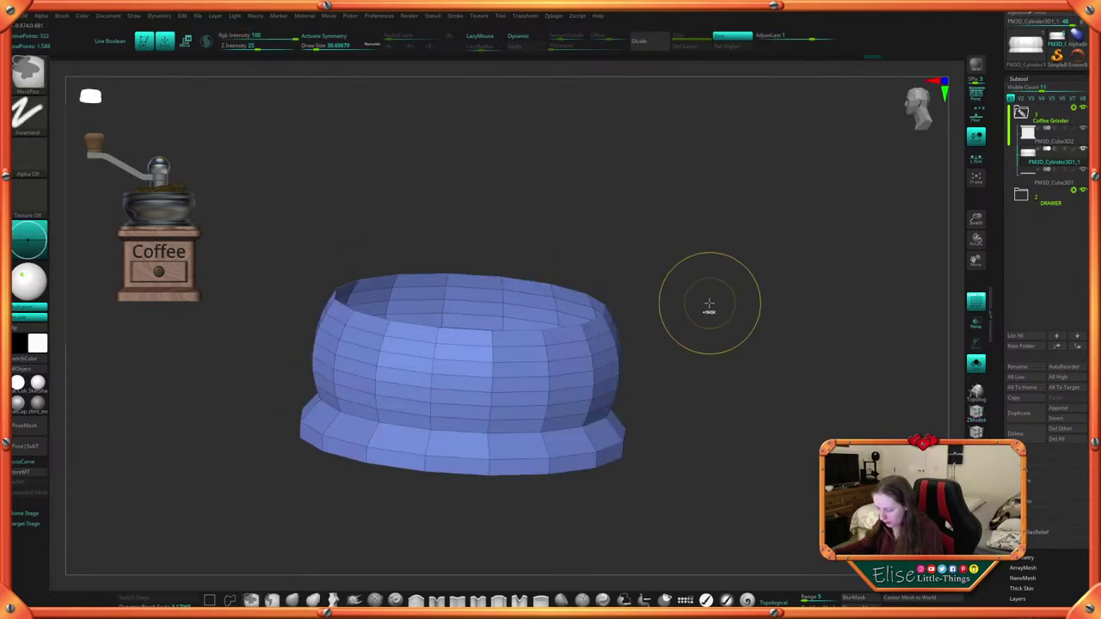
Thicken the bowl's wall with QMesh on the whole polygroup
{"action": "mouse_move", "coordinate": [610, 352]}
{"action": "left_mouse_down"}
{"action": "mouse_move", "coordinate": [631, 345]}
{"action": "mouse_move", "coordinate": [611, 360]}
{"action": "mouse_move", "coordinate": [623, 358]}
{"action": "left_mouse_up"}
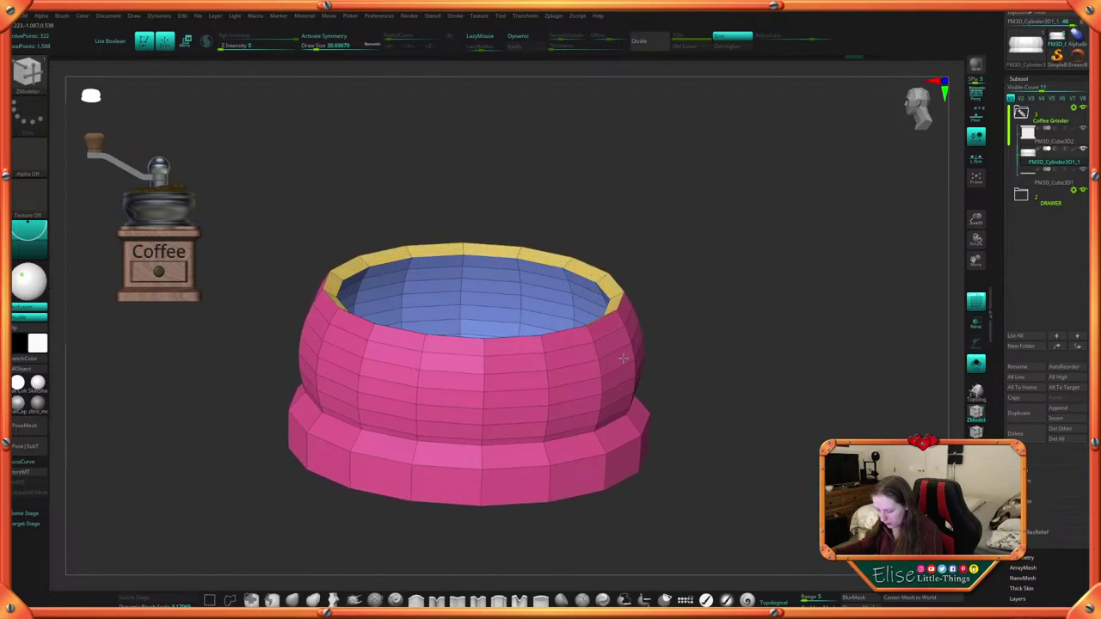
{"action": "left_click_drag", "start_coordinate": [716, 322], "coordinate": [722, 355]}
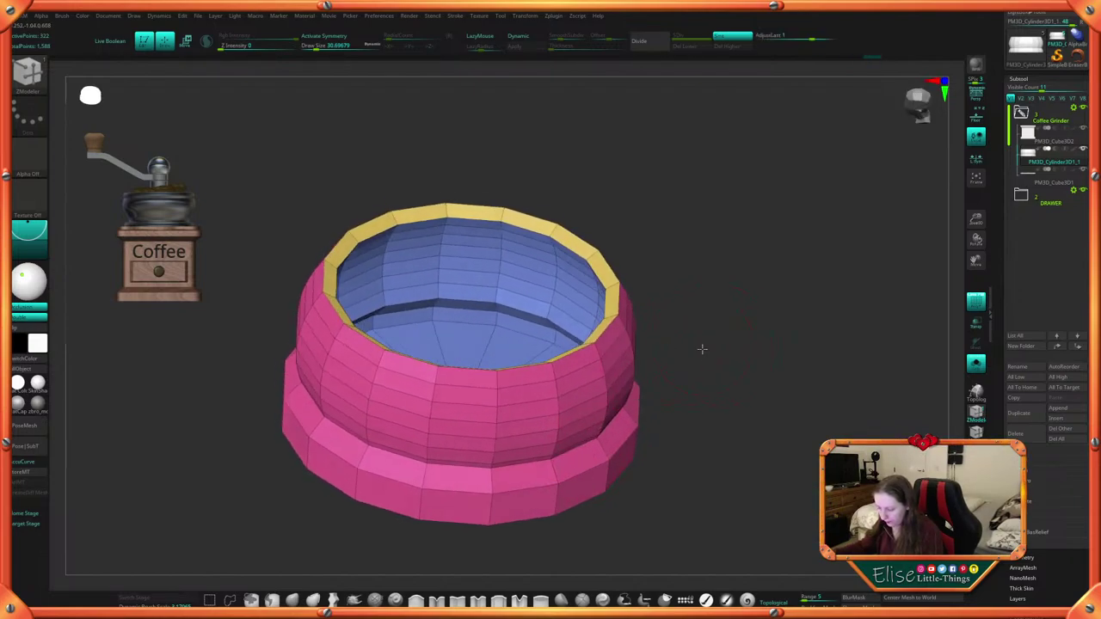
Mask everything except the bowl's top rim, centre the gizmo on the rim, level it vertically, and clear the mask
{"action": "left_click_drag", "start_coordinate": [700, 346], "coordinate": [707, 277]}
{"action": "left_click_drag", "start_coordinate": [268, 270], "coordinate": [718, 359], "text": "ctrl"}
{"action": "key", "text": "ctrl+i"}
{"action": "key", "text": "w"}
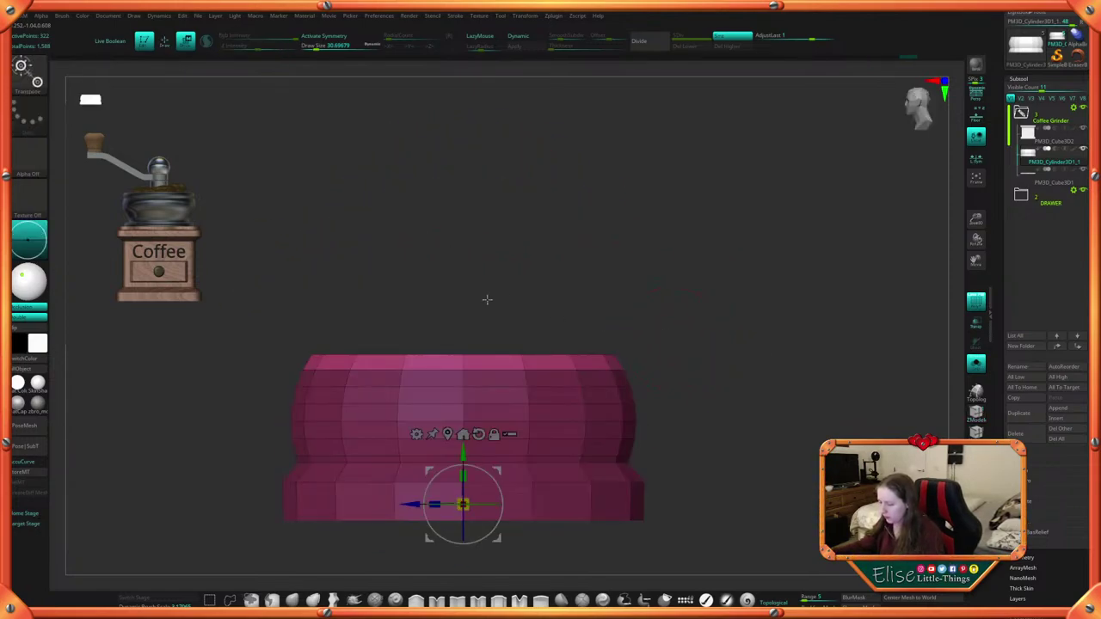
{"action": "left_click", "coordinate": [480, 435], "text": "alt"}
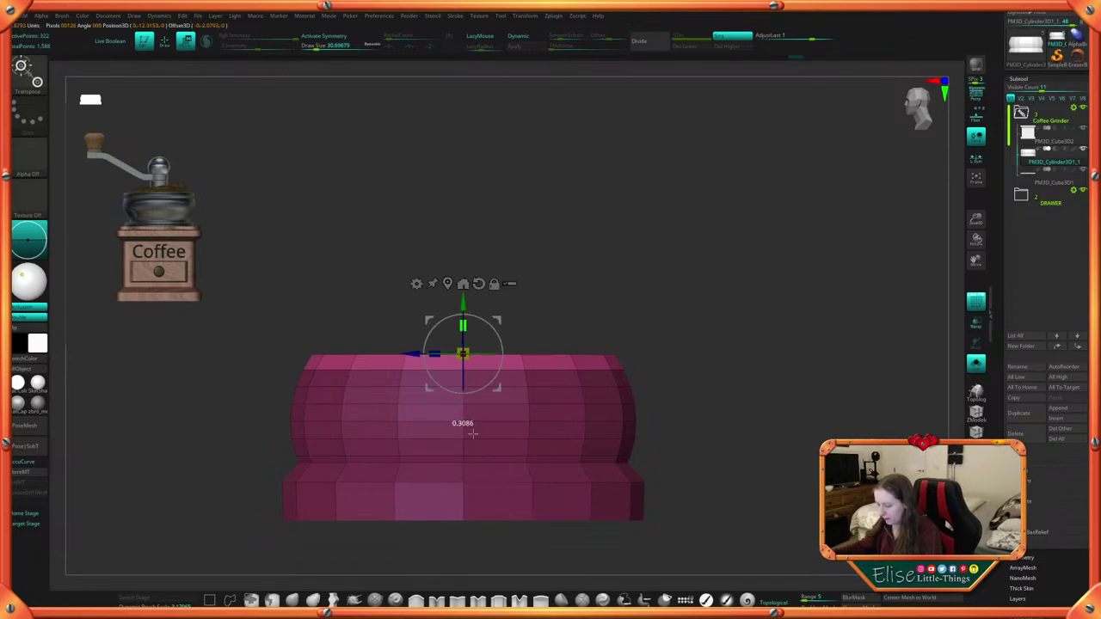
{"action": "key", "text": "q"}
{"action": "left_click_drag", "start_coordinate": [711, 338], "coordinate": [713, 386], "text": "ctrl"}
Set the ZModeler edge action to Insert with Single EdgeLoop and add two support loops around the top rim
{"action": "mouse_move", "coordinate": [714, 341]}
{"action": "left_mouse_down"}
{"action": "mouse_move", "coordinate": [716, 418]}
{"action": "mouse_move", "coordinate": [710, 350]}
{"action": "mouse_move", "coordinate": [735, 386]}
{"action": "mouse_move", "coordinate": [720, 403]}
{"action": "mouse_move", "coordinate": [730, 425]}
{"action": "mouse_move", "coordinate": [721, 450]}
{"action": "left_mouse_up"}
{"action": "key", "text": "space"}
{"action": "left_click", "coordinate": [601, 348]}
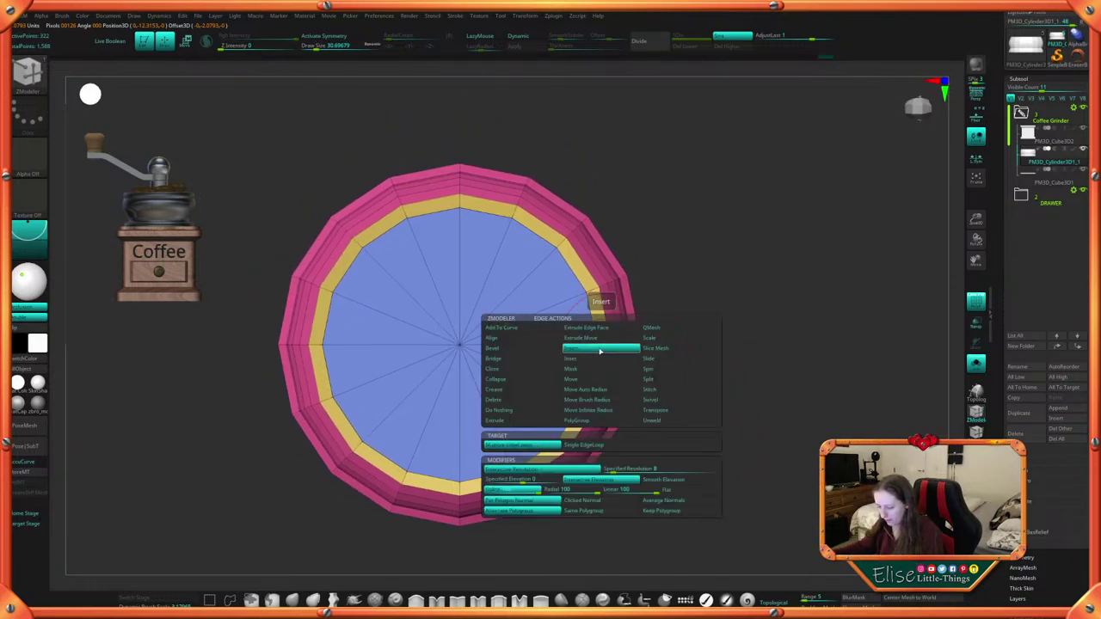
{"action": "left_click", "coordinate": [591, 446]}
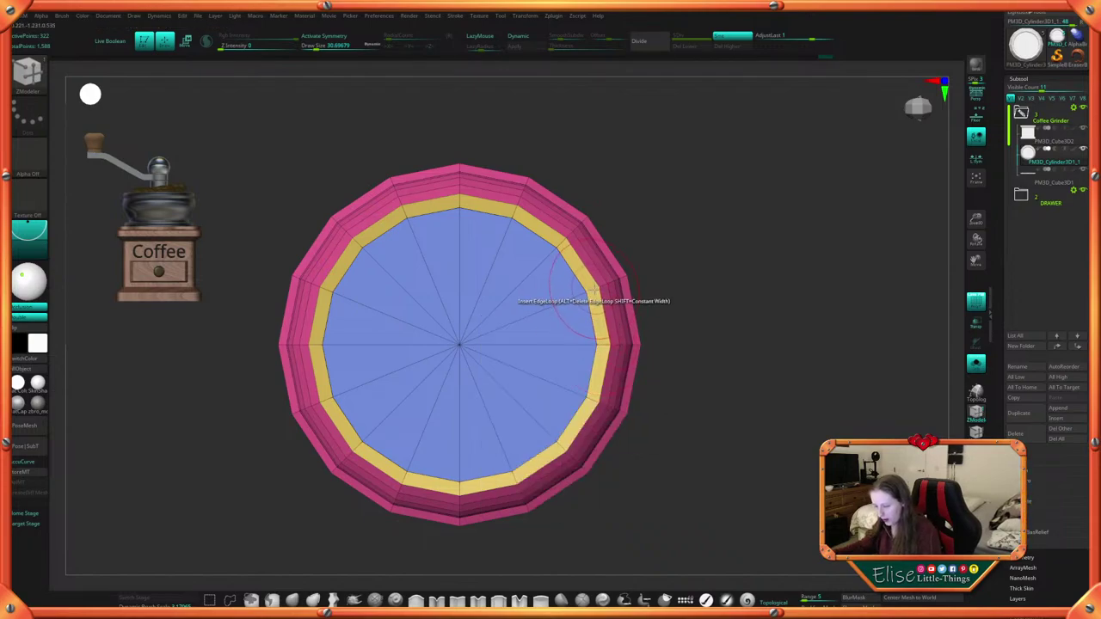
{"action": "left_click", "coordinate": [596, 291]}
{"action": "left_click", "coordinate": [590, 293]}
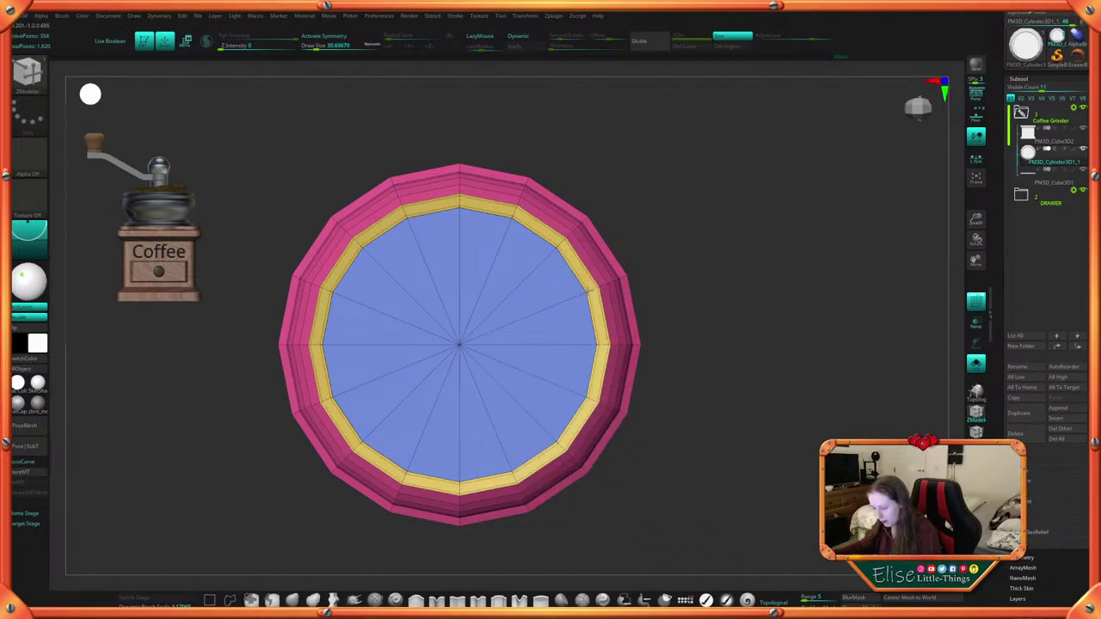
Try to insert a single edge loop across the bowl's inner floor
{"action": "left_click_drag", "start_coordinate": [635, 264], "coordinate": [696, 261]}
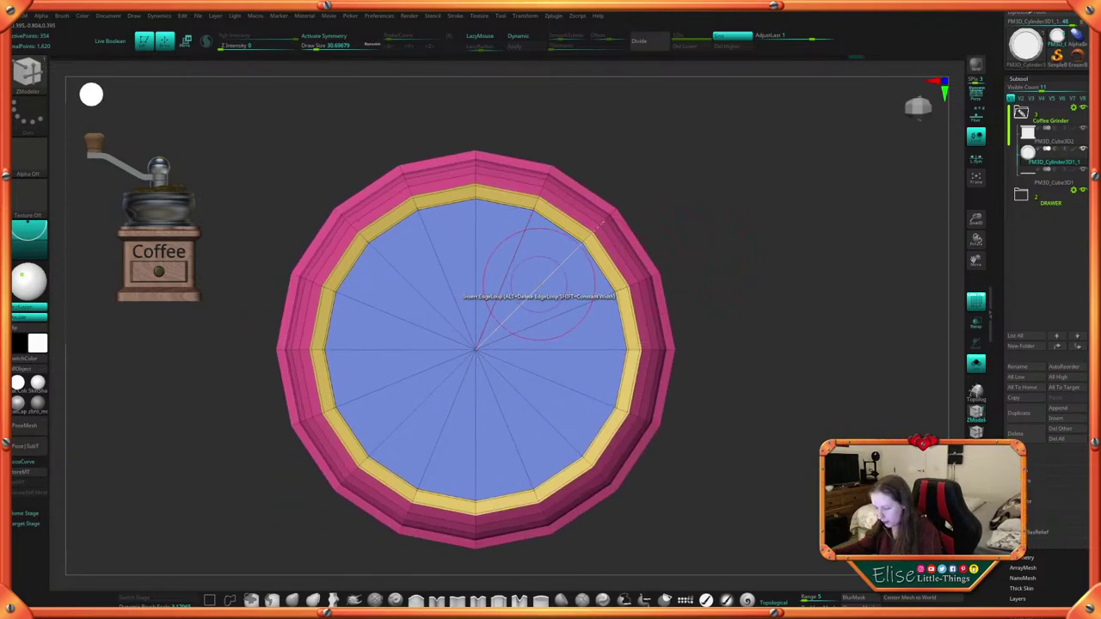
{"action": "key", "text": "space"}
{"action": "left_click", "coordinate": [517, 303]}
{"action": "left_click_drag", "start_coordinate": [691, 194], "coordinate": [526, 310]}
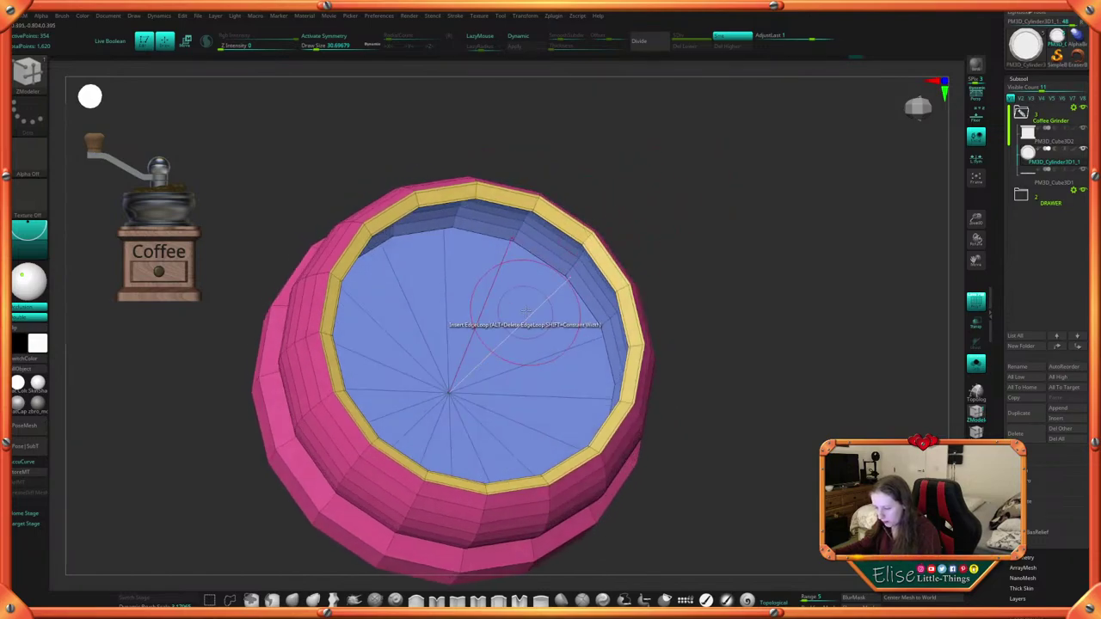
{"action": "left_click", "coordinate": [527, 312]}
{"action": "left_click_drag", "start_coordinate": [680, 202], "coordinate": [656, 187]}
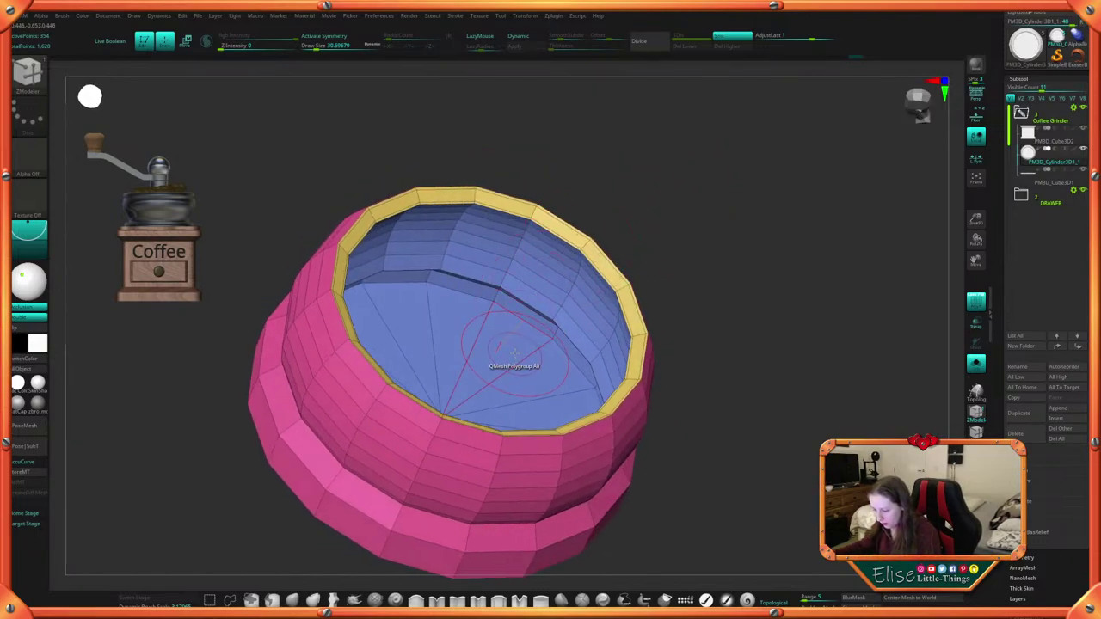
{"action": "left_click_drag", "start_coordinate": [670, 226], "coordinate": [703, 216], "text": "shift"}
Set the target of the ZModeler edge Insert action to Multiple EdgeLoops
{"action": "key", "text": "space"}
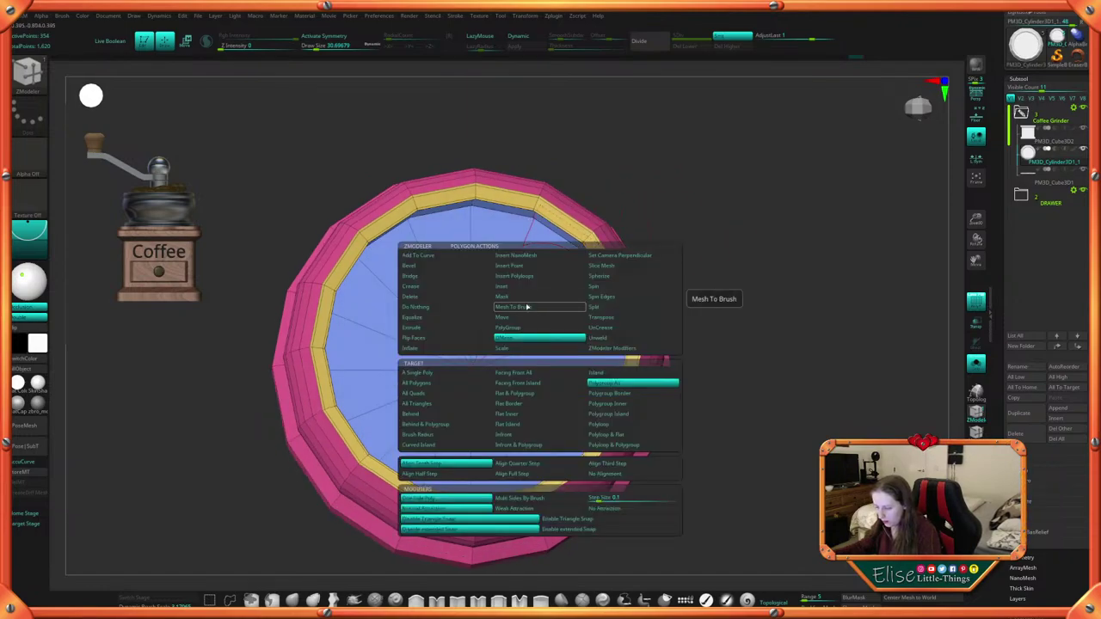
{"action": "left_click", "coordinate": [517, 288]}
{"action": "key", "text": "space"}
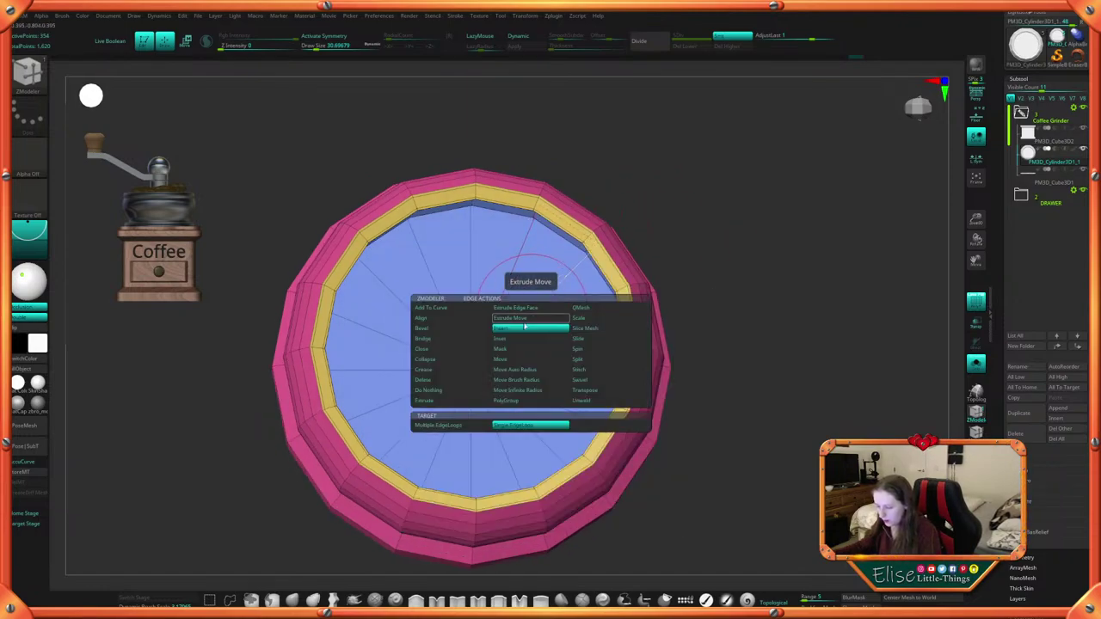
{"action": "left_click", "coordinate": [482, 425]}
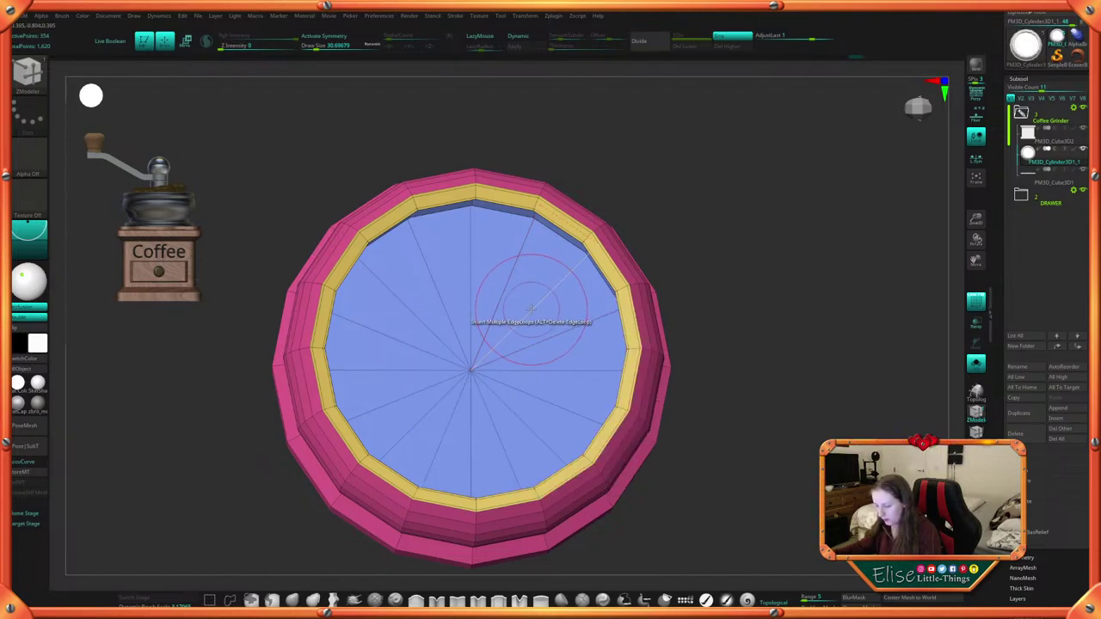
Try inserting multiple edge loops across the bowl's inner floor and undo the attempts
{"action": "key", "text": "ctrl+z"}
{"action": "key", "text": "ctrl+z"}
{"action": "key", "text": "ctrl+z"}
{"action": "key", "text": "ctrl+z"}
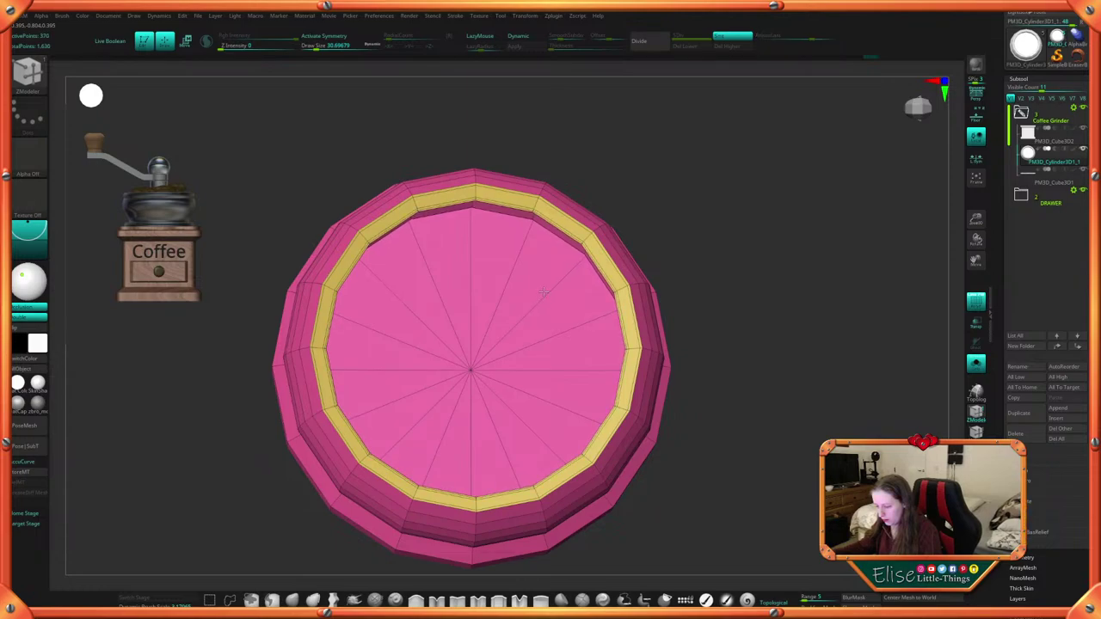
{"action": "key", "text": "ctrl+shift+z"}
{"action": "key", "text": "space"}
{"action": "mouse_move", "coordinate": [691, 258]}
{"action": "left_mouse_down"}
{"action": "mouse_move", "coordinate": [680, 258]}
{"action": "mouse_move", "coordinate": [699, 213]}
{"action": "left_mouse_up"}
{"action": "left_click", "coordinate": [536, 301]}
{"action": "key", "text": "ctrl+z"}
{"action": "left_click_drag", "start_coordinate": [724, 281], "coordinate": [731, 369]}
{"action": "key", "text": "ctrl+w"}
{"action": "key", "text": "ctrl+shift+z"}
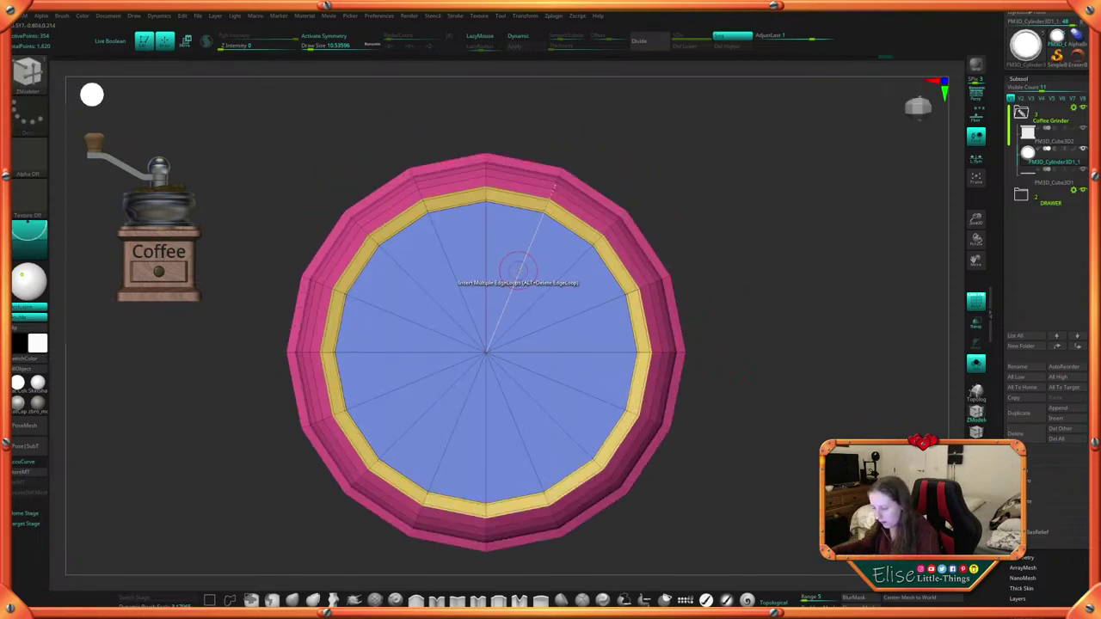
Insert three concentric edge loops across the bowl's inner floor
{"action": "key", "text": "space"}
{"action": "left_click", "coordinate": [519, 274]}
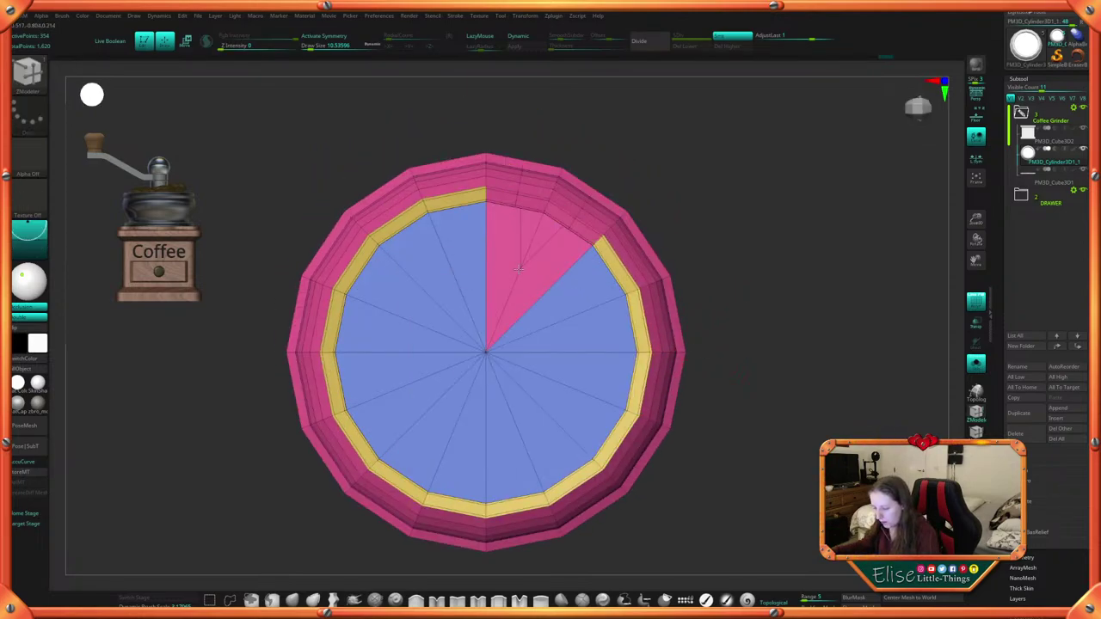
{"action": "left_click_drag", "start_coordinate": [519, 268], "coordinate": [580, 244]}
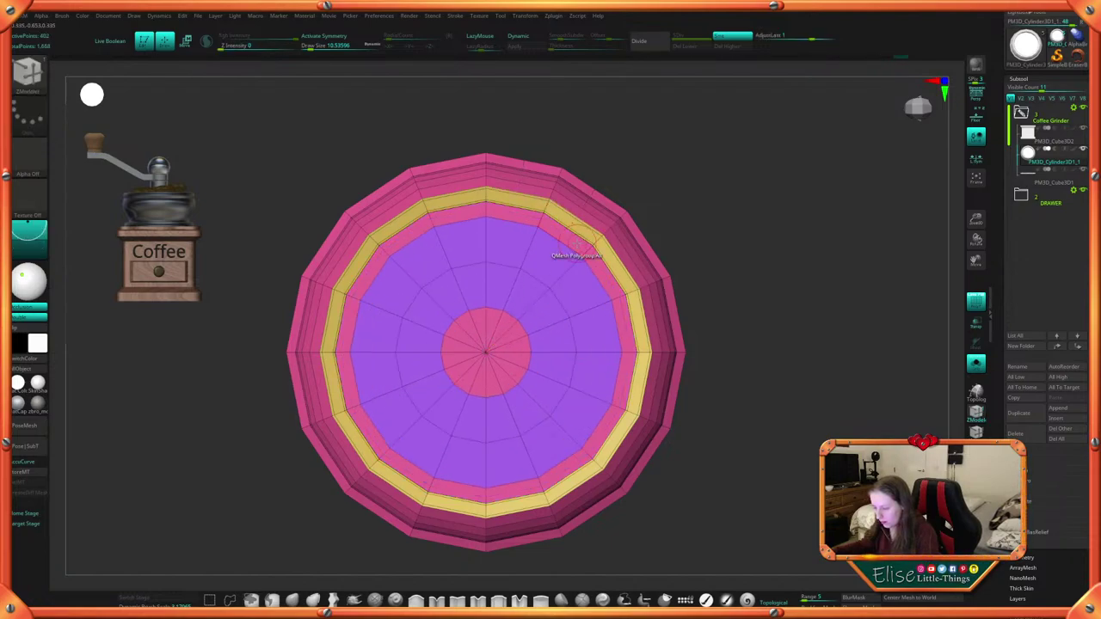
Insert single support edge loops around the junction of inner wall and floor, and preview the bowl with dynamic subdivision
{"action": "left_click_drag", "start_coordinate": [718, 246], "coordinate": [690, 342]}
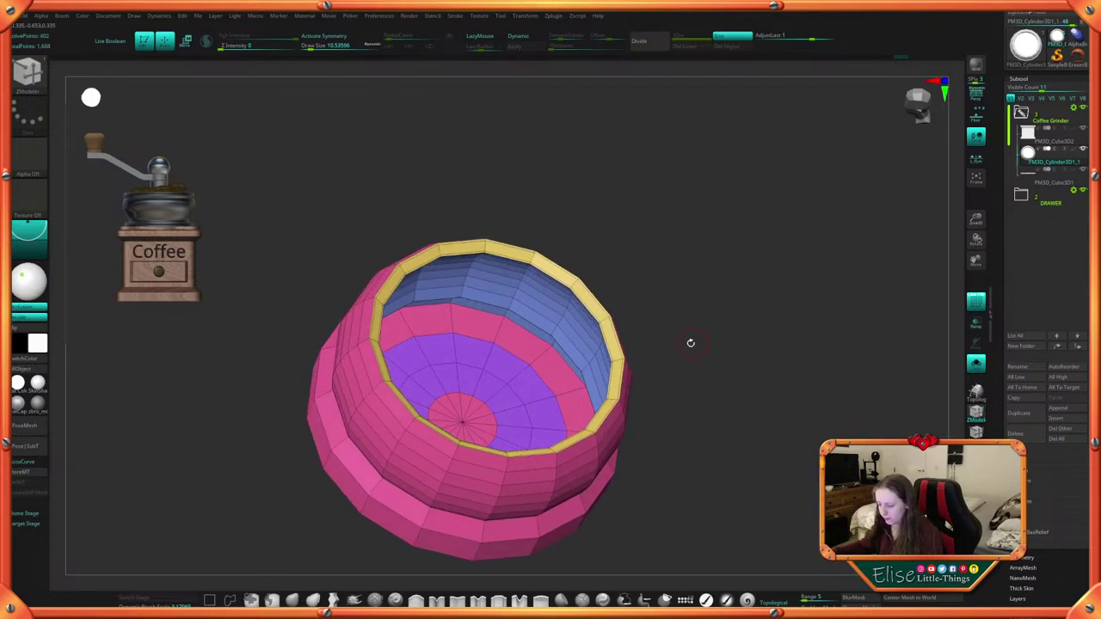
{"action": "key", "text": "space"}
{"action": "left_click", "coordinate": [522, 444]}
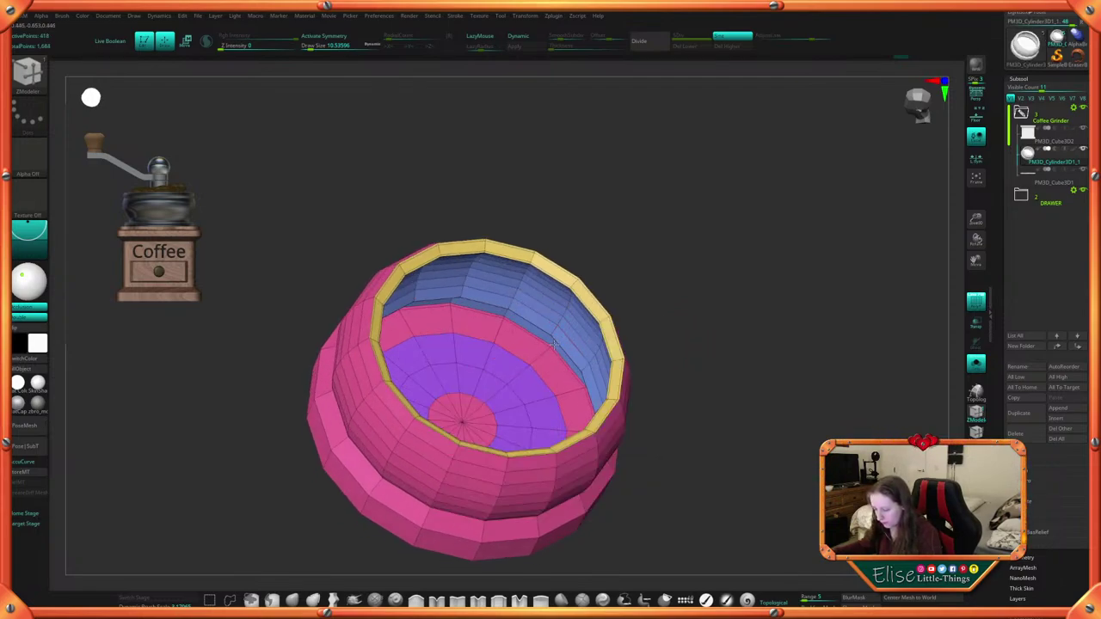
{"action": "left_click", "coordinate": [527, 37]}
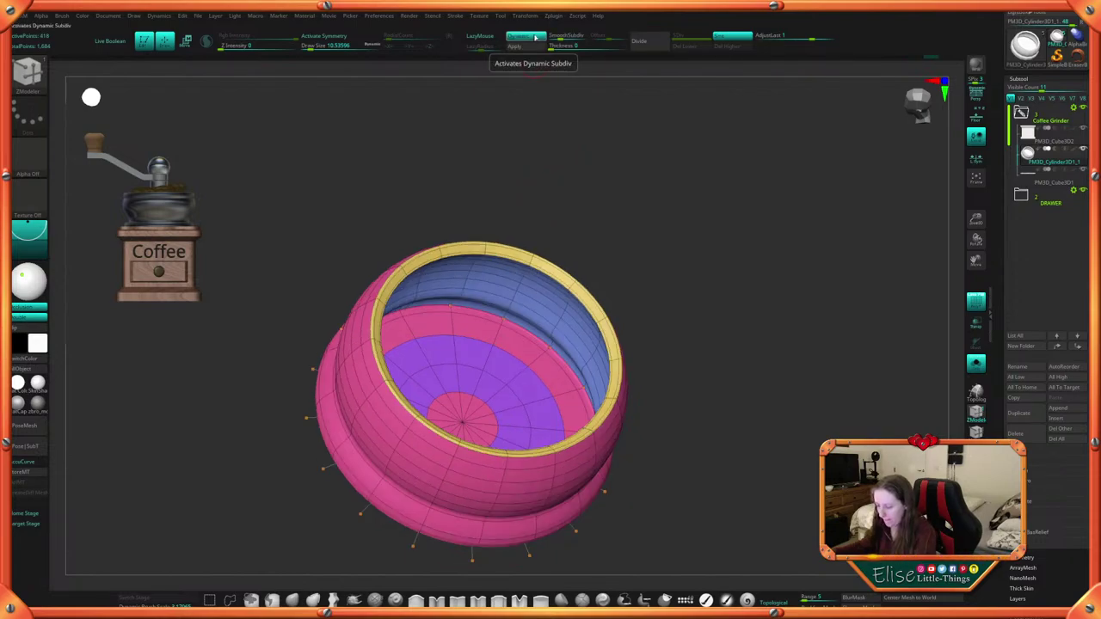
{"action": "left_click", "coordinate": [534, 37]}
{"action": "left_click_drag", "start_coordinate": [602, 172], "coordinate": [592, 247]}
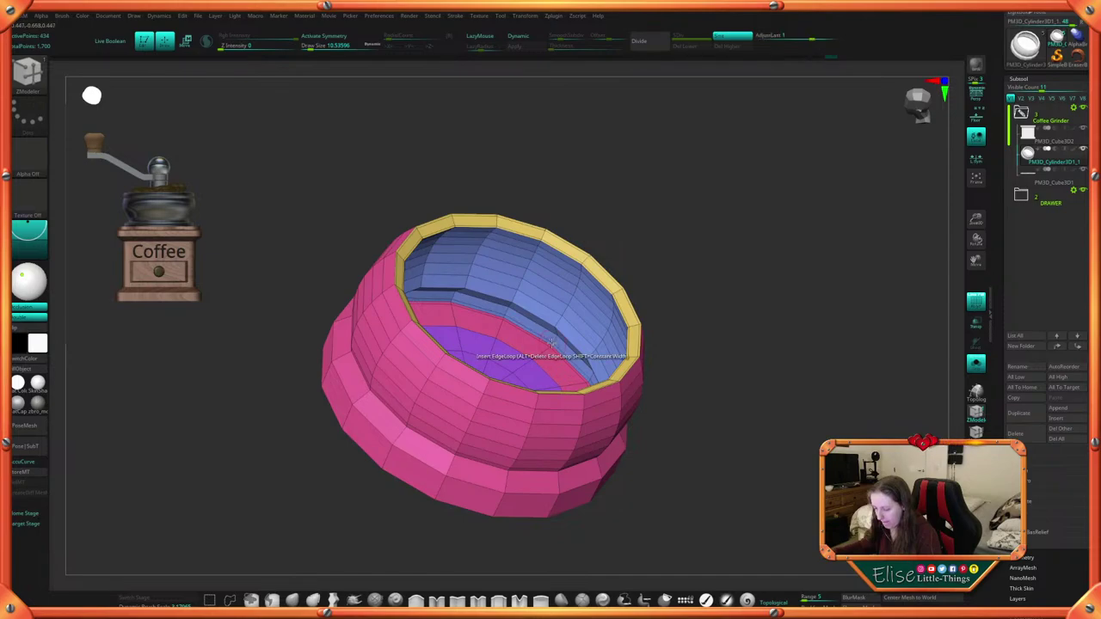
{"action": "left_click", "coordinate": [526, 37]}
{"action": "left_click_drag", "start_coordinate": [642, 174], "coordinate": [585, 128]}
{"action": "left_click", "coordinate": [526, 37]}
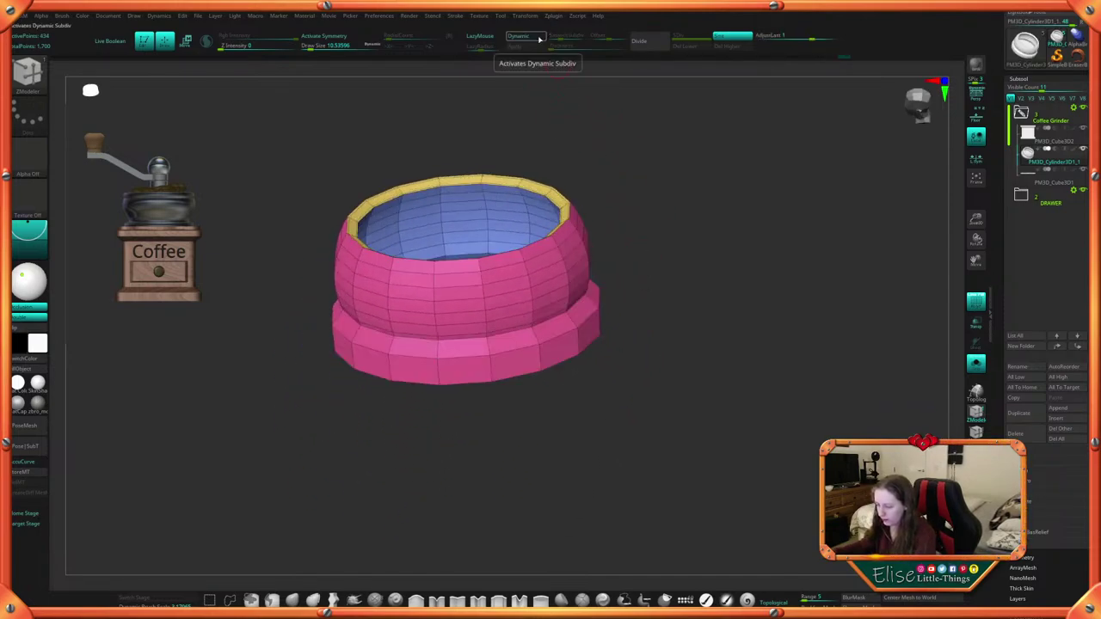
Insert an edge loop near the base band's bottom edge and set the Insert target back to Multiple EdgeLoops
{"action": "left_click_drag", "start_coordinate": [663, 300], "coordinate": [624, 257]}
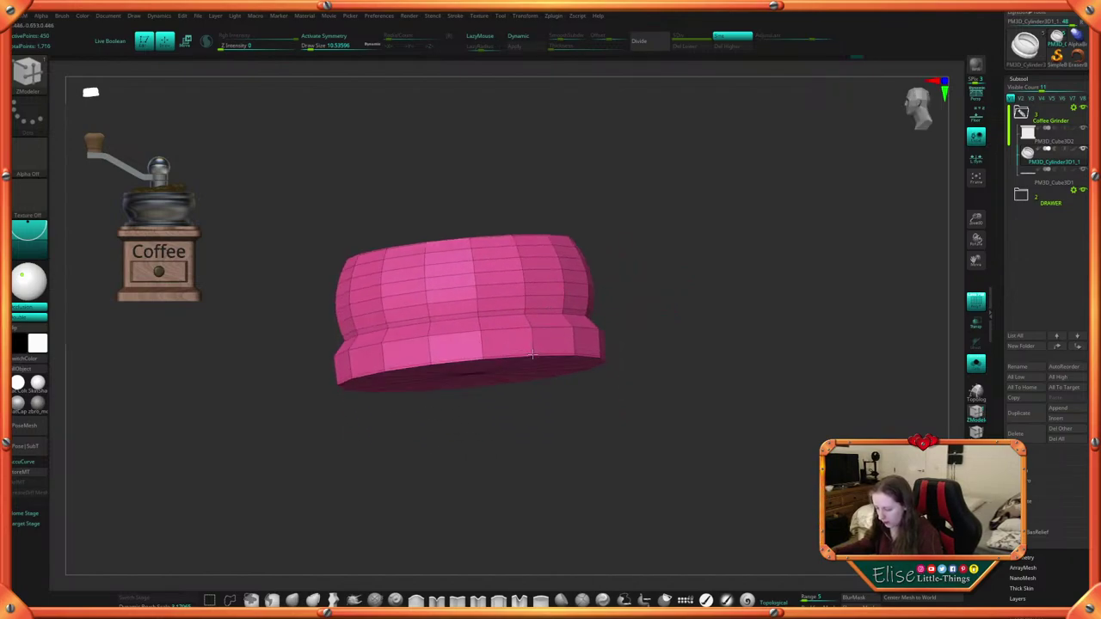
{"action": "left_click_drag", "start_coordinate": [660, 289], "coordinate": [602, 288]}
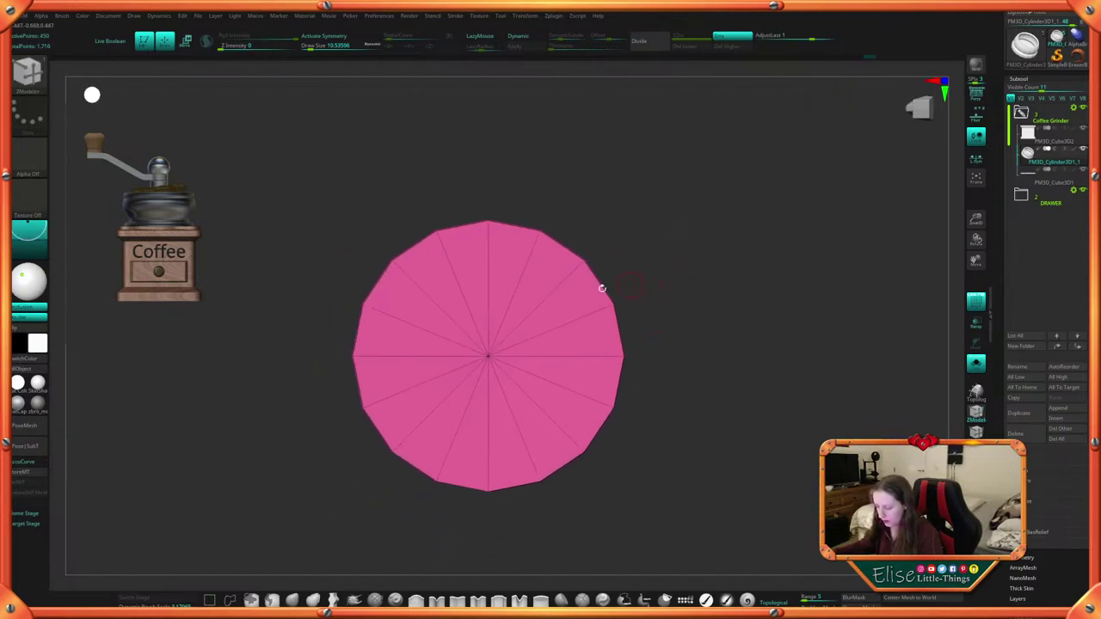
{"action": "key", "text": "space"}
{"action": "left_click", "coordinate": [496, 414]}
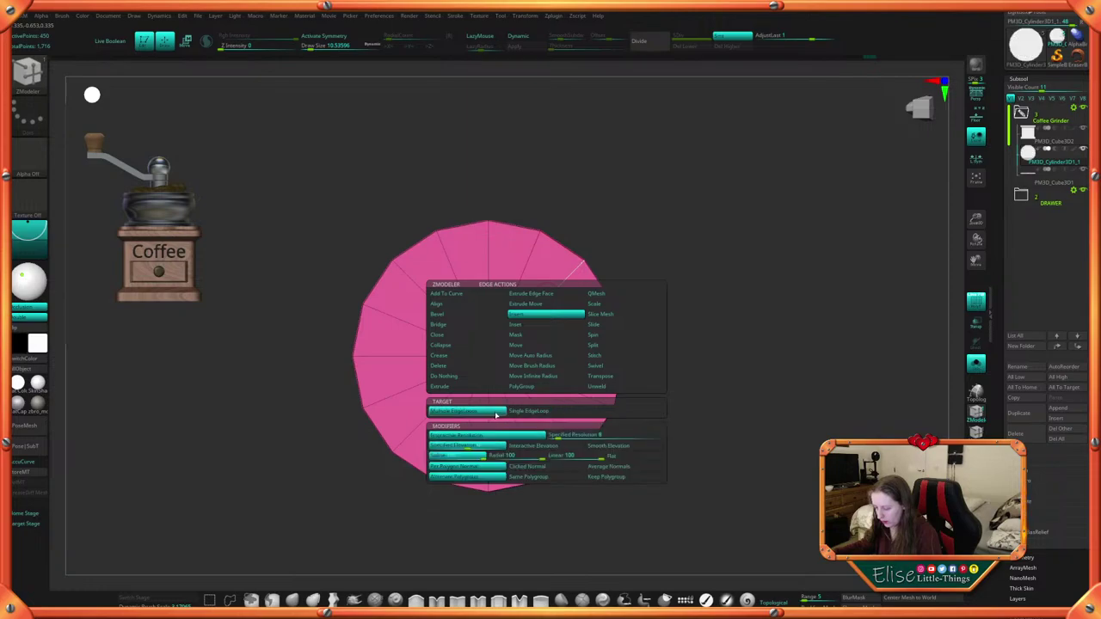
Try three concentric edge loops across the bowl's underside, preview the smoothed shape, and undo the loops
{"action": "left_click_drag", "start_coordinate": [545, 299], "coordinate": [677, 393]}
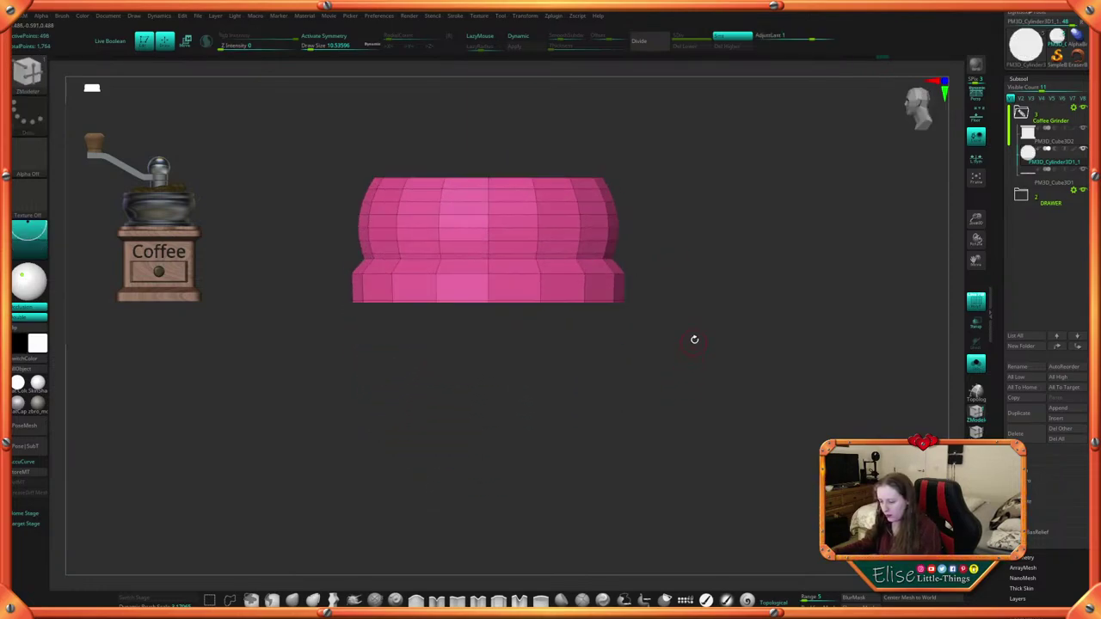
{"action": "left_click_drag", "start_coordinate": [694, 340], "coordinate": [691, 372]}
{"action": "left_click", "coordinate": [541, 39]}
{"action": "left_click_drag", "start_coordinate": [690, 175], "coordinate": [677, 258], "text": "alt"}
{"action": "left_click_drag", "start_coordinate": [677, 258], "coordinate": [685, 164]}
{"action": "key", "text": "shift+d"}
{"action": "left_click_drag", "start_coordinate": [617, 170], "coordinate": [563, 236]}
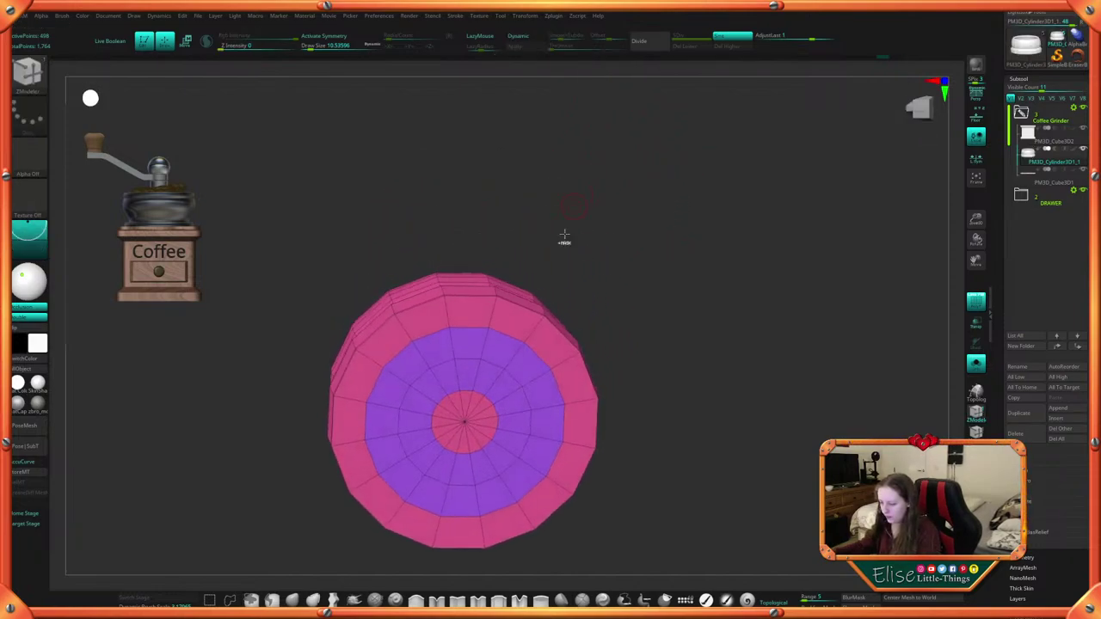
{"action": "key", "text": "ctrl+z"}
Insert five concentric edge loops across the bowl's underside and inspect the bowl with dynamic subdivision
{"action": "left_click_drag", "start_coordinate": [517, 350], "coordinate": [531, 329]}
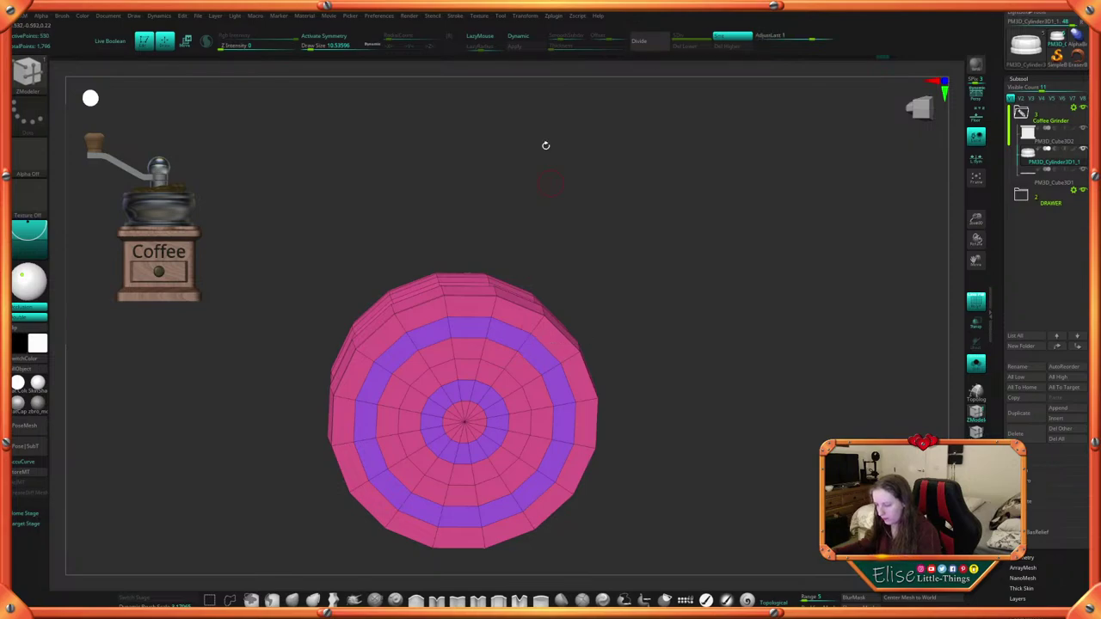
{"action": "left_click", "coordinate": [528, 38]}
{"action": "left_click_drag", "start_coordinate": [632, 178], "coordinate": [652, 296]}
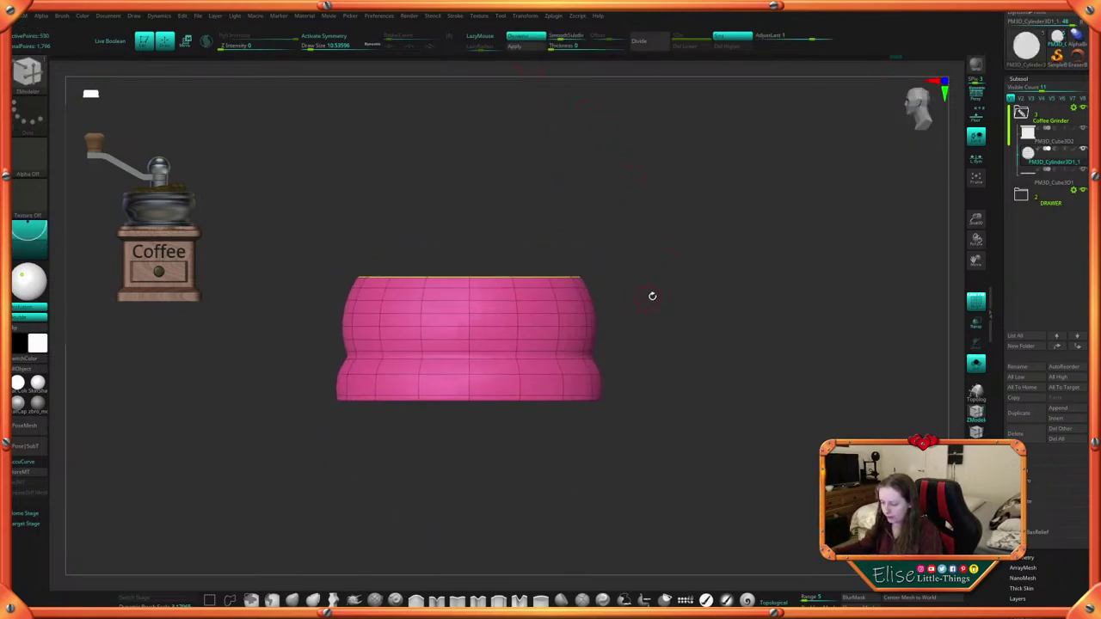
{"action": "left_click_drag", "start_coordinate": [614, 170], "coordinate": [622, 233]}
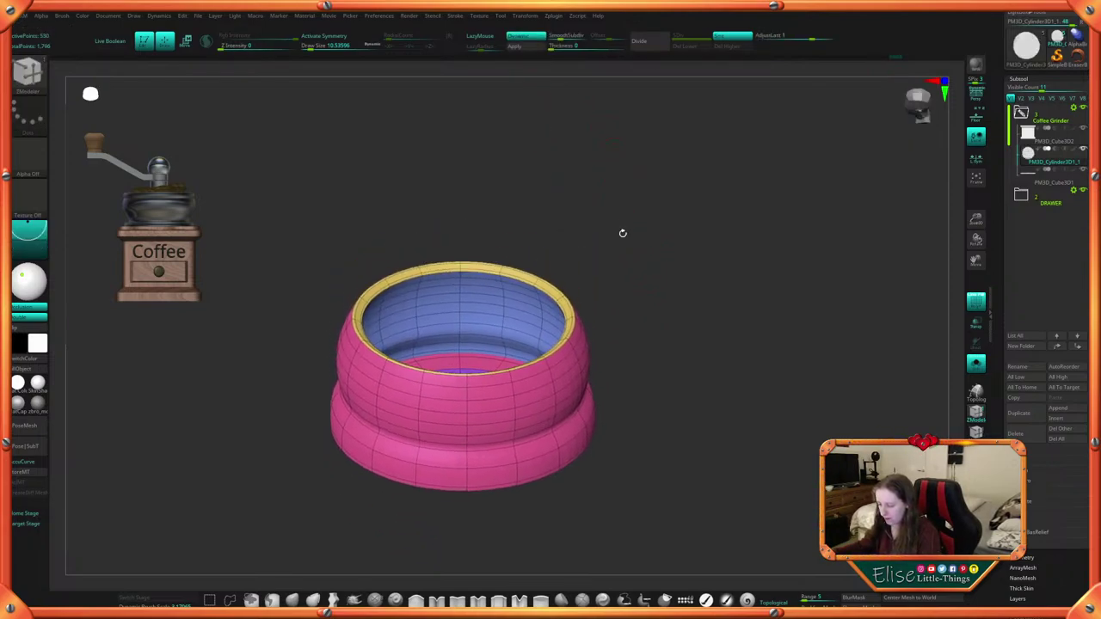
{"action": "left_click_drag", "start_coordinate": [638, 311], "coordinate": [557, 354], "text": "shift"}
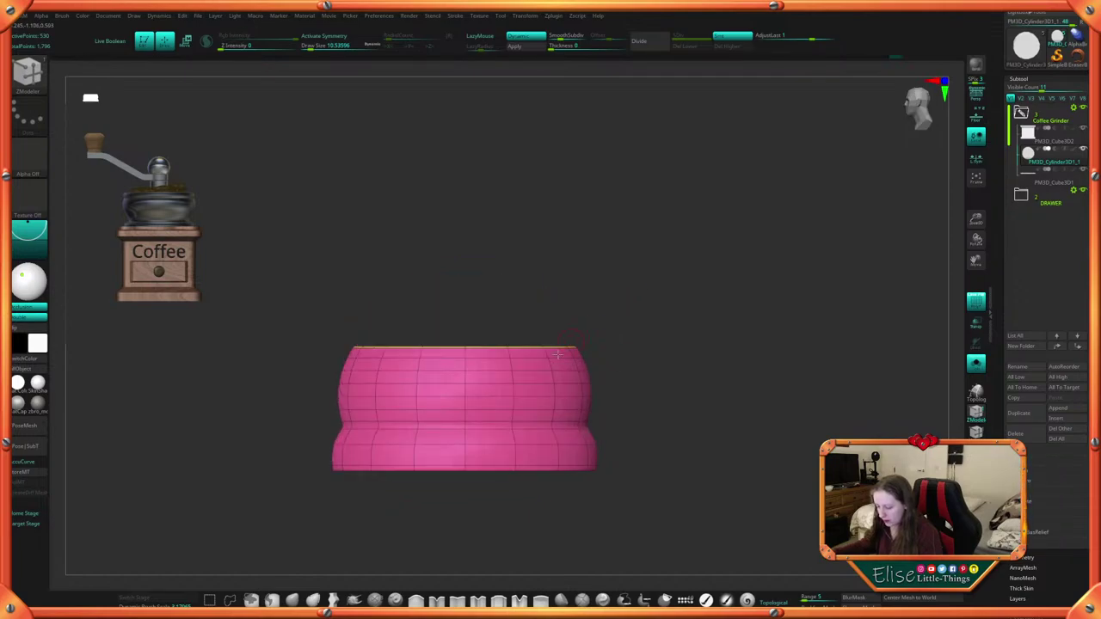
{"action": "left_click", "coordinate": [535, 40]}
Delete the complete edge loop just below the rim on the bowl's outer wall
{"action": "left_click_drag", "start_coordinate": [601, 138], "coordinate": [593, 219], "text": "alt"}
{"action": "key", "text": "space"}
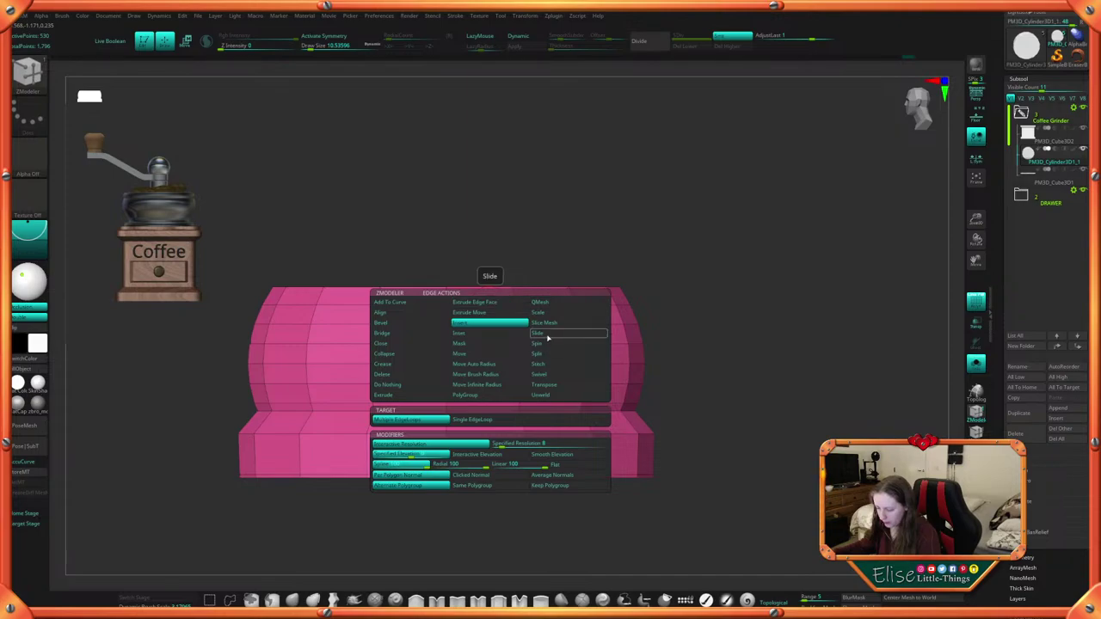
{"action": "left_click", "coordinate": [391, 374]}
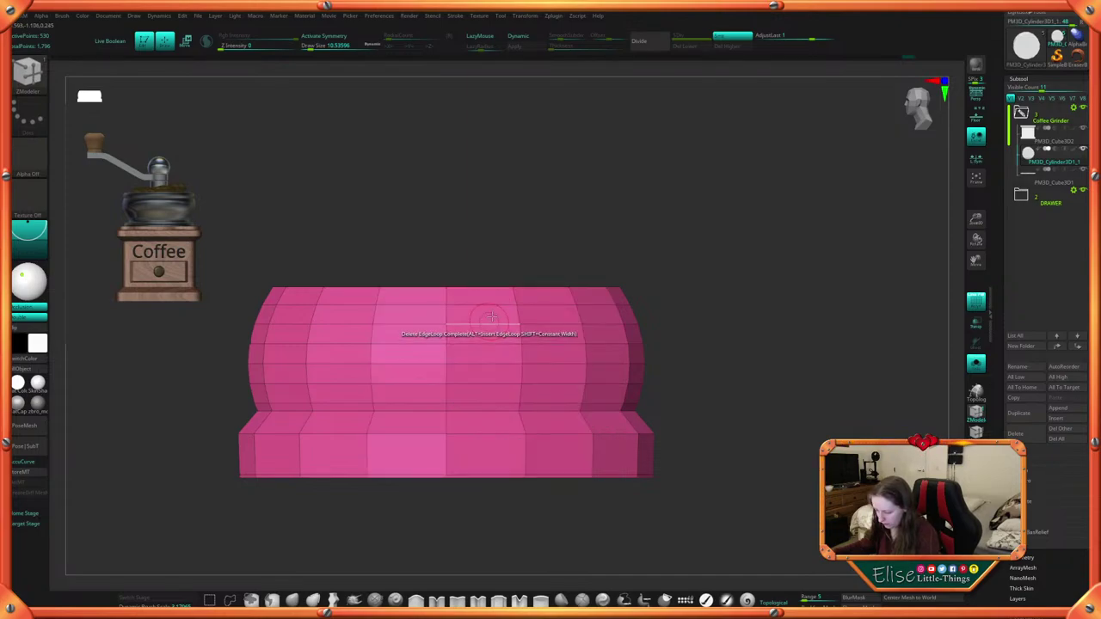
Slide the uppermost edge loop on the bowl's outer wall slightly upward toward the rim
{"action": "left_click_drag", "start_coordinate": [629, 238], "coordinate": [660, 278]}
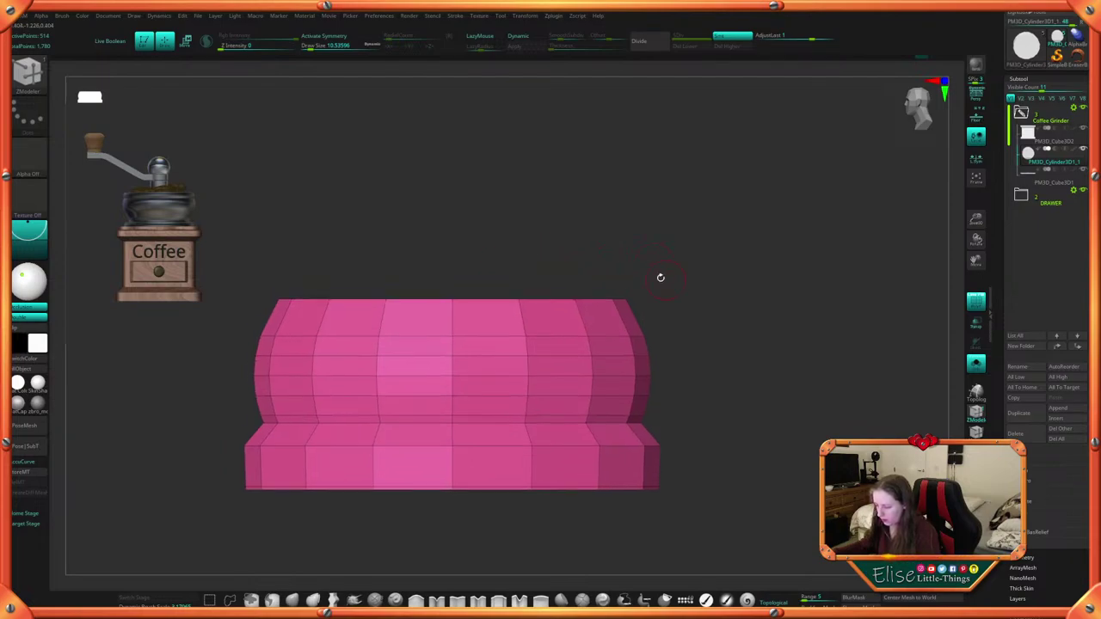
{"action": "key", "text": "space"}
{"action": "left_click", "coordinate": [559, 362]}
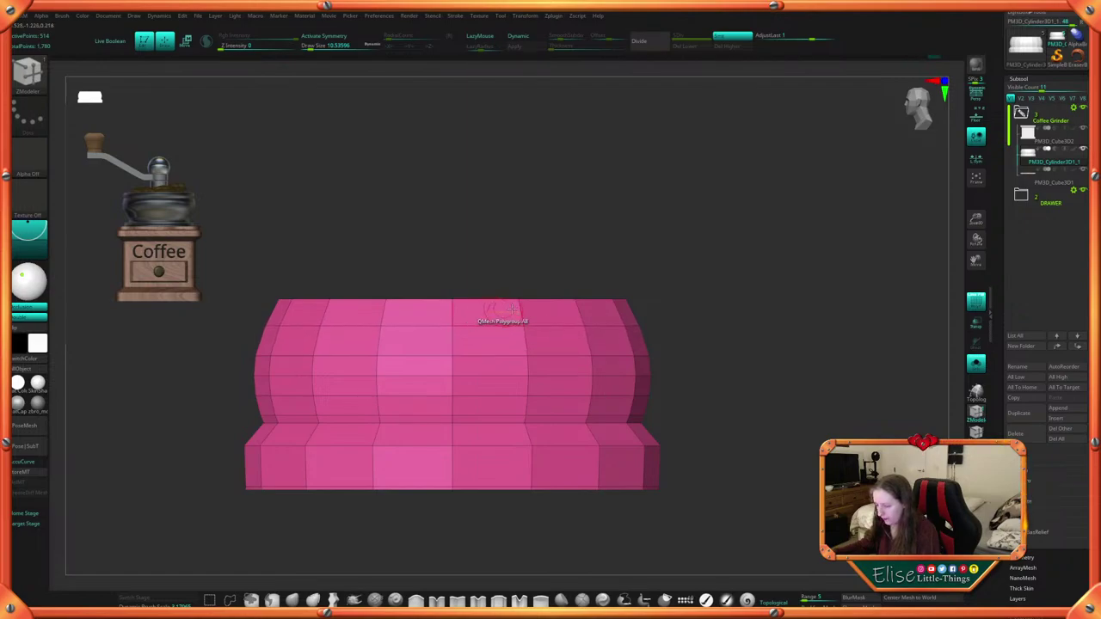
Assign the uppermost face loop of the bowl's outer wall its own polygroup
{"action": "key", "text": "space"}
{"action": "left_click", "coordinate": [507, 403]}
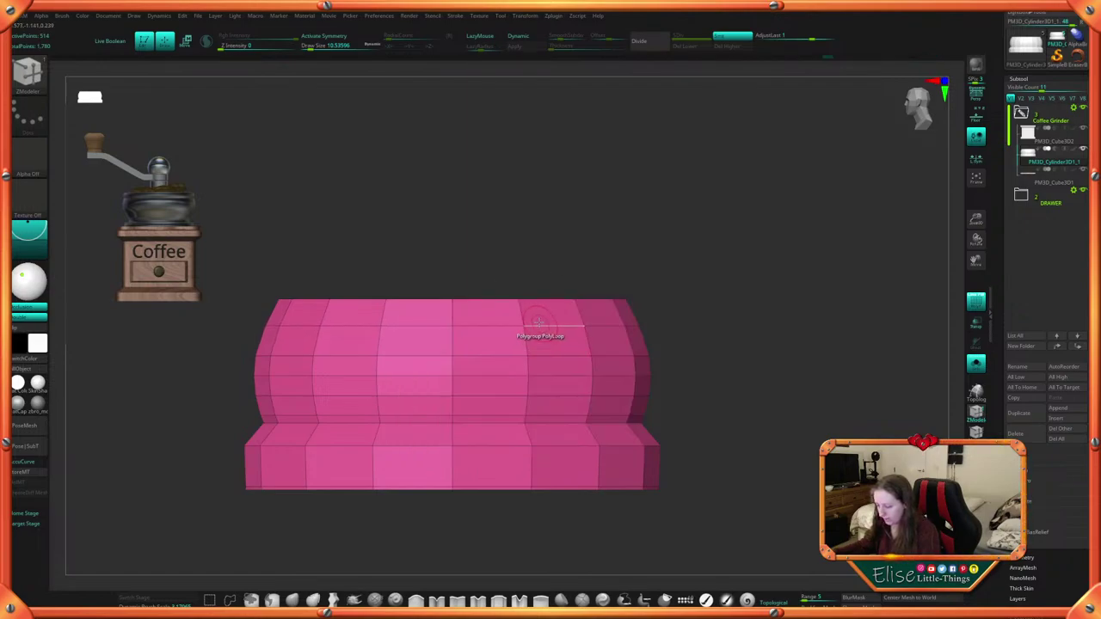
{"action": "left_click", "coordinate": [522, 311]}
{"action": "left_click_drag", "start_coordinate": [687, 277], "coordinate": [627, 344]}
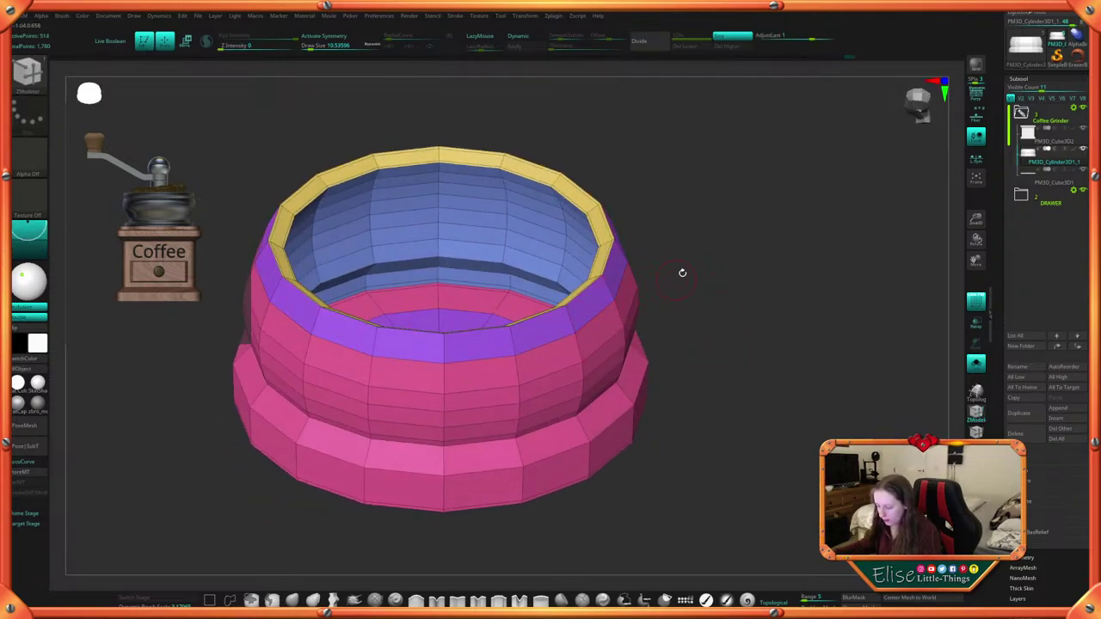
{"action": "left_click_drag", "start_coordinate": [682, 272], "coordinate": [512, 325]}
{"action": "left_click", "coordinate": [514, 330]}
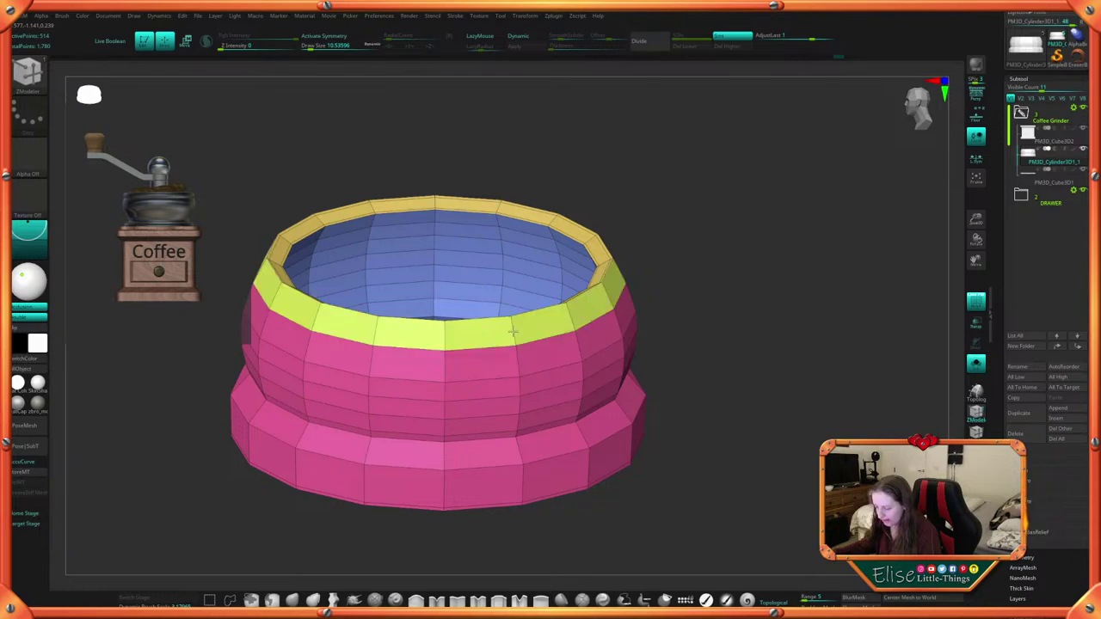
Extrude the uppermost polygrouped face loop outward to form a raised band below the bowl's rim
{"action": "left_click_drag", "start_coordinate": [677, 258], "coordinate": [676, 287]}
{"action": "left_click_drag", "start_coordinate": [546, 319], "coordinate": [565, 323]}
{"action": "left_click_drag", "start_coordinate": [713, 285], "coordinate": [713, 232]}
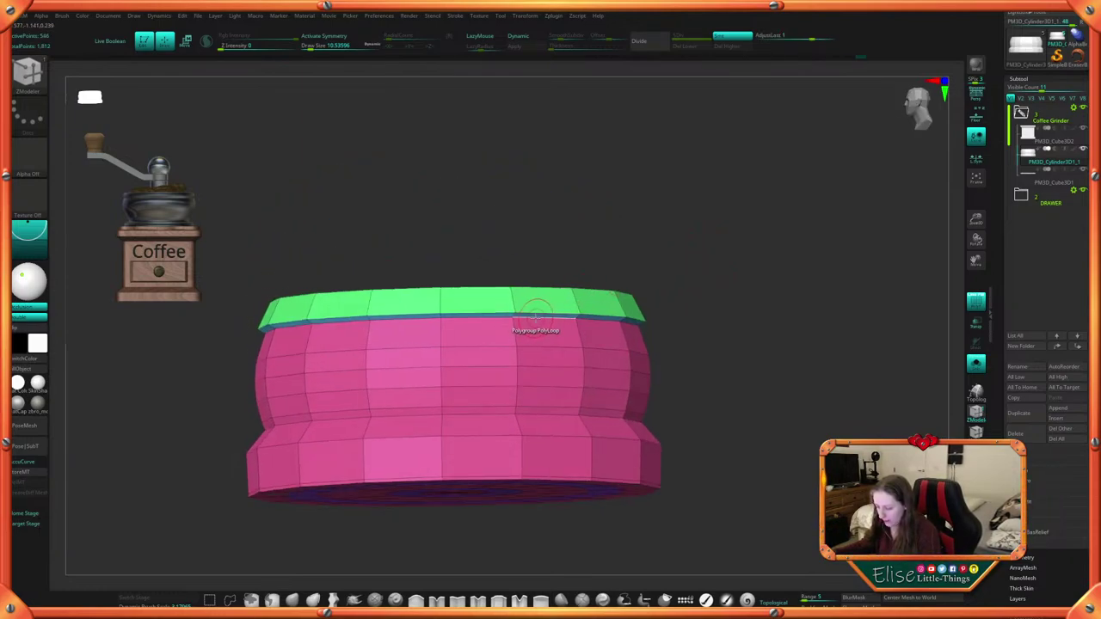
Set the edge action to Slide for complete edge loops and compare the raised band with the enlarged reference image
{"action": "key", "text": "space"}
{"action": "left_click", "coordinate": [614, 348]}
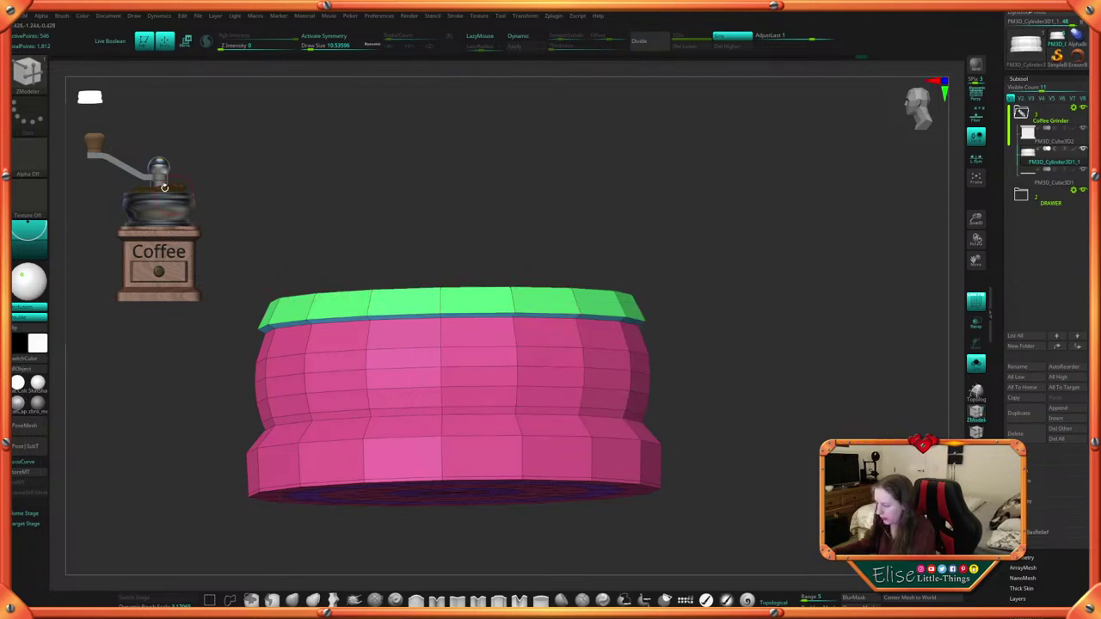
{"action": "key", "text": "shift+z"}
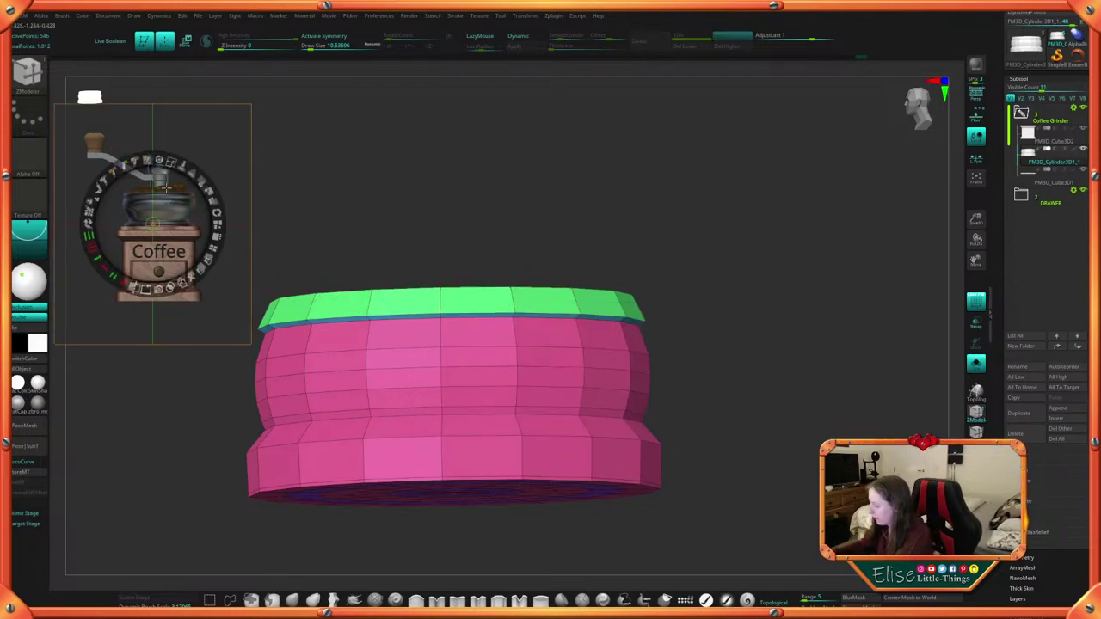
{"action": "left_click_drag", "start_coordinate": [171, 161], "coordinate": [218, 199]}
{"action": "key", "text": "z"}
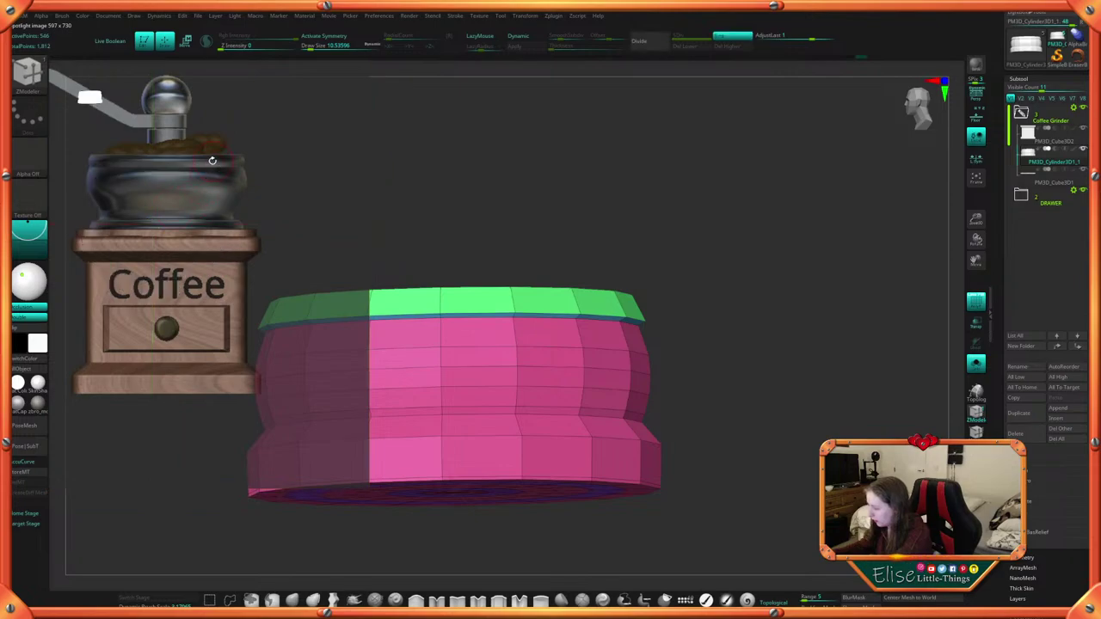
{"action": "key", "text": "shift+z"}
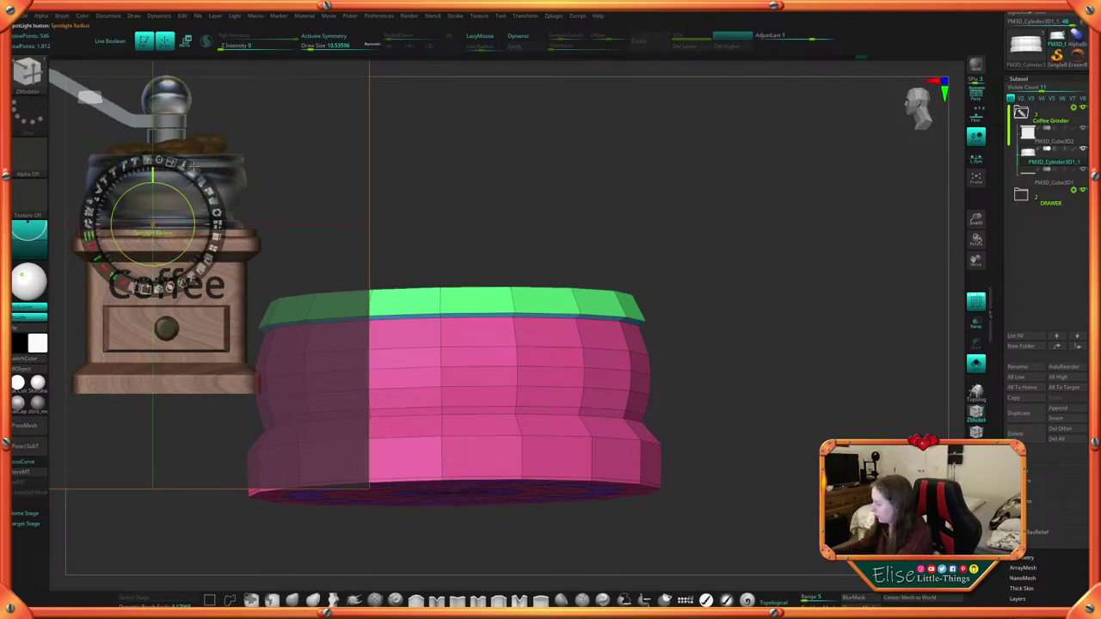
{"action": "left_click_drag", "start_coordinate": [172, 161], "coordinate": [154, 187]}
{"action": "key", "text": "z"}
Slide the edge loops bordering the raised rim band to refine its lower and upper edges
{"action": "left_click_drag", "start_coordinate": [720, 338], "coordinate": [733, 368], "text": "alt"}
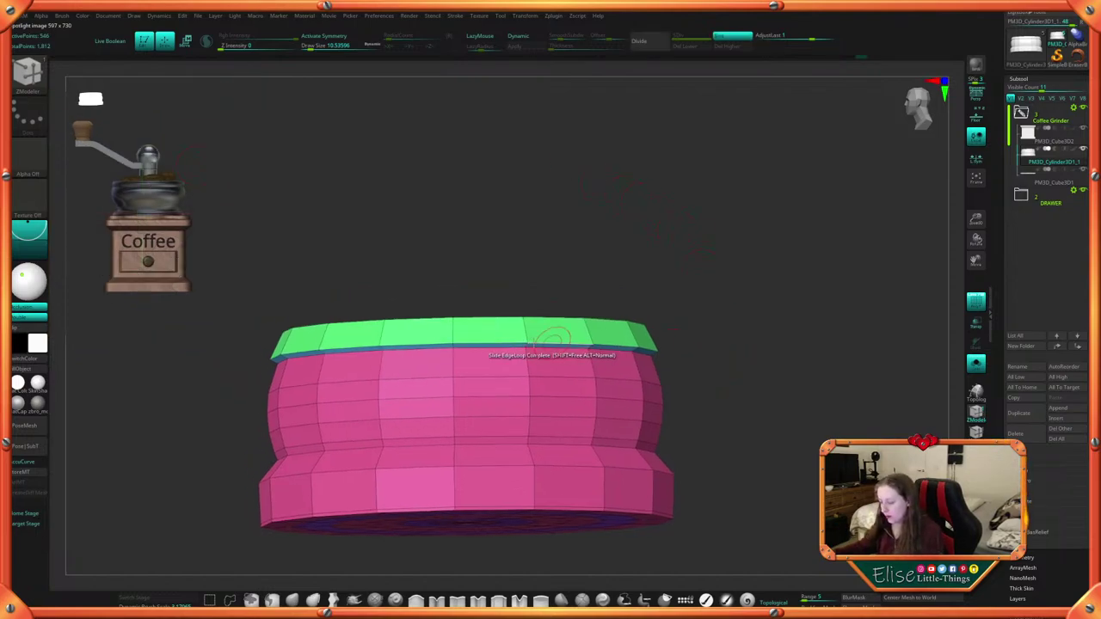
{"action": "key", "text": "space"}
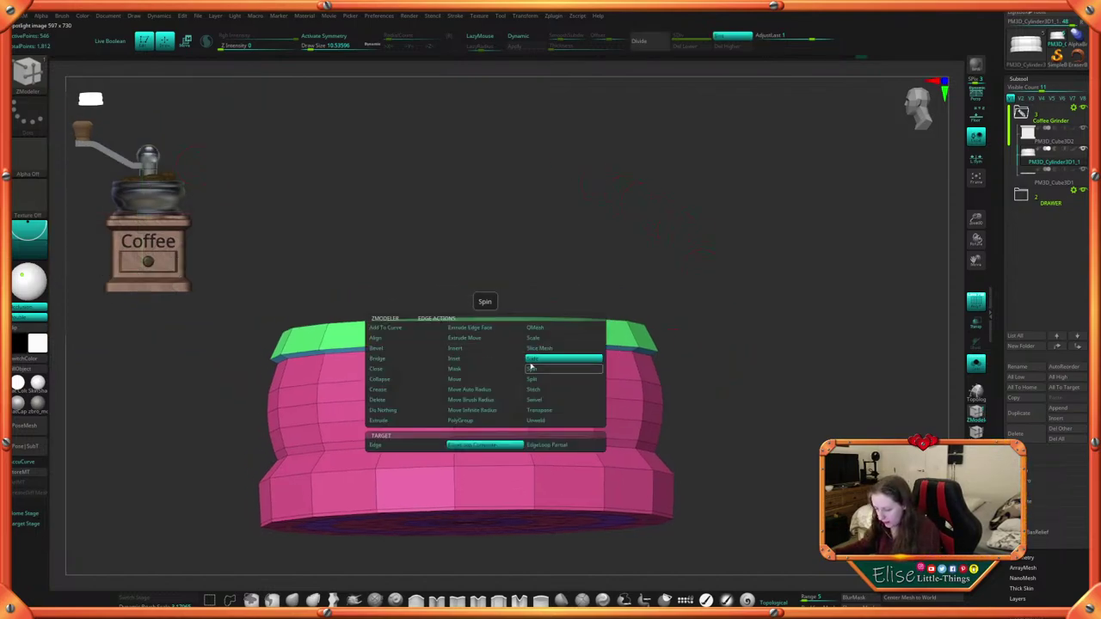
{"action": "mouse_move", "coordinate": [491, 350]}
{"action": "left_mouse_down"}
{"action": "mouse_move", "coordinate": [493, 364]}
{"action": "mouse_move", "coordinate": [495, 354]}
{"action": "left_mouse_up"}
{"action": "left_click_drag", "start_coordinate": [609, 263], "coordinate": [614, 319]}
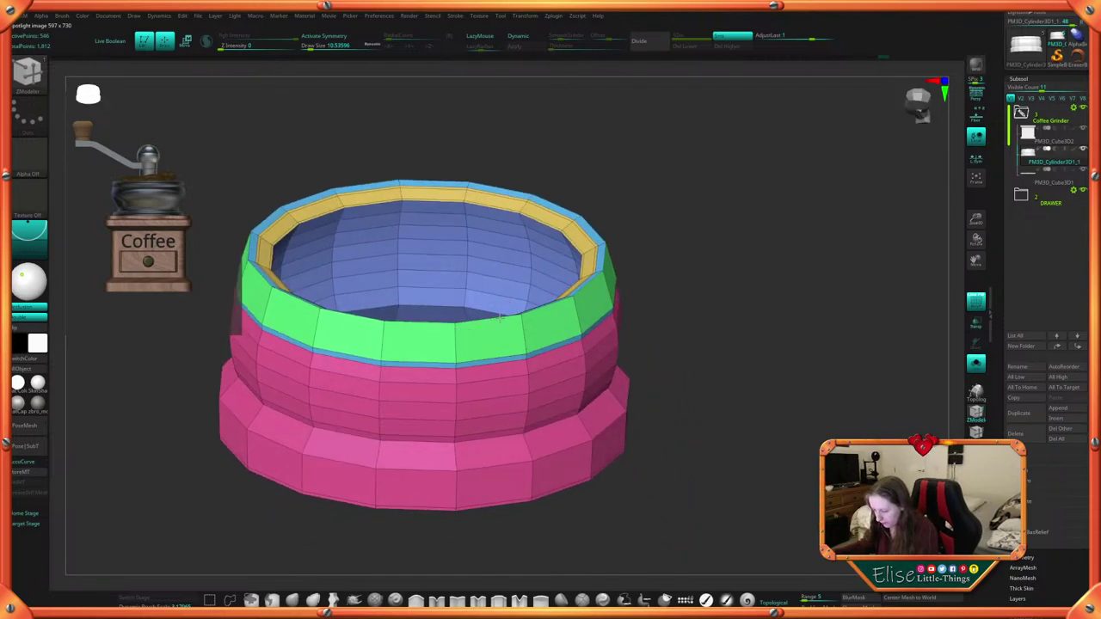
{"action": "left_click_drag", "start_coordinate": [501, 318], "coordinate": [502, 337]}
Examine the bowl's interior and rim band, including a preview of the band with dynamic subdivision
{"action": "left_click_drag", "start_coordinate": [713, 253], "coordinate": [713, 299]}
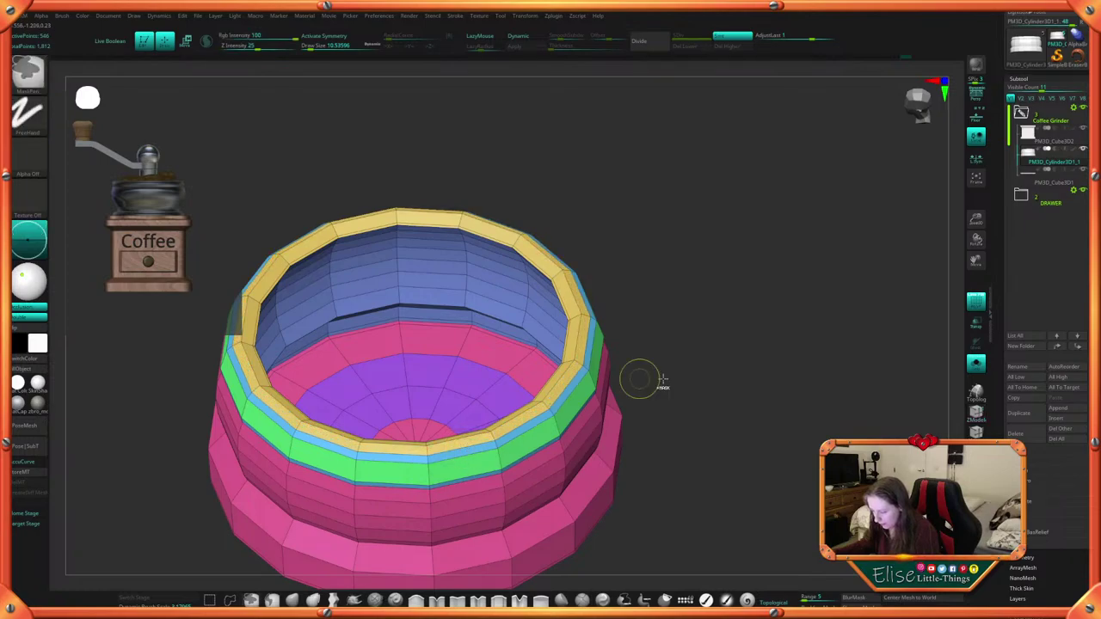
{"action": "right_click_drag", "start_coordinate": [639, 381], "coordinate": [508, 420]}
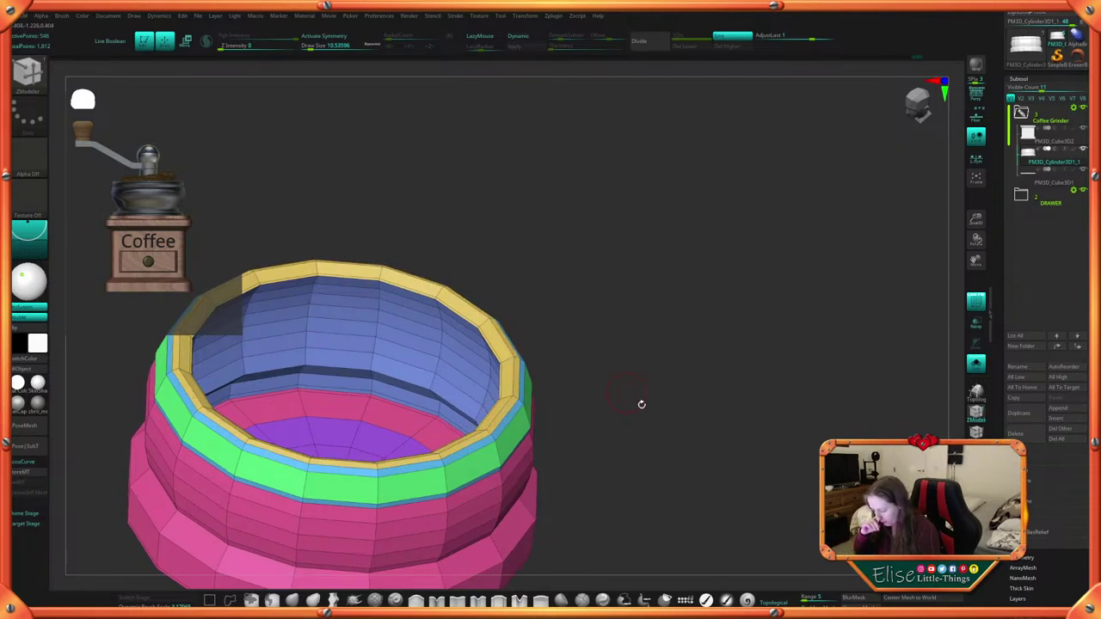
{"action": "right_click_drag", "start_coordinate": [640, 403], "coordinate": [638, 204]}
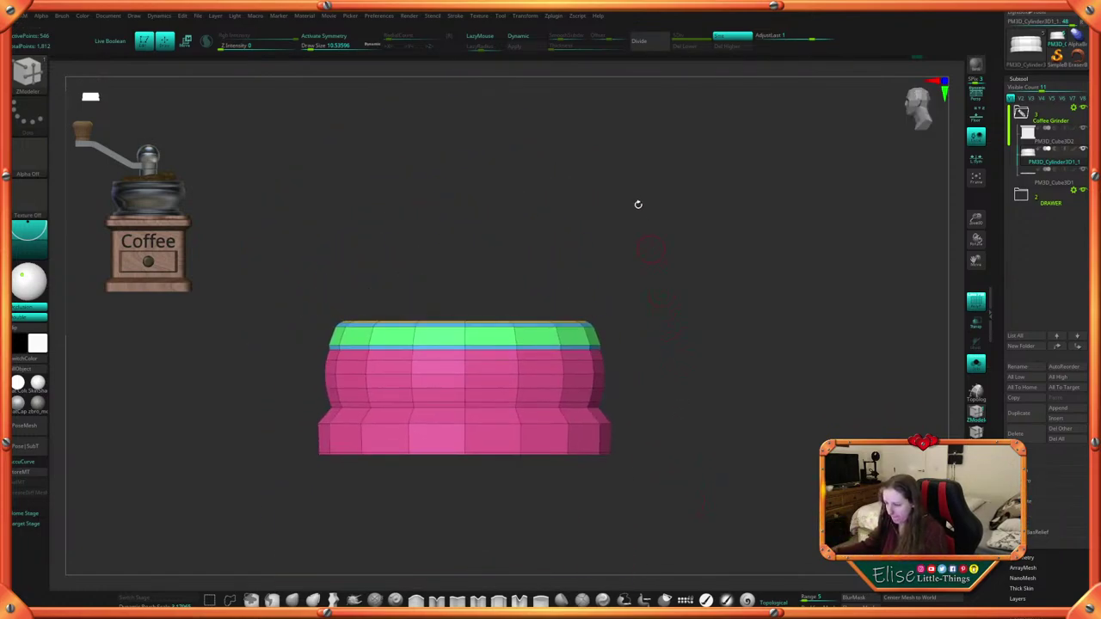
{"action": "left_click", "coordinate": [538, 38]}
{"action": "right_click_drag", "start_coordinate": [590, 170], "coordinate": [658, 361]}
{"action": "left_click", "coordinate": [540, 35]}
{"action": "right_click_drag", "start_coordinate": [636, 270], "coordinate": [585, 262]}
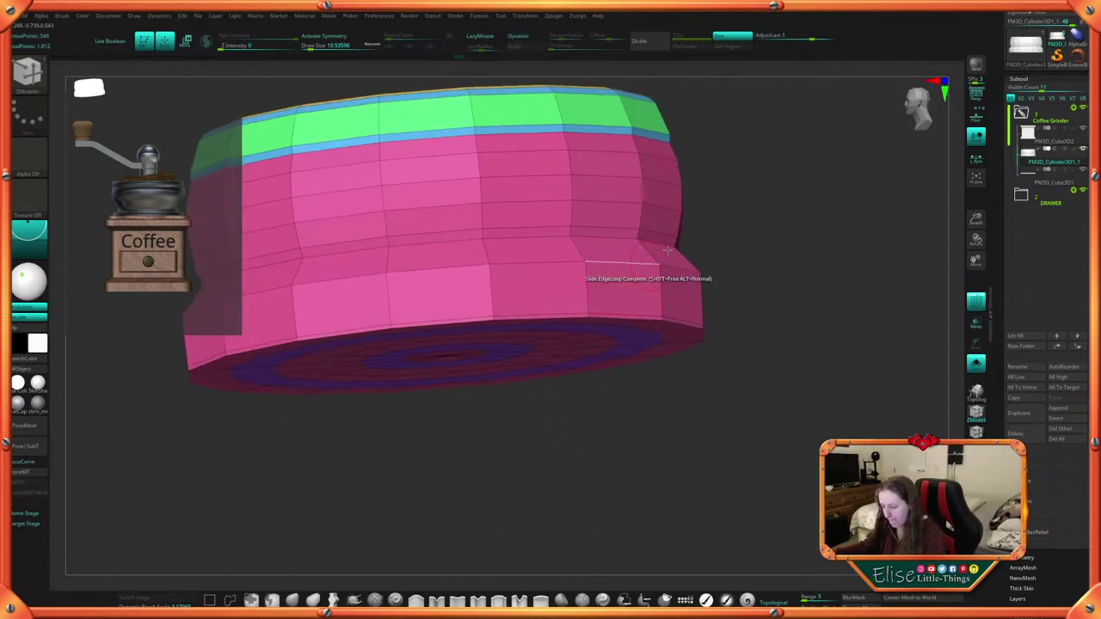
Insert two single support edge loops around the raised rim band
{"action": "right_click_drag", "start_coordinate": [723, 221], "coordinate": [748, 435], "text": "alt"}
{"action": "key", "text": "space"}
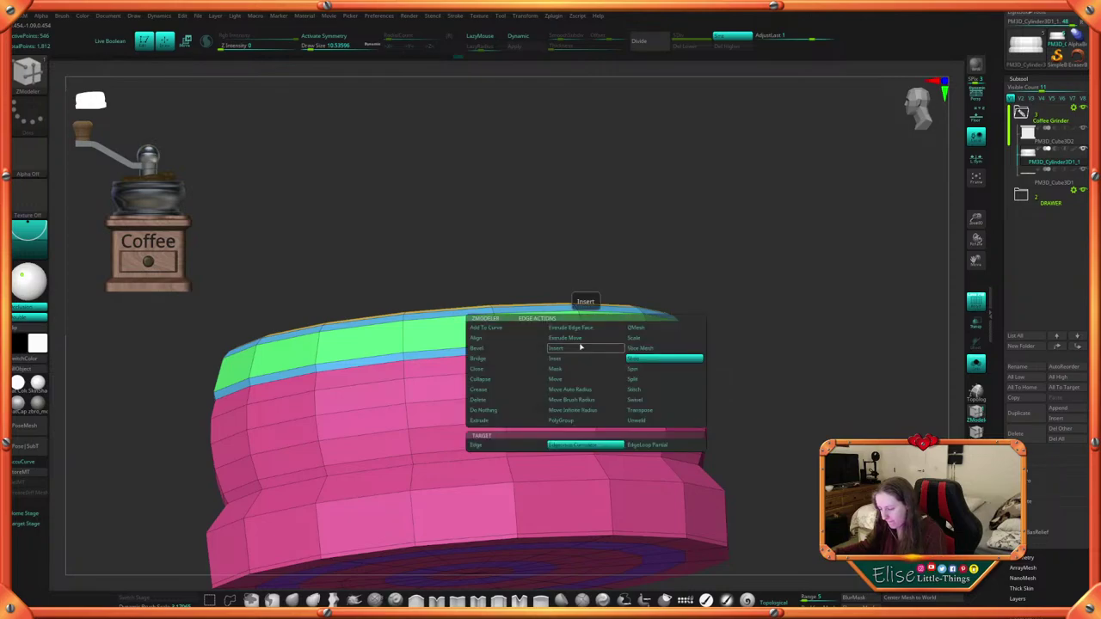
{"action": "left_click", "coordinate": [582, 446]}
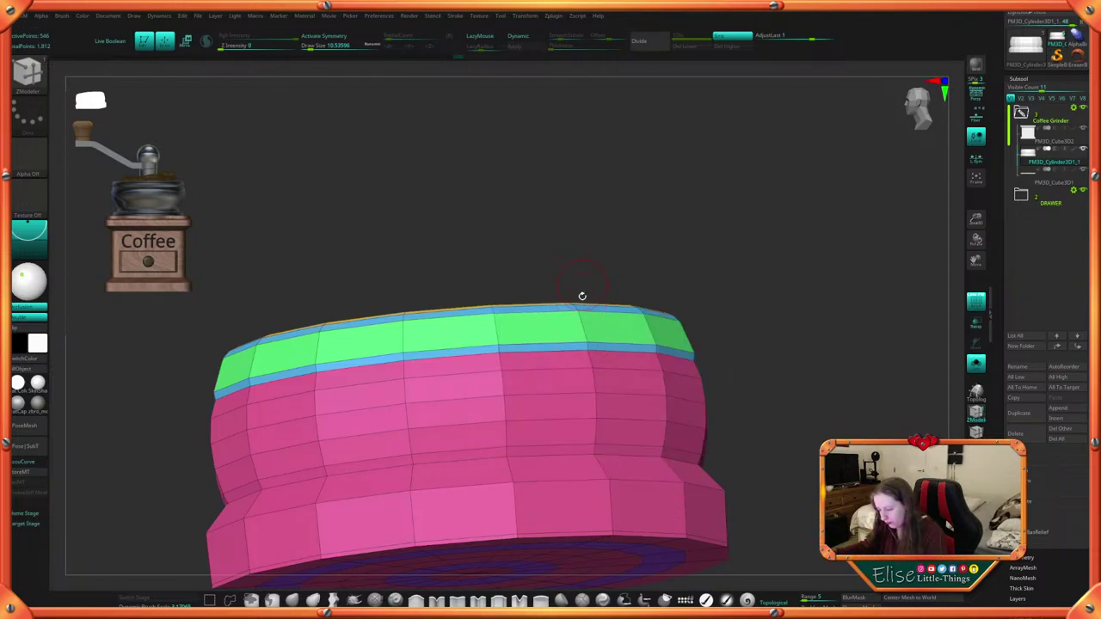
{"action": "left_click_drag", "start_coordinate": [667, 248], "coordinate": [673, 323]}
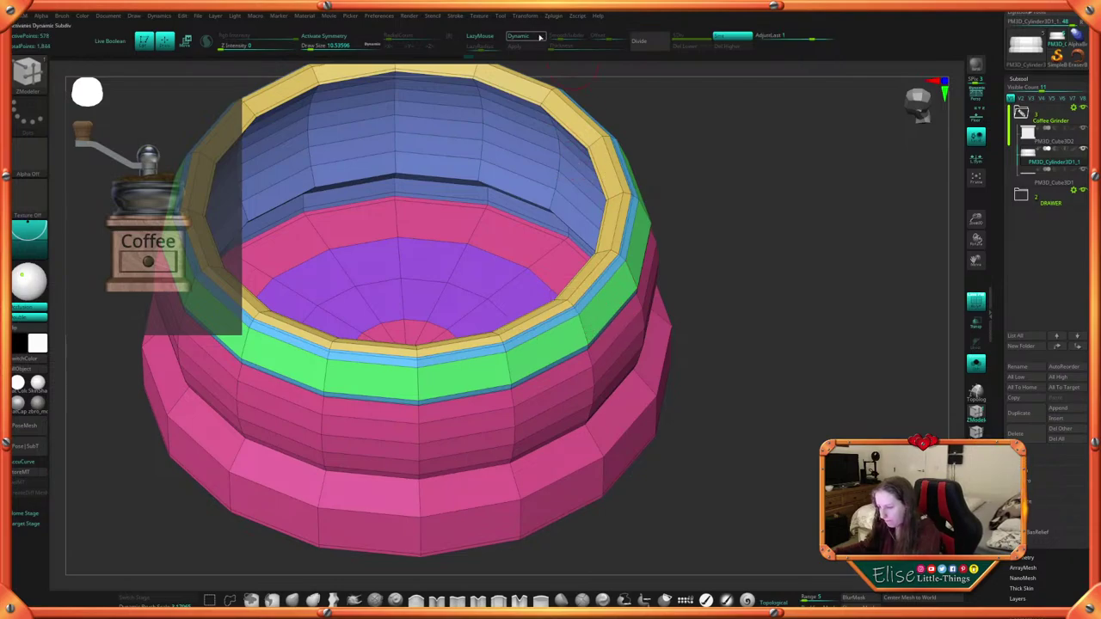
Inspect the rim band's smoothed shape with dynamic subdivision and without the wireframe, and return to the low-poly wireframe display
{"action": "left_click", "coordinate": [540, 37]}
{"action": "right_click_drag", "start_coordinate": [747, 273], "coordinate": [688, 309], "text": "ctrl"}
{"action": "right_click", "coordinate": [689, 310]}
{"action": "key", "text": "shift+f"}
{"action": "right_click_drag", "start_coordinate": [709, 351], "coordinate": [706, 315]}
{"action": "key", "text": "space"}
{"action": "left_click", "coordinate": [721, 406]}
{"action": "right_click_drag", "start_coordinate": [721, 406], "coordinate": [685, 307], "text": "ctrl"}
{"action": "key", "text": "space"}
{"action": "left_click", "coordinate": [695, 389]}
{"action": "right_click_drag", "start_coordinate": [652, 191], "coordinate": [692, 164]}
{"action": "left_click", "coordinate": [535, 37]}
{"action": "key", "text": "shift+f"}
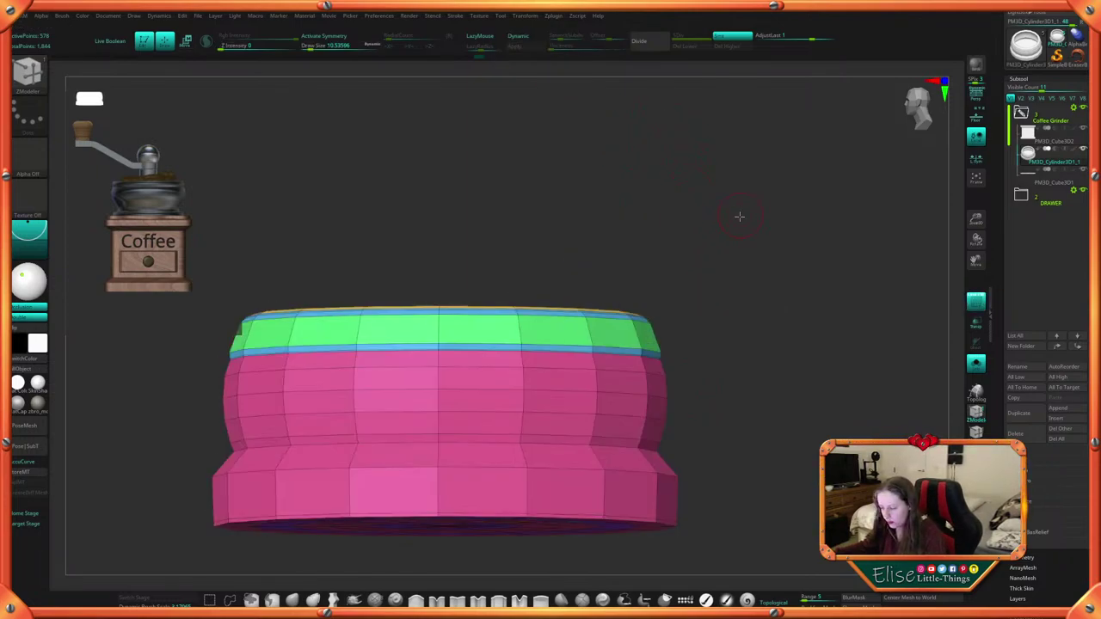
Scale the raised band's complete upper edge loop outward to about 1.03 around the bowl's centre and clear the mask
{"action": "left_click_drag", "start_coordinate": [738, 216], "coordinate": [695, 264]}
{"action": "key", "text": "space"}
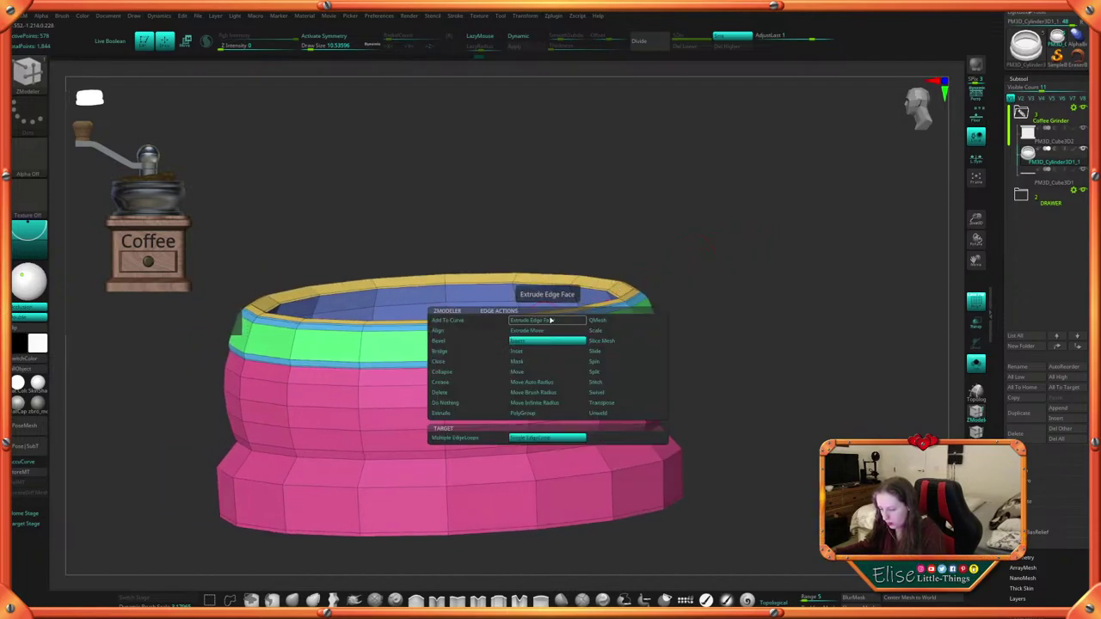
{"action": "left_click", "coordinate": [614, 408]}
{"action": "left_click", "coordinate": [557, 312]}
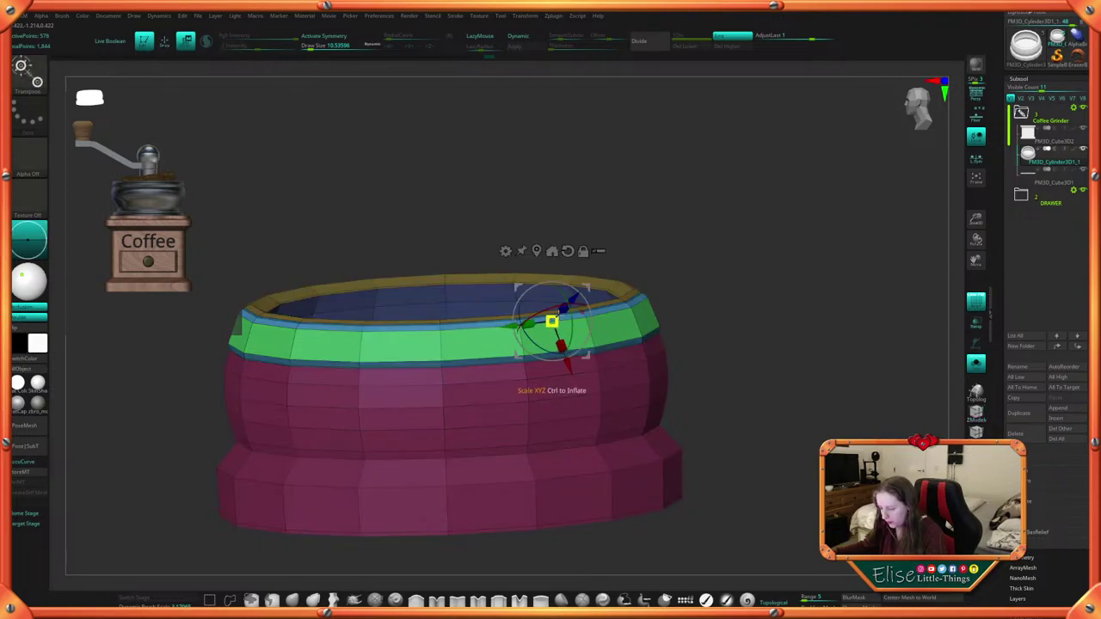
{"action": "left_click", "coordinate": [568, 251]}
{"action": "left_click", "coordinate": [536, 251]}
{"action": "left_click_drag", "start_coordinate": [444, 304], "coordinate": [453, 296]}
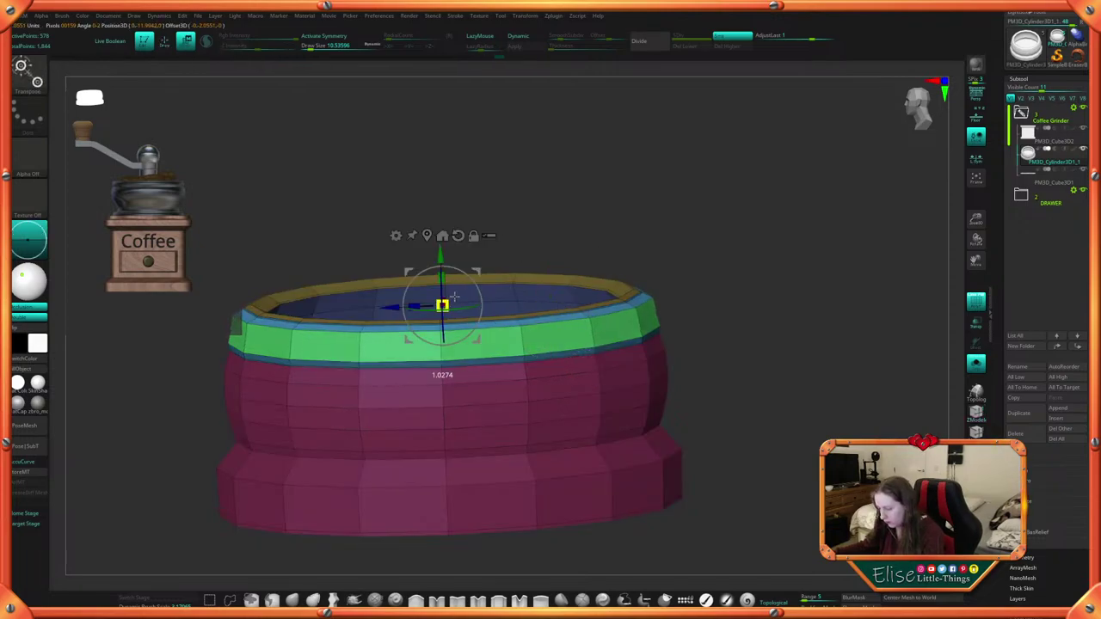
{"action": "right_click_drag", "start_coordinate": [572, 298], "coordinate": [640, 285], "text": "alt"}
{"action": "key", "text": "q"}
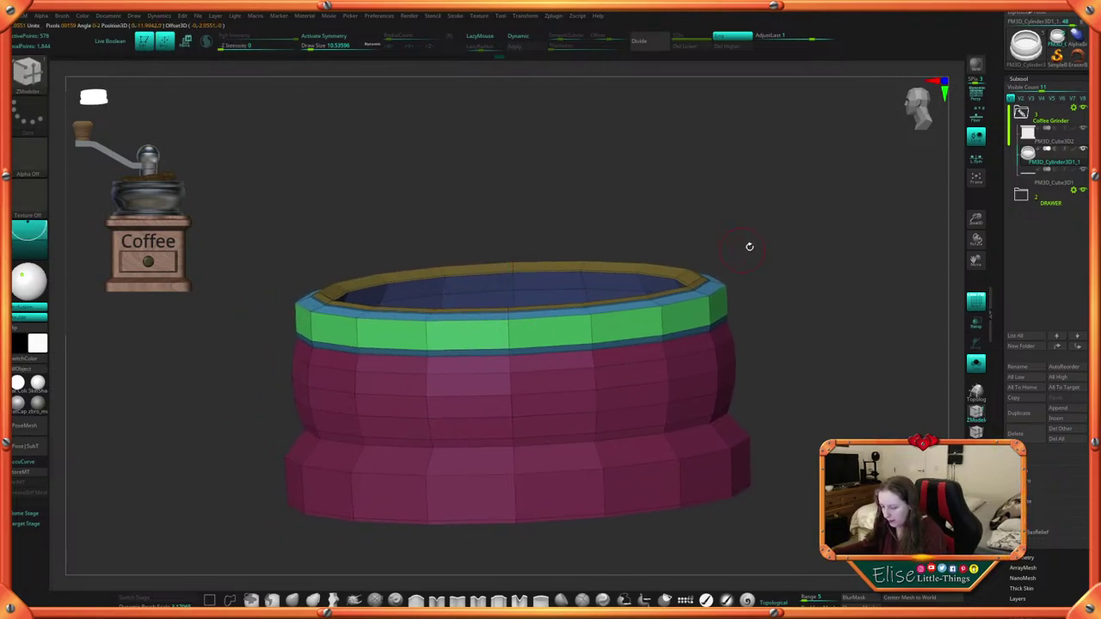
{"action": "left_click_drag", "start_coordinate": [785, 228], "coordinate": [761, 256], "text": "ctrl"}
Scale the raised band's complete lower edge loop outward to about 1.03 around the bowl's centre
{"action": "left_click", "coordinate": [627, 338]}
{"action": "left_click", "coordinate": [642, 269], "text": "alt"}
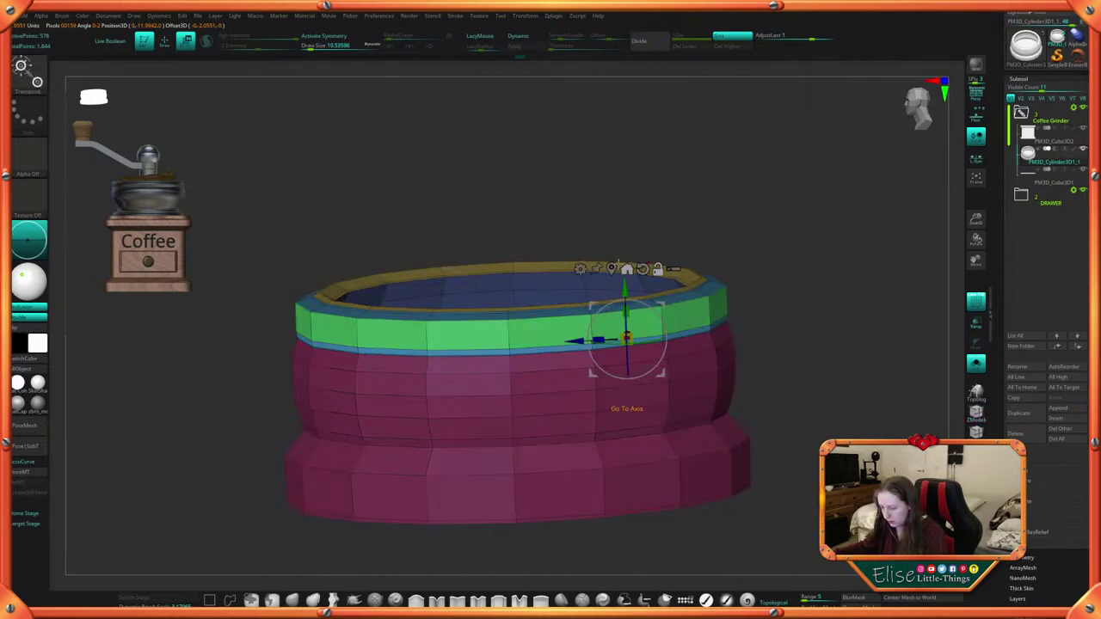
{"action": "left_click", "coordinate": [611, 269], "text": "alt"}
{"action": "left_click_drag", "start_coordinate": [520, 316], "coordinate": [524, 313]}
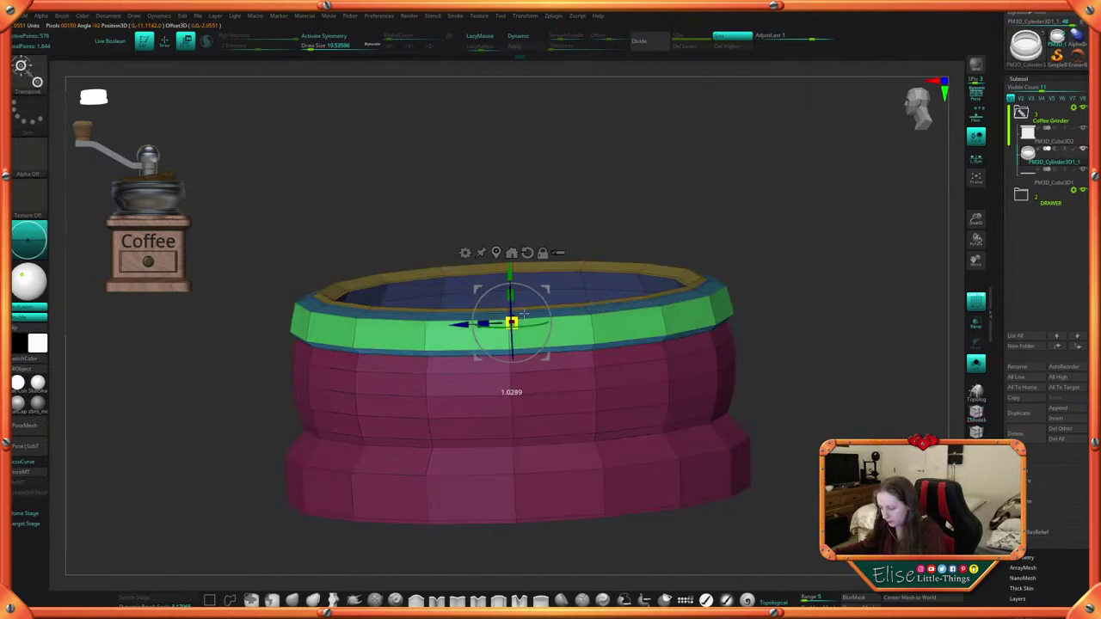
Show the bowl with dynamic subdivision and without the wireframe, and clear the edge-loop mask
{"action": "left_click", "coordinate": [537, 38]}
{"action": "right_click", "coordinate": [635, 229]}
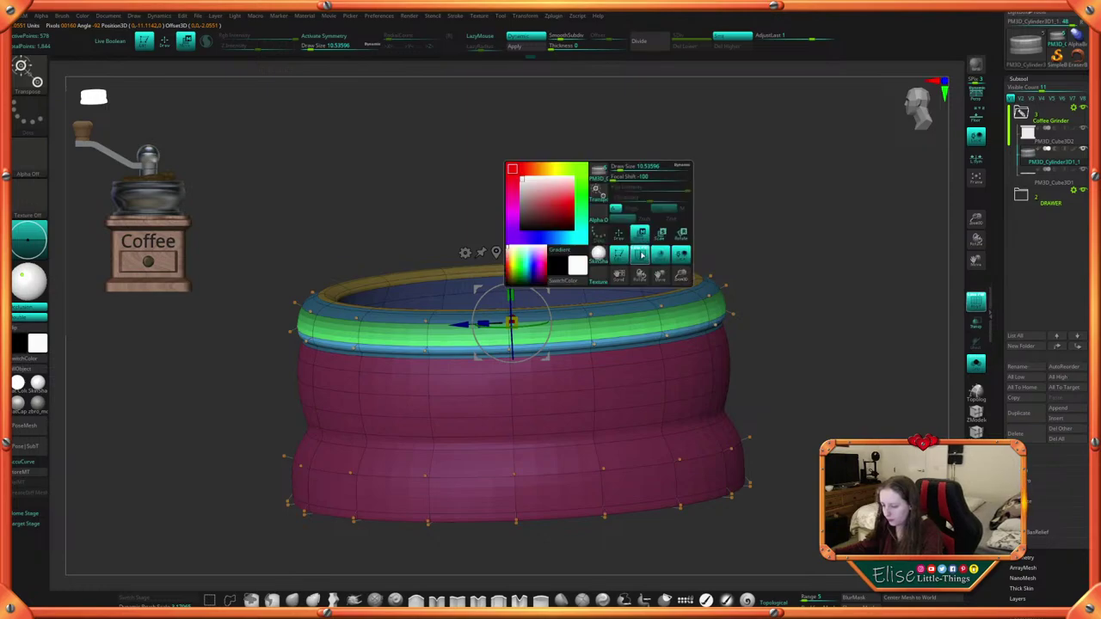
{"action": "key", "text": "shift+f"}
{"action": "key", "text": "q"}
{"action": "mouse_move", "coordinate": [753, 195]}
{"action": "left_mouse_down", "text": "ctrl"}
{"action": "mouse_move", "coordinate": [764, 238]}
{"action": "mouse_move", "coordinate": [786, 229]}
{"action": "mouse_move", "coordinate": [765, 254]}
{"action": "left_mouse_up", "text": "ctrl"}
Isolate the bowl's uppermost rim with a mask, scale it slightly along the vertical axis, and clear the mask
{"action": "mouse_move", "coordinate": [297, 232]}
{"action": "left_mouse_down", "text": "ctrl"}
{"action": "mouse_move", "coordinate": [649, 274]}
{"action": "mouse_move", "coordinate": [721, 306]}
{"action": "left_mouse_up", "text": "ctrl"}
{"action": "key", "text": "w"}
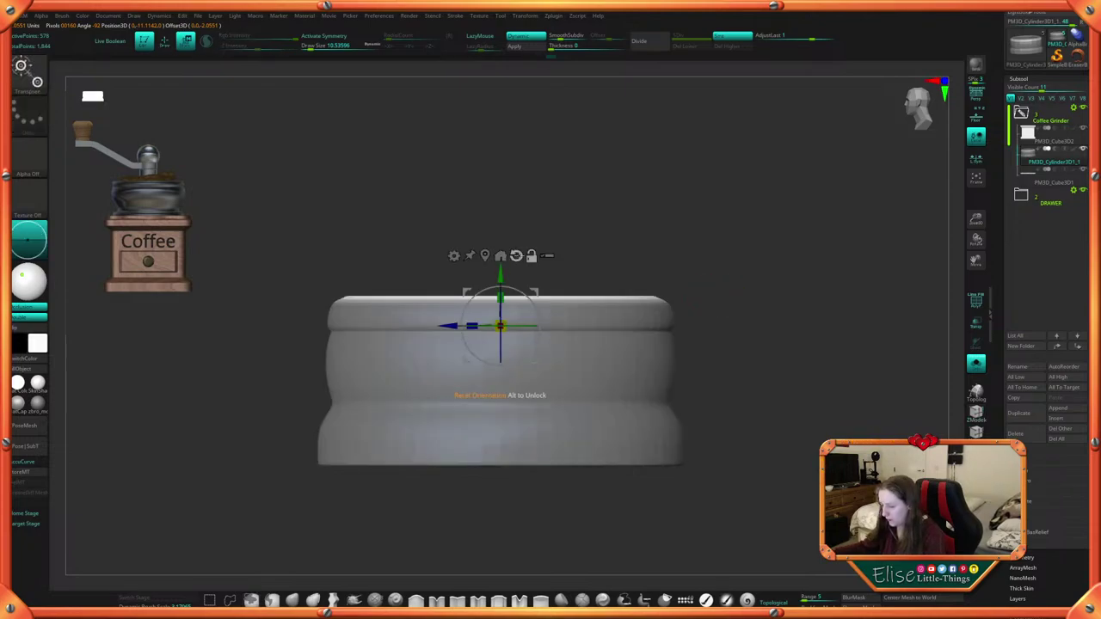
{"action": "left_click_drag", "start_coordinate": [499, 271], "coordinate": [497, 244], "text": "alt"}
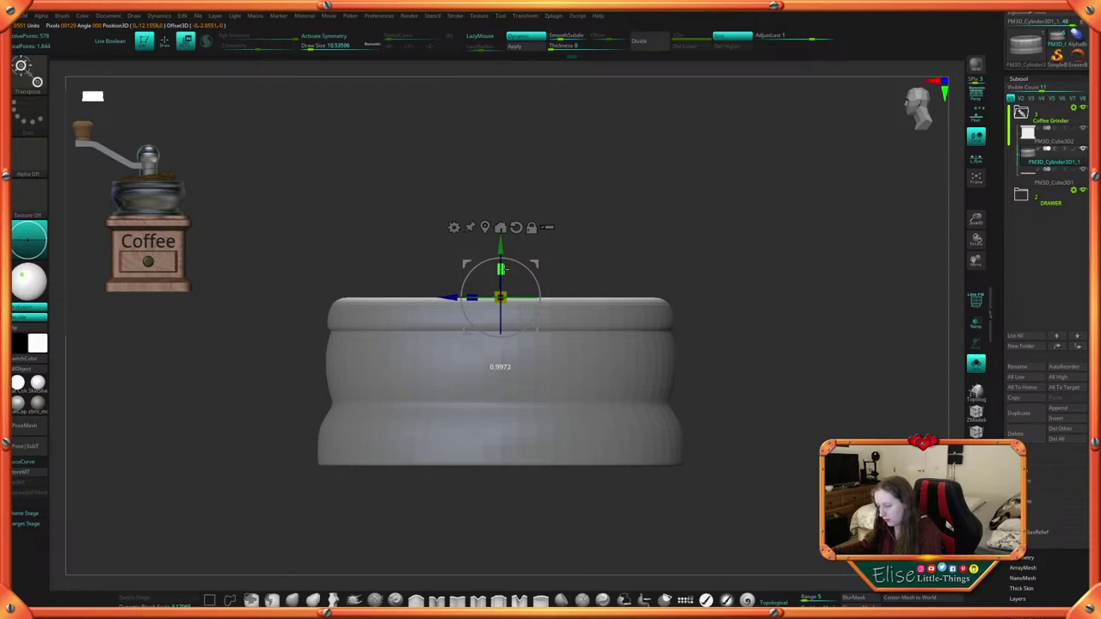
{"action": "key", "text": "q"}
{"action": "mouse_move", "coordinate": [760, 376]}
{"action": "left_mouse_down", "text": "ctrl"}
{"action": "mouse_move", "coordinate": [777, 422]}
{"action": "mouse_move", "coordinate": [713, 413]}
{"action": "mouse_move", "coordinate": [734, 472]}
{"action": "mouse_move", "coordinate": [764, 462]}
{"action": "mouse_move", "coordinate": [740, 413]}
{"action": "mouse_move", "coordinate": [761, 444]}
{"action": "left_mouse_up", "text": "ctrl"}
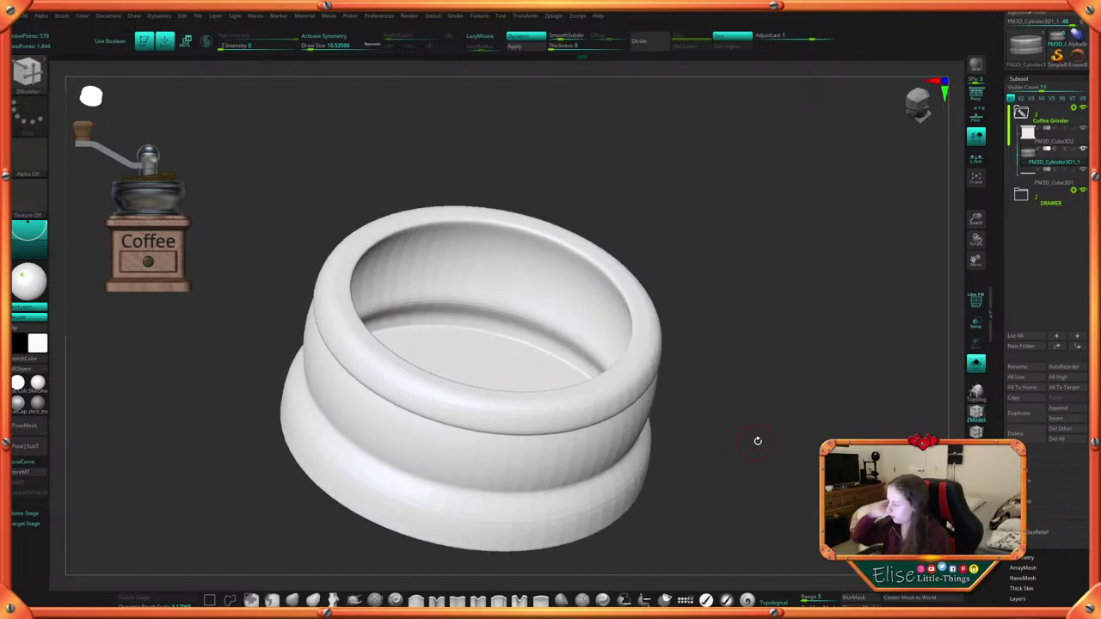
Examine the smoothed bowl from above and from the front against the reference
{"action": "mouse_move", "coordinate": [745, 457]}
{"action": "left_mouse_down"}
{"action": "mouse_move", "coordinate": [757, 461]}
{"action": "mouse_move", "coordinate": [731, 460]}
{"action": "left_mouse_up"}
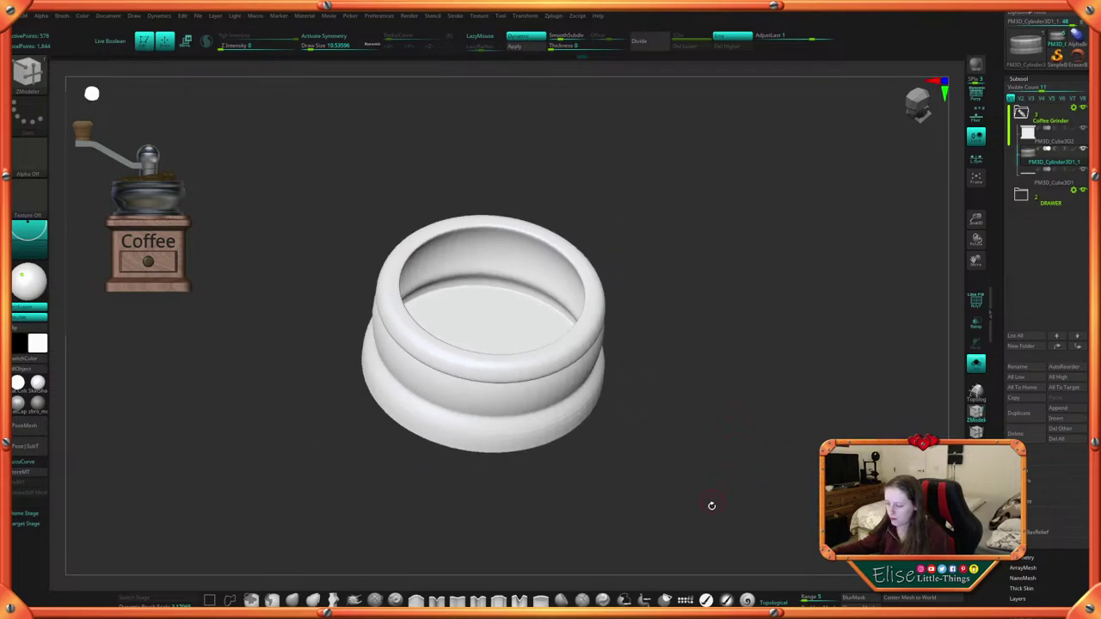
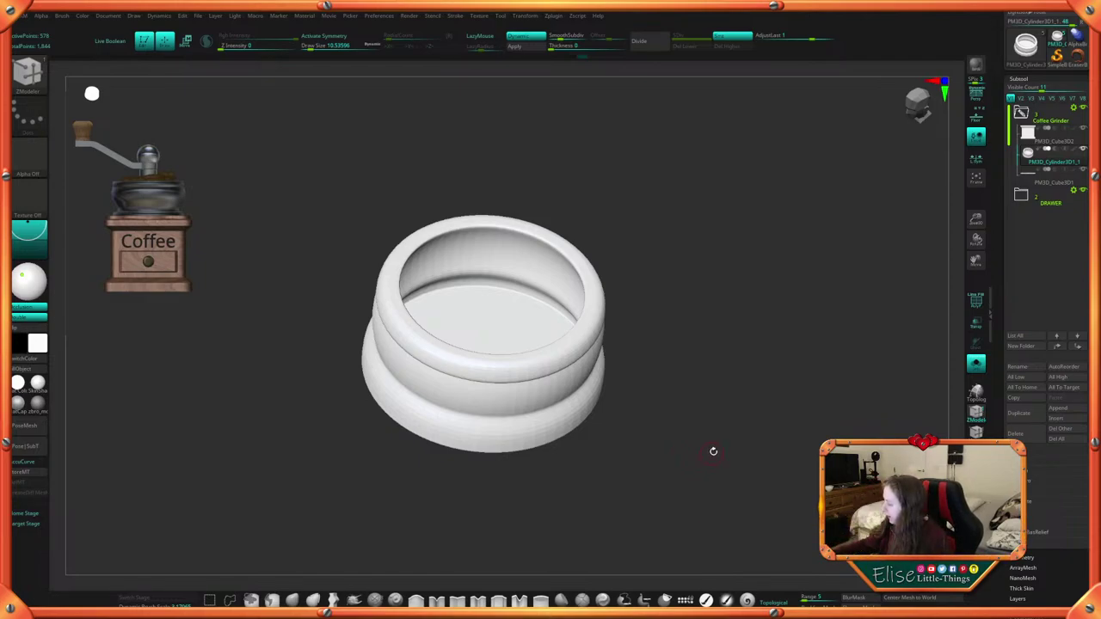
{"action": "mouse_move", "coordinate": [726, 461]}
{"action": "left_mouse_down", "text": "shift"}
{"action": "mouse_move", "coordinate": [710, 452]}
{"action": "mouse_move", "coordinate": [721, 474]}
{"action": "left_mouse_up", "text": "shift"}
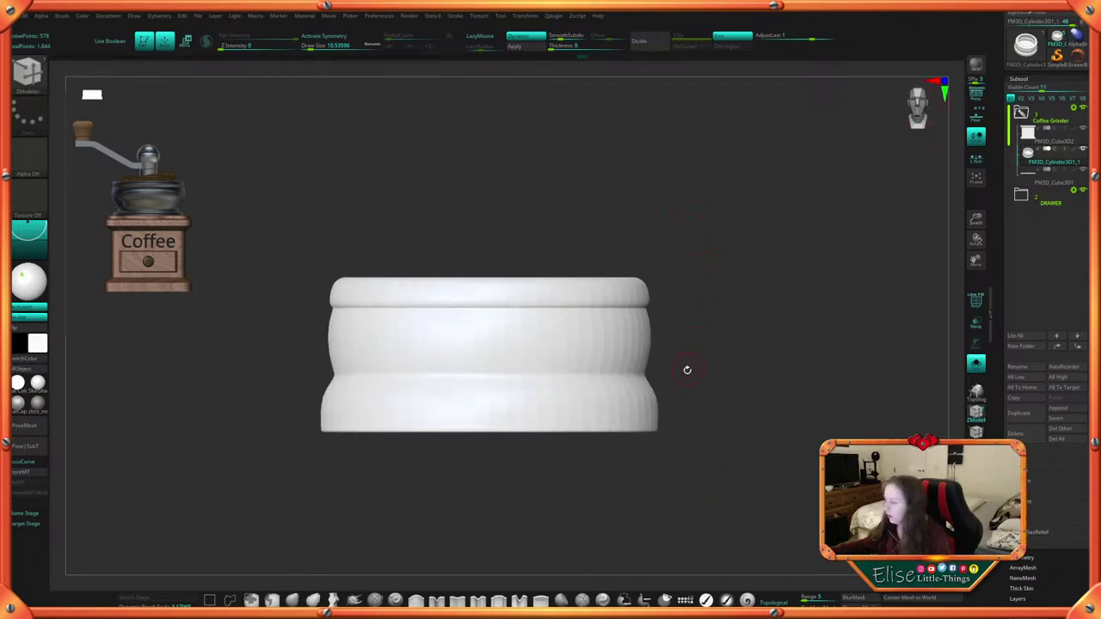
{"action": "mouse_move", "coordinate": [702, 372]}
{"action": "left_mouse_down"}
{"action": "mouse_move", "coordinate": [725, 366]}
{"action": "mouse_move", "coordinate": [715, 354]}
{"action": "mouse_move", "coordinate": [726, 348]}
{"action": "mouse_move", "coordinate": [728, 393]}
{"action": "mouse_move", "coordinate": [727, 336]}
{"action": "mouse_move", "coordinate": [728, 356]}
{"action": "mouse_move", "coordinate": [754, 332]}
{"action": "mouse_move", "coordinate": [752, 352]}
{"action": "mouse_move", "coordinate": [722, 323]}
{"action": "mouse_move", "coordinate": [730, 347]}
{"action": "mouse_move", "coordinate": [708, 378]}
{"action": "left_mouse_up"}
Return to the low-poly wireframe display and insert a single edge loop around the middle of the bowl's vertical base band
{"action": "key", "text": "shift+d"}
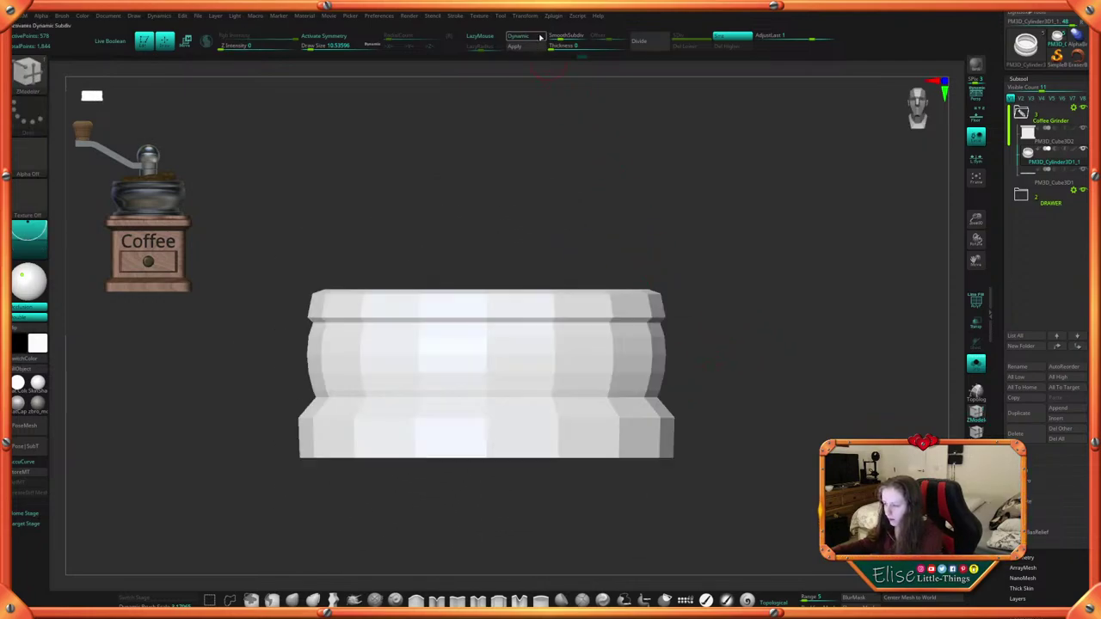
{"action": "key", "text": "space"}
{"action": "key", "text": "shift+f"}
{"action": "left_click_drag", "start_coordinate": [714, 362], "coordinate": [748, 295], "text": "alt"}
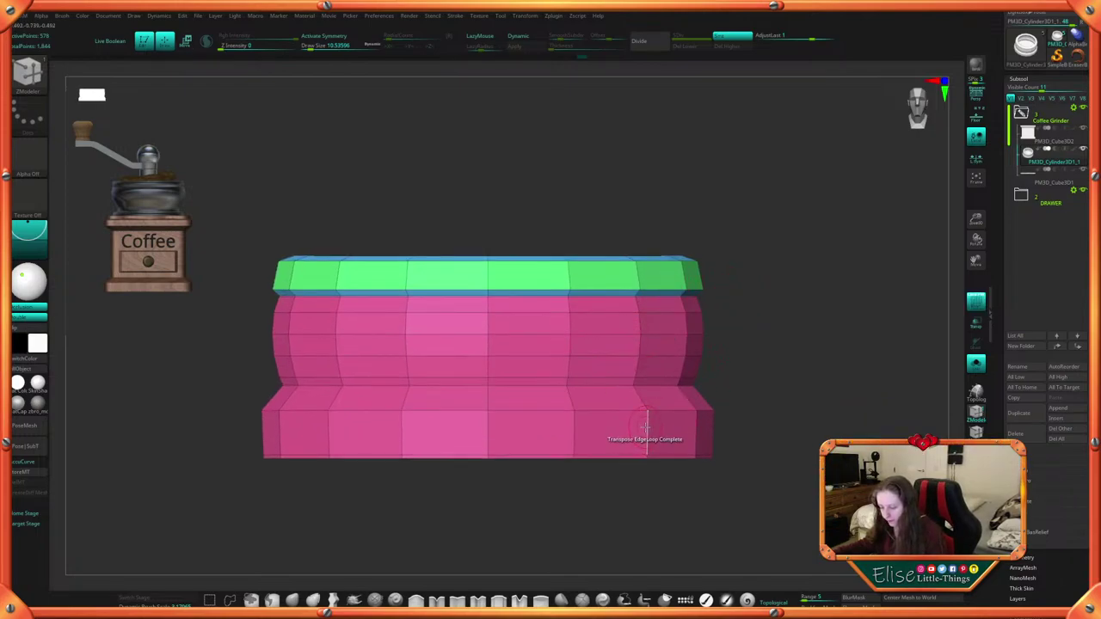
{"action": "key", "text": "space"}
{"action": "left_click", "coordinate": [641, 349]}
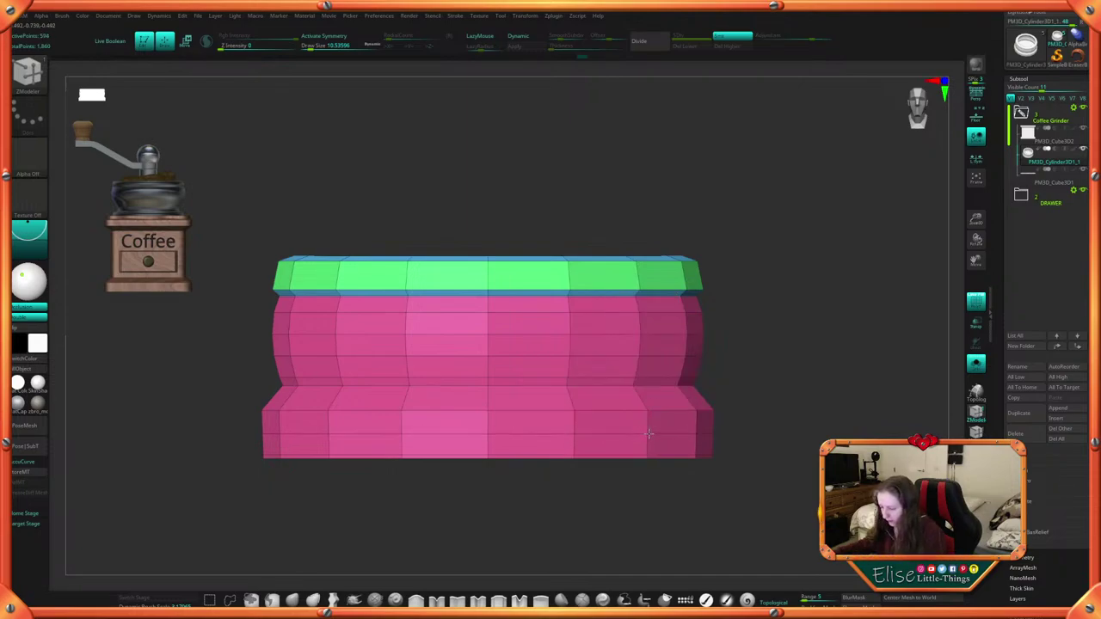
Give the upper polygon loop of the bowl's base band its own polygroup and extrude it slightly outward with QMesh
{"action": "key", "text": "space"}
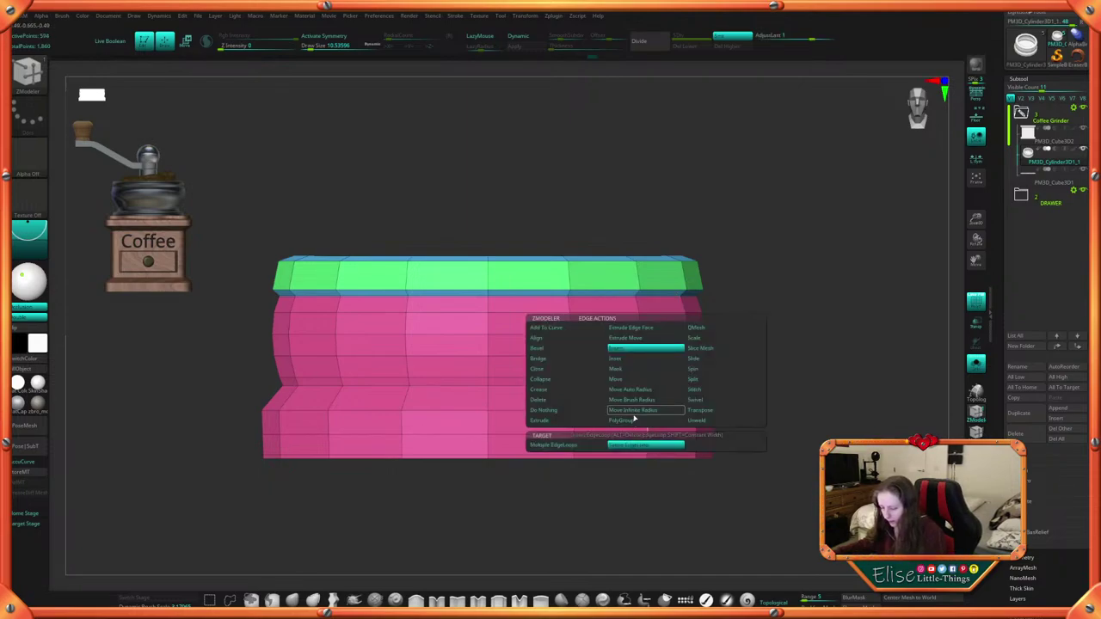
{"action": "key", "text": "space"}
{"action": "left_click", "coordinate": [647, 419]}
{"action": "left_click_drag", "start_coordinate": [769, 387], "coordinate": [700, 366]}
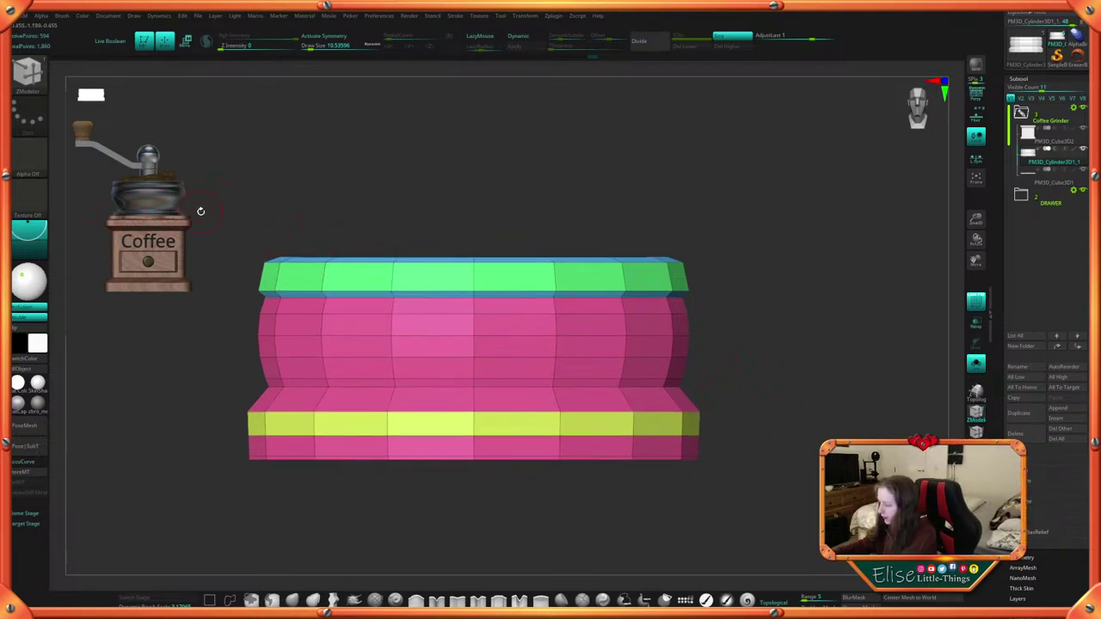
{"action": "left_click_drag", "start_coordinate": [651, 423], "coordinate": [662, 426]}
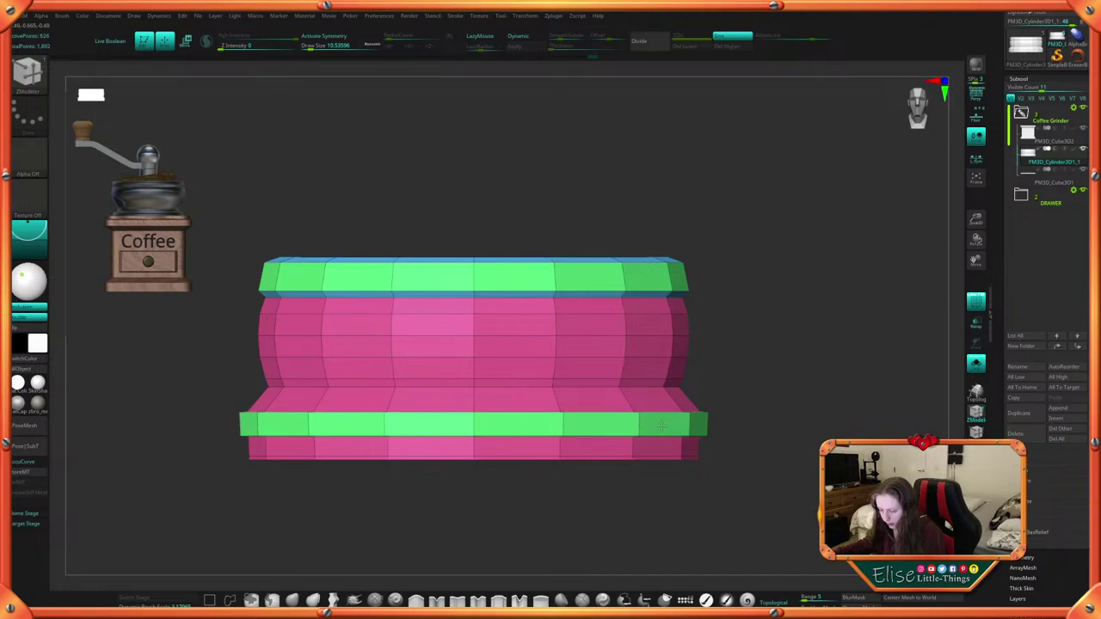
Slide the complete edge loops along the upper and lower borders of the extruded base band to adjust its profile
{"action": "left_click_drag", "start_coordinate": [786, 402], "coordinate": [787, 428]}
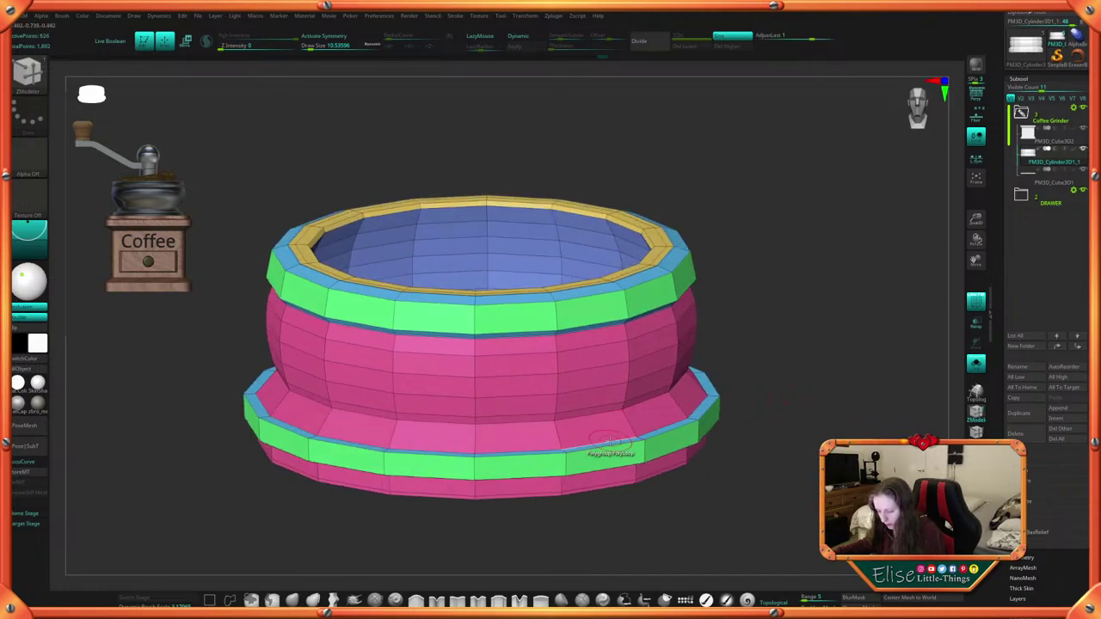
{"action": "key", "text": "space"}
{"action": "left_click", "coordinate": [667, 361]}
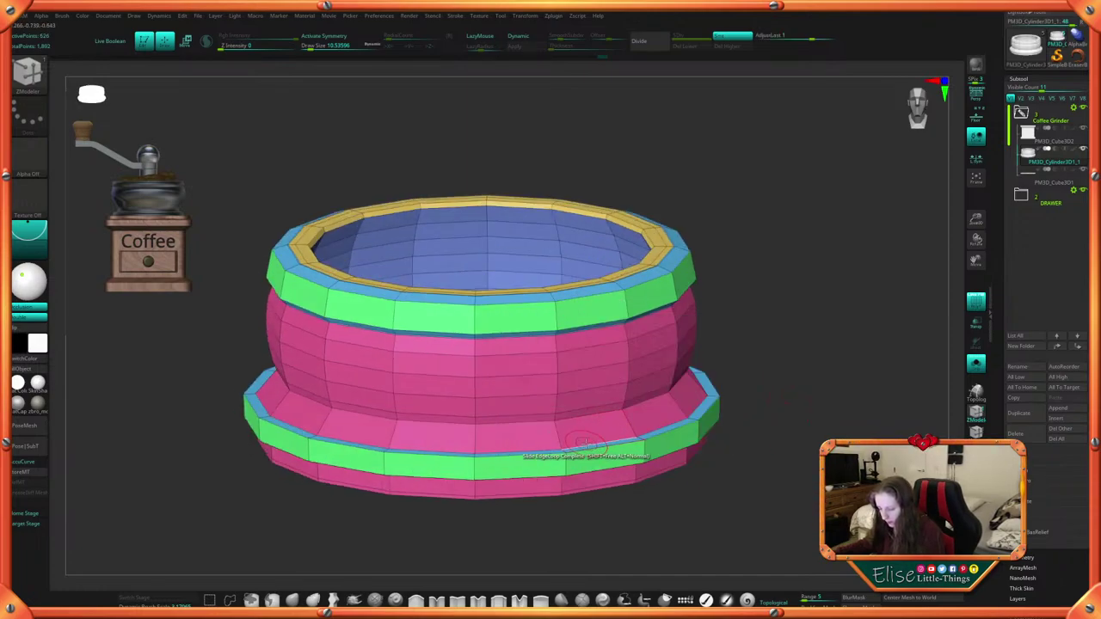
{"action": "left_click_drag", "start_coordinate": [729, 382], "coordinate": [771, 346]}
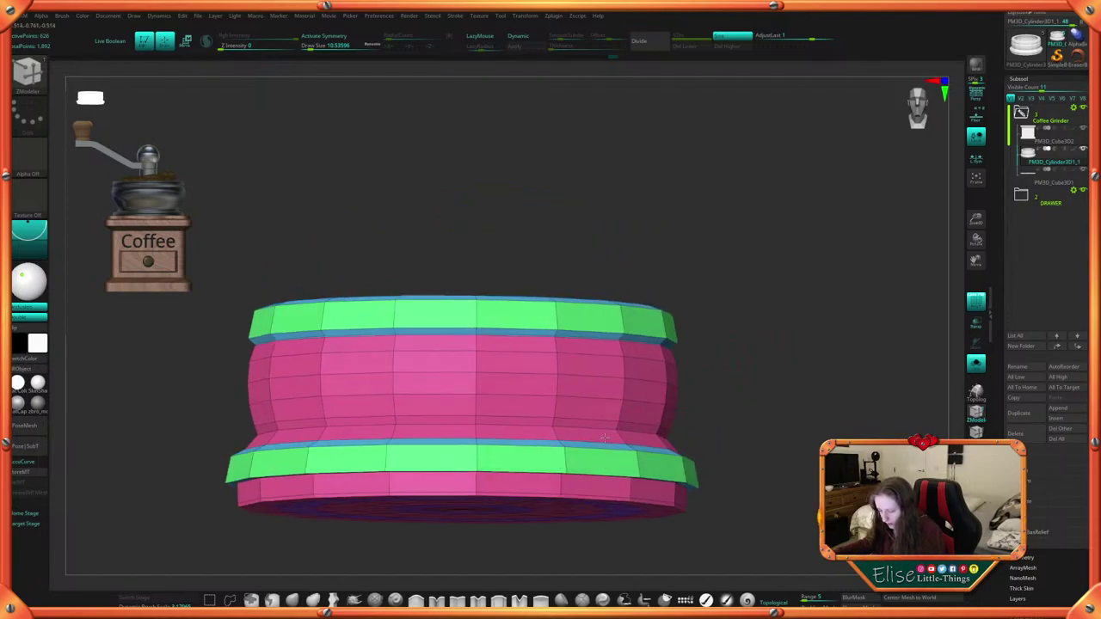
{"action": "left_click_drag", "start_coordinate": [761, 387], "coordinate": [744, 327]}
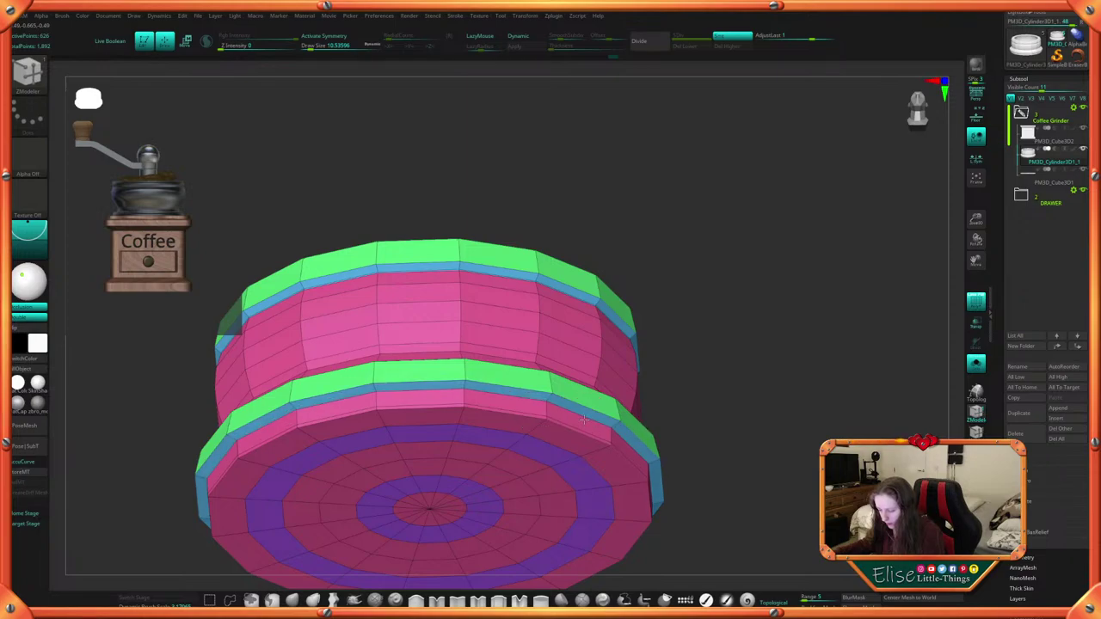
{"action": "left_click", "coordinate": [583, 420]}
{"action": "left_click_drag", "start_coordinate": [727, 374], "coordinate": [725, 418]}
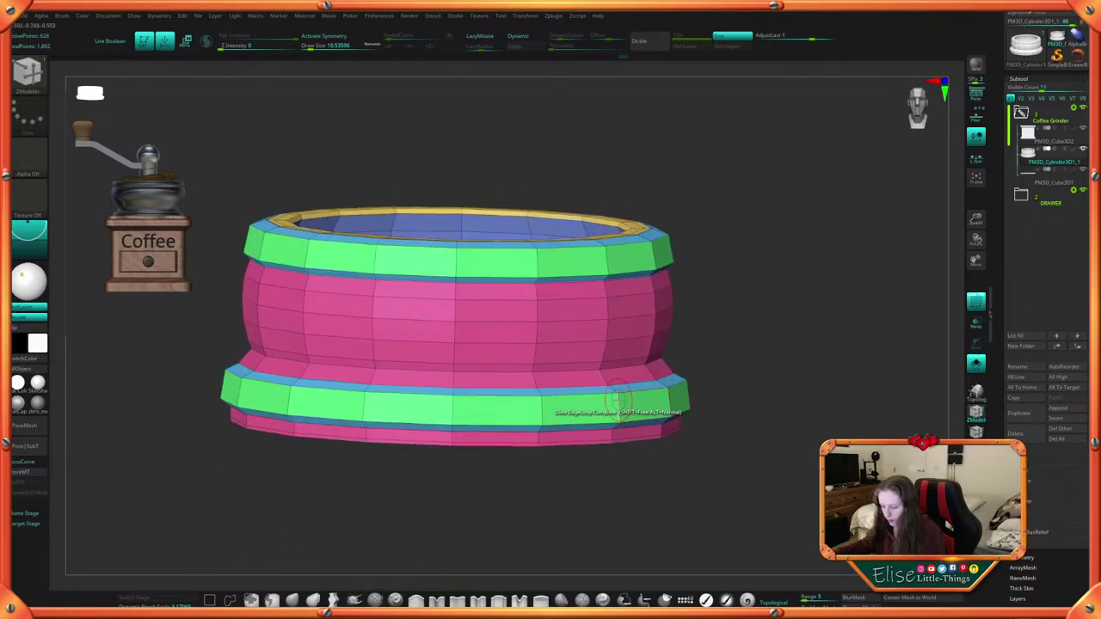
Insert single support edge loops near the upper and lower edges of the extruded band and around the base below it
{"action": "key", "text": "space"}
{"action": "left_click", "coordinate": [608, 350]}
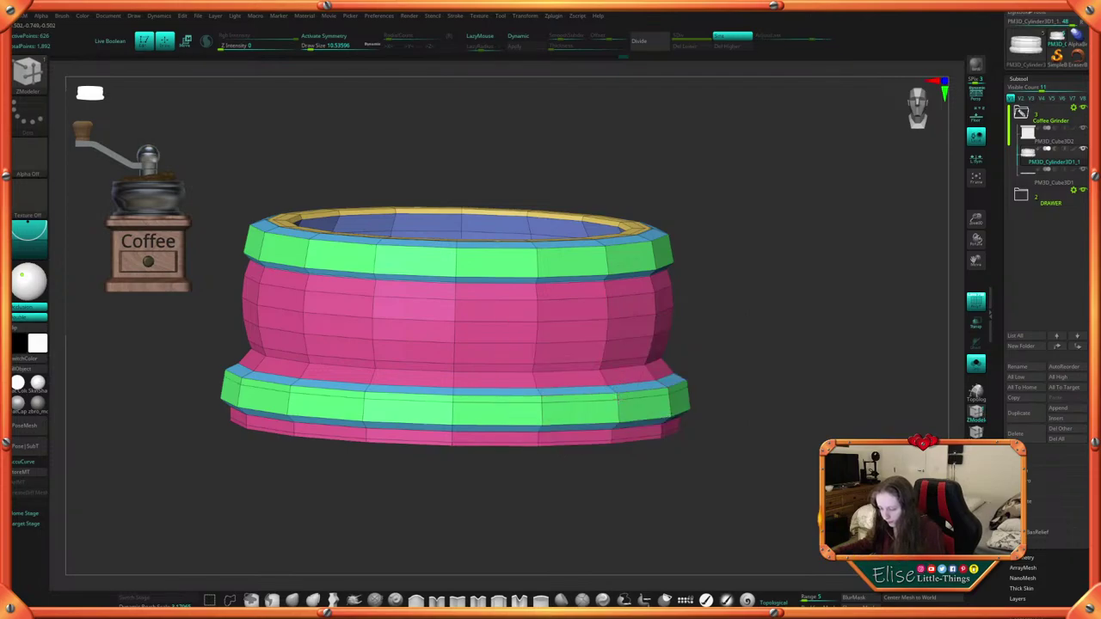
{"action": "left_click_drag", "start_coordinate": [744, 364], "coordinate": [750, 333]}
{"action": "left_click", "coordinate": [617, 421]}
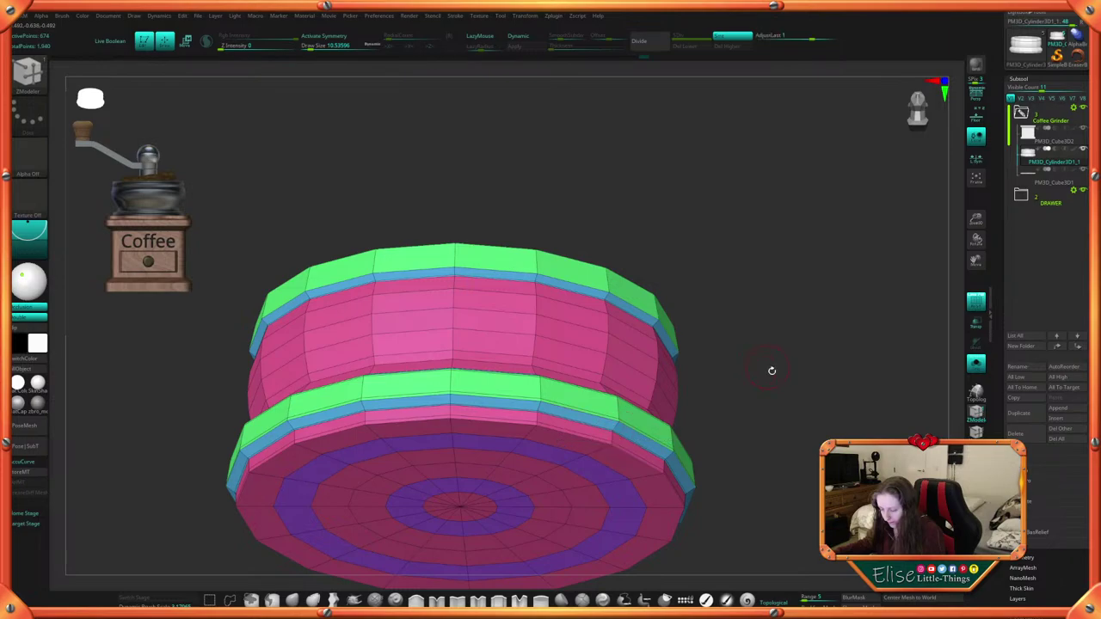
{"action": "left_click_drag", "start_coordinate": [771, 370], "coordinate": [762, 442]}
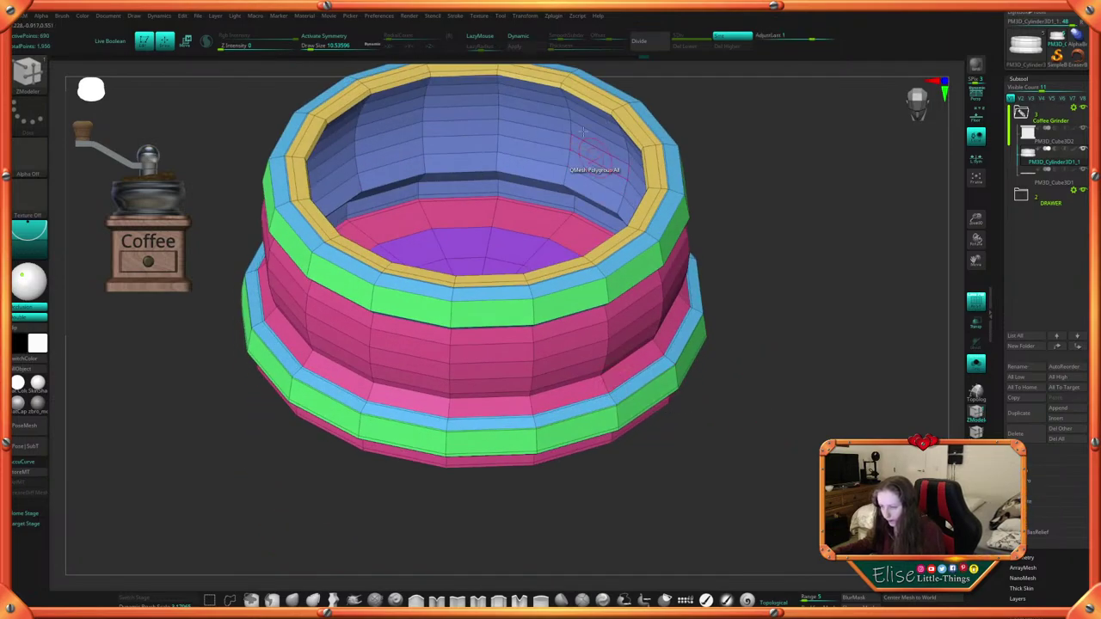
Preview the bowl with dynamic subdivision and without the wireframe, and examine the base profile from the front
{"action": "key", "text": "d"}
{"action": "key", "text": "space"}
{"action": "left_click", "coordinate": [767, 344]}
{"action": "left_click_drag", "start_coordinate": [765, 342], "coordinate": [722, 293]}
{"action": "mouse_move", "coordinate": [697, 376]}
{"action": "left_mouse_down", "text": "alt"}
{"action": "mouse_move", "coordinate": [676, 375]}
{"action": "mouse_move", "coordinate": [709, 407]}
{"action": "left_mouse_up", "text": "alt"}
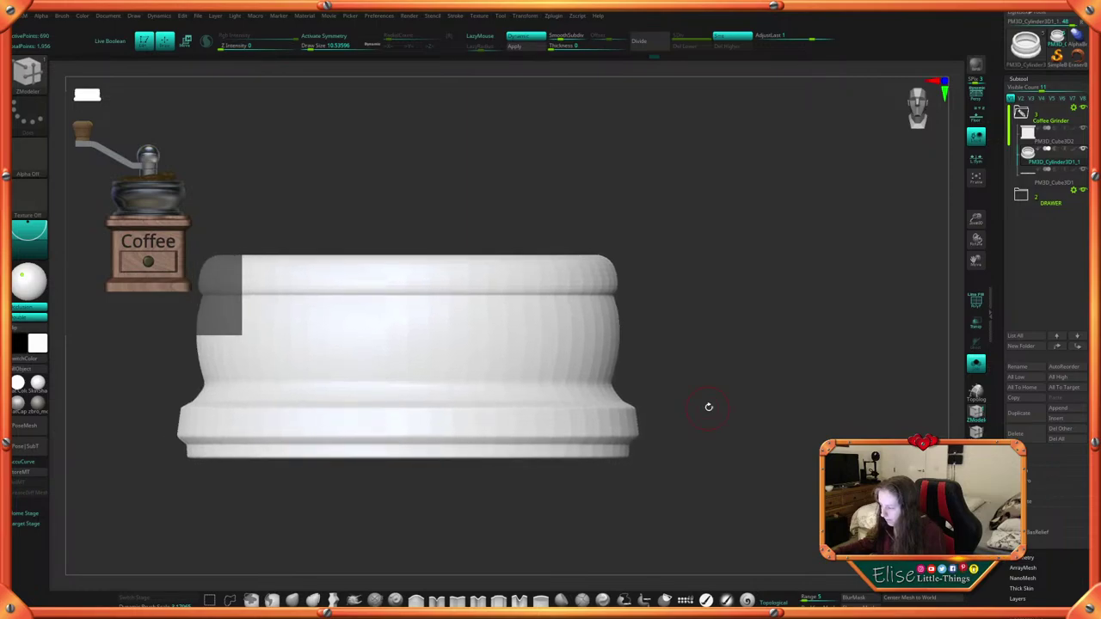
Return to the low-poly wireframe display and slide the complete edge loops at the base band's lower and upper edges slightly
{"action": "key", "text": "space"}
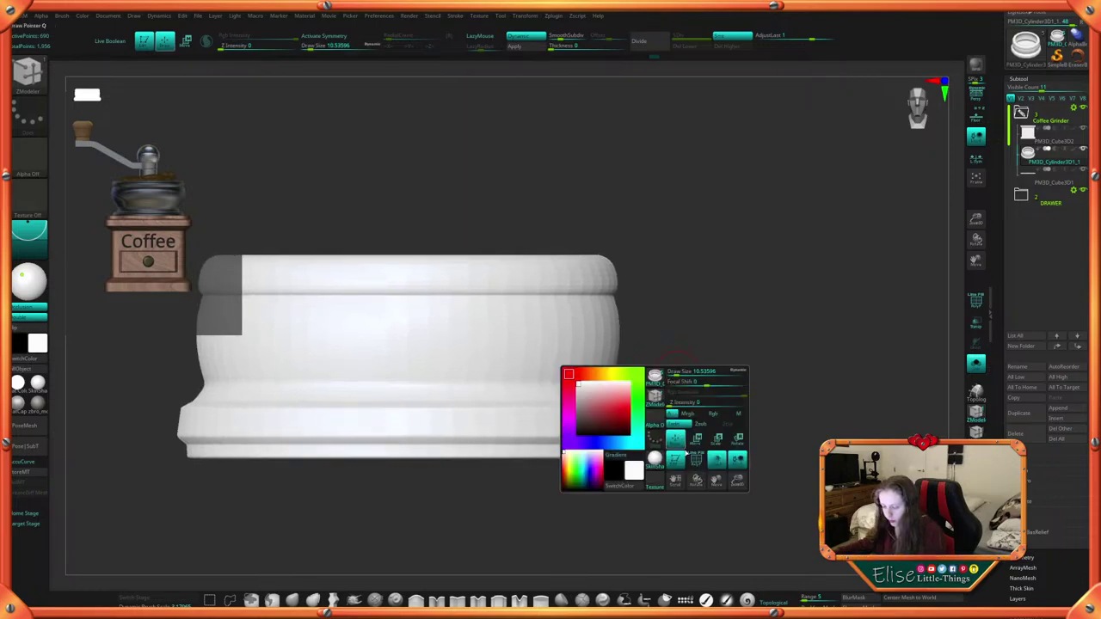
{"action": "key", "text": "shift+f"}
{"action": "left_click", "coordinate": [534, 39]}
{"action": "left_click_drag", "start_coordinate": [688, 307], "coordinate": [761, 297]}
{"action": "key", "text": "space"}
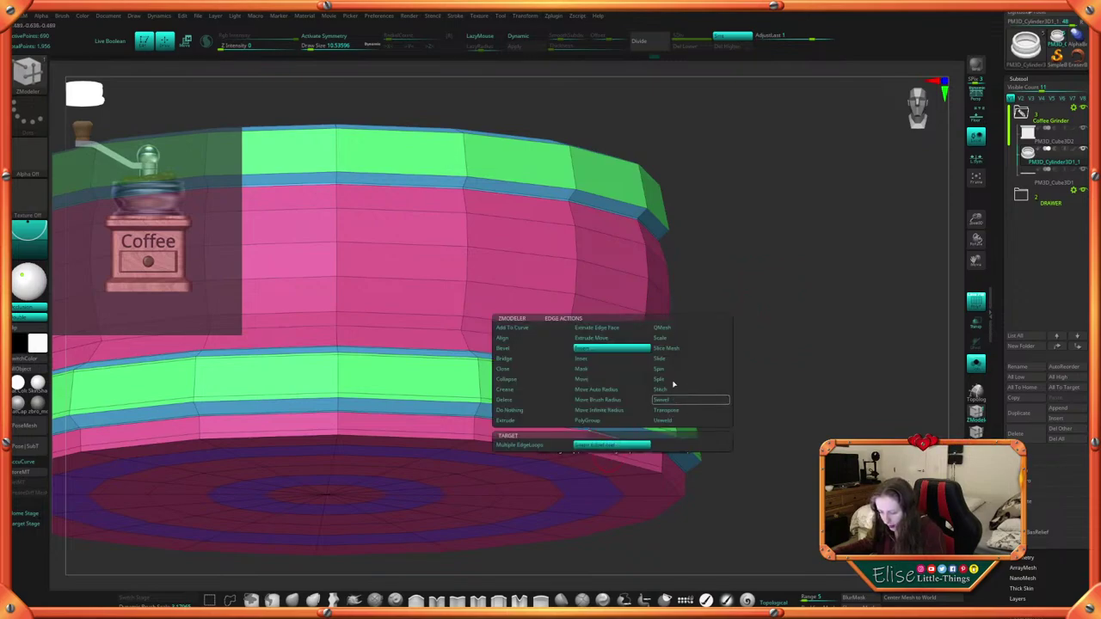
{"action": "left_click", "coordinate": [677, 361]}
{"action": "mouse_move", "coordinate": [615, 438]}
{"action": "left_mouse_down"}
{"action": "mouse_move", "coordinate": [616, 454]}
{"action": "mouse_move", "coordinate": [629, 437]}
{"action": "left_mouse_up"}
{"action": "left_click_drag", "start_coordinate": [742, 392], "coordinate": [753, 464]}
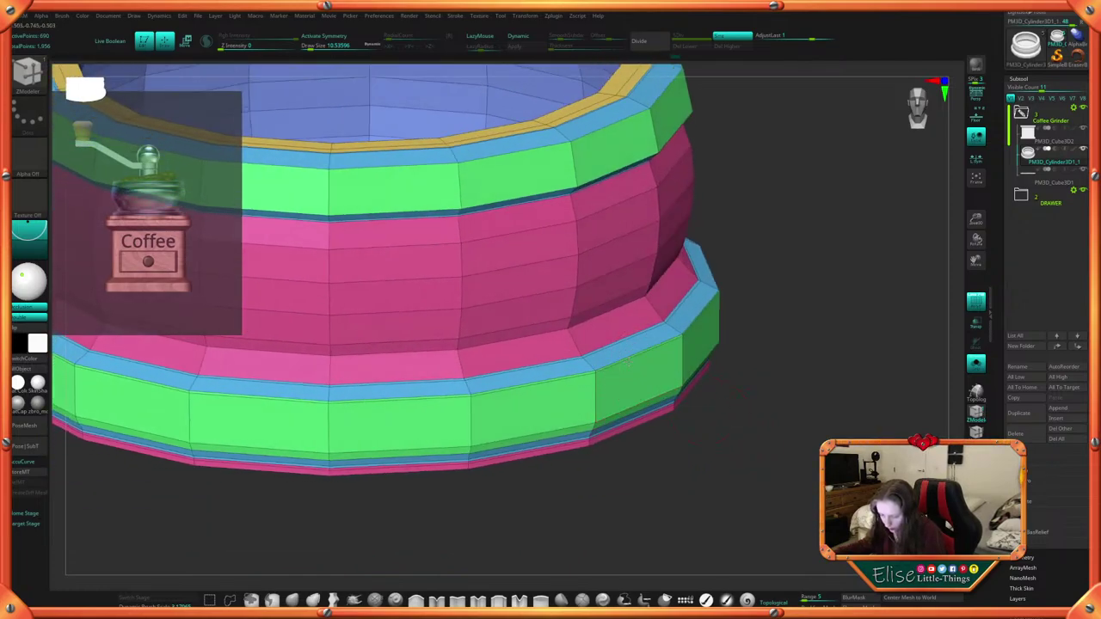
{"action": "left_click_drag", "start_coordinate": [627, 364], "coordinate": [629, 369]}
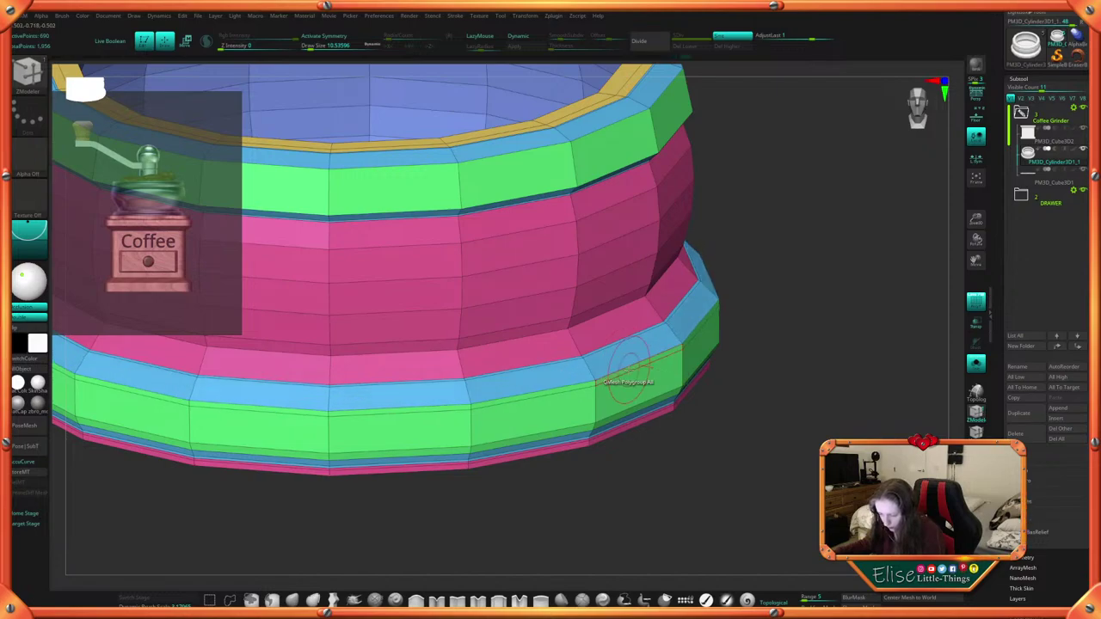
Examine the base band's smoothed shape with dynamic subdivision, with and without the wireframe, and return to the low-poly wireframe
{"action": "left_click_drag", "start_coordinate": [762, 379], "coordinate": [772, 326]}
{"action": "left_click", "coordinate": [533, 37]}
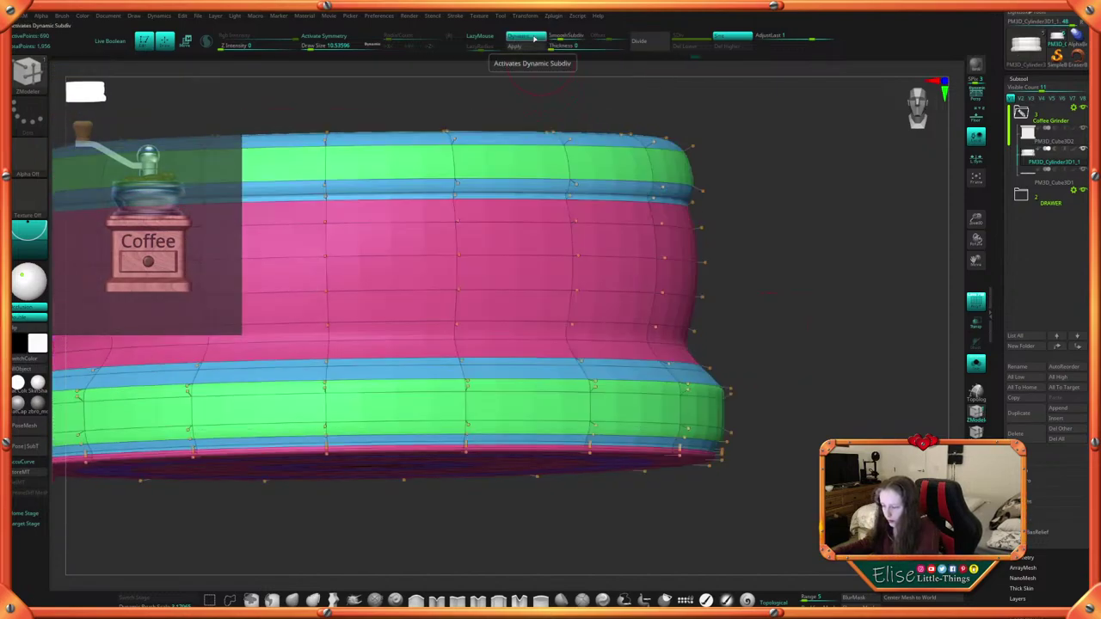
{"action": "key", "text": "space"}
{"action": "left_click", "coordinate": [797, 376]}
{"action": "mouse_move", "coordinate": [785, 377]}
{"action": "left_mouse_down", "text": "alt"}
{"action": "mouse_move", "coordinate": [798, 358]}
{"action": "mouse_move", "coordinate": [771, 339]}
{"action": "mouse_move", "coordinate": [782, 333]}
{"action": "mouse_move", "coordinate": [774, 368]}
{"action": "left_mouse_up", "text": "alt"}
{"action": "key", "text": "space"}
{"action": "left_click", "coordinate": [791, 434]}
{"action": "left_click", "coordinate": [532, 35]}
Isolate the edge loop near the base band's upper edge with Transpose, scale it uniformly to about 1.03, and clear the mask
{"action": "left_click_drag", "start_coordinate": [666, 142], "coordinate": [688, 178], "text": "alt"}
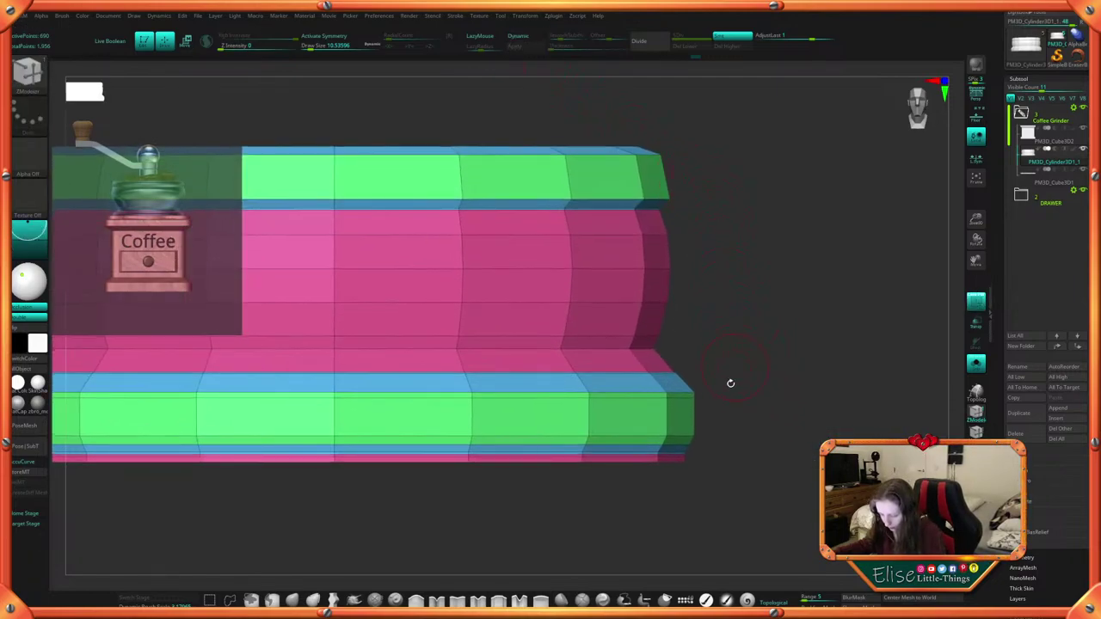
{"action": "key", "text": "space"}
{"action": "left_click", "coordinate": [692, 411]}
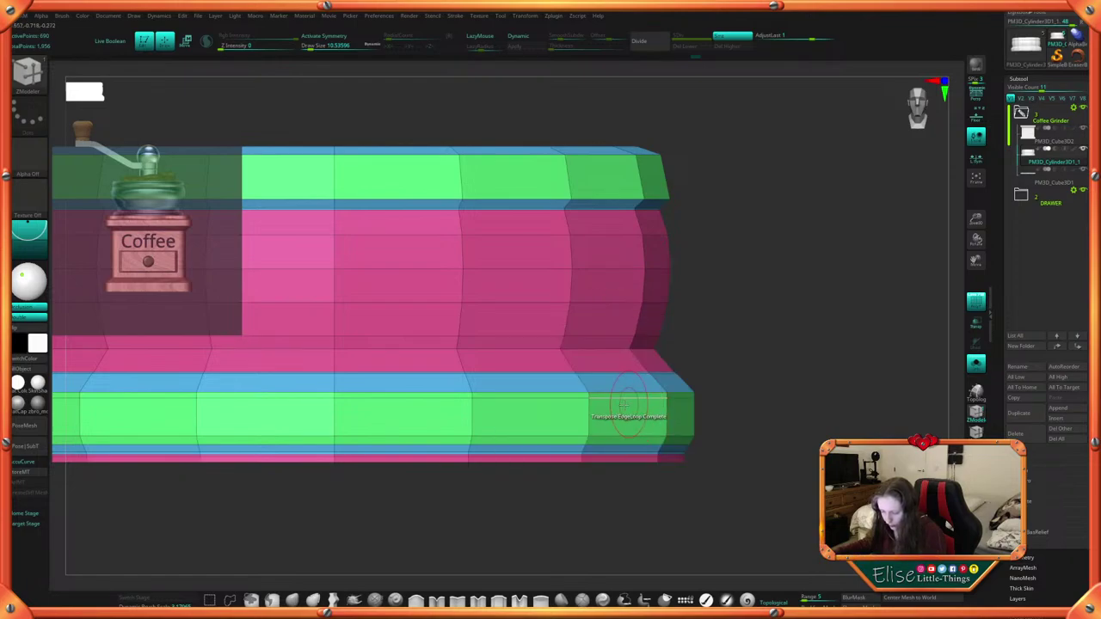
{"action": "left_click", "coordinate": [626, 398]}
{"action": "left_click", "coordinate": [643, 328]}
{"action": "left_click", "coordinate": [612, 328]}
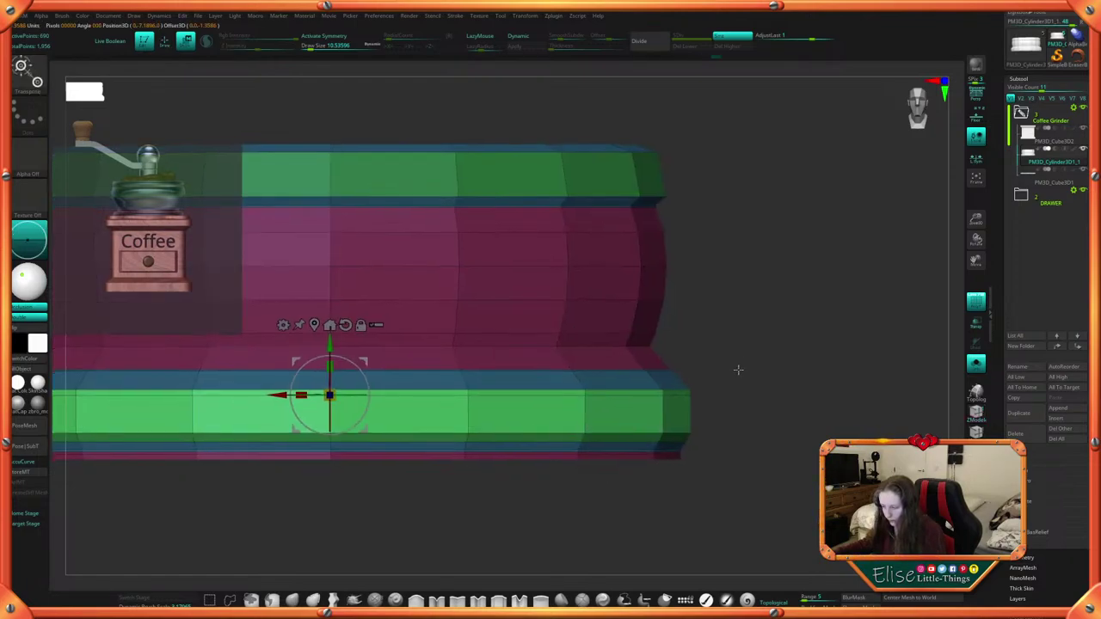
{"action": "left_click_drag", "start_coordinate": [737, 371], "coordinate": [813, 378], "text": "alt"}
{"action": "left_click_drag", "start_coordinate": [413, 411], "coordinate": [421, 404]}
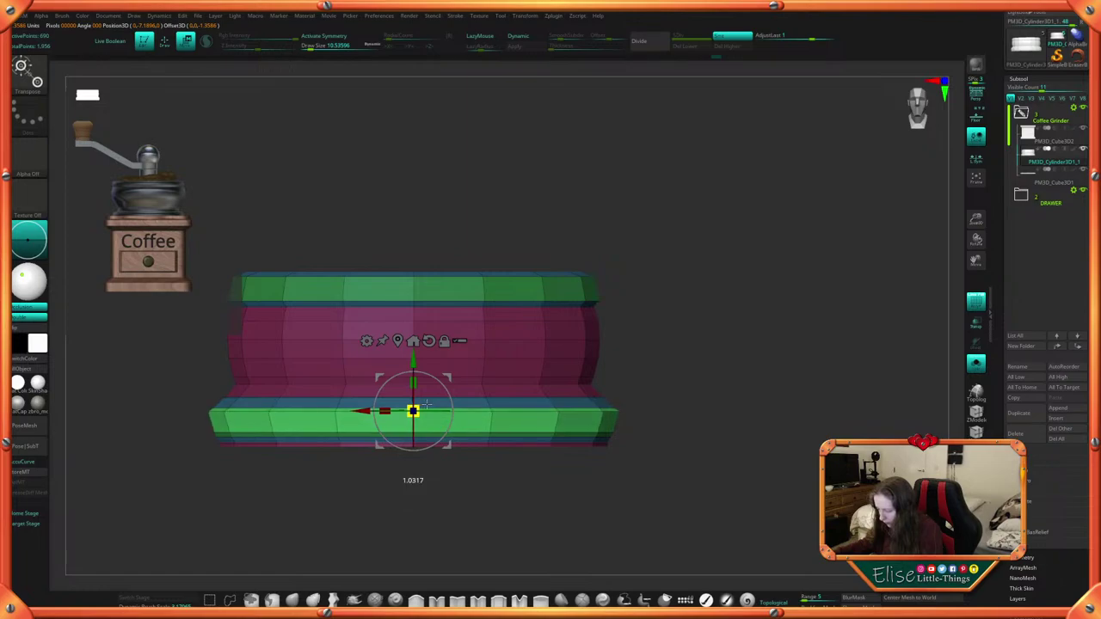
{"action": "left_click_drag", "start_coordinate": [701, 361], "coordinate": [674, 370], "text": "ctrl"}
Isolate the edge loop near the base band's lower edge, centre the gizmo, scale it to about 1.03, and clear the mask
{"action": "key", "text": "q"}
{"action": "left_click", "coordinate": [522, 432]}
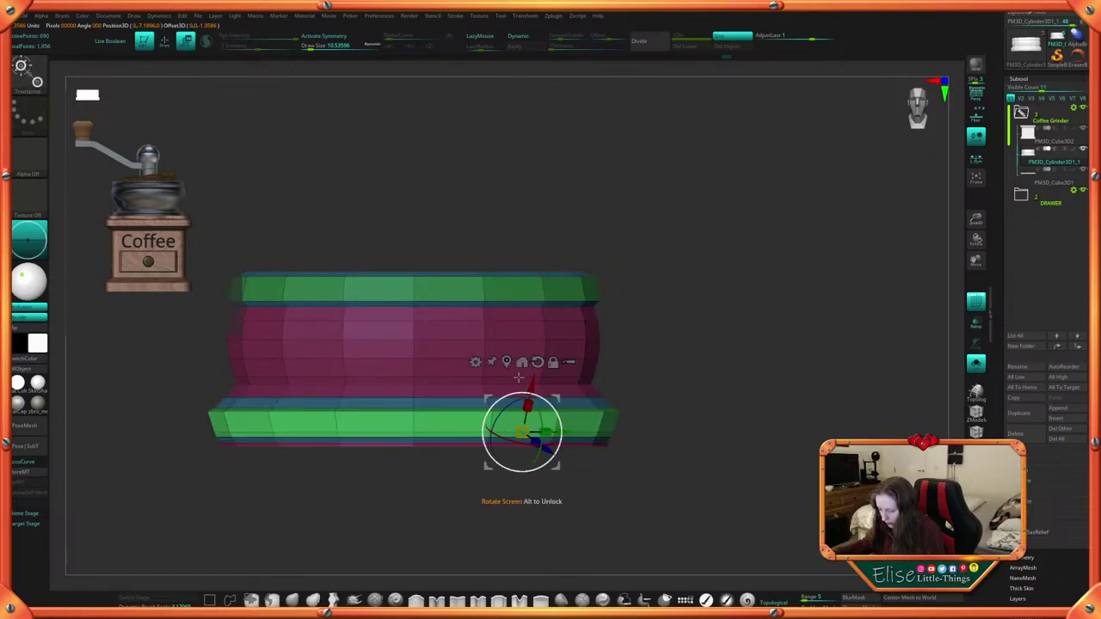
{"action": "left_click", "coordinate": [521, 361]}
{"action": "left_click_drag", "start_coordinate": [412, 431], "coordinate": [415, 432]}
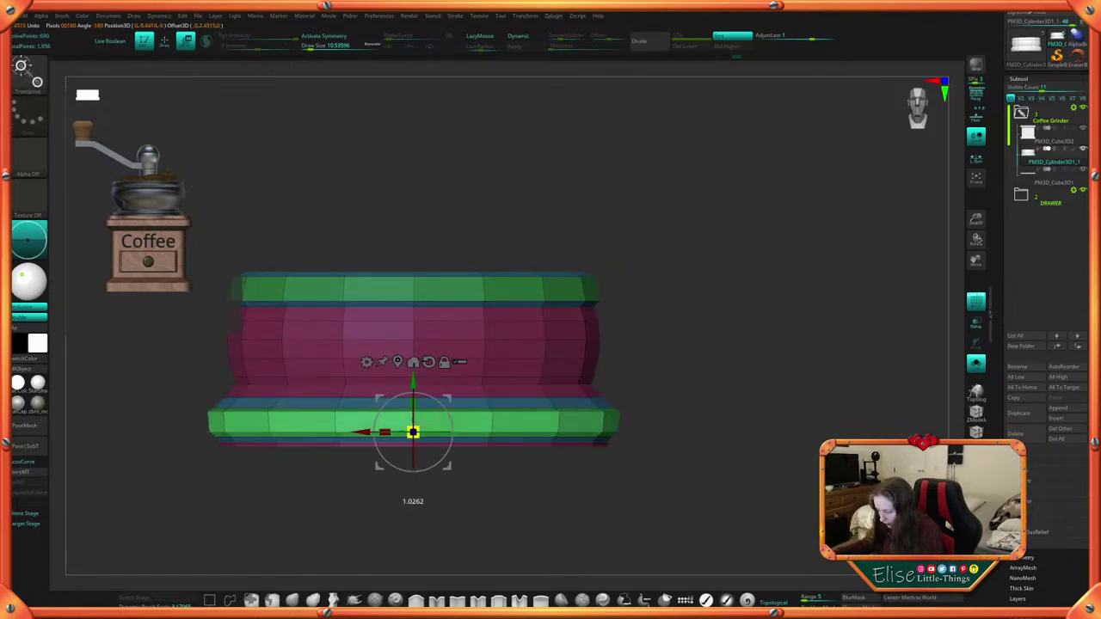
{"action": "key", "text": "q"}
{"action": "mouse_move", "coordinate": [678, 383]}
{"action": "left_mouse_down", "text": "ctrl"}
{"action": "mouse_move", "coordinate": [680, 420]}
{"action": "mouse_move", "coordinate": [731, 387]}
{"action": "left_mouse_up", "text": "ctrl"}
Show the bowl smoothed without the wireframe, mask everything except its bottom edge, and centre the gizmo on the unmasked part
{"action": "left_click", "coordinate": [527, 37]}
{"action": "key", "text": "space"}
{"action": "left_click", "coordinate": [679, 360]}
{"action": "left_click_drag", "start_coordinate": [747, 522], "coordinate": [538, 488], "text": "ctrl"}
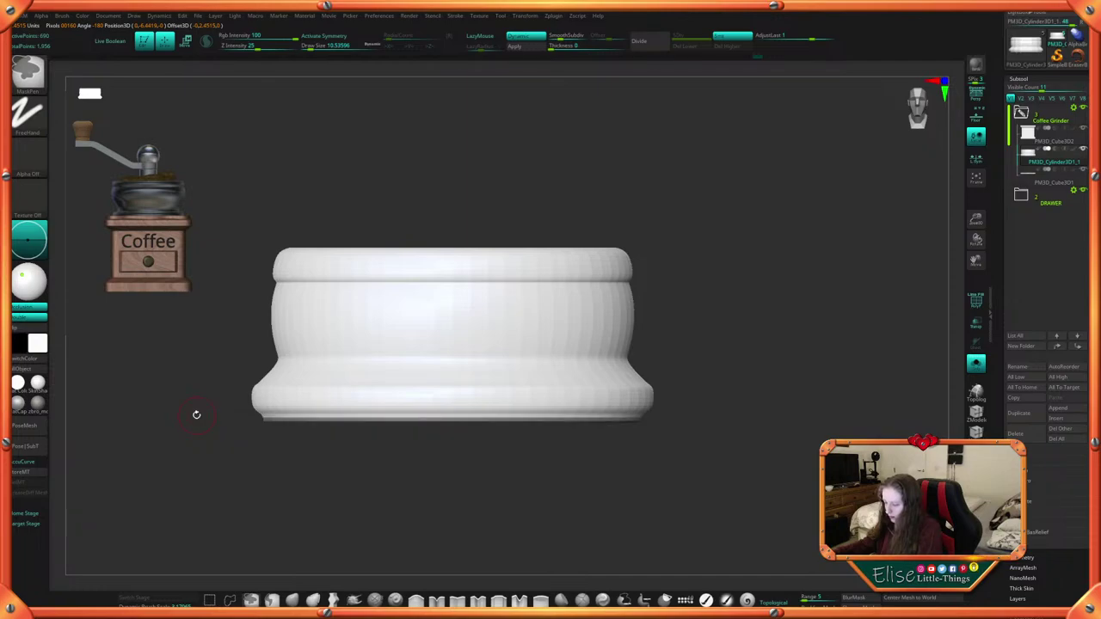
{"action": "left_click", "coordinate": [699, 333], "text": "ctrl"}
{"action": "key", "text": "w"}
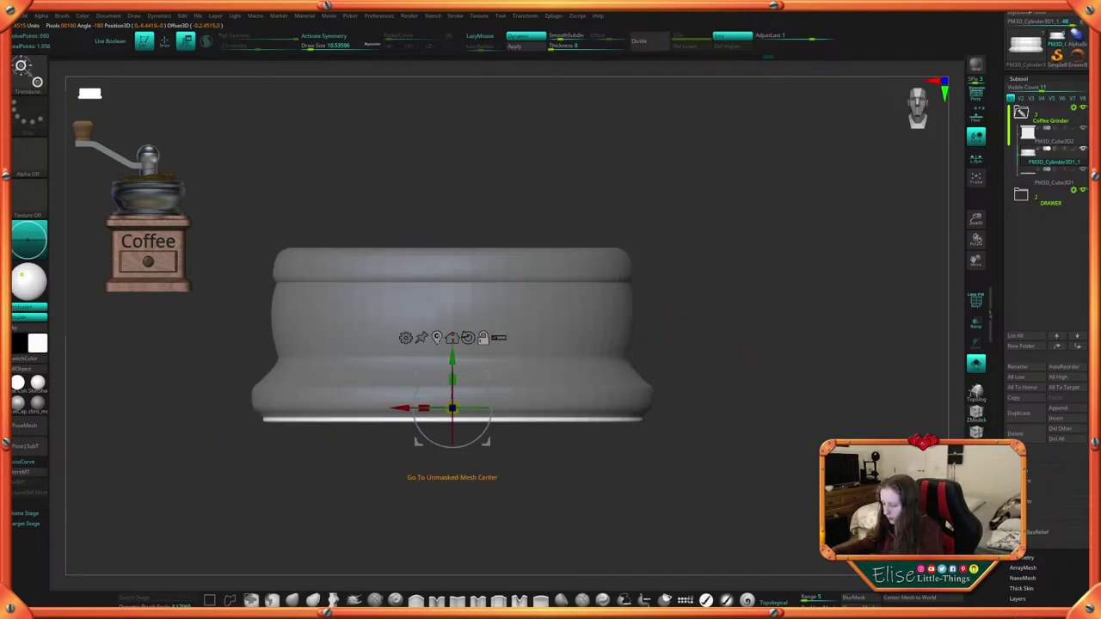
{"action": "left_click", "coordinate": [437, 338]}
Flatten the bowl's unmasked bottom edge along the vertical axis, move it slightly down, and clear the mask
{"action": "left_click_drag", "start_coordinate": [453, 392], "coordinate": [454, 496]}
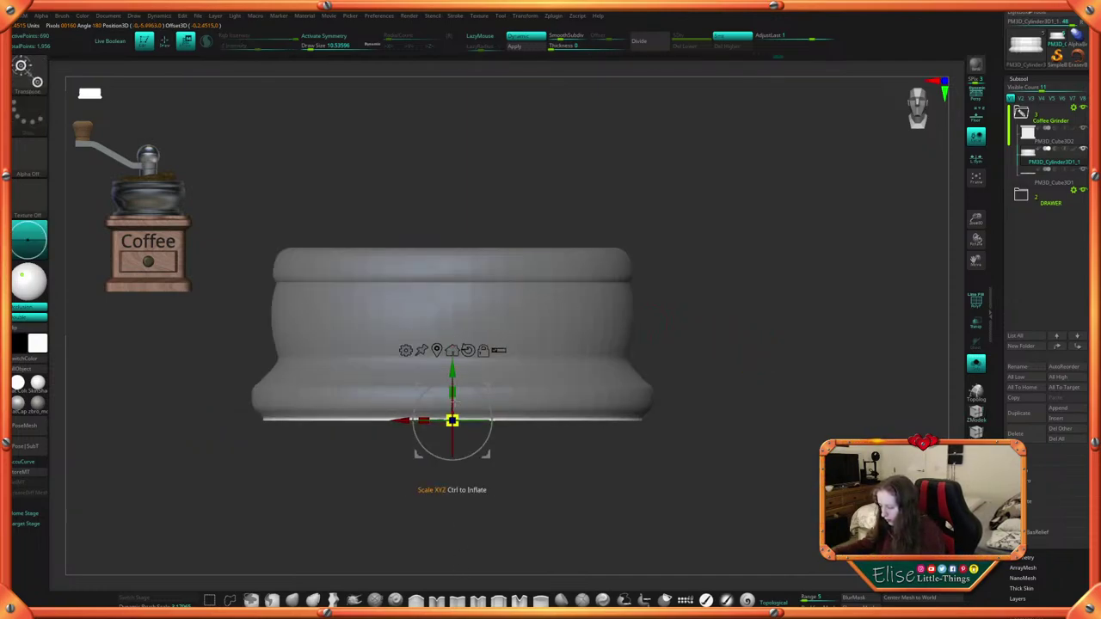
{"action": "left_click_drag", "start_coordinate": [448, 367], "coordinate": [448, 371]}
{"action": "key", "text": "q"}
{"action": "mouse_move", "coordinate": [715, 337]}
{"action": "left_mouse_down", "text": "ctrl"}
{"action": "mouse_move", "coordinate": [721, 402]}
{"action": "mouse_move", "coordinate": [732, 334]}
{"action": "left_mouse_up", "text": "ctrl"}
Return the bowl to the low-poly wireframe display and examine the edge loops around the bottom of the base
{"action": "key", "text": "space"}
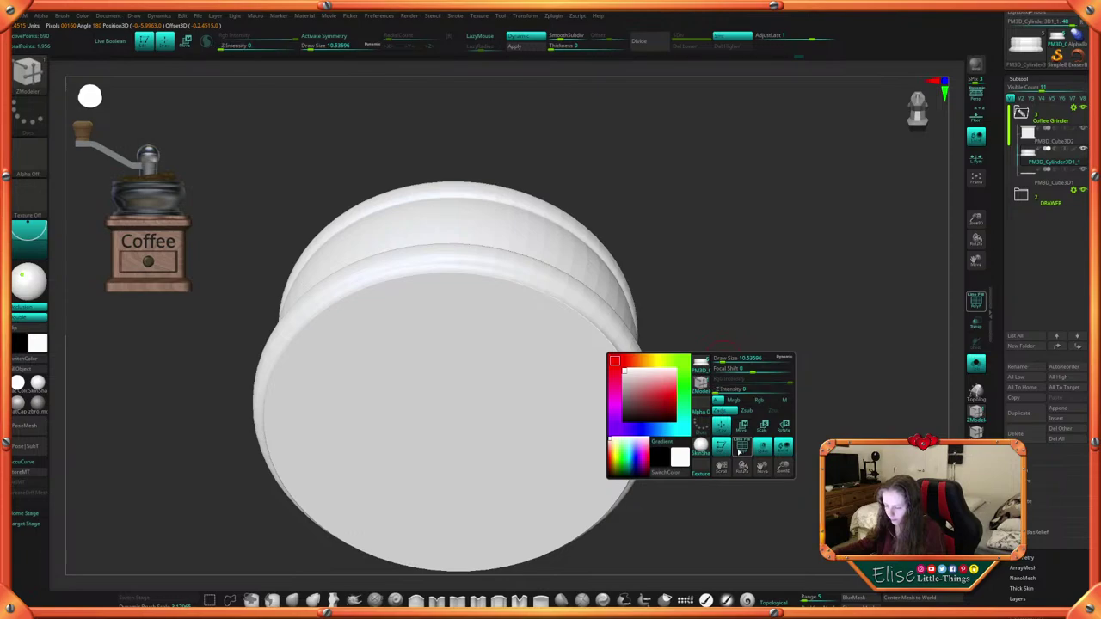
{"action": "left_click", "coordinate": [740, 450]}
{"action": "left_click_drag", "start_coordinate": [745, 384], "coordinate": [625, 156]}
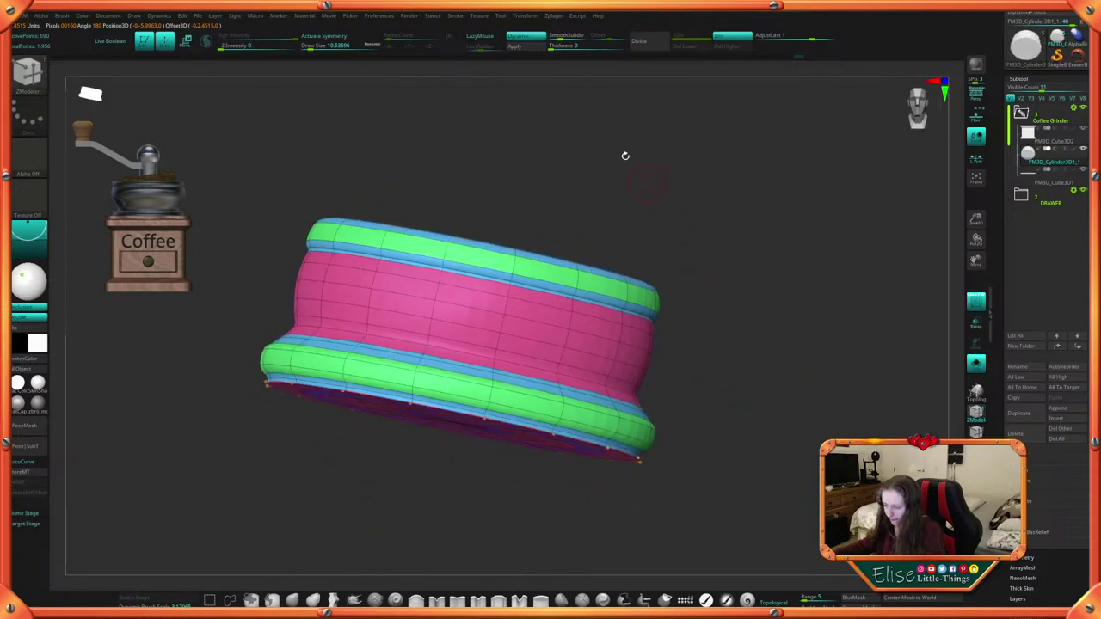
{"action": "key", "text": "shift+d"}
{"action": "left_click_drag", "start_coordinate": [731, 185], "coordinate": [720, 249], "text": "alt"}
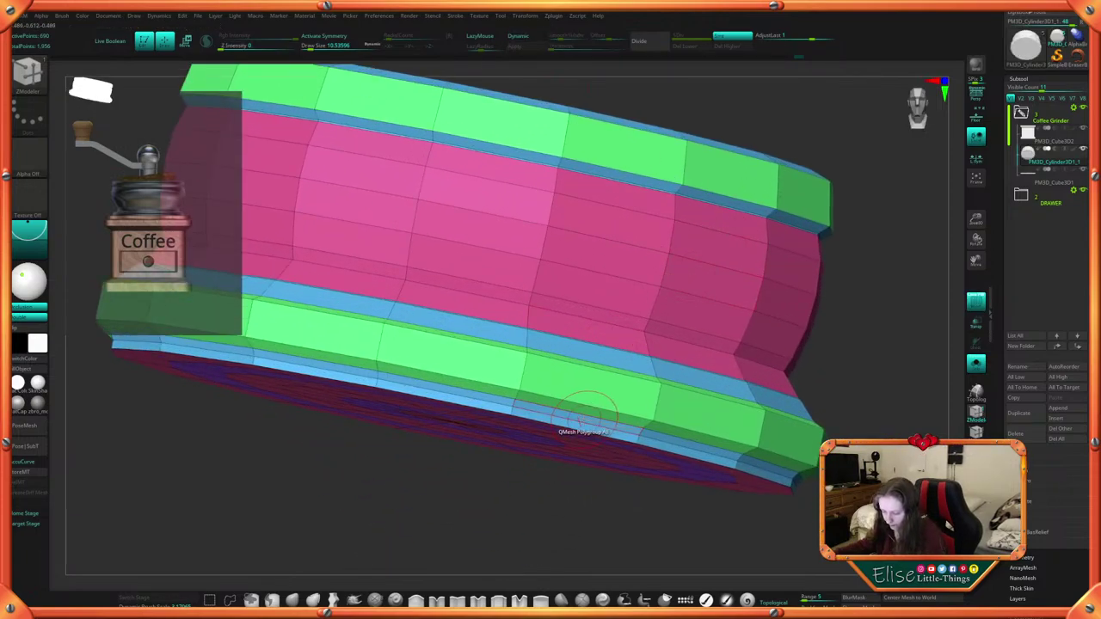
{"action": "key", "text": "space"}
{"action": "left_click_drag", "start_coordinate": [872, 364], "coordinate": [869, 340]}
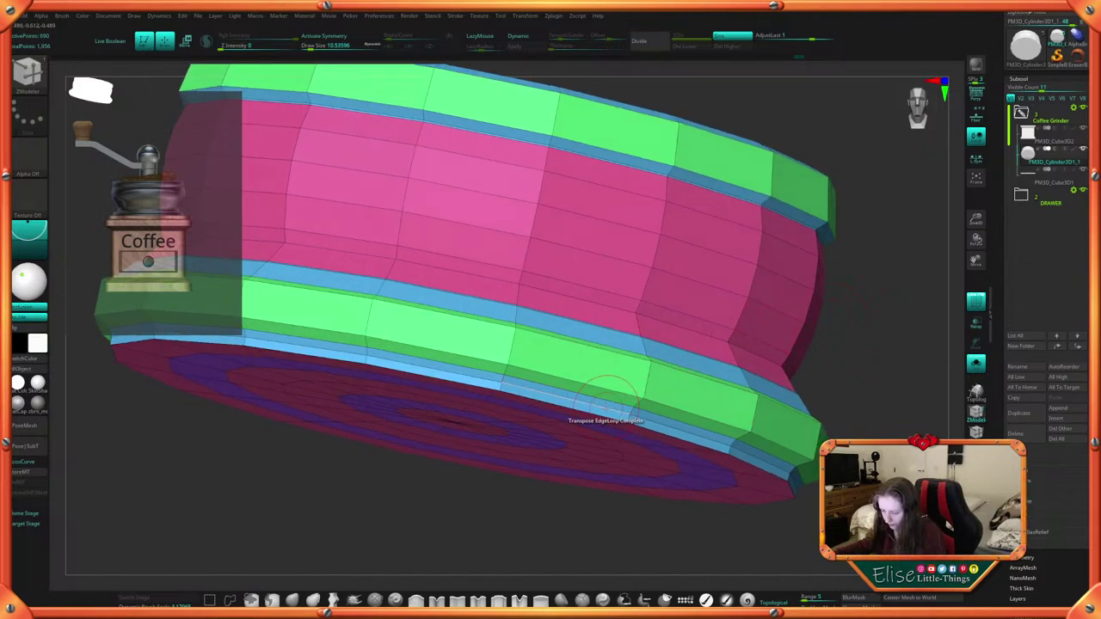
{"action": "left_click_drag", "start_coordinate": [563, 495], "coordinate": [561, 517]}
{"action": "key", "text": "space"}
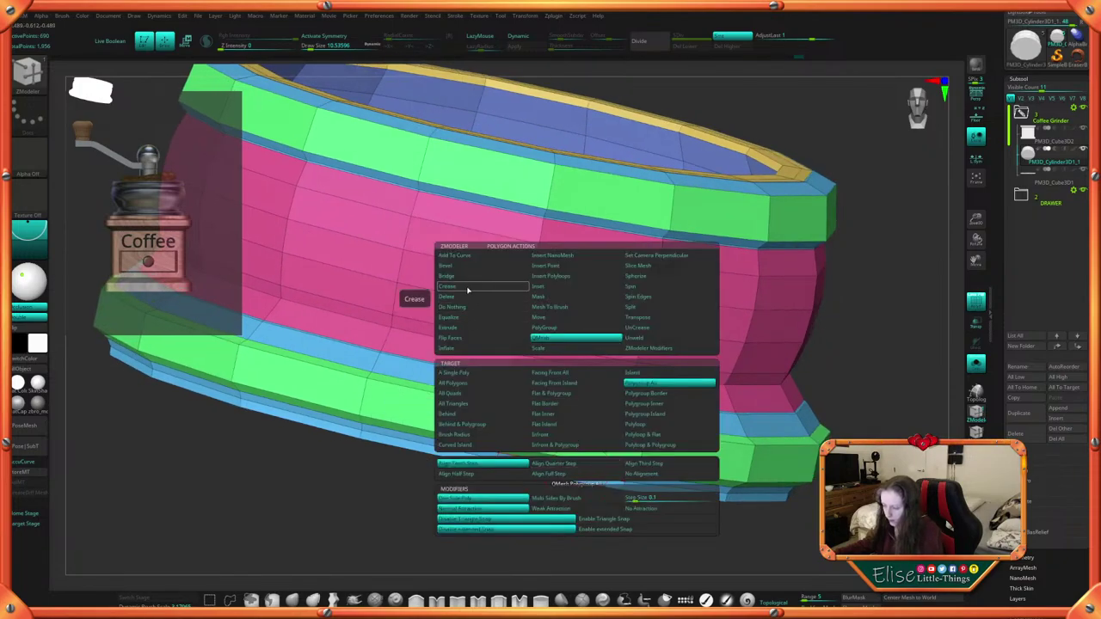
{"action": "left_click", "coordinate": [469, 297]}
{"action": "left_click", "coordinate": [579, 474]}
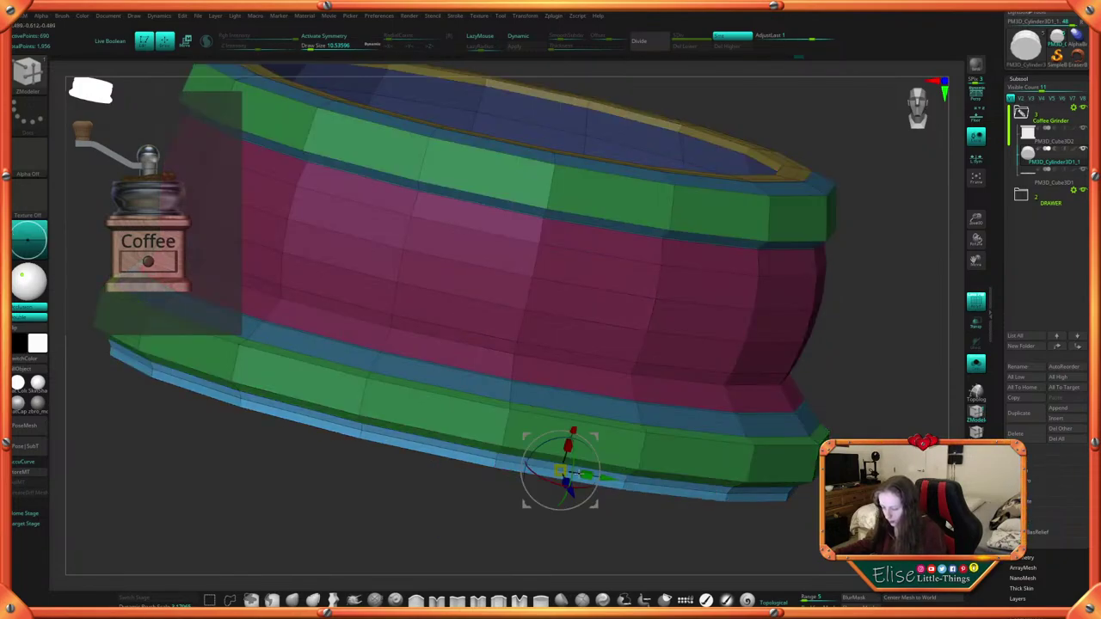
{"action": "key", "text": "ctrl+z"}
{"action": "key", "text": "q"}
{"action": "left_click", "coordinate": [577, 476]}
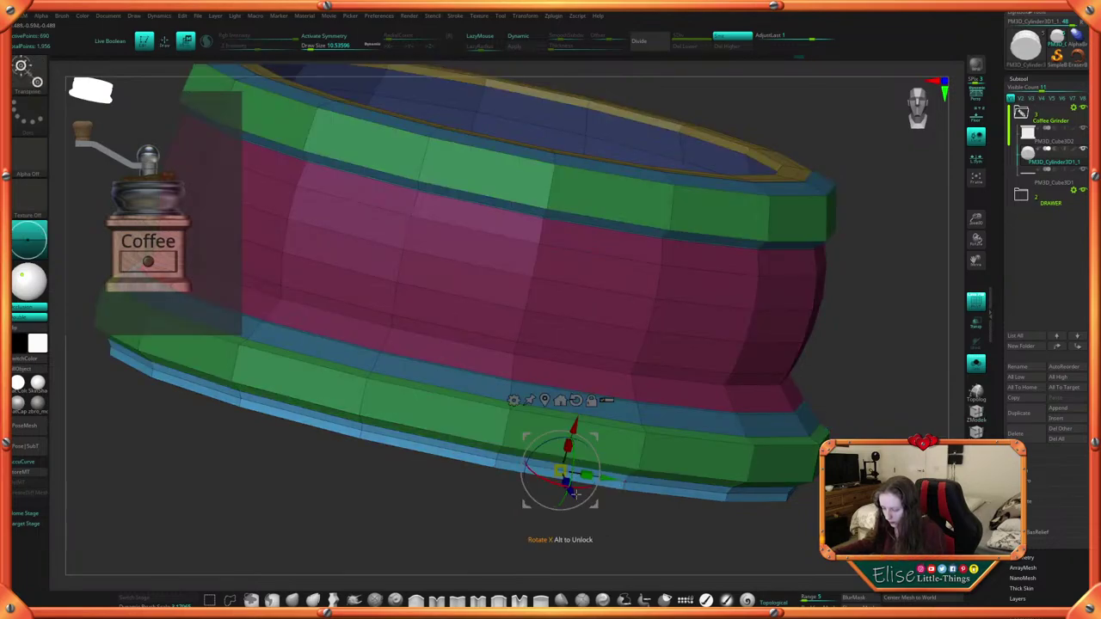
{"action": "key", "text": "q"}
Delete the complete edge loop running around the narrow strip beneath the base band
{"action": "key", "text": "space"}
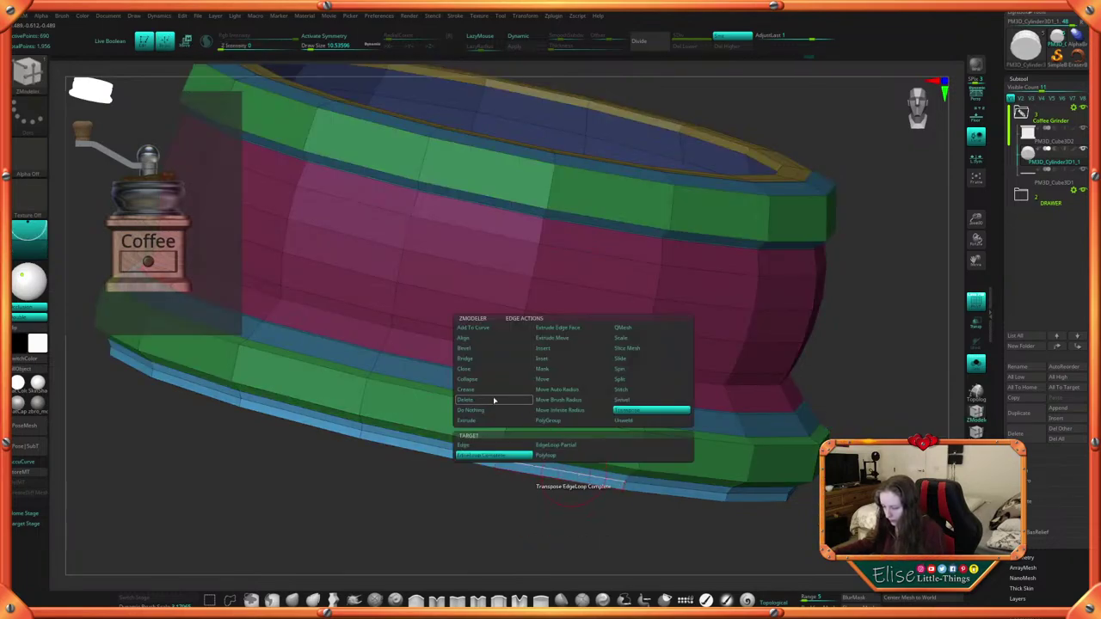
{"action": "left_click", "coordinate": [493, 403]}
{"action": "left_click", "coordinate": [573, 476]}
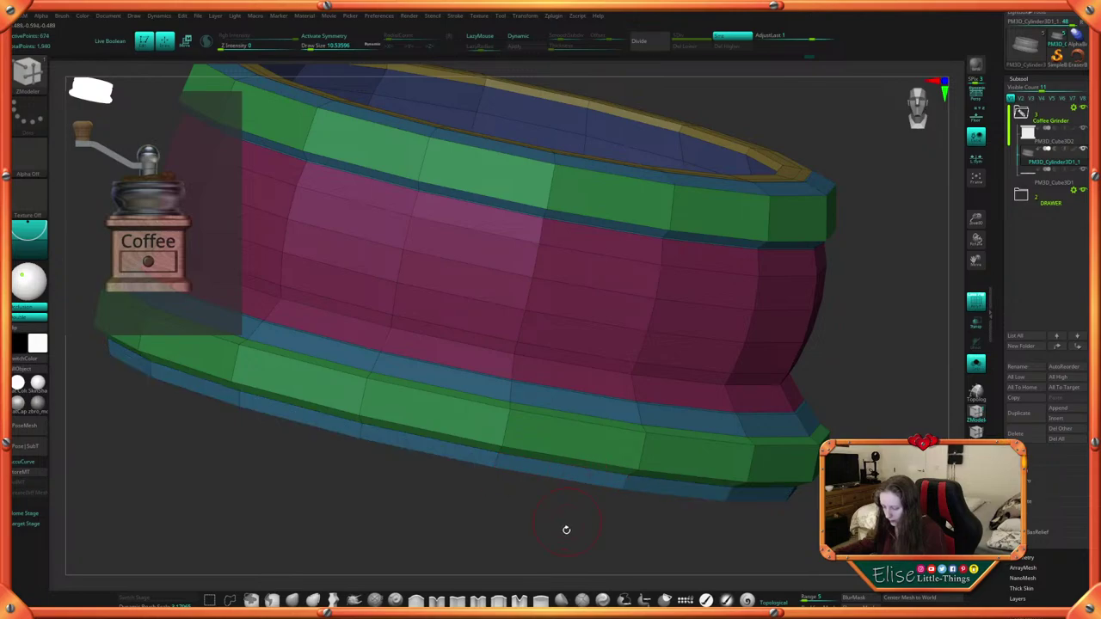
Clear the mask, show the bowl smoothed without the wireframe, and examine it from above and below
{"action": "left_click_drag", "start_coordinate": [565, 529], "coordinate": [593, 492], "text": "alt"}
{"action": "left_click_drag", "start_coordinate": [771, 409], "coordinate": [795, 434], "text": "ctrl"}
{"action": "left_click", "coordinate": [527, 38]}
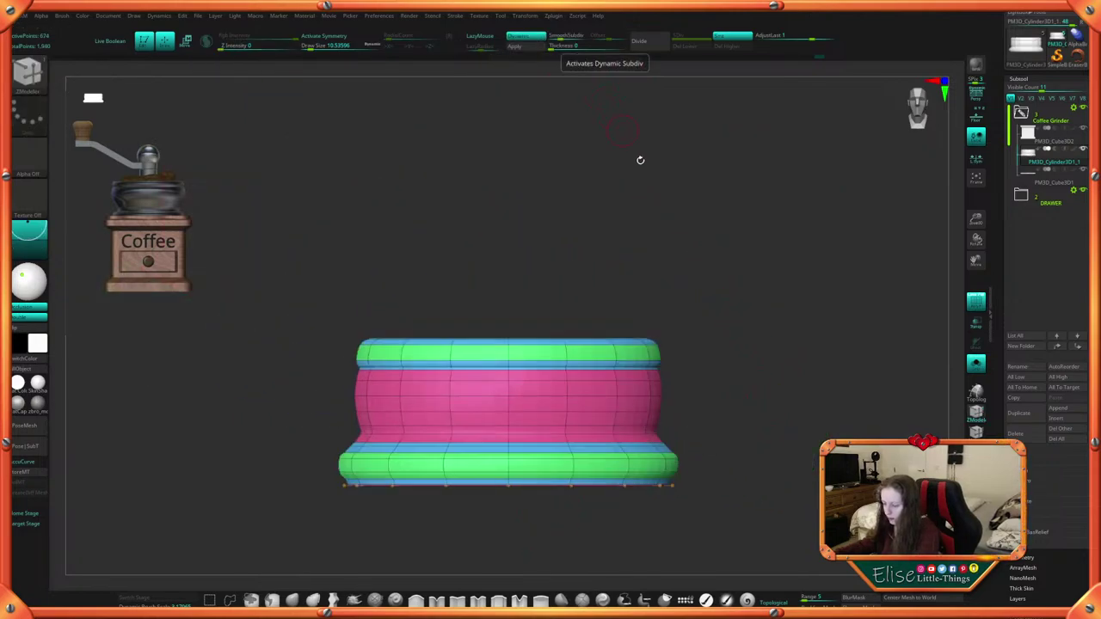
{"action": "left_click_drag", "start_coordinate": [722, 275], "coordinate": [694, 216], "text": "alt"}
{"action": "key", "text": "space"}
{"action": "left_click", "coordinate": [714, 351]}
{"action": "mouse_move", "coordinate": [733, 333]}
{"action": "left_mouse_down"}
{"action": "mouse_move", "coordinate": [742, 283]}
{"action": "mouse_move", "coordinate": [731, 269]}
{"action": "mouse_move", "coordinate": [732, 346]}
{"action": "left_mouse_up"}
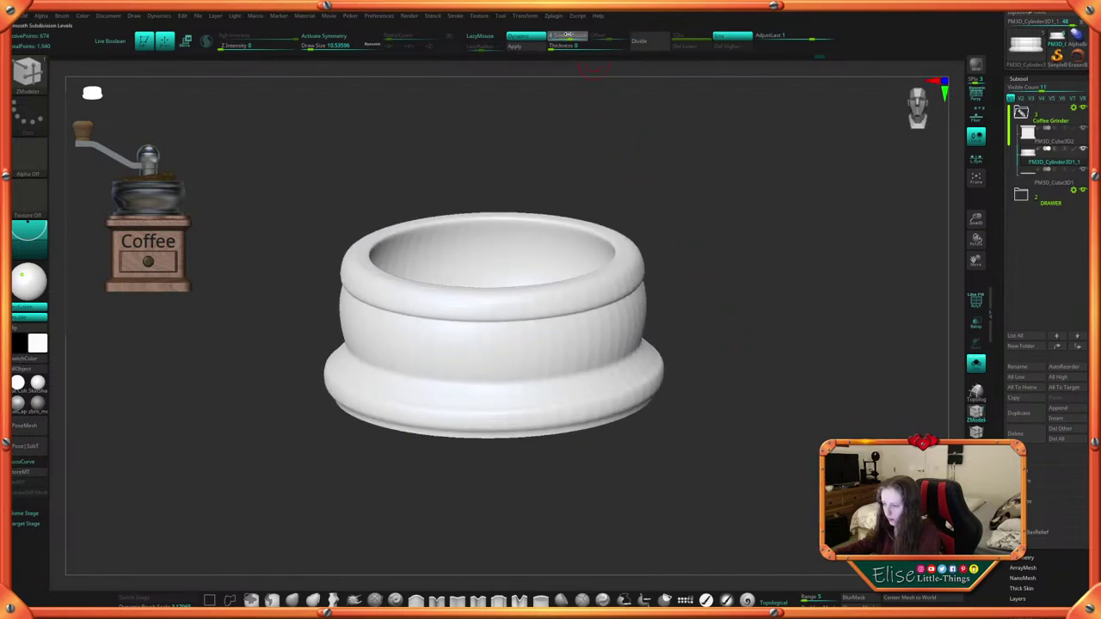
{"action": "left_click_drag", "start_coordinate": [687, 185], "coordinate": [680, 238]}
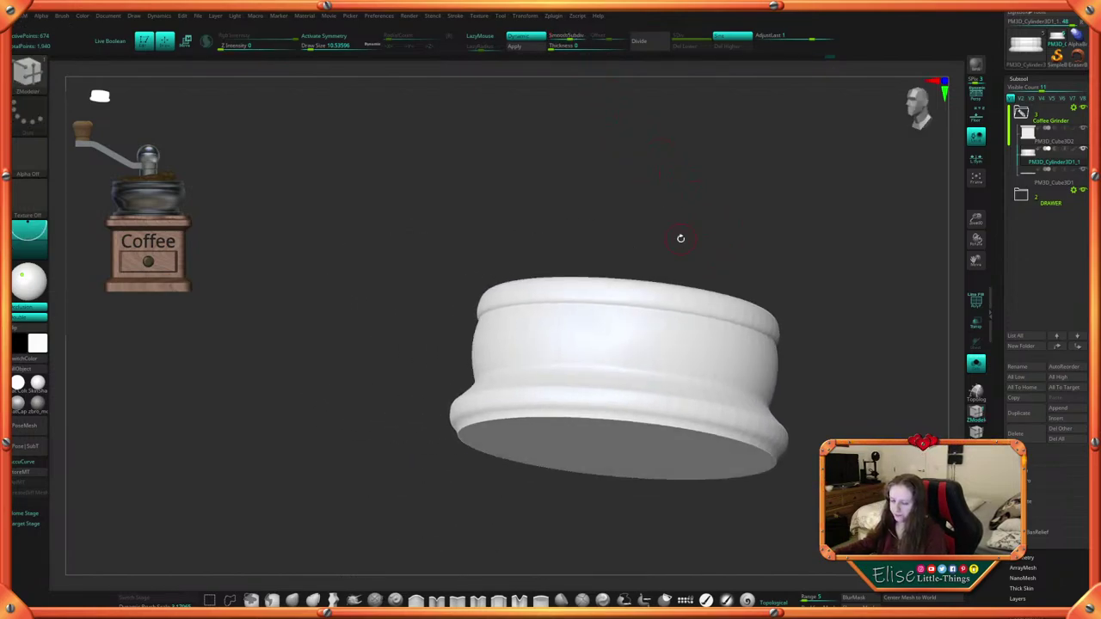
{"action": "left_click_drag", "start_coordinate": [838, 405], "coordinate": [666, 418], "text": "shift"}
Show the whole grinder, centre the gizmo on the bowl, and raise the bowl until its base rests on the scalloped plate
{"action": "left_click", "coordinate": [977, 365]}
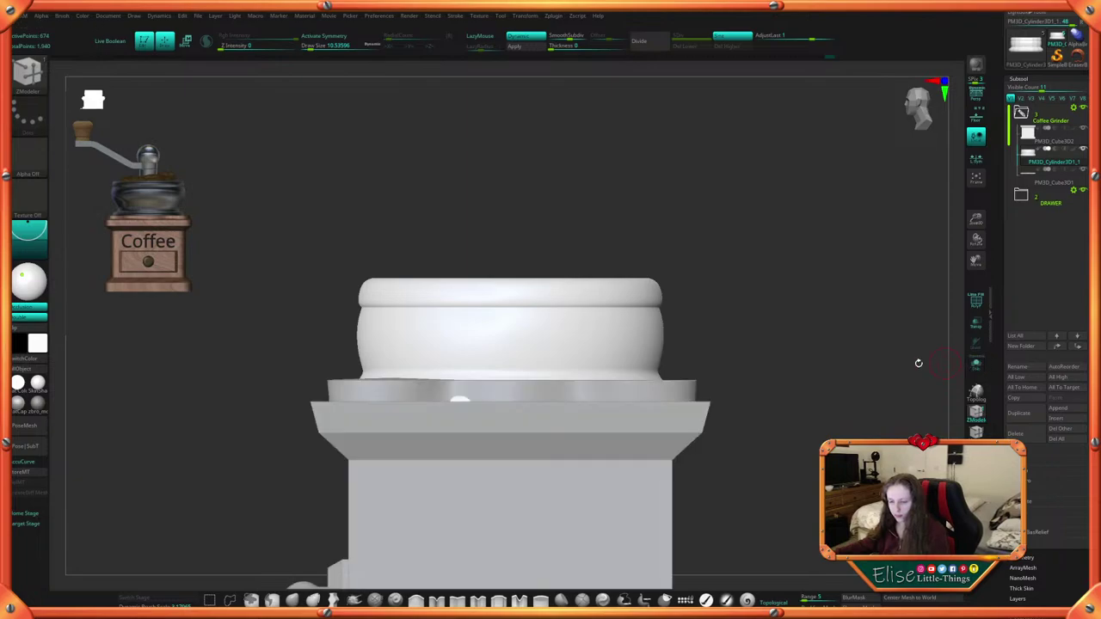
{"action": "left_click_drag", "start_coordinate": [799, 371], "coordinate": [596, 301]}
{"action": "key", "text": "w"}
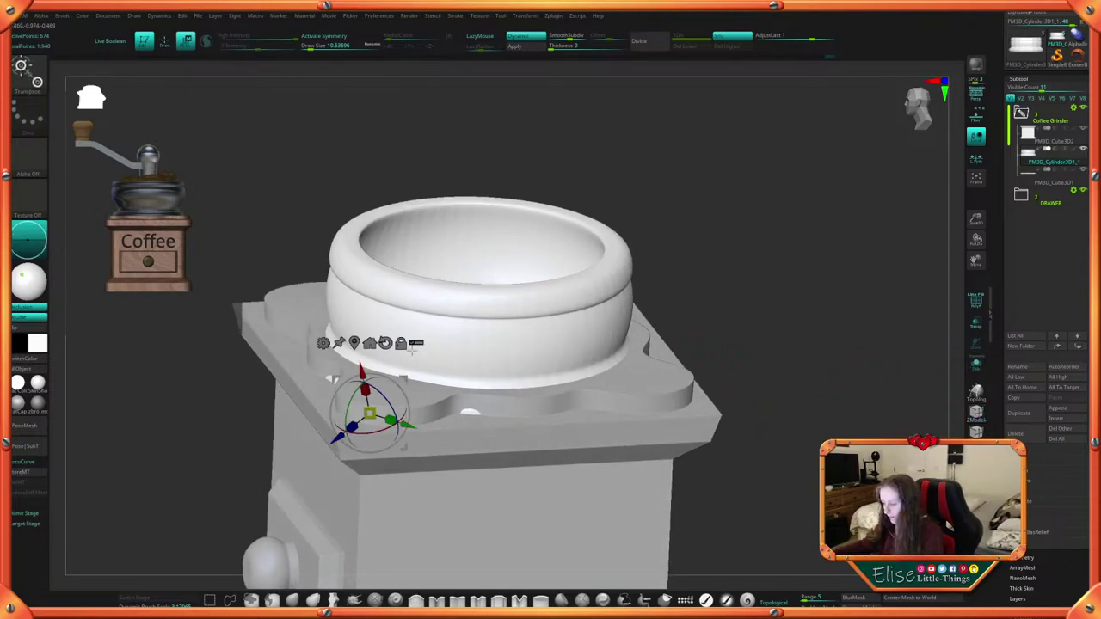
{"action": "left_click", "coordinate": [385, 343]}
{"action": "left_click", "coordinate": [355, 344]}
{"action": "left_click_drag", "start_coordinate": [654, 242], "coordinate": [683, 274], "text": "alt"}
{"action": "left_click_drag", "start_coordinate": [459, 236], "coordinate": [457, 208]}
{"action": "left_click_drag", "start_coordinate": [471, 250], "coordinate": [464, 259]}
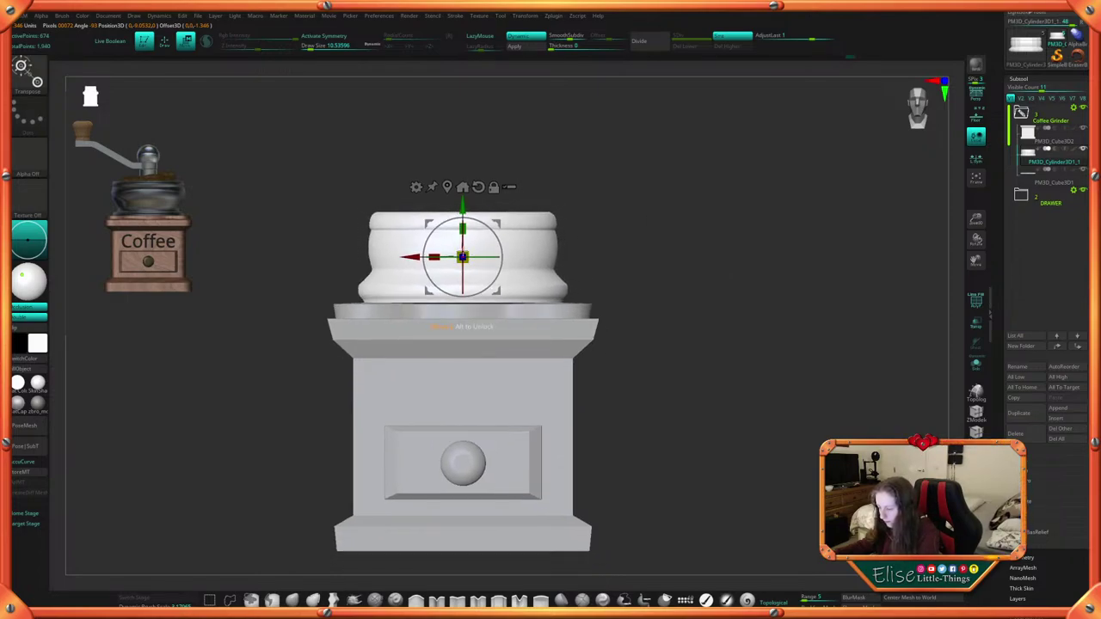
{"action": "left_click_drag", "start_coordinate": [462, 205], "coordinate": [462, 209]}
View the bowl from above in low-poly wireframe and measure the rim's width with the transpose line
{"action": "left_click_drag", "start_coordinate": [616, 241], "coordinate": [751, 372]}
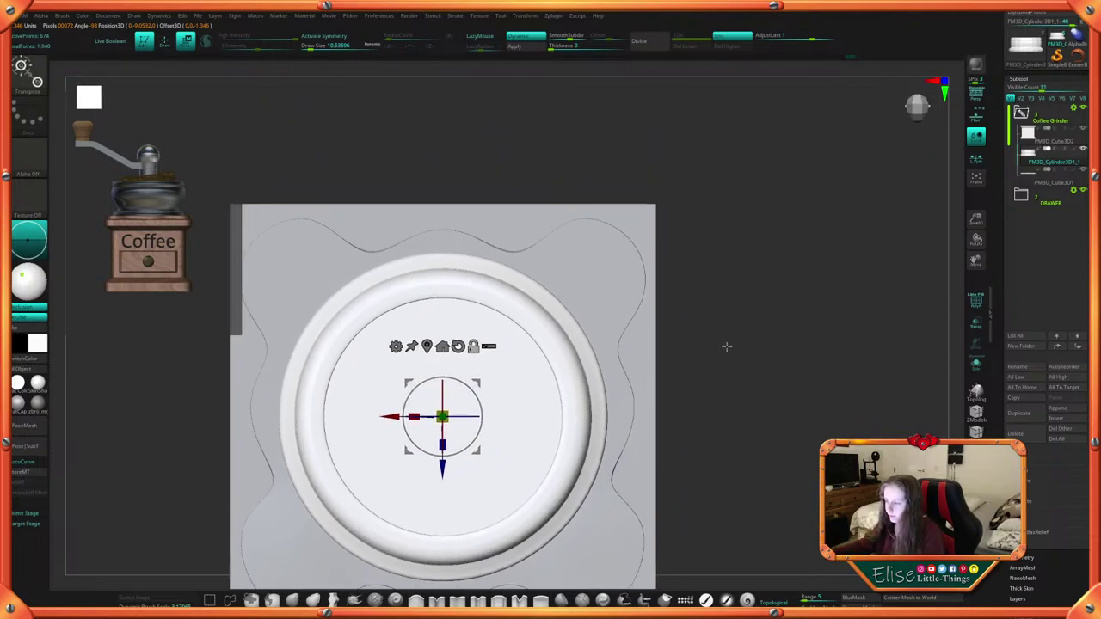
{"action": "key", "text": "q"}
{"action": "left_click_drag", "start_coordinate": [721, 314], "coordinate": [714, 321], "text": "alt"}
{"action": "key", "text": "w"}
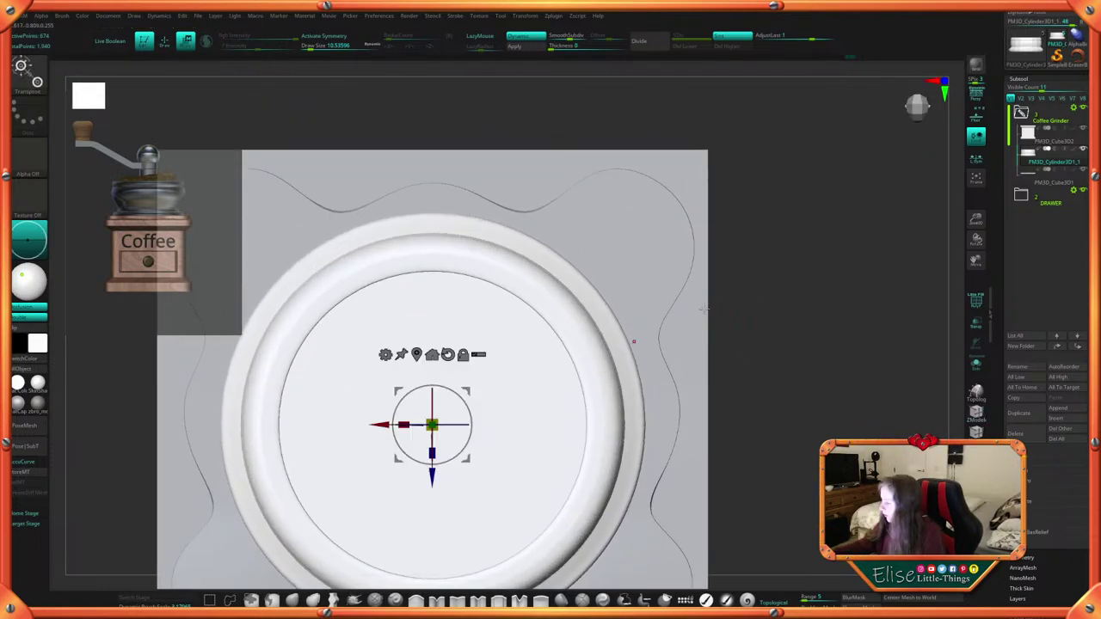
{"action": "key", "text": "y"}
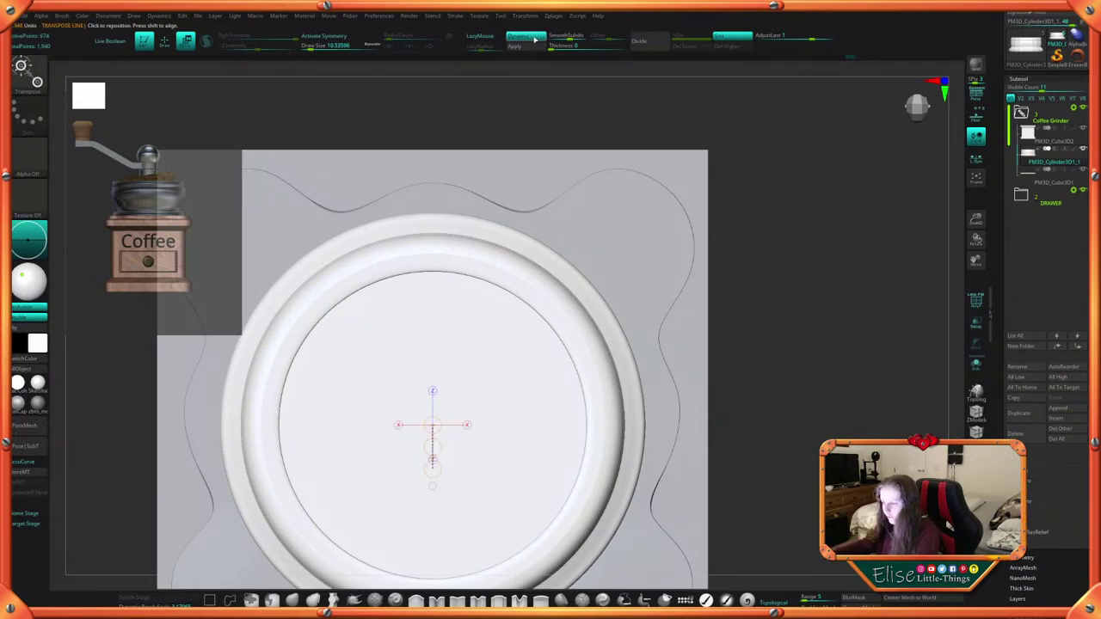
{"action": "left_click", "coordinate": [532, 38]}
{"action": "key", "text": "space"}
{"action": "left_click", "coordinate": [753, 430]}
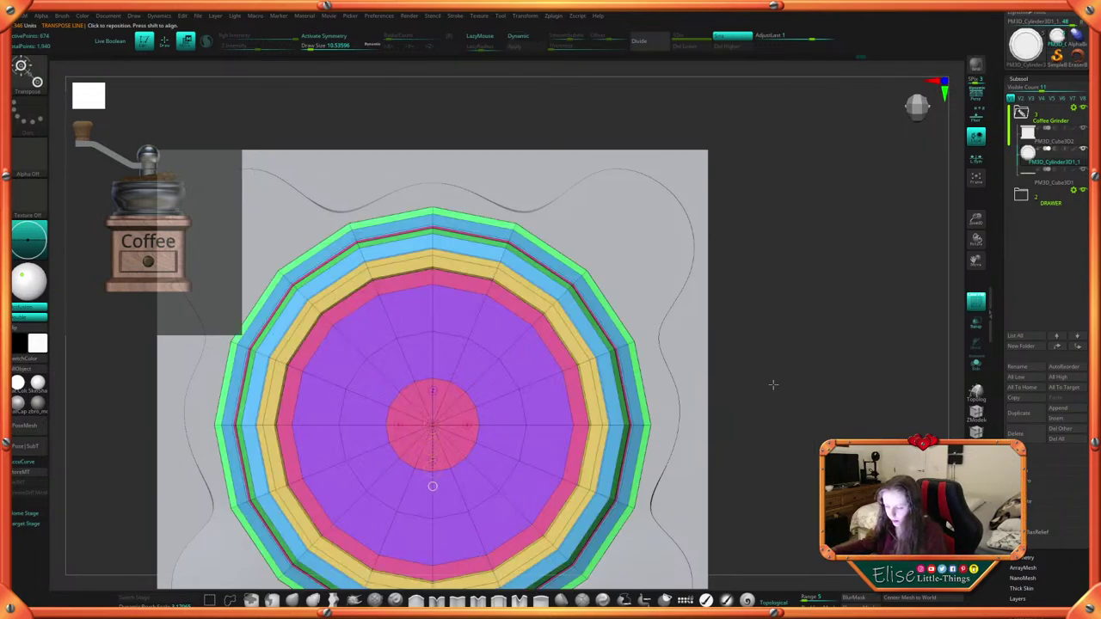
{"action": "key", "text": "q"}
{"action": "mouse_move", "coordinate": [774, 366]}
{"action": "left_mouse_down"}
{"action": "mouse_move", "coordinate": [781, 307]}
{"action": "mouse_move", "coordinate": [784, 338]}
{"action": "mouse_move", "coordinate": [634, 361]}
{"action": "left_mouse_up"}
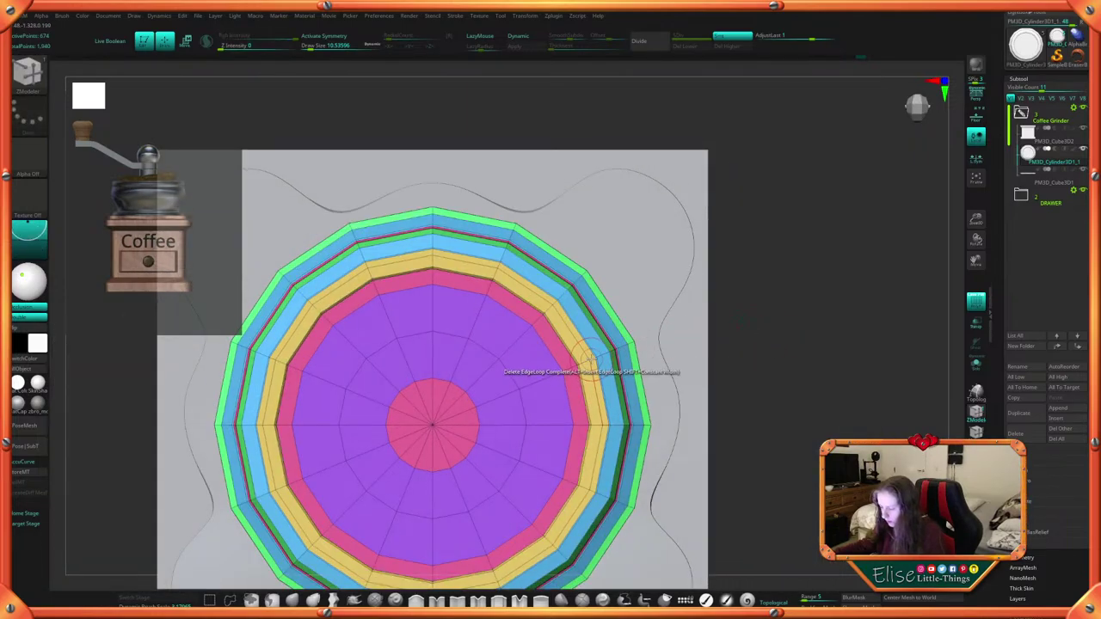
{"action": "key", "text": "w"}
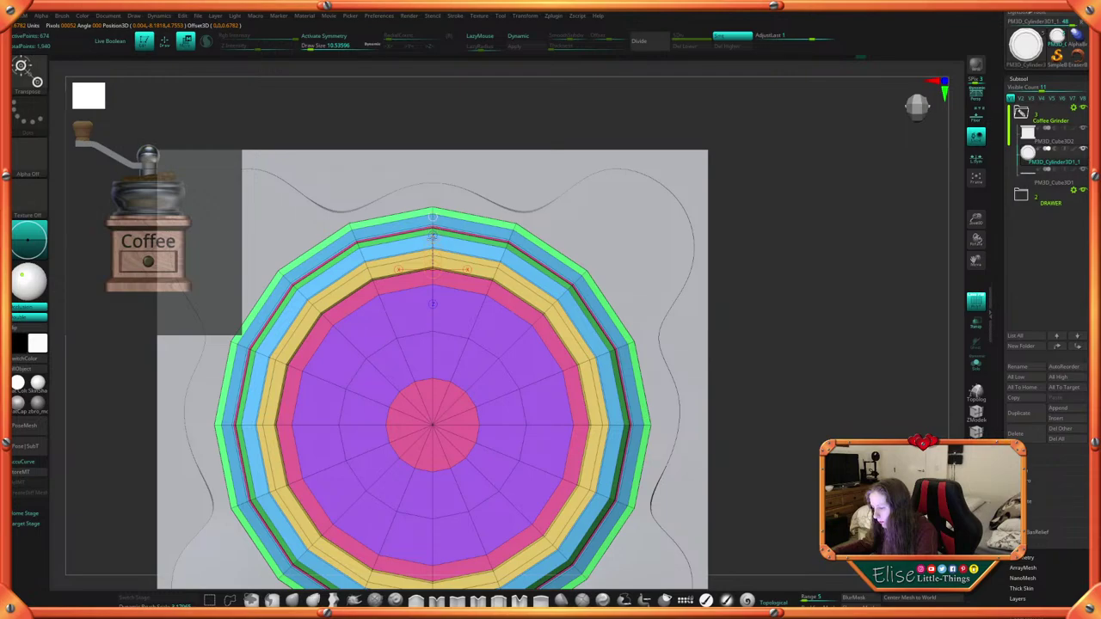
Set the edge action to Slide for complete edge loops and slide the loop on the bowl's rim slightly
{"action": "mouse_move", "coordinate": [785, 238]}
{"action": "left_mouse_down"}
{"action": "mouse_move", "coordinate": [794, 204]}
{"action": "mouse_move", "coordinate": [766, 249]}
{"action": "mouse_move", "coordinate": [659, 270]}
{"action": "mouse_move", "coordinate": [698, 316]}
{"action": "left_mouse_up"}
{"action": "key", "text": "q"}
{"action": "key", "text": "space"}
{"action": "left_click", "coordinate": [601, 362]}
{"action": "left_click_drag", "start_coordinate": [571, 394], "coordinate": [568, 390]}
Mask everything except the bowl's top edge, flatten that edge along the vertical axis, and clear the mask
{"action": "left_click_drag", "start_coordinate": [718, 289], "coordinate": [829, 245], "text": "shift"}
{"action": "left_click_drag", "start_coordinate": [286, 276], "coordinate": [752, 349], "text": "ctrl"}
{"action": "left_click", "coordinate": [769, 346], "text": "ctrl"}
{"action": "key", "text": "w"}
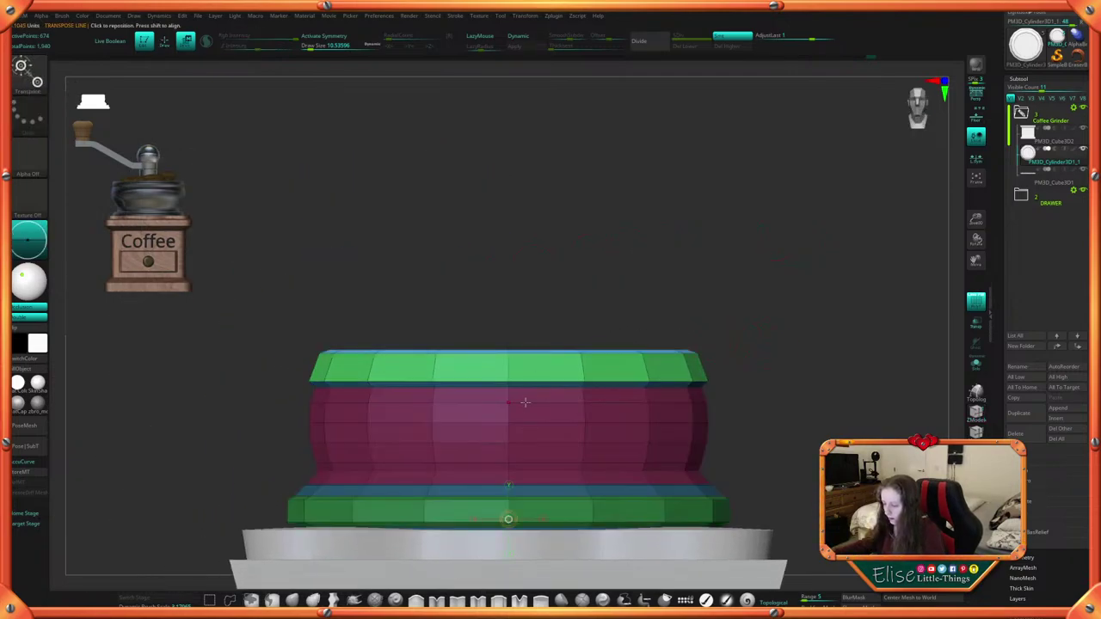
{"action": "key", "text": "y"}
{"action": "left_click", "coordinate": [507, 373]}
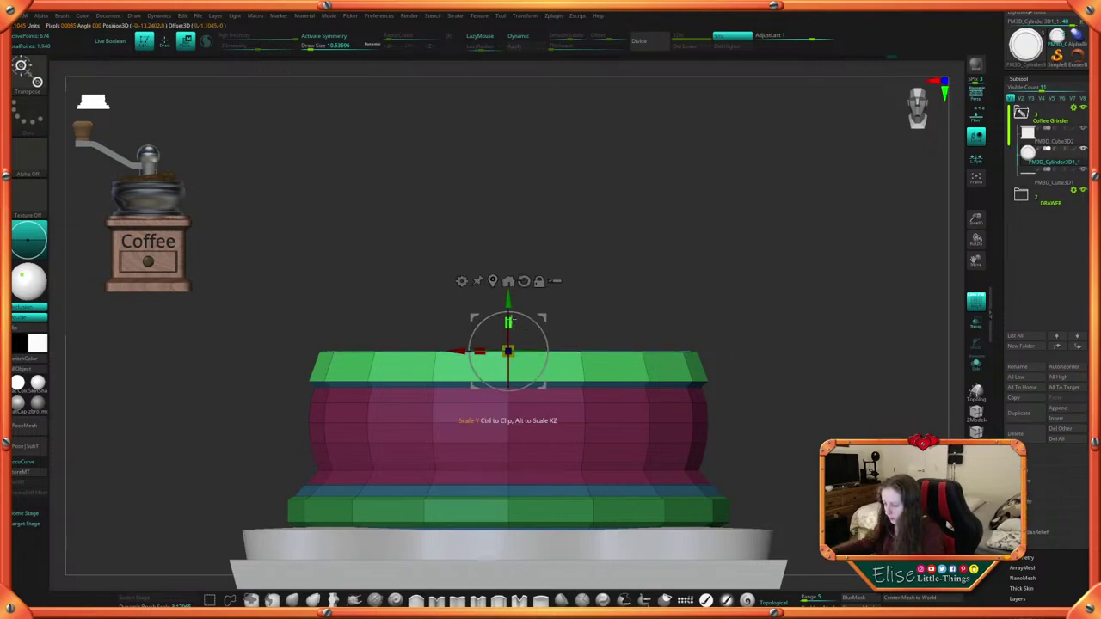
{"action": "left_click_drag", "start_coordinate": [752, 345], "coordinate": [784, 373], "text": "ctrl"}
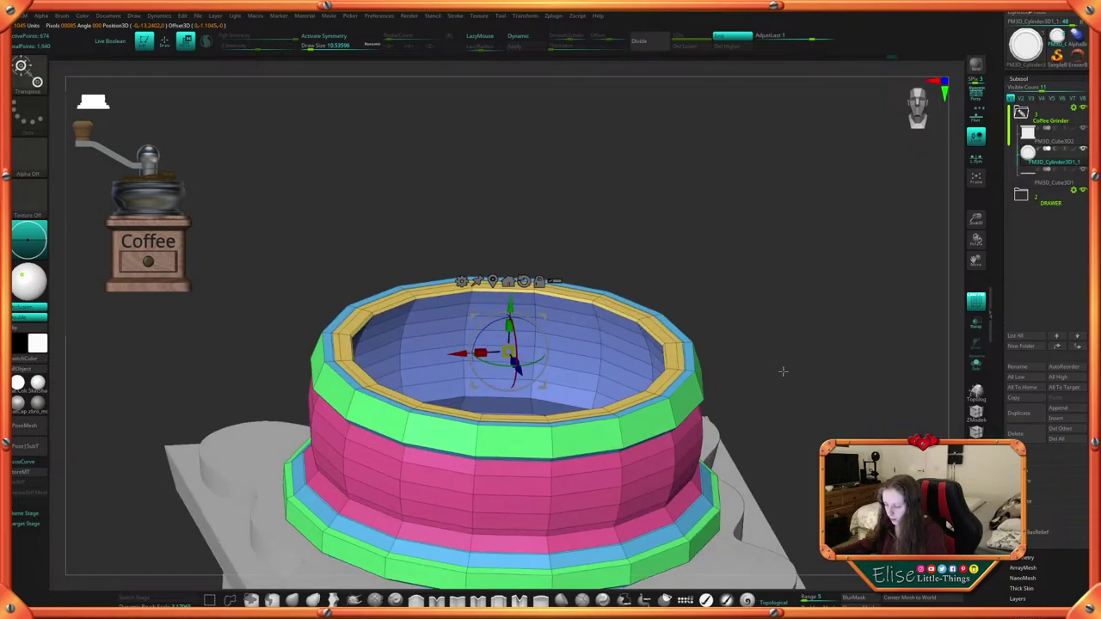
Show the bowl smoothed without the wireframe and measure the rim's width from above with the transpose line
{"action": "left_click_drag", "start_coordinate": [741, 277], "coordinate": [701, 237], "text": "alt"}
{"action": "left_click", "coordinate": [534, 39]}
{"action": "key", "text": "space"}
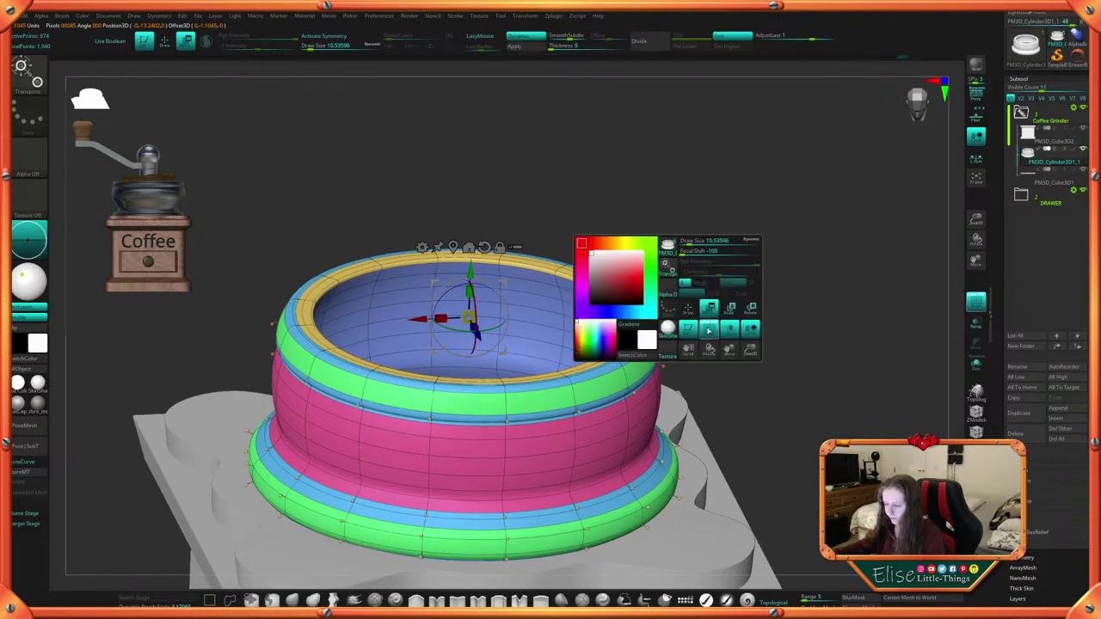
{"action": "key", "text": "shift+f"}
{"action": "left_click_drag", "start_coordinate": [745, 315], "coordinate": [728, 361]}
{"action": "left_click_drag", "start_coordinate": [810, 269], "coordinate": [794, 381], "text": "alt"}
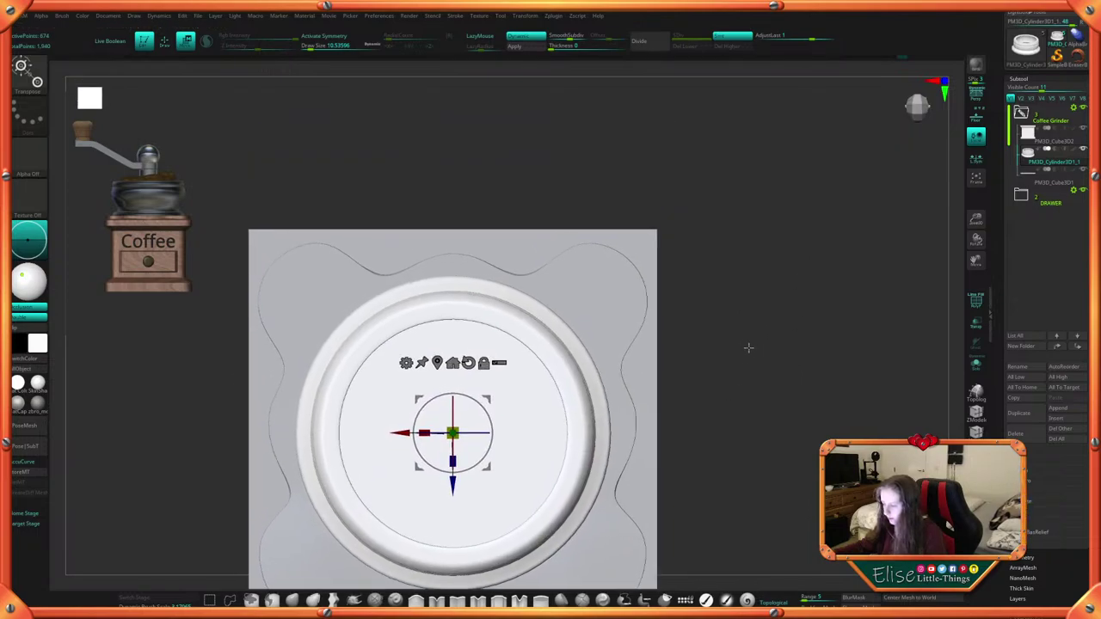
{"action": "left_click_drag", "start_coordinate": [749, 346], "coordinate": [765, 359], "text": "alt"}
{"action": "key", "text": "y"}
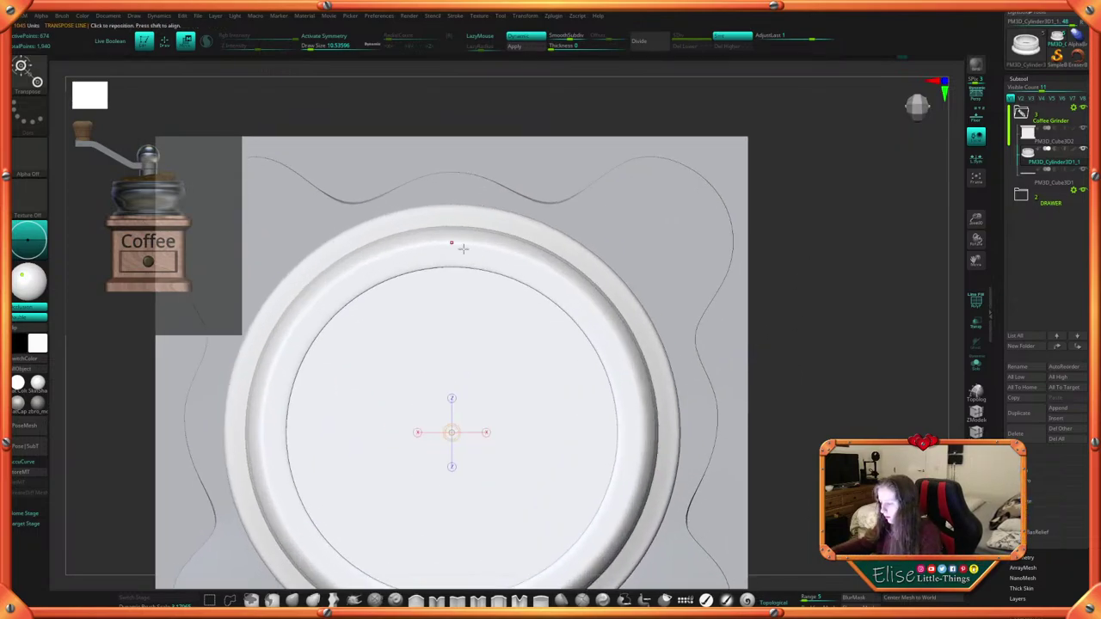
{"action": "left_click", "coordinate": [451, 269]}
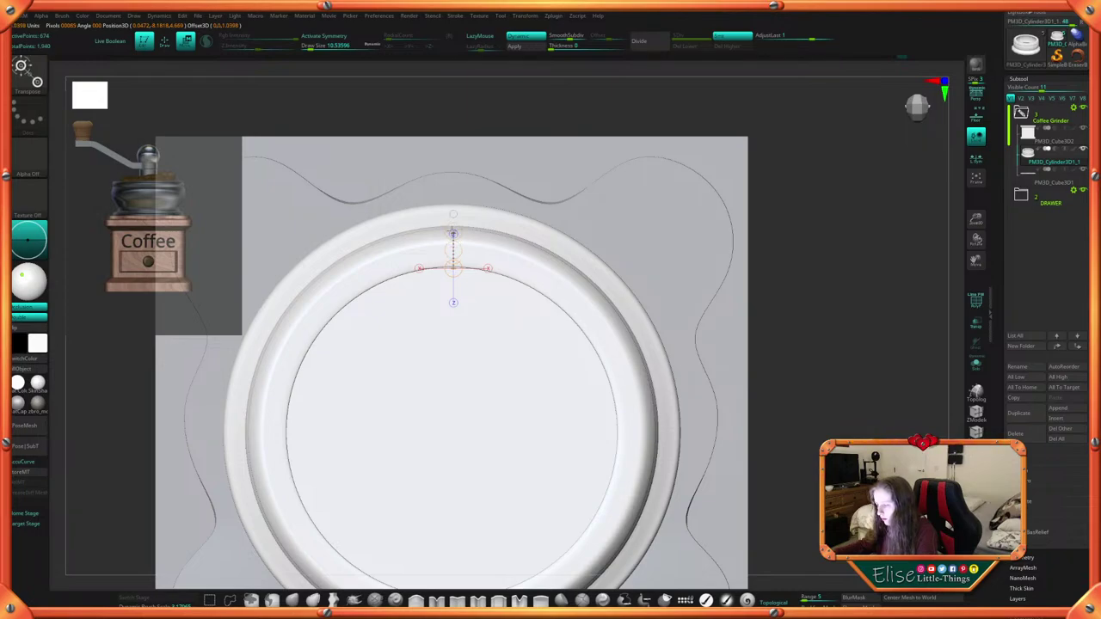
{"action": "key", "text": "q"}
Isolate the bowl, mask all but its bottom edge, and flatten that edge along the vertical axis with the gizmo centred on it
{"action": "mouse_move", "coordinate": [806, 321]}
{"action": "left_mouse_down", "text": "alt"}
{"action": "mouse_move", "coordinate": [713, 312]}
{"action": "mouse_move", "coordinate": [691, 246]}
{"action": "mouse_move", "coordinate": [668, 300]}
{"action": "mouse_move", "coordinate": [676, 295]}
{"action": "left_mouse_up", "text": "alt"}
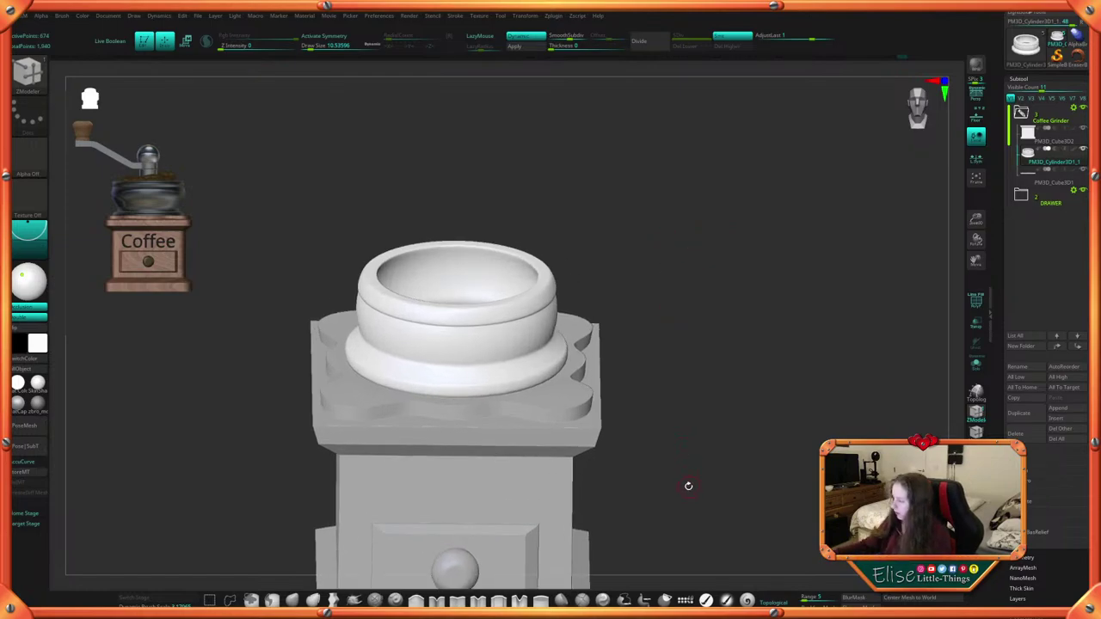
{"action": "left_click_drag", "start_coordinate": [685, 469], "coordinate": [680, 492]}
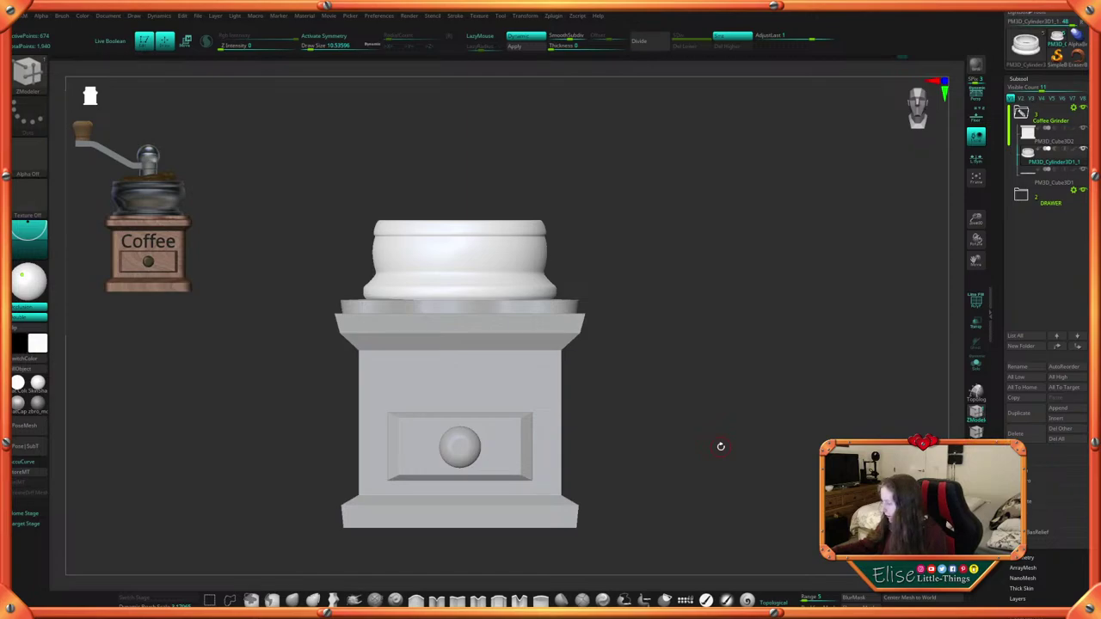
{"action": "mouse_move", "coordinate": [680, 435]}
{"action": "left_mouse_down", "text": "alt"}
{"action": "mouse_move", "coordinate": [730, 406]}
{"action": "mouse_move", "coordinate": [683, 418]}
{"action": "left_mouse_up", "text": "alt"}
{"action": "left_click", "coordinate": [981, 362]}
{"action": "mouse_move", "coordinate": [726, 454]}
{"action": "left_mouse_down", "text": "ctrl"}
{"action": "mouse_move", "coordinate": [272, 336]}
{"action": "mouse_move", "coordinate": [259, 293]}
{"action": "left_mouse_up", "text": "ctrl"}
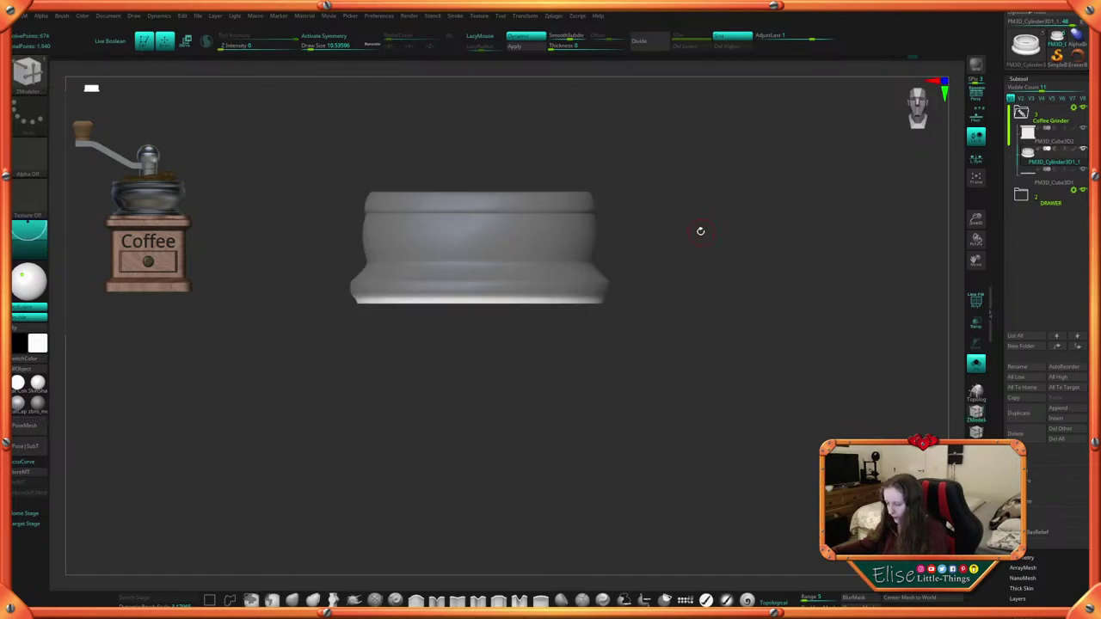
{"action": "key", "text": "w"}
{"action": "key", "text": "y"}
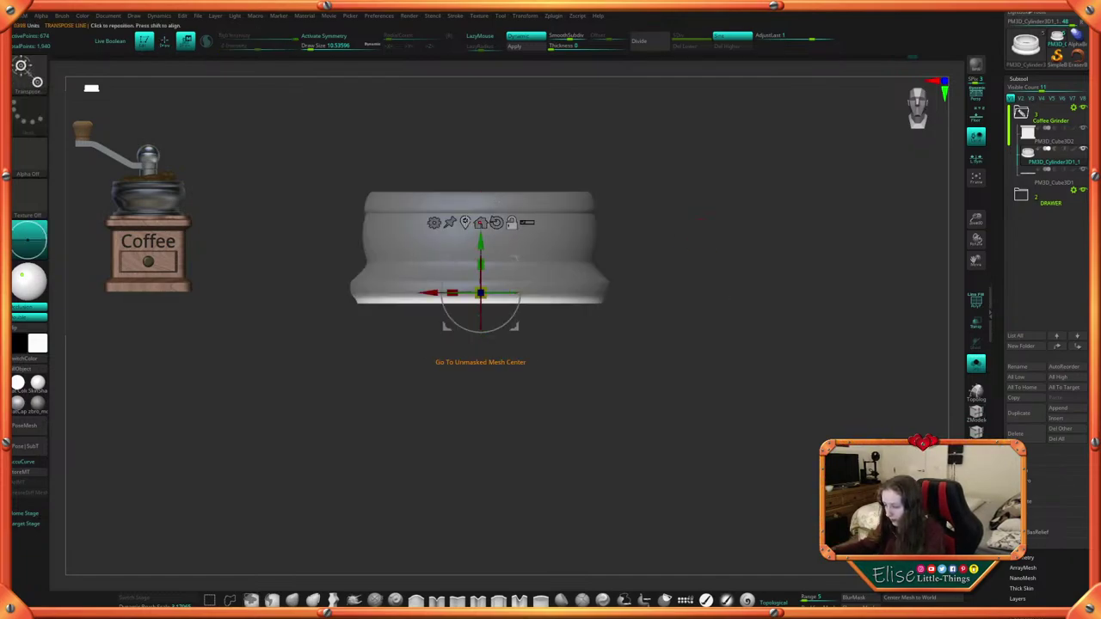
{"action": "left_click", "coordinate": [480, 222]}
{"action": "left_click_drag", "start_coordinate": [479, 272], "coordinate": [486, 312]}
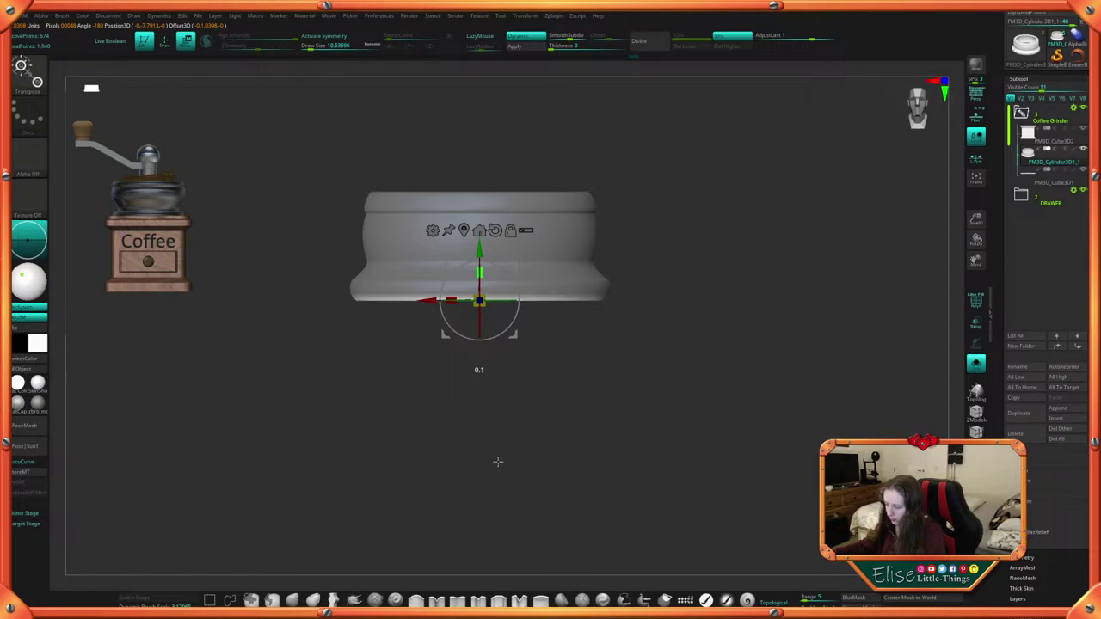
Clear the mask, show the whole grinder, and nudge the bowl vertically by about 0.035 so it sits on the plate
{"action": "key", "text": "q"}
{"action": "left_click_drag", "start_coordinate": [691, 340], "coordinate": [721, 368], "text": "ctrl"}
{"action": "left_click", "coordinate": [977, 364]}
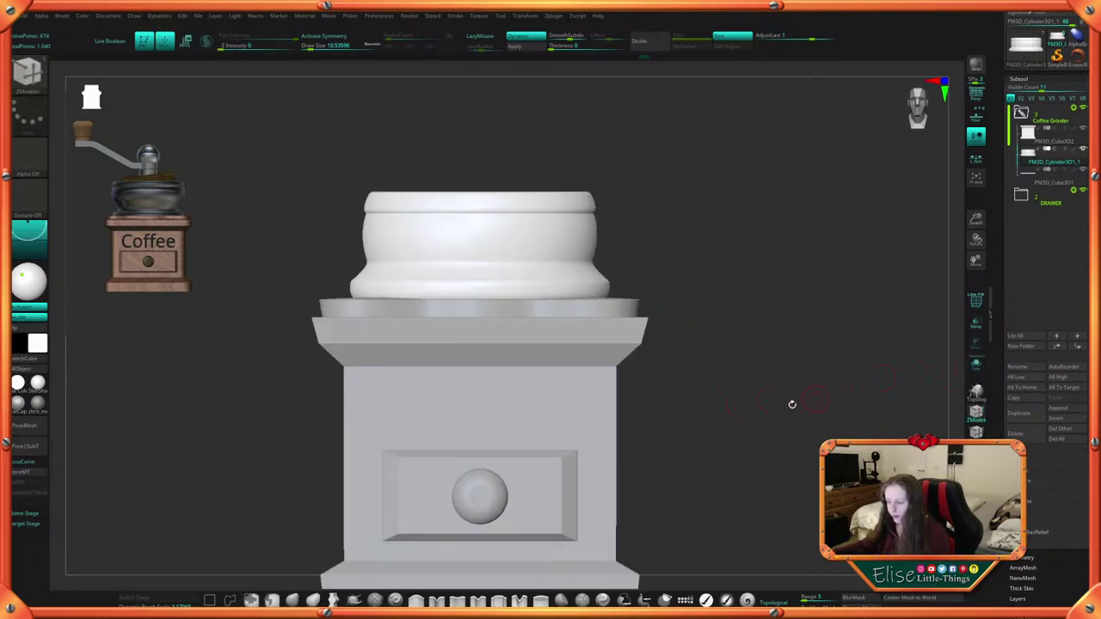
{"action": "left_click_drag", "start_coordinate": [791, 405], "coordinate": [731, 409], "text": "alt"}
{"action": "key", "text": "w"}
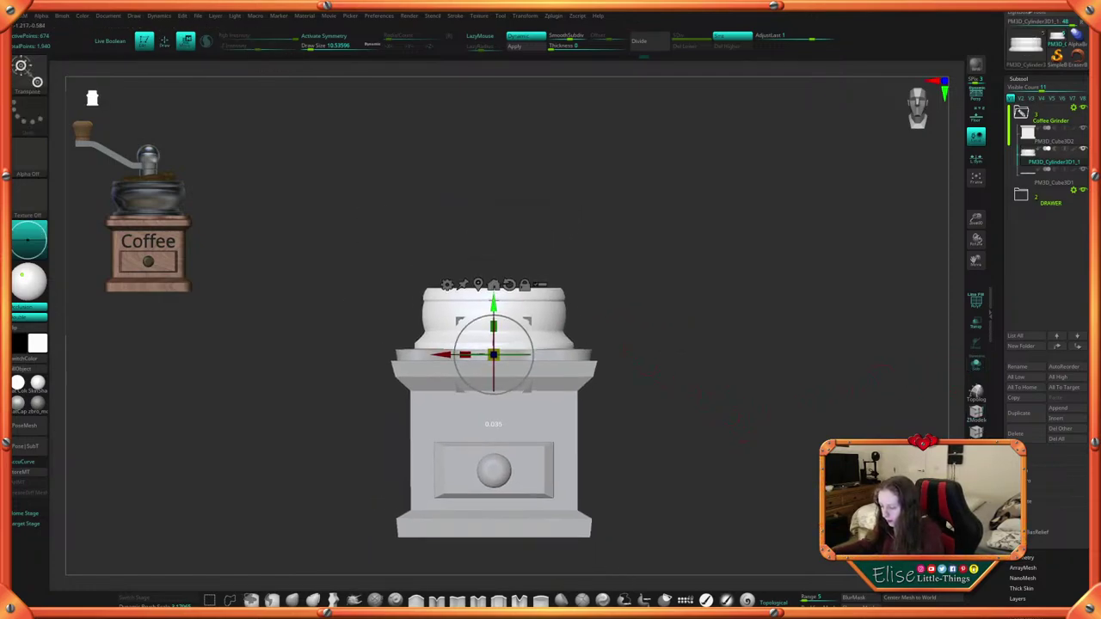
{"action": "left_click_drag", "start_coordinate": [641, 245], "coordinate": [583, 323]}
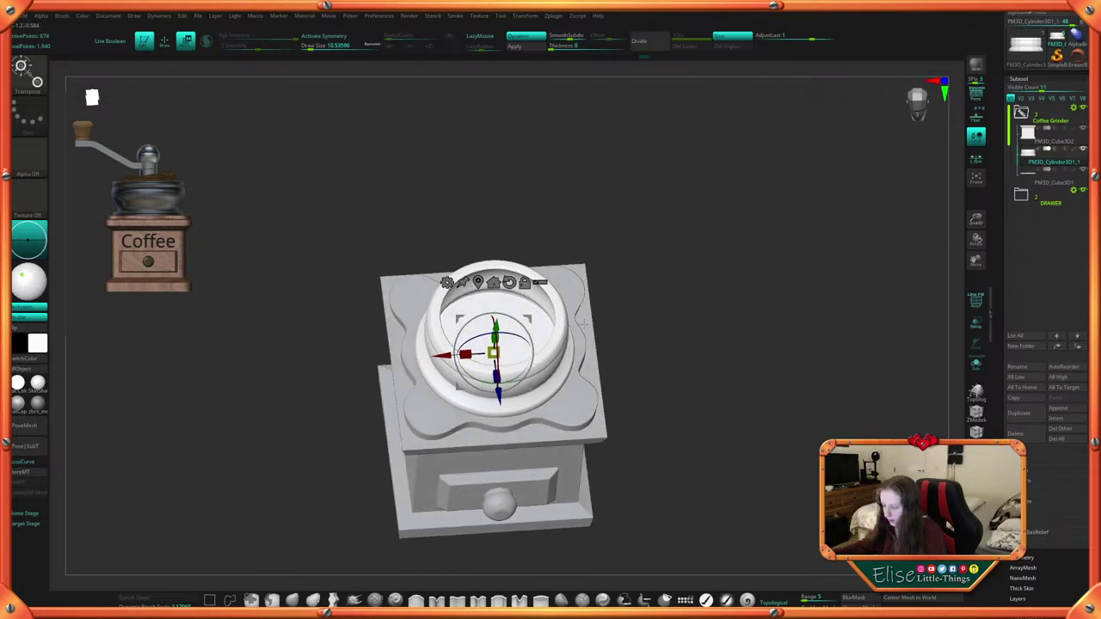
{"action": "left_click_drag", "start_coordinate": [625, 272], "coordinate": [663, 226]}
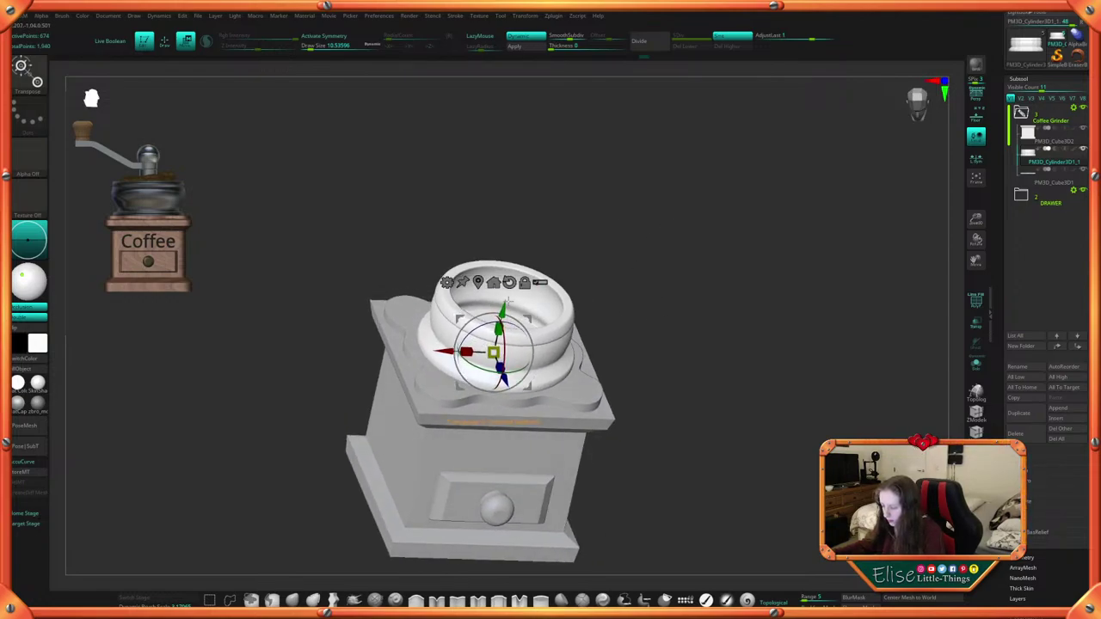
Return the bowl to low-poly wireframe and delete a complete edge loop from its inner wall
{"action": "right_click", "coordinate": [663, 358]}
{"action": "key", "text": "shift+f"}
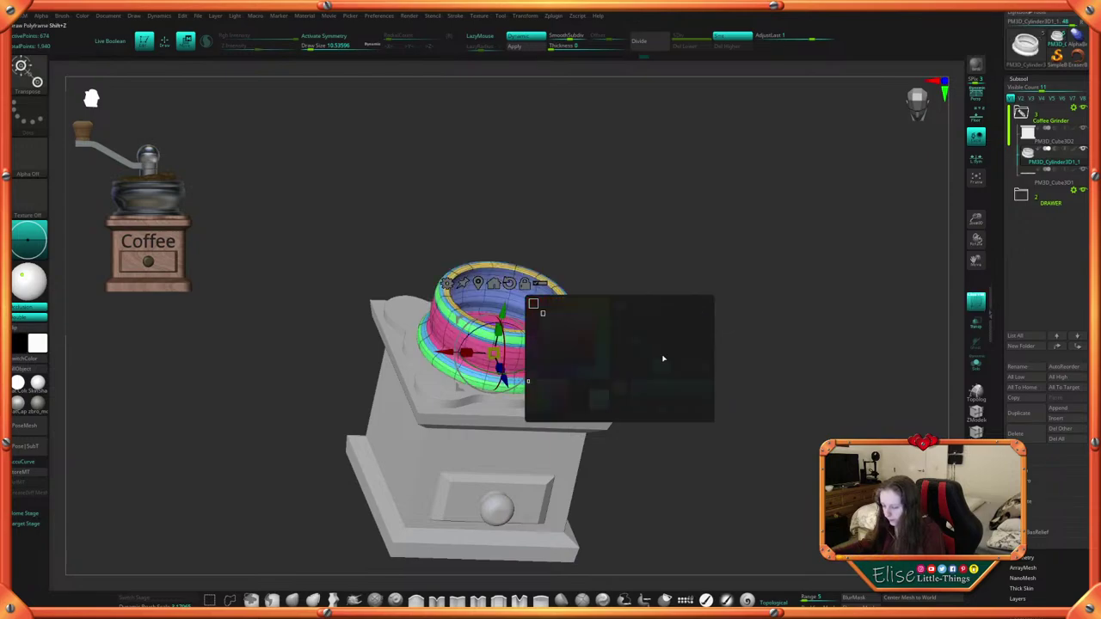
{"action": "right_click_drag", "start_coordinate": [663, 359], "coordinate": [600, 206], "text": "ctrl"}
{"action": "left_click", "coordinate": [530, 38]}
{"action": "key", "text": "q"}
{"action": "mouse_move", "coordinate": [669, 197]}
{"action": "right_mouse_down"}
{"action": "mouse_move", "coordinate": [674, 215]}
{"action": "mouse_move", "coordinate": [749, 231]}
{"action": "mouse_move", "coordinate": [752, 206]}
{"action": "right_mouse_up"}
{"action": "key", "text": "space"}
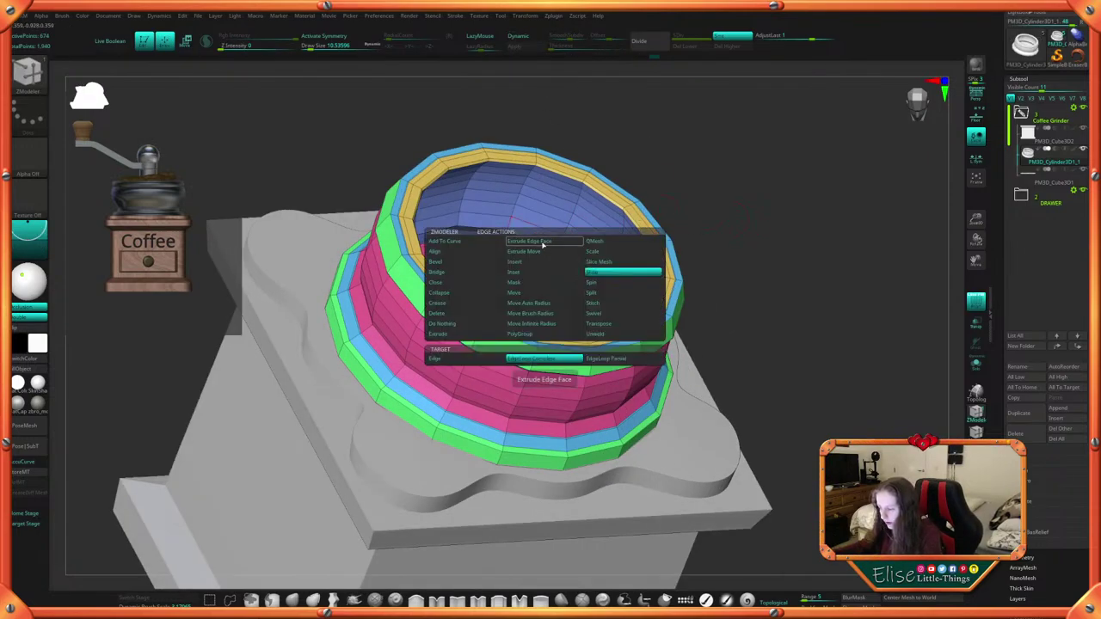
{"action": "left_click", "coordinate": [466, 316]}
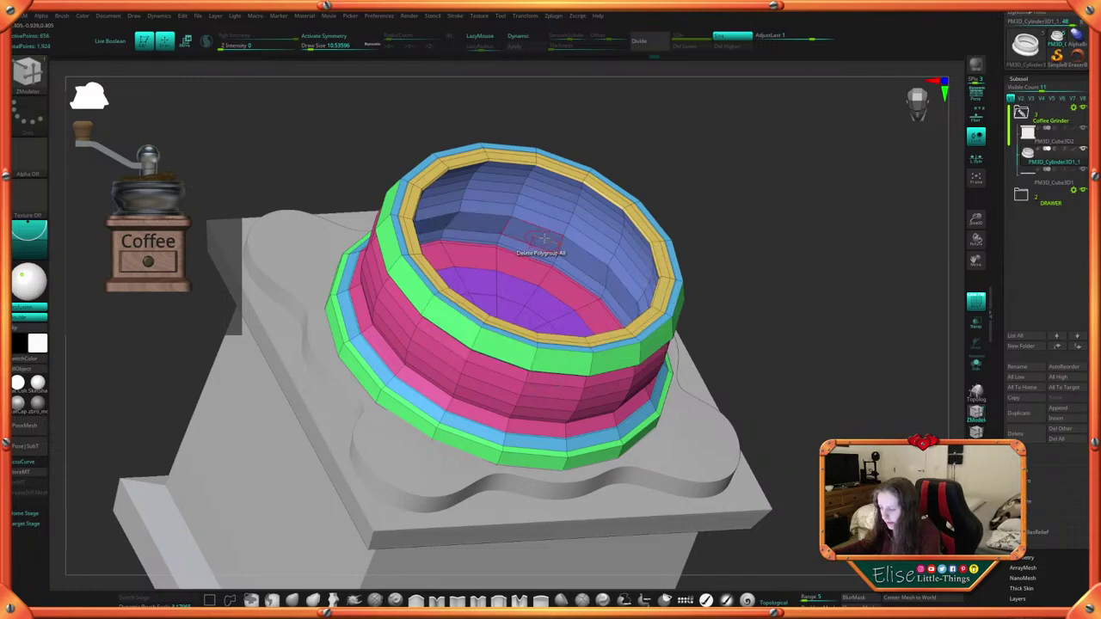
Preview the bowl with smooth subdivision and examine its inner wall
{"action": "left_click_drag", "start_coordinate": [707, 168], "coordinate": [585, 316]}
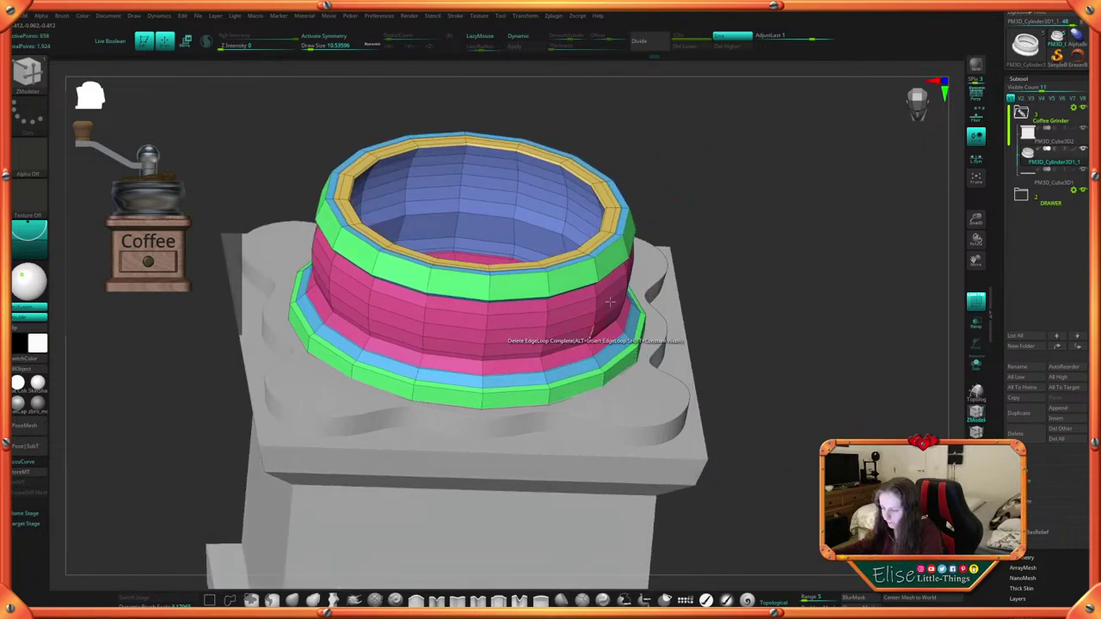
{"action": "left_click_drag", "start_coordinate": [715, 182], "coordinate": [728, 219]}
{"action": "left_click", "coordinate": [538, 42]}
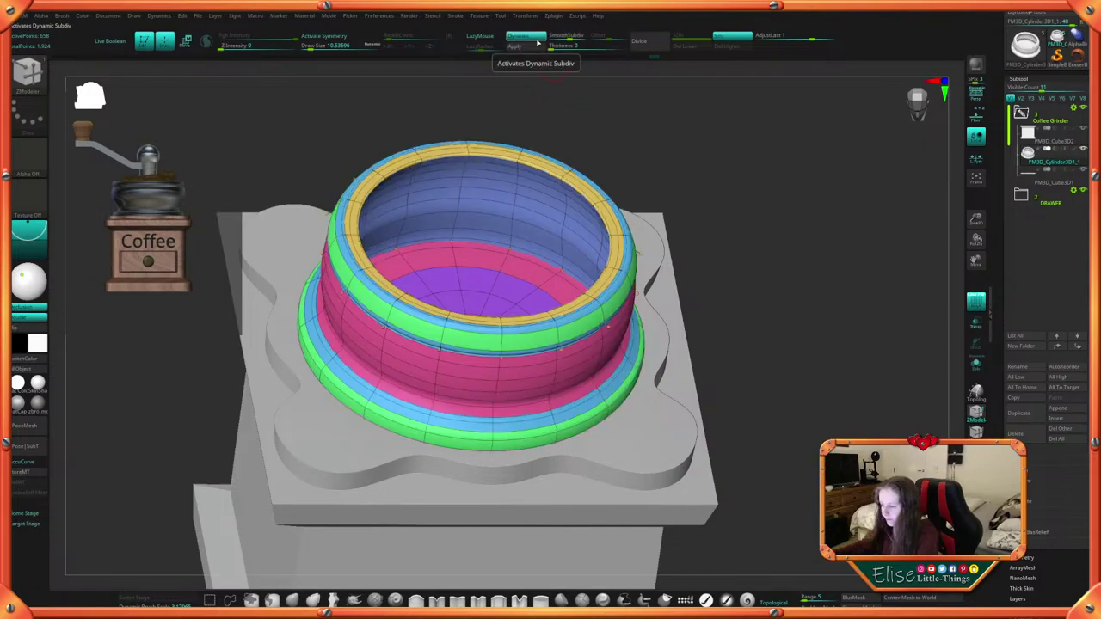
Delete another complete edge loop from the bowl's inner wall and show the bowl smoothed
{"action": "left_click", "coordinate": [535, 39]}
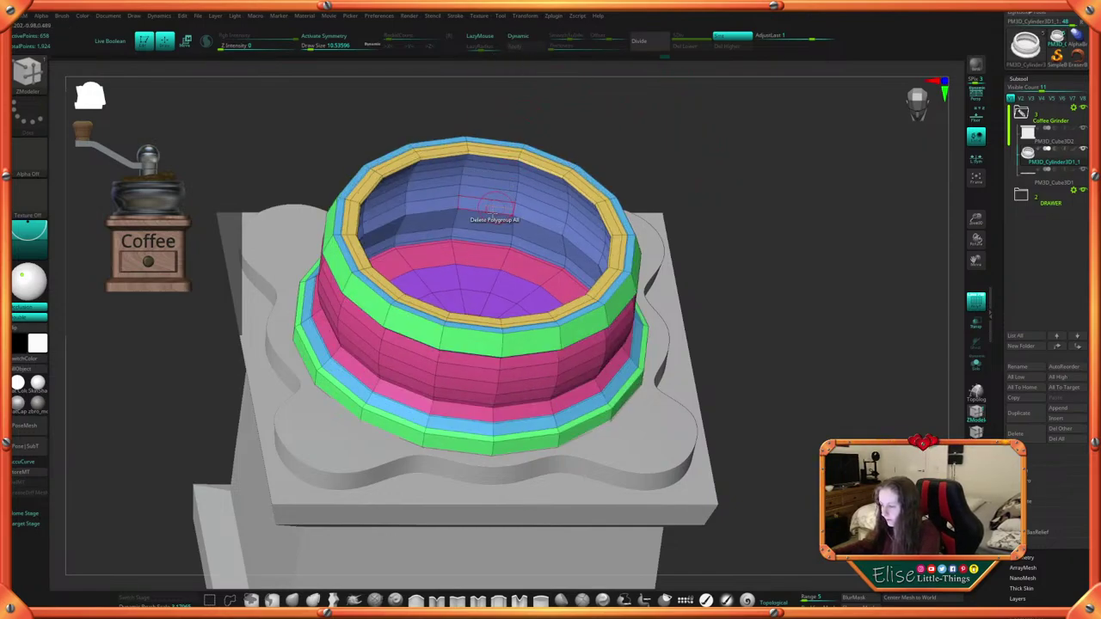
{"action": "left_click_drag", "start_coordinate": [578, 103], "coordinate": [587, 79]}
{"action": "left_click", "coordinate": [533, 38]}
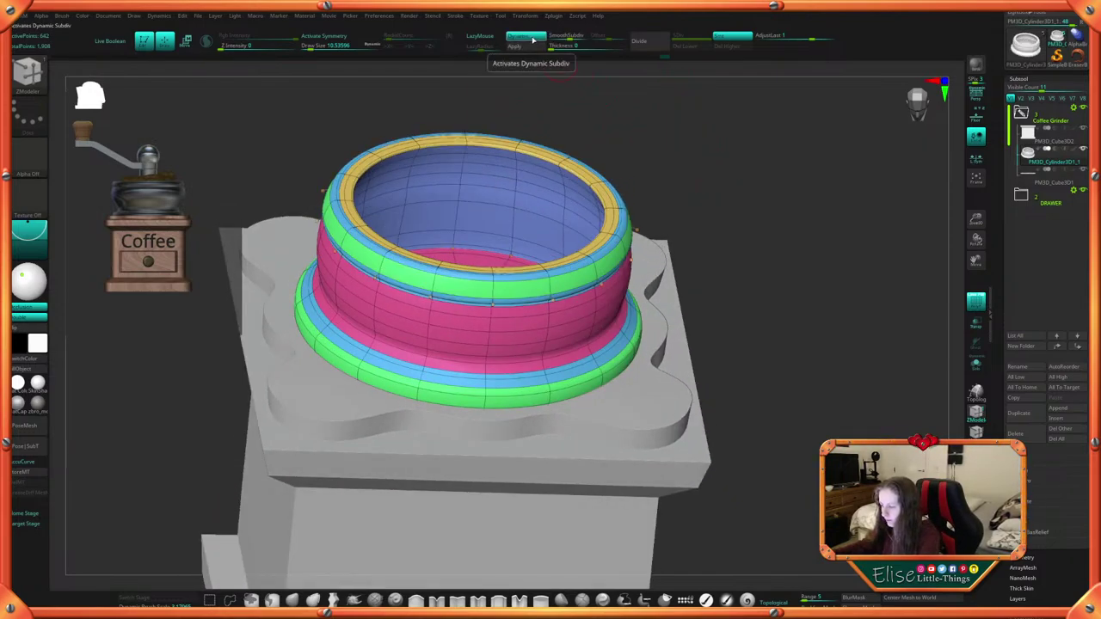
Hide the bowl's wireframe and lower the whole bowl slightly onto the wooden body's top plate
{"action": "left_click_drag", "start_coordinate": [663, 138], "coordinate": [709, 195]}
{"action": "key", "text": "space"}
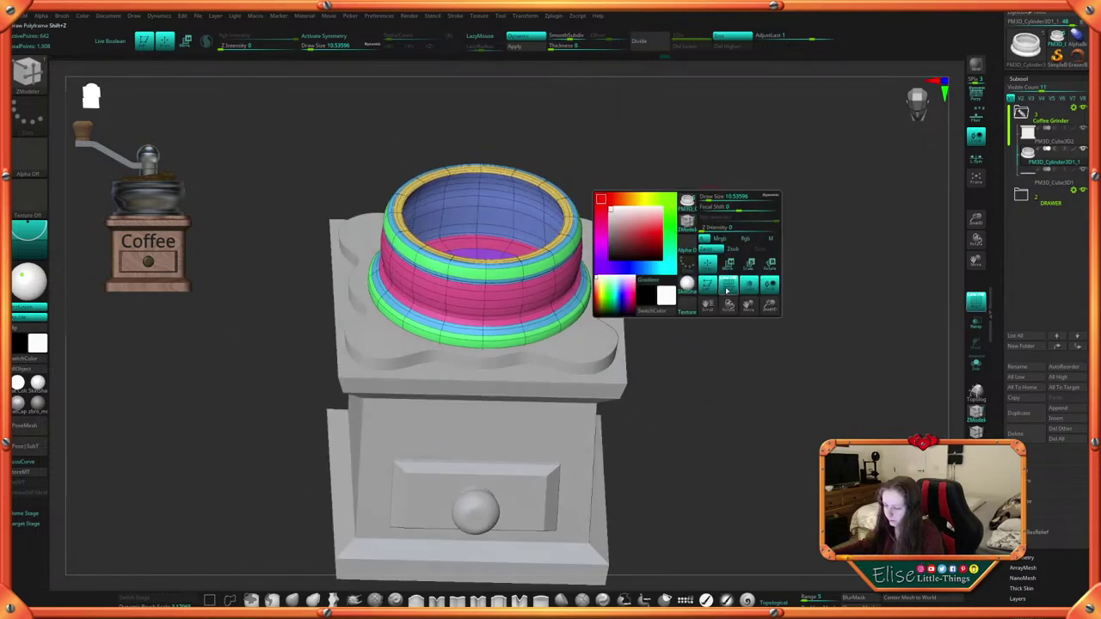
{"action": "left_click", "coordinate": [728, 288]}
{"action": "left_click_drag", "start_coordinate": [723, 290], "coordinate": [663, 295]}
{"action": "key", "text": "w"}
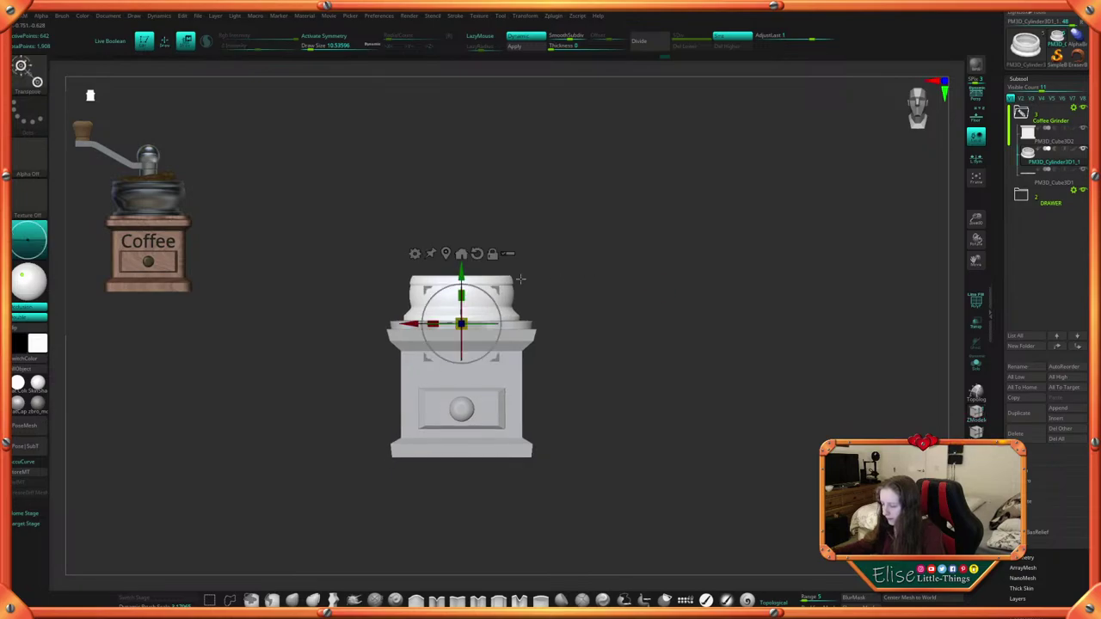
{"action": "left_click_drag", "start_coordinate": [461, 272], "coordinate": [461, 274]}
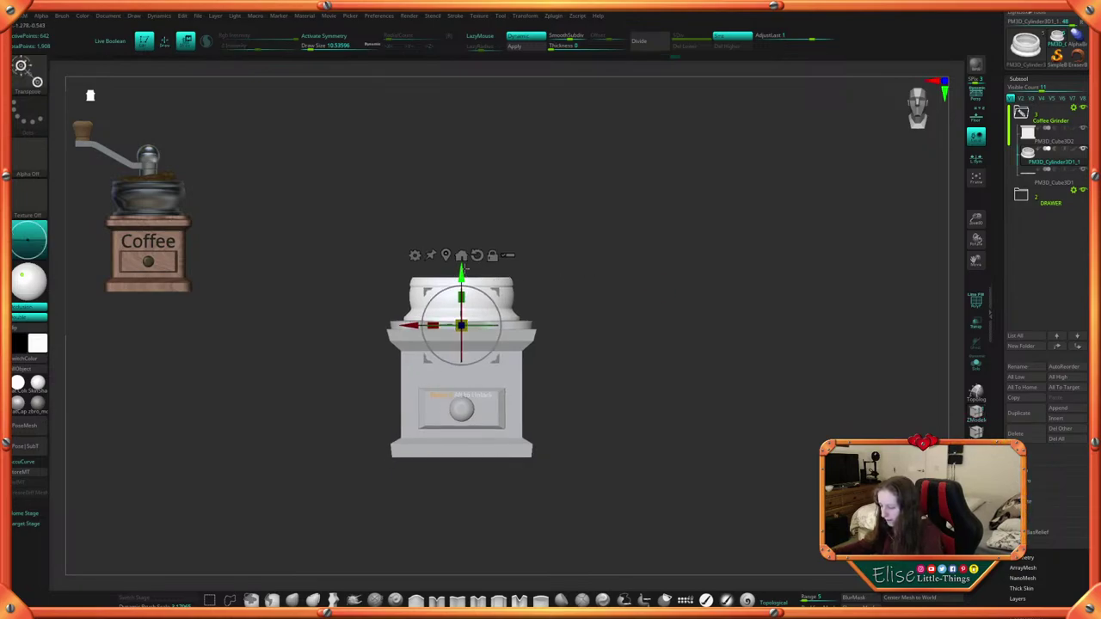
{"action": "key", "text": "q"}
Insert an edge loop around the upper face of the bowl's base flange and preview the bowl with dynamic subdivision
{"action": "left_click_drag", "start_coordinate": [595, 266], "coordinate": [662, 348], "text": "alt"}
{"action": "right_click", "coordinate": [634, 286]}
{"action": "key", "text": "shift+f"}
{"action": "right_click_drag", "start_coordinate": [619, 163], "coordinate": [693, 252]}
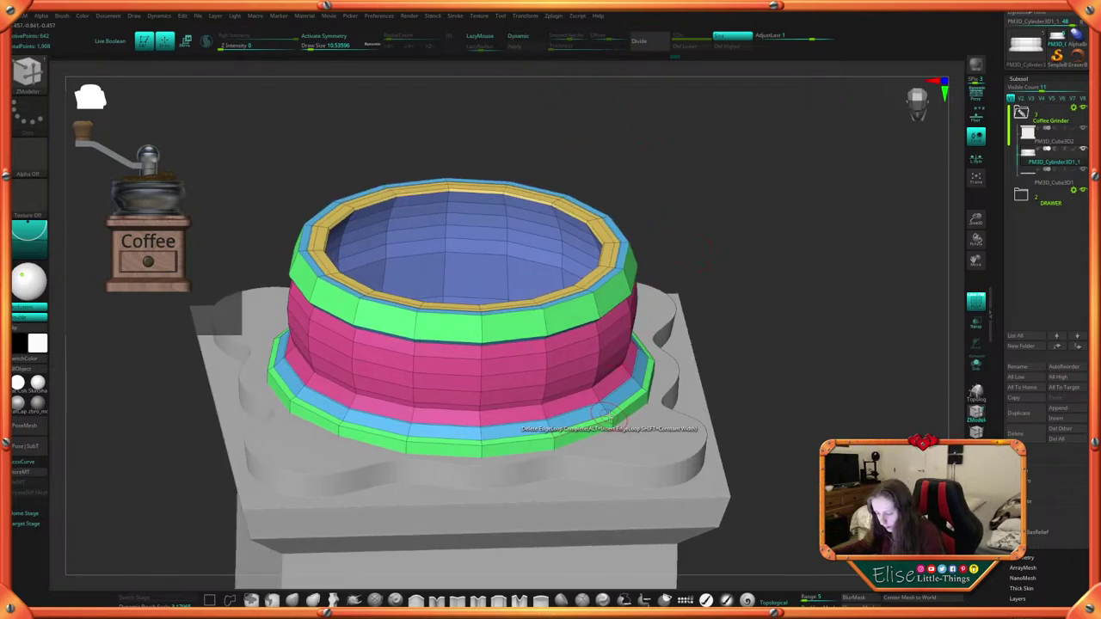
{"action": "left_click", "coordinate": [537, 39]}
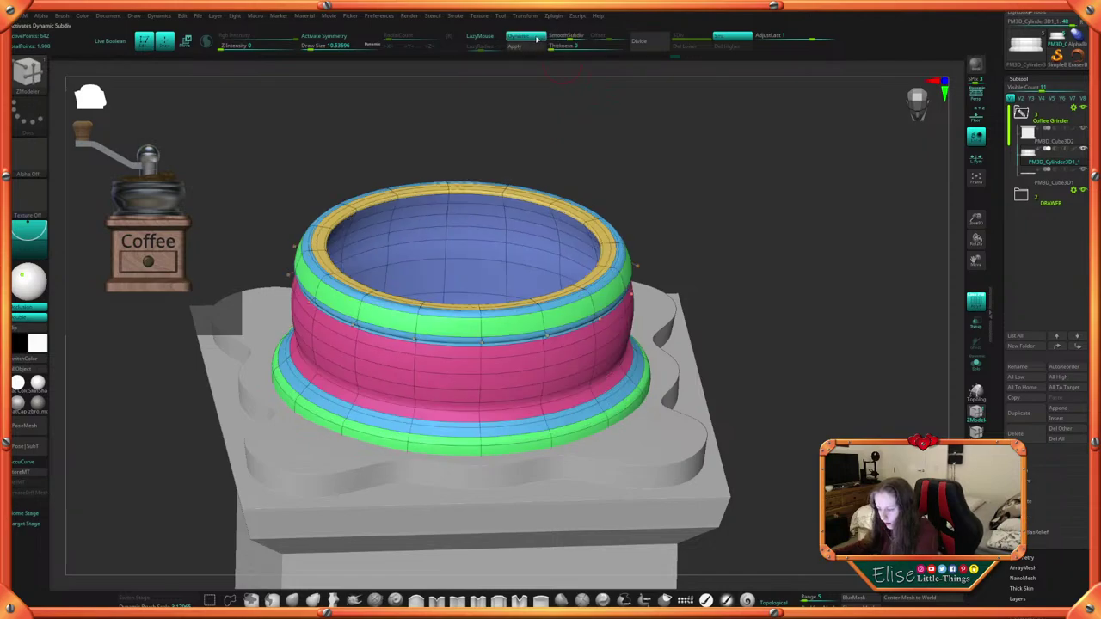
{"action": "left_click", "coordinate": [536, 39]}
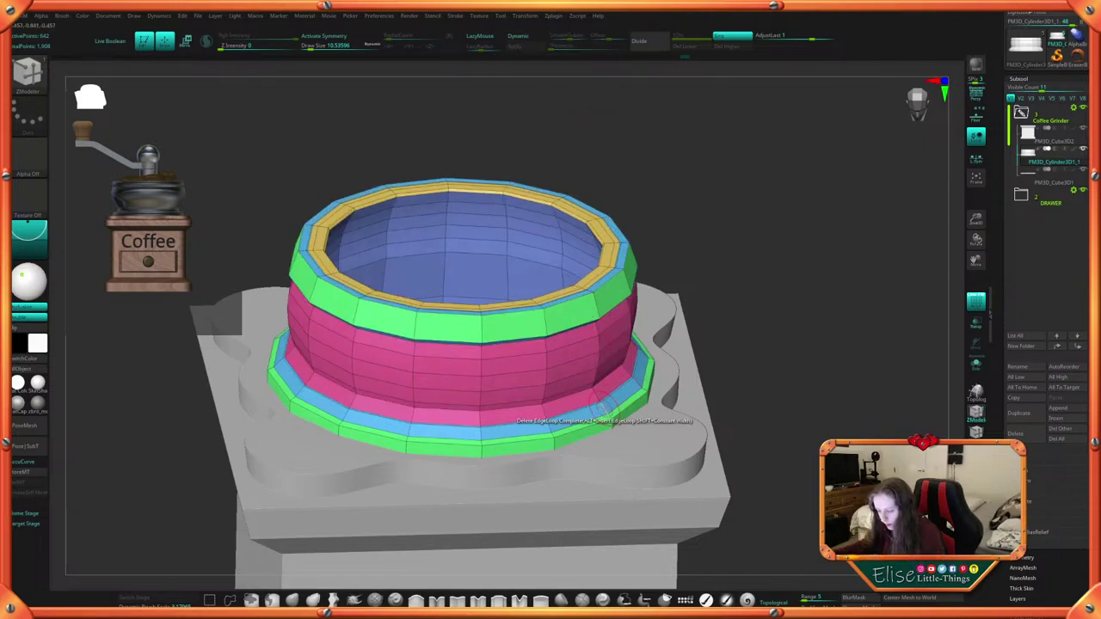
{"action": "key", "text": "space"}
{"action": "left_click", "coordinate": [596, 350]}
{"action": "left_click", "coordinate": [609, 419]}
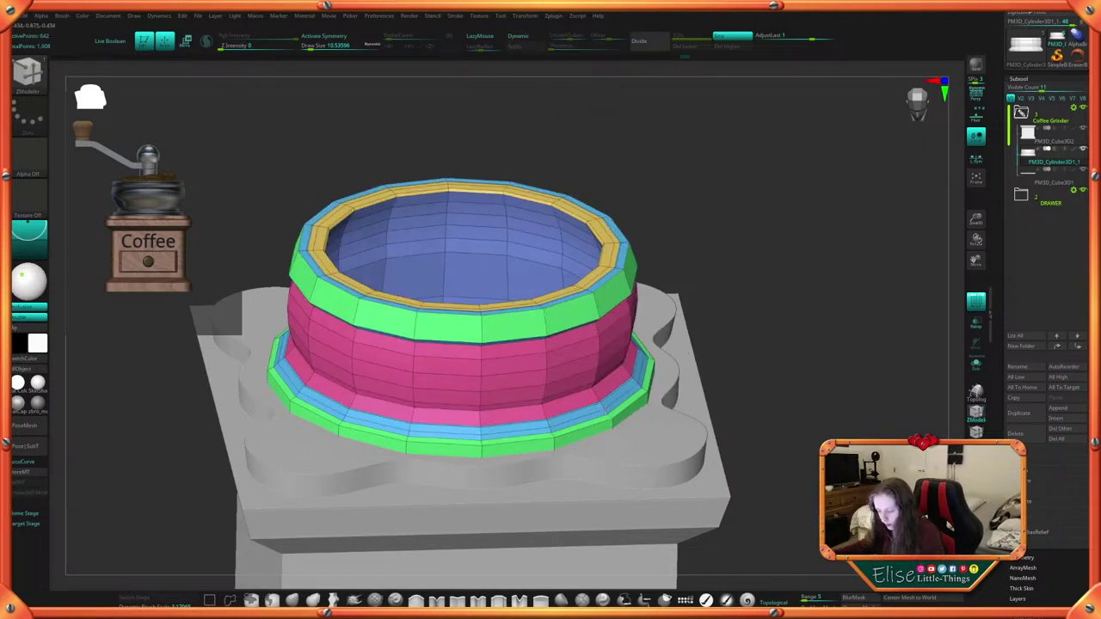
{"action": "left_click", "coordinate": [531, 39]}
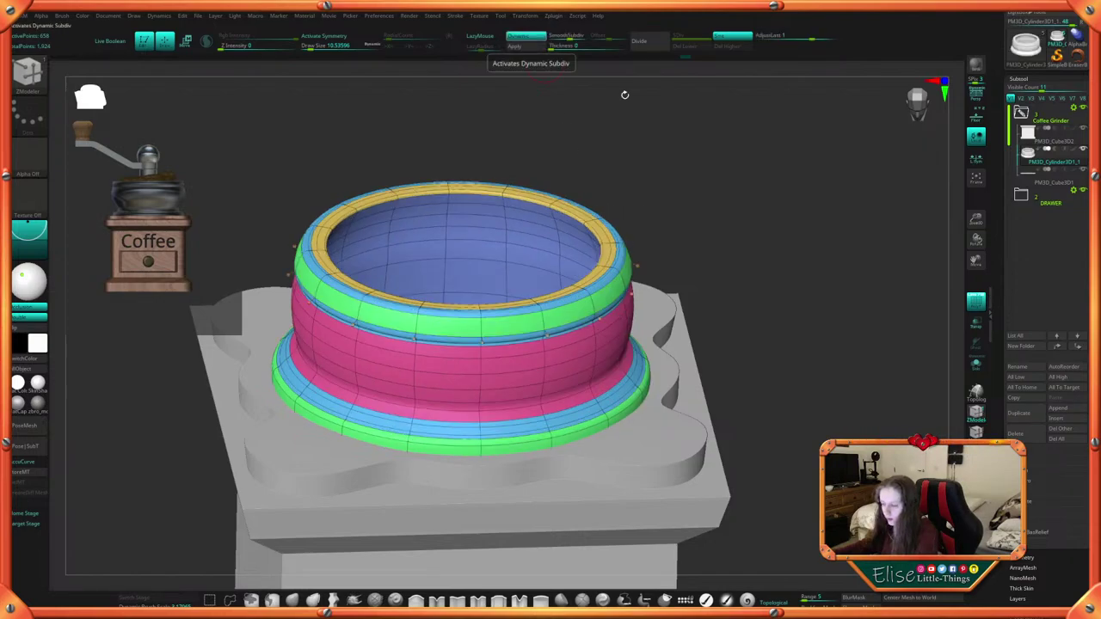
Mask the bowl's flared base, lower the unmasked upper part slightly, and clear the mask
{"action": "right_click", "coordinate": [688, 256]}
{"action": "key", "text": "shift+f"}
{"action": "left_click_drag", "start_coordinate": [752, 312], "coordinate": [702, 310]}
{"action": "key", "text": "w"}
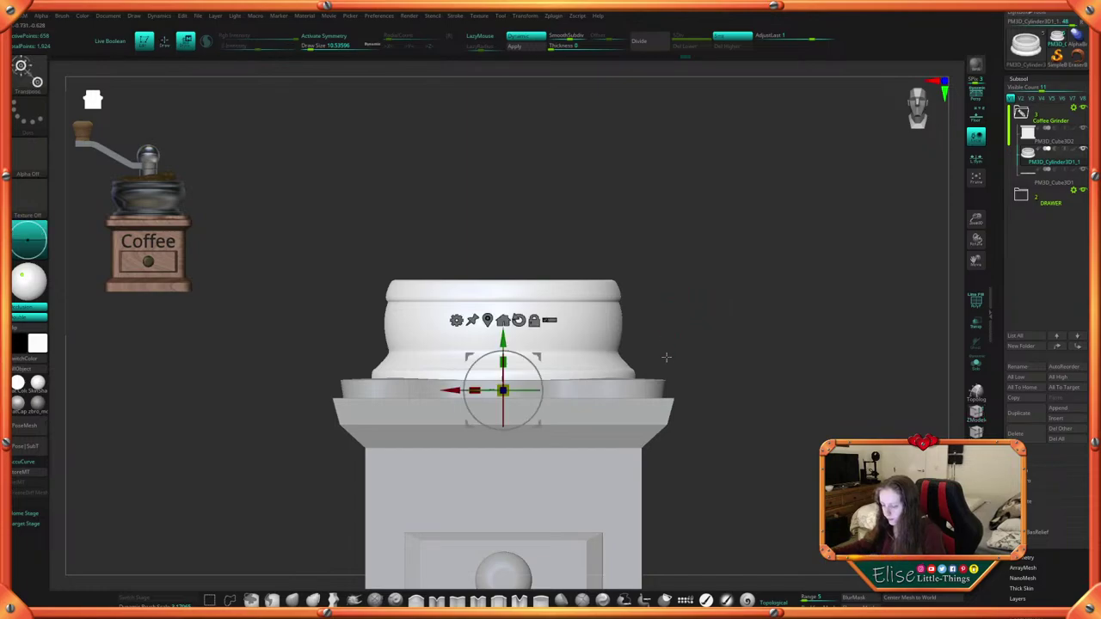
{"action": "left_click_drag", "start_coordinate": [324, 231], "coordinate": [701, 360], "text": "ctrl"}
{"action": "left_click", "coordinate": [700, 360], "text": "ctrl"}
{"action": "left_click", "coordinate": [488, 320]}
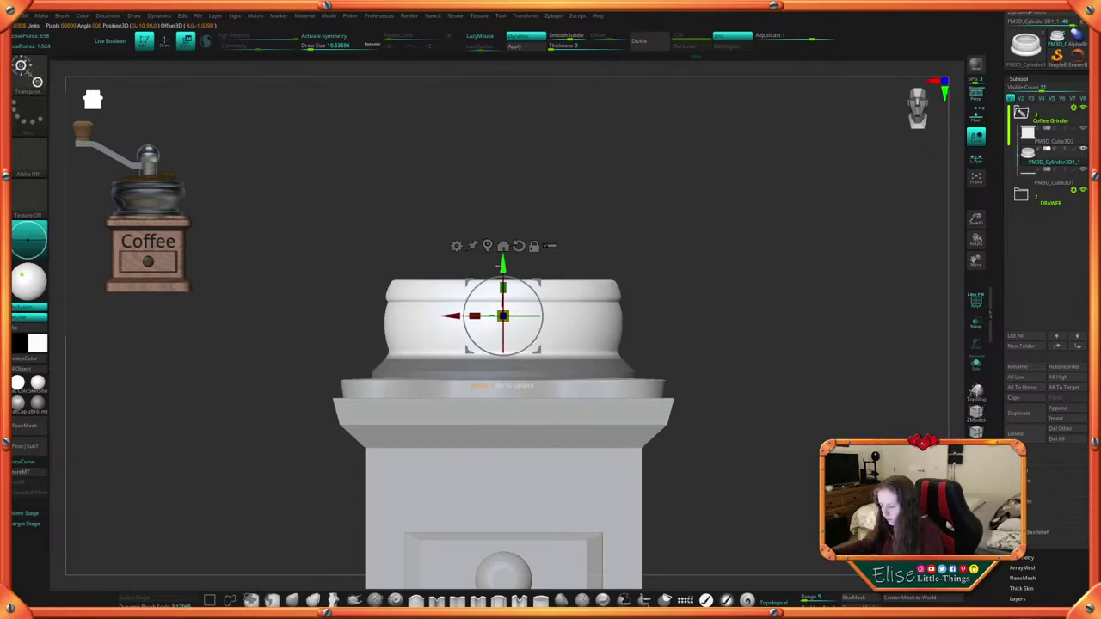
{"action": "left_click_drag", "start_coordinate": [503, 265], "coordinate": [503, 269]}
{"action": "left_click_drag", "start_coordinate": [675, 251], "coordinate": [693, 266], "text": "ctrl"}
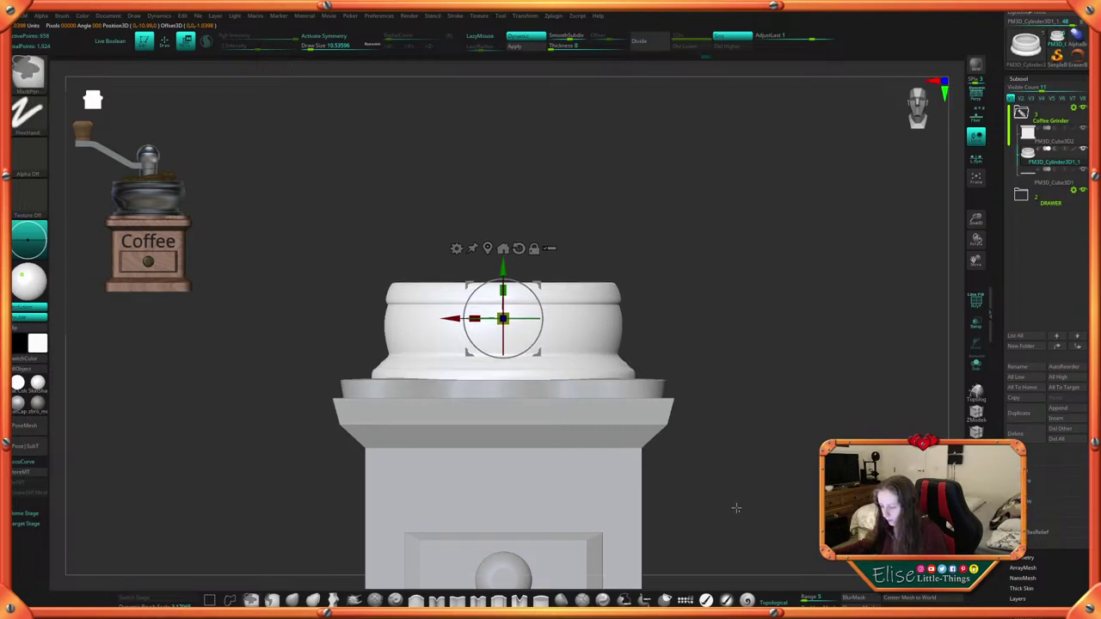
Mask everything except the bowl's bottom flange, nudge the flange vertically by about 0.019, and clear the mask
{"action": "left_click_drag", "start_coordinate": [740, 512], "coordinate": [288, 364], "text": "ctrl"}
{"action": "left_click", "coordinate": [289, 364], "text": "ctrl"}
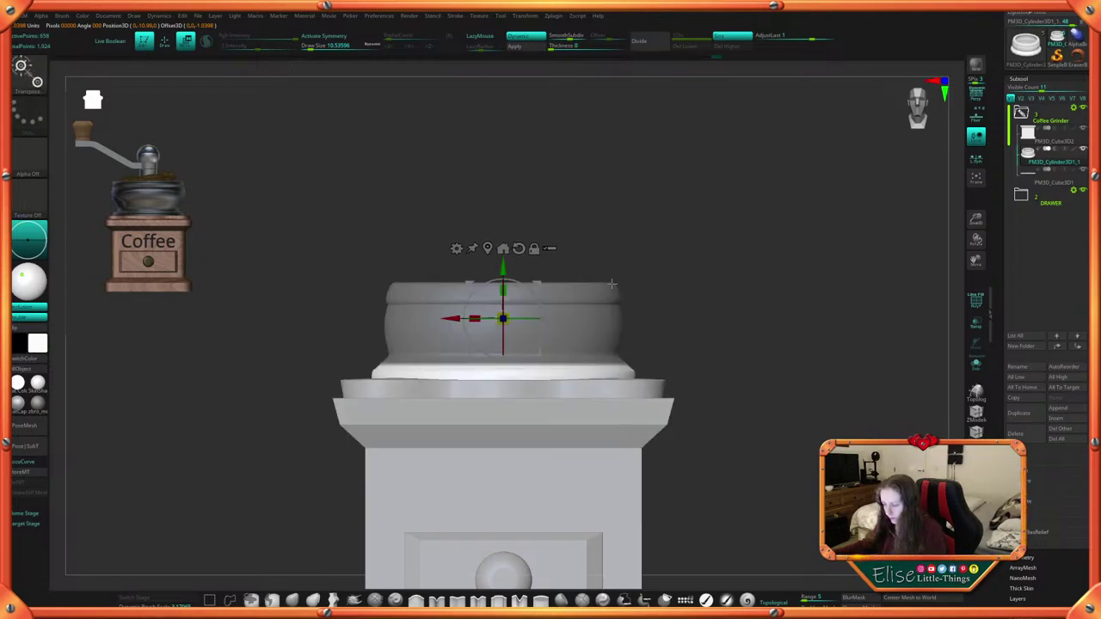
{"action": "left_click", "coordinate": [488, 249]}
{"action": "left_click_drag", "start_coordinate": [503, 328], "coordinate": [503, 325]}
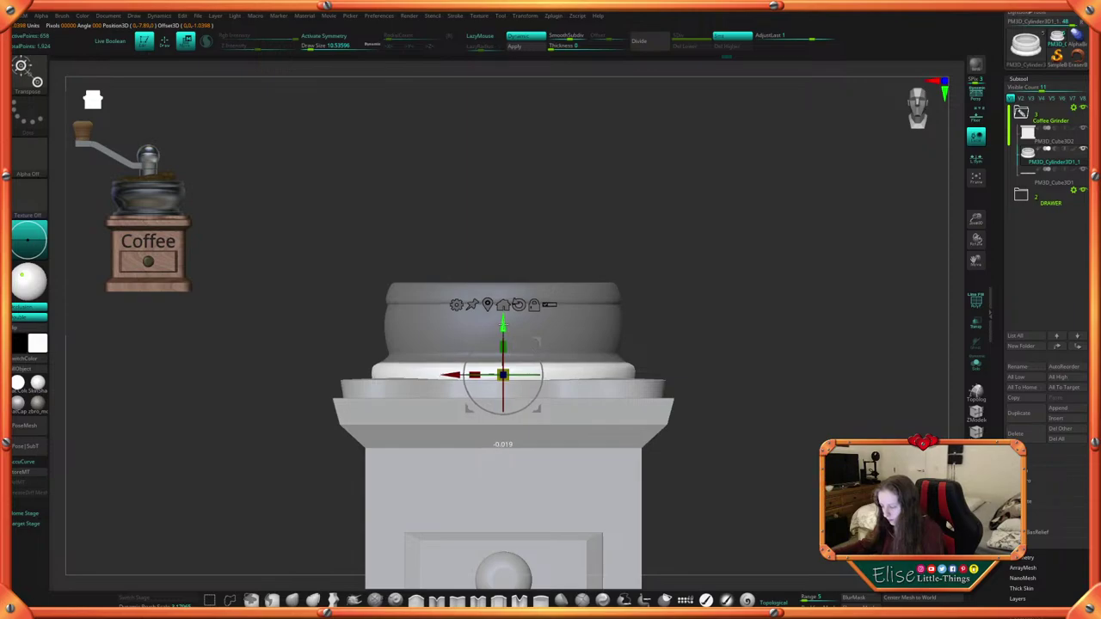
{"action": "key", "text": "q"}
{"action": "left_click_drag", "start_coordinate": [703, 302], "coordinate": [723, 362], "text": "ctrl"}
Insert two edge loops near the outer edge of the bowl's base flange, and show the bowl smoothed without wireframe
{"action": "key", "text": "space"}
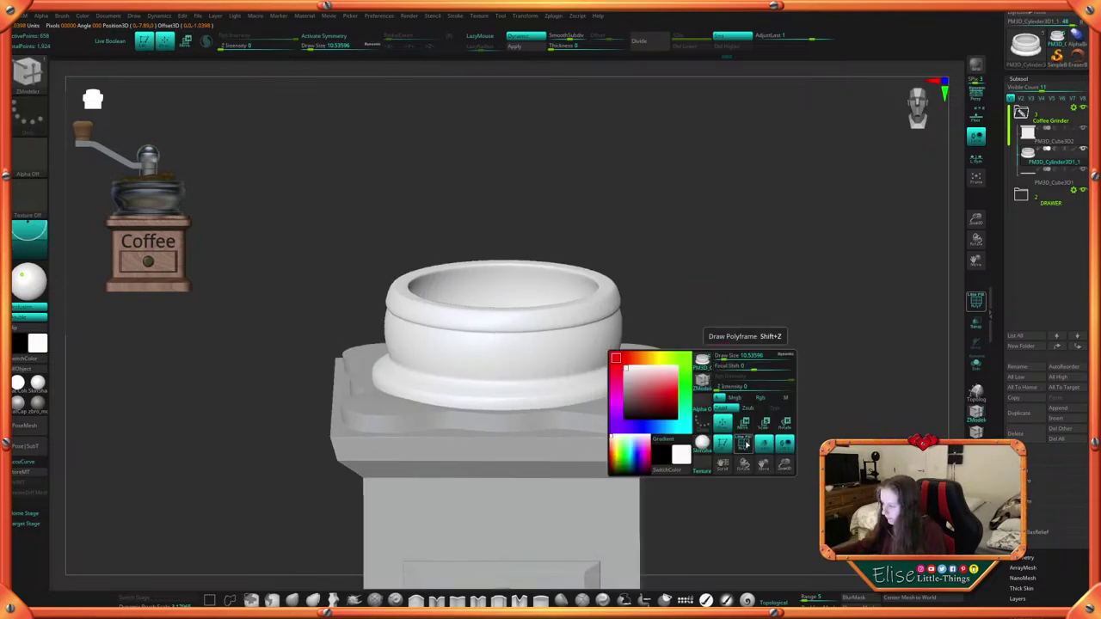
{"action": "key", "text": "shift+f"}
{"action": "mouse_move", "coordinate": [732, 467]}
{"action": "left_mouse_down"}
{"action": "mouse_move", "coordinate": [722, 425]}
{"action": "mouse_move", "coordinate": [725, 457]}
{"action": "left_mouse_up"}
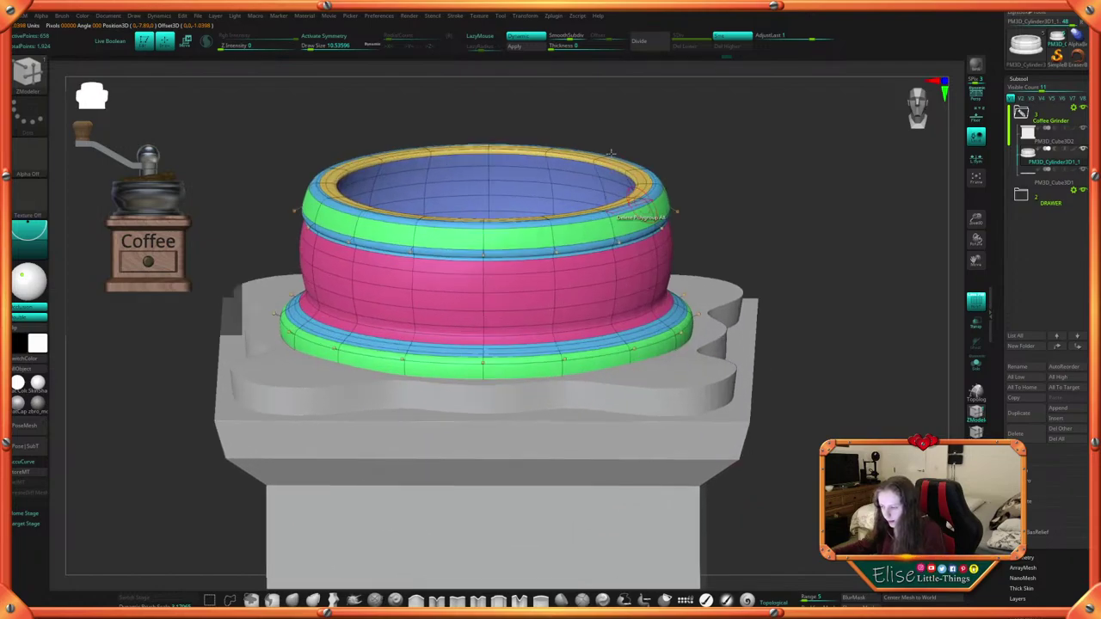
{"action": "left_click", "coordinate": [534, 38]}
{"action": "left_click_drag", "start_coordinate": [730, 168], "coordinate": [725, 204], "text": "alt"}
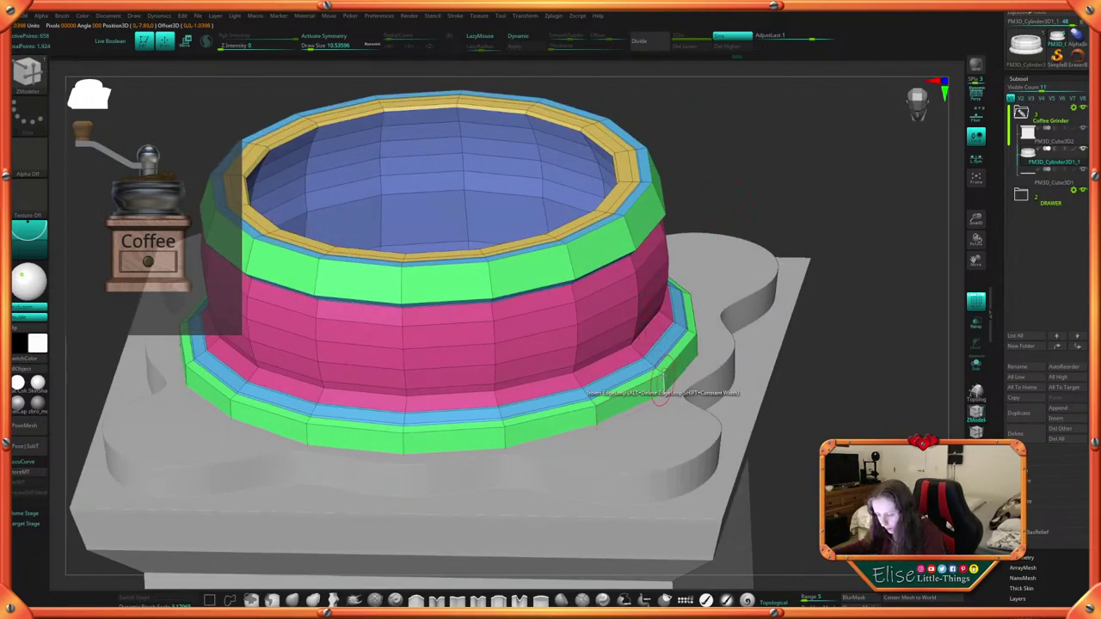
{"action": "key", "text": "space"}
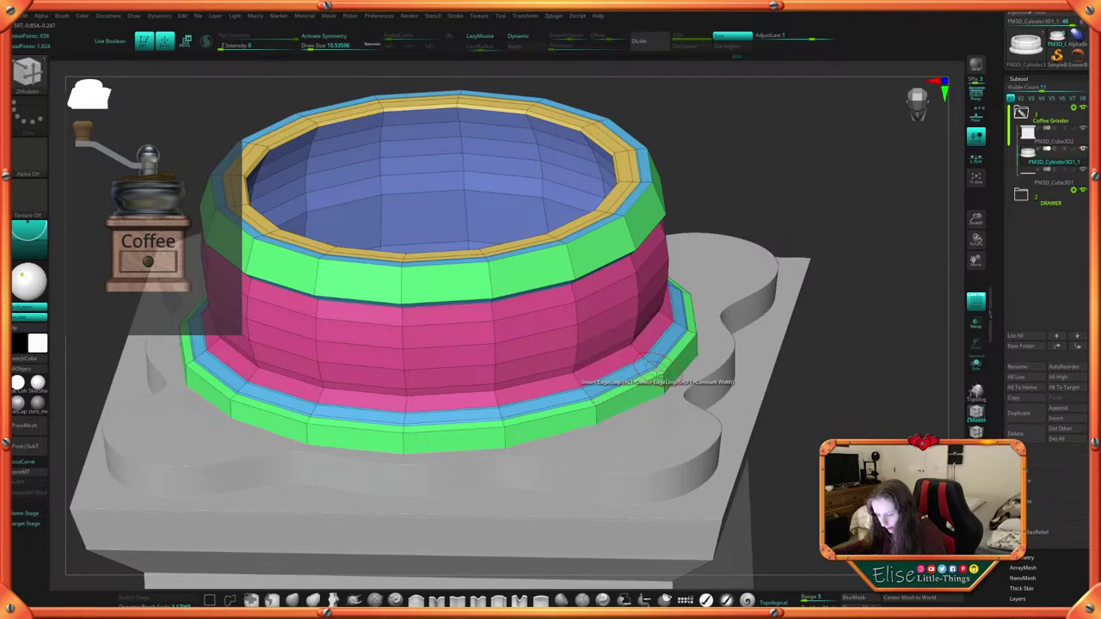
{"action": "left_click", "coordinate": [658, 370]}
{"action": "left_click", "coordinate": [661, 371]}
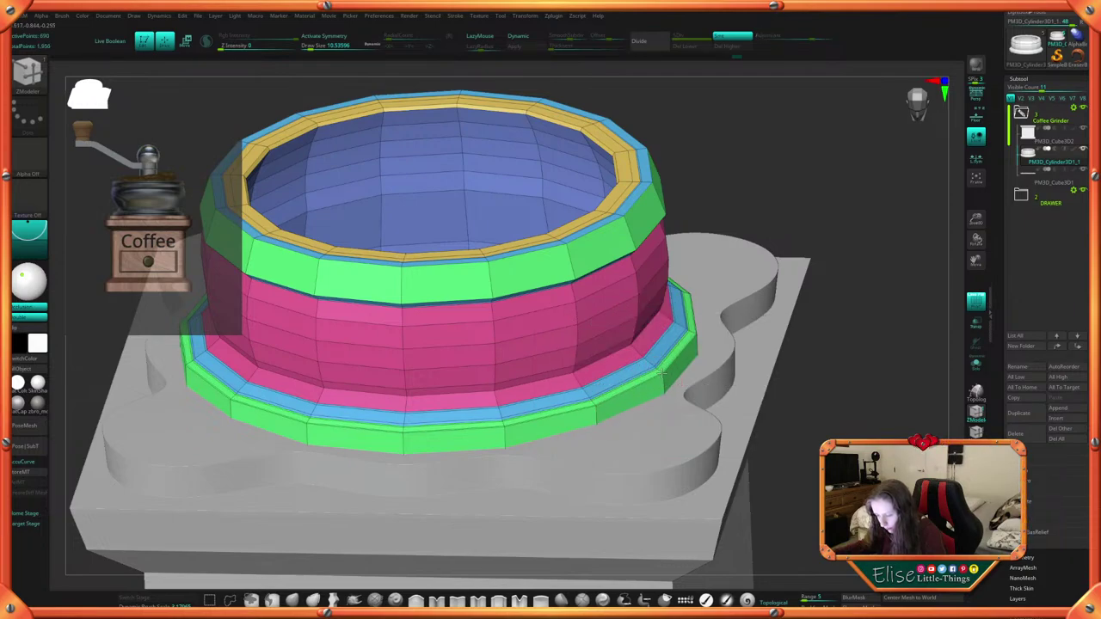
{"action": "left_click", "coordinate": [532, 38]}
{"action": "key", "text": "space"}
{"action": "left_click", "coordinate": [765, 237]}
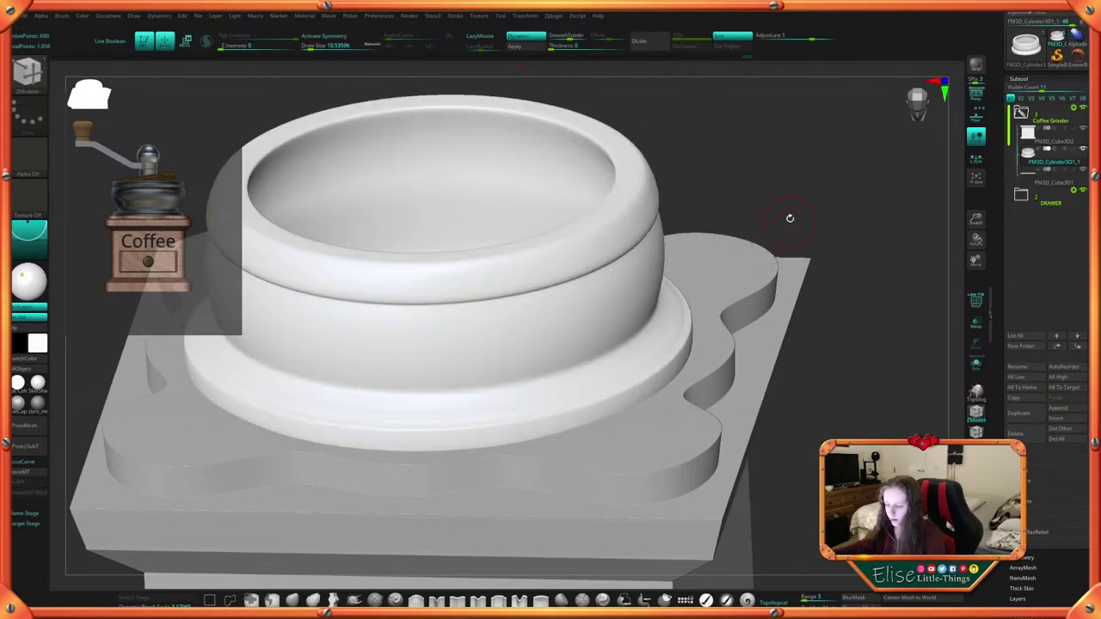
Lower the whole bowl slightly and scale it down uniformly to about 0.93
{"action": "left_click_drag", "start_coordinate": [788, 216], "coordinate": [728, 252], "text": "alt"}
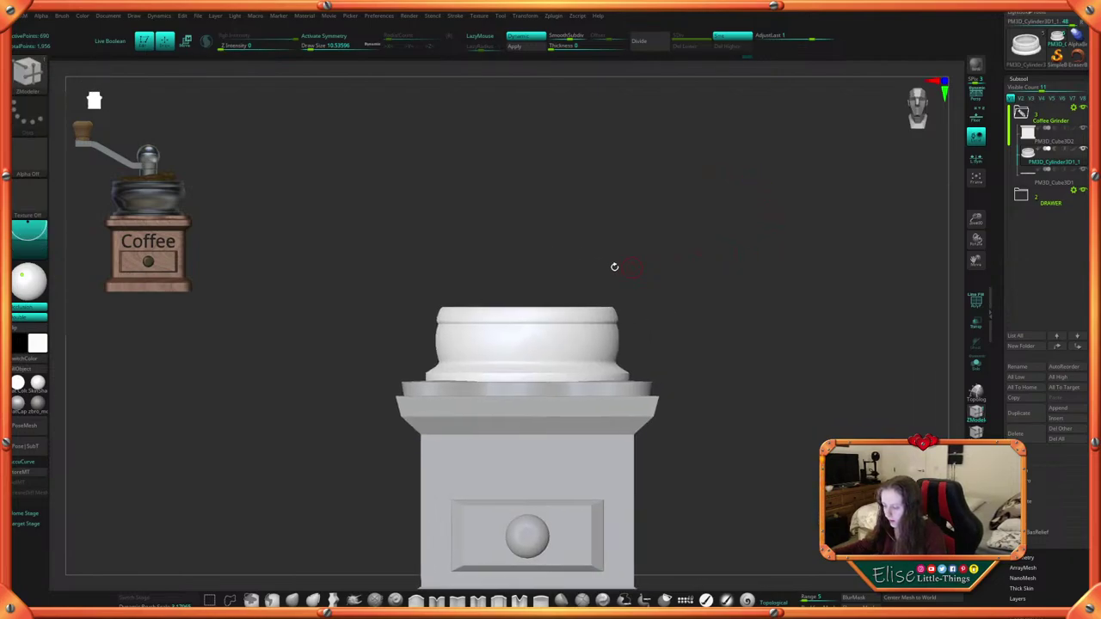
{"action": "key", "text": "w"}
{"action": "left_click_drag", "start_coordinate": [527, 331], "coordinate": [527, 329]}
{"action": "key", "text": "q"}
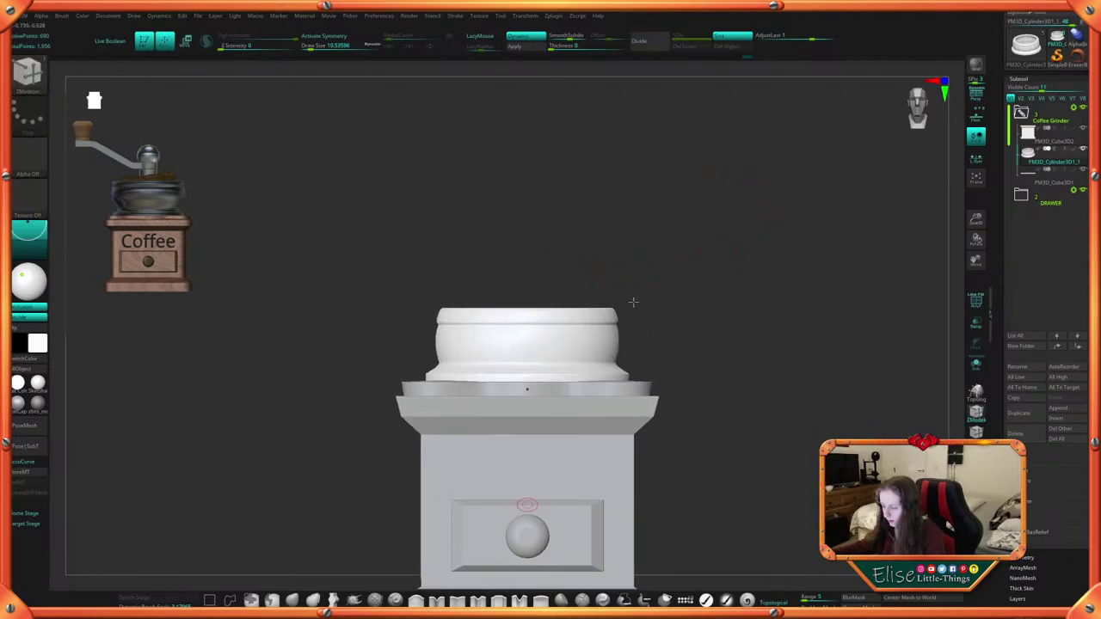
{"action": "left_click_drag", "start_coordinate": [631, 303], "coordinate": [697, 359], "text": "alt"}
{"action": "left_click_drag", "start_coordinate": [696, 359], "coordinate": [643, 337], "text": "alt"}
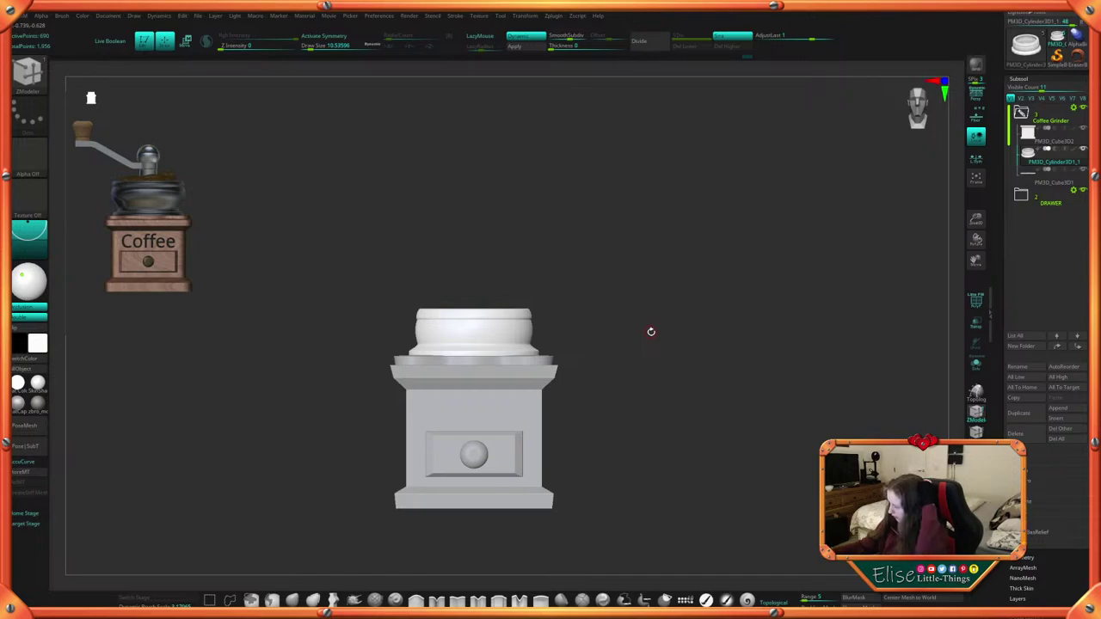
{"action": "key", "text": "w"}
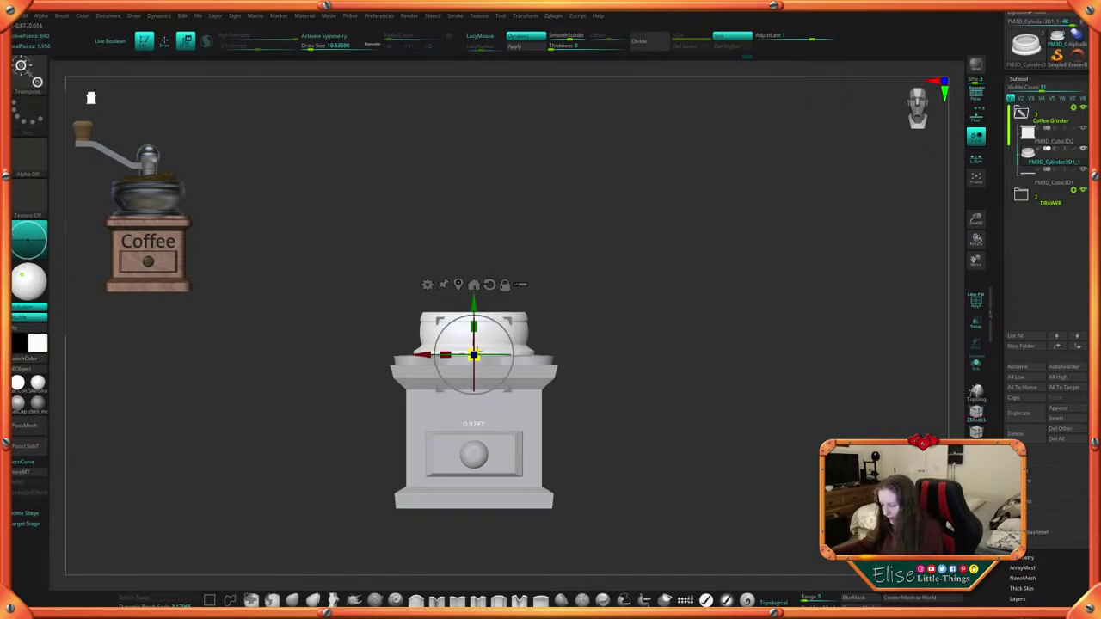
{"action": "left_click_drag", "start_coordinate": [625, 320], "coordinate": [643, 384]}
{"action": "left_click_drag", "start_coordinate": [587, 331], "coordinate": [596, 328]}
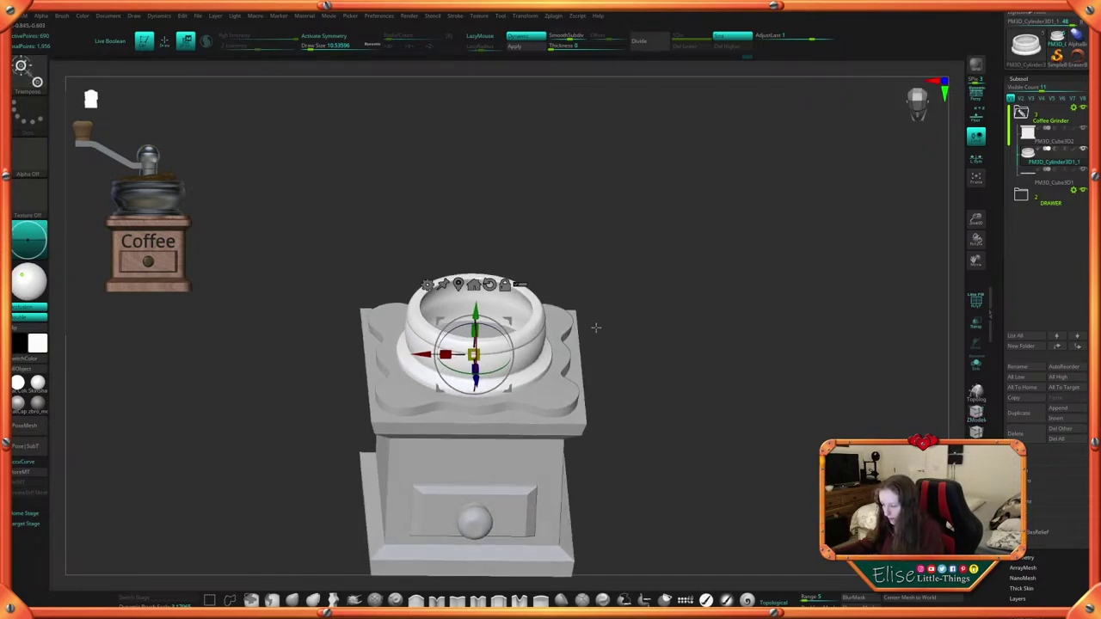
Reseat the scaled bowl on the plate with small vertical moves of about 0.031, 0.006 and 0.019
{"action": "left_click_drag", "start_coordinate": [607, 283], "coordinate": [688, 305]}
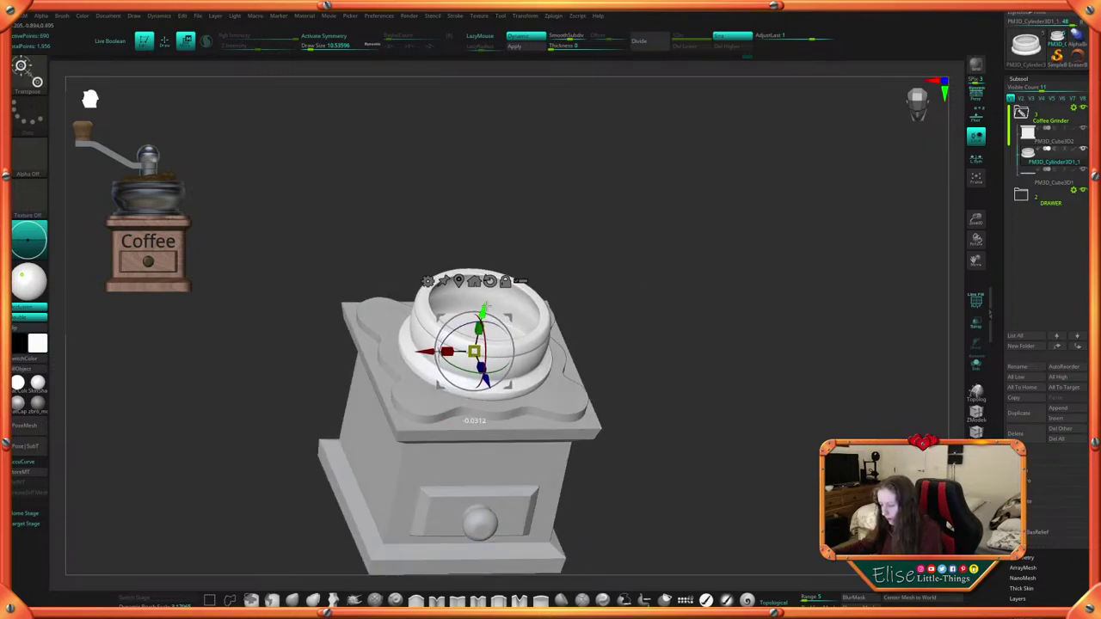
{"action": "left_click_drag", "start_coordinate": [639, 271], "coordinate": [686, 320]}
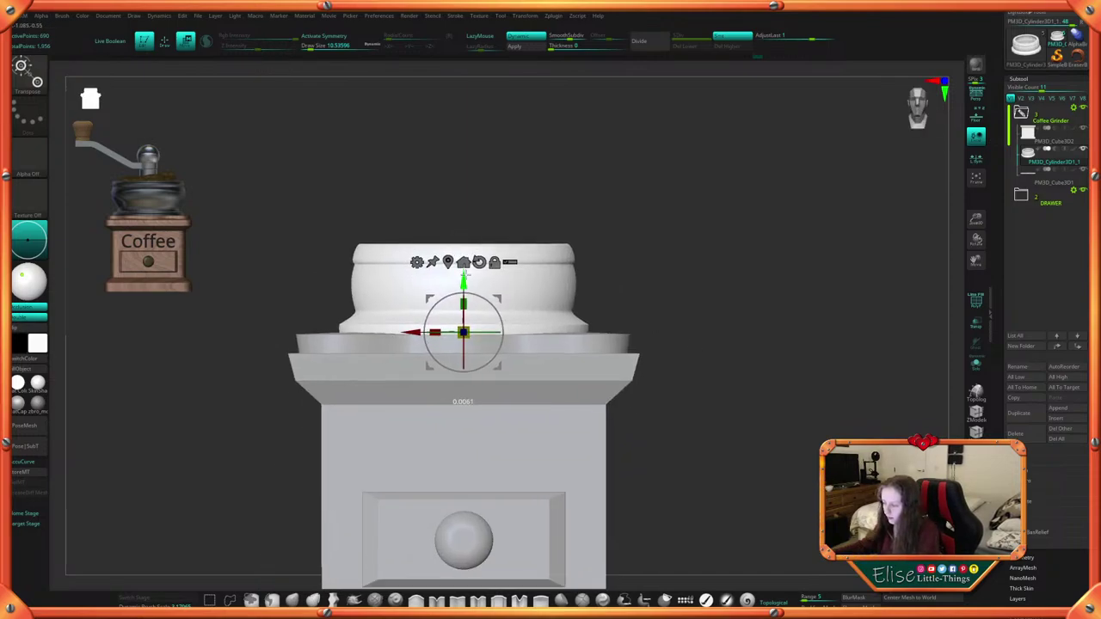
{"action": "key", "text": "q"}
{"action": "mouse_move", "coordinate": [694, 462]}
{"action": "left_mouse_down", "text": "alt"}
{"action": "mouse_move", "coordinate": [666, 393]}
{"action": "mouse_move", "coordinate": [662, 519]}
{"action": "left_mouse_up", "text": "alt"}
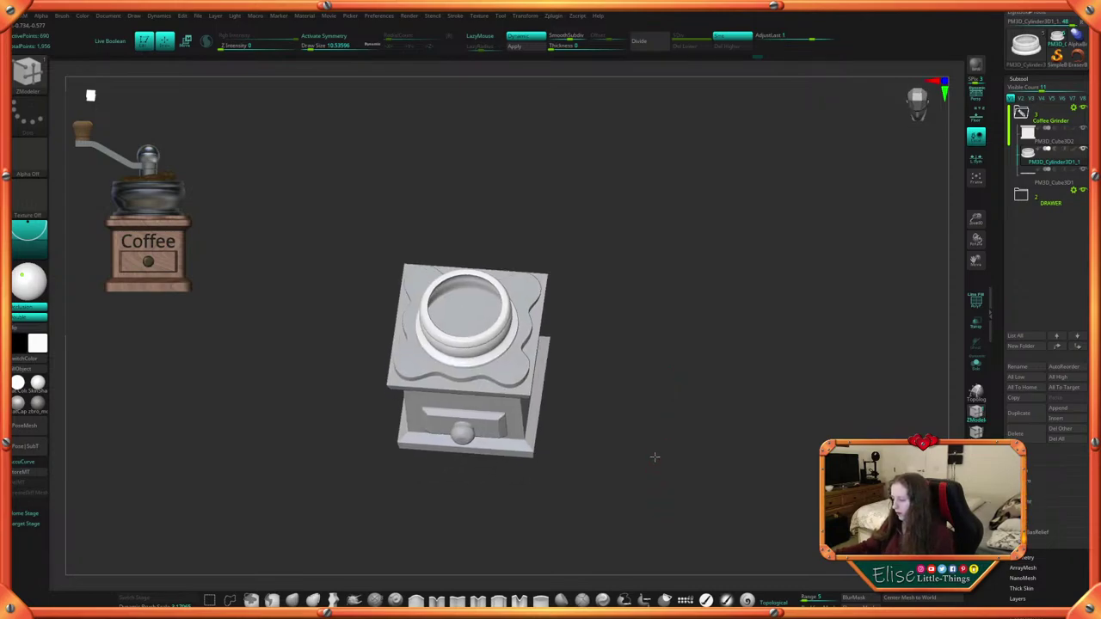
{"action": "left_click_drag", "start_coordinate": [654, 457], "coordinate": [688, 449], "text": "alt"}
{"action": "key", "text": "w"}
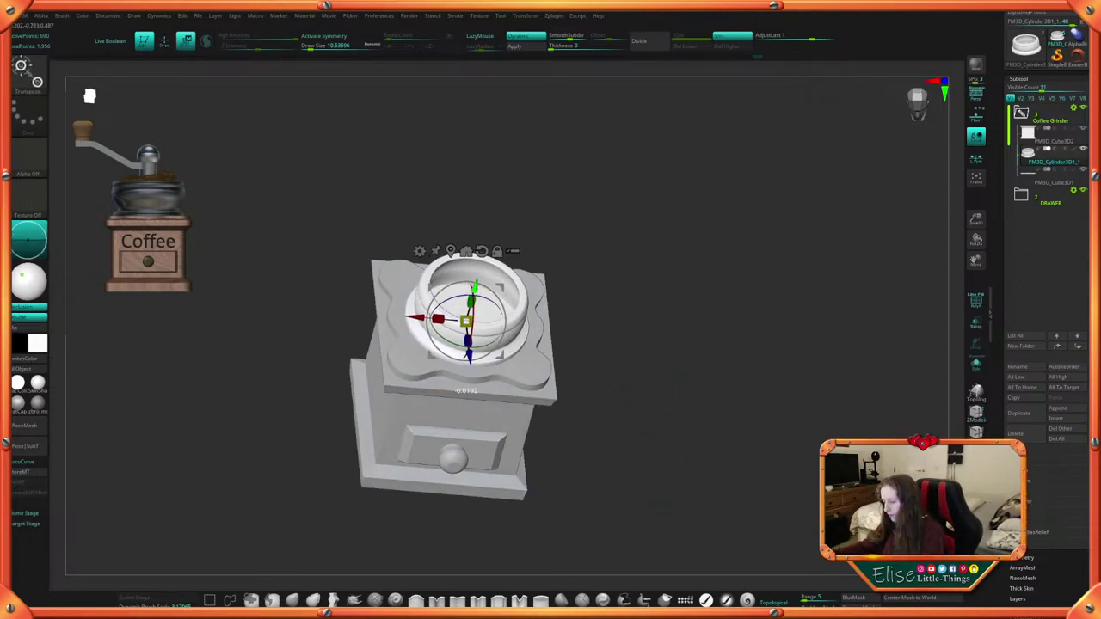
{"action": "key", "text": "q"}
{"action": "mouse_move", "coordinate": [649, 295]}
{"action": "left_mouse_down"}
{"action": "mouse_move", "coordinate": [647, 338]}
{"action": "mouse_move", "coordinate": [634, 352]}
{"action": "mouse_move", "coordinate": [639, 388]}
{"action": "mouse_move", "coordinate": [659, 386]}
{"action": "mouse_move", "coordinate": [648, 349]}
{"action": "mouse_move", "coordinate": [598, 359]}
{"action": "left_mouse_up"}
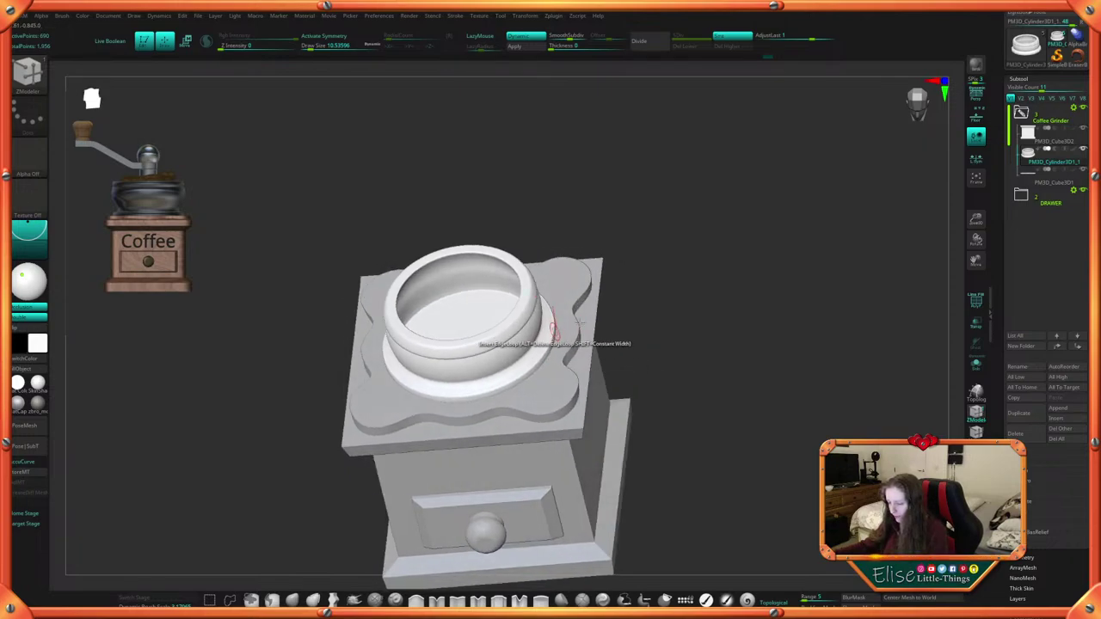
{"action": "left_click_drag", "start_coordinate": [578, 321], "coordinate": [639, 419]}
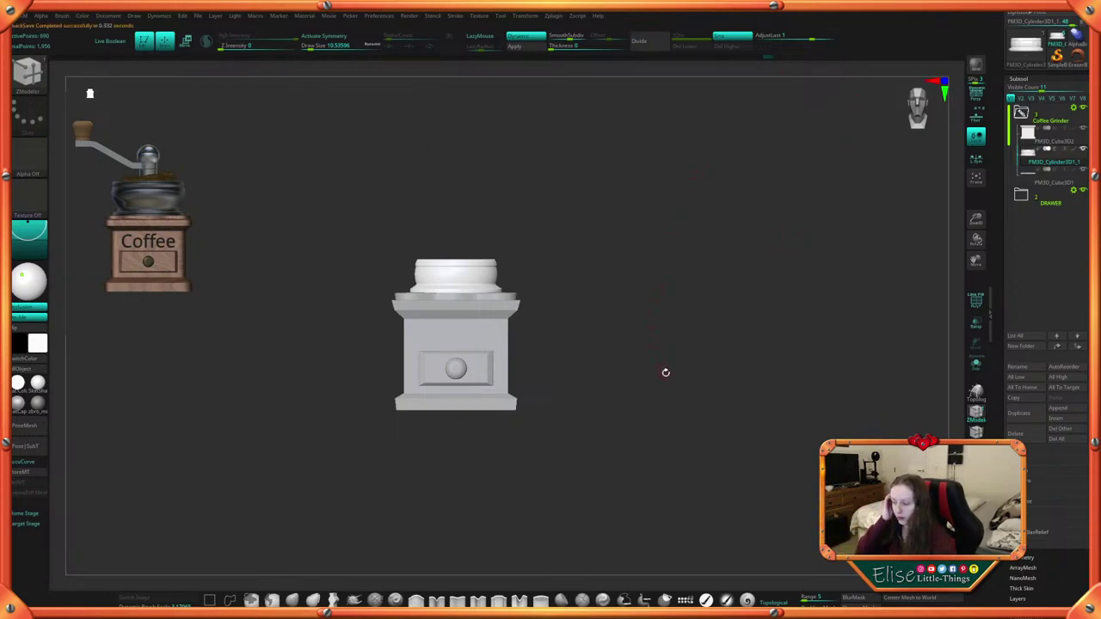
{"action": "left_click_drag", "start_coordinate": [665, 373], "coordinate": [642, 394]}
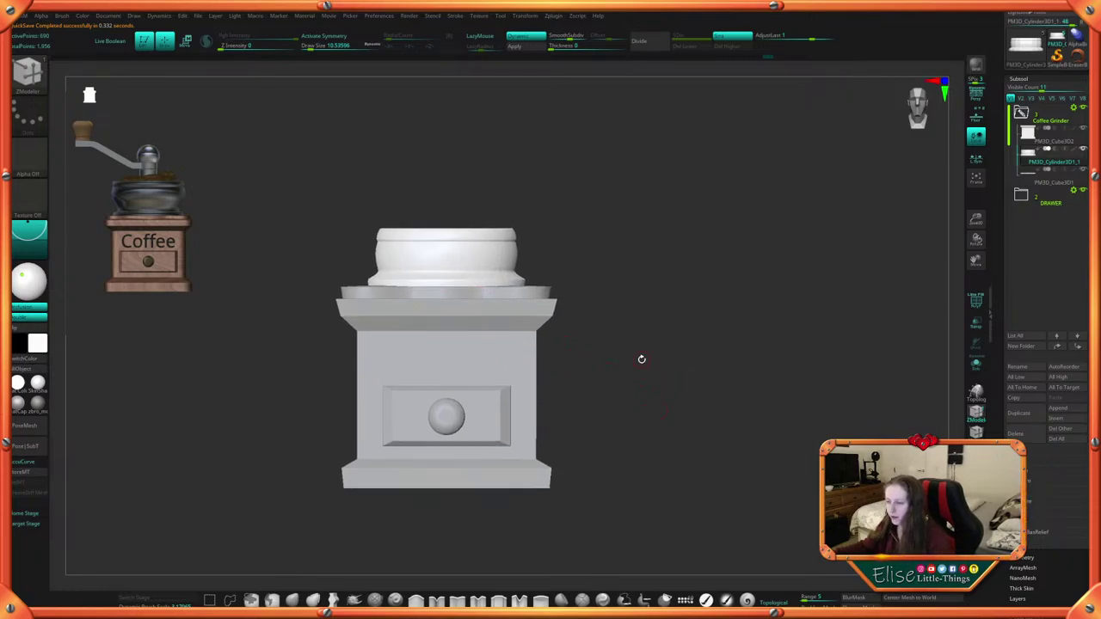
Create a new 3D text object reading "Coffee" with the Text 3D & Vector Shapes plugin
{"action": "left_click", "coordinate": [554, 16]}
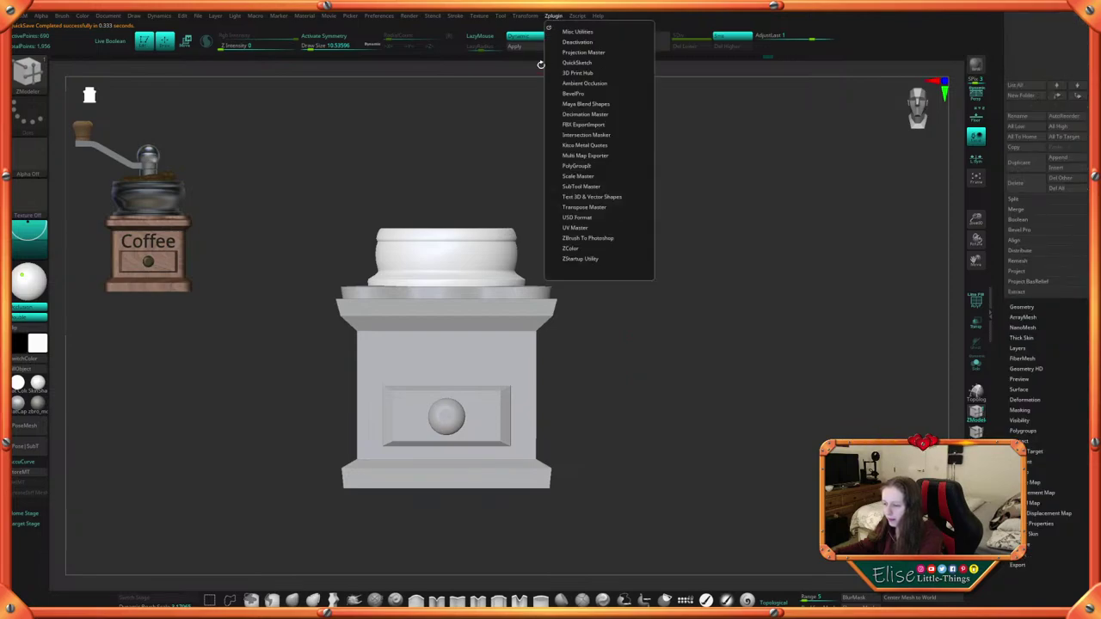
{"action": "left_click", "coordinate": [616, 197]}
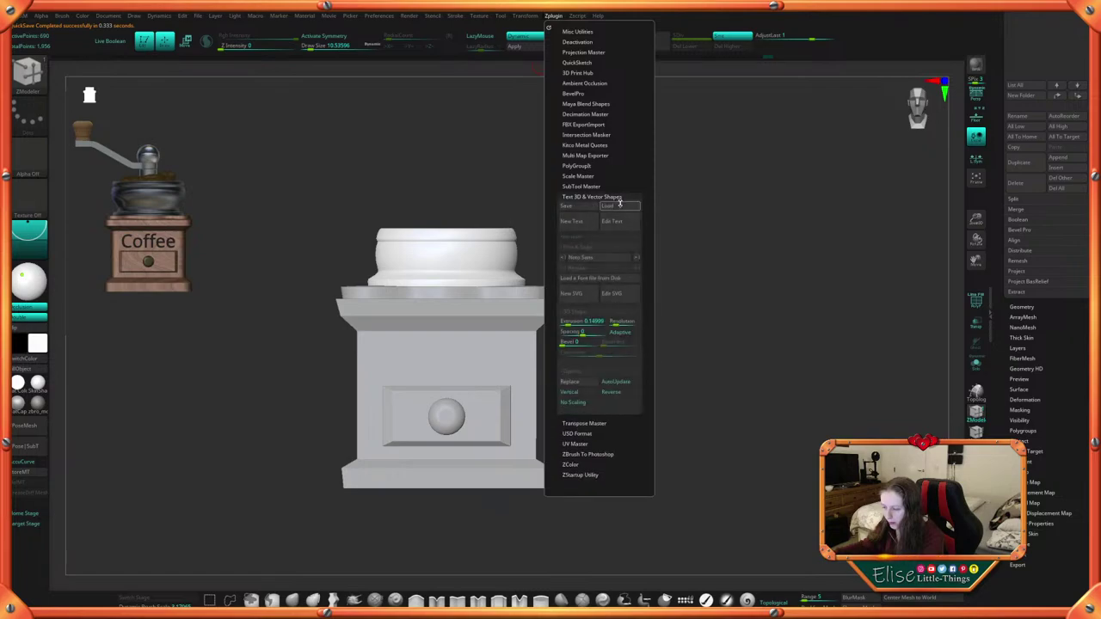
{"action": "left_click", "coordinate": [585, 223]}
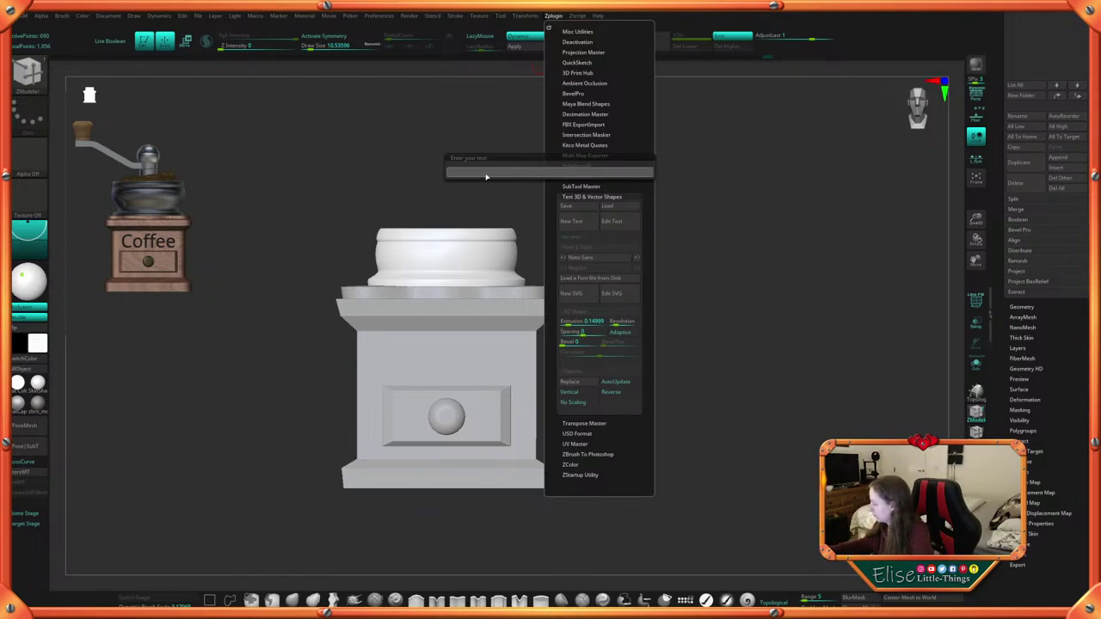
{"action": "type", "text": "Coffee"}
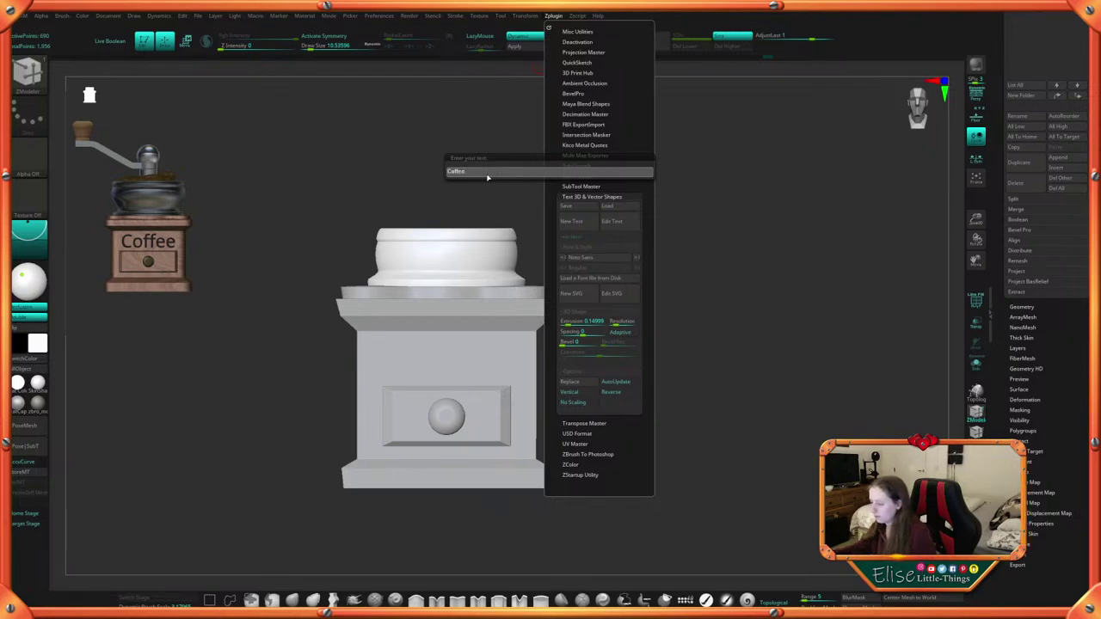
{"action": "key", "text": "Return"}
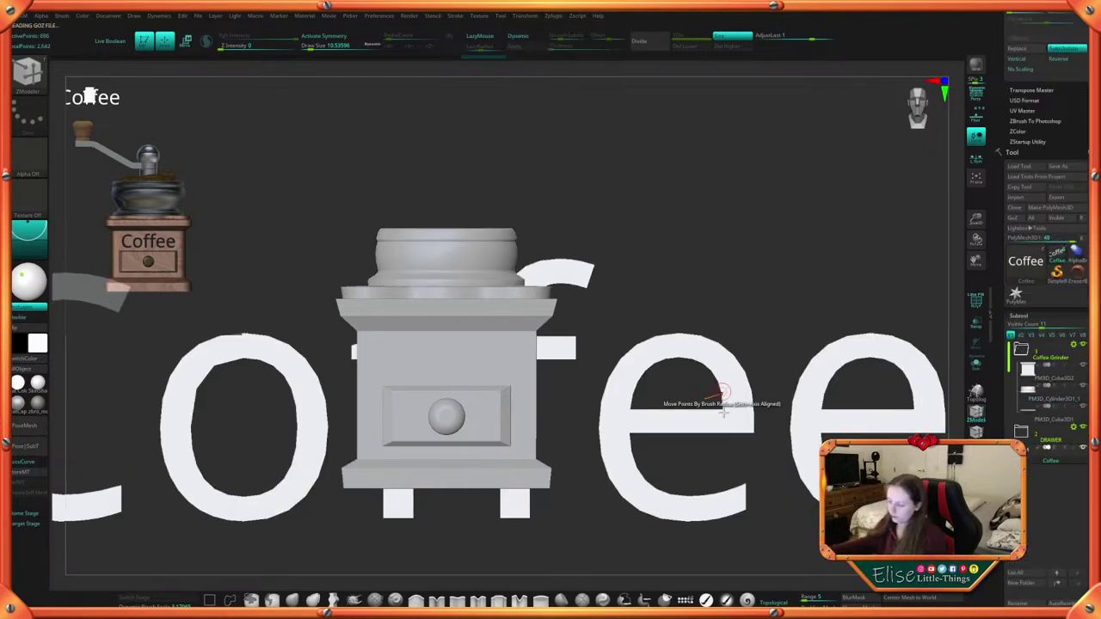
Move the oversized Coffee lettering forward so it sits in front of the grinder body
{"action": "right_click_drag", "start_coordinate": [760, 287], "coordinate": [713, 263], "text": "ctrl"}
{"action": "key", "text": "w"}
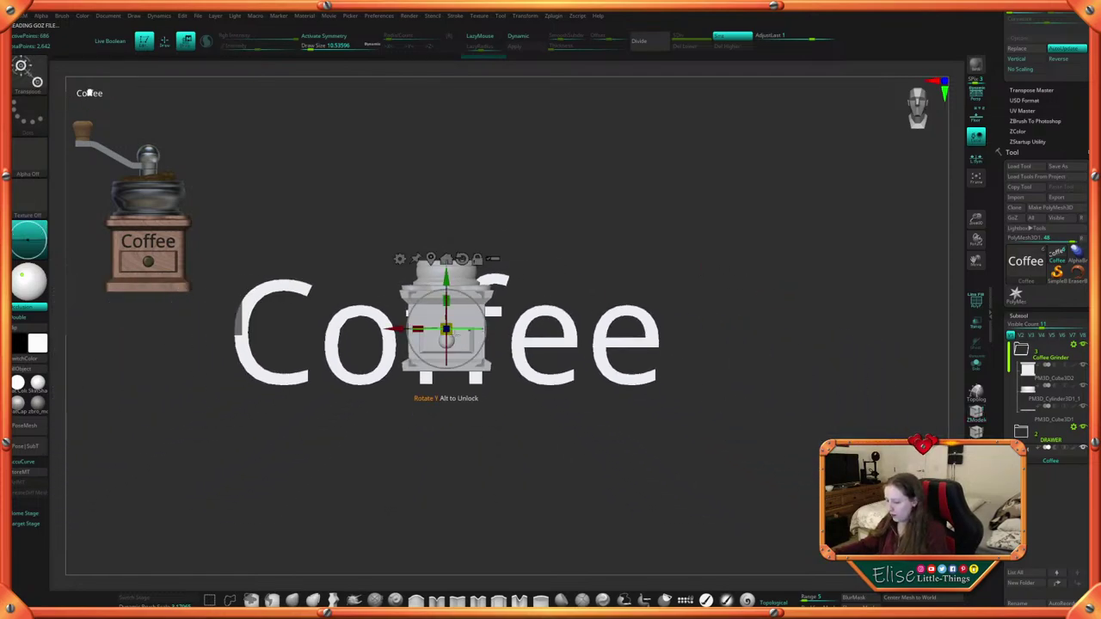
{"action": "mouse_move", "coordinate": [446, 328]}
{"action": "left_mouse_down"}
{"action": "mouse_move", "coordinate": [437, 357]}
{"action": "mouse_move", "coordinate": [528, 459]}
{"action": "mouse_move", "coordinate": [551, 413]}
{"action": "mouse_move", "coordinate": [654, 340]}
{"action": "mouse_move", "coordinate": [713, 329]}
{"action": "mouse_move", "coordinate": [669, 361]}
{"action": "left_mouse_up"}
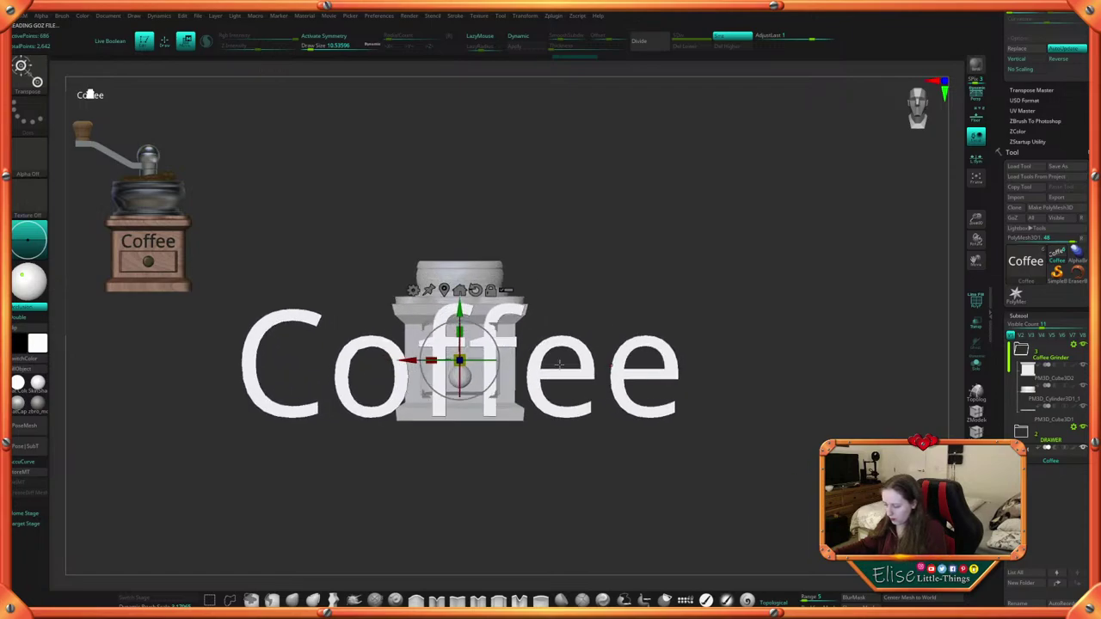
Scale the Coffee lettering down to fit within the body's width and place it just above the drawer
{"action": "left_click_drag", "start_coordinate": [460, 361], "coordinate": [401, 419]}
{"action": "left_click_drag", "start_coordinate": [459, 310], "coordinate": [459, 293]}
{"action": "left_click_drag", "start_coordinate": [606, 260], "coordinate": [599, 409], "text": "alt"}
{"action": "left_click_drag", "start_coordinate": [454, 390], "coordinate": [455, 379]}
{"action": "left_click_drag", "start_coordinate": [602, 356], "coordinate": [638, 321]}
{"action": "left_click_drag", "start_coordinate": [503, 373], "coordinate": [435, 356]}
{"action": "left_click_drag", "start_coordinate": [594, 375], "coordinate": [695, 360], "text": "alt"}
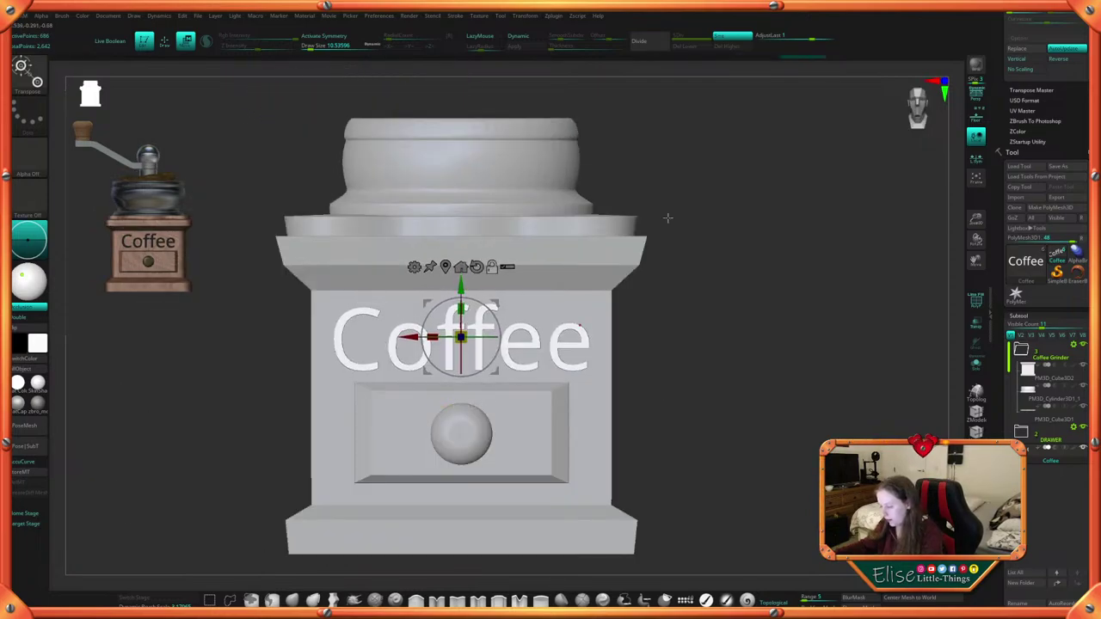
Examine the lettering's wireframe and its depth against the body's front face from several angles
{"action": "left_click_drag", "start_coordinate": [666, 216], "coordinate": [699, 240], "text": "alt"}
{"action": "left_click_drag", "start_coordinate": [699, 224], "coordinate": [750, 237]}
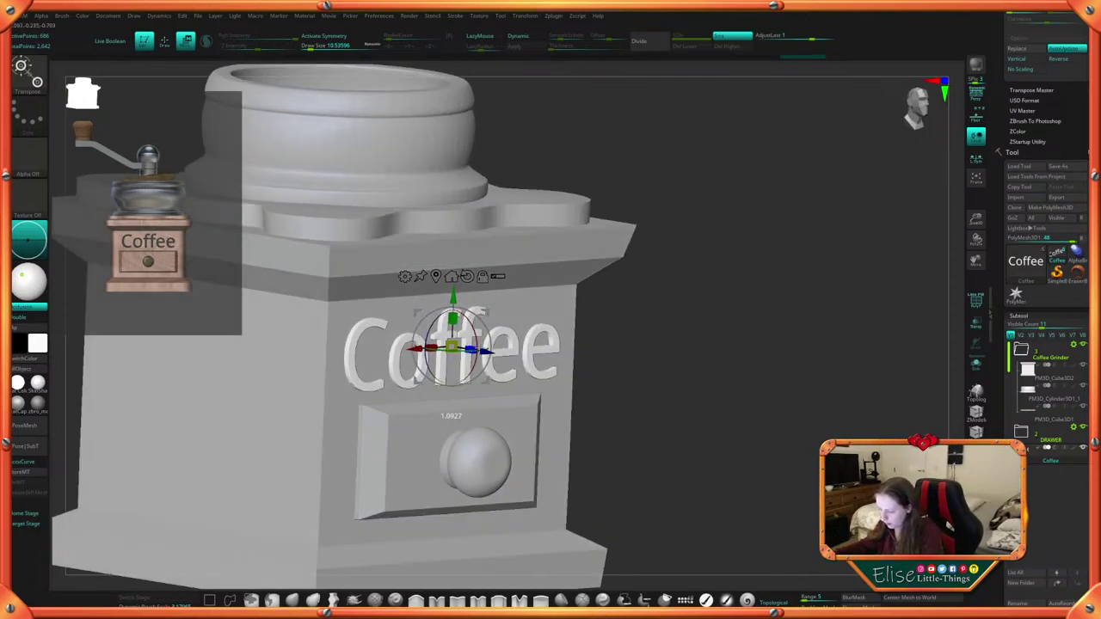
{"action": "left_click_drag", "start_coordinate": [574, 347], "coordinate": [701, 435]}
{"action": "left_click_drag", "start_coordinate": [627, 360], "coordinate": [683, 351]}
{"action": "key", "text": "q"}
{"action": "mouse_move", "coordinate": [705, 422]}
{"action": "left_mouse_down", "text": "alt"}
{"action": "mouse_move", "coordinate": [686, 386]}
{"action": "mouse_move", "coordinate": [701, 390]}
{"action": "left_mouse_up", "text": "alt"}
{"action": "key", "text": "space"}
{"action": "mouse_move", "coordinate": [704, 389]}
{"action": "left_mouse_down"}
{"action": "mouse_move", "coordinate": [729, 376]}
{"action": "mouse_move", "coordinate": [743, 433]}
{"action": "left_mouse_up"}
{"action": "key", "text": "space"}
{"action": "left_click", "coordinate": [741, 463]}
{"action": "key", "text": "space"}
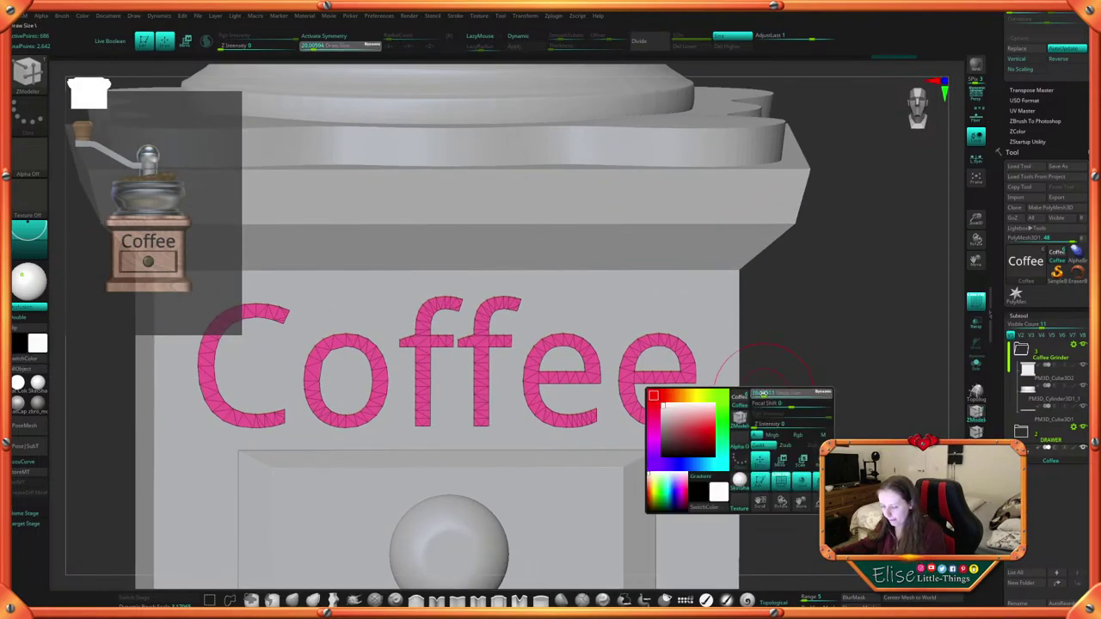
{"action": "left_click_drag", "start_coordinate": [794, 373], "coordinate": [787, 450]}
{"action": "key", "text": "space"}
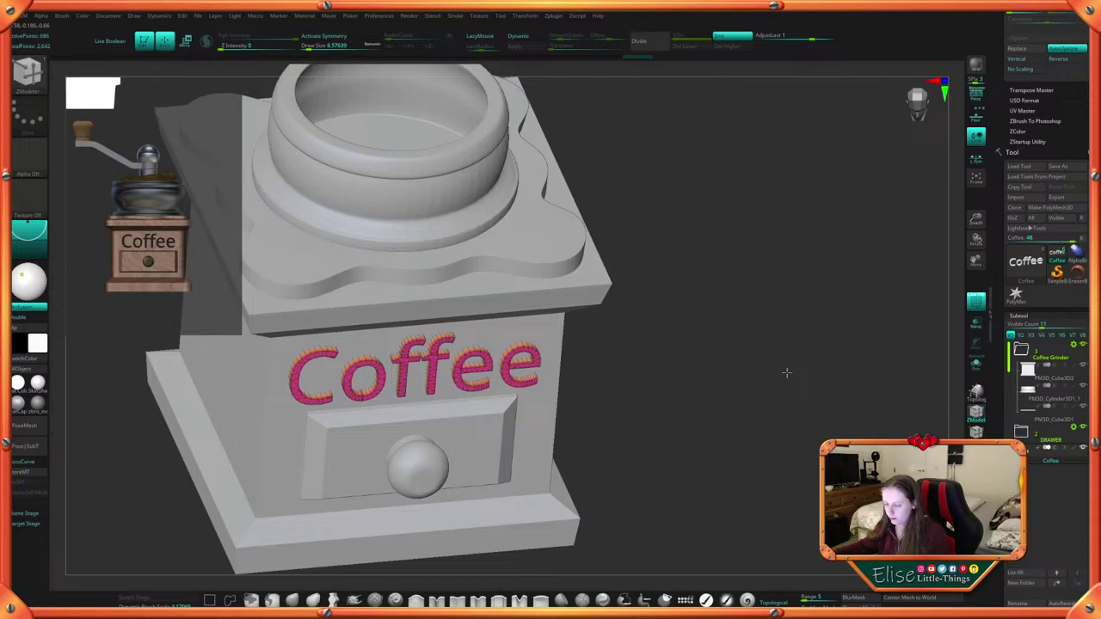
{"action": "key", "text": "space"}
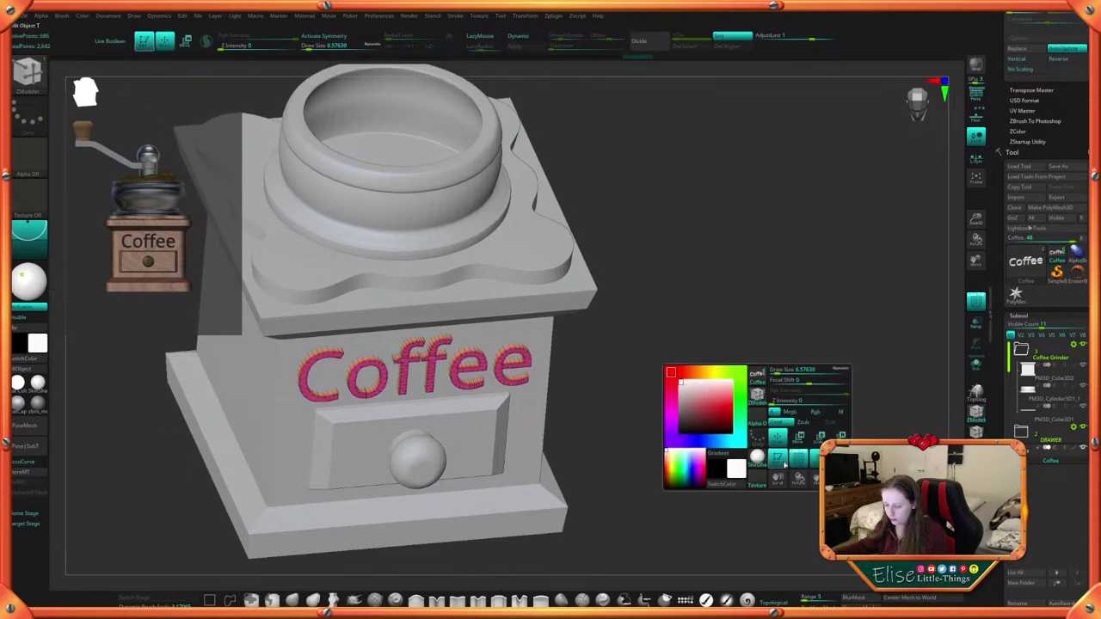
{"action": "mouse_move", "coordinate": [786, 454]}
{"action": "left_mouse_down"}
{"action": "mouse_move", "coordinate": [725, 439]}
{"action": "mouse_move", "coordinate": [752, 413]}
{"action": "mouse_move", "coordinate": [722, 420]}
{"action": "mouse_move", "coordinate": [720, 390]}
{"action": "mouse_move", "coordinate": [710, 418]}
{"action": "left_mouse_up"}
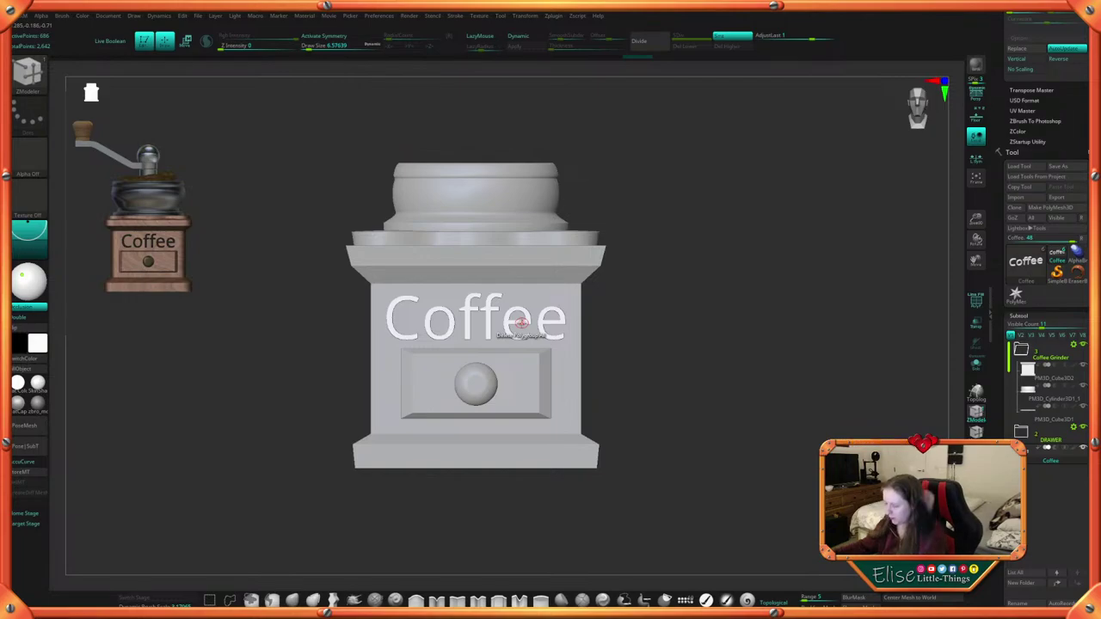
Scale the Coffee lettering down uniformly to about 0.77 and quick-save the project
{"action": "left_click_drag", "start_coordinate": [671, 401], "coordinate": [614, 376], "text": "alt"}
{"action": "key", "text": "w"}
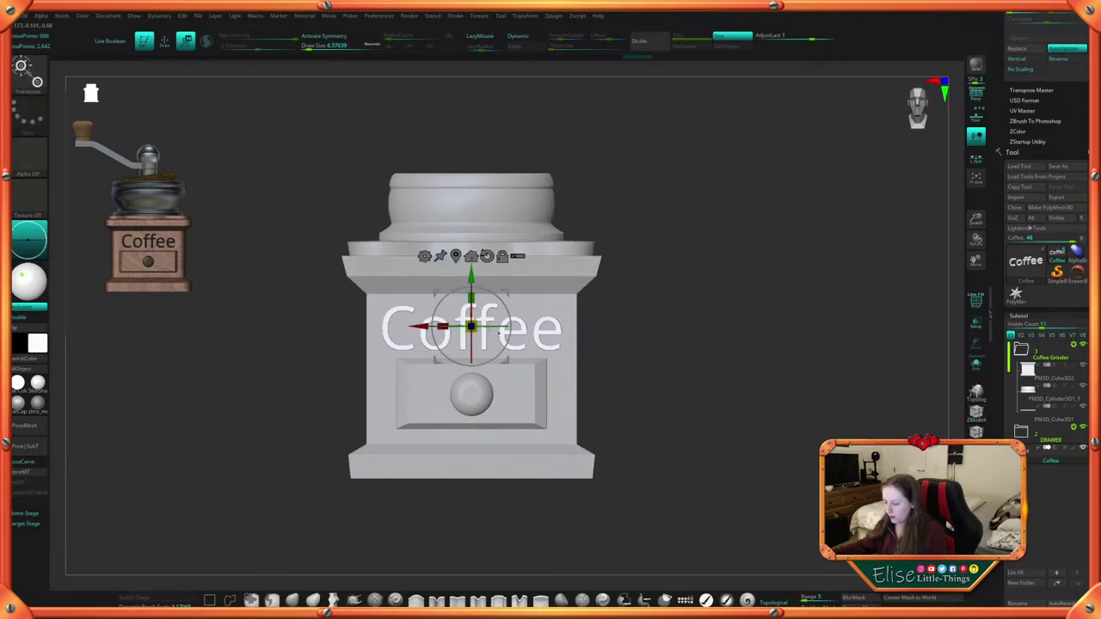
{"action": "left_click_drag", "start_coordinate": [473, 327], "coordinate": [475, 332]}
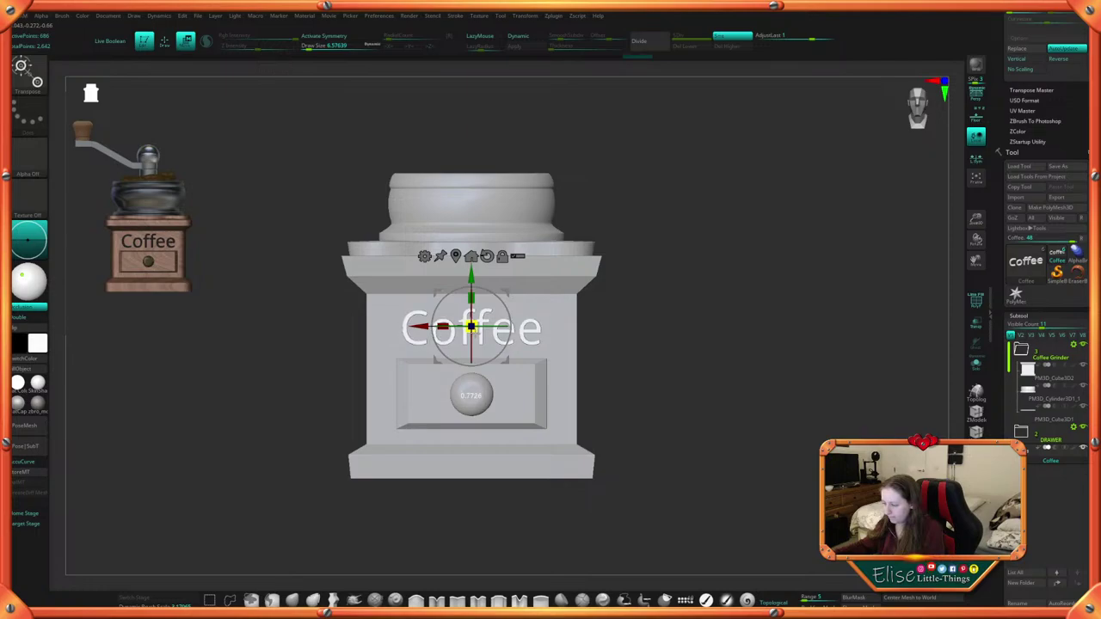
{"action": "key", "text": "q"}
{"action": "mouse_move", "coordinate": [661, 336]}
{"action": "left_mouse_down"}
{"action": "mouse_move", "coordinate": [642, 405]}
{"action": "mouse_move", "coordinate": [650, 352]}
{"action": "mouse_move", "coordinate": [767, 229]}
{"action": "left_mouse_up"}
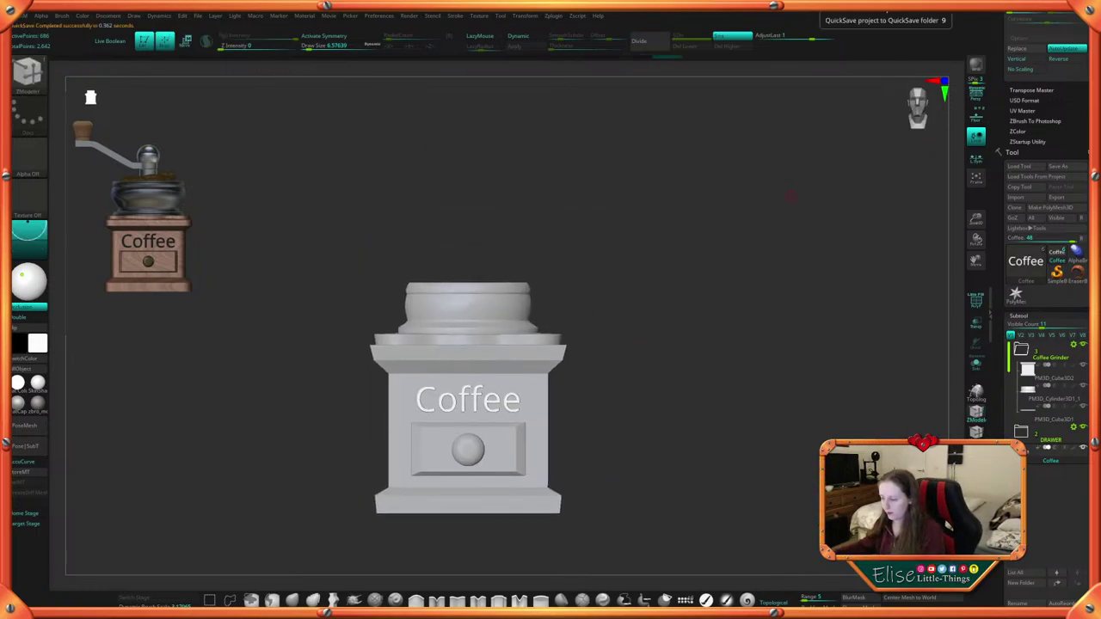
{"action": "left_click_drag", "start_coordinate": [662, 413], "coordinate": [624, 393]}
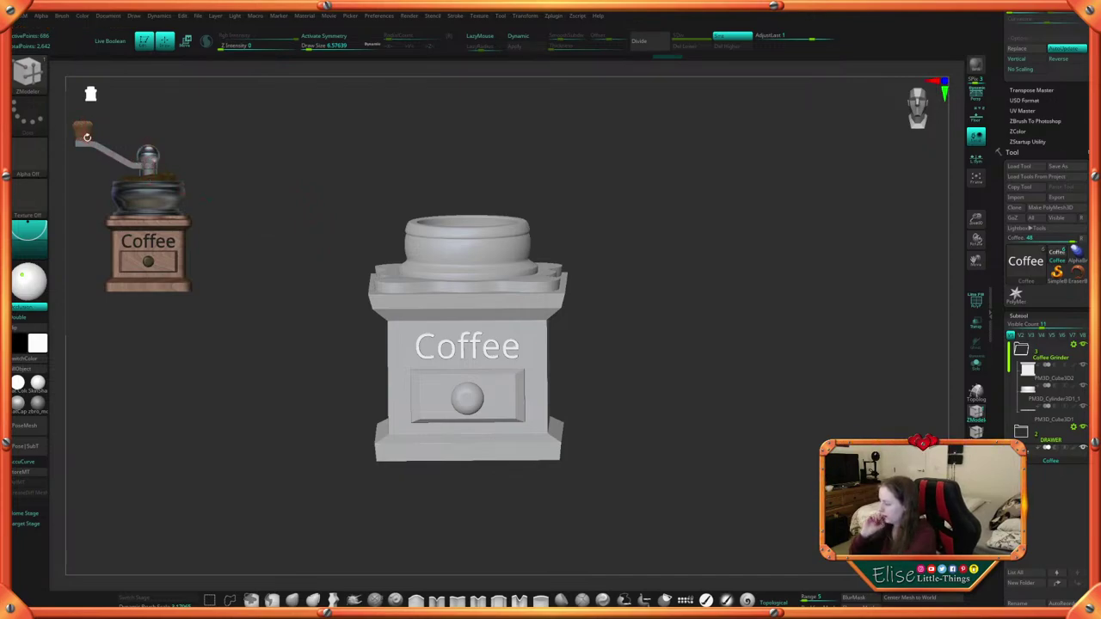
{"action": "mouse_move", "coordinate": [666, 437]}
{"action": "left_mouse_down"}
{"action": "mouse_move", "coordinate": [670, 422]}
{"action": "mouse_move", "coordinate": [673, 451]}
{"action": "left_mouse_up"}
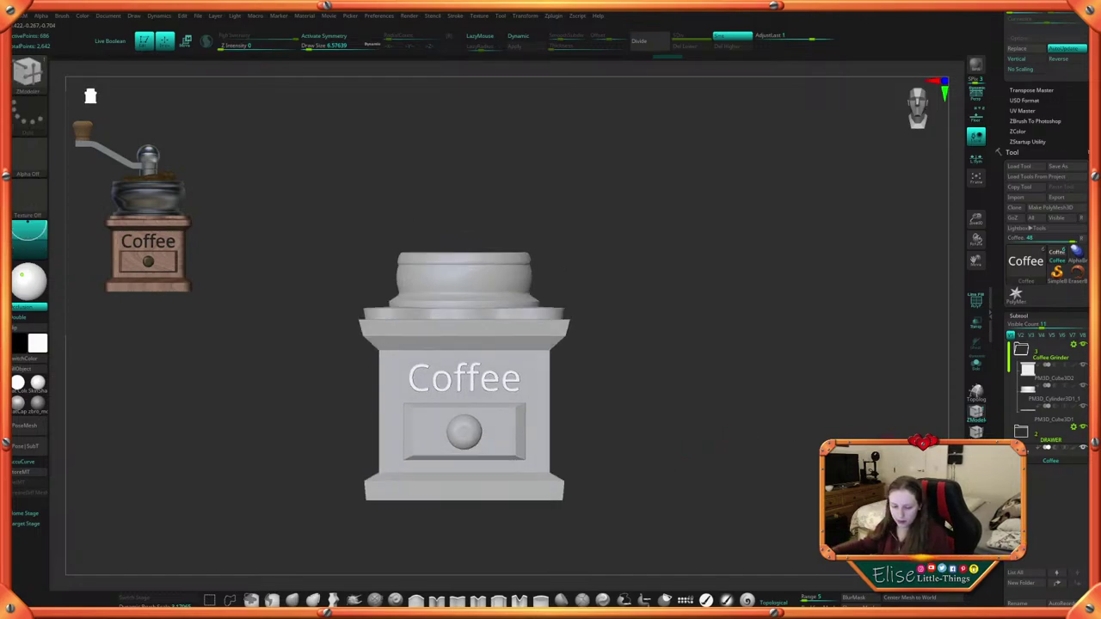
Collapse the Coffee Grinder subtool folder and insert a Cylinder3D as a new subtool
{"action": "left_click", "coordinate": [1021, 350]}
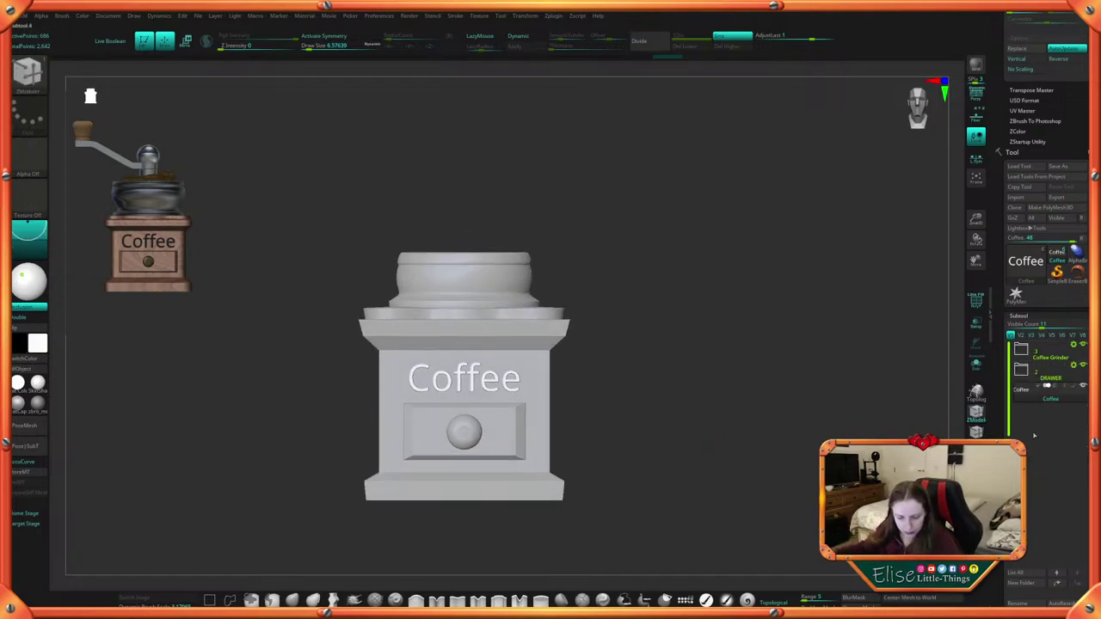
{"action": "left_click_drag", "start_coordinate": [1008, 414], "coordinate": [1000, 325]}
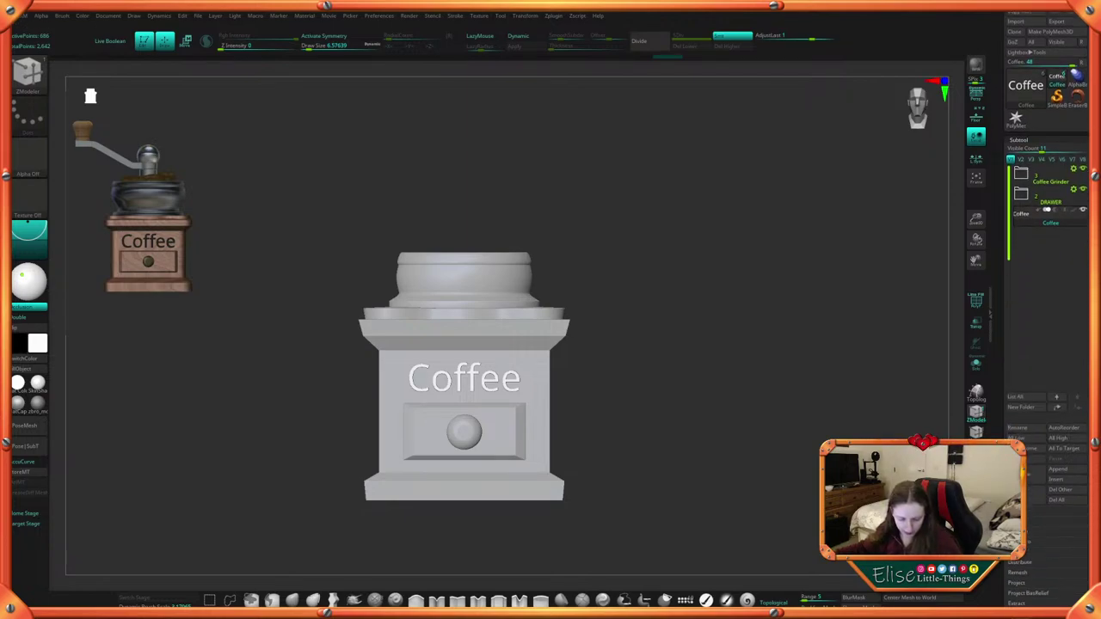
{"action": "left_click", "coordinate": [1064, 479]}
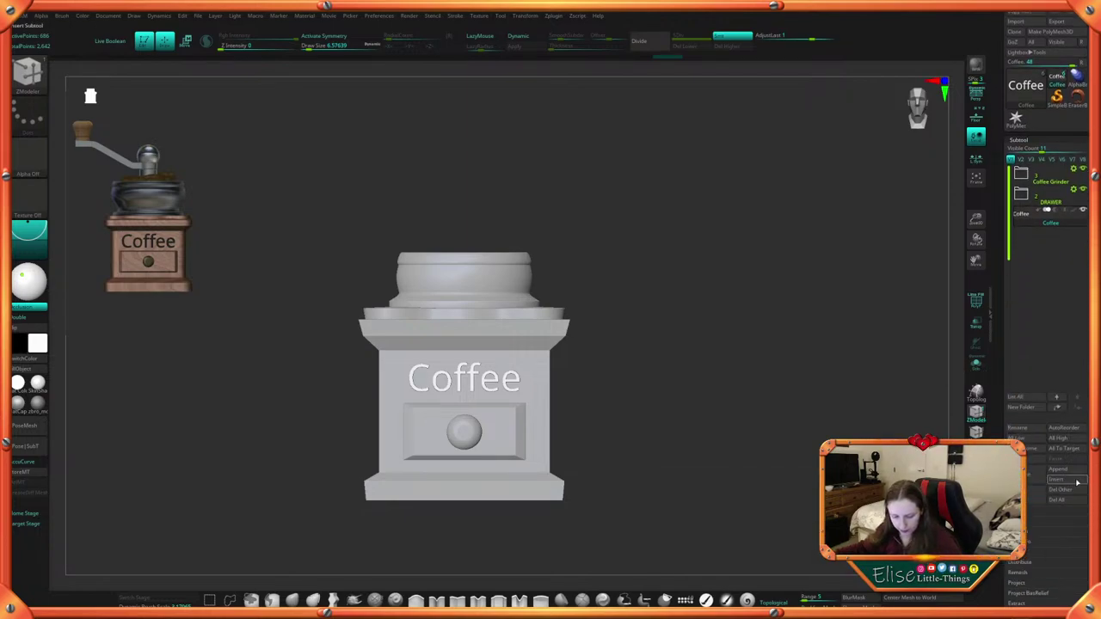
{"action": "left_click", "coordinate": [1066, 483]}
{"action": "left_click", "coordinate": [1066, 482]}
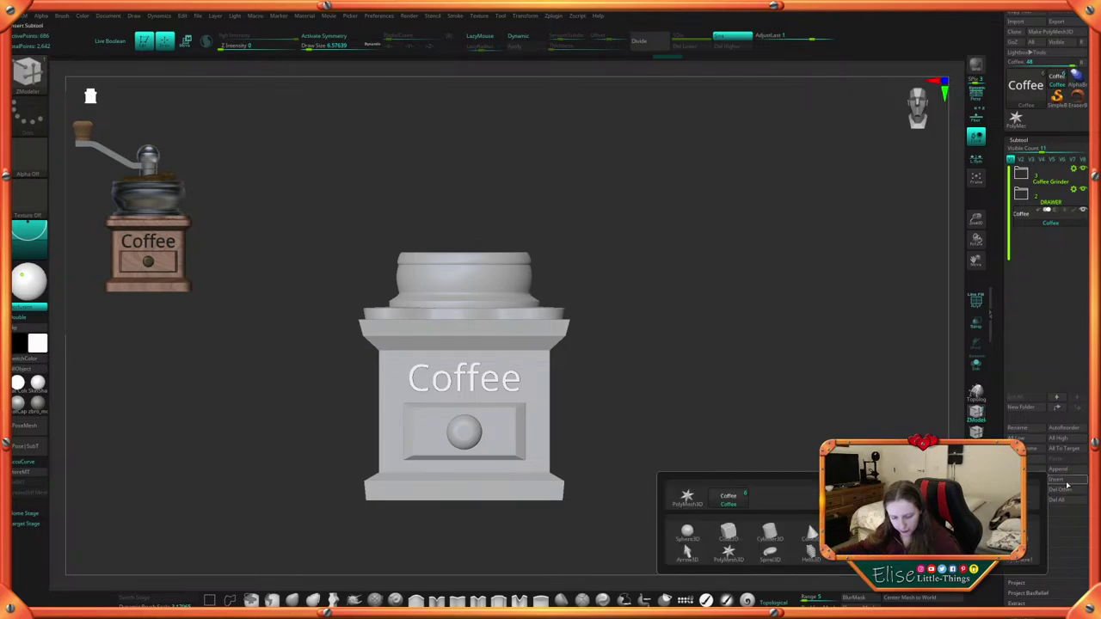
{"action": "left_click", "coordinate": [1061, 481]}
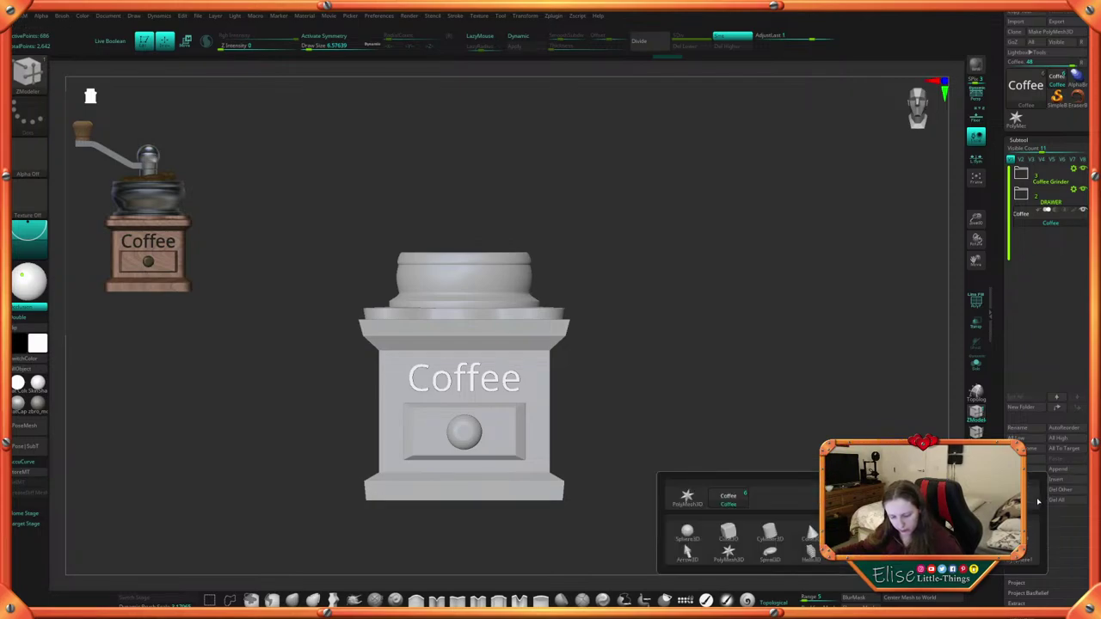
{"action": "left_click", "coordinate": [772, 535]}
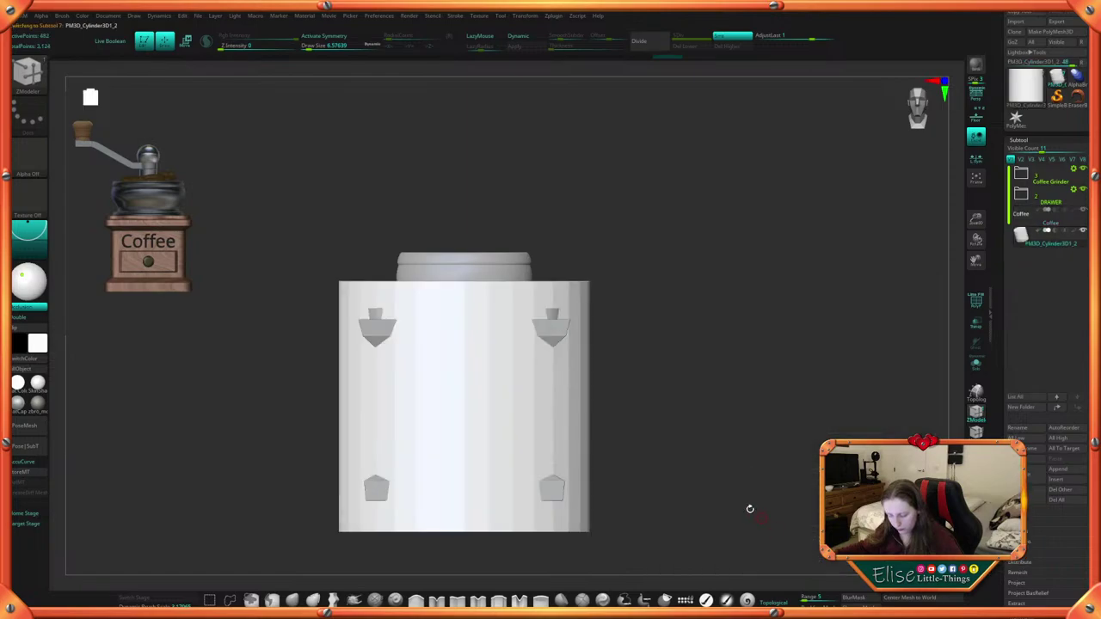
Show the wireframe, replace the inserted cylinder with a small low-poly primitive cylinder using the gizmo, and check it in isolation
{"action": "key", "text": "space"}
{"action": "left_click", "coordinate": [682, 468]}
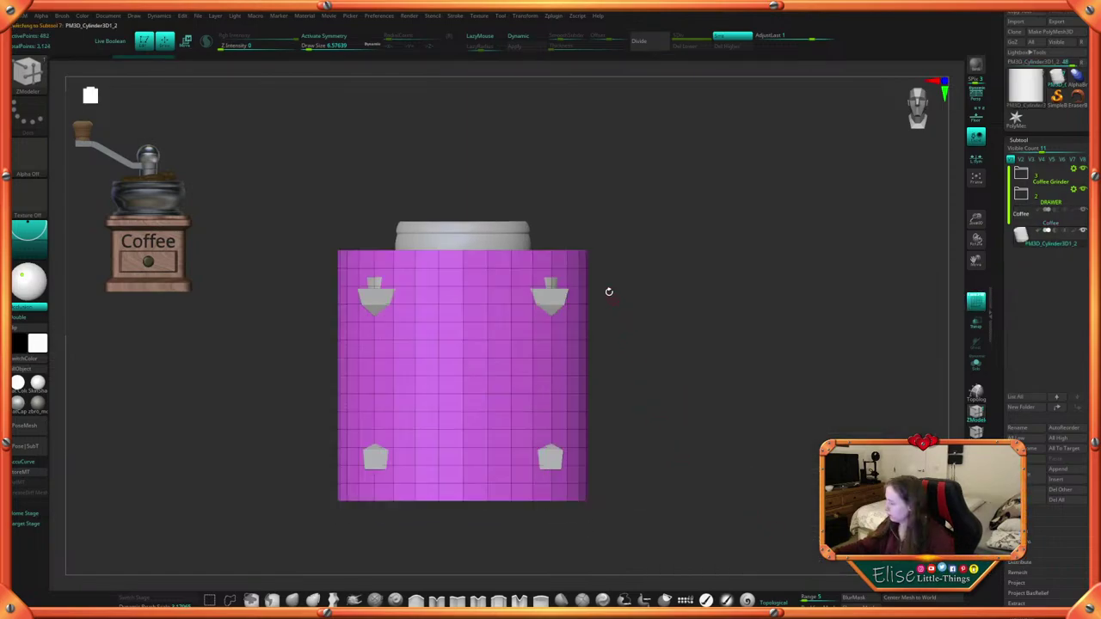
{"action": "key", "text": "w"}
{"action": "left_click", "coordinate": [416, 306]}
{"action": "left_click", "coordinate": [469, 307]}
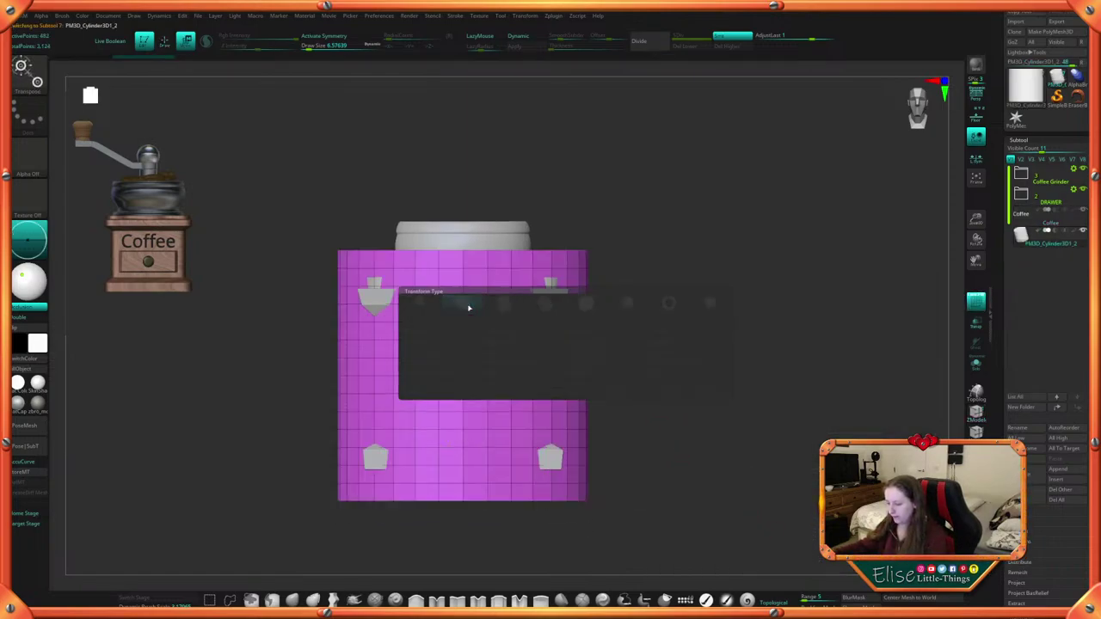
{"action": "left_click", "coordinate": [975, 362]}
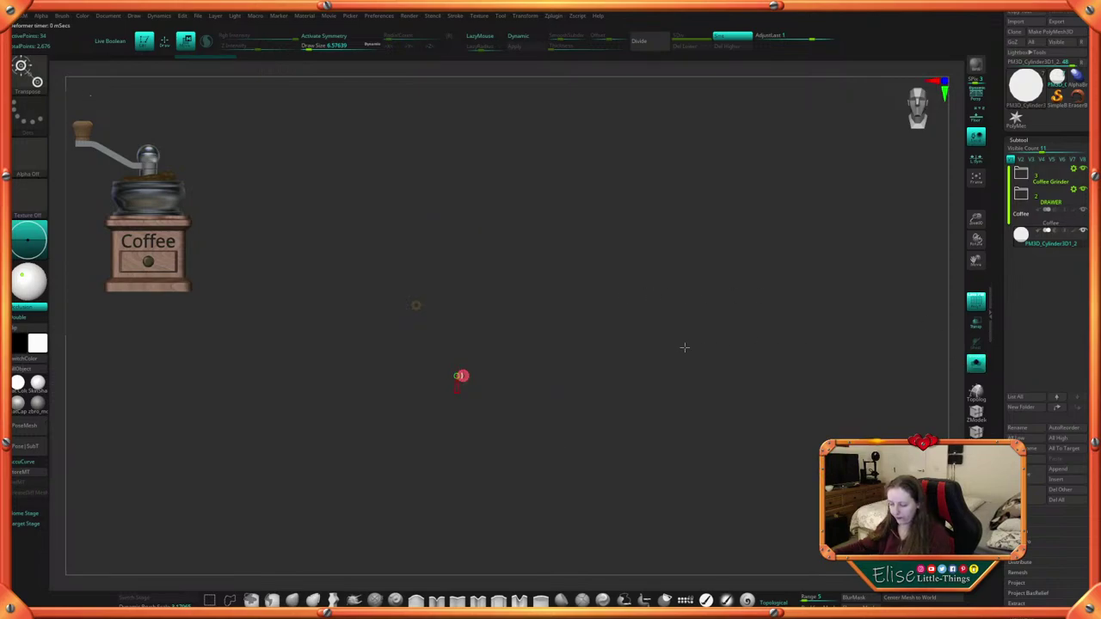
{"action": "left_click_drag", "start_coordinate": [679, 379], "coordinate": [720, 384]}
{"action": "left_click_drag", "start_coordinate": [668, 404], "coordinate": [668, 452], "text": "alt"}
{"action": "left_click", "coordinate": [416, 306]}
{"action": "left_click", "coordinate": [495, 307]}
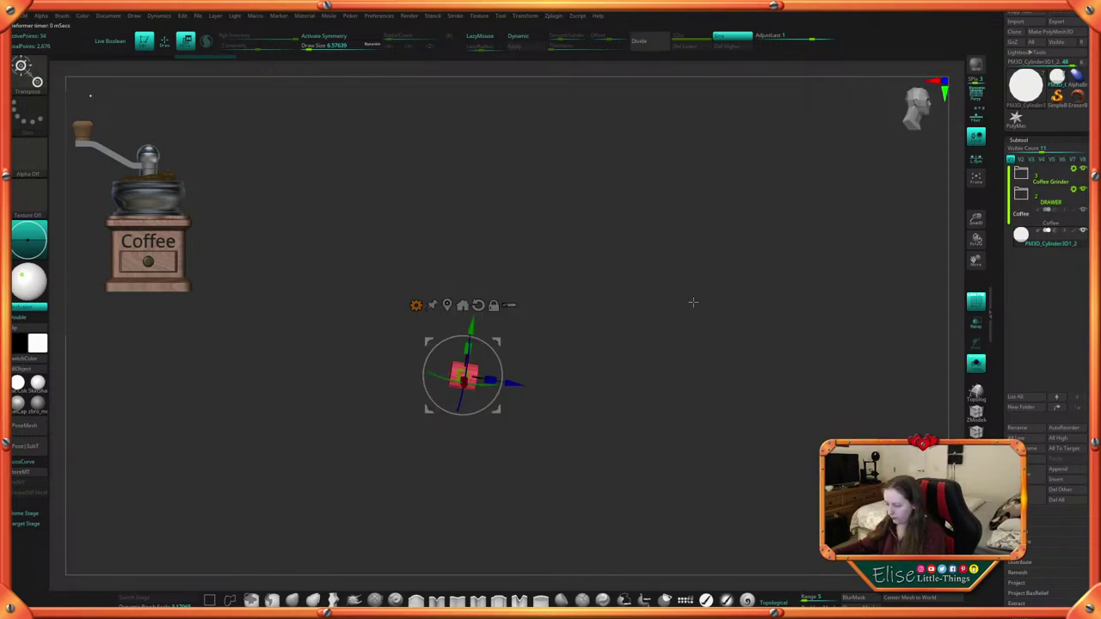
{"action": "left_click_drag", "start_coordinate": [692, 302], "coordinate": [794, 318], "text": "shift"}
{"action": "left_click", "coordinate": [976, 363]}
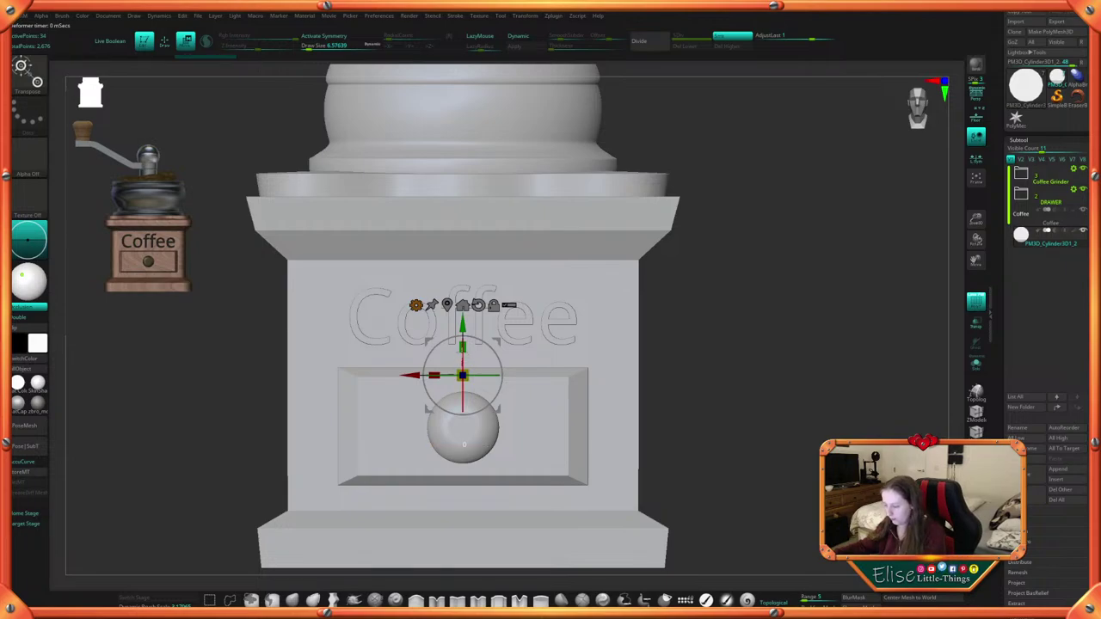
Stand the small cylinder upright centred above the bowl and stretch it vertically into a post
{"action": "left_click_drag", "start_coordinate": [732, 337], "coordinate": [667, 413], "text": "alt"}
{"action": "left_click_drag", "start_coordinate": [462, 398], "coordinate": [463, 250]}
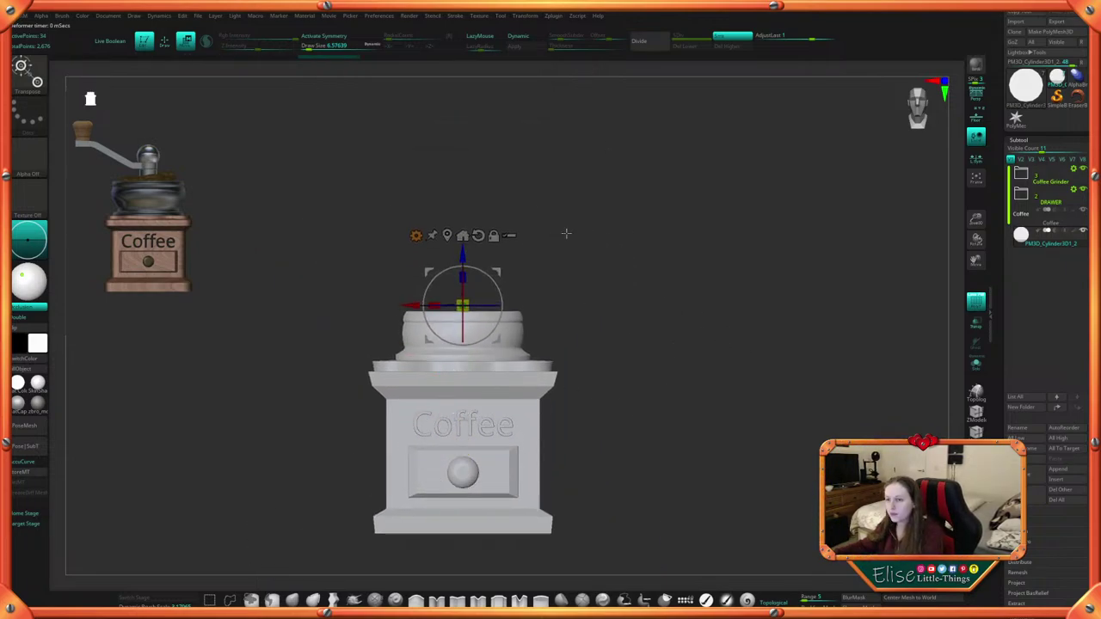
{"action": "left_click_drag", "start_coordinate": [565, 233], "coordinate": [599, 237], "text": "alt"}
{"action": "left_click_drag", "start_coordinate": [458, 273], "coordinate": [460, 265]}
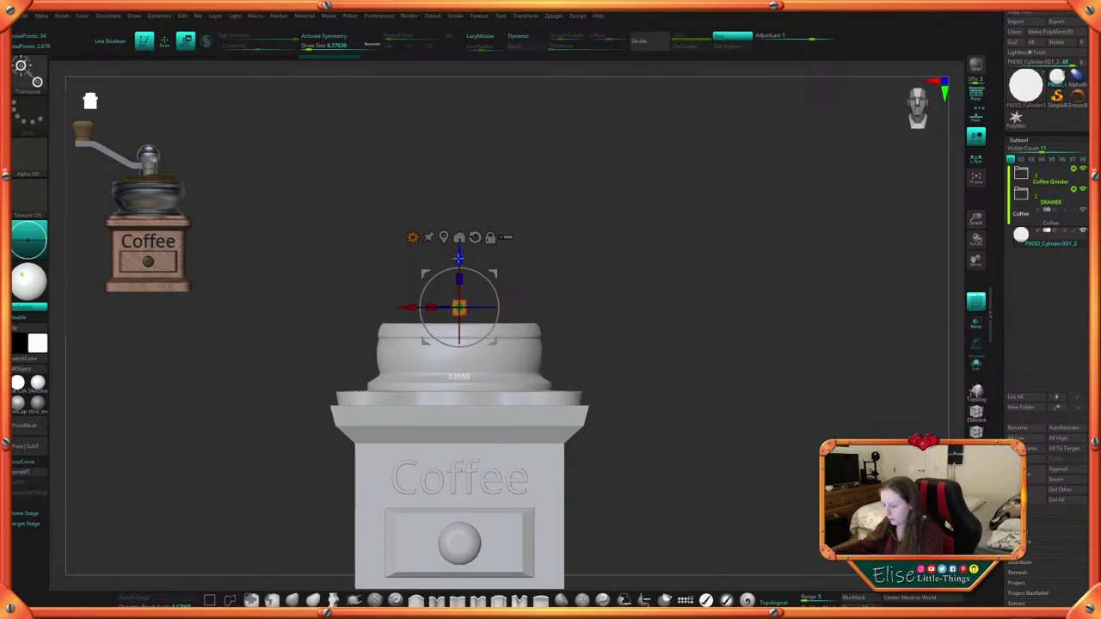
{"action": "left_click_drag", "start_coordinate": [461, 306], "coordinate": [463, 230]}
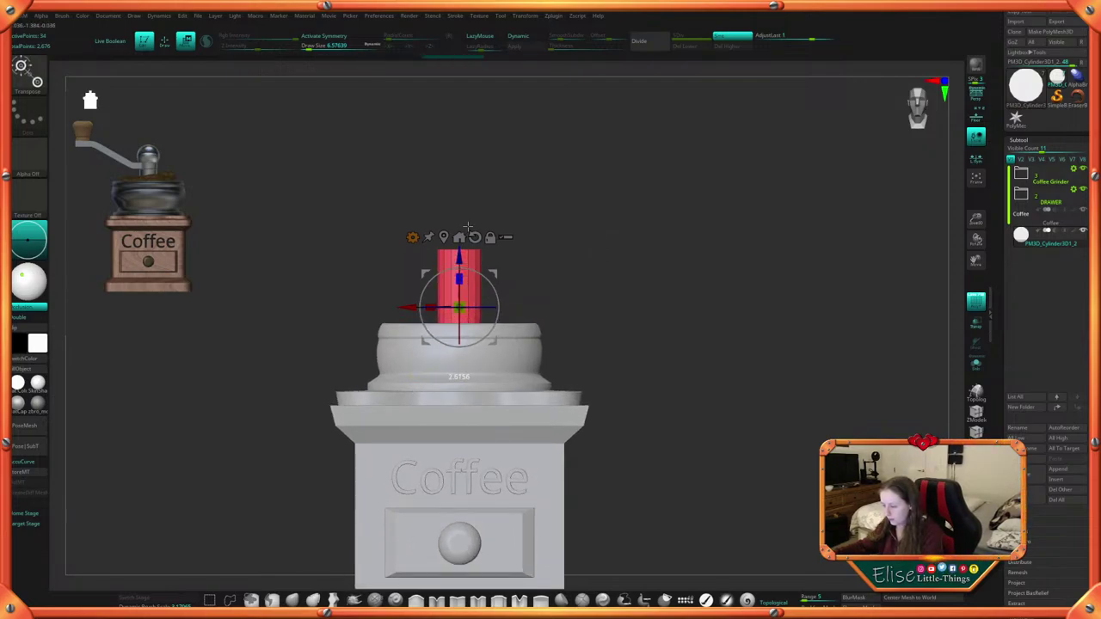
Lower the post partly into the bowl's opening and check its position from the side
{"action": "left_click_drag", "start_coordinate": [578, 243], "coordinate": [616, 290]}
{"action": "left_click_drag", "start_coordinate": [484, 277], "coordinate": [471, 291]}
{"action": "left_click_drag", "start_coordinate": [588, 266], "coordinate": [594, 257], "text": "shift"}
{"action": "left_click_drag", "start_coordinate": [619, 299], "coordinate": [630, 241], "text": "alt"}
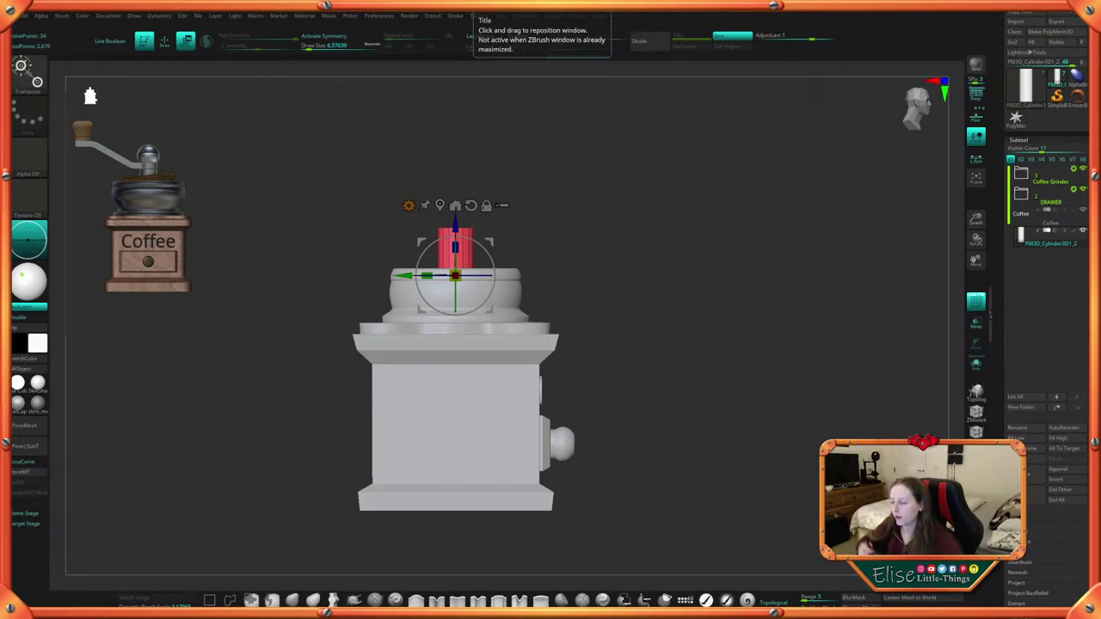
Raise the post in the bowl with small vertical moves, finishing with one of about 0.016
{"action": "left_click_drag", "start_coordinate": [720, 438], "coordinate": [704, 448]}
{"action": "left_click_drag", "start_coordinate": [705, 448], "coordinate": [683, 427], "text": "alt"}
{"action": "left_click_drag", "start_coordinate": [474, 245], "coordinate": [479, 233]}
{"action": "left_click_drag", "start_coordinate": [613, 208], "coordinate": [624, 285], "text": "alt"}
{"action": "left_click_drag", "start_coordinate": [483, 301], "coordinate": [483, 264]}
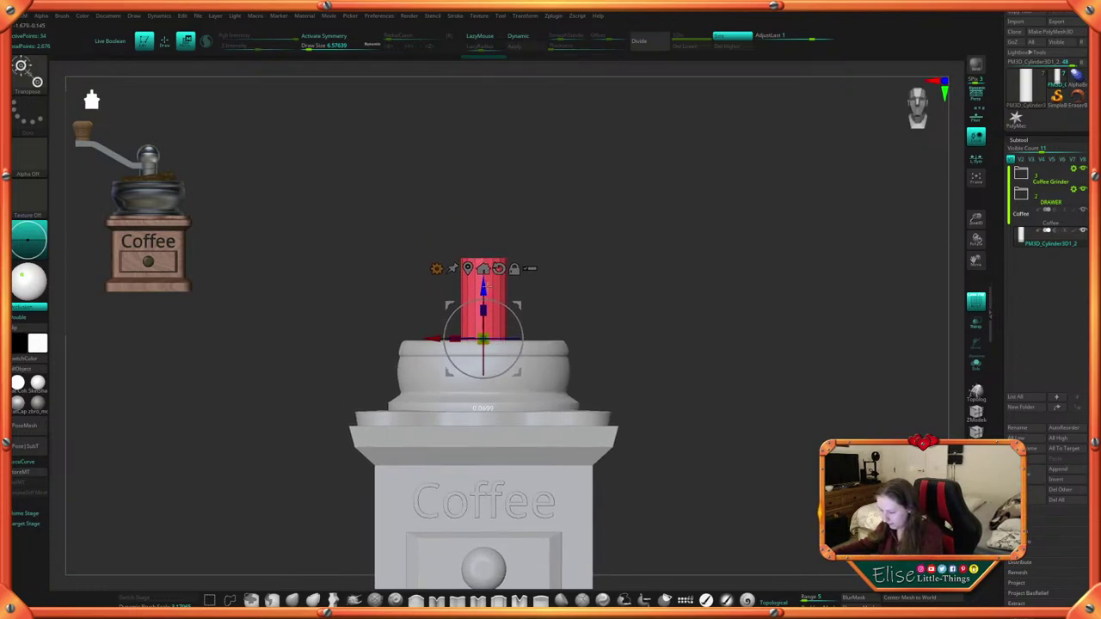
{"action": "left_click_drag", "start_coordinate": [609, 225], "coordinate": [664, 320]}
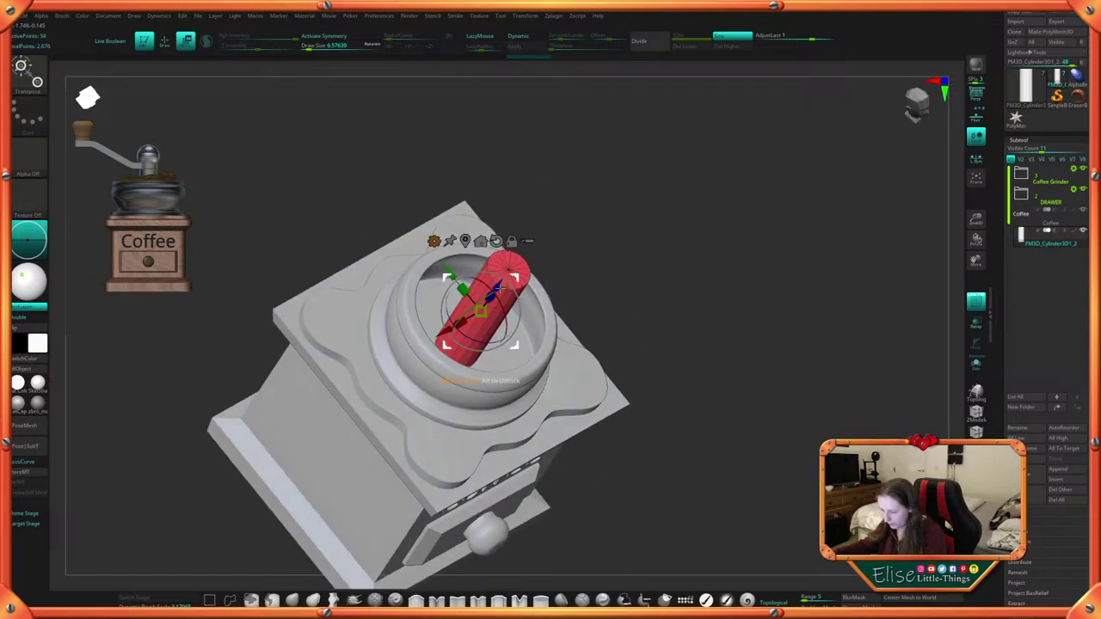
{"action": "left_click_drag", "start_coordinate": [499, 289], "coordinate": [505, 284]}
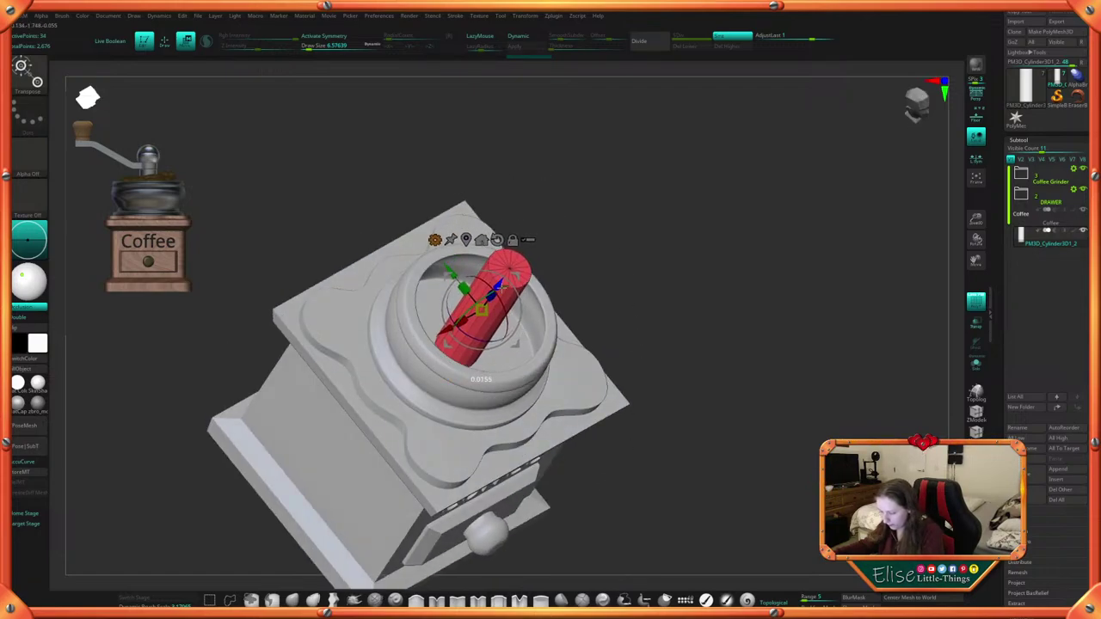
{"action": "left_click_drag", "start_coordinate": [601, 257], "coordinate": [627, 243]}
{"action": "left_click_drag", "start_coordinate": [671, 306], "coordinate": [669, 257], "text": "shift"}
Isolate the post and set the ZModeler edge action to Insert with the Multiple EdgeLoops target
{"action": "left_click", "coordinate": [975, 365]}
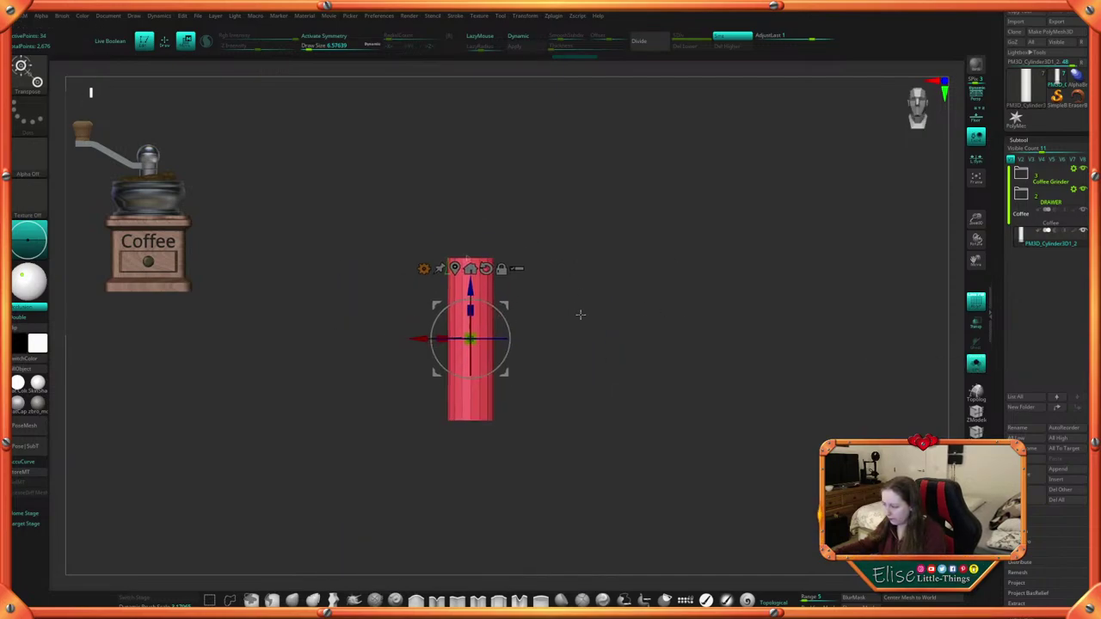
{"action": "key", "text": "q"}
{"action": "left_click_drag", "start_coordinate": [581, 317], "coordinate": [588, 324], "text": "alt"}
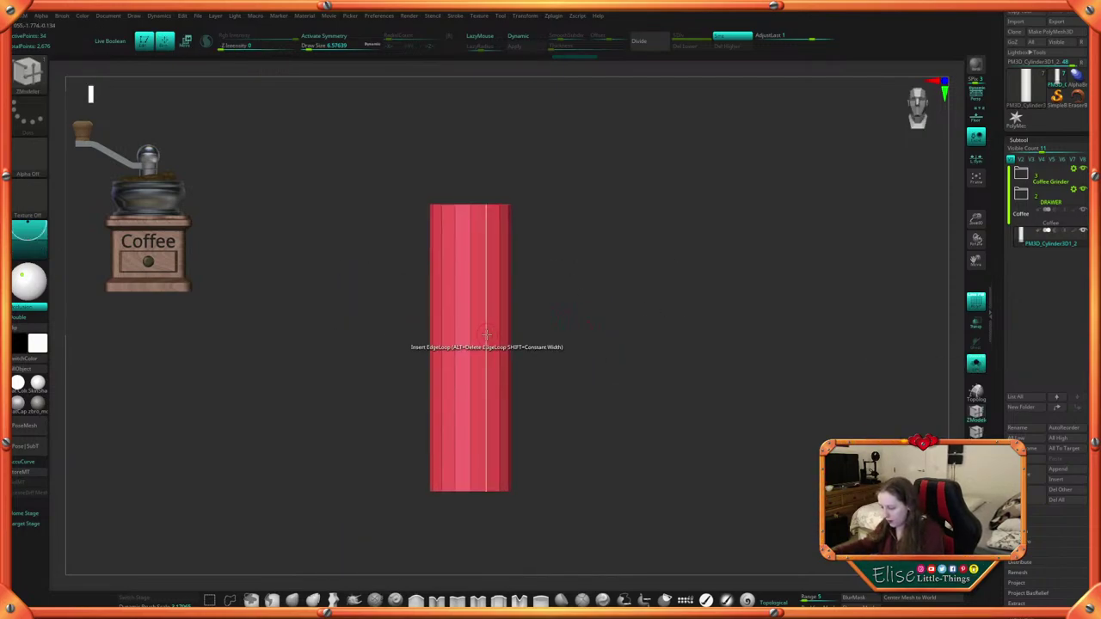
{"action": "key", "text": "space"}
{"action": "left_click", "coordinate": [422, 445]}
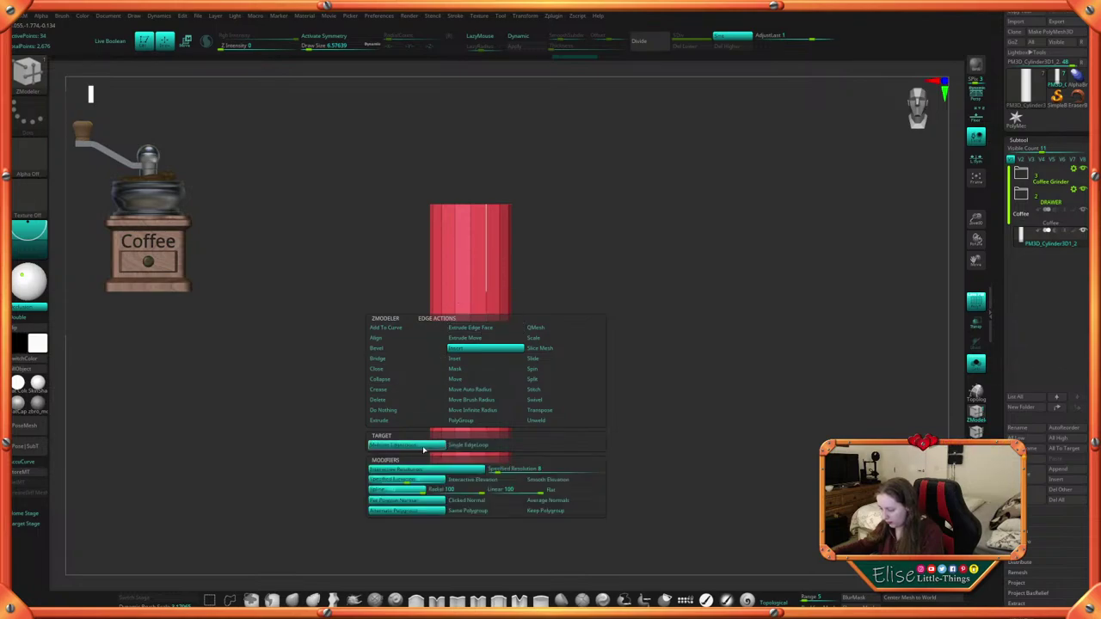
Insert multiple evenly spaced edge loops along the height of the cylinder and quick-save the project
{"action": "left_click", "coordinate": [478, 482]}
{"action": "key", "text": "space"}
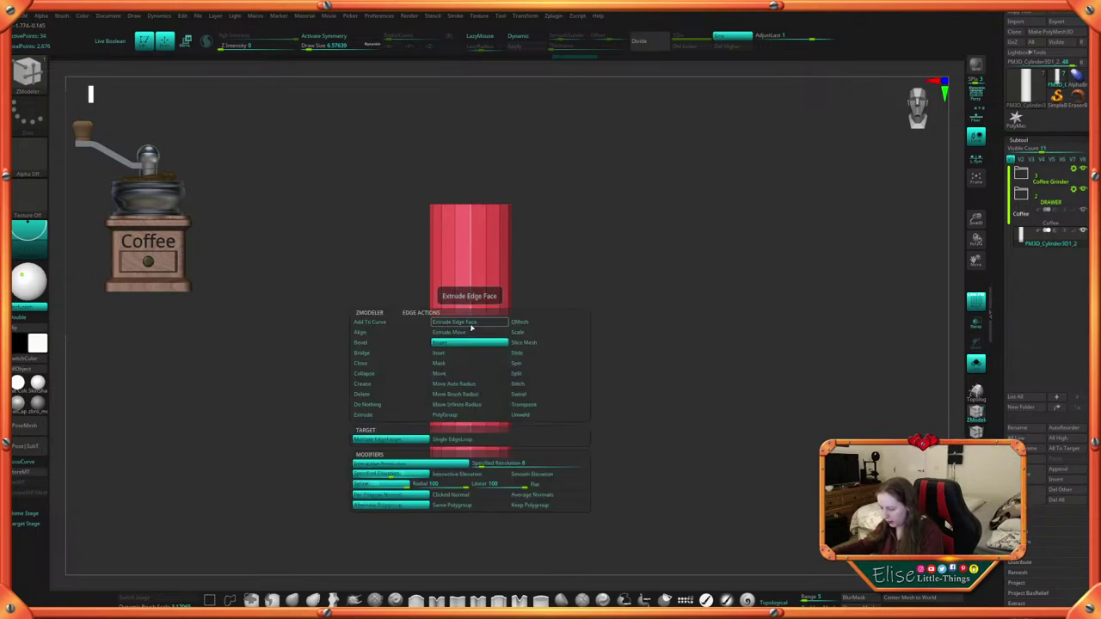
{"action": "left_click_drag", "start_coordinate": [472, 331], "coordinate": [472, 300]}
{"action": "left_click_drag", "start_coordinate": [567, 316], "coordinate": [562, 338], "text": "alt"}
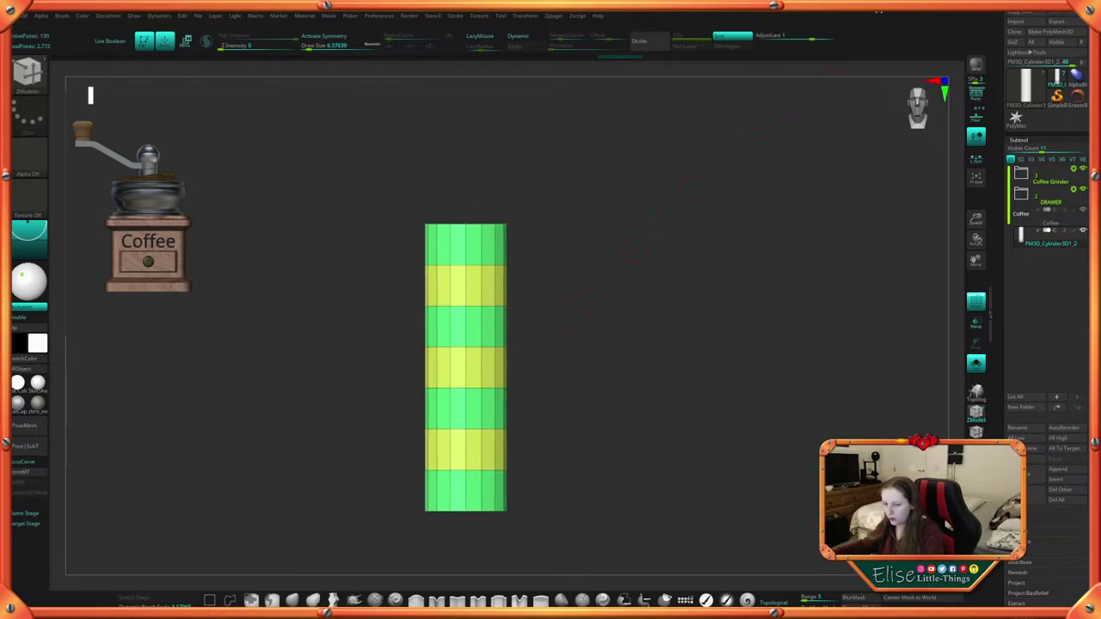
{"action": "left_click", "coordinate": [879, 9]}
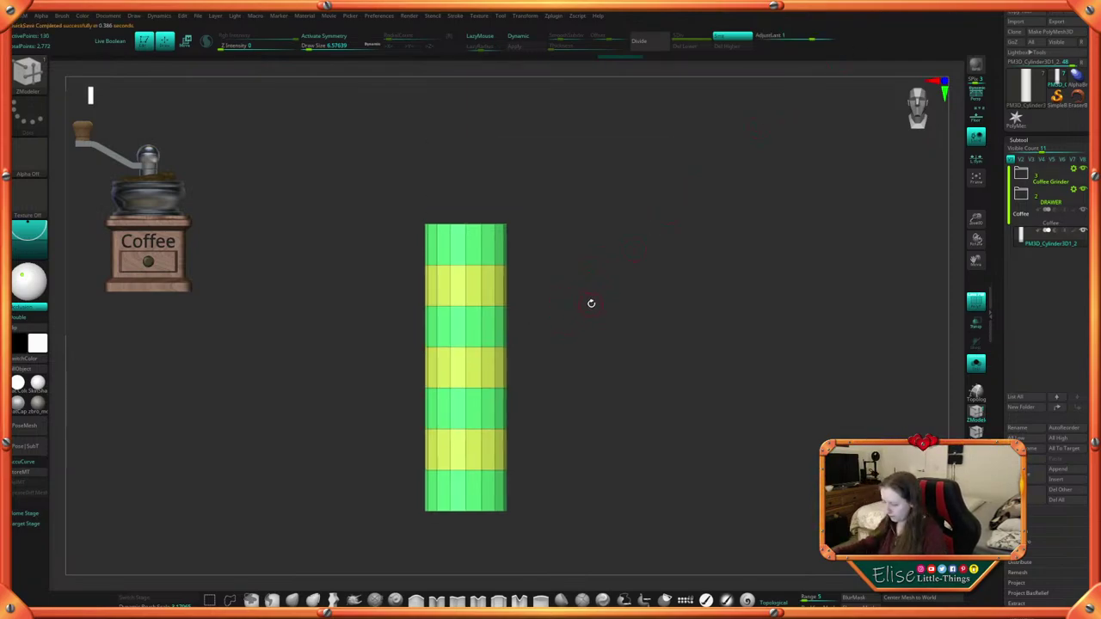
{"action": "mouse_move", "coordinate": [591, 303]}
{"action": "left_mouse_down", "text": "alt"}
{"action": "mouse_move", "coordinate": [605, 330]}
{"action": "mouse_move", "coordinate": [595, 317]}
{"action": "left_mouse_up", "text": "alt"}
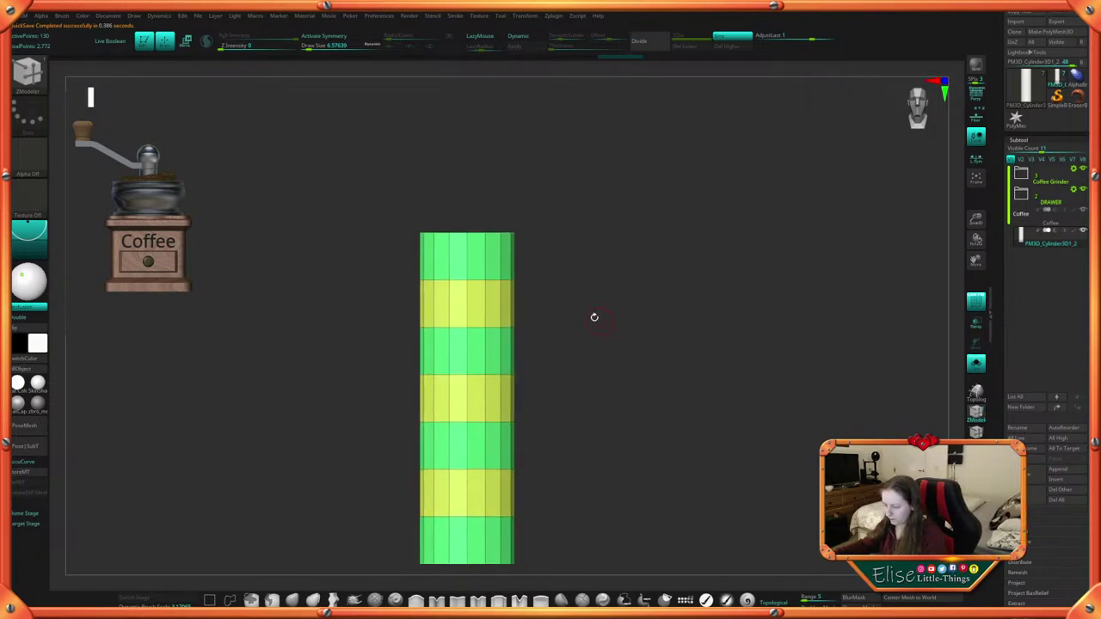
Mask the upper part of the cylinder and try to widen its unmasked lower bands
{"action": "left_click_drag", "start_coordinate": [564, 280], "coordinate": [588, 285]}
{"action": "left_click_drag", "start_coordinate": [729, 498], "coordinate": [728, 491], "text": "shift"}
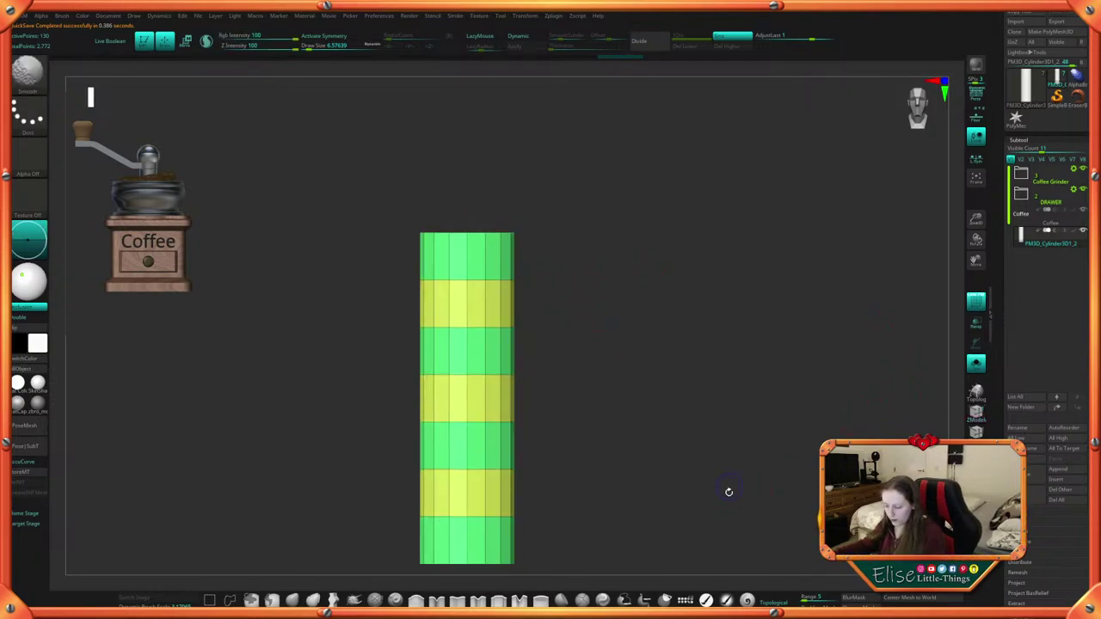
{"action": "left_click_drag", "start_coordinate": [666, 580], "coordinate": [676, 482], "text": "alt"}
{"action": "mouse_move", "coordinate": [660, 538]}
{"action": "left_mouse_down", "text": "ctrl"}
{"action": "mouse_move", "coordinate": [504, 504]}
{"action": "mouse_move", "coordinate": [271, 354]}
{"action": "left_mouse_up", "text": "ctrl"}
{"action": "left_click", "coordinate": [607, 364], "text": "ctrl"}
{"action": "key", "text": "w"}
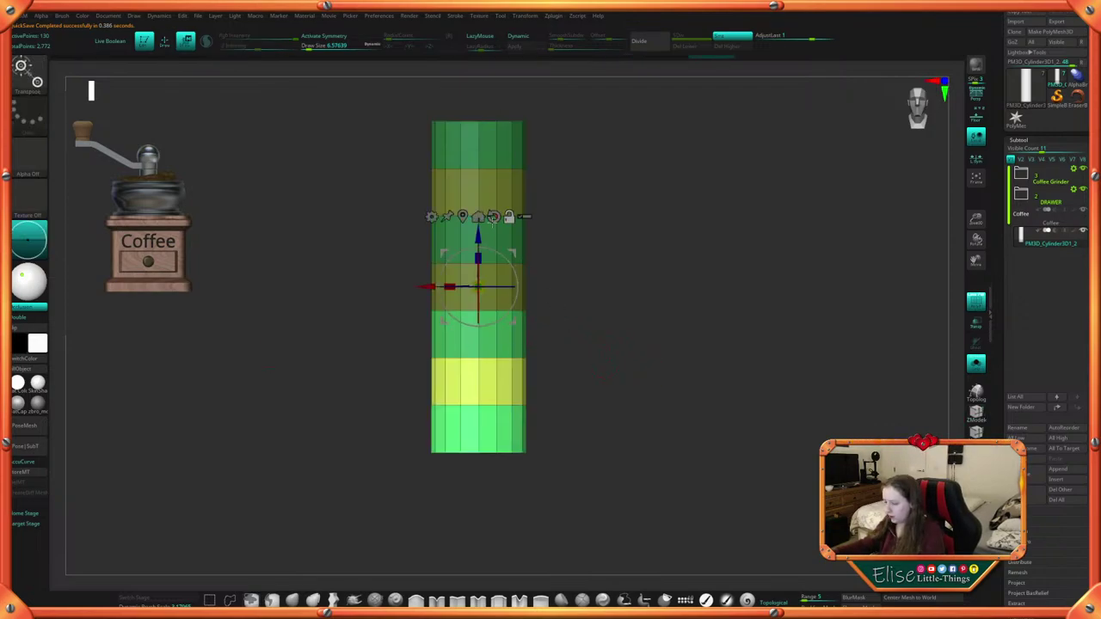
{"action": "left_click", "coordinate": [462, 216]}
{"action": "left_click_drag", "start_coordinate": [480, 404], "coordinate": [507, 392]}
{"action": "key", "text": "ctrl+z"}
{"action": "key", "text": "q"}
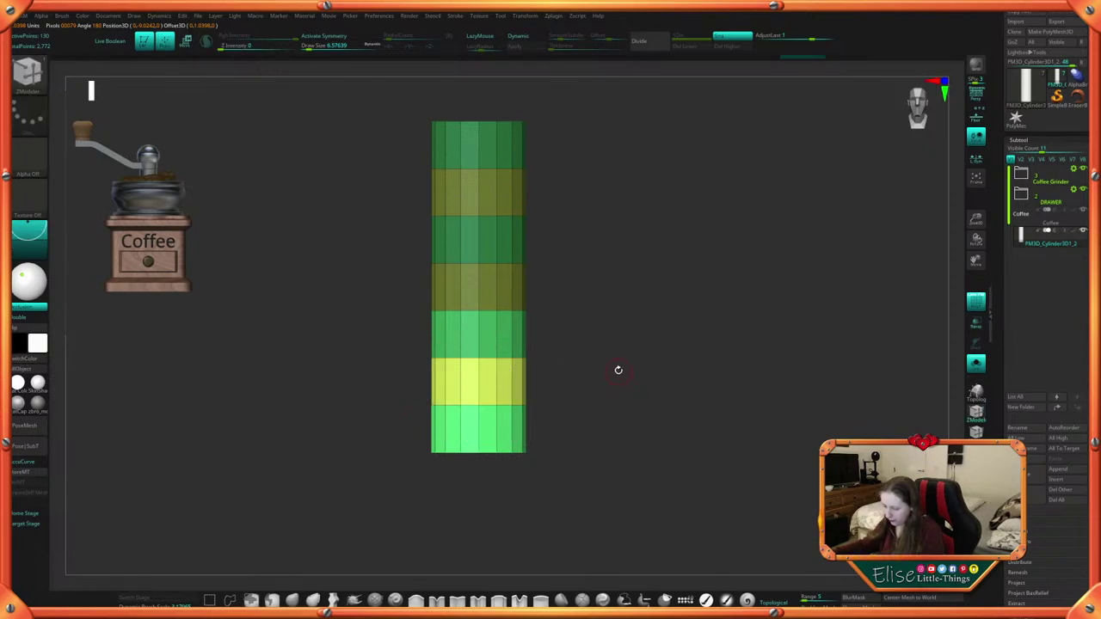
Clear the mask and delete the two lowest edge loops from the cylinder's side
{"action": "left_click_drag", "start_coordinate": [617, 370], "coordinate": [628, 401], "text": "ctrl"}
{"action": "key", "text": "space"}
{"action": "left_click", "coordinate": [382, 400]}
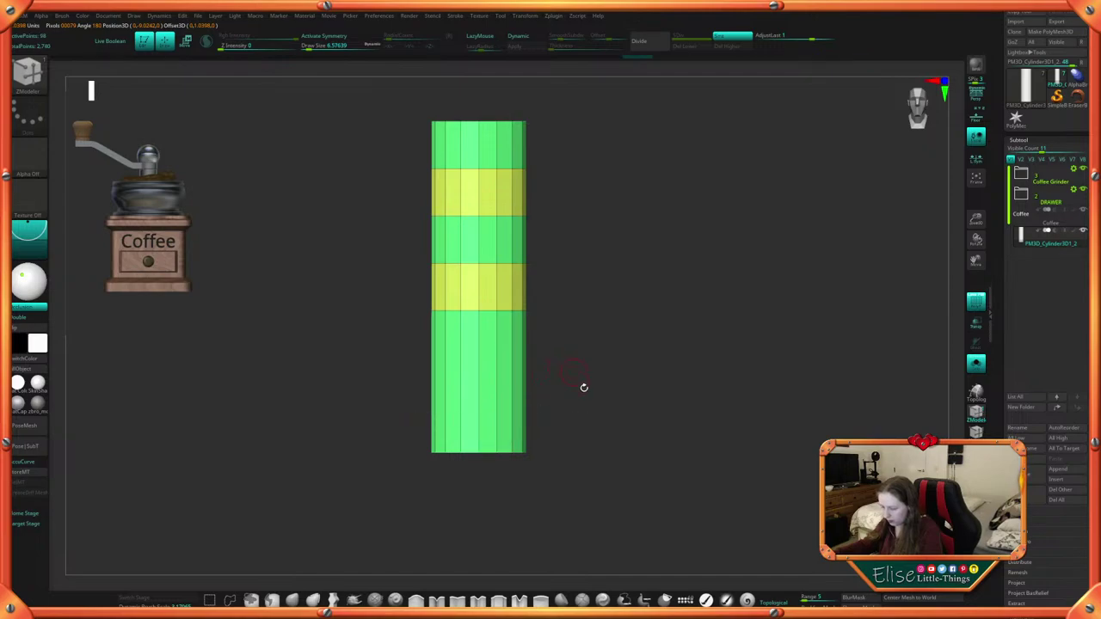
Mask the upper bands of the cylinder and scale up its bottom end to flare the lower section
{"action": "left_click_drag", "start_coordinate": [672, 534], "coordinate": [295, 316], "text": "ctrl"}
{"action": "left_click", "coordinate": [657, 297], "text": "ctrl"}
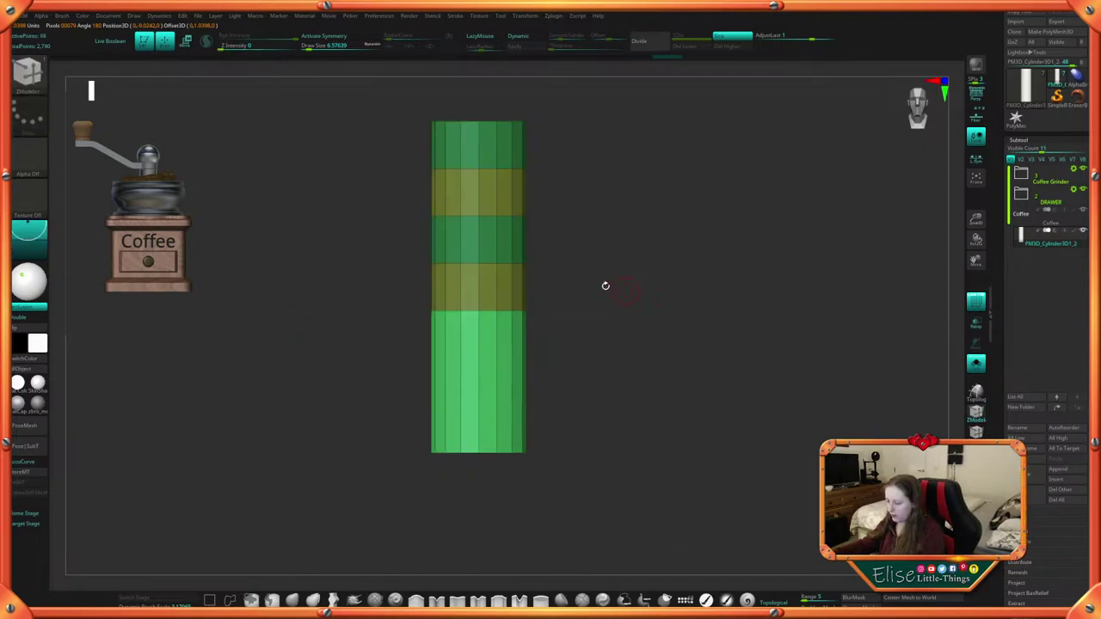
{"action": "key", "text": "w"}
{"action": "left_click", "coordinate": [463, 334]}
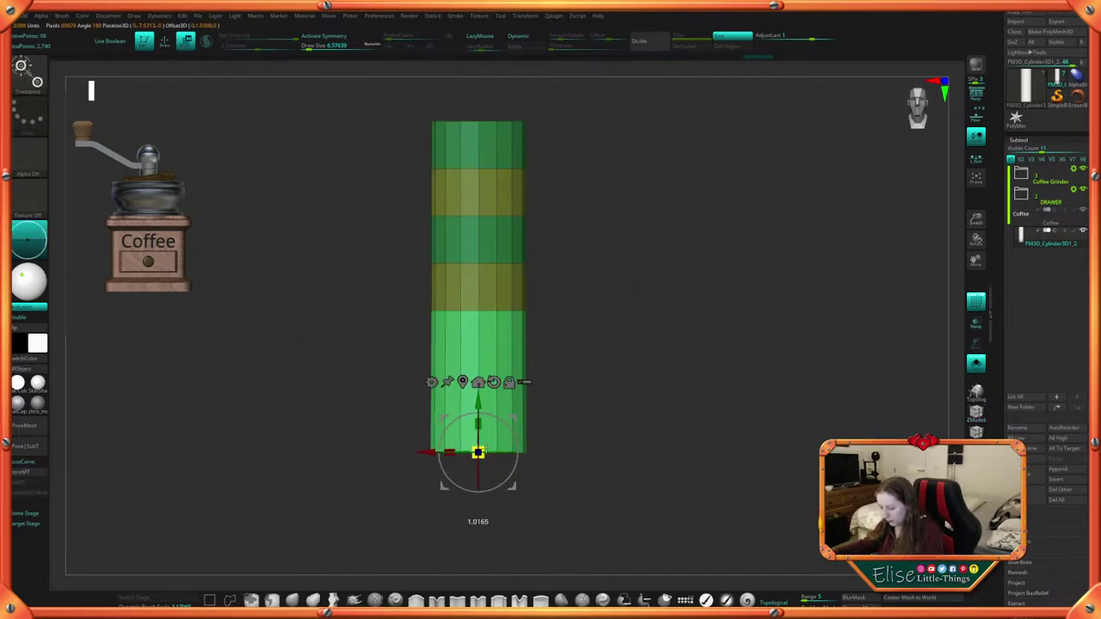
{"action": "left_click_drag", "start_coordinate": [479, 452], "coordinate": [503, 443]}
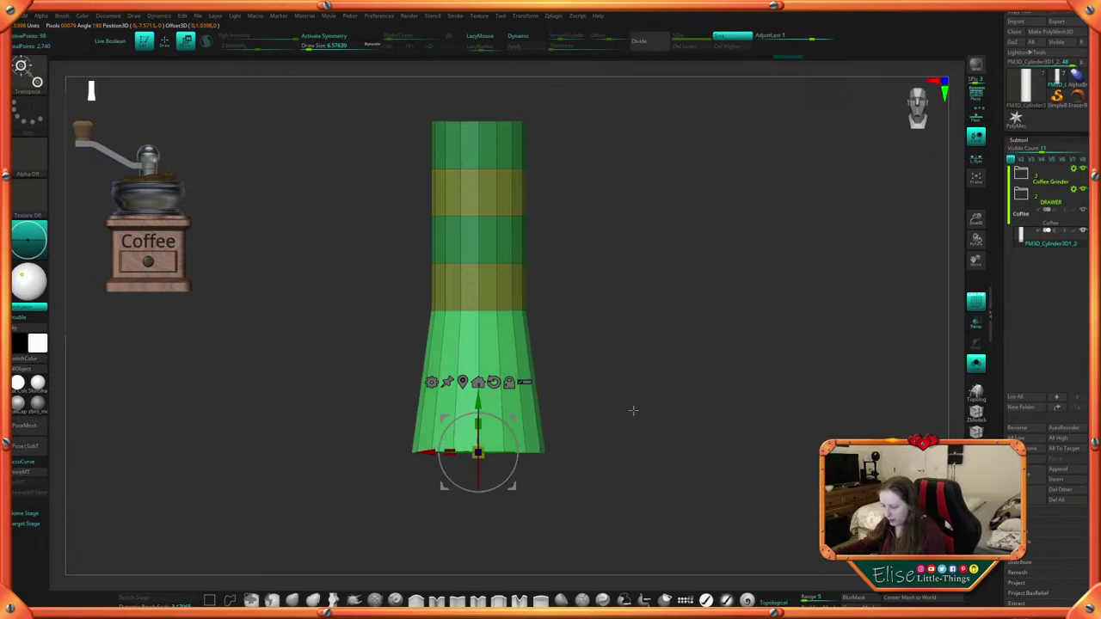
{"action": "left_click_drag", "start_coordinate": [633, 410], "coordinate": [622, 445], "text": "alt"}
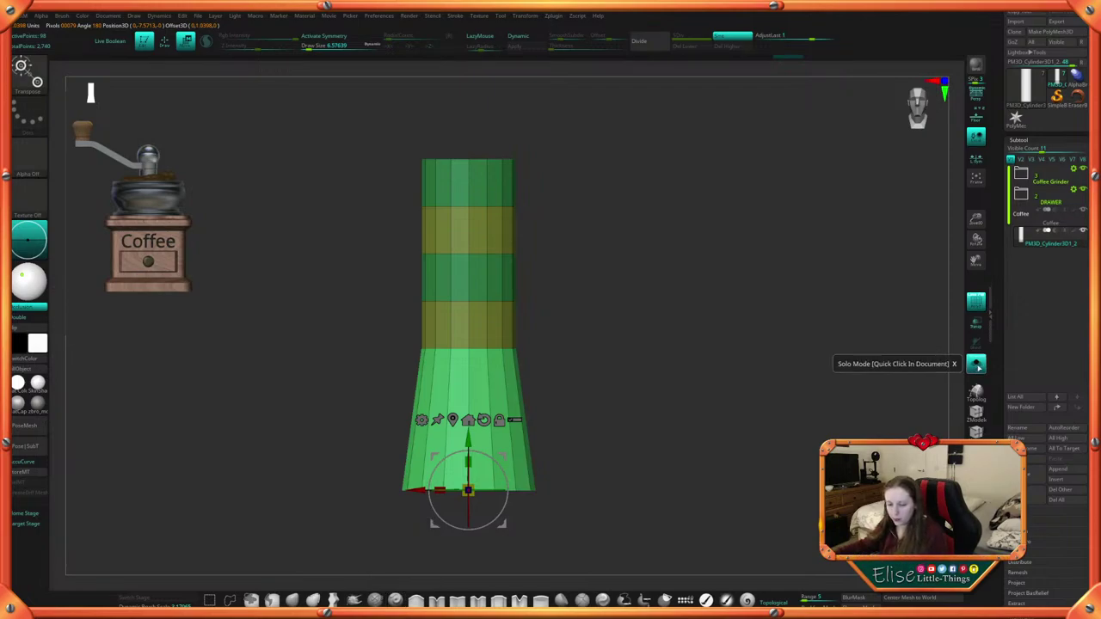
Check the flared shaft inside the grinder body and insert a single edge loop near its bottom edge
{"action": "left_click", "coordinate": [976, 365]}
{"action": "left_click_drag", "start_coordinate": [750, 395], "coordinate": [788, 398]}
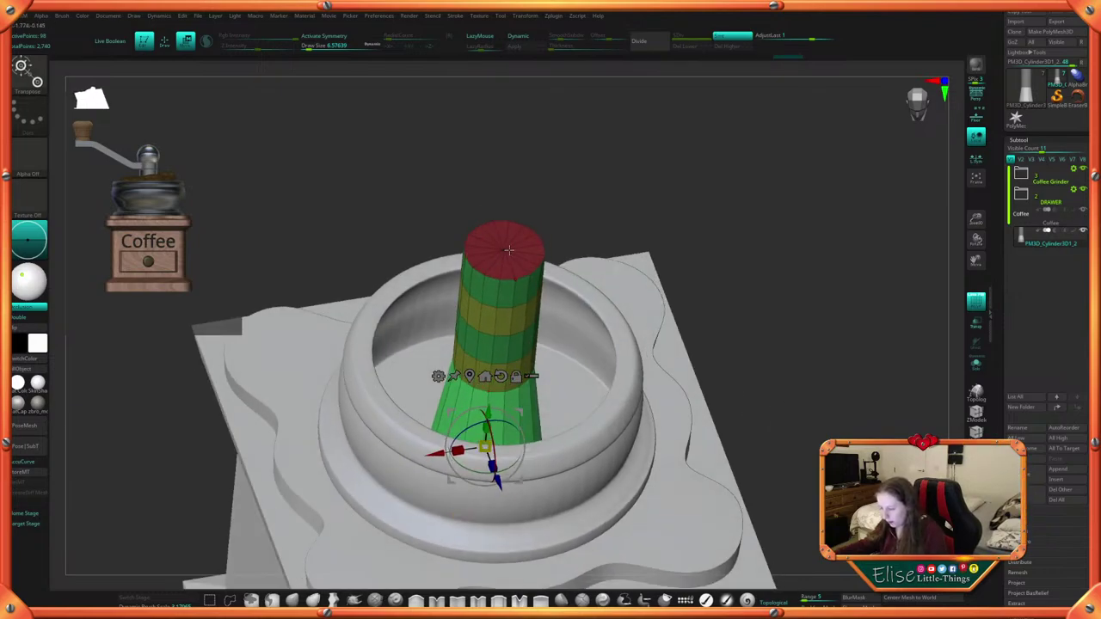
{"action": "left_click_drag", "start_coordinate": [780, 345], "coordinate": [551, 424]}
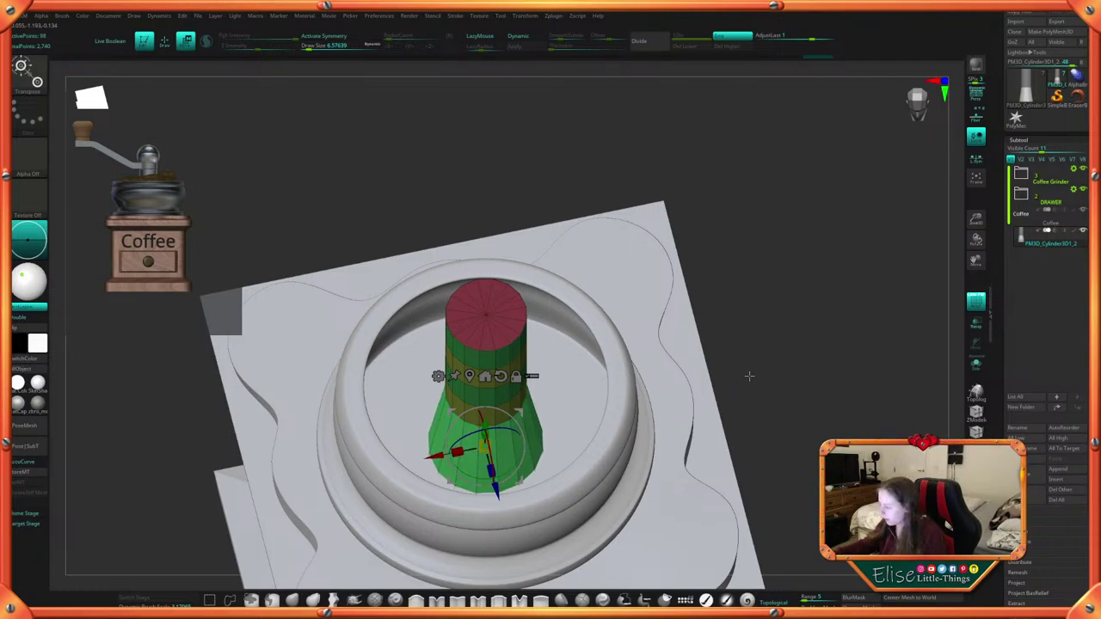
{"action": "key", "text": "q"}
{"action": "mouse_move", "coordinate": [781, 398]}
{"action": "left_mouse_down"}
{"action": "mouse_move", "coordinate": [747, 386]}
{"action": "mouse_move", "coordinate": [734, 307]}
{"action": "mouse_move", "coordinate": [741, 349]}
{"action": "left_mouse_up"}
{"action": "left_click", "coordinate": [976, 365]}
{"action": "left_click_drag", "start_coordinate": [634, 341], "coordinate": [640, 365], "text": "alt"}
{"action": "left_click_drag", "start_coordinate": [634, 359], "coordinate": [641, 410], "text": "alt"}
{"action": "left_click_drag", "start_coordinate": [572, 301], "coordinate": [573, 262], "text": "alt"}
{"action": "key", "text": "space"}
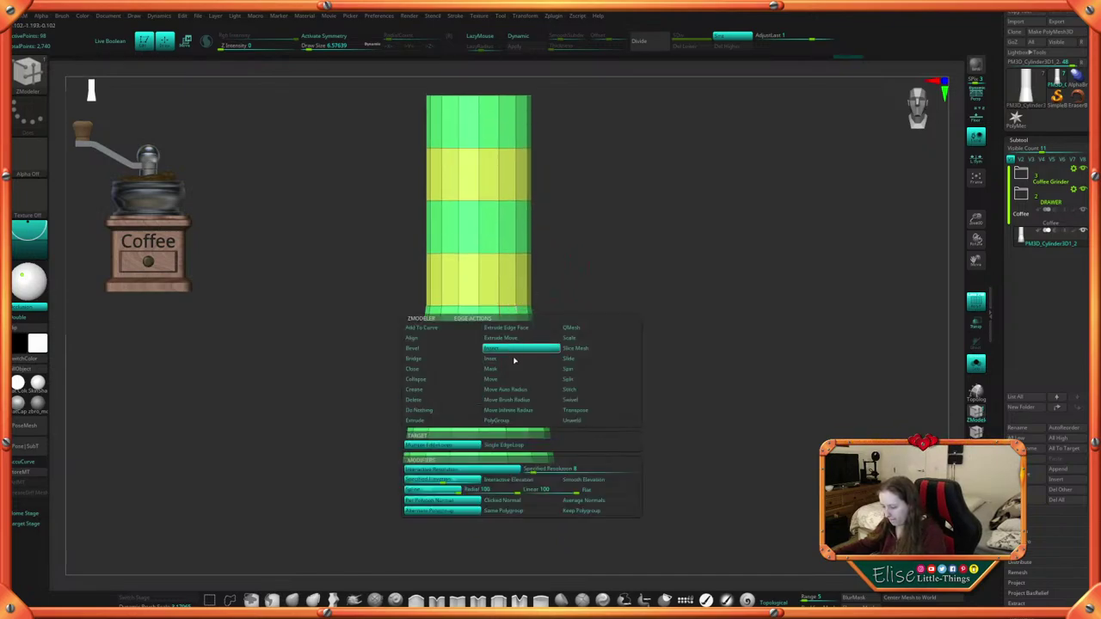
{"action": "left_click", "coordinate": [519, 447]}
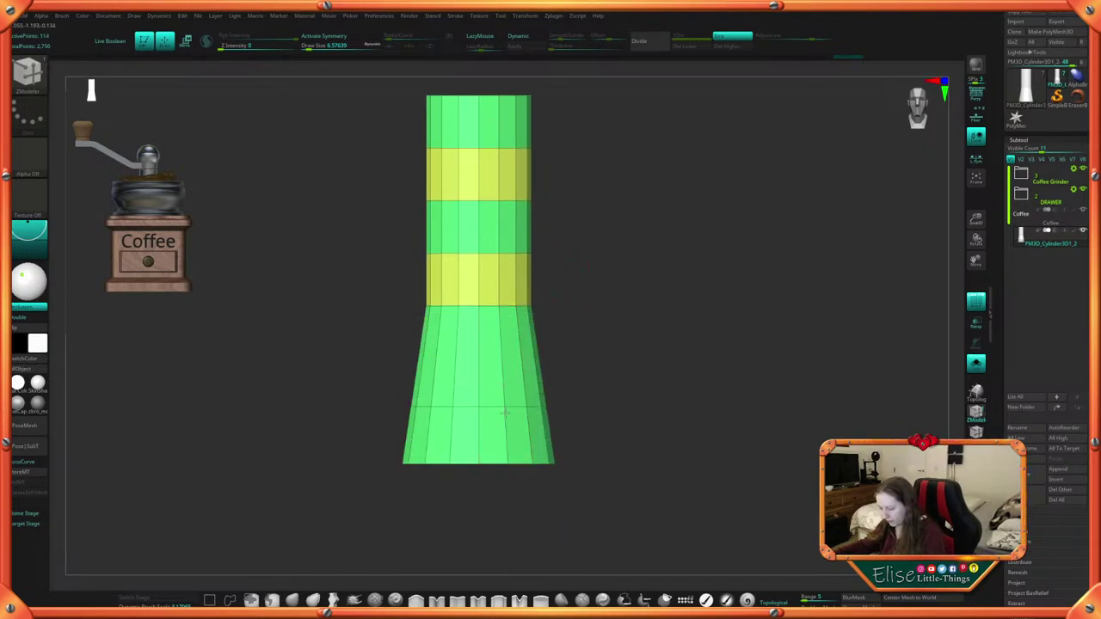
Insert multiple concentric edge loops on the bottom and top caps of the shaft
{"action": "left_click_drag", "start_coordinate": [567, 413], "coordinate": [508, 373]}
{"action": "key", "text": "space"}
{"action": "key", "text": "space"}
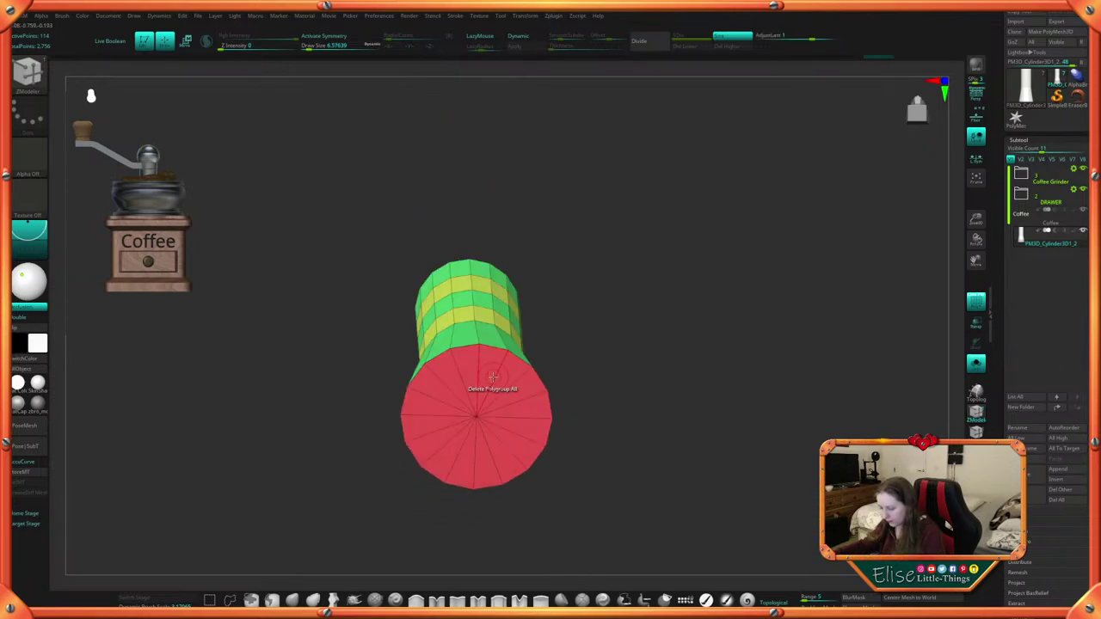
{"action": "key", "text": "space"}
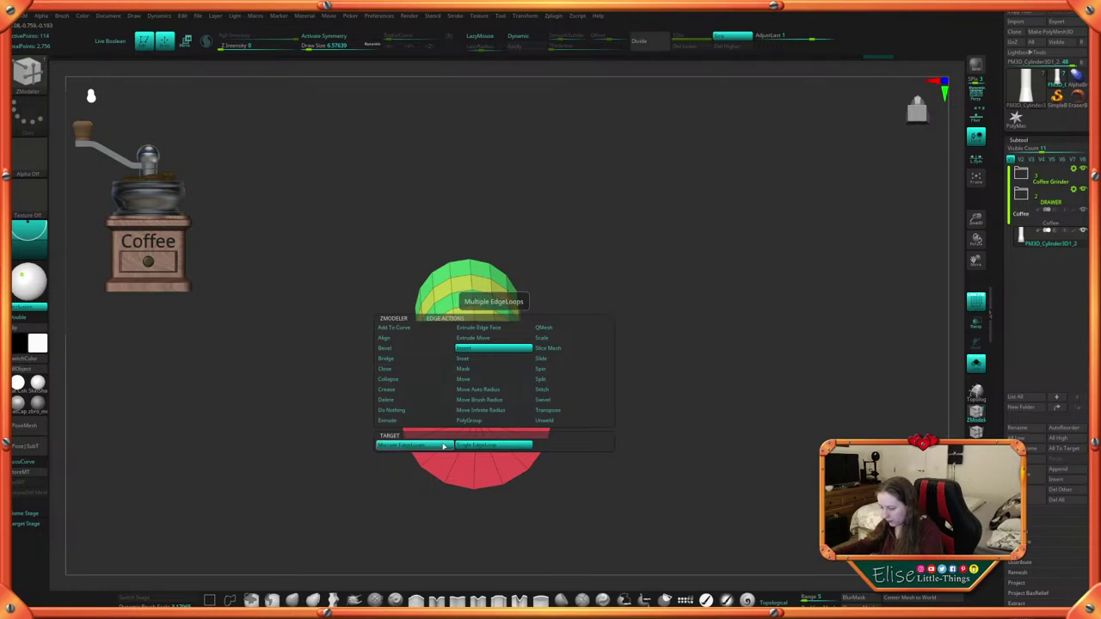
{"action": "left_click", "coordinate": [445, 445]}
{"action": "left_click", "coordinate": [493, 380]}
{"action": "left_click_drag", "start_coordinate": [497, 372], "coordinate": [503, 361]}
{"action": "left_click_drag", "start_coordinate": [590, 339], "coordinate": [598, 437]}
{"action": "left_click_drag", "start_coordinate": [631, 264], "coordinate": [621, 396]}
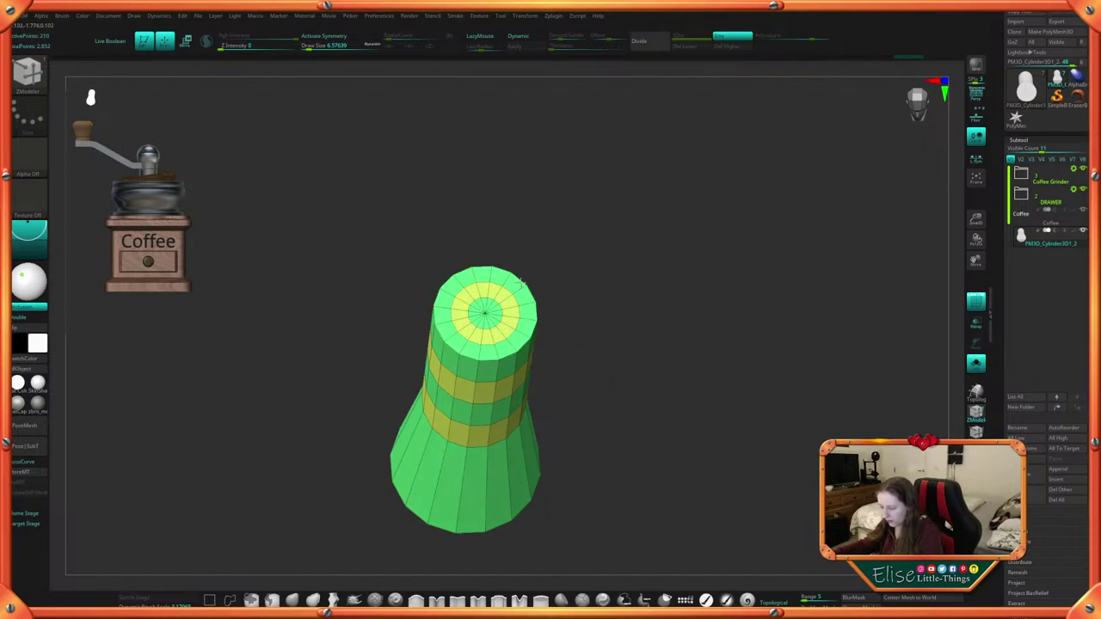
{"action": "left_click_drag", "start_coordinate": [590, 295], "coordinate": [590, 223], "text": "shift"}
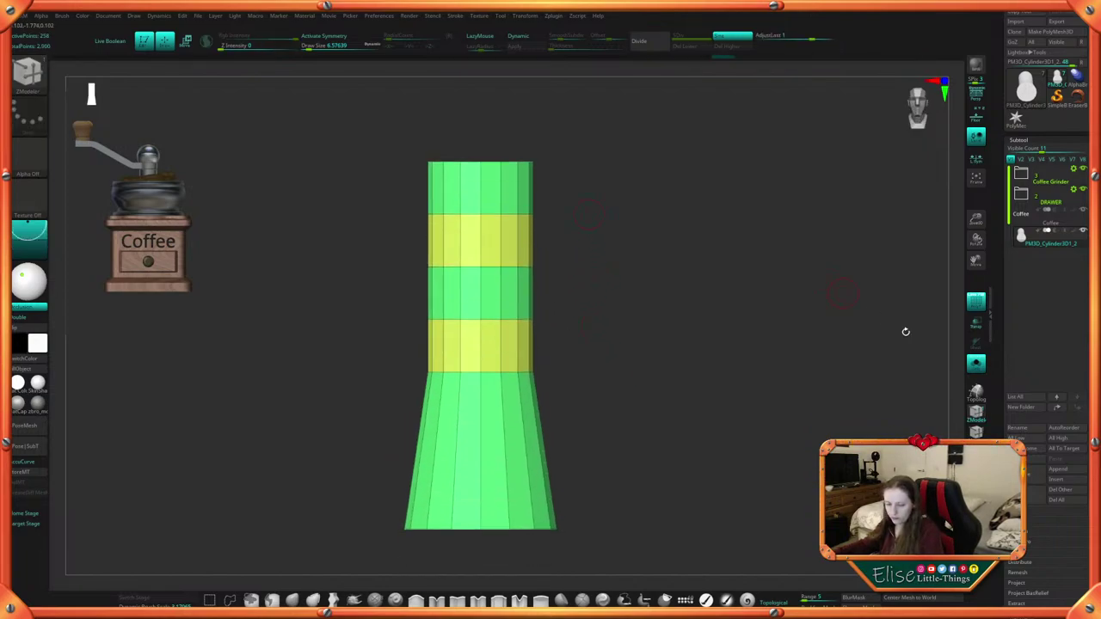
Show the whole grinder, insert a single edge loop near the shaft's top edge and turn on Dynamic Subdivision
{"action": "left_click", "coordinate": [976, 363]}
{"action": "left_click", "coordinate": [529, 37]}
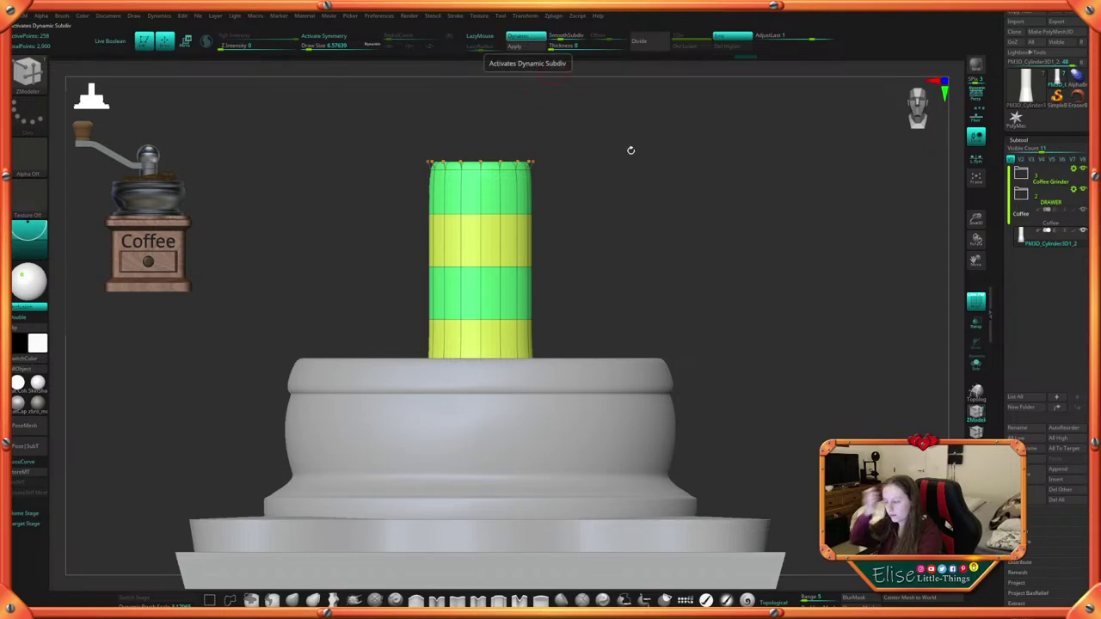
{"action": "left_click_drag", "start_coordinate": [628, 150], "coordinate": [627, 197]}
{"action": "key", "text": "shift+d"}
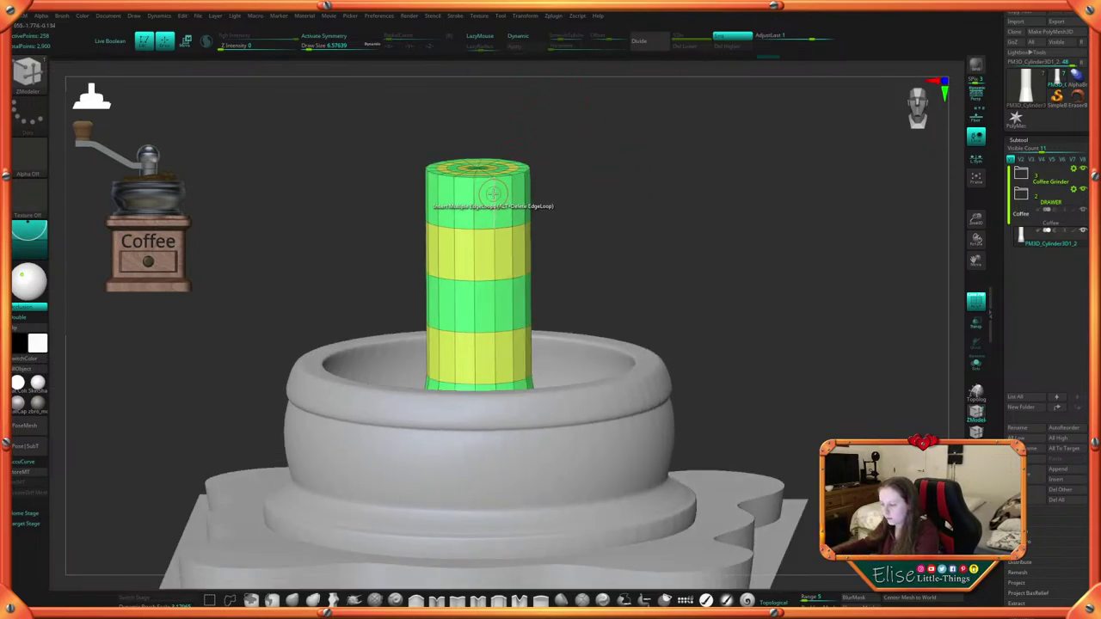
{"action": "key", "text": "space"}
{"action": "left_click", "coordinate": [487, 309]}
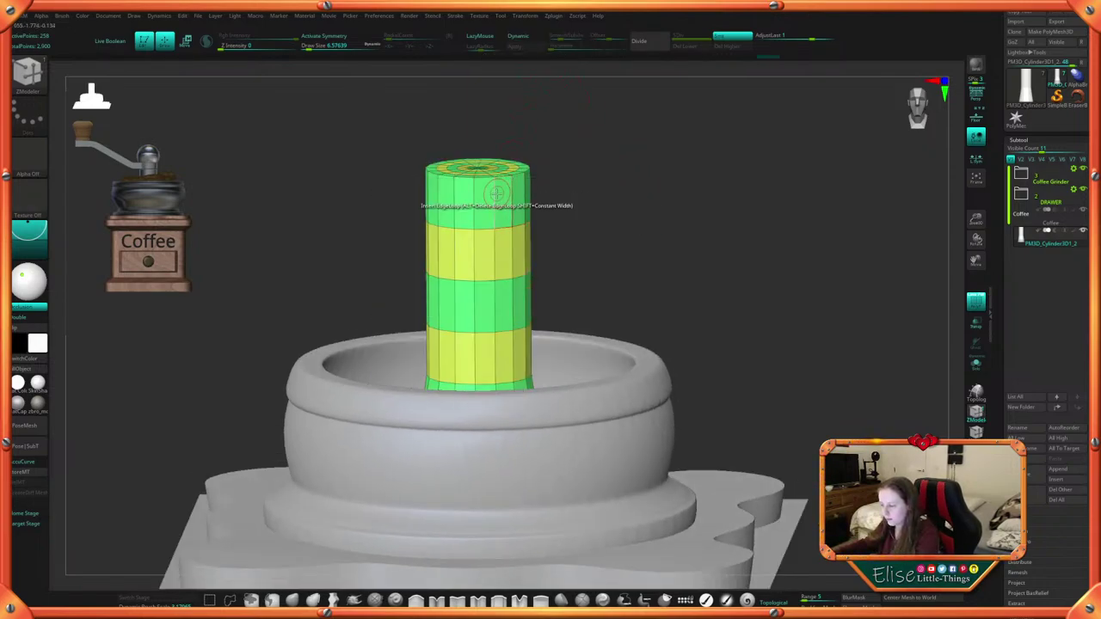
{"action": "left_click", "coordinate": [535, 39]}
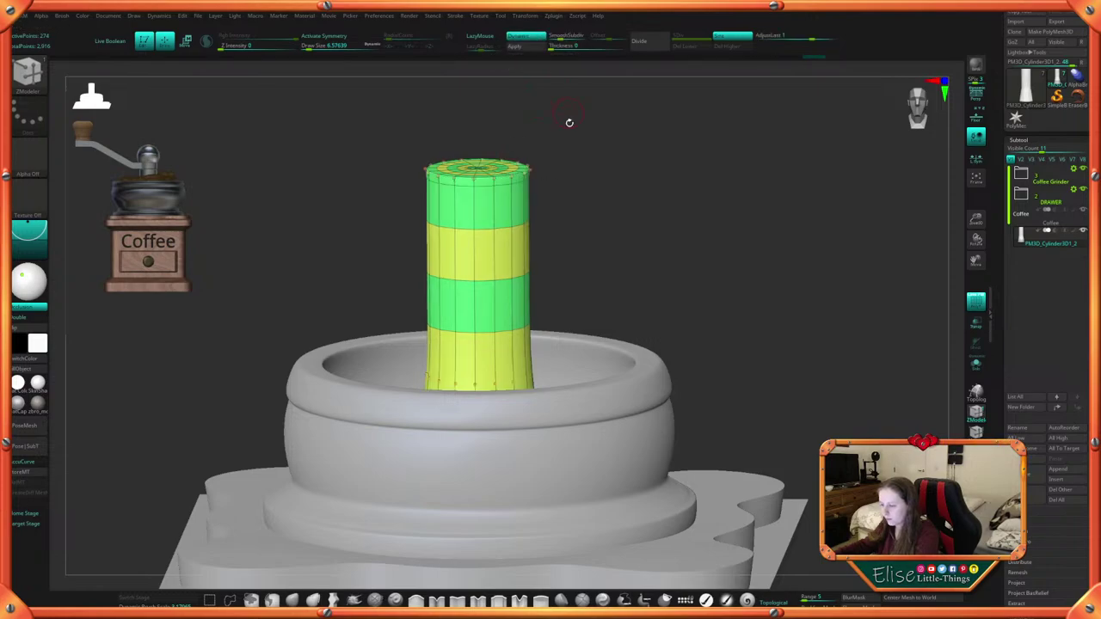
{"action": "left_click_drag", "start_coordinate": [570, 123], "coordinate": [569, 177], "text": "shift"}
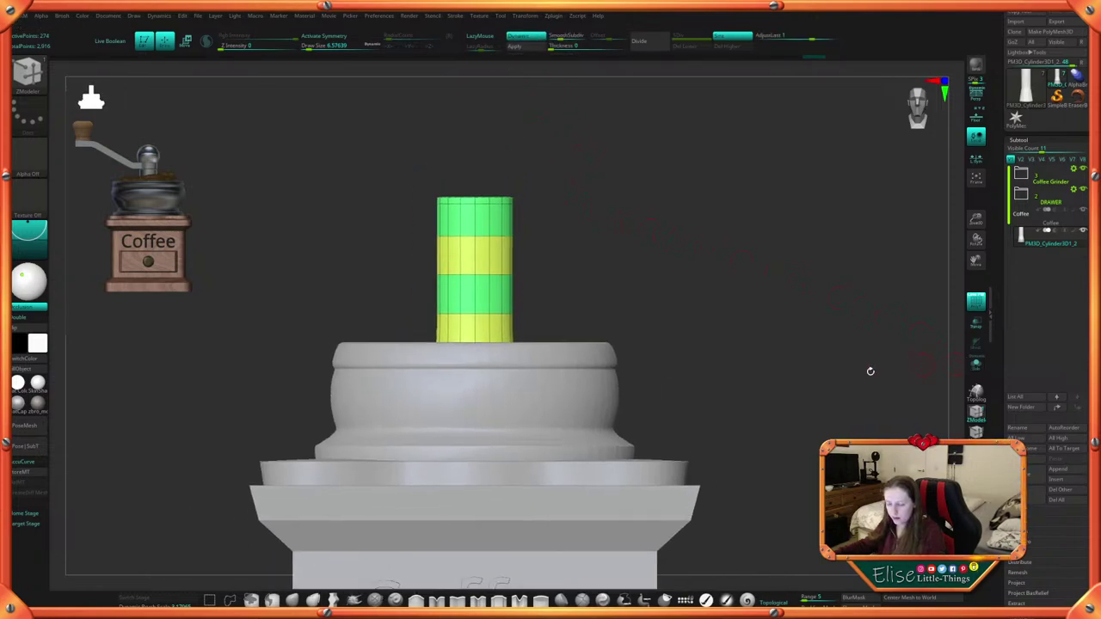
Try scaling the shaft slimmer and shorter while comparing it with the grinder from above and the front
{"action": "left_click_drag", "start_coordinate": [868, 371], "coordinate": [721, 368]}
{"action": "key", "text": "w"}
{"action": "left_click", "coordinate": [456, 261]}
{"action": "left_click_drag", "start_coordinate": [631, 214], "coordinate": [659, 259], "text": "shift"}
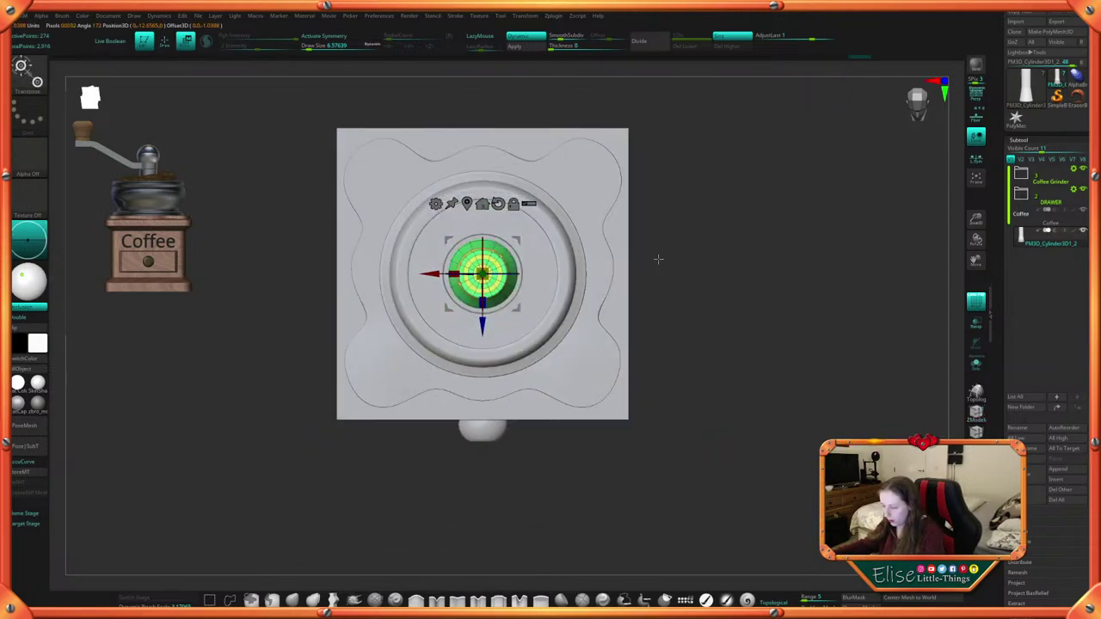
{"action": "left_click_drag", "start_coordinate": [724, 241], "coordinate": [721, 326], "text": "alt"}
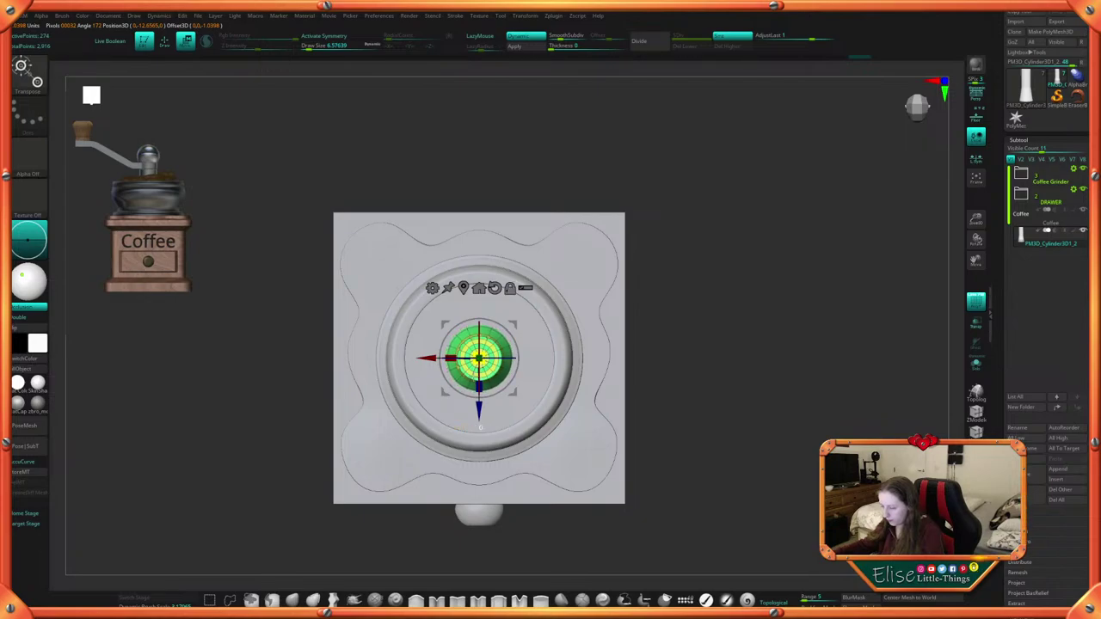
{"action": "left_click_drag", "start_coordinate": [665, 343], "coordinate": [685, 253]}
{"action": "left_click_drag", "start_coordinate": [594, 231], "coordinate": [613, 185]}
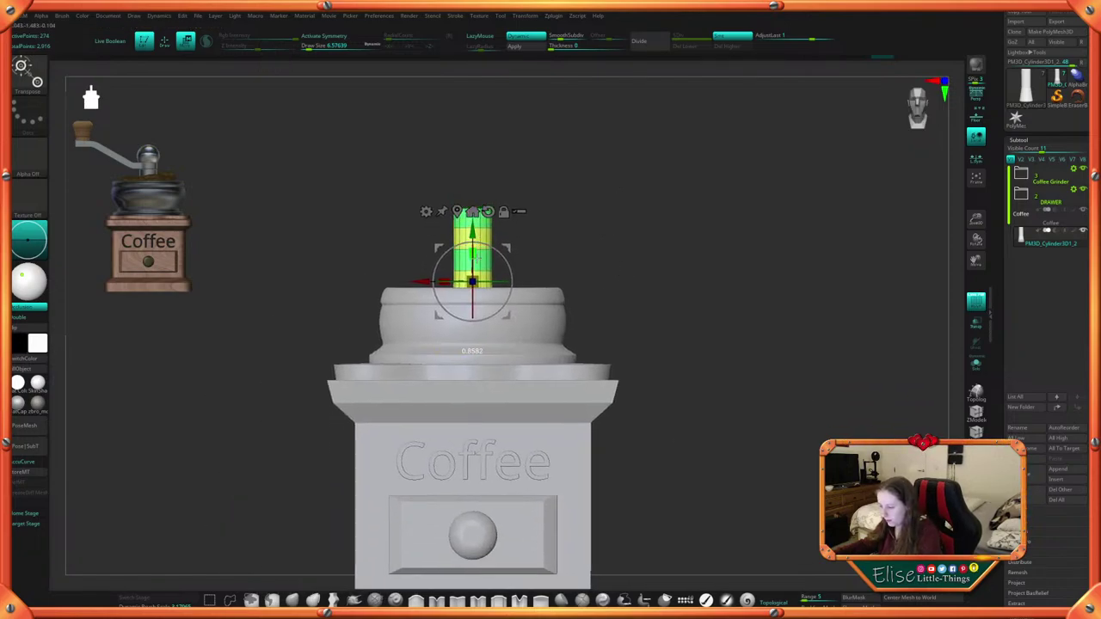
{"action": "key", "text": "q"}
{"action": "mouse_move", "coordinate": [607, 248]}
{"action": "left_mouse_down", "text": "alt"}
{"action": "mouse_move", "coordinate": [609, 275]}
{"action": "mouse_move", "coordinate": [631, 287]}
{"action": "mouse_move", "coordinate": [643, 265]}
{"action": "mouse_move", "coordinate": [651, 336]}
{"action": "mouse_move", "coordinate": [646, 250]}
{"action": "mouse_move", "coordinate": [651, 295]}
{"action": "mouse_move", "coordinate": [636, 287]}
{"action": "mouse_move", "coordinate": [688, 239]}
{"action": "mouse_move", "coordinate": [657, 229]}
{"action": "left_mouse_up", "text": "alt"}
Scale the shaft down vertically so less of it rises above the rim of the grinder bowl
{"action": "key", "text": "w"}
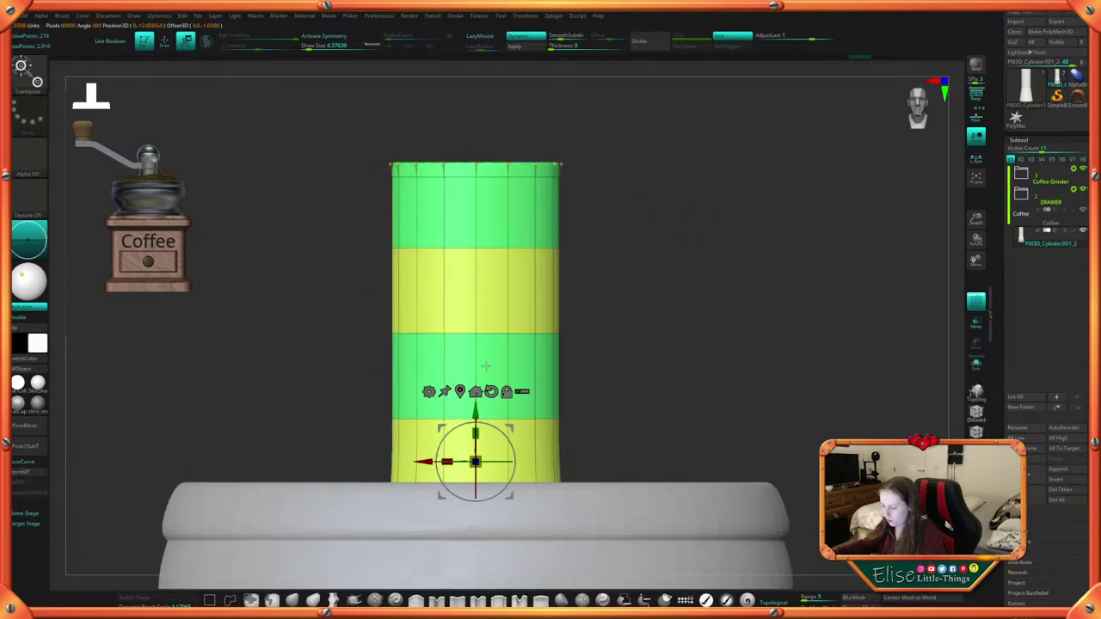
{"action": "left_click_drag", "start_coordinate": [478, 433], "coordinate": [478, 528]}
{"action": "left_click_drag", "start_coordinate": [591, 375], "coordinate": [680, 309]}
{"action": "left_click", "coordinate": [976, 363]}
{"action": "left_click_drag", "start_coordinate": [781, 381], "coordinate": [659, 330]}
{"action": "left_click", "coordinate": [976, 363]}
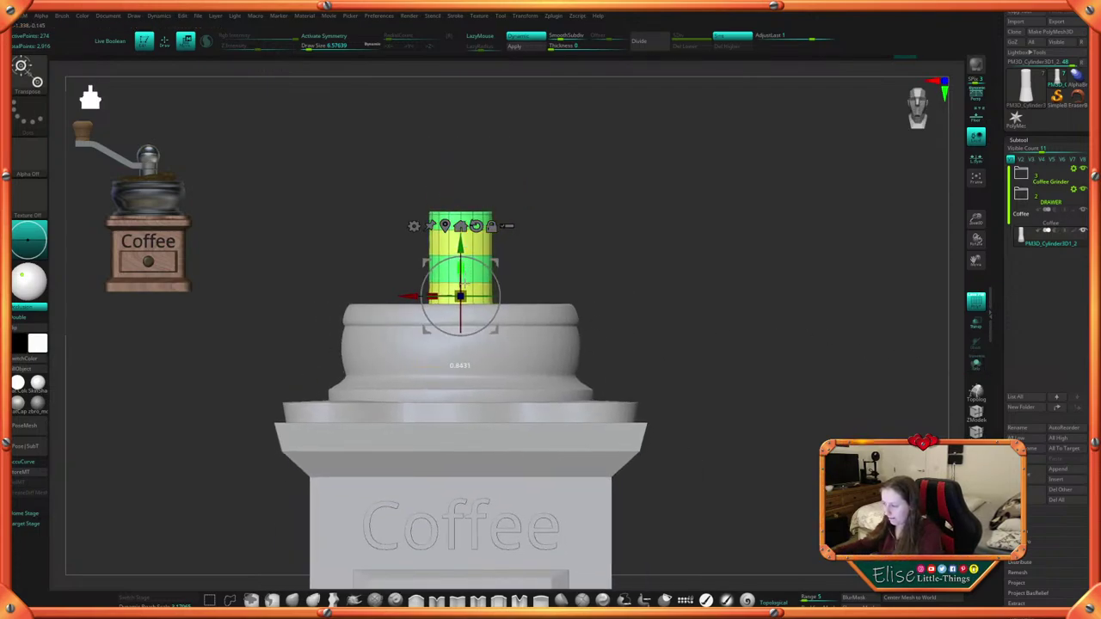
{"action": "key", "text": "q"}
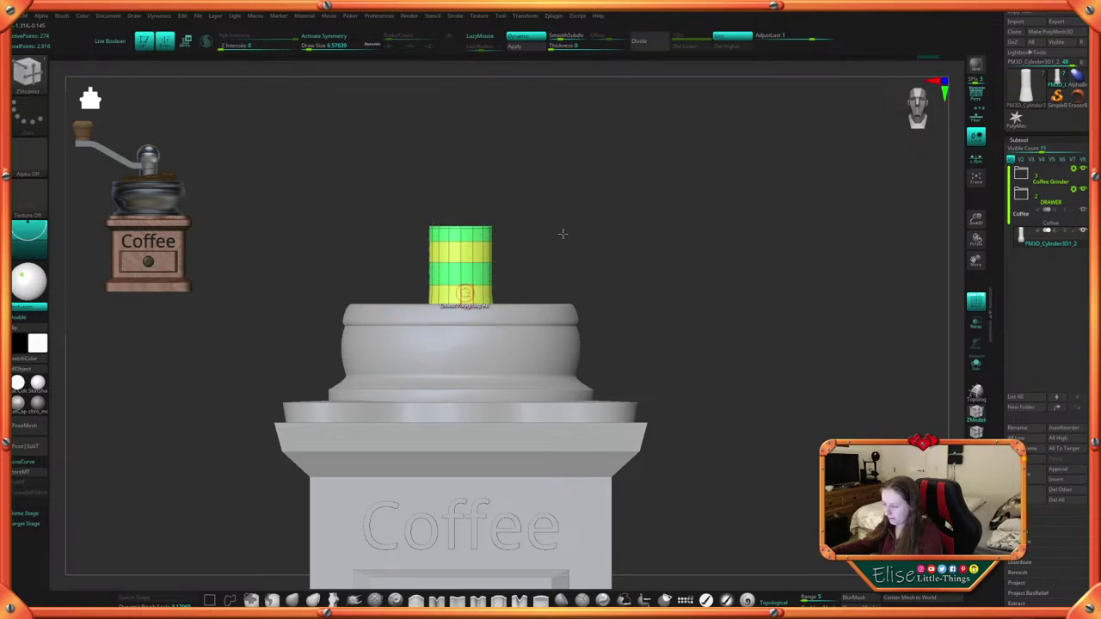
Shorten the shaft further and make it slimmer relative to the bowl
{"action": "mouse_move", "coordinate": [560, 233]}
{"action": "left_mouse_down"}
{"action": "mouse_move", "coordinate": [624, 310]}
{"action": "mouse_move", "coordinate": [639, 371]}
{"action": "mouse_move", "coordinate": [637, 356]}
{"action": "left_mouse_up"}
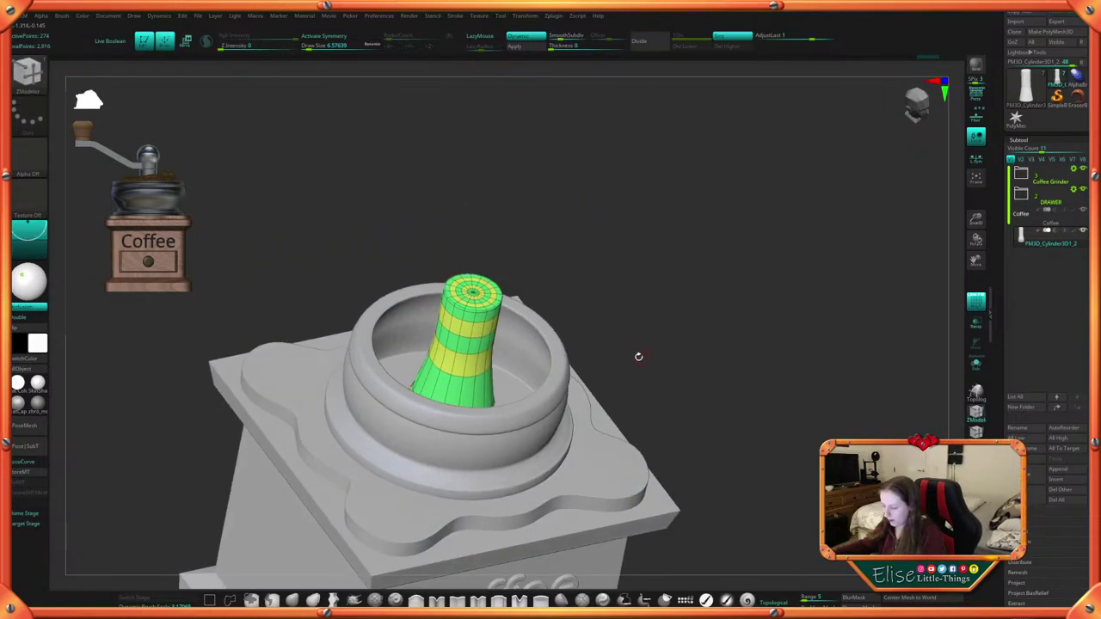
{"action": "key", "text": "w"}
{"action": "left_click_drag", "start_coordinate": [592, 237], "coordinate": [613, 252]}
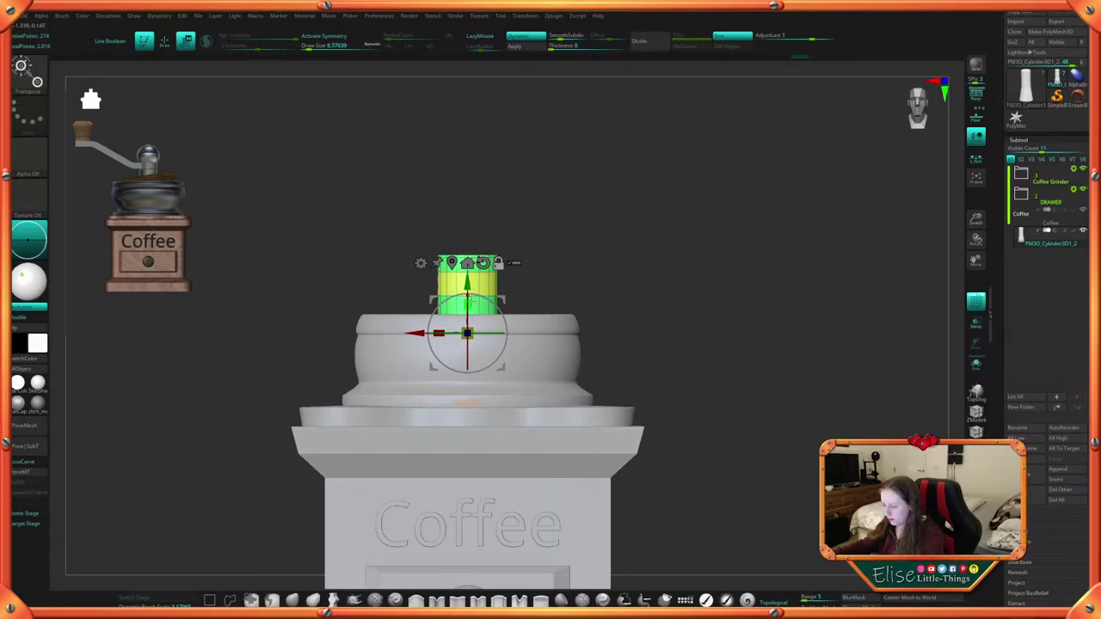
{"action": "mouse_move", "coordinate": [606, 249]}
{"action": "left_mouse_down"}
{"action": "mouse_move", "coordinate": [619, 284]}
{"action": "mouse_move", "coordinate": [672, 293]}
{"action": "mouse_move", "coordinate": [659, 301]}
{"action": "mouse_move", "coordinate": [656, 347]}
{"action": "mouse_move", "coordinate": [678, 325]}
{"action": "mouse_move", "coordinate": [710, 360]}
{"action": "mouse_move", "coordinate": [718, 323]}
{"action": "mouse_move", "coordinate": [720, 381]}
{"action": "mouse_move", "coordinate": [714, 317]}
{"action": "mouse_move", "coordinate": [693, 339]}
{"action": "mouse_move", "coordinate": [703, 290]}
{"action": "mouse_move", "coordinate": [695, 300]}
{"action": "left_mouse_up"}
{"action": "key", "text": "q"}
Turn off Dynamic Subdivision on the shaft
{"action": "key", "text": "space"}
{"action": "left_click", "coordinate": [716, 368]}
{"action": "key", "text": "space"}
{"action": "left_click", "coordinate": [716, 402]}
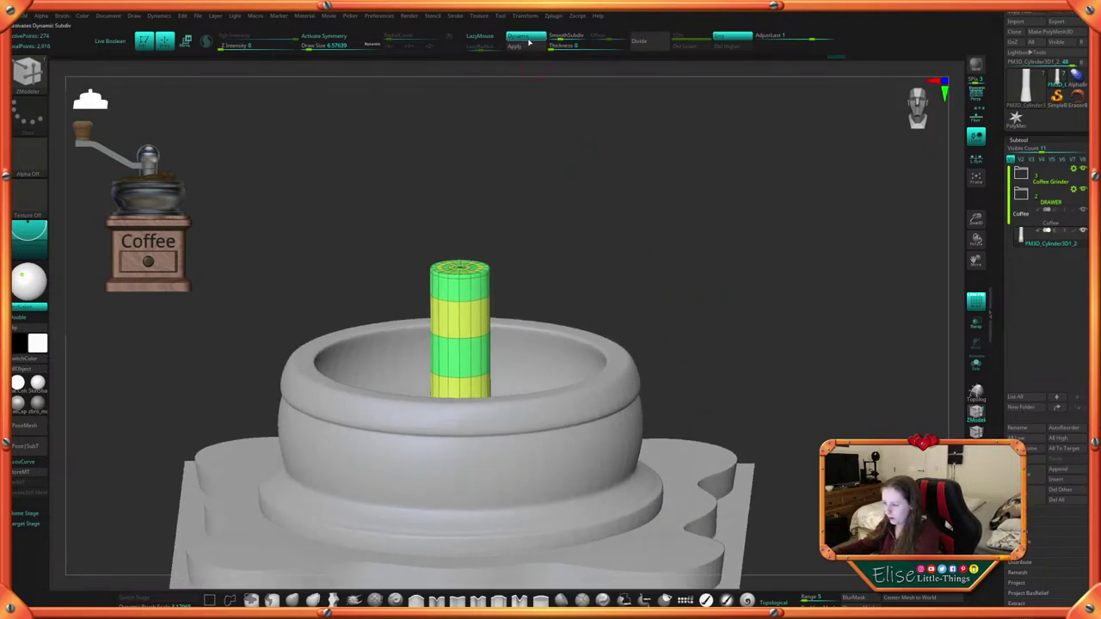
{"action": "left_click_drag", "start_coordinate": [553, 175], "coordinate": [575, 229], "text": "alt"}
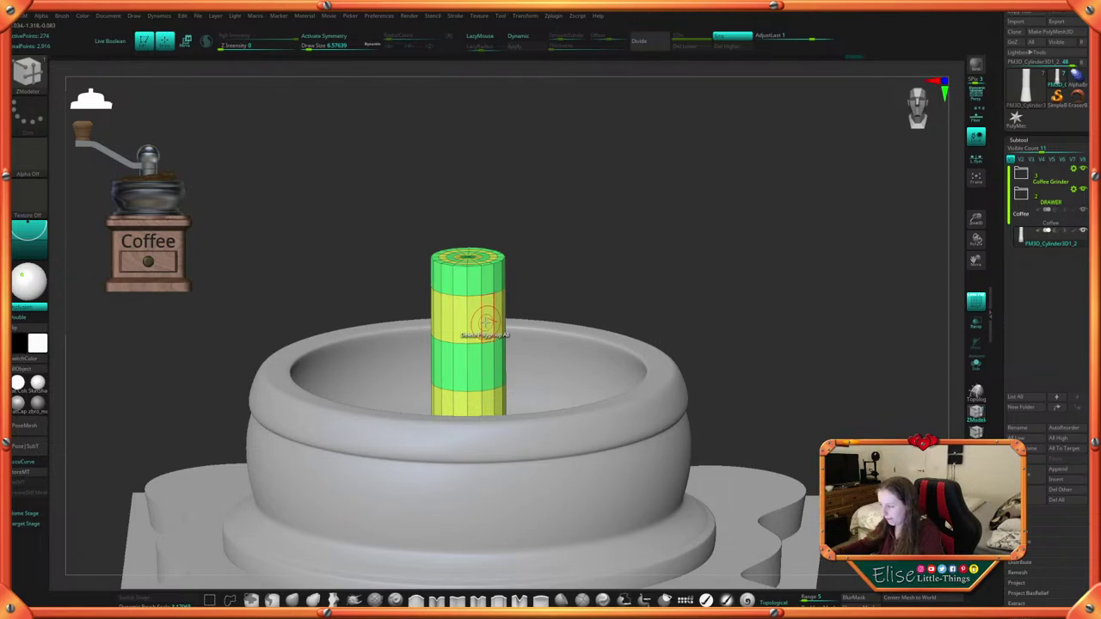
Slide the two edge loops bounding the shaft's upper yellow band further down the shaft
{"action": "key", "text": "space"}
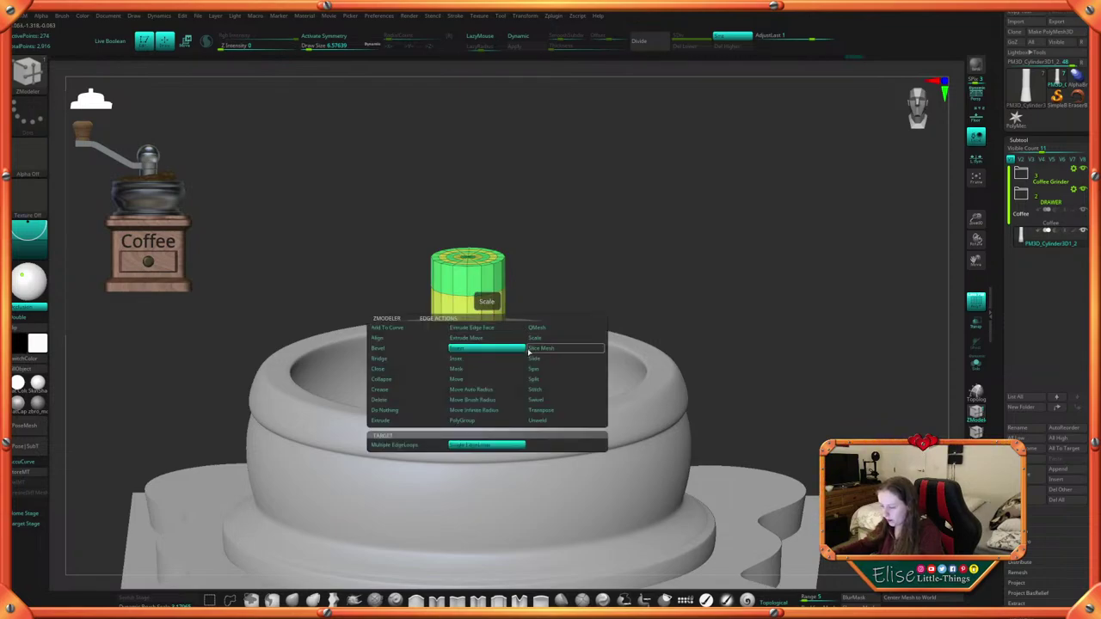
{"action": "left_click", "coordinate": [542, 358]}
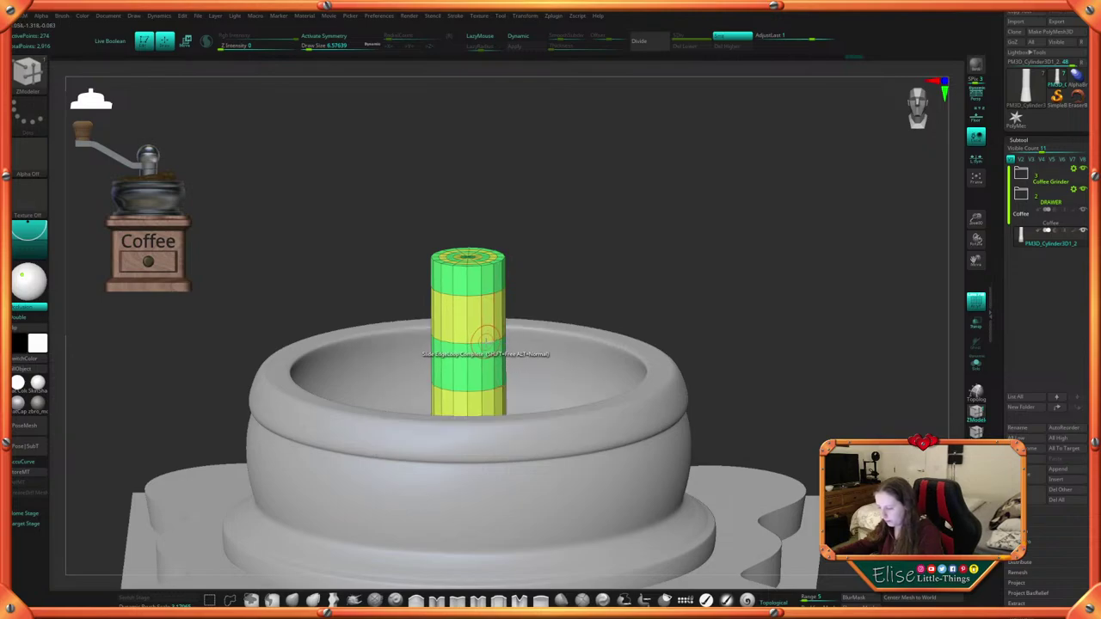
{"action": "left_click_drag", "start_coordinate": [485, 352], "coordinate": [487, 315]}
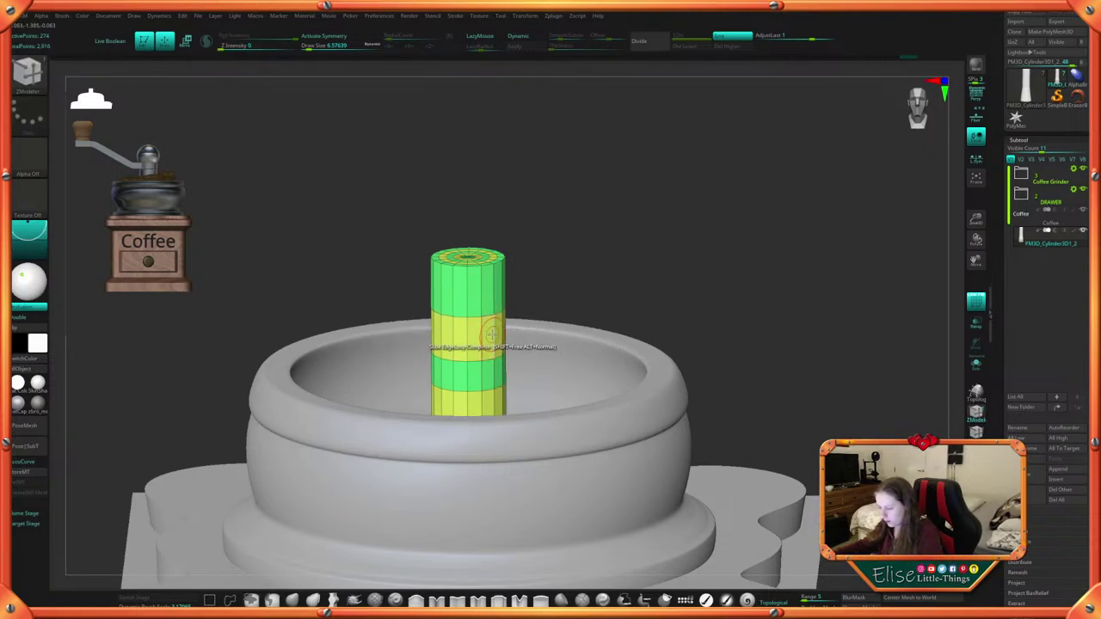
Give the shaft's upper yellow band its own polygroup and extrude it outward into a collar with QMesh
{"action": "key", "text": "space"}
{"action": "left_click", "coordinate": [479, 421]}
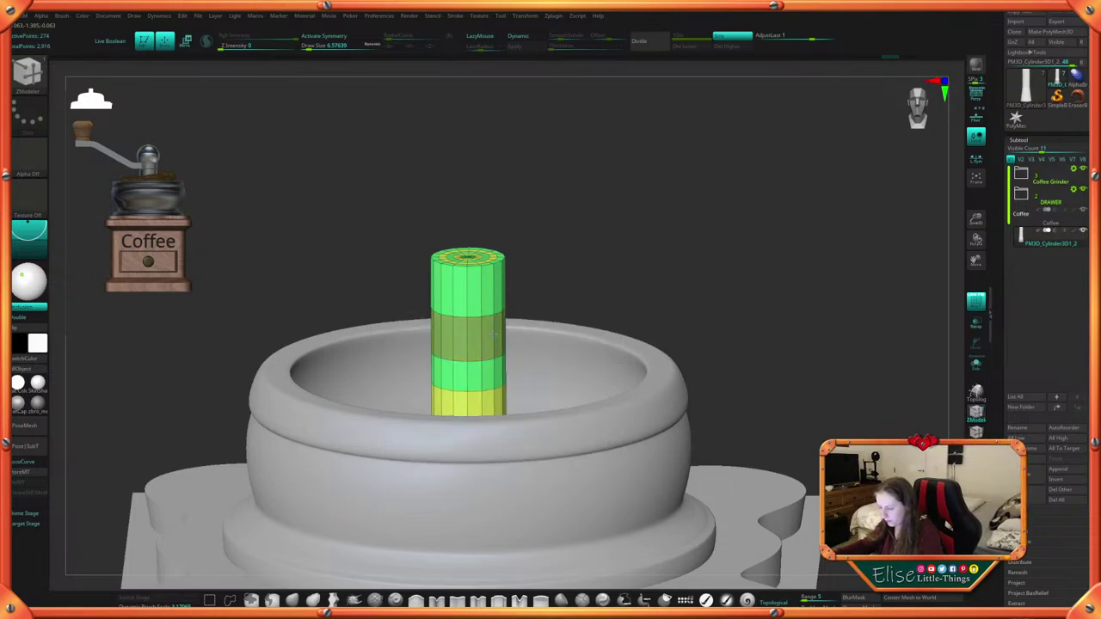
{"action": "left_click_drag", "start_coordinate": [575, 213], "coordinate": [638, 272]}
{"action": "mouse_move", "coordinate": [655, 172]}
{"action": "right_mouse_down"}
{"action": "mouse_move", "coordinate": [668, 160]}
{"action": "mouse_move", "coordinate": [652, 189]}
{"action": "right_mouse_up"}
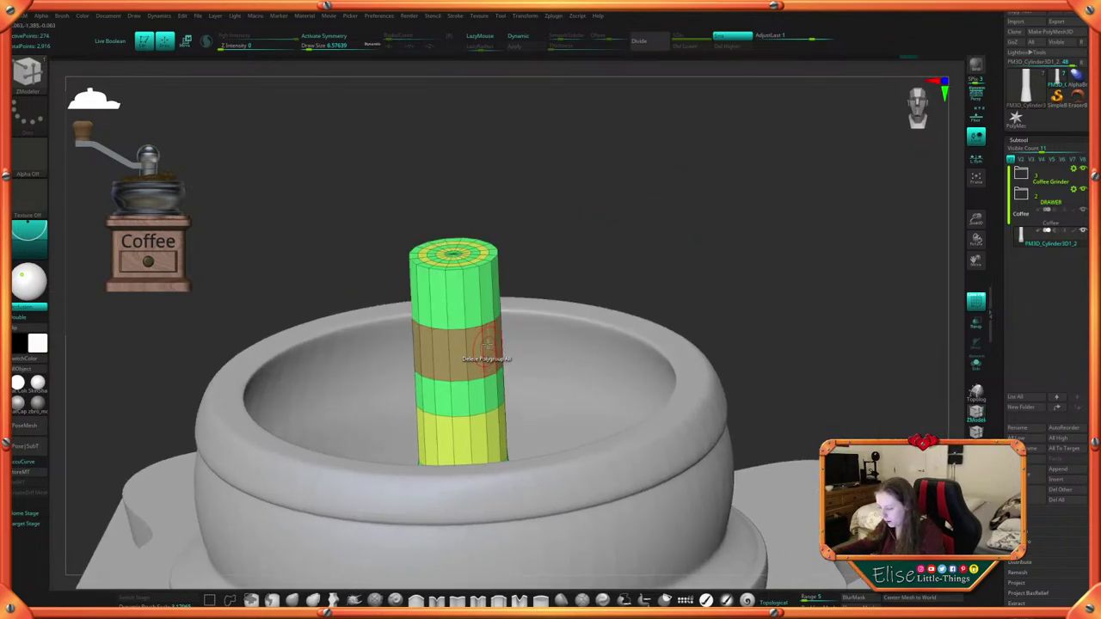
{"action": "key", "text": "space"}
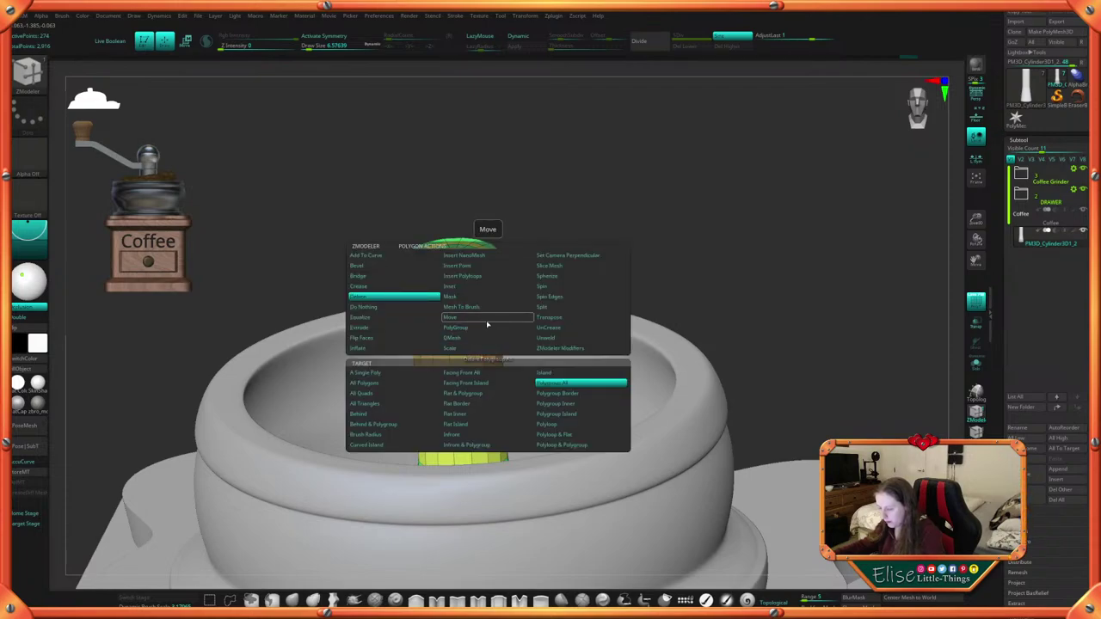
{"action": "left_click", "coordinate": [484, 340]}
{"action": "left_click_drag", "start_coordinate": [491, 364], "coordinate": [508, 353]}
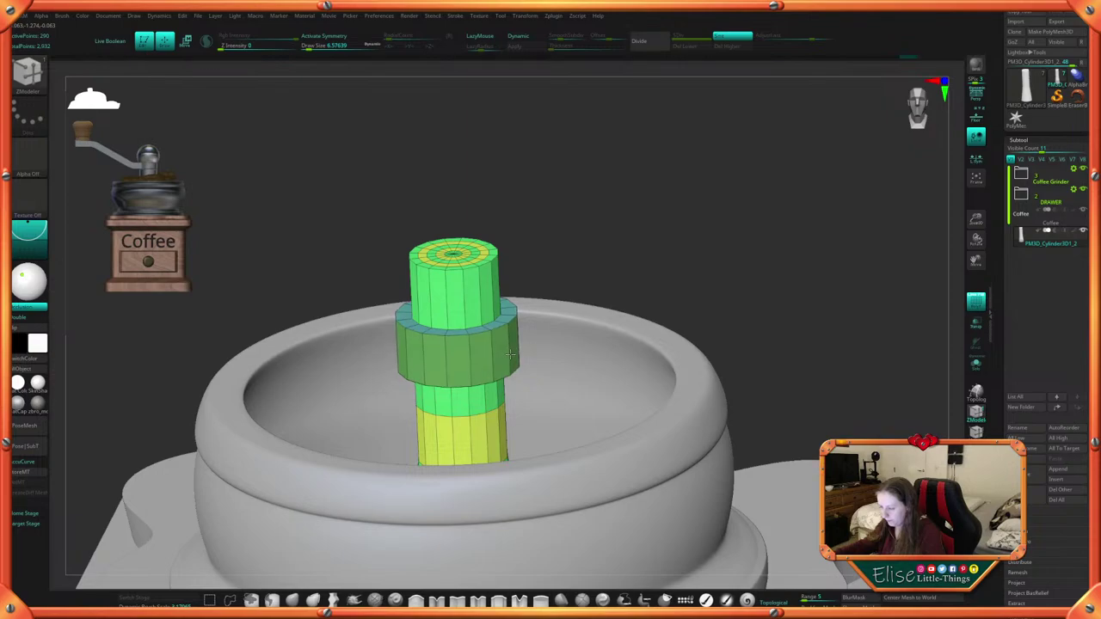
Isolate the shaft and slide the collar's inner edge loops along it so the top and bottom faces slope
{"action": "left_click_drag", "start_coordinate": [600, 261], "coordinate": [622, 239], "text": "alt"}
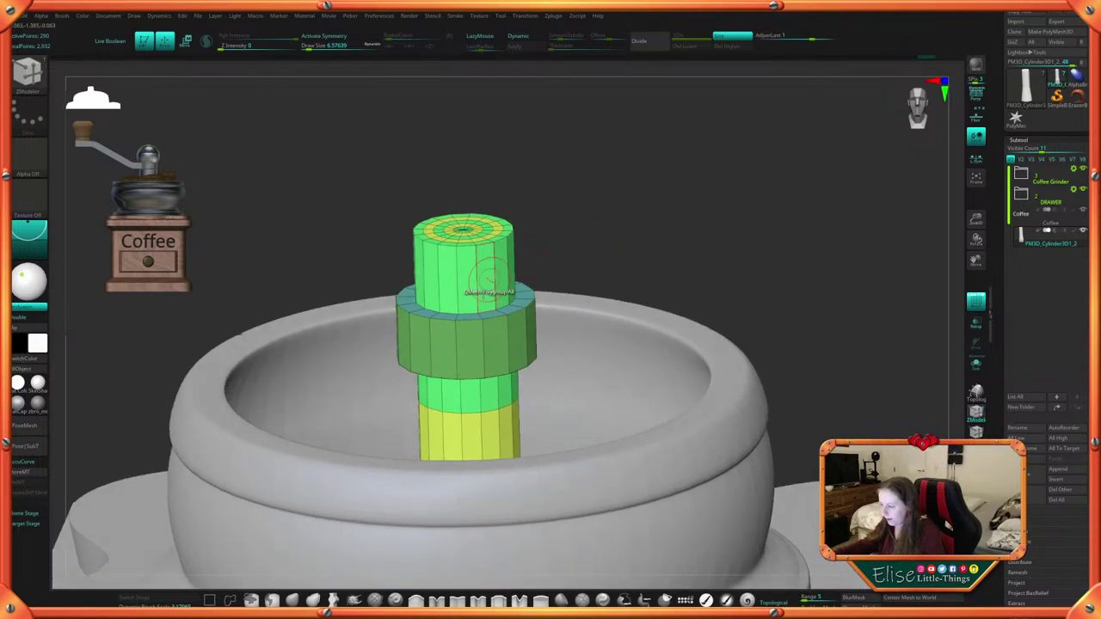
{"action": "key", "text": "space"}
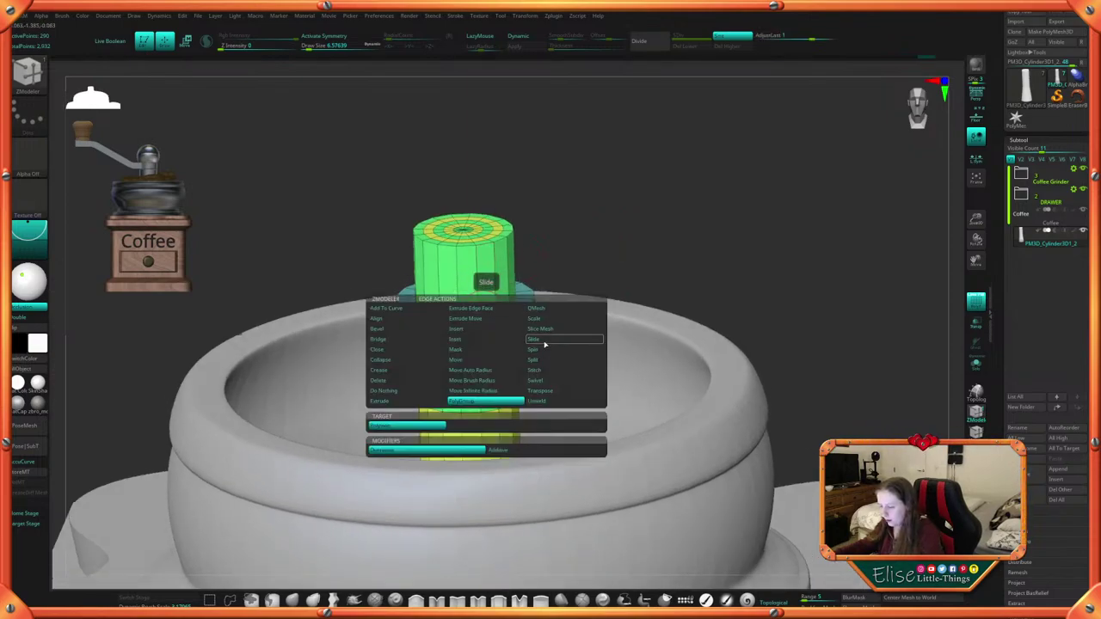
{"action": "left_click", "coordinate": [544, 343]}
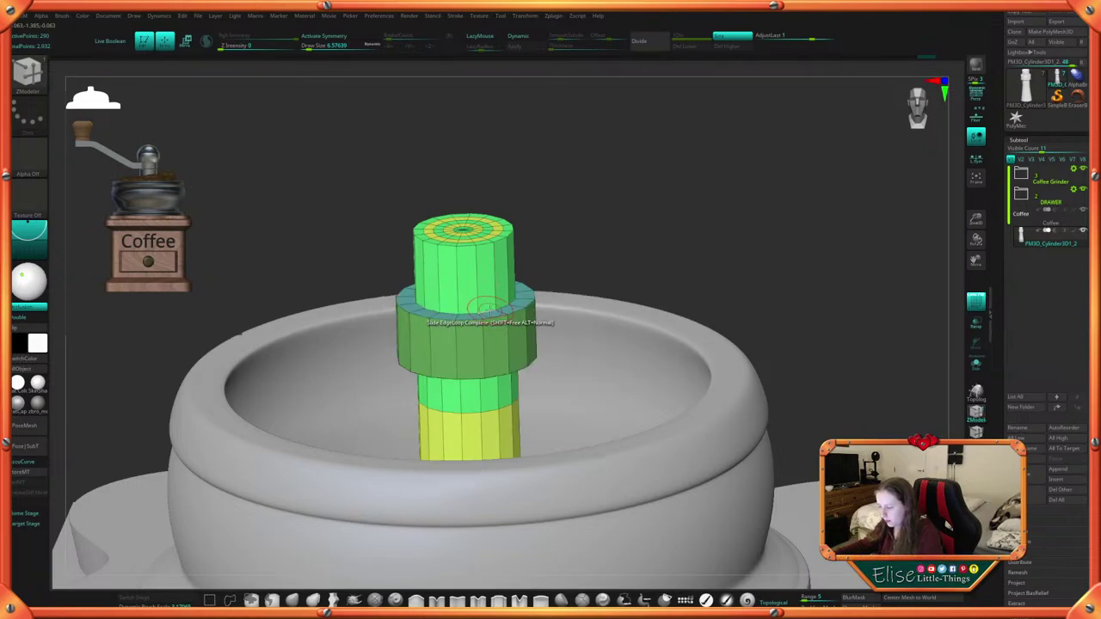
{"action": "left_click_drag", "start_coordinate": [590, 212], "coordinate": [584, 190]}
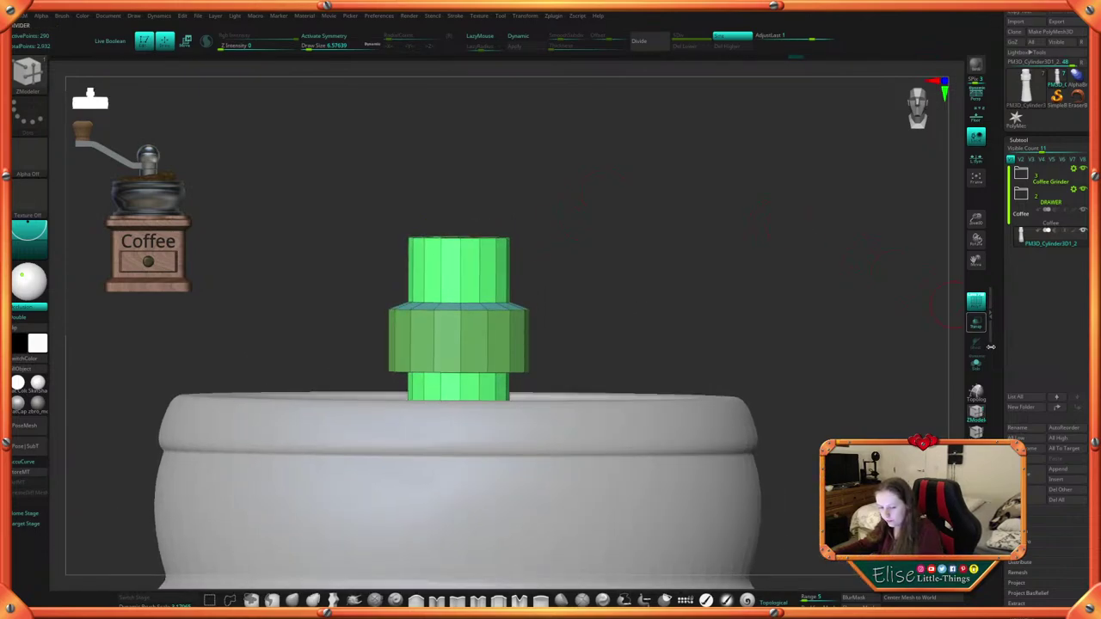
{"action": "left_click", "coordinate": [976, 364]}
{"action": "left_click_drag", "start_coordinate": [768, 320], "coordinate": [760, 287]}
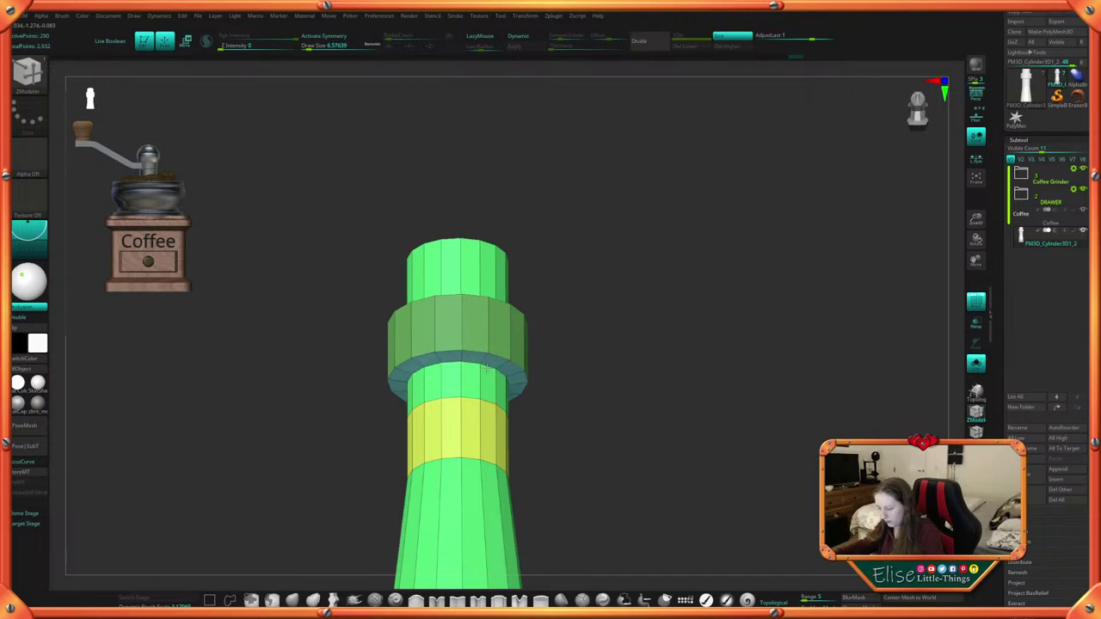
{"action": "left_click_drag", "start_coordinate": [626, 325], "coordinate": [623, 354]}
{"action": "left_click_drag", "start_coordinate": [568, 267], "coordinate": [566, 277]}
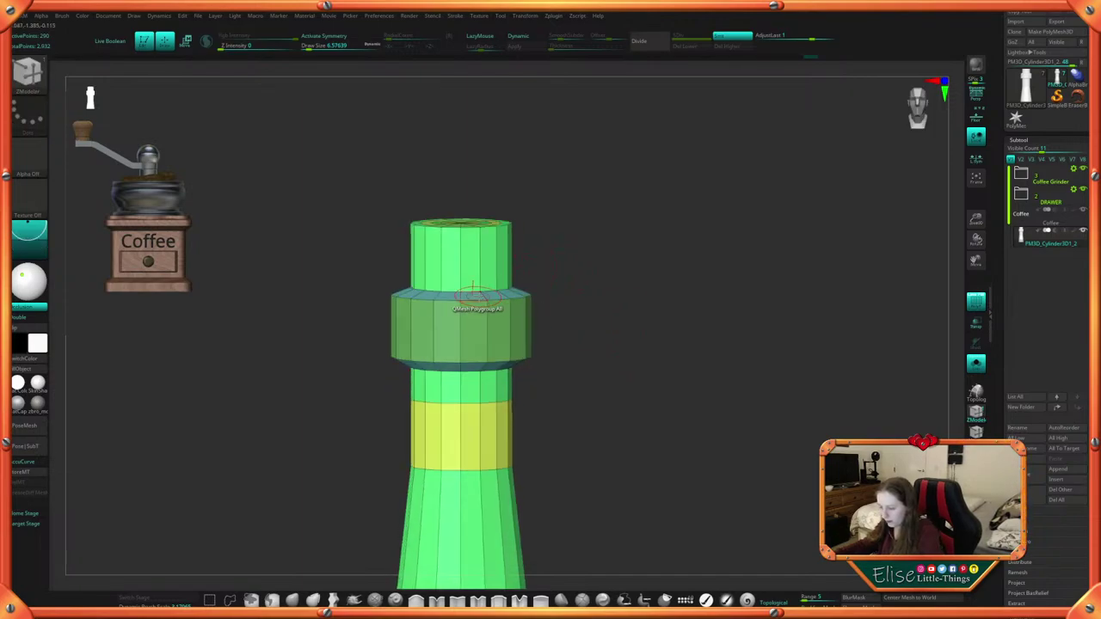
Insert supporting edge loops around the upper and lower outer edges of the sloped collar
{"action": "key", "text": "space"}
{"action": "left_click", "coordinate": [482, 314]}
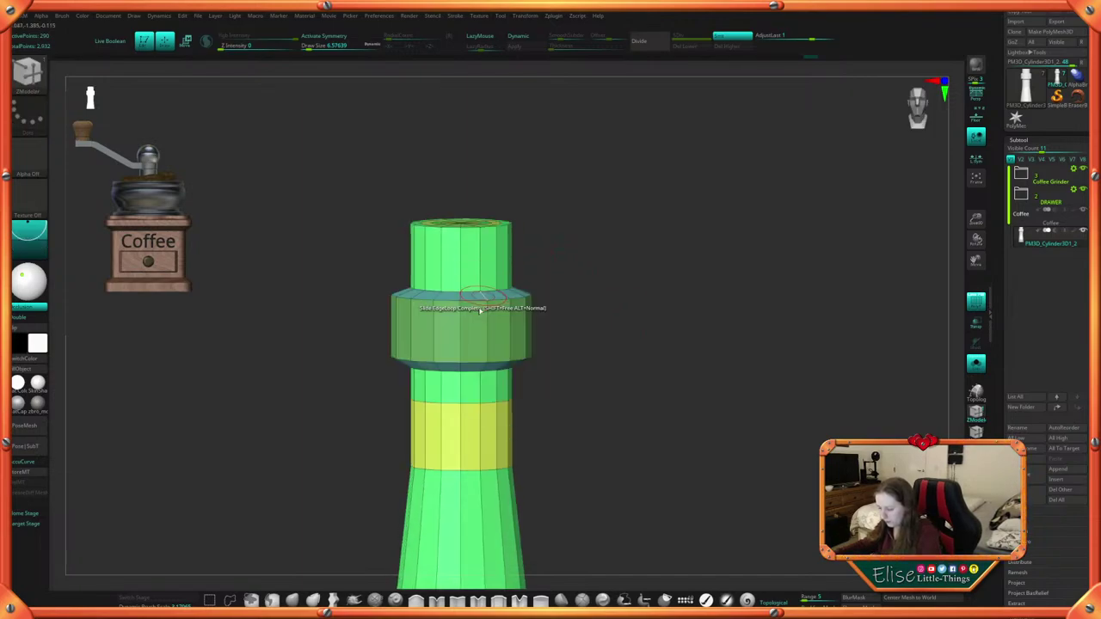
{"action": "left_click", "coordinate": [482, 297]}
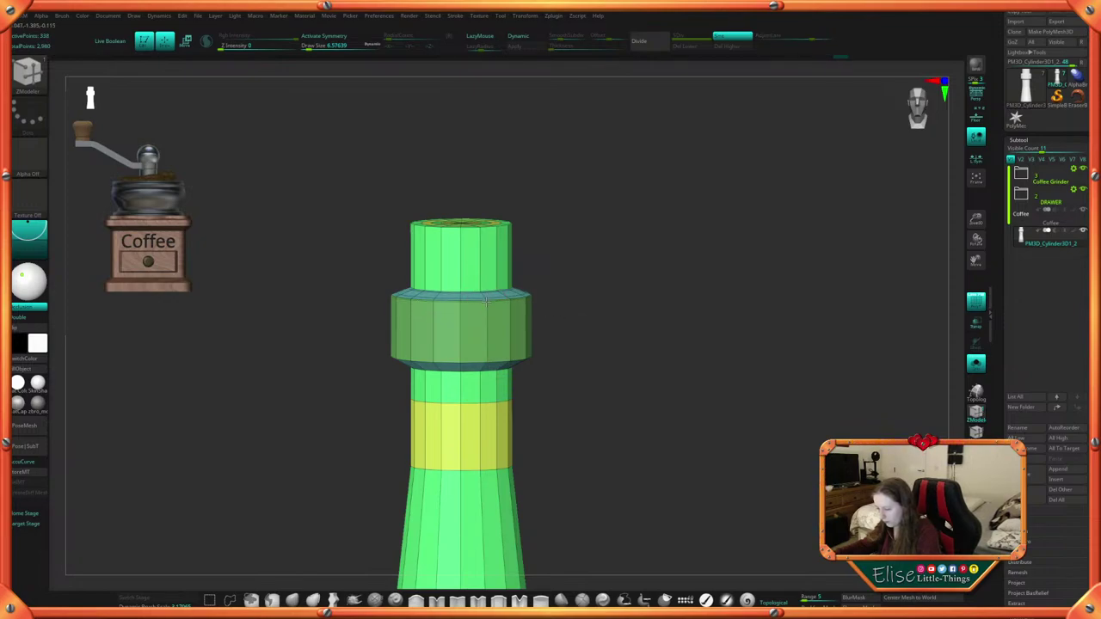
{"action": "left_click", "coordinate": [486, 300]}
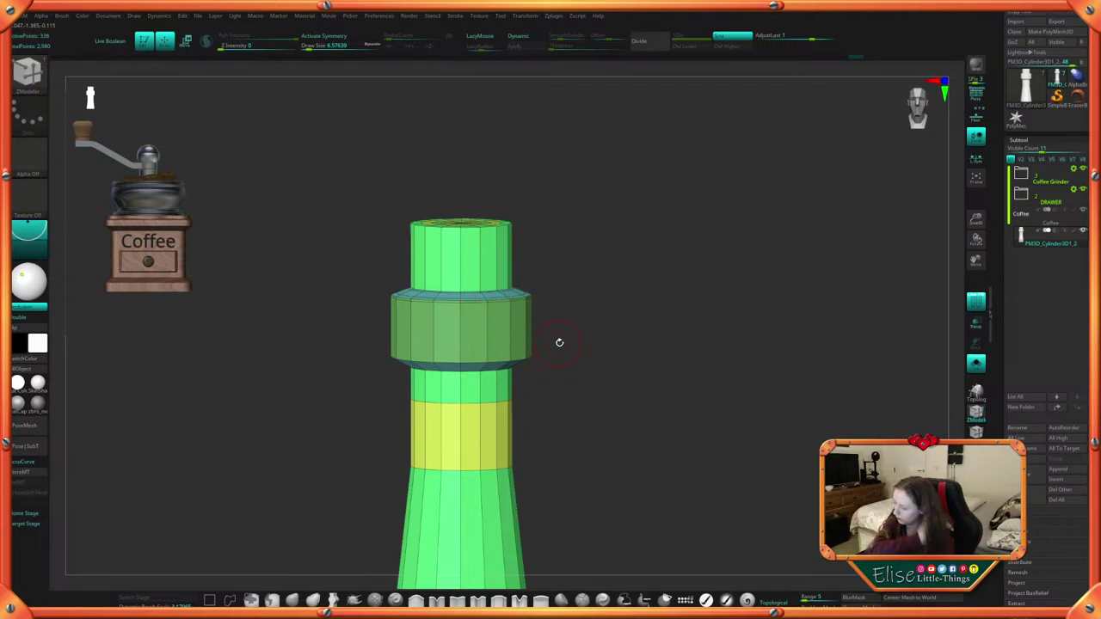
{"action": "mouse_move", "coordinate": [605, 390]}
{"action": "left_mouse_down"}
{"action": "mouse_move", "coordinate": [597, 361]}
{"action": "mouse_move", "coordinate": [612, 364]}
{"action": "mouse_move", "coordinate": [610, 339]}
{"action": "mouse_move", "coordinate": [618, 384]}
{"action": "left_mouse_up"}
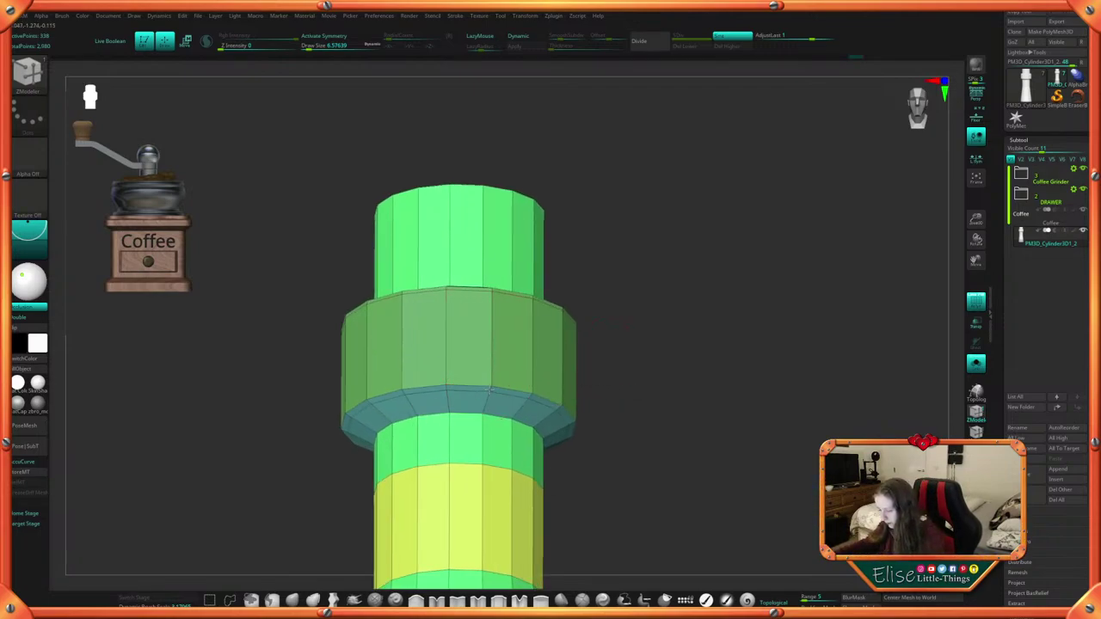
{"action": "left_click", "coordinate": [491, 391]}
{"action": "left_click_drag", "start_coordinate": [652, 304], "coordinate": [554, 132], "text": "shift"}
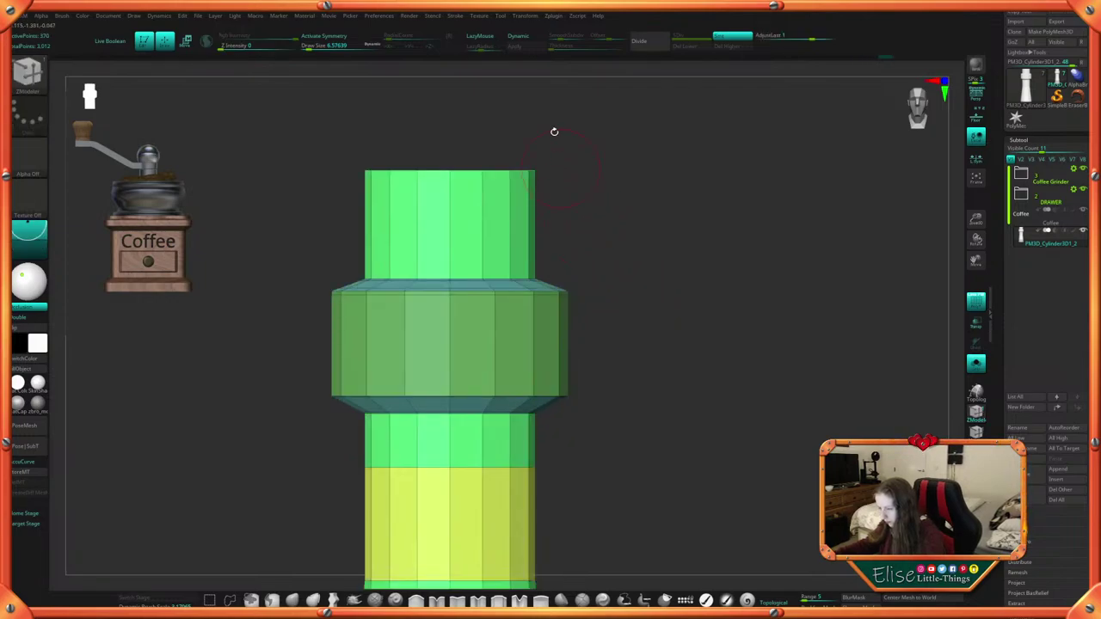
Preview the shaft with Dynamic Subdivision inside the full grinder, with the polyframe hidden, and return to the unsmoothed mesh
{"action": "left_click", "coordinate": [535, 38]}
{"action": "key", "text": "shift+f"}
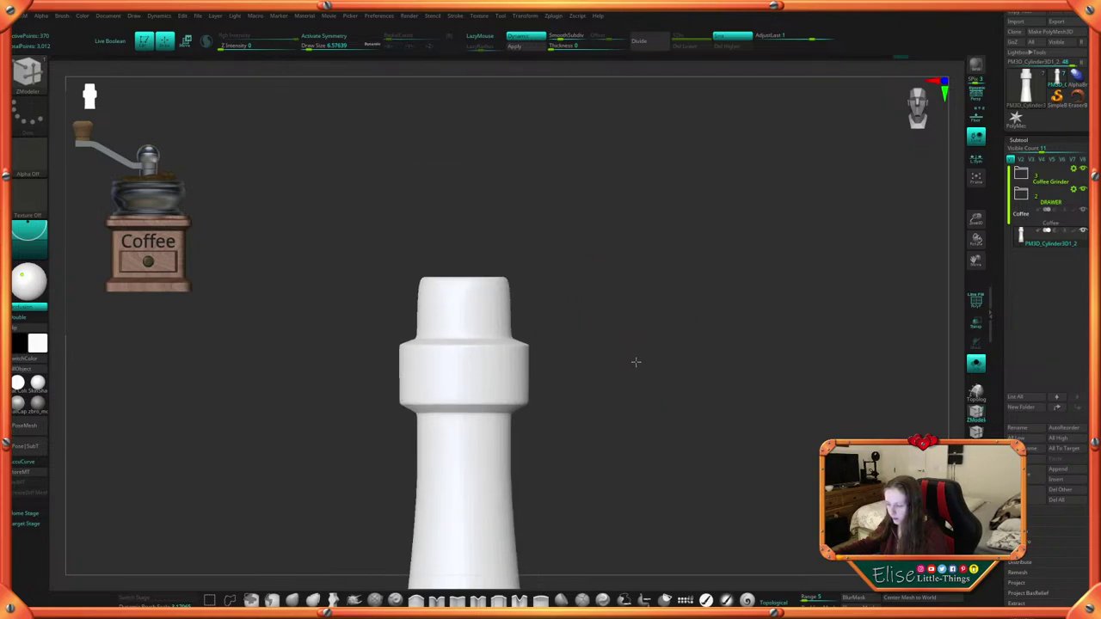
{"action": "left_click", "coordinate": [975, 363]}
{"action": "key", "text": "space"}
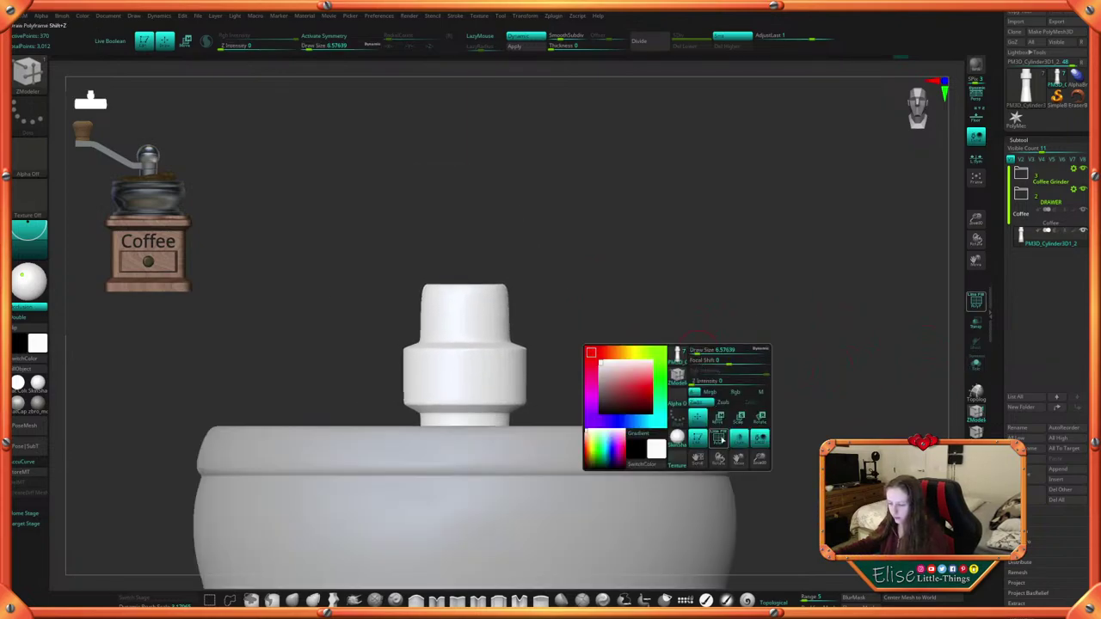
{"action": "left_click", "coordinate": [721, 440]}
{"action": "left_click_drag", "start_coordinate": [721, 298], "coordinate": [697, 357]}
{"action": "left_click", "coordinate": [529, 37]}
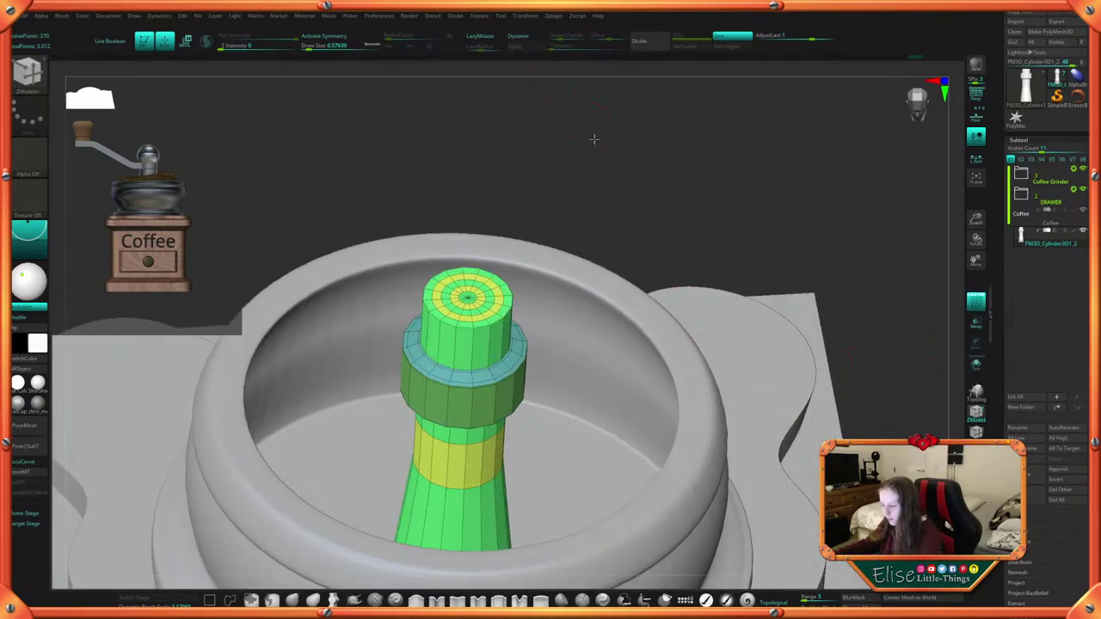
Insert supporting edge loops around the top rim of the shaft
{"action": "left_click_drag", "start_coordinate": [594, 139], "coordinate": [610, 255], "text": "alt"}
{"action": "key", "text": "space"}
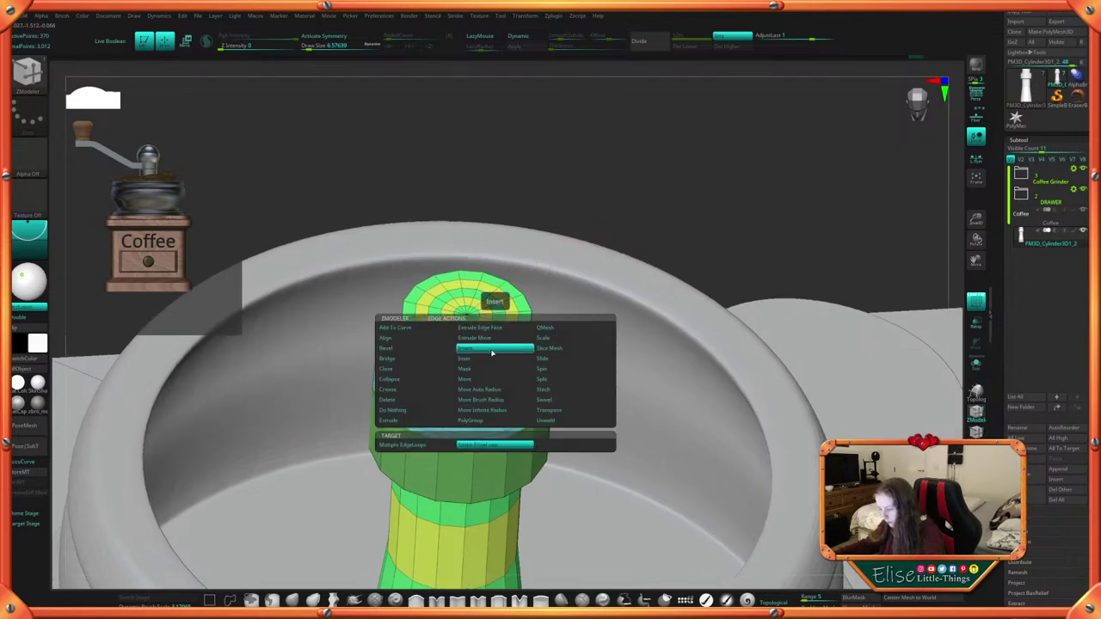
{"action": "left_click_drag", "start_coordinate": [644, 188], "coordinate": [635, 128]}
{"action": "left_click_drag", "start_coordinate": [594, 314], "coordinate": [590, 287], "text": "alt"}
Check the reinforced top rim with Dynamic Subdivision and no polyframe, and switch back to the unsmoothed wireframe
{"action": "left_click", "coordinate": [526, 36]}
{"action": "right_click_drag", "start_coordinate": [590, 287], "coordinate": [617, 246]}
{"action": "right_click", "coordinate": [617, 246]}
{"action": "key", "text": "shift+f"}
{"action": "left_click_drag", "start_coordinate": [650, 233], "coordinate": [624, 275], "text": "shift"}
{"action": "left_click", "coordinate": [542, 37]}
{"action": "right_click", "coordinate": [555, 336]}
{"action": "left_click", "coordinate": [590, 369]}
{"action": "left_click_drag", "start_coordinate": [623, 275], "coordinate": [625, 287]}
{"action": "right_click_drag", "start_coordinate": [624, 286], "coordinate": [511, 324]}
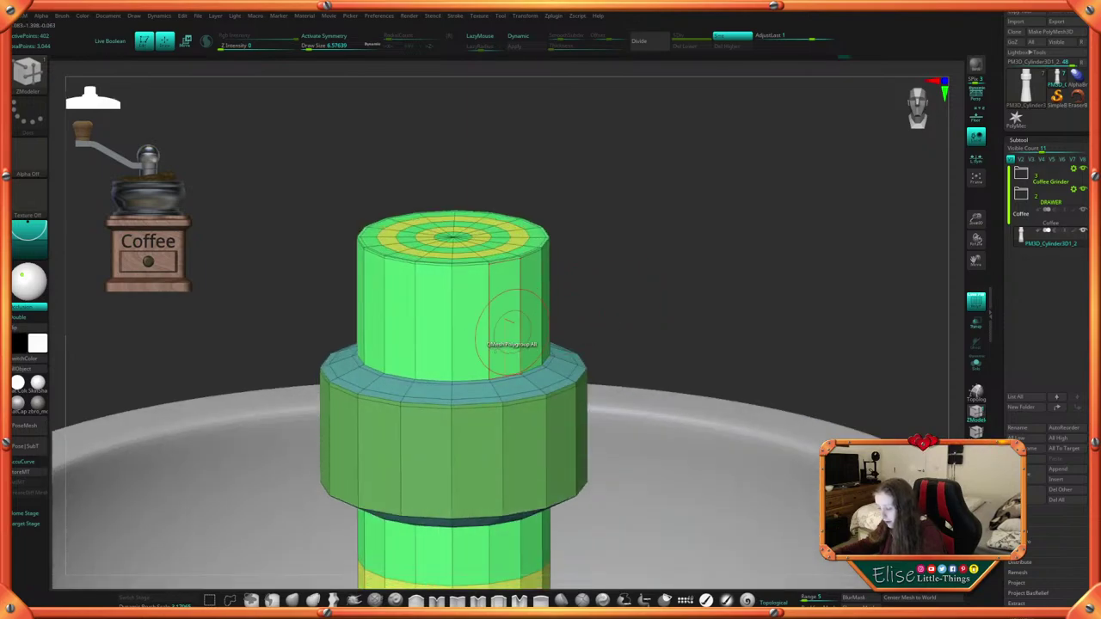
Slide the edge loop where the shaft's top section meets the collar outward to give that section a taper
{"action": "key", "text": "space"}
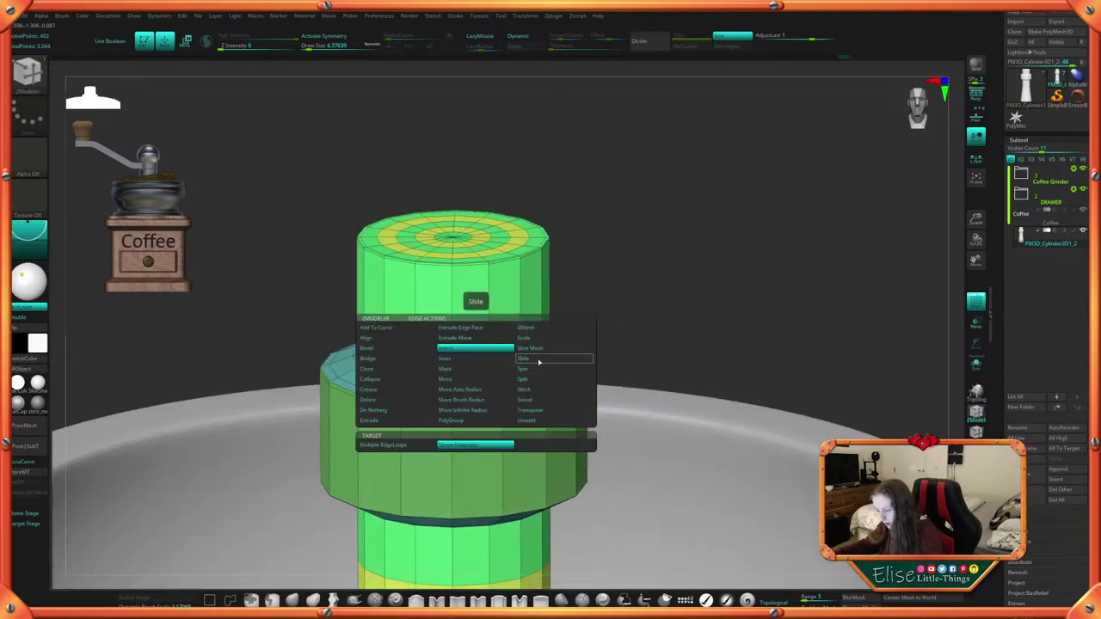
{"action": "left_click", "coordinate": [539, 362]}
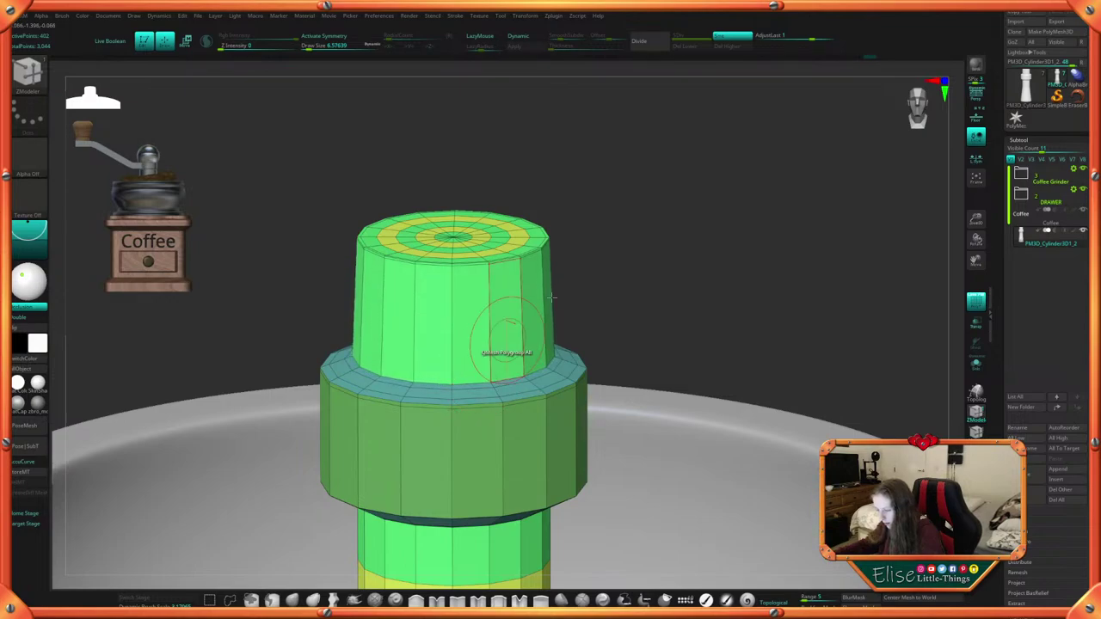
{"action": "right_click_drag", "start_coordinate": [504, 351], "coordinate": [560, 243], "text": "shift"}
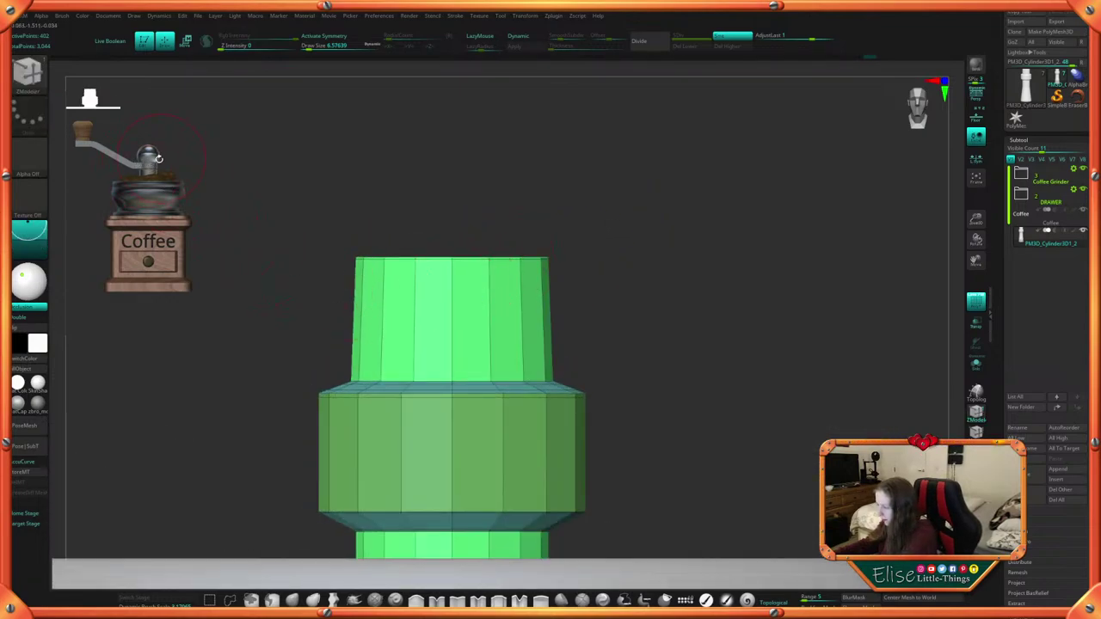
Step back through the undo history to the flat-faced collar without slopes, supporting loops or the tapered top
{"action": "mouse_move", "coordinate": [492, 290]}
{"action": "right_mouse_down"}
{"action": "mouse_move", "coordinate": [631, 300]}
{"action": "mouse_move", "coordinate": [627, 291]}
{"action": "mouse_move", "coordinate": [644, 307]}
{"action": "right_mouse_up"}
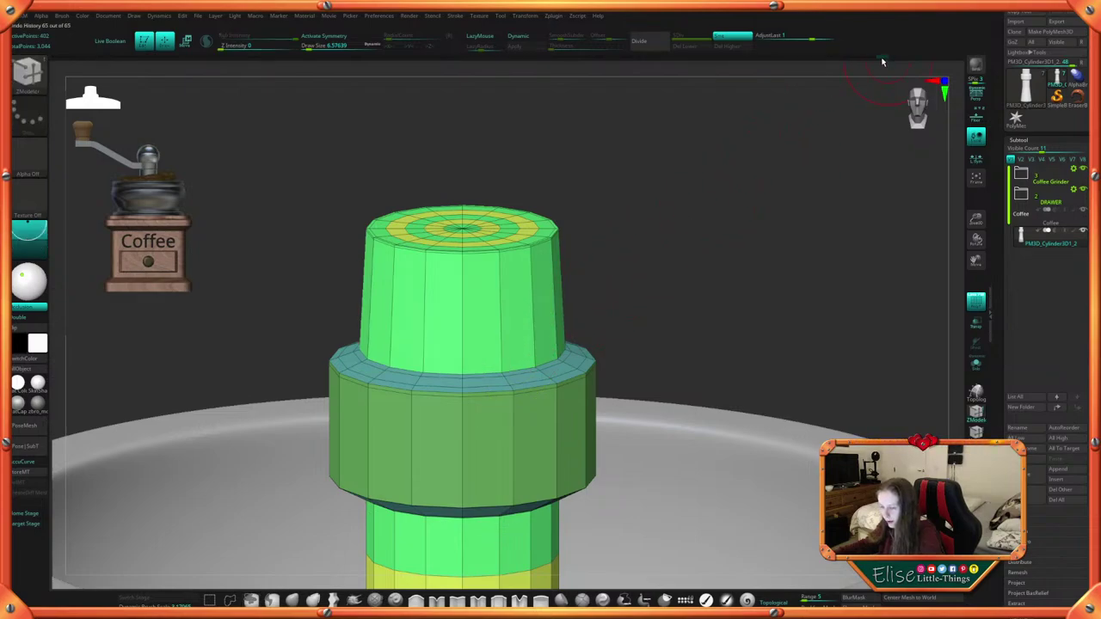
{"action": "key", "text": "d"}
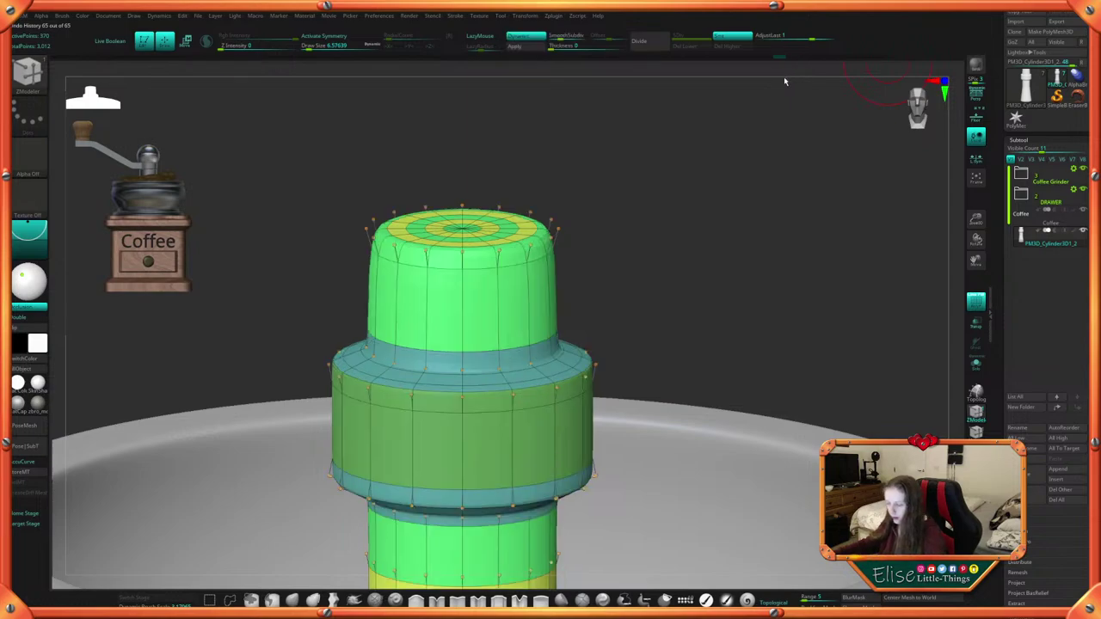
{"action": "left_click_drag", "start_coordinate": [784, 77], "coordinate": [688, 218], "text": "shift"}
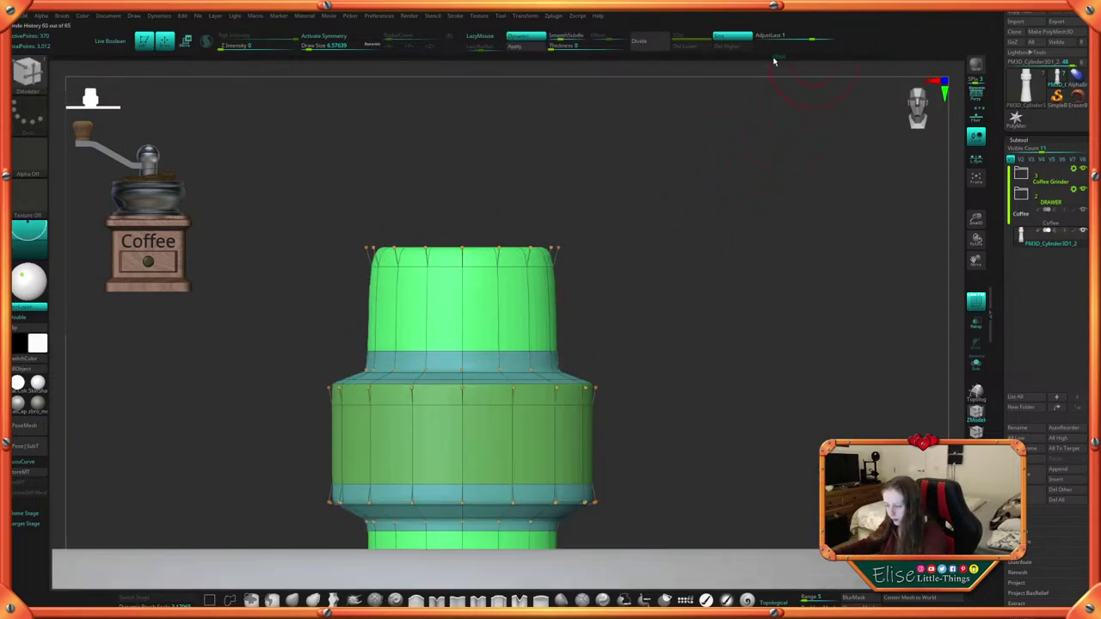
{"action": "key", "text": "shift+d"}
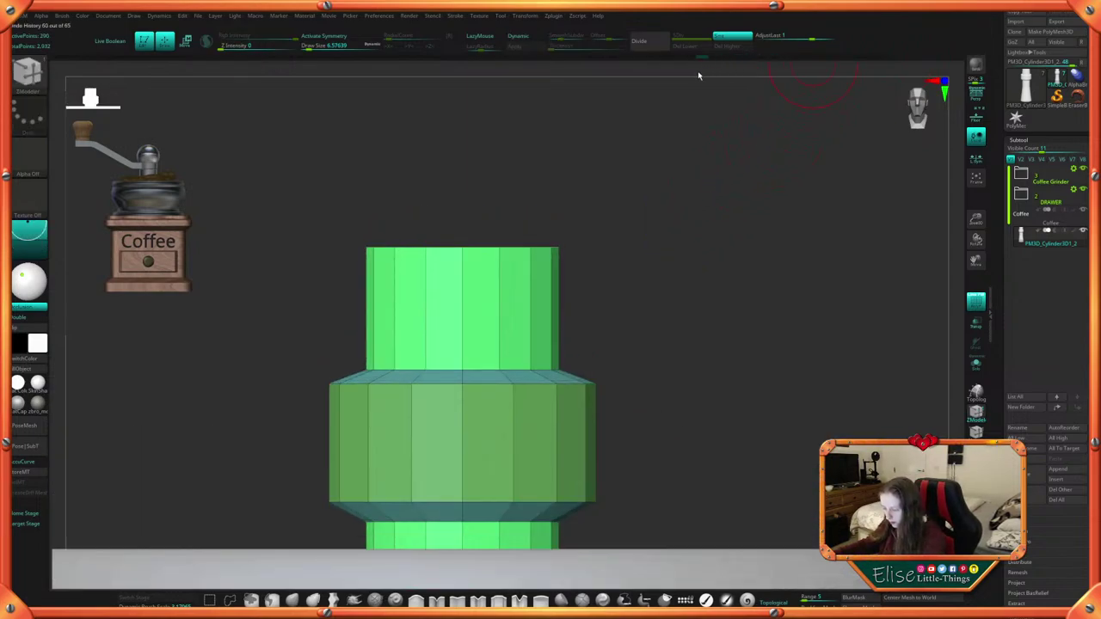
{"action": "left_click", "coordinate": [675, 77]}
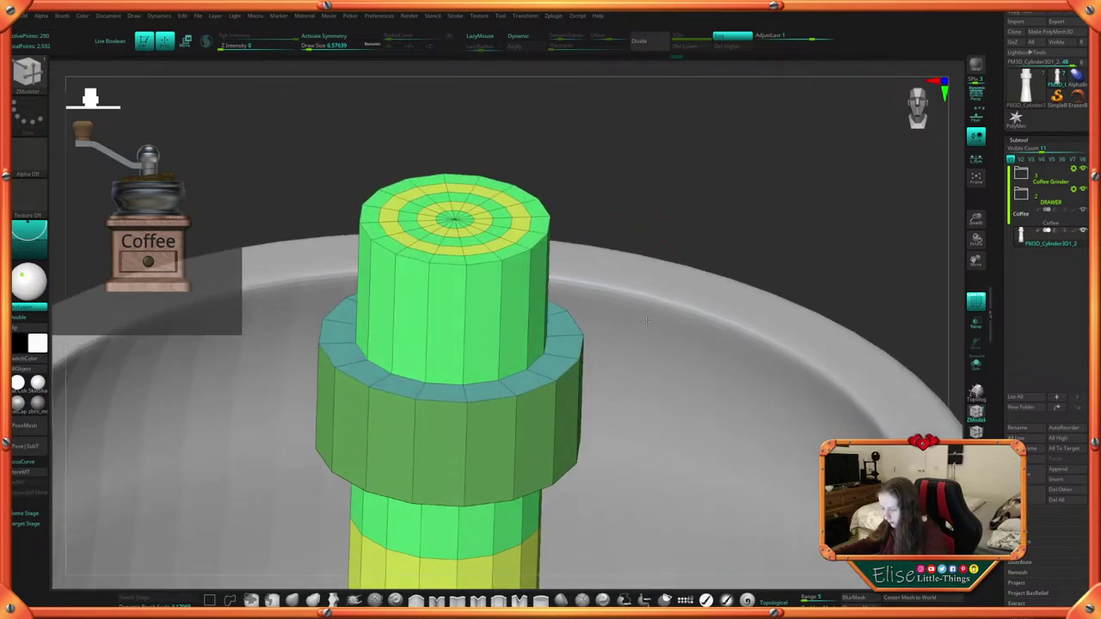
Insert supporting edge loops on the collar's top face and around its outer side close to the rim
{"action": "key", "text": "space"}
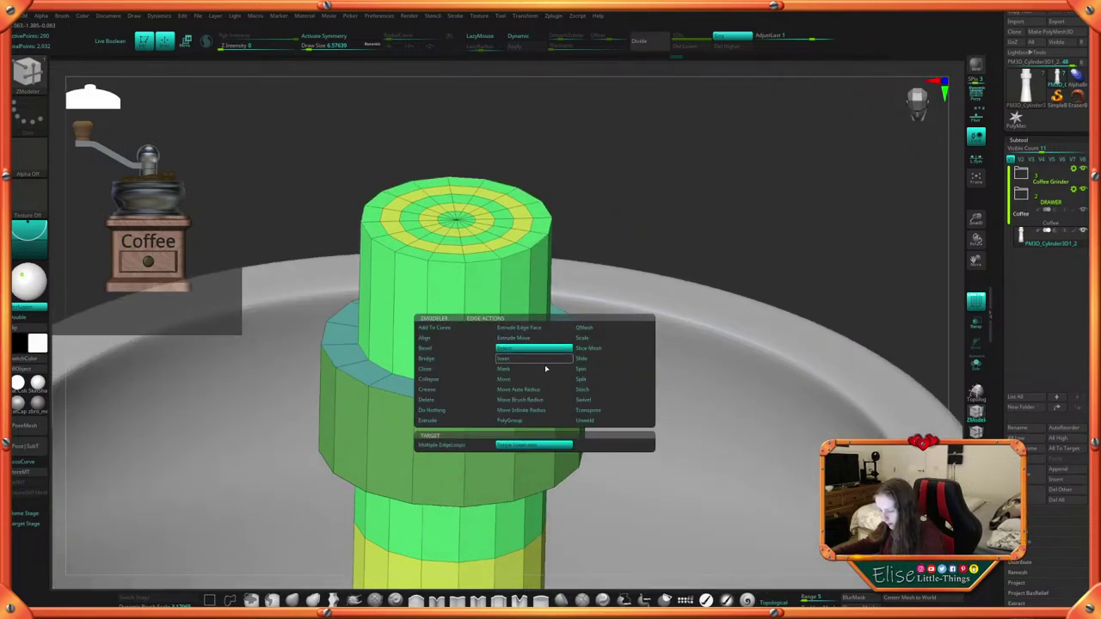
{"action": "left_click", "coordinate": [546, 368]}
{"action": "left_click", "coordinate": [526, 369]}
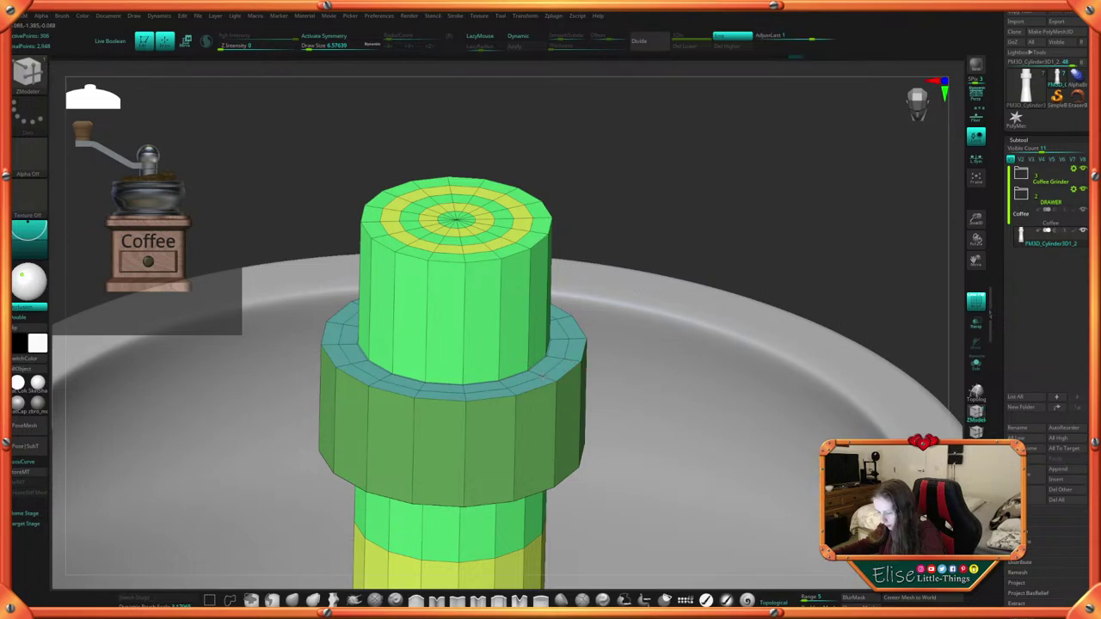
{"action": "key", "text": "ctrl+z"}
{"action": "left_click", "coordinate": [526, 379]}
{"action": "left_click_drag", "start_coordinate": [703, 297], "coordinate": [721, 191]}
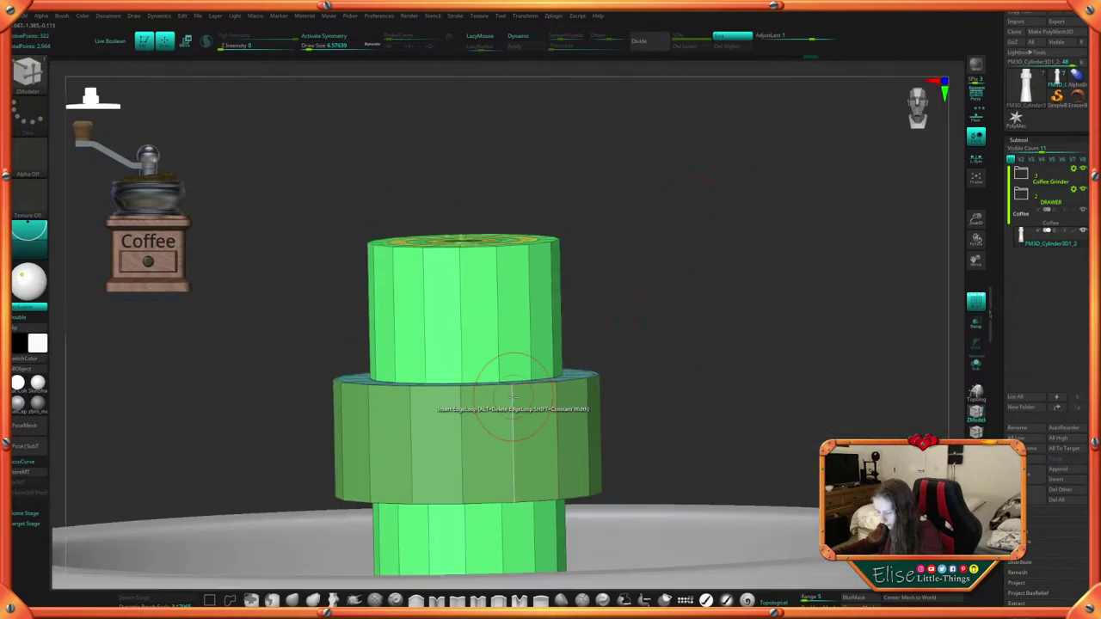
{"action": "left_click_drag", "start_coordinate": [626, 321], "coordinate": [937, 353]}
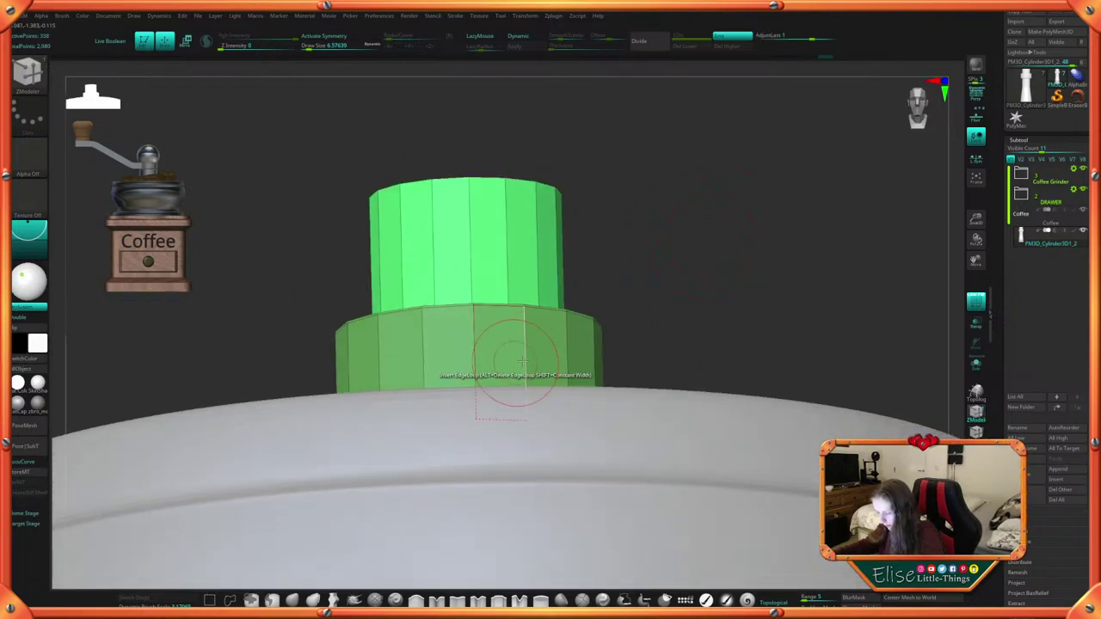
Isolate the shaft and insert supporting edge loops around the collar's lower edge and underside
{"action": "left_click", "coordinate": [975, 363]}
{"action": "left_click_drag", "start_coordinate": [675, 345], "coordinate": [691, 248]}
{"action": "left_click", "coordinate": [526, 420]}
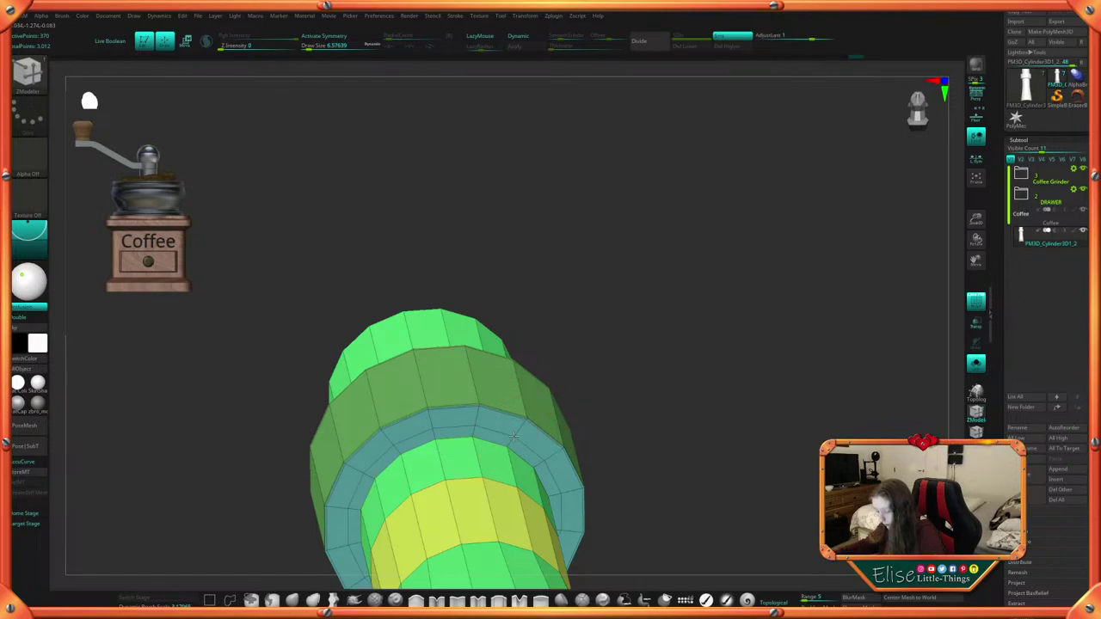
{"action": "left_click_drag", "start_coordinate": [651, 401], "coordinate": [804, 362]}
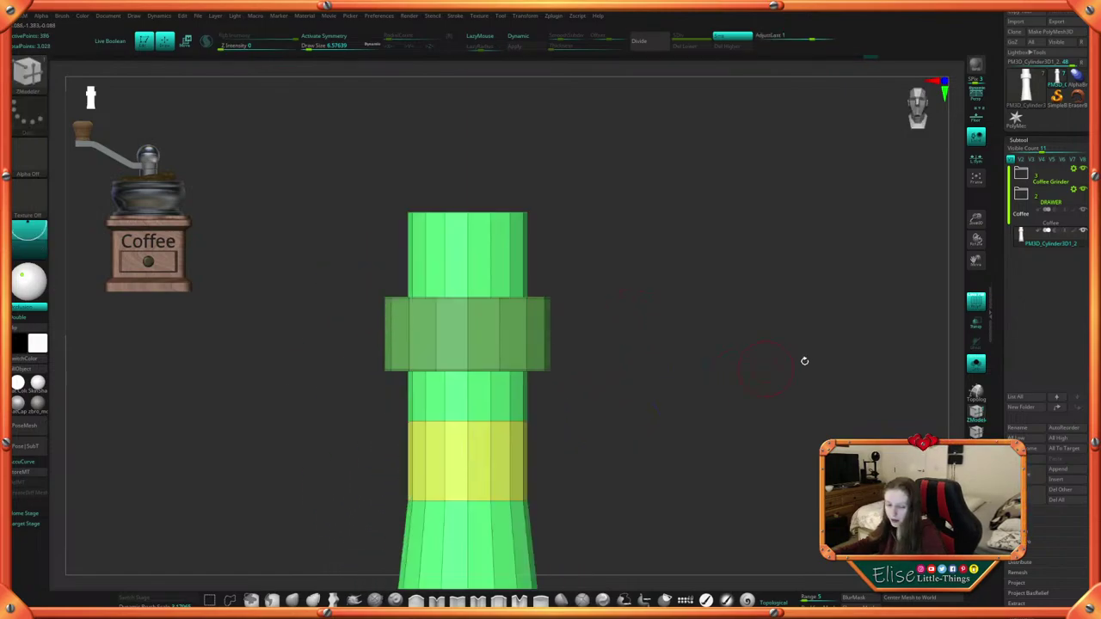
Check the reinforced collar among the other parts with Dynamic Subdivision and no polyframe, and return to the unsmoothed mesh
{"action": "left_click", "coordinate": [976, 366]}
{"action": "key", "text": "d"}
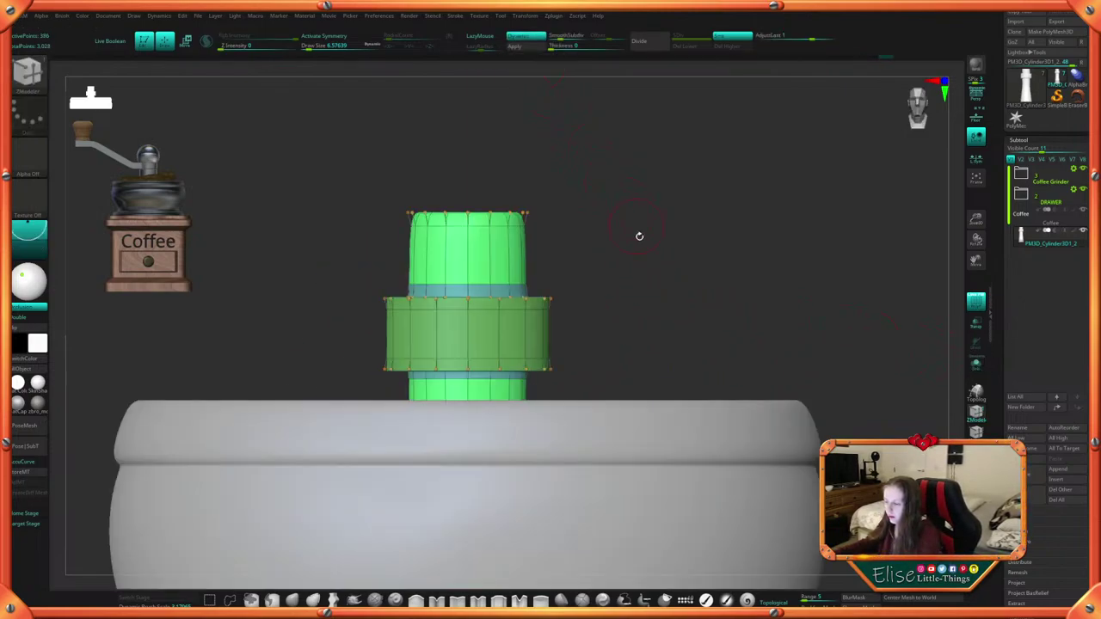
{"action": "key", "text": "space"}
{"action": "key", "text": "space"}
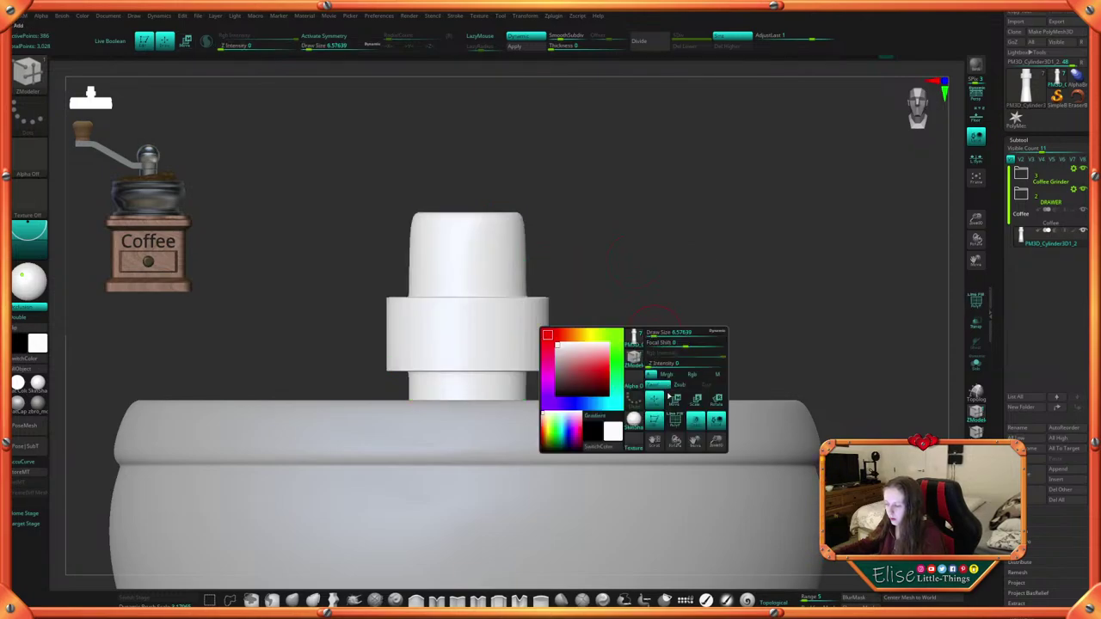
{"action": "left_click_drag", "start_coordinate": [661, 341], "coordinate": [612, 152]}
{"action": "left_click", "coordinate": [542, 37]}
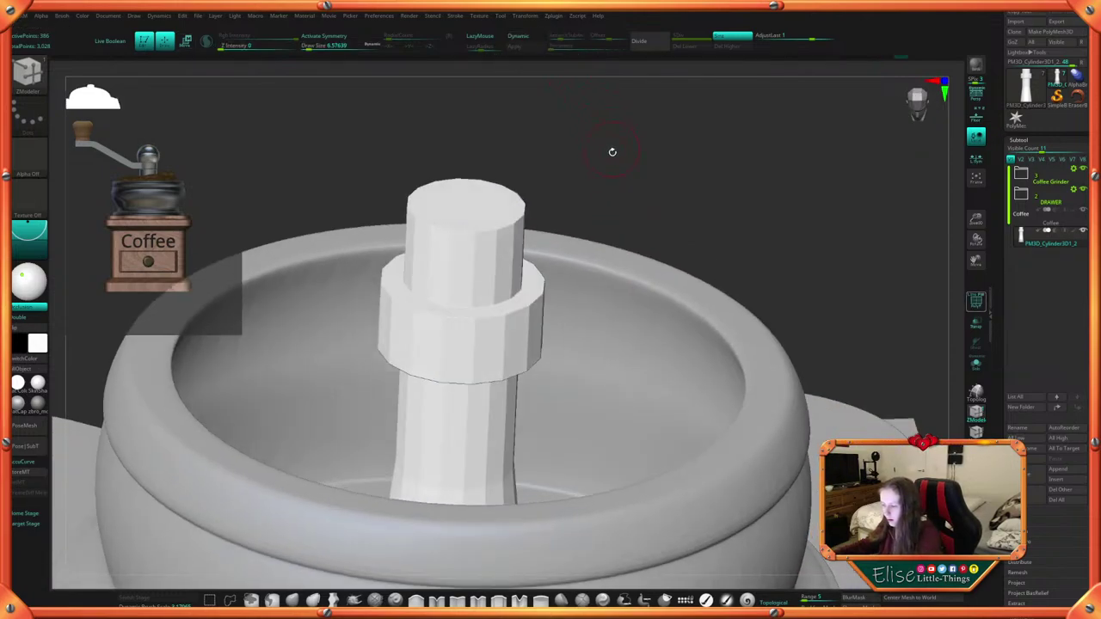
Show the polyframe again and insert a supporting edge loop just below the shaft's top rim
{"action": "key", "text": "space"}
{"action": "left_click", "coordinate": [623, 242]}
{"action": "key", "text": "space"}
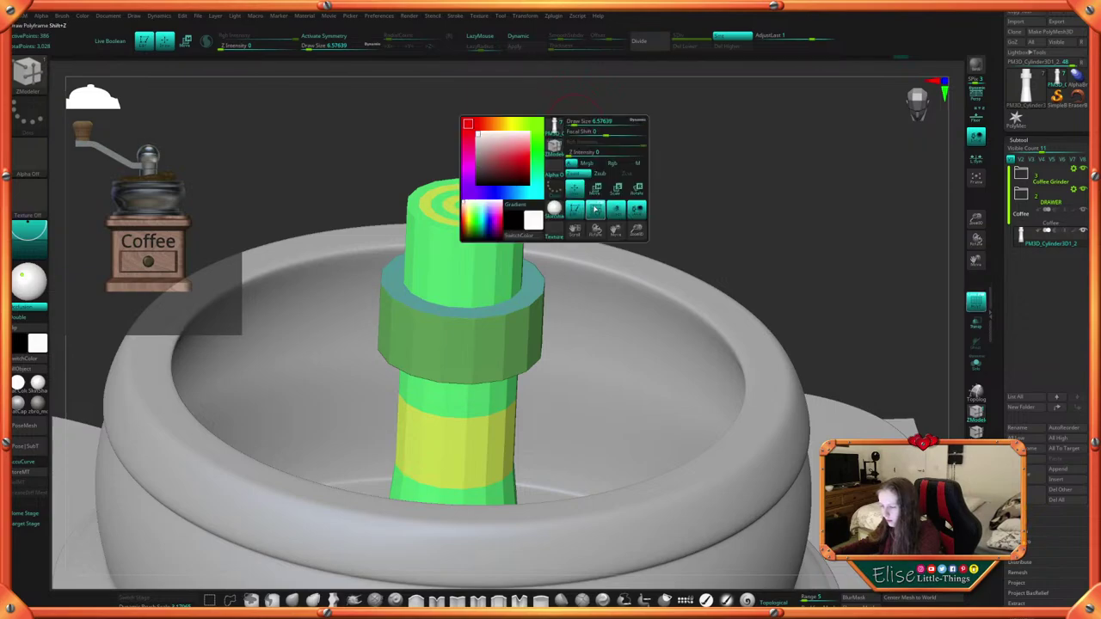
{"action": "key", "text": "shift+f"}
{"action": "left_click_drag", "start_coordinate": [630, 112], "coordinate": [511, 266]}
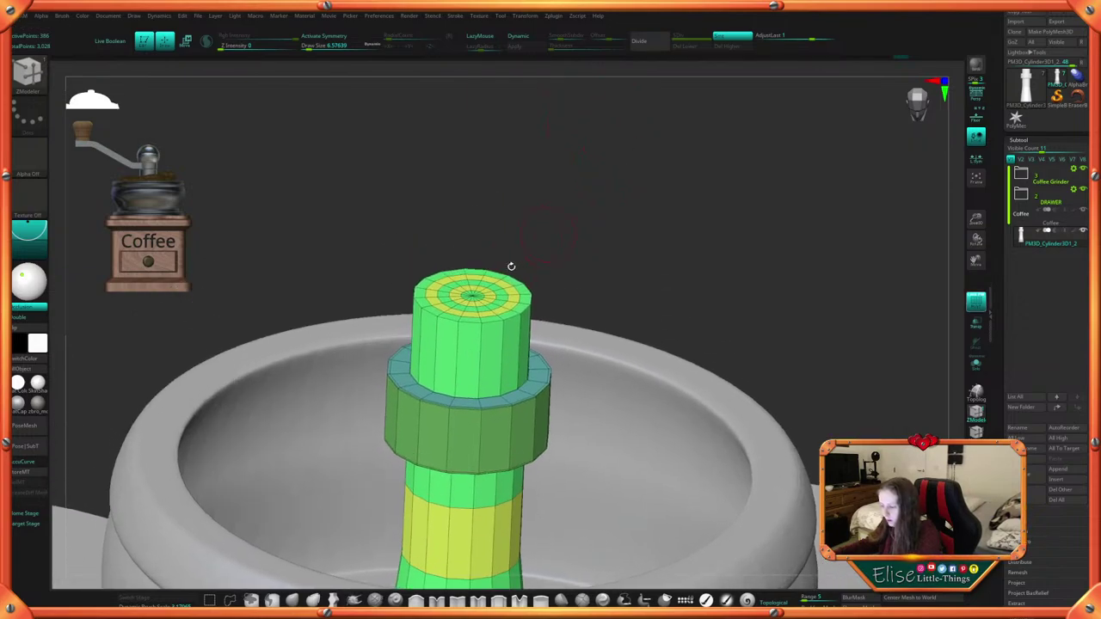
{"action": "key", "text": "space"}
{"action": "left_click", "coordinate": [480, 339]}
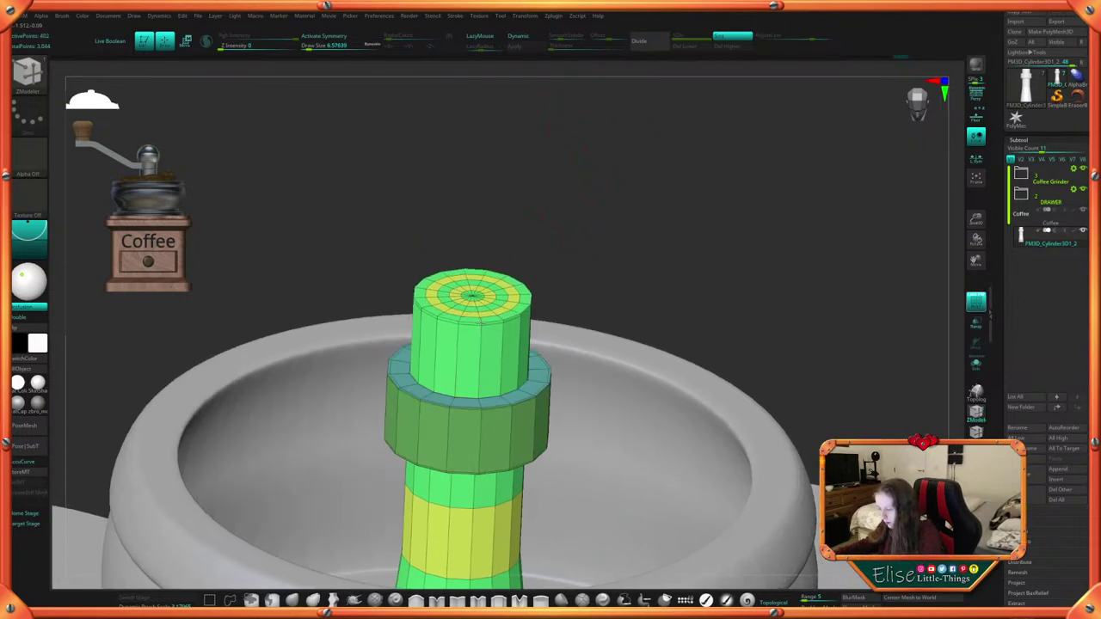
Smooth the shaft with Dynamic Subdivision, hide the polyframe and quick-save the project
{"action": "left_click", "coordinate": [540, 37]}
{"action": "key", "text": "space"}
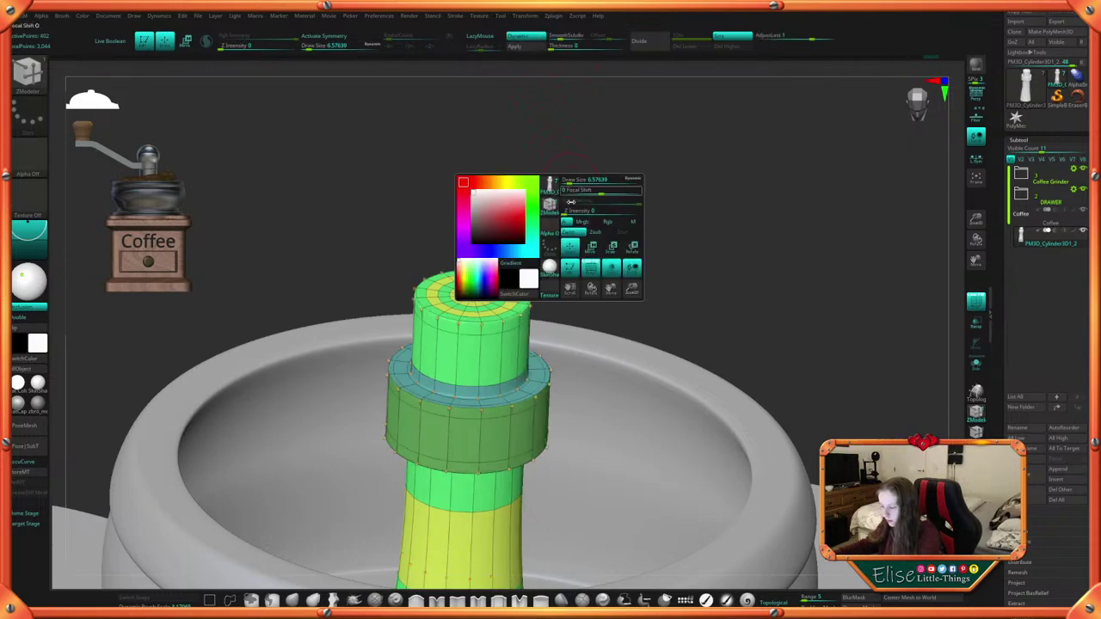
{"action": "left_click", "coordinate": [592, 267]}
{"action": "mouse_move", "coordinate": [630, 222]}
{"action": "left_mouse_down", "text": "alt"}
{"action": "mouse_move", "coordinate": [631, 206]}
{"action": "mouse_move", "coordinate": [631, 258]}
{"action": "mouse_move", "coordinate": [630, 240]}
{"action": "left_mouse_up", "text": "alt"}
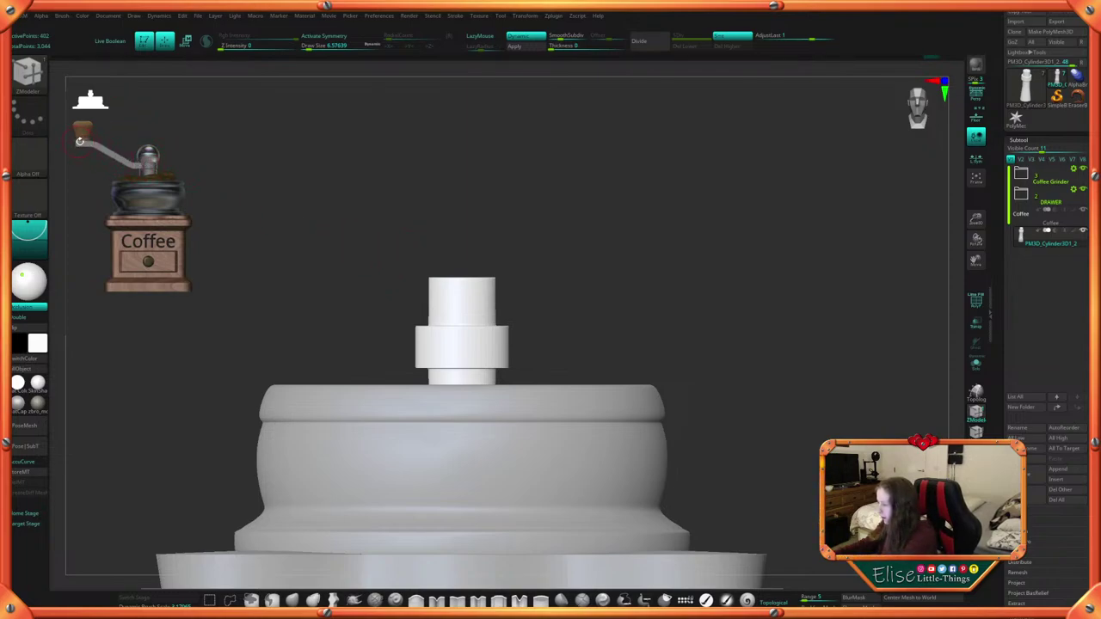
{"action": "left_click_drag", "start_coordinate": [612, 283], "coordinate": [627, 227], "text": "alt"}
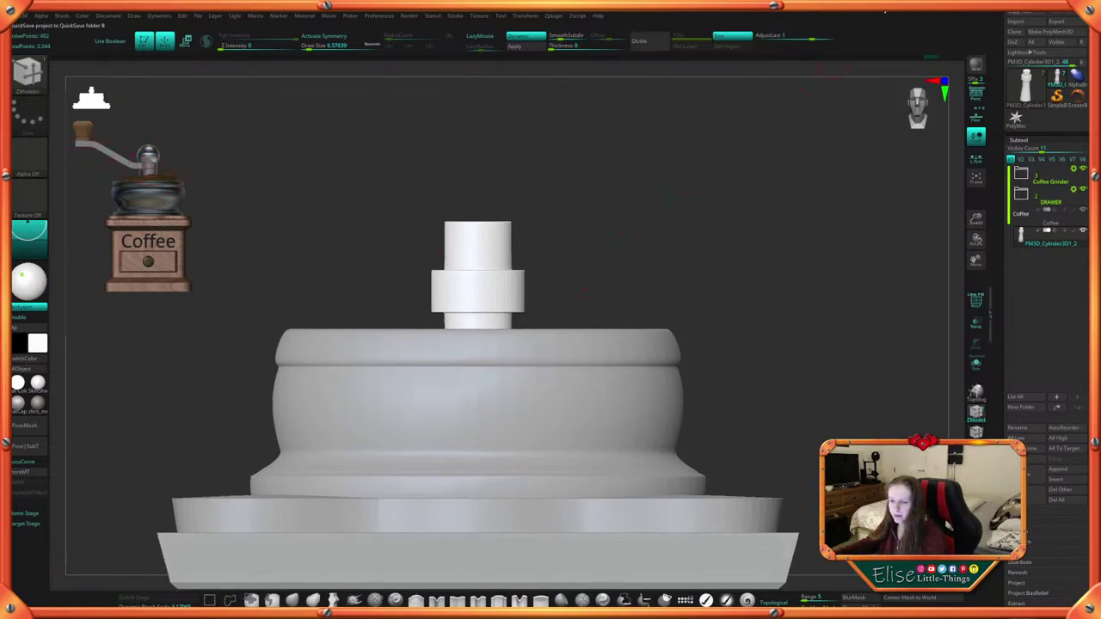
{"action": "key", "text": "9"}
Insert a Cylinder3D as a new subtool after the shaft and show its polyframe
{"action": "left_click_drag", "start_coordinate": [739, 231], "coordinate": [744, 359], "text": "alt"}
{"action": "scroll", "coordinate": [738, 354], "scroll_direction": "down", "scroll_amount": 2}
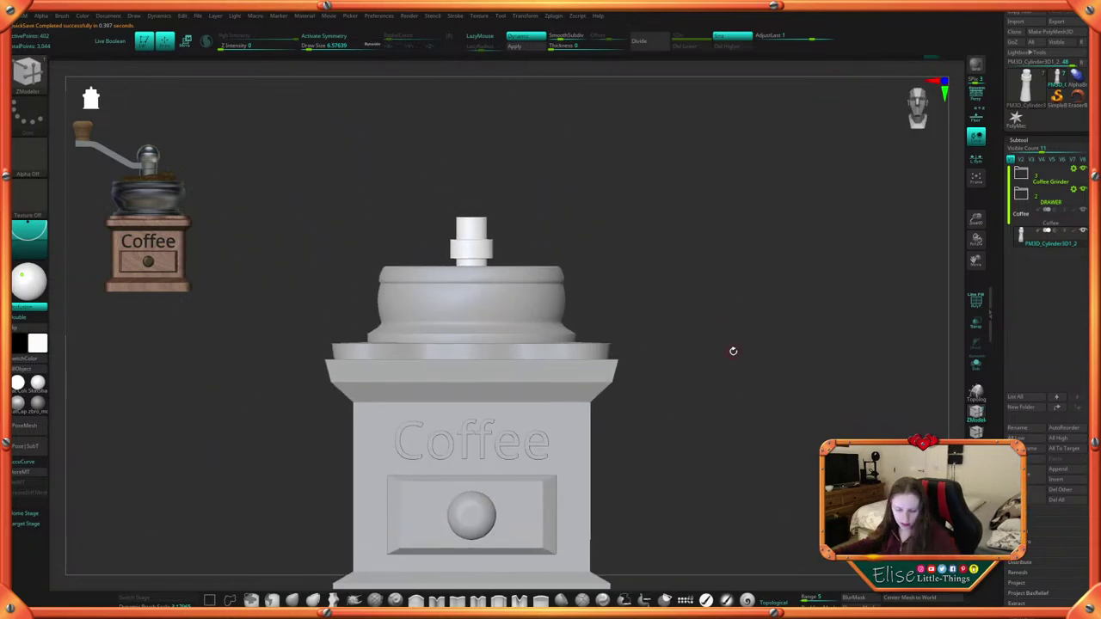
{"action": "left_click_drag", "start_coordinate": [1050, 375], "coordinate": [1049, 344]}
{"action": "left_click", "coordinate": [1064, 451]}
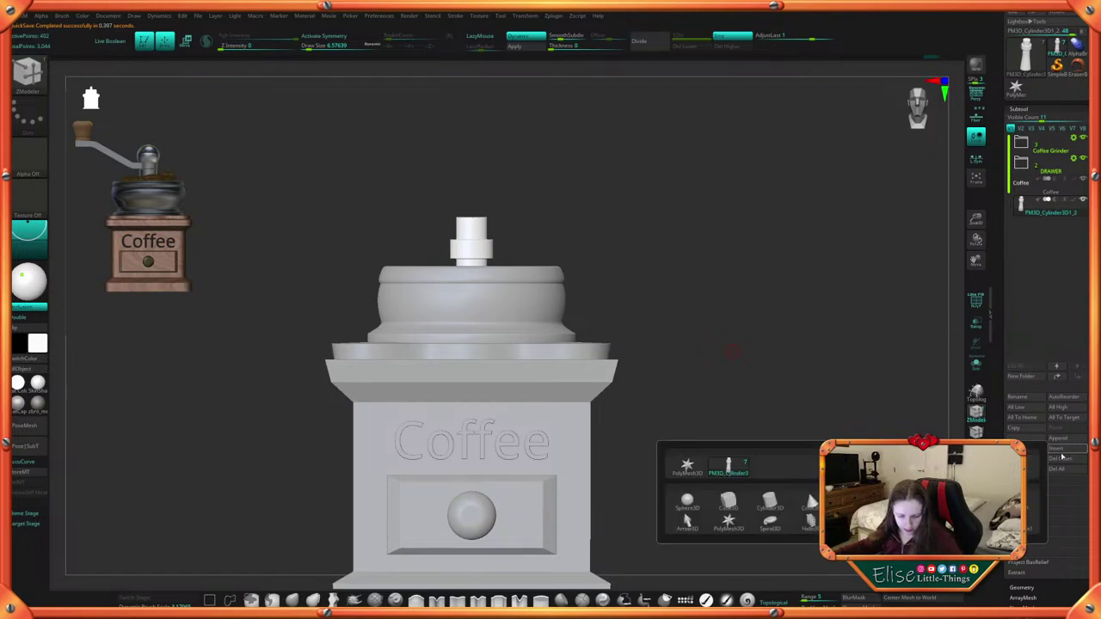
{"action": "left_click", "coordinate": [1066, 450]}
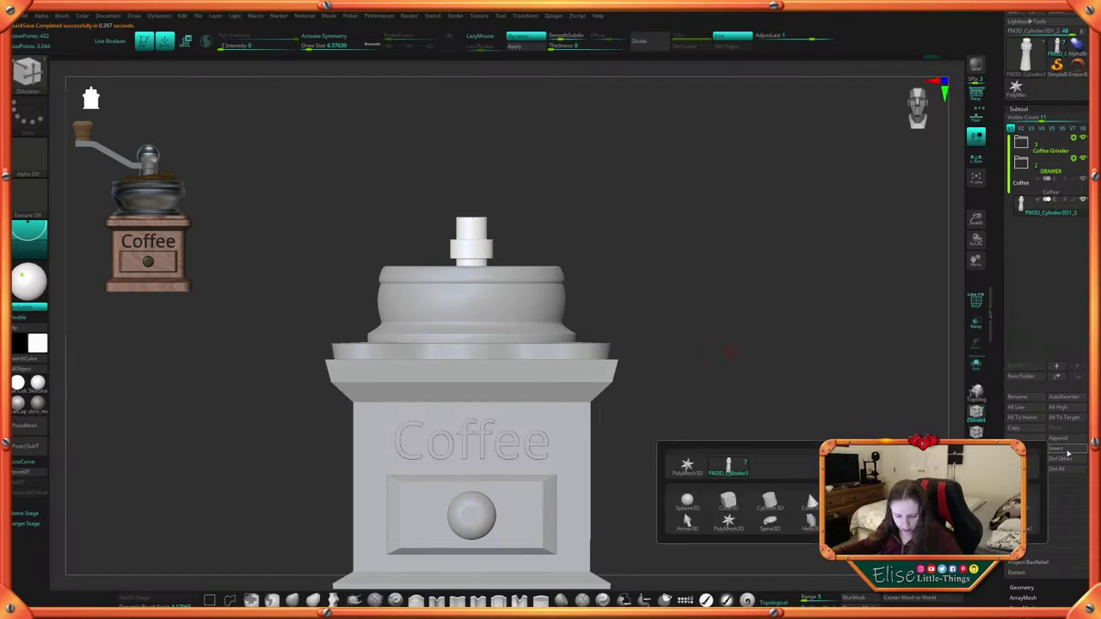
{"action": "left_click", "coordinate": [771, 502]}
{"action": "key", "text": "space"}
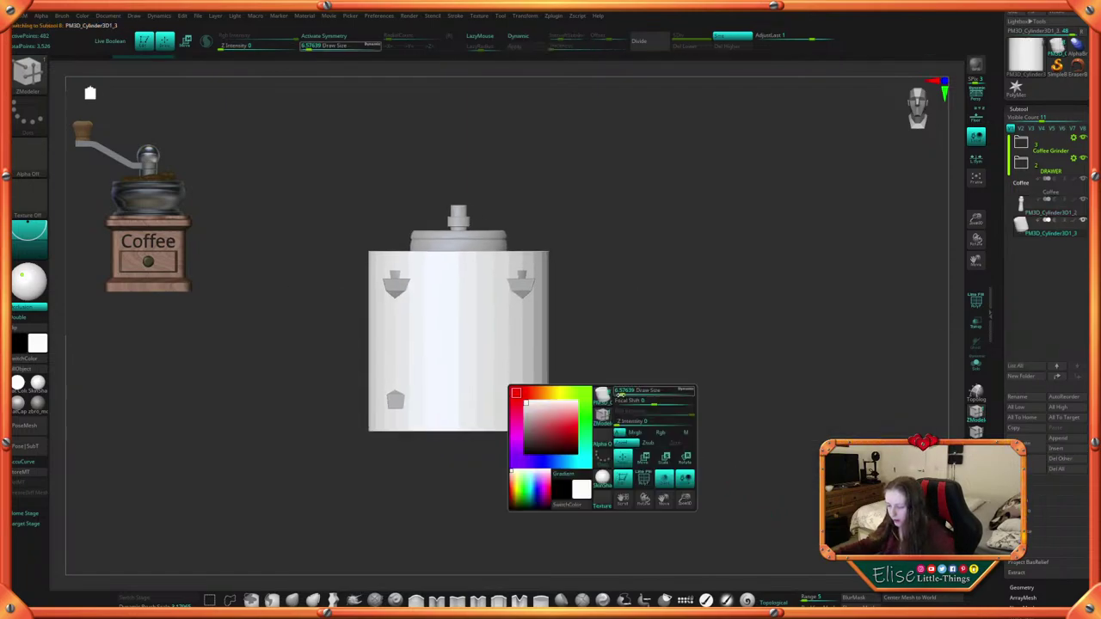
{"action": "left_click", "coordinate": [643, 480]}
Replace the inserted mesh with a 16-sided parametric cylinder and isolate it seen end-on
{"action": "key", "text": "w"}
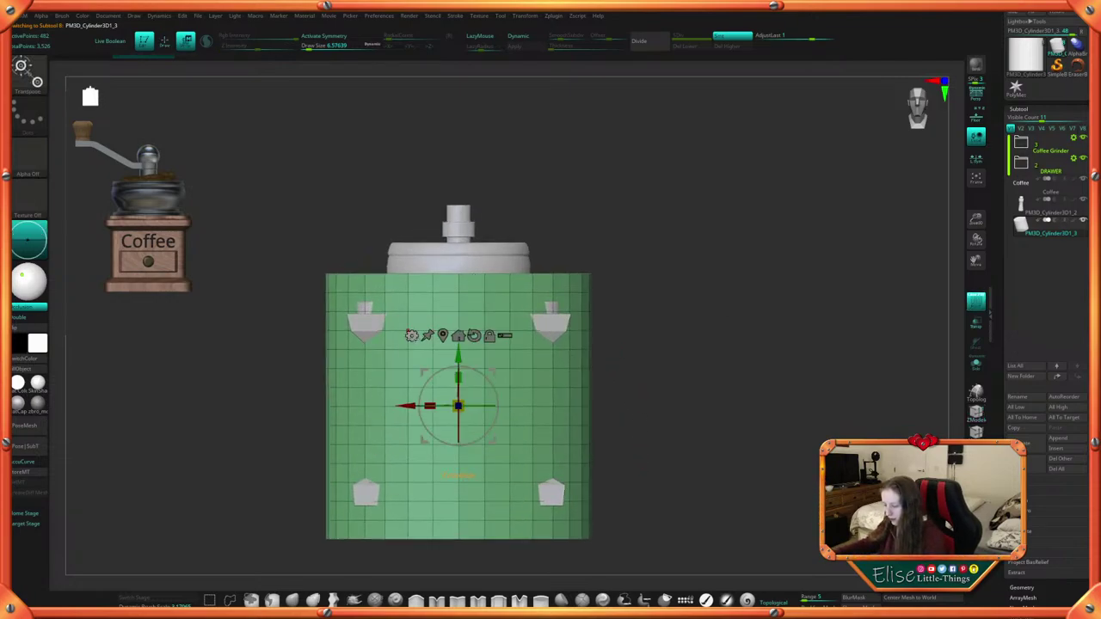
{"action": "left_click", "coordinate": [412, 335]}
{"action": "left_click", "coordinate": [457, 338]}
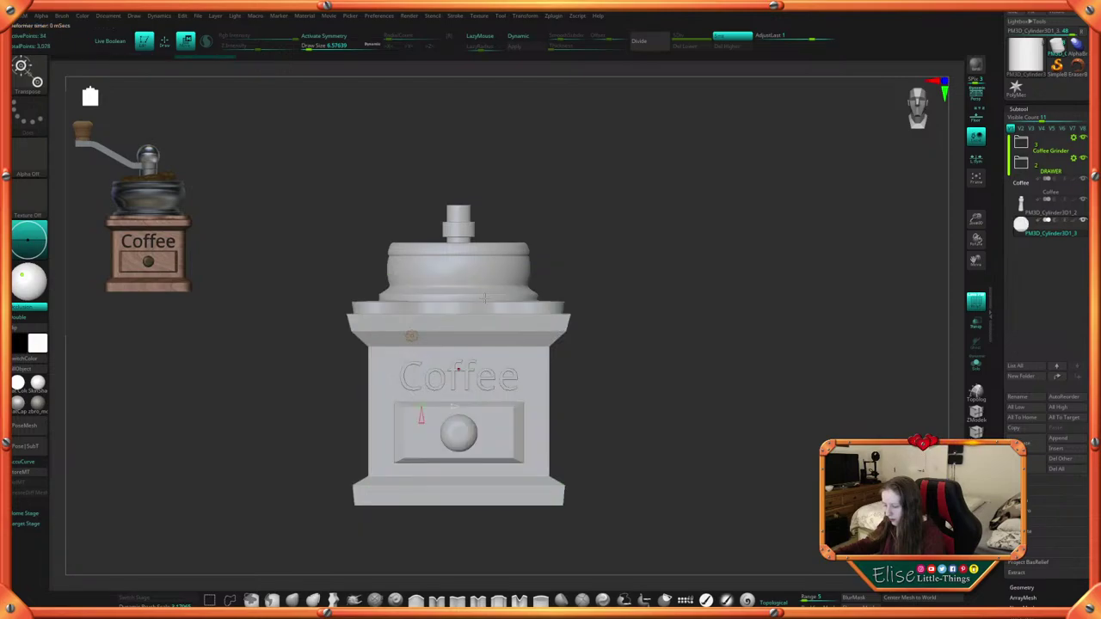
{"action": "left_click", "coordinate": [975, 365]}
{"action": "left_click_drag", "start_coordinate": [615, 355], "coordinate": [679, 416]}
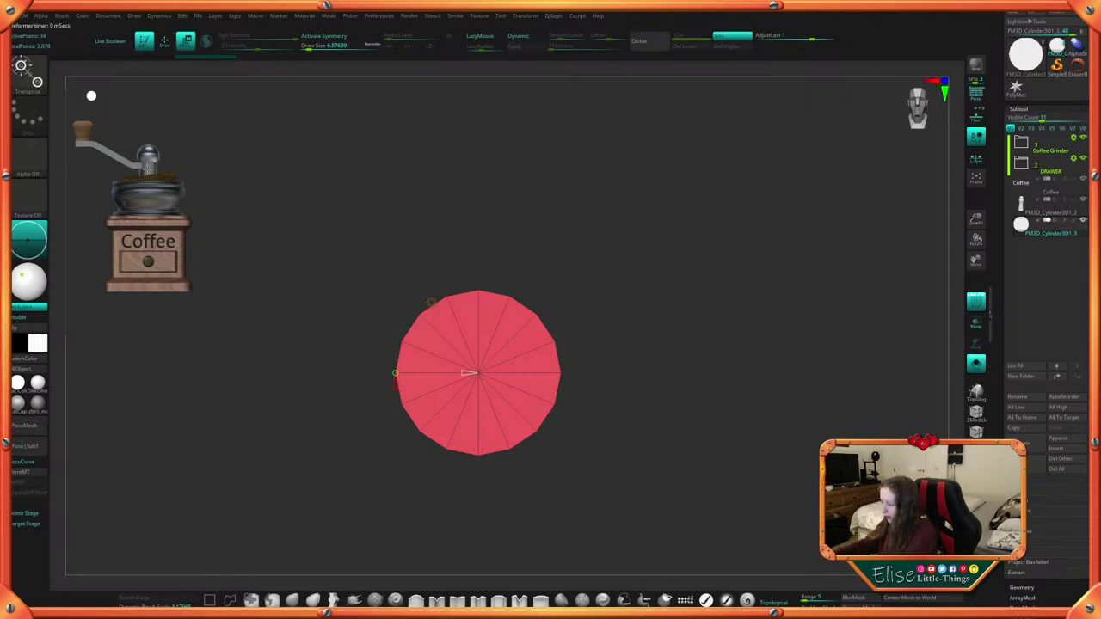
Hollow the cylinder with a central hole, setting the inner radius to about 0.62, and accept the shape
{"action": "left_click_drag", "start_coordinate": [583, 284], "coordinate": [581, 303]}
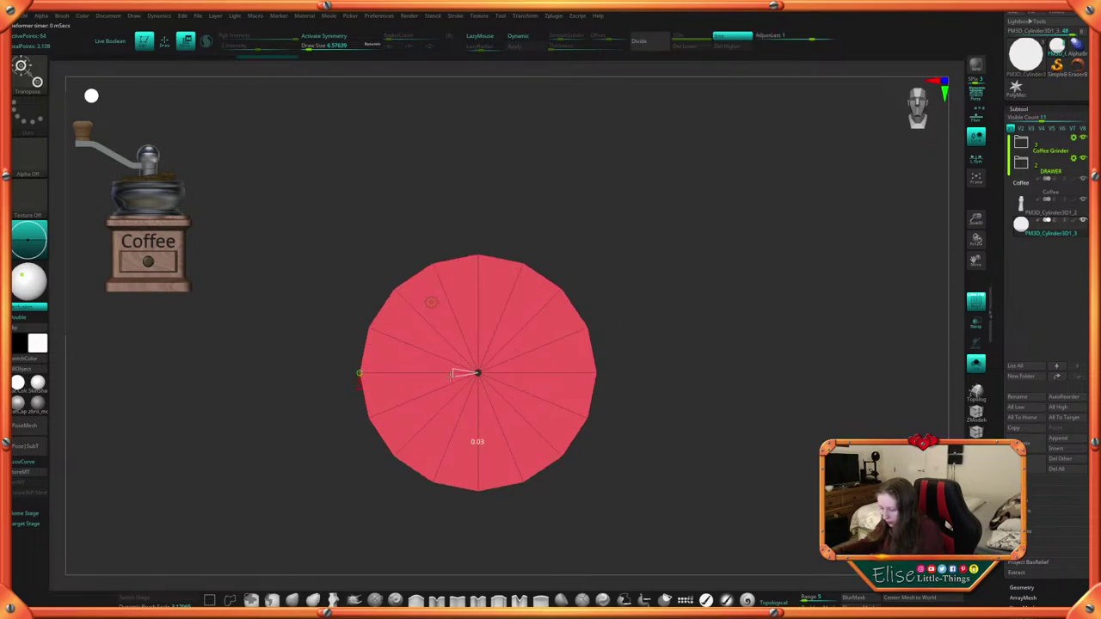
{"action": "left_click_drag", "start_coordinate": [451, 375], "coordinate": [418, 376]}
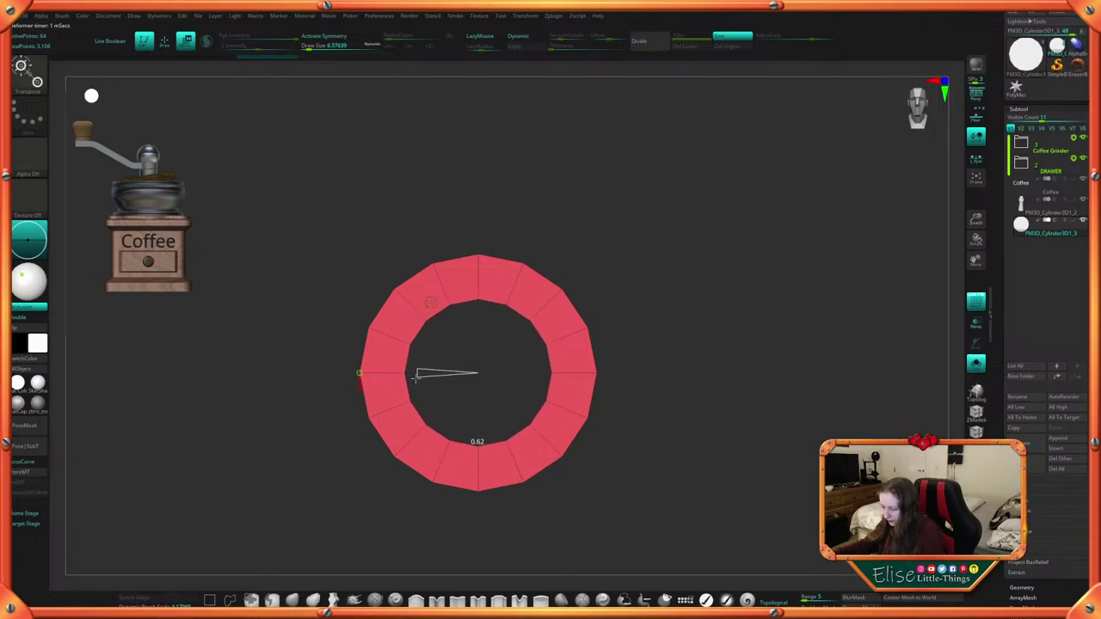
{"action": "left_click_drag", "start_coordinate": [652, 448], "coordinate": [653, 332]}
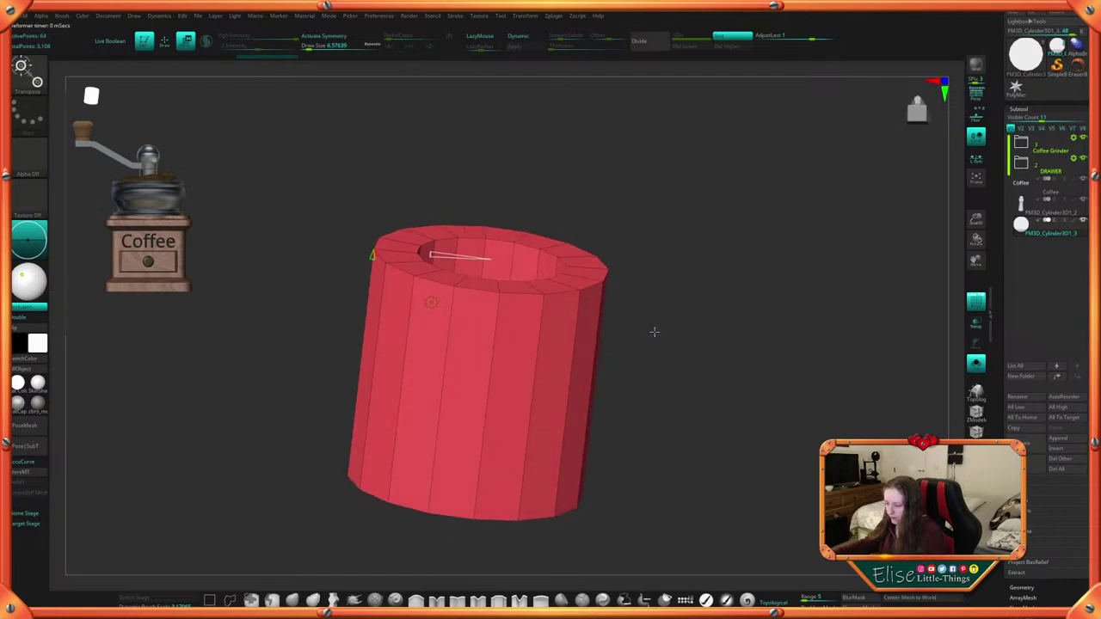
{"action": "left_click_drag", "start_coordinate": [498, 273], "coordinate": [661, 407], "text": "shift"}
{"action": "left_click", "coordinate": [422, 297]}
{"action": "left_click", "coordinate": [425, 301]}
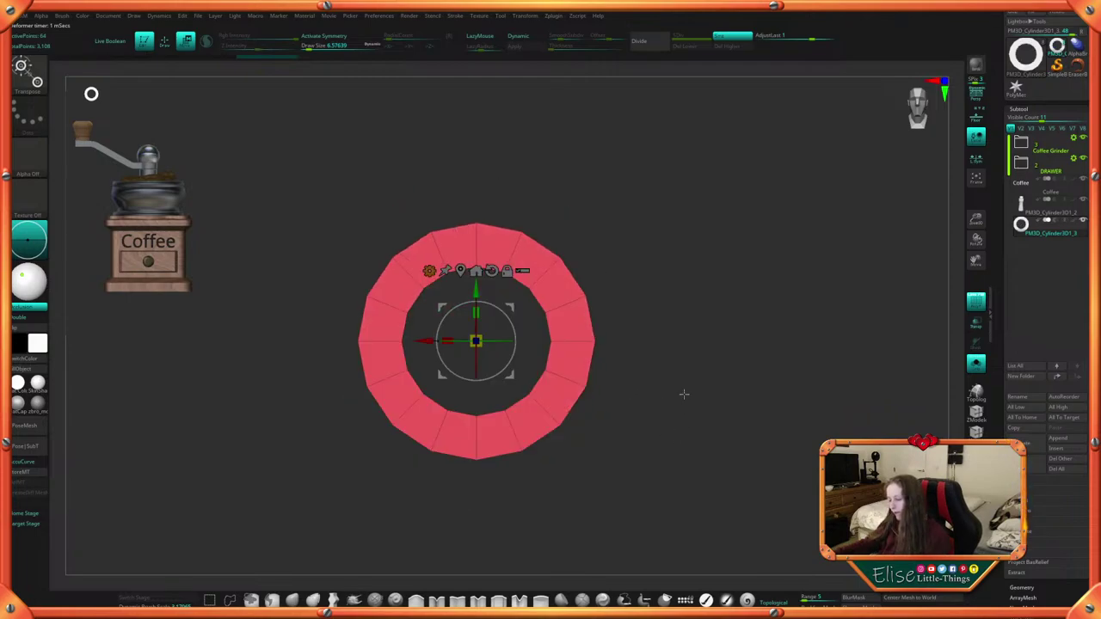
Flatten the hollow cylinder's height into a thin ring and show the other grinder parts again
{"action": "left_click_drag", "start_coordinate": [659, 353], "coordinate": [663, 283], "text": "shift"}
{"action": "left_click_drag", "start_coordinate": [477, 312], "coordinate": [493, 422]}
{"action": "left_click", "coordinate": [976, 364]}
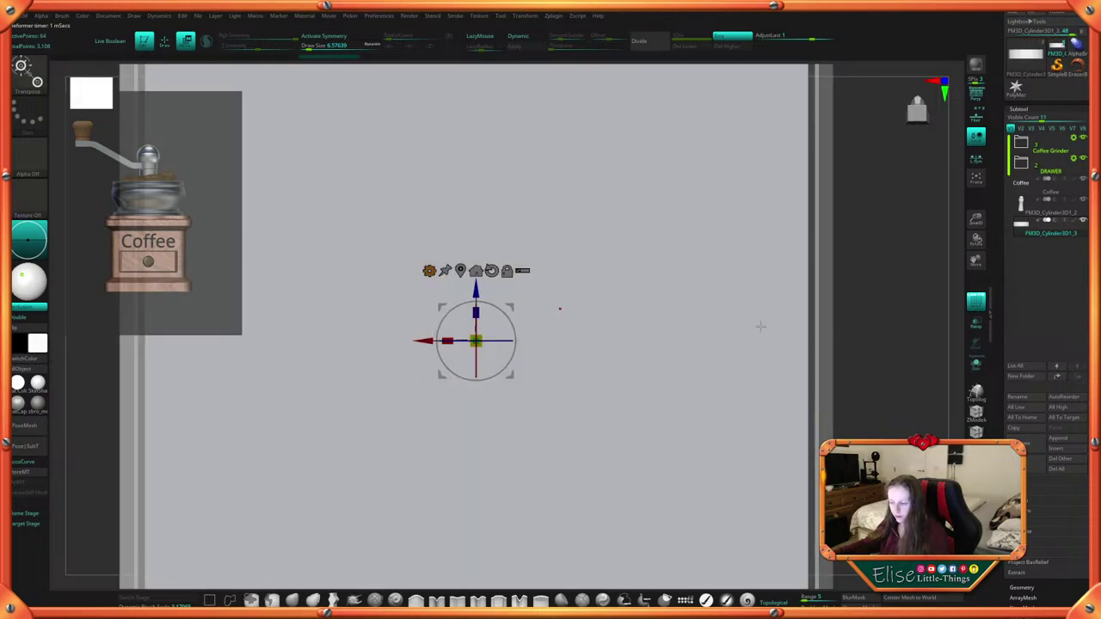
Raise the ring straight up out of the grinder body to the top of the shaft
{"action": "left_click_drag", "start_coordinate": [829, 340], "coordinate": [762, 289], "text": "alt"}
{"action": "left_click_drag", "start_coordinate": [762, 289], "coordinate": [739, 392]}
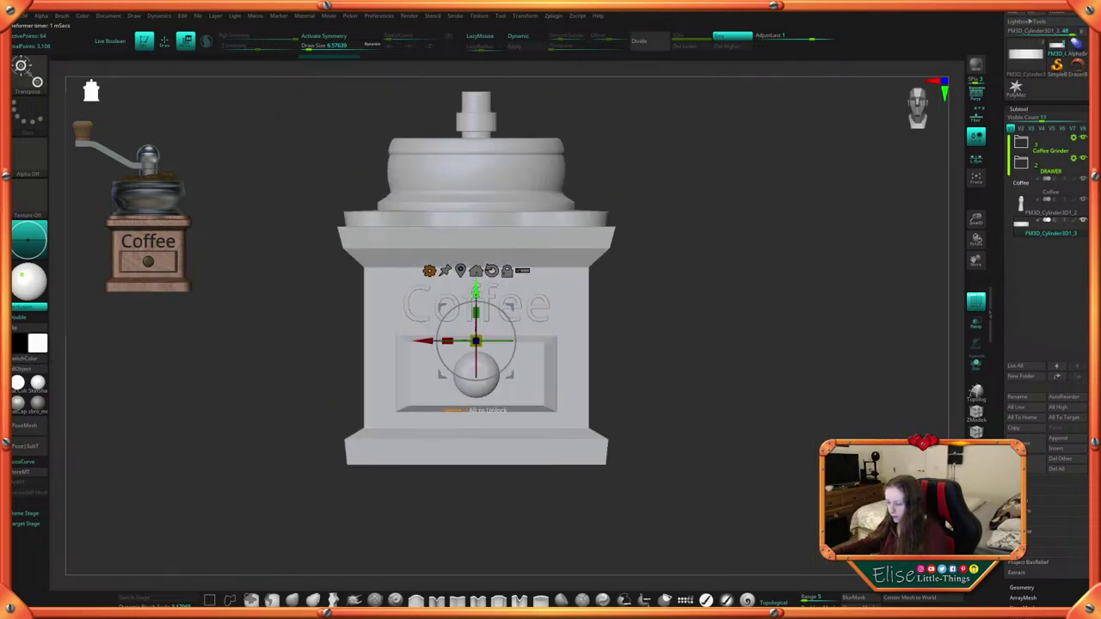
{"action": "left_click_drag", "start_coordinate": [476, 292], "coordinate": [475, 97]}
{"action": "left_click_drag", "start_coordinate": [638, 170], "coordinate": [648, 428], "text": "alt"}
{"action": "left_click_drag", "start_coordinate": [484, 345], "coordinate": [483, 319]}
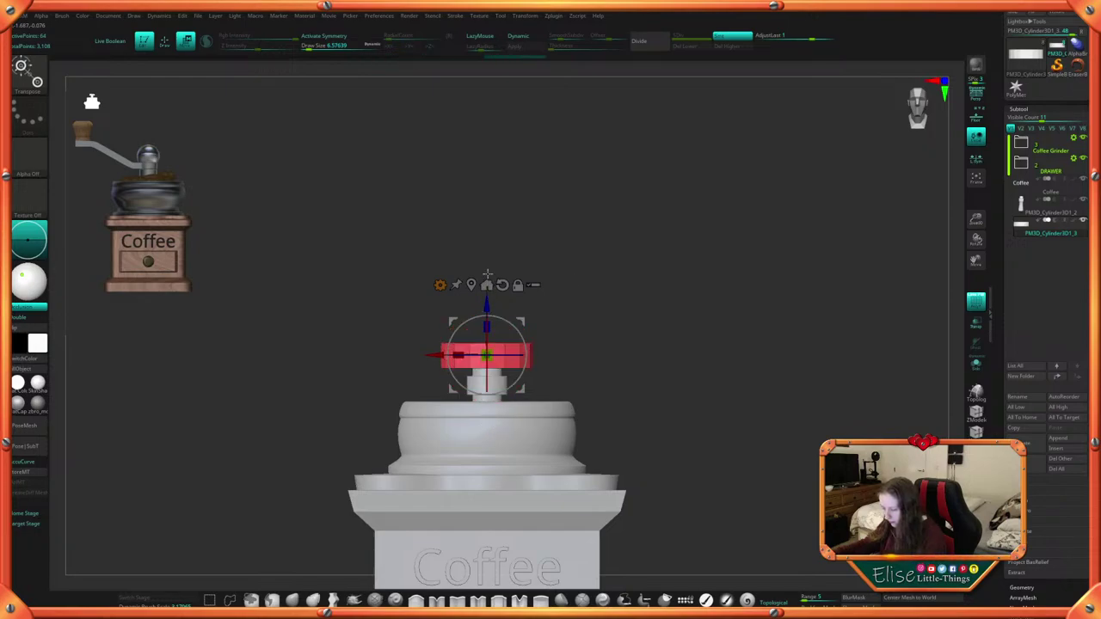
Place the ring around the shaft above the collar and scale it down evenly to roughly the collar's width
{"action": "mouse_move", "coordinate": [597, 315]}
{"action": "left_mouse_down", "text": "alt"}
{"action": "mouse_move", "coordinate": [582, 261]}
{"action": "mouse_move", "coordinate": [594, 304]}
{"action": "left_mouse_up", "text": "alt"}
{"action": "left_click", "coordinate": [488, 231], "text": "alt"}
{"action": "left_click_drag", "start_coordinate": [612, 242], "coordinate": [613, 293], "text": "alt"}
{"action": "left_click_drag", "start_coordinate": [480, 321], "coordinate": [472, 300]}
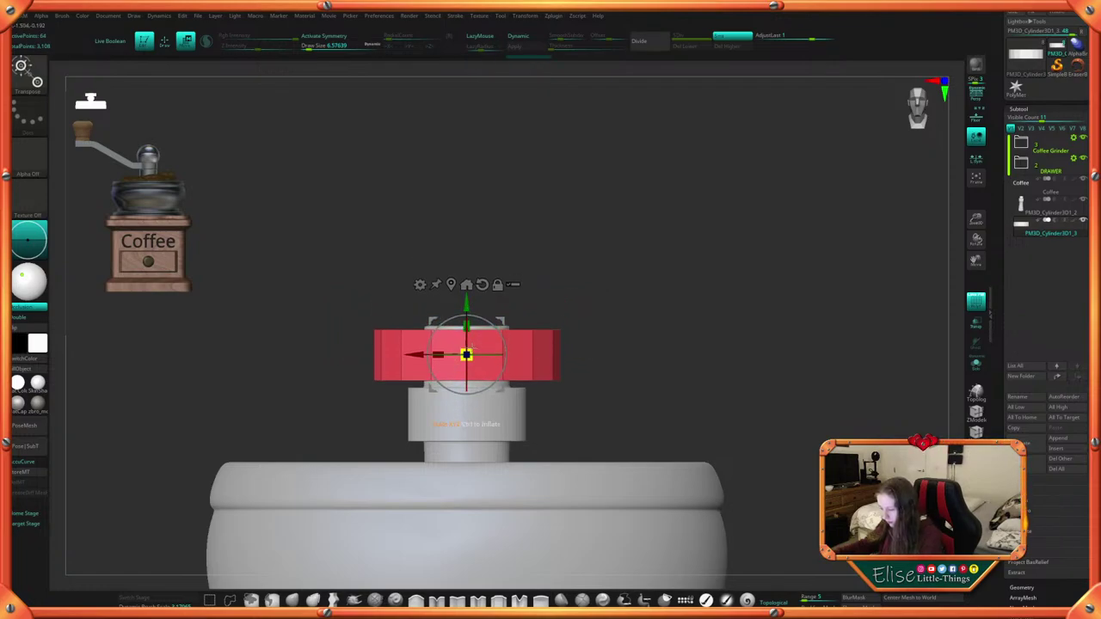
{"action": "left_click_drag", "start_coordinate": [455, 366], "coordinate": [452, 368]}
{"action": "left_click_drag", "start_coordinate": [594, 279], "coordinate": [606, 257], "text": "alt"}
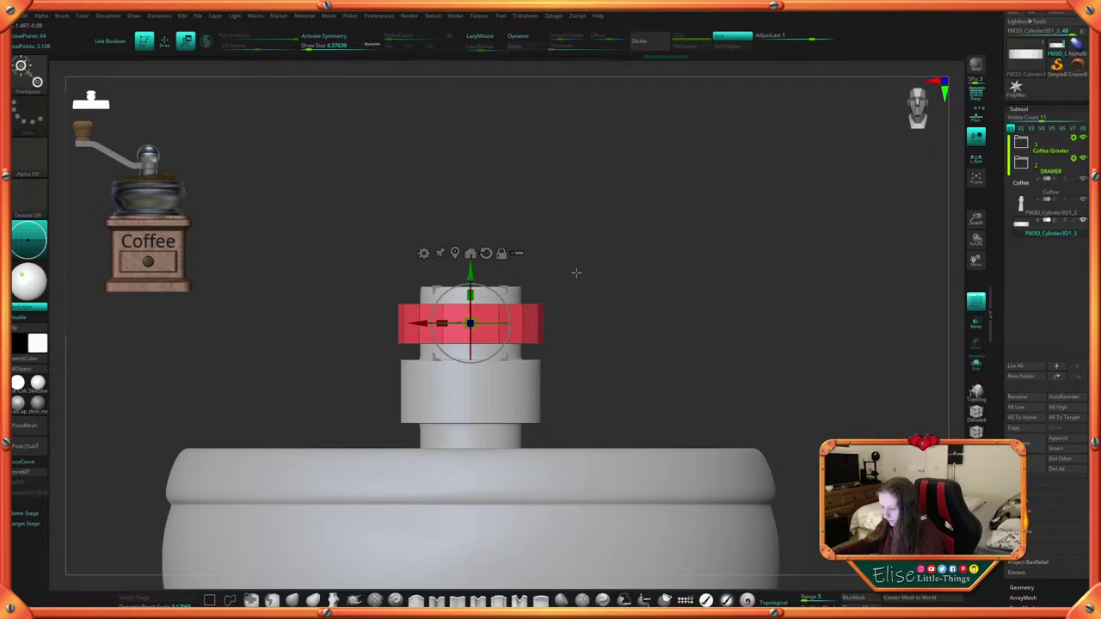
Stretch the ring's height and position it just above the collar, slightly below the shaft's top
{"action": "left_click_drag", "start_coordinate": [573, 270], "coordinate": [570, 263], "text": "alt"}
{"action": "left_click_drag", "start_coordinate": [469, 270], "coordinate": [470, 280]}
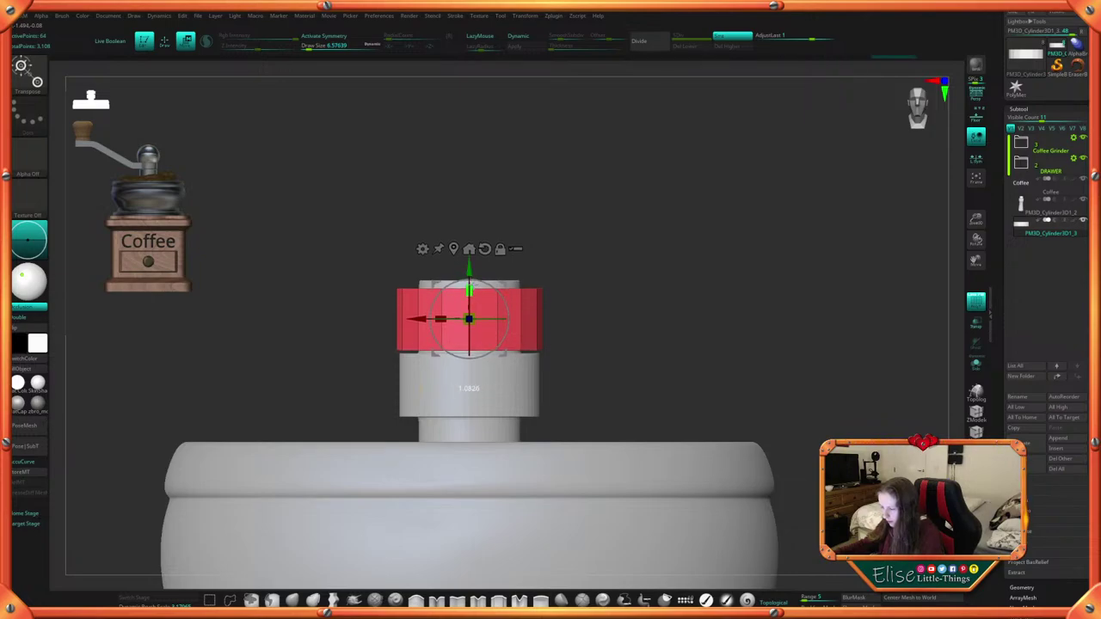
{"action": "left_click_drag", "start_coordinate": [468, 264], "coordinate": [469, 264]}
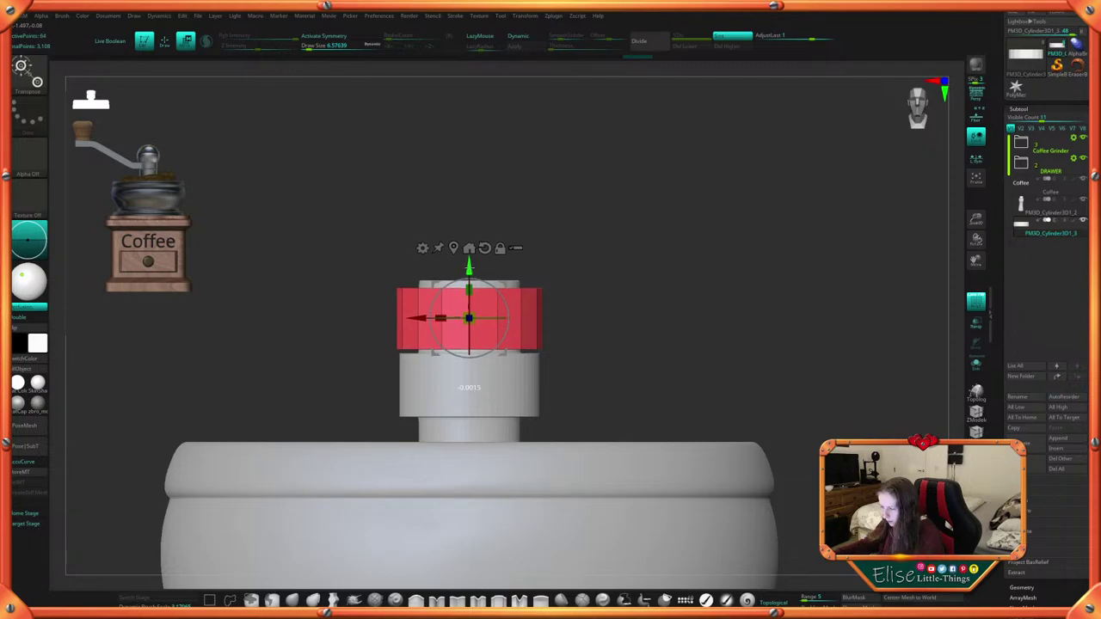
{"action": "left_click_drag", "start_coordinate": [583, 277], "coordinate": [577, 265], "text": "alt"}
Set the ZModeler edge action to Insert EdgeLoop and add loops near the upper and lower rims of the ring's outer wall
{"action": "key", "text": "q"}
{"action": "left_click_drag", "start_coordinate": [639, 319], "coordinate": [646, 357]}
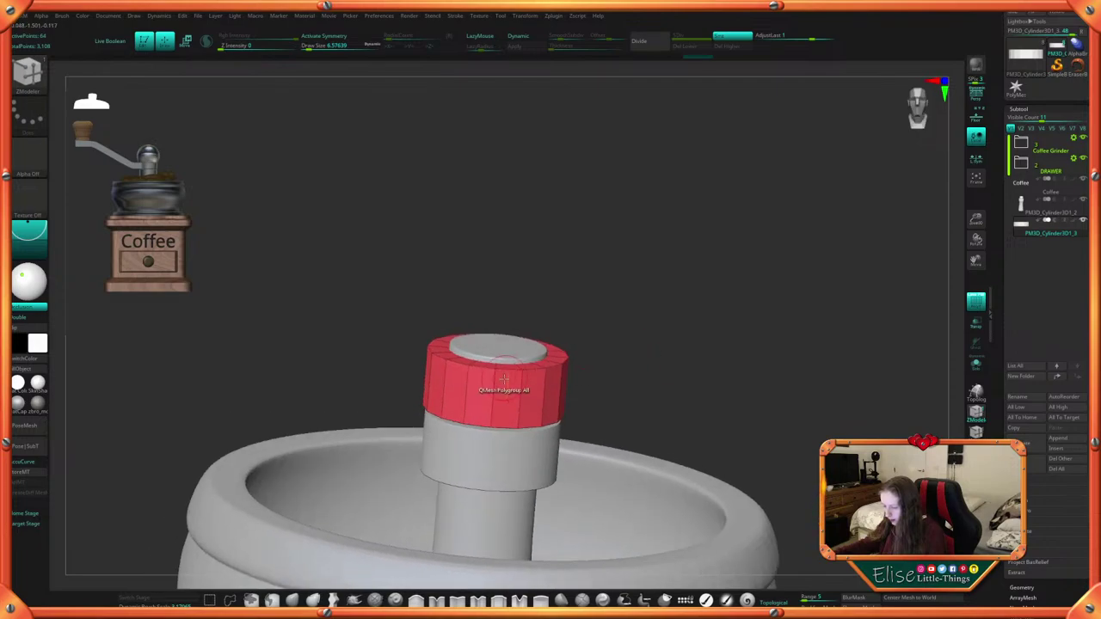
{"action": "key", "text": "space"}
{"action": "left_click", "coordinate": [482, 361]}
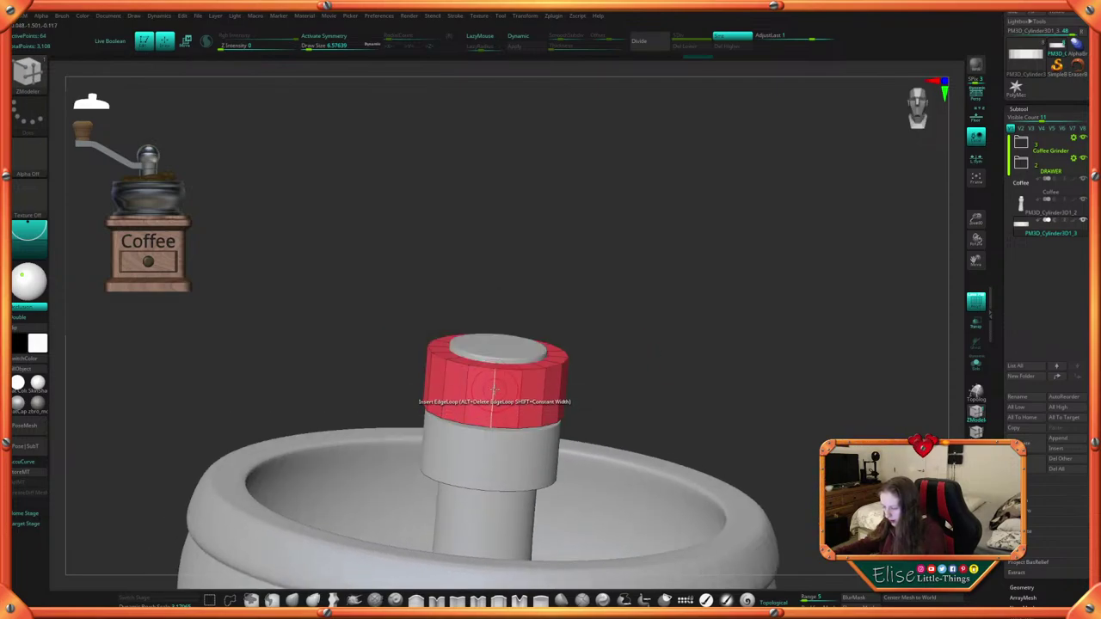
{"action": "left_click", "coordinate": [496, 369]}
{"action": "left_click", "coordinate": [491, 423]}
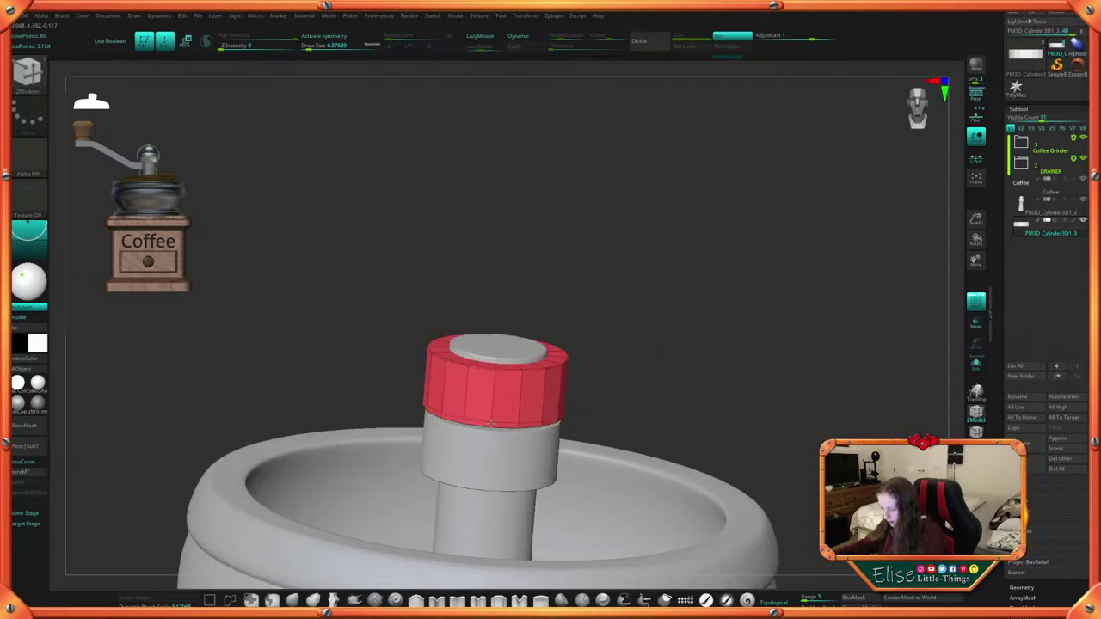
Isolate the ring, insert edge loops near the inner and outer rims of its top and bottom faces, and show the other parts again
{"action": "left_click_drag", "start_coordinate": [651, 330], "coordinate": [683, 364]}
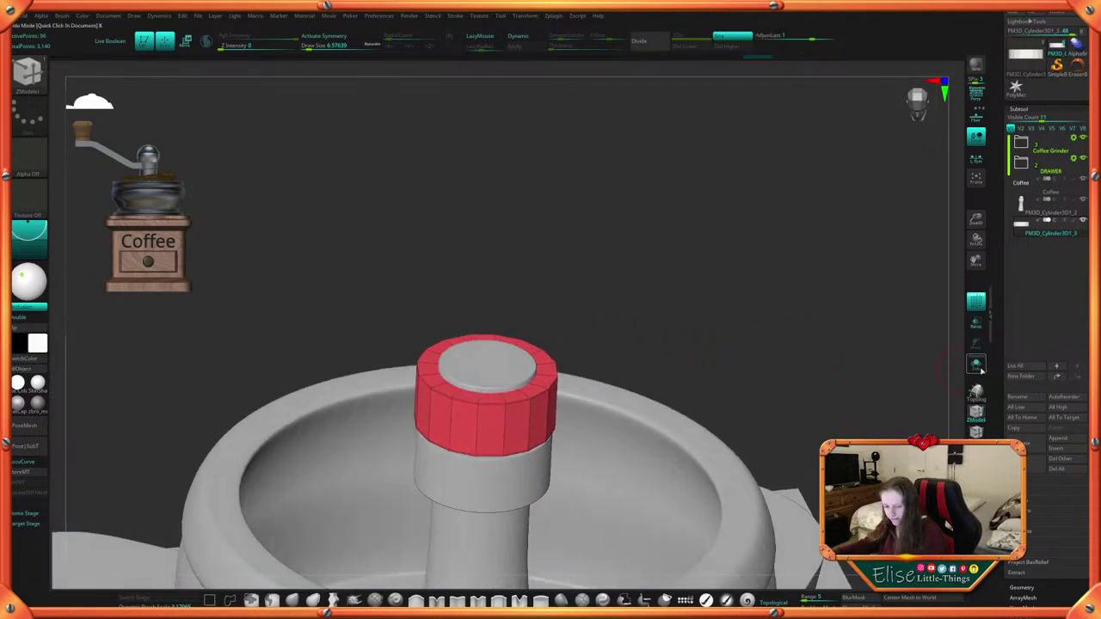
{"action": "left_click", "coordinate": [975, 364]}
{"action": "left_click_drag", "start_coordinate": [838, 318], "coordinate": [651, 318], "text": "shift"}
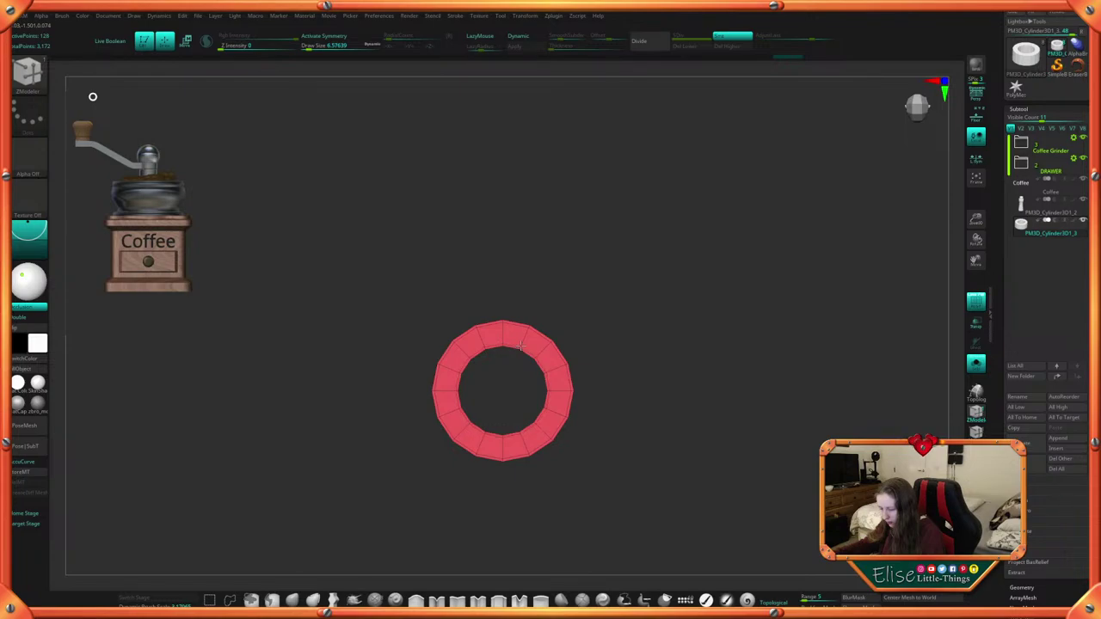
{"action": "left_click_drag", "start_coordinate": [623, 296], "coordinate": [621, 131]}
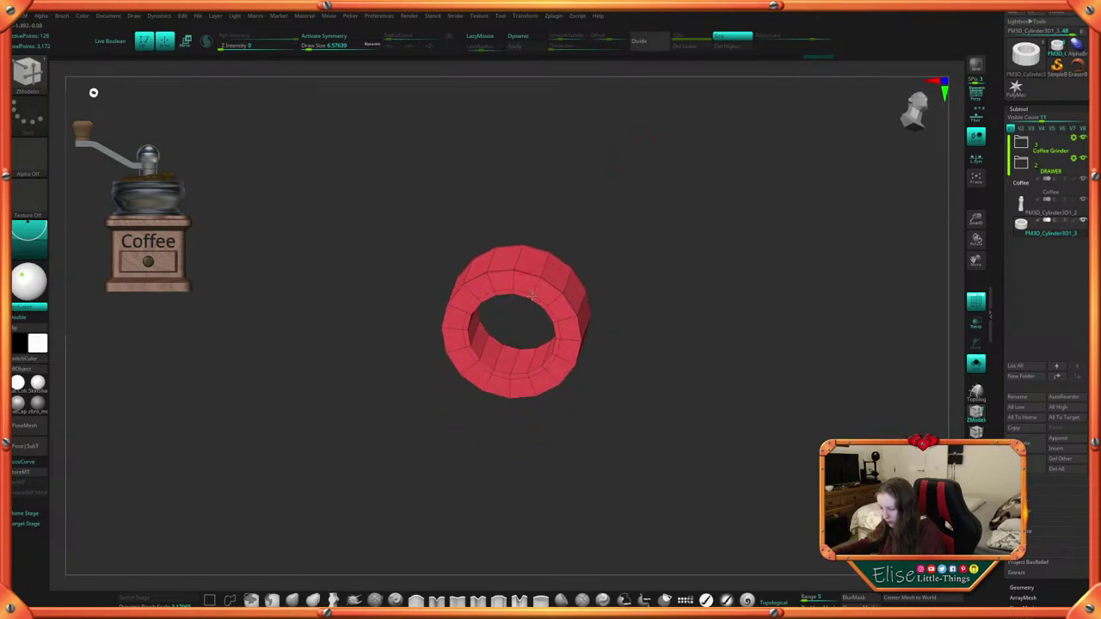
{"action": "left_click", "coordinate": [535, 294]}
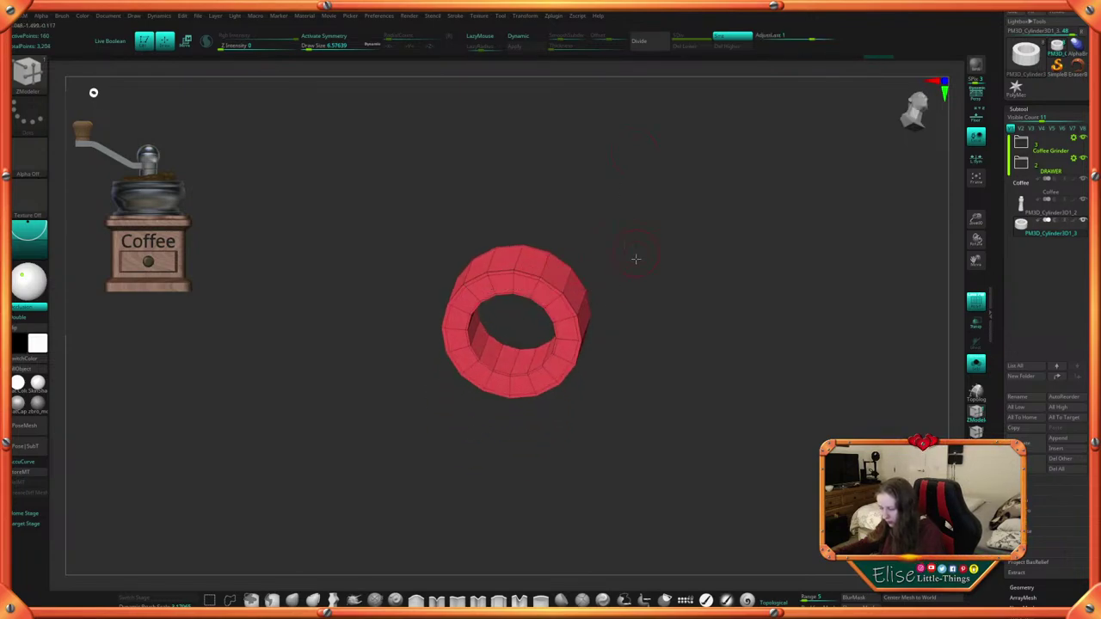
{"action": "left_click_drag", "start_coordinate": [634, 258], "coordinate": [883, 333], "text": "shift"}
{"action": "left_click", "coordinate": [977, 365]}
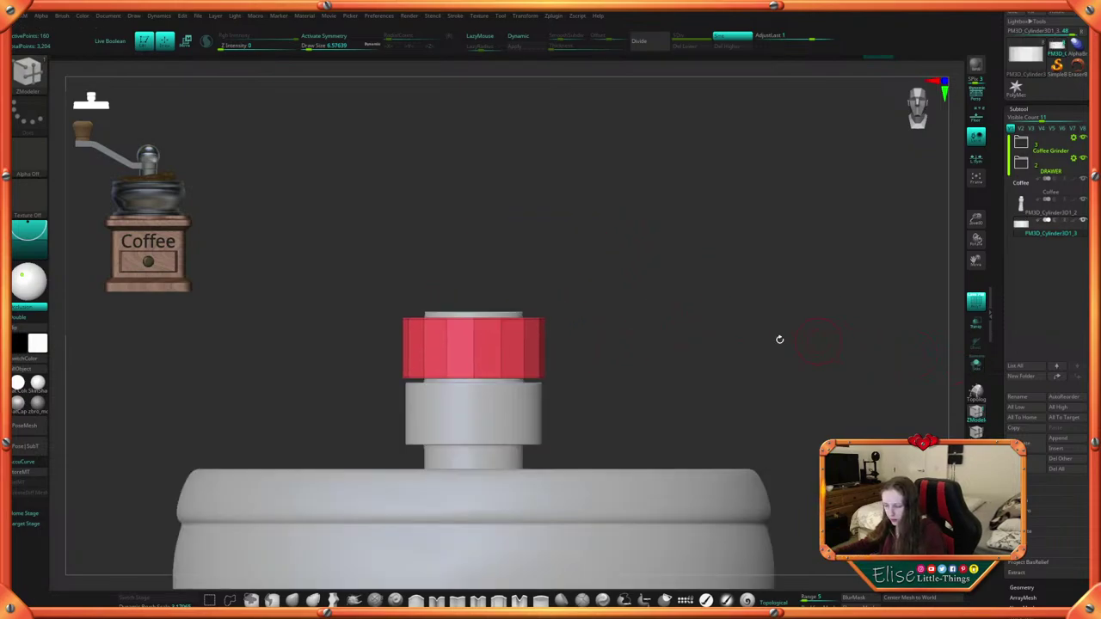
Preview the ring with dynamic subdivision to check its edges, and return it to the low-poly display
{"action": "left_click", "coordinate": [530, 38]}
{"action": "left_click_drag", "start_coordinate": [594, 176], "coordinate": [593, 248]}
{"action": "key", "text": "space"}
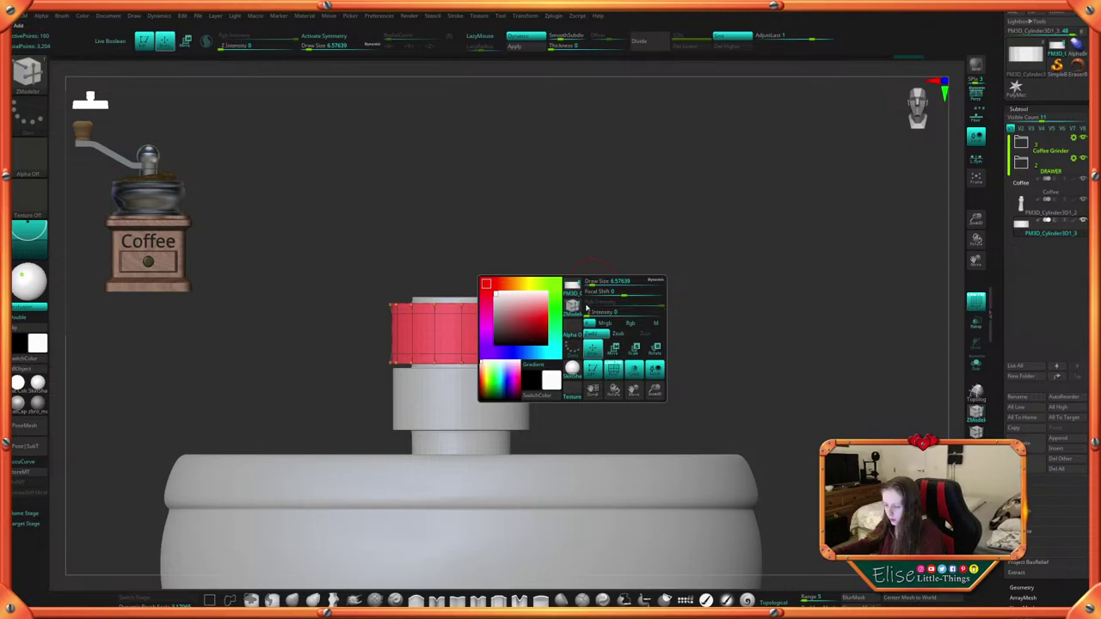
{"action": "key", "text": "space"}
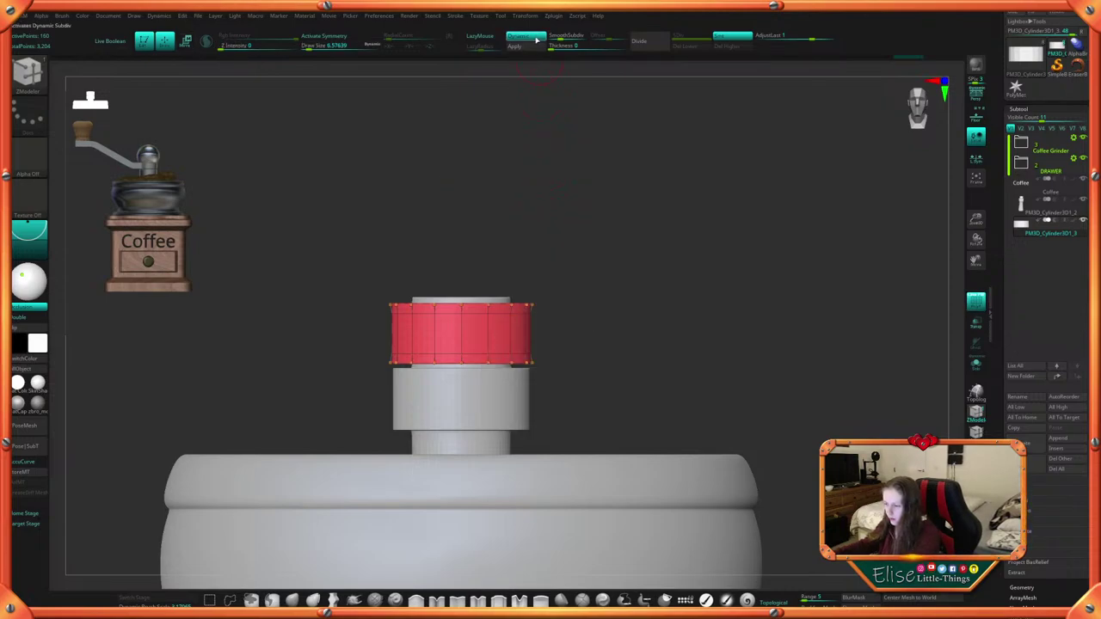
{"action": "left_click", "coordinate": [538, 38]}
Mark a group of neighbouring faces on the side of the ring's outer wall for extrusion
{"action": "left_click_drag", "start_coordinate": [591, 224], "coordinate": [713, 225]}
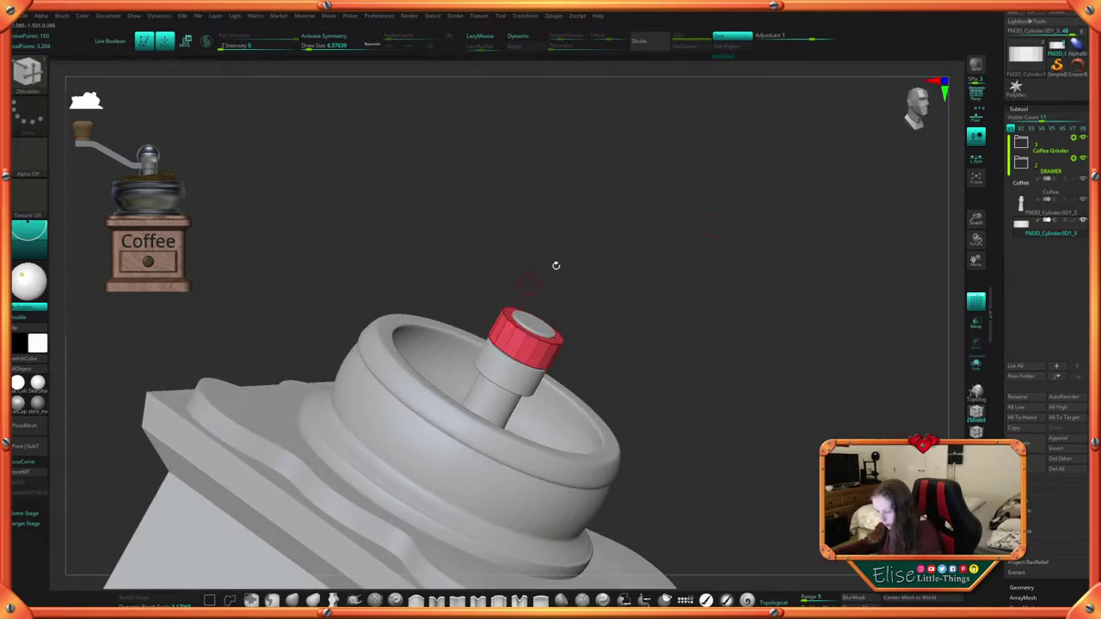
{"action": "left_click_drag", "start_coordinate": [556, 266], "coordinate": [644, 283], "text": "shift"}
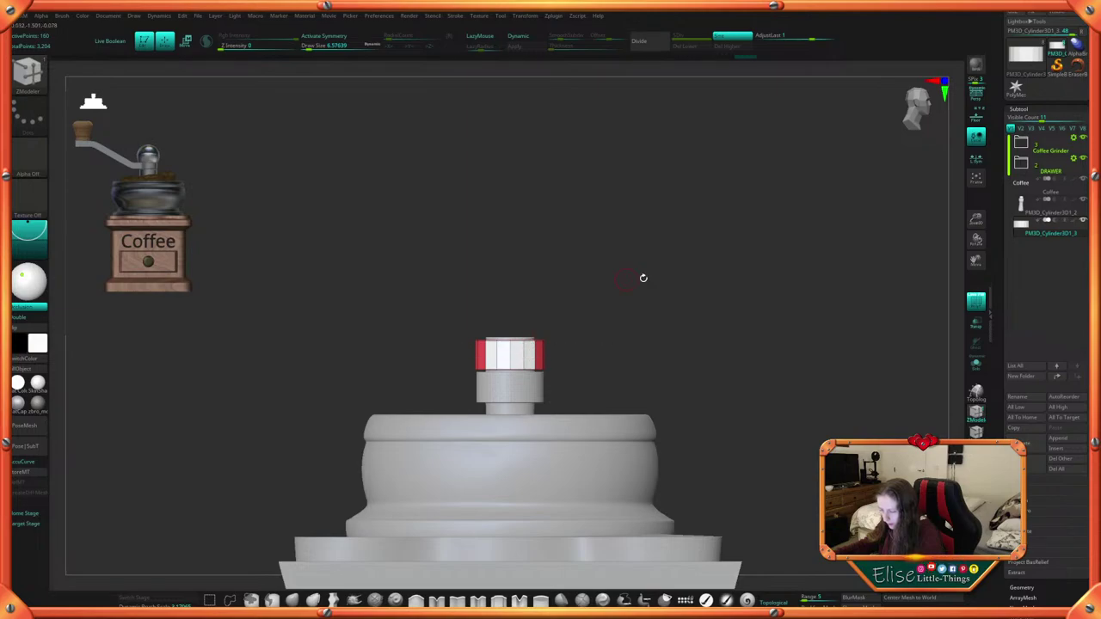
{"action": "mouse_move", "coordinate": [643, 278]}
{"action": "left_mouse_down"}
{"action": "mouse_move", "coordinate": [622, 297]}
{"action": "mouse_move", "coordinate": [636, 281]}
{"action": "left_mouse_up"}
{"action": "left_click_drag", "start_coordinate": [637, 281], "coordinate": [841, 278], "text": "alt"}
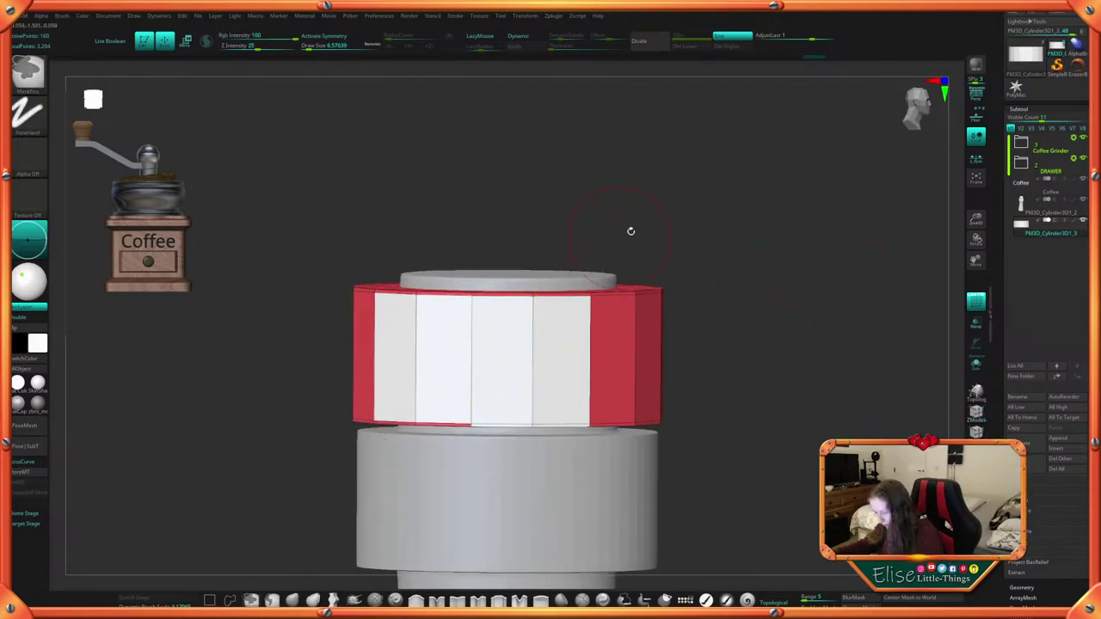
{"action": "left_click_drag", "start_coordinate": [628, 229], "coordinate": [625, 206]}
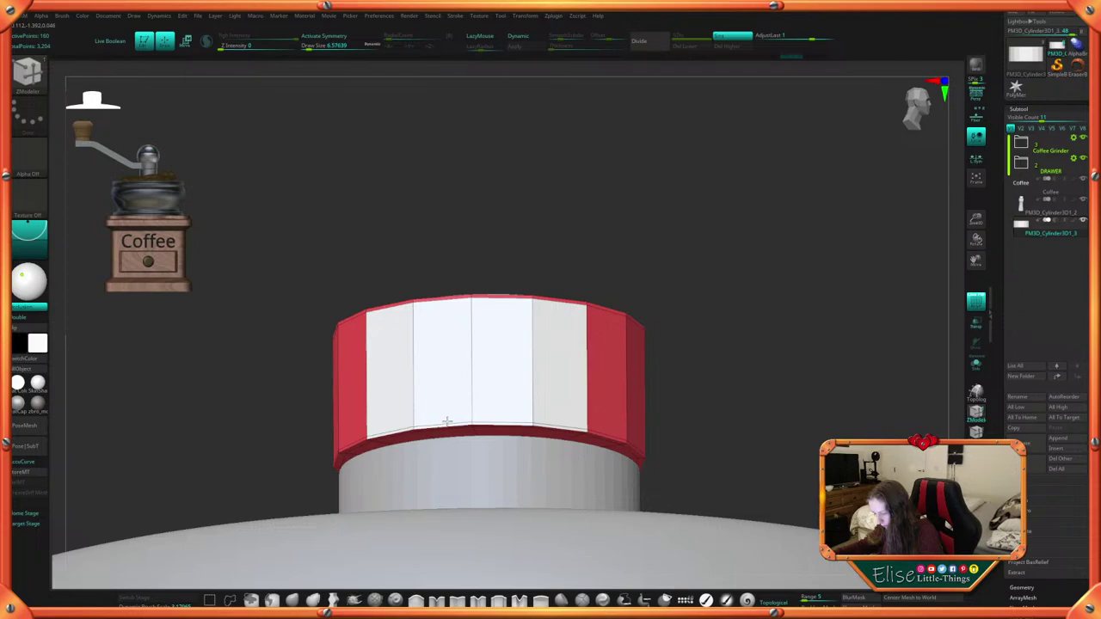
{"action": "left_click_drag", "start_coordinate": [691, 213], "coordinate": [675, 251]}
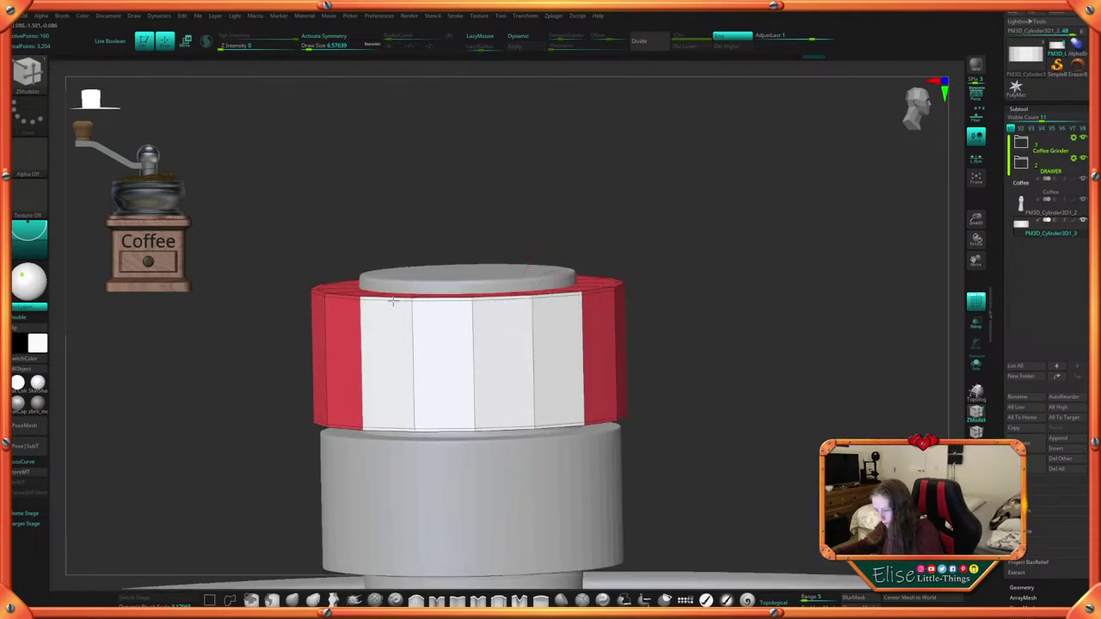
{"action": "left_click_drag", "start_coordinate": [648, 250], "coordinate": [714, 282], "text": "alt"}
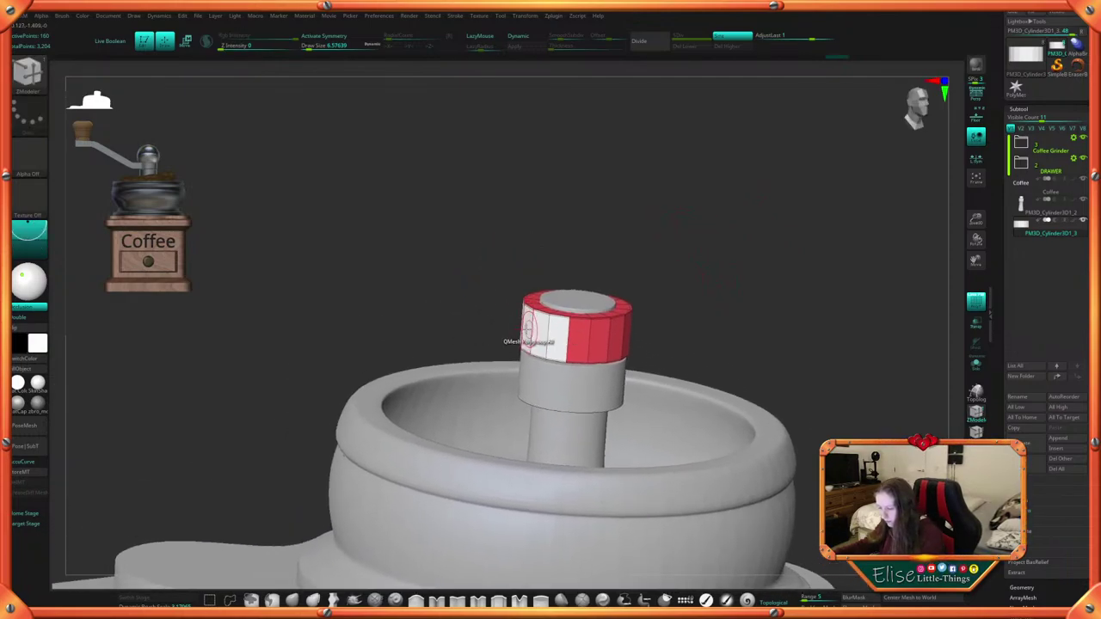
Extrude the marked ring faces outward with QMesh as the start of the crank arm, and quick-save the project
{"action": "left_click_drag", "start_coordinate": [461, 349], "coordinate": [368, 346]}
{"action": "left_click_drag", "start_coordinate": [716, 301], "coordinate": [677, 320]}
{"action": "left_click_drag", "start_coordinate": [677, 320], "coordinate": [656, 260], "text": "alt"}
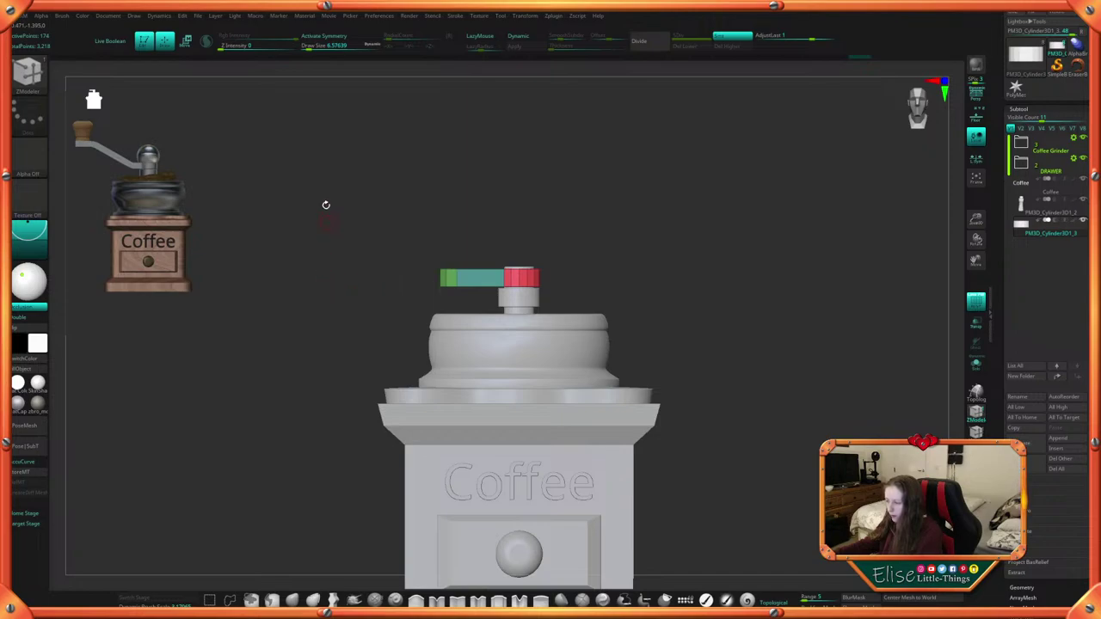
{"action": "left_click_drag", "start_coordinate": [682, 315], "coordinate": [651, 307], "text": "alt"}
{"action": "left_click", "coordinate": [867, 5]}
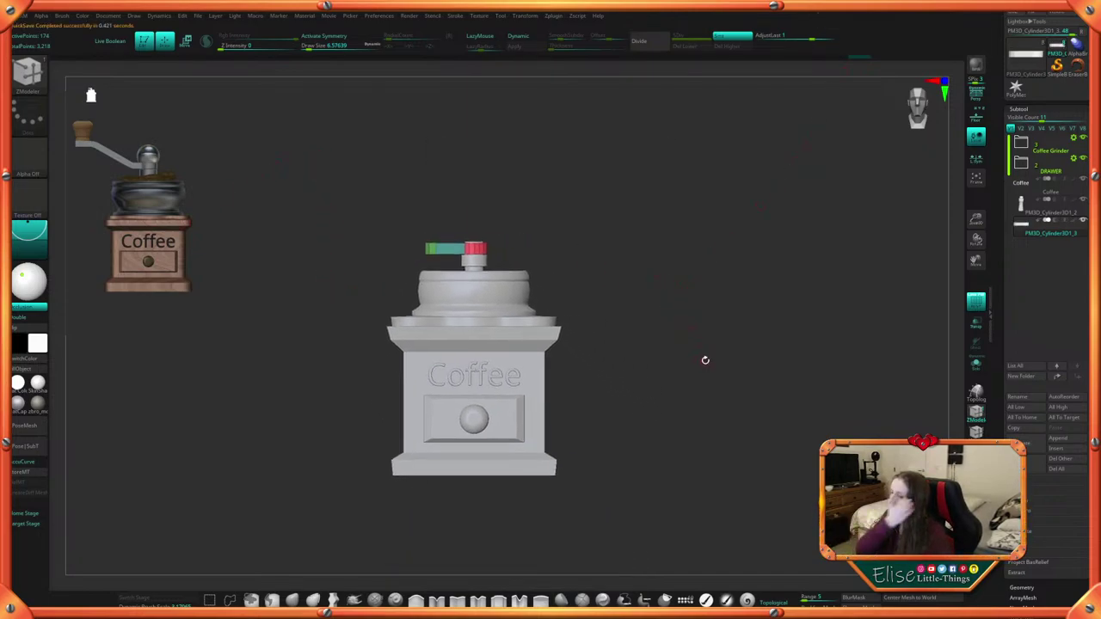
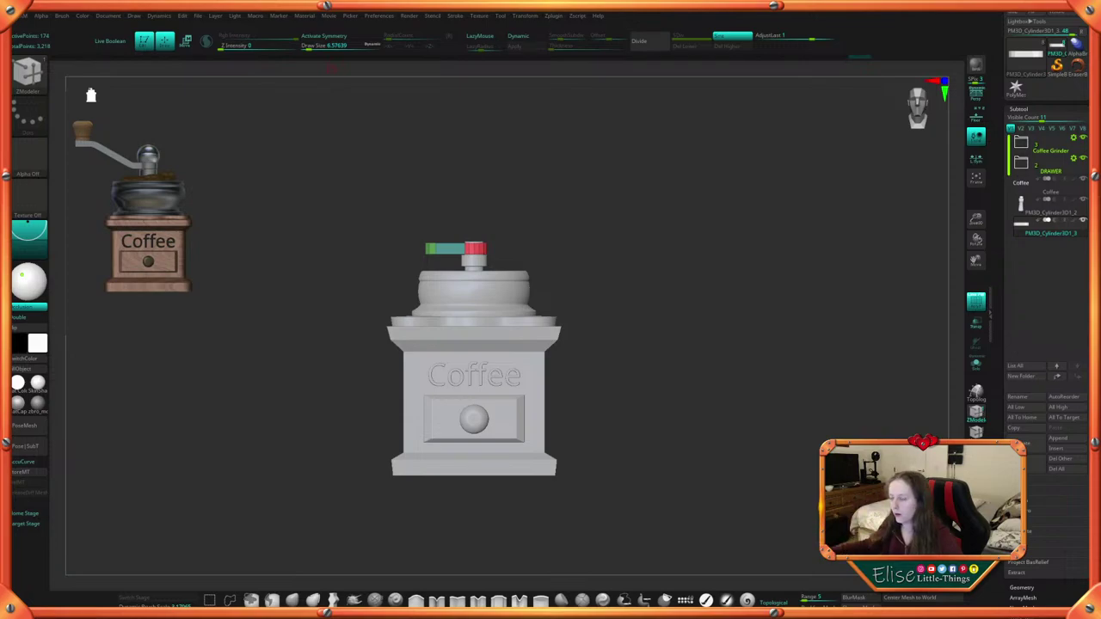
Mask everything except the arm's outer end, centre the transform gizmo on that end and narrow its width
{"action": "left_click_drag", "start_coordinate": [637, 387], "coordinate": [789, 156], "text": "shift"}
{"action": "left_click_drag", "start_coordinate": [650, 394], "coordinate": [650, 282]}
{"action": "left_click_drag", "start_coordinate": [657, 339], "coordinate": [680, 404], "text": "alt"}
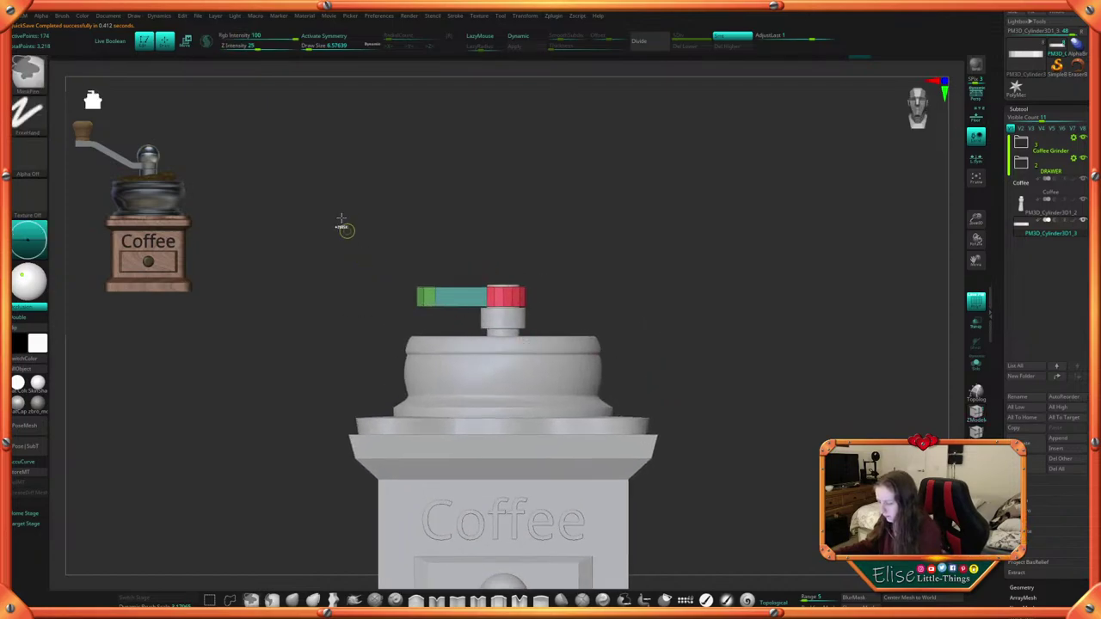
{"action": "left_click", "coordinate": [674, 312], "text": "ctrl"}
{"action": "key", "text": "w"}
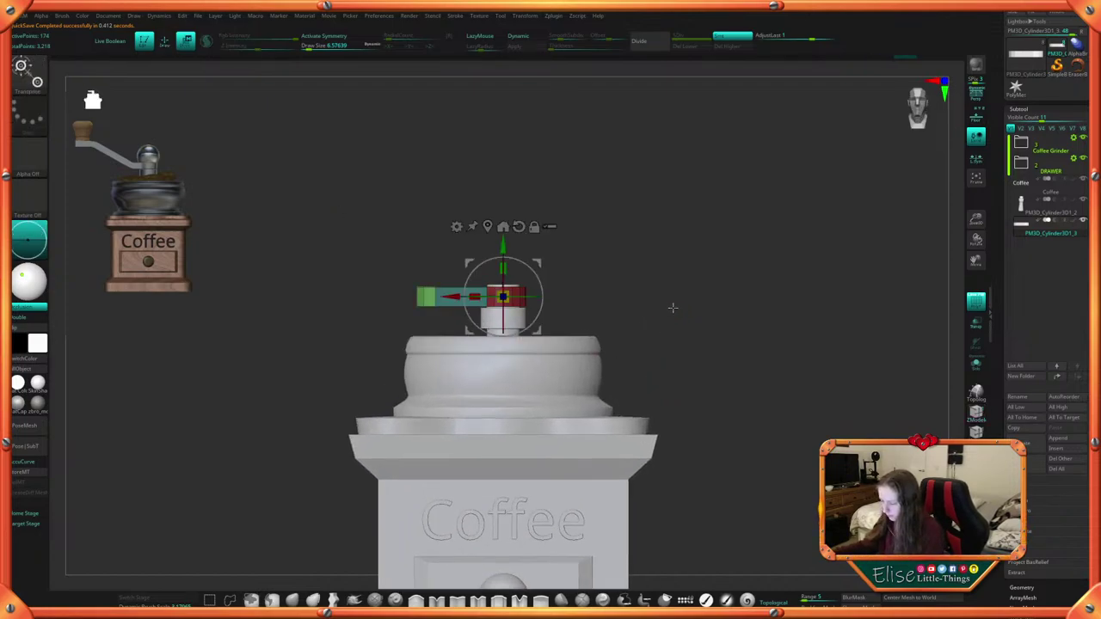
{"action": "left_click_drag", "start_coordinate": [674, 307], "coordinate": [672, 339]}
{"action": "left_click", "coordinate": [488, 227], "text": "alt"}
{"action": "left_click_drag", "start_coordinate": [668, 262], "coordinate": [663, 322]}
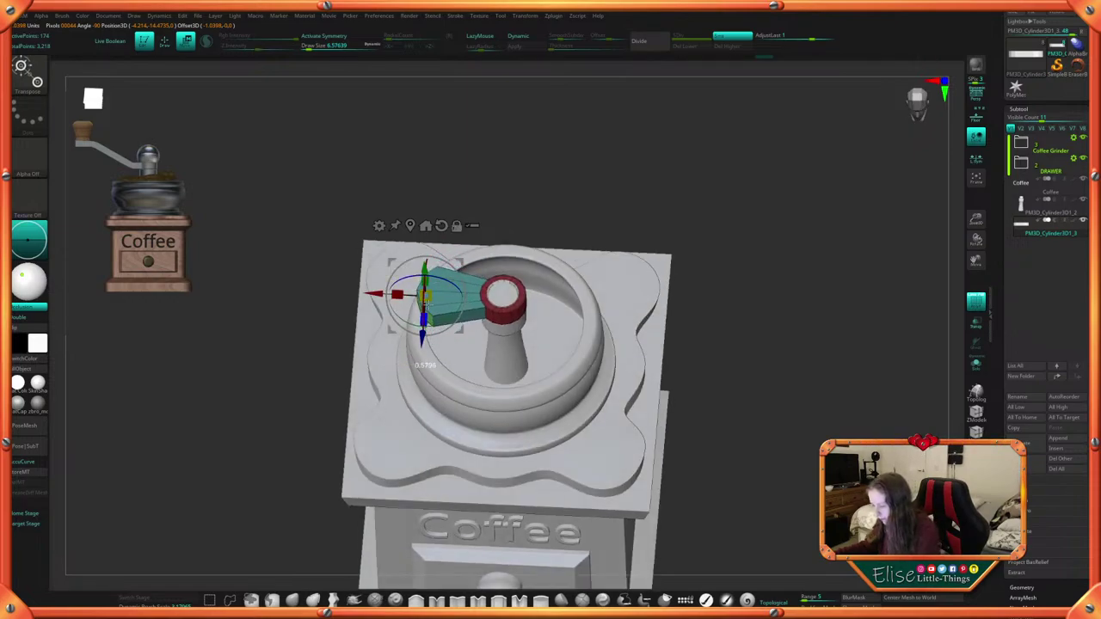
{"action": "left_click_drag", "start_coordinate": [427, 297], "coordinate": [425, 305]}
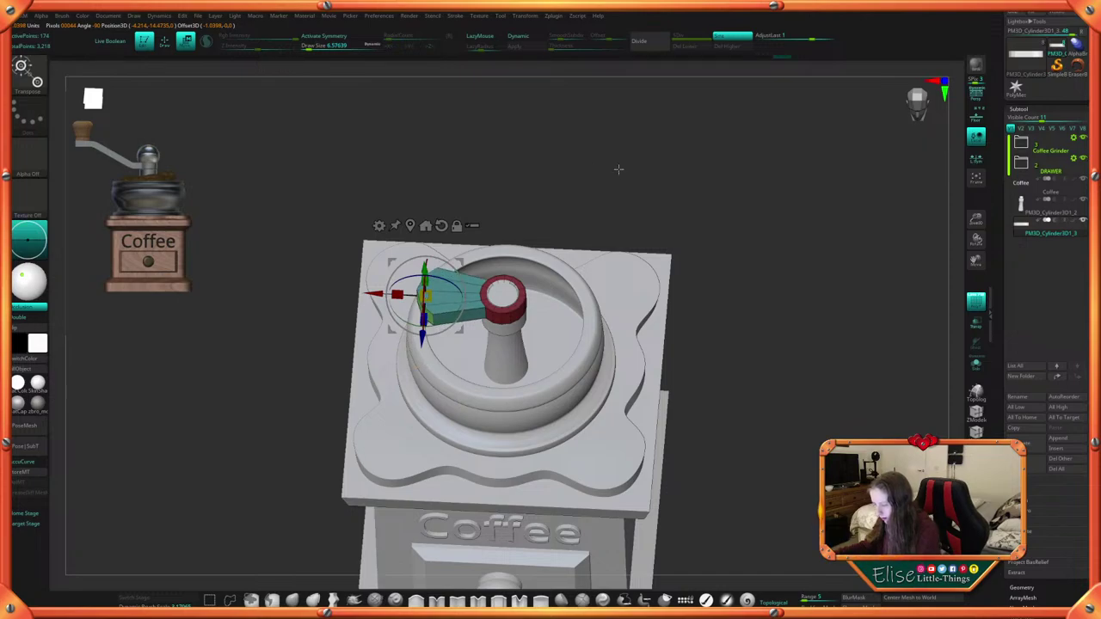
{"action": "mouse_move", "coordinate": [619, 170]}
{"action": "left_mouse_down", "text": "shift"}
{"action": "mouse_move", "coordinate": [720, 190]}
{"action": "mouse_move", "coordinate": [742, 231]}
{"action": "left_mouse_up", "text": "shift"}
Flatten the arm's pointed outer end into a straight edge while the rest of the ring stays masked
{"action": "mouse_move", "coordinate": [326, 156]}
{"action": "left_mouse_down", "text": "ctrl"}
{"action": "mouse_move", "coordinate": [369, 241]}
{"action": "mouse_move", "coordinate": [353, 368]}
{"action": "left_mouse_up", "text": "ctrl"}
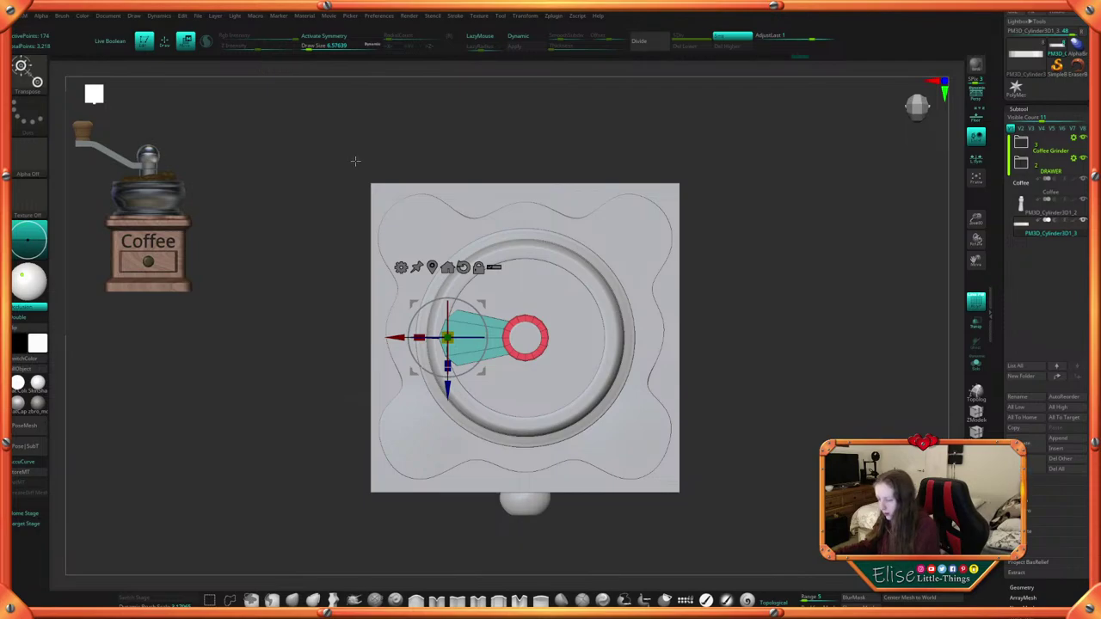
{"action": "left_click_drag", "start_coordinate": [340, 185], "coordinate": [460, 445], "text": "ctrl"}
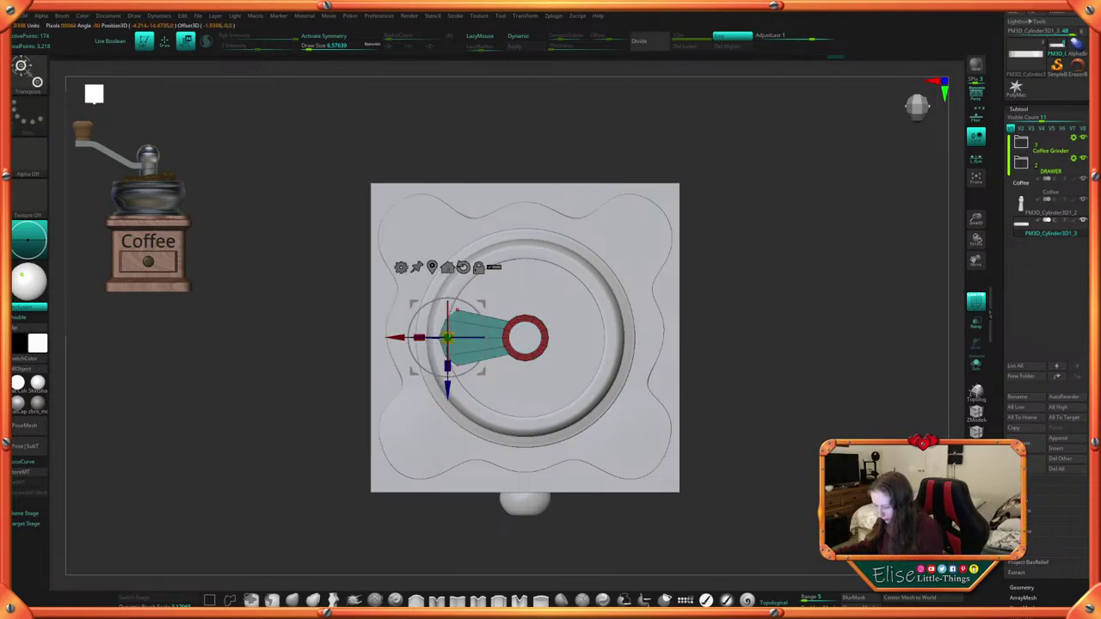
{"action": "key", "text": "q"}
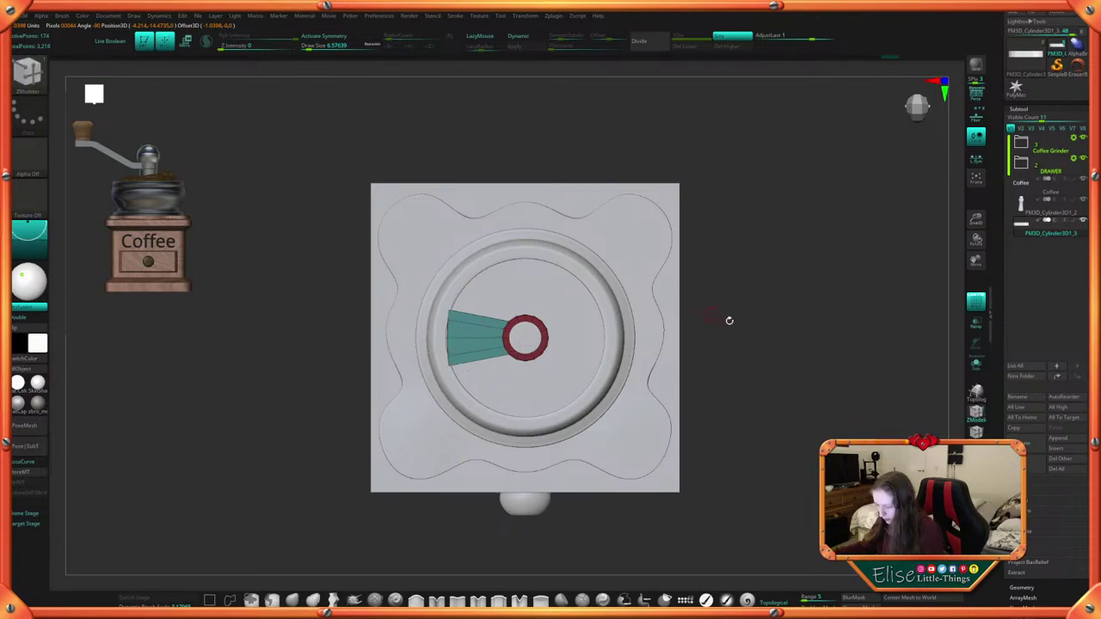
Lengthen the crank arm by extruding its end face outward twice, well beyond the grinder body
{"action": "mouse_move", "coordinate": [728, 317]}
{"action": "left_mouse_down"}
{"action": "mouse_move", "coordinate": [764, 285]}
{"action": "mouse_move", "coordinate": [737, 327]}
{"action": "mouse_move", "coordinate": [722, 308]}
{"action": "left_mouse_up"}
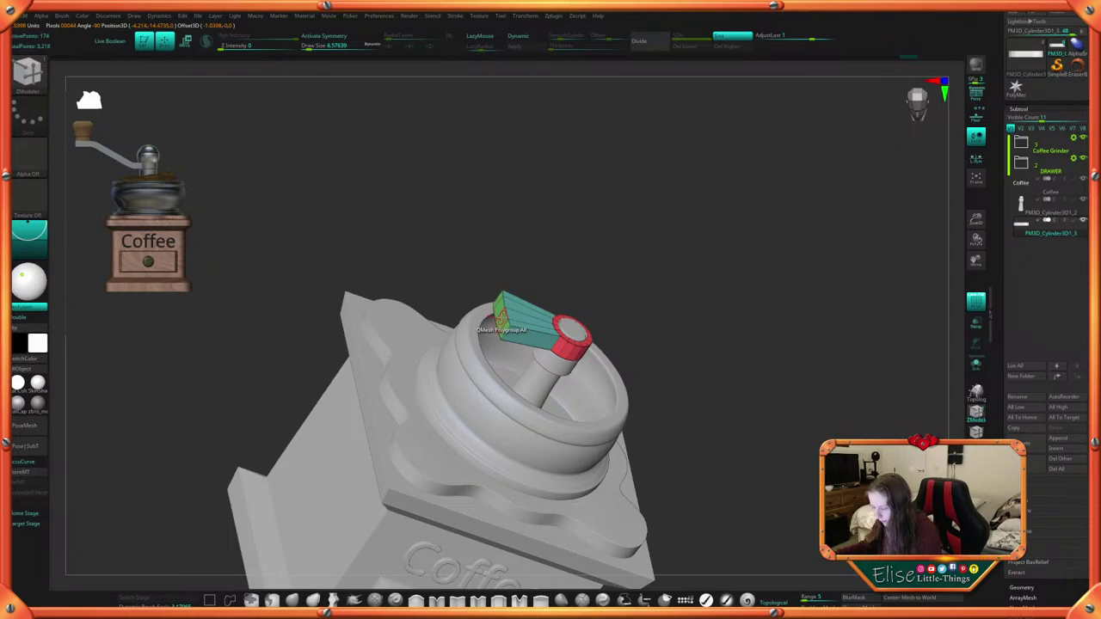
{"action": "left_click_drag", "start_coordinate": [484, 313], "coordinate": [403, 302]}
{"action": "left_click_drag", "start_coordinate": [625, 219], "coordinate": [656, 273], "text": "shift"}
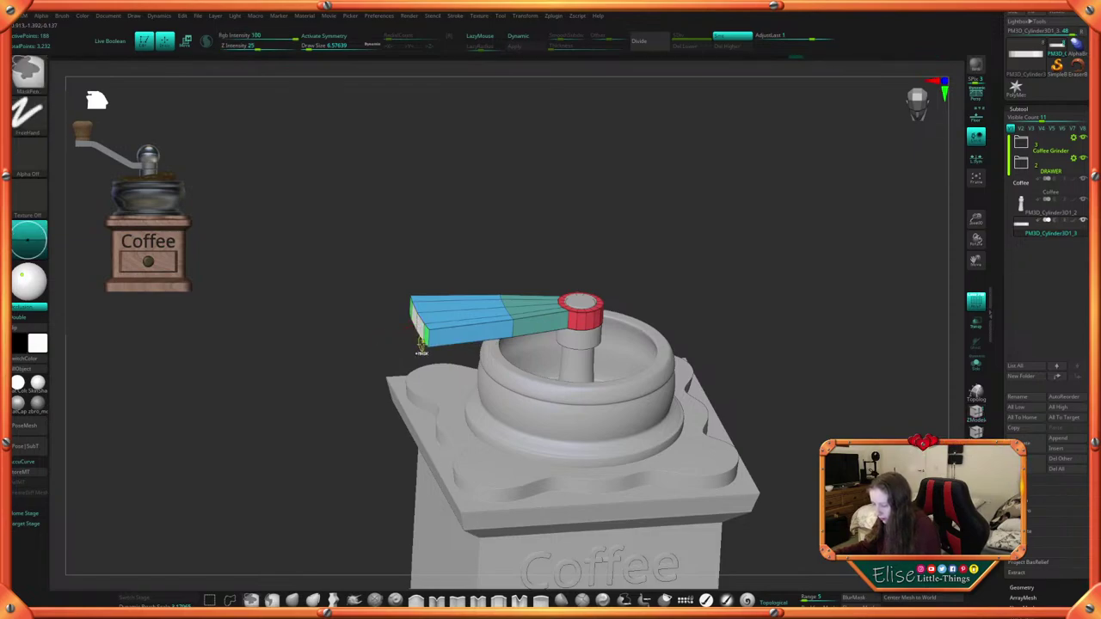
{"action": "left_click_drag", "start_coordinate": [401, 333], "coordinate": [247, 333]}
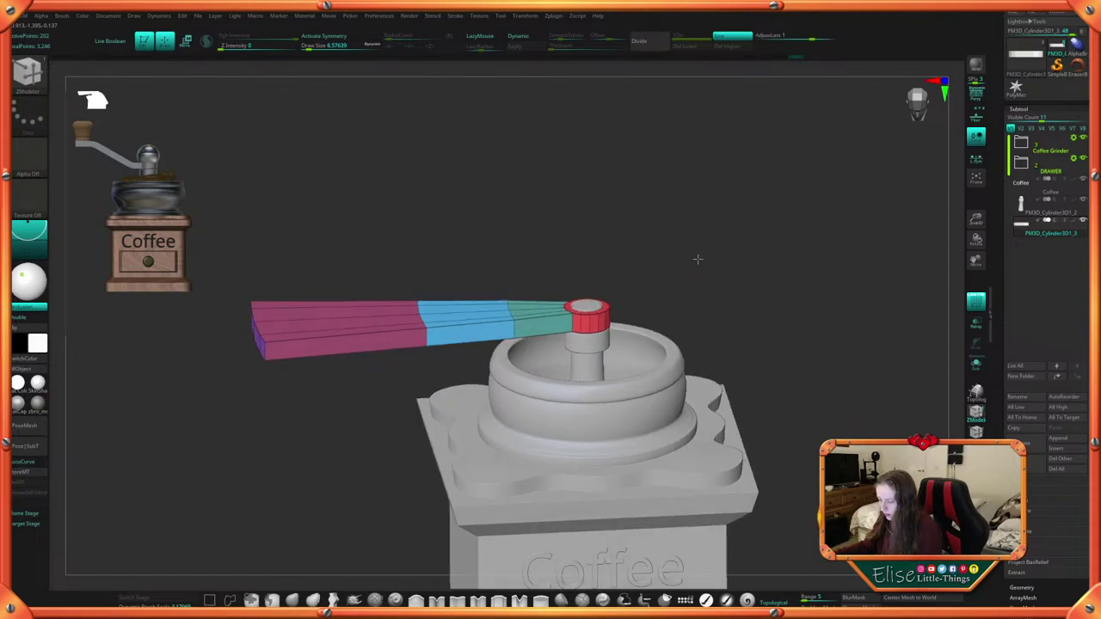
Mask the ring and the arm's inner section, centre the gizmo on the outer sections and narrow them slightly in Z
{"action": "left_click_drag", "start_coordinate": [697, 255], "coordinate": [704, 399]}
{"action": "left_click_drag", "start_coordinate": [316, 265], "coordinate": [496, 443], "text": "ctrl"}
{"action": "left_click", "coordinate": [691, 350], "text": "ctrl"}
{"action": "key", "text": "w"}
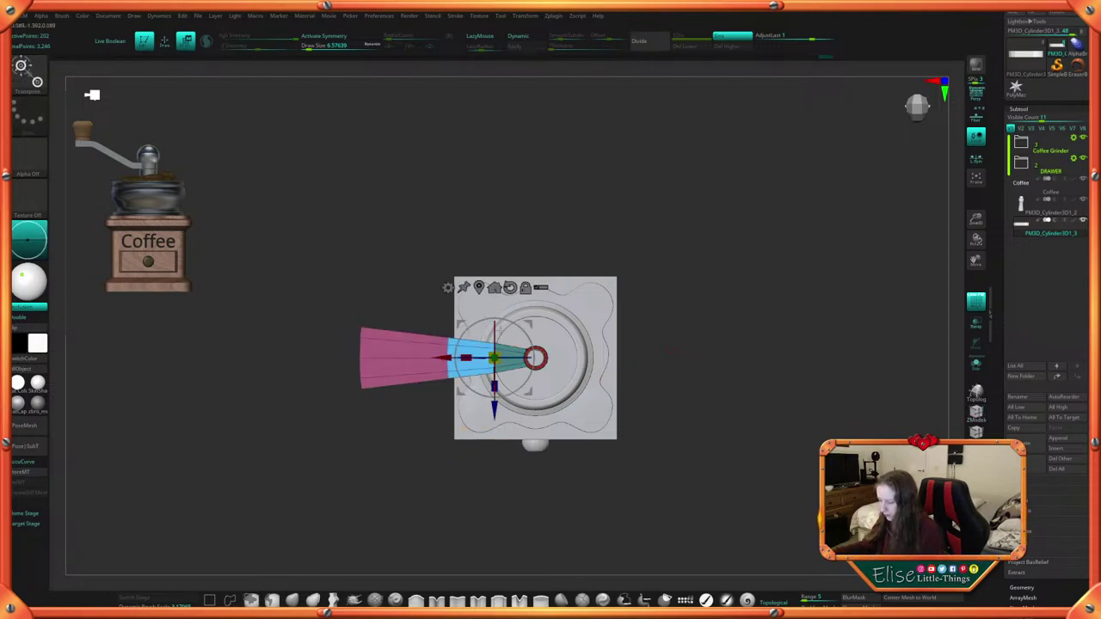
{"action": "left_click", "coordinate": [480, 286]}
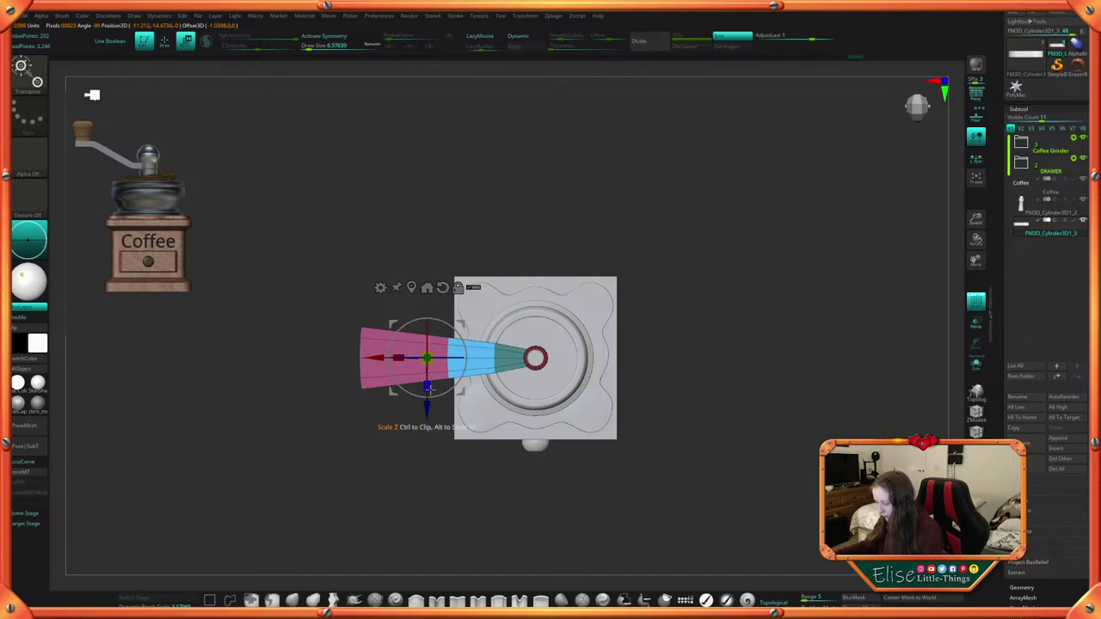
{"action": "left_click_drag", "start_coordinate": [429, 390], "coordinate": [430, 382]}
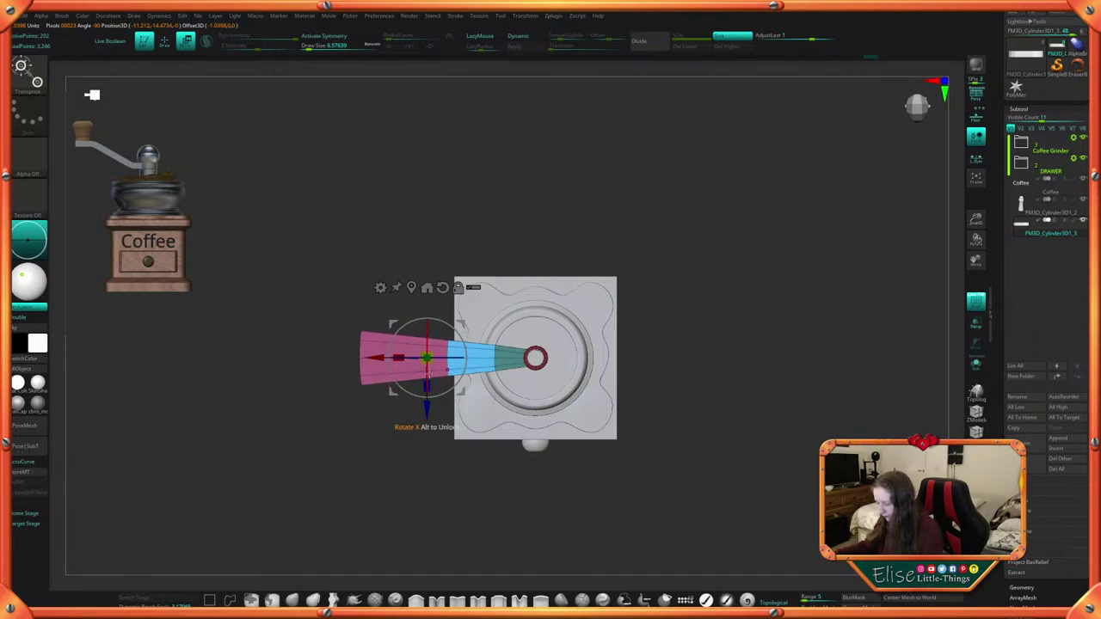
Clear the mask, mask everything except the arm's outermost end, and centre the transform gizmo on that end
{"action": "left_click_drag", "start_coordinate": [693, 293], "coordinate": [710, 312], "text": "ctrl"}
{"action": "left_click_drag", "start_coordinate": [339, 307], "coordinate": [381, 426], "text": "ctrl"}
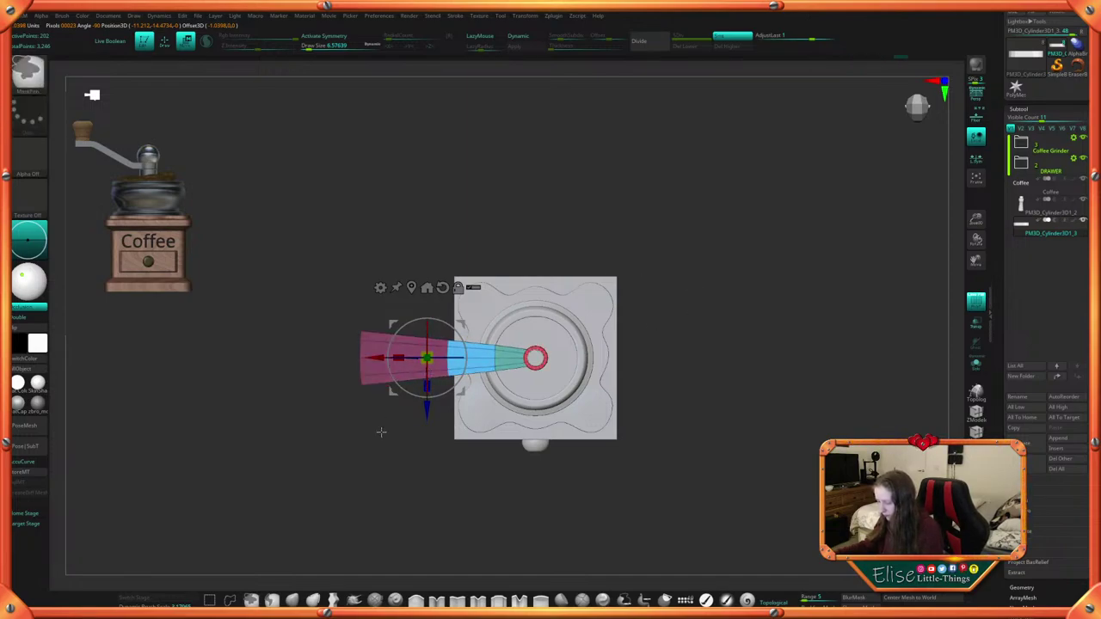
{"action": "left_click", "coordinate": [391, 455], "text": "ctrl"}
{"action": "left_click", "coordinate": [412, 287]}
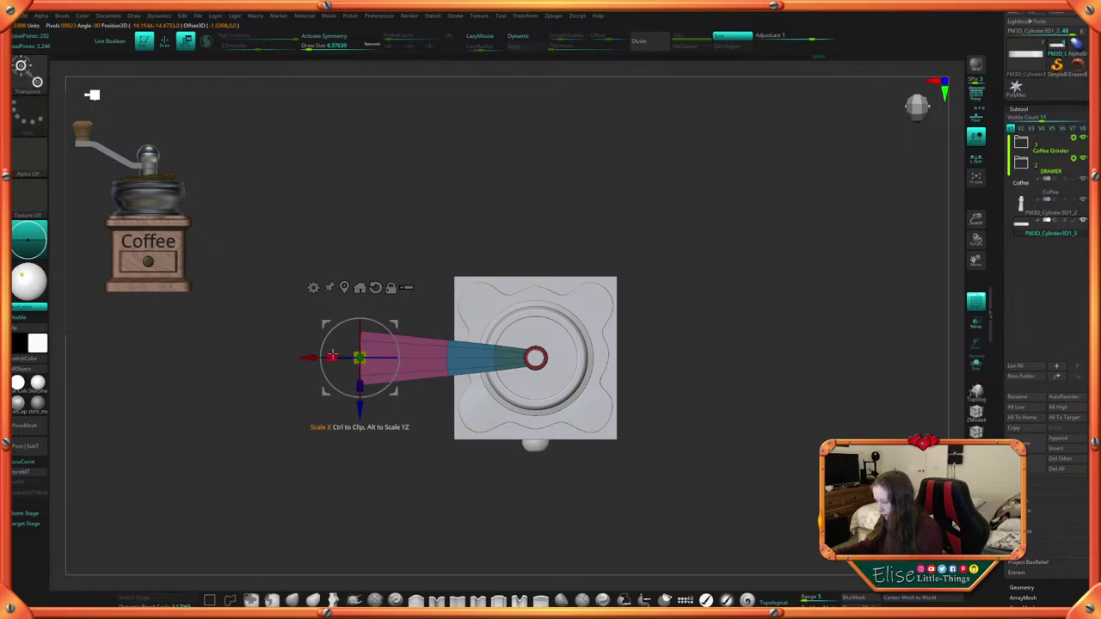
{"action": "key", "text": "q"}
{"action": "mouse_move", "coordinate": [677, 322]}
{"action": "left_mouse_down"}
{"action": "mouse_move", "coordinate": [697, 285]}
{"action": "mouse_move", "coordinate": [688, 240]}
{"action": "mouse_move", "coordinate": [685, 361]}
{"action": "mouse_move", "coordinate": [659, 373]}
{"action": "mouse_move", "coordinate": [674, 381]}
{"action": "mouse_move", "coordinate": [672, 460]}
{"action": "mouse_move", "coordinate": [676, 443]}
{"action": "left_mouse_up"}
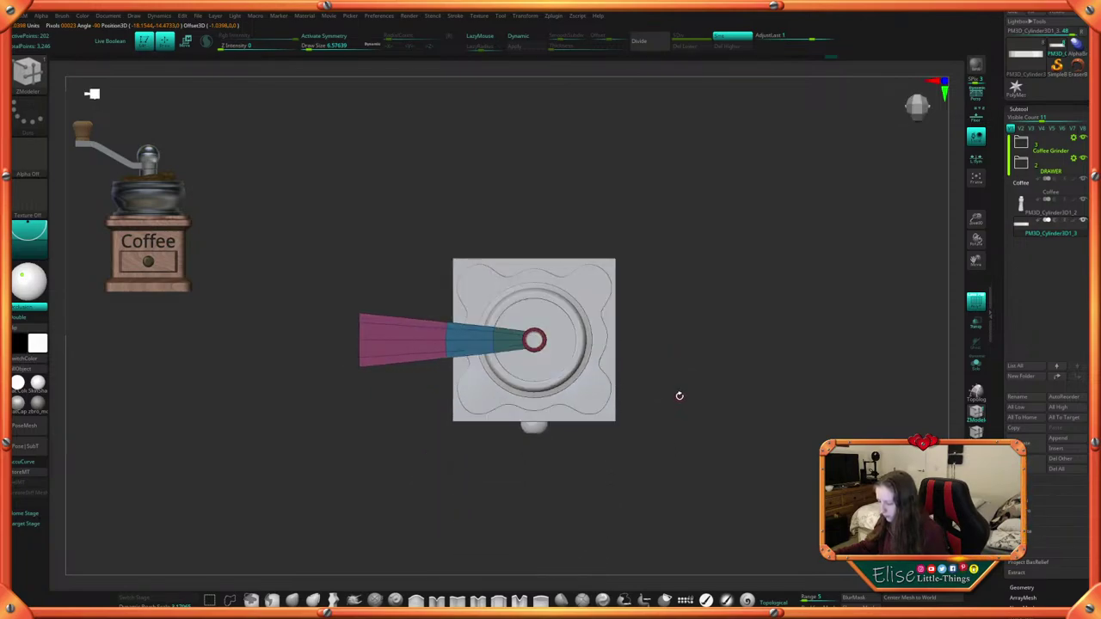
Try to narrow the crank arm in Z with the mask cleared, scaling the attached ring along with it
{"action": "left_click_drag", "start_coordinate": [679, 396], "coordinate": [674, 354]}
{"action": "key", "text": "w"}
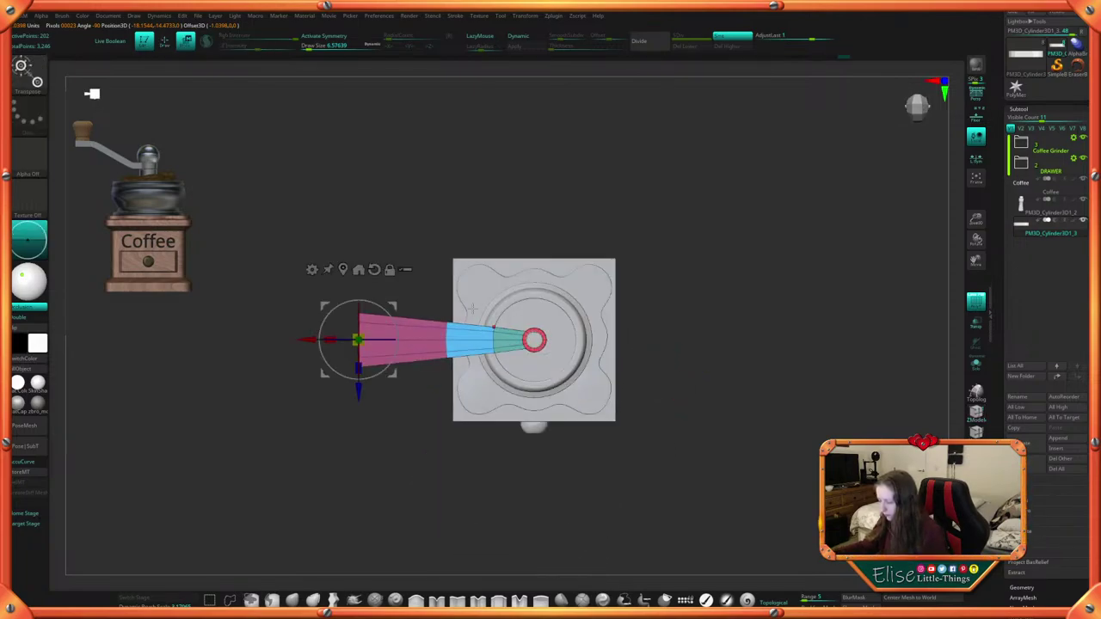
{"action": "left_click_drag", "start_coordinate": [366, 357], "coordinate": [363, 348]}
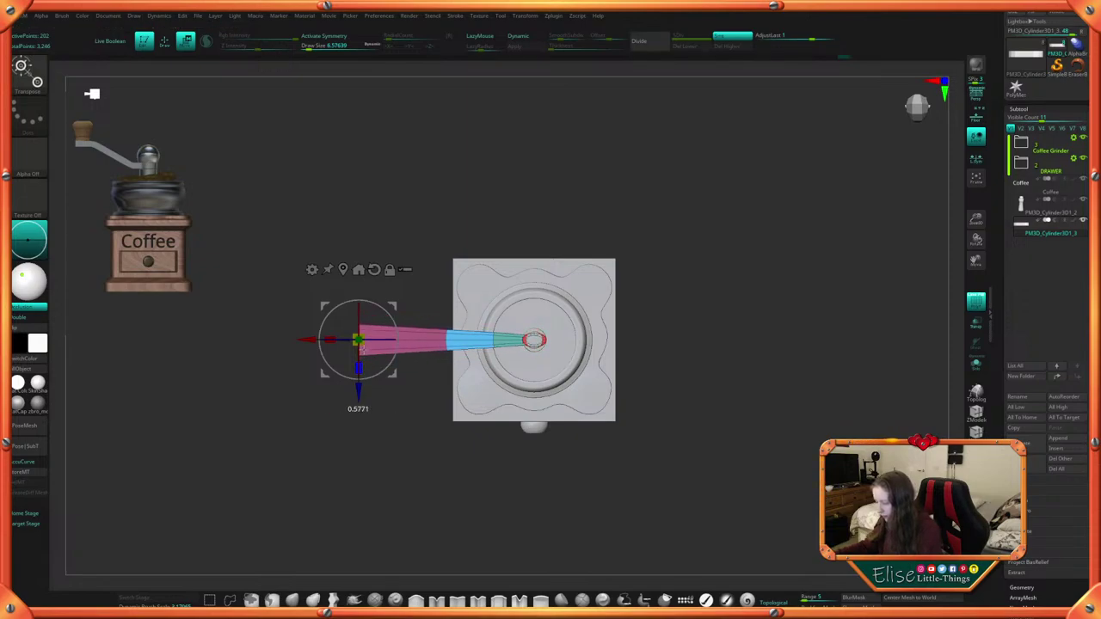
{"action": "left_click_drag", "start_coordinate": [410, 429], "coordinate": [436, 408]}
{"action": "left_click_drag", "start_coordinate": [721, 364], "coordinate": [731, 324], "text": "shift"}
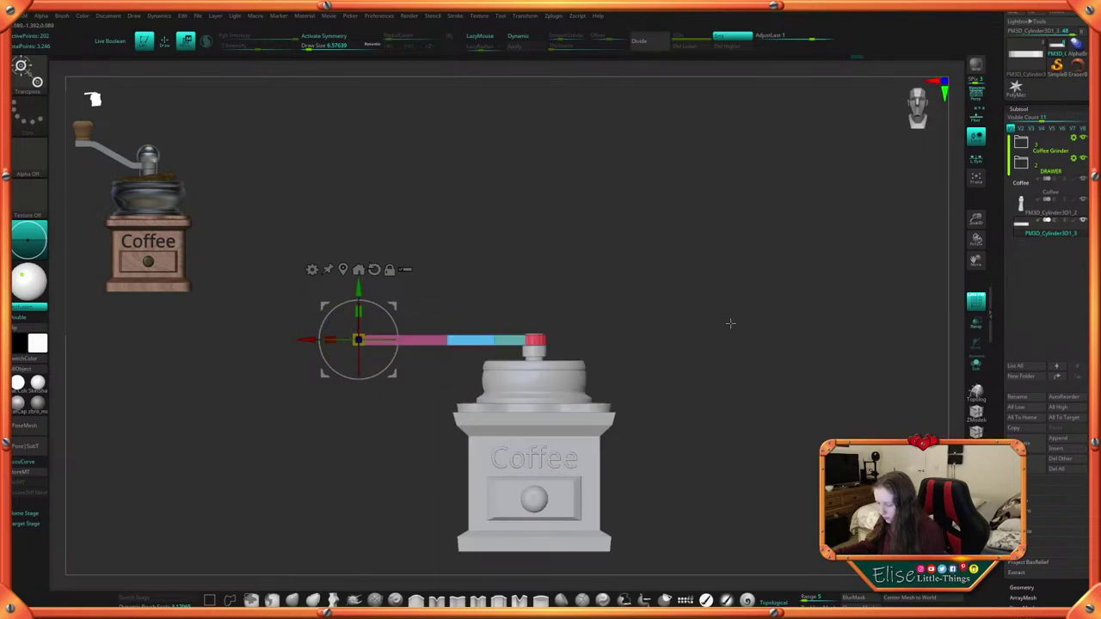
Mask everything except the arm's outermost section, centre the gizmo on that section and narrow it in Z
{"action": "mouse_move", "coordinate": [651, 342]}
{"action": "left_mouse_down"}
{"action": "mouse_move", "coordinate": [652, 361]}
{"action": "mouse_move", "coordinate": [650, 336]}
{"action": "left_mouse_up"}
{"action": "left_click_drag", "start_coordinate": [311, 255], "coordinate": [459, 418], "text": "ctrl"}
{"action": "left_click", "coordinate": [343, 270], "text": "alt"}
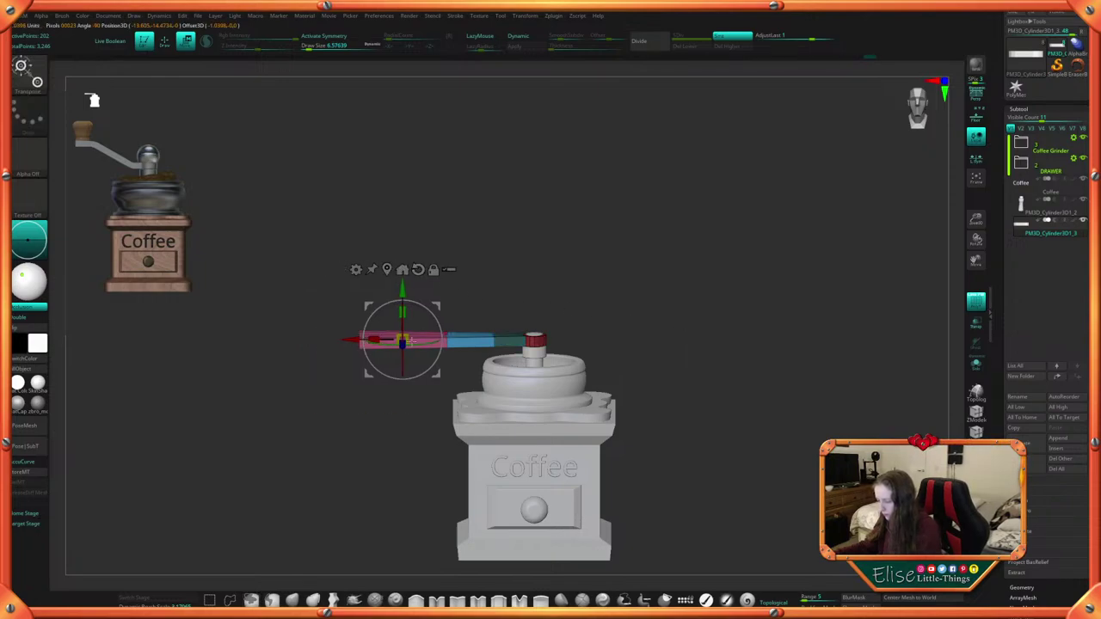
{"action": "left_click_drag", "start_coordinate": [534, 244], "coordinate": [514, 314]}
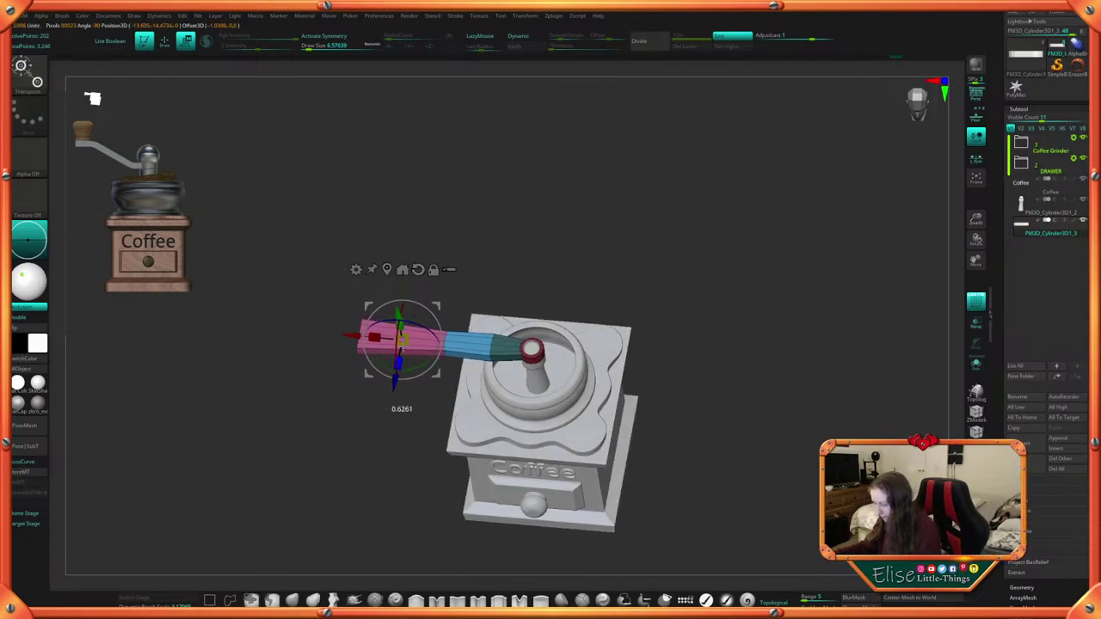
{"action": "left_click_drag", "start_coordinate": [621, 234], "coordinate": [626, 270]}
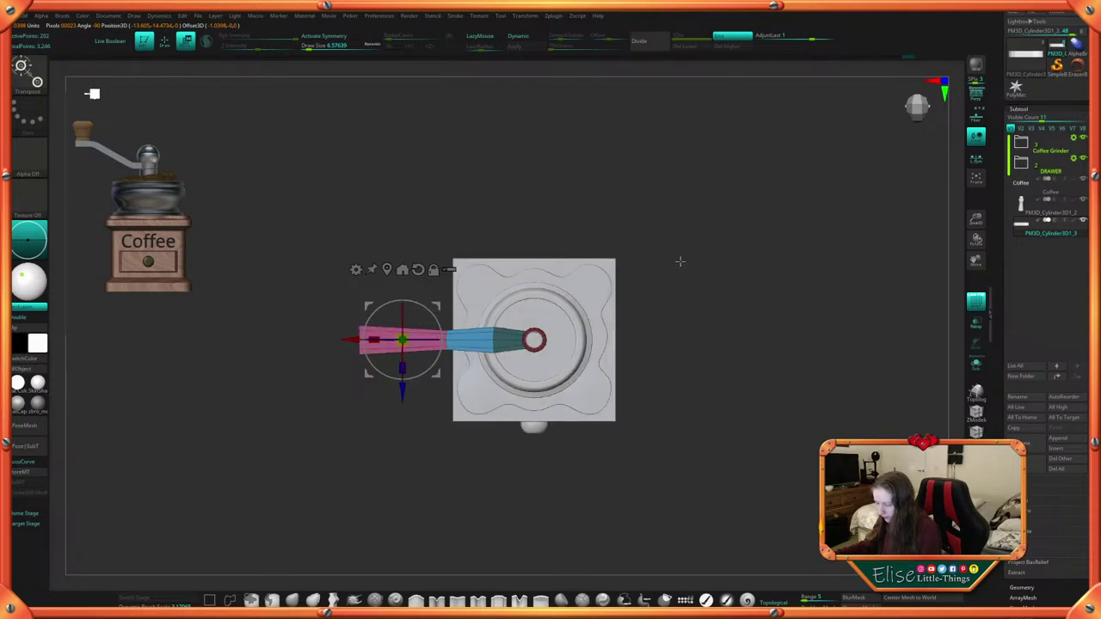
Clear the mask and delete the complete edge loop between the arm's two inner sections
{"action": "mouse_move", "coordinate": [692, 265]}
{"action": "left_mouse_down", "text": "ctrl"}
{"action": "mouse_move", "coordinate": [707, 314]}
{"action": "mouse_move", "coordinate": [701, 387]}
{"action": "left_mouse_up", "text": "ctrl"}
{"action": "key", "text": "q"}
{"action": "key", "text": "space"}
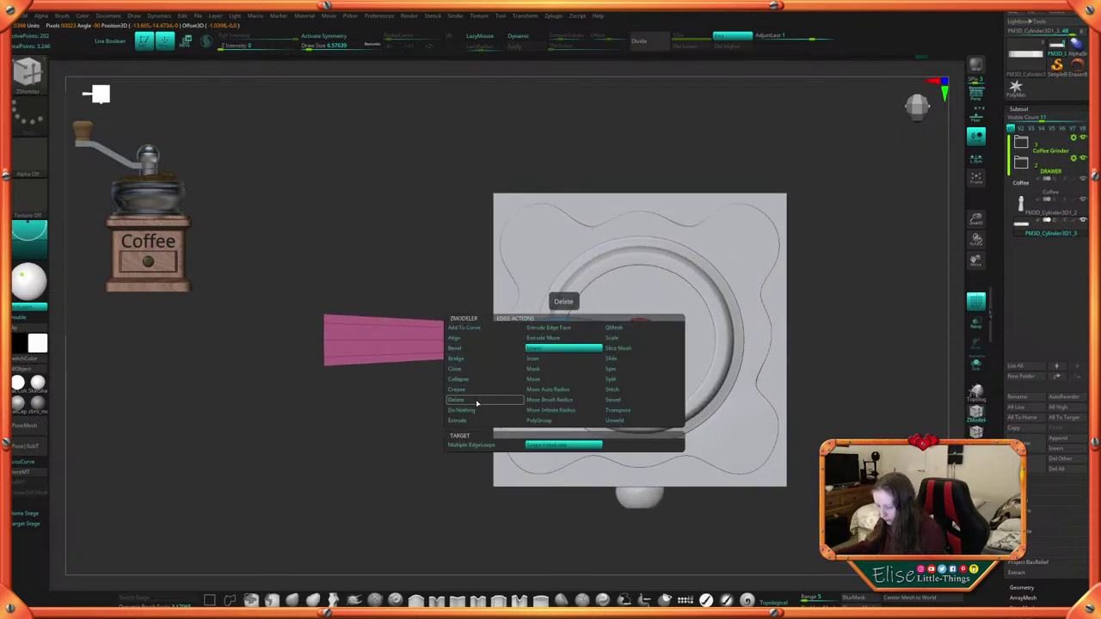
{"action": "left_click", "coordinate": [481, 401]}
{"action": "left_click", "coordinate": [566, 335], "text": "alt"}
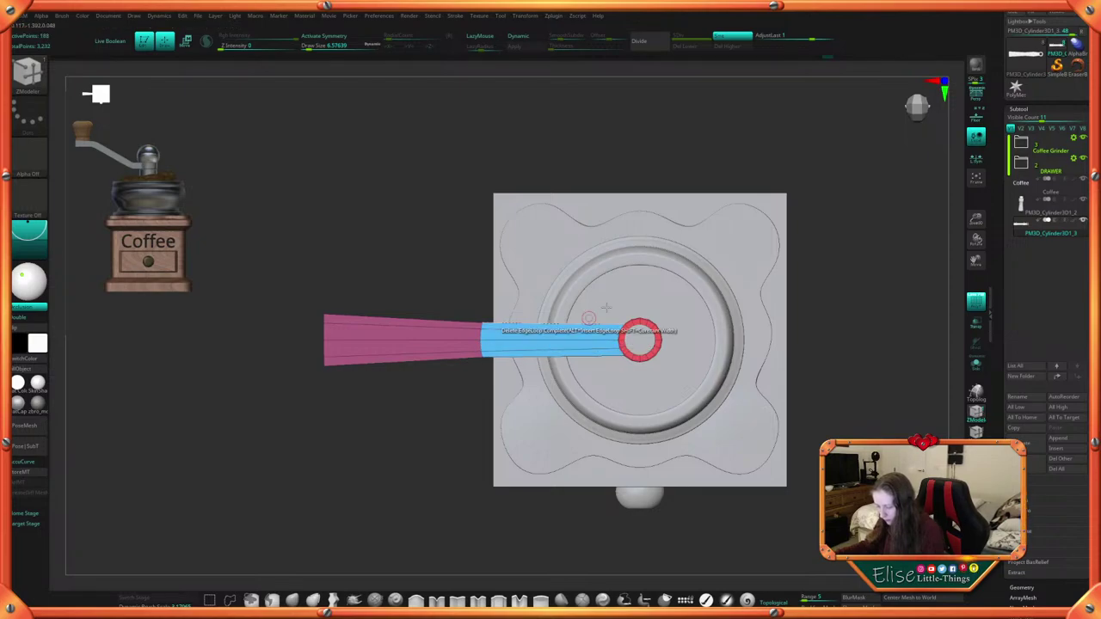
{"action": "left_click_drag", "start_coordinate": [927, 269], "coordinate": [796, 312]}
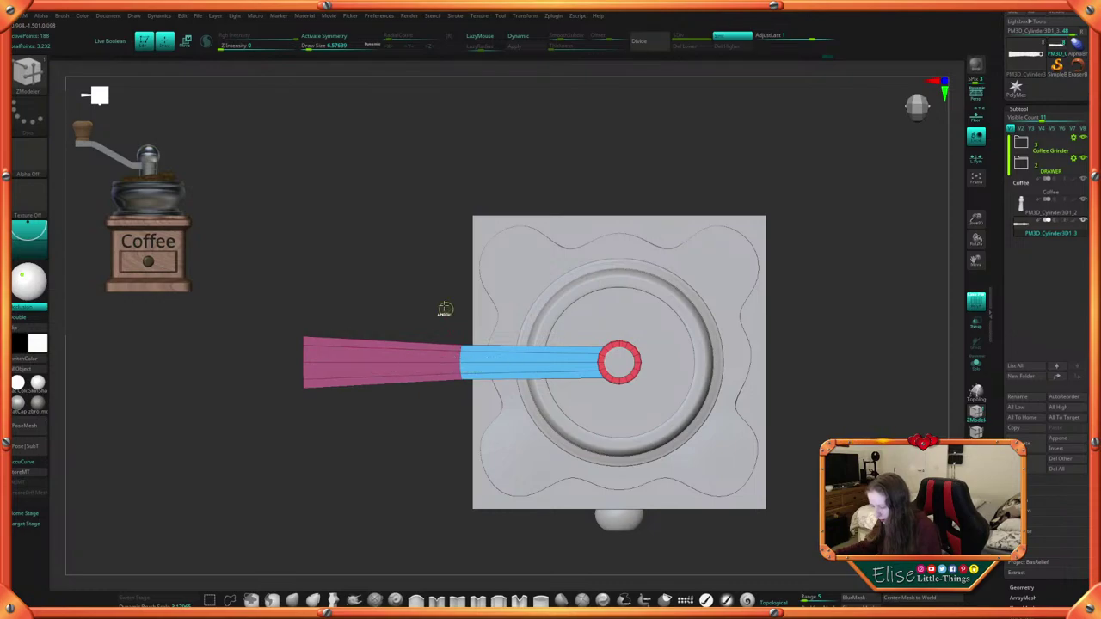
Mask all but the arm's outer end, centre the gizmo there, narrow it in Z until the arm's sides run nearly parallel, and clear the mask
{"action": "key", "text": "w"}
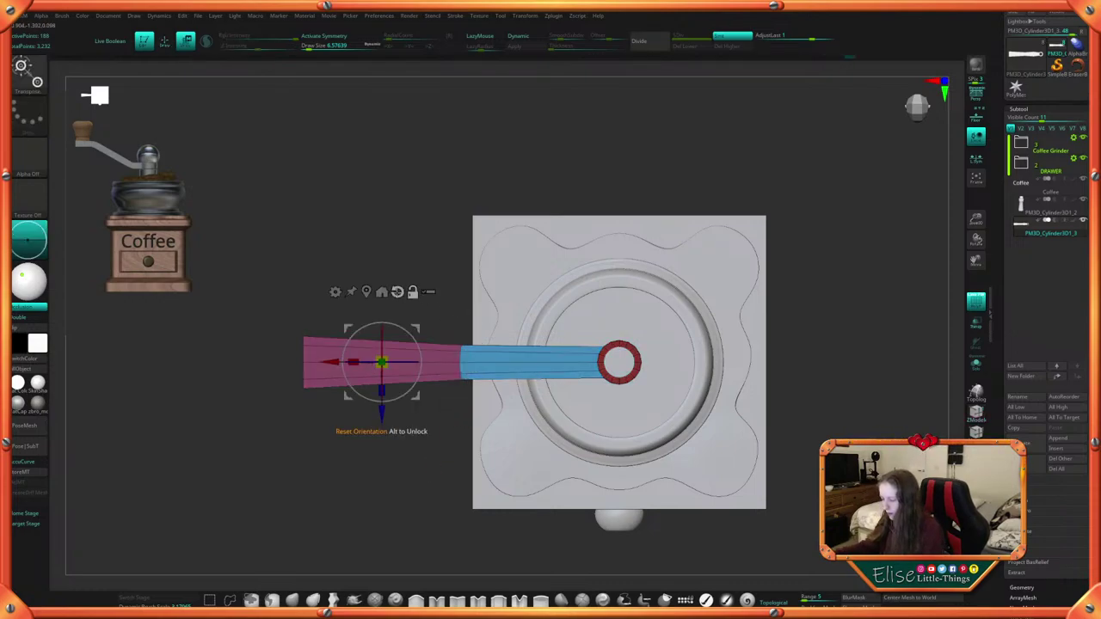
{"action": "left_click", "coordinate": [365, 293]}
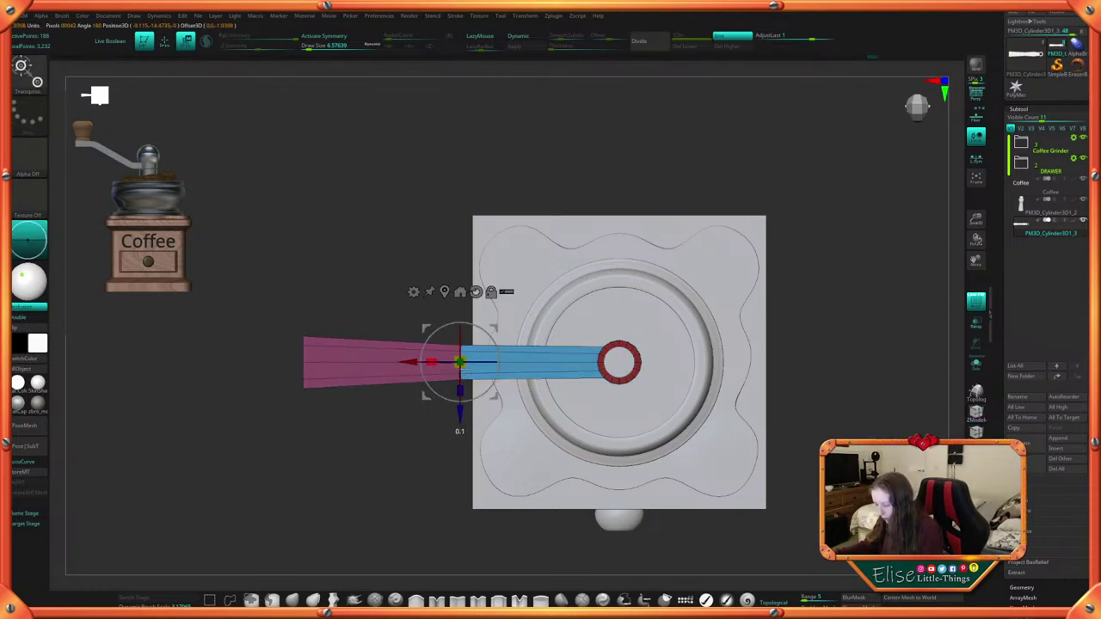
{"action": "key", "text": "q"}
{"action": "mouse_move", "coordinate": [843, 344]}
{"action": "left_mouse_down"}
{"action": "mouse_move", "coordinate": [838, 310]}
{"action": "mouse_move", "coordinate": [847, 329]}
{"action": "left_mouse_up"}
{"action": "left_click_drag", "start_coordinate": [846, 331], "coordinate": [846, 365]}
{"action": "left_click_drag", "start_coordinate": [280, 302], "coordinate": [336, 428], "text": "ctrl"}
{"action": "left_click", "coordinate": [346, 436], "text": "ctrl"}
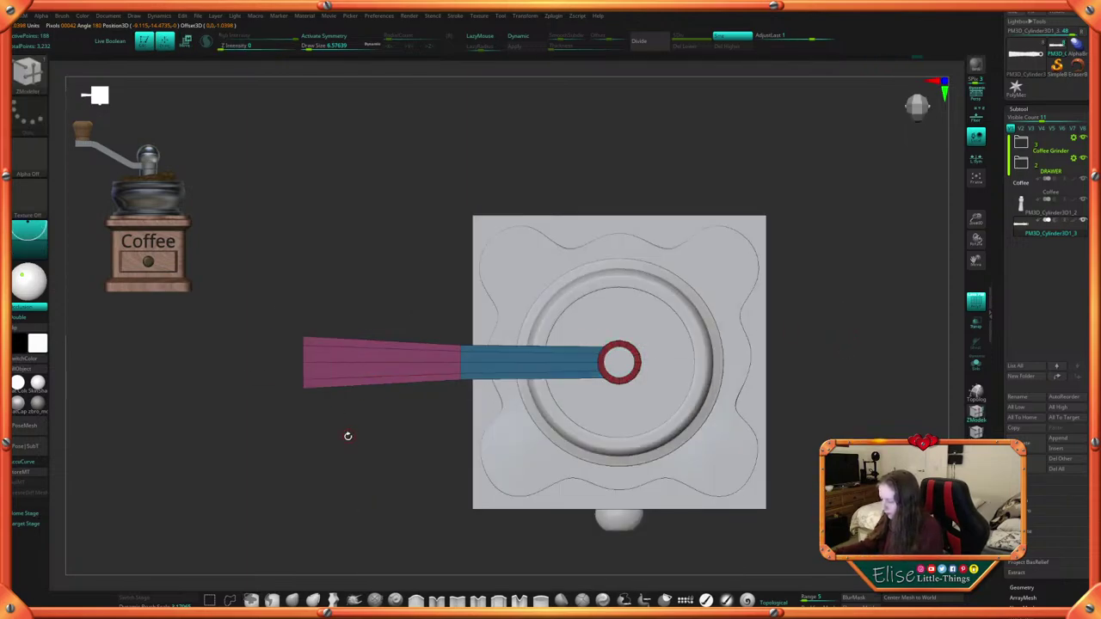
{"action": "key", "text": "w"}
{"action": "left_click", "coordinate": [444, 291]}
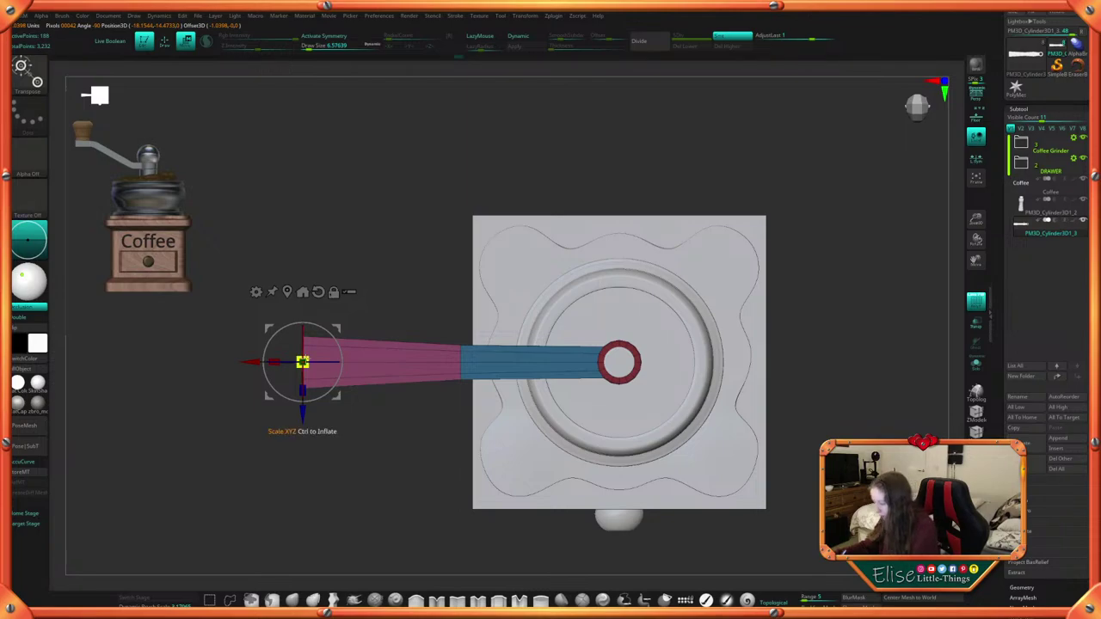
{"action": "left_click_drag", "start_coordinate": [303, 391], "coordinate": [303, 385]}
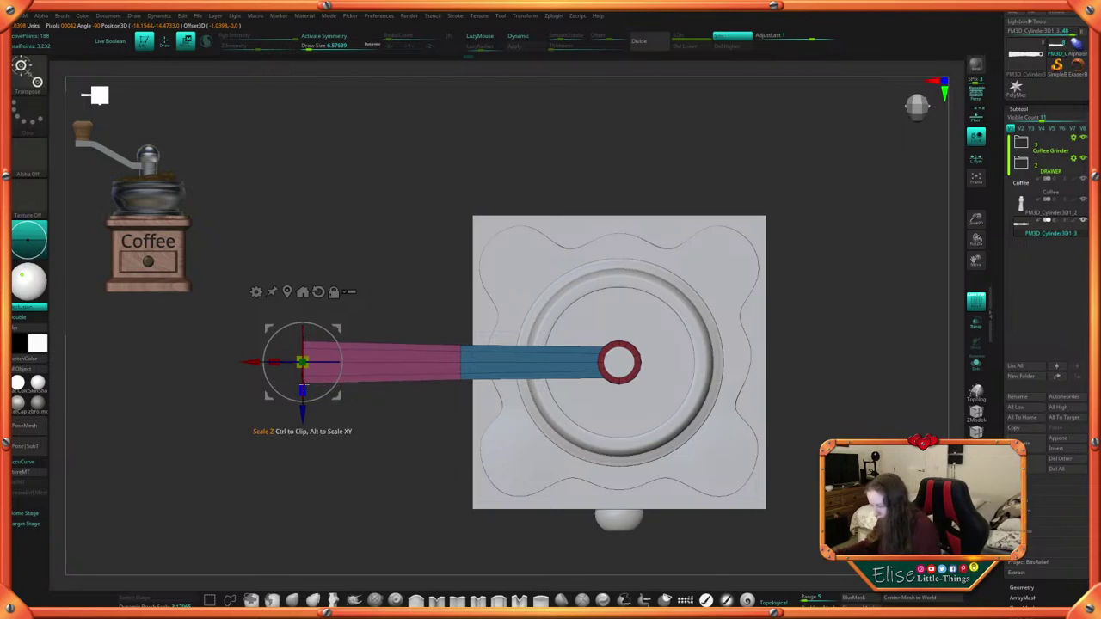
{"action": "left_click_drag", "start_coordinate": [441, 520], "coordinate": [599, 500]}
{"action": "left_click_drag", "start_coordinate": [424, 472], "coordinate": [422, 470]}
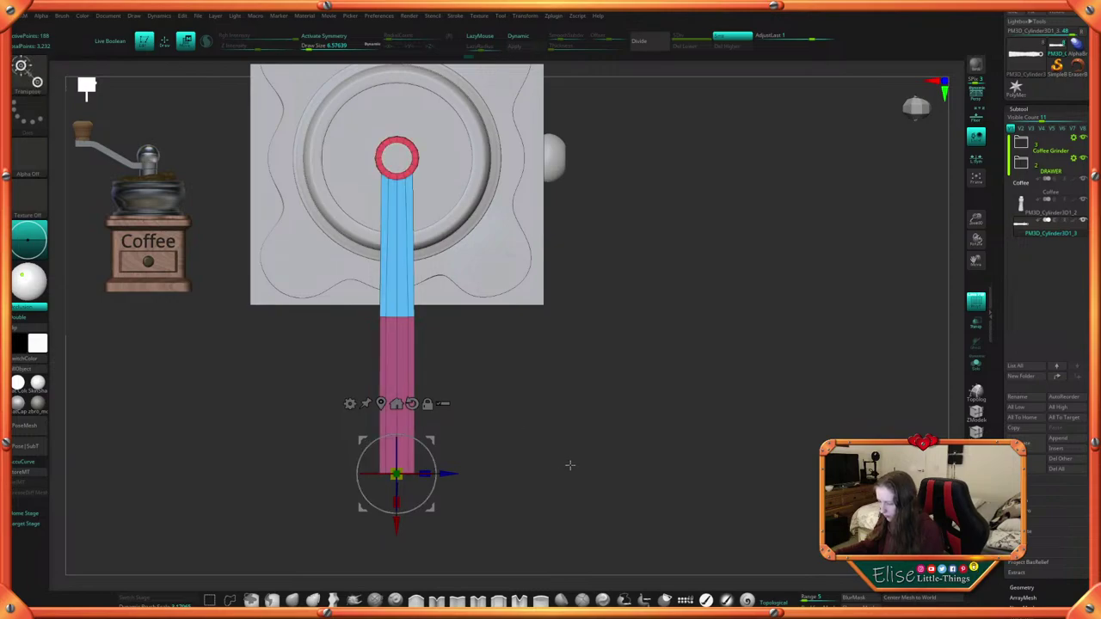
Set the ZModeler edge action to Insert with Multiple EdgeLoops as its target
{"action": "left_click_drag", "start_coordinate": [568, 460], "coordinate": [355, 363]}
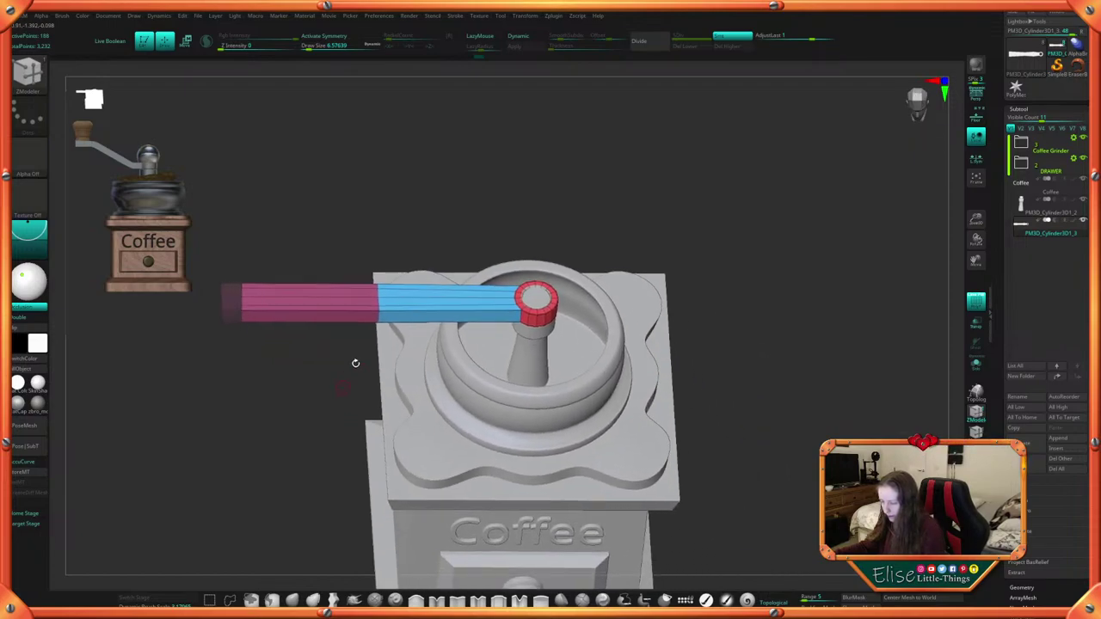
{"action": "left_click_drag", "start_coordinate": [577, 94], "coordinate": [654, 180]}
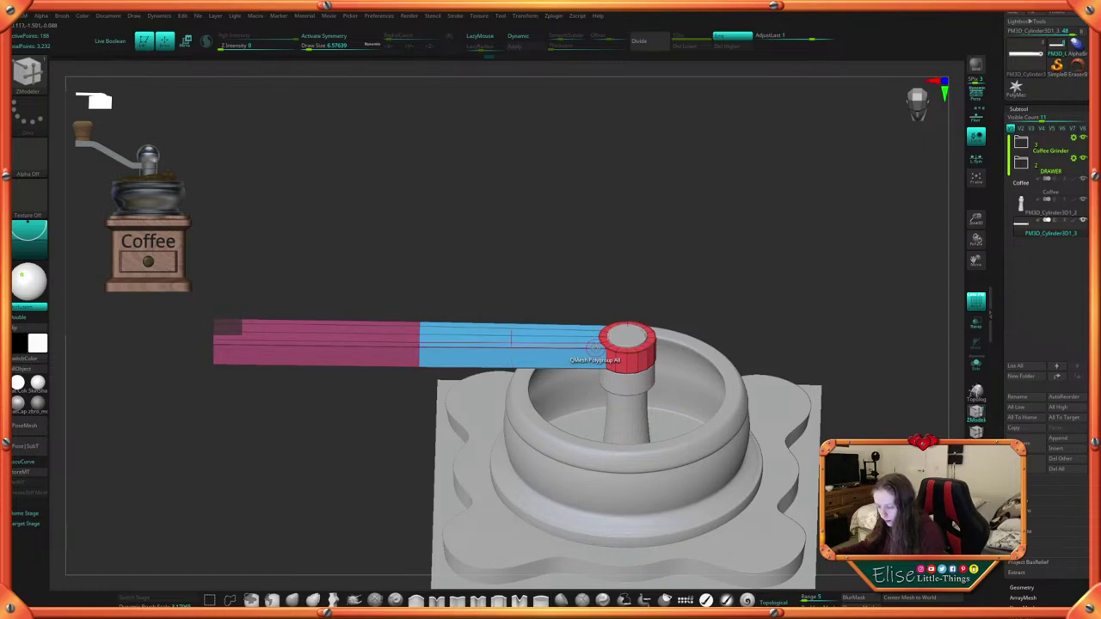
{"action": "key", "text": "space"}
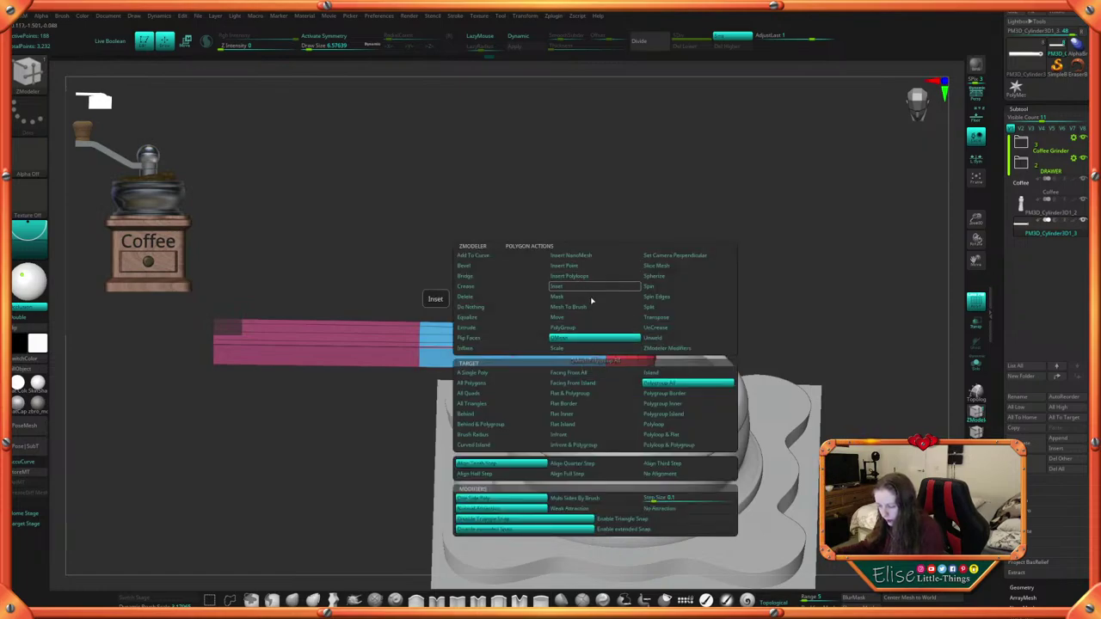
{"action": "key", "text": "space"}
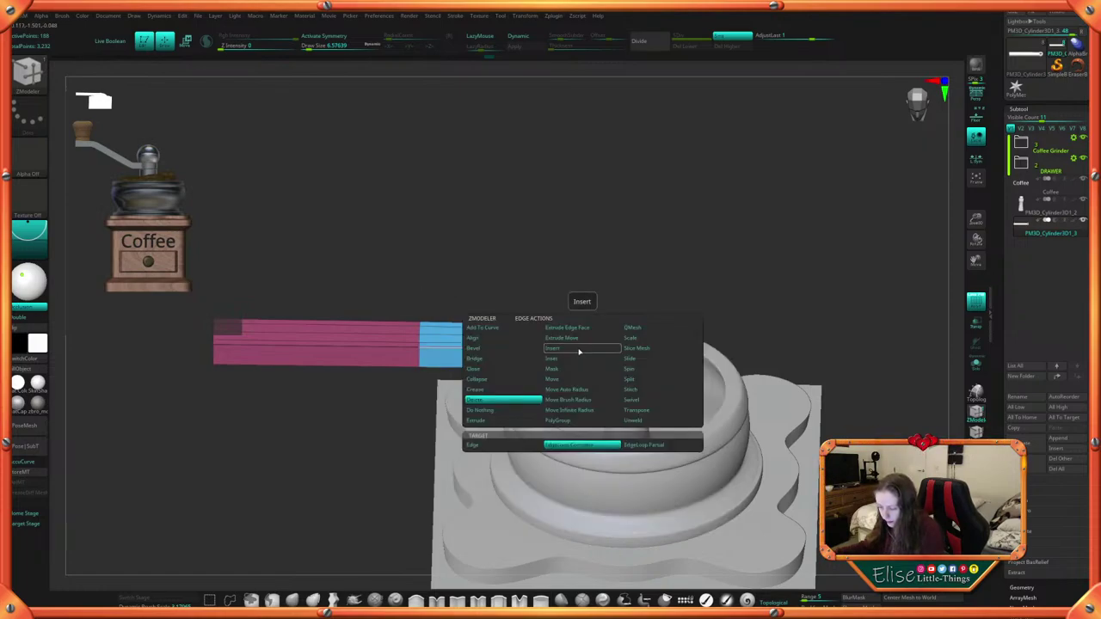
{"action": "left_click", "coordinate": [578, 349]}
{"action": "left_click", "coordinate": [516, 445]}
{"action": "left_click_drag", "start_coordinate": [621, 251], "coordinate": [612, 303]}
Delete the last edge loop dividing the crank arm across its length
{"action": "key", "text": "space"}
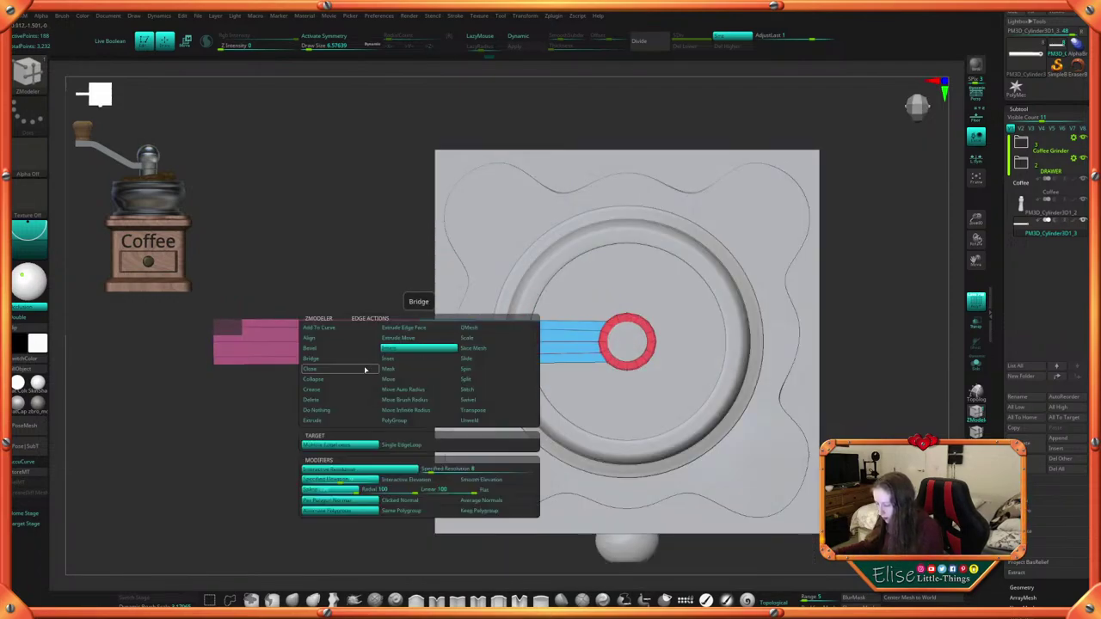
{"action": "left_click", "coordinate": [343, 403]}
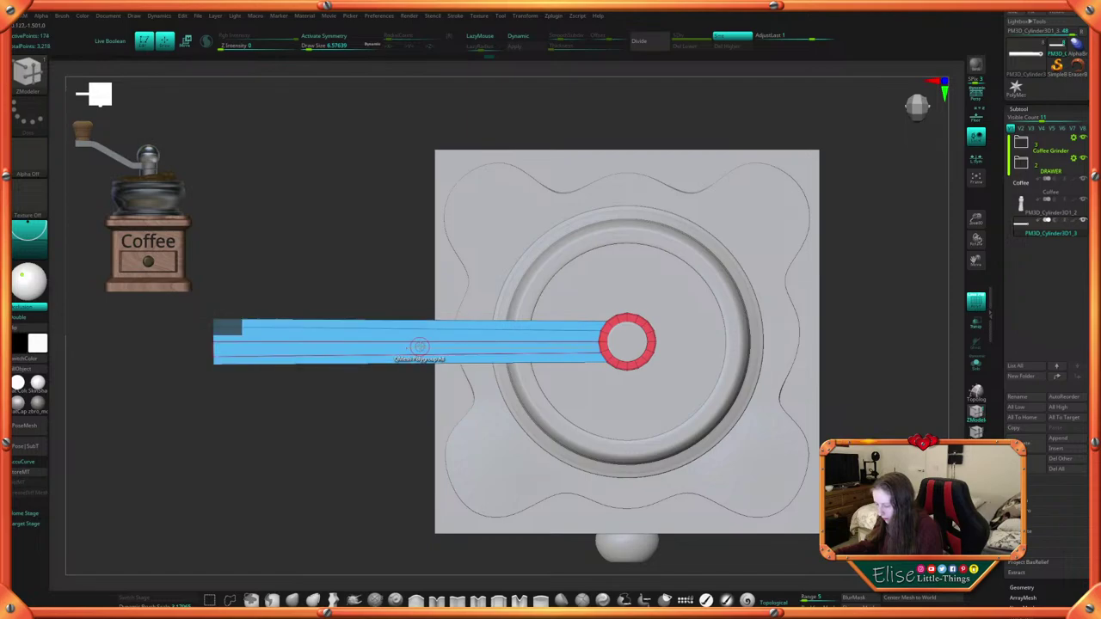
{"action": "left_click_drag", "start_coordinate": [860, 283], "coordinate": [861, 256]}
Insert multiple evenly spaced edge loops across the crank arm to divide it into short segments
{"action": "key", "text": "space"}
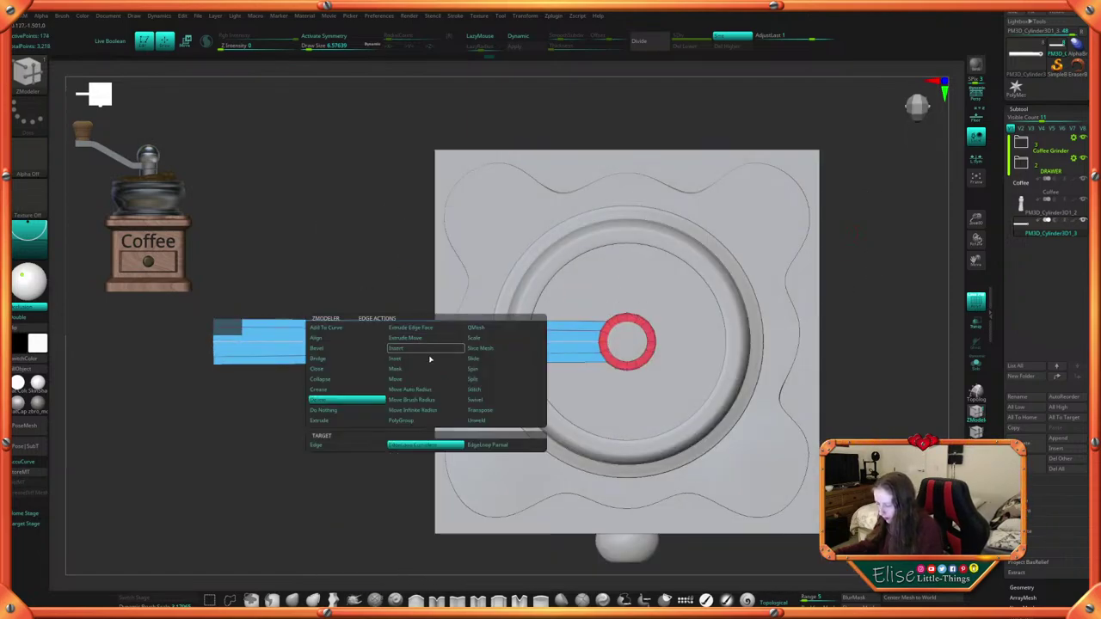
{"action": "left_click", "coordinate": [414, 351]}
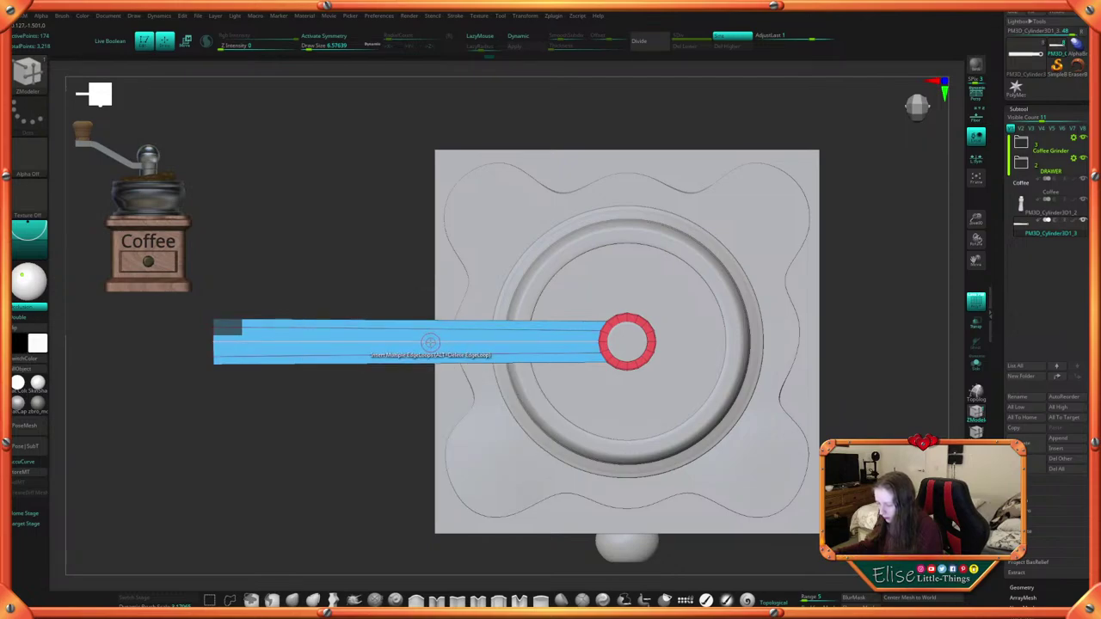
{"action": "left_click_drag", "start_coordinate": [430, 343], "coordinate": [513, 317]}
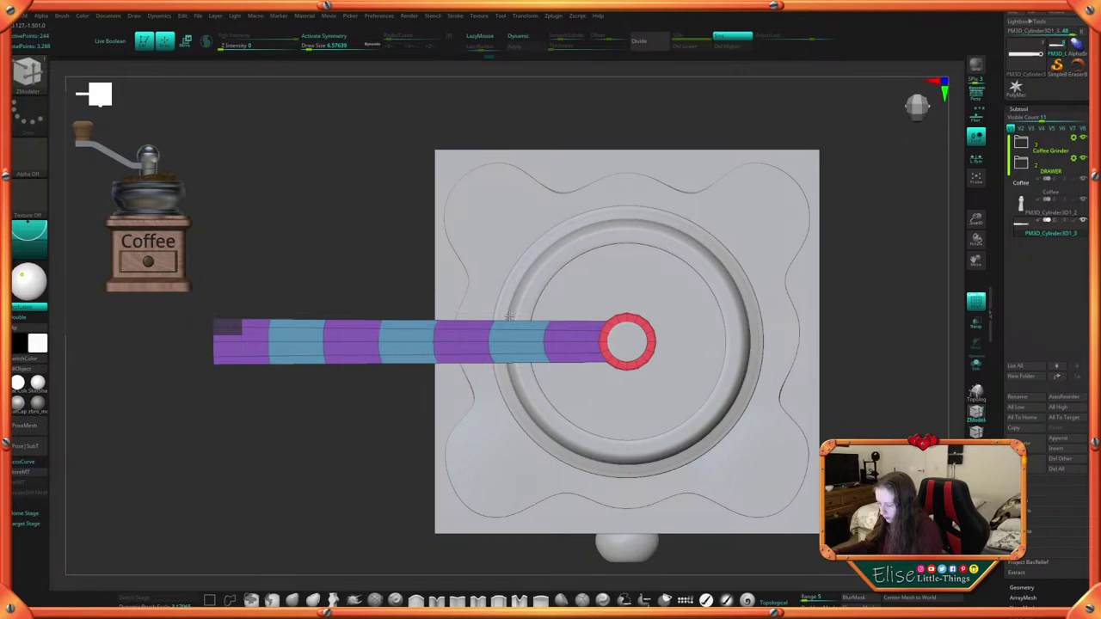
{"action": "left_click_drag", "start_coordinate": [872, 278], "coordinate": [873, 204], "text": "shift"}
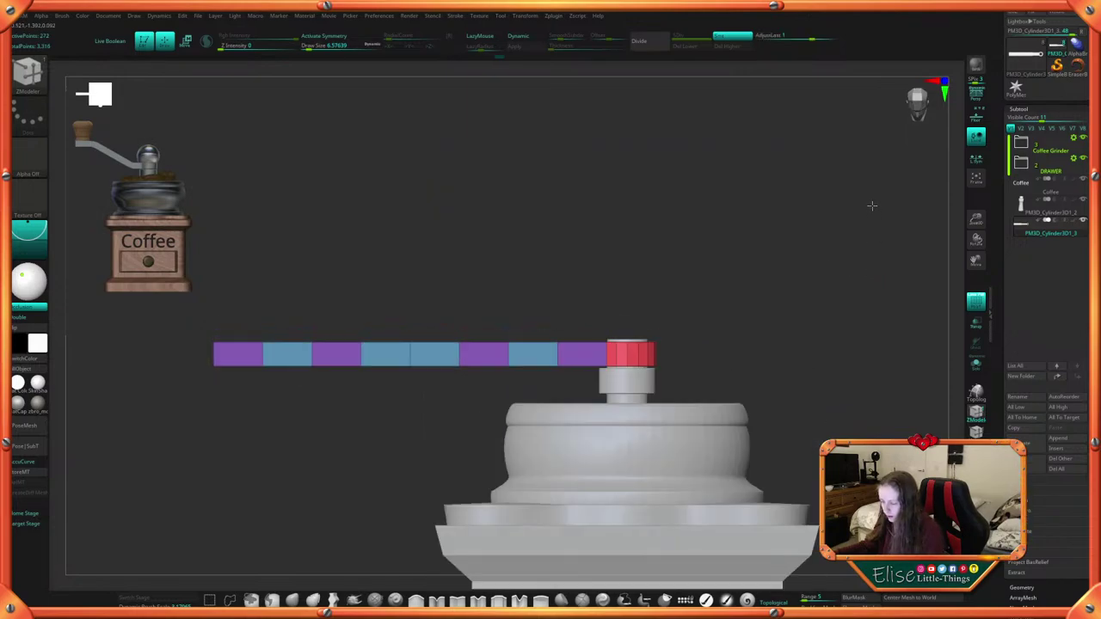
Examine the segmented arm and its outer end, previewing it with Dynamic Subdiv
{"action": "mouse_move", "coordinate": [702, 269]}
{"action": "left_mouse_down"}
{"action": "mouse_move", "coordinate": [698, 297]}
{"action": "mouse_move", "coordinate": [694, 279]}
{"action": "left_mouse_up"}
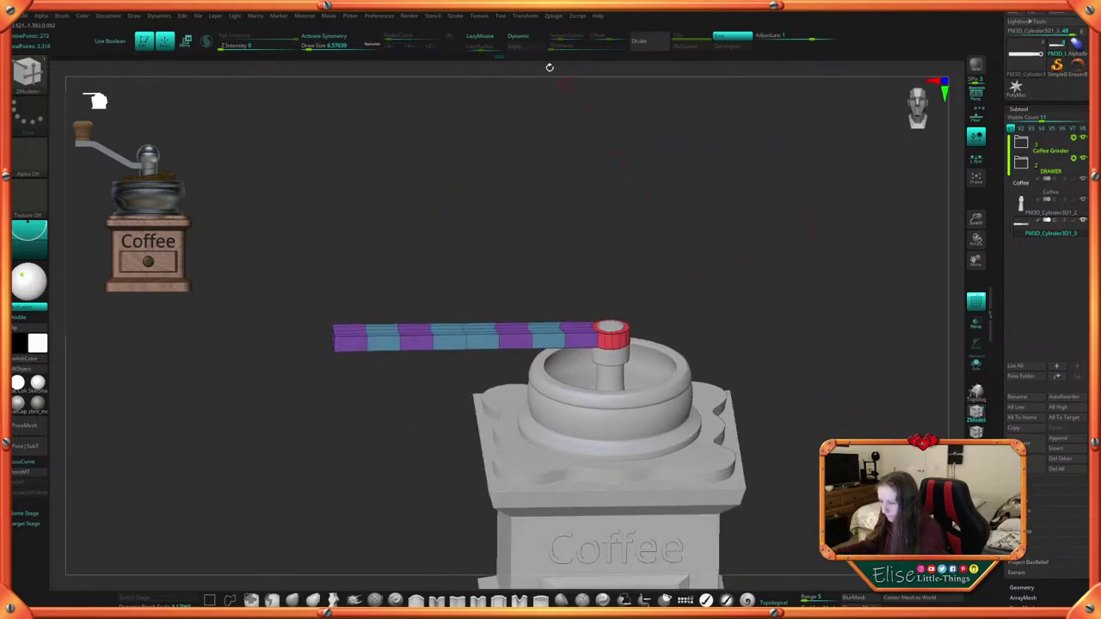
{"action": "left_click_drag", "start_coordinate": [572, 203], "coordinate": [629, 212]}
{"action": "left_click_drag", "start_coordinate": [693, 231], "coordinate": [632, 239], "text": "alt"}
{"action": "left_click", "coordinate": [526, 36]}
{"action": "left_click_drag", "start_coordinate": [577, 158], "coordinate": [642, 209], "text": "alt"}
{"action": "left_click_drag", "start_coordinate": [765, 224], "coordinate": [759, 278]}
{"action": "left_click_drag", "start_coordinate": [493, 257], "coordinate": [484, 235]}
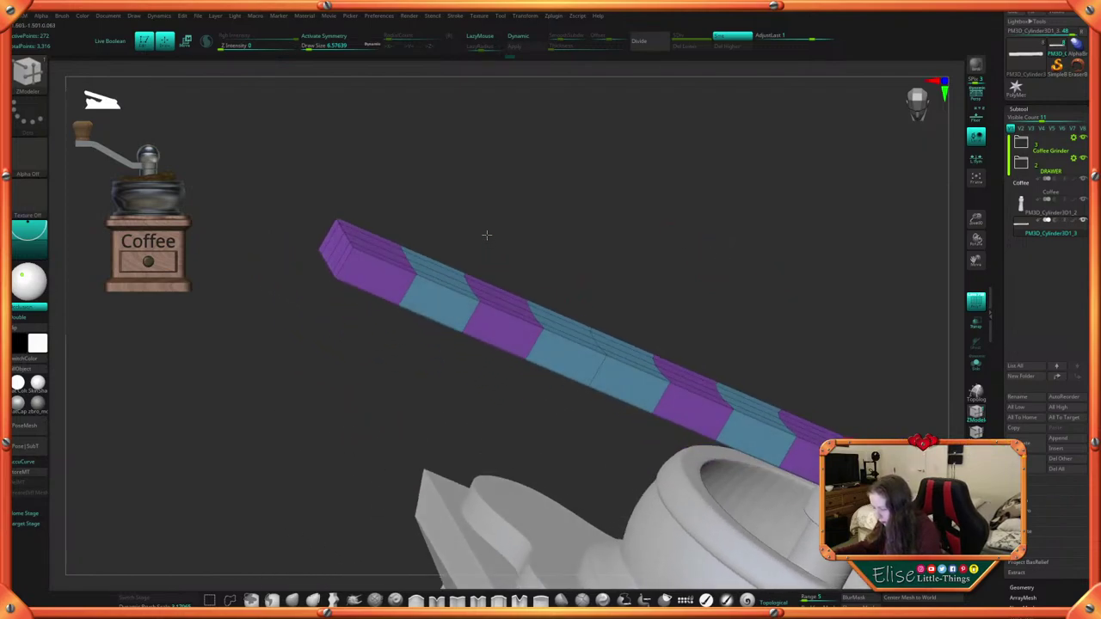
Insert a single edge loop close to the arm's outer end and turn on Dynamic Subdiv
{"action": "key", "text": "space"}
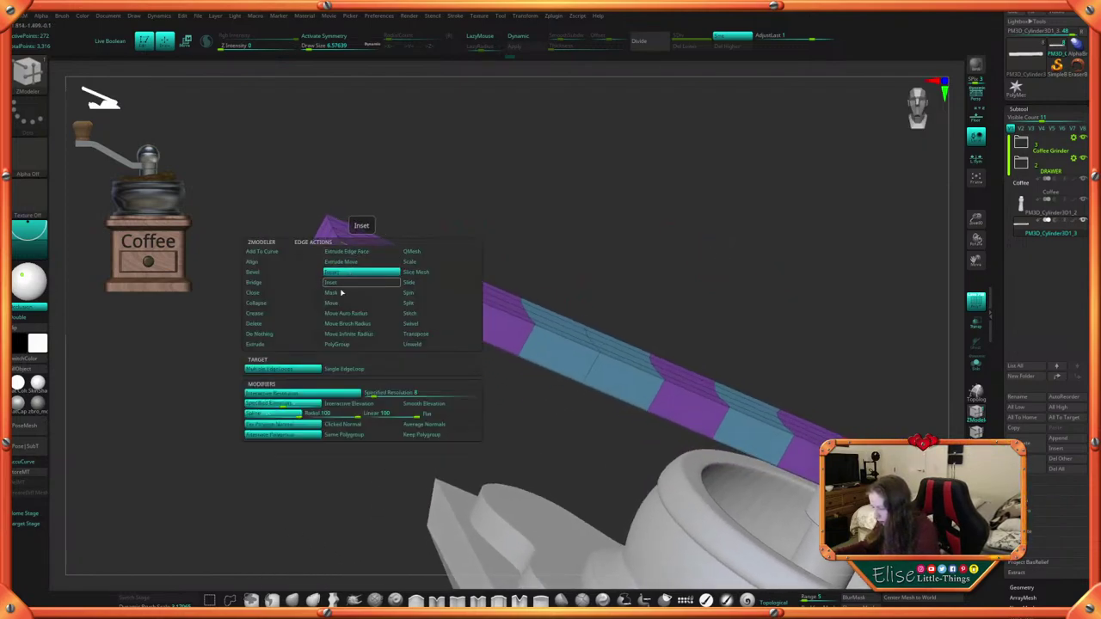
{"action": "left_click", "coordinate": [344, 369]}
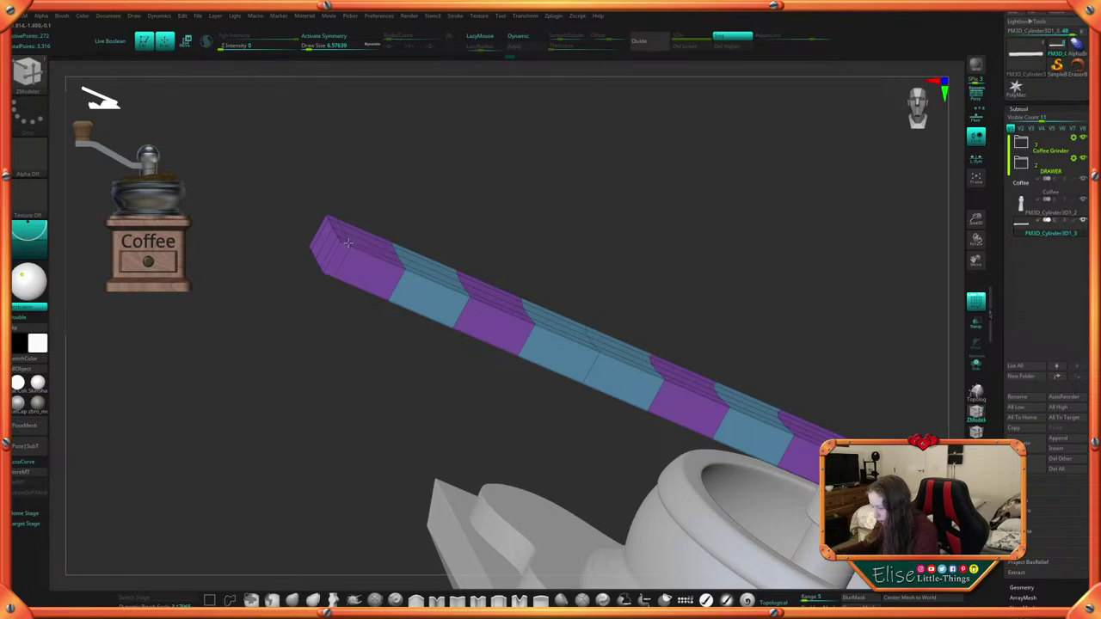
{"action": "left_click", "coordinate": [540, 37]}
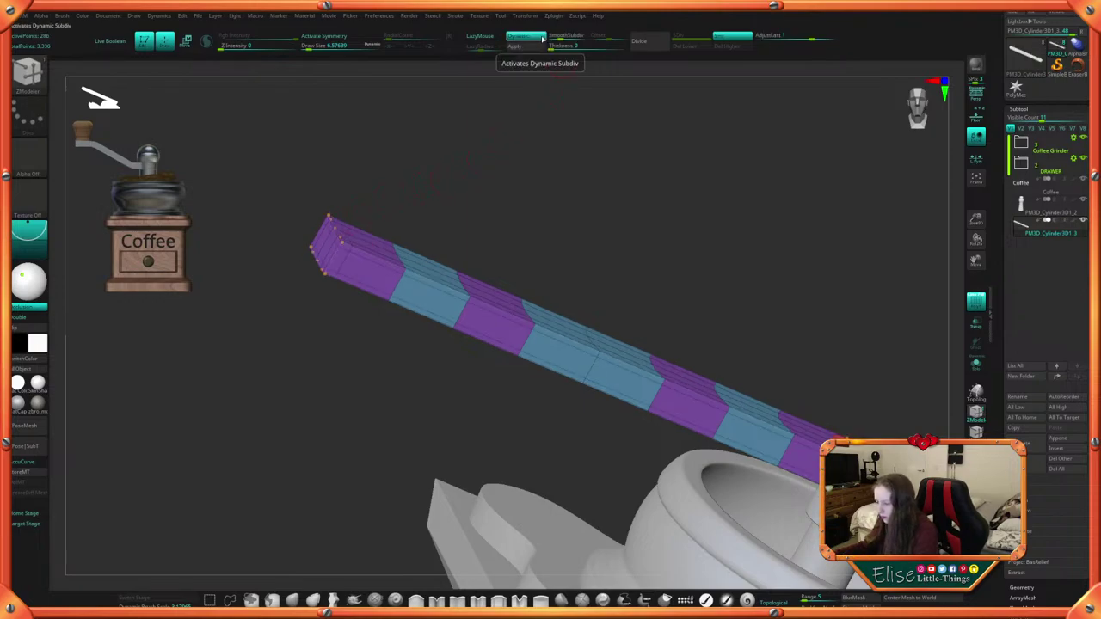
Hide the polyframe and insert a single edge loop on the arm close to where it meets the ring
{"action": "key", "text": "space"}
{"action": "left_click", "coordinate": [597, 292]}
{"action": "mouse_move", "coordinate": [637, 250]}
{"action": "left_mouse_down"}
{"action": "mouse_move", "coordinate": [634, 229]}
{"action": "mouse_move", "coordinate": [643, 255]}
{"action": "mouse_move", "coordinate": [668, 253]}
{"action": "mouse_move", "coordinate": [639, 227]}
{"action": "mouse_move", "coordinate": [705, 226]}
{"action": "mouse_move", "coordinate": [755, 195]}
{"action": "mouse_move", "coordinate": [619, 181]}
{"action": "mouse_move", "coordinate": [724, 204]}
{"action": "mouse_move", "coordinate": [725, 180]}
{"action": "mouse_move", "coordinate": [688, 172]}
{"action": "mouse_move", "coordinate": [688, 194]}
{"action": "mouse_move", "coordinate": [707, 127]}
{"action": "mouse_move", "coordinate": [652, 206]}
{"action": "mouse_move", "coordinate": [671, 241]}
{"action": "mouse_move", "coordinate": [645, 249]}
{"action": "left_mouse_up"}
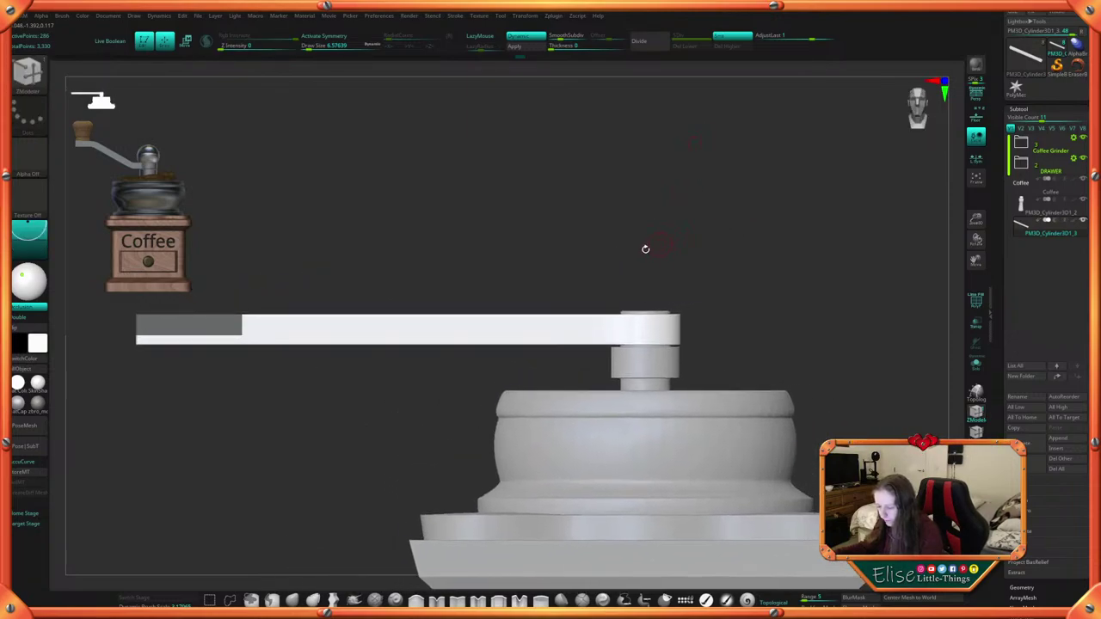
{"action": "key", "text": "space"}
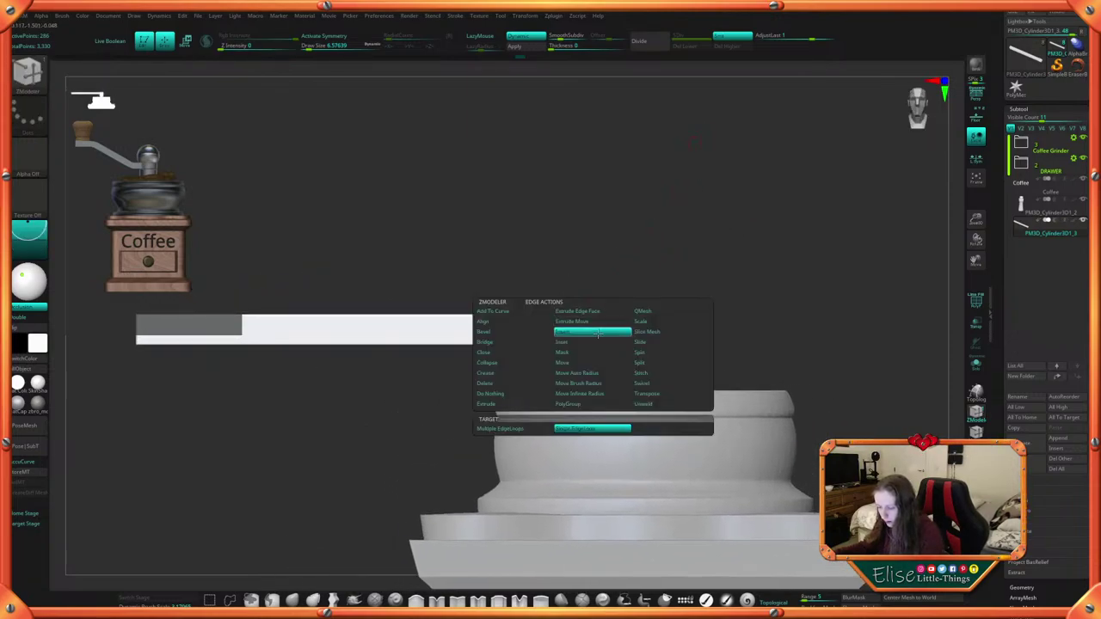
{"action": "left_click", "coordinate": [598, 333]}
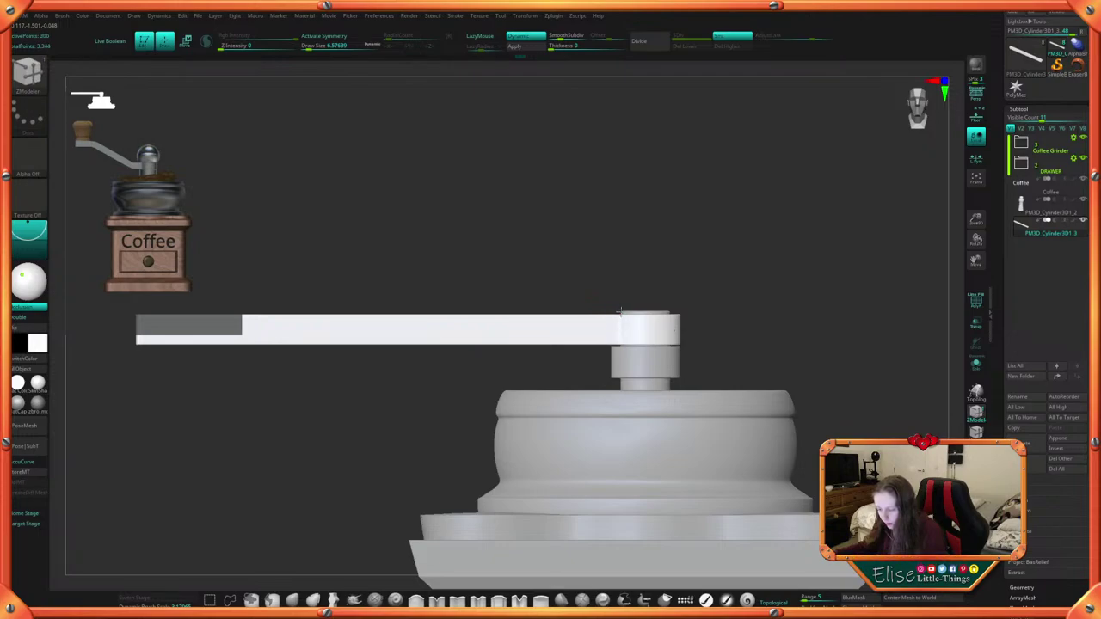
Turn the polyframe display on again so the crank arm's coloured segments show in the front view
{"action": "left_click_drag", "start_coordinate": [737, 254], "coordinate": [776, 247]}
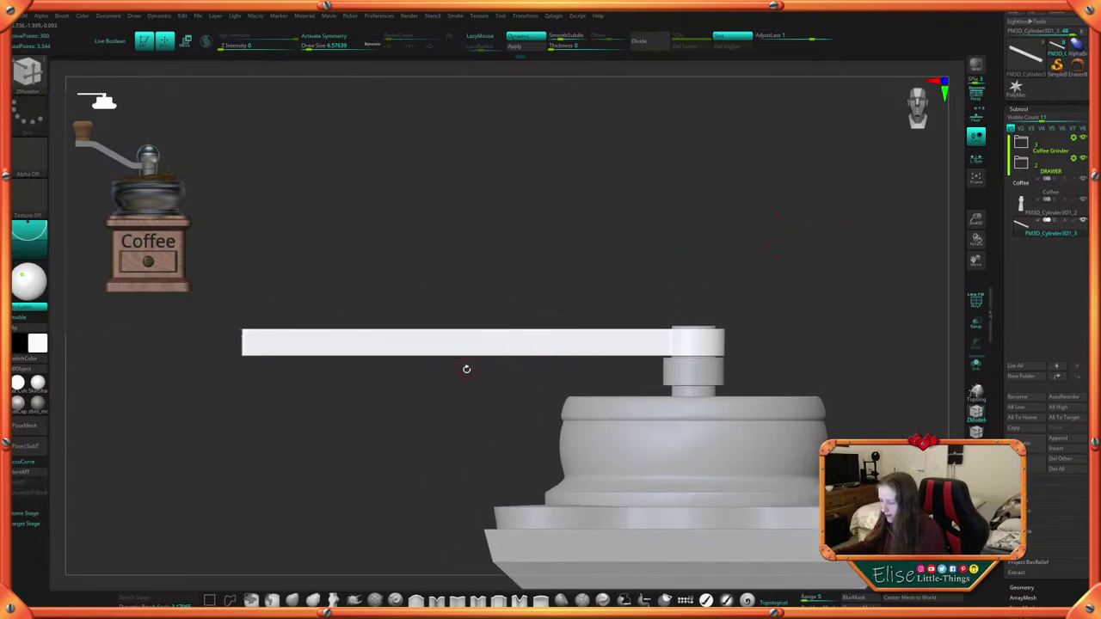
{"action": "mouse_move", "coordinate": [478, 409]}
{"action": "left_mouse_down", "text": "alt"}
{"action": "mouse_move", "coordinate": [516, 413]}
{"action": "mouse_move", "coordinate": [467, 414]}
{"action": "left_mouse_up", "text": "alt"}
{"action": "right_click", "coordinate": [550, 270]}
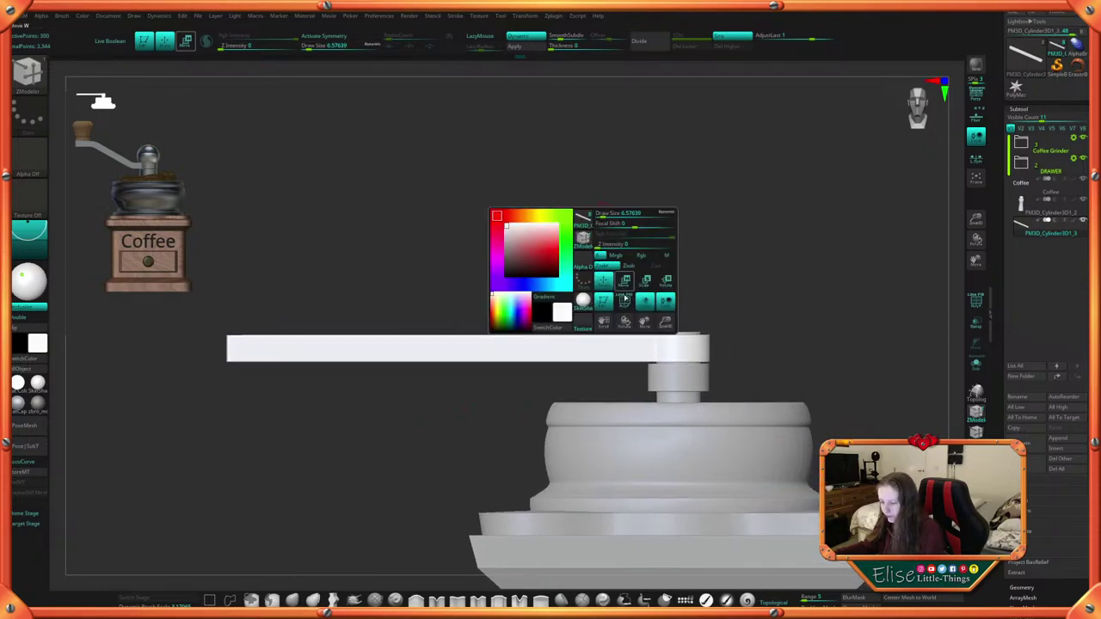
{"action": "left_click", "coordinate": [666, 301]}
{"action": "left_click_drag", "start_coordinate": [663, 204], "coordinate": [706, 173]}
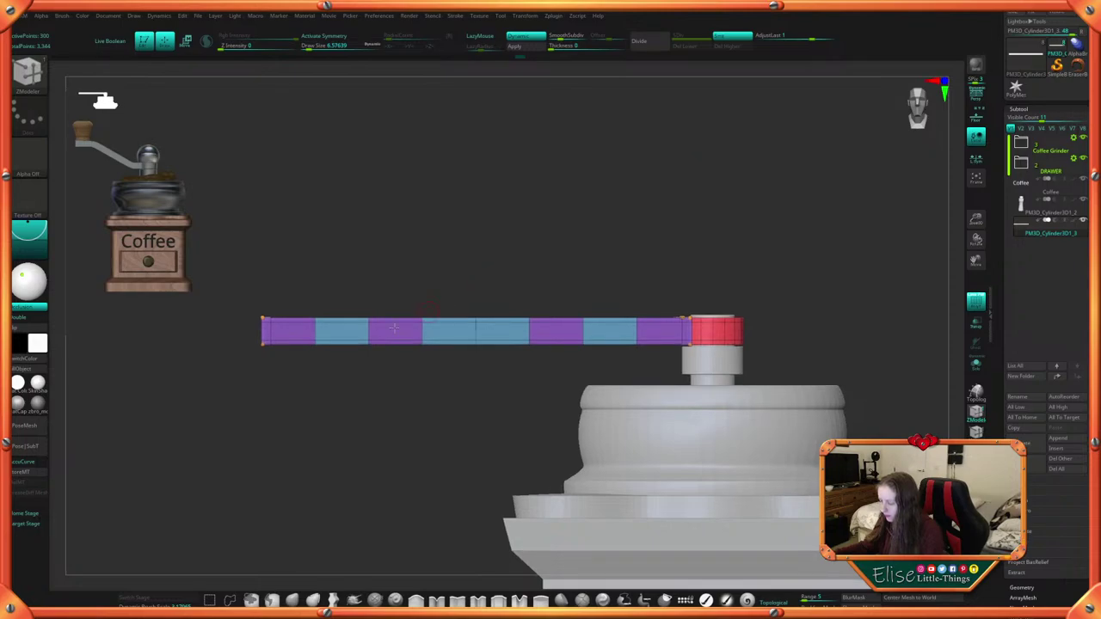
Try to bend the arm upward by masking its inner part and raising the outer segments
{"action": "mouse_move", "coordinate": [234, 268]}
{"action": "left_mouse_down", "text": "ctrl"}
{"action": "mouse_move", "coordinate": [315, 375]}
{"action": "mouse_move", "coordinate": [411, 388]}
{"action": "left_mouse_up", "text": "ctrl"}
{"action": "key", "text": "w"}
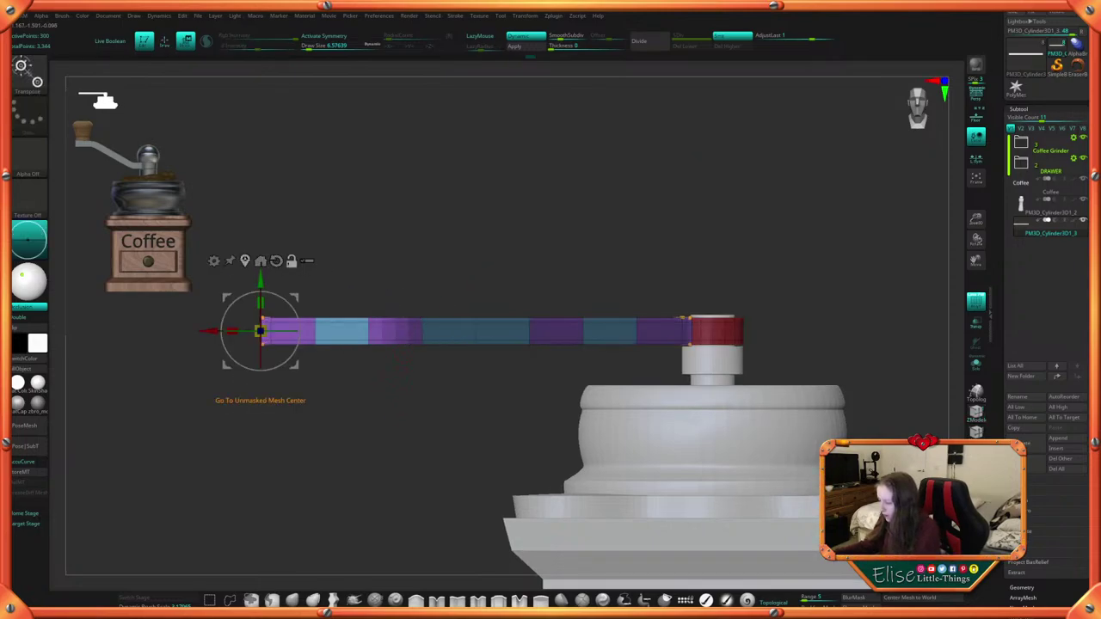
{"action": "left_click", "coordinate": [260, 260]}
{"action": "left_click_drag", "start_coordinate": [315, 280], "coordinate": [305, 212]}
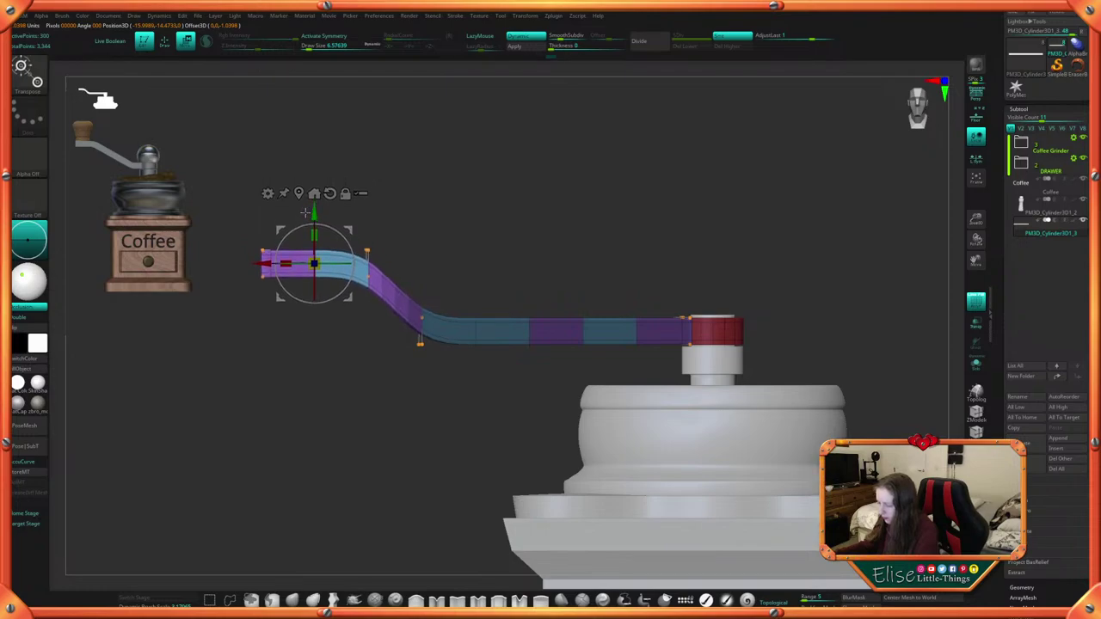
{"action": "key", "text": "ctrl+z"}
{"action": "key", "text": "q"}
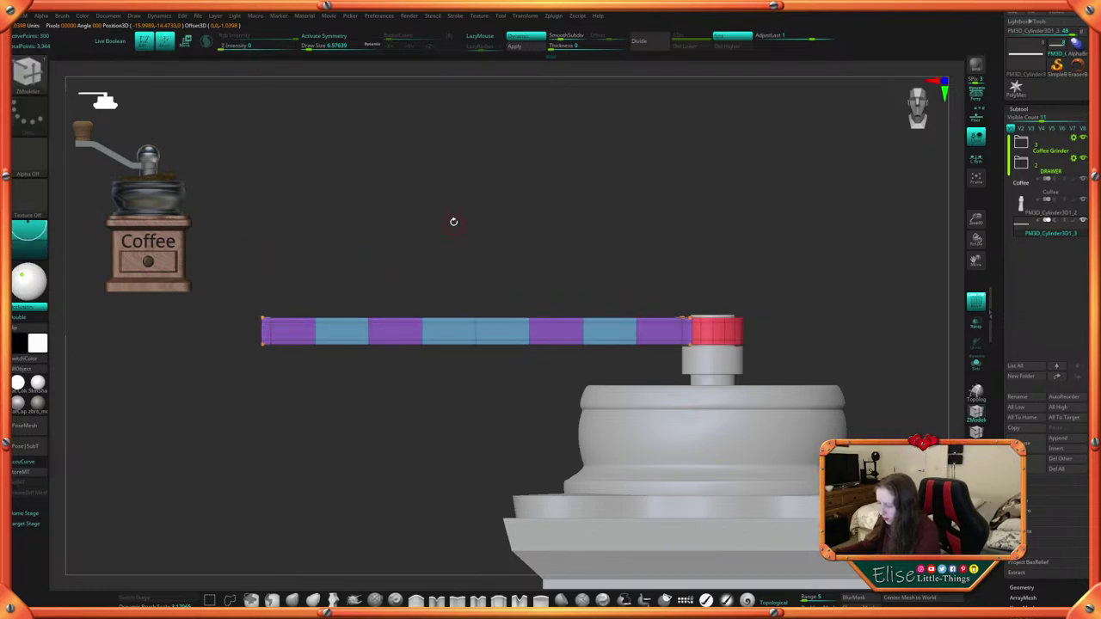
Insert a single edge loop across the arm where the second and third segments from its outer end meet
{"action": "mouse_move", "coordinate": [452, 221]}
{"action": "left_mouse_down"}
{"action": "mouse_move", "coordinate": [453, 261]}
{"action": "mouse_move", "coordinate": [409, 300]}
{"action": "left_mouse_up"}
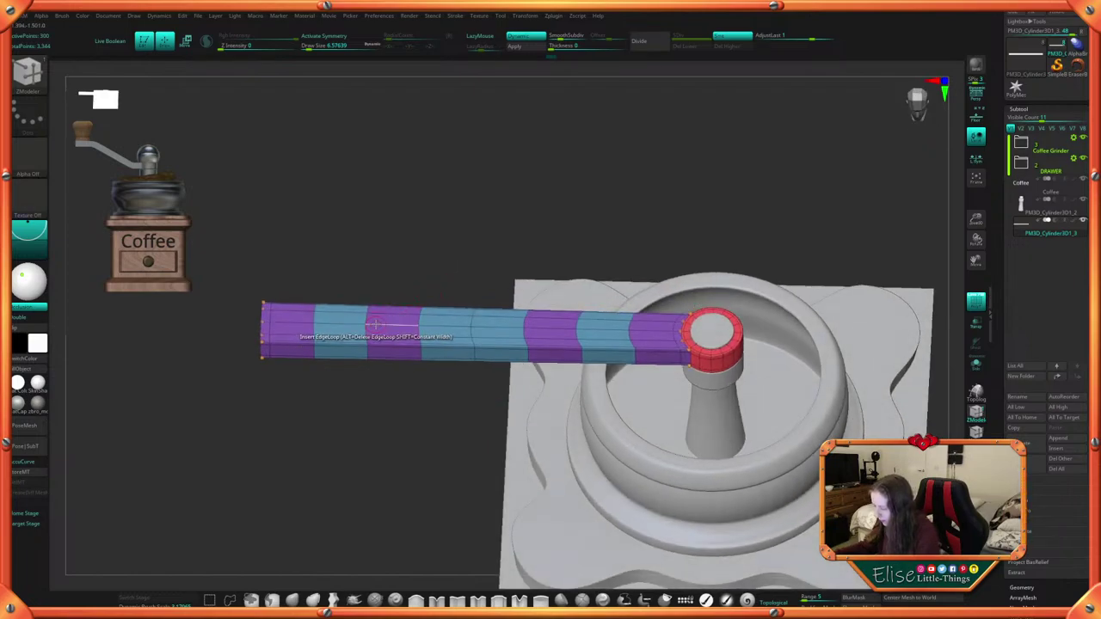
{"action": "key", "text": "space"}
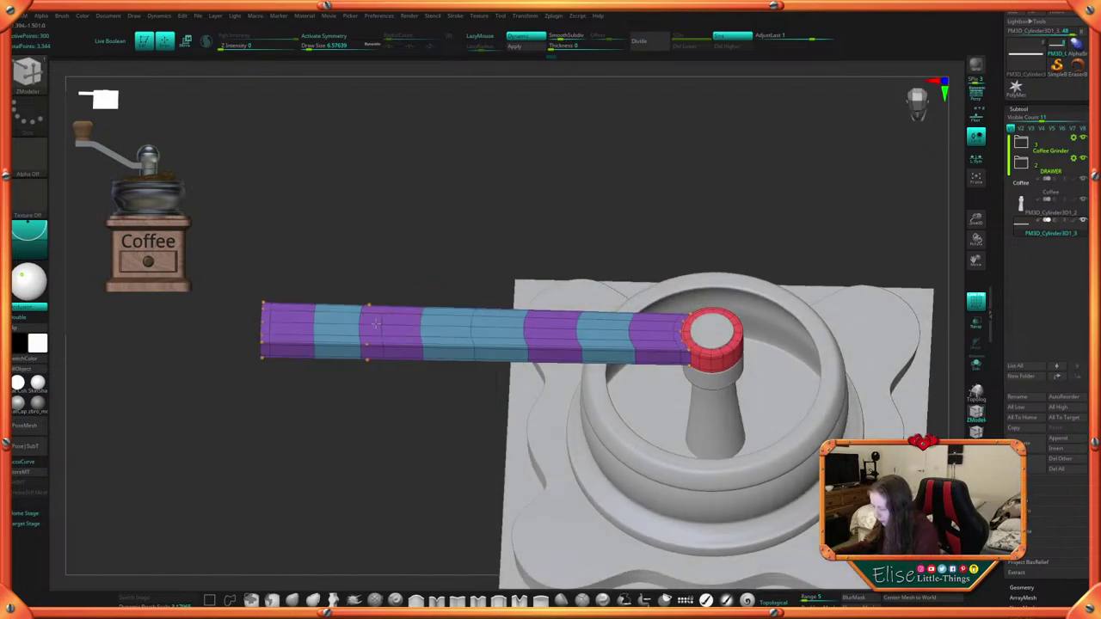
{"action": "left_click_drag", "start_coordinate": [463, 225], "coordinate": [445, 194], "text": "shift"}
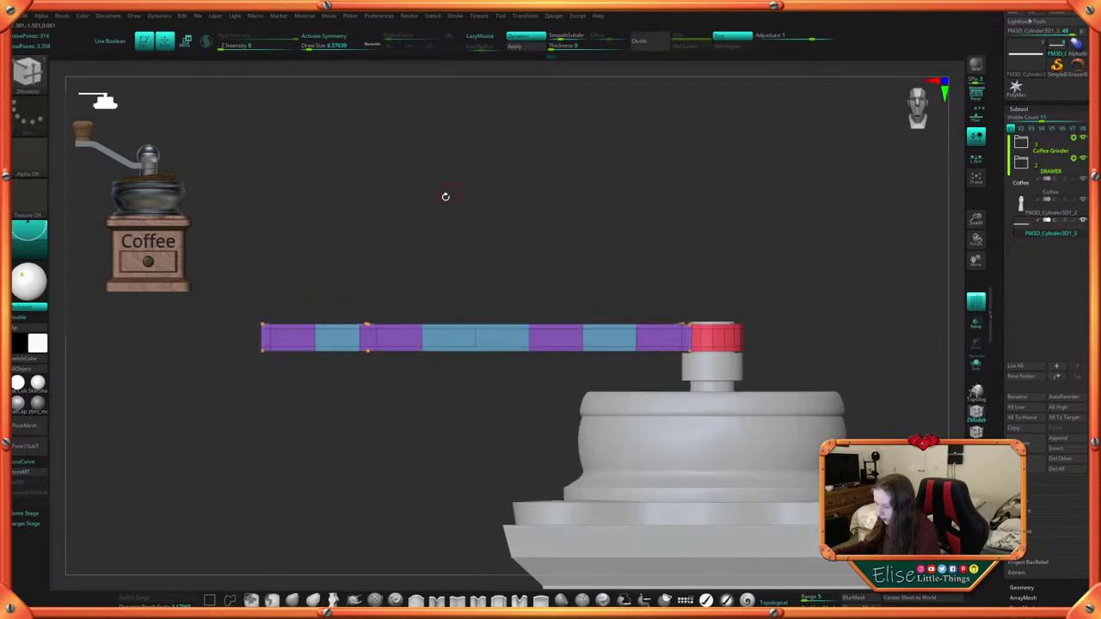
Try raising the two outermost arm segments with the rest of the arm masked, undo the move and clear the mask
{"action": "mouse_move", "coordinate": [224, 281]}
{"action": "left_mouse_down", "text": "ctrl"}
{"action": "mouse_move", "coordinate": [393, 405]}
{"action": "mouse_move", "coordinate": [367, 407]}
{"action": "left_mouse_up", "text": "ctrl"}
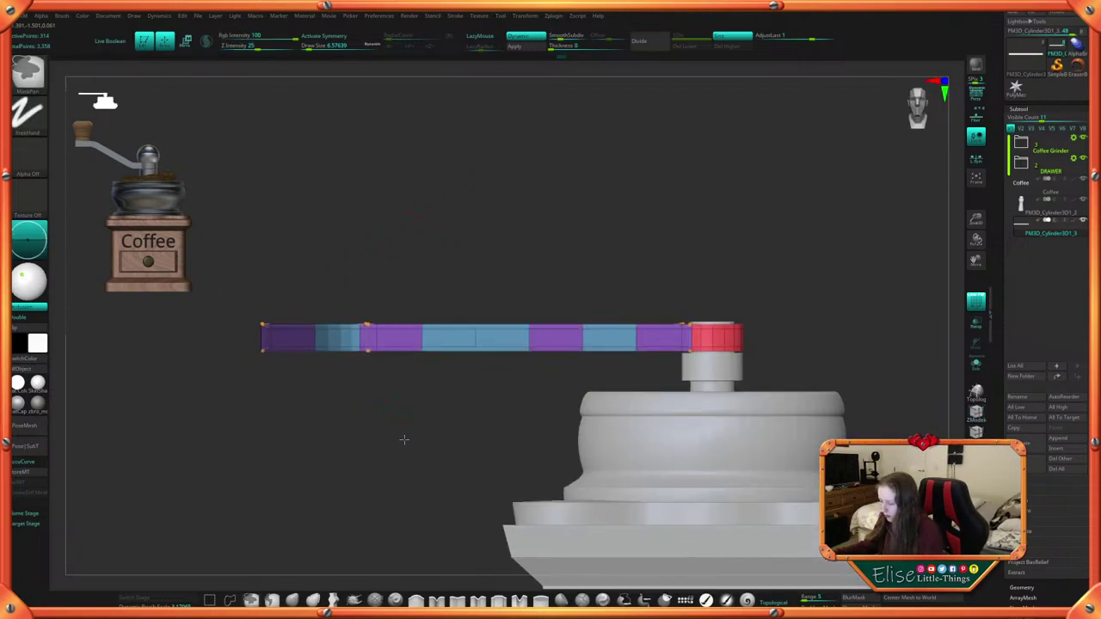
{"action": "left_click", "coordinate": [407, 418], "text": "ctrl"}
{"action": "key", "text": "w"}
{"action": "left_click", "coordinate": [299, 267], "text": "alt"}
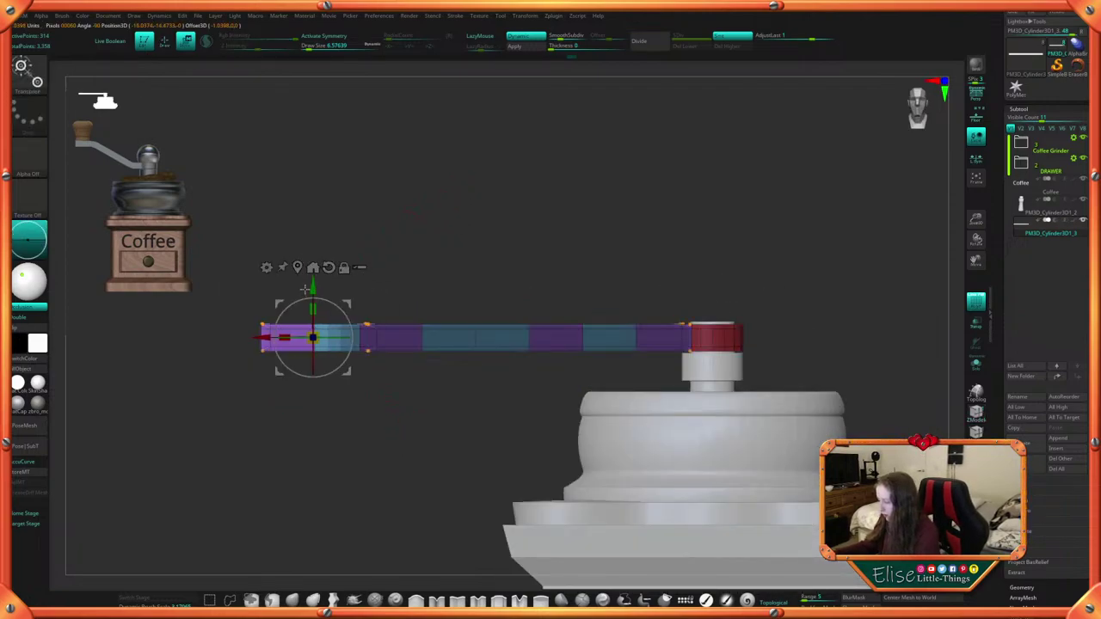
{"action": "left_click_drag", "start_coordinate": [313, 287], "coordinate": [314, 253]}
{"action": "key", "text": "ctrl+z"}
{"action": "left_click_drag", "start_coordinate": [417, 228], "coordinate": [471, 225], "text": "ctrl"}
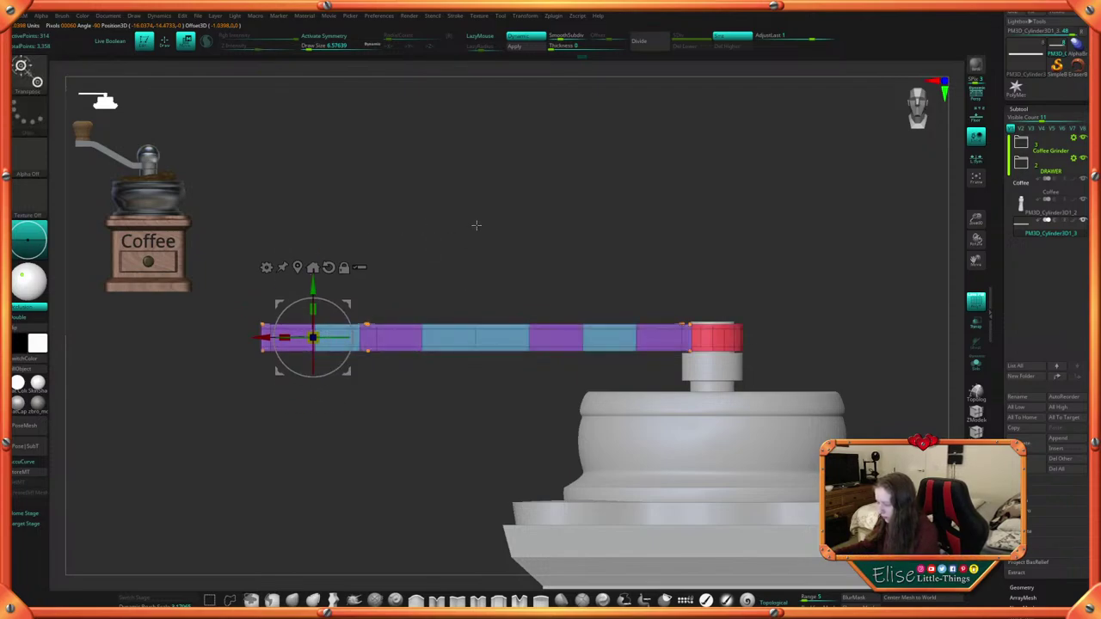
Mask everything except the arm's outer end, raise that end to form an angled bend and shift it slightly outward
{"action": "left_click_drag", "start_coordinate": [236, 273], "coordinate": [359, 420], "text": "ctrl"}
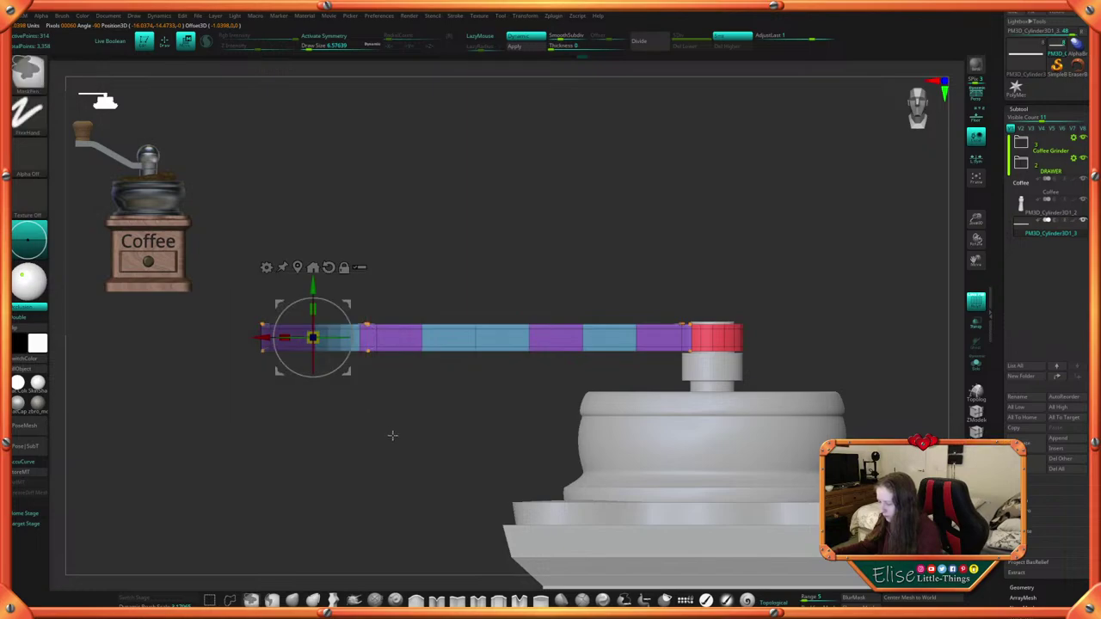
{"action": "left_click", "coordinate": [391, 435], "text": "ctrl"}
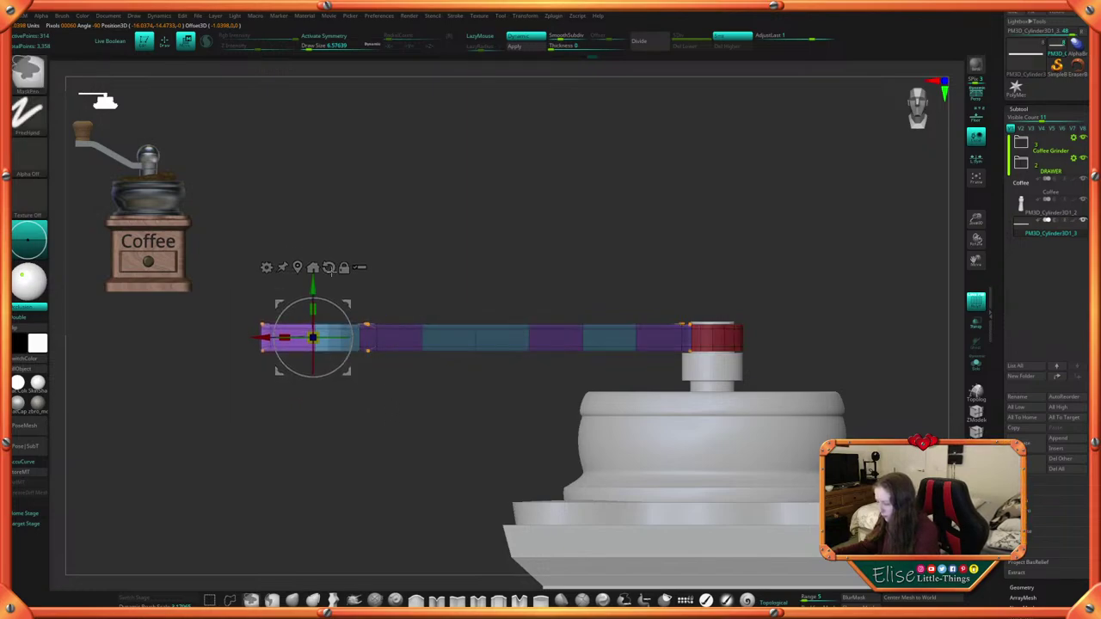
{"action": "left_click_drag", "start_coordinate": [251, 290], "coordinate": [243, 297], "text": "ctrl"}
{"action": "left_click_drag", "start_coordinate": [260, 340], "coordinate": [350, 399], "text": "ctrl"}
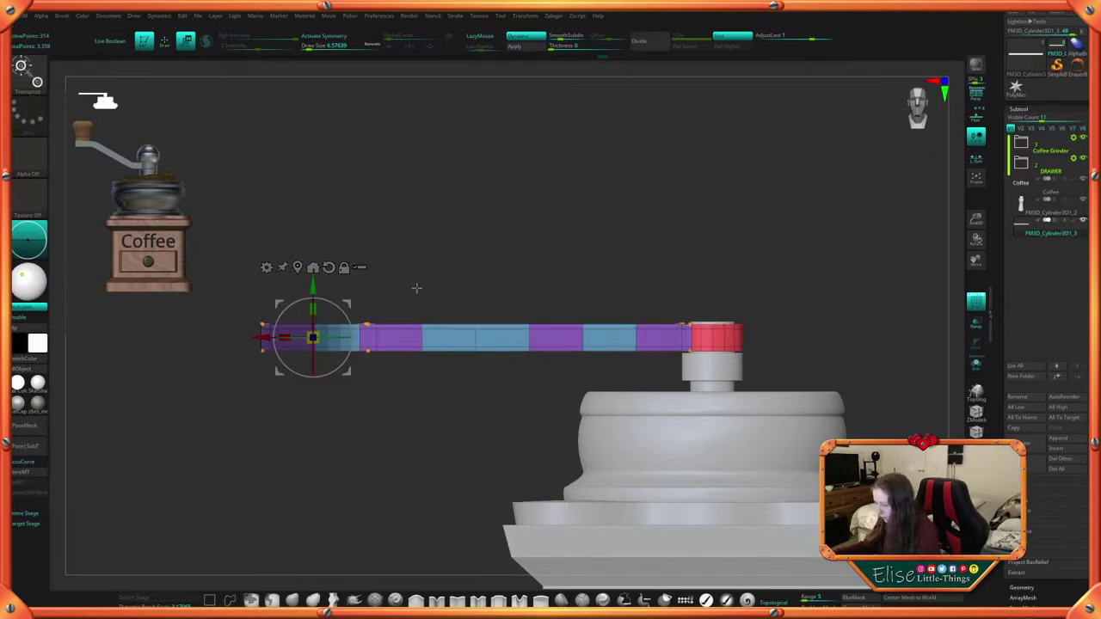
{"action": "left_click", "coordinate": [417, 288], "text": "ctrl"}
{"action": "left_click", "coordinate": [298, 268]}
{"action": "left_click_drag", "start_coordinate": [285, 279], "coordinate": [269, 227]}
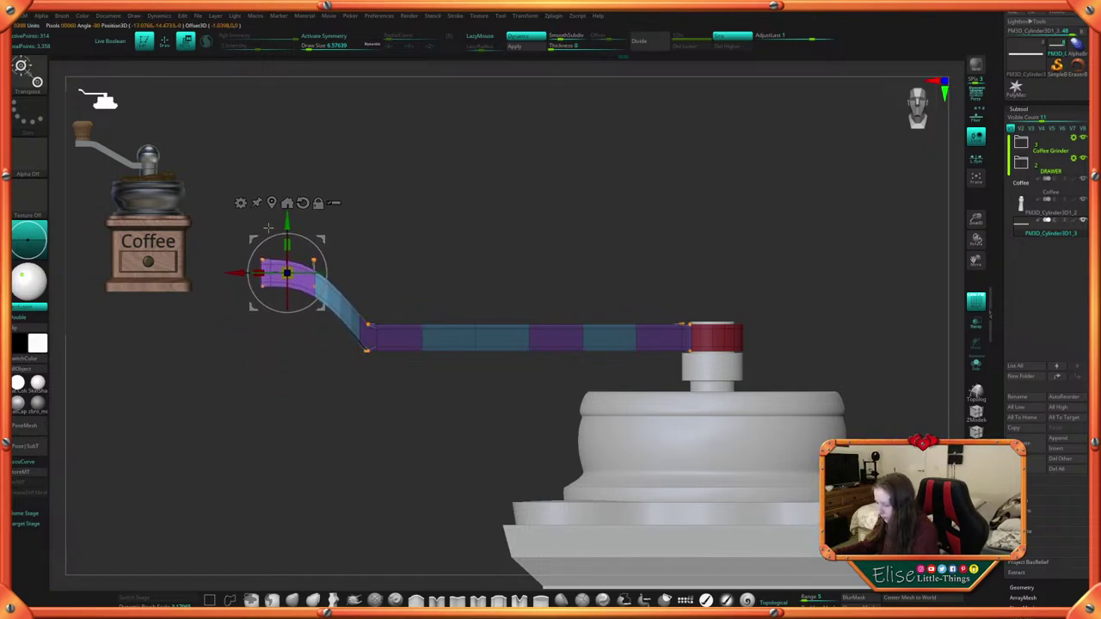
{"action": "left_click_drag", "start_coordinate": [234, 272], "coordinate": [228, 277]}
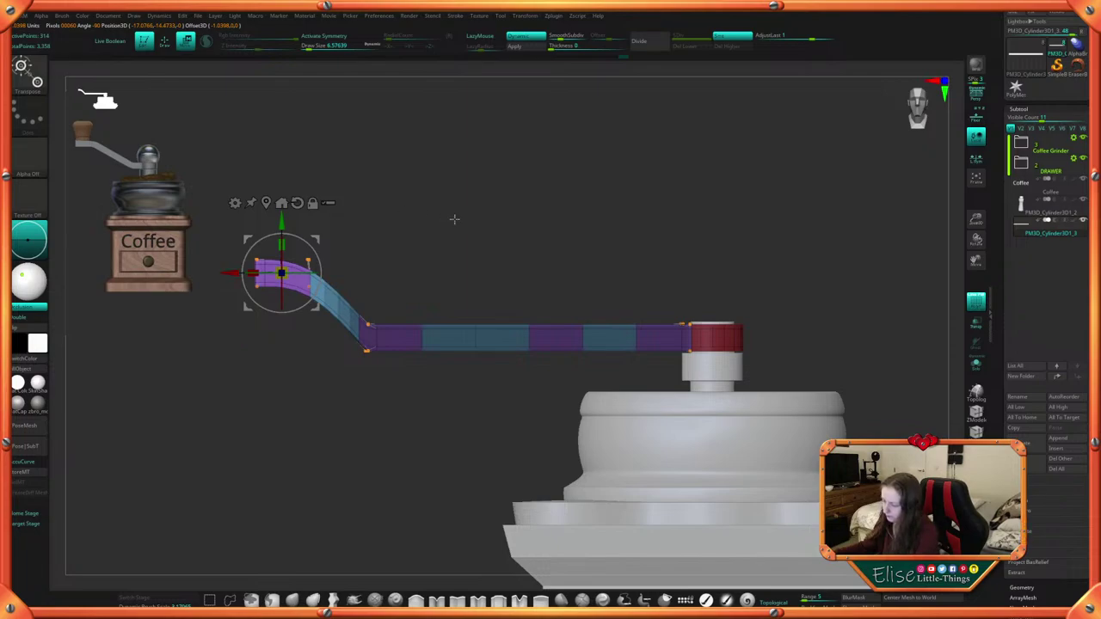
Insert extra edge loops at the arm's bend with Dynamic Subdiv off, and preview the smoothed shape
{"action": "left_click_drag", "start_coordinate": [454, 220], "coordinate": [550, 287], "text": "alt"}
{"action": "mouse_move", "coordinate": [527, 477]}
{"action": "left_mouse_down"}
{"action": "mouse_move", "coordinate": [523, 545]}
{"action": "mouse_move", "coordinate": [526, 488]}
{"action": "left_mouse_up"}
{"action": "key", "text": "q"}
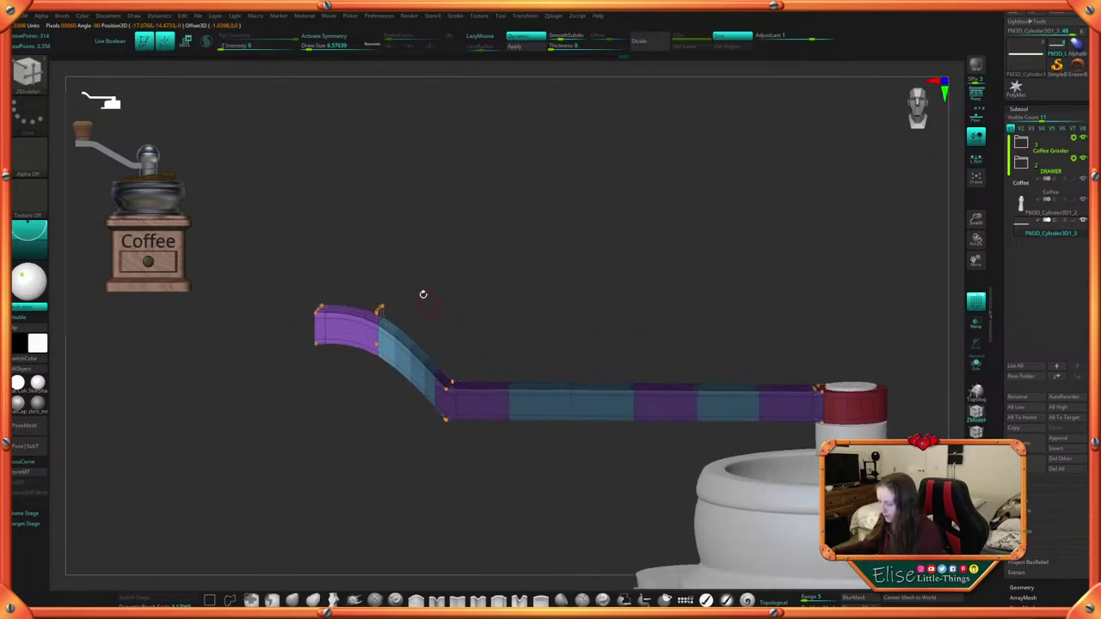
{"action": "mouse_move", "coordinate": [424, 294]}
{"action": "left_mouse_down", "text": "shift"}
{"action": "mouse_move", "coordinate": [452, 270]}
{"action": "mouse_move", "coordinate": [461, 286]}
{"action": "left_mouse_up", "text": "shift"}
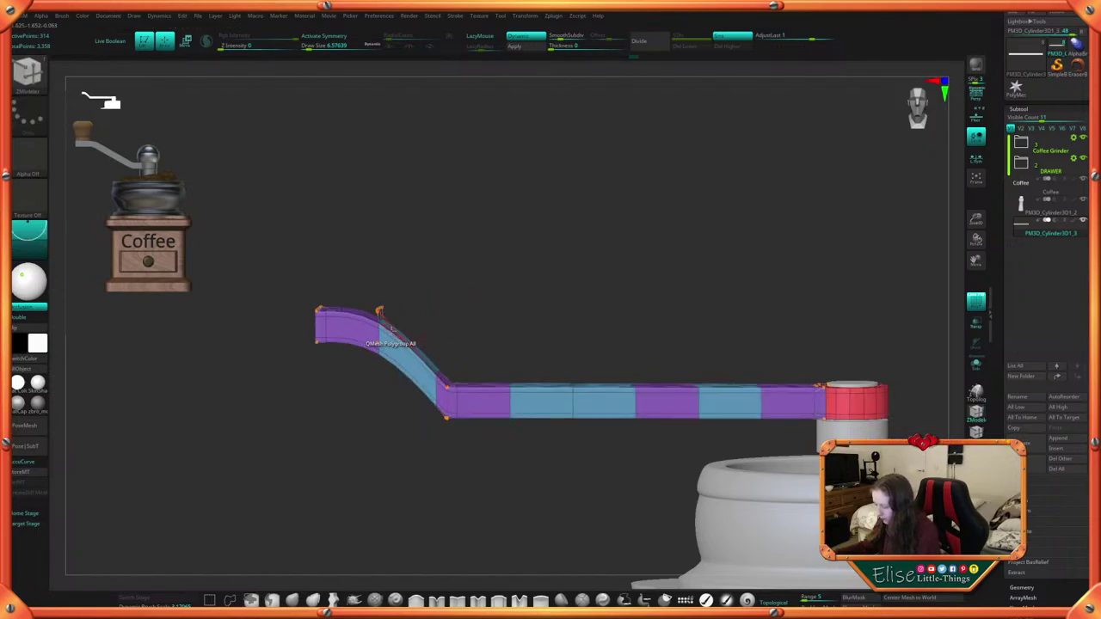
{"action": "left_click_drag", "start_coordinate": [448, 268], "coordinate": [465, 291]}
{"action": "left_click", "coordinate": [527, 35]}
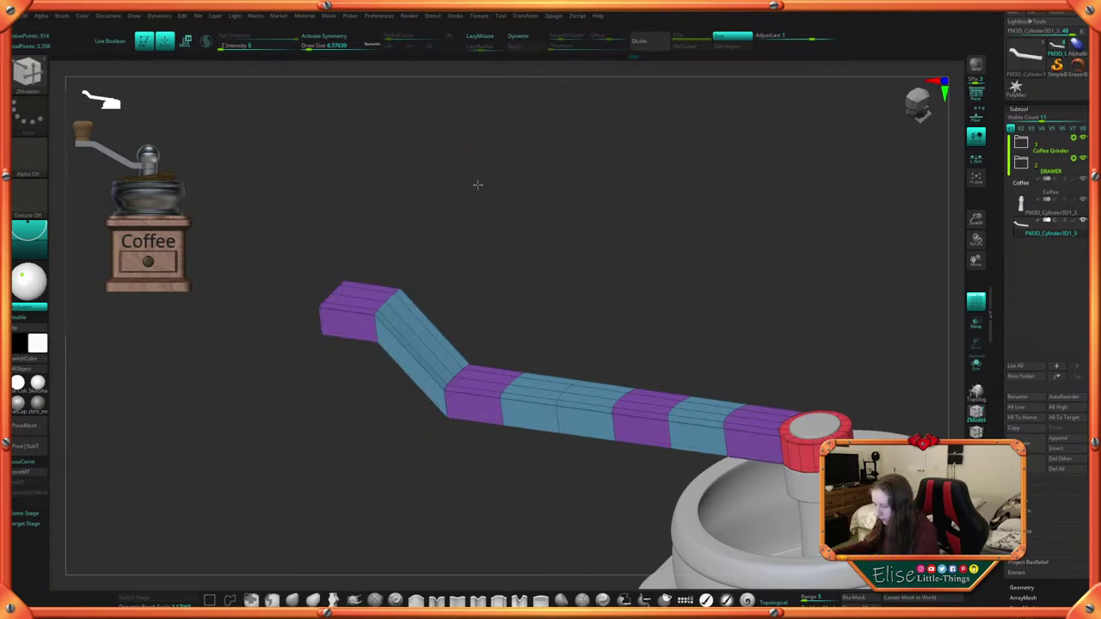
{"action": "left_click_drag", "start_coordinate": [479, 184], "coordinate": [458, 174]}
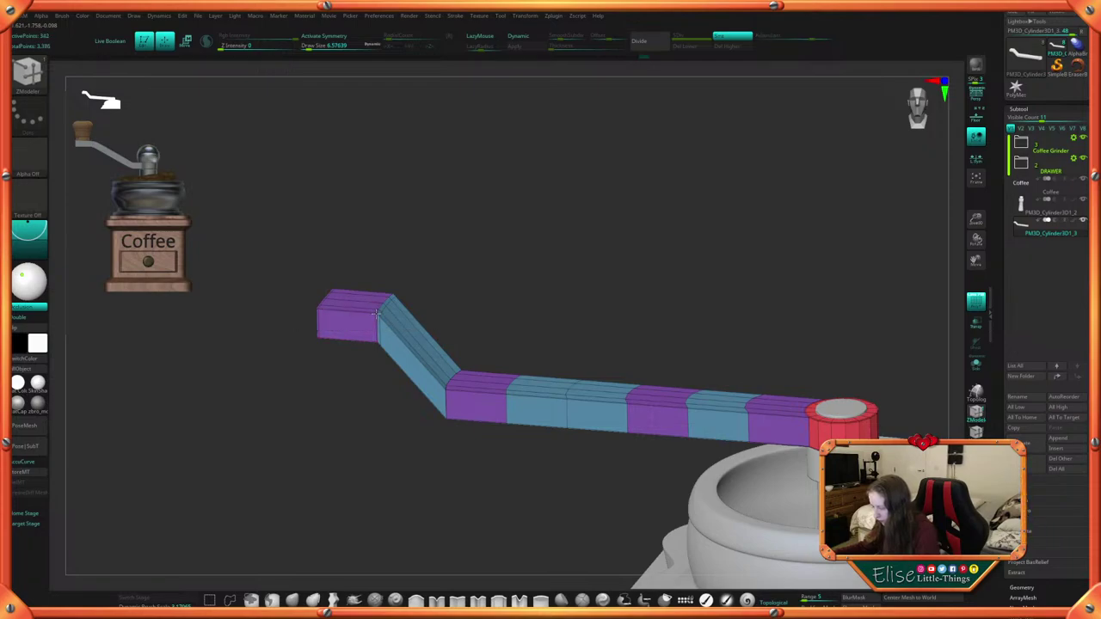
{"action": "left_click", "coordinate": [525, 40]}
{"action": "left_click_drag", "start_coordinate": [528, 164], "coordinate": [525, 147], "text": "shift"}
{"action": "mouse_move", "coordinate": [527, 200]}
{"action": "left_mouse_down", "text": "alt"}
{"action": "mouse_move", "coordinate": [508, 162]}
{"action": "mouse_move", "coordinate": [531, 215]}
{"action": "mouse_move", "coordinate": [524, 201]}
{"action": "left_mouse_up", "text": "alt"}
{"action": "left_click", "coordinate": [528, 38]}
Try to shorten the arm by isolating its outer segments with a mask and moving them toward the ring
{"action": "left_click_drag", "start_coordinate": [681, 227], "coordinate": [681, 210]}
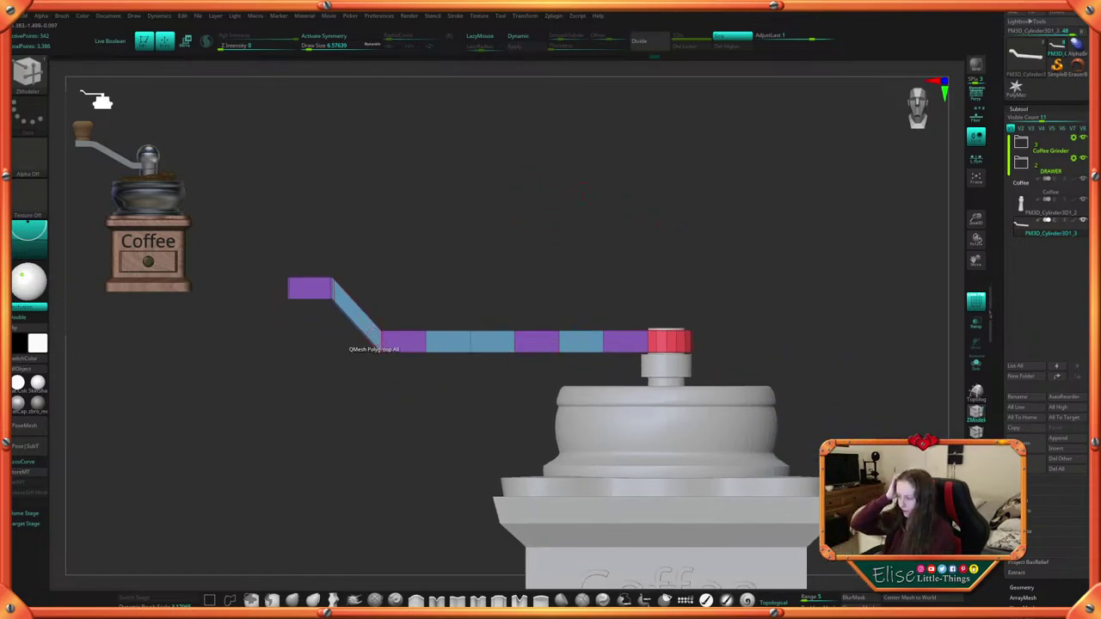
{"action": "left_click_drag", "start_coordinate": [789, 337], "coordinate": [790, 353]}
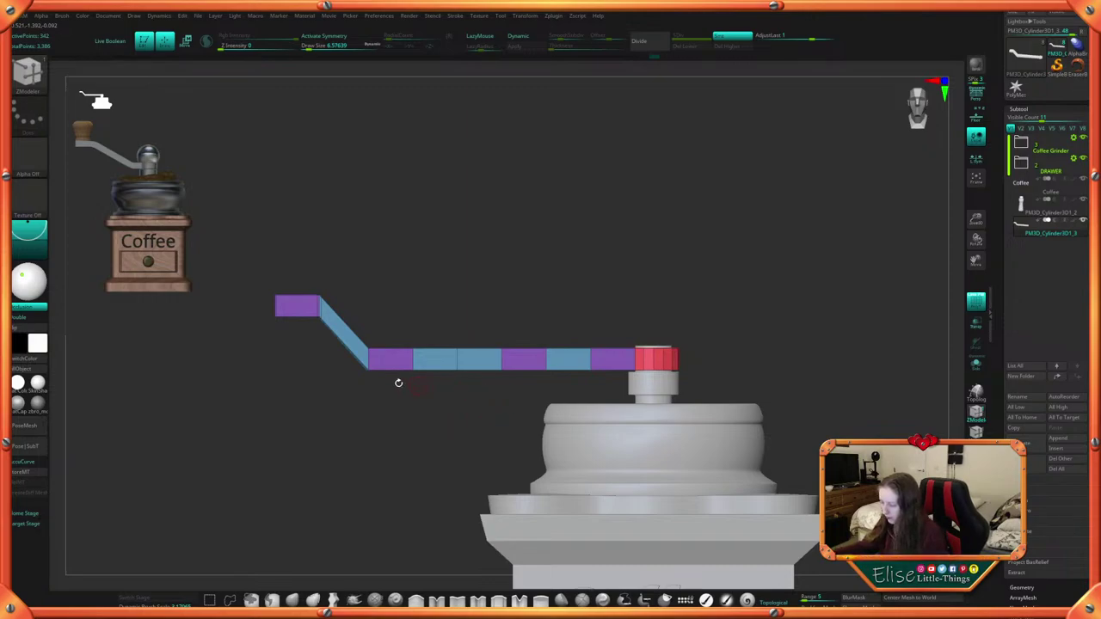
{"action": "left_click_drag", "start_coordinate": [247, 249], "coordinate": [555, 416], "text": "ctrl"}
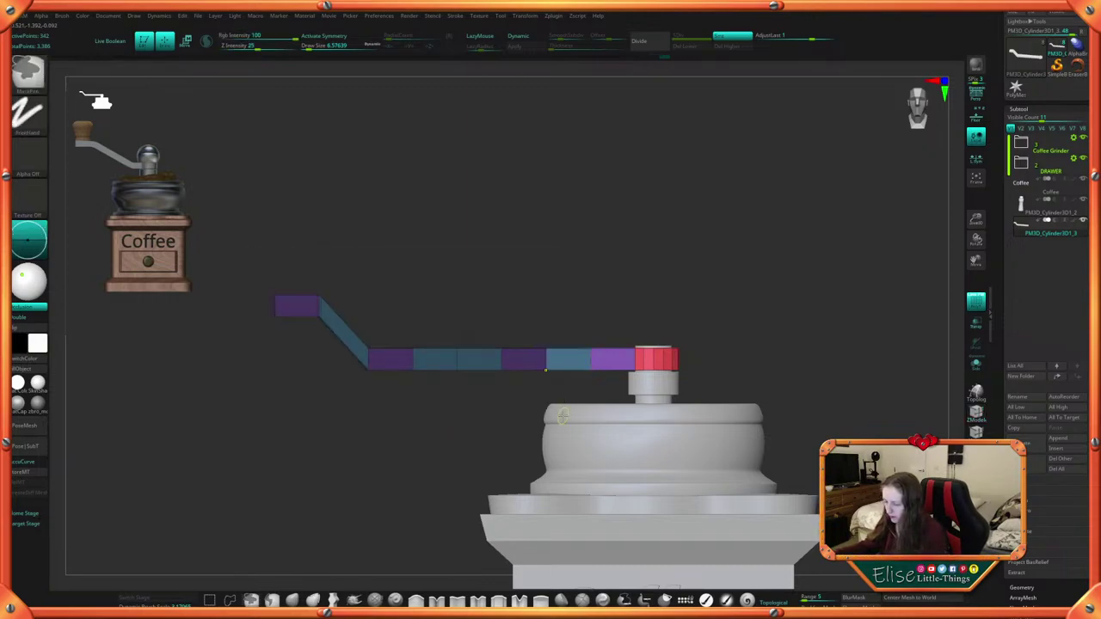
{"action": "left_click_drag", "start_coordinate": [793, 375], "coordinate": [731, 353], "text": "alt"}
{"action": "key", "text": "w"}
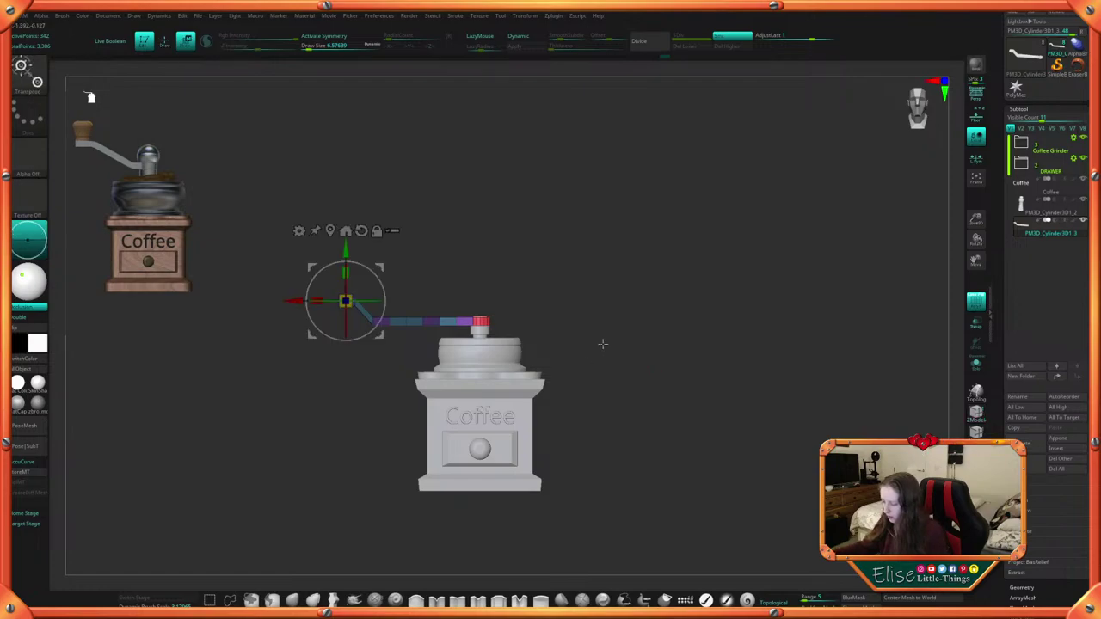
{"action": "left_click_drag", "start_coordinate": [294, 300], "coordinate": [305, 300]}
{"action": "mouse_move", "coordinate": [631, 305]}
{"action": "left_mouse_down", "text": "alt"}
{"action": "mouse_move", "coordinate": [641, 337]}
{"action": "mouse_move", "coordinate": [681, 358]}
{"action": "mouse_move", "coordinate": [654, 349]}
{"action": "mouse_move", "coordinate": [721, 318]}
{"action": "left_mouse_up", "text": "alt"}
{"action": "key", "text": "q"}
{"action": "left_click_drag", "start_coordinate": [721, 318], "coordinate": [749, 324]}
{"action": "right_click_drag", "start_coordinate": [748, 323], "coordinate": [651, 329], "text": "ctrl"}
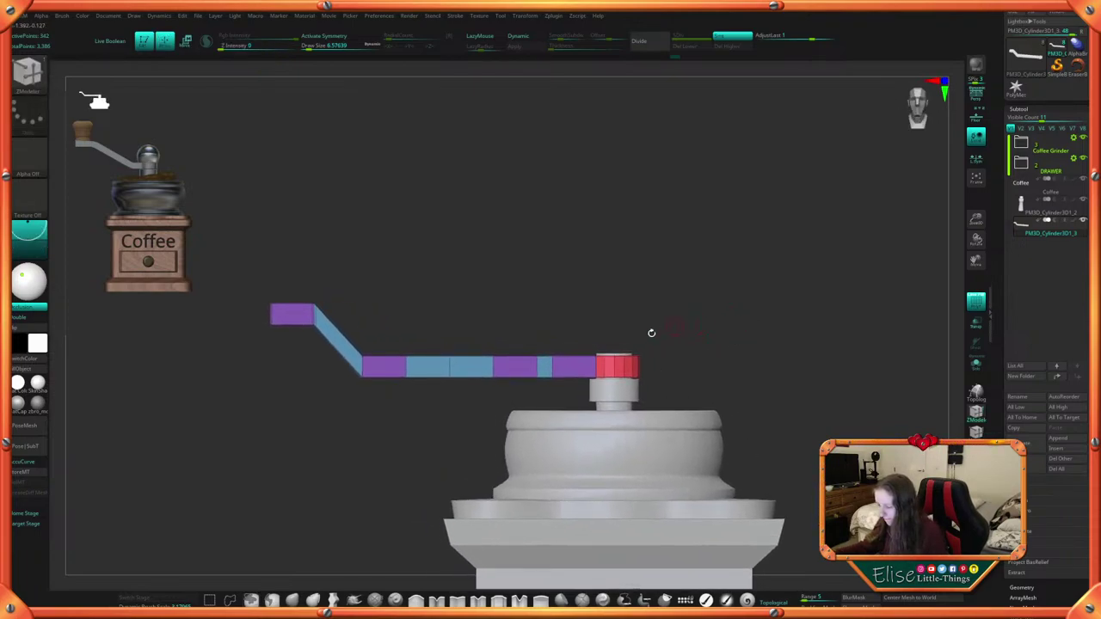
Try to lower the narrow segment near the ring with the rest of the arm masked, and undo the move
{"action": "left_click_drag", "start_coordinate": [506, 313], "coordinate": [564, 404], "text": "ctrl"}
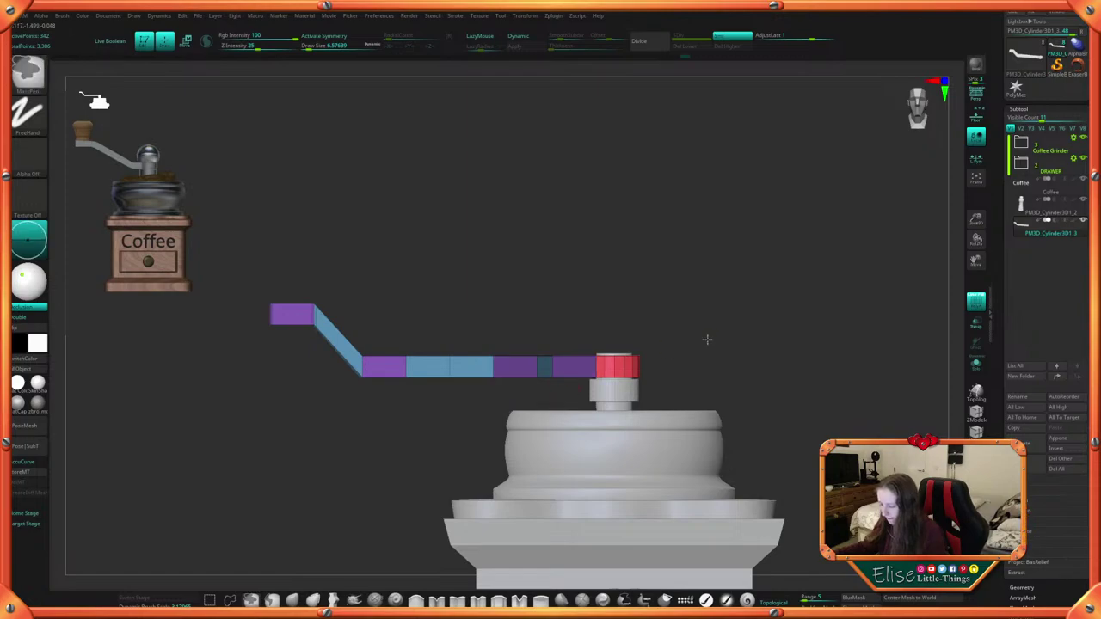
{"action": "left_click", "coordinate": [708, 339], "text": "ctrl"}
{"action": "key", "text": "w"}
{"action": "left_click", "coordinate": [274, 242]}
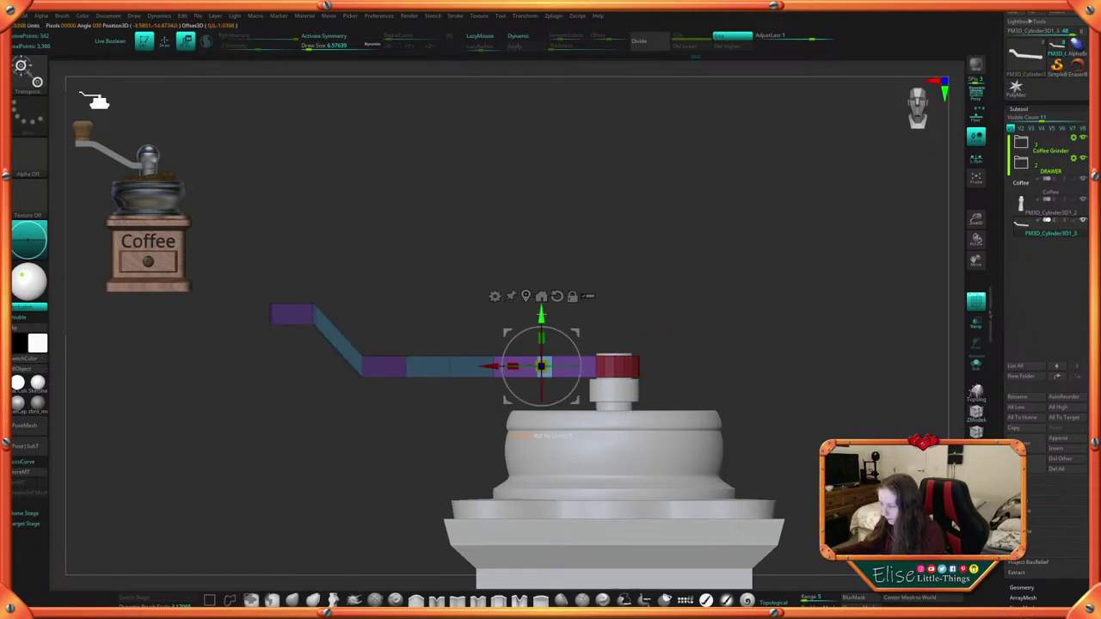
{"action": "left_click_drag", "start_coordinate": [541, 315], "coordinate": [541, 318]}
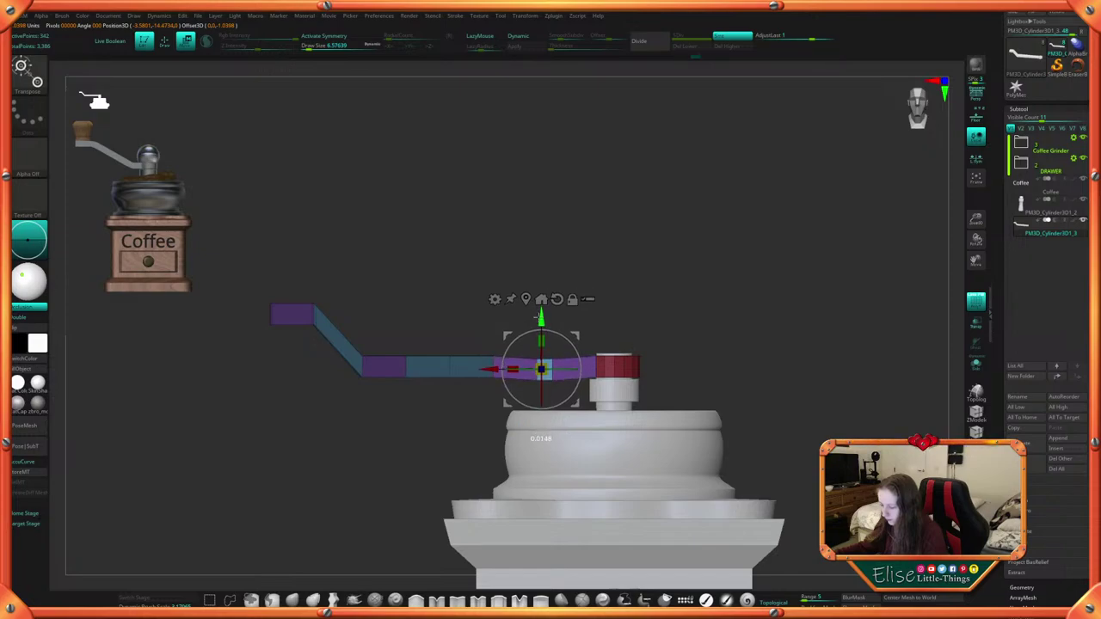
{"action": "key", "text": "ctrl+z"}
Try raising the arm's straight middle section with both ends masked to form a step near the ring
{"action": "left_click_drag", "start_coordinate": [660, 286], "coordinate": [470, 331], "text": "ctrl"}
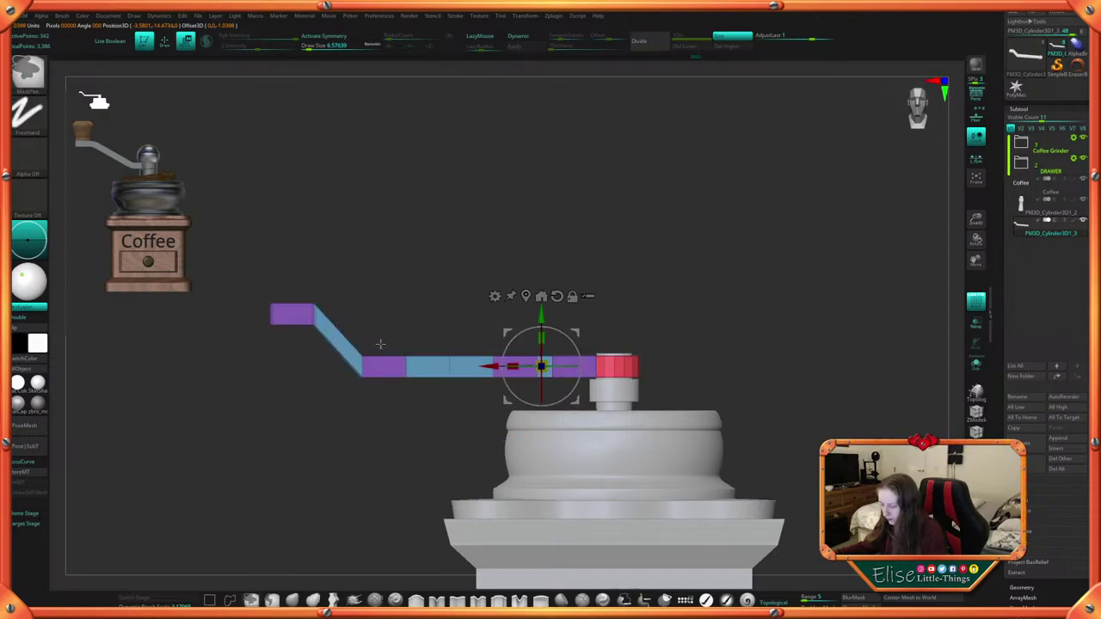
{"action": "left_click_drag", "start_coordinate": [374, 330], "coordinate": [546, 402], "text": "ctrl"}
{"action": "left_click", "coordinate": [685, 315], "text": "ctrl"}
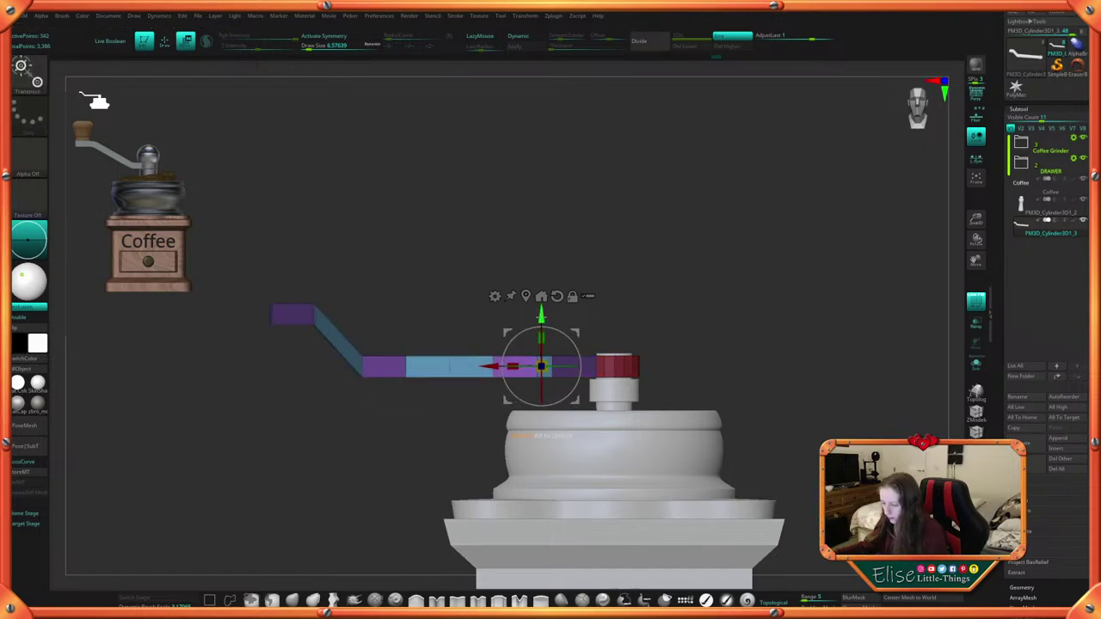
{"action": "mouse_move", "coordinate": [540, 312]}
{"action": "left_mouse_down"}
{"action": "mouse_move", "coordinate": [541, 284]}
{"action": "mouse_move", "coordinate": [539, 298]}
{"action": "left_mouse_up"}
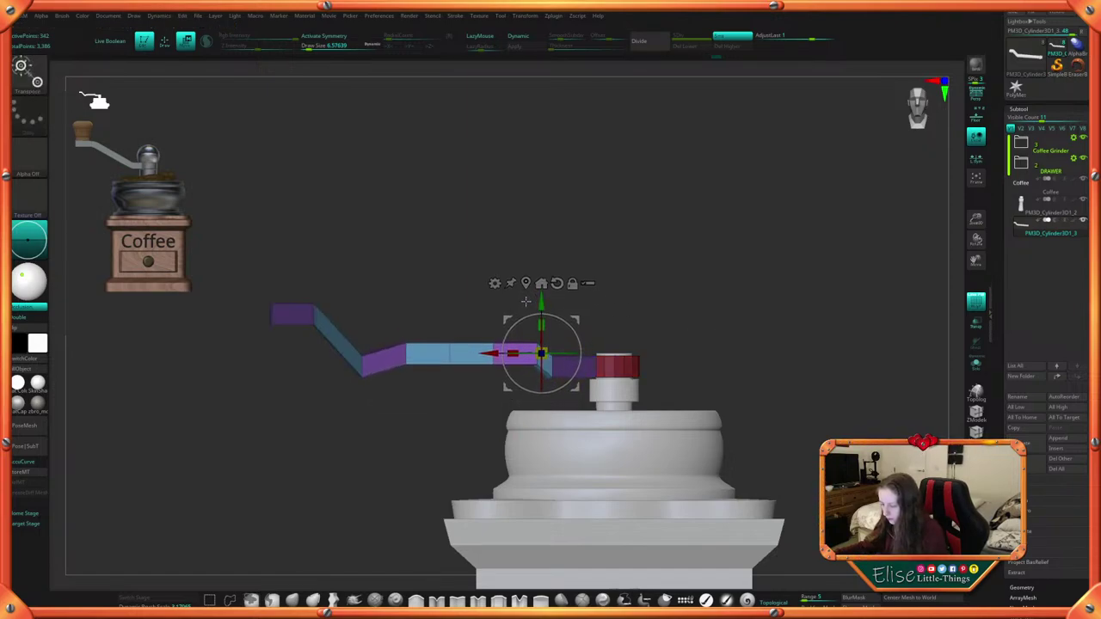
{"action": "key", "text": "q"}
{"action": "left_click_drag", "start_coordinate": [652, 254], "coordinate": [723, 221]}
Undo the raised middle section, its masks and the shortening of the arm
{"action": "key", "text": "ctrl+z"}
{"action": "key", "text": "ctrl+z"}
{"action": "key", "text": "ctrl+z"}
{"action": "key", "text": "ctrl+z"}
{"action": "key", "text": "ctrl+z"}
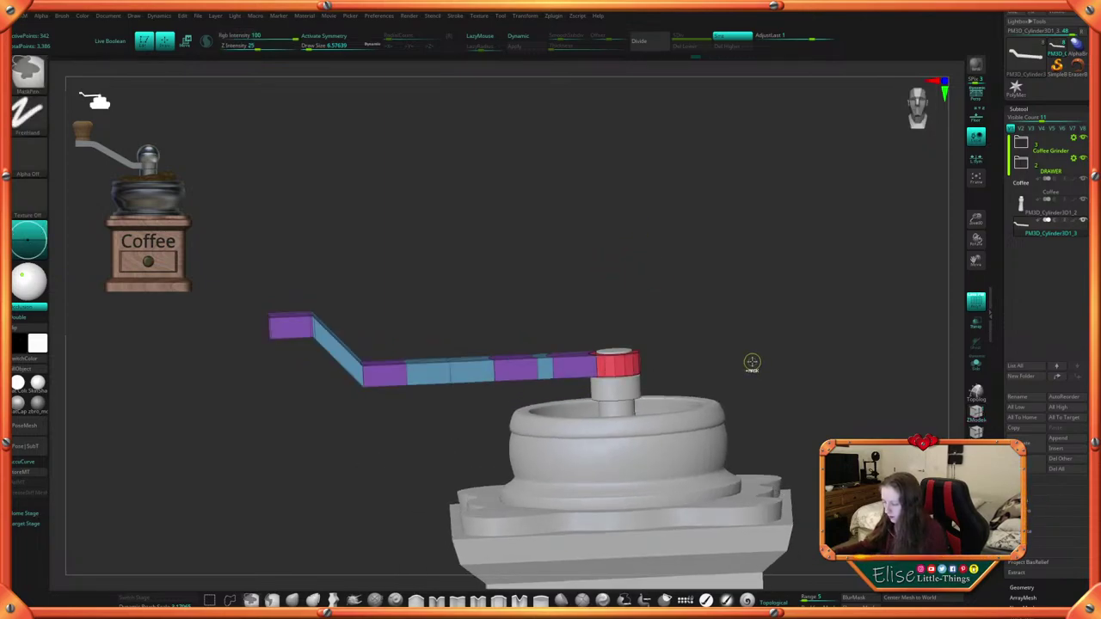
{"action": "key", "text": "ctrl+z"}
{"action": "key", "text": "ctrl+z"}
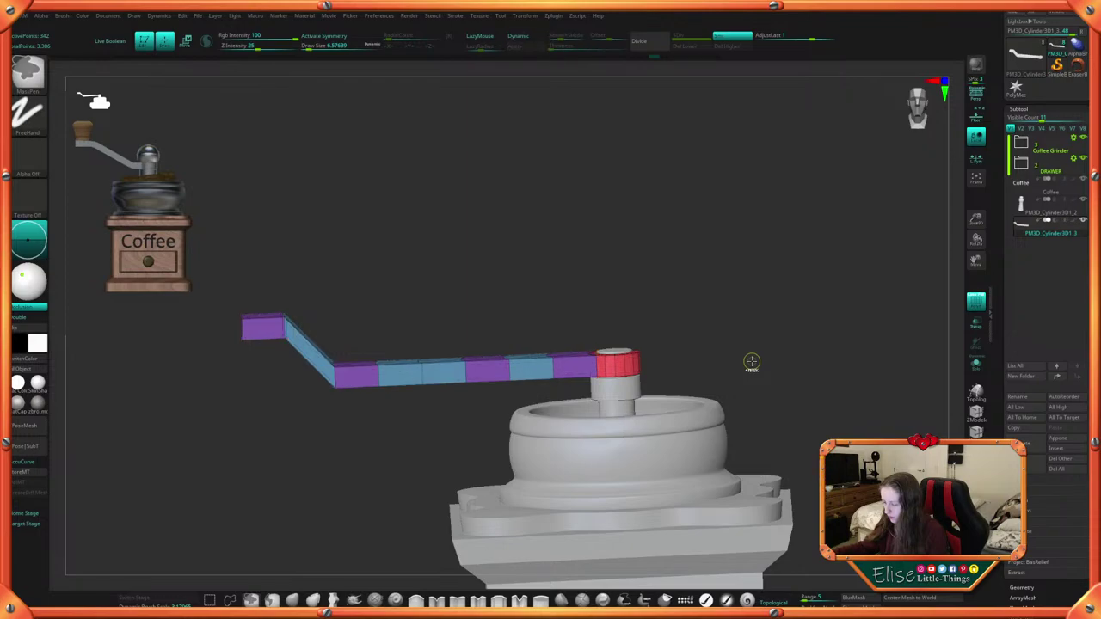
{"action": "left_click_drag", "start_coordinate": [751, 361], "coordinate": [752, 347], "text": "shift"}
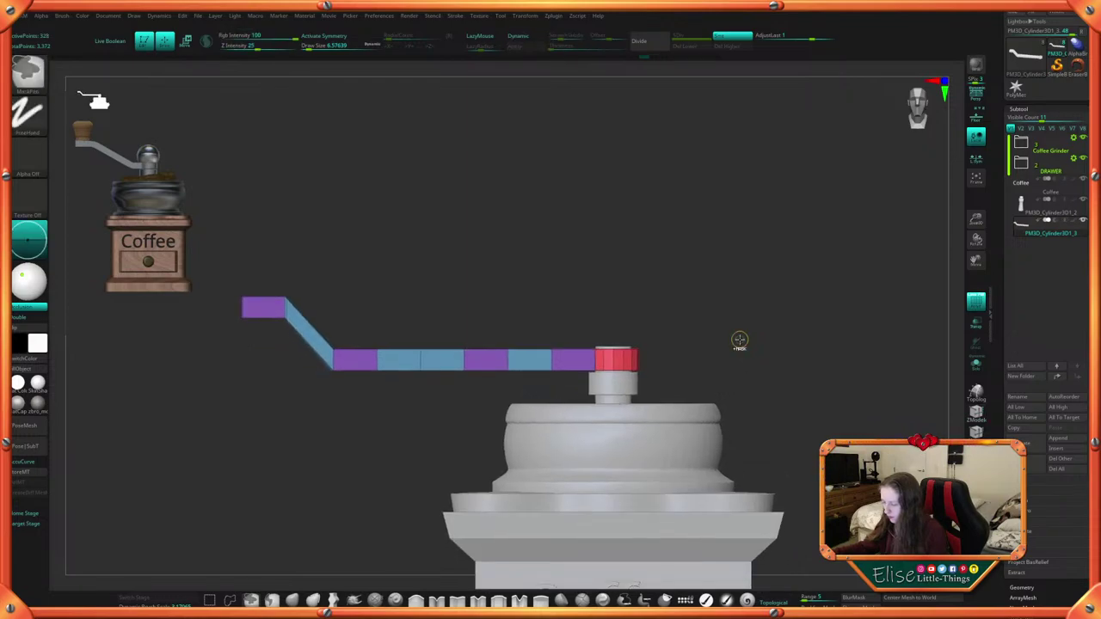
Undo the upward bend at the arm's outer end and clear the mask
{"action": "key", "text": "d"}
{"action": "key", "text": "ctrl+z"}
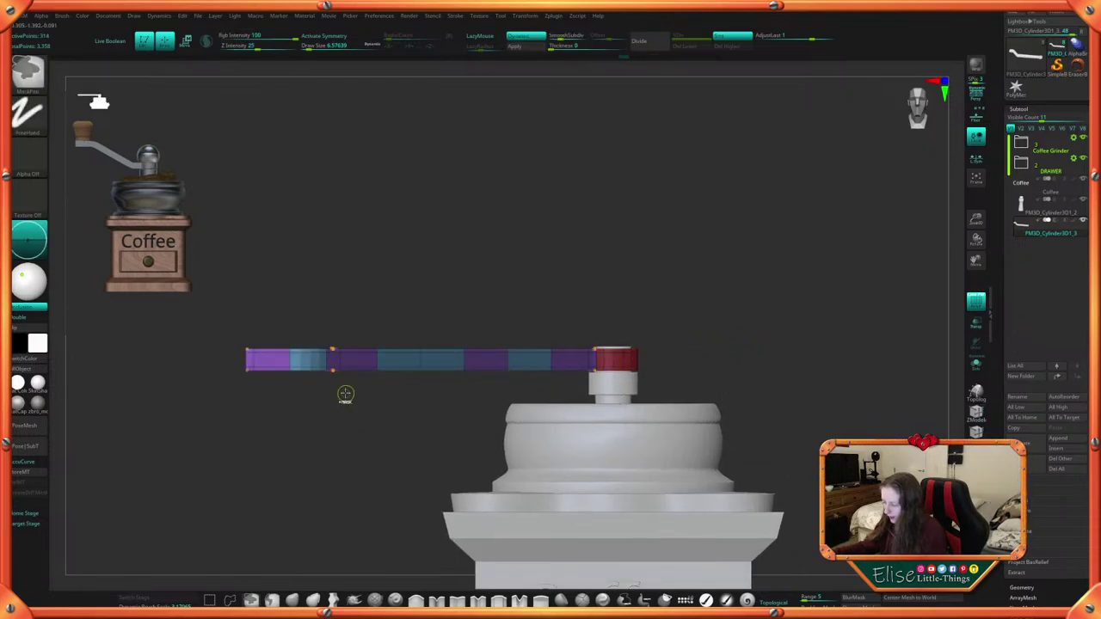
{"action": "left_click_drag", "start_coordinate": [356, 433], "coordinate": [389, 477], "text": "ctrl"}
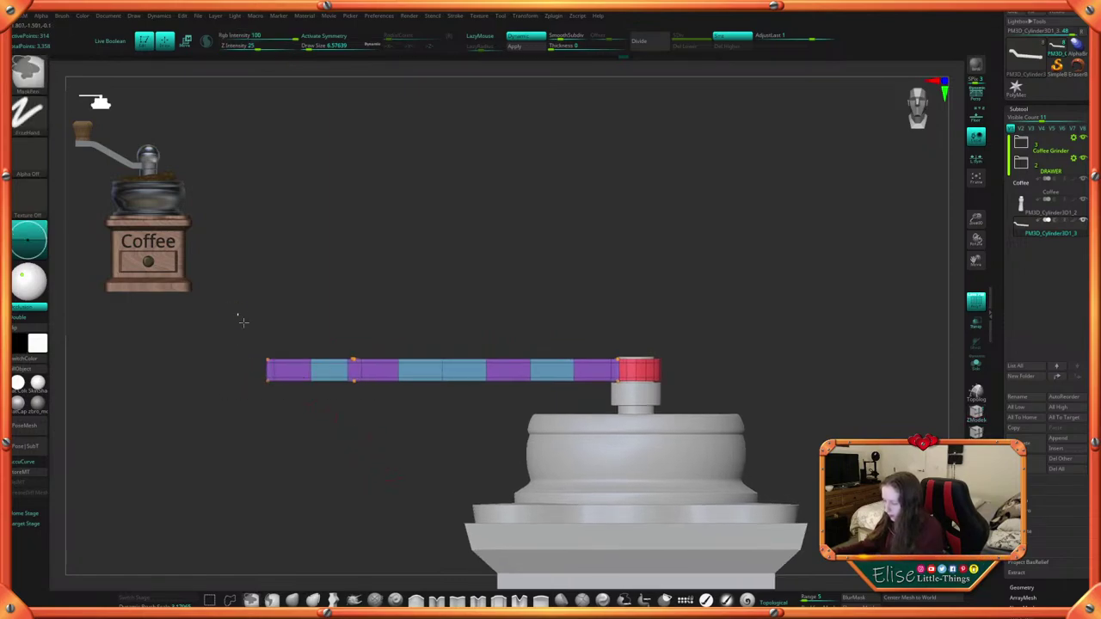
Shorten the arm by isolating its outer segments with a mask and moving them toward the ring
{"action": "left_click_drag", "start_coordinate": [239, 314], "coordinate": [442, 442], "text": "ctrl"}
{"action": "left_click", "coordinate": [428, 469], "text": "ctrl"}
{"action": "key", "text": "w"}
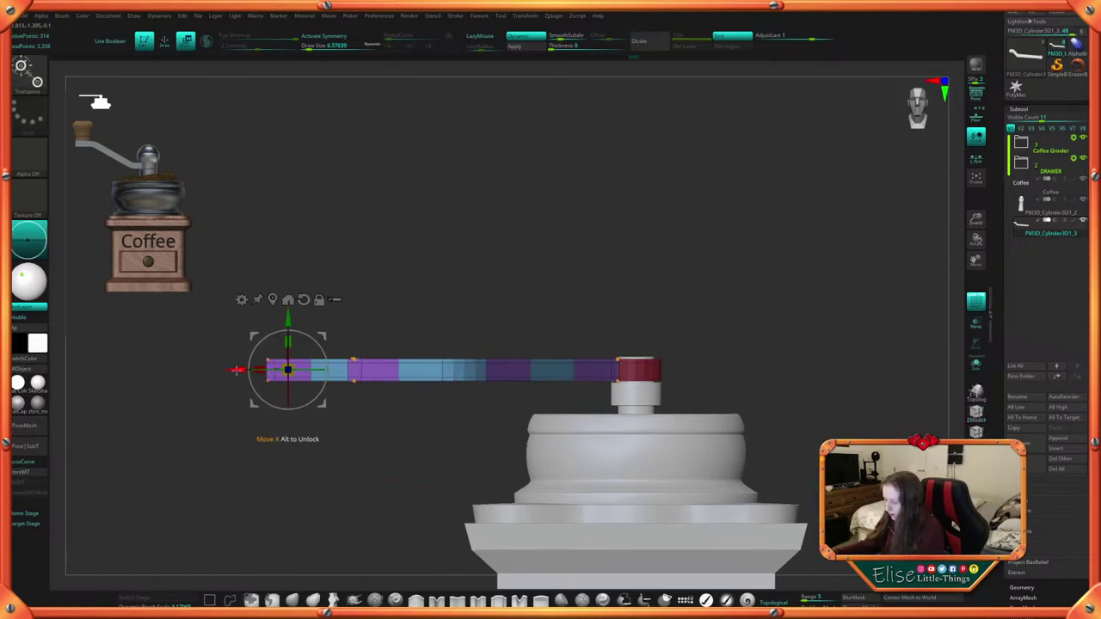
{"action": "left_click_drag", "start_coordinate": [238, 370], "coordinate": [275, 370]}
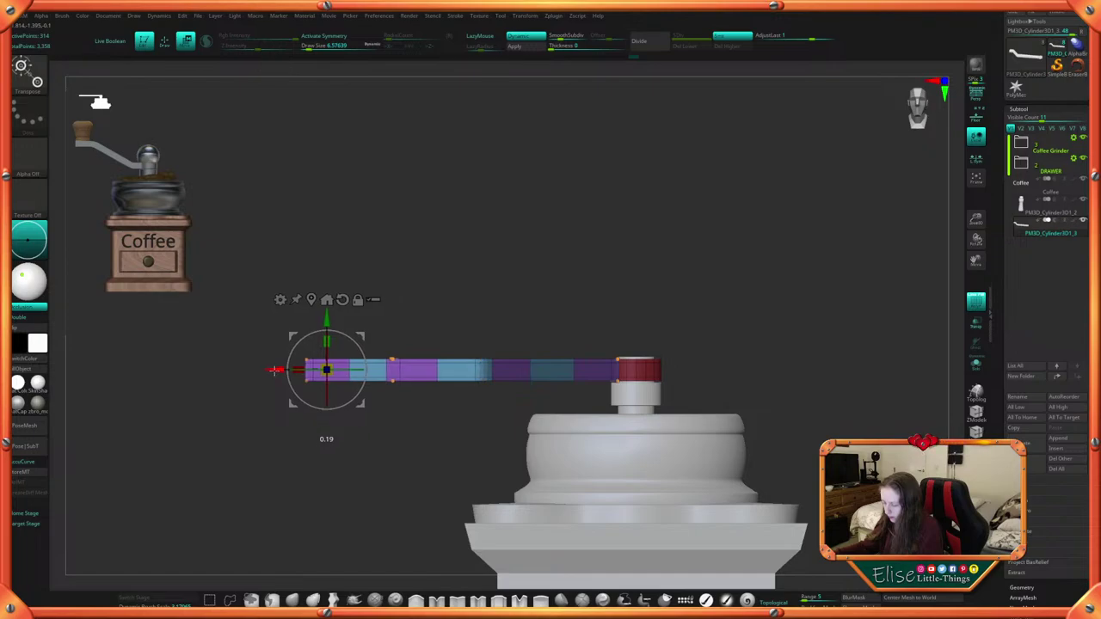
{"action": "left_click_drag", "start_coordinate": [546, 255], "coordinate": [546, 292]}
{"action": "left_click_drag", "start_coordinate": [279, 369], "coordinate": [292, 368]}
{"action": "key", "text": "q"}
{"action": "mouse_move", "coordinate": [587, 251]}
{"action": "left_mouse_down", "text": "shift"}
{"action": "mouse_move", "coordinate": [599, 238]}
{"action": "mouse_move", "coordinate": [578, 219]}
{"action": "mouse_move", "coordinate": [590, 218]}
{"action": "left_mouse_up", "text": "shift"}
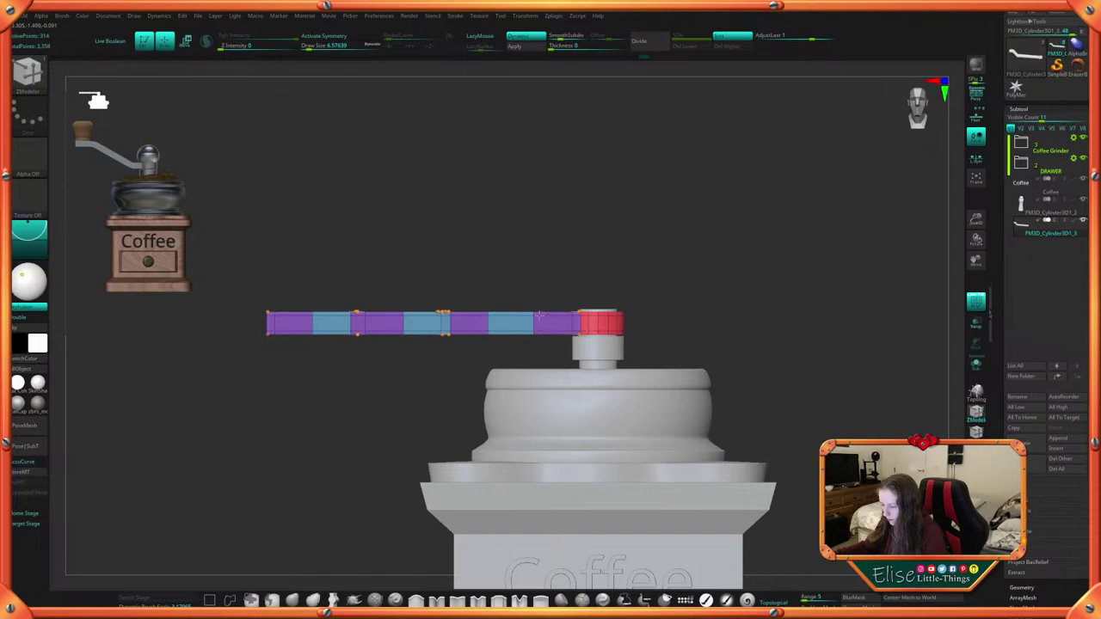
Turn off dynamic subdivision and insert an edge loop across the arm near the ring
{"action": "left_click", "coordinate": [530, 34]}
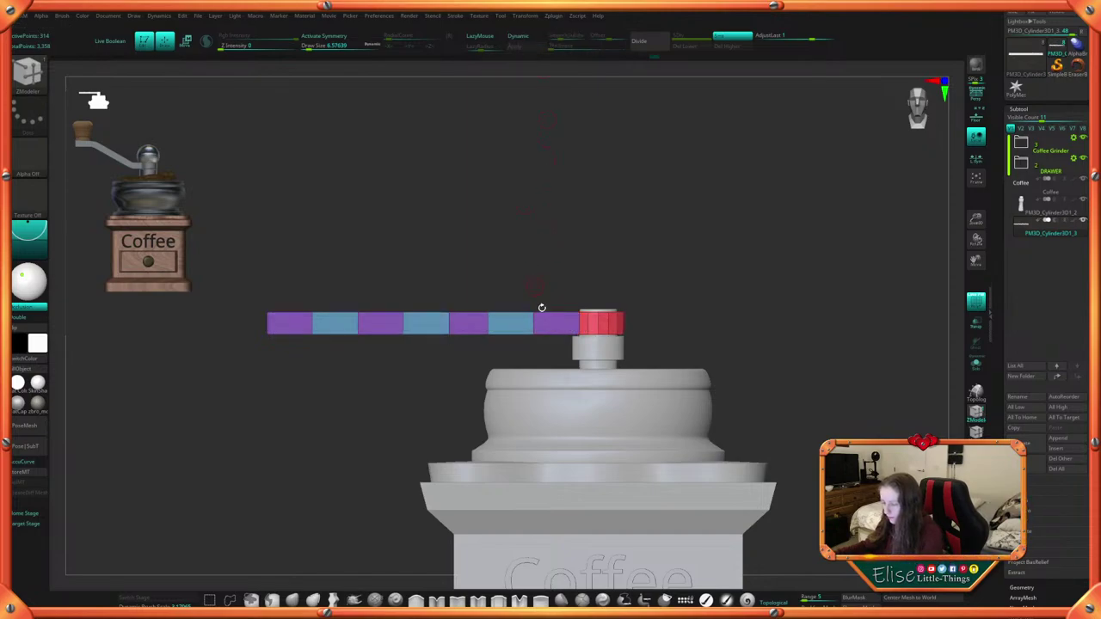
{"action": "key", "text": "space"}
{"action": "left_click", "coordinate": [541, 327]}
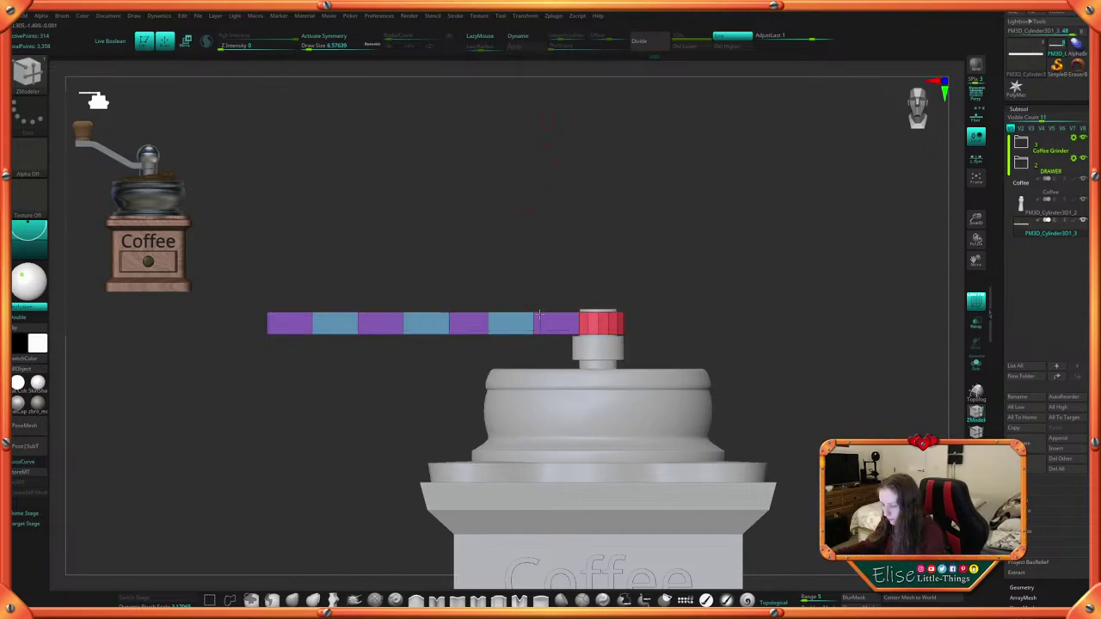
{"action": "left_click_drag", "start_coordinate": [581, 236], "coordinate": [576, 246], "text": "alt"}
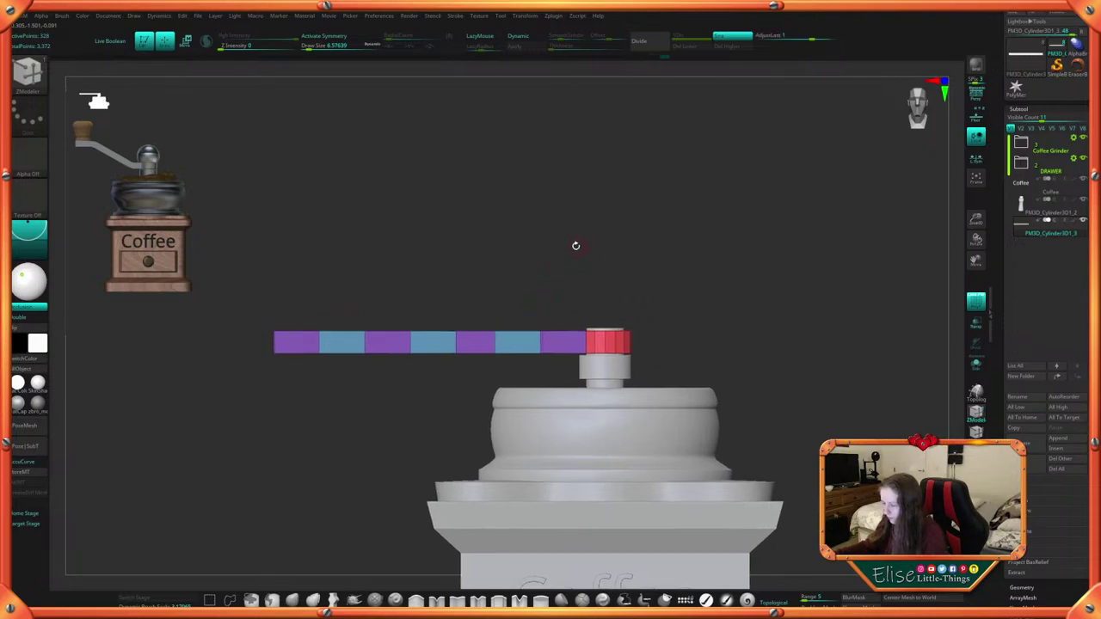
Try raising the arm's outer segments with the ring end masked, and undo the move and the mask
{"action": "left_click_drag", "start_coordinate": [246, 280], "coordinate": [540, 414], "text": "ctrl"}
{"action": "key", "text": "w"}
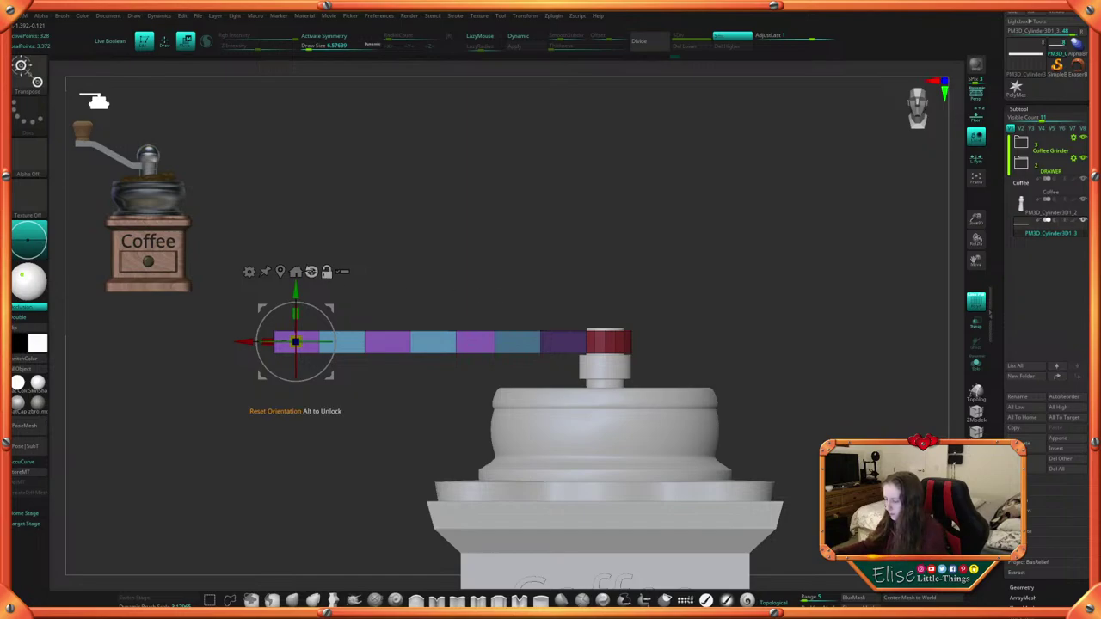
{"action": "left_click", "coordinate": [295, 271]}
{"action": "left_click_drag", "start_coordinate": [405, 284], "coordinate": [404, 265]}
{"action": "key", "text": "ctrl+z"}
{"action": "left_click", "coordinate": [533, 203], "text": "ctrl"}
{"action": "left_click_drag", "start_coordinate": [536, 202], "coordinate": [572, 215]}
{"action": "left_click_drag", "start_coordinate": [578, 204], "coordinate": [582, 203], "text": "shift"}
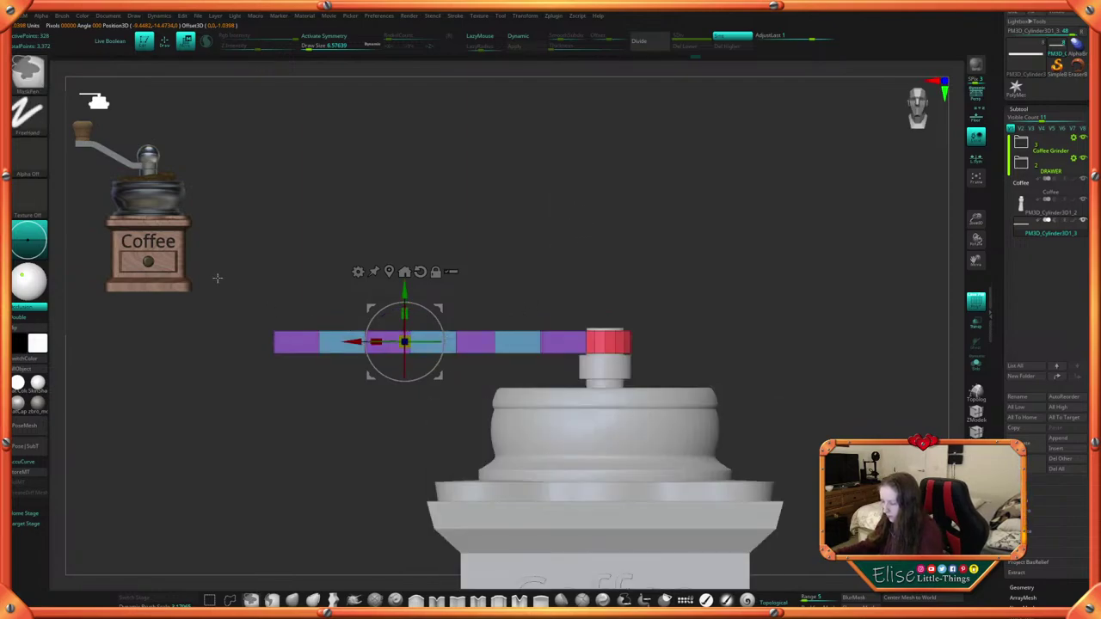
Mask the ring end again and try raising the five outer segments to form a sloped step near the ring
{"action": "left_click_drag", "start_coordinate": [218, 280], "coordinate": [535, 416], "text": "ctrl"}
{"action": "left_click", "coordinate": [694, 307], "text": "ctrl"}
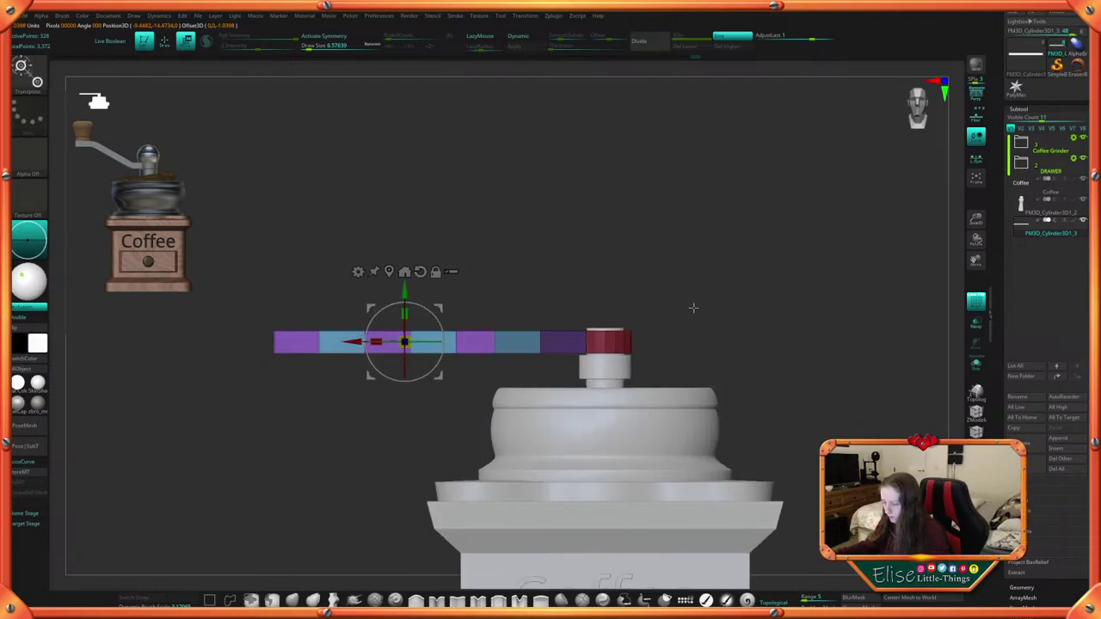
{"action": "left_click", "coordinate": [404, 272]}
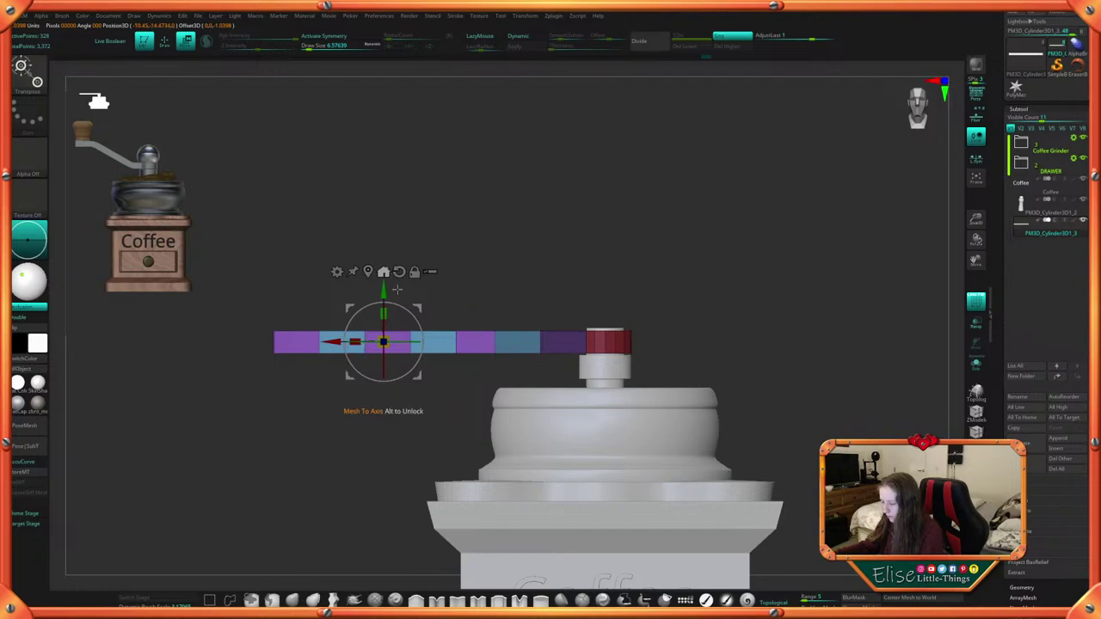
{"action": "left_click_drag", "start_coordinate": [386, 292], "coordinate": [384, 259]}
{"action": "key", "text": "ctrl+z"}
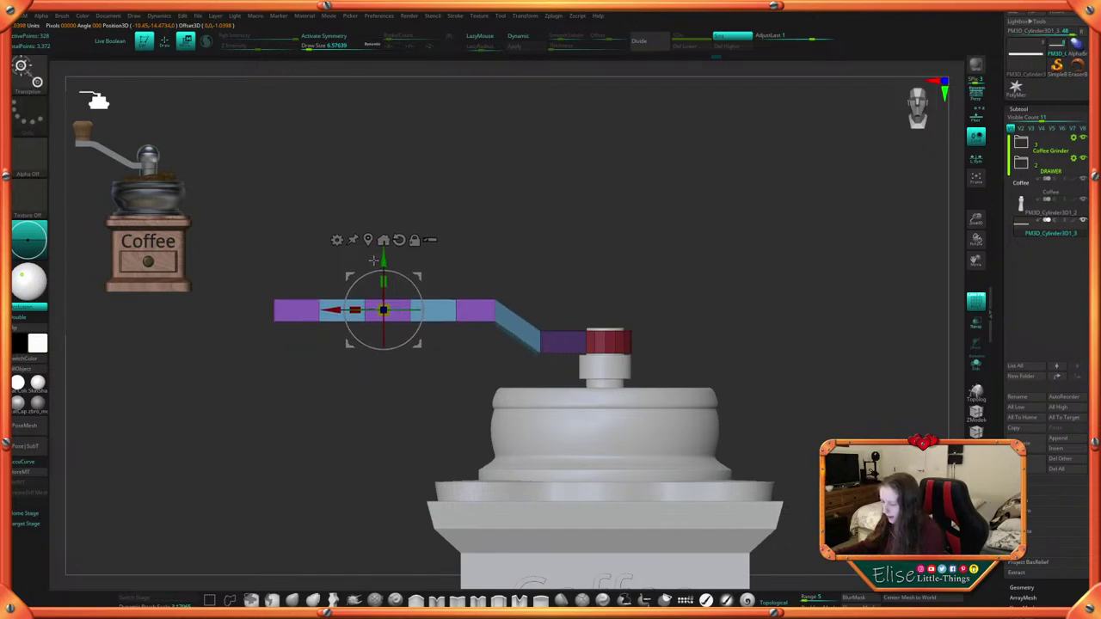
{"action": "left_click_drag", "start_coordinate": [754, 324], "coordinate": [734, 321], "text": "alt"}
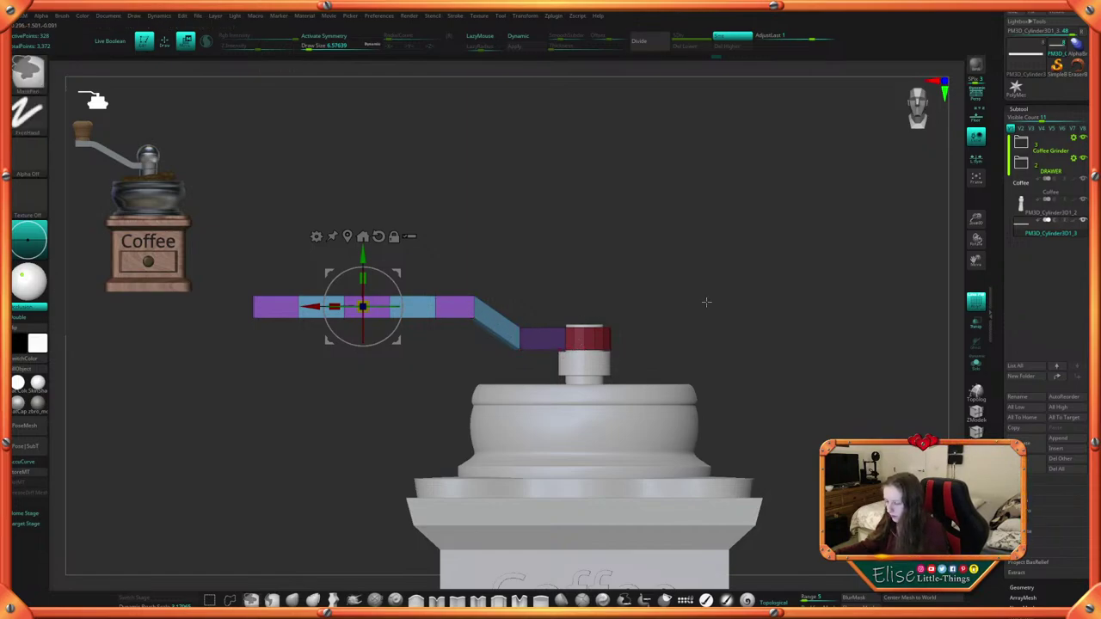
{"action": "key", "text": "ctrl+z"}
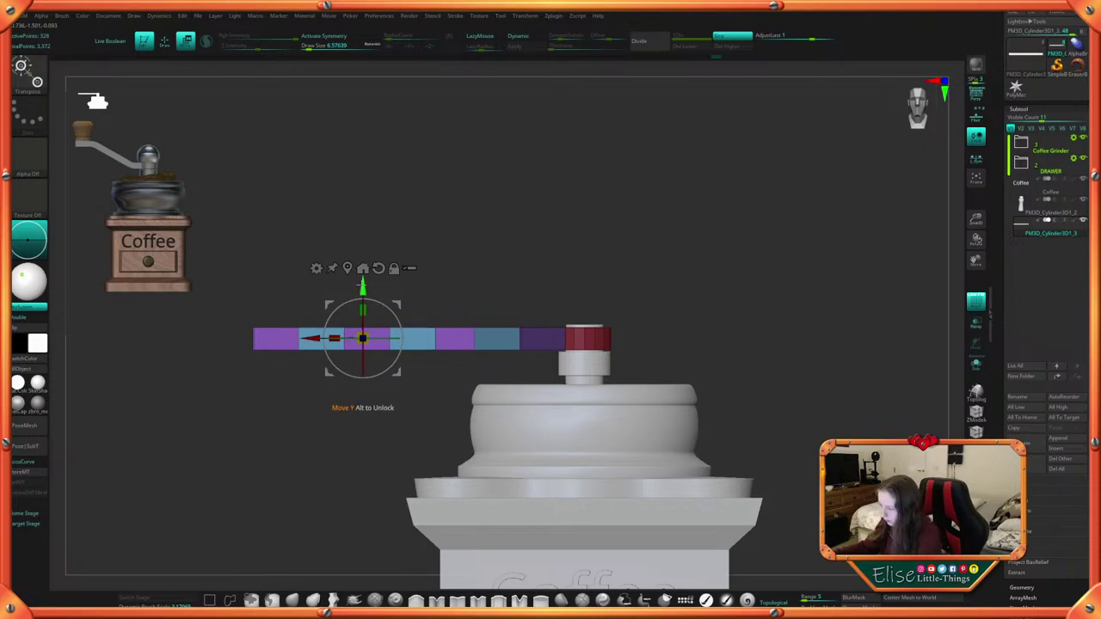
Try lowering the five outer segments below the ring instead, and undo the move
{"action": "left_click_drag", "start_coordinate": [353, 285], "coordinate": [354, 312]}
{"action": "key", "text": "ctrl+z"}
{"action": "key", "text": "q"}
{"action": "mouse_move", "coordinate": [634, 260]}
{"action": "left_mouse_down", "text": "alt"}
{"action": "mouse_move", "coordinate": [631, 281]}
{"action": "mouse_move", "coordinate": [654, 309]}
{"action": "left_mouse_up", "text": "alt"}
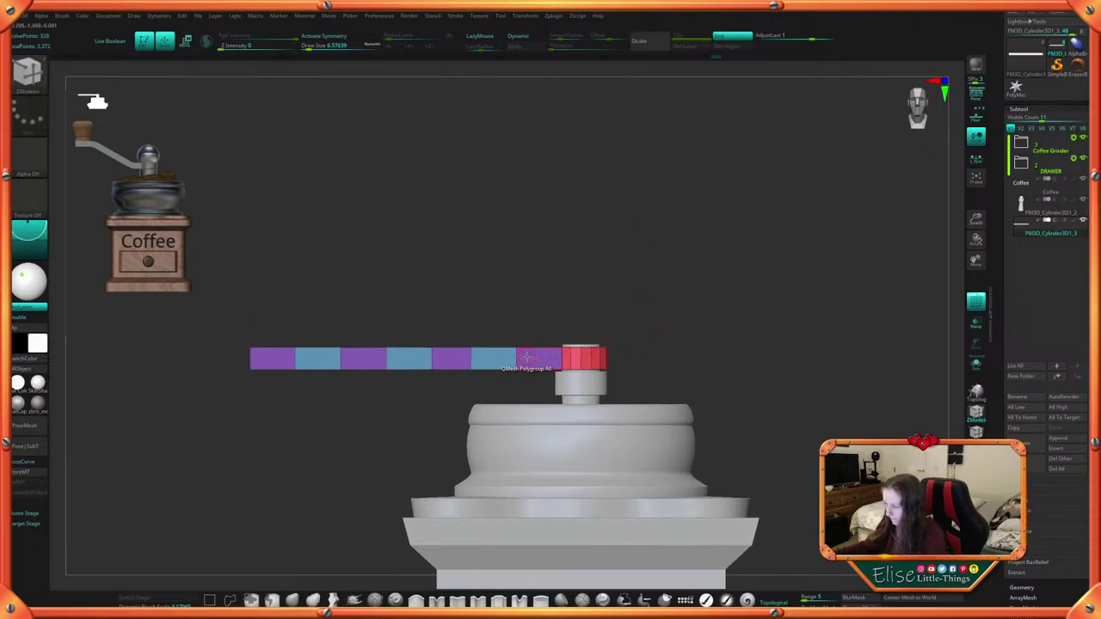
Try a shallower step near the ring by raising the five outer segments with the ring end masked, and undo it
{"action": "left_click_drag", "start_coordinate": [207, 329], "coordinate": [509, 413], "text": "ctrl"}
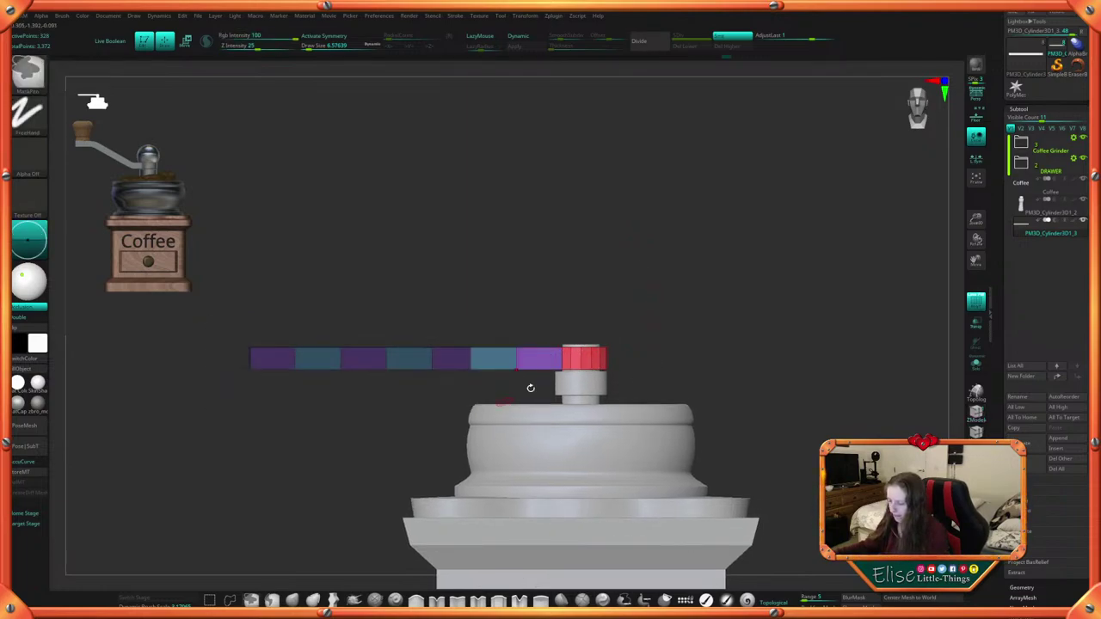
{"action": "left_click", "coordinate": [661, 346], "text": "ctrl"}
{"action": "key", "text": "w"}
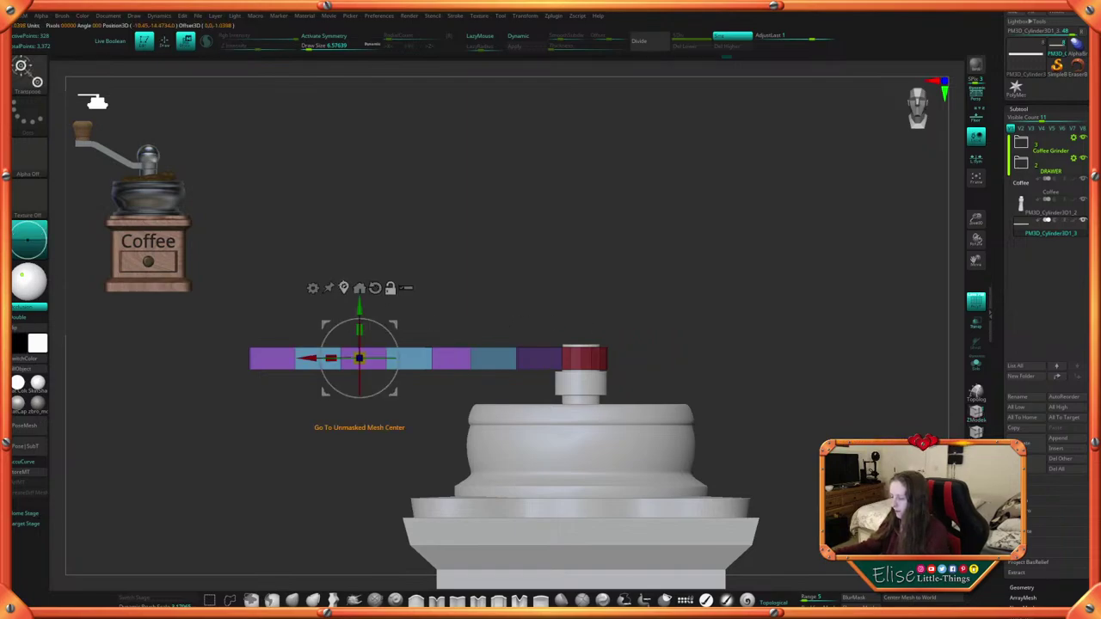
{"action": "left_click_drag", "start_coordinate": [368, 311], "coordinate": [353, 273]}
{"action": "left_click_drag", "start_coordinate": [595, 260], "coordinate": [614, 278], "text": "ctrl"}
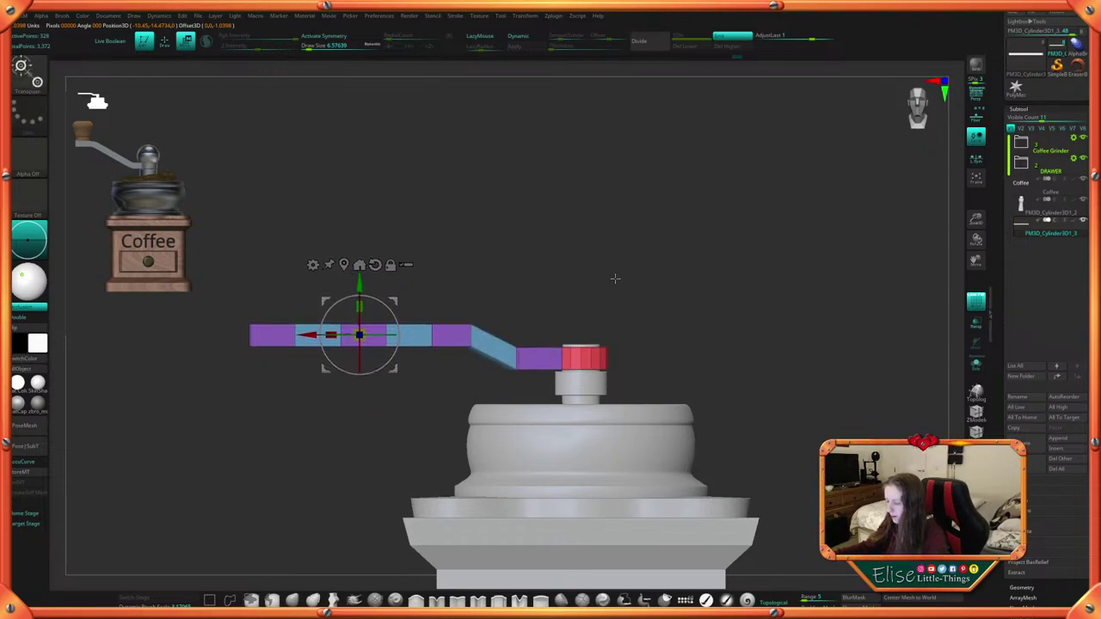
{"action": "key", "text": "q"}
{"action": "key", "text": "ctrl+z"}
{"action": "key", "text": "ctrl+z"}
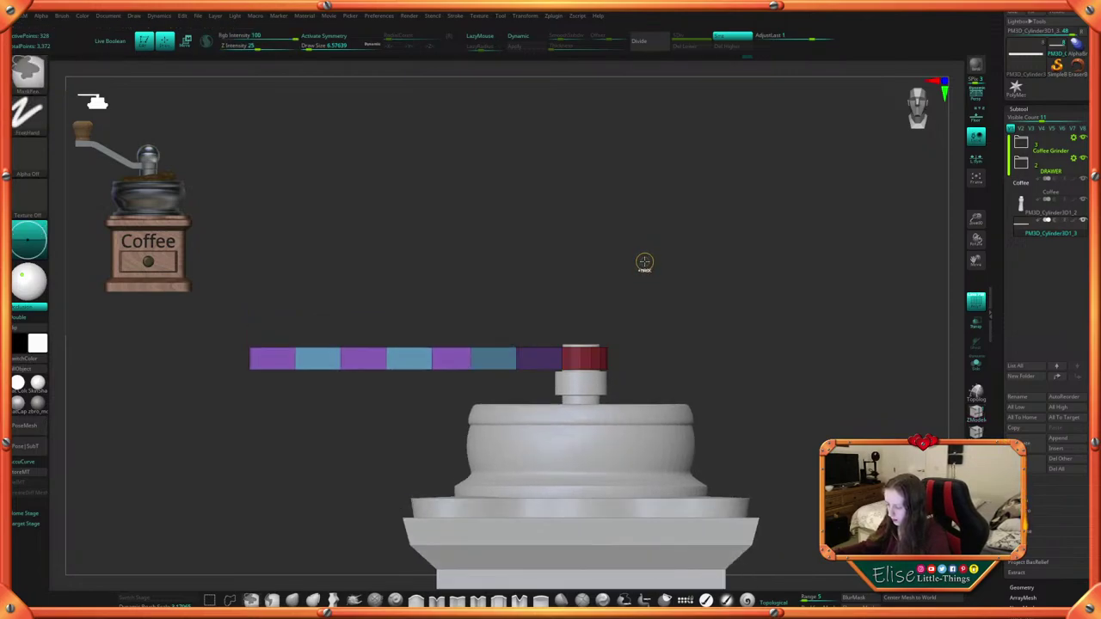
Mask the ring end, raise the five outer segments slightly to form a shallow slope near the ring, and clear the mask
{"action": "left_click_drag", "start_coordinate": [621, 252], "coordinate": [640, 282], "text": "ctrl"}
{"action": "left_click_drag", "start_coordinate": [213, 322], "coordinate": [514, 437], "text": "ctrl"}
{"action": "key", "text": "w"}
{"action": "left_click", "coordinate": [547, 286], "text": "ctrl"}
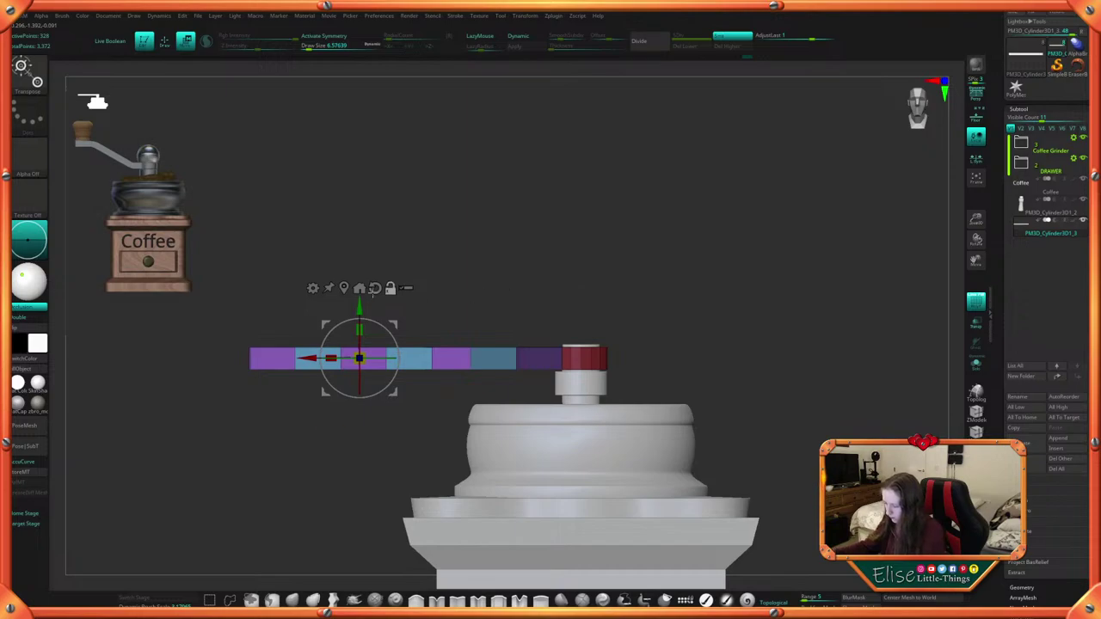
{"action": "left_click_drag", "start_coordinate": [360, 328], "coordinate": [360, 281]}
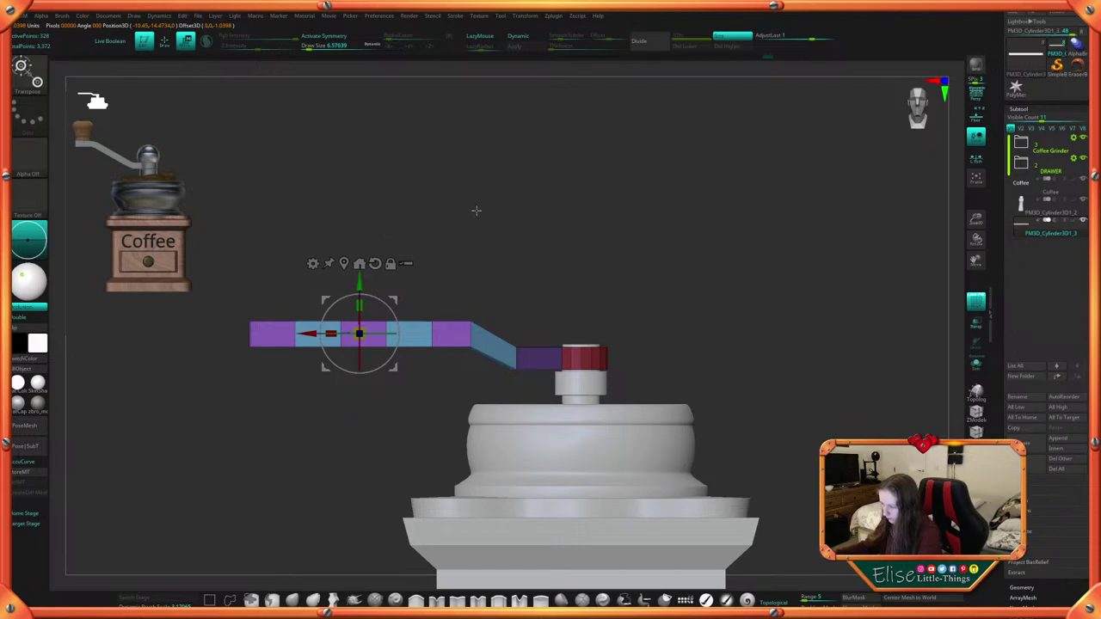
{"action": "left_click_drag", "start_coordinate": [476, 210], "coordinate": [488, 221], "text": "ctrl"}
Isolate the arm's outermost segment with a mask and raise it by about 0.18 to form a second slope
{"action": "left_click_drag", "start_coordinate": [227, 294], "coordinate": [338, 386], "text": "ctrl"}
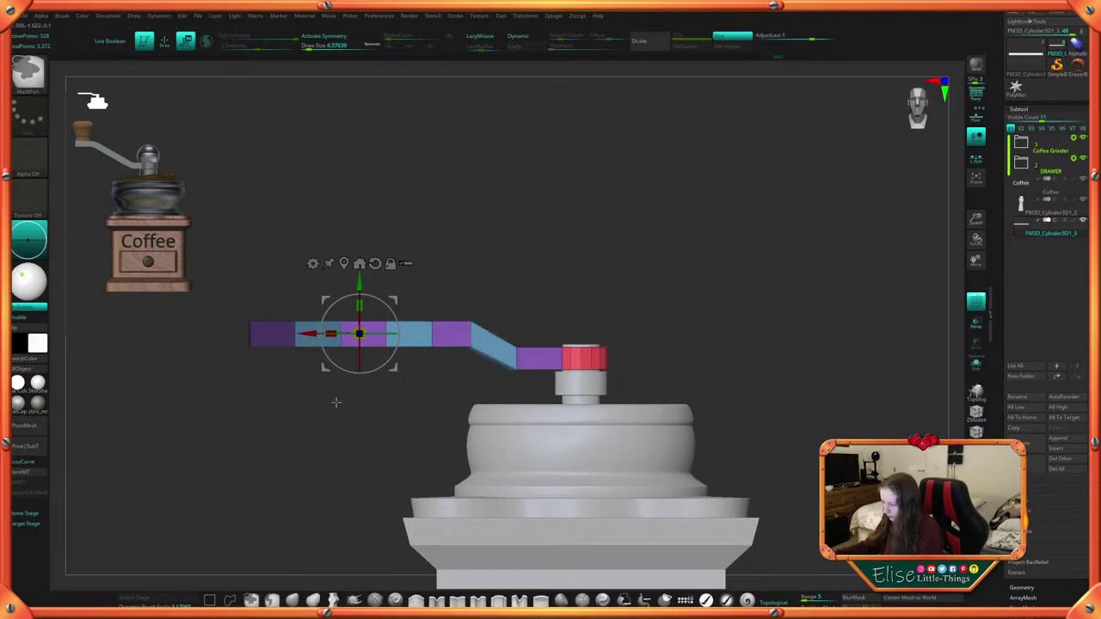
{"action": "left_click", "coordinate": [337, 401], "text": "ctrl"}
{"action": "left_click_drag", "start_coordinate": [267, 284], "coordinate": [265, 244]}
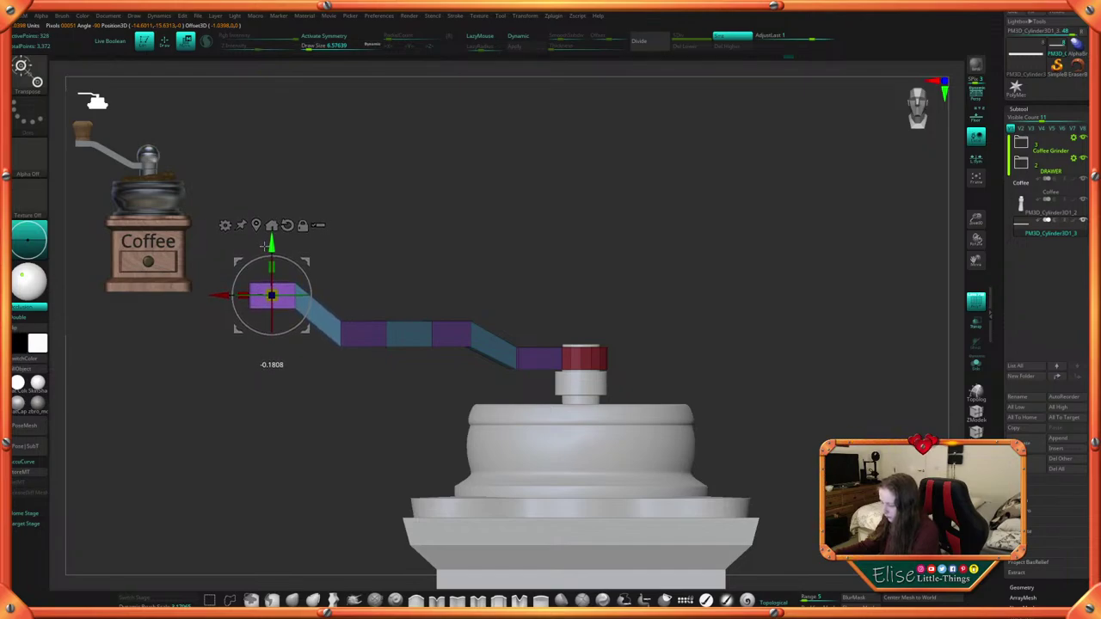
{"action": "key", "text": "q"}
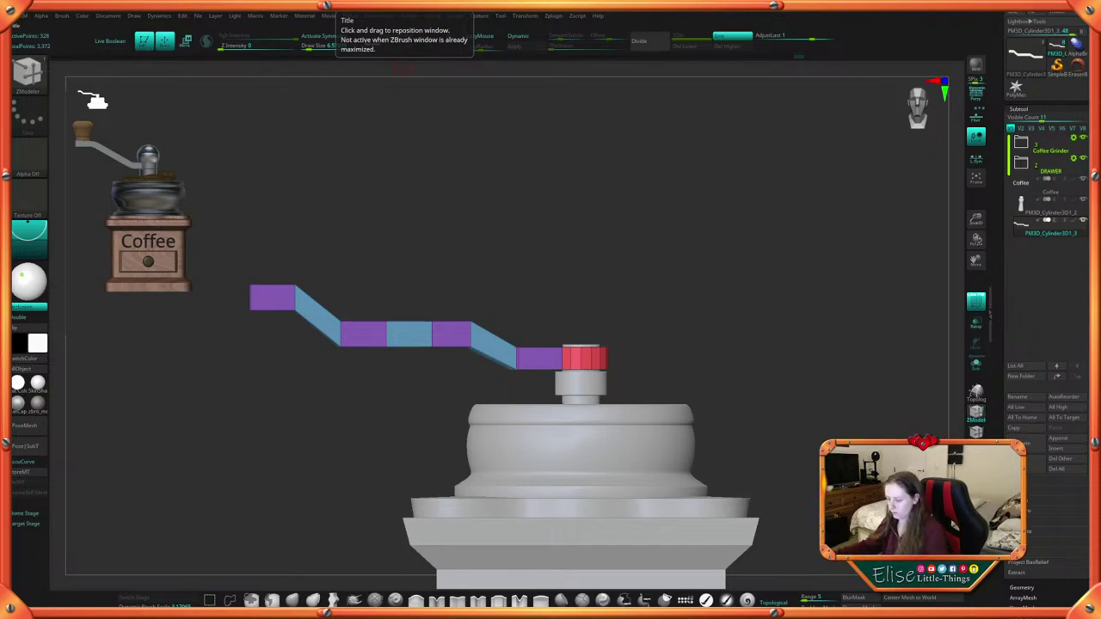
Undo the raised outermost segment and mask everything except the arm's two outermost segments
{"action": "mouse_move", "coordinate": [702, 334]}
{"action": "left_mouse_down", "text": "alt"}
{"action": "mouse_move", "coordinate": [708, 320]}
{"action": "mouse_move", "coordinate": [687, 336]}
{"action": "left_mouse_up", "text": "alt"}
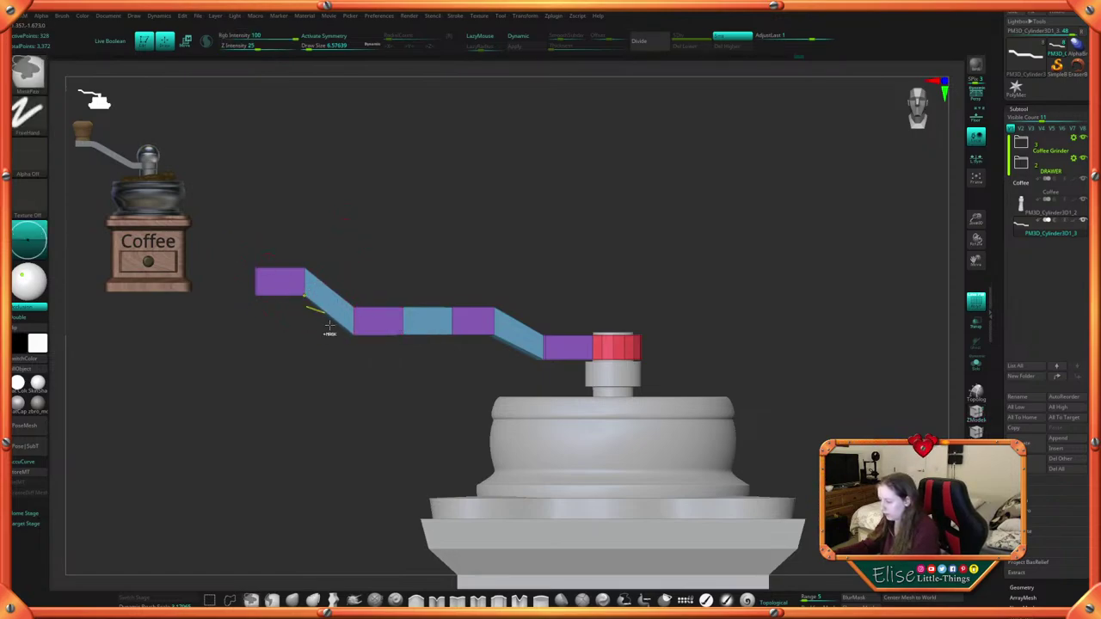
{"action": "key", "text": "ctrl+z"}
{"action": "key", "text": "ctrl+z"}
{"action": "left_click_drag", "start_coordinate": [272, 420], "coordinate": [287, 438], "text": "ctrl"}
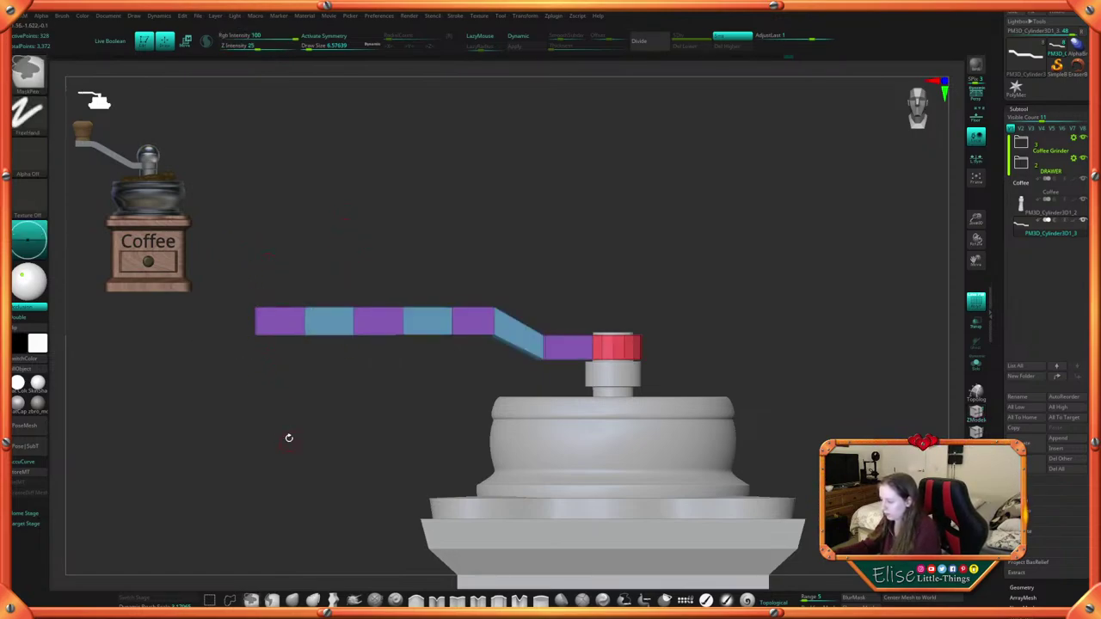
{"action": "left_click_drag", "start_coordinate": [232, 261], "coordinate": [400, 381], "text": "ctrl"}
{"action": "left_click", "coordinate": [384, 413], "text": "ctrl"}
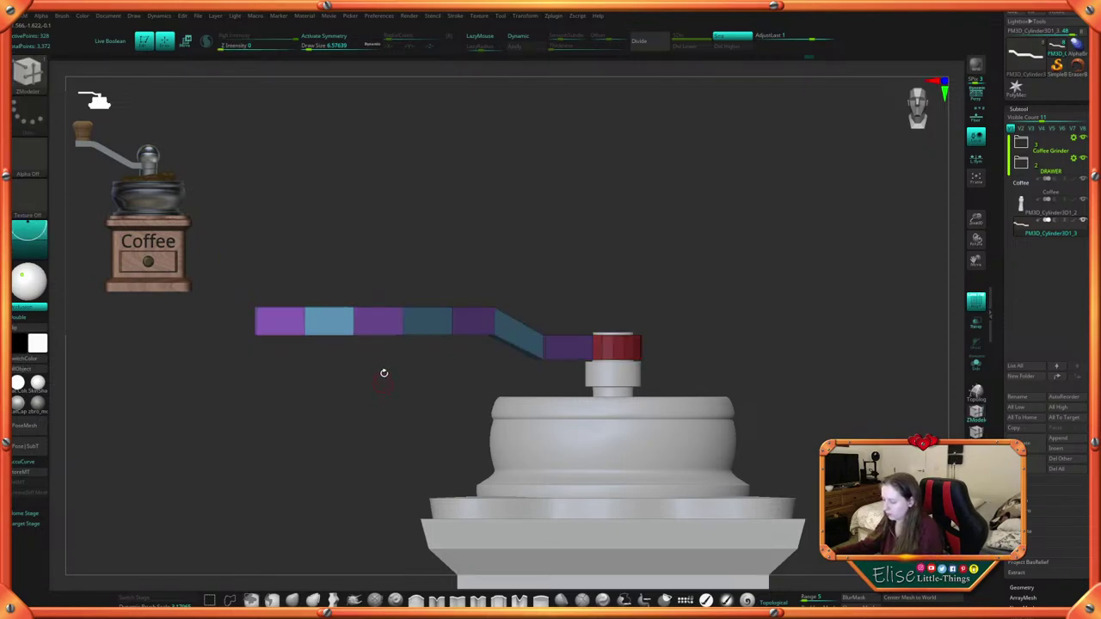
Raise the two outermost segments, shift them slightly toward the ring, and clear the mask
{"action": "key", "text": "w"}
{"action": "left_click", "coordinate": [264, 250], "text": "alt"}
{"action": "left_click_drag", "start_coordinate": [301, 268], "coordinate": [302, 225]}
{"action": "left_click_drag", "start_coordinate": [256, 278], "coordinate": [270, 277]}
{"action": "left_click_drag", "start_coordinate": [311, 232], "coordinate": [303, 241]}
{"action": "left_click_drag", "start_coordinate": [460, 215], "coordinate": [494, 241], "text": "ctrl"}
{"action": "key", "text": "q"}
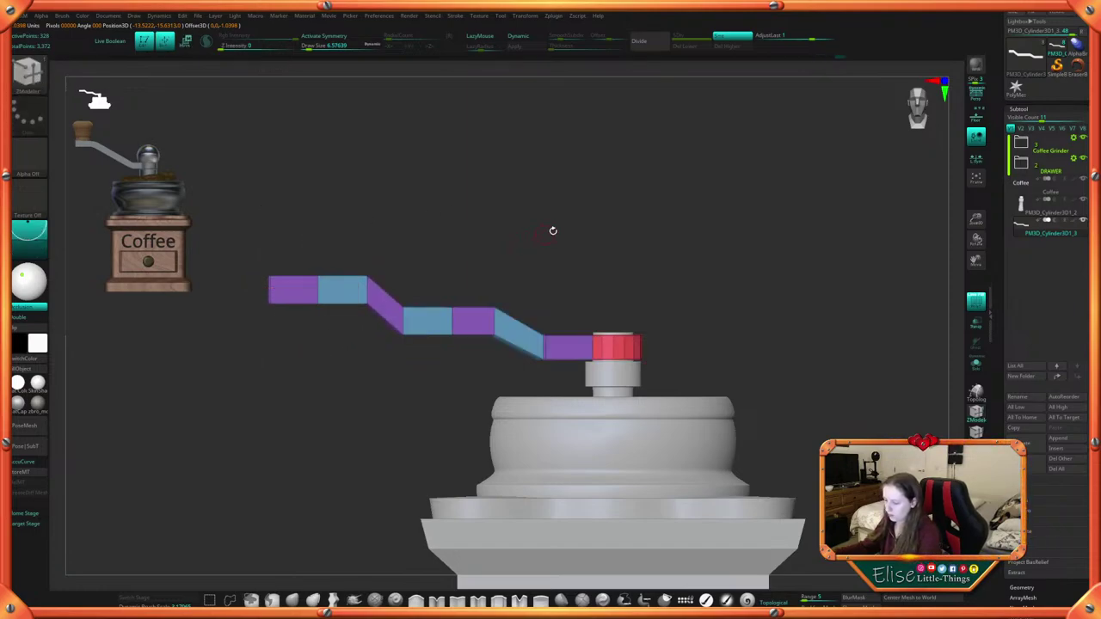
Try lowering the arm's middle segment by about 0.05 with both ends masked
{"action": "left_click_drag", "start_coordinate": [429, 334], "coordinate": [542, 403], "text": "ctrl"}
{"action": "left_click", "coordinate": [718, 319], "text": "ctrl"}
{"action": "key", "text": "w"}
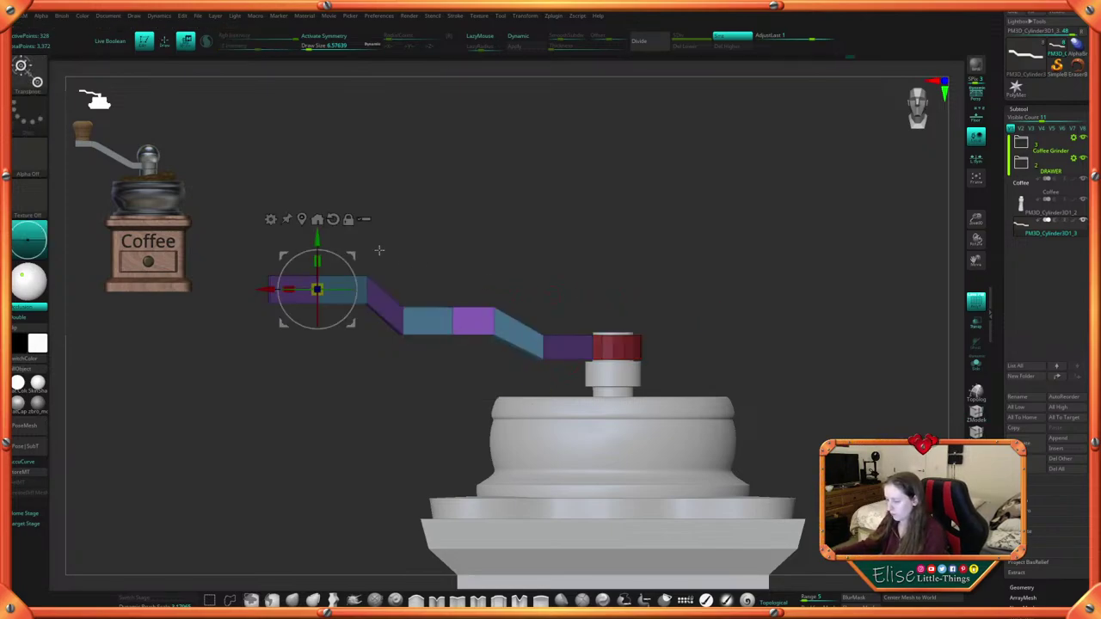
{"action": "left_click", "coordinate": [487, 331], "text": "alt"}
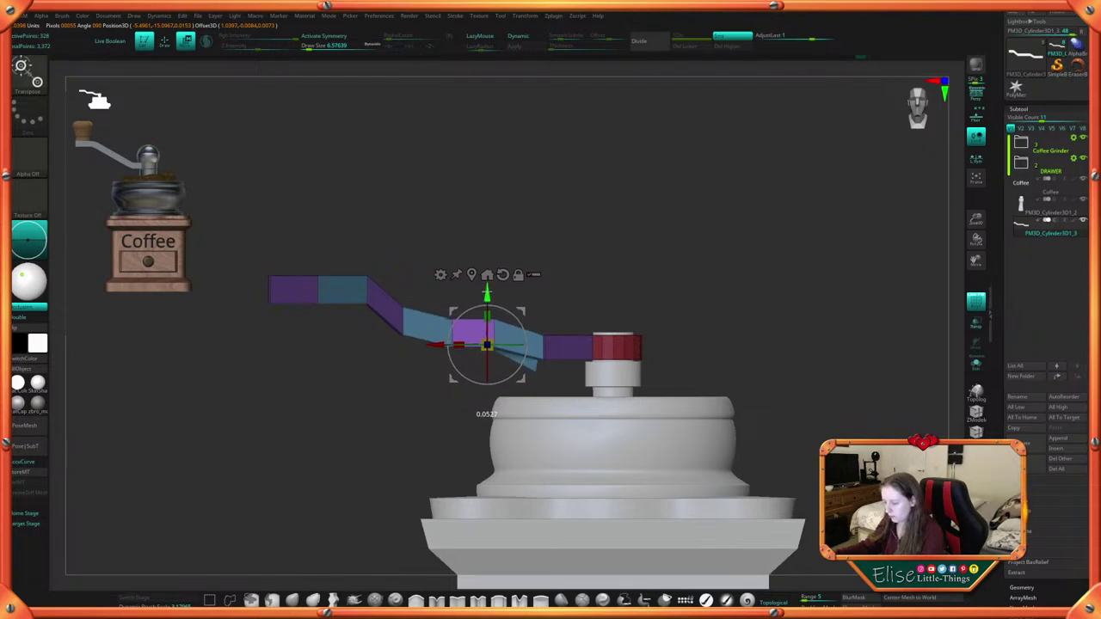
{"action": "left_click_drag", "start_coordinate": [550, 250], "coordinate": [617, 236], "text": "ctrl"}
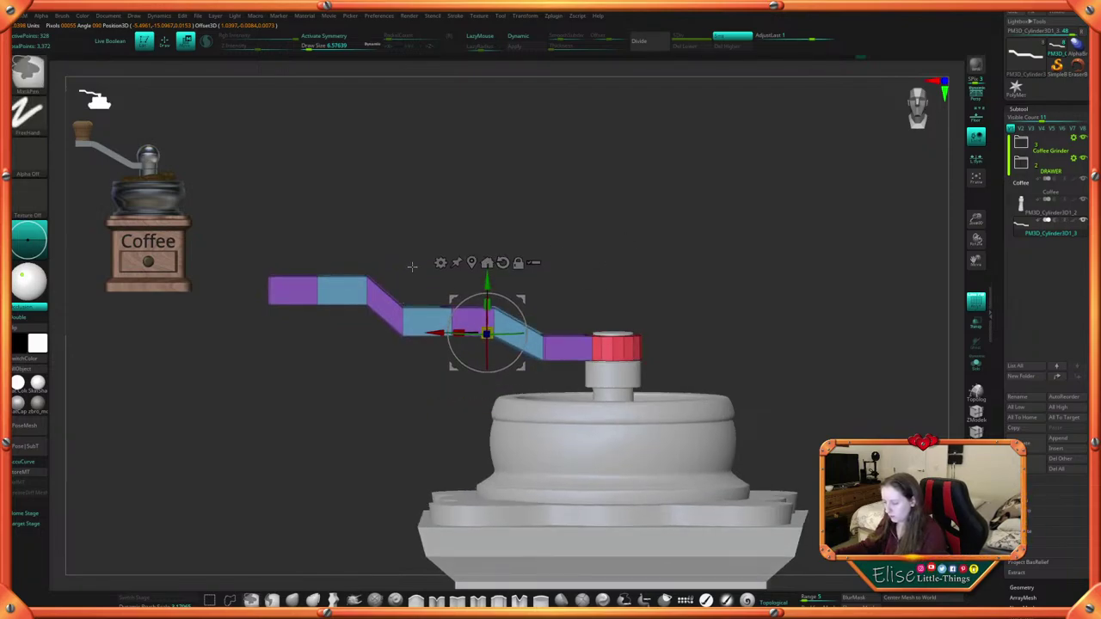
Isolate the middle segment again, center the gizmo on it, and lower it to smooth the slope between the two bends
{"action": "left_click_drag", "start_coordinate": [412, 266], "coordinate": [525, 398], "text": "ctrl"}
{"action": "left_click", "coordinate": [723, 340], "text": "ctrl"}
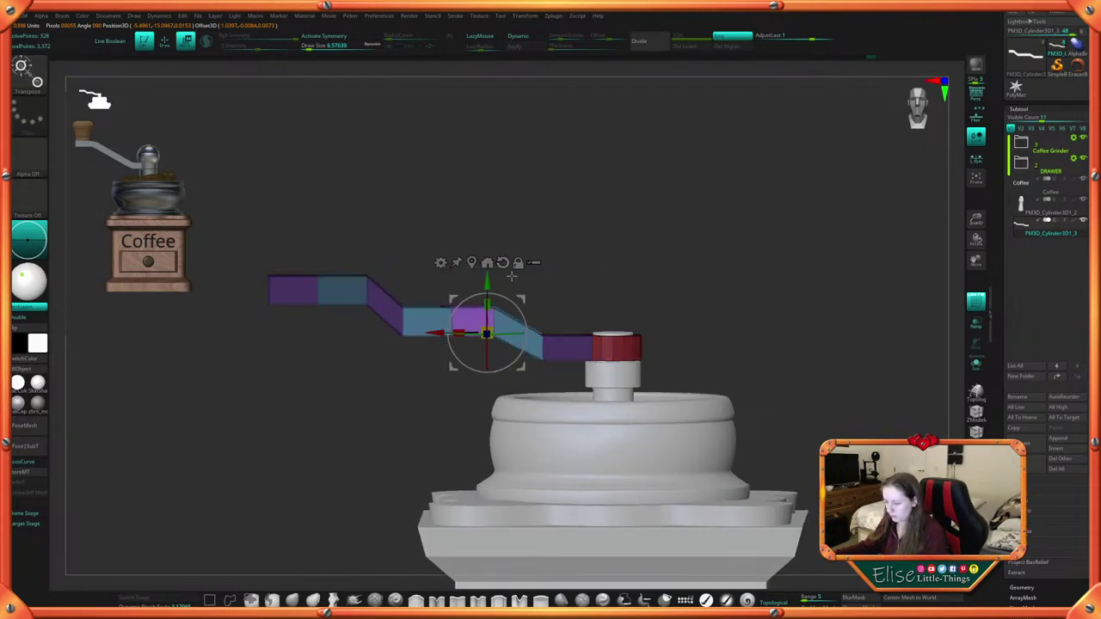
{"action": "left_click", "coordinate": [471, 262]}
{"action": "mouse_move", "coordinate": [467, 270]}
{"action": "left_mouse_down"}
{"action": "mouse_move", "coordinate": [467, 285]}
{"action": "mouse_move", "coordinate": [498, 311]}
{"action": "left_mouse_up"}
{"action": "key", "text": "q"}
Step back through the undo history to the straight arm with its ring end masked
{"action": "mouse_move", "coordinate": [711, 282]}
{"action": "left_mouse_down"}
{"action": "mouse_move", "coordinate": [713, 303]}
{"action": "mouse_move", "coordinate": [583, 307]}
{"action": "mouse_move", "coordinate": [597, 325]}
{"action": "mouse_move", "coordinate": [743, 312]}
{"action": "mouse_move", "coordinate": [750, 332]}
{"action": "left_mouse_up"}
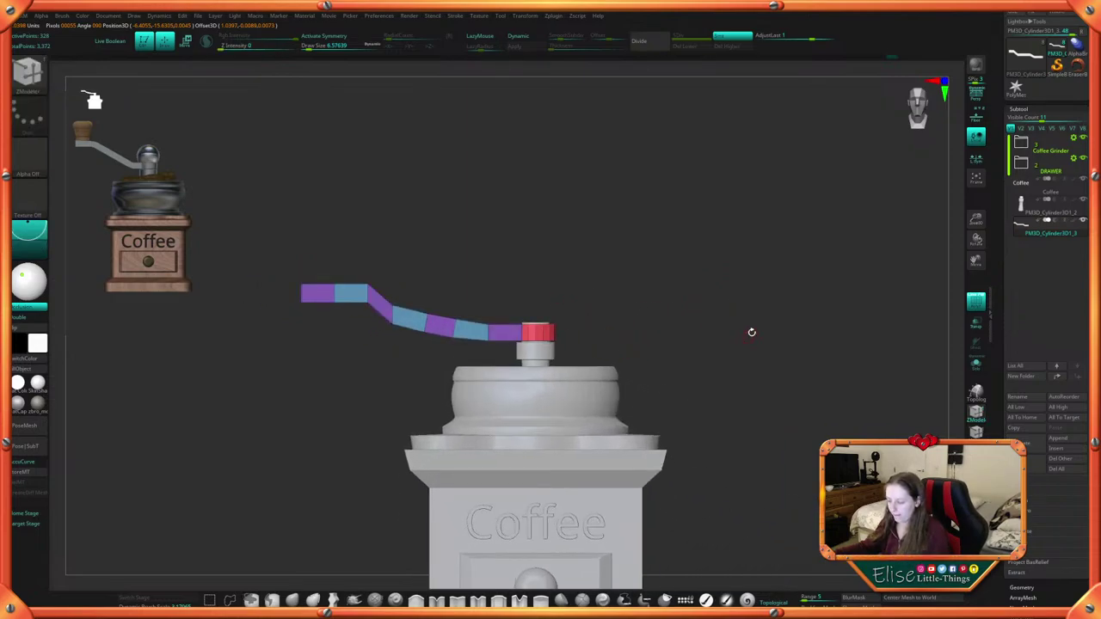
{"action": "left_click_drag", "start_coordinate": [899, 57], "coordinate": [757, 64]}
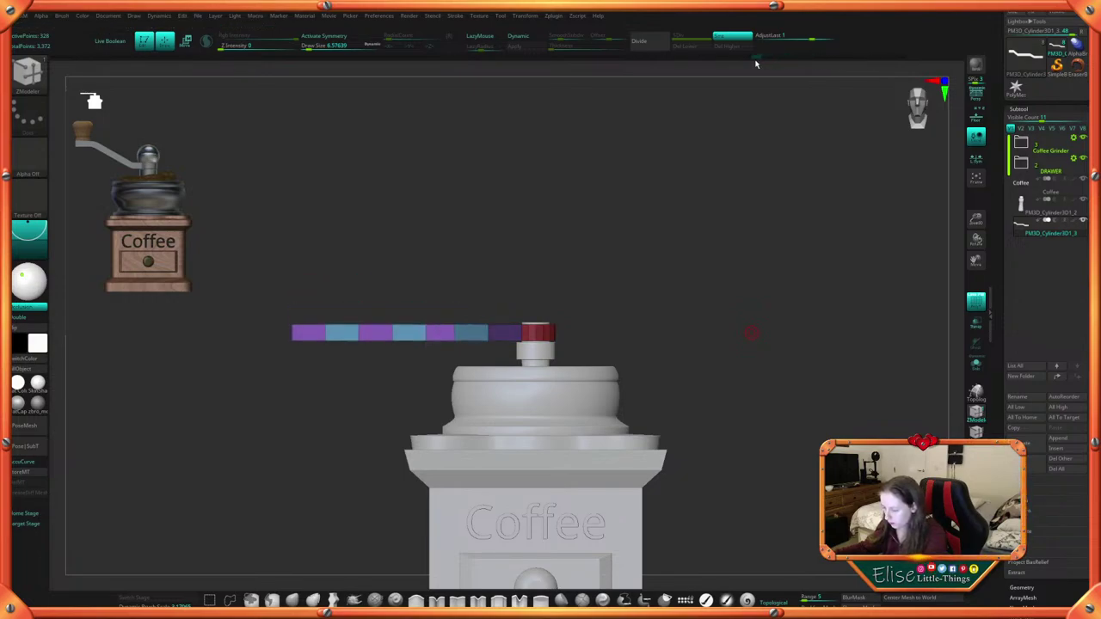
Clear the mask on the arm's ring end, accepting the removal of the 29 later undo history entries
{"action": "mouse_move", "coordinate": [691, 312]}
{"action": "left_mouse_down", "text": "alt"}
{"action": "mouse_move", "coordinate": [666, 312]}
{"action": "mouse_move", "coordinate": [688, 333]}
{"action": "left_mouse_up", "text": "alt"}
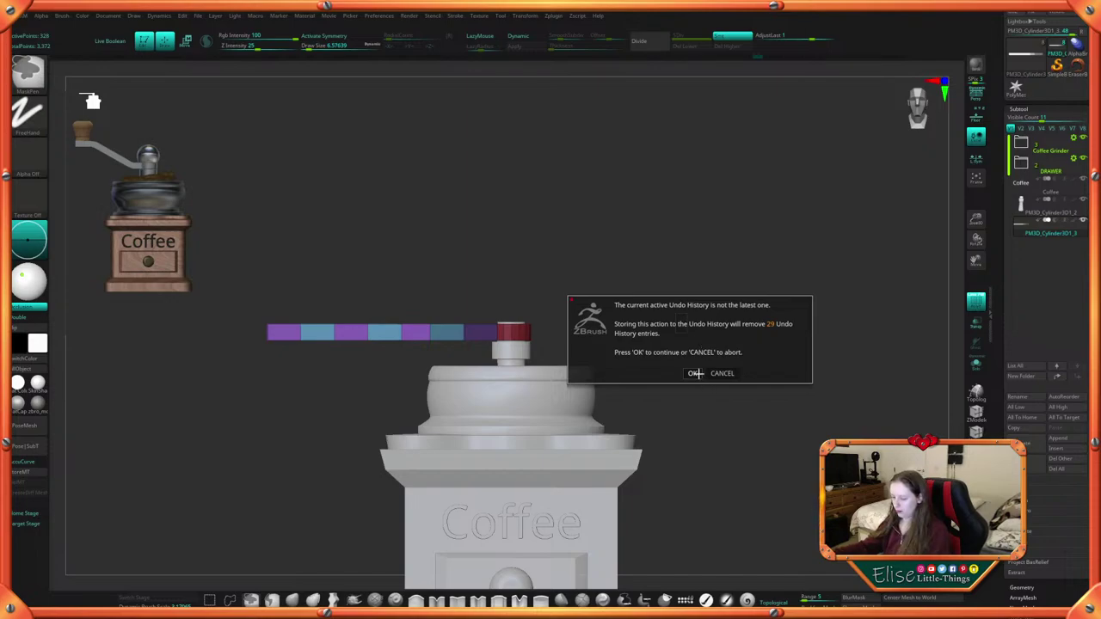
{"action": "left_click", "coordinate": [697, 374]}
{"action": "left_click_drag", "start_coordinate": [699, 411], "coordinate": [712, 433]}
{"action": "left_click_drag", "start_coordinate": [713, 432], "coordinate": [745, 436], "text": "alt"}
{"action": "left_click_drag", "start_coordinate": [727, 382], "coordinate": [736, 357], "text": "alt"}
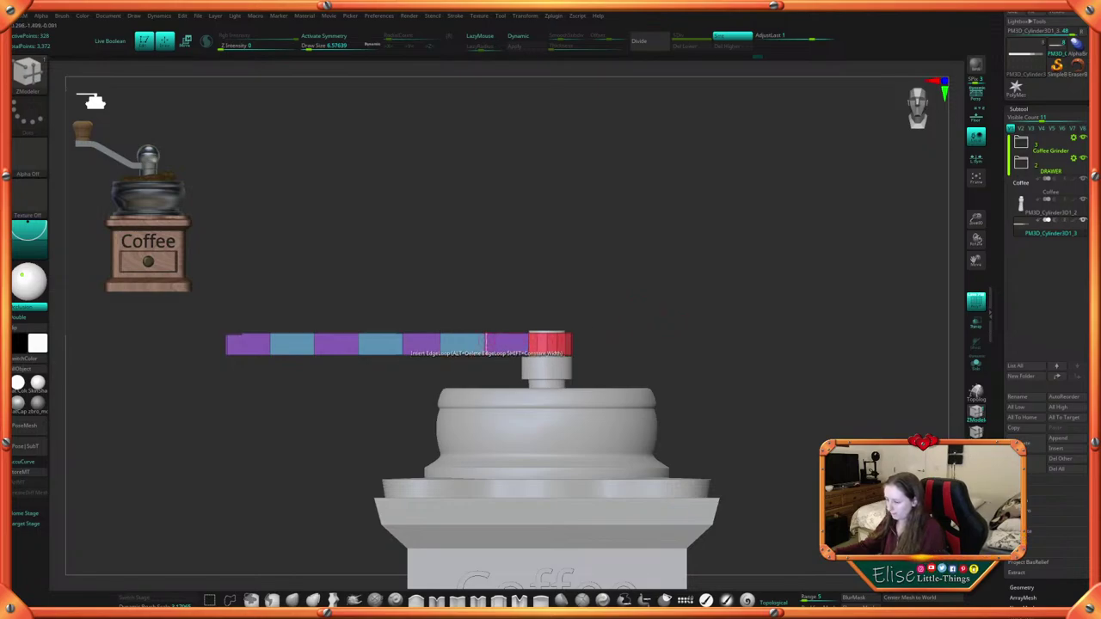
Isolate the arm's two outermost segments, raise them about 0.75 with Dynamic Subdiv on, shift them slightly toward the ring, and clear the mask
{"action": "mouse_move", "coordinate": [211, 300]}
{"action": "left_mouse_down", "text": "ctrl"}
{"action": "mouse_move", "coordinate": [231, 366]}
{"action": "mouse_move", "coordinate": [322, 387]}
{"action": "left_mouse_up", "text": "ctrl"}
{"action": "key", "text": "w"}
{"action": "left_click", "coordinate": [326, 397], "text": "ctrl"}
{"action": "left_click", "coordinate": [324, 340]}
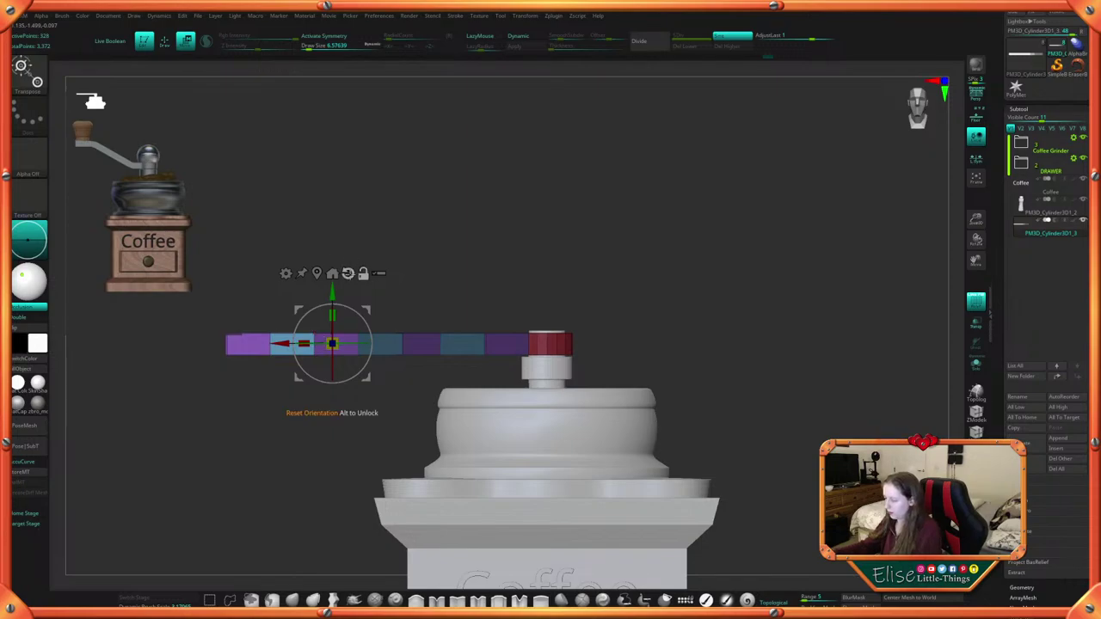
{"action": "left_click", "coordinate": [316, 273], "text": "alt"}
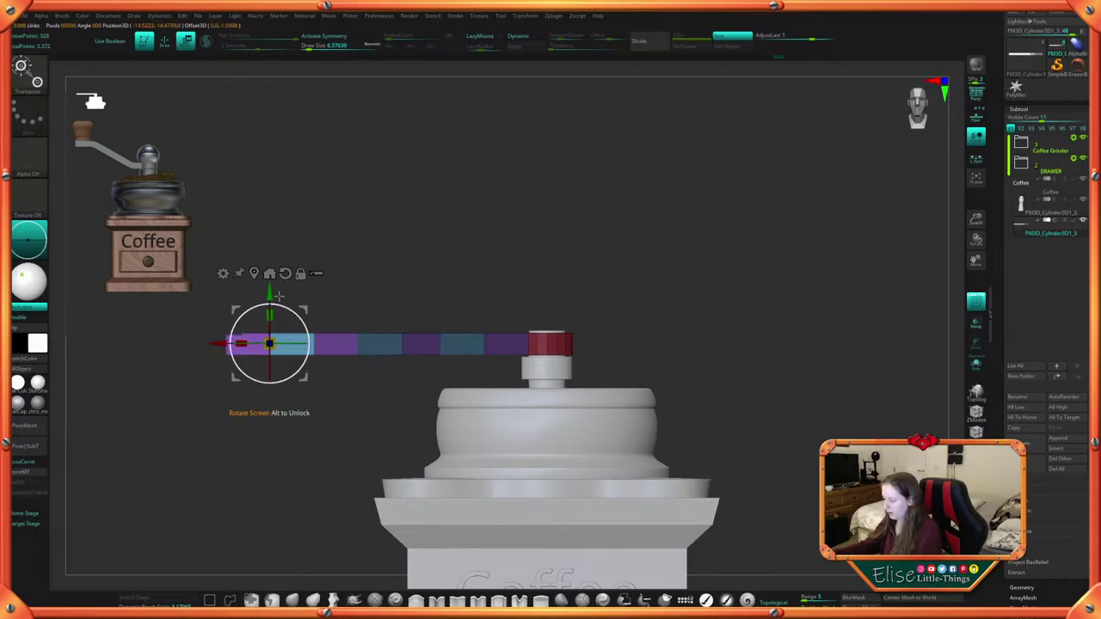
{"action": "left_click", "coordinate": [526, 36]}
{"action": "left_click_drag", "start_coordinate": [269, 295], "coordinate": [269, 254]}
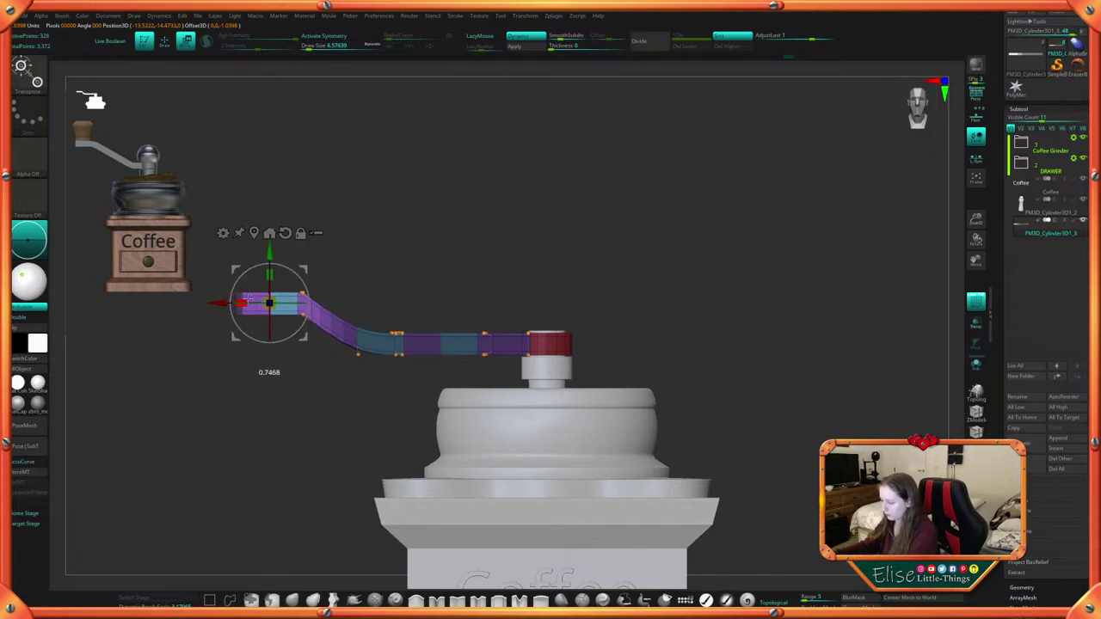
{"action": "left_click_drag", "start_coordinate": [213, 302], "coordinate": [220, 303]}
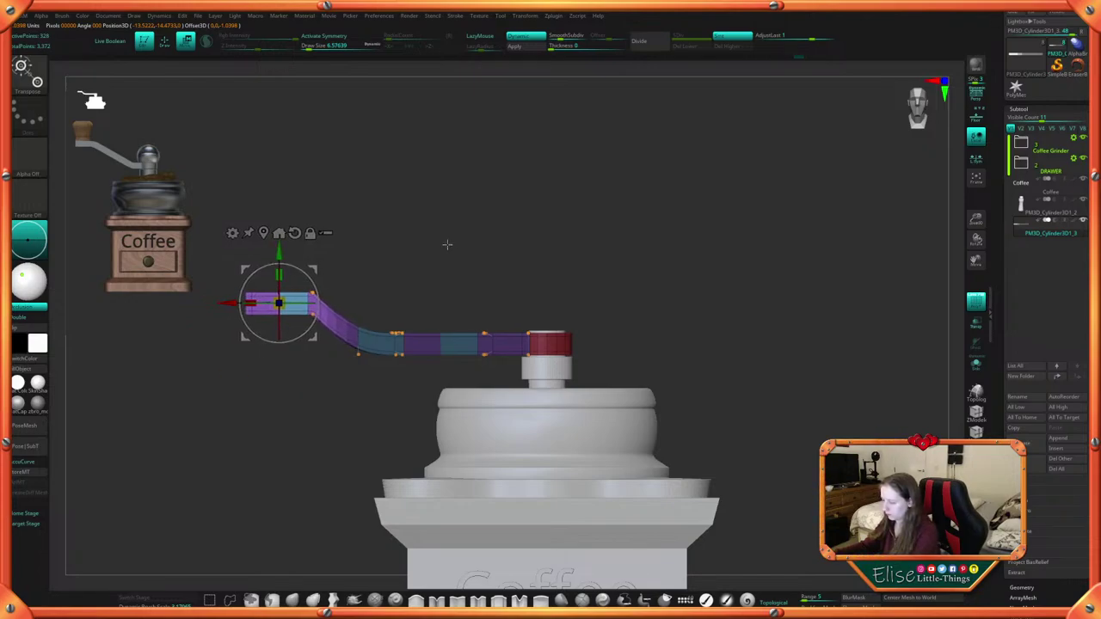
{"action": "key", "text": "q"}
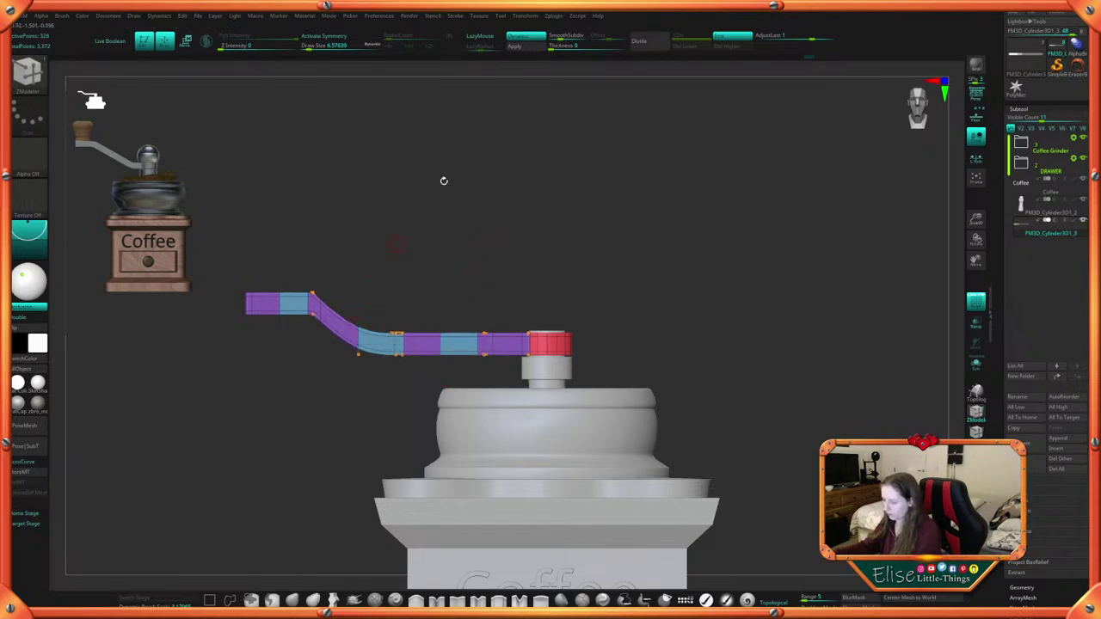
Insert an edge loop in the sloped segment close to the upper bend and check the curve in the Dynamic Subdiv preview
{"action": "left_click", "coordinate": [521, 36]}
{"action": "left_click_drag", "start_coordinate": [466, 190], "coordinate": [423, 273], "text": "alt"}
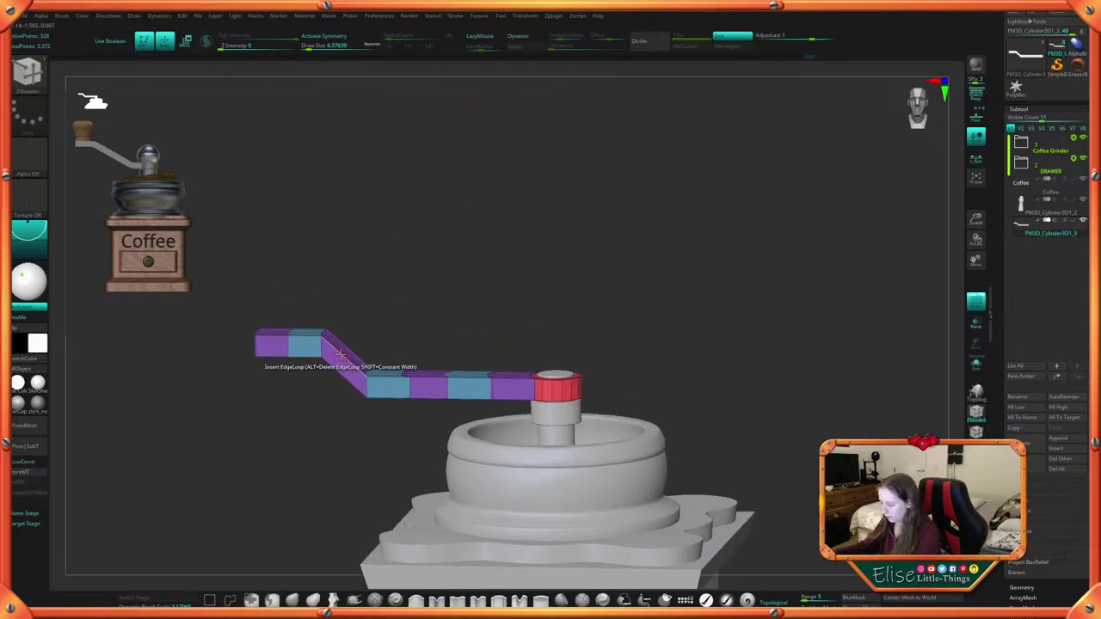
{"action": "key", "text": "space"}
{"action": "left_click", "coordinate": [321, 289]}
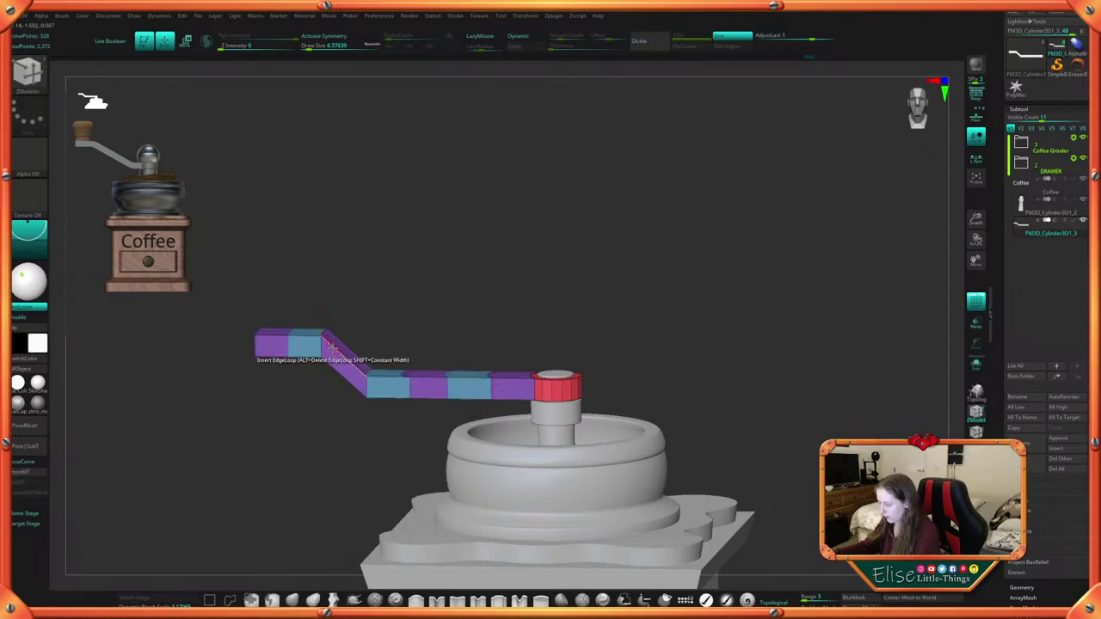
{"action": "key", "text": "space"}
{"action": "left_click", "coordinate": [331, 349]}
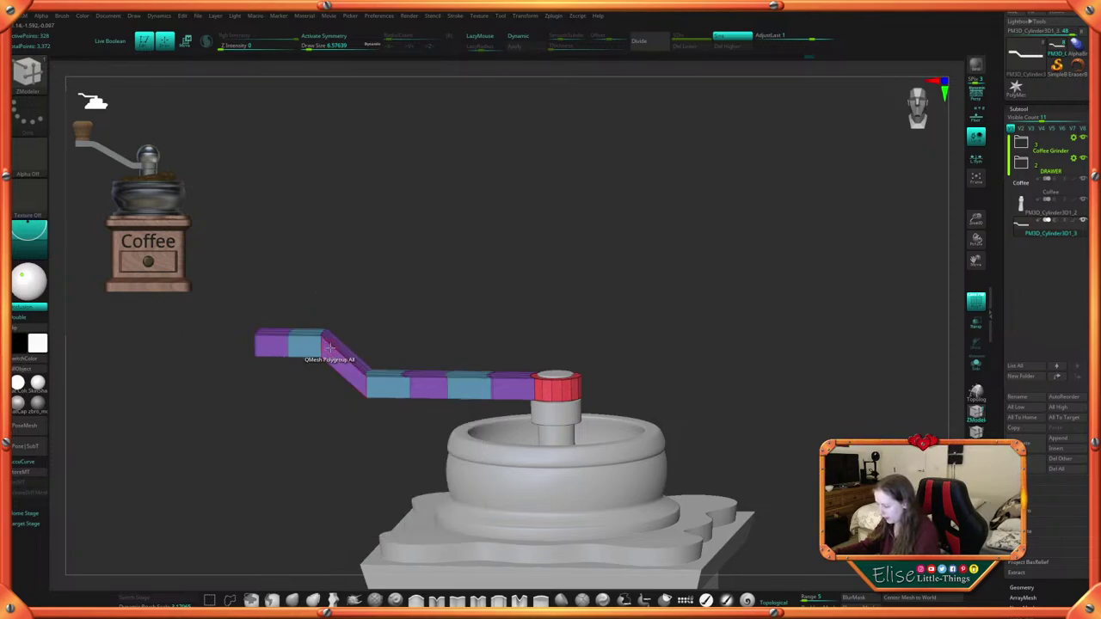
{"action": "key", "text": "ctrl+z"}
{"action": "right_click_drag", "start_coordinate": [379, 273], "coordinate": [478, 316], "text": "ctrl"}
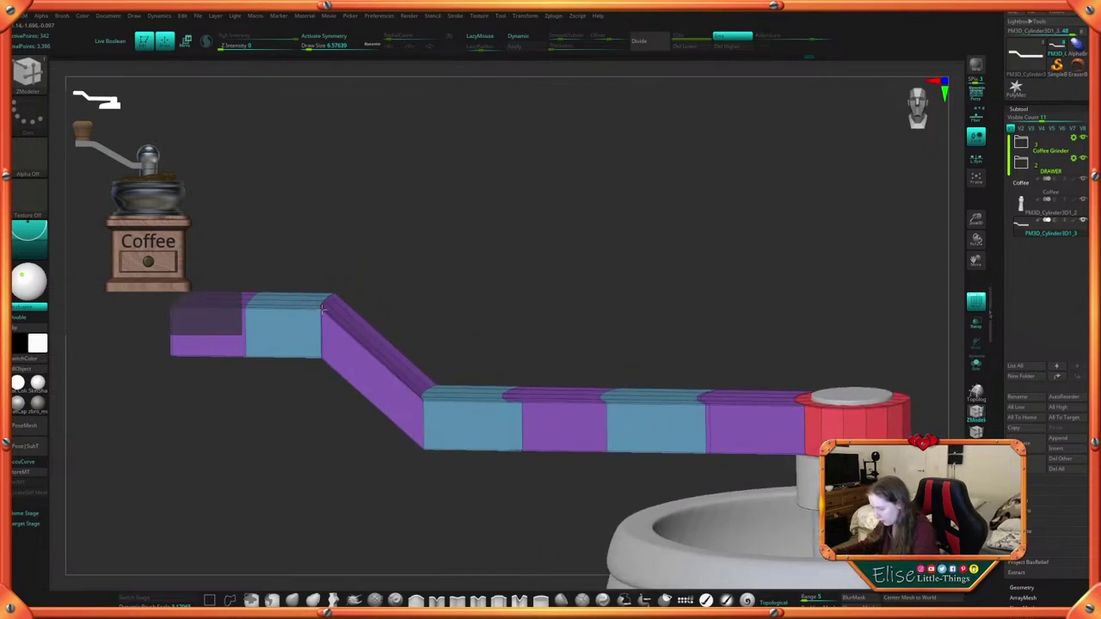
{"action": "right_click_drag", "start_coordinate": [438, 277], "coordinate": [434, 202], "text": "alt"}
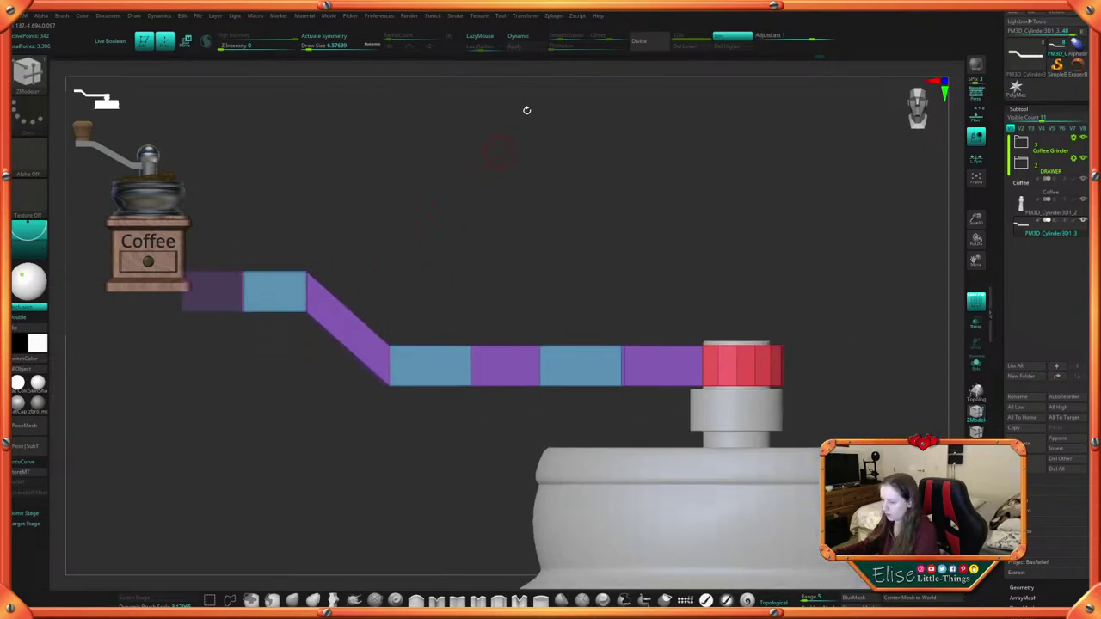
{"action": "left_click", "coordinate": [534, 39]}
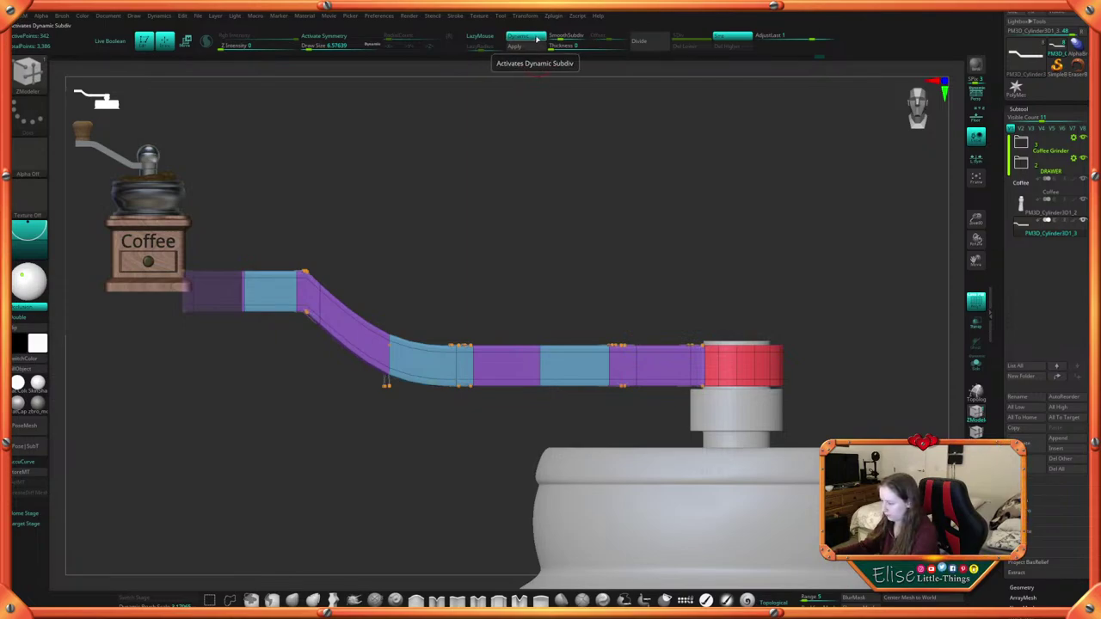
{"action": "left_click", "coordinate": [537, 39]}
Insert another edge loop on the outer side of the upper bend and check its sharpness with Dynamic Subdiv
{"action": "right_click_drag", "start_coordinate": [437, 168], "coordinate": [479, 205], "text": "alt"}
{"action": "left_click", "coordinate": [341, 308]}
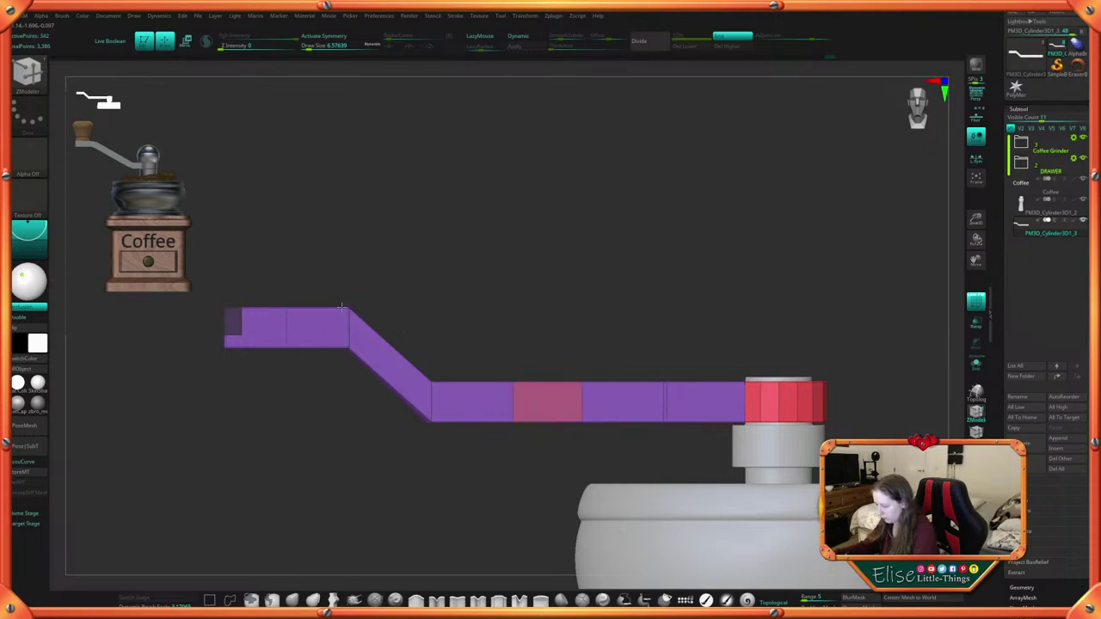
{"action": "key", "text": "ctrl+z"}
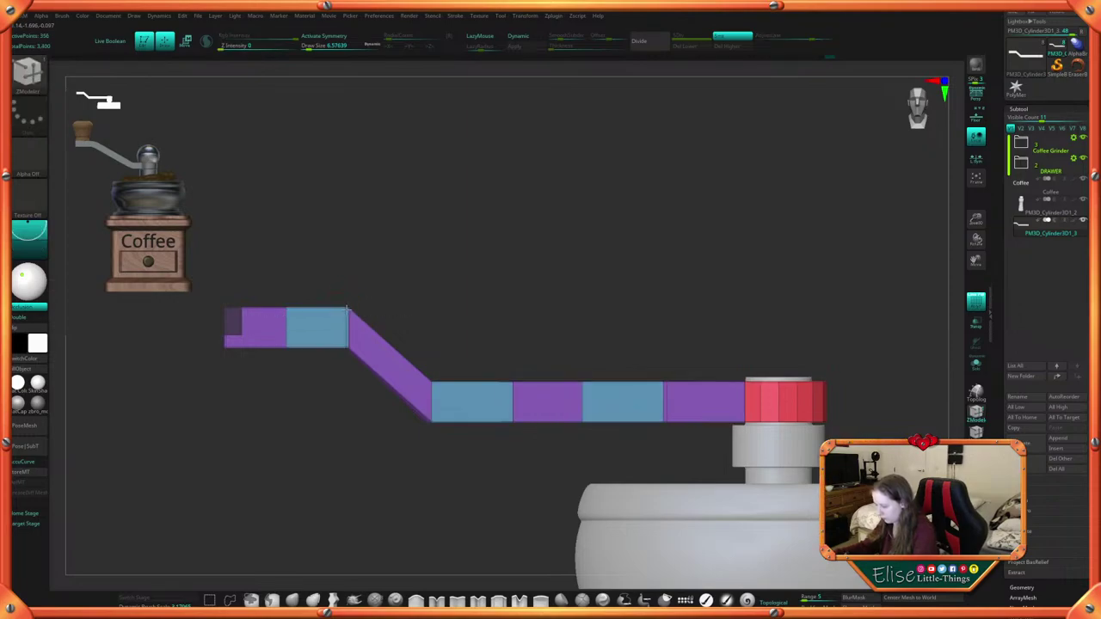
{"action": "left_click", "coordinate": [533, 40]}
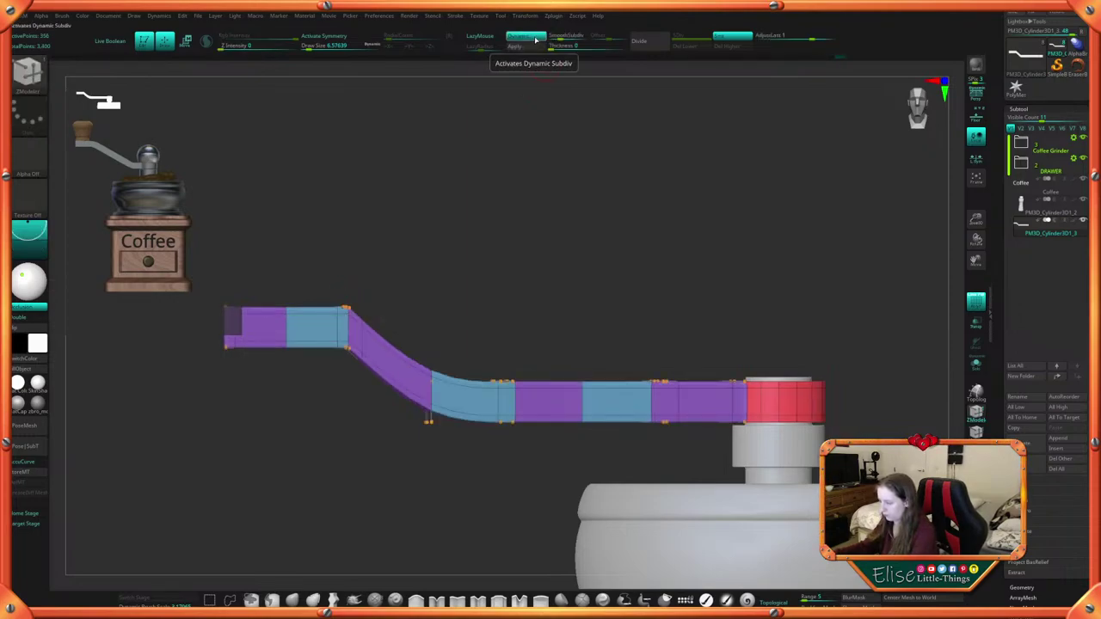
{"action": "left_click", "coordinate": [535, 40]}
Delete the edge loops at the lower bend and just past it to extend the slope closer to the ring
{"action": "left_click_drag", "start_coordinate": [518, 277], "coordinate": [501, 275], "text": "alt"}
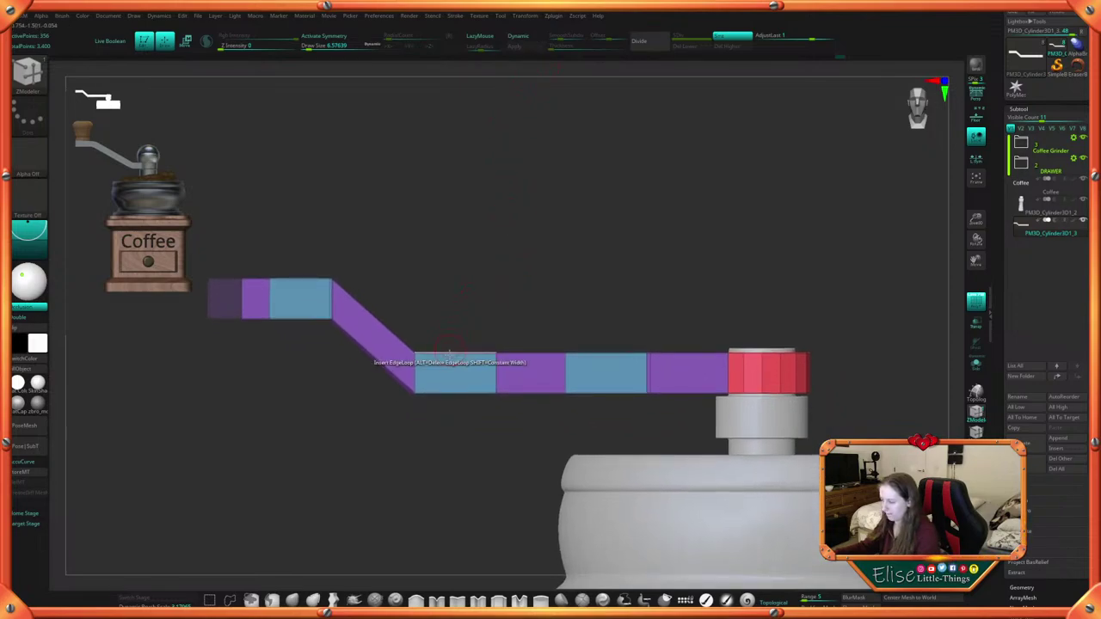
{"action": "key", "text": "space"}
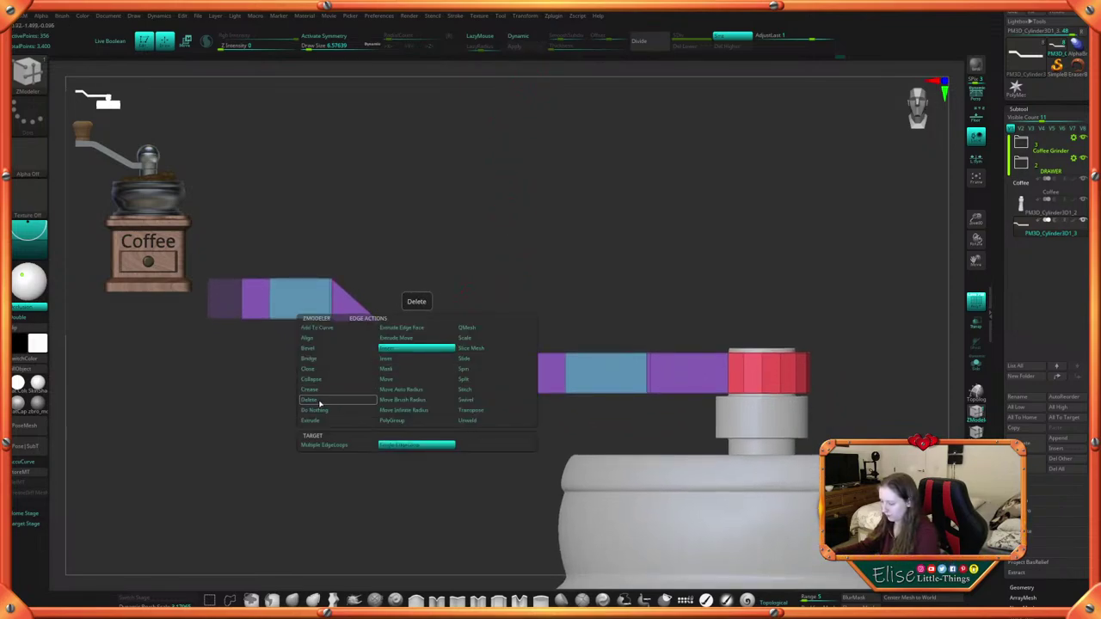
{"action": "left_click", "coordinate": [319, 402]}
{"action": "left_click", "coordinate": [414, 368]}
{"action": "left_click_drag", "start_coordinate": [642, 302], "coordinate": [677, 275], "text": "alt"}
{"action": "left_click", "coordinate": [471, 377]}
{"action": "mouse_move", "coordinate": [703, 339]}
{"action": "left_mouse_down", "text": "alt"}
{"action": "mouse_move", "coordinate": [681, 317]}
{"action": "mouse_move", "coordinate": [711, 335]}
{"action": "left_mouse_up", "text": "alt"}
{"action": "left_click_drag", "start_coordinate": [426, 208], "coordinate": [799, 321], "text": "alt"}
{"action": "left_click_drag", "start_coordinate": [606, 249], "coordinate": [613, 226], "text": "alt"}
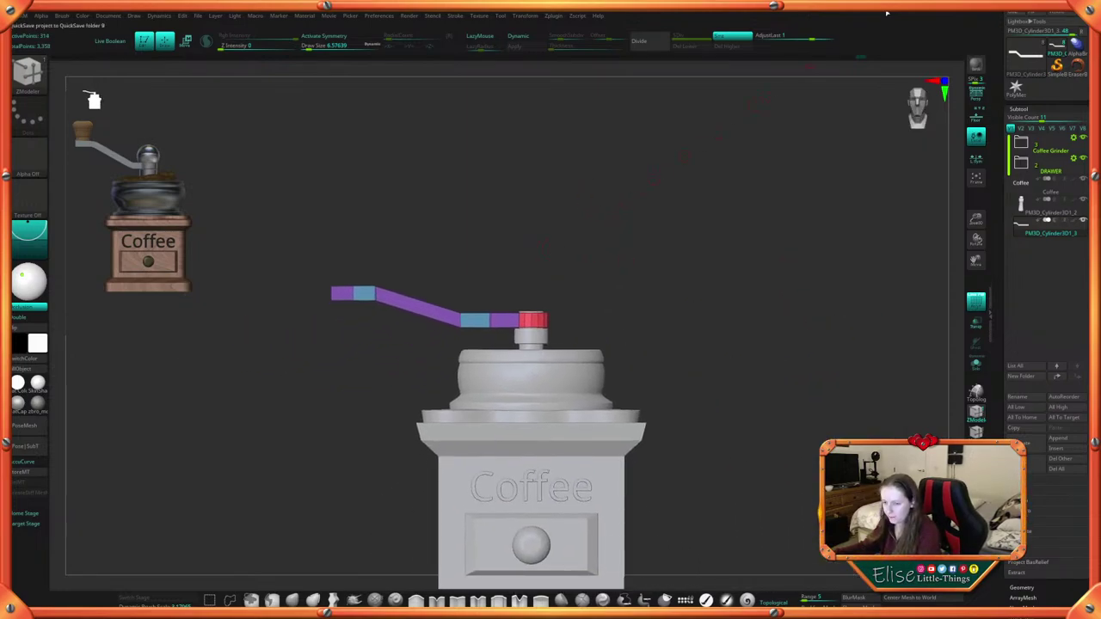
Isolate the arm's outermost segment, move it toward the ring to shorten the outer end, and clear the mask
{"action": "left_click_drag", "start_coordinate": [708, 398], "coordinate": [733, 468]}
{"action": "key", "text": "w"}
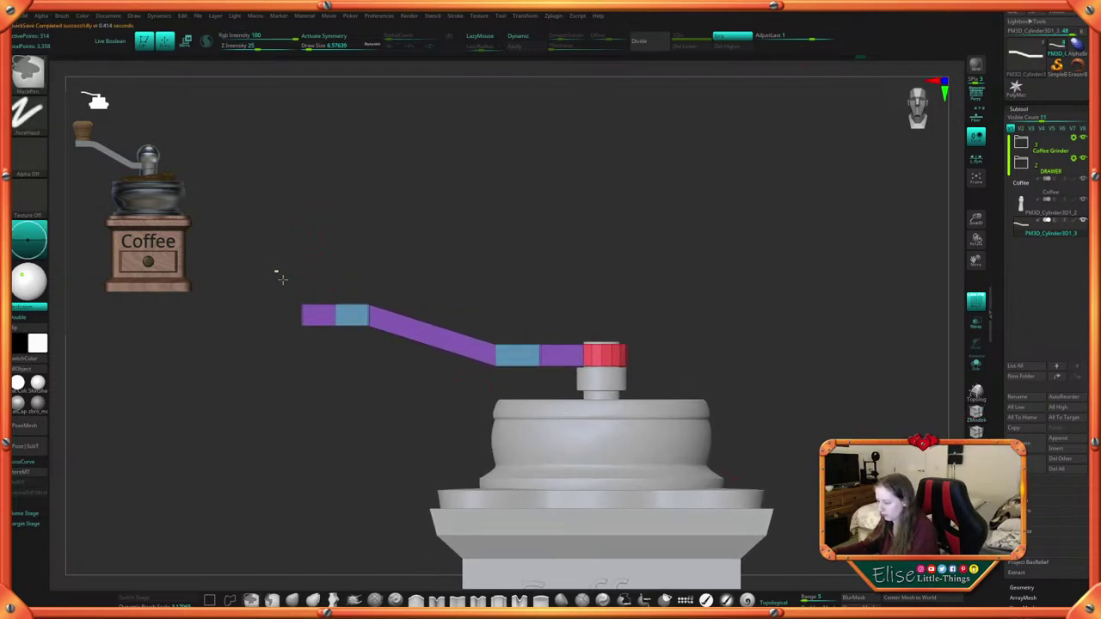
{"action": "left_click", "coordinate": [320, 315]}
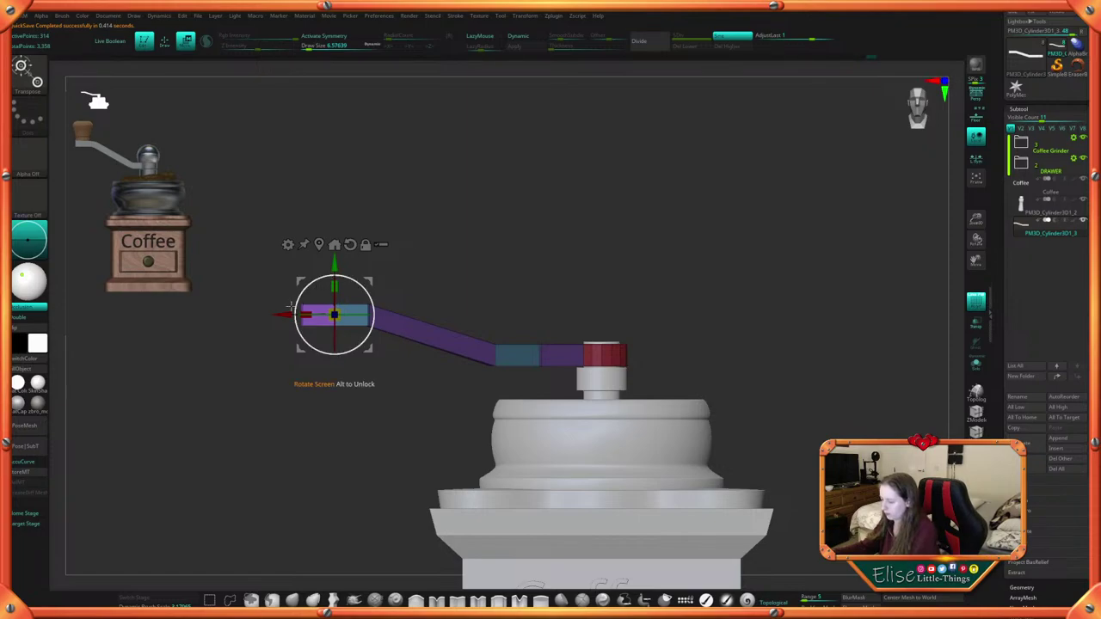
{"action": "left_click_drag", "start_coordinate": [283, 315], "coordinate": [289, 316]}
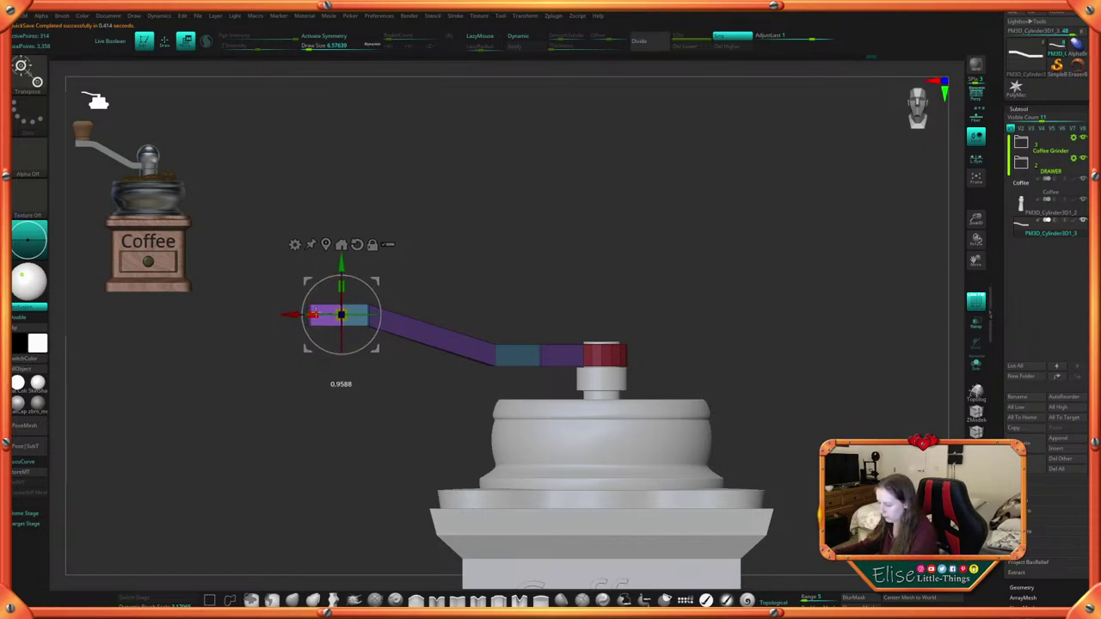
{"action": "key", "text": "q"}
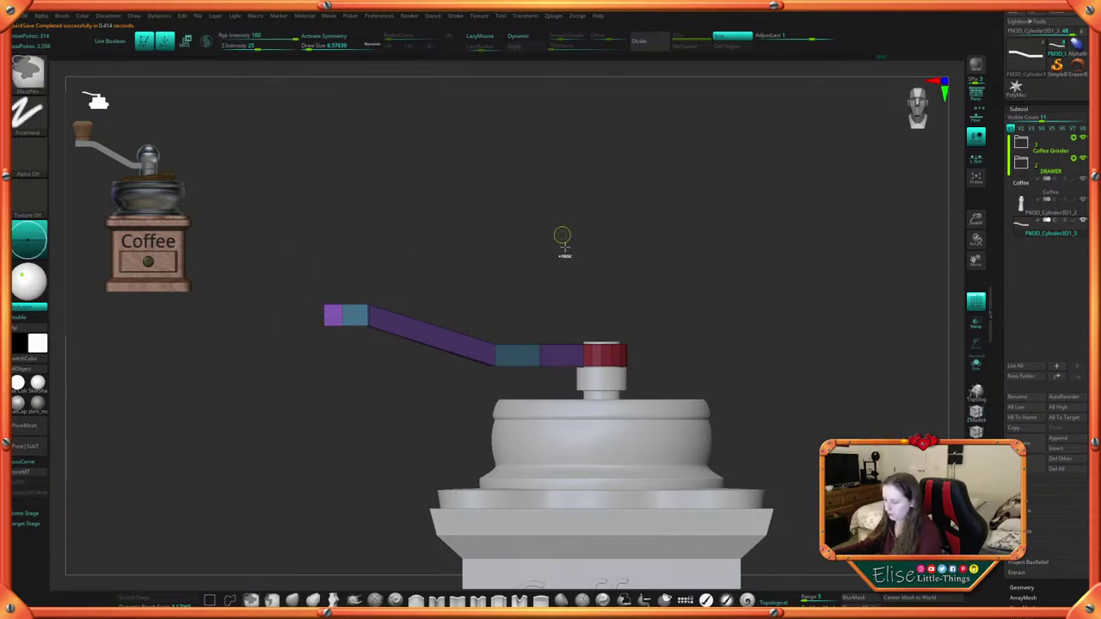
{"action": "left_click_drag", "start_coordinate": [563, 240], "coordinate": [589, 260], "text": "ctrl"}
{"action": "mouse_move", "coordinate": [700, 305]}
{"action": "left_mouse_down", "text": "alt"}
{"action": "mouse_move", "coordinate": [700, 318]}
{"action": "mouse_move", "coordinate": [669, 285]}
{"action": "left_mouse_up", "text": "alt"}
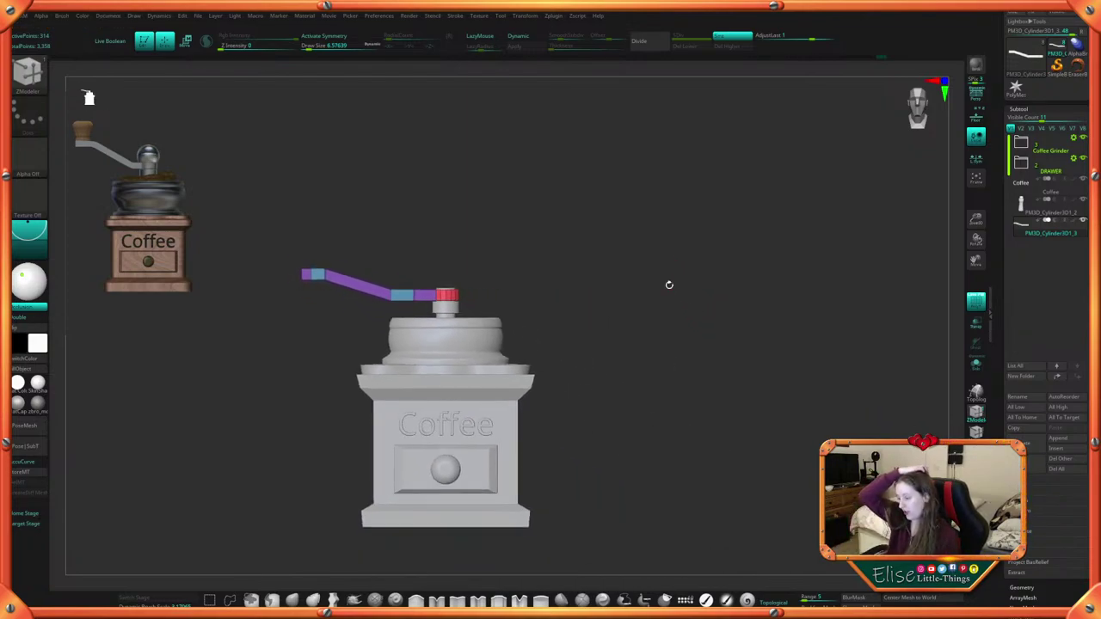
Isolate the outermost segment again, center the gizmo on it, nudge it slightly further toward the ring, and clear the mask
{"action": "left_click_drag", "start_coordinate": [640, 389], "coordinate": [769, 415], "text": "alt"}
{"action": "left_click_drag", "start_coordinate": [307, 283], "coordinate": [392, 394], "text": "ctrl"}
{"action": "left_click", "coordinate": [506, 293], "text": "ctrl"}
{"action": "key", "text": "w"}
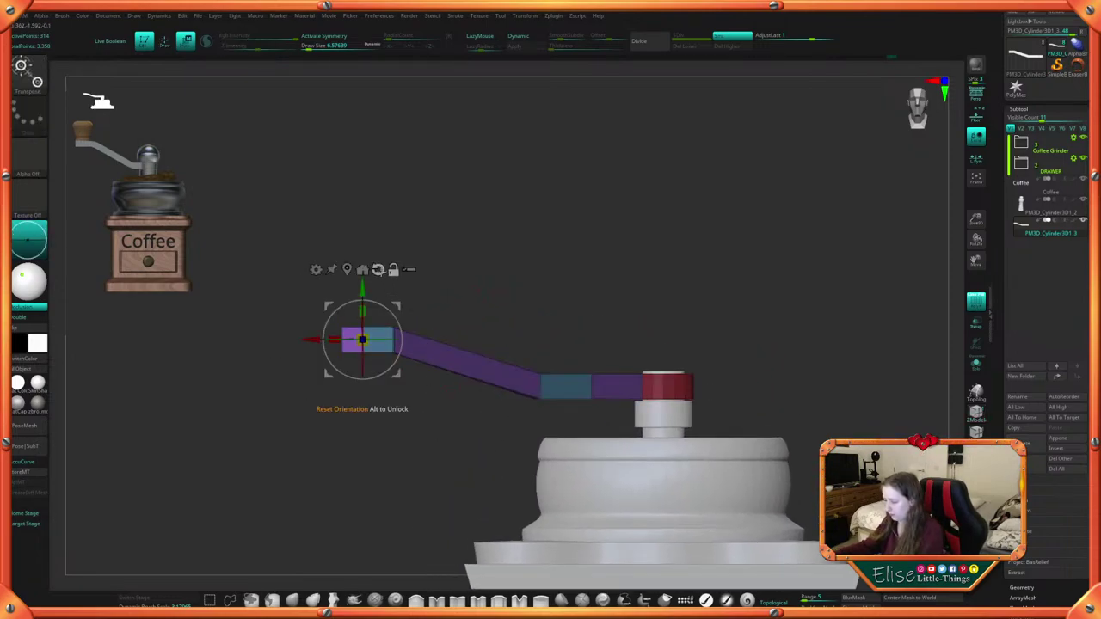
{"action": "left_click", "coordinate": [348, 270], "text": "alt"}
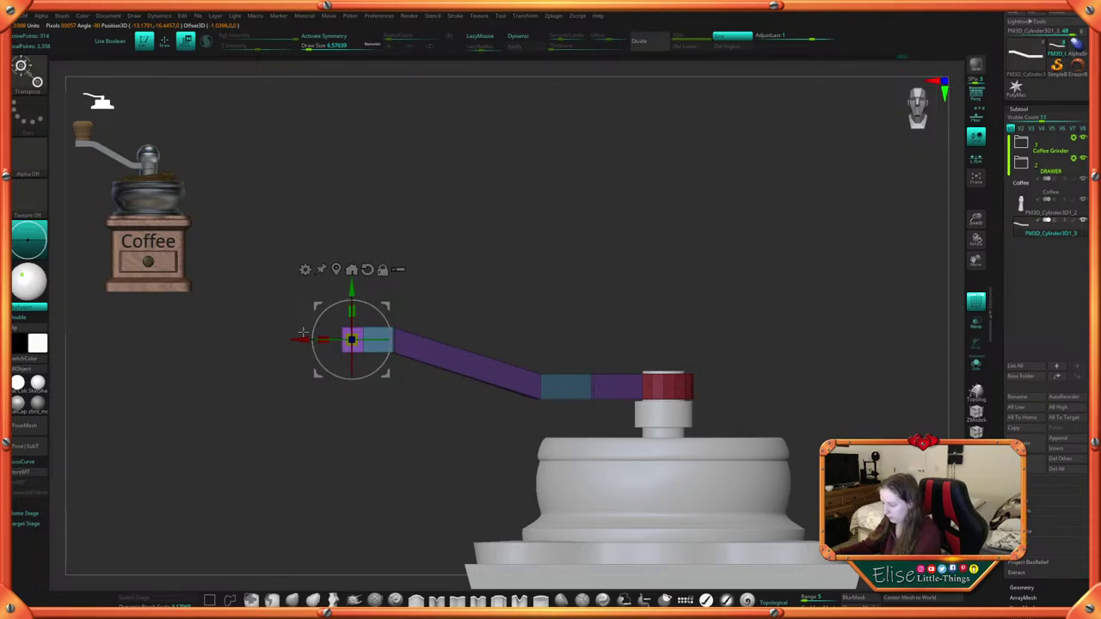
{"action": "left_click_drag", "start_coordinate": [301, 339], "coordinate": [305, 339]}
{"action": "left_click_drag", "start_coordinate": [355, 287], "coordinate": [354, 289]}
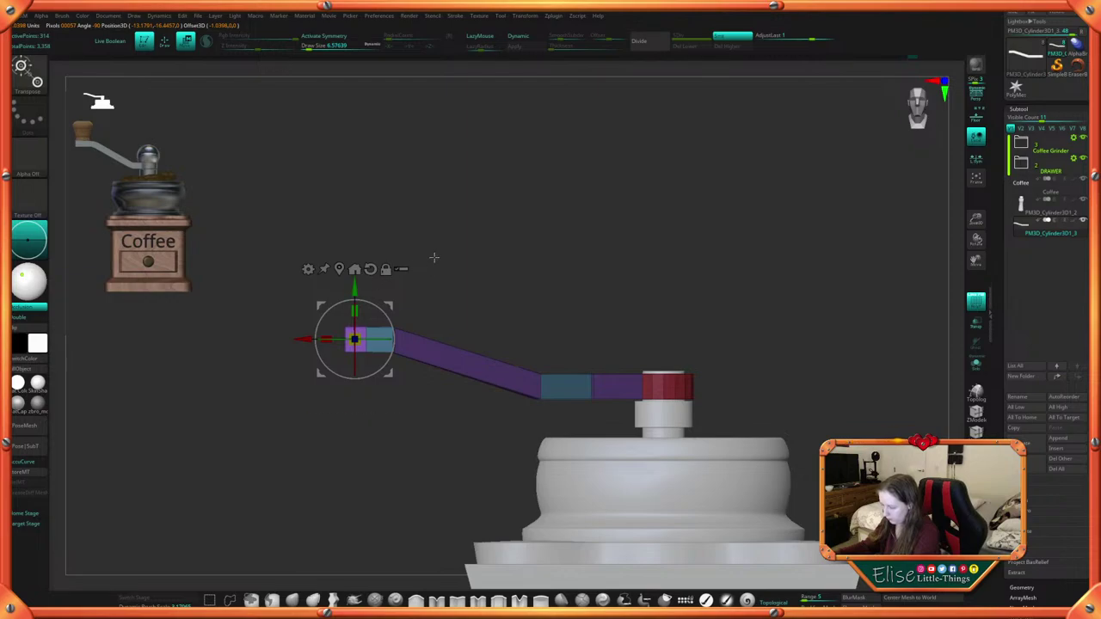
{"action": "left_click_drag", "start_coordinate": [436, 258], "coordinate": [504, 270], "text": "ctrl"}
{"action": "key", "text": "q"}
Switch the ZModeler edge action to Insert and add supporting edge loops close to the lower bend
{"action": "mouse_move", "coordinate": [560, 239]}
{"action": "left_mouse_down"}
{"action": "mouse_move", "coordinate": [560, 288]}
{"action": "mouse_move", "coordinate": [560, 239]}
{"action": "mouse_move", "coordinate": [539, 216]}
{"action": "left_mouse_up"}
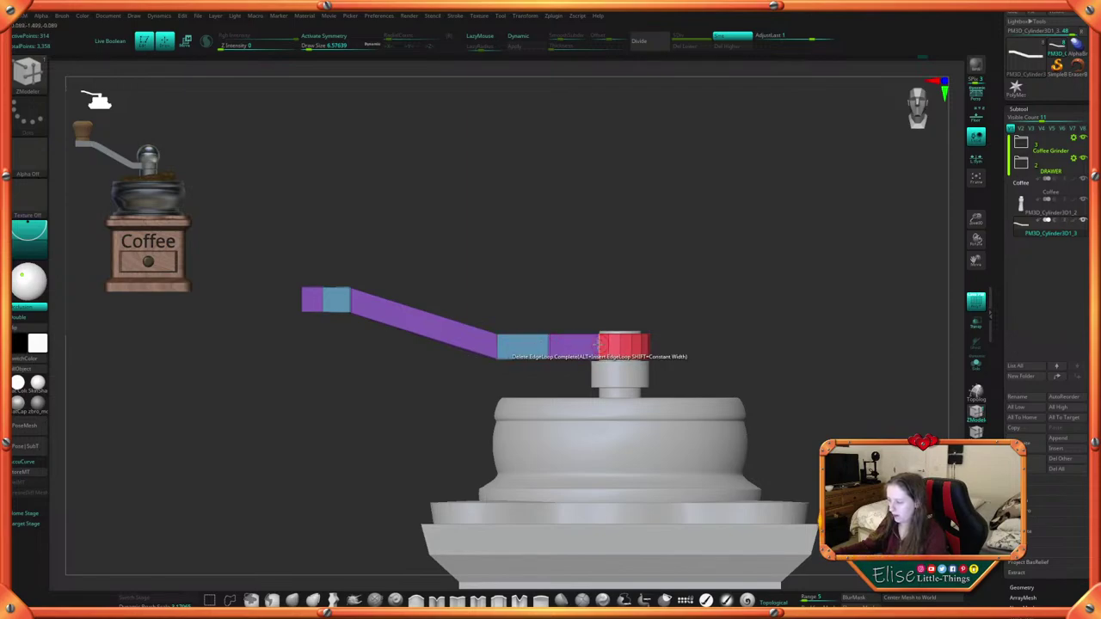
{"action": "key", "text": "space"}
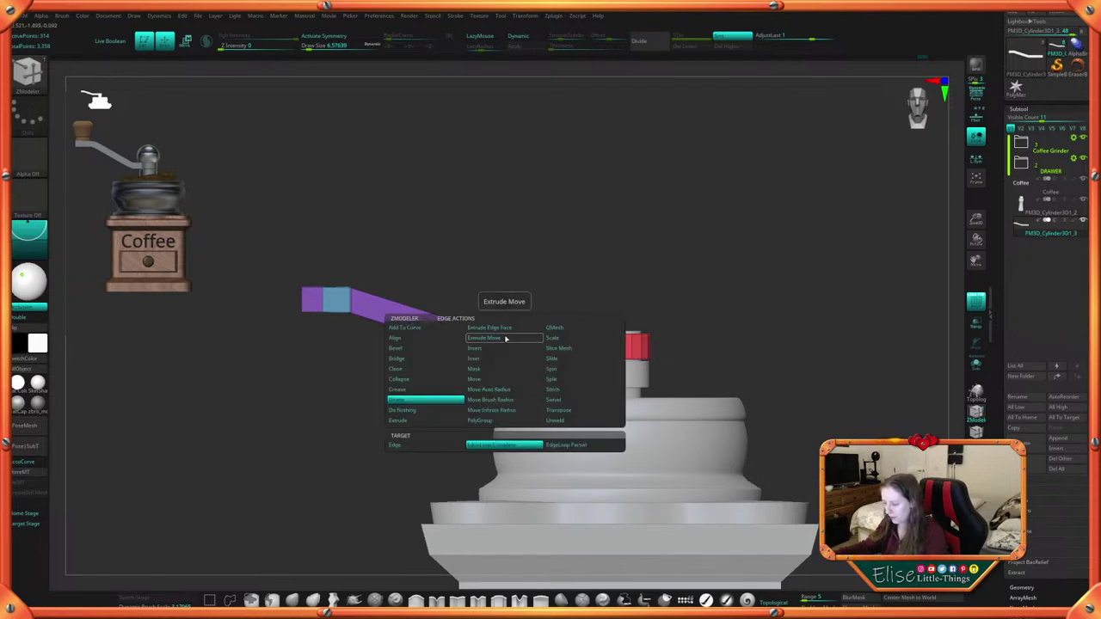
{"action": "left_click", "coordinate": [492, 350]}
{"action": "scroll", "coordinate": [567, 292], "scroll_direction": "up", "scroll_amount": 3}
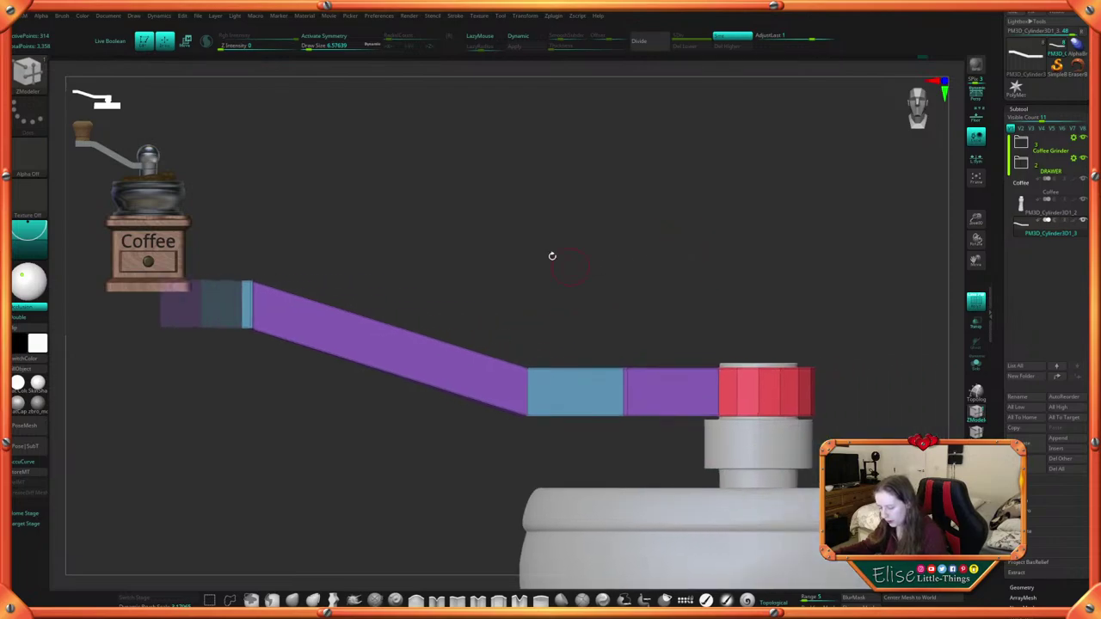
{"action": "left_click", "coordinate": [543, 369]}
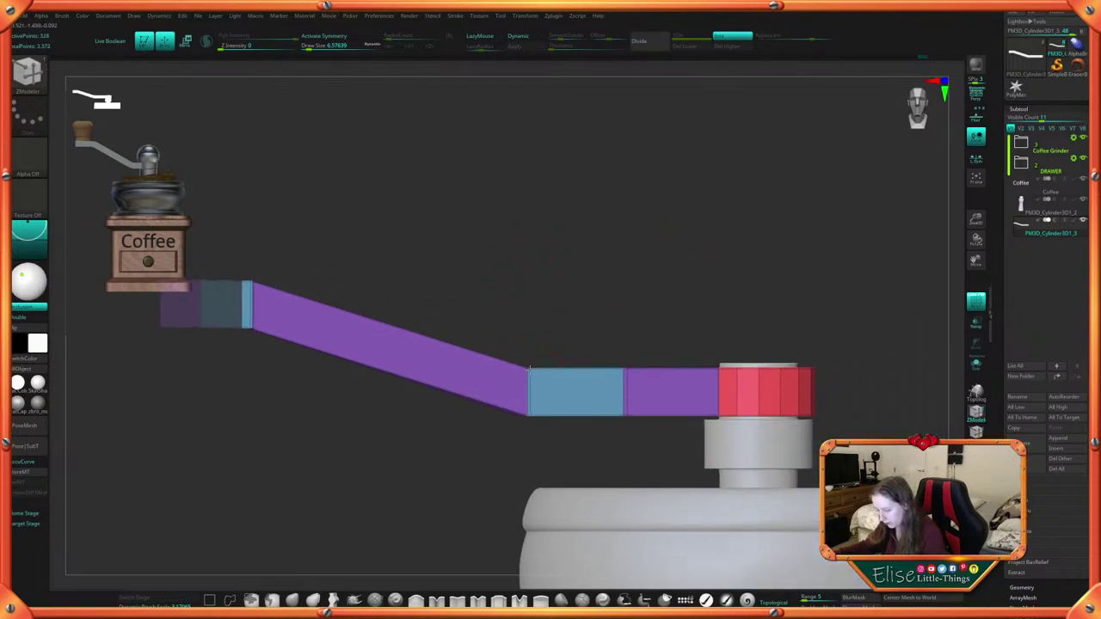
Examine the arm's bends from above in the Dynamic Subdiv preview with the polyframe hidden, and restore the unsmoothed polyframe view
{"action": "left_click", "coordinate": [526, 37]}
{"action": "key", "text": "space"}
{"action": "left_click", "coordinate": [673, 332]}
{"action": "left_click_drag", "start_coordinate": [687, 311], "coordinate": [706, 253]}
{"action": "key", "text": "space"}
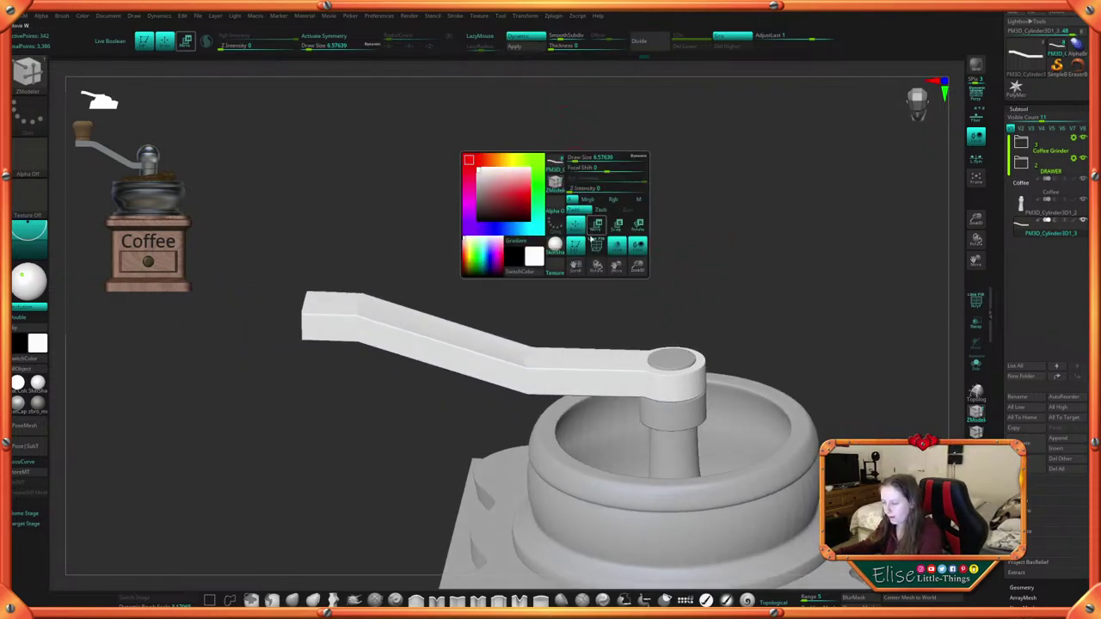
{"action": "left_click", "coordinate": [597, 243]}
{"action": "left_click_drag", "start_coordinate": [602, 180], "coordinate": [572, 101], "text": "alt"}
{"action": "left_click", "coordinate": [527, 38]}
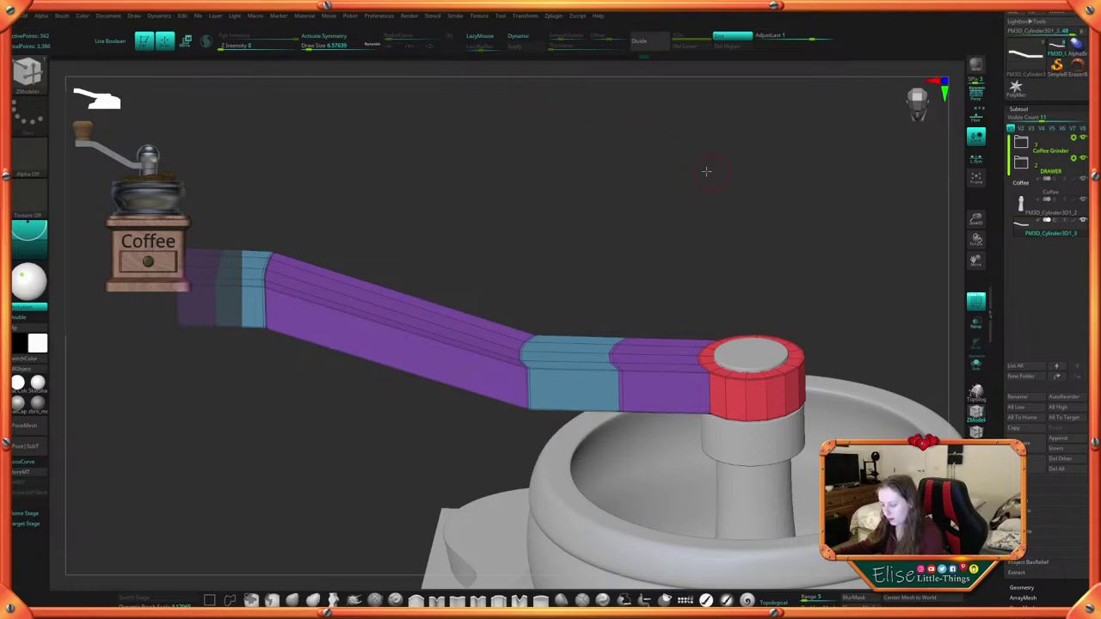
Insert edge loops around the ring and arm close to their upper and lower edges
{"action": "left_click_drag", "start_coordinate": [708, 172], "coordinate": [664, 379]}
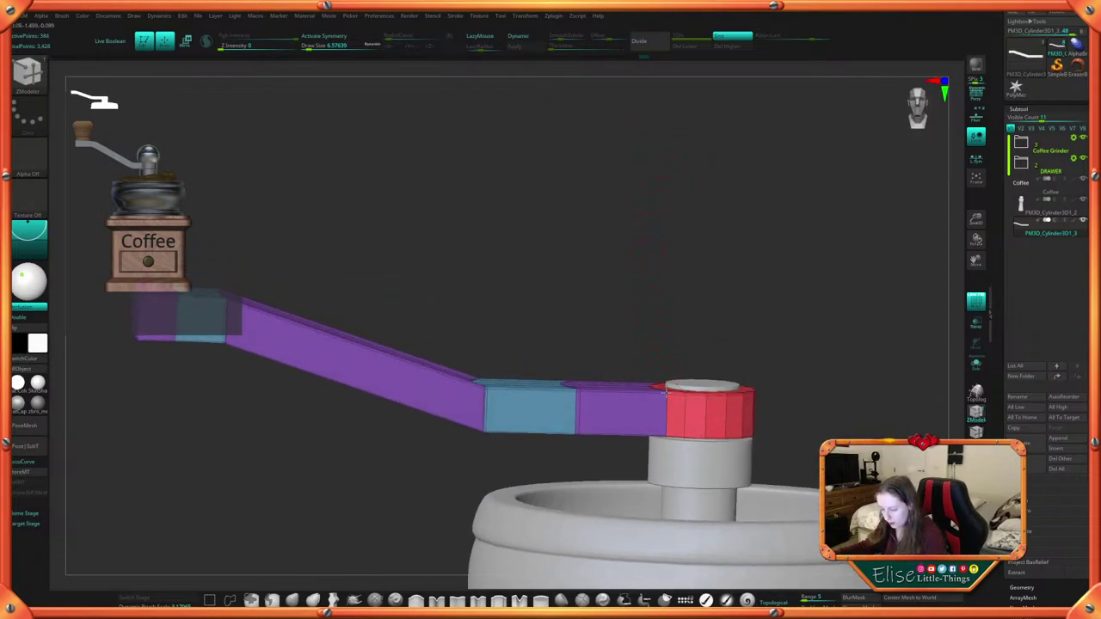
{"action": "left_click", "coordinate": [666, 430]}
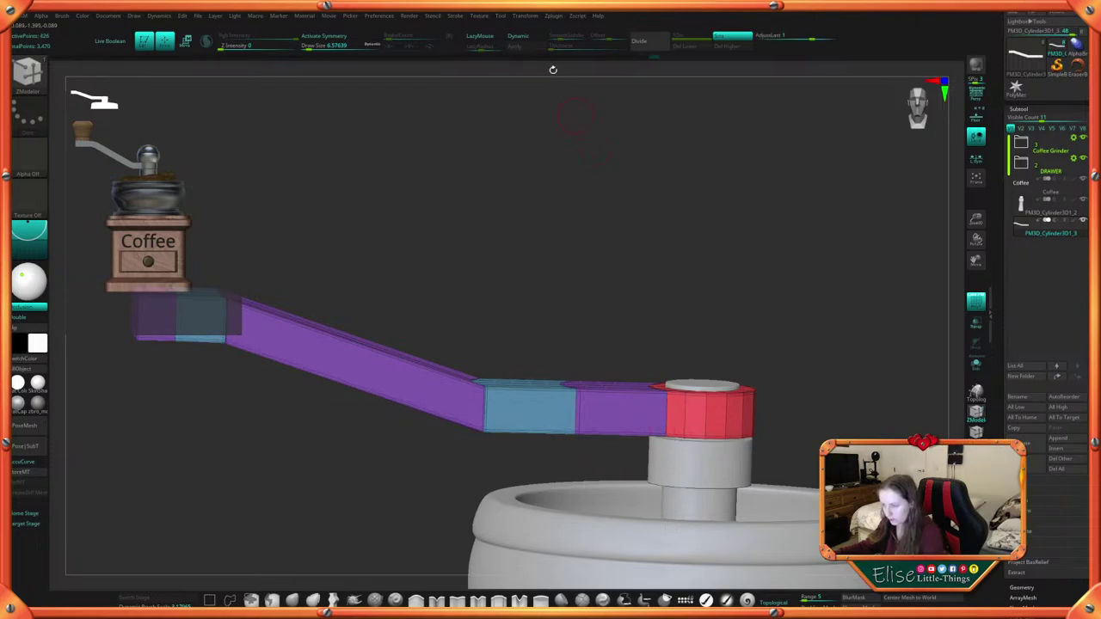
Inspect the ring and arm from above in the Dynamic Subdiv preview without the polyframe, and restore the unsmoothed polyframe view
{"action": "key", "text": "space"}
{"action": "left_click", "coordinate": [639, 326]}
{"action": "mouse_move", "coordinate": [658, 293]}
{"action": "left_mouse_down", "text": "alt"}
{"action": "mouse_move", "coordinate": [663, 266]}
{"action": "mouse_move", "coordinate": [691, 270]}
{"action": "mouse_move", "coordinate": [676, 256]}
{"action": "mouse_move", "coordinate": [667, 280]}
{"action": "left_mouse_up", "text": "alt"}
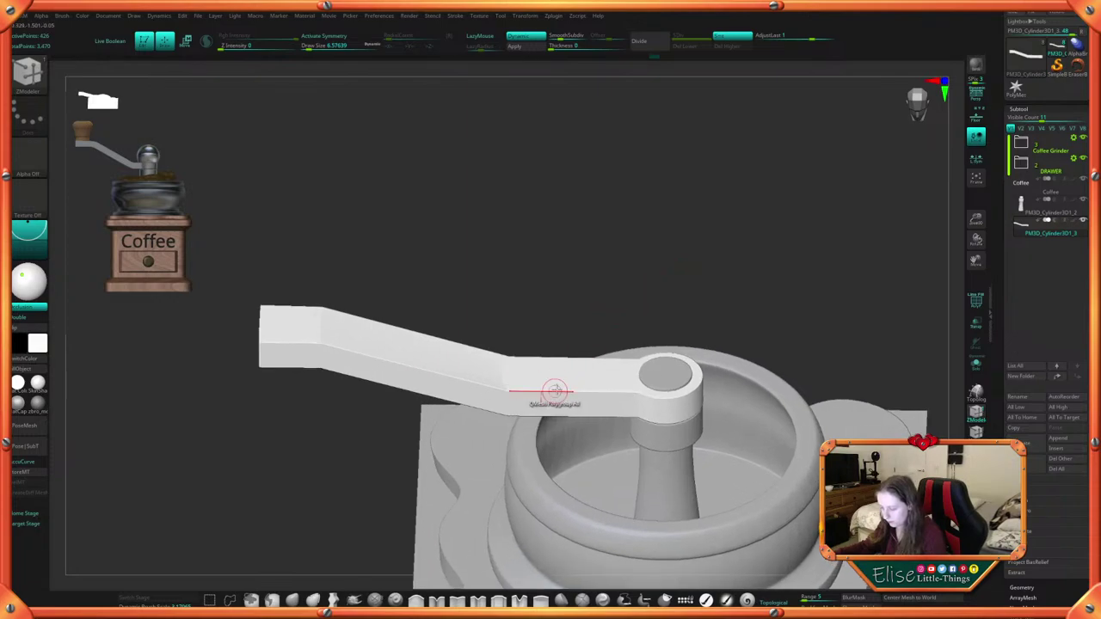
{"action": "left_click_drag", "start_coordinate": [615, 314], "coordinate": [642, 235]}
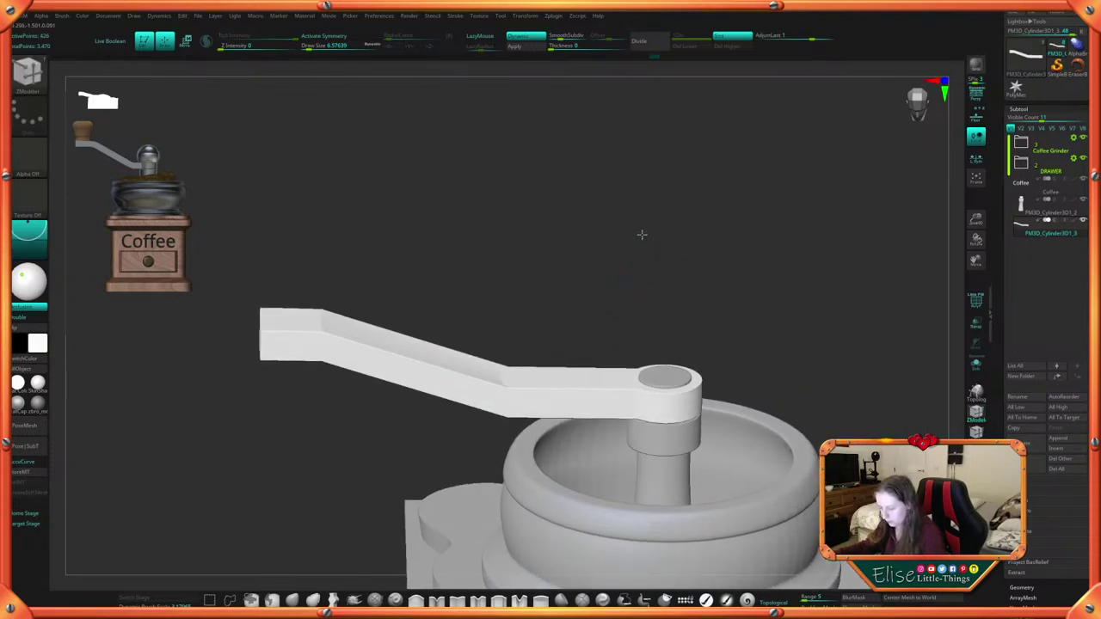
{"action": "key", "text": "space"}
{"action": "left_click", "coordinate": [657, 339]}
{"action": "left_click_drag", "start_coordinate": [663, 280], "coordinate": [603, 207], "text": "alt"}
{"action": "left_click", "coordinate": [528, 38]}
Compare the arm's smoothed shape again from several angles with the polyframe hidden, and bring back the unsmoothed polyframe view
{"action": "key", "text": "space"}
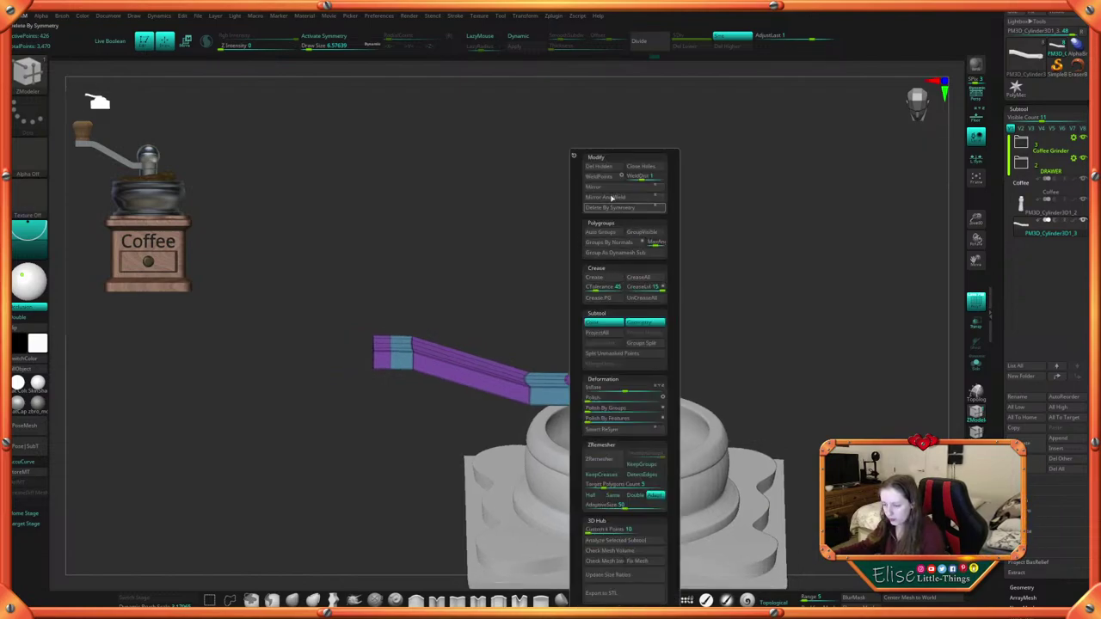
{"action": "left_click", "coordinate": [608, 279]}
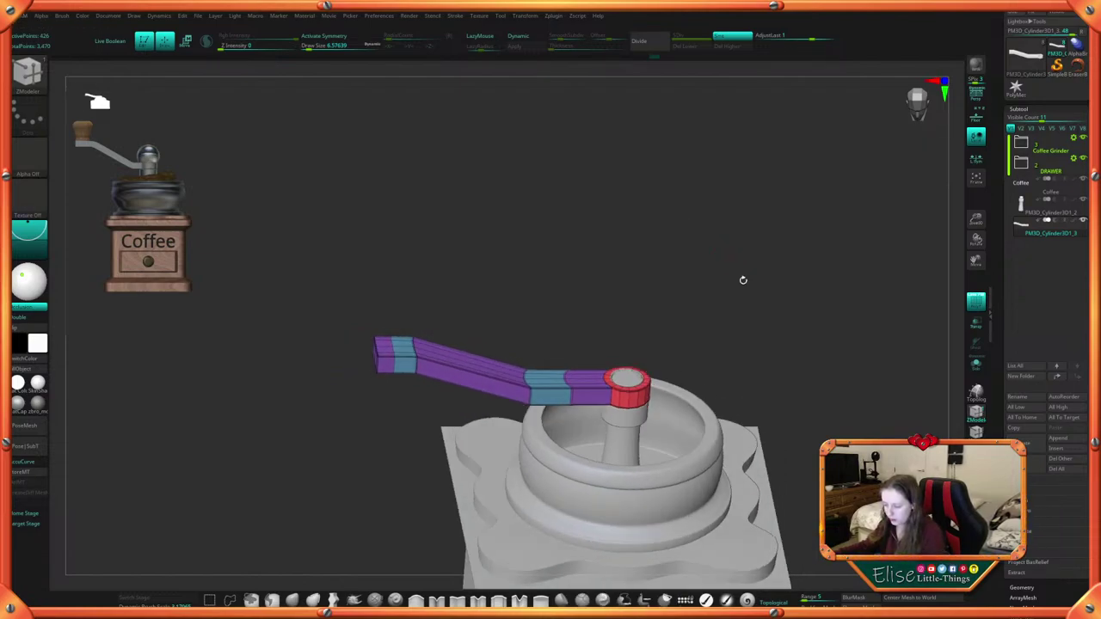
{"action": "left_click", "coordinate": [534, 38]}
{"action": "left_click_drag", "start_coordinate": [635, 270], "coordinate": [622, 252]}
{"action": "key", "text": "space"}
{"action": "left_click", "coordinate": [695, 281]}
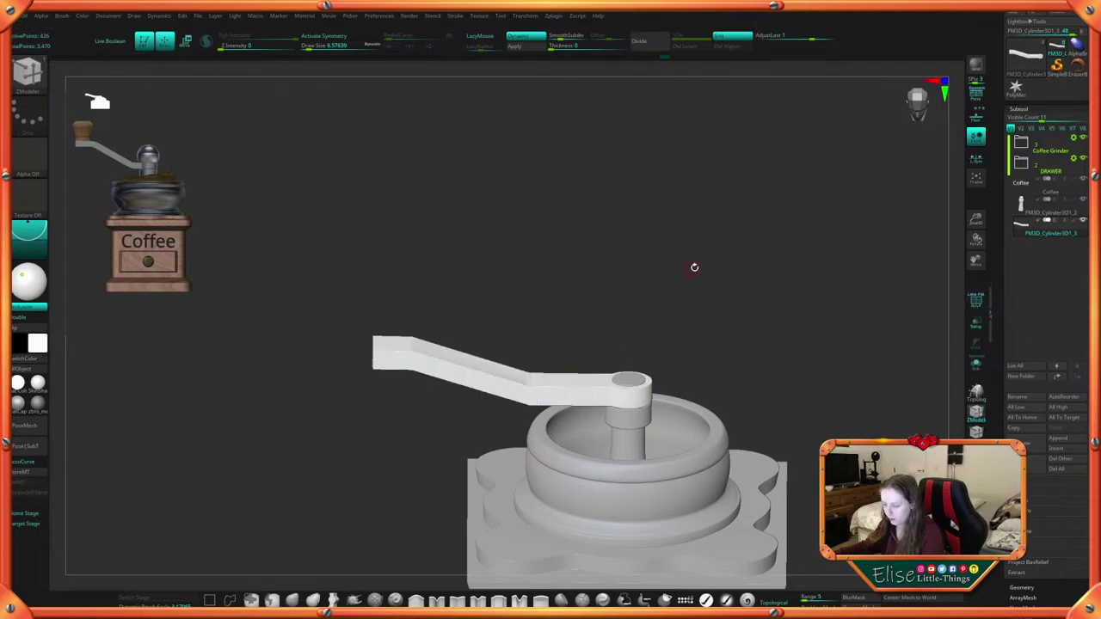
{"action": "mouse_move", "coordinate": [693, 268]}
{"action": "left_mouse_down", "text": "shift"}
{"action": "mouse_move", "coordinate": [676, 243]}
{"action": "mouse_move", "coordinate": [680, 278]}
{"action": "mouse_move", "coordinate": [678, 238]}
{"action": "left_mouse_up", "text": "shift"}
{"action": "key", "text": "space"}
{"action": "key", "text": "shift+f"}
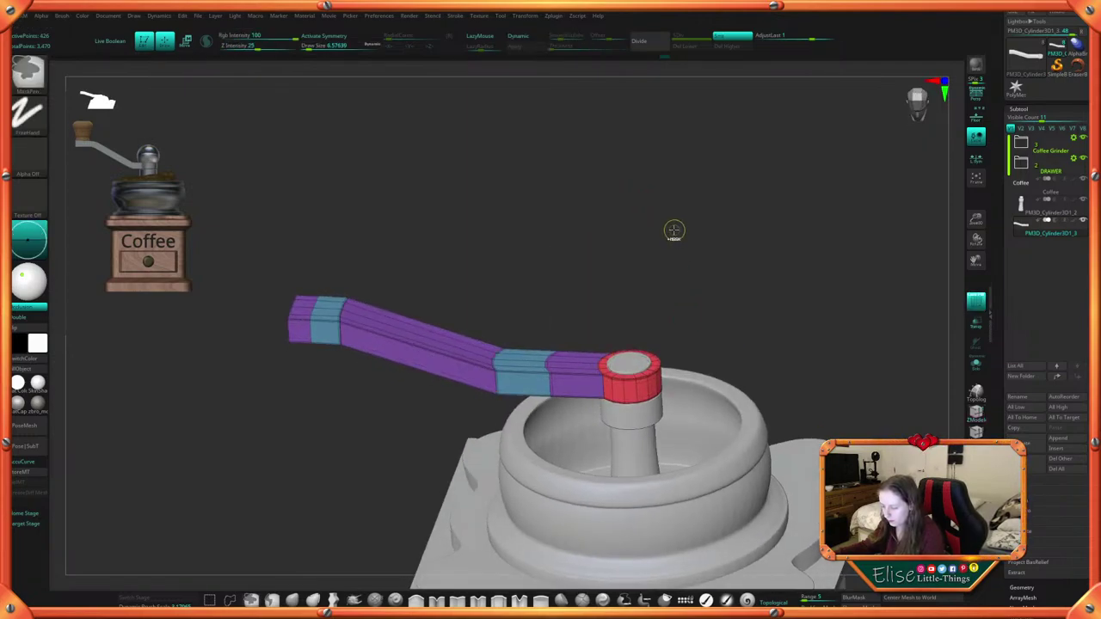
Undo the recently inserted edge loops around the ring and arm, checking the Dynamic Subdiv preview in between
{"action": "key", "text": "ctrl+z"}
{"action": "key", "text": "ctrl+z"}
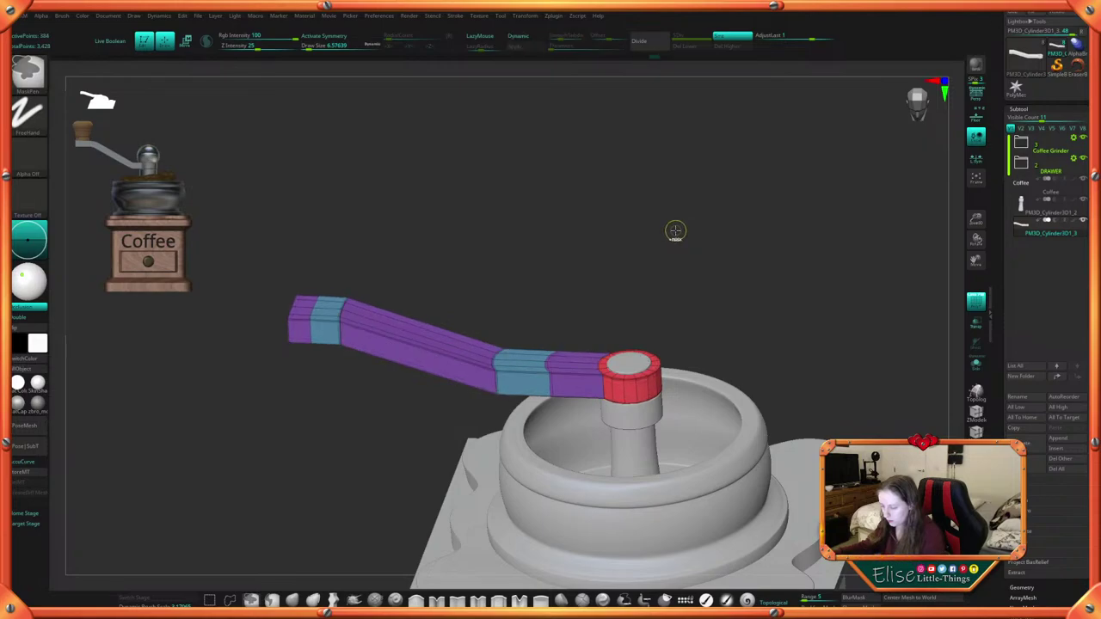
{"action": "left_click_drag", "start_coordinate": [671, 206], "coordinate": [650, 180]}
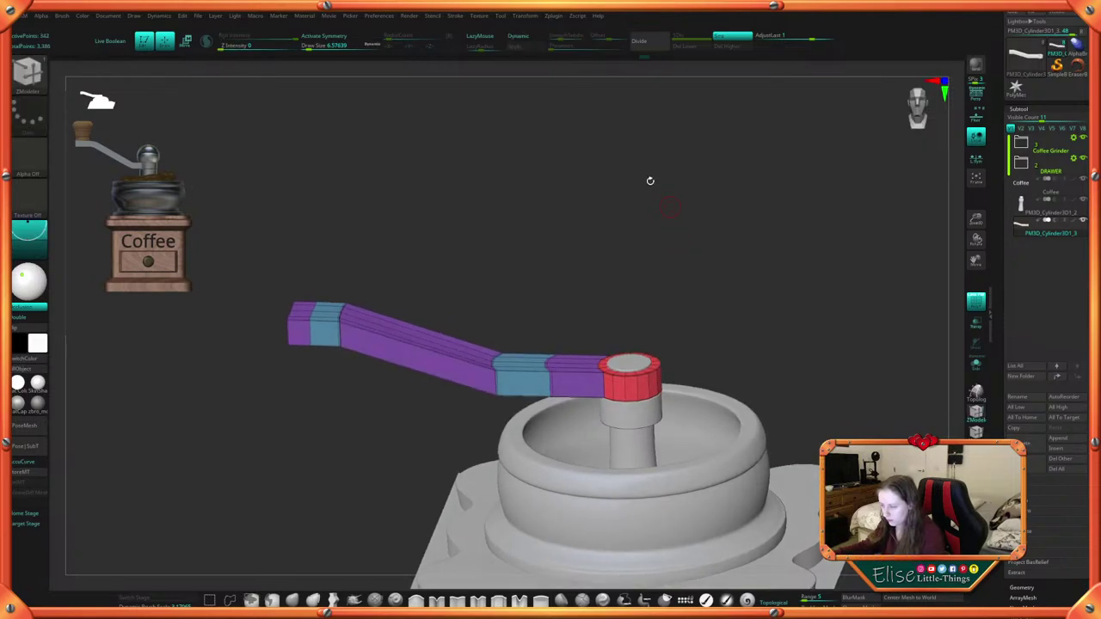
{"action": "left_click", "coordinate": [532, 38]}
{"action": "key", "text": "space"}
{"action": "left_click", "coordinate": [557, 292]}
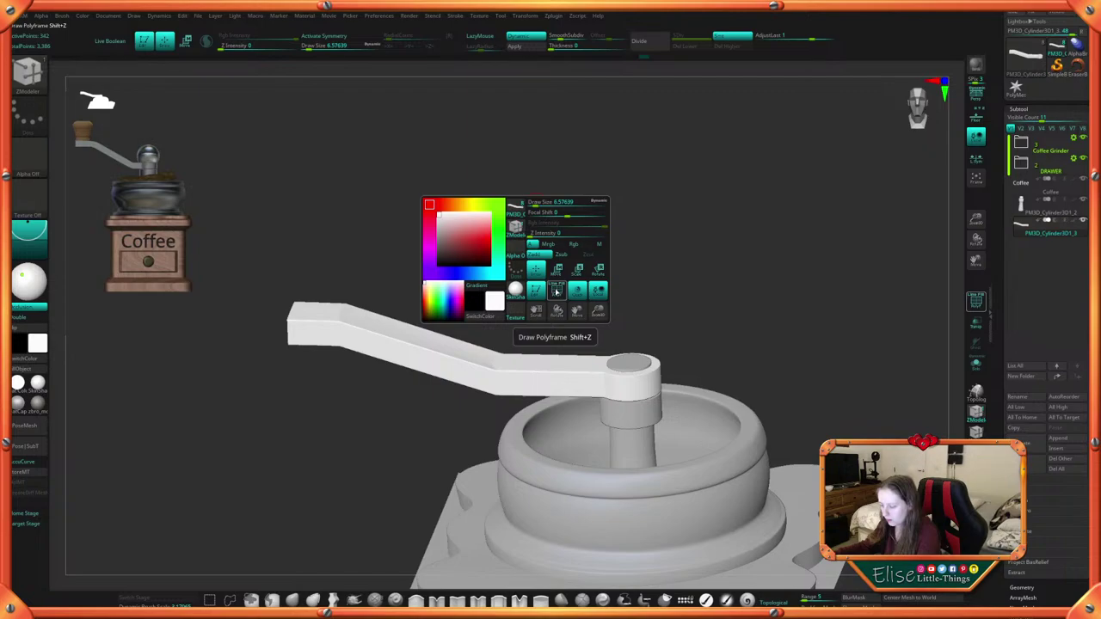
{"action": "left_click", "coordinate": [556, 292]}
{"action": "left_click", "coordinate": [540, 40]}
{"action": "key", "text": "ctrl+z"}
{"action": "key", "text": "ctrl+z"}
{"action": "key", "text": "ctrl+z"}
{"action": "key", "text": "ctrl+z"}
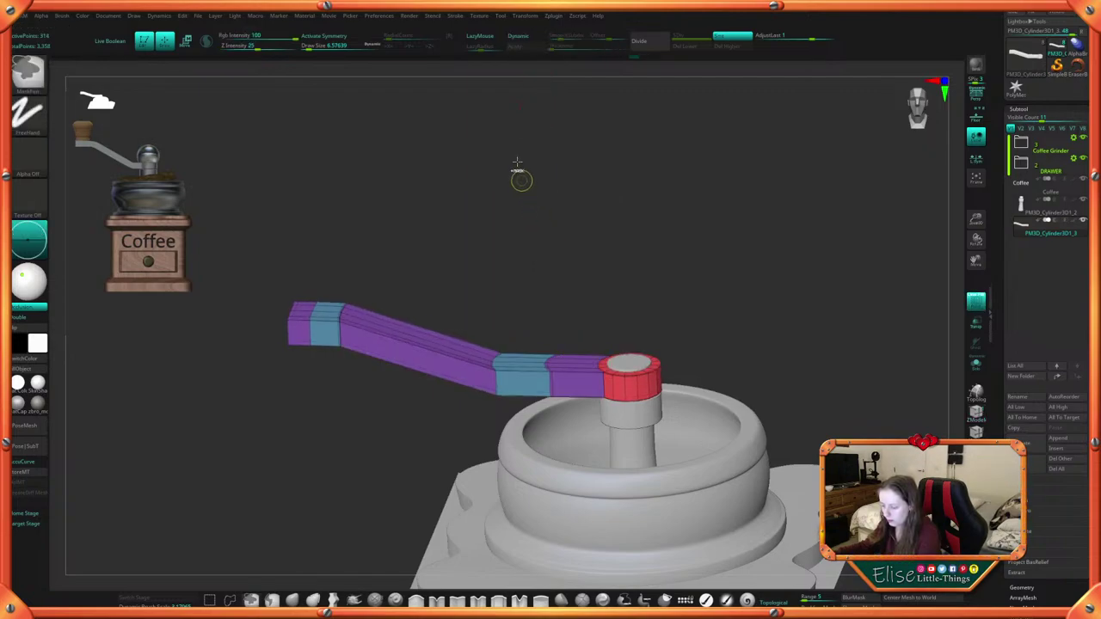
Check the lower bend from the front in the Dynamic Subdiv preview, and return to the unsmoothed mesh
{"action": "left_click_drag", "start_coordinate": [595, 246], "coordinate": [579, 231], "text": "alt"}
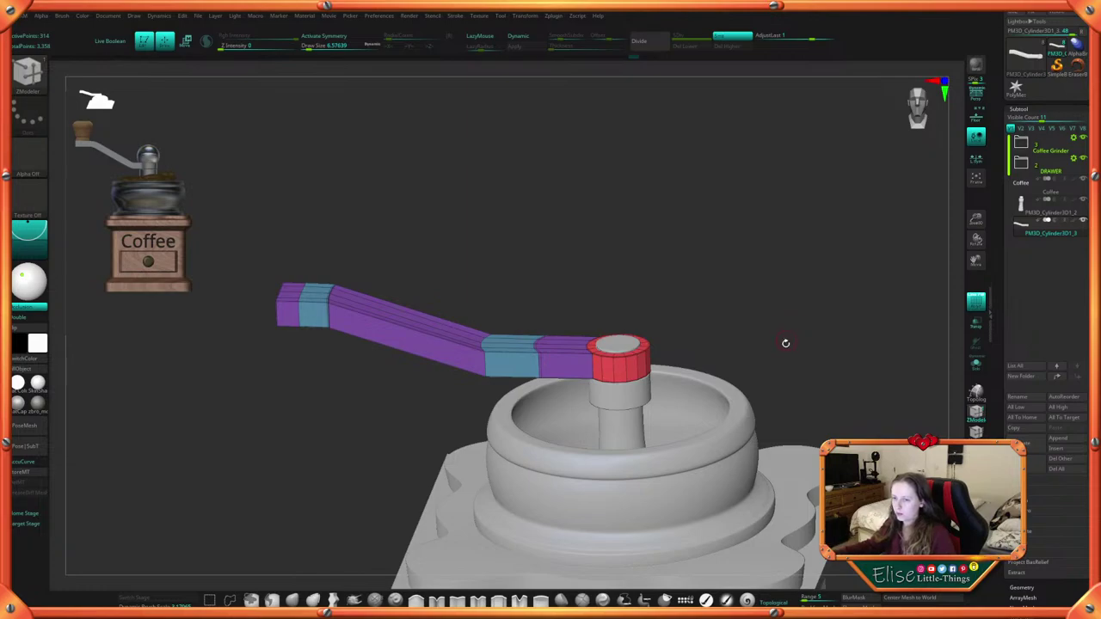
{"action": "mouse_move", "coordinate": [775, 325]}
{"action": "left_mouse_down"}
{"action": "mouse_move", "coordinate": [781, 351]}
{"action": "mouse_move", "coordinate": [792, 299]}
{"action": "mouse_move", "coordinate": [778, 392]}
{"action": "mouse_move", "coordinate": [786, 344]}
{"action": "left_mouse_up"}
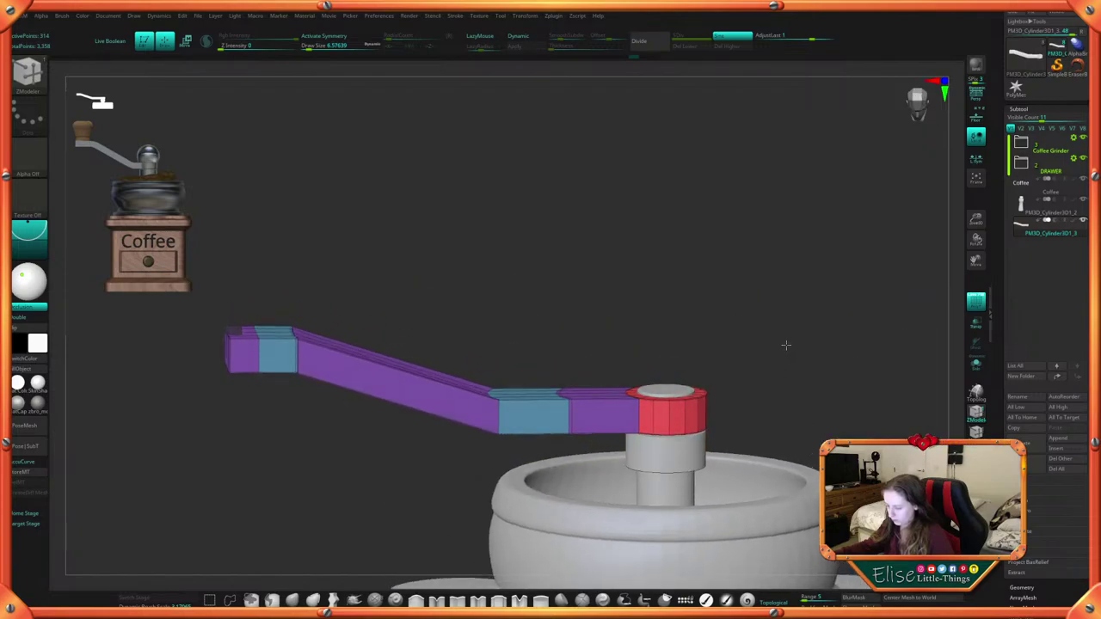
{"action": "key", "text": "d"}
{"action": "left_click_drag", "start_coordinate": [548, 218], "coordinate": [550, 218], "text": "shift"}
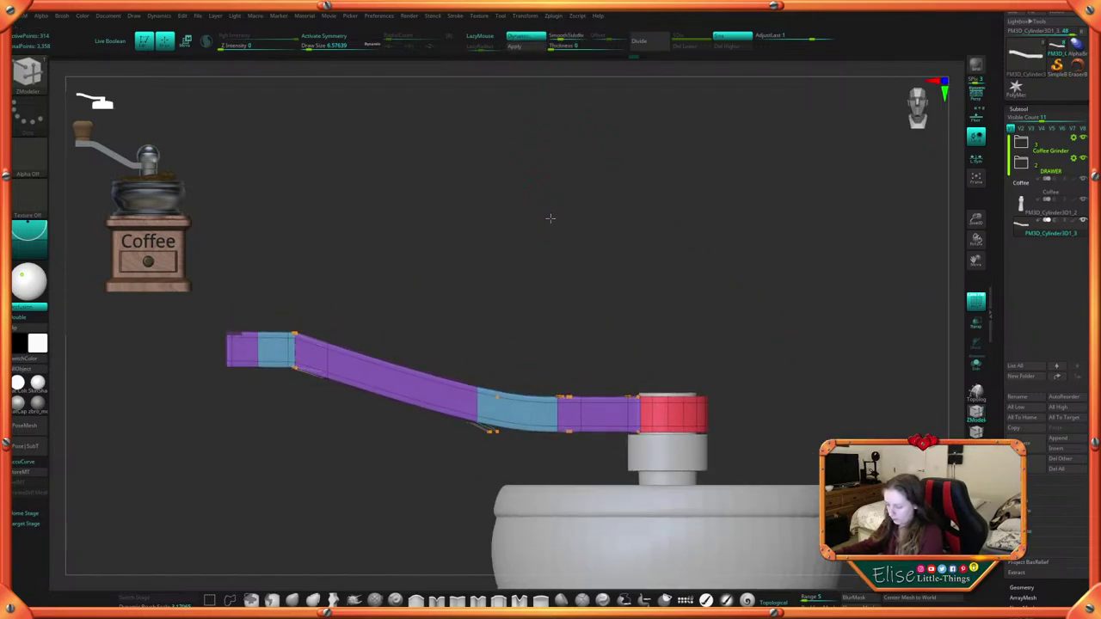
{"action": "left_click", "coordinate": [531, 36]}
{"action": "mouse_move", "coordinate": [568, 319]}
{"action": "left_mouse_down", "text": "alt"}
{"action": "mouse_move", "coordinate": [567, 287]}
{"action": "mouse_move", "coordinate": [566, 303]}
{"action": "left_mouse_up", "text": "alt"}
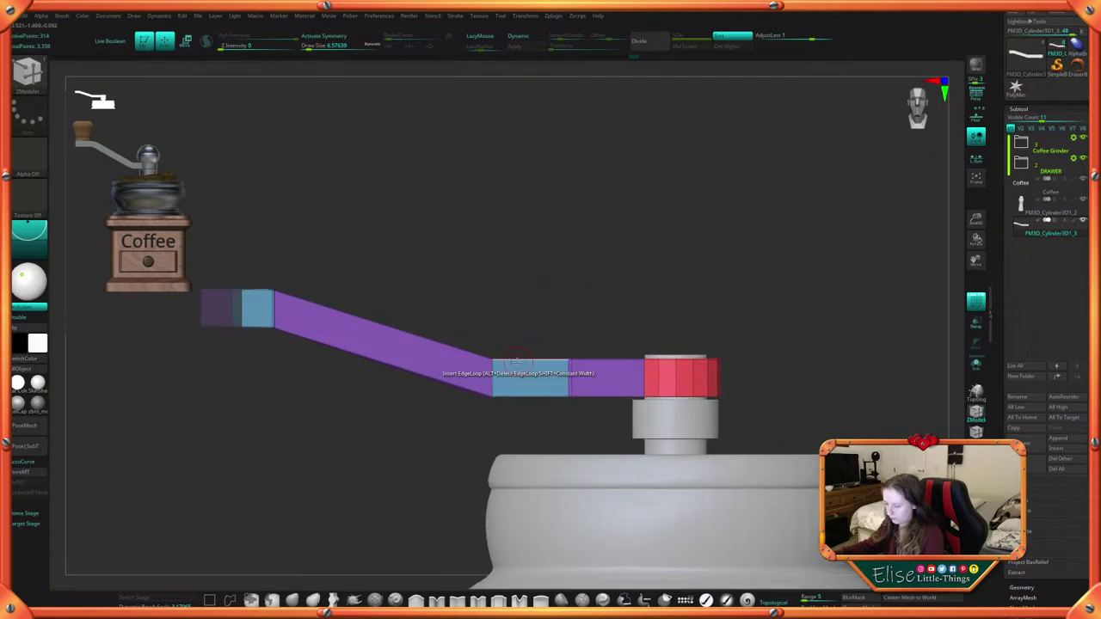
Try inserting lengthwise edge loops around the arm and ring, check them in the Dynamic Subdiv preview, and undo them
{"action": "left_click", "coordinate": [568, 368]}
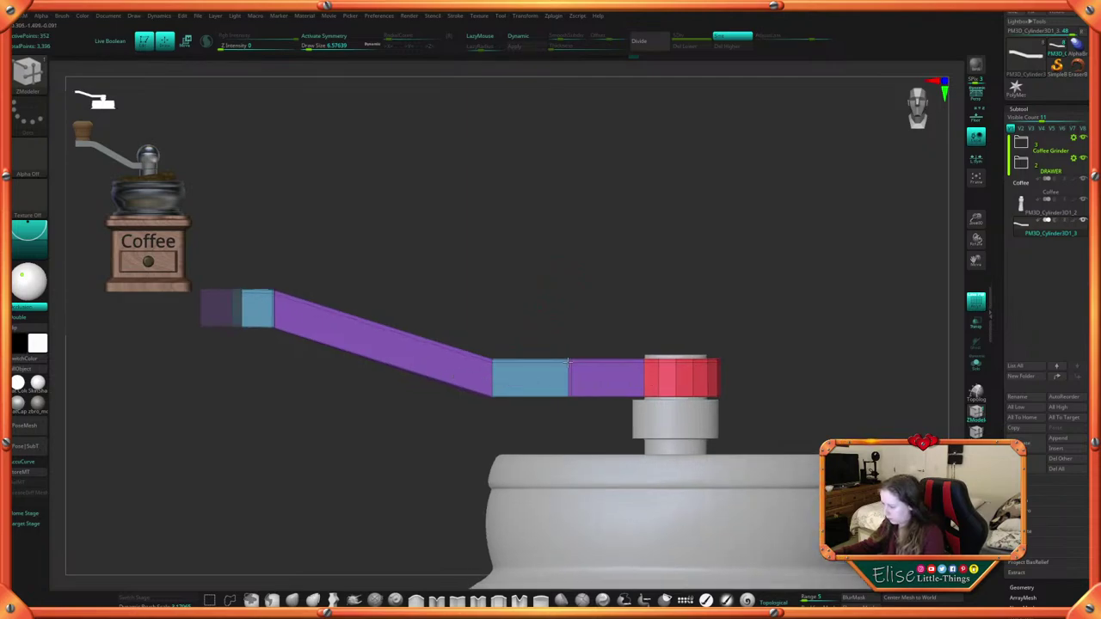
{"action": "left_click", "coordinate": [567, 362]}
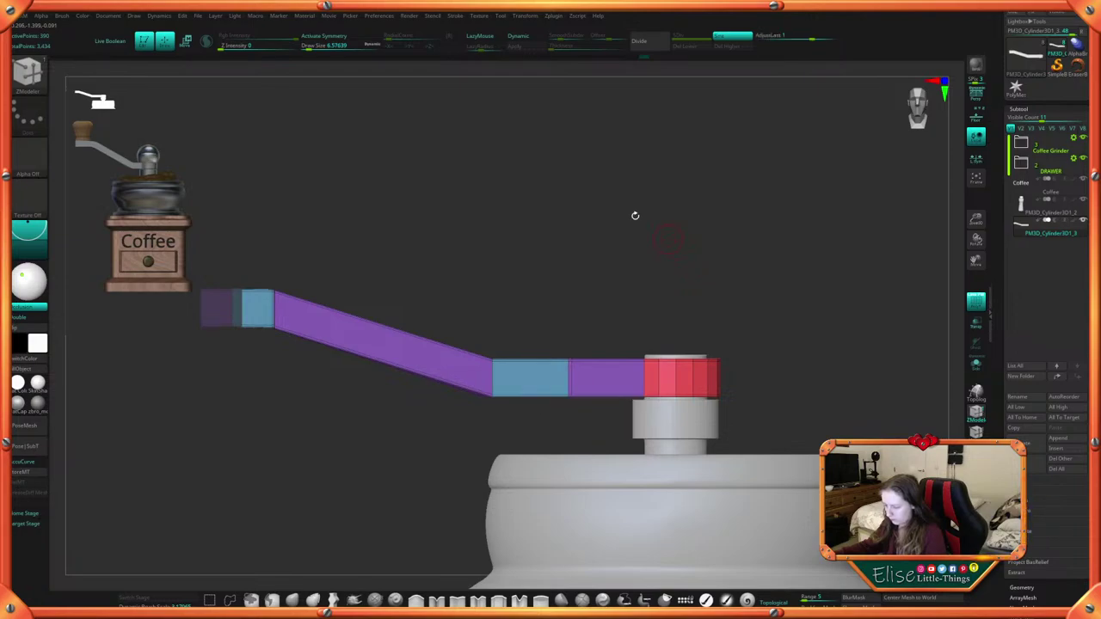
{"action": "left_click", "coordinate": [534, 38]}
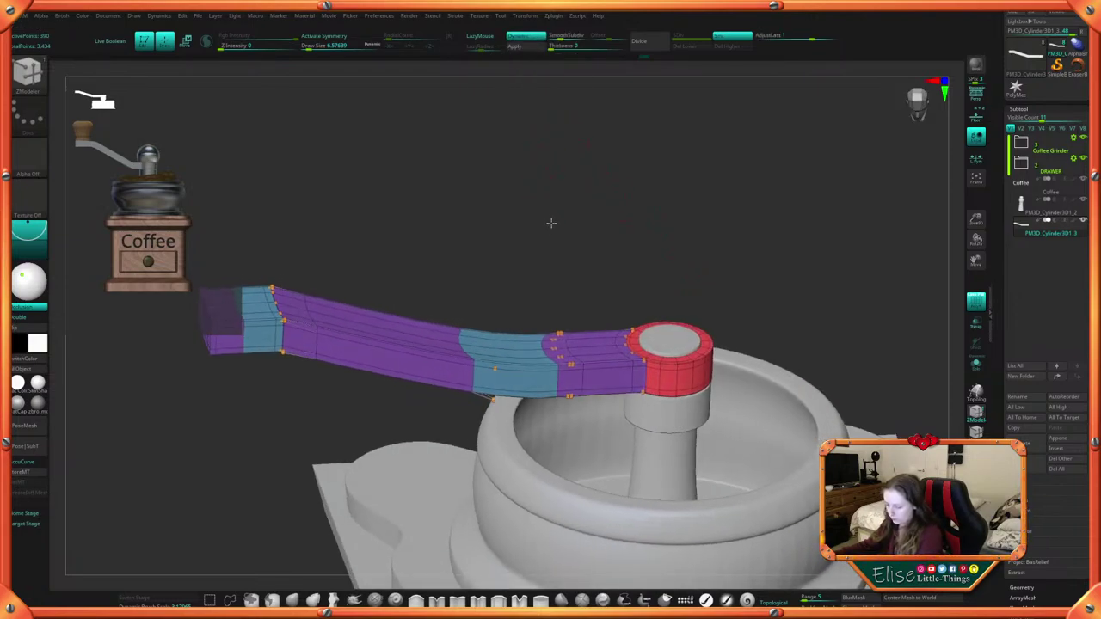
{"action": "left_click", "coordinate": [535, 38]}
{"action": "left_click_drag", "start_coordinate": [552, 169], "coordinate": [559, 215], "text": "shift"}
{"action": "key", "text": "d"}
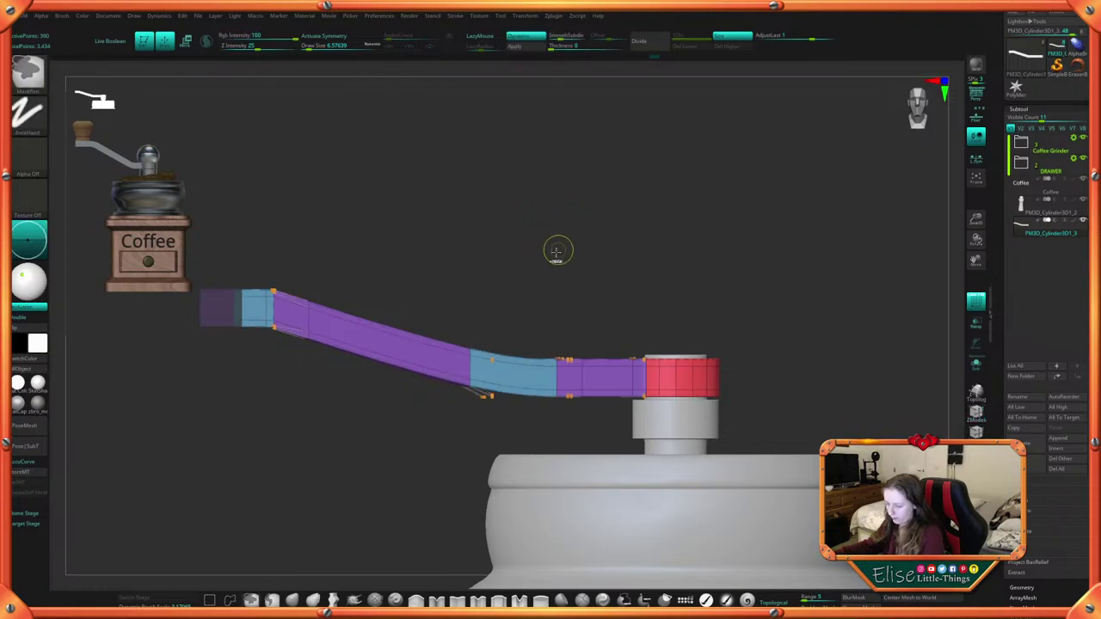
{"action": "key", "text": "ctrl+z"}
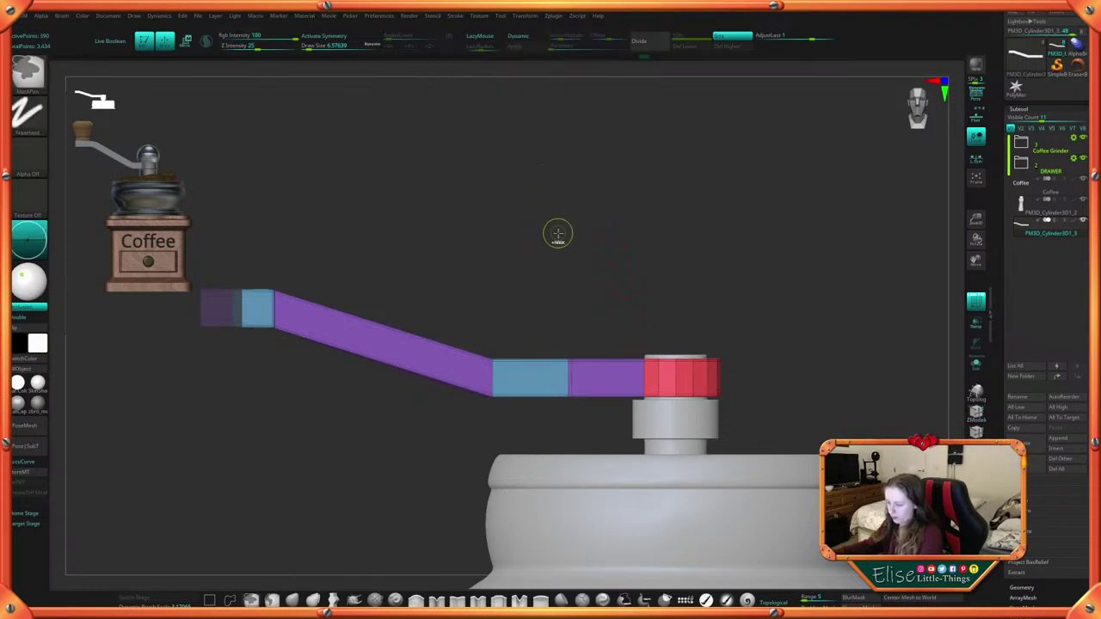
{"action": "mouse_move", "coordinate": [560, 249]}
{"action": "left_mouse_down"}
{"action": "mouse_move", "coordinate": [640, 271]}
{"action": "mouse_move", "coordinate": [620, 239]}
{"action": "left_mouse_up"}
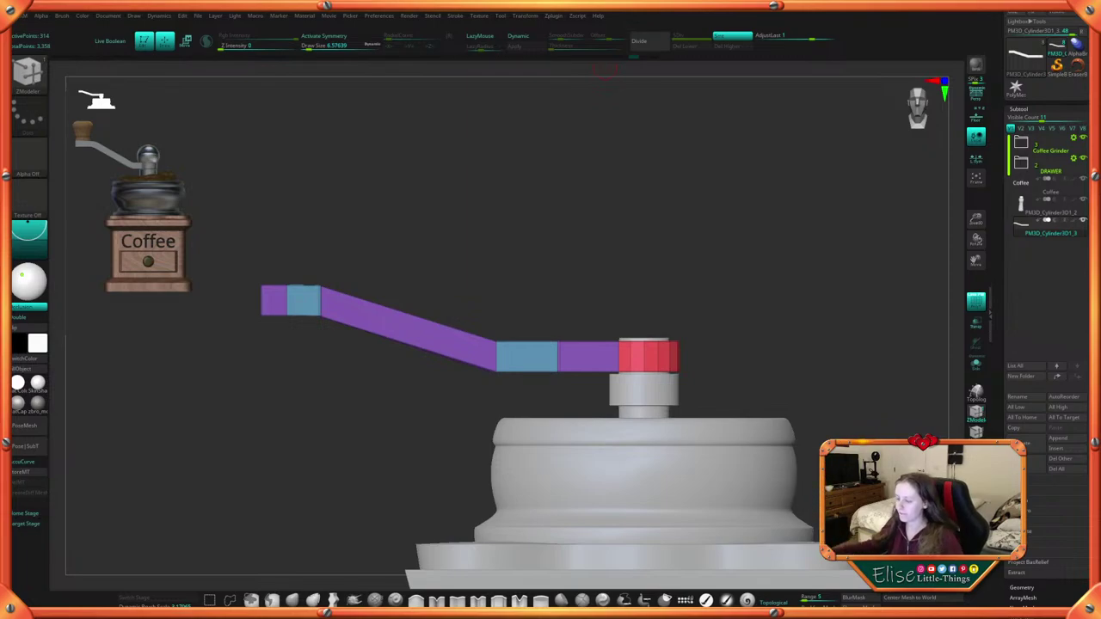
Isolate the lower bend's edge with a mask, center the gizmo on it, nudge it slightly away from the ring, and clear the mask
{"action": "left_click_drag", "start_coordinate": [745, 315], "coordinate": [816, 329], "text": "alt"}
{"action": "mouse_move", "coordinate": [671, 291]}
{"action": "left_mouse_down"}
{"action": "mouse_move", "coordinate": [597, 263]}
{"action": "mouse_move", "coordinate": [597, 278]}
{"action": "mouse_move", "coordinate": [599, 266]}
{"action": "mouse_move", "coordinate": [658, 278]}
{"action": "left_mouse_up"}
{"action": "left_click_drag", "start_coordinate": [675, 440], "coordinate": [624, 437], "text": "alt"}
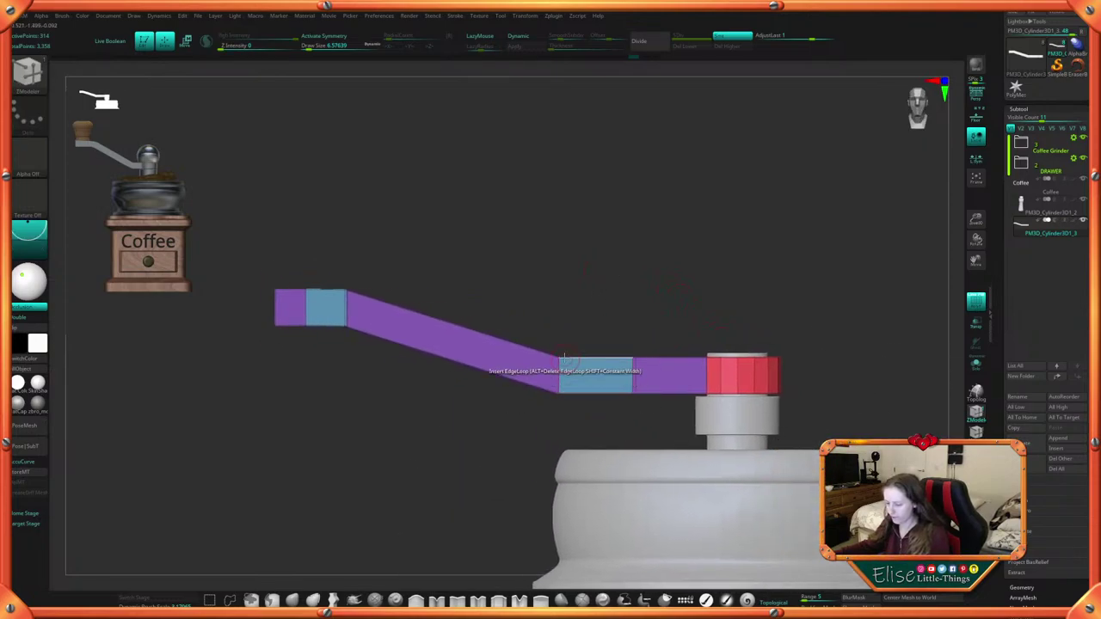
{"action": "left_click_drag", "start_coordinate": [540, 328], "coordinate": [569, 429], "text": "ctrl"}
{"action": "key", "text": "w"}
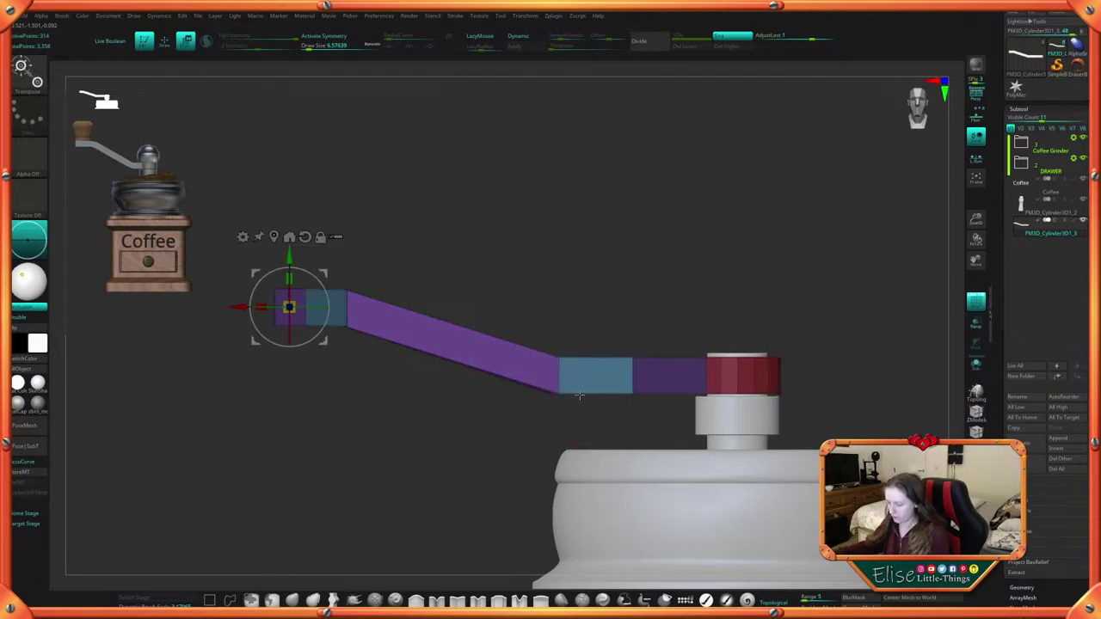
{"action": "left_click", "coordinate": [273, 236]}
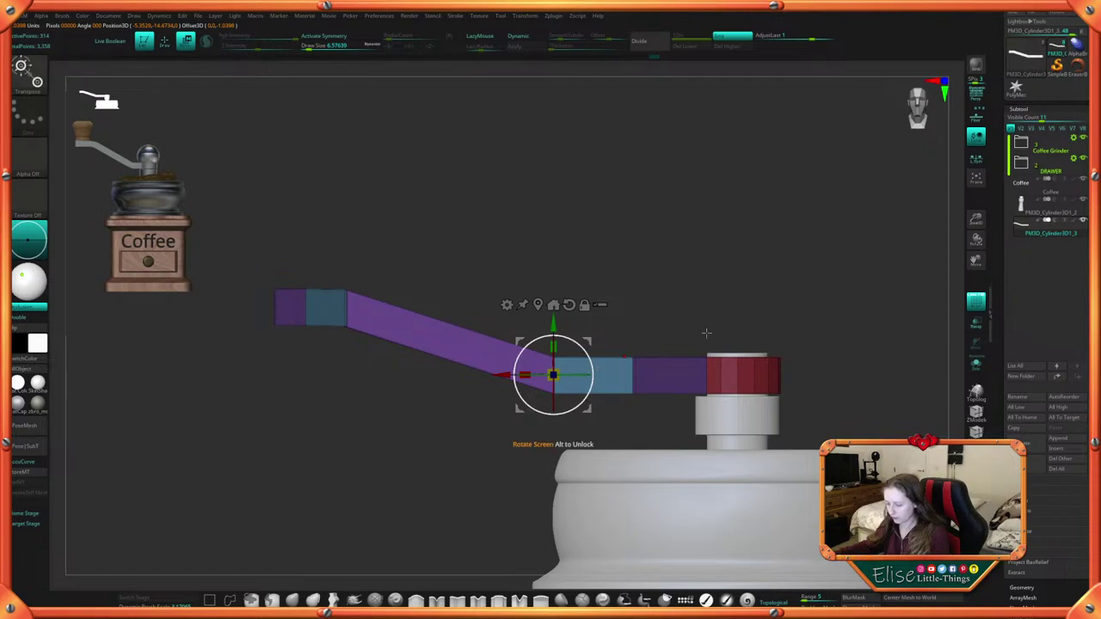
{"action": "key", "text": "q"}
{"action": "left_click_drag", "start_coordinate": [737, 287], "coordinate": [758, 297], "text": "ctrl"}
Examine the adjusted lower bend from above and from the front in the Dynamic Subdiv preview, and turn the preview off
{"action": "left_click_drag", "start_coordinate": [763, 292], "coordinate": [657, 295], "text": "alt"}
{"action": "mouse_move", "coordinate": [721, 307]}
{"action": "left_mouse_down", "text": "alt"}
{"action": "mouse_move", "coordinate": [667, 370]}
{"action": "mouse_move", "coordinate": [678, 315]}
{"action": "mouse_move", "coordinate": [735, 292]}
{"action": "mouse_move", "coordinate": [723, 344]}
{"action": "mouse_move", "coordinate": [714, 327]}
{"action": "left_mouse_up", "text": "alt"}
{"action": "left_click", "coordinate": [537, 37]}
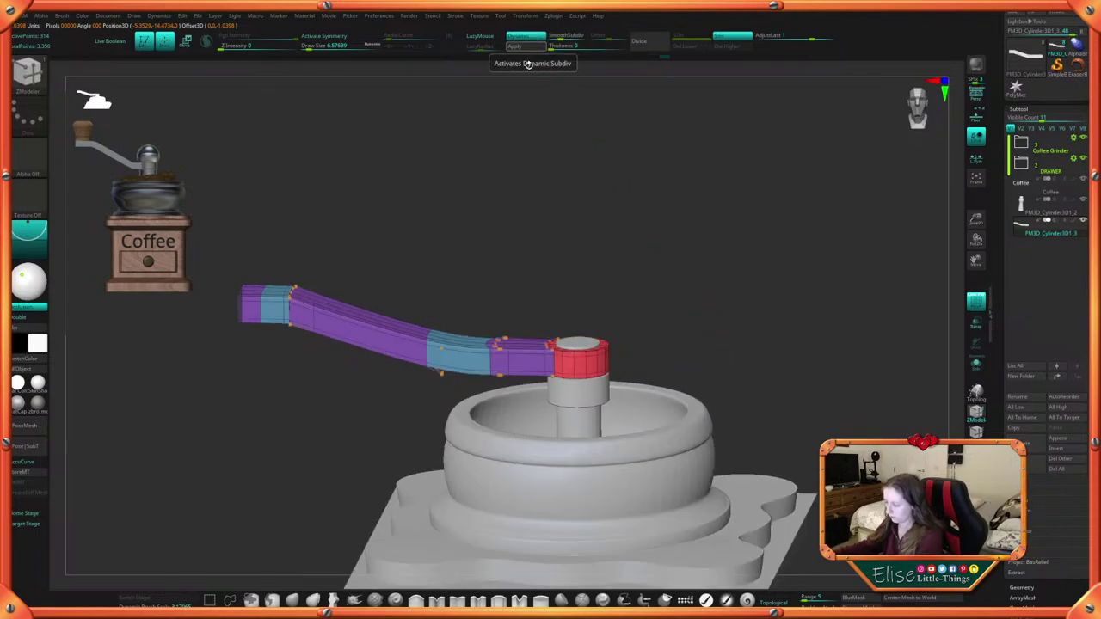
{"action": "left_click", "coordinate": [540, 38]}
{"action": "mouse_move", "coordinate": [539, 122]}
{"action": "left_mouse_down", "text": "shift"}
{"action": "mouse_move", "coordinate": [538, 175]}
{"action": "mouse_move", "coordinate": [559, 211]}
{"action": "mouse_move", "coordinate": [537, 226]}
{"action": "left_mouse_up", "text": "shift"}
{"action": "key", "text": "space"}
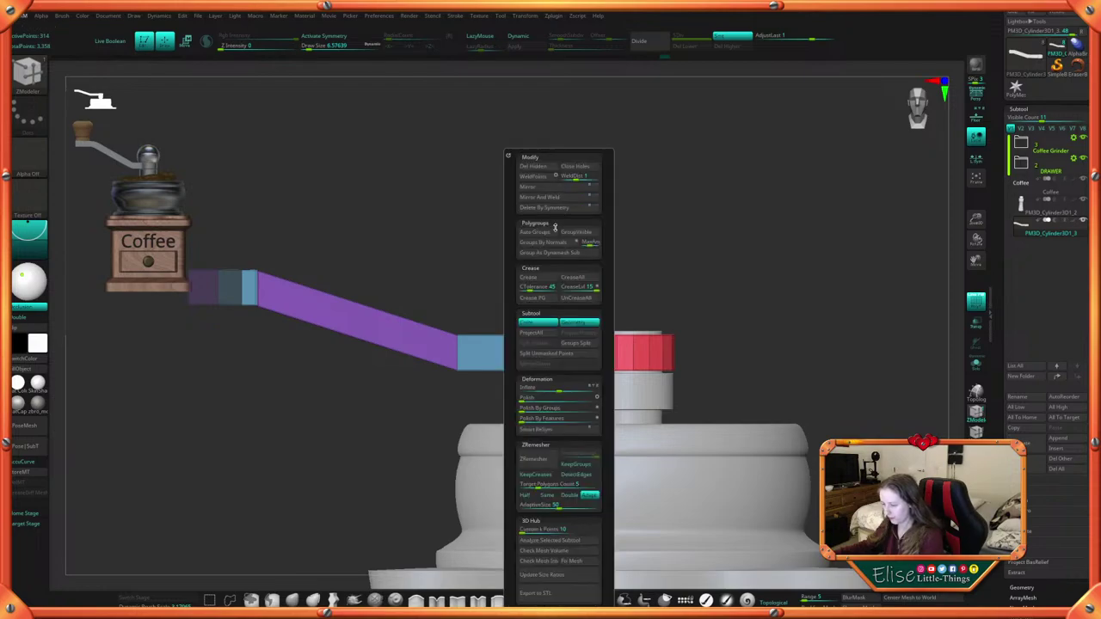
{"action": "left_click", "coordinate": [540, 37]}
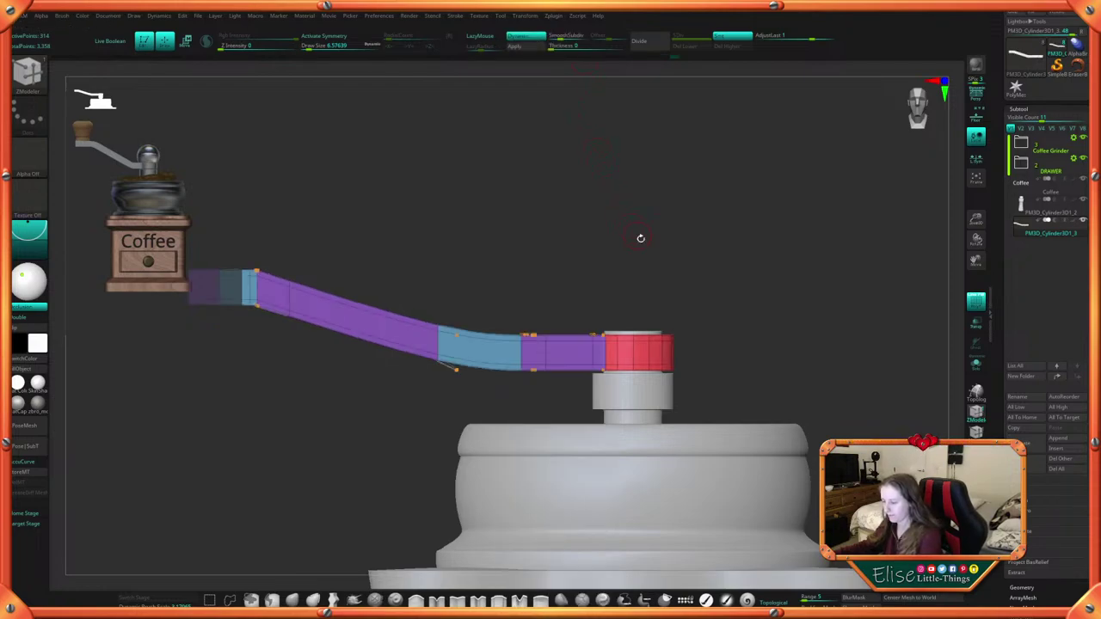
{"action": "left_click_drag", "start_coordinate": [641, 238], "coordinate": [591, 155], "text": "alt"}
{"action": "key", "text": "shift+d"}
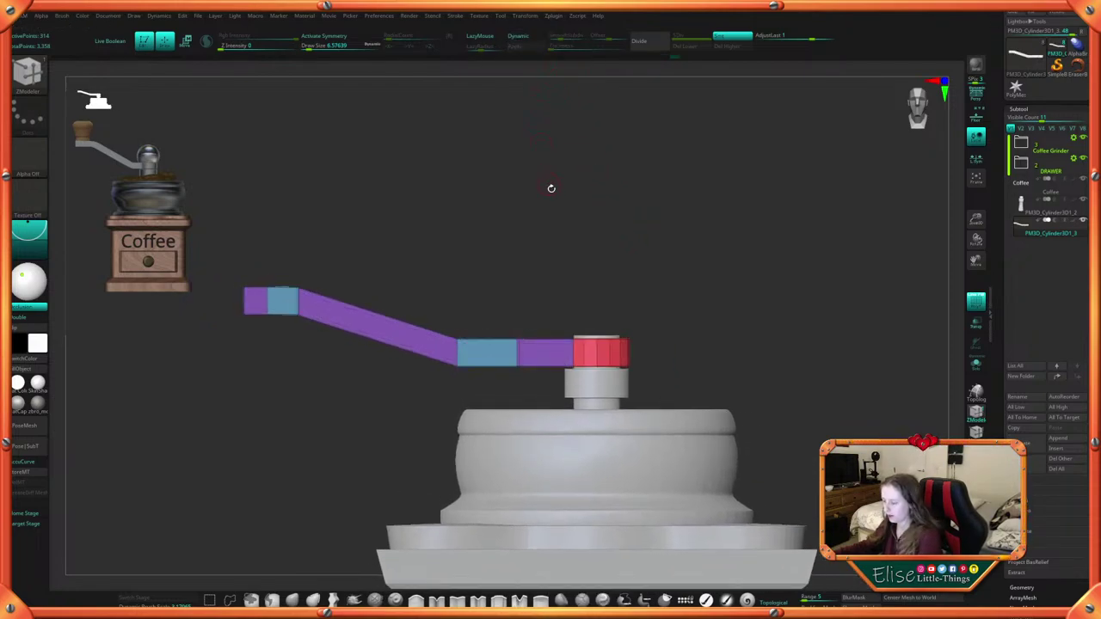
Insert a supporting edge loop in the flat segment just on the ring side of the lower bend, and turn on Dynamic Subdiv
{"action": "left_click_drag", "start_coordinate": [550, 187], "coordinate": [573, 216], "text": "alt"}
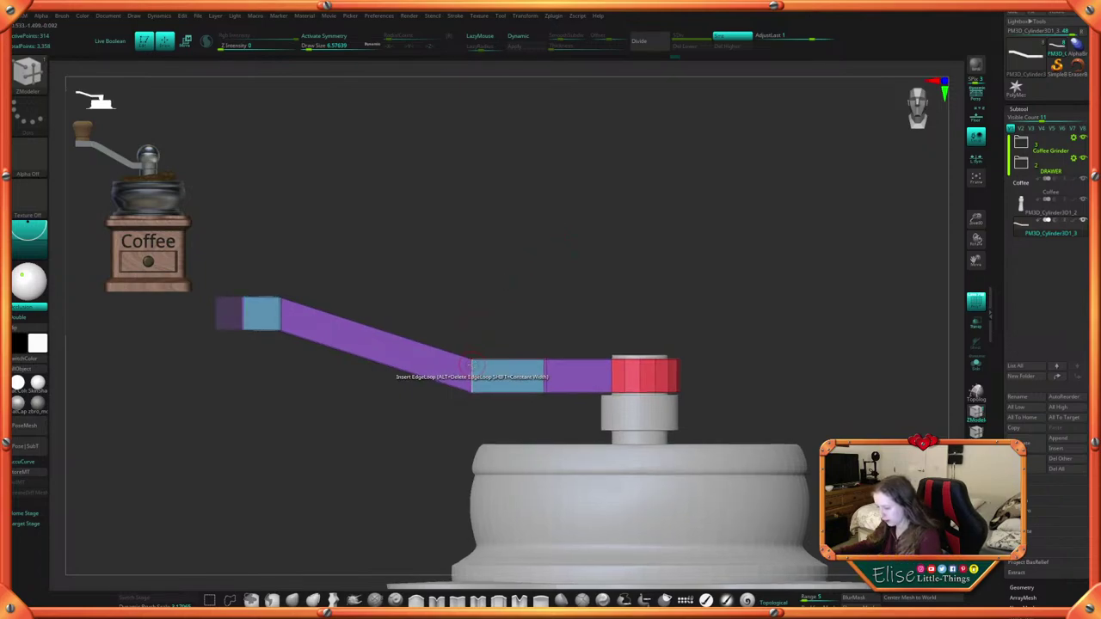
{"action": "left_click_drag", "start_coordinate": [534, 288], "coordinate": [539, 313], "text": "alt"}
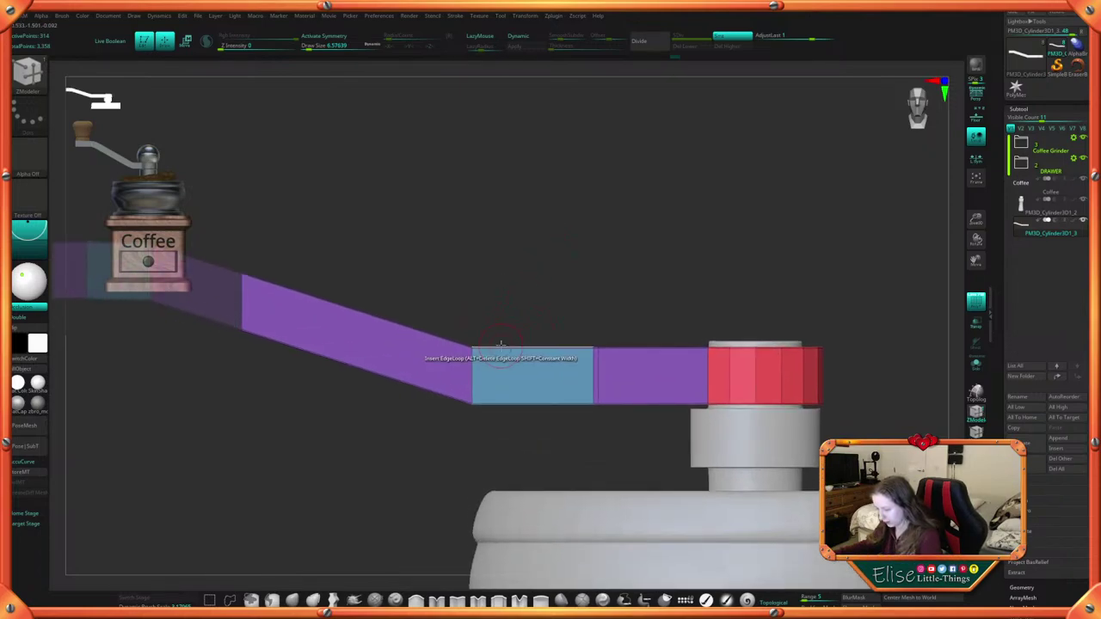
{"action": "key", "text": "space"}
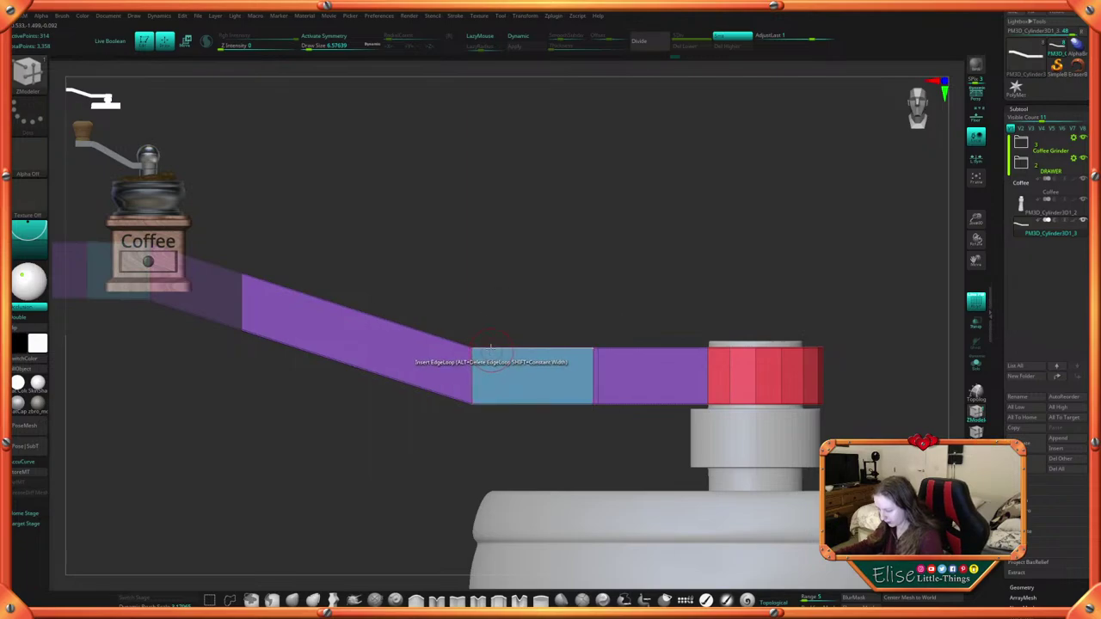
{"action": "left_click", "coordinate": [530, 39]}
{"action": "left_click_drag", "start_coordinate": [563, 214], "coordinate": [585, 215], "text": "alt"}
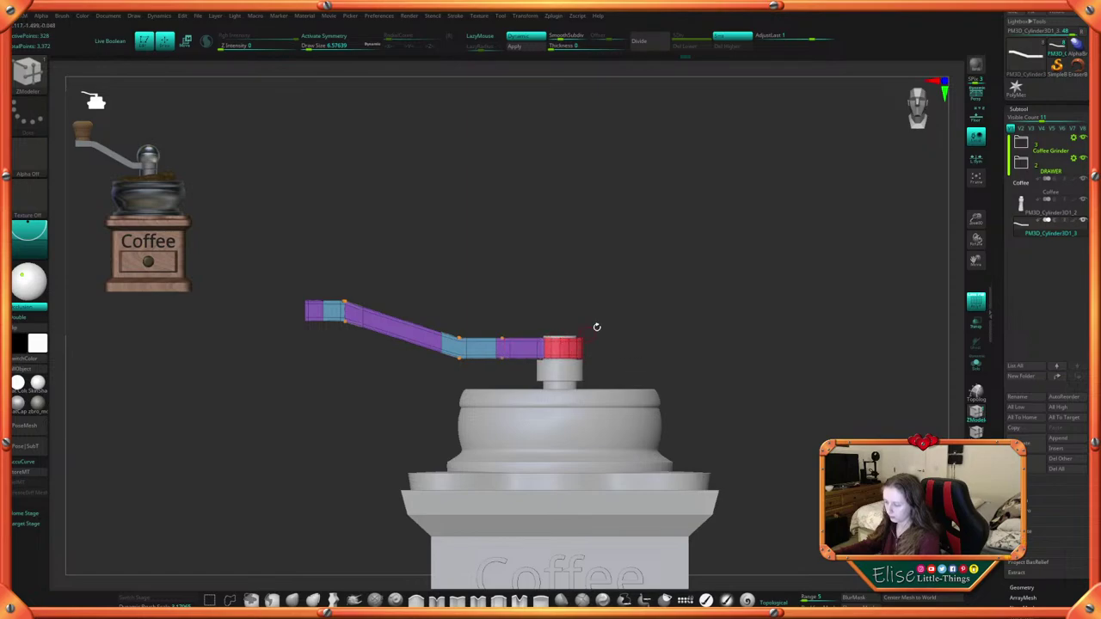
Hide the polyframe, review the smoothed crank arm against the whole grinder, and quick-save the project
{"action": "left_click_drag", "start_coordinate": [594, 324], "coordinate": [592, 248]}
{"action": "key", "text": "space"}
{"action": "left_click", "coordinate": [660, 412]}
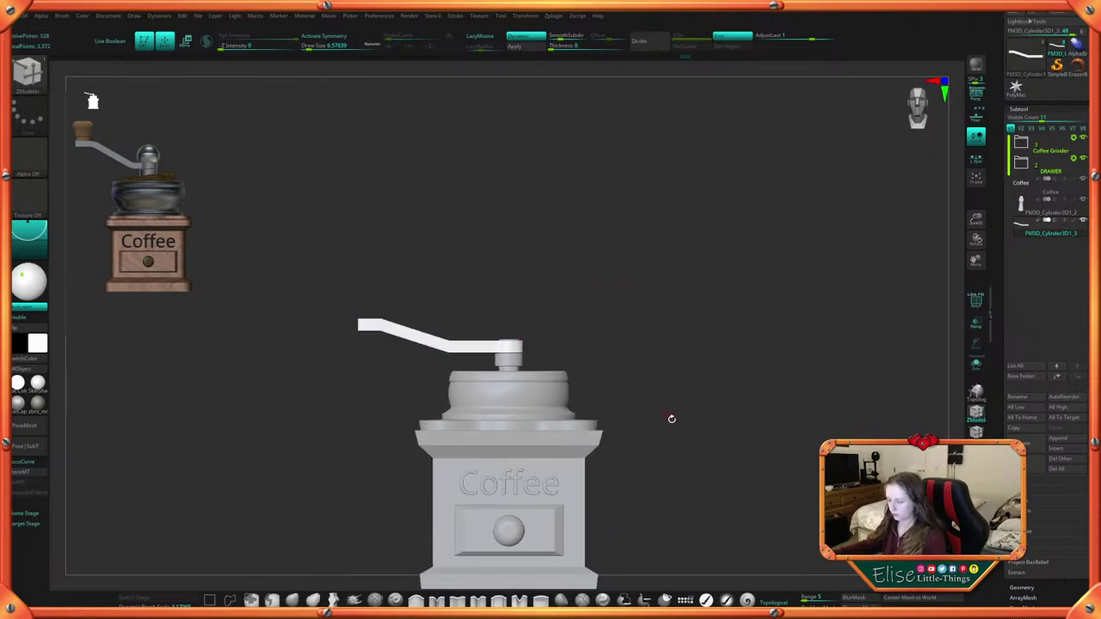
{"action": "left_click_drag", "start_coordinate": [672, 419], "coordinate": [716, 487]}
{"action": "left_click_drag", "start_coordinate": [663, 324], "coordinate": [684, 258]}
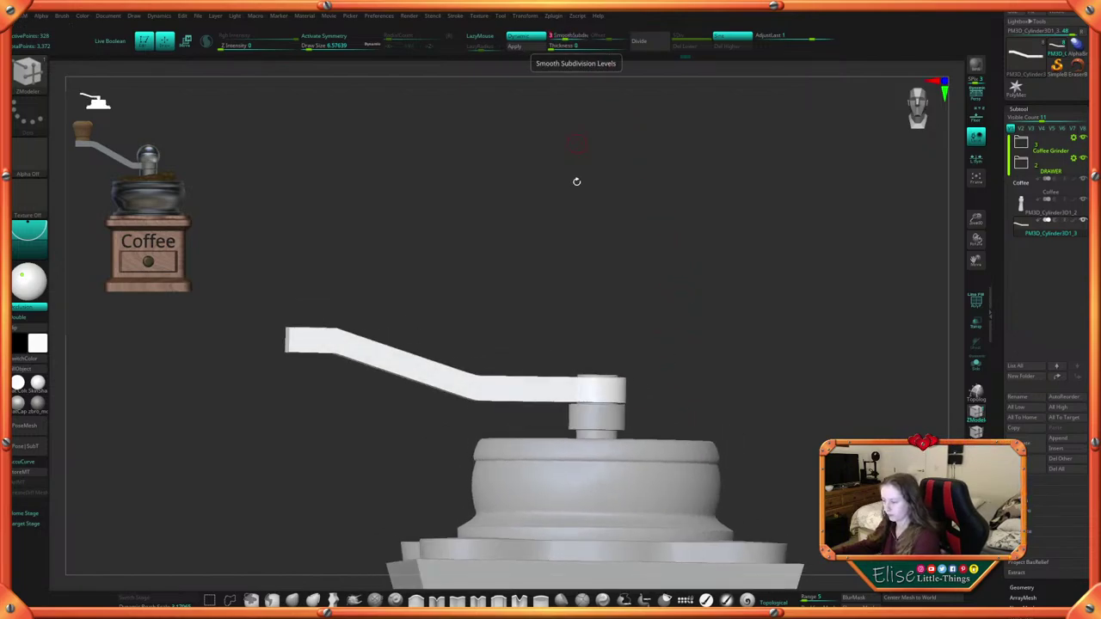
{"action": "left_click_drag", "start_coordinate": [576, 180], "coordinate": [604, 163]}
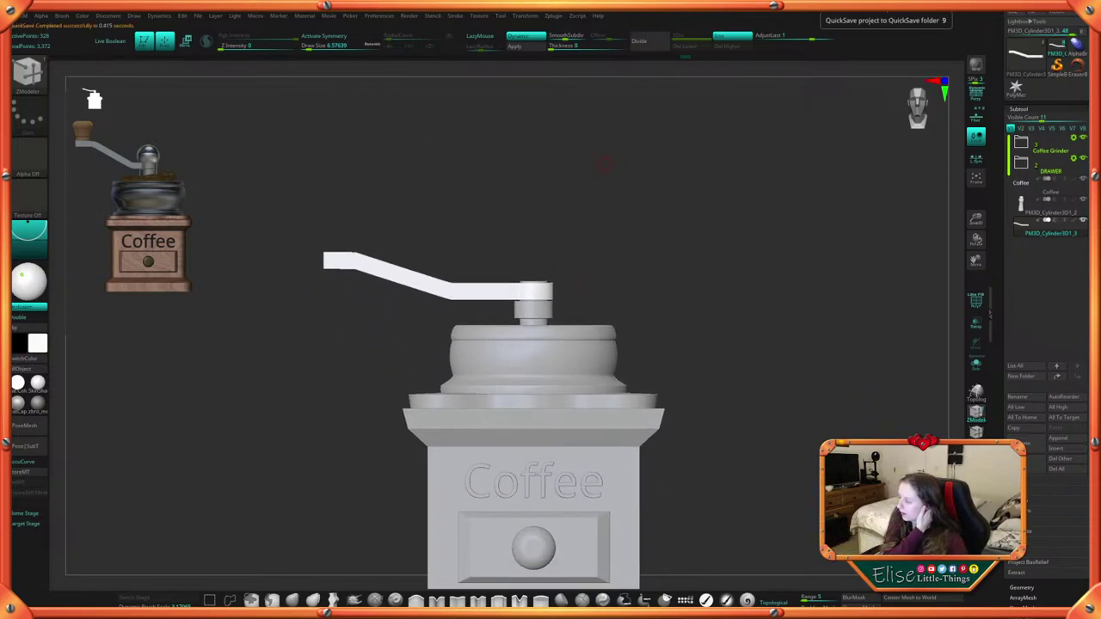
{"action": "mouse_move", "coordinate": [622, 258]}
{"action": "left_mouse_down"}
{"action": "mouse_move", "coordinate": [619, 270]}
{"action": "mouse_move", "coordinate": [651, 298]}
{"action": "mouse_move", "coordinate": [641, 330]}
{"action": "left_mouse_up"}
{"action": "left_click_drag", "start_coordinate": [598, 244], "coordinate": [631, 293], "text": "alt"}
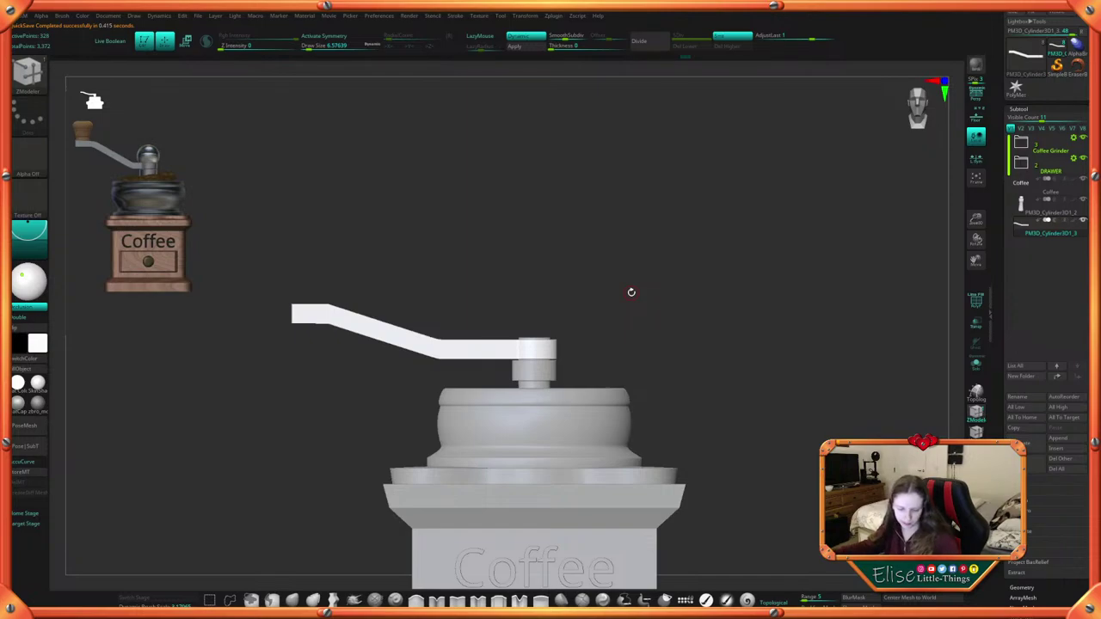
Append a Sphere3D primitive to the coffee grinder as a new subtool
{"action": "left_click", "coordinate": [1070, 450]}
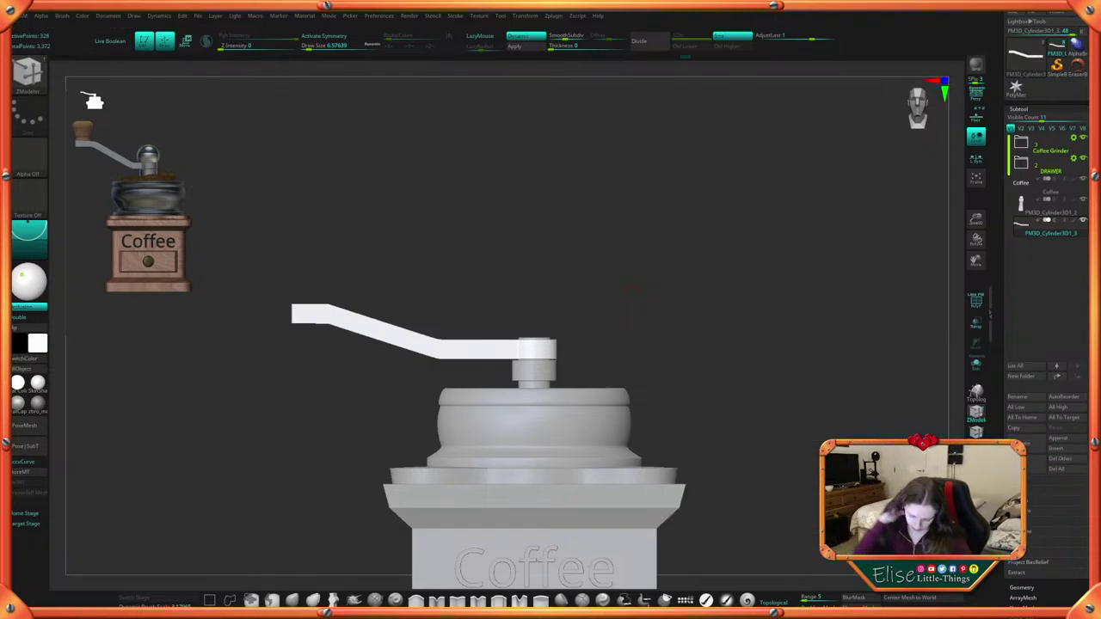
{"action": "left_click", "coordinate": [1069, 450]}
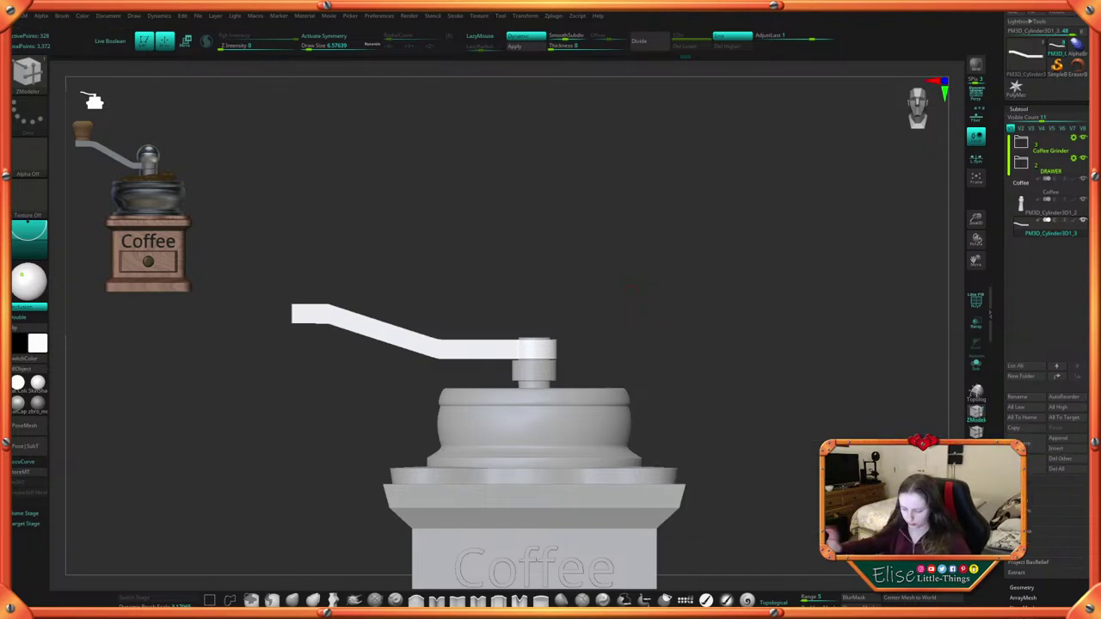
{"action": "left_click", "coordinate": [1059, 452]}
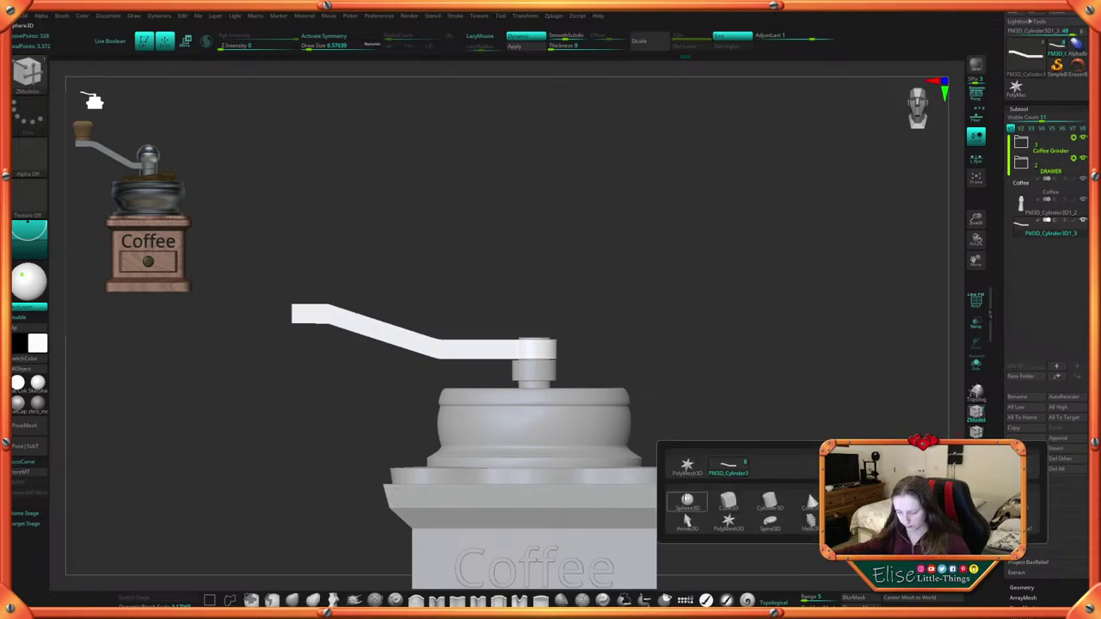
{"action": "left_click", "coordinate": [687, 500]}
{"action": "mouse_move", "coordinate": [743, 381]}
{"action": "left_mouse_down"}
{"action": "mouse_move", "coordinate": [741, 398]}
{"action": "mouse_move", "coordinate": [747, 387]}
{"action": "left_mouse_up"}
{"action": "left_click_drag", "start_coordinate": [733, 434], "coordinate": [749, 401], "text": "alt"}
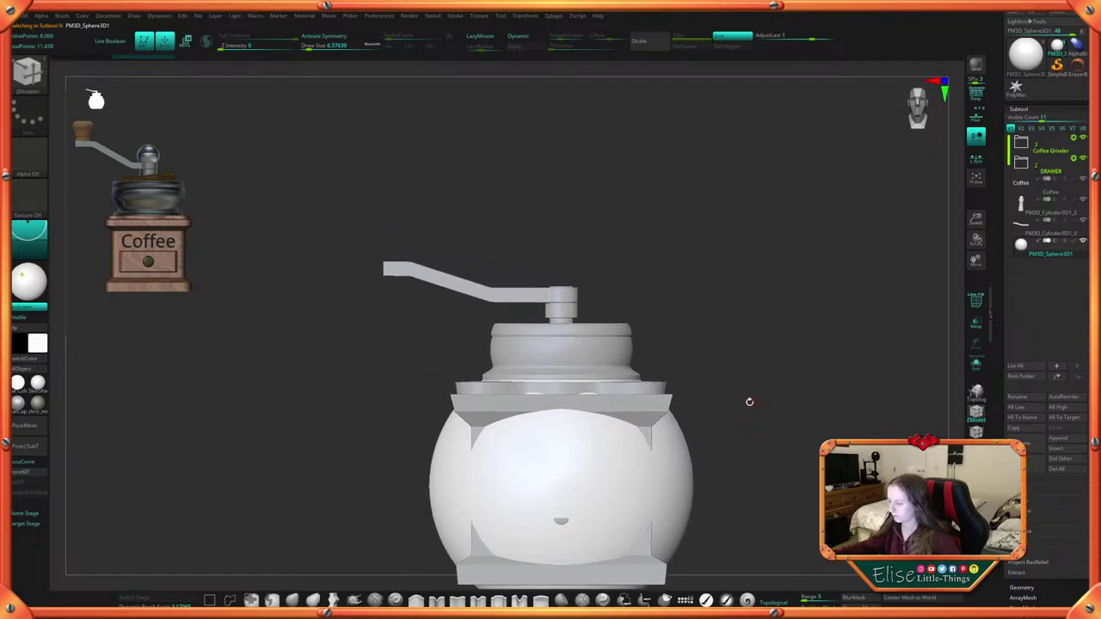
Raise the sphere above the crank arm, scale it down, and show its polyframe
{"action": "key", "text": "w"}
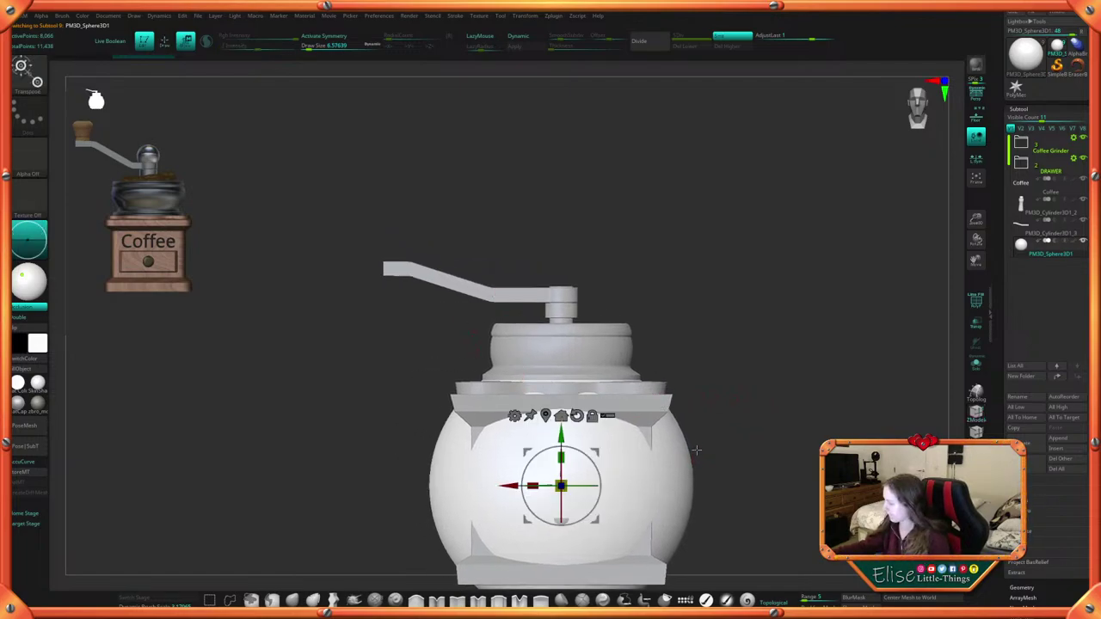
{"action": "left_click_drag", "start_coordinate": [561, 434], "coordinate": [561, 209]}
{"action": "left_click_drag", "start_coordinate": [734, 231], "coordinate": [685, 296], "text": "alt"}
{"action": "left_click_drag", "start_coordinate": [529, 342], "coordinate": [531, 390]}
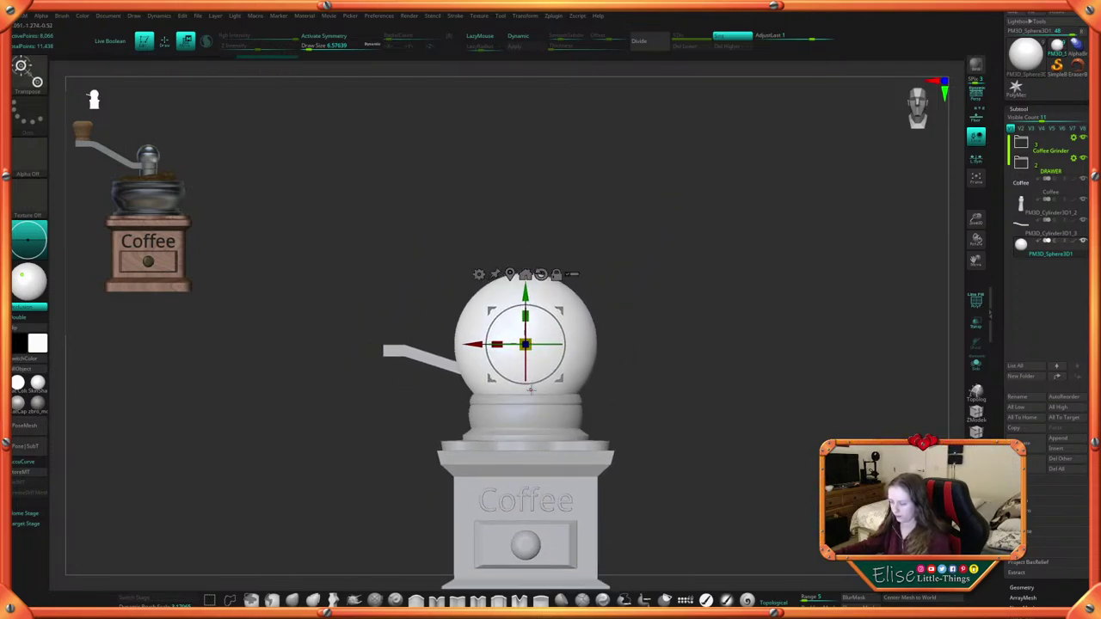
{"action": "left_click_drag", "start_coordinate": [680, 299], "coordinate": [633, 409], "text": "alt"}
{"action": "key", "text": "space"}
{"action": "left_click", "coordinate": [672, 440]}
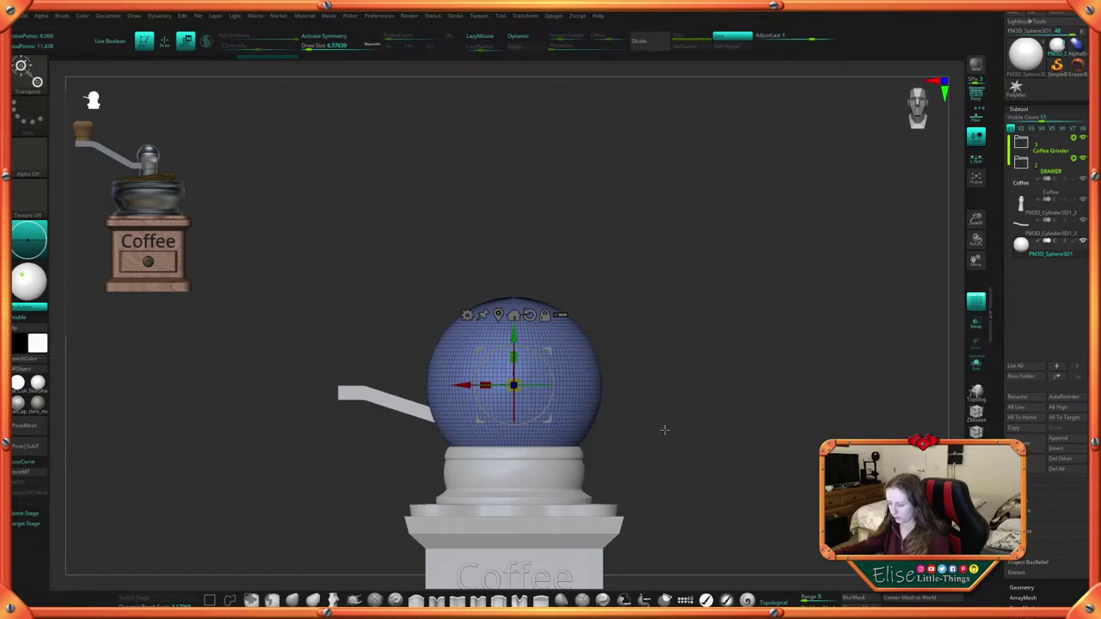
Shrink the sphere further and seat it on top of the crank arm's hub
{"action": "left_click", "coordinate": [467, 314]}
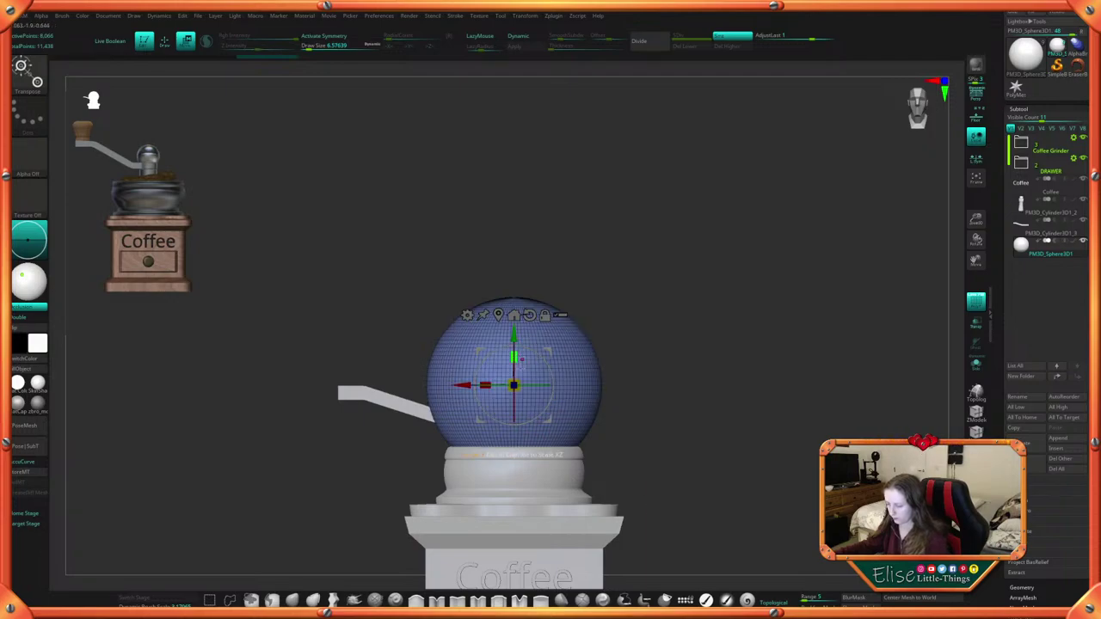
{"action": "left_click_drag", "start_coordinate": [514, 385], "coordinate": [507, 392]}
{"action": "left_click_drag", "start_coordinate": [669, 335], "coordinate": [663, 360], "text": "alt"}
{"action": "left_click_drag", "start_coordinate": [509, 382], "coordinate": [514, 469]}
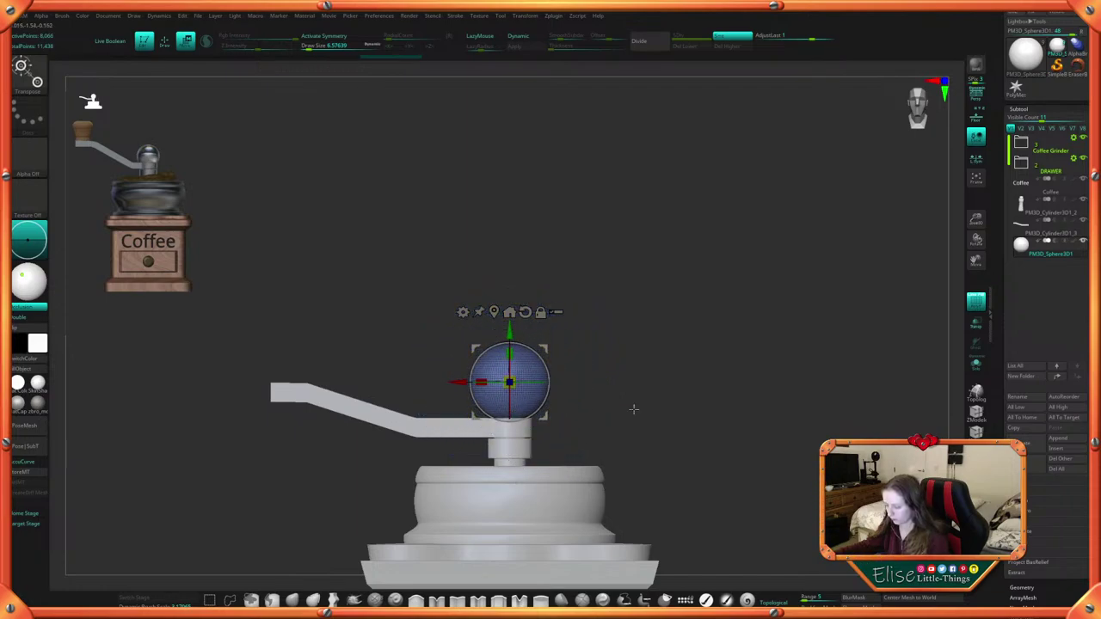
{"action": "left_click_drag", "start_coordinate": [634, 410], "coordinate": [628, 400], "text": "alt"}
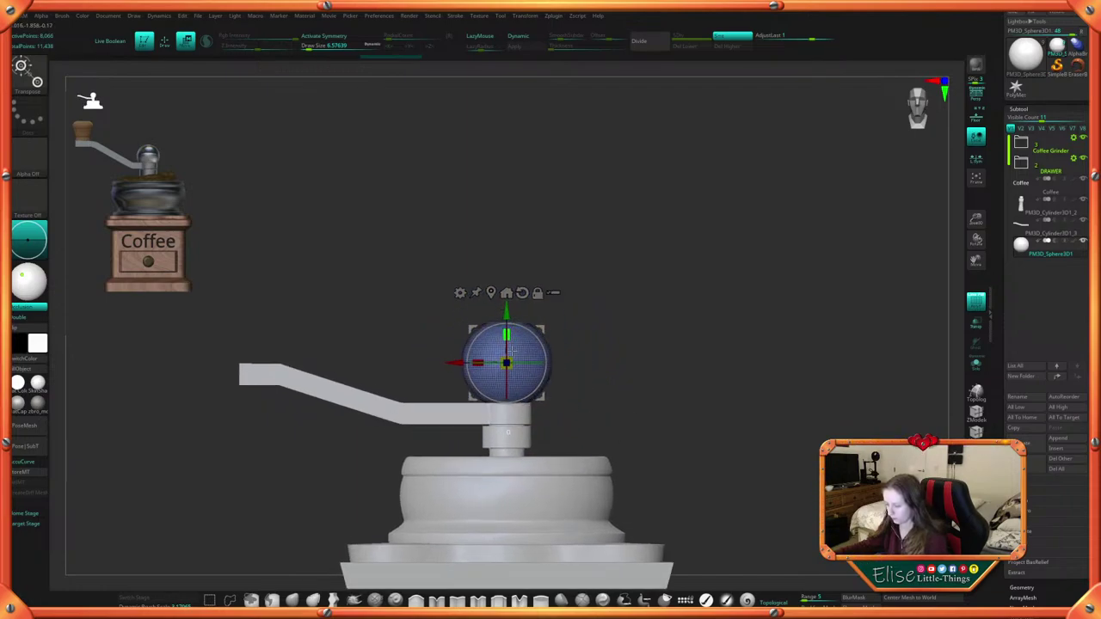
Flatten the sphere's lower half into a dome, then lower and shrink it onto the hub
{"action": "left_click_drag", "start_coordinate": [511, 349], "coordinate": [506, 286]}
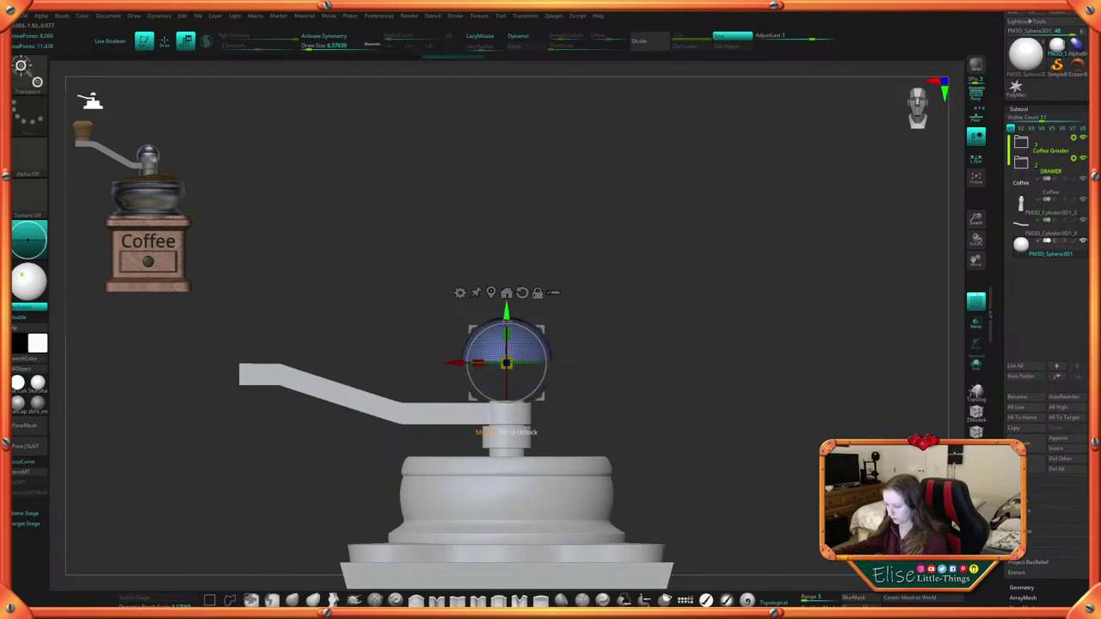
{"action": "left_click_drag", "start_coordinate": [512, 335], "coordinate": [511, 330]}
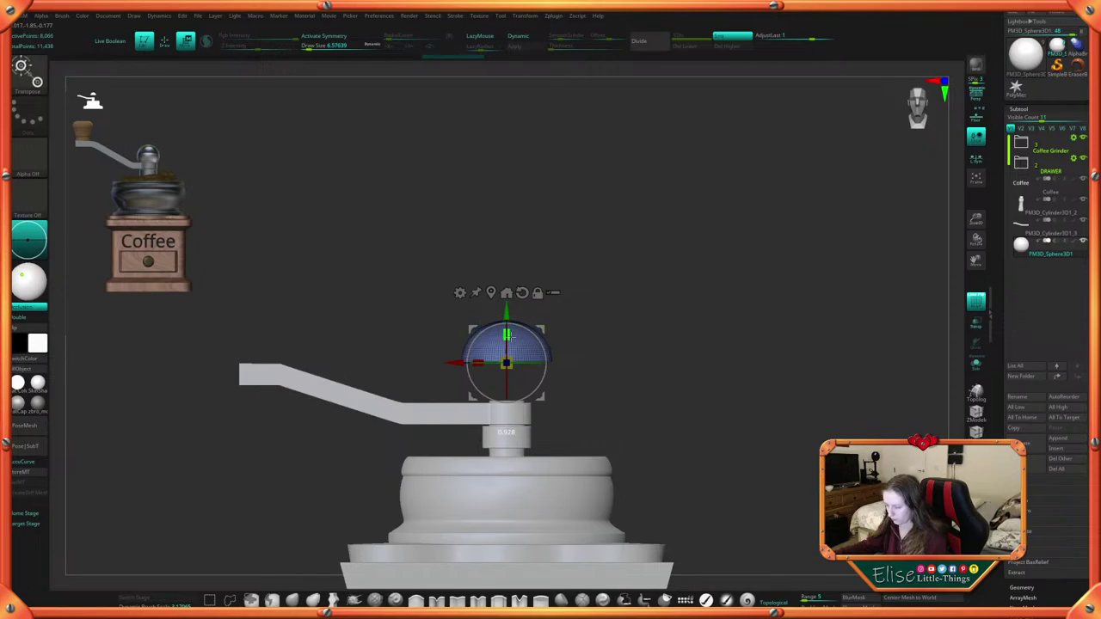
{"action": "left_click_drag", "start_coordinate": [597, 295], "coordinate": [596, 332], "text": "alt"}
{"action": "left_click_drag", "start_coordinate": [506, 347], "coordinate": [506, 387]}
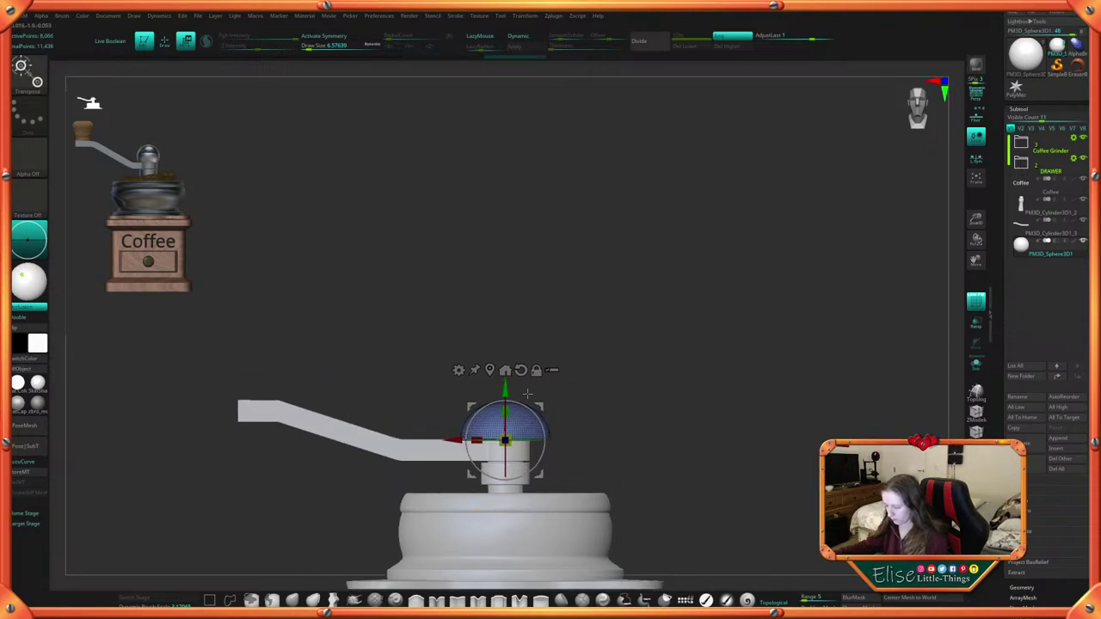
{"action": "left_click_drag", "start_coordinate": [505, 442], "coordinate": [505, 463]}
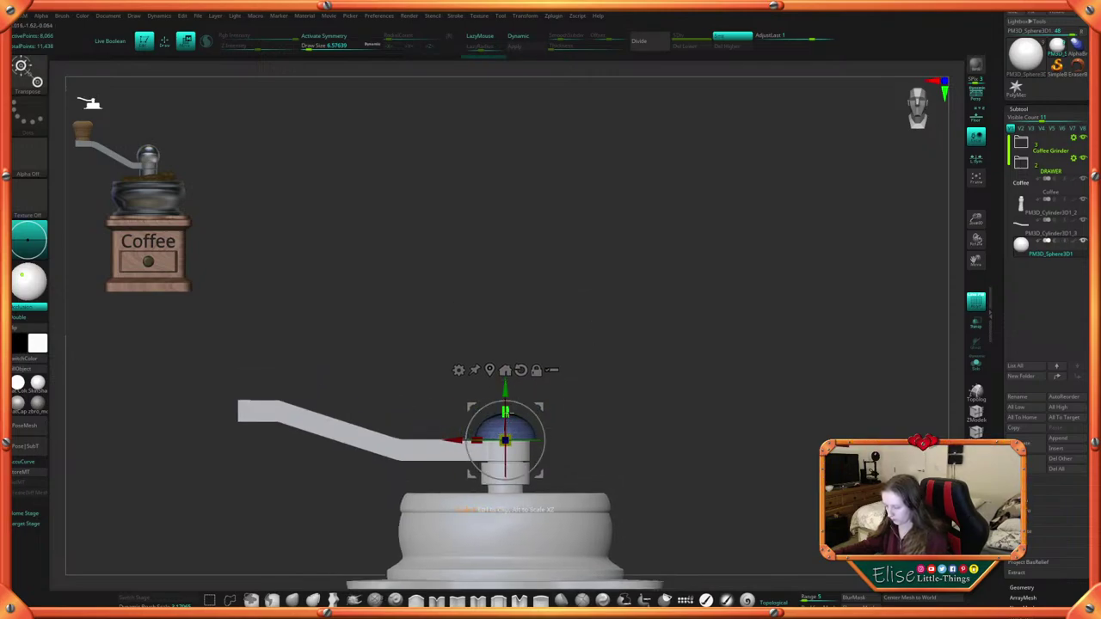
Hide the polyframe and check the dome's fit on the hub from slightly above and from the front
{"action": "left_click_drag", "start_coordinate": [602, 414], "coordinate": [614, 394], "text": "alt"}
{"action": "left_click_drag", "start_coordinate": [620, 371], "coordinate": [672, 369]}
{"action": "key", "text": "space"}
{"action": "left_click", "coordinate": [651, 462]}
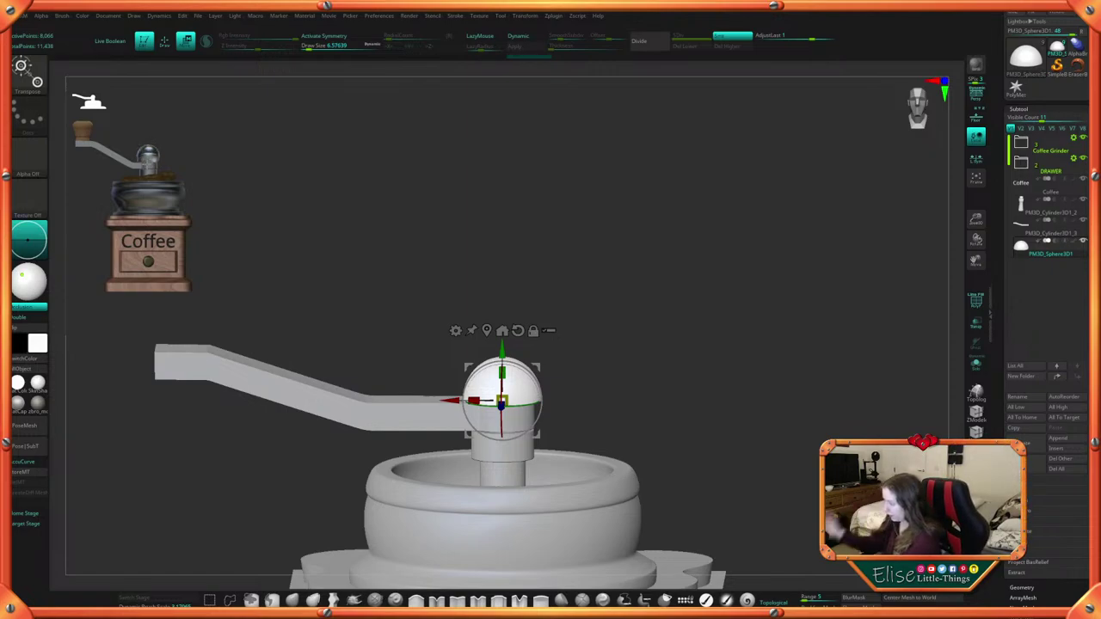
{"action": "left_click_drag", "start_coordinate": [622, 346], "coordinate": [619, 370]}
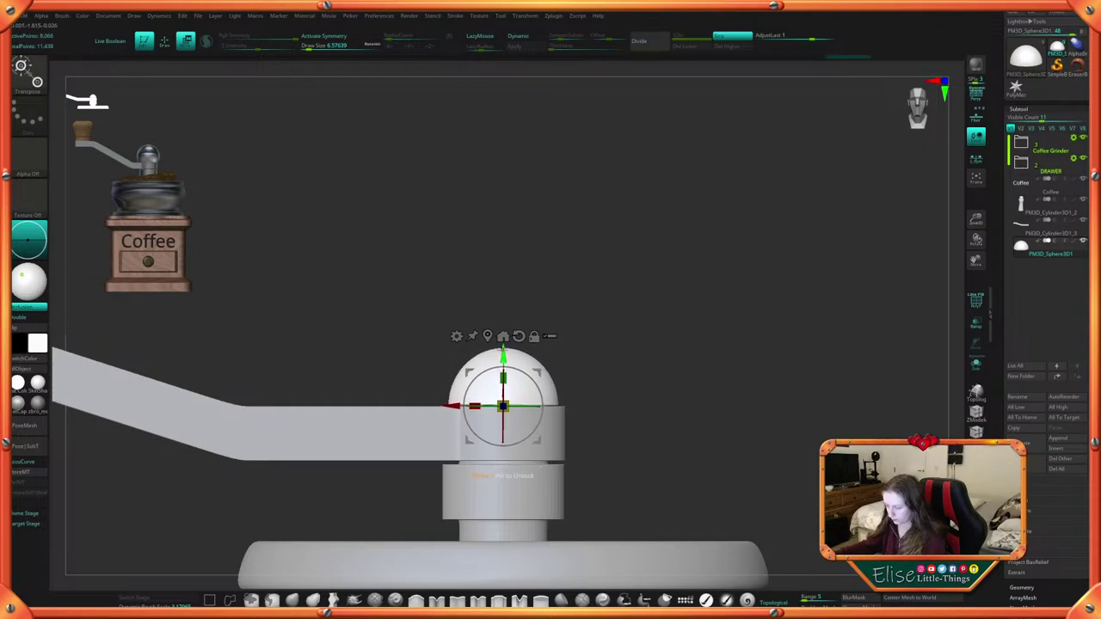
Fine-tune the dome's scale and height to match the hub's diameter and sit flush on its top
{"action": "left_click_drag", "start_coordinate": [635, 409], "coordinate": [633, 414], "text": "alt"}
{"action": "key", "text": "q"}
{"action": "mouse_move", "coordinate": [652, 461]}
{"action": "left_mouse_down", "text": "alt"}
{"action": "mouse_move", "coordinate": [660, 408]}
{"action": "mouse_move", "coordinate": [676, 398]}
{"action": "mouse_move", "coordinate": [676, 423]}
{"action": "mouse_move", "coordinate": [685, 413]}
{"action": "mouse_move", "coordinate": [647, 394]}
{"action": "mouse_move", "coordinate": [653, 386]}
{"action": "mouse_move", "coordinate": [666, 408]}
{"action": "left_mouse_up", "text": "alt"}
{"action": "key", "text": "w"}
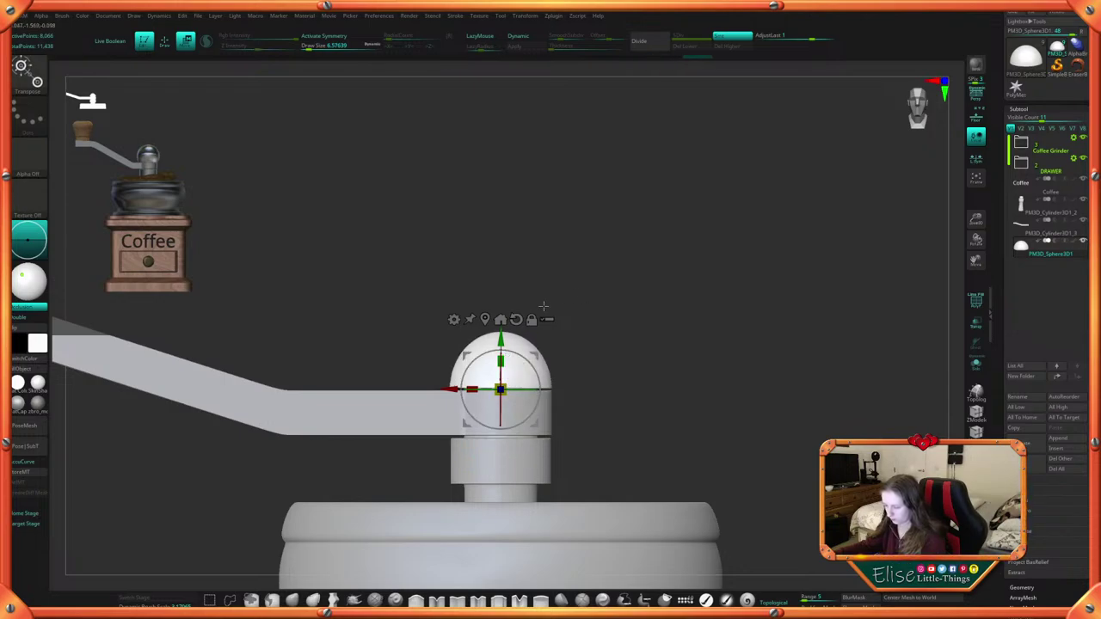
{"action": "key", "text": "q"}
{"action": "mouse_move", "coordinate": [657, 381]}
{"action": "left_mouse_down", "text": "alt"}
{"action": "mouse_move", "coordinate": [632, 364]}
{"action": "mouse_move", "coordinate": [698, 373]}
{"action": "mouse_move", "coordinate": [666, 339]}
{"action": "mouse_move", "coordinate": [655, 408]}
{"action": "mouse_move", "coordinate": [655, 336]}
{"action": "left_mouse_up", "text": "alt"}
{"action": "left_click_drag", "start_coordinate": [655, 336], "coordinate": [690, 376], "text": "alt"}
{"action": "key", "text": "w"}
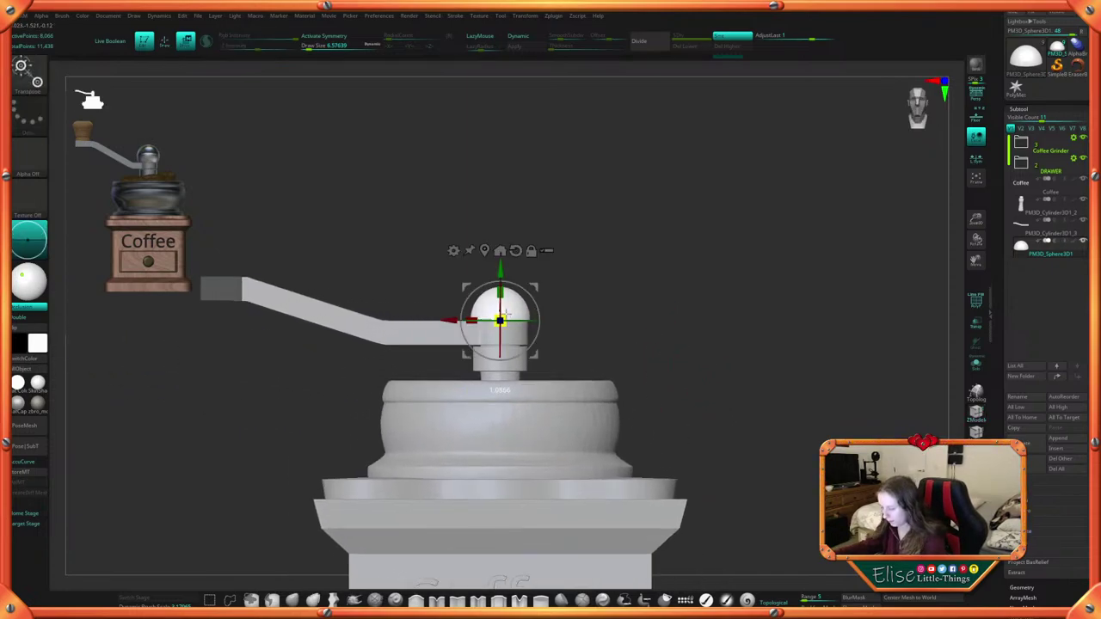
{"action": "key", "text": "q"}
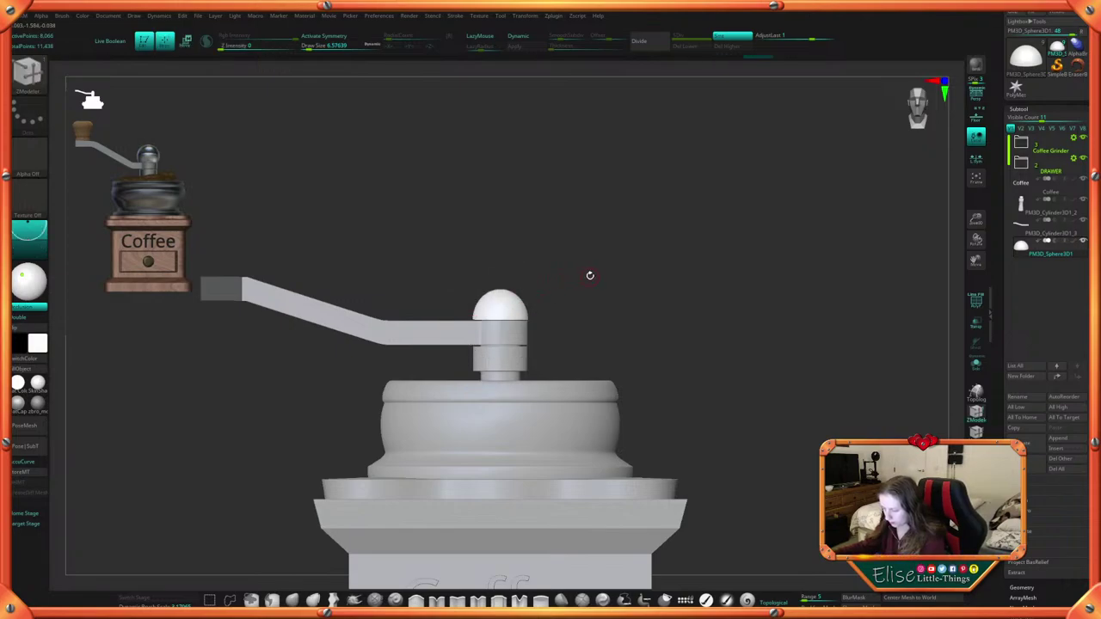
{"action": "mouse_move", "coordinate": [590, 275]}
{"action": "left_mouse_down"}
{"action": "mouse_move", "coordinate": [604, 325]}
{"action": "mouse_move", "coordinate": [582, 288]}
{"action": "mouse_move", "coordinate": [608, 283]}
{"action": "mouse_move", "coordinate": [599, 302]}
{"action": "left_mouse_up"}
{"action": "key", "text": "w"}
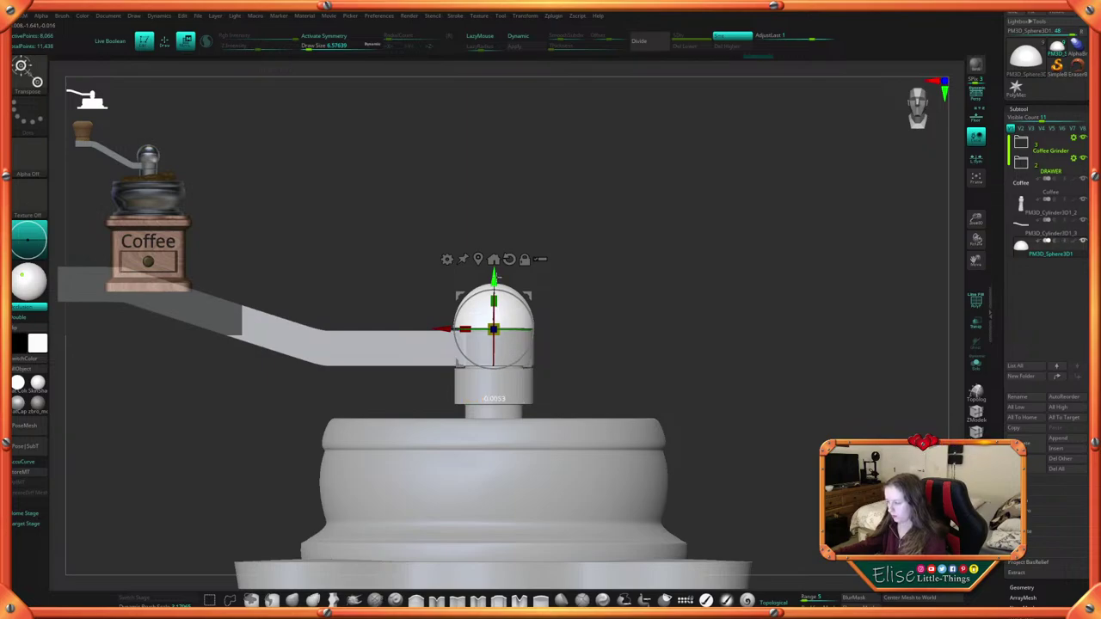
{"action": "left_click_drag", "start_coordinate": [590, 264], "coordinate": [659, 248]}
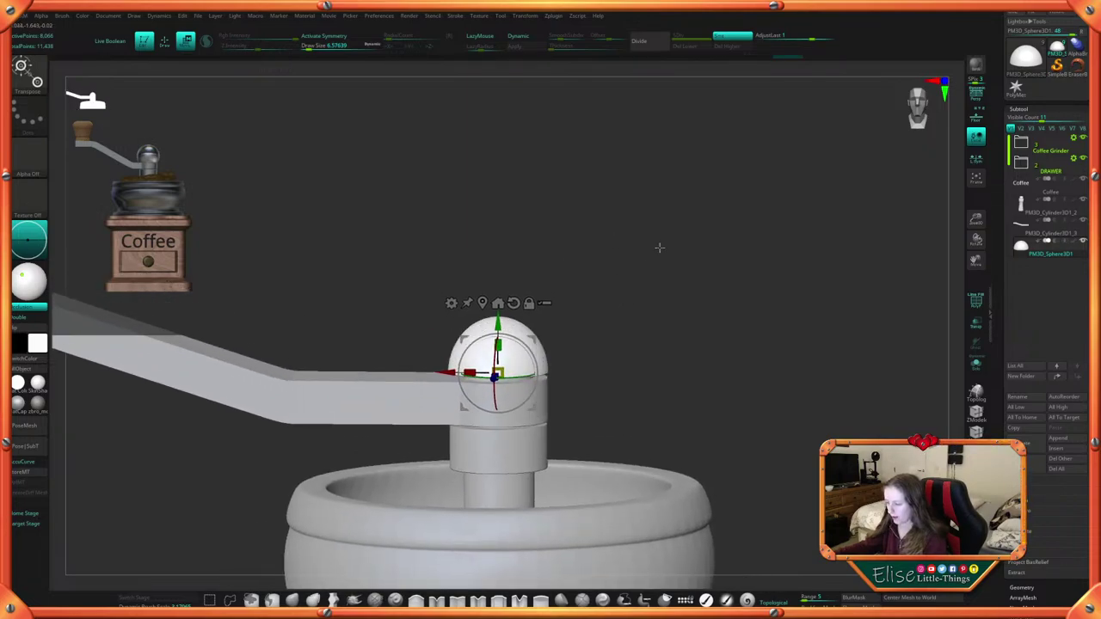
Roll back the subtool's undo history to the full sphere and face the model from the front
{"action": "left_click", "coordinate": [759, 64]}
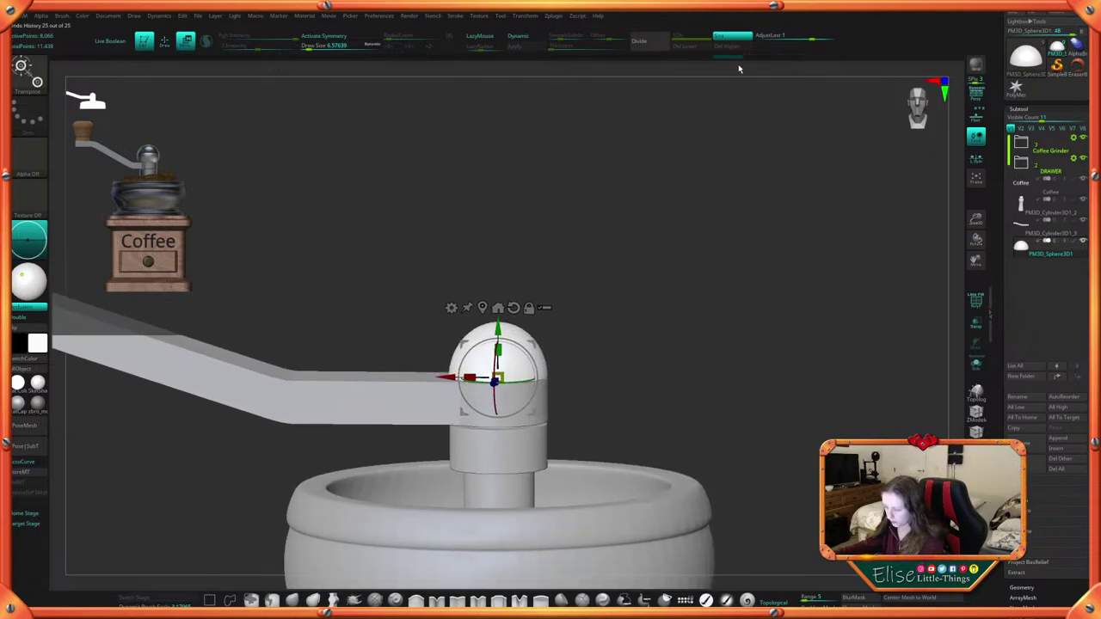
{"action": "mouse_move", "coordinate": [738, 64]}
{"action": "left_mouse_down"}
{"action": "mouse_move", "coordinate": [524, 93]}
{"action": "mouse_move", "coordinate": [210, 102]}
{"action": "left_mouse_up"}
{"action": "left_click_drag", "start_coordinate": [594, 245], "coordinate": [588, 257], "text": "shift"}
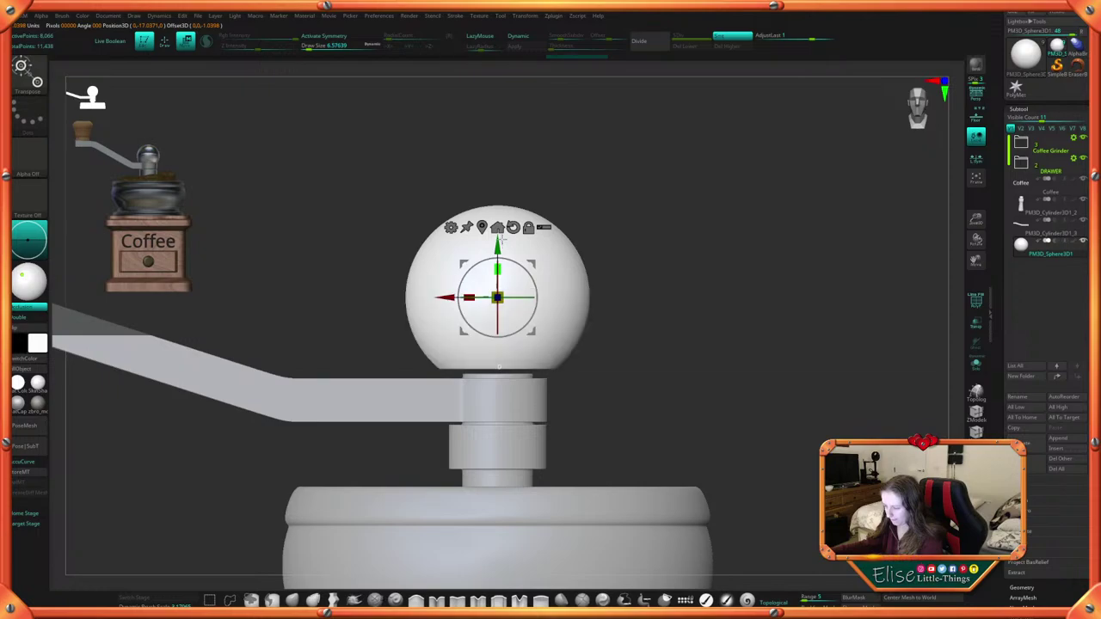
Try flattening the sphere's top and underside at different heights, and undo the cuts
{"action": "key", "text": "ctrl+shift+s"}
{"action": "key", "text": "ctrl+shift+s"}
{"action": "key", "text": "ctrl+shift+s"}
{"action": "key", "text": "ctrl+shift+s"}
{"action": "key", "text": "ctrl+shift+s"}
{"action": "key", "text": "ctrl+shift+s"}
{"action": "key", "text": "ctrl+shift+s"}
{"action": "key", "text": "ctrl+shift+s"}
{"action": "key", "text": "ctrl+shift+s"}
{"action": "key", "text": "ctrl+shift+s"}
{"action": "key", "text": "ctrl+shift+x"}
{"action": "key", "text": "ctrl+shift+x"}
{"action": "key", "text": "ctrl+shift+x"}
{"action": "key", "text": "ctrl+shift+x"}
{"action": "key", "text": "ctrl+shift+x"}
{"action": "key", "text": "ctrl+shift+x"}
{"action": "key", "text": "ctrl+shift+x"}
{"action": "key", "text": "ctrl+shift+x"}
{"action": "key", "text": "ctrl+shift+x"}
{"action": "key", "text": "ctrl+shift+x"}
{"action": "key", "text": "ctrl+z"}
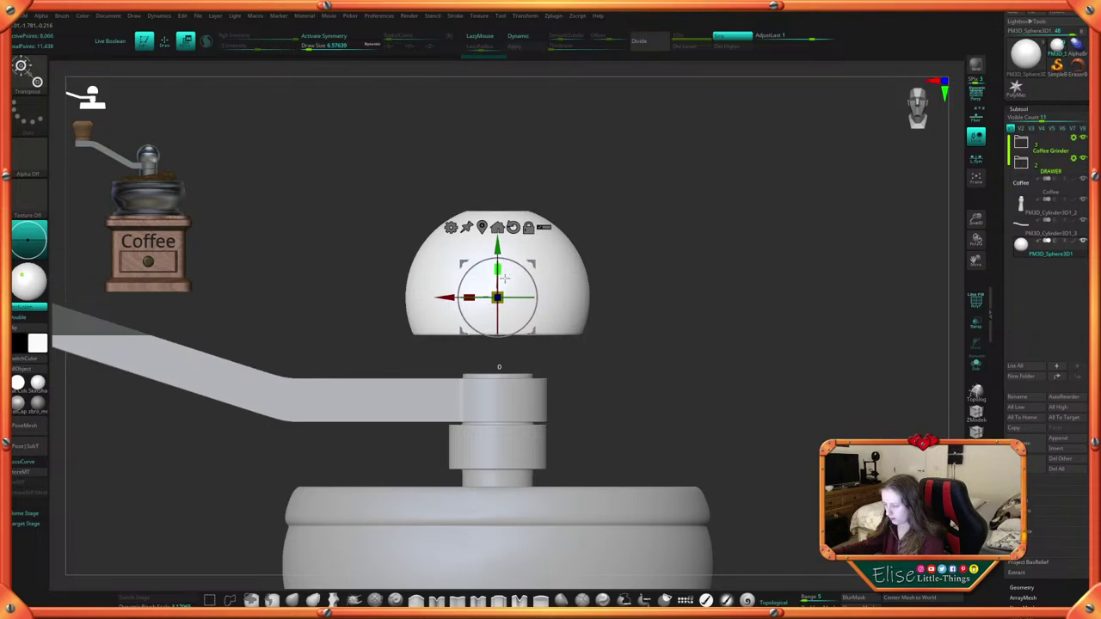
{"action": "key", "text": "ctrl+z"}
{"action": "mouse_move", "coordinate": [505, 280]}
{"action": "left_mouse_down", "text": "ctrl"}
{"action": "mouse_move", "coordinate": [502, 303]}
{"action": "mouse_move", "coordinate": [504, 240]}
{"action": "mouse_move", "coordinate": [503, 264]}
{"action": "left_mouse_up", "text": "ctrl"}
{"action": "key", "text": "ctrl+z"}
Lower the sphere onto the hub, scale it down, and adjust its vertical roundness
{"action": "right_click_drag", "start_coordinate": [579, 282], "coordinate": [576, 325], "text": "alt"}
{"action": "left_click_drag", "start_coordinate": [494, 340], "coordinate": [489, 346]}
{"action": "left_click_drag", "start_coordinate": [496, 293], "coordinate": [495, 306]}
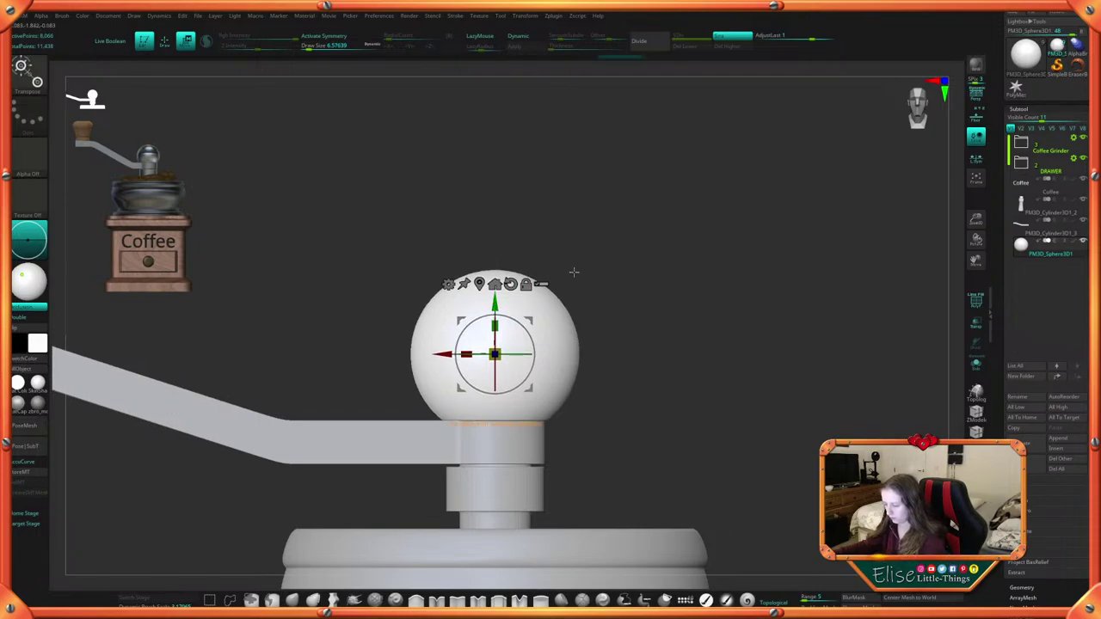
{"action": "right_click_drag", "start_coordinate": [573, 273], "coordinate": [600, 227], "text": "ctrl"}
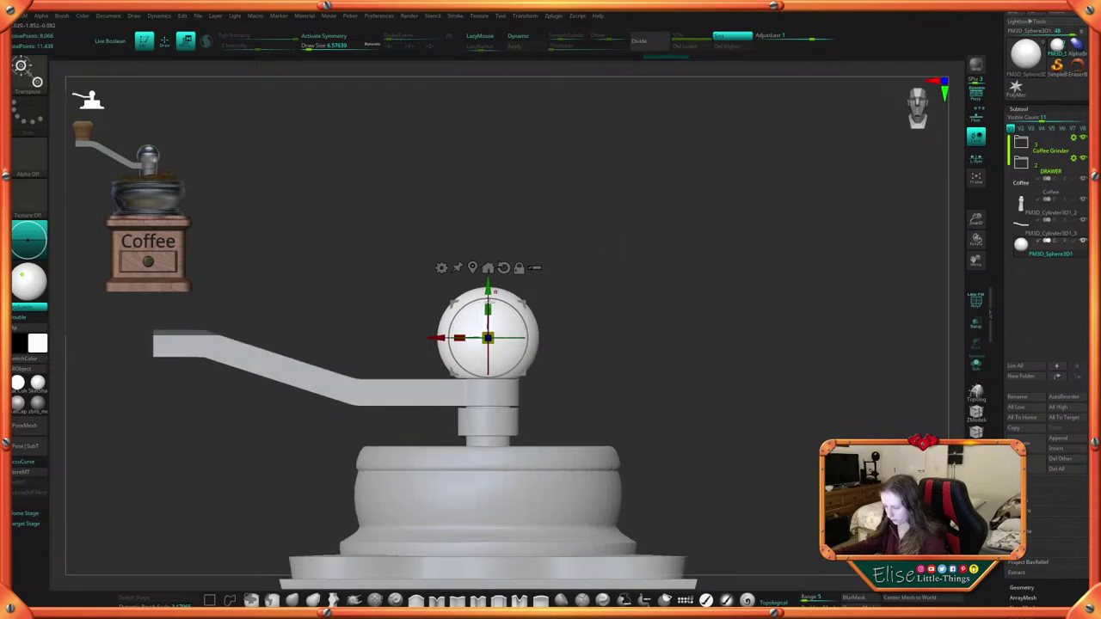
{"action": "left_click_drag", "start_coordinate": [487, 285], "coordinate": [487, 287]}
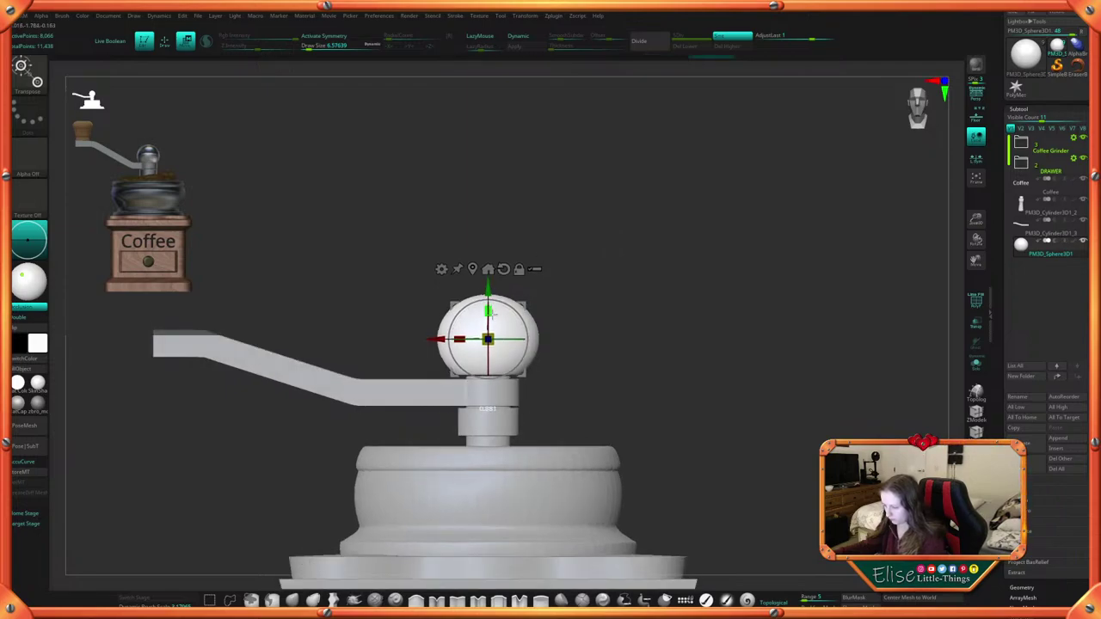
{"action": "left_click_drag", "start_coordinate": [487, 314], "coordinate": [489, 310]}
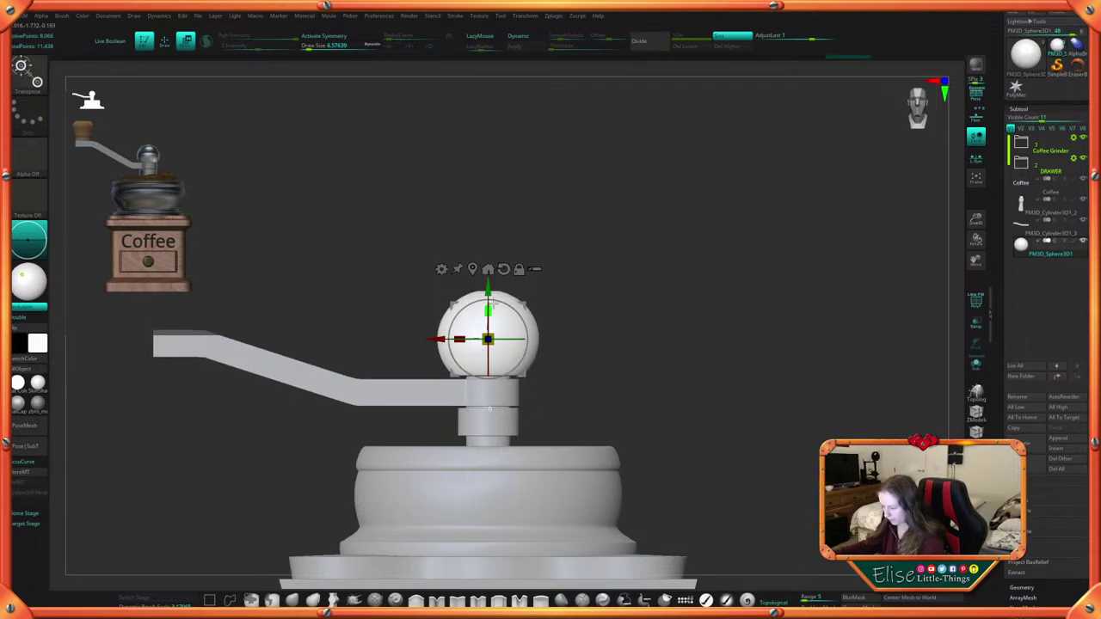
Check the sphere's seating from an angle and try flattening its lower half into a dome again
{"action": "left_click_drag", "start_coordinate": [657, 385], "coordinate": [705, 417], "text": "alt"}
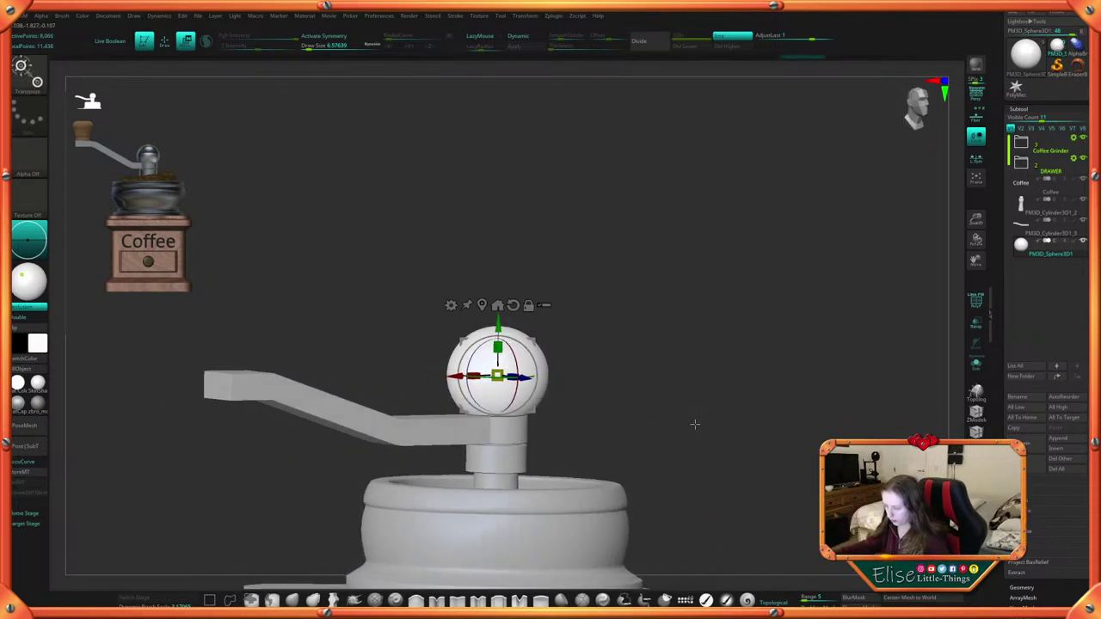
{"action": "right_click_drag", "start_coordinate": [696, 418], "coordinate": [682, 480]}
{"action": "left_click_drag", "start_coordinate": [682, 480], "coordinate": [664, 430]}
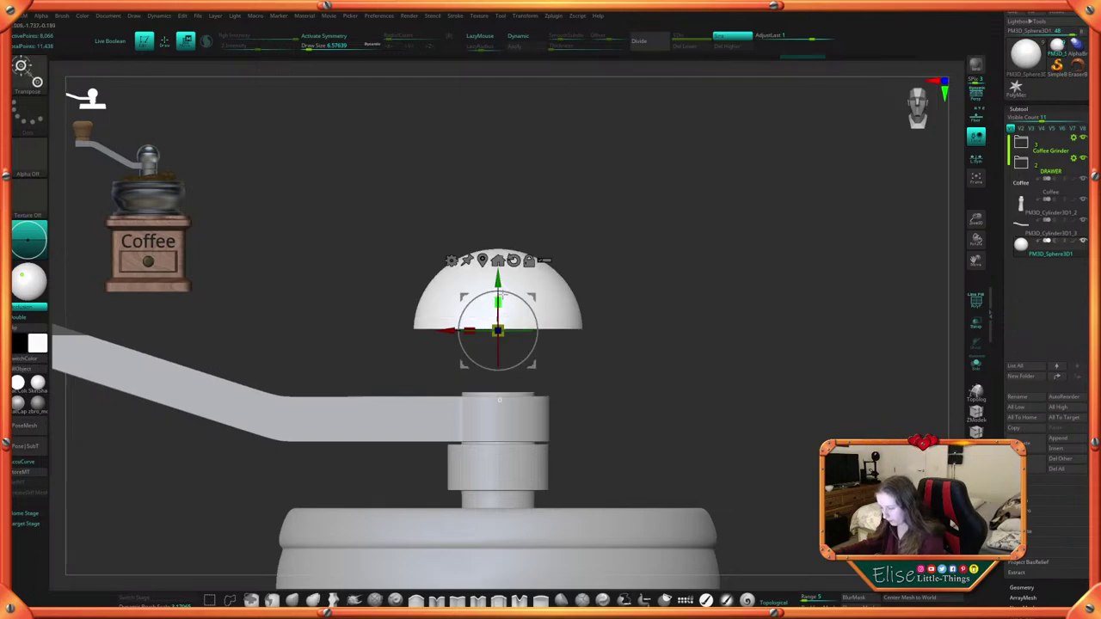
{"action": "left_click_drag", "start_coordinate": [497, 279], "coordinate": [497, 287]}
{"action": "key", "text": "q"}
{"action": "mouse_move", "coordinate": [683, 373]}
{"action": "left_mouse_down"}
{"action": "mouse_move", "coordinate": [677, 334]}
{"action": "mouse_move", "coordinate": [766, 336]}
{"action": "mouse_move", "coordinate": [749, 349]}
{"action": "mouse_move", "coordinate": [728, 324]}
{"action": "mouse_move", "coordinate": [628, 341]}
{"action": "mouse_move", "coordinate": [625, 333]}
{"action": "mouse_move", "coordinate": [648, 345]}
{"action": "left_mouse_up"}
Scale the full sphere down evenly and nudge its height so it sits on the crank's hub
{"action": "key", "text": "w"}
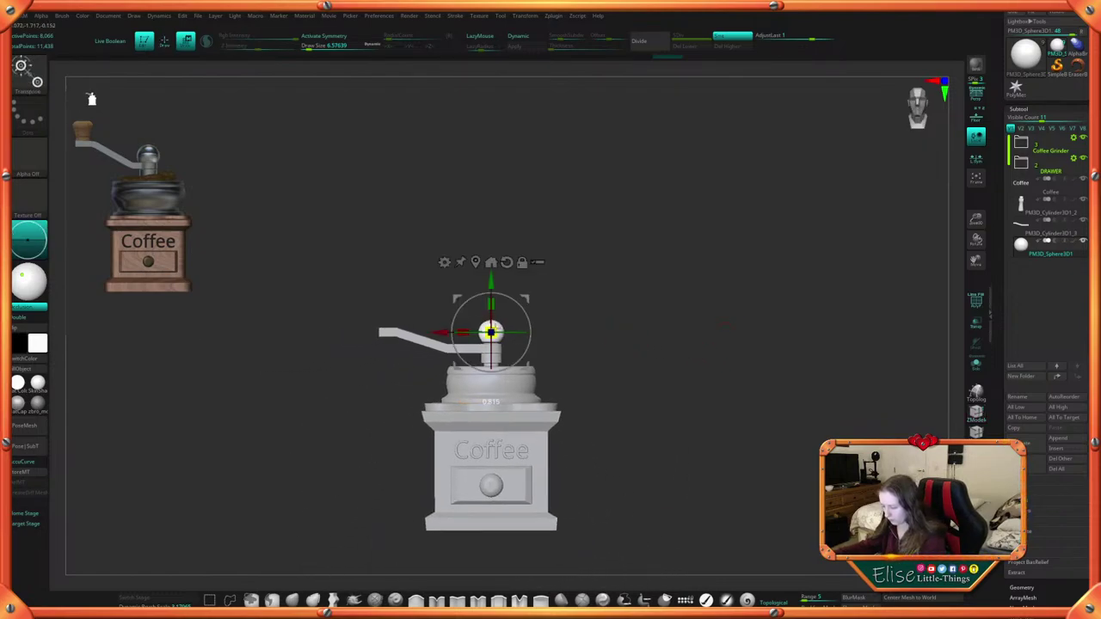
{"action": "left_click_drag", "start_coordinate": [491, 285], "coordinate": [491, 283]}
{"action": "left_click_drag", "start_coordinate": [572, 244], "coordinate": [570, 373], "text": "alt"}
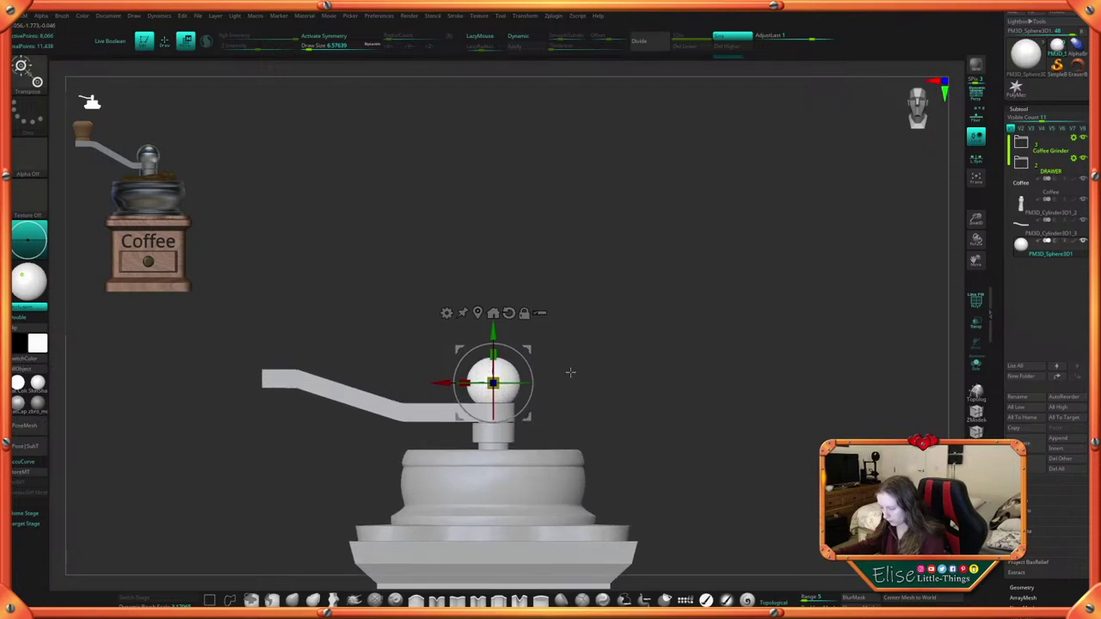
{"action": "key", "text": "ctrl+z"}
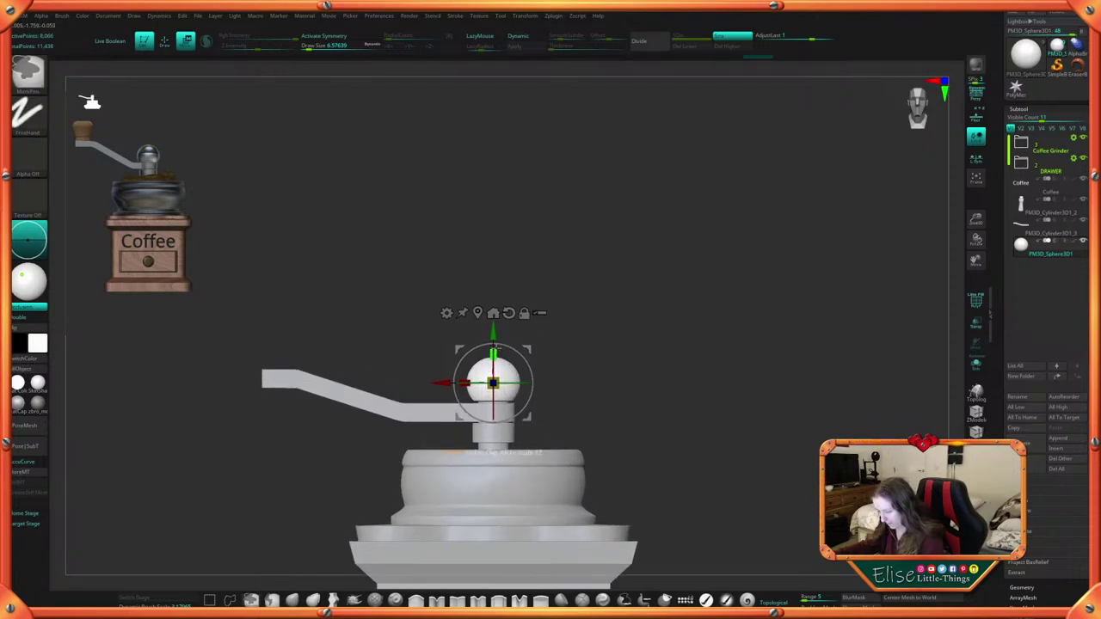
{"action": "left_click_drag", "start_coordinate": [493, 331], "coordinate": [493, 334]}
{"action": "left_click_drag", "start_coordinate": [632, 356], "coordinate": [609, 317], "text": "alt"}
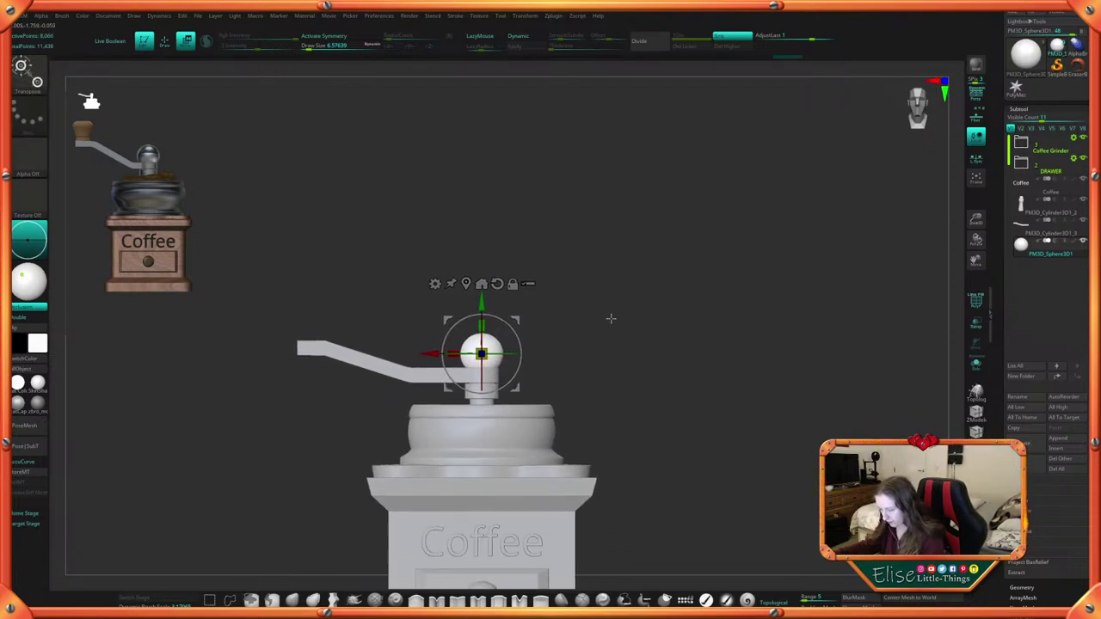
Fine-tune the ball's vertical fit on the hub and review it from the front against the whole grinder
{"action": "key", "text": "q"}
{"action": "mouse_move", "coordinate": [663, 410]}
{"action": "left_mouse_down", "text": "alt"}
{"action": "mouse_move", "coordinate": [651, 367]}
{"action": "mouse_move", "coordinate": [666, 390]}
{"action": "left_mouse_up", "text": "alt"}
{"action": "right_click_drag", "start_coordinate": [667, 390], "coordinate": [688, 413], "text": "ctrl"}
{"action": "key", "text": "w"}
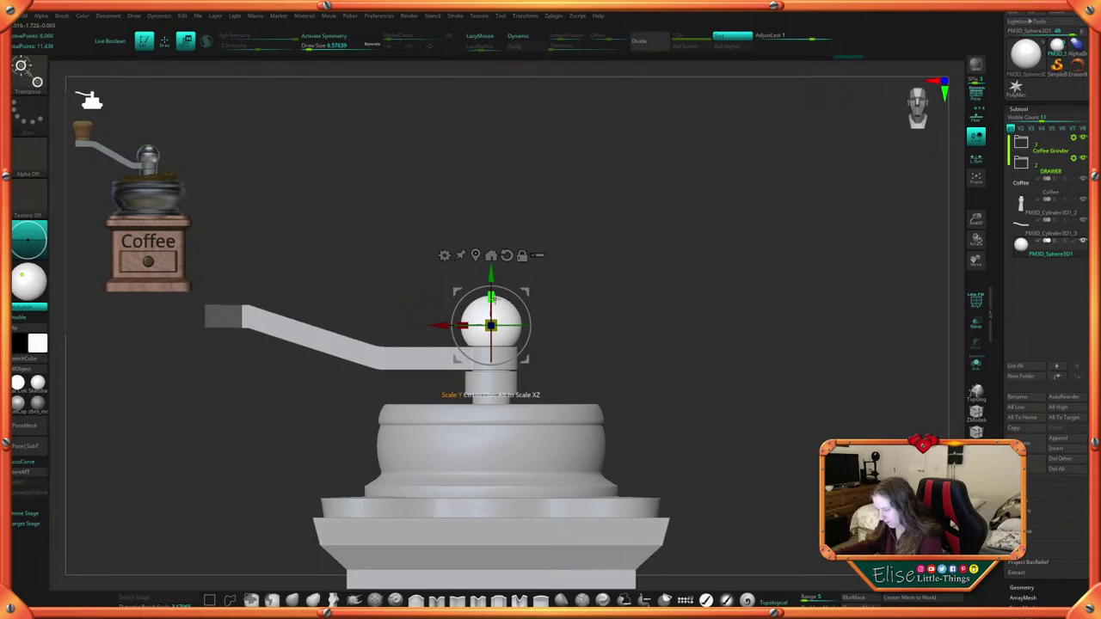
{"action": "left_click_drag", "start_coordinate": [491, 295], "coordinate": [491, 299]}
{"action": "key", "text": "q"}
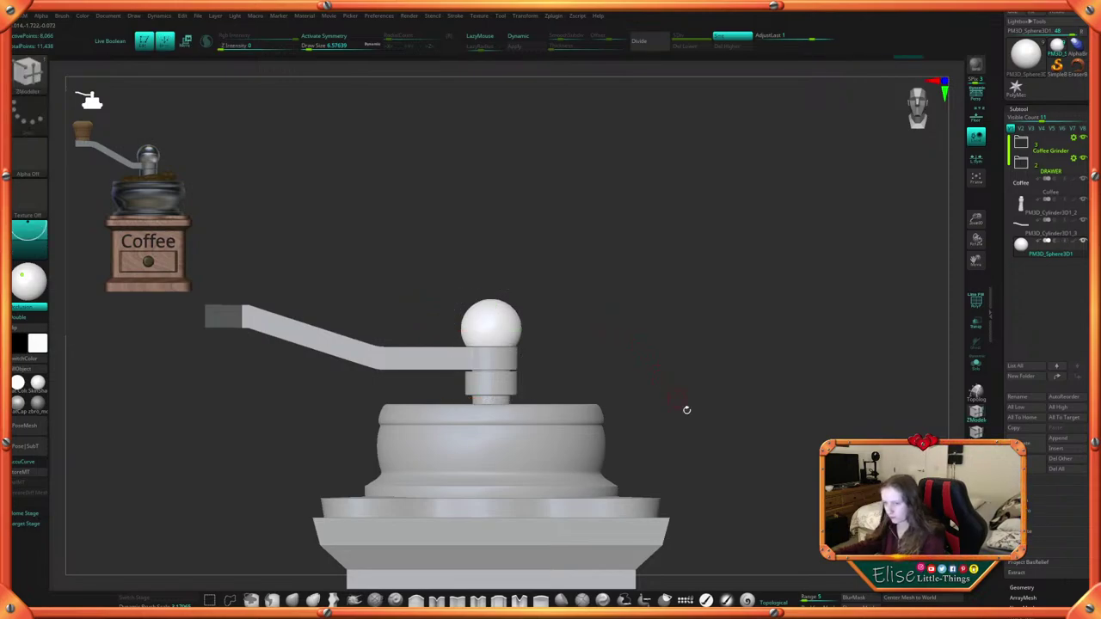
{"action": "right_click_drag", "start_coordinate": [686, 408], "coordinate": [700, 411], "text": "ctrl"}
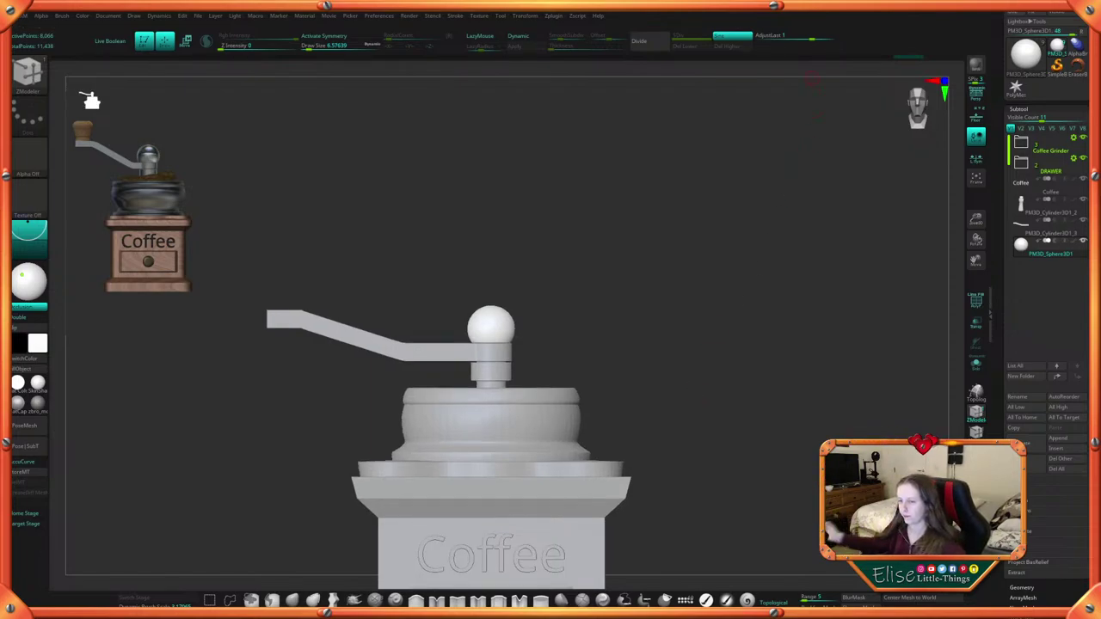
{"action": "left_click_drag", "start_coordinate": [689, 377], "coordinate": [704, 391]}
{"action": "right_click_drag", "start_coordinate": [704, 391], "coordinate": [688, 383], "text": "ctrl"}
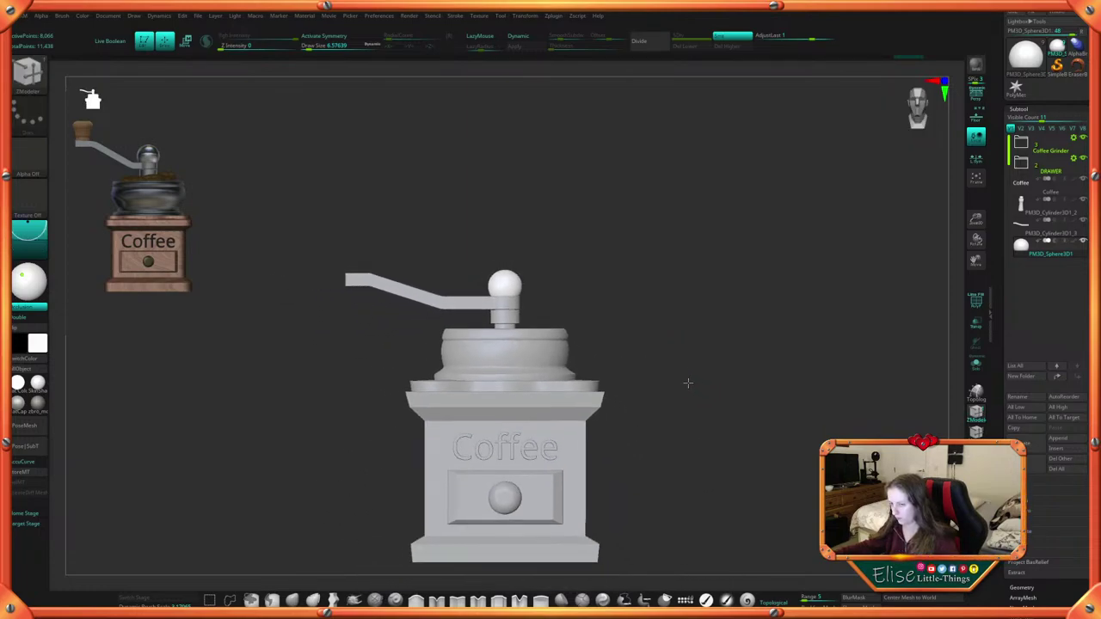
{"action": "mouse_move", "coordinate": [688, 383]}
{"action": "left_mouse_down", "text": "shift"}
{"action": "mouse_move", "coordinate": [708, 383]}
{"action": "mouse_move", "coordinate": [712, 432]}
{"action": "mouse_move", "coordinate": [709, 398]}
{"action": "left_mouse_up", "text": "shift"}
{"action": "mouse_move", "coordinate": [712, 436]}
{"action": "left_mouse_down", "text": "alt"}
{"action": "mouse_move", "coordinate": [700, 404]}
{"action": "mouse_move", "coordinate": [714, 419]}
{"action": "mouse_move", "coordinate": [667, 388]}
{"action": "left_mouse_up", "text": "alt"}
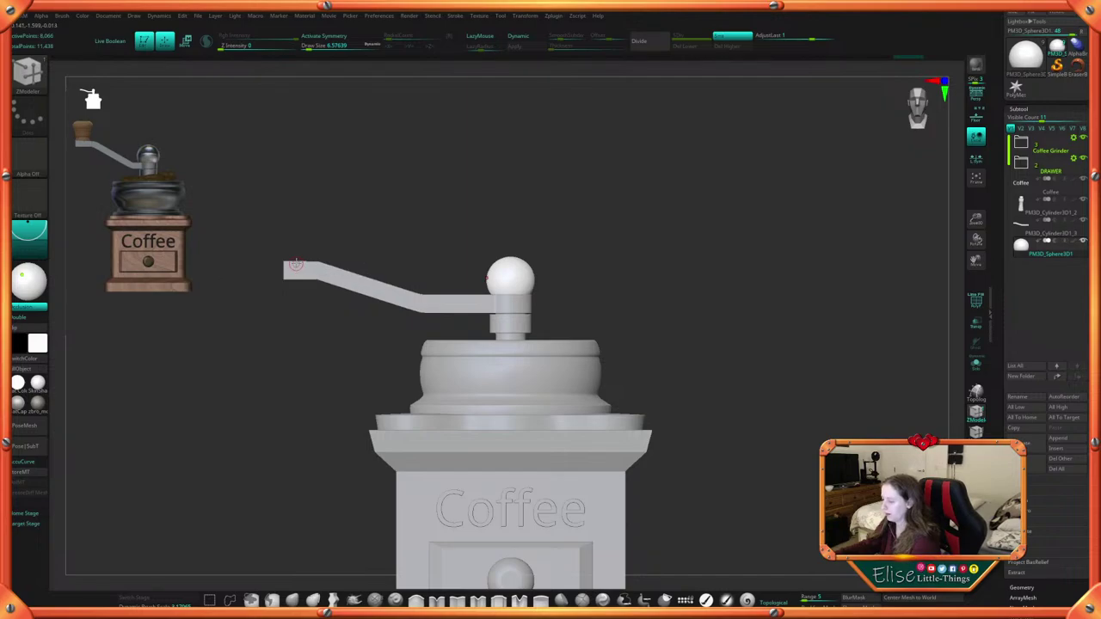
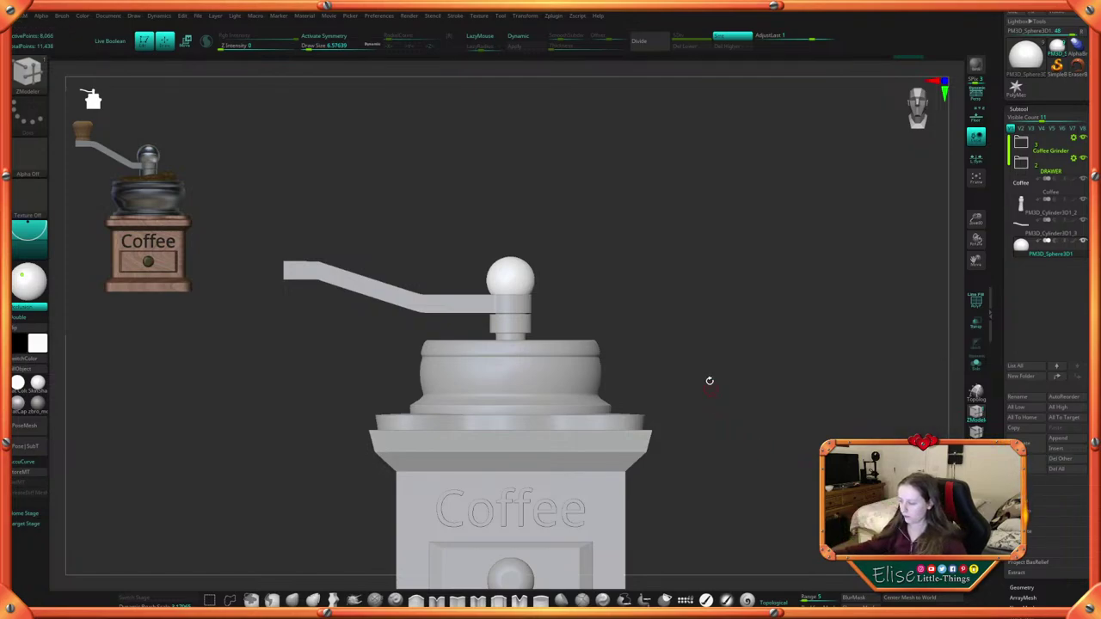
Examine the crank's ball by itself and together with the rest of the coffee grinder
{"action": "right_click_drag", "start_coordinate": [710, 379], "coordinate": [733, 439], "text": "ctrl"}
{"action": "right_click_drag", "start_coordinate": [745, 390], "coordinate": [744, 397], "text": "alt"}
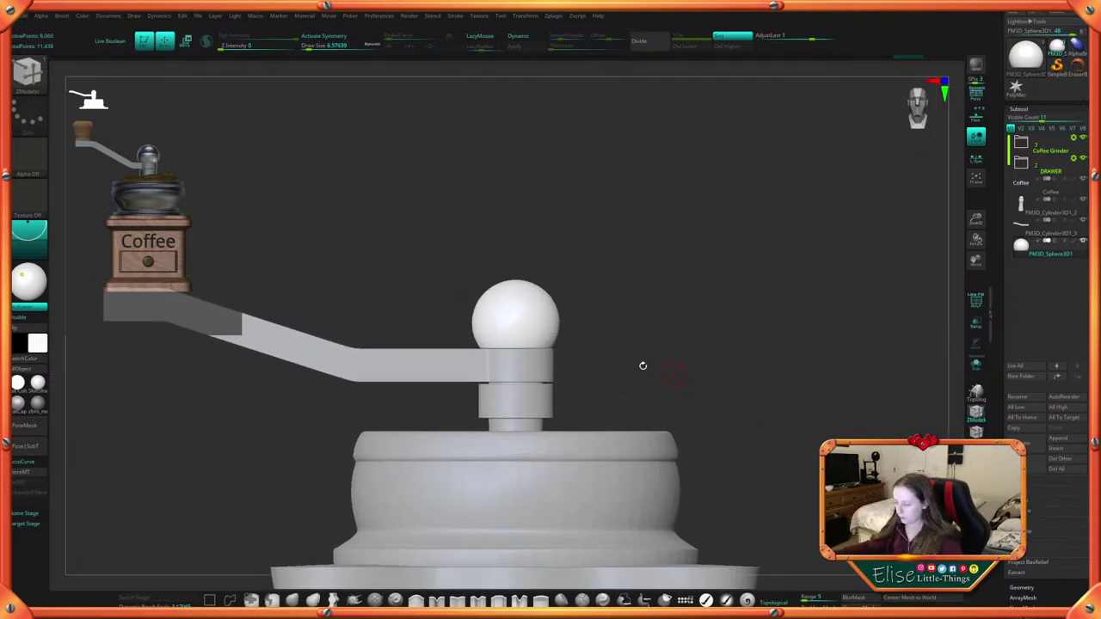
{"action": "right_click_drag", "start_coordinate": [693, 422], "coordinate": [683, 356]}
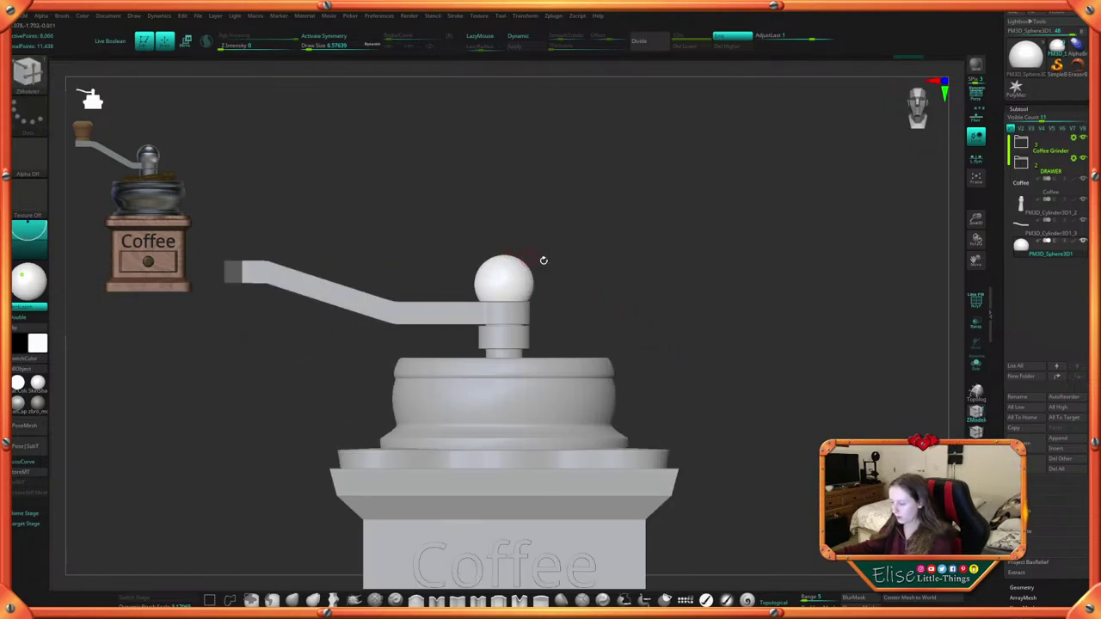
{"action": "right_click_drag", "start_coordinate": [543, 260], "coordinate": [854, 333]}
{"action": "left_click", "coordinate": [975, 368]}
{"action": "right_click_drag", "start_coordinate": [782, 379], "coordinate": [784, 315]}
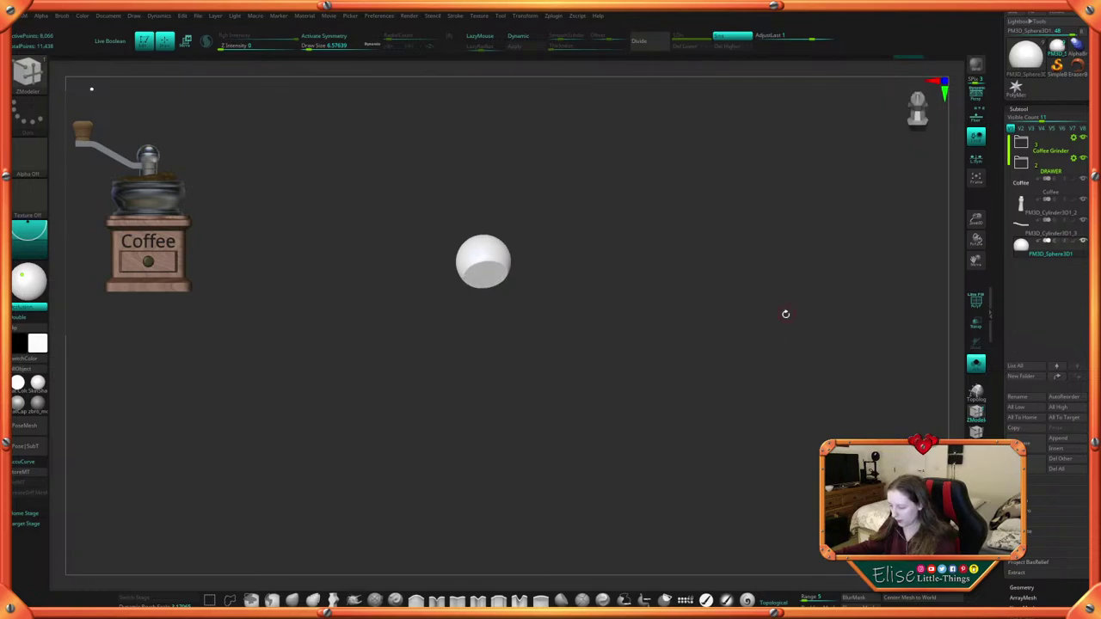
{"action": "left_click", "coordinate": [976, 368]}
{"action": "right_click_drag", "start_coordinate": [689, 325], "coordinate": [712, 345]}
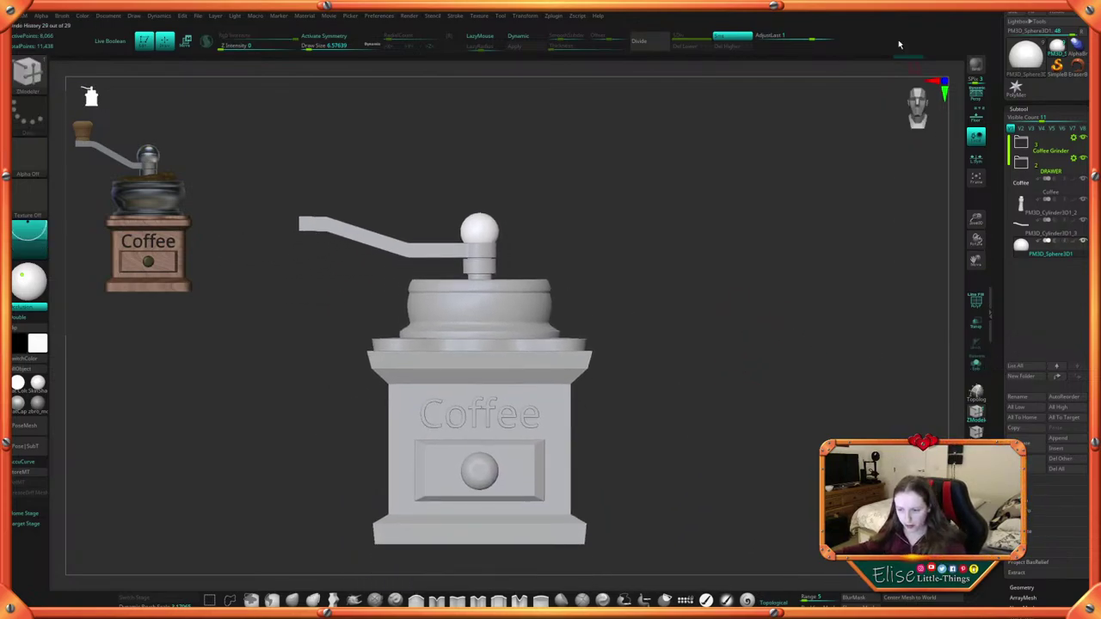
Quick-save the project and insert a Cylinder3D as a new subtool below the sphere
{"action": "left_click", "coordinate": [787, 5]}
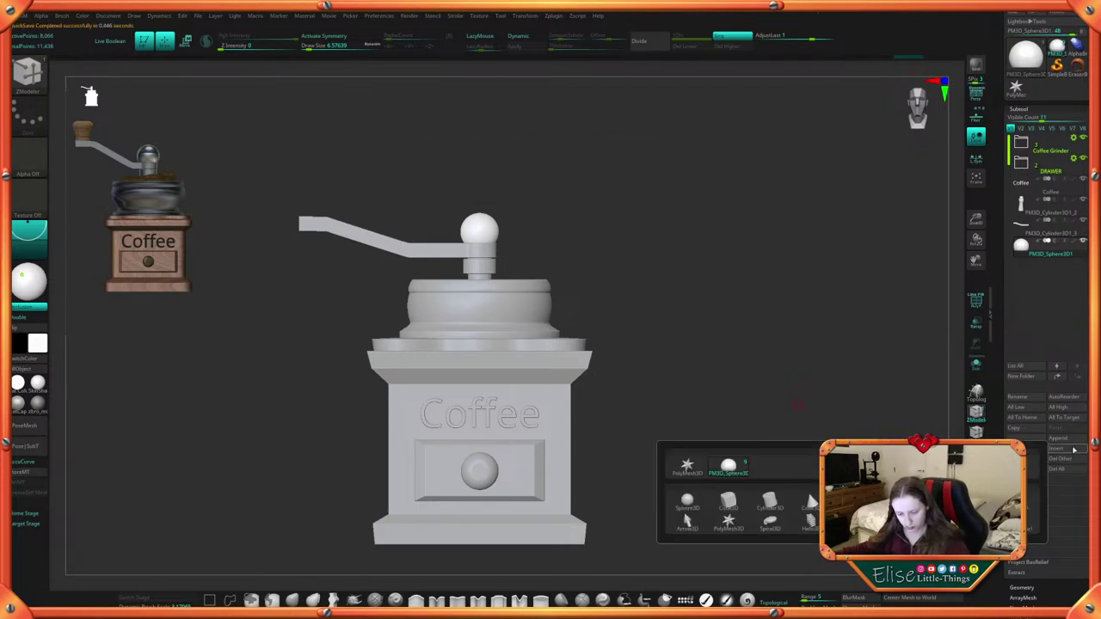
{"action": "left_click", "coordinate": [1060, 449]}
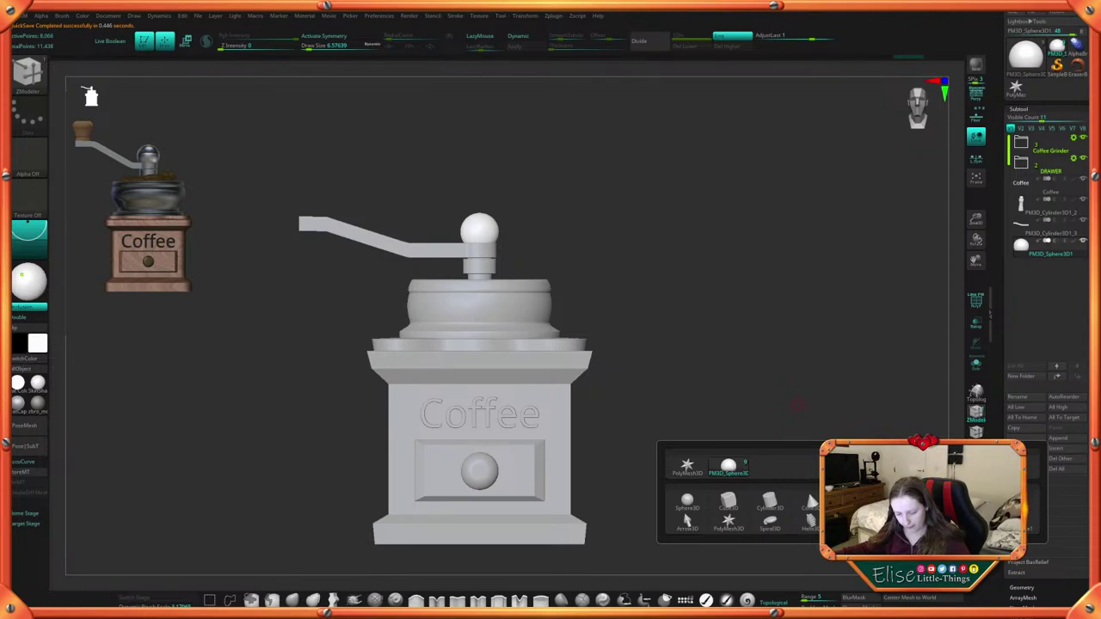
{"action": "left_click", "coordinate": [774, 502]}
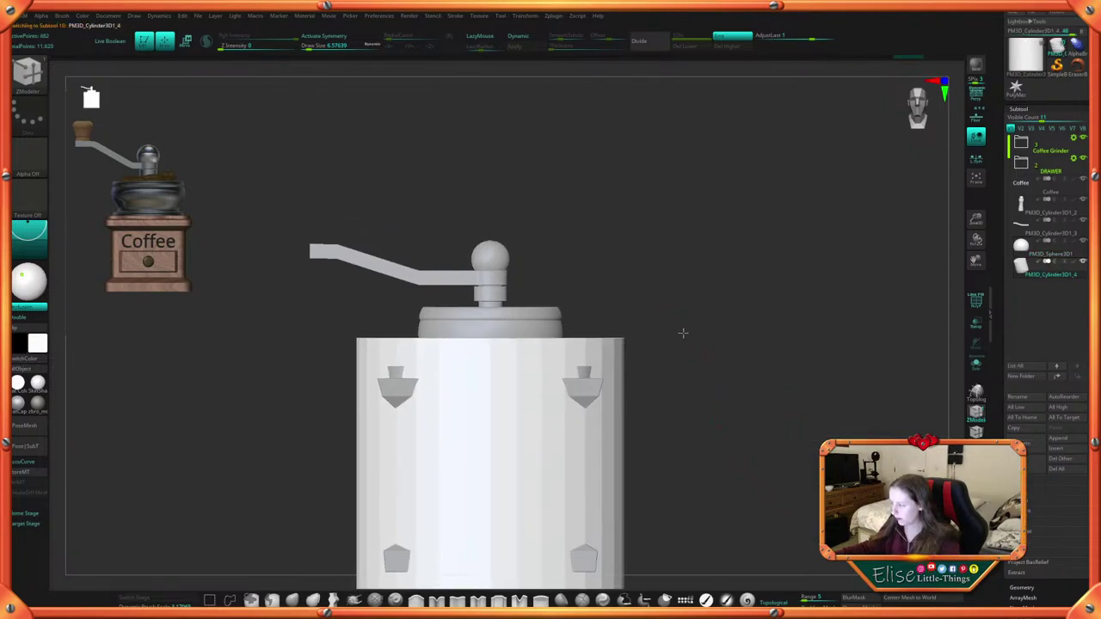
Turn the inserted cylinder into an adjustable Cylinder 3D primitive using the transform gizmo's customization
{"action": "key", "text": "space"}
{"action": "left_click", "coordinate": [702, 454]}
{"action": "mouse_move", "coordinate": [703, 420]}
{"action": "left_mouse_down", "text": "alt"}
{"action": "mouse_move", "coordinate": [686, 378]}
{"action": "mouse_move", "coordinate": [694, 415]}
{"action": "left_mouse_up", "text": "alt"}
{"action": "key", "text": "w"}
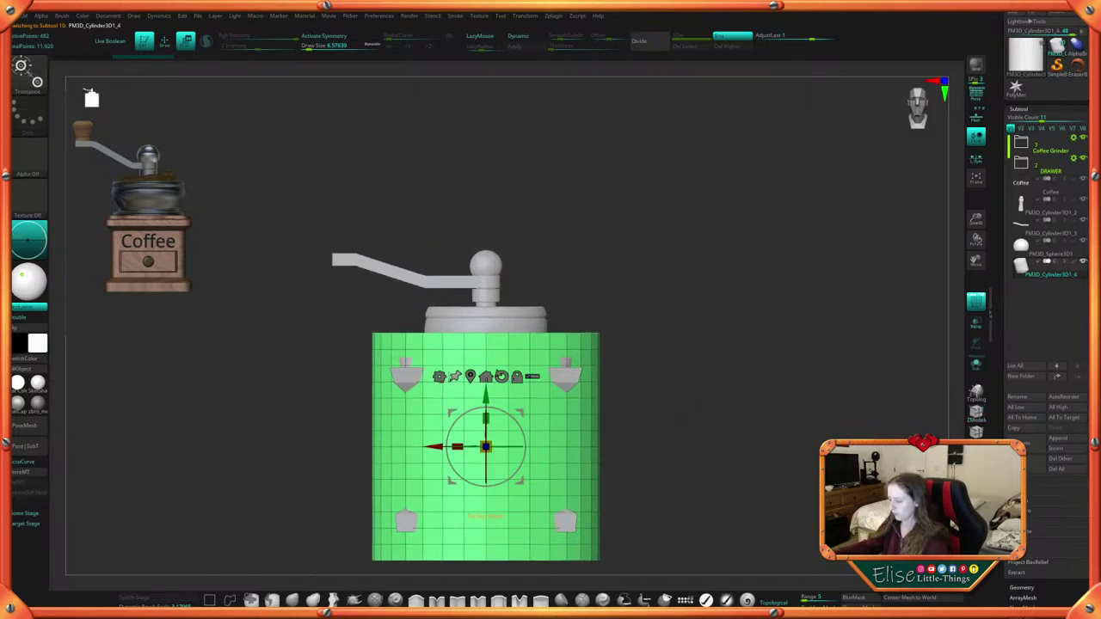
{"action": "left_click", "coordinate": [440, 377]}
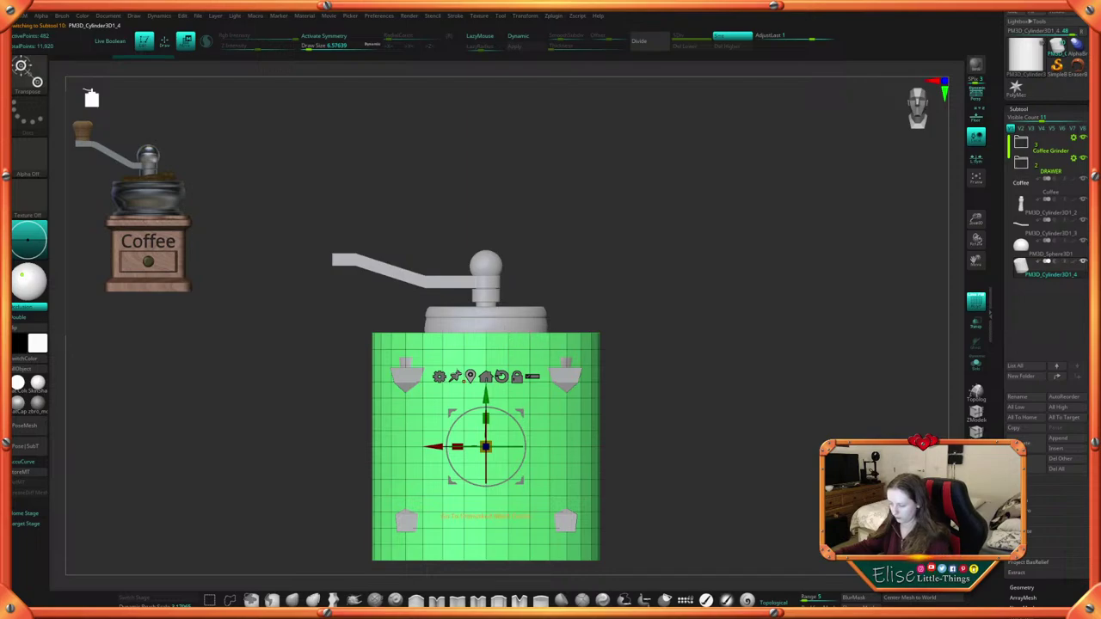
{"action": "left_click", "coordinate": [439, 376]}
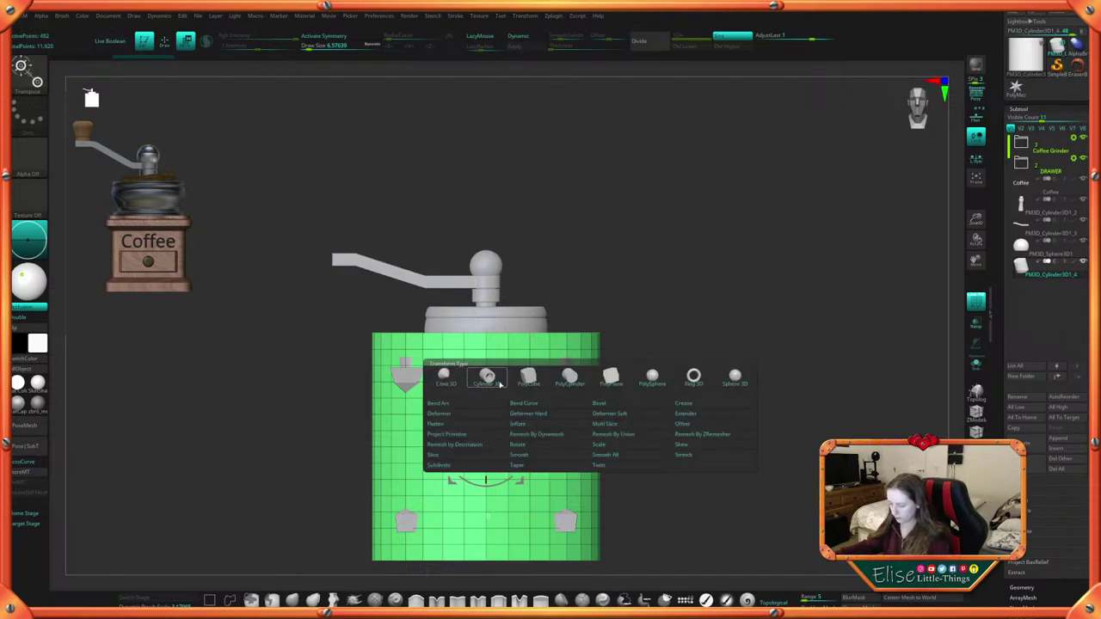
{"action": "left_click", "coordinate": [496, 384]}
Isolate the cylinder primitive, close its centre hole to make it solid, and bring back the standard transform gizmo
{"action": "left_click_drag", "start_coordinate": [654, 390], "coordinate": [647, 356], "text": "alt"}
{"action": "left_click", "coordinate": [972, 366]}
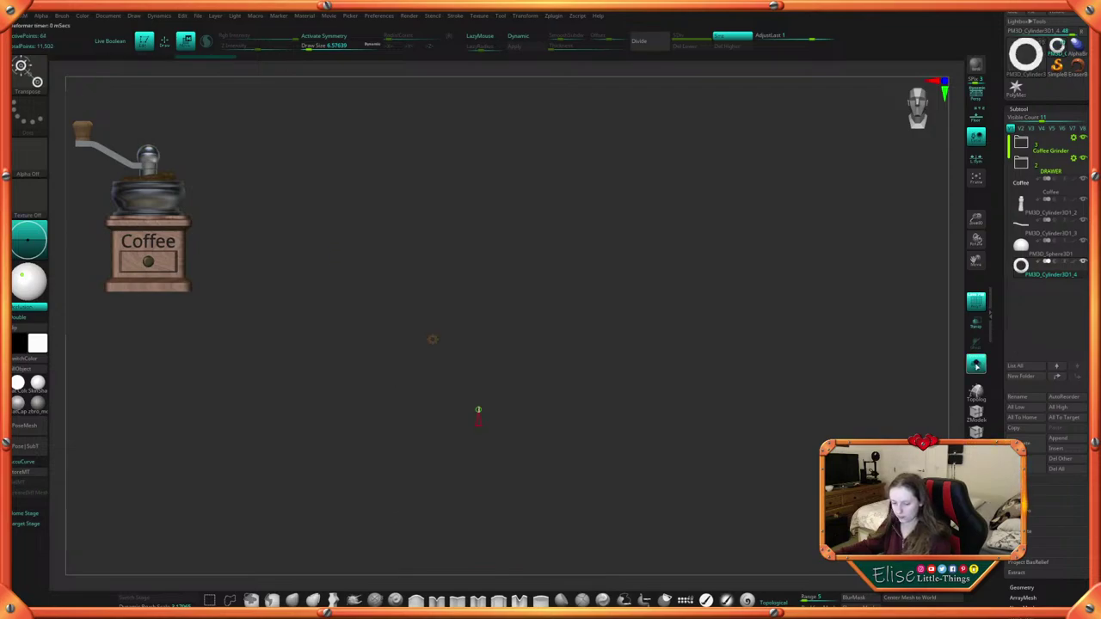
{"action": "left_click_drag", "start_coordinate": [792, 414], "coordinate": [721, 415]}
{"action": "left_click_drag", "start_coordinate": [465, 409], "coordinate": [477, 410]}
{"action": "left_click_drag", "start_coordinate": [540, 393], "coordinate": [592, 397]}
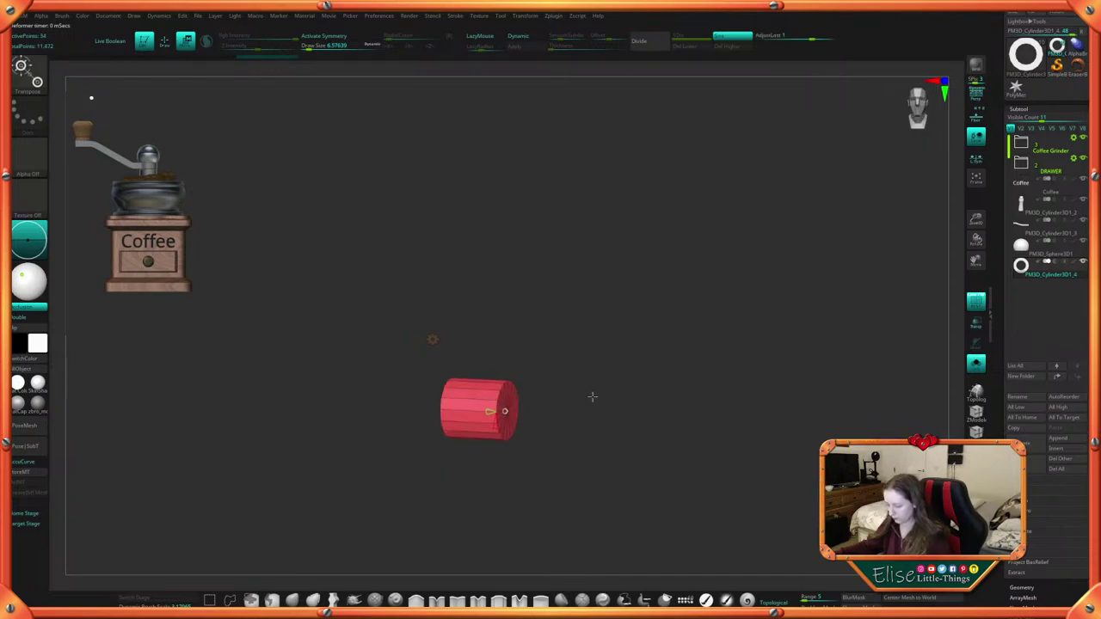
{"action": "left_click", "coordinate": [433, 339]}
{"action": "left_click", "coordinate": [433, 340]}
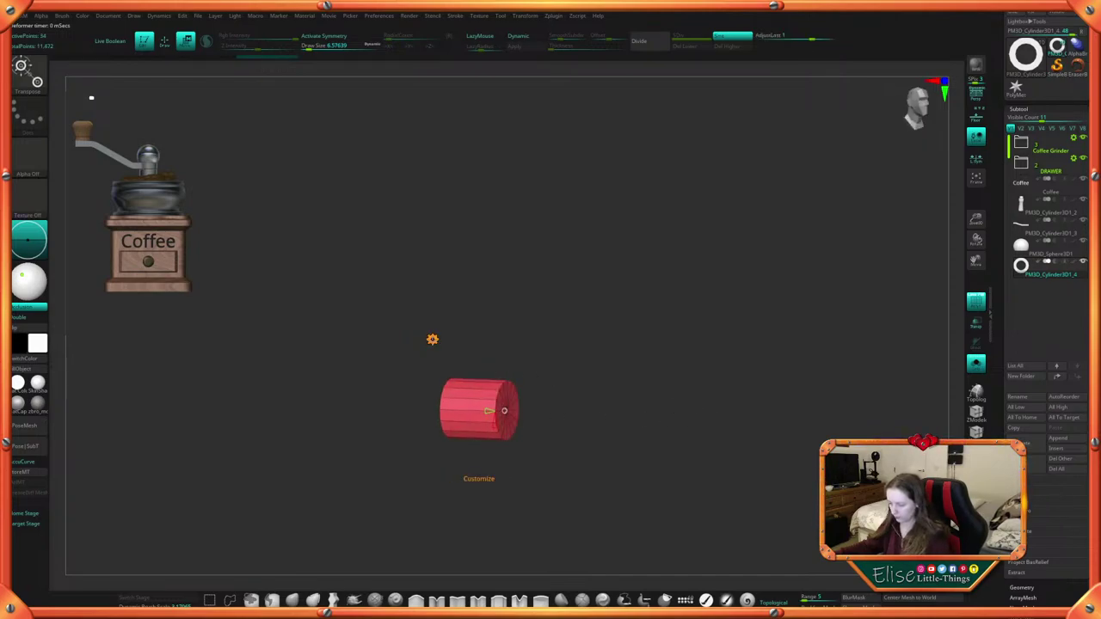
{"action": "left_click", "coordinate": [433, 338]}
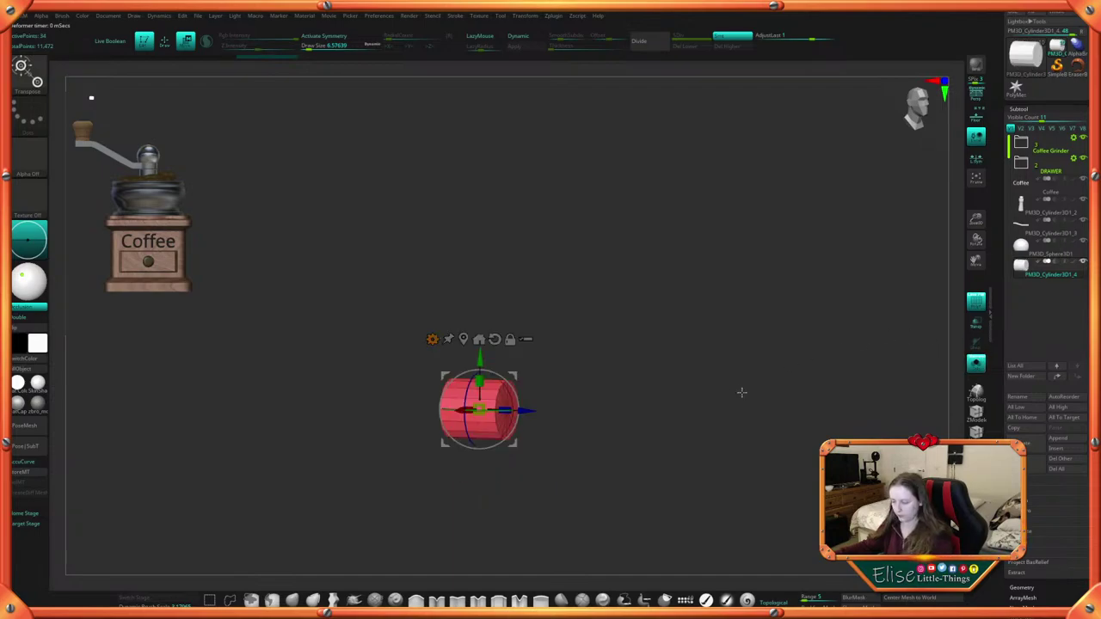
Show the whole grinder again and raise the cylinder from the drawer area to the crank's hub
{"action": "left_click_drag", "start_coordinate": [741, 393], "coordinate": [722, 384]}
{"action": "left_click", "coordinate": [976, 365]}
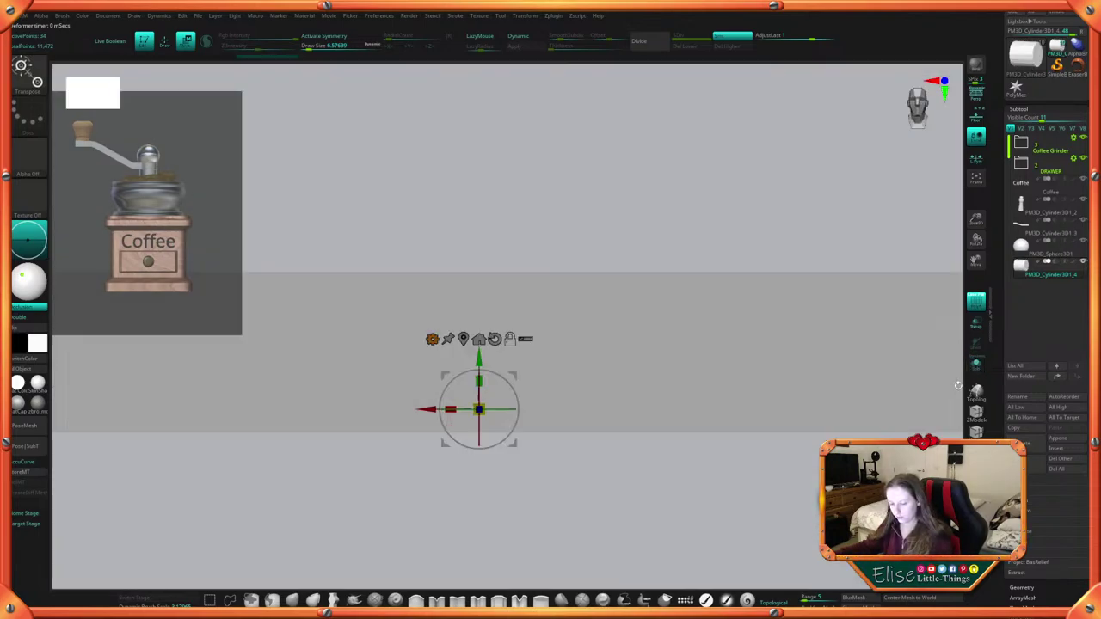
{"action": "right_click_drag", "start_coordinate": [927, 365], "coordinate": [715, 332], "text": "ctrl"}
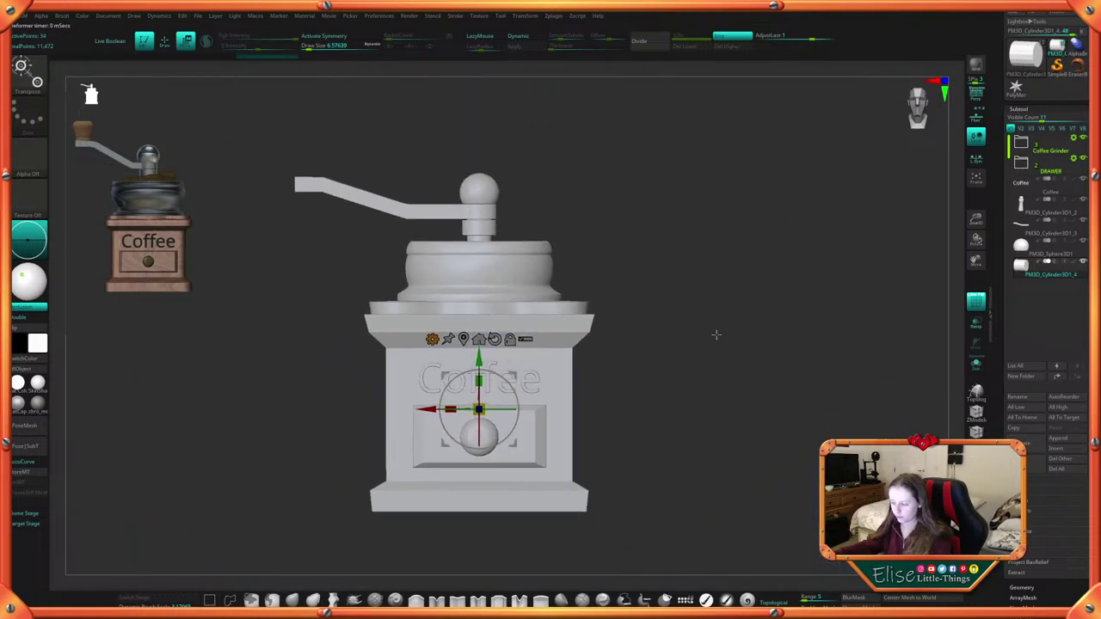
{"action": "right_click_drag", "start_coordinate": [540, 332], "coordinate": [552, 356], "text": "alt"}
{"action": "left_click_drag", "start_coordinate": [490, 382], "coordinate": [490, 193]}
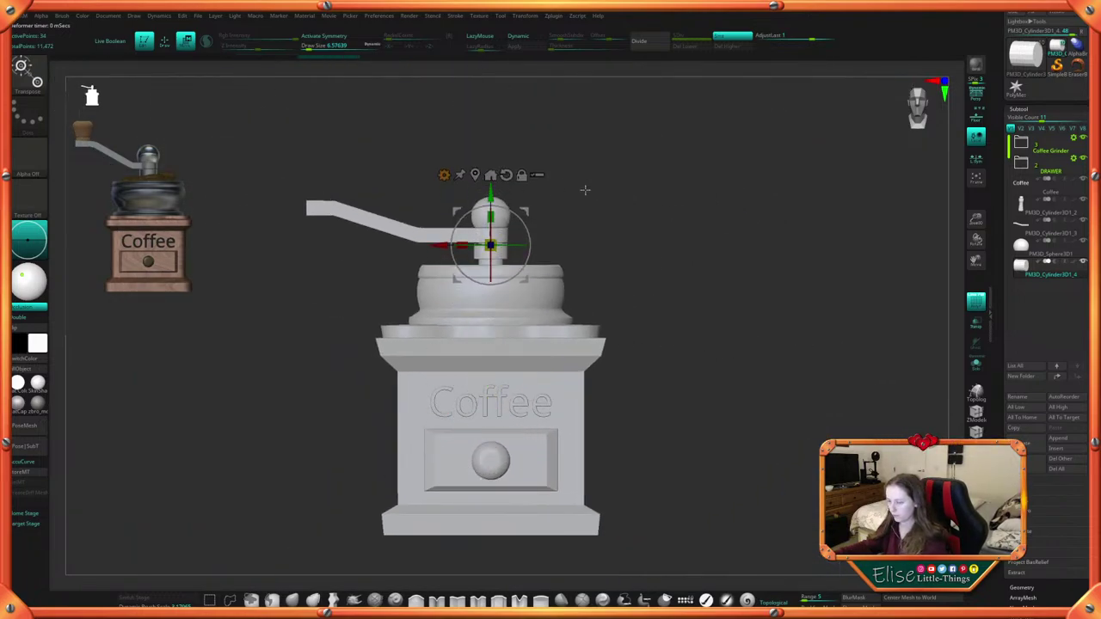
Rotate the cylinder 90° to stand upright, raise it over the crank's ball and scale it uniformly
{"action": "right_click_drag", "start_coordinate": [621, 202], "coordinate": [672, 333], "text": "alt"}
{"action": "left_click_drag", "start_coordinate": [542, 362], "coordinate": [542, 301], "text": "alt+shift"}
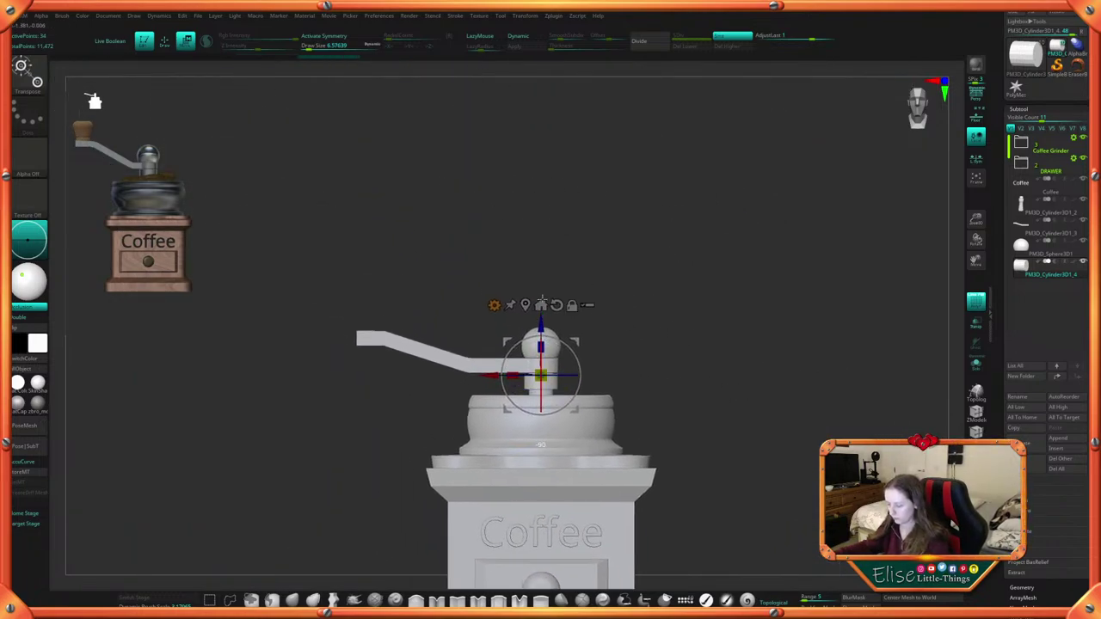
{"action": "left_click_drag", "start_coordinate": [540, 375], "coordinate": [541, 273], "text": "alt"}
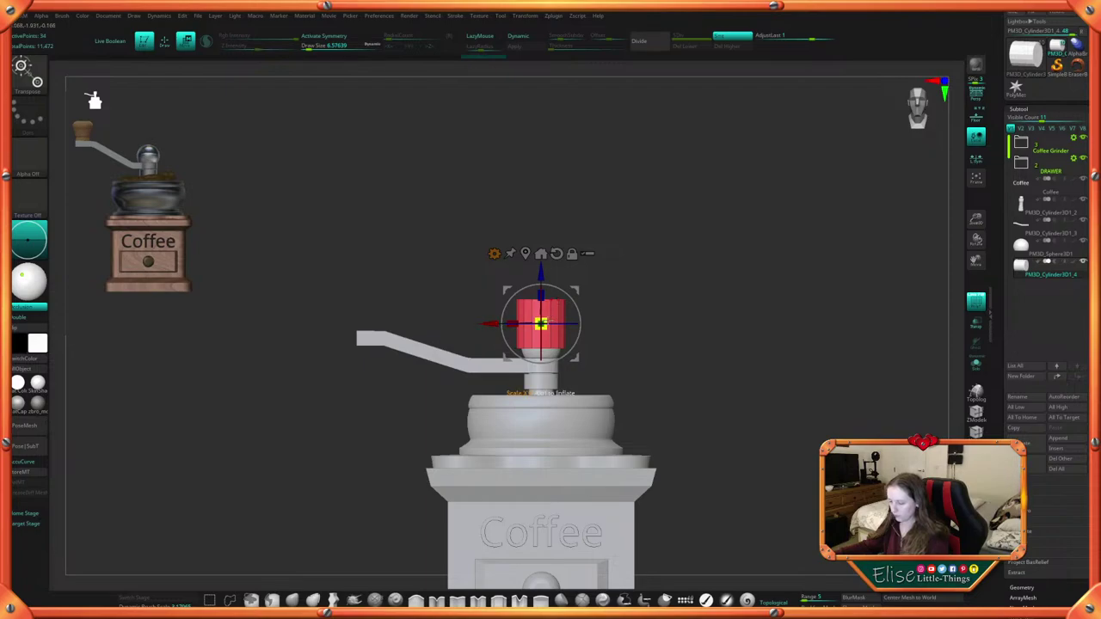
{"action": "left_click_drag", "start_coordinate": [541, 323], "coordinate": [568, 301]}
Isolate the cylinder in ZModeler and insert a single edge loop around the middle of its side
{"action": "mouse_move", "coordinate": [686, 318]}
{"action": "left_mouse_down", "text": "alt"}
{"action": "mouse_move", "coordinate": [645, 332]}
{"action": "mouse_move", "coordinate": [671, 340]}
{"action": "mouse_move", "coordinate": [625, 349]}
{"action": "mouse_move", "coordinate": [633, 410]}
{"action": "mouse_move", "coordinate": [639, 376]}
{"action": "mouse_move", "coordinate": [633, 383]}
{"action": "left_mouse_up", "text": "alt"}
{"action": "key", "text": "q"}
{"action": "left_click", "coordinate": [977, 368]}
{"action": "key", "text": "space"}
{"action": "key", "text": "space"}
{"action": "key", "text": "space"}
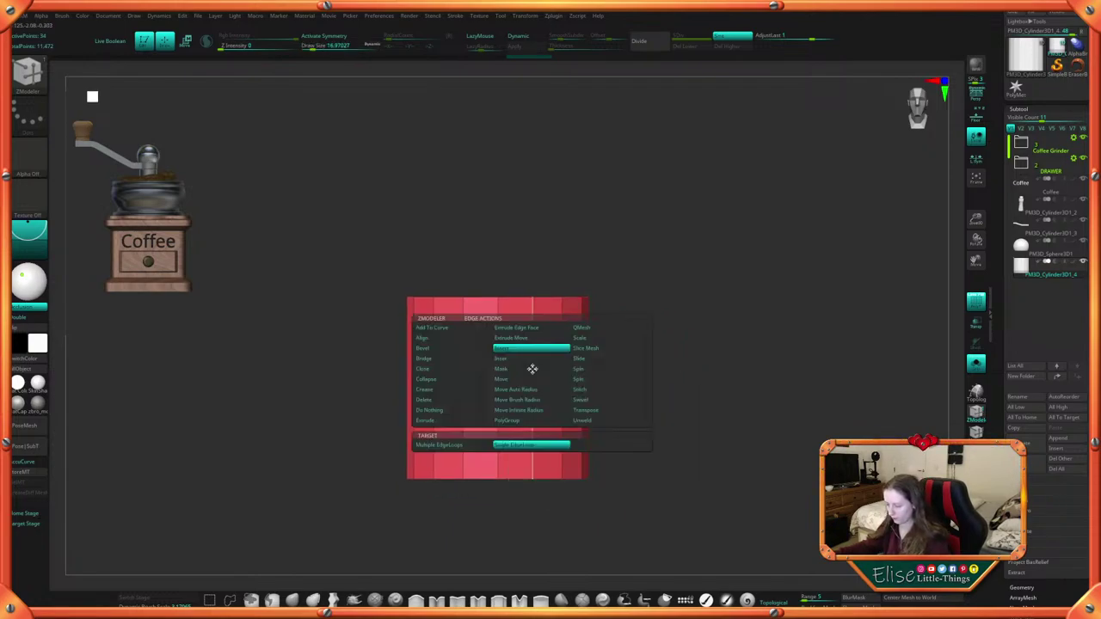
{"action": "left_click_drag", "start_coordinate": [531, 378], "coordinate": [535, 398]}
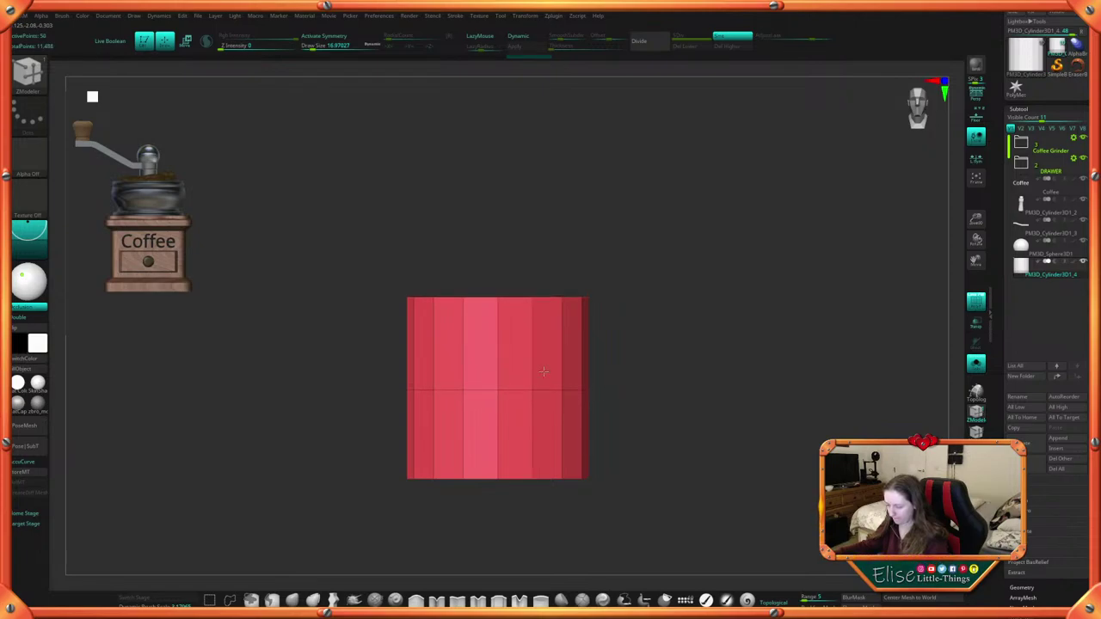
Switch edge insertion to Multiple EdgeLoops with Interactive Elevation and try raised loops across the cylinder's top cap
{"action": "left_click_drag", "start_coordinate": [646, 336], "coordinate": [654, 381]}
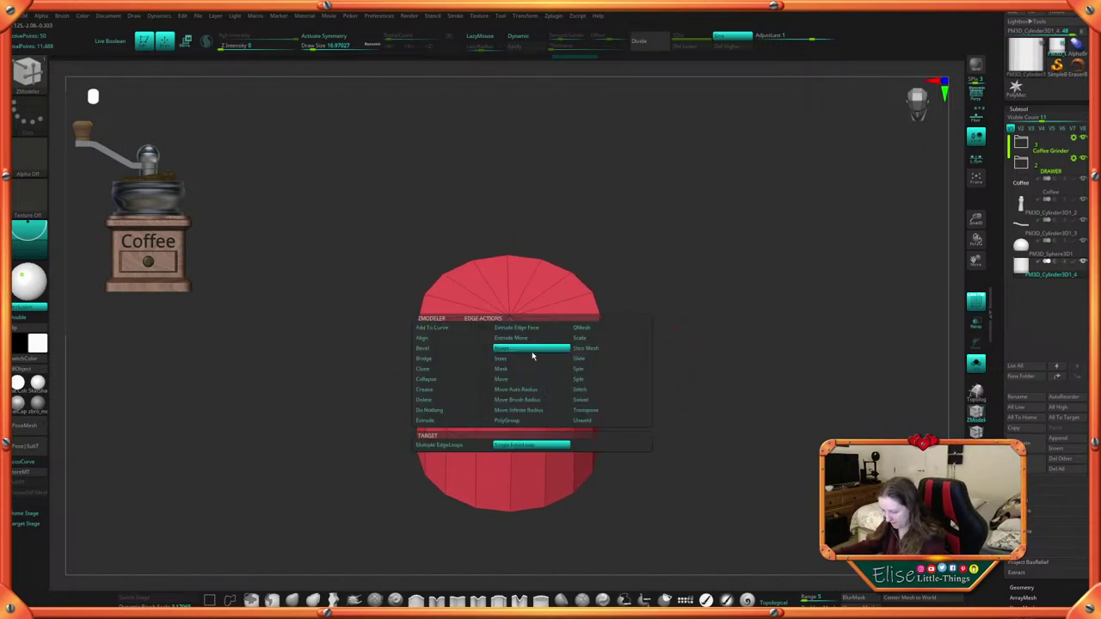
{"action": "key", "text": "space"}
{"action": "left_click", "coordinate": [453, 445]}
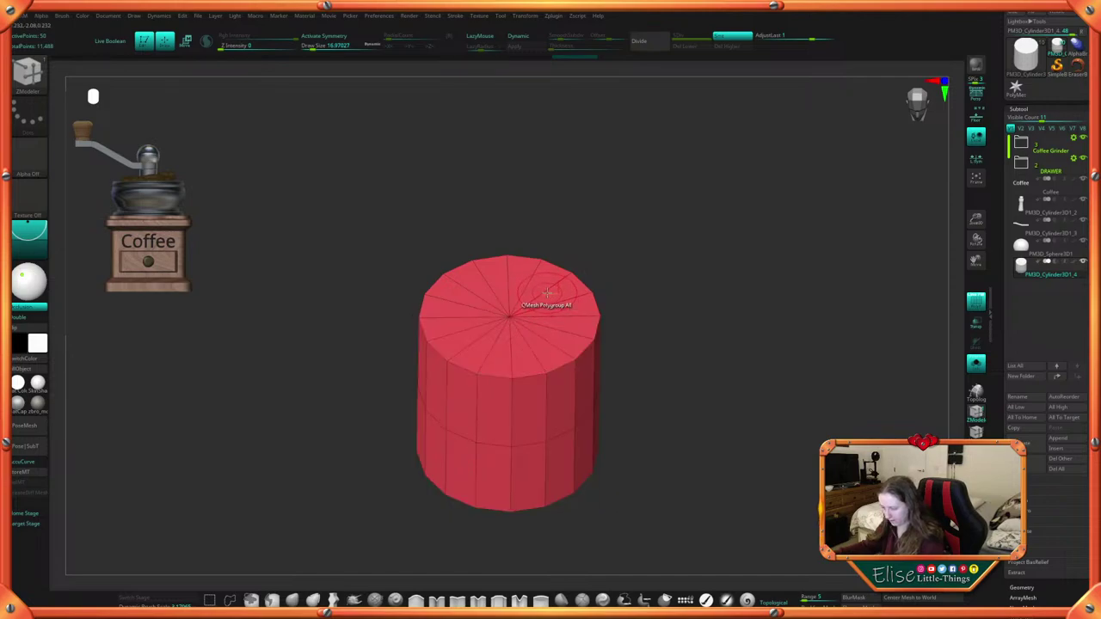
{"action": "left_click_drag", "start_coordinate": [634, 290], "coordinate": [602, 369]}
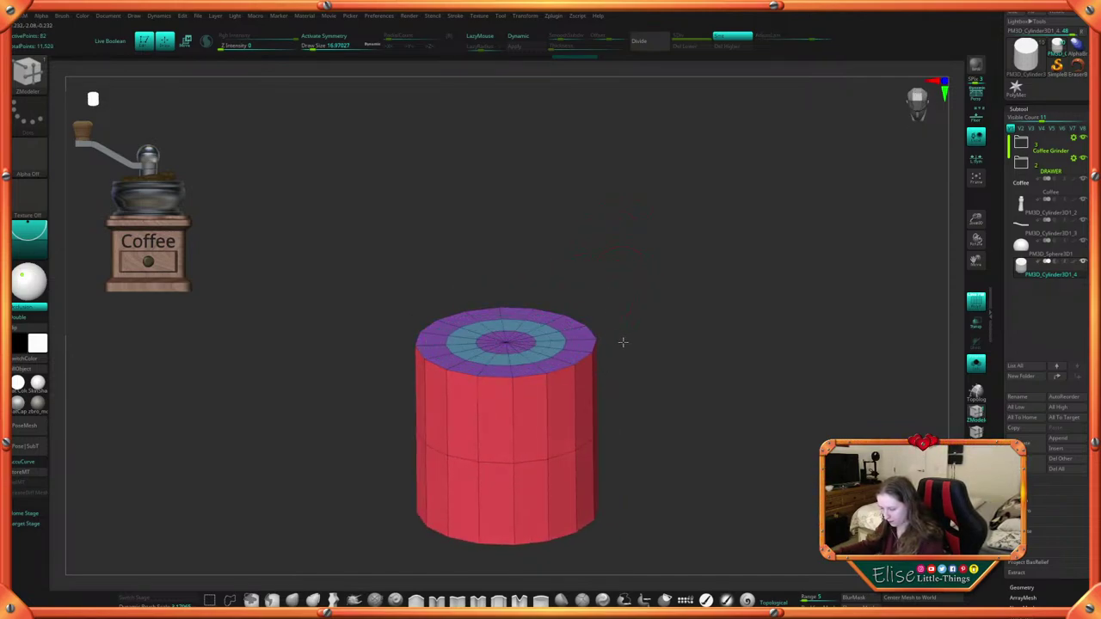
{"action": "key", "text": "space"}
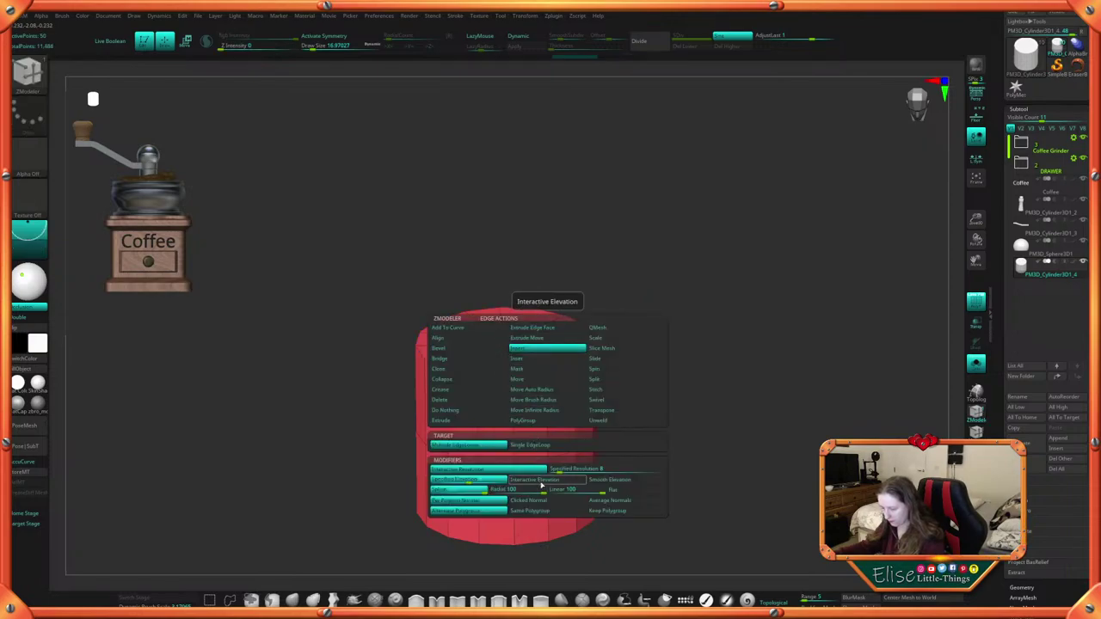
{"action": "left_click", "coordinate": [541, 488]}
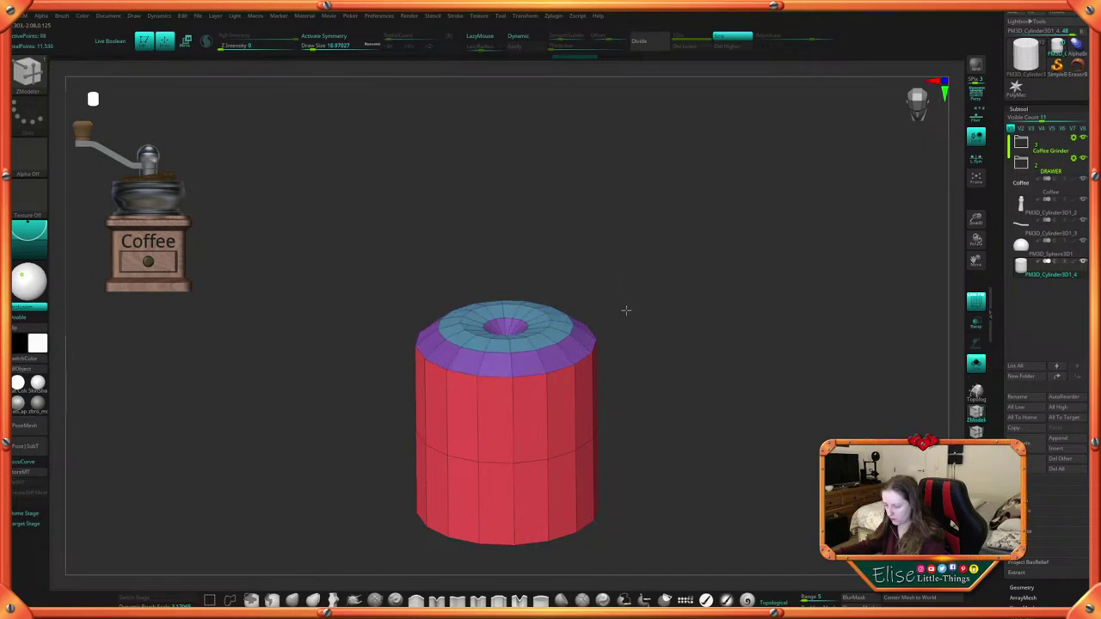
{"action": "left_click_drag", "start_coordinate": [665, 341], "coordinate": [663, 367], "text": "shift"}
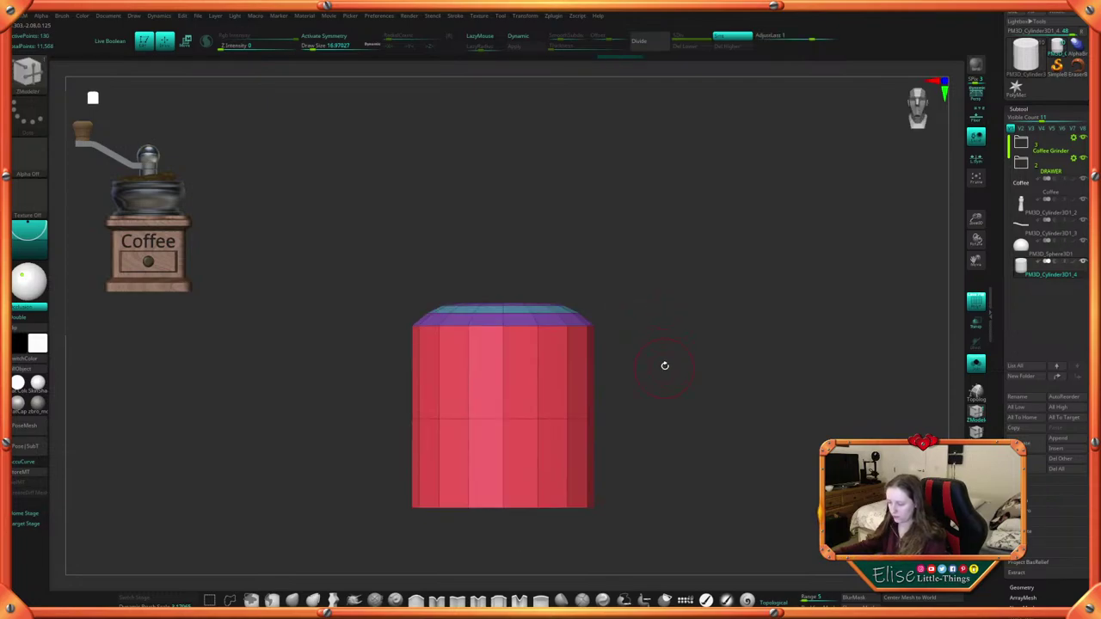
Undo the cap loops, reinsert them with elevation, and bulge the cylinder's upper side outward with multiple edge loops
{"action": "key", "text": "ctrl+z"}
{"action": "key", "text": "ctrl+z"}
{"action": "key", "text": "ctrl+z"}
{"action": "key", "text": "ctrl+z"}
{"action": "key", "text": "ctrl+z"}
{"action": "left_click_drag", "start_coordinate": [616, 223], "coordinate": [605, 284]}
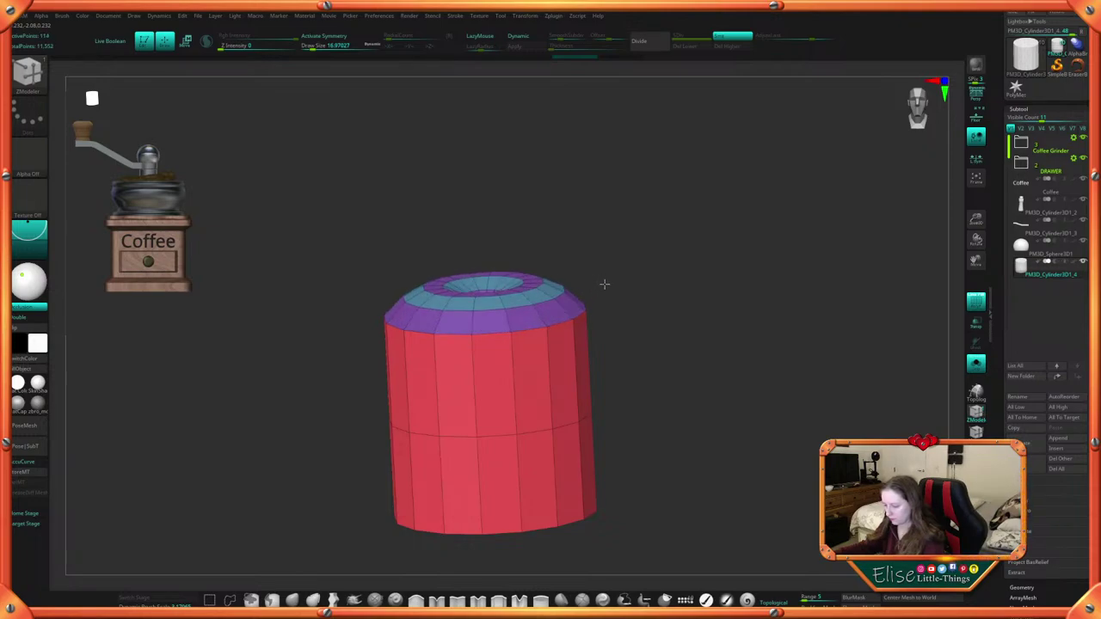
{"action": "key", "text": "ctrl+shift+z"}
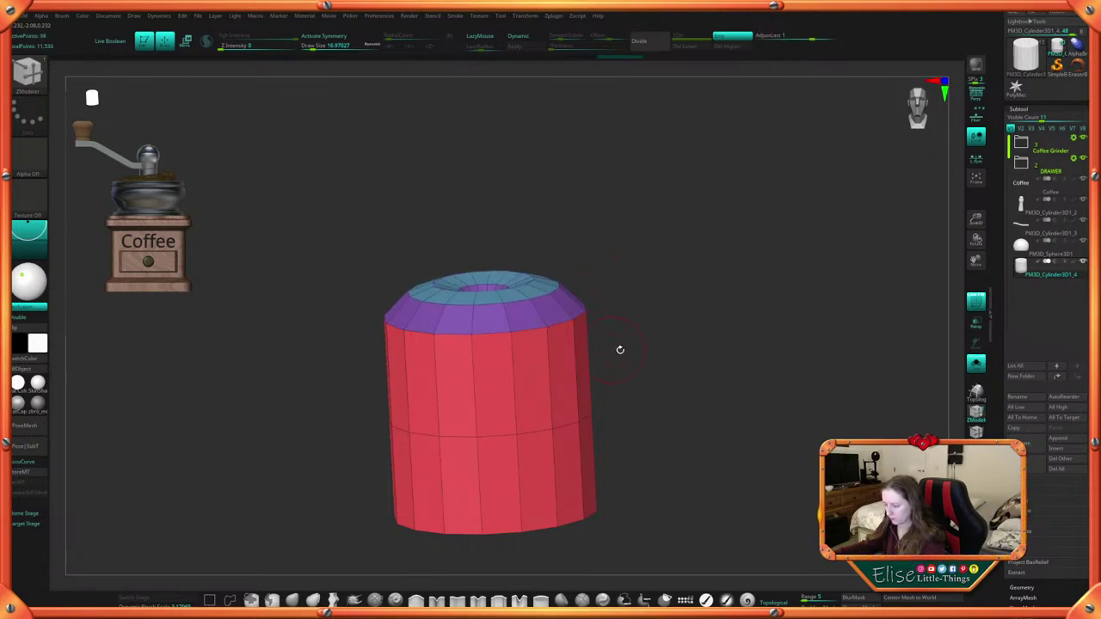
{"action": "left_click_drag", "start_coordinate": [620, 350], "coordinate": [656, 403], "text": "shift"}
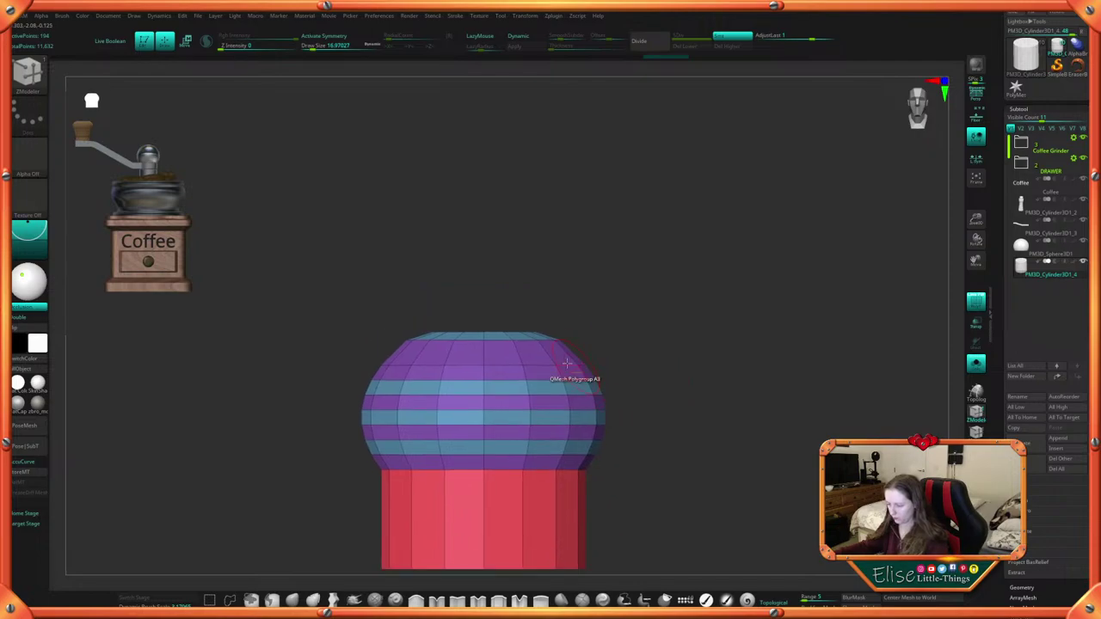
Set the edge action to Slide with EdgeLoop Complete and adjust the upper loops of the dome
{"action": "key", "text": "space"}
{"action": "left_click", "coordinate": [563, 359]}
{"action": "left_click_drag", "start_coordinate": [605, 316], "coordinate": [548, 332], "text": "alt"}
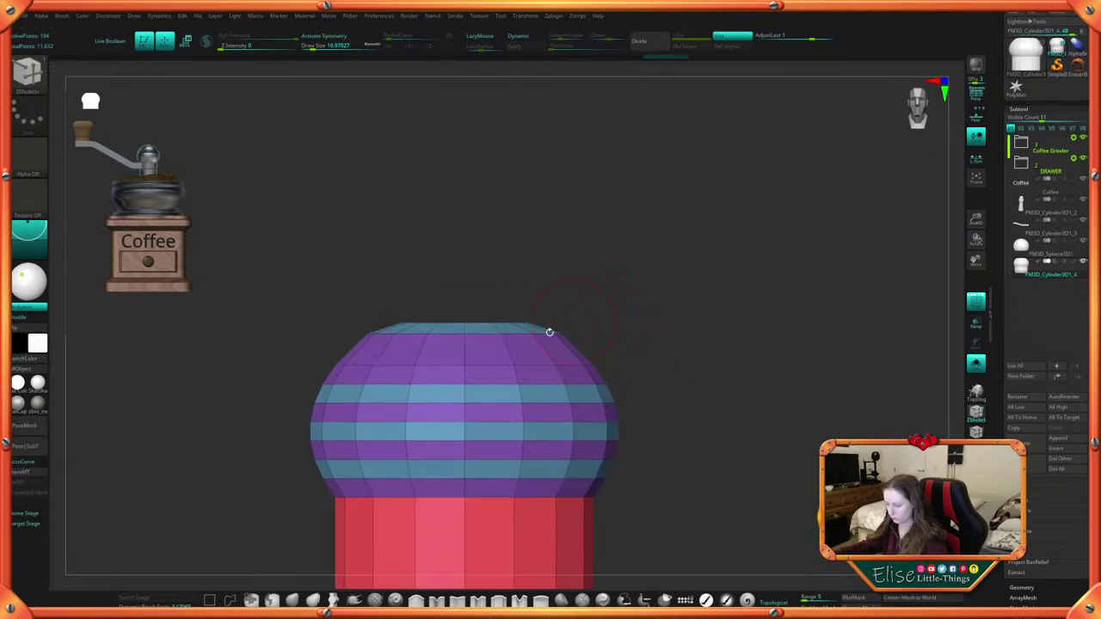
{"action": "left_click_drag", "start_coordinate": [497, 384], "coordinate": [497, 441]}
Delete the white polygroup of faces forming the dome's top cap, using the polygon Delete action targeting Polygroup All
{"action": "left_click_drag", "start_coordinate": [633, 340], "coordinate": [499, 348], "text": "alt"}
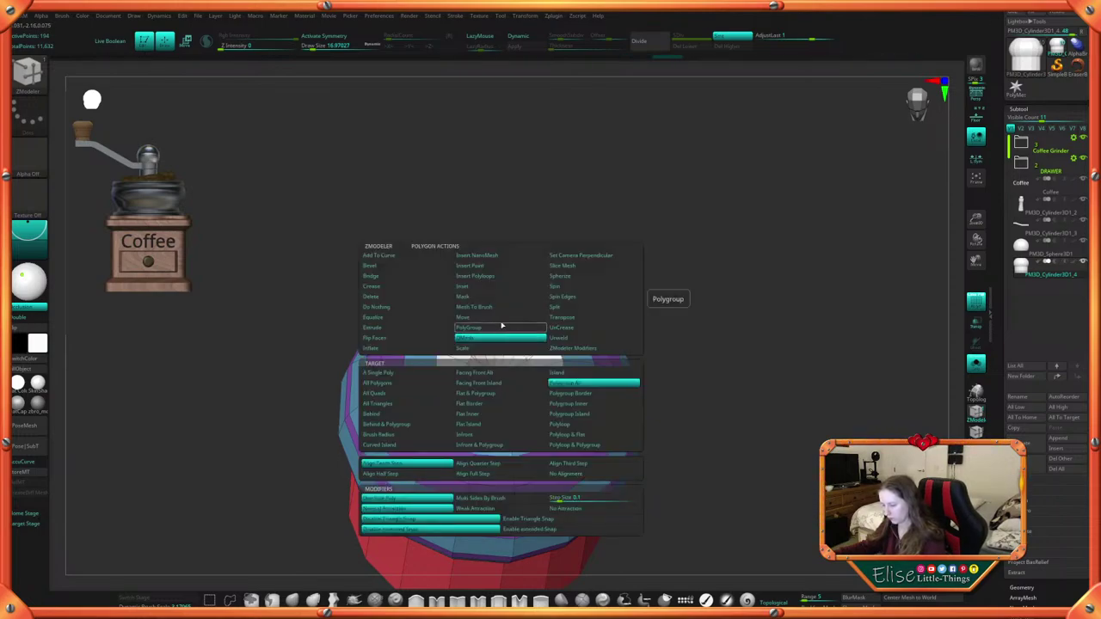
{"action": "key", "text": "space"}
{"action": "left_click", "coordinate": [390, 299]}
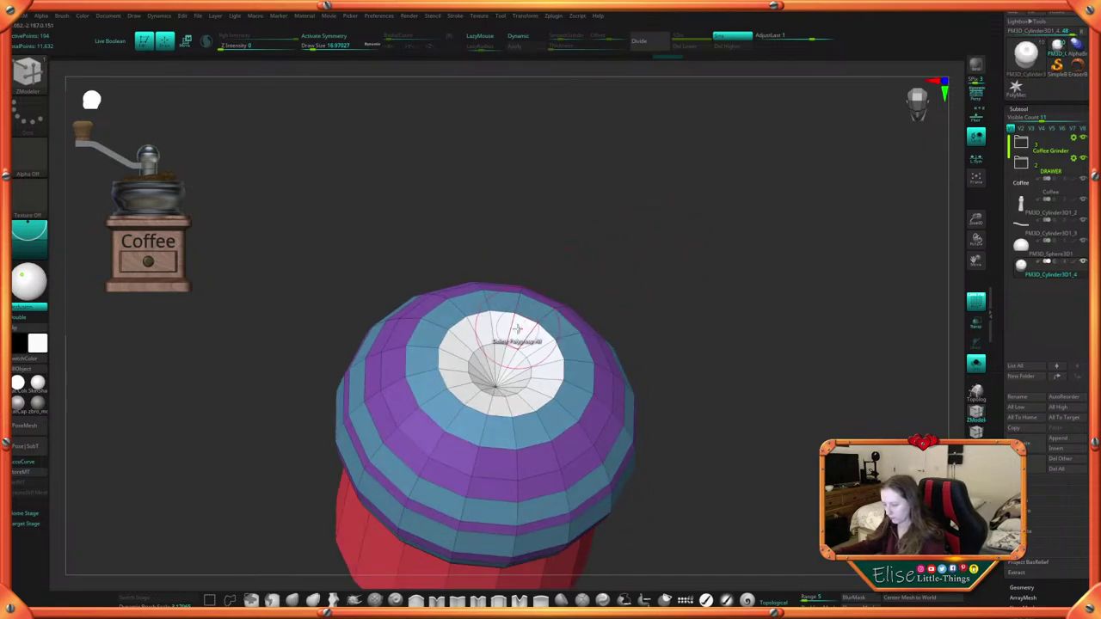
{"action": "left_click_drag", "start_coordinate": [673, 306], "coordinate": [638, 345], "text": "alt"}
{"action": "mouse_move", "coordinate": [609, 279]}
{"action": "left_mouse_down"}
{"action": "mouse_move", "coordinate": [628, 194]}
{"action": "mouse_move", "coordinate": [610, 287]}
{"action": "left_mouse_up"}
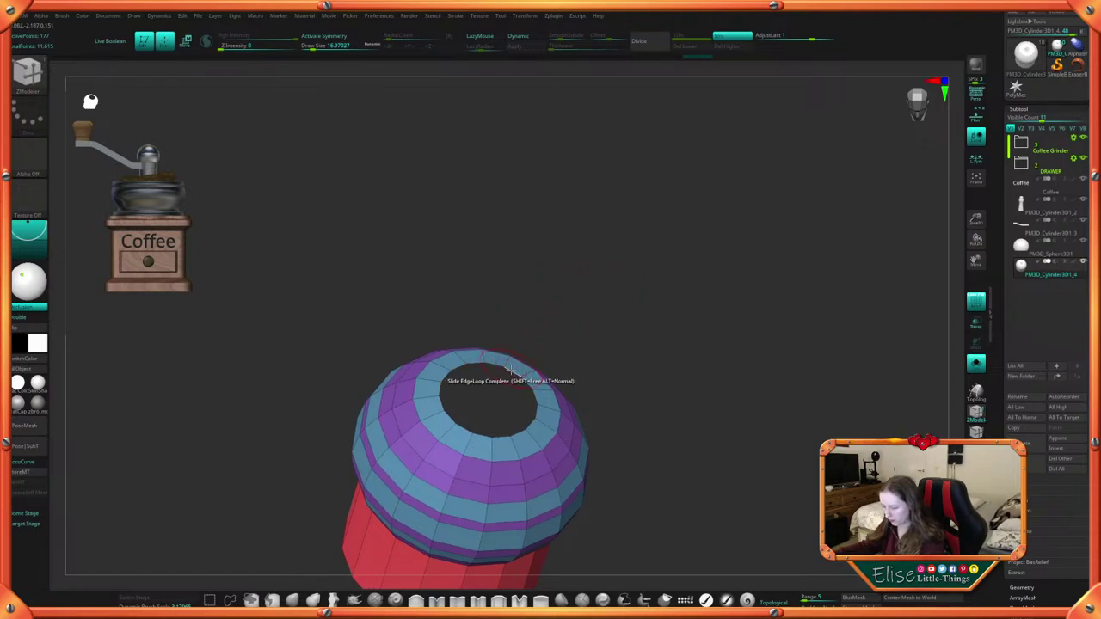
Switch the edge action to Close with Convex Hole and close the open hole at the dome's top
{"action": "key", "text": "space"}
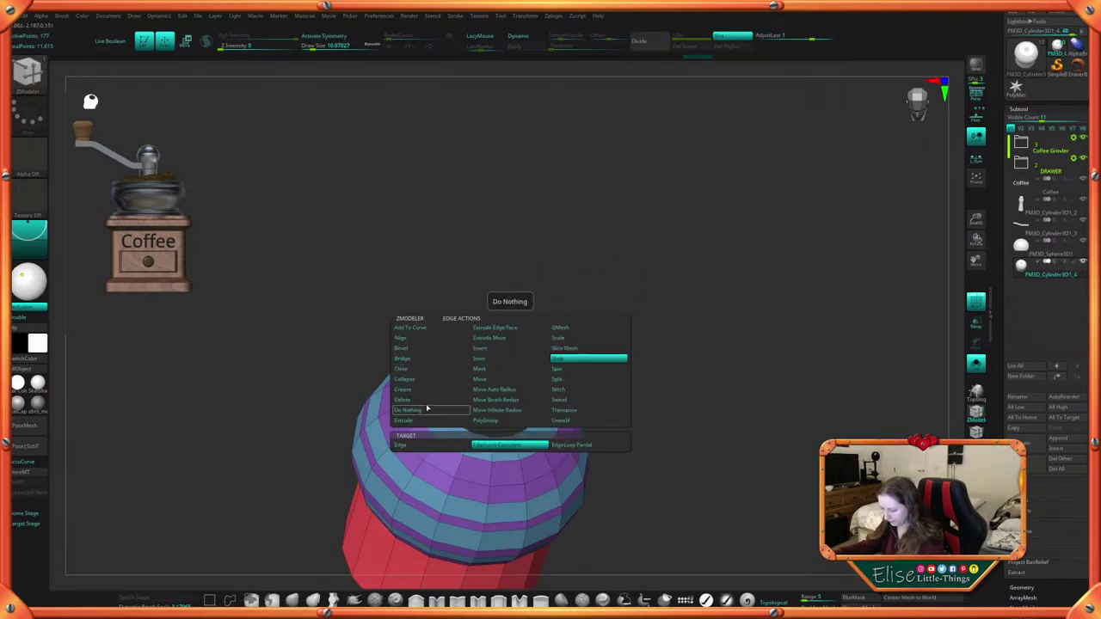
{"action": "left_click", "coordinate": [415, 372]}
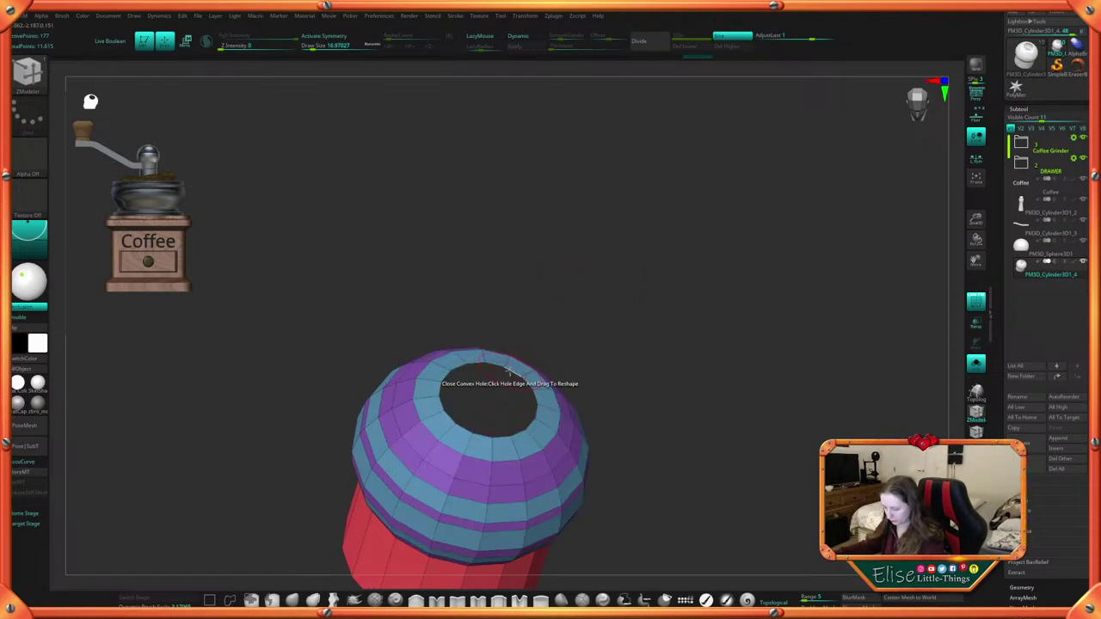
{"action": "left_click", "coordinate": [509, 371]}
Preview the knob with Dynamic Subdivision and without the polyframe, and check the rounded top
{"action": "left_click_drag", "start_coordinate": [620, 361], "coordinate": [530, 40]}
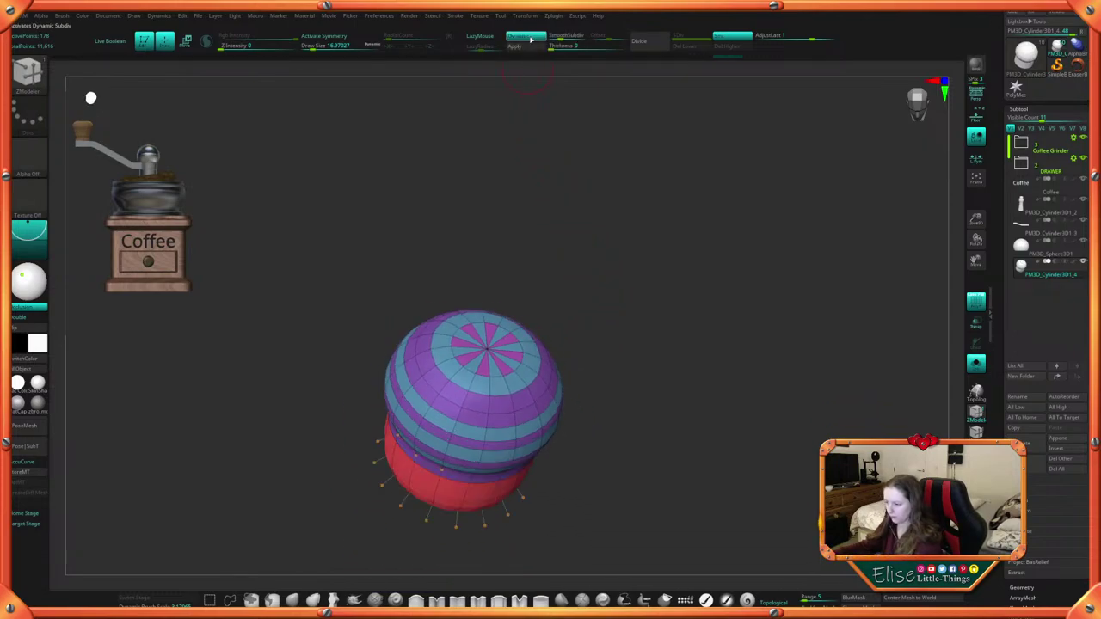
{"action": "left_click_drag", "start_coordinate": [553, 142], "coordinate": [562, 296]}
{"action": "key", "text": "space"}
{"action": "key", "text": "shift+f"}
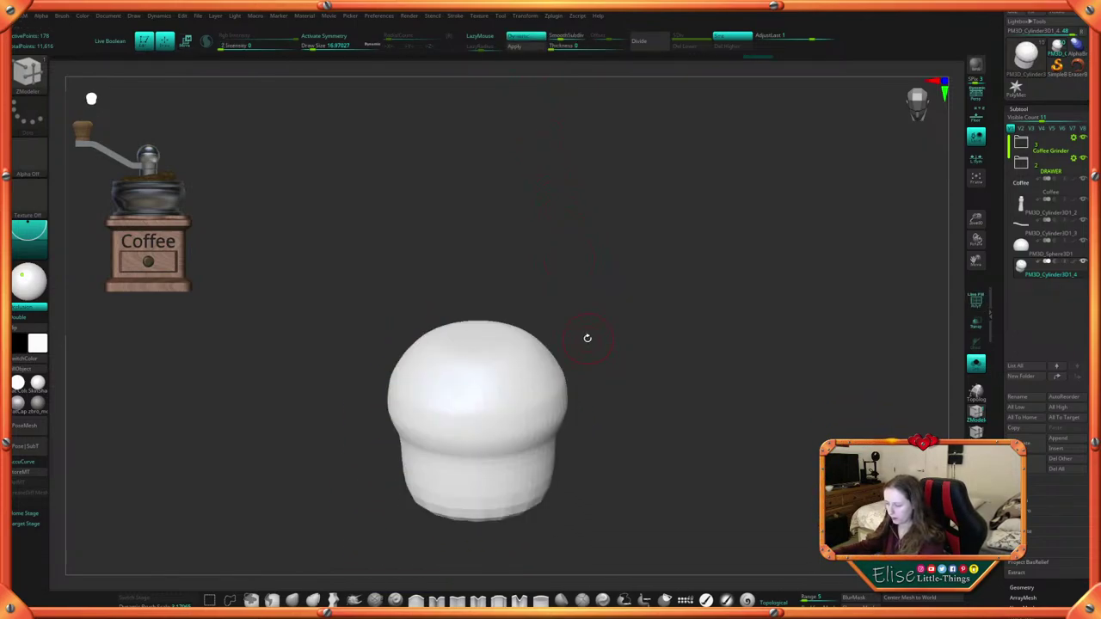
{"action": "key", "text": "shift+f"}
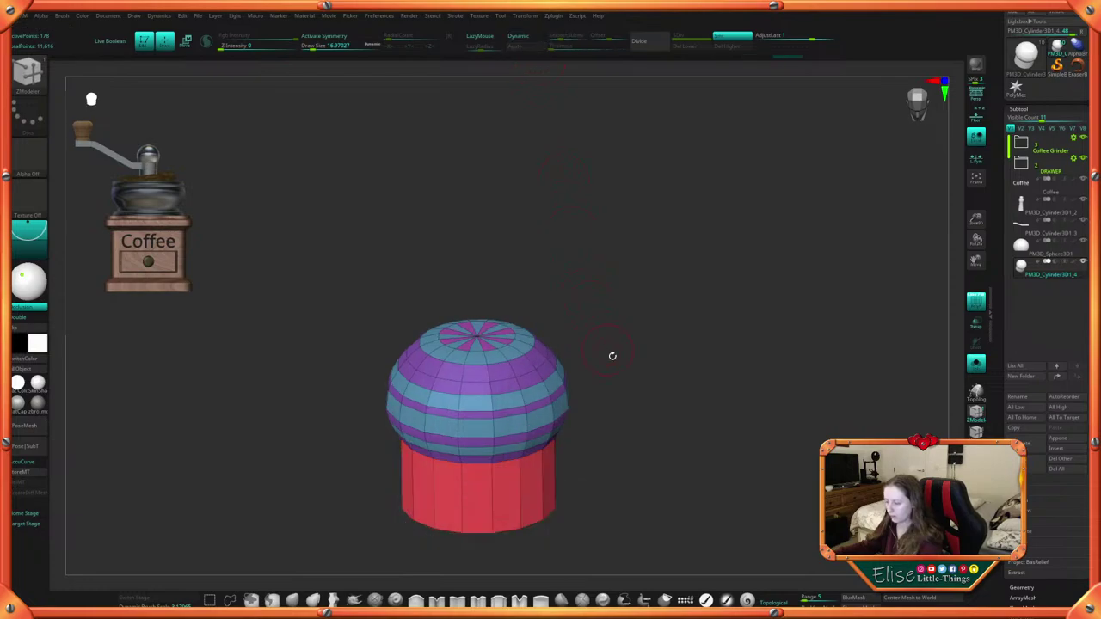
Insert flat multiple edge loops across the knob's bottom cap with Specified Elevation set to 0
{"action": "left_click_drag", "start_coordinate": [611, 355], "coordinate": [547, 319]}
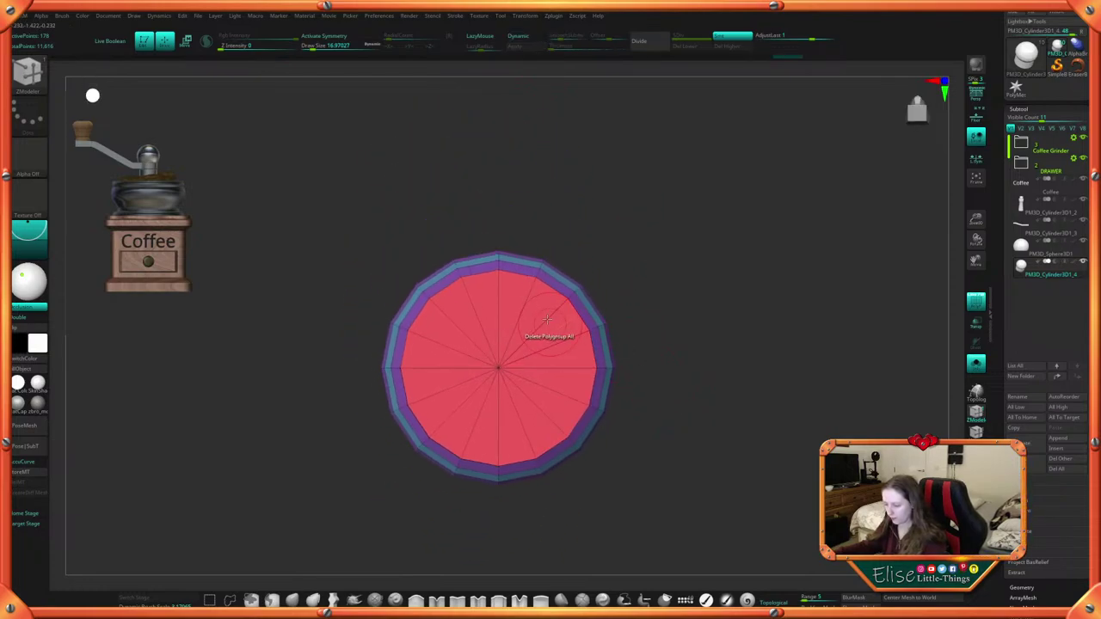
{"action": "right_click", "coordinate": [547, 319]}
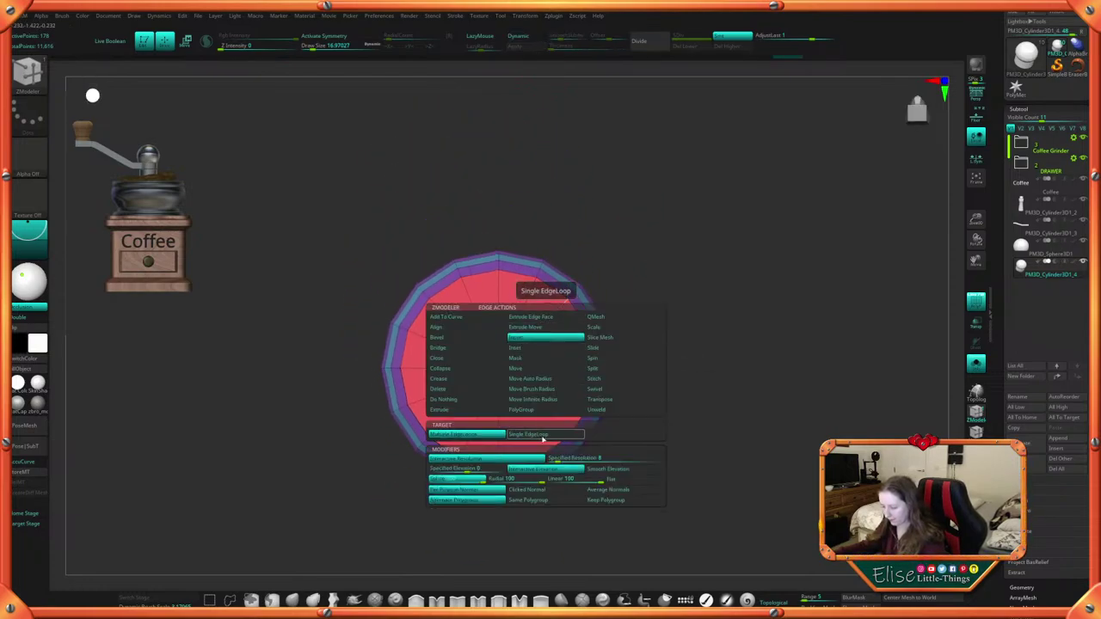
{"action": "key", "text": "space"}
{"action": "left_click", "coordinate": [490, 480]}
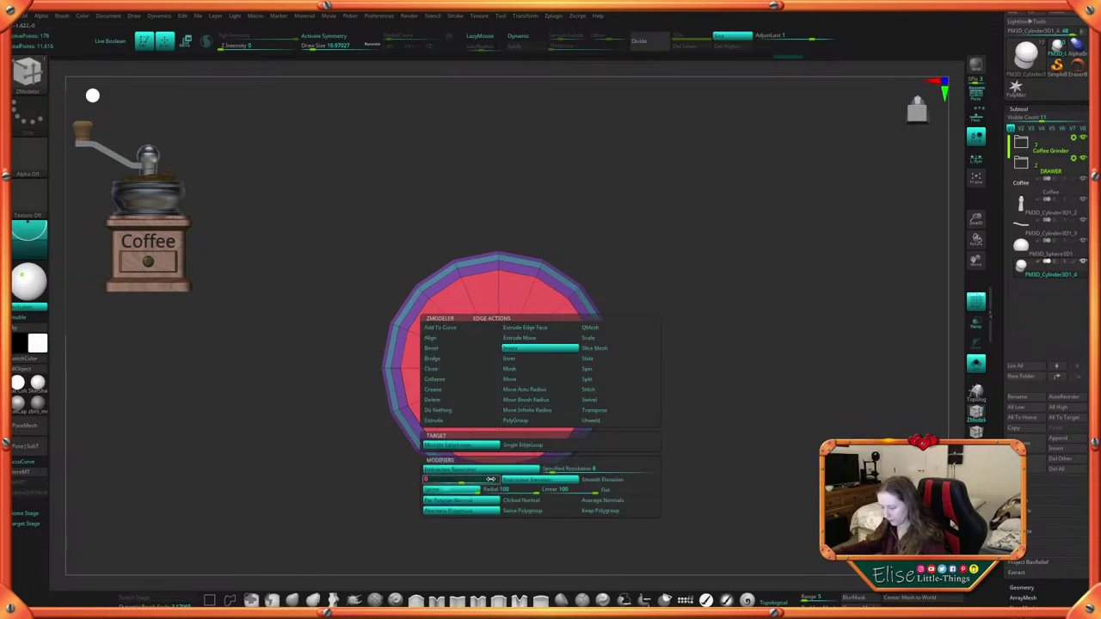
{"action": "key", "text": "Return"}
{"action": "left_click_drag", "start_coordinate": [532, 332], "coordinate": [552, 305]}
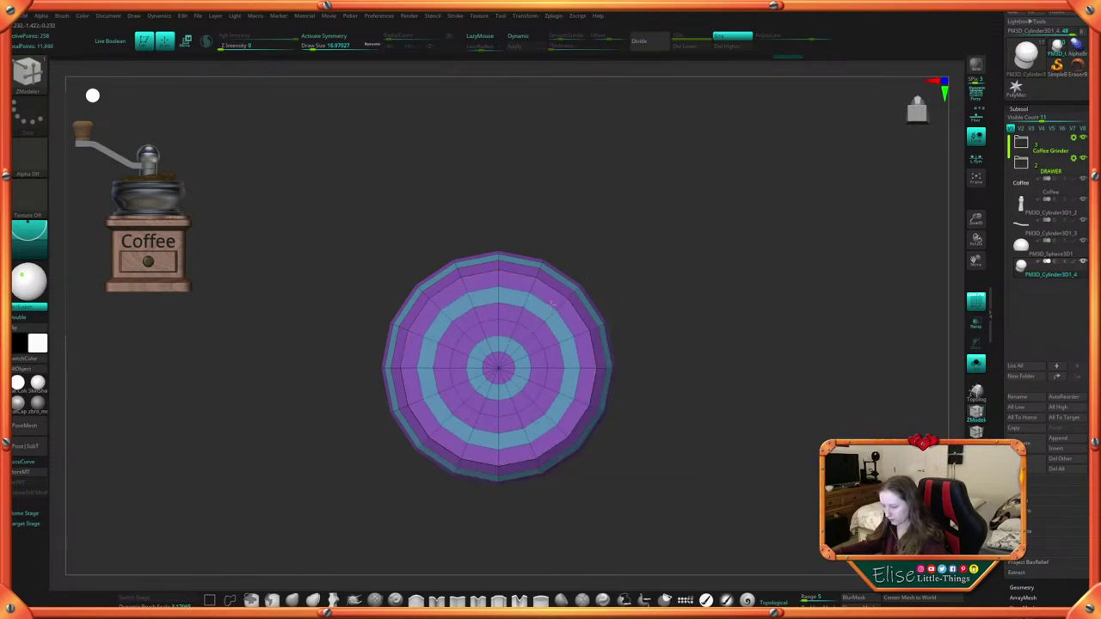
{"action": "left_click_drag", "start_coordinate": [659, 262], "coordinate": [677, 428]}
{"action": "key", "text": "space"}
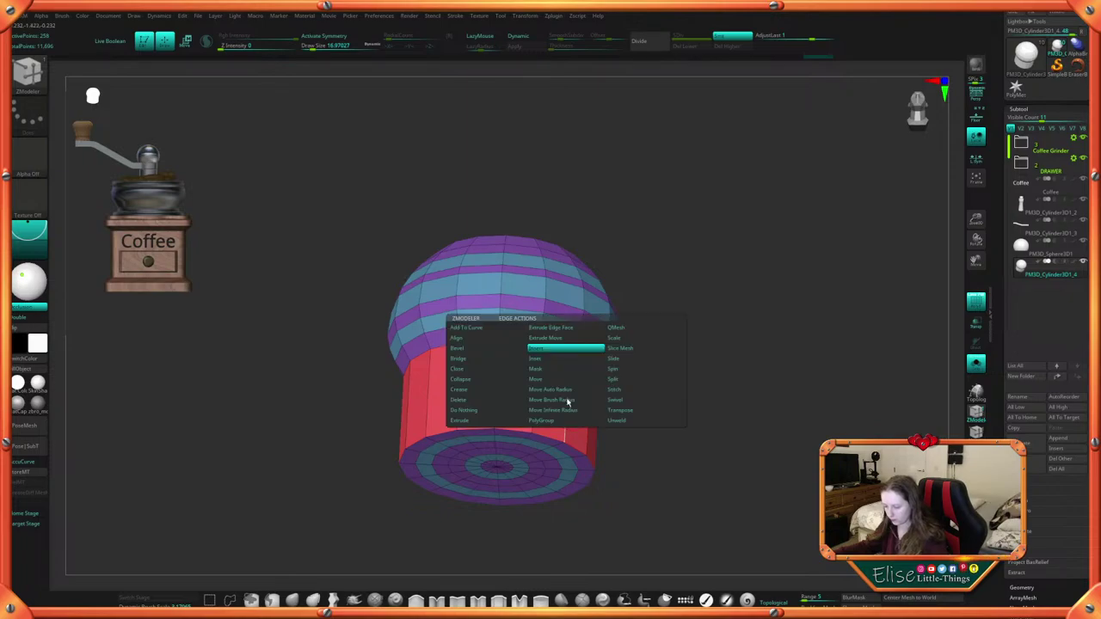
{"action": "left_click", "coordinate": [556, 482]}
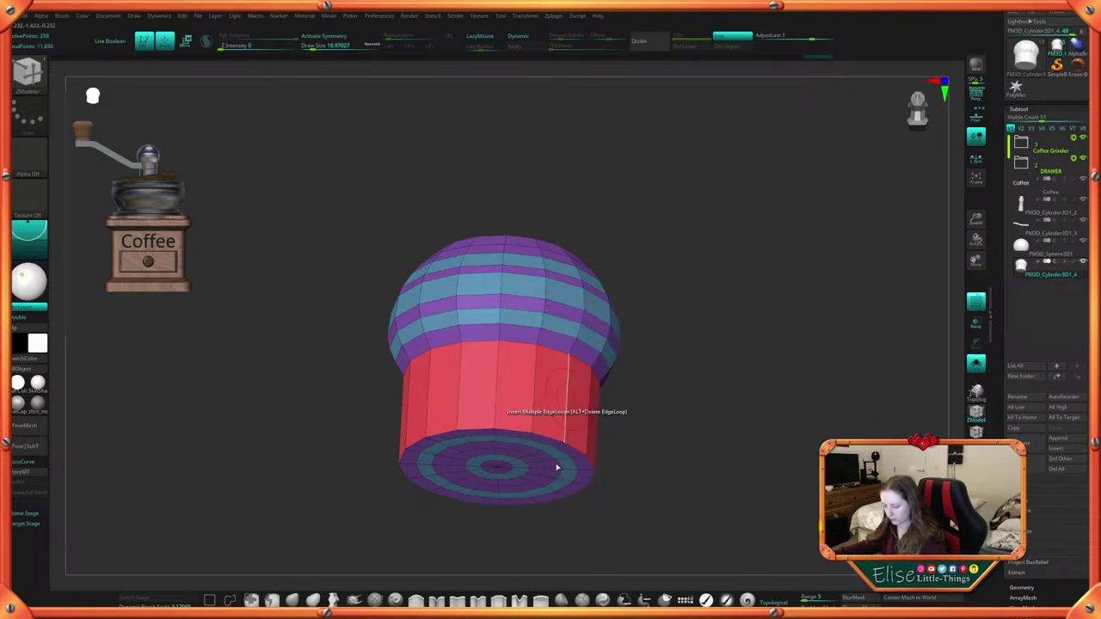
{"action": "left_click_drag", "start_coordinate": [568, 392], "coordinate": [568, 402]}
{"action": "key", "text": "ctrl+z"}
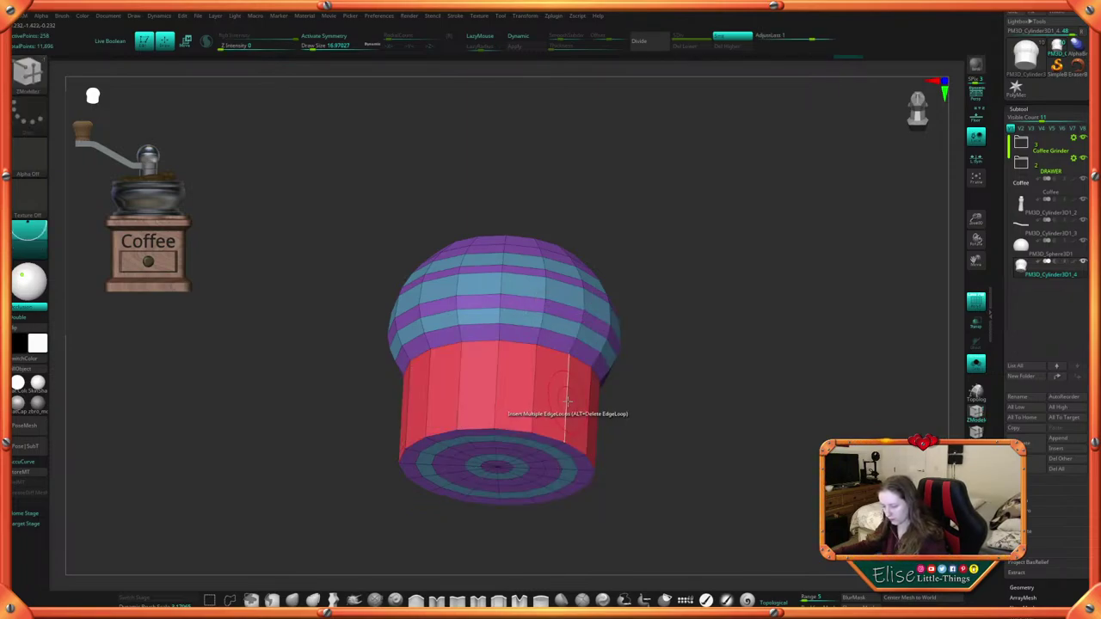
Switch edge insertion to Single EdgeLoop and add supporting loops near the bottom and top of the red base's side
{"action": "key", "text": "space"}
{"action": "left_click", "coordinate": [547, 447]}
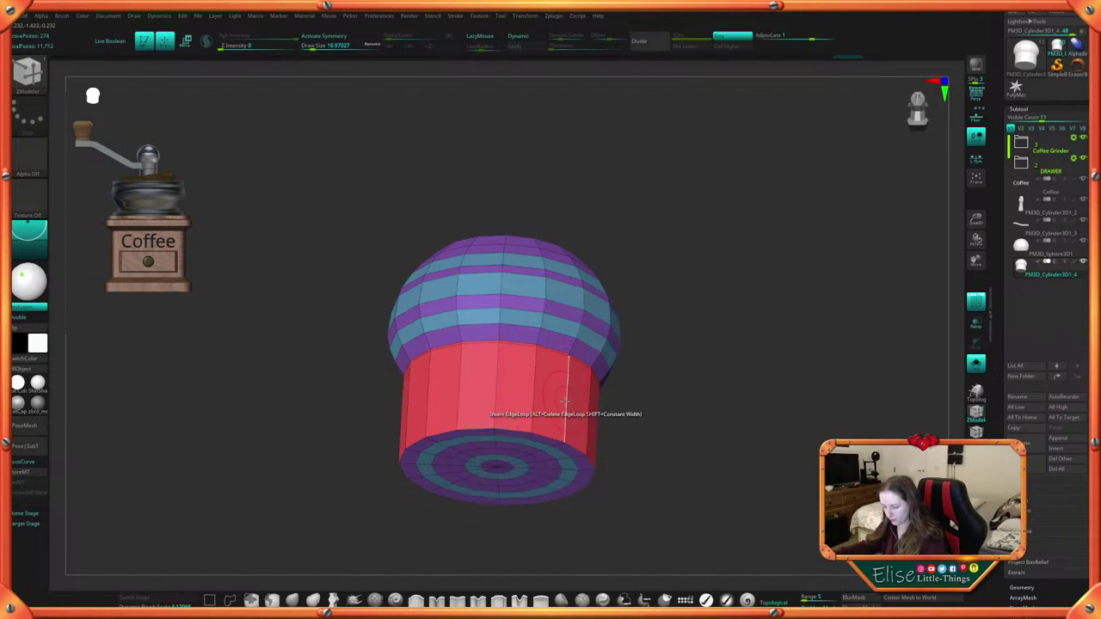
{"action": "mouse_move", "coordinate": [667, 424]}
{"action": "left_mouse_down"}
{"action": "mouse_move", "coordinate": [659, 370]}
{"action": "mouse_move", "coordinate": [659, 435]}
{"action": "left_mouse_up"}
Preview the knob with Dynamic Subdivision and without the polyframe, and examine its silhouette and sharpened base edges
{"action": "left_click", "coordinate": [532, 39]}
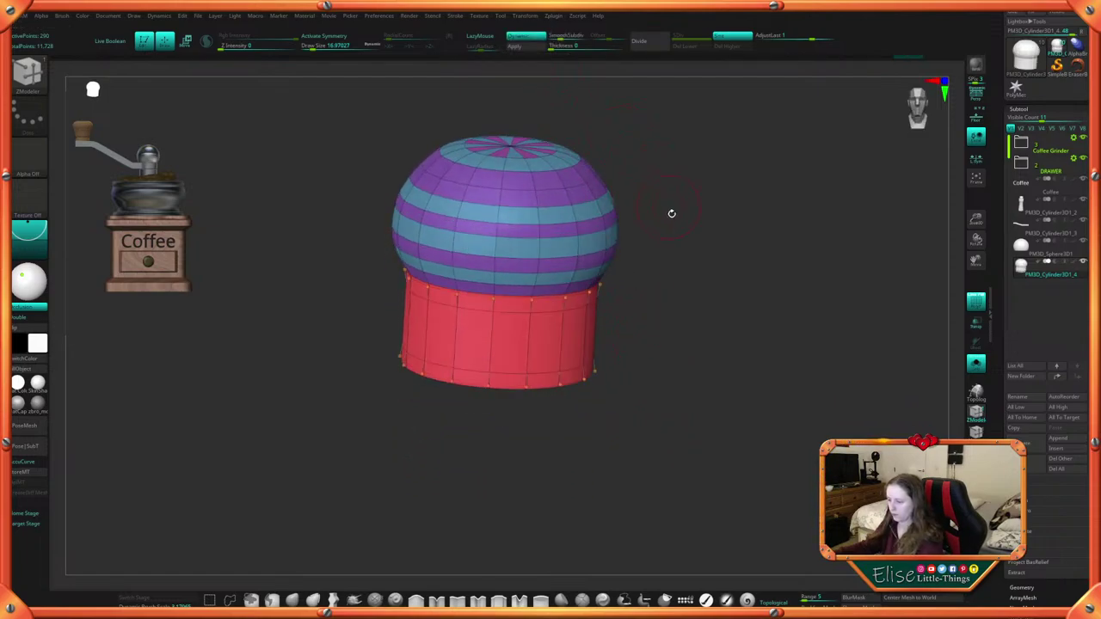
{"action": "left_click_drag", "start_coordinate": [669, 214], "coordinate": [656, 287], "text": "alt"}
{"action": "key", "text": "space"}
{"action": "key", "text": "shift+f"}
{"action": "mouse_move", "coordinate": [686, 399]}
{"action": "left_mouse_down"}
{"action": "mouse_move", "coordinate": [683, 364]}
{"action": "mouse_move", "coordinate": [678, 380]}
{"action": "left_mouse_up"}
{"action": "key", "text": "f"}
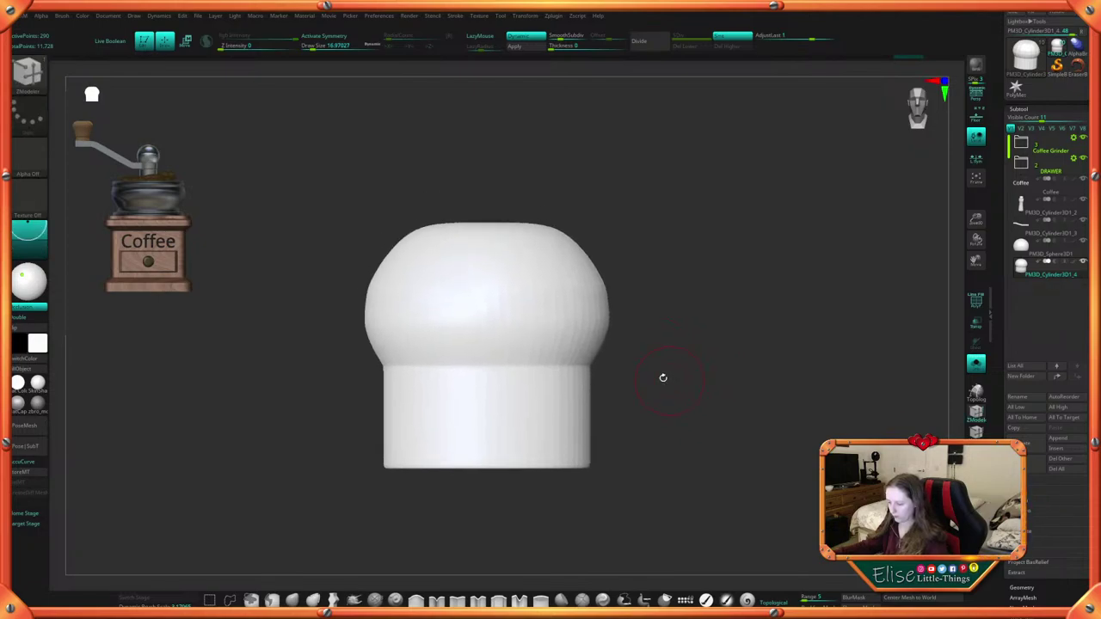
{"action": "key", "text": "space"}
{"action": "key", "text": "shift+f"}
{"action": "left_click", "coordinate": [534, 40]}
{"action": "left_click_drag", "start_coordinate": [650, 213], "coordinate": [663, 249], "text": "alt"}
Slide the complete edge loops around the dome's underside down over the red base, and insert a single edge loop at the new junction
{"action": "key", "text": "space"}
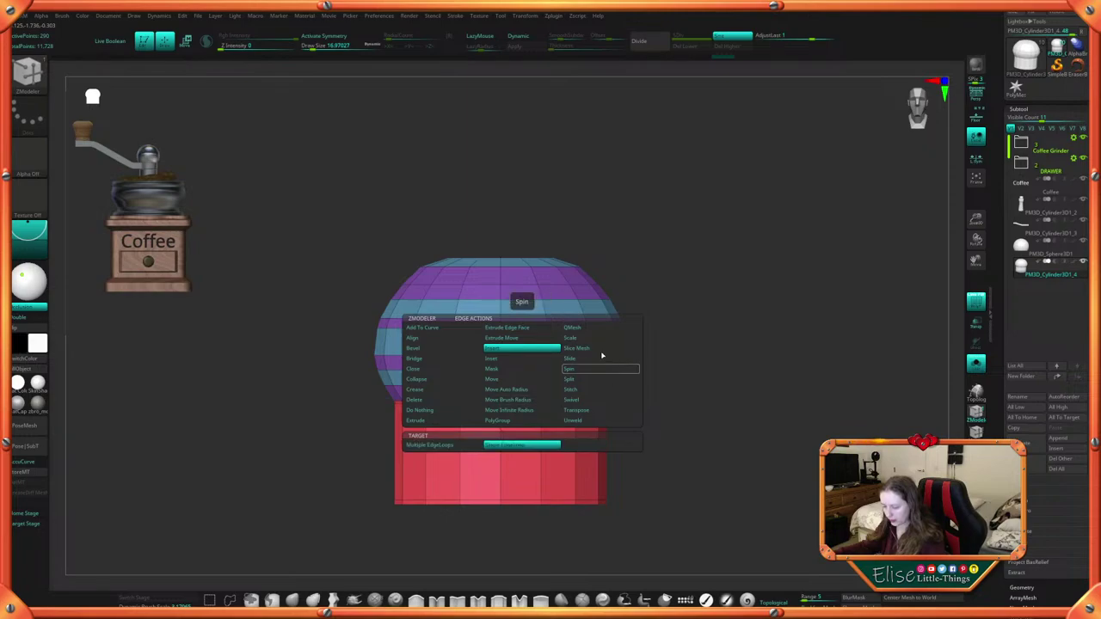
{"action": "left_click", "coordinate": [591, 363]}
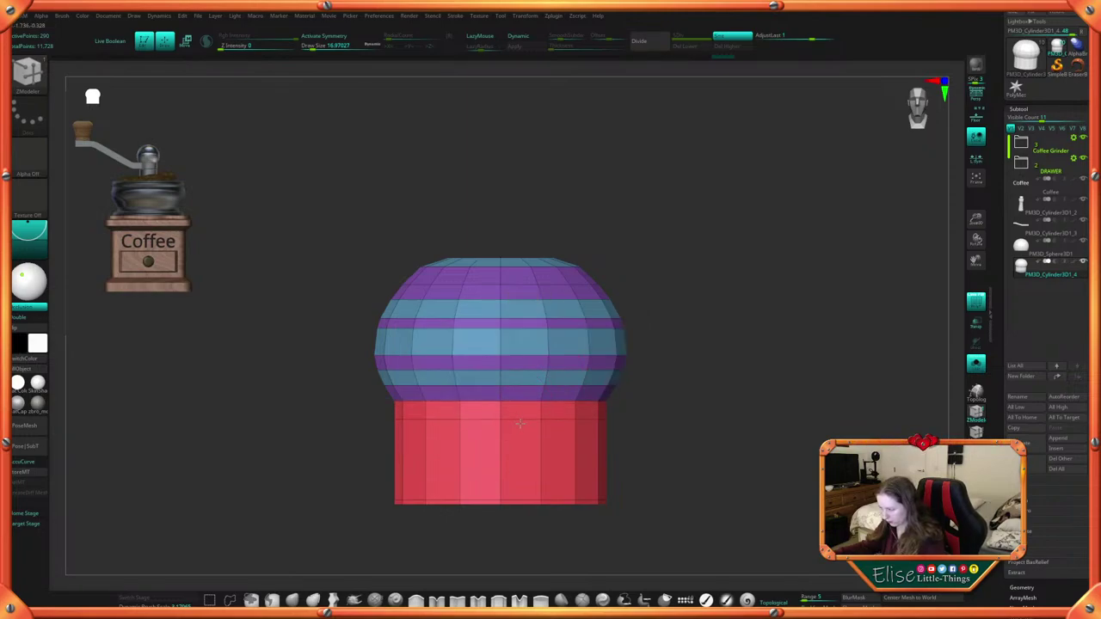
{"action": "left_click_drag", "start_coordinate": [521, 453], "coordinate": [521, 438]}
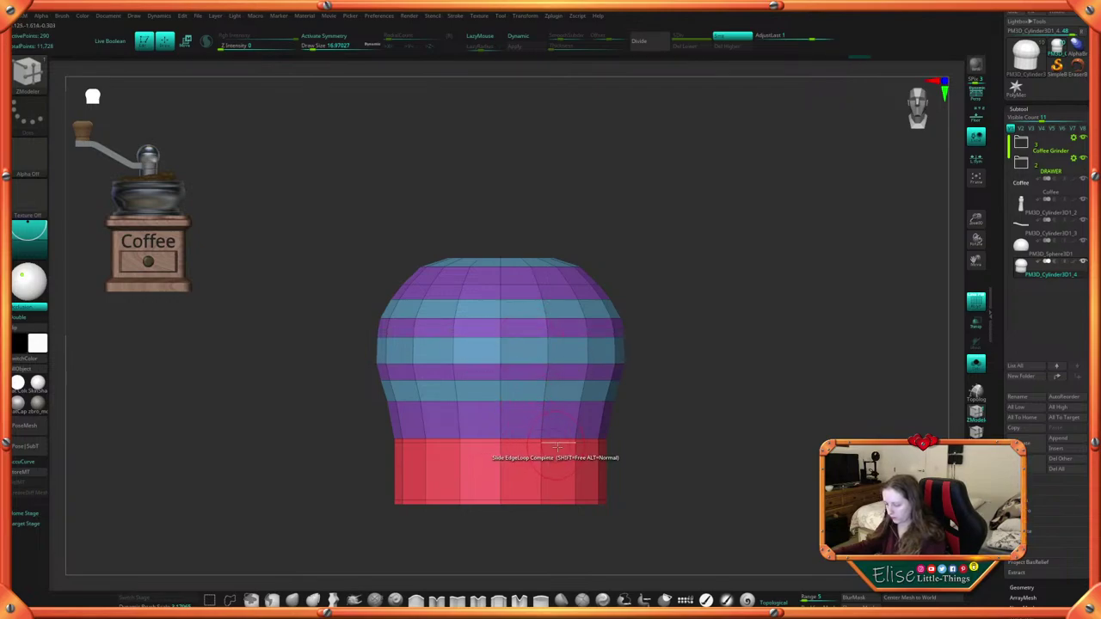
{"action": "left_click_drag", "start_coordinate": [657, 435], "coordinate": [652, 425], "text": "alt"}
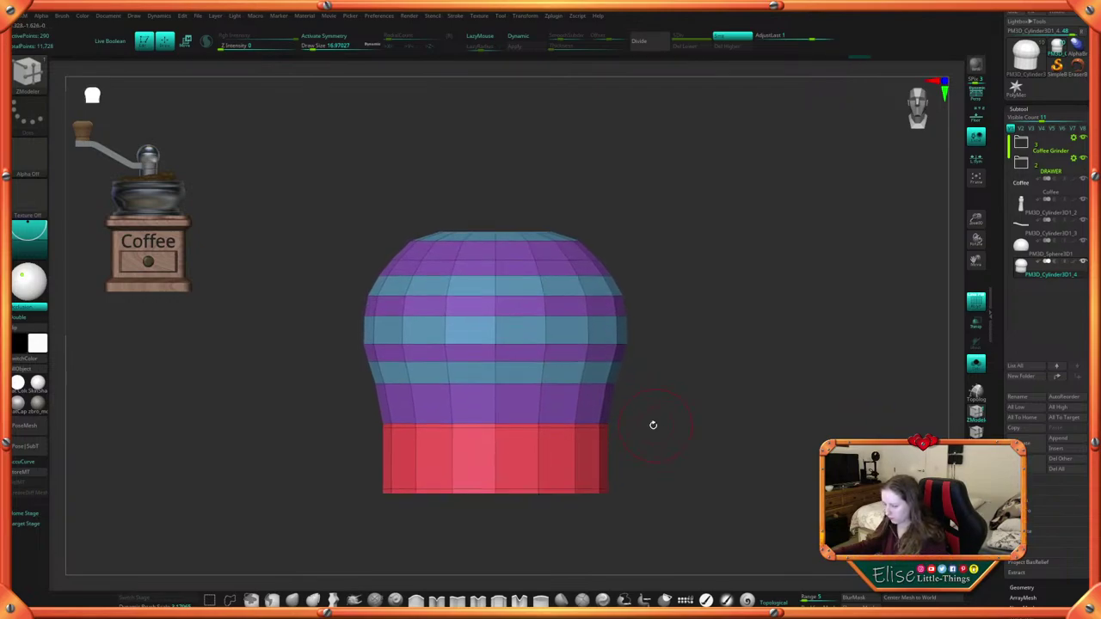
{"action": "key", "text": "space"}
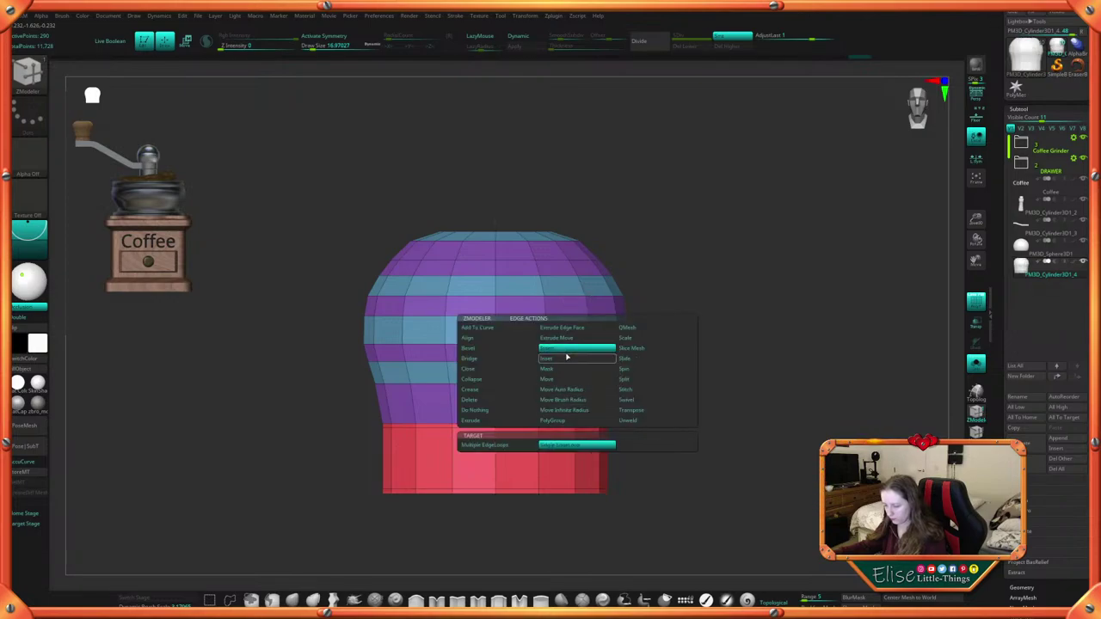
{"action": "left_click", "coordinate": [574, 422]}
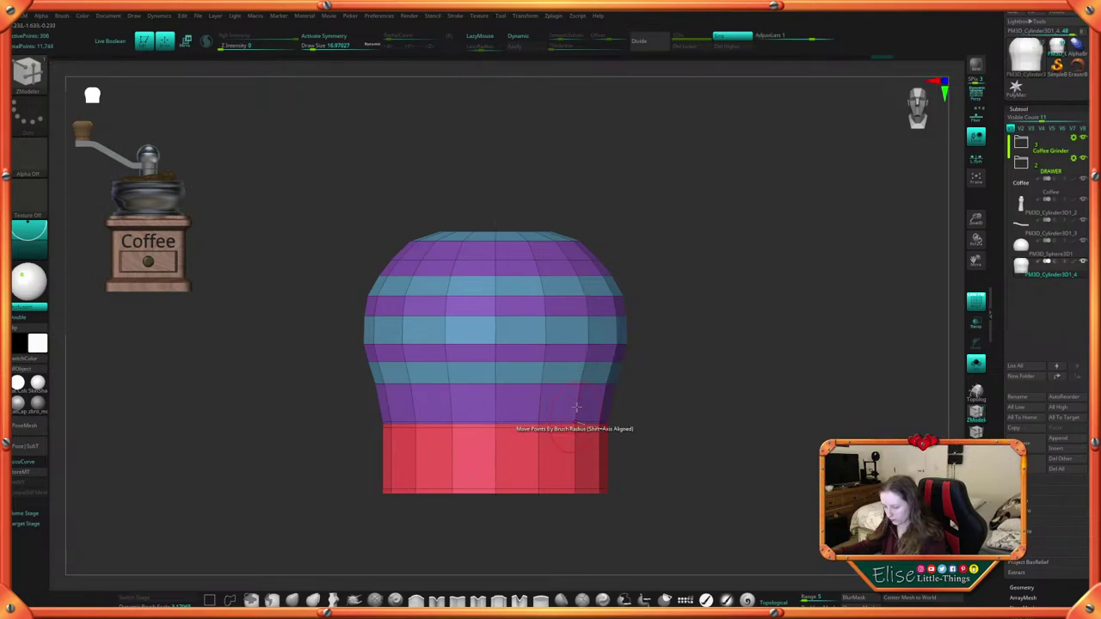
Check the longer taper between dome and base in a Dynamic Subdivision preview, with and without the polyframe
{"action": "left_click", "coordinate": [518, 36]}
{"action": "key", "text": "space"}
{"action": "left_click", "coordinate": [679, 401]}
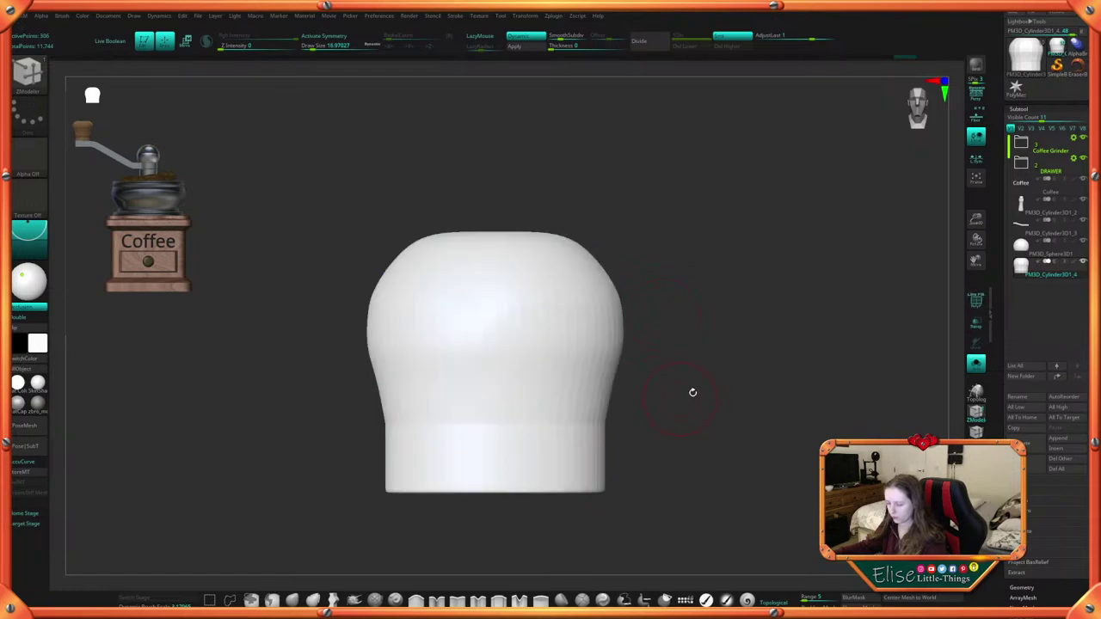
{"action": "right_click_drag", "start_coordinate": [693, 393], "coordinate": [705, 373], "text": "ctrl"}
{"action": "key", "text": "space"}
{"action": "key", "text": "shift+f"}
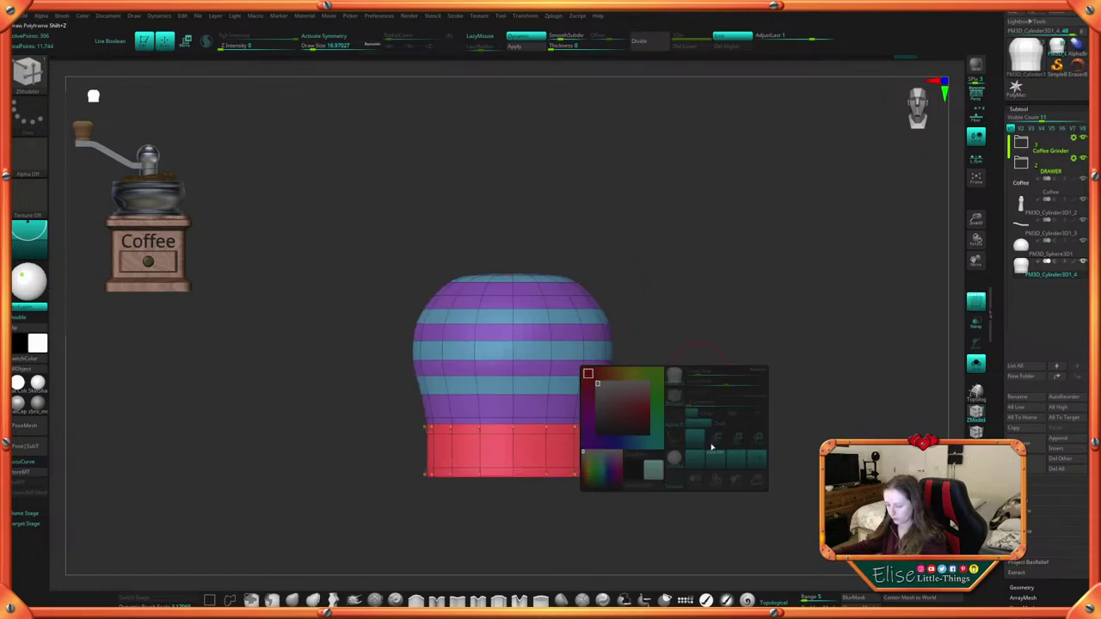
{"action": "key", "text": "f"}
{"action": "left_click", "coordinate": [537, 39]}
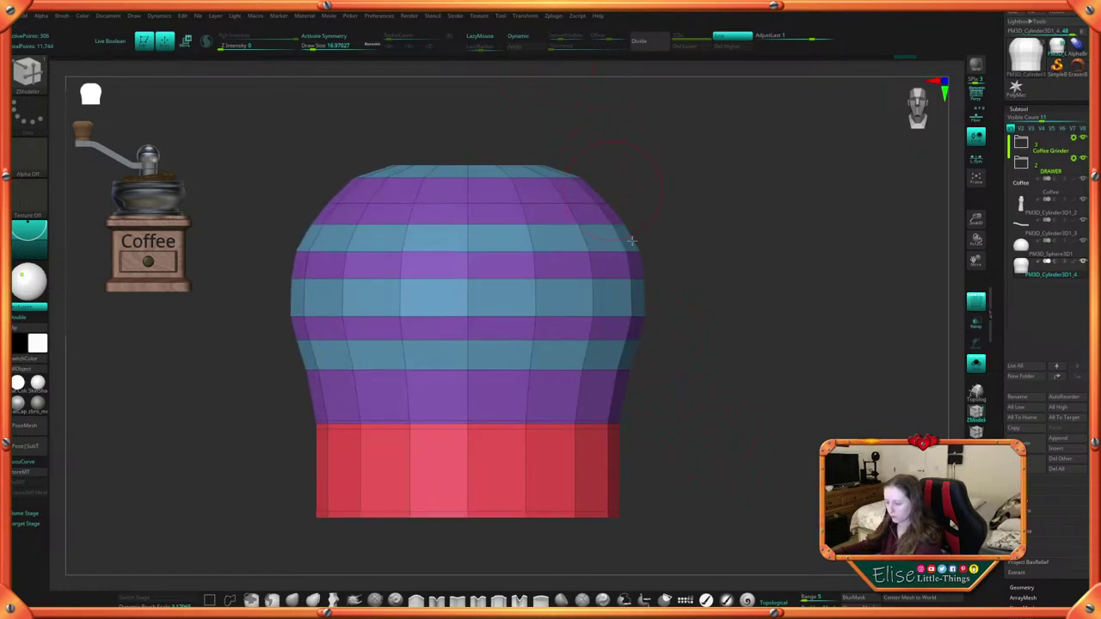
Scale the edge loop at the junction of dome and base inward to about 0.96 using Transpose with EdgeLoop Complete
{"action": "key", "text": "space"}
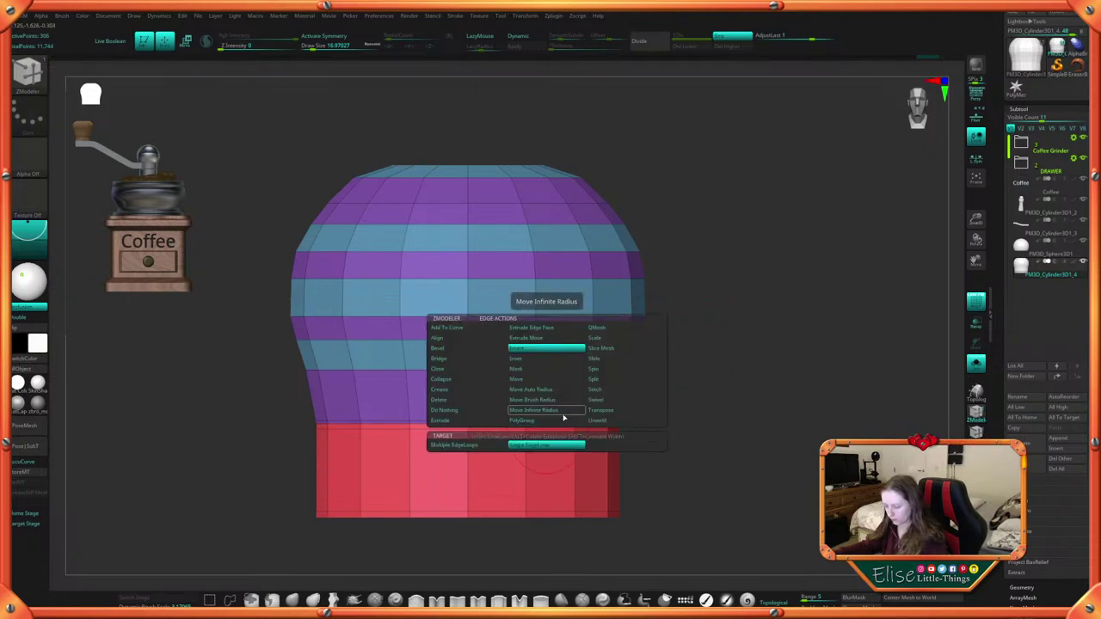
{"action": "left_click", "coordinate": [619, 410]}
{"action": "left_click", "coordinate": [504, 427]}
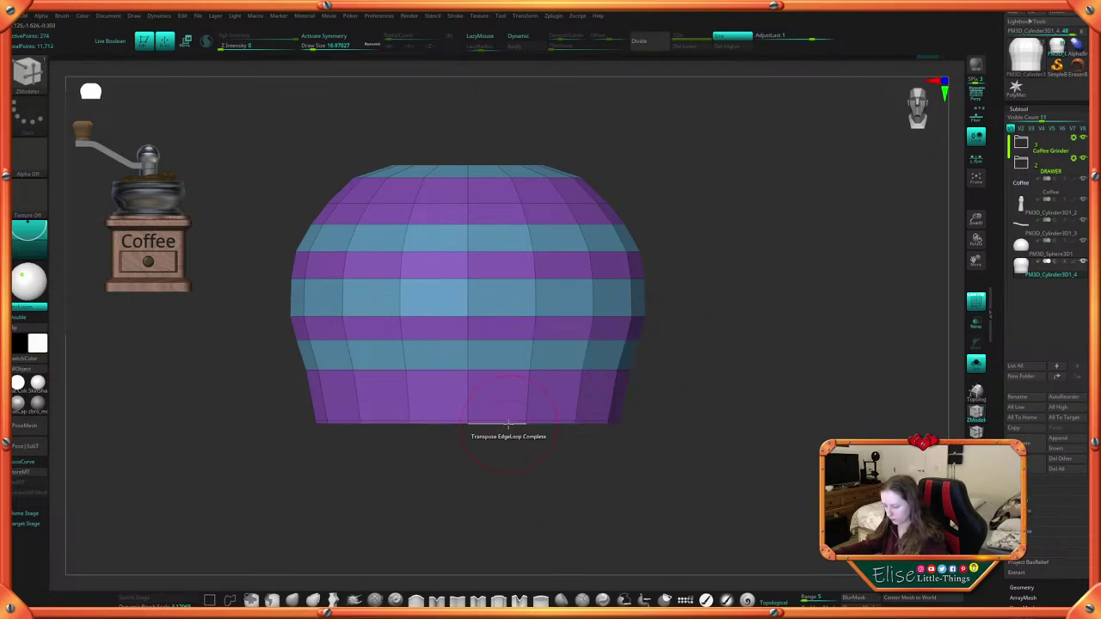
{"action": "key", "text": "ctrl+z"}
{"action": "key", "text": "r"}
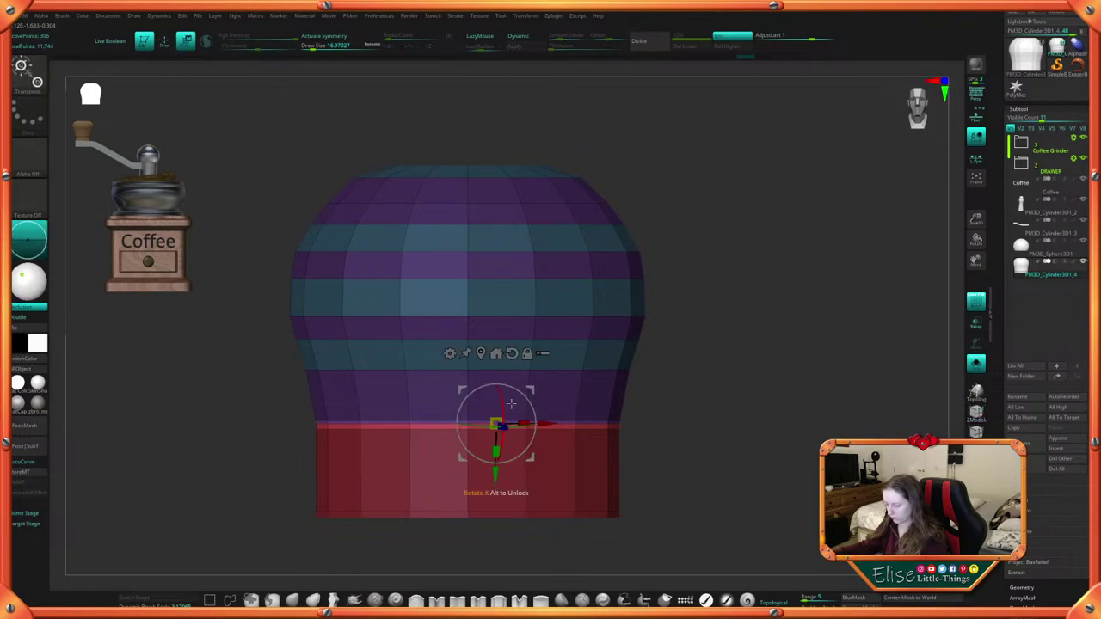
{"action": "left_click_drag", "start_coordinate": [495, 424], "coordinate": [467, 423], "text": "alt"}
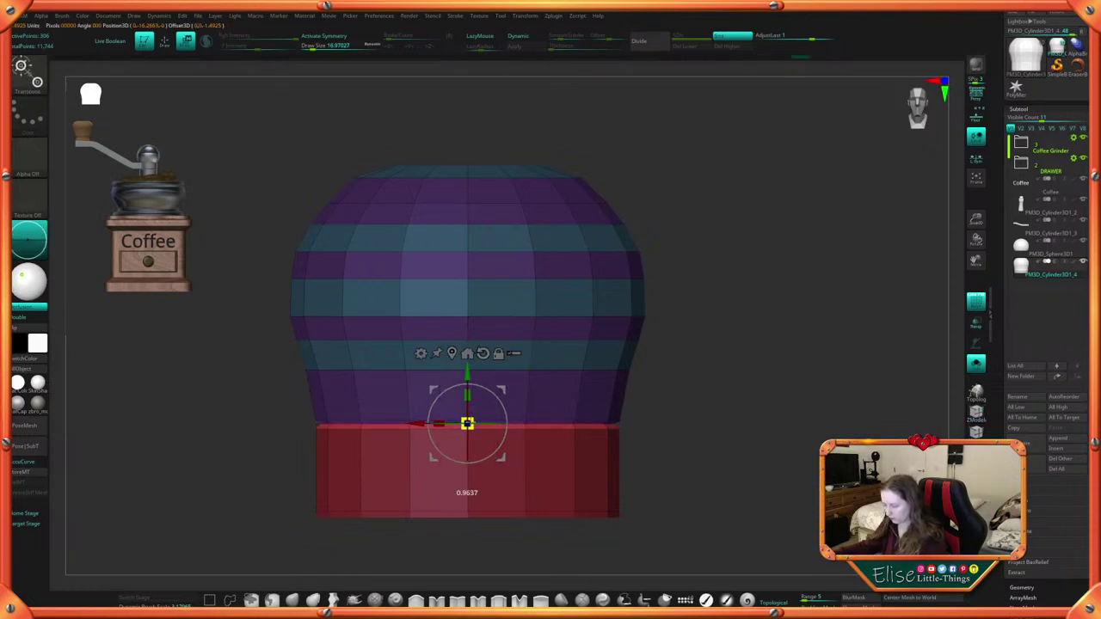
{"action": "key", "text": "q"}
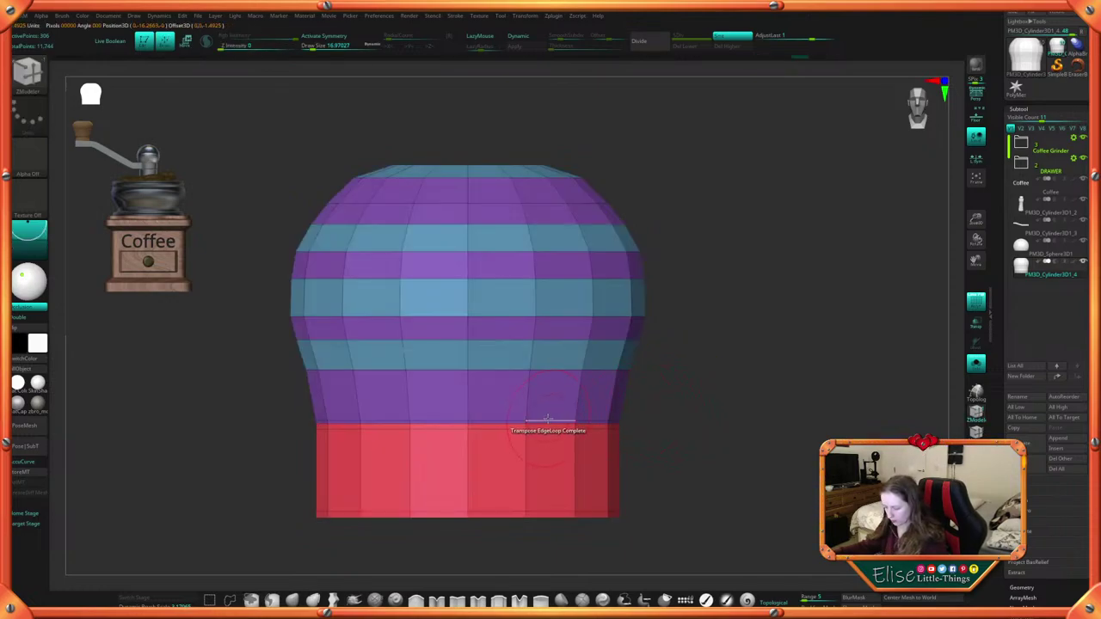
Delete the extra edge loop just above the dome-base junction and raise the junction loop about 0.03 with Transpose EdgeLoop Complete
{"action": "key", "text": "space"}
{"action": "left_click", "coordinate": [467, 398]}
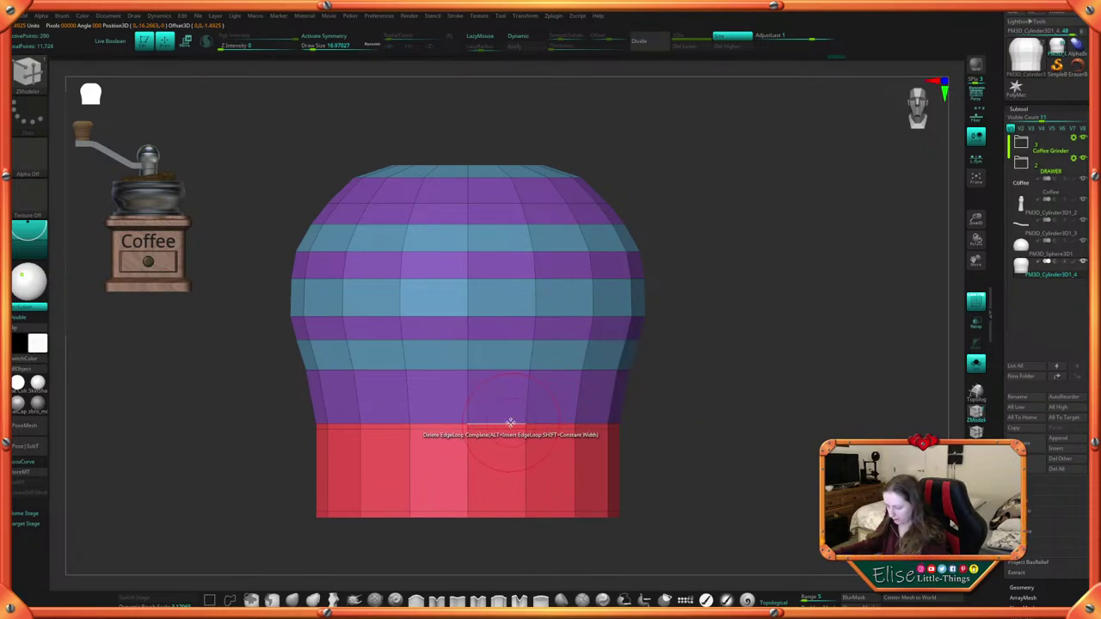
{"action": "key", "text": "space"}
{"action": "left_click", "coordinate": [587, 414]}
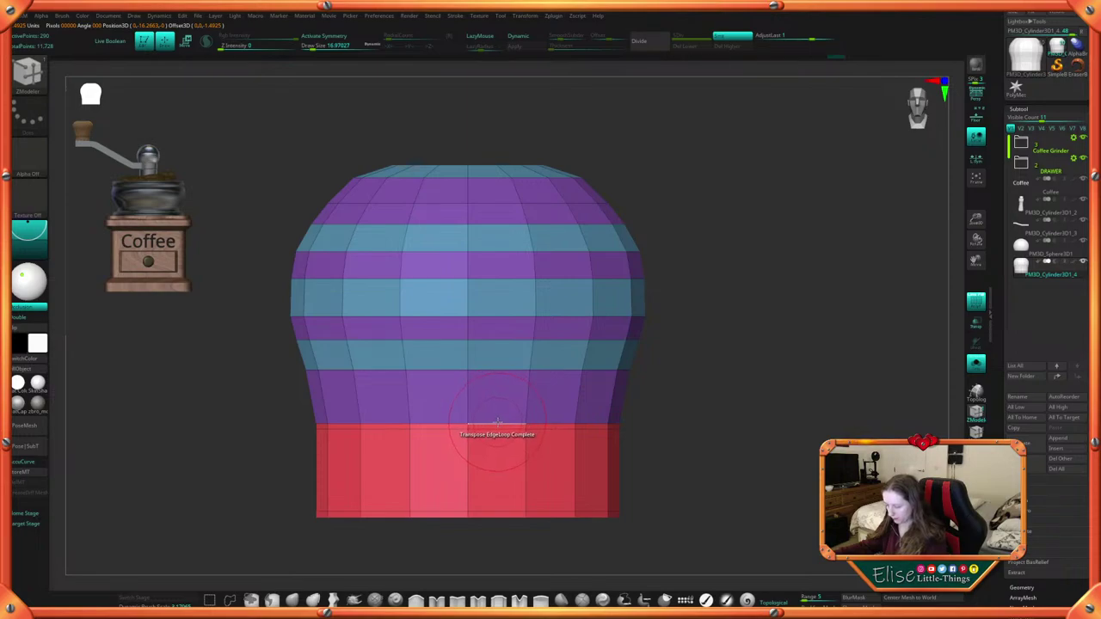
{"action": "left_click", "coordinate": [497, 421]}
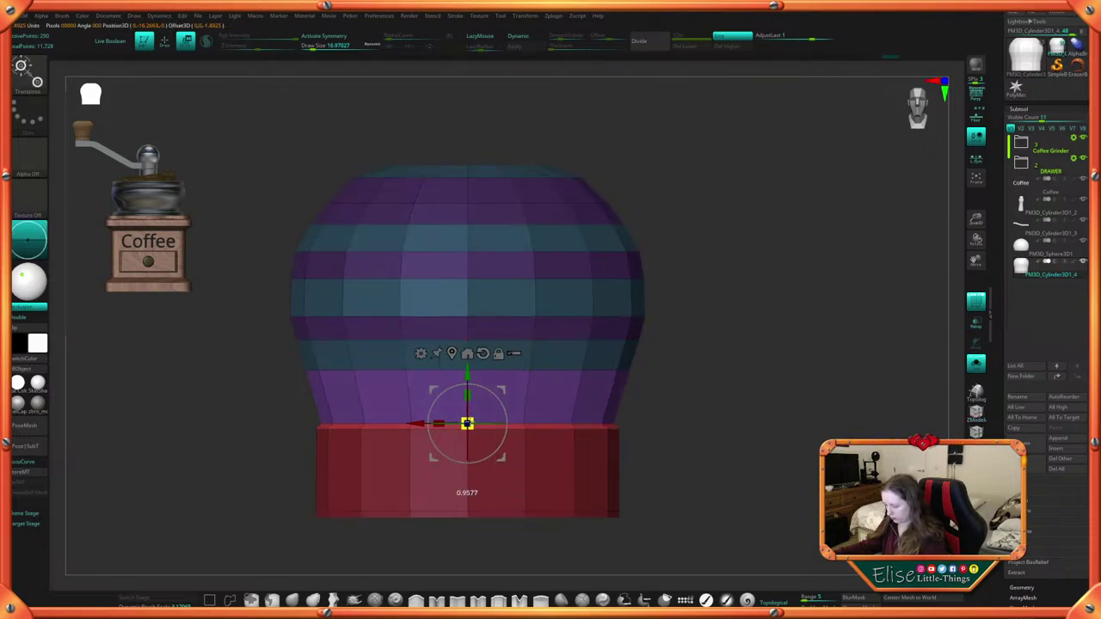
{"action": "left_click_drag", "start_coordinate": [469, 369], "coordinate": [468, 355]}
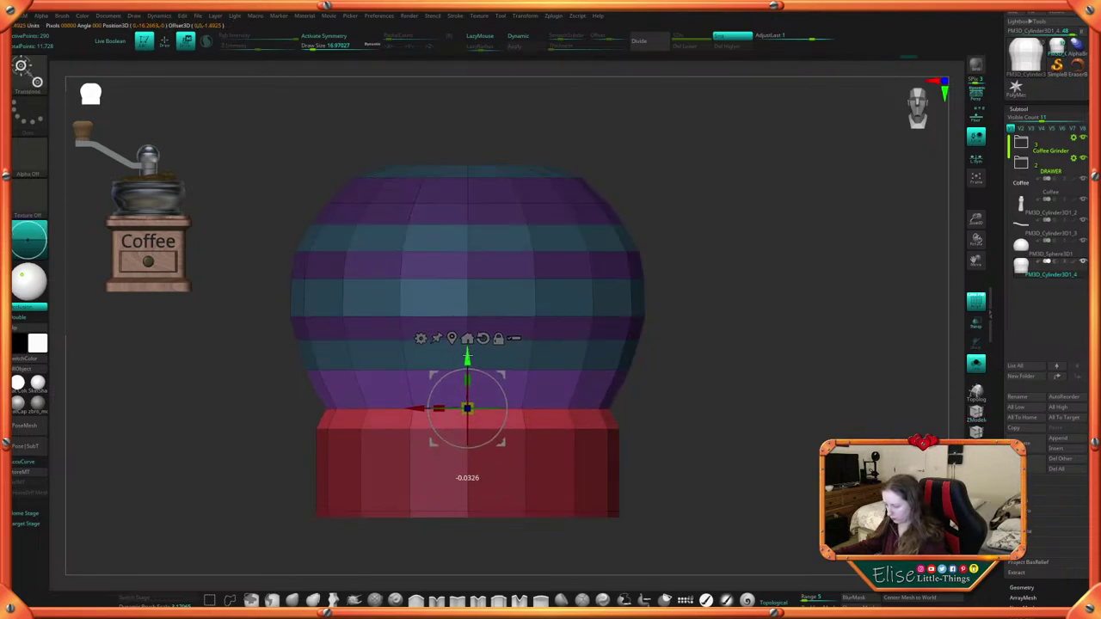
{"action": "key", "text": "q"}
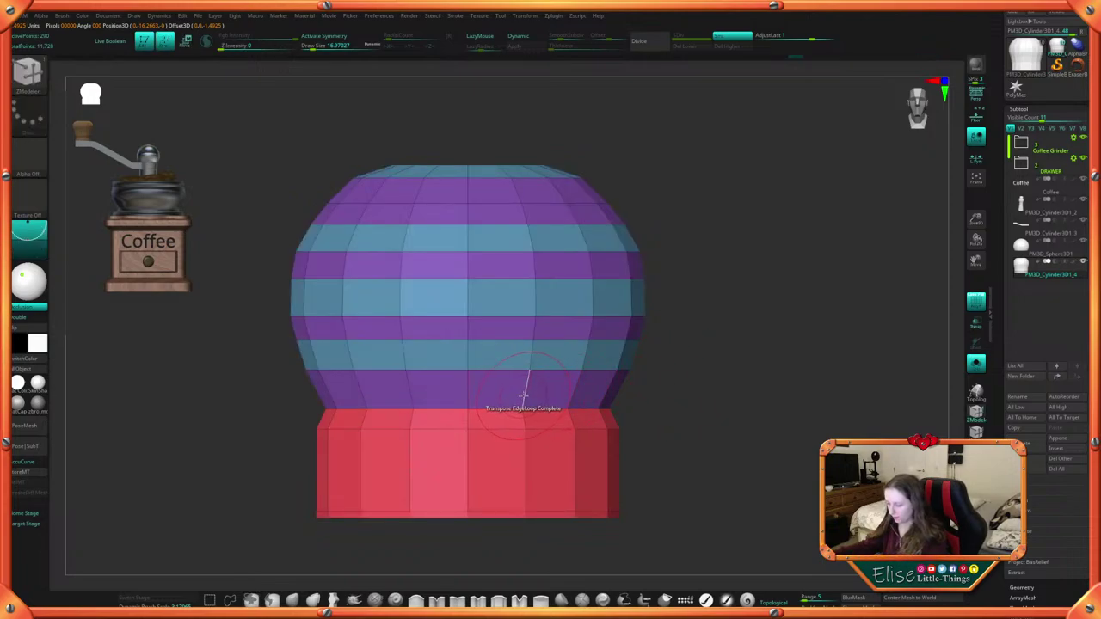
Insert an edge loop just above the junction and slide the base's upper loop up to it, previewing with Dynamic Subdivision
{"action": "key", "text": "space"}
{"action": "left_click", "coordinate": [515, 351]}
{"action": "left_click", "coordinate": [523, 399]}
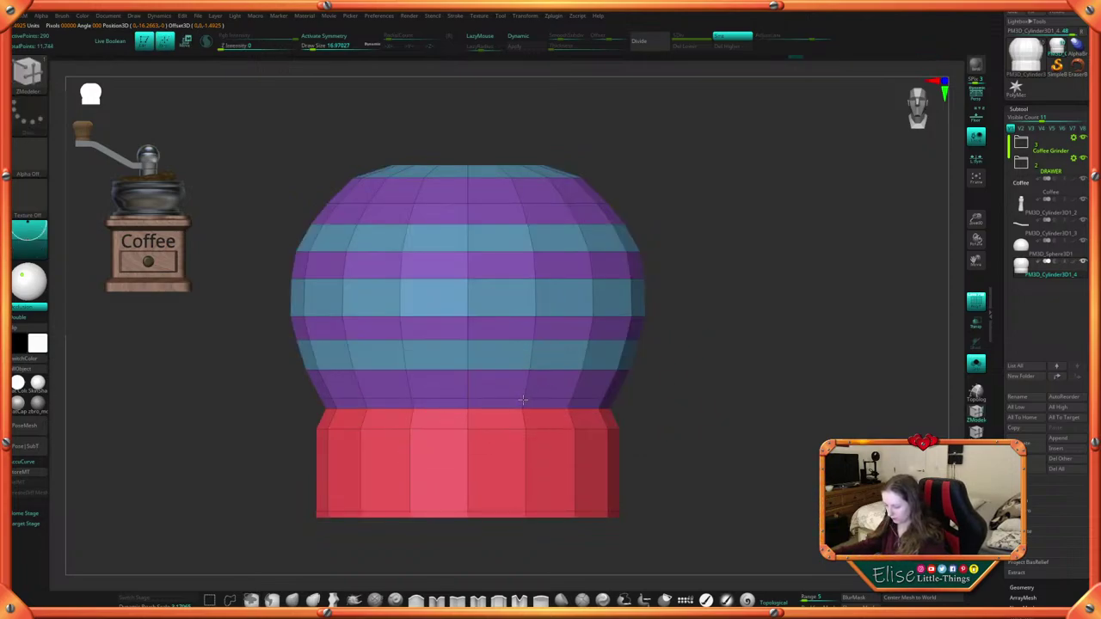
{"action": "key", "text": "space"}
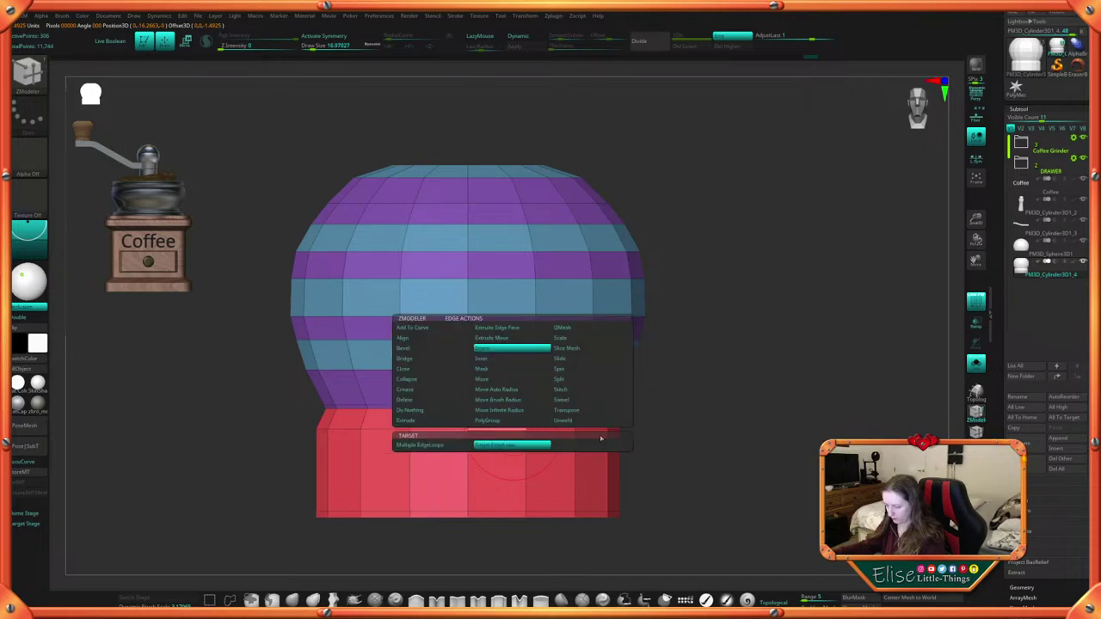
{"action": "left_click", "coordinate": [568, 360]}
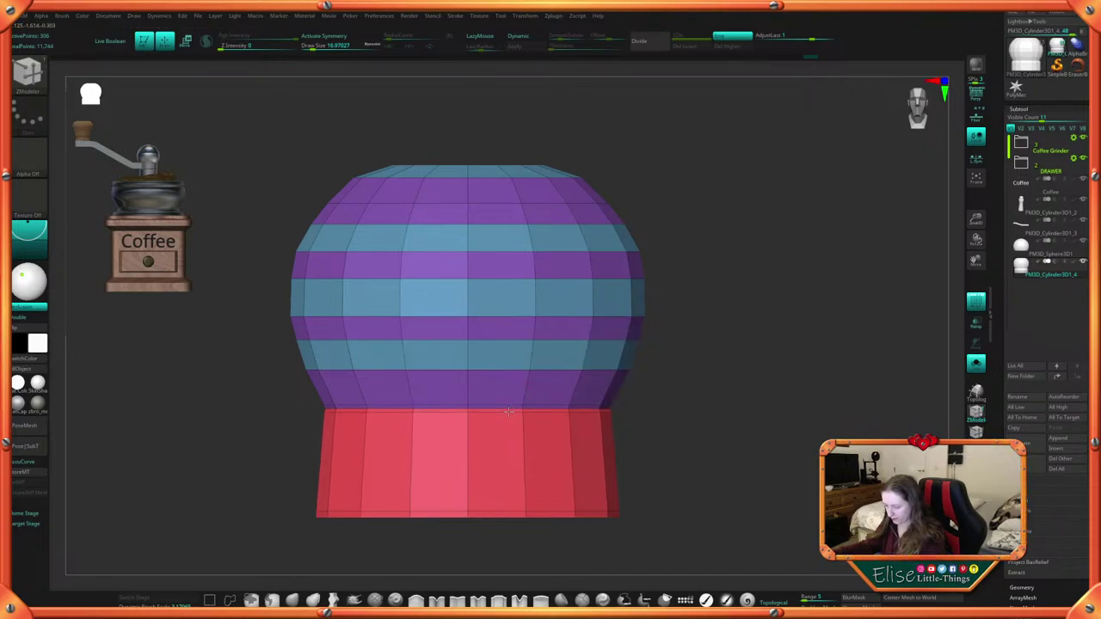
{"action": "key", "text": "d"}
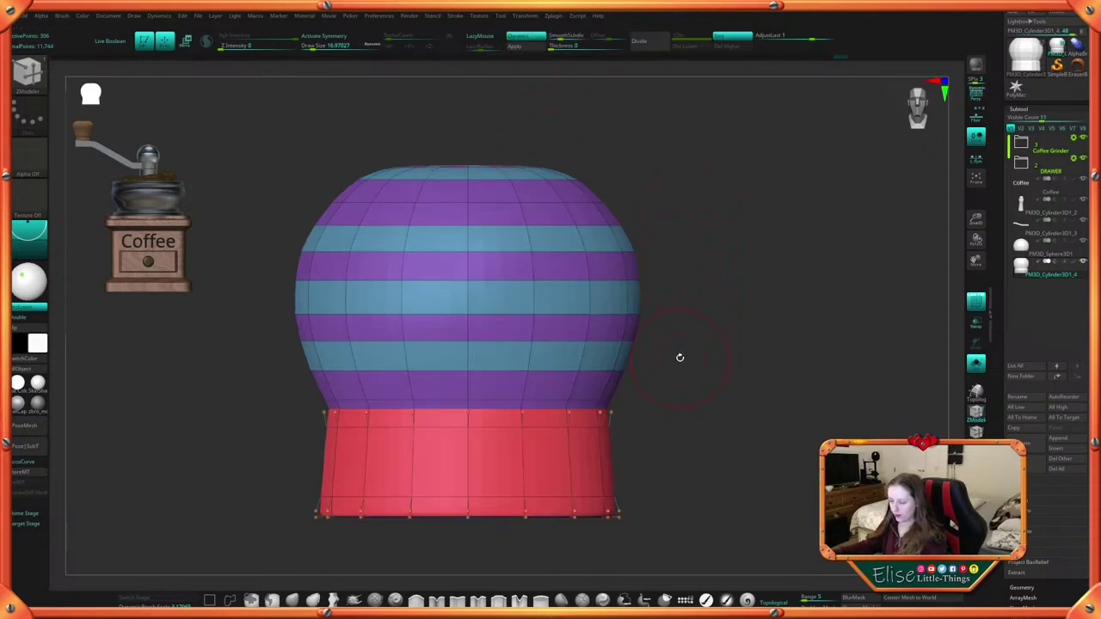
Mask the knob's base and centre the Transpose gizmo on the unmasked dome
{"action": "key", "text": "space"}
{"action": "left_click", "coordinate": [698, 447]}
{"action": "left_click_drag", "start_coordinate": [711, 437], "coordinate": [712, 403], "text": "alt"}
{"action": "mouse_move", "coordinate": [313, 196]}
{"action": "left_mouse_down", "text": "ctrl"}
{"action": "mouse_move", "coordinate": [602, 288]}
{"action": "mouse_move", "coordinate": [688, 393]}
{"action": "mouse_move", "coordinate": [697, 388]}
{"action": "left_mouse_up", "text": "ctrl"}
{"action": "left_click", "coordinate": [697, 388], "text": "ctrl"}
{"action": "key", "text": "w"}
{"action": "left_click", "coordinate": [519, 327]}
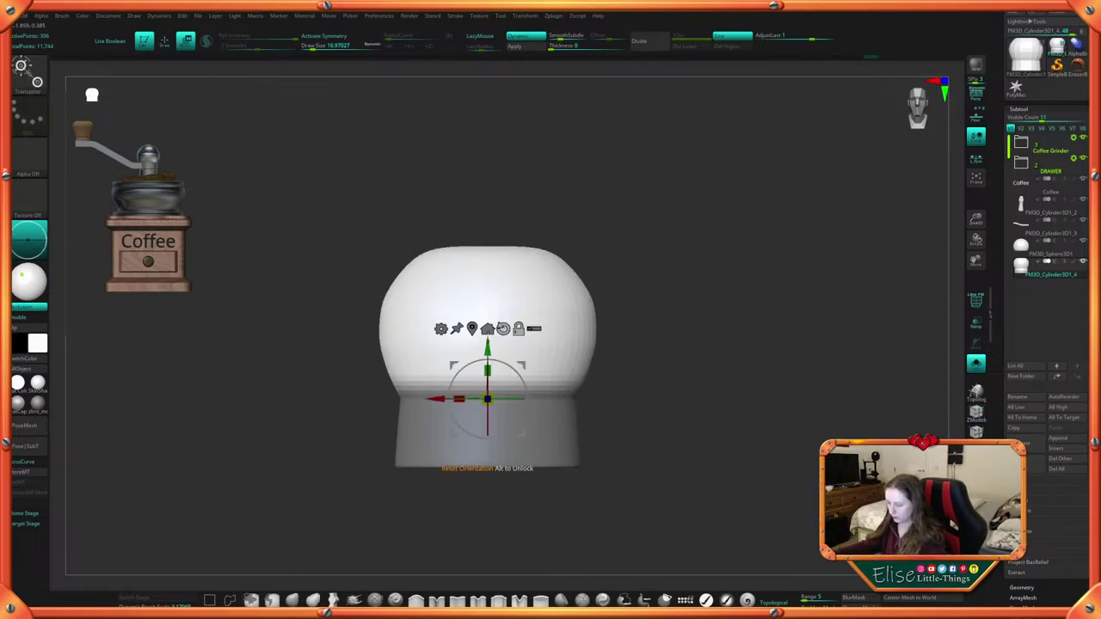
{"action": "left_click", "coordinate": [472, 326]}
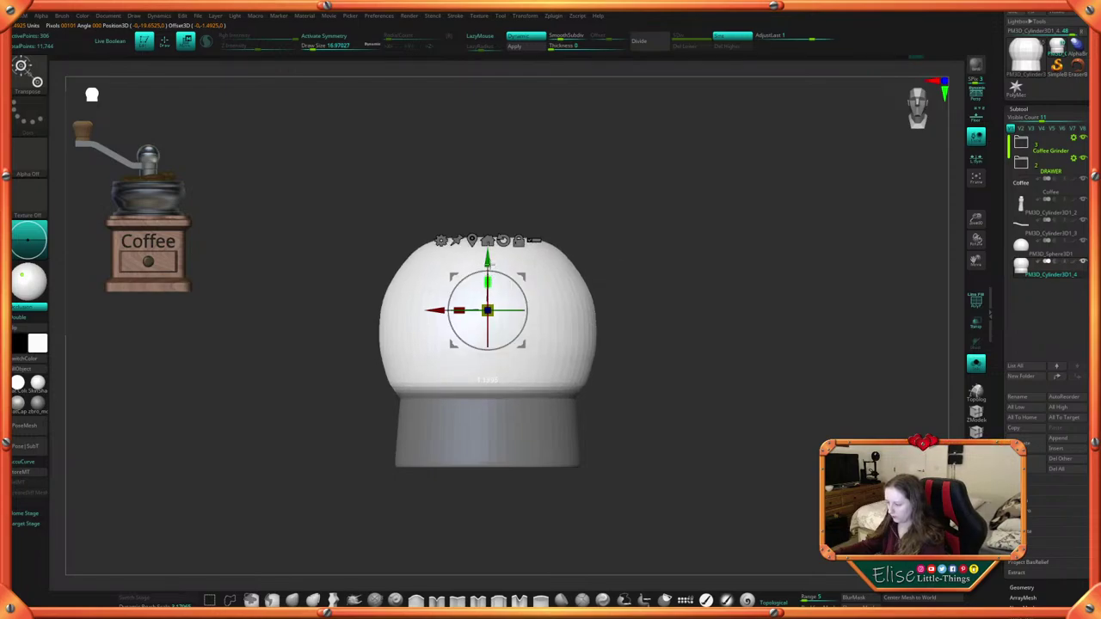
Raise and enlarge the unmasked dome so it bulges further beyond the base
{"action": "left_click_drag", "start_coordinate": [487, 282], "coordinate": [482, 237]}
{"action": "left_click_drag", "start_coordinate": [480, 287], "coordinate": [441, 281]}
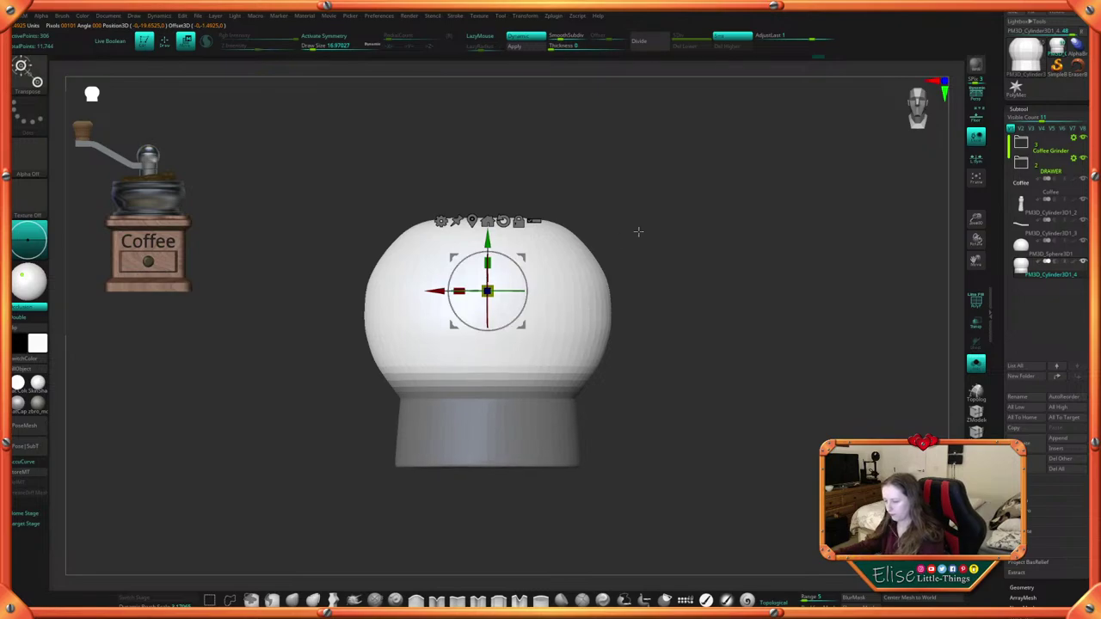
{"action": "mouse_move", "coordinate": [639, 234]}
{"action": "left_mouse_down"}
{"action": "mouse_move", "coordinate": [659, 268]}
{"action": "mouse_move", "coordinate": [640, 264]}
{"action": "mouse_move", "coordinate": [625, 297]}
{"action": "left_mouse_up"}
Set SmoothSubdiv to 3 and clear the mask from the knob's base
{"action": "key", "text": "q"}
{"action": "left_click_drag", "start_coordinate": [562, 37], "coordinate": [565, 37]}
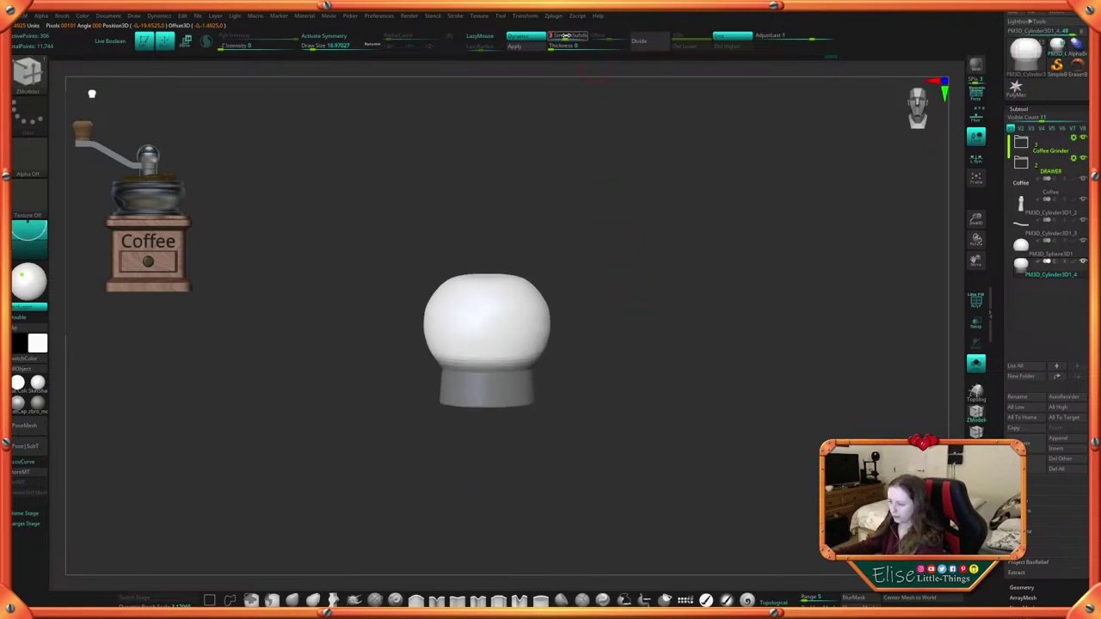
{"action": "mouse_move", "coordinate": [575, 245]}
{"action": "left_mouse_down"}
{"action": "mouse_move", "coordinate": [575, 273]}
{"action": "mouse_move", "coordinate": [579, 236]}
{"action": "mouse_move", "coordinate": [614, 279]}
{"action": "left_mouse_up"}
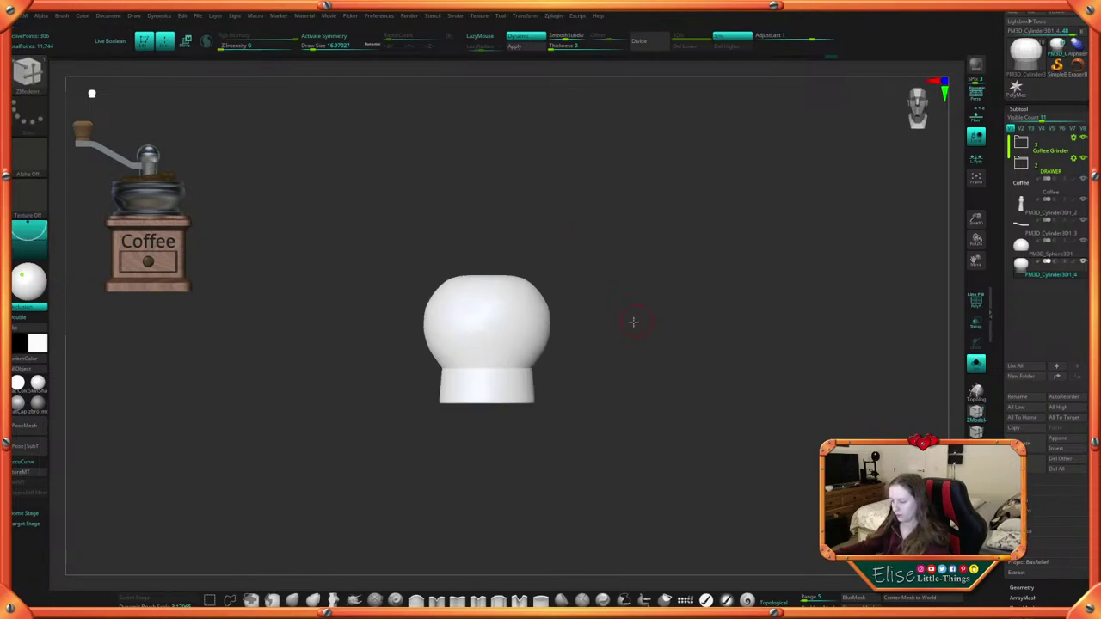
Show the rest of the coffee grinder, then shrink the knob and place it above the outer end of the crank handle
{"action": "left_click_drag", "start_coordinate": [633, 321], "coordinate": [618, 333], "text": "alt"}
{"action": "left_click", "coordinate": [976, 363]}
{"action": "left_click_drag", "start_coordinate": [897, 381], "coordinate": [705, 435]}
{"action": "key", "text": "w"}
{"action": "left_click_drag", "start_coordinate": [516, 324], "coordinate": [499, 320]}
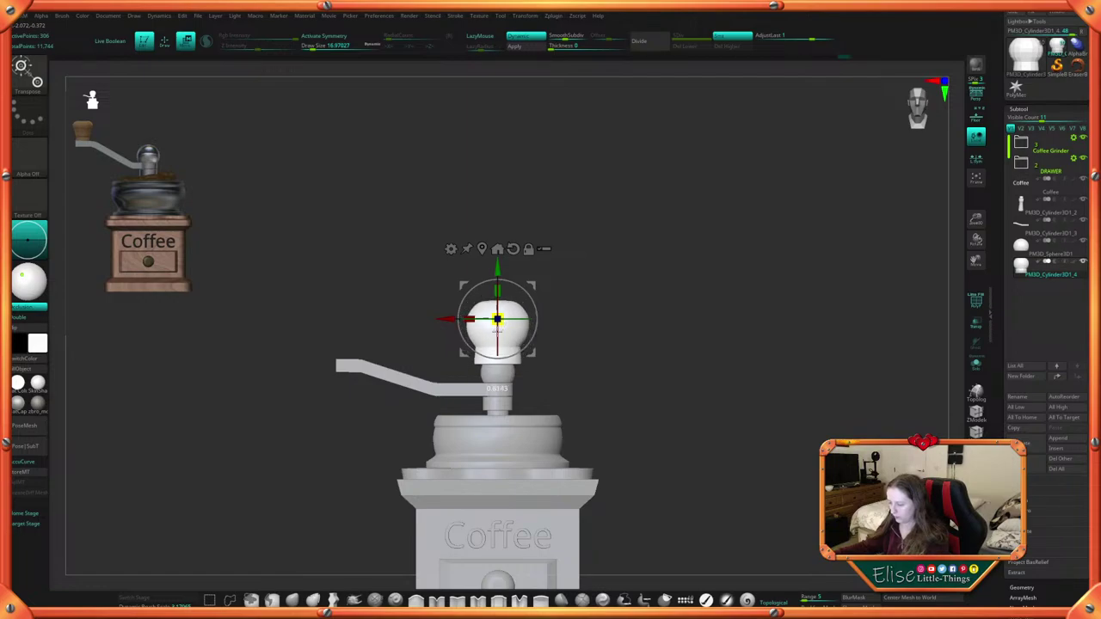
{"action": "left_click_drag", "start_coordinate": [535, 283], "coordinate": [431, 280]}
{"action": "left_click_drag", "start_coordinate": [596, 292], "coordinate": [722, 303], "text": "alt"}
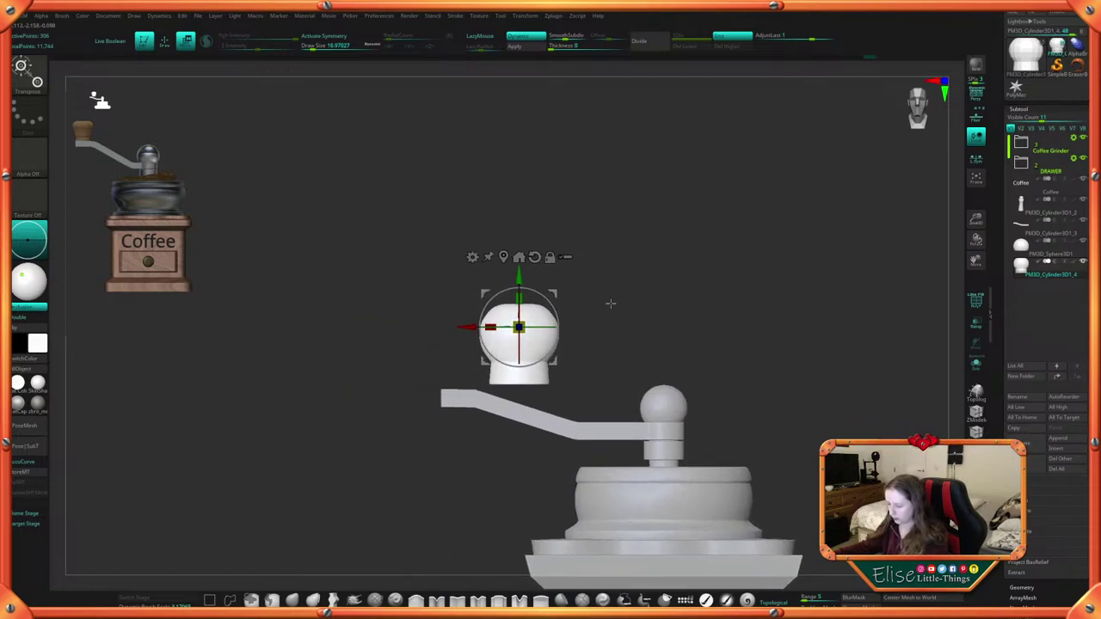
{"action": "left_click_drag", "start_coordinate": [548, 291], "coordinate": [551, 334]}
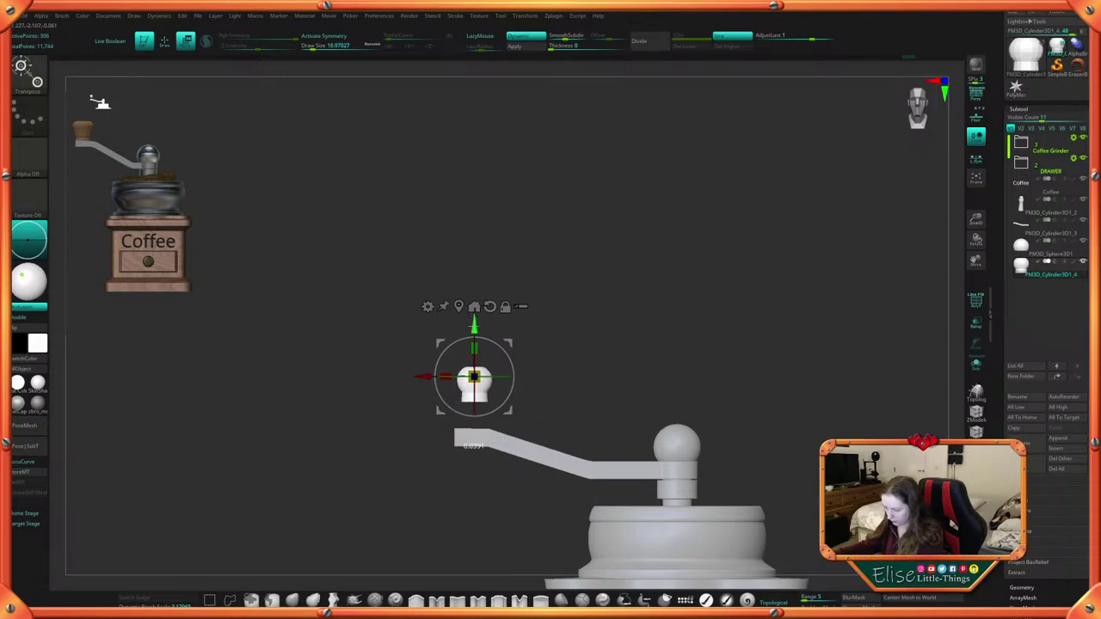
Seat the knob centrally on the flat outer end of the crank handle, aligning it from above, the front and the side
{"action": "left_click_drag", "start_coordinate": [550, 315], "coordinate": [602, 361], "text": "alt"}
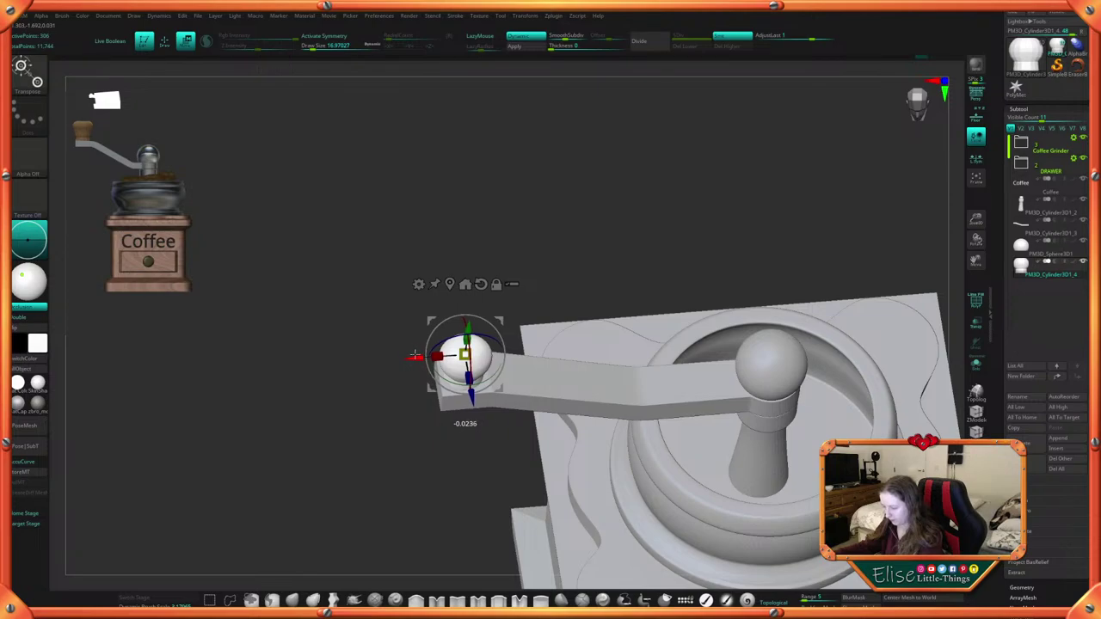
{"action": "left_click_drag", "start_coordinate": [546, 234], "coordinate": [520, 214], "text": "shift"}
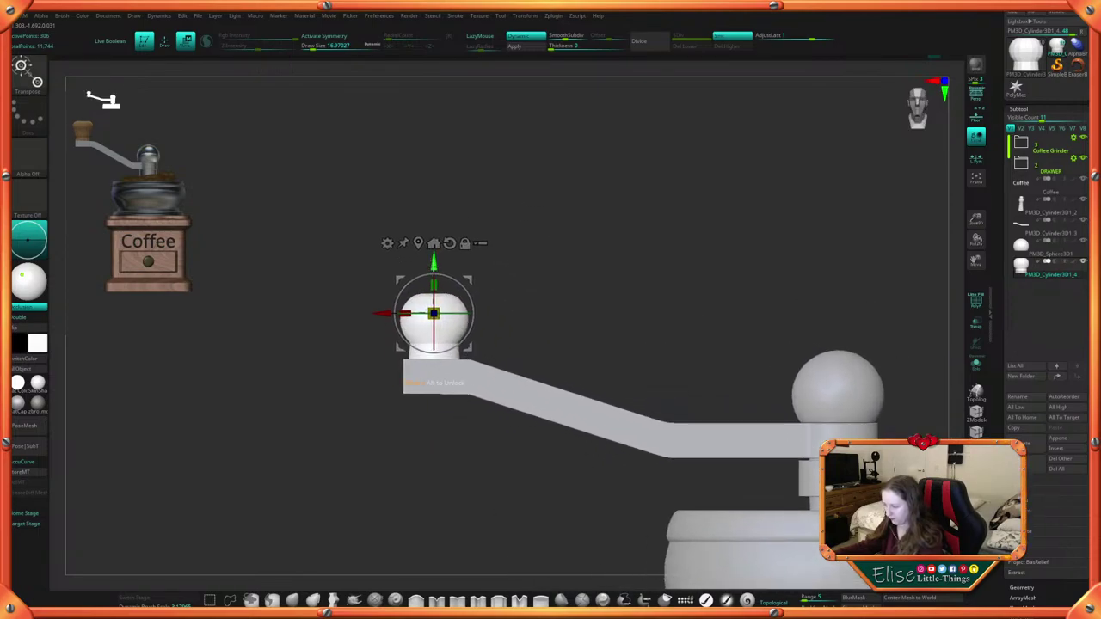
{"action": "left_click_drag", "start_coordinate": [436, 264], "coordinate": [436, 257]}
{"action": "left_click_drag", "start_coordinate": [561, 264], "coordinate": [662, 297], "text": "alt"}
{"action": "left_click_drag", "start_coordinate": [418, 249], "coordinate": [419, 254]}
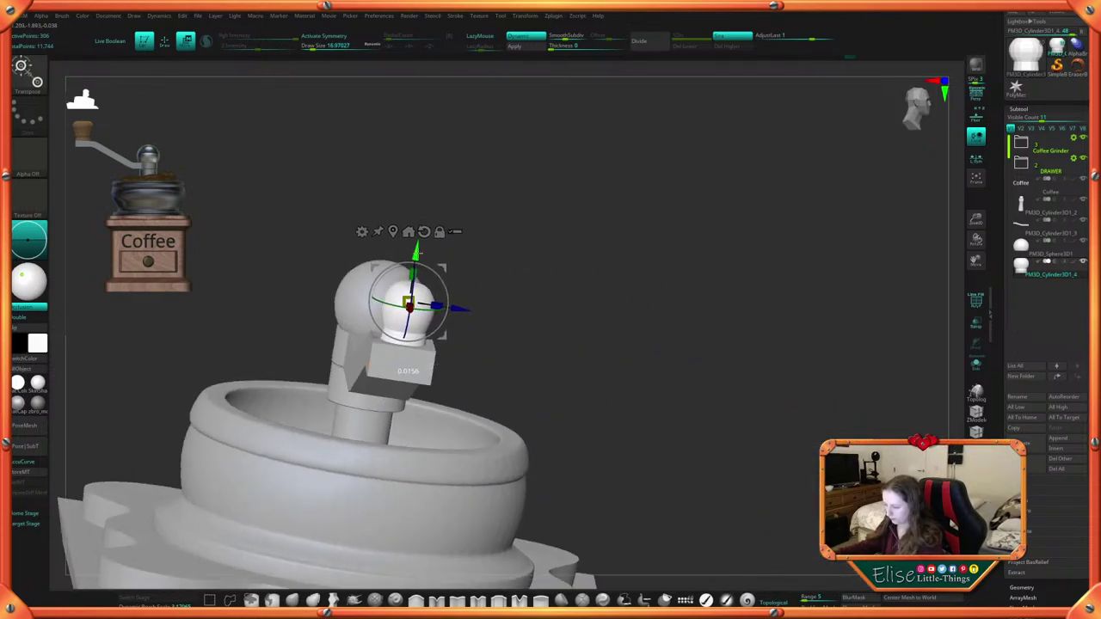
{"action": "left_click_drag", "start_coordinate": [521, 232], "coordinate": [419, 254]}
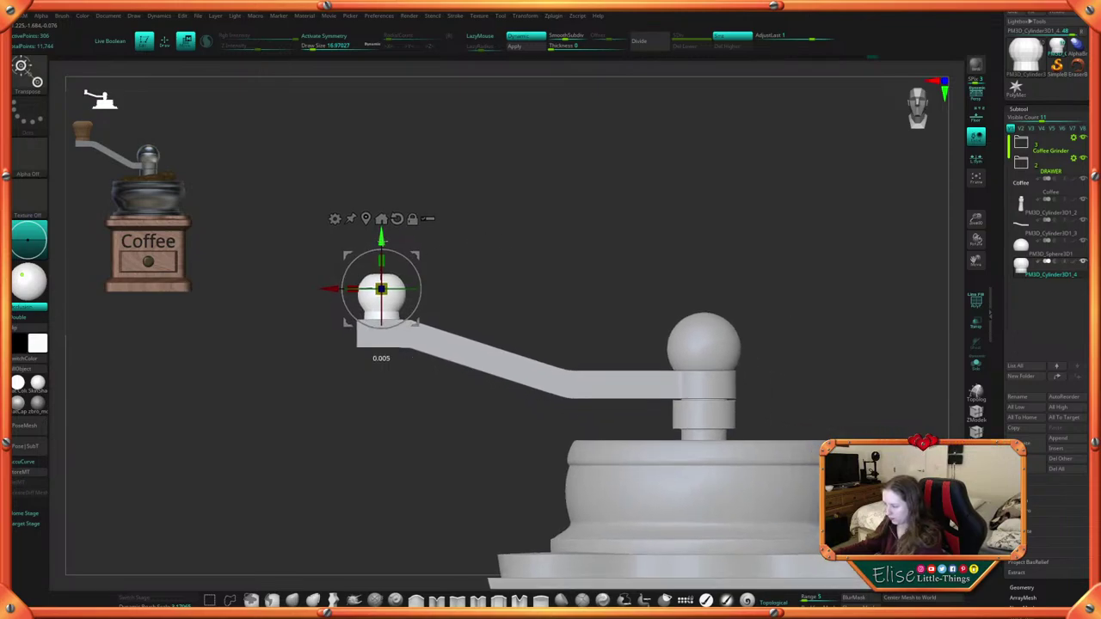
{"action": "left_click_drag", "start_coordinate": [502, 268], "coordinate": [476, 249], "text": "alt"}
Enlarge the knob and raise it so its base rests on the crank handle
{"action": "key", "text": "q"}
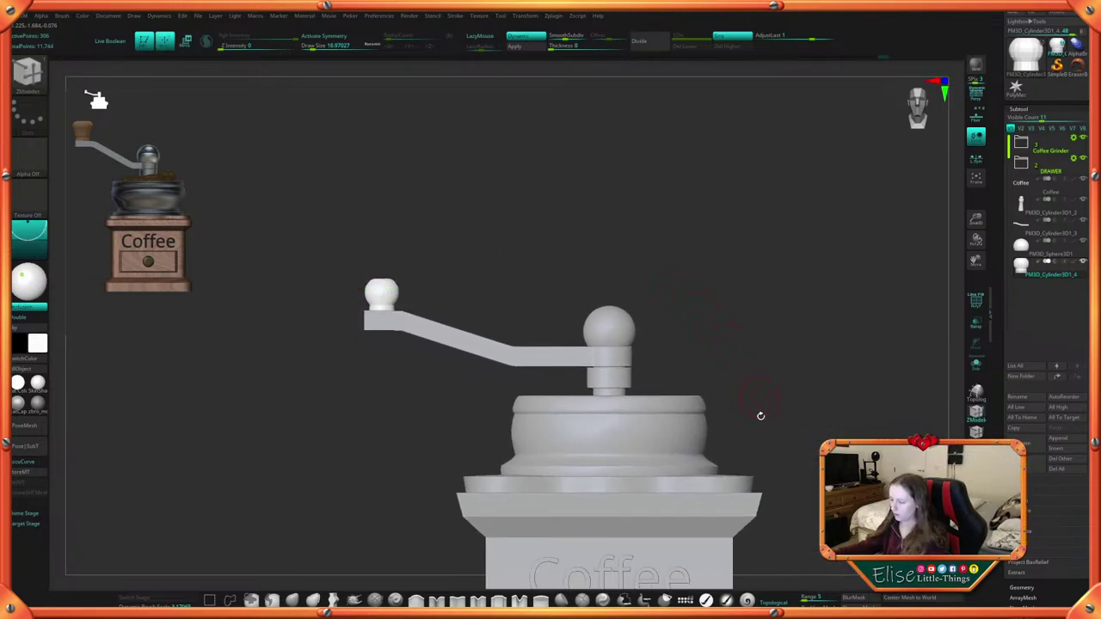
{"action": "mouse_move", "coordinate": [759, 416]}
{"action": "left_mouse_down", "text": "alt"}
{"action": "mouse_move", "coordinate": [721, 442]}
{"action": "mouse_move", "coordinate": [686, 422]}
{"action": "left_mouse_up", "text": "alt"}
{"action": "key", "text": "w"}
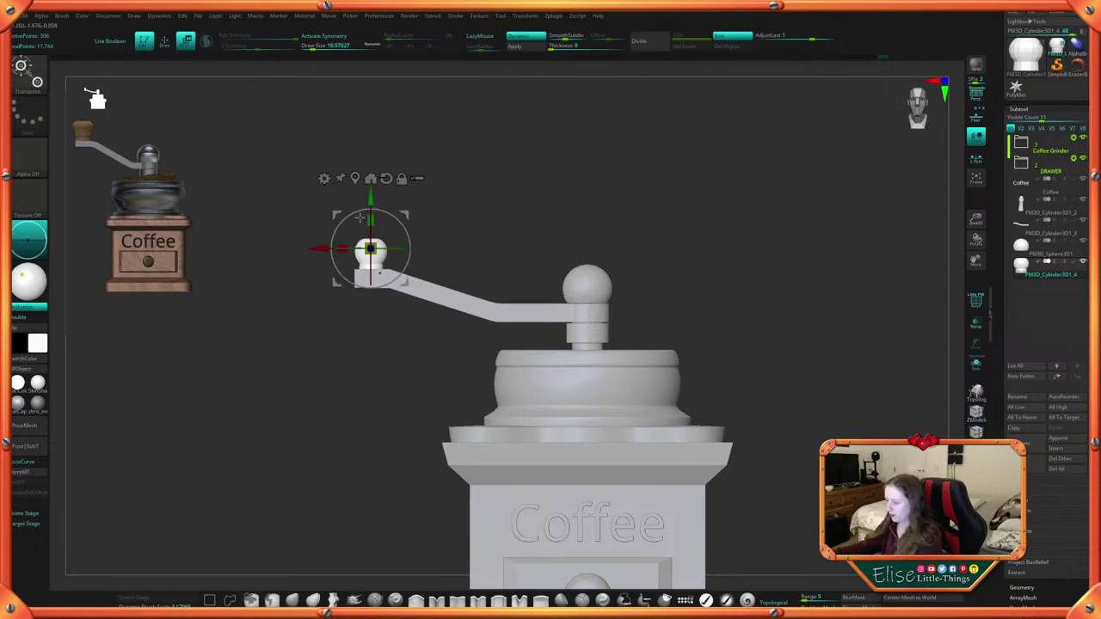
{"action": "left_click_drag", "start_coordinate": [371, 210], "coordinate": [373, 191]}
{"action": "left_click_drag", "start_coordinate": [375, 189], "coordinate": [375, 182]}
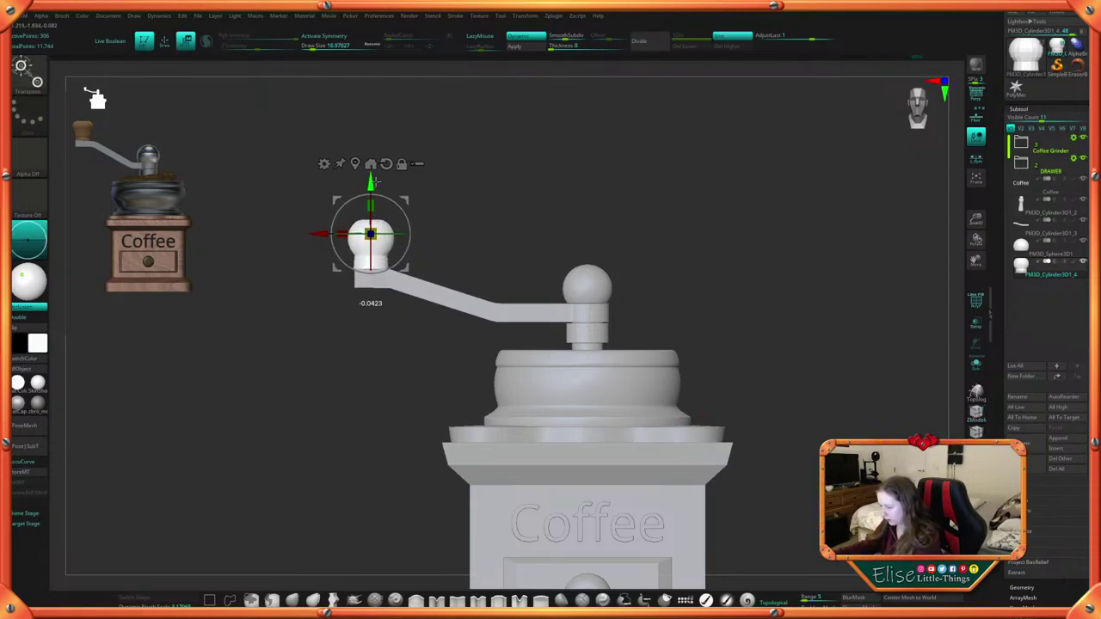
Refine the knob's size and position on the crank, then lower it about 0.02 into the handle's end
{"action": "left_click_drag", "start_coordinate": [470, 185], "coordinate": [519, 332], "text": "alt"}
{"action": "left_click_drag", "start_coordinate": [468, 293], "coordinate": [342, 357]}
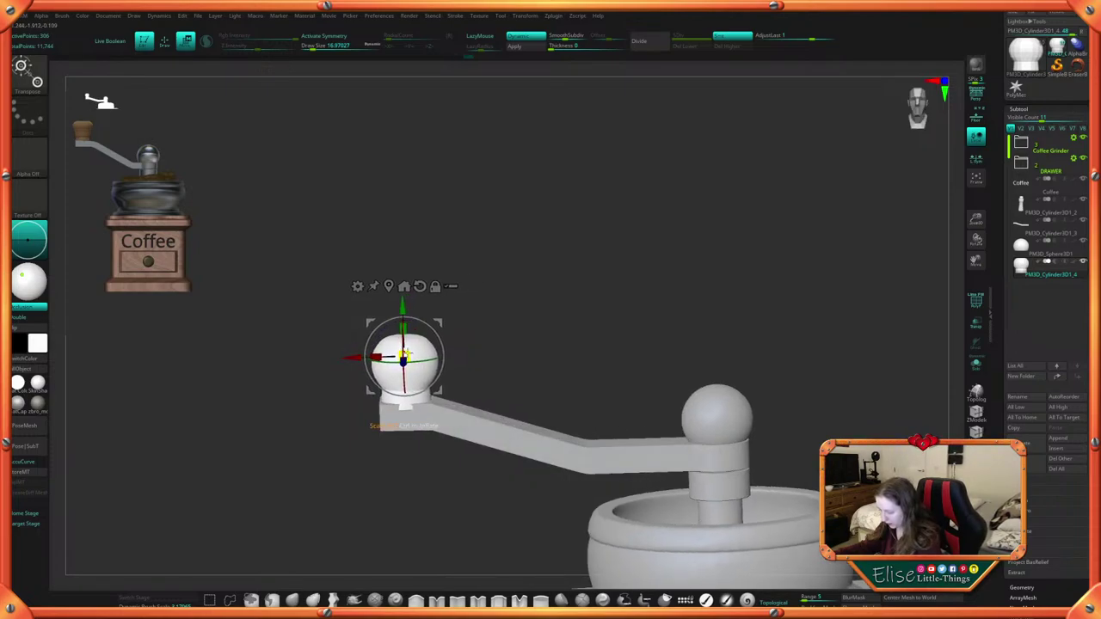
{"action": "left_click_drag", "start_coordinate": [479, 257], "coordinate": [464, 325]}
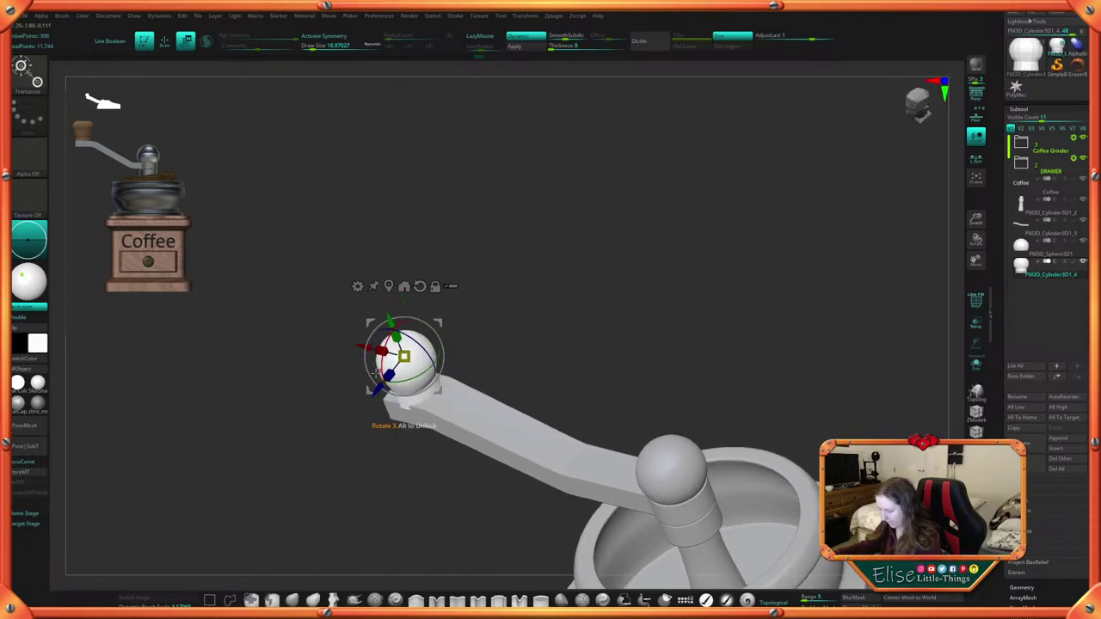
{"action": "left_click_drag", "start_coordinate": [489, 284], "coordinate": [464, 273]}
{"action": "left_click_drag", "start_coordinate": [409, 309], "coordinate": [409, 313]}
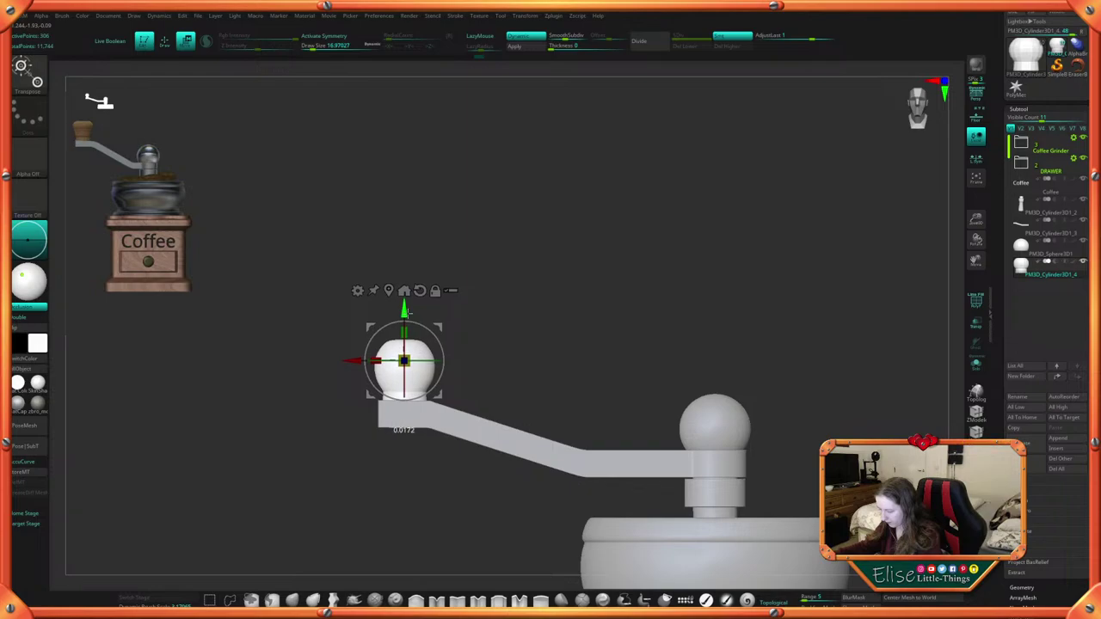
Centre the Transpose gizmo on the knob's unmasked mesh
{"action": "mouse_move", "coordinate": [310, 287]}
{"action": "left_mouse_down", "text": "ctrl"}
{"action": "mouse_move", "coordinate": [507, 360]}
{"action": "mouse_move", "coordinate": [534, 389]}
{"action": "left_mouse_up", "text": "ctrl"}
{"action": "left_click", "coordinate": [534, 388], "text": "ctrl"}
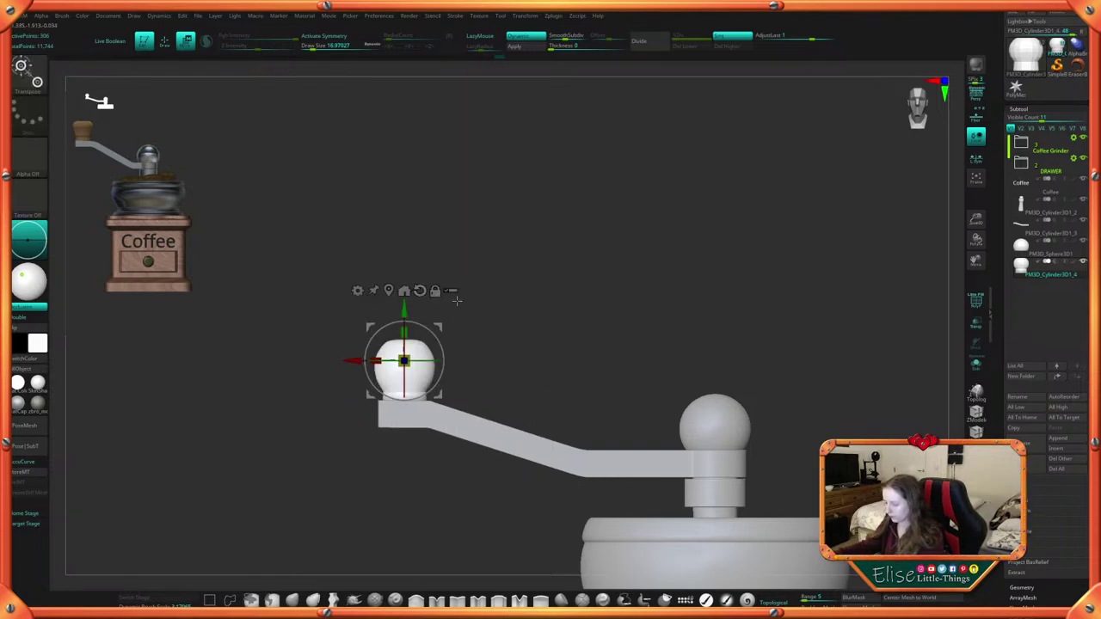
{"action": "left_click", "coordinate": [388, 291]}
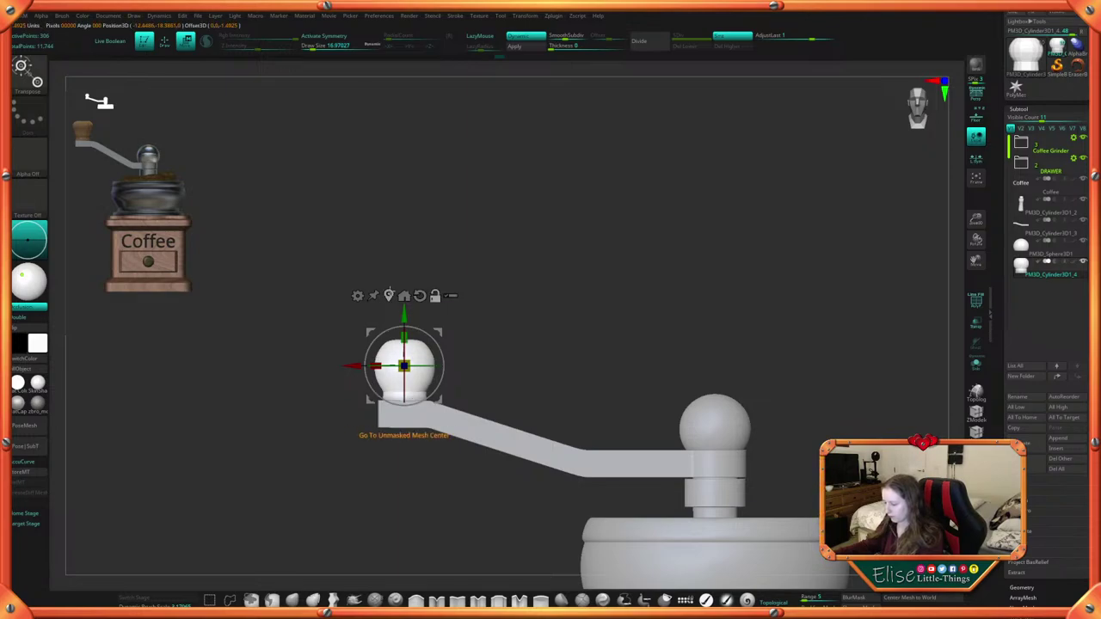
{"action": "left_click_drag", "start_coordinate": [406, 363], "coordinate": [433, 338]}
{"action": "key", "text": "ctrl+z"}
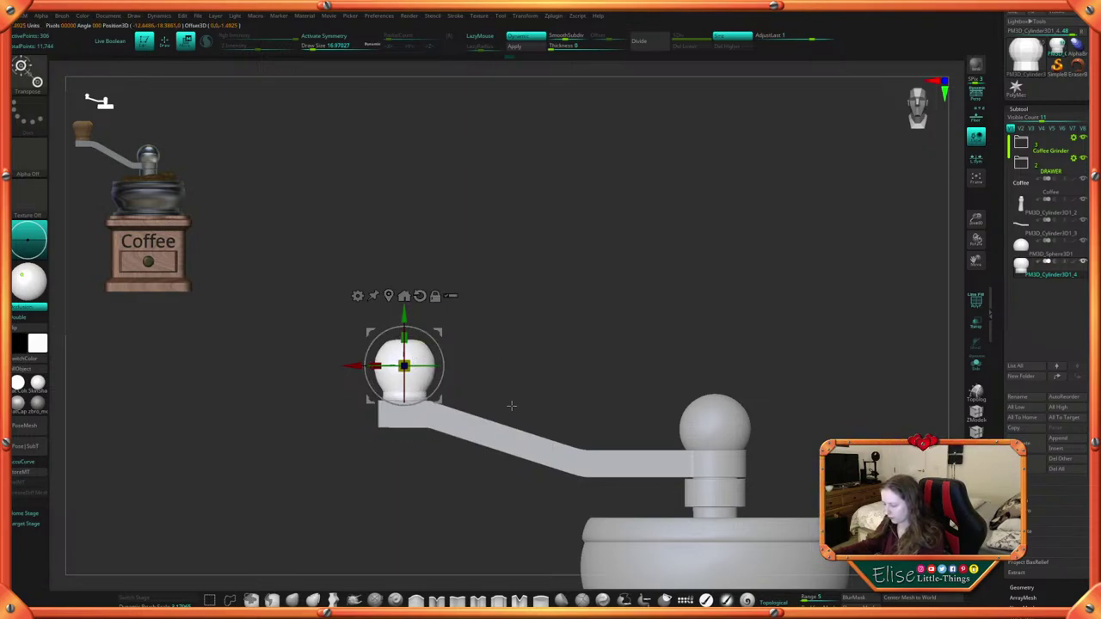
{"action": "left_click_drag", "start_coordinate": [517, 471], "coordinate": [307, 394], "text": "ctrl"}
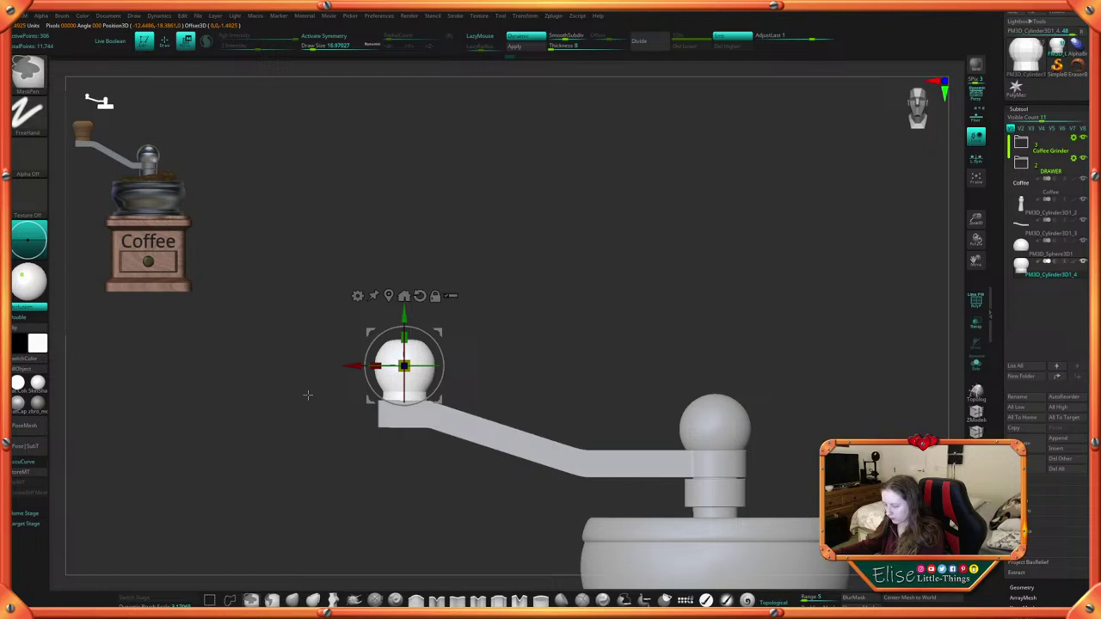
{"action": "left_click", "coordinate": [530, 330], "text": "ctrl"}
{"action": "left_click", "coordinate": [477, 325], "text": "ctrl"}
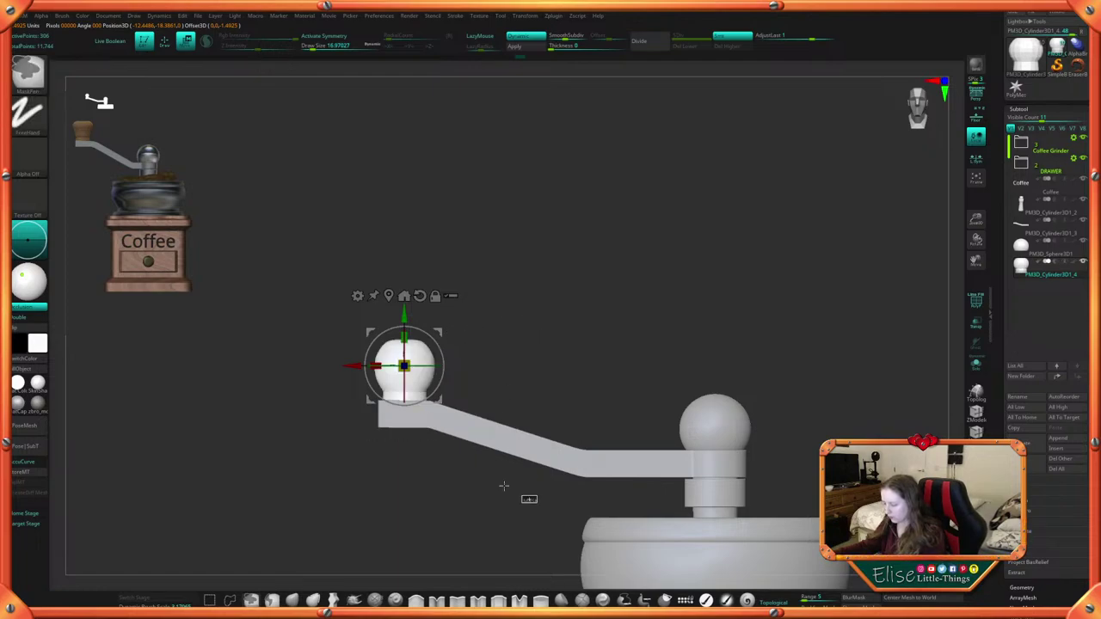
Mask the knob's base, enlarge and slightly raise the dome, and clear the mask
{"action": "left_click_drag", "start_coordinate": [533, 501], "coordinate": [299, 386], "text": "ctrl"}
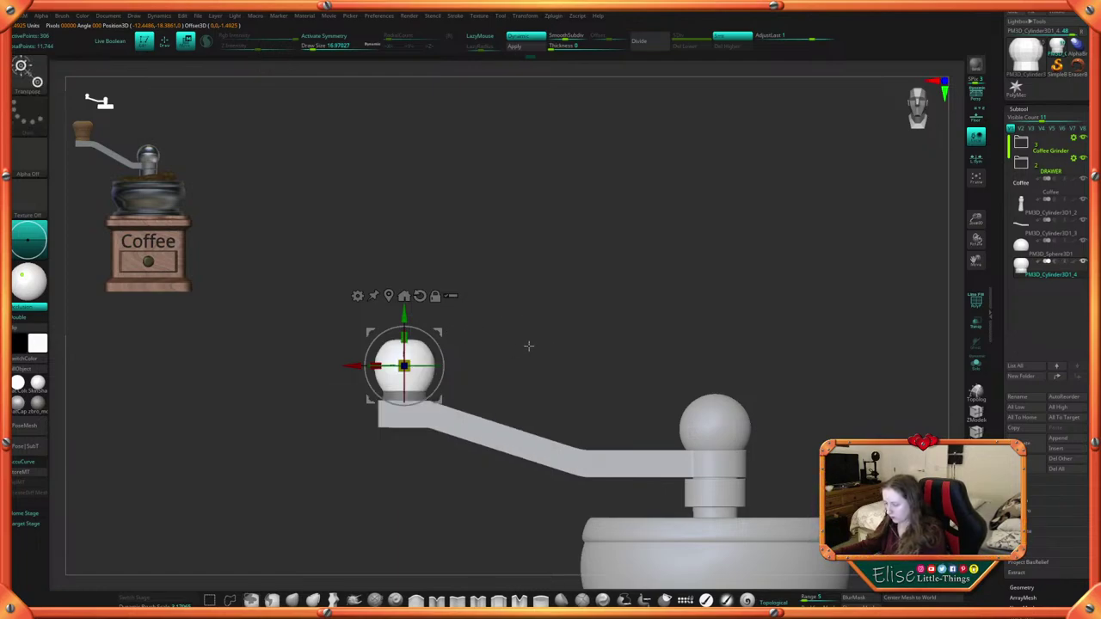
{"action": "left_click_drag", "start_coordinate": [405, 364], "coordinate": [411, 359]}
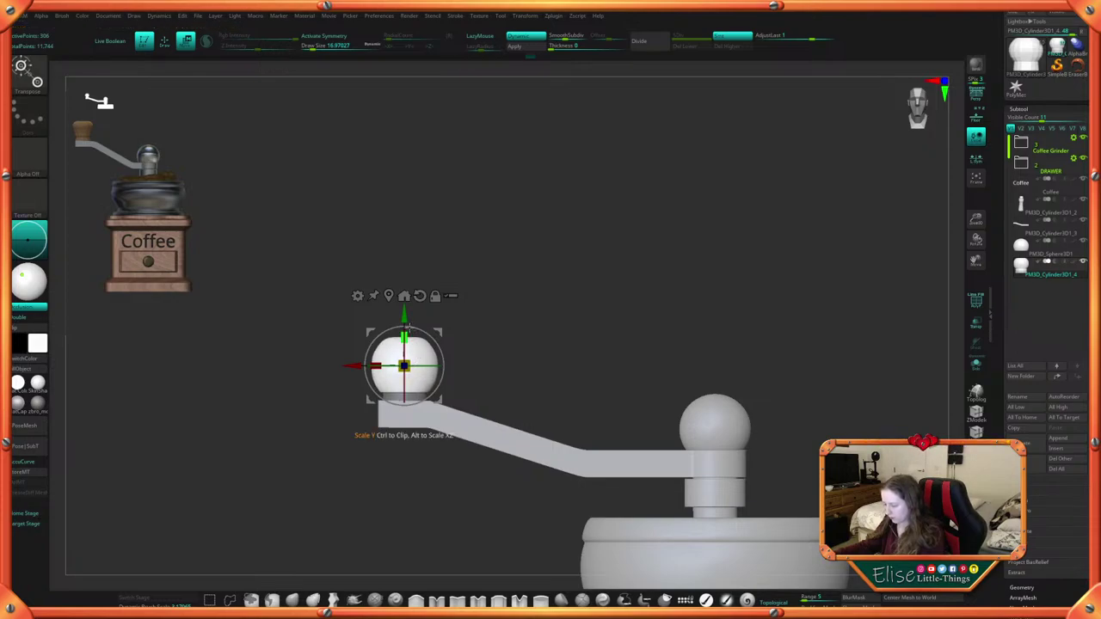
{"action": "left_click_drag", "start_coordinate": [404, 316], "coordinate": [404, 311]}
{"action": "left_click_drag", "start_coordinate": [514, 313], "coordinate": [519, 329], "text": "ctrl"}
{"action": "key", "text": "q"}
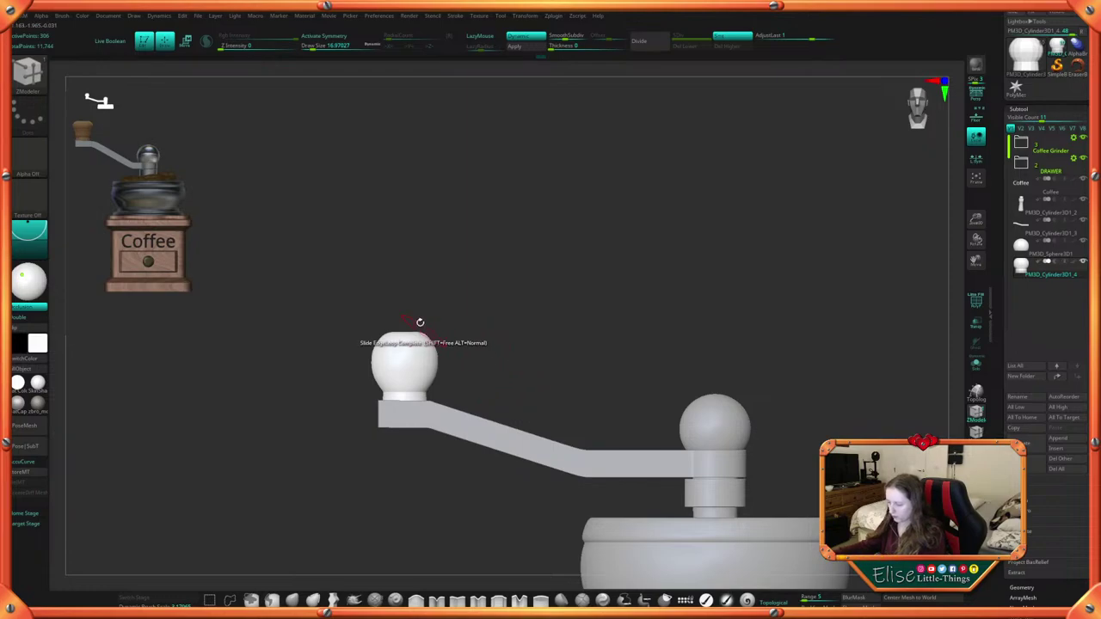
Shrink the knob slightly and nudge it upward on the end of the crank handle
{"action": "key", "text": "w"}
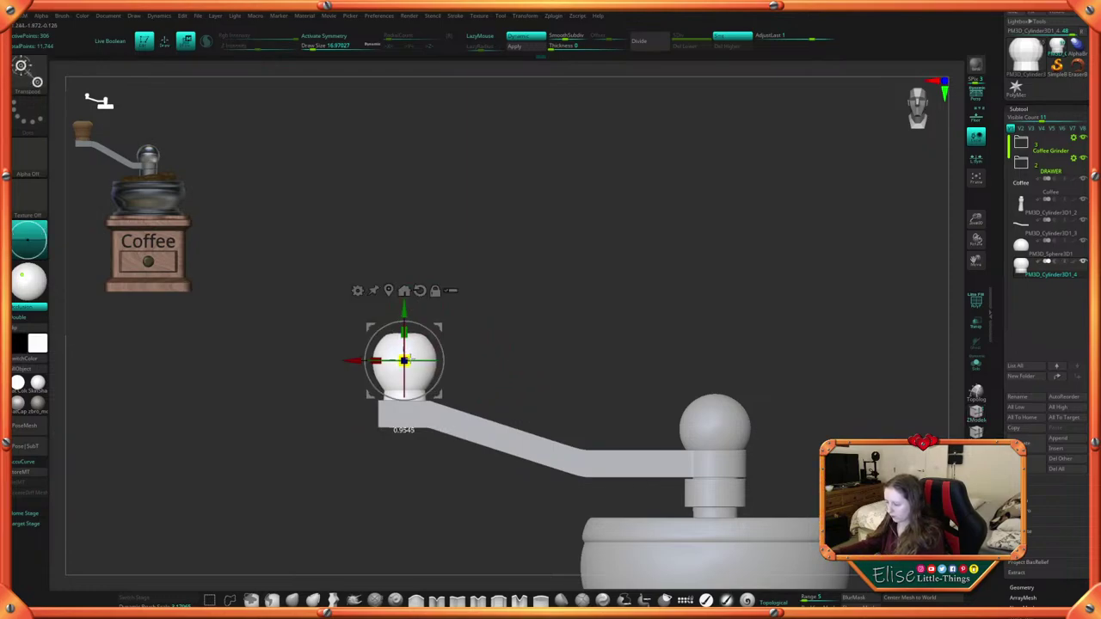
{"action": "key", "text": "q"}
{"action": "mouse_move", "coordinate": [506, 347]}
{"action": "left_mouse_down"}
{"action": "mouse_move", "coordinate": [637, 341]}
{"action": "mouse_move", "coordinate": [610, 342]}
{"action": "mouse_move", "coordinate": [584, 411]}
{"action": "mouse_move", "coordinate": [634, 393]}
{"action": "mouse_move", "coordinate": [627, 352]}
{"action": "mouse_move", "coordinate": [641, 379]}
{"action": "mouse_move", "coordinate": [622, 388]}
{"action": "mouse_move", "coordinate": [629, 358]}
{"action": "mouse_move", "coordinate": [656, 371]}
{"action": "mouse_move", "coordinate": [649, 340]}
{"action": "mouse_move", "coordinate": [663, 344]}
{"action": "mouse_move", "coordinate": [661, 332]}
{"action": "left_mouse_up"}
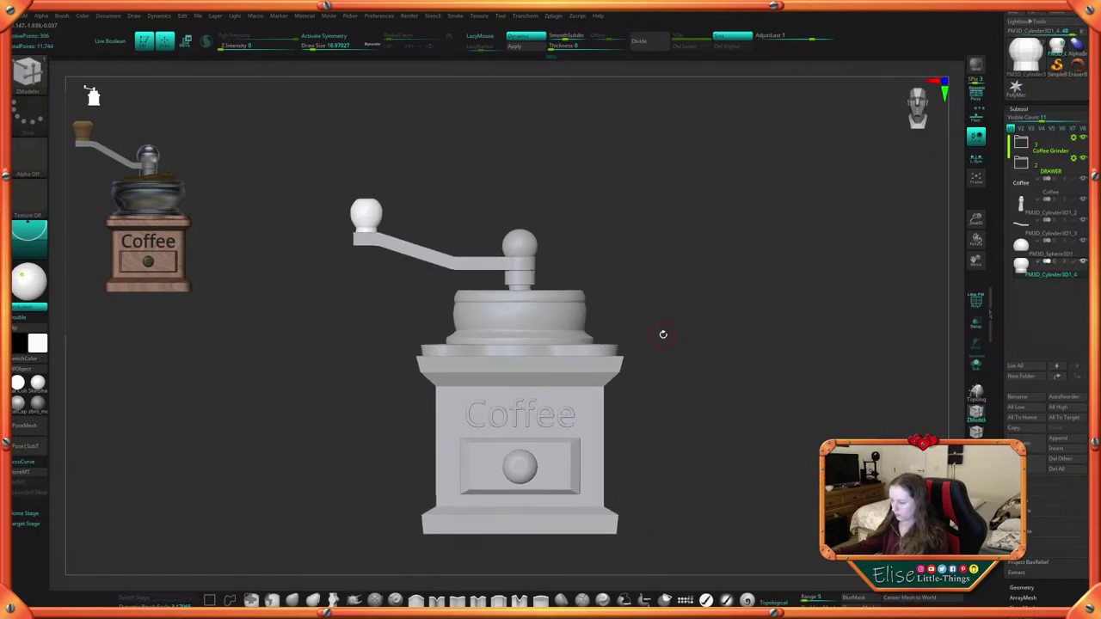
{"action": "key", "text": "w"}
{"action": "left_click_drag", "start_coordinate": [367, 212], "coordinate": [370, 209]}
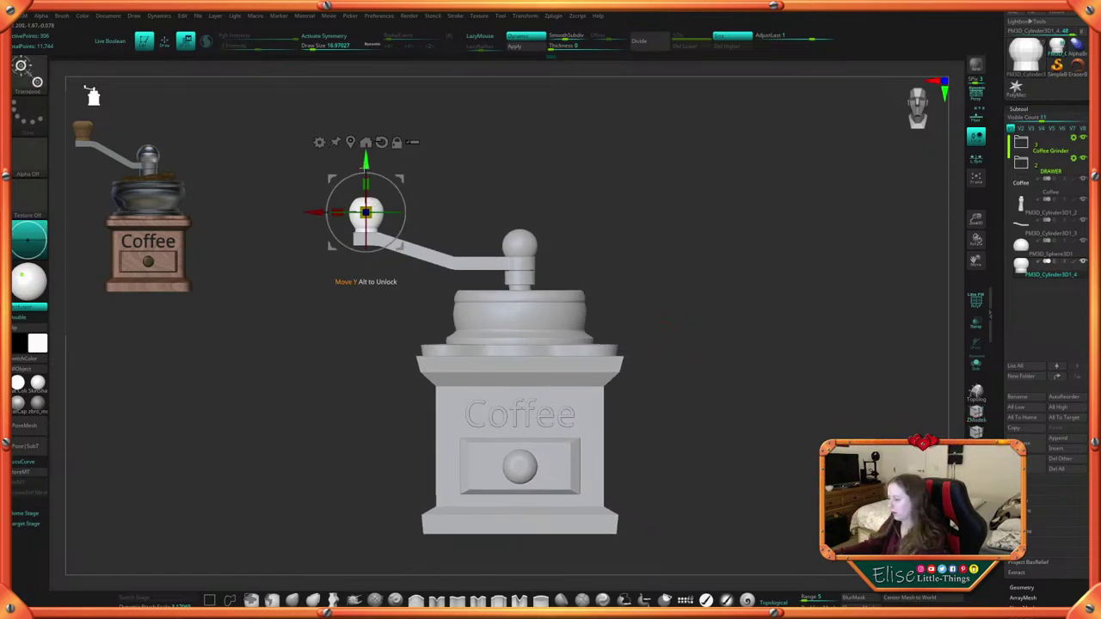
{"action": "left_click_drag", "start_coordinate": [365, 163], "coordinate": [366, 162]}
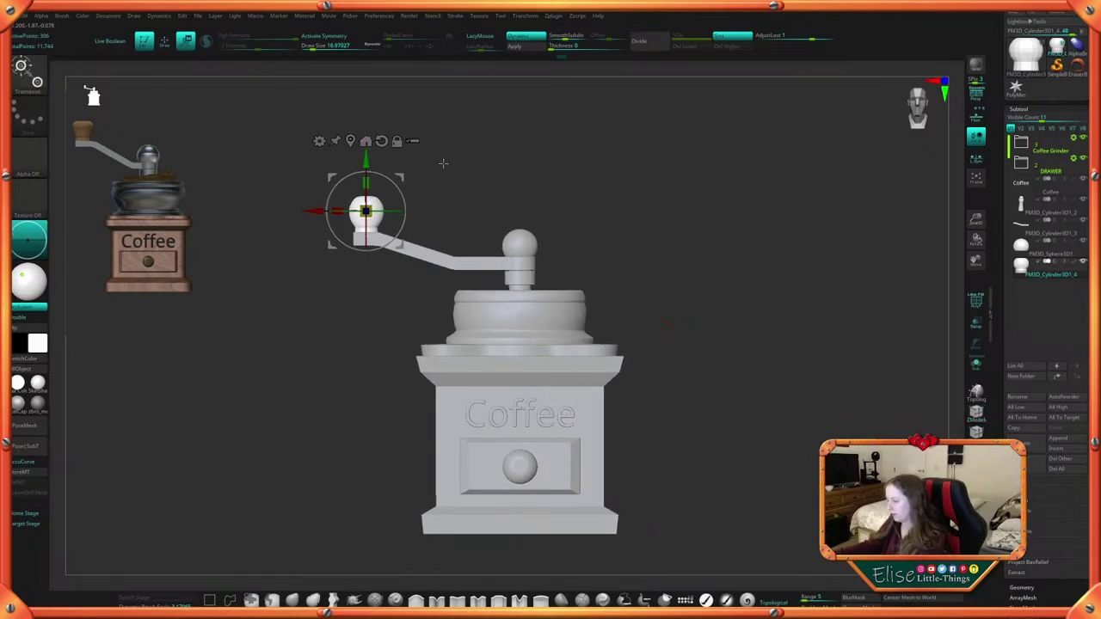
{"action": "left_click_drag", "start_coordinate": [445, 162], "coordinate": [474, 176]}
{"action": "key", "text": "q"}
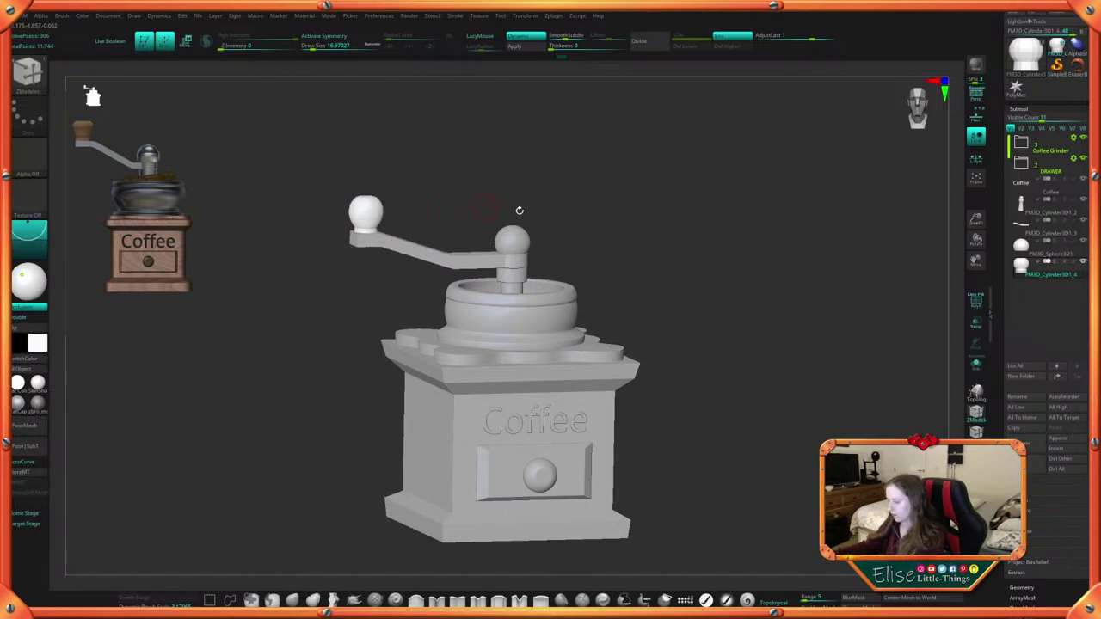
Make the crank handle the active subtool and examine the whole grinder from the front and above against the reference image
{"action": "mouse_move", "coordinate": [516, 214]}
{"action": "left_mouse_down"}
{"action": "mouse_move", "coordinate": [653, 270]}
{"action": "mouse_move", "coordinate": [634, 300]}
{"action": "mouse_move", "coordinate": [678, 297]}
{"action": "mouse_move", "coordinate": [660, 411]}
{"action": "mouse_move", "coordinate": [668, 430]}
{"action": "mouse_move", "coordinate": [669, 394]}
{"action": "mouse_move", "coordinate": [672, 411]}
{"action": "mouse_move", "coordinate": [688, 410]}
{"action": "mouse_move", "coordinate": [658, 387]}
{"action": "left_mouse_up"}
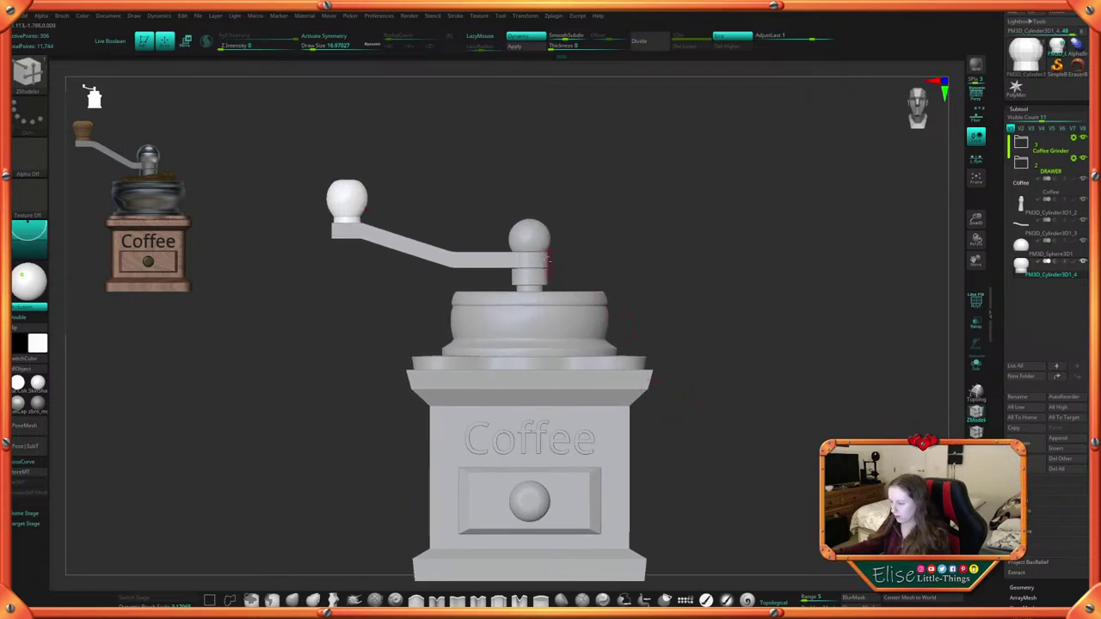
{"action": "left_click", "coordinate": [548, 259], "text": "alt"}
{"action": "left_click_drag", "start_coordinate": [573, 246], "coordinate": [628, 238]}
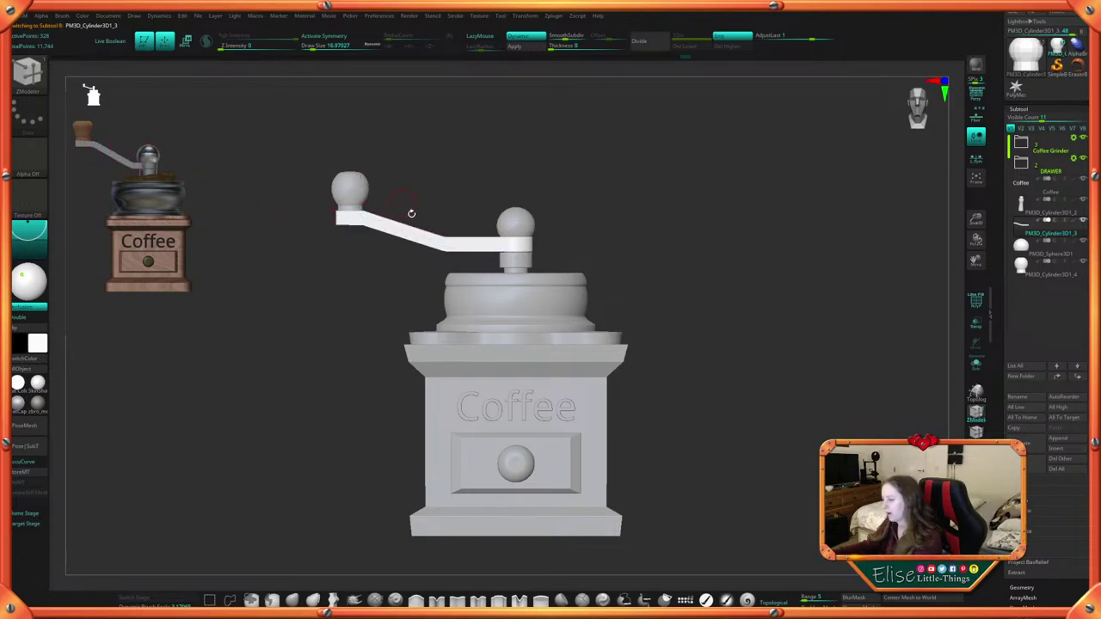
{"action": "left_click_drag", "start_coordinate": [619, 221], "coordinate": [654, 279], "text": "alt"}
{"action": "left_click_drag", "start_coordinate": [649, 250], "coordinate": [618, 237]}
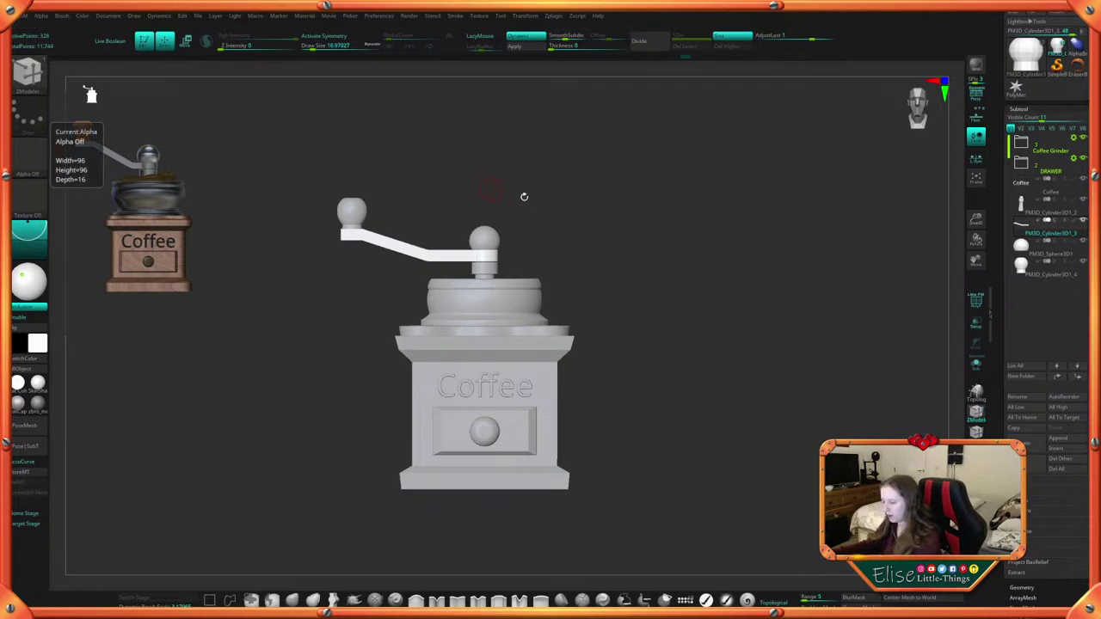
{"action": "left_click_drag", "start_coordinate": [523, 191], "coordinate": [651, 332]}
{"action": "left_click_drag", "start_coordinate": [631, 438], "coordinate": [678, 376], "text": "alt"}
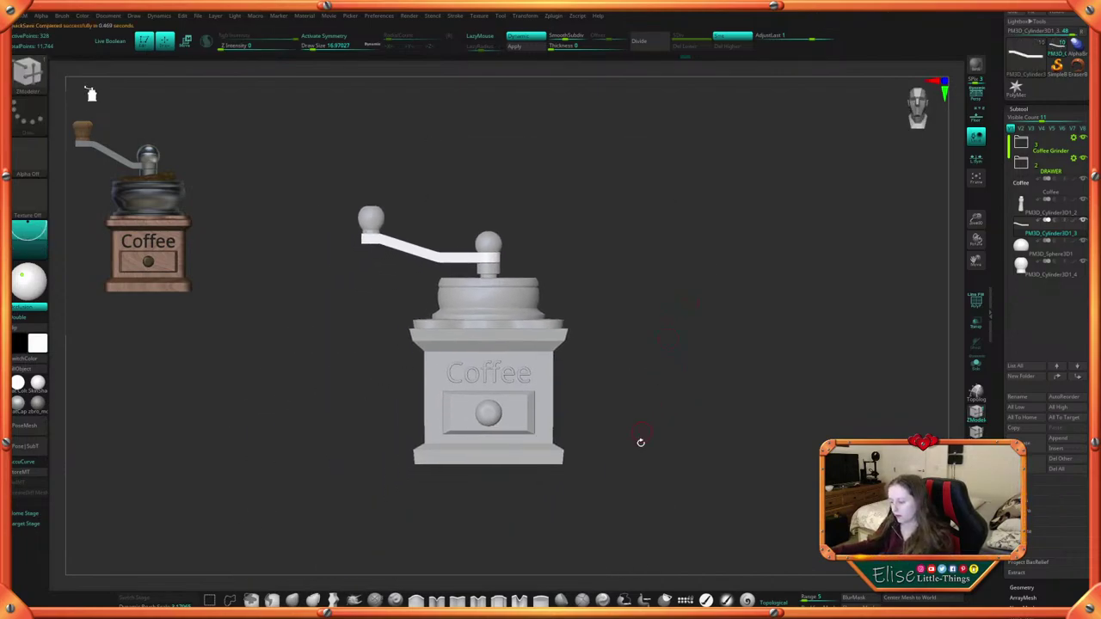
{"action": "left_click_drag", "start_coordinate": [644, 474], "coordinate": [692, 479], "text": "alt"}
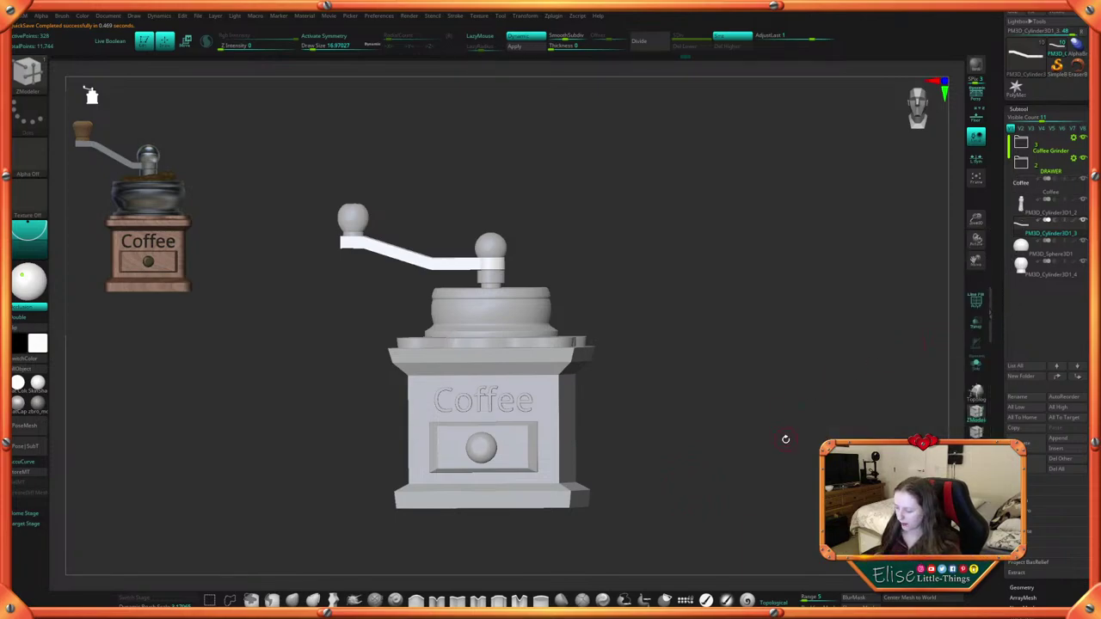
{"action": "mouse_move", "coordinate": [772, 400]}
{"action": "left_mouse_down"}
{"action": "mouse_move", "coordinate": [777, 445]}
{"action": "mouse_move", "coordinate": [775, 414]}
{"action": "left_mouse_up"}
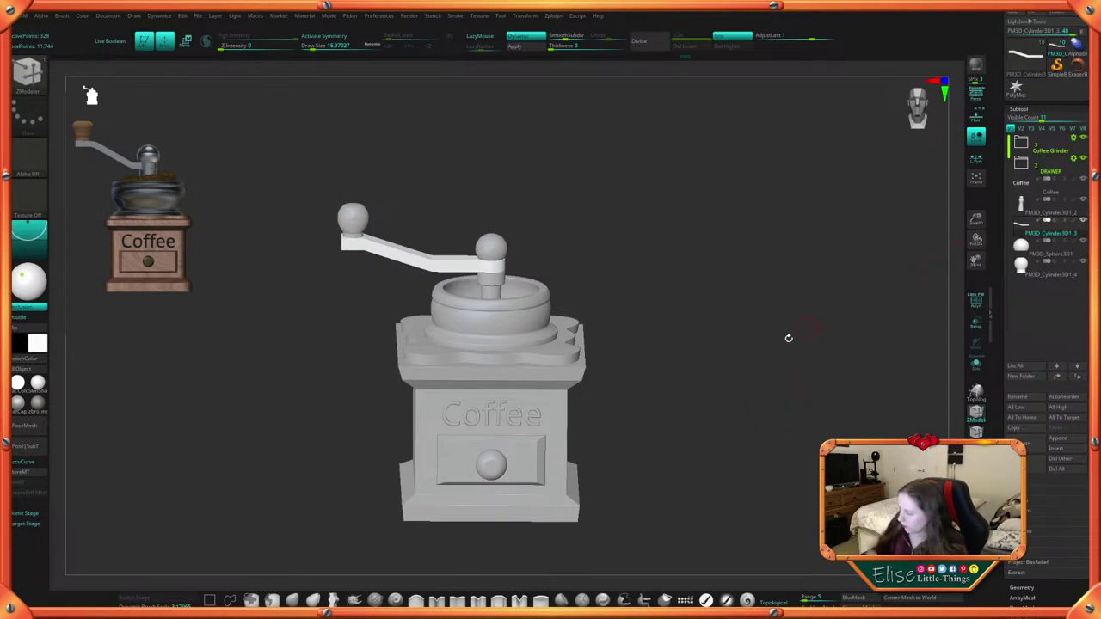
{"action": "left_click_drag", "start_coordinate": [755, 360], "coordinate": [757, 339]}
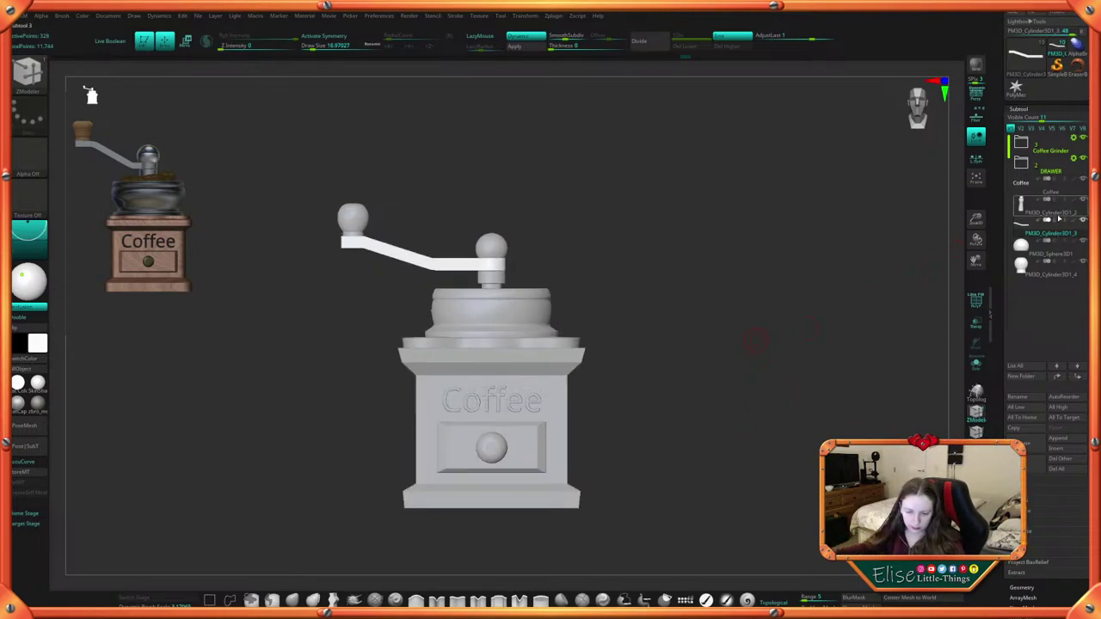
Create a subtool folder named "inside" starting from the central spindle PM3D_Cylinder3D1_2
{"action": "left_click", "coordinate": [1055, 215]}
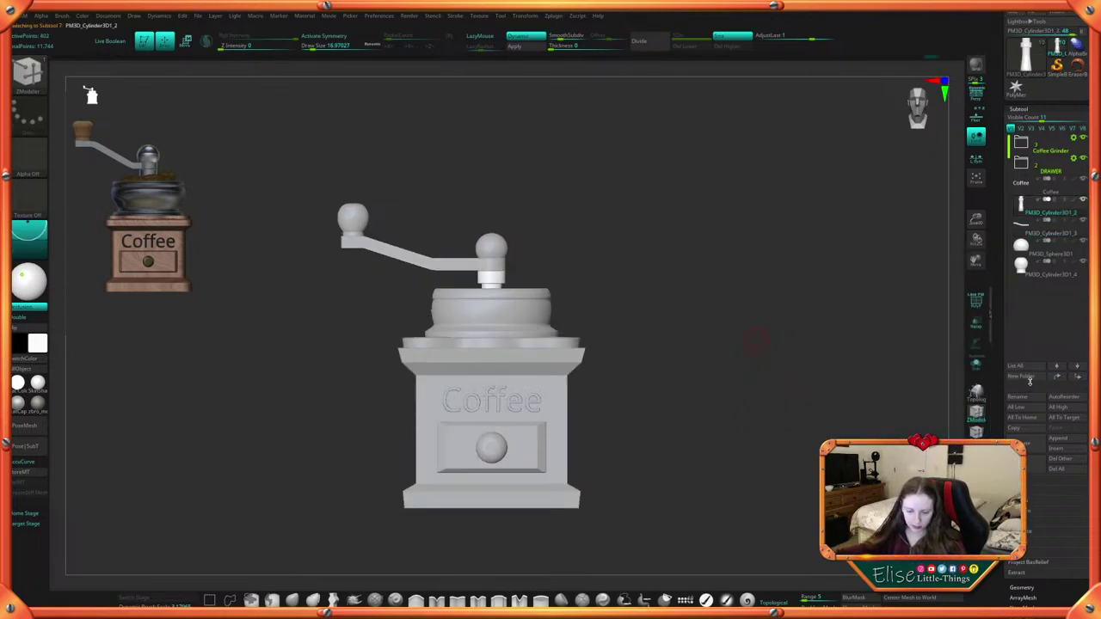
{"action": "left_click", "coordinate": [1030, 379]}
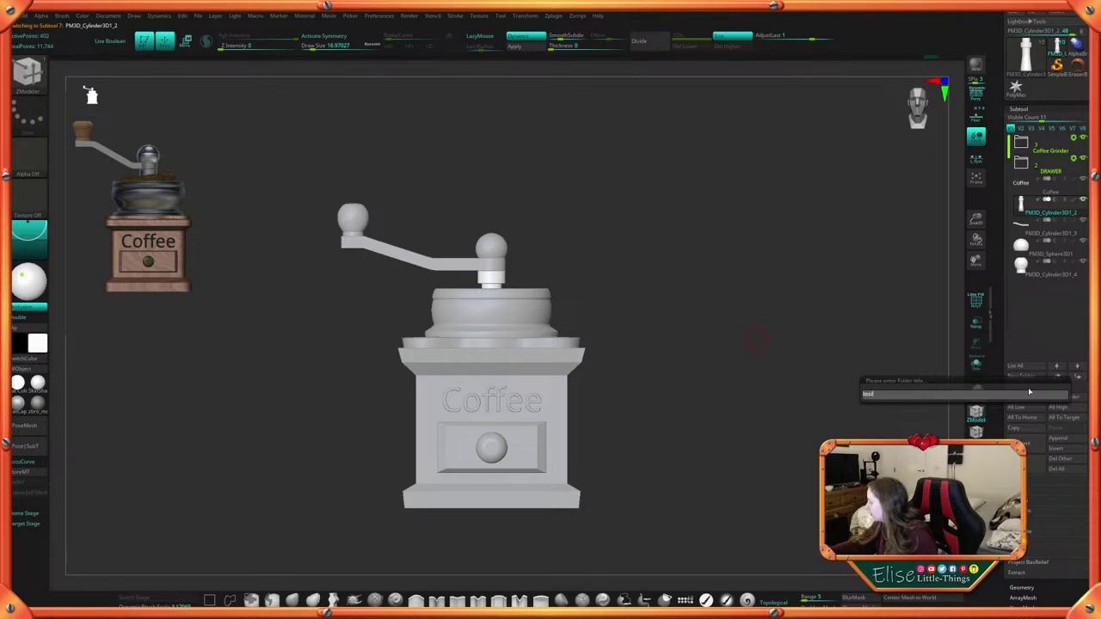
{"action": "key", "text": "Return"}
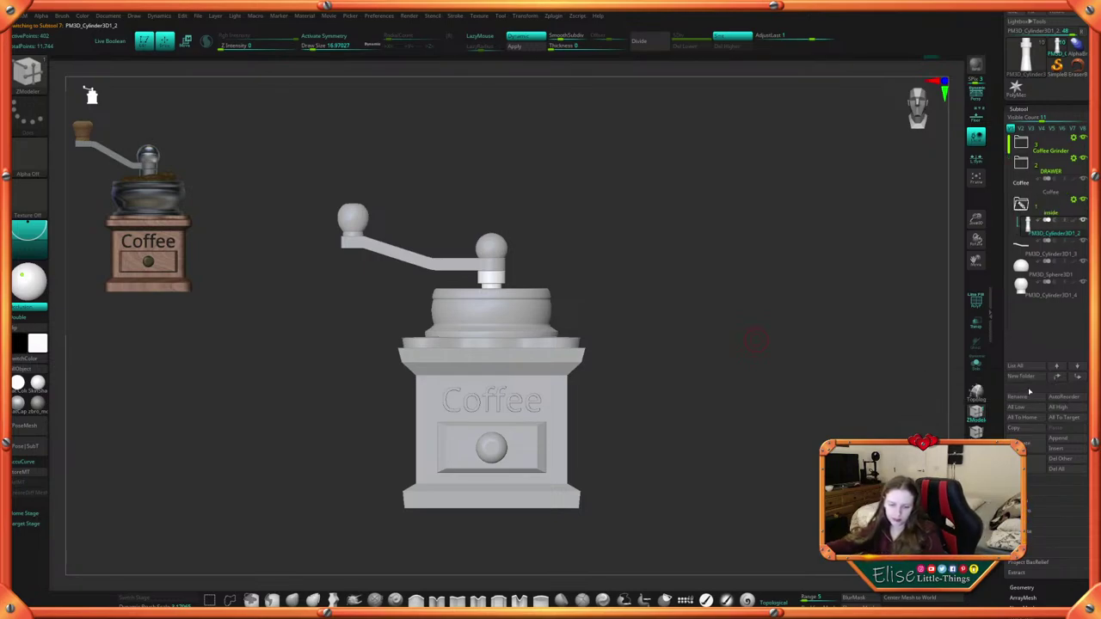
Move the crank handle, sphere and knob subtools into the "inside" folder, collapse it and quick-save the project
{"action": "left_click_drag", "start_coordinate": [1062, 252], "coordinate": [1062, 231]}
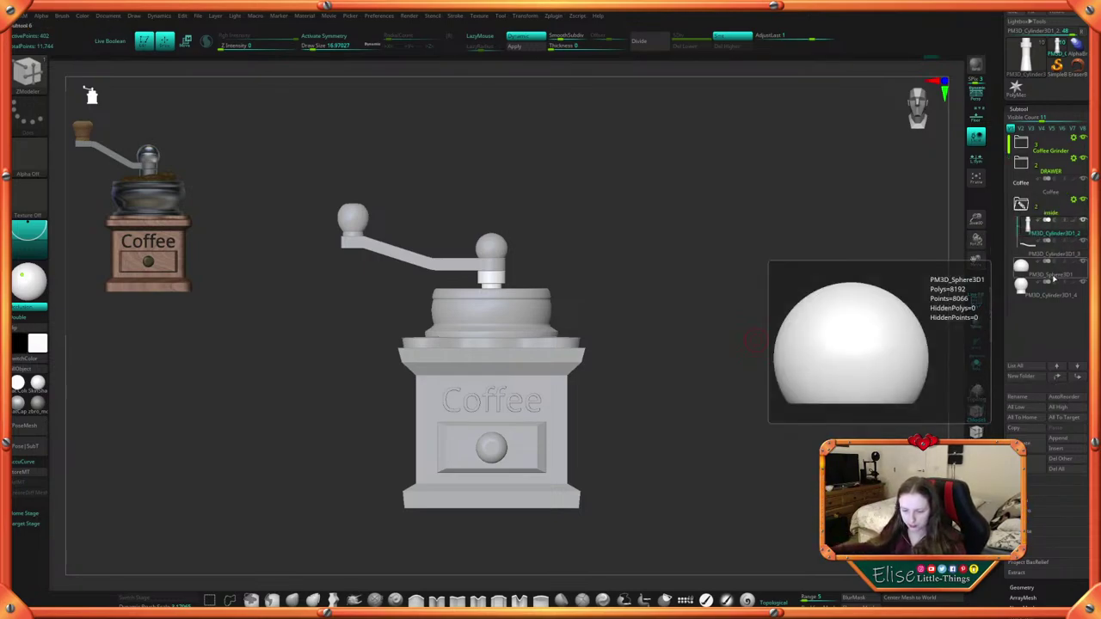
{"action": "left_click_drag", "start_coordinate": [1055, 273], "coordinate": [1056, 252]}
{"action": "left_click_drag", "start_coordinate": [1057, 292], "coordinate": [1057, 269]}
{"action": "left_click", "coordinate": [1022, 203]}
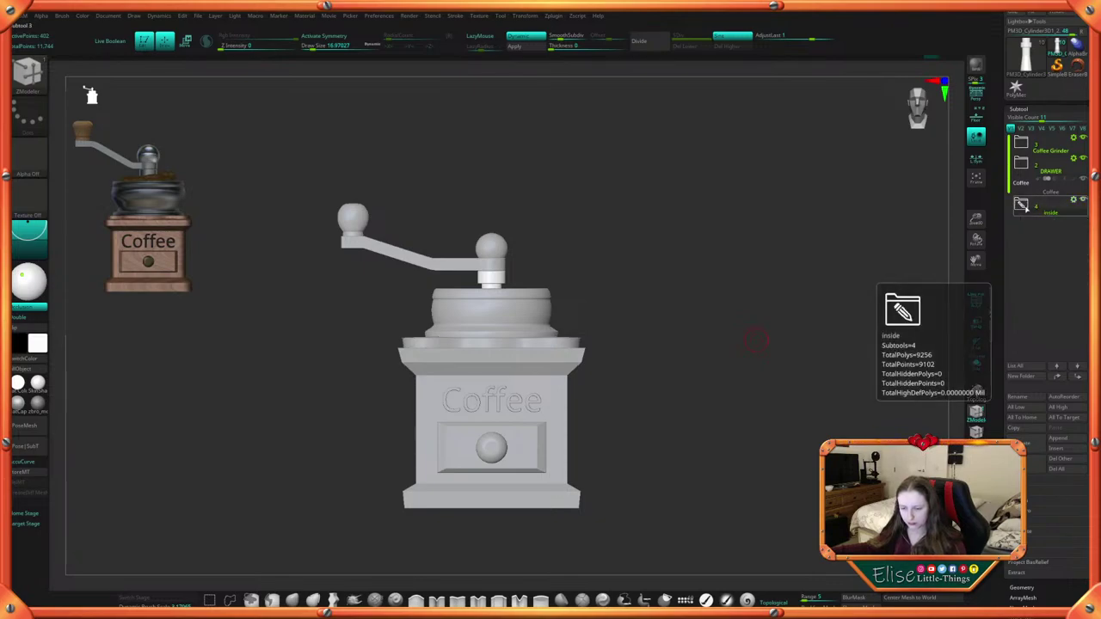
{"action": "left_click_drag", "start_coordinate": [731, 422], "coordinate": [739, 389], "text": "alt"}
{"action": "left_click", "coordinate": [872, 13]}
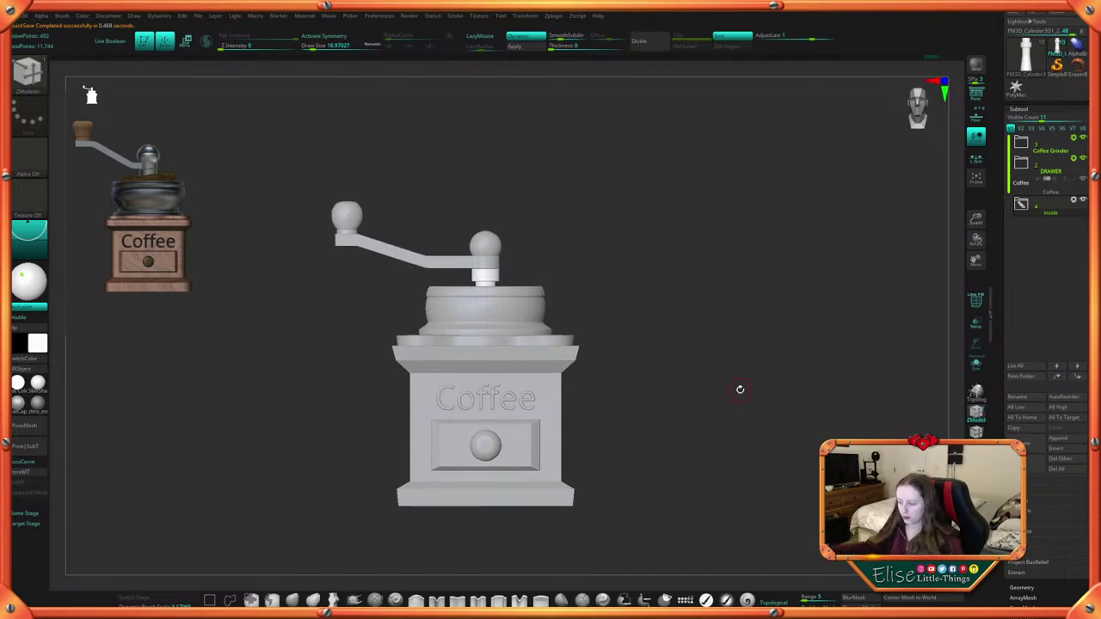
Insert a Sphere3D as a new subtool and isolate it in Solo view
{"action": "left_click", "coordinate": [1063, 451]}
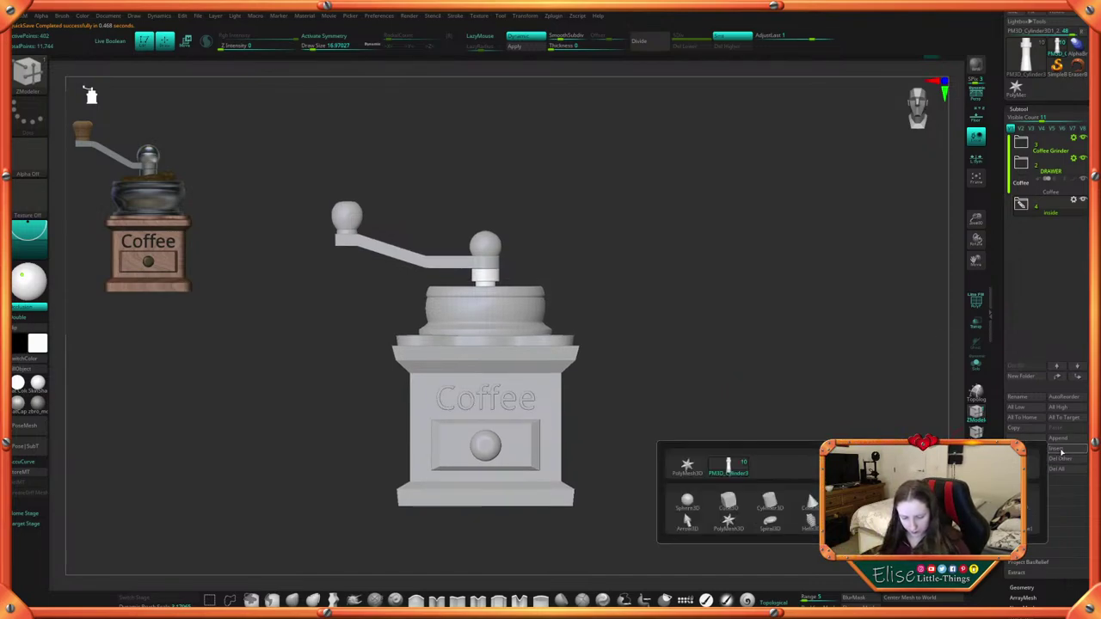
{"action": "left_click", "coordinate": [687, 502]}
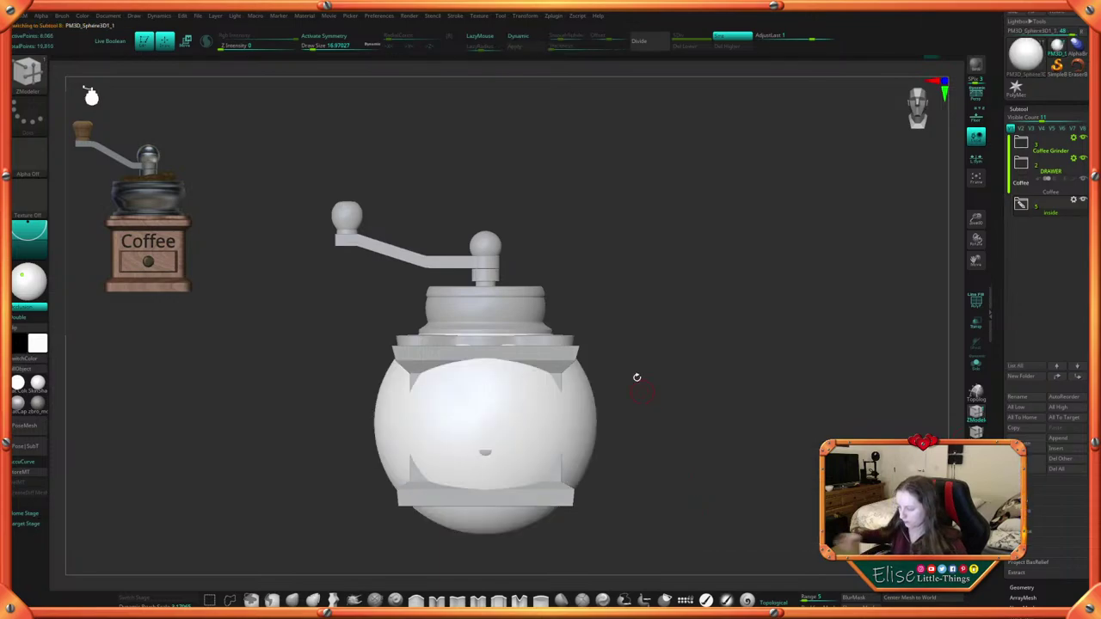
{"action": "left_click", "coordinate": [976, 364]}
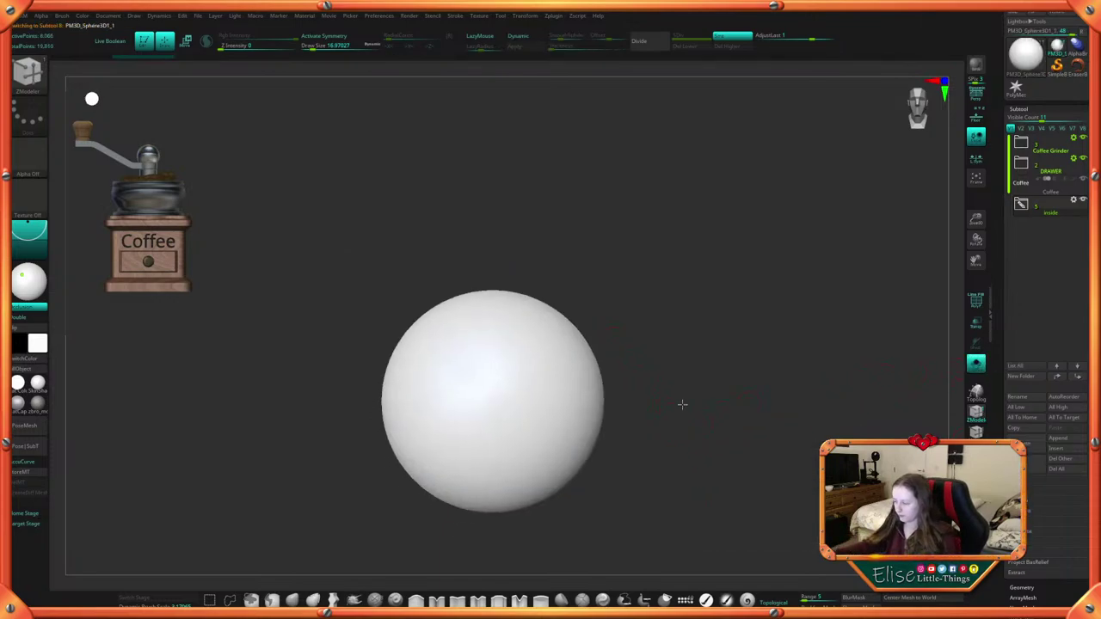
Scale the sphere non-uniformly into a tall, narrow ellipsoid as the base form of a coffee bean
{"action": "key", "text": "w"}
{"action": "right_click_drag", "start_coordinate": [710, 415], "coordinate": [684, 413]}
{"action": "left_click_drag", "start_coordinate": [476, 391], "coordinate": [543, 352]}
{"action": "right_click_drag", "start_coordinate": [543, 352], "coordinate": [600, 348]}
{"action": "left_click_drag", "start_coordinate": [600, 348], "coordinate": [489, 364]}
{"action": "left_click_drag", "start_coordinate": [606, 318], "coordinate": [518, 348], "text": "shift"}
{"action": "left_click_drag", "start_coordinate": [440, 348], "coordinate": [429, 347]}
{"action": "left_click_drag", "start_coordinate": [567, 307], "coordinate": [627, 298], "text": "shift"}
{"action": "left_click_drag", "start_coordinate": [559, 331], "coordinate": [558, 322], "text": "alt"}
{"action": "left_click_drag", "start_coordinate": [470, 311], "coordinate": [476, 341]}
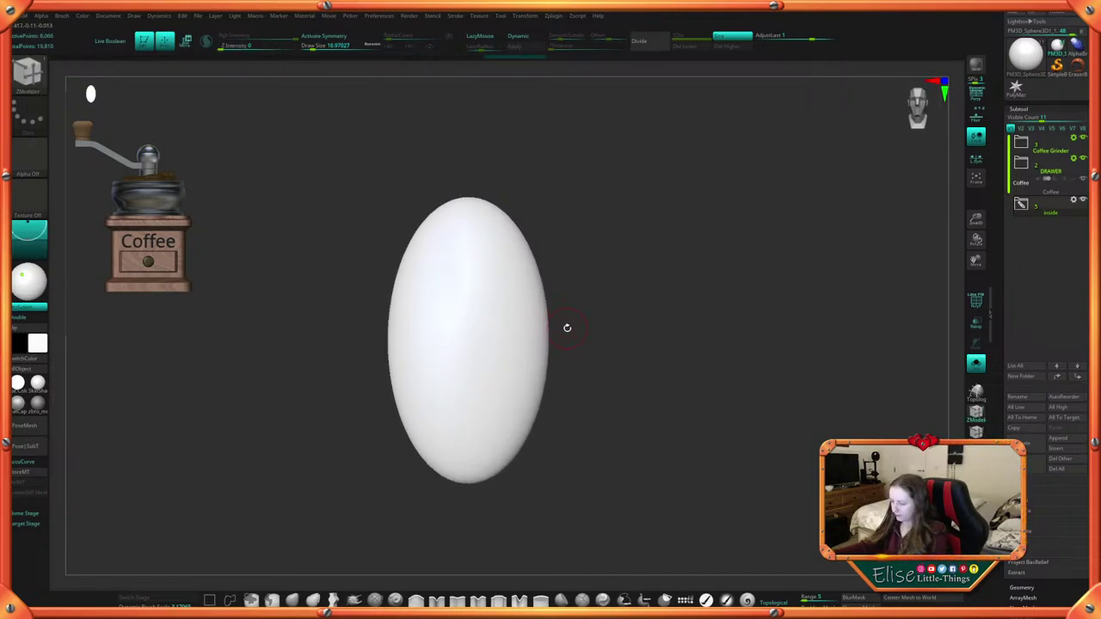
{"action": "mouse_move", "coordinate": [567, 327]}
{"action": "left_mouse_down"}
{"action": "mouse_move", "coordinate": [597, 315]}
{"action": "mouse_move", "coordinate": [592, 342]}
{"action": "left_mouse_up"}
{"action": "key", "text": "q"}
Turn on dynamic subdivision for the bean-shaped ellipsoid
{"action": "key", "text": "space"}
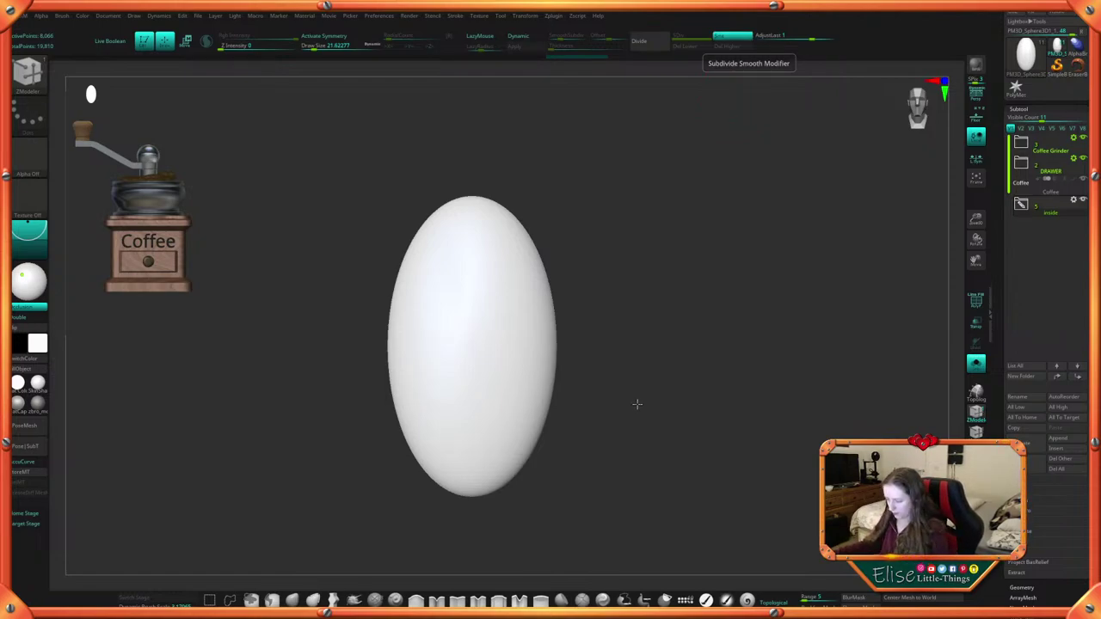
{"action": "mouse_move", "coordinate": [646, 410]}
{"action": "left_mouse_down"}
{"action": "mouse_move", "coordinate": [663, 418]}
{"action": "mouse_move", "coordinate": [656, 399]}
{"action": "left_mouse_up"}
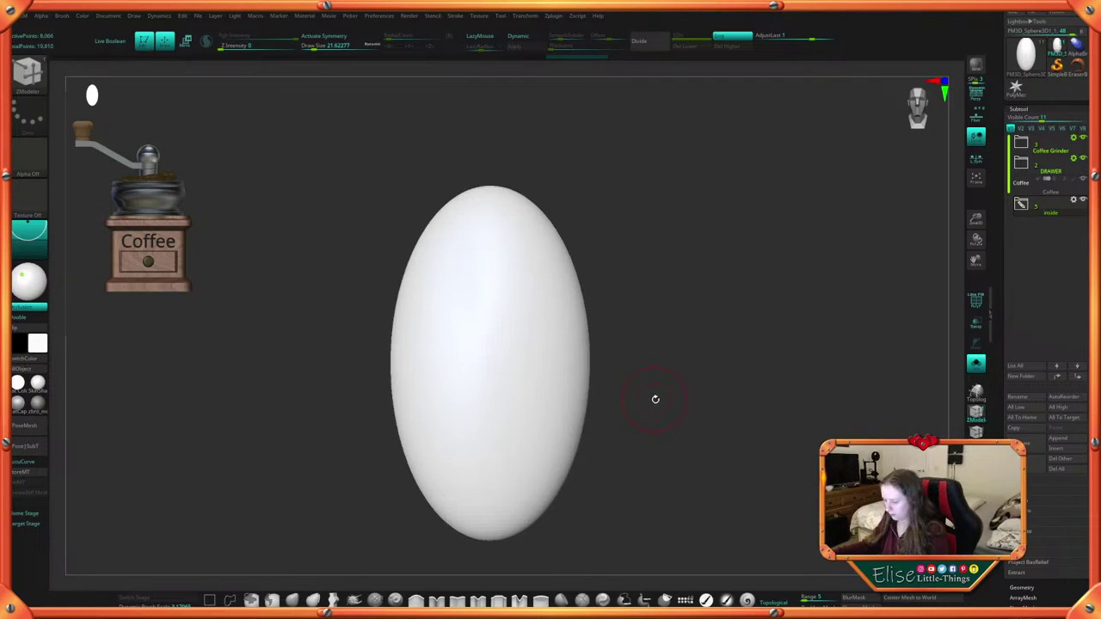
{"action": "right_click", "coordinate": [655, 399]}
{"action": "left_click", "coordinate": [657, 399]}
{"action": "left_click", "coordinate": [530, 38]}
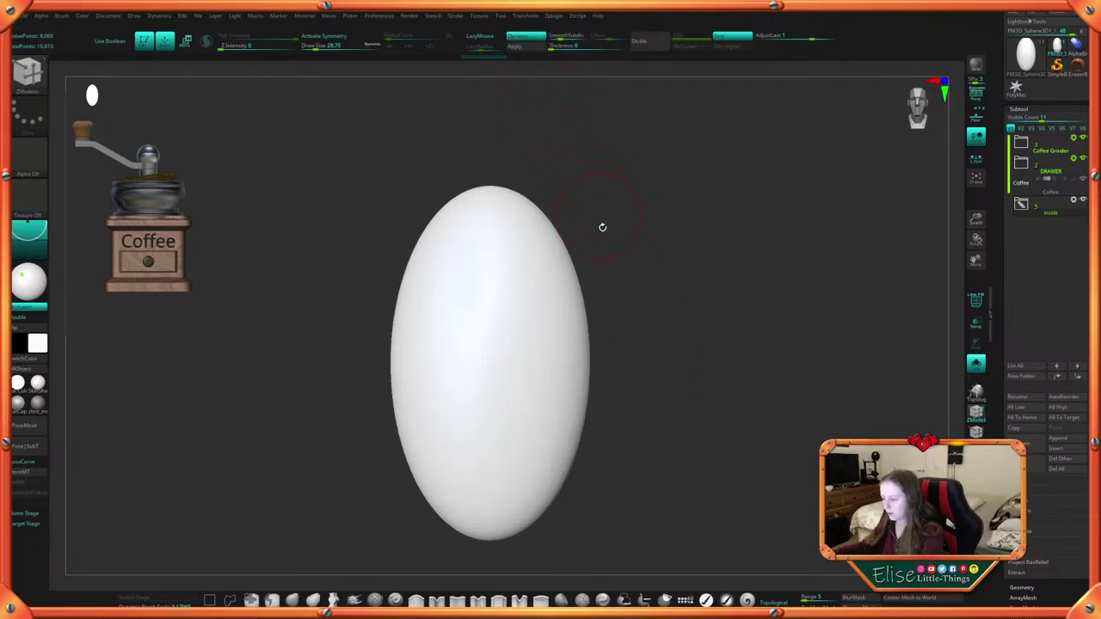
Carve a slightly curved lengthwise crease down the bean's middle with the Orb_Cracks brush at a draw size of about 13
{"action": "key", "text": "space"}
{"action": "mouse_move", "coordinate": [628, 296]}
{"action": "left_mouse_down"}
{"action": "mouse_move", "coordinate": [639, 307]}
{"action": "mouse_move", "coordinate": [628, 321]}
{"action": "left_mouse_up"}
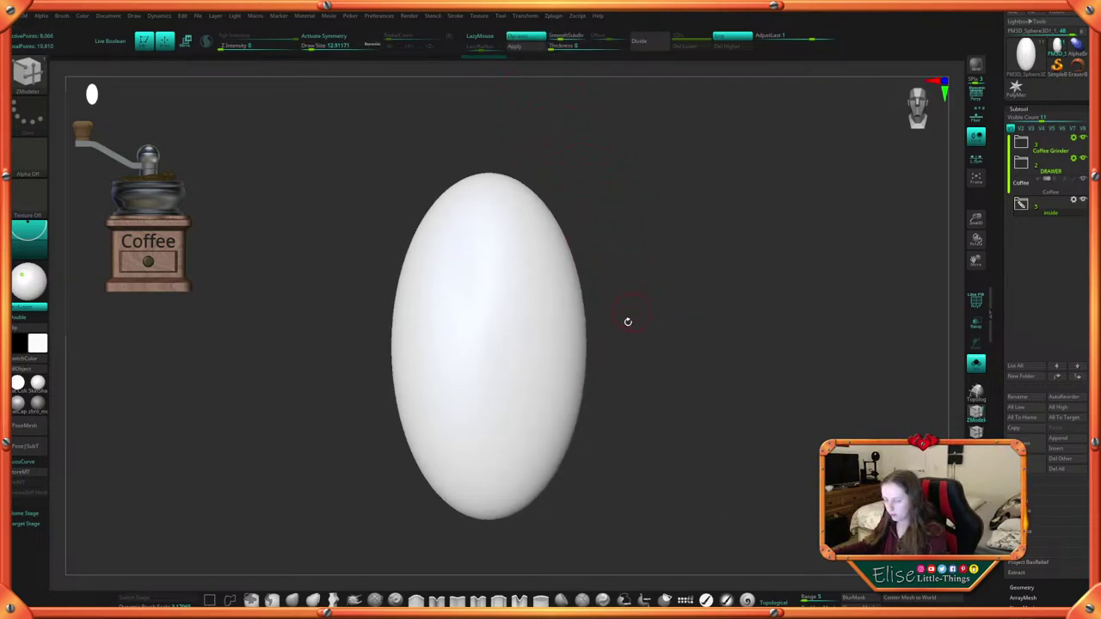
{"action": "left_click", "coordinate": [582, 600]}
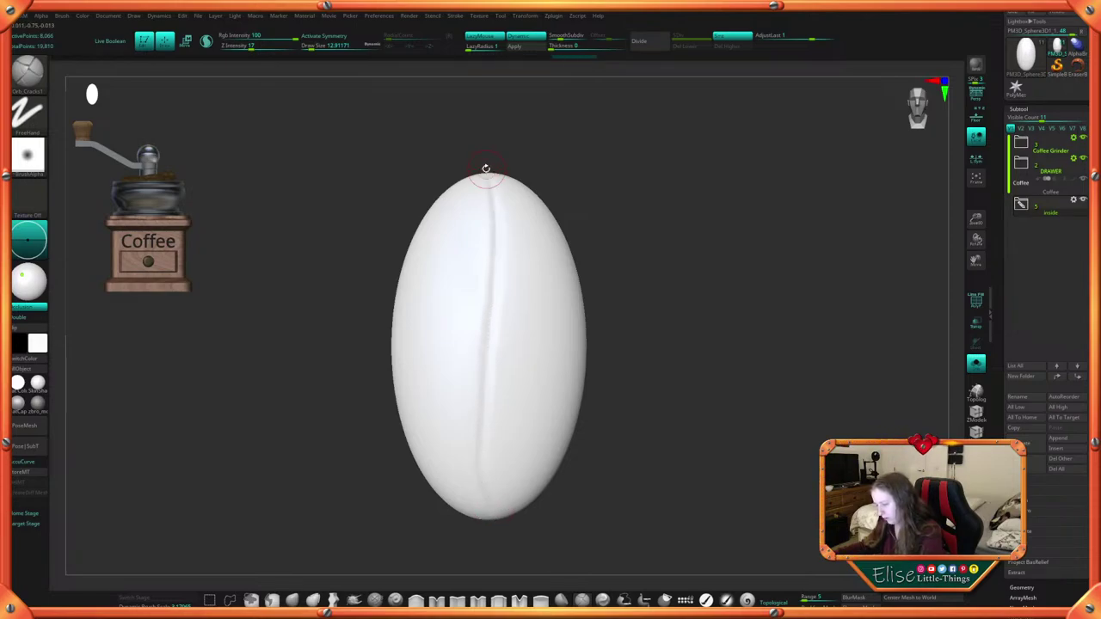
{"action": "mouse_move", "coordinate": [485, 167]}
{"action": "left_mouse_down"}
{"action": "mouse_move", "coordinate": [497, 204]}
{"action": "mouse_move", "coordinate": [593, 176]}
{"action": "left_mouse_up"}
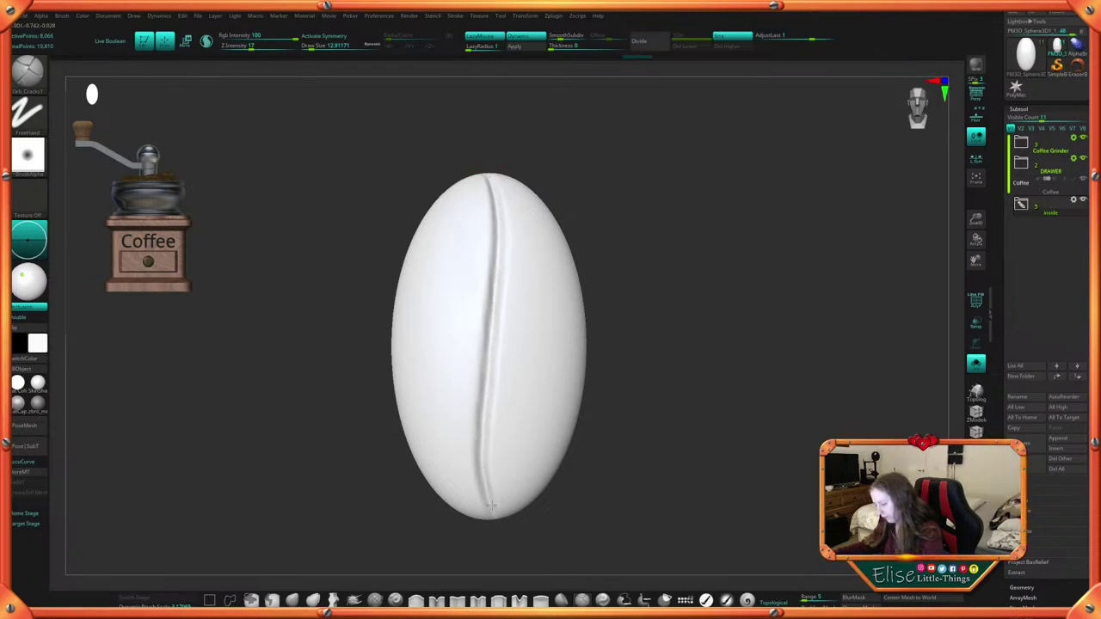
{"action": "left_click_drag", "start_coordinate": [657, 394], "coordinate": [694, 379]}
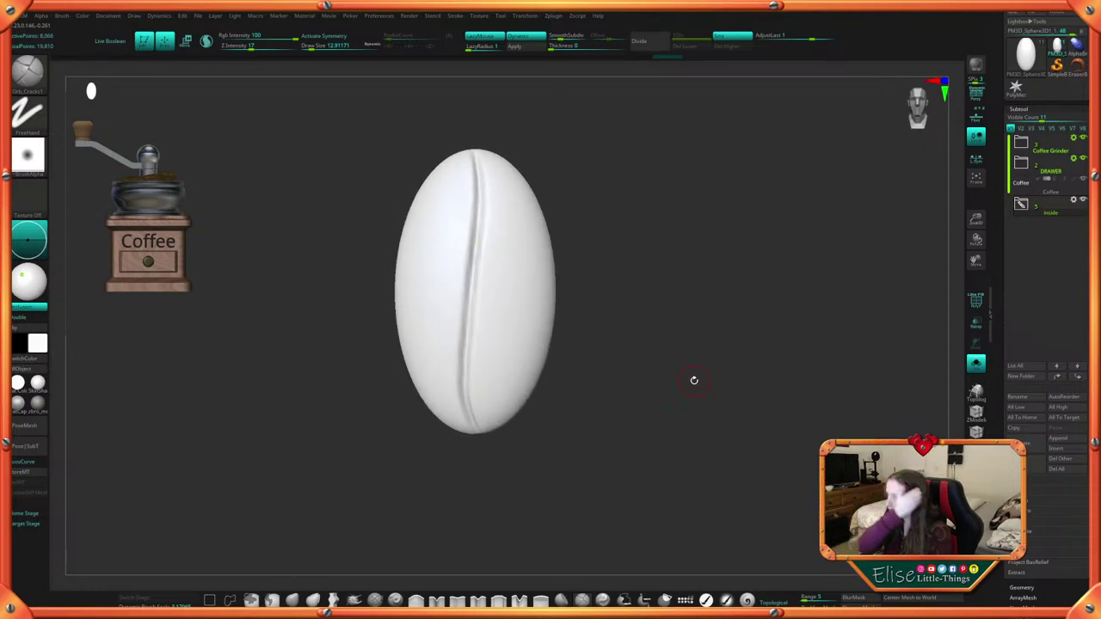
Push the bean's upper sides and lower left edge with the Move brush at a draw size of about 77 for a less regular outline
{"action": "key", "text": "f"}
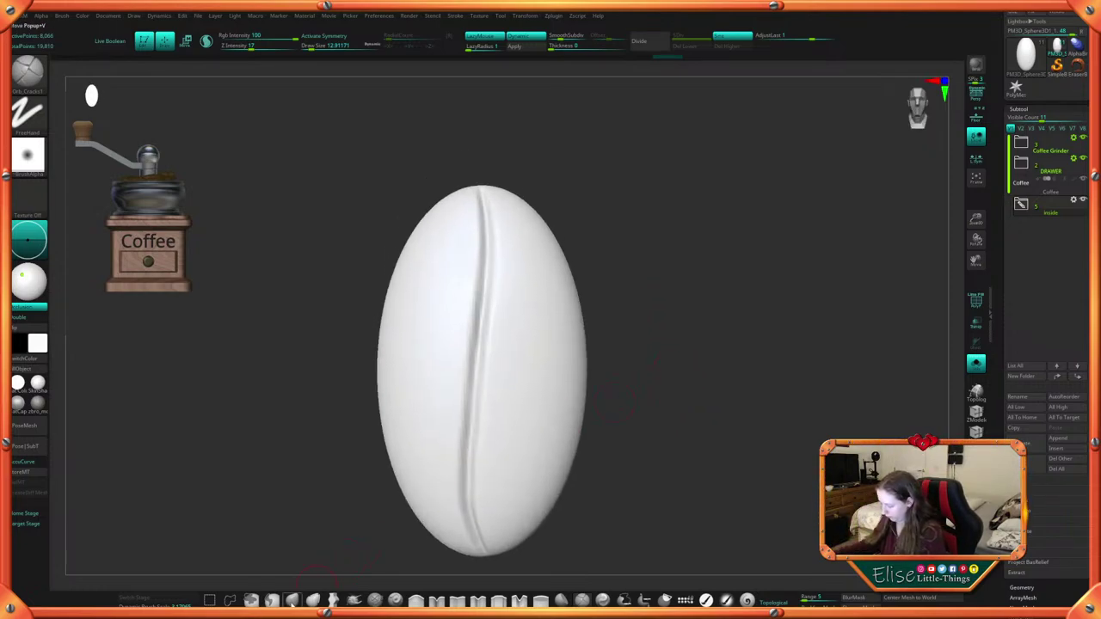
{"action": "key", "text": "b"}
{"action": "key", "text": "m"}
{"action": "key", "text": "v"}
{"action": "key", "text": "space"}
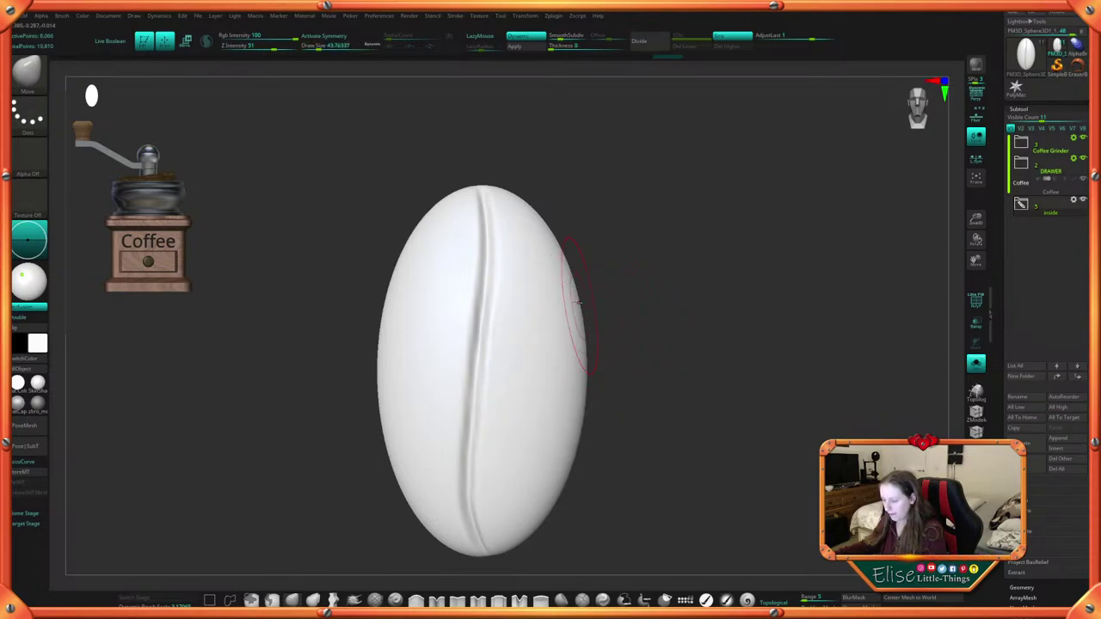
{"action": "key", "text": "space"}
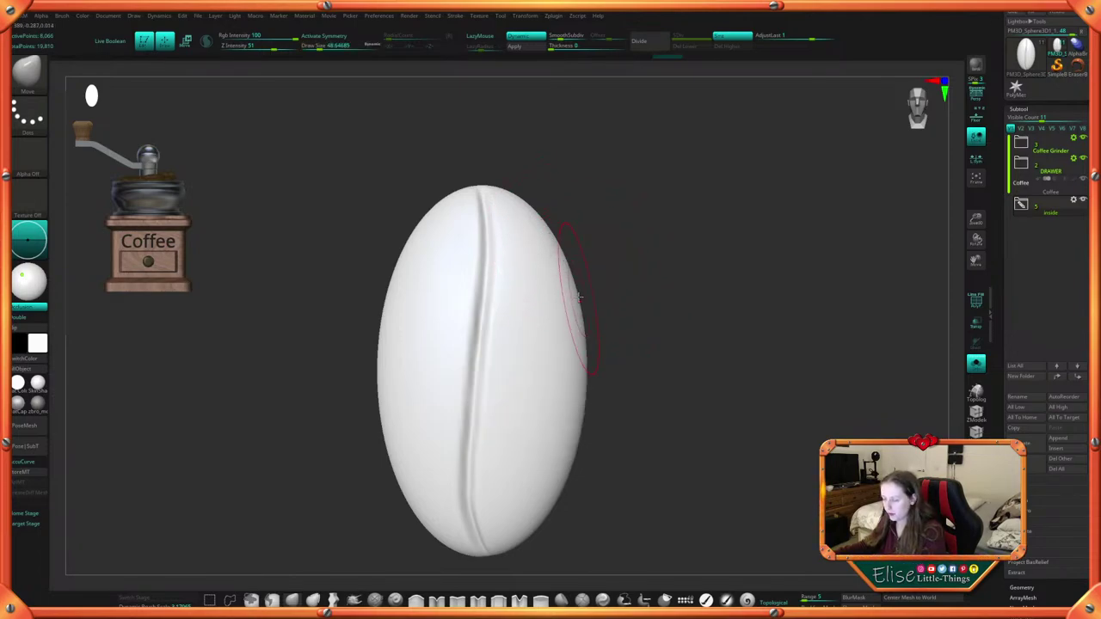
{"action": "key", "text": "space"}
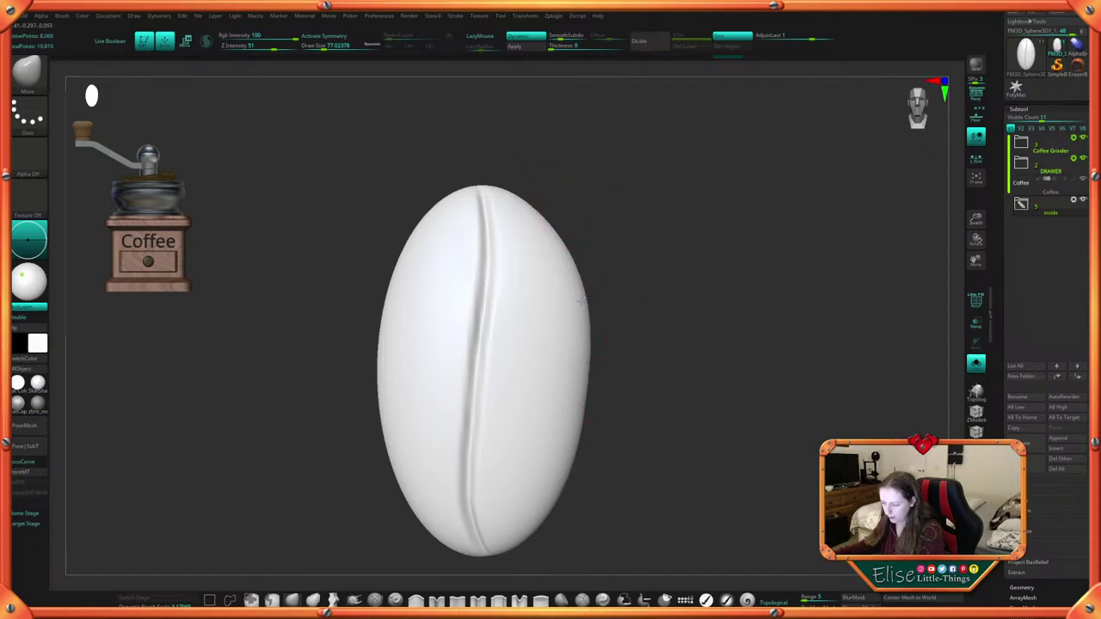
{"action": "left_click_drag", "start_coordinate": [430, 215], "coordinate": [415, 236]}
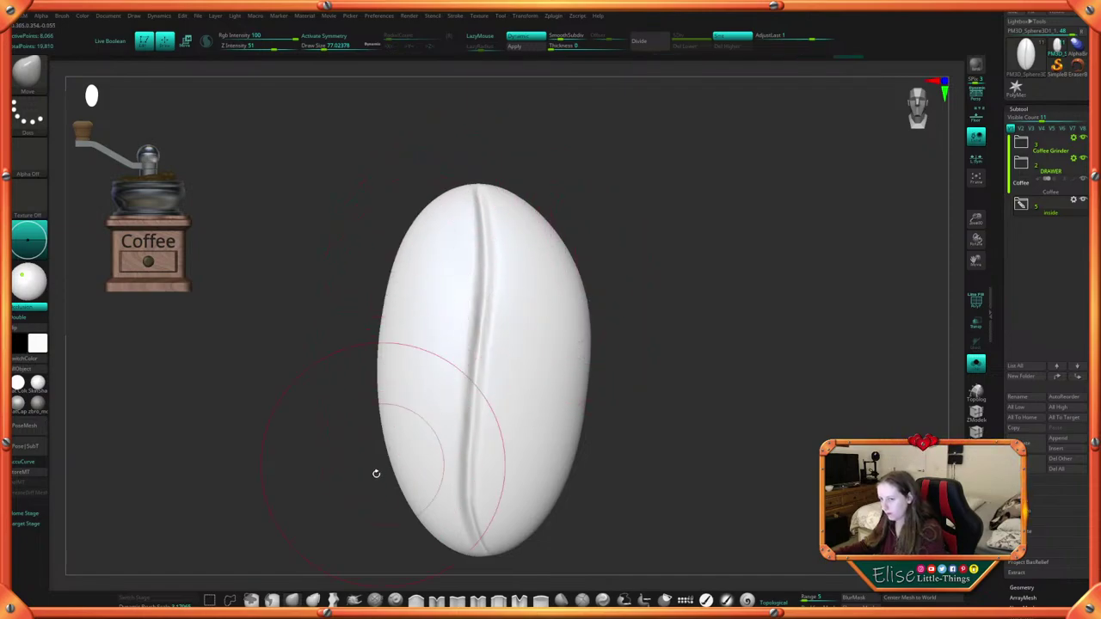
{"action": "left_click_drag", "start_coordinate": [376, 474], "coordinate": [396, 477]}
{"action": "left_click_drag", "start_coordinate": [600, 406], "coordinate": [388, 467]}
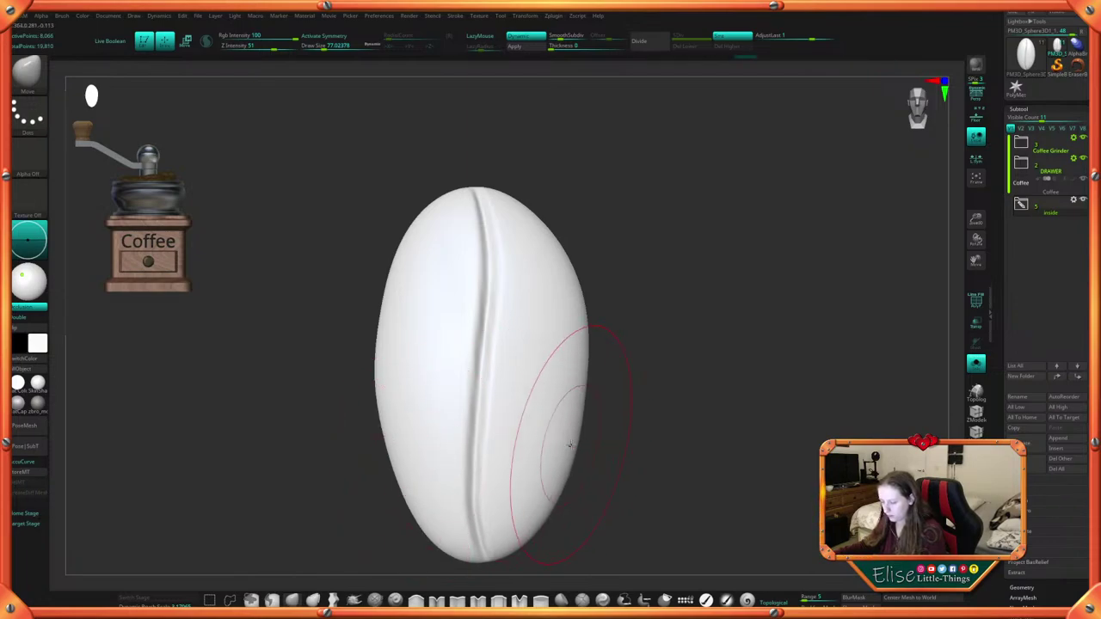
Fill out the bean's lower right side and straighten its right edge with the Move brush
{"action": "mouse_move", "coordinate": [626, 460]}
{"action": "left_mouse_down", "text": "alt"}
{"action": "mouse_move", "coordinate": [620, 411]}
{"action": "mouse_move", "coordinate": [594, 370]}
{"action": "left_mouse_up", "text": "alt"}
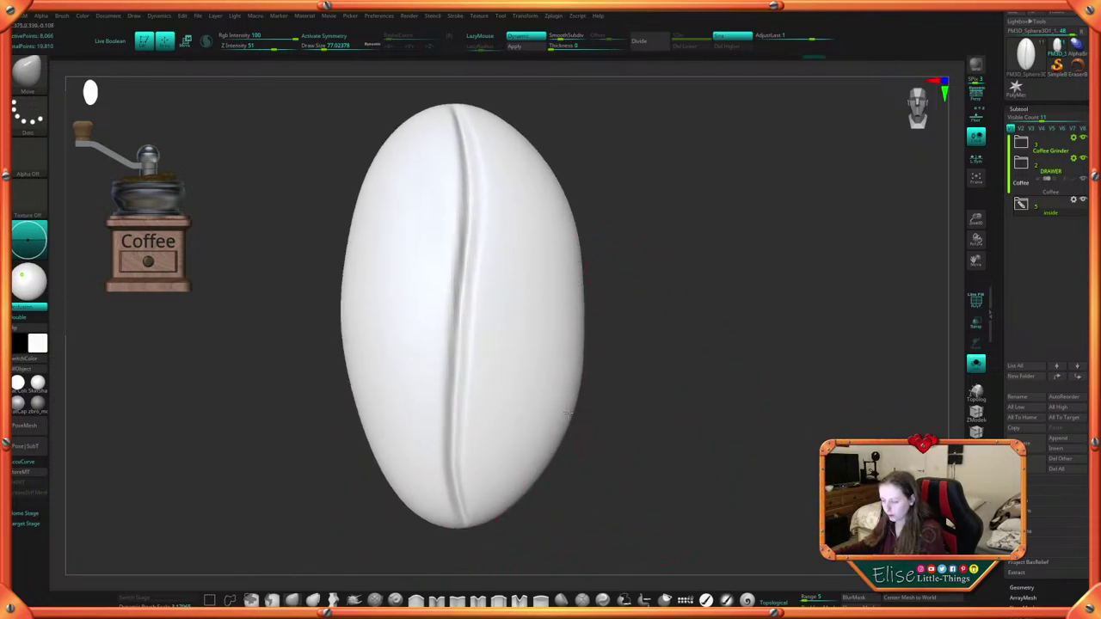
{"action": "mouse_move", "coordinate": [567, 414]}
{"action": "left_mouse_down"}
{"action": "mouse_move", "coordinate": [629, 386]}
{"action": "mouse_move", "coordinate": [602, 353]}
{"action": "left_mouse_up"}
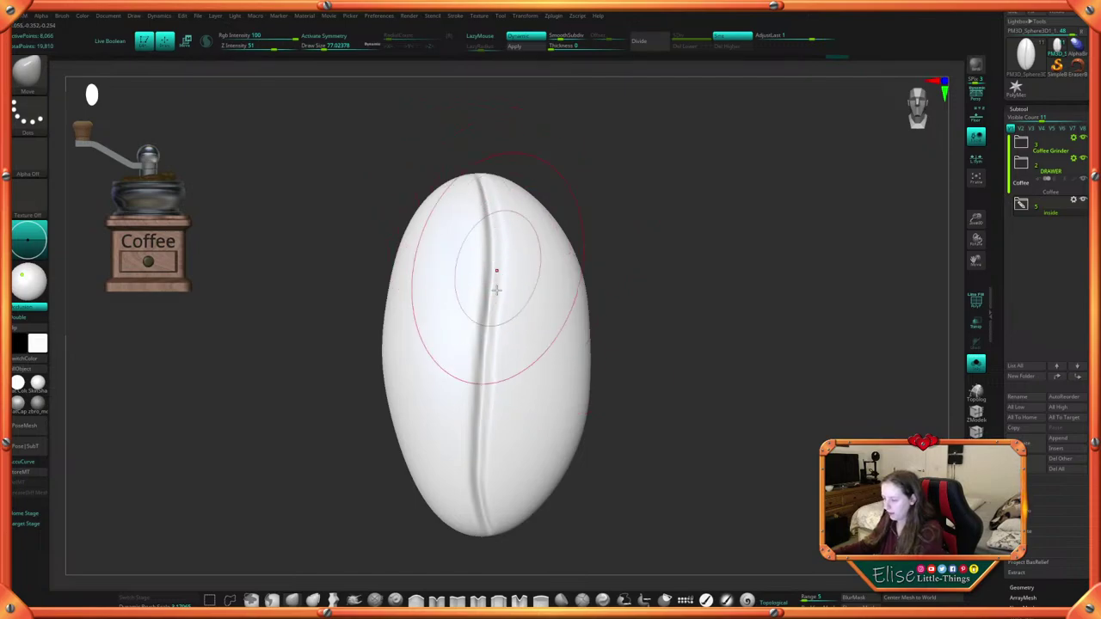
{"action": "left_click_drag", "start_coordinate": [491, 504], "coordinate": [594, 414]}
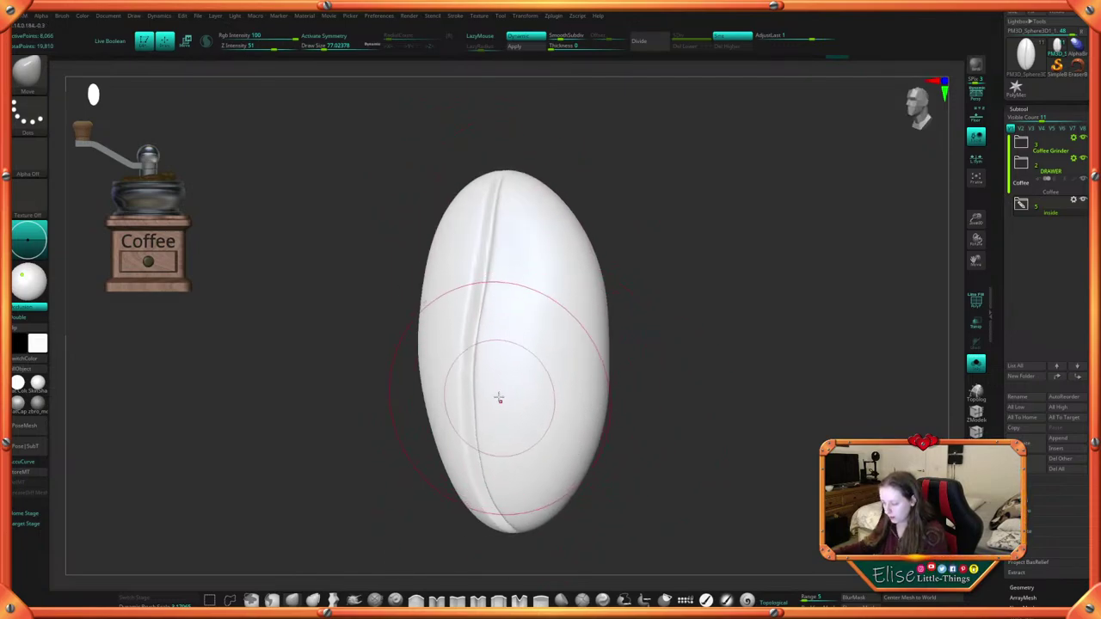
{"action": "left_click_drag", "start_coordinate": [615, 370], "coordinate": [594, 308]}
{"action": "left_click_drag", "start_coordinate": [659, 241], "coordinate": [544, 258]}
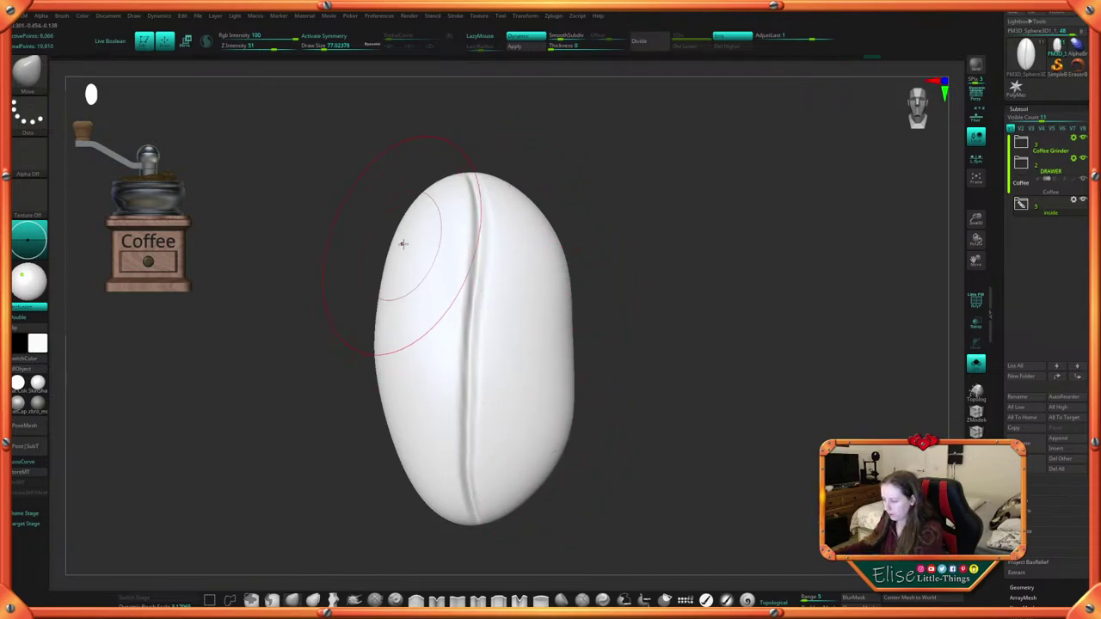
Widen the bean's upper and lower left sides and lower right corner with the Move brush to blunt both ends
{"action": "left_click_drag", "start_coordinate": [404, 243], "coordinate": [398, 233]}
{"action": "mouse_move", "coordinate": [376, 332]}
{"action": "left_mouse_down"}
{"action": "mouse_move", "coordinate": [385, 347]}
{"action": "mouse_move", "coordinate": [646, 325]}
{"action": "mouse_move", "coordinate": [659, 332]}
{"action": "mouse_move", "coordinate": [622, 339]}
{"action": "mouse_move", "coordinate": [642, 370]}
{"action": "mouse_move", "coordinate": [628, 376]}
{"action": "left_mouse_up"}
{"action": "left_click_drag", "start_coordinate": [451, 439], "coordinate": [437, 446]}
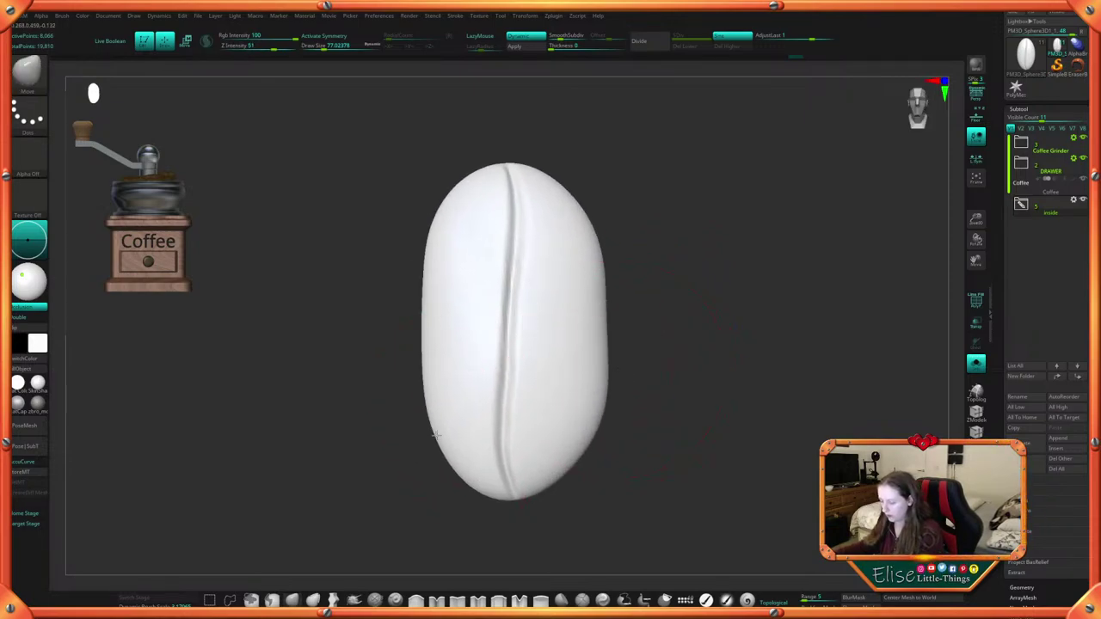
{"action": "key", "text": "space"}
{"action": "left_click_drag", "start_coordinate": [626, 398], "coordinate": [619, 398]}
{"action": "mouse_move", "coordinate": [662, 433]}
{"action": "left_mouse_down"}
{"action": "mouse_move", "coordinate": [622, 405]}
{"action": "mouse_move", "coordinate": [646, 401]}
{"action": "mouse_move", "coordinate": [647, 454]}
{"action": "left_mouse_up"}
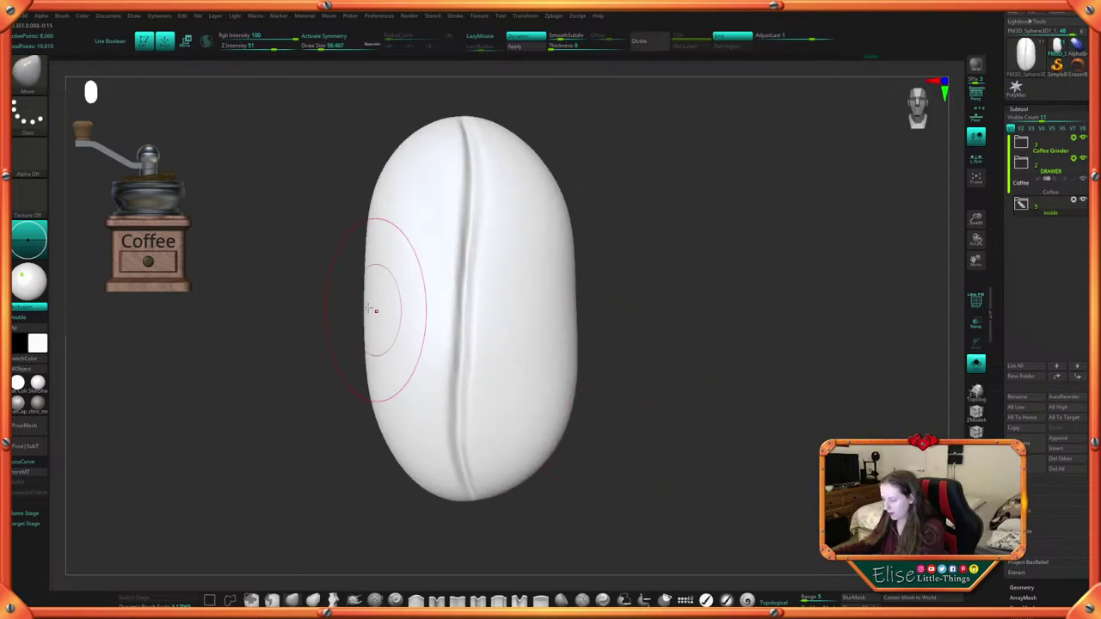
Bulge the bean's left side, indent its right edge slightly and bend the crease with the Move brush at a draw size of about 71
{"action": "key", "text": "space"}
{"action": "left_click_drag", "start_coordinate": [373, 311], "coordinate": [379, 311]}
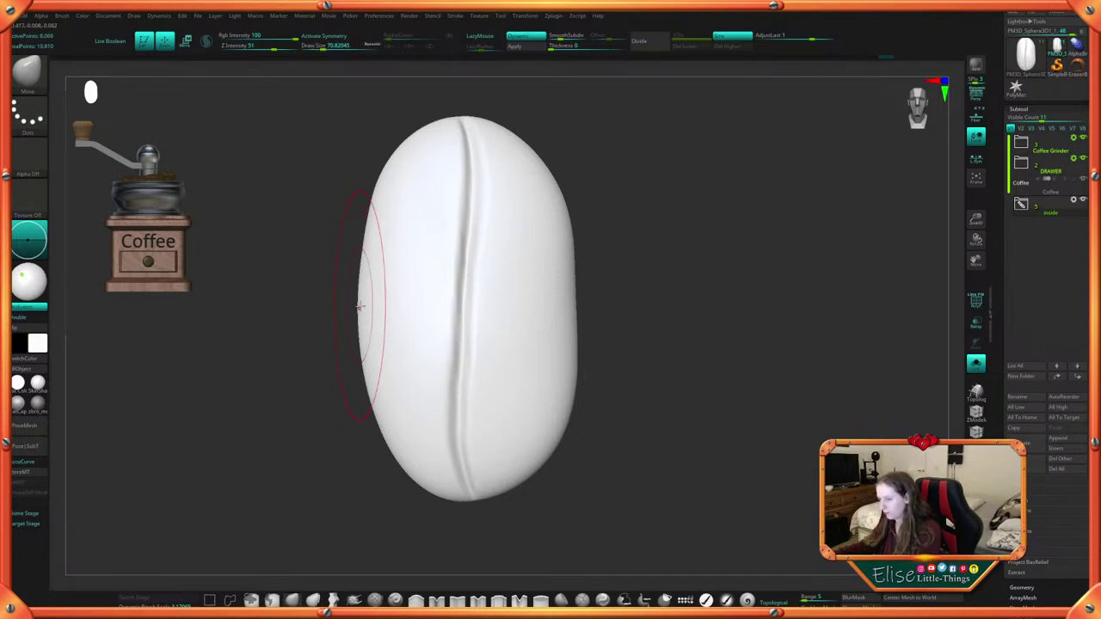
{"action": "mouse_move", "coordinate": [380, 222]}
{"action": "left_mouse_down"}
{"action": "mouse_move", "coordinate": [370, 220]}
{"action": "mouse_move", "coordinate": [374, 195]}
{"action": "left_mouse_up"}
{"action": "left_click_drag", "start_coordinate": [568, 172], "coordinate": [570, 214]}
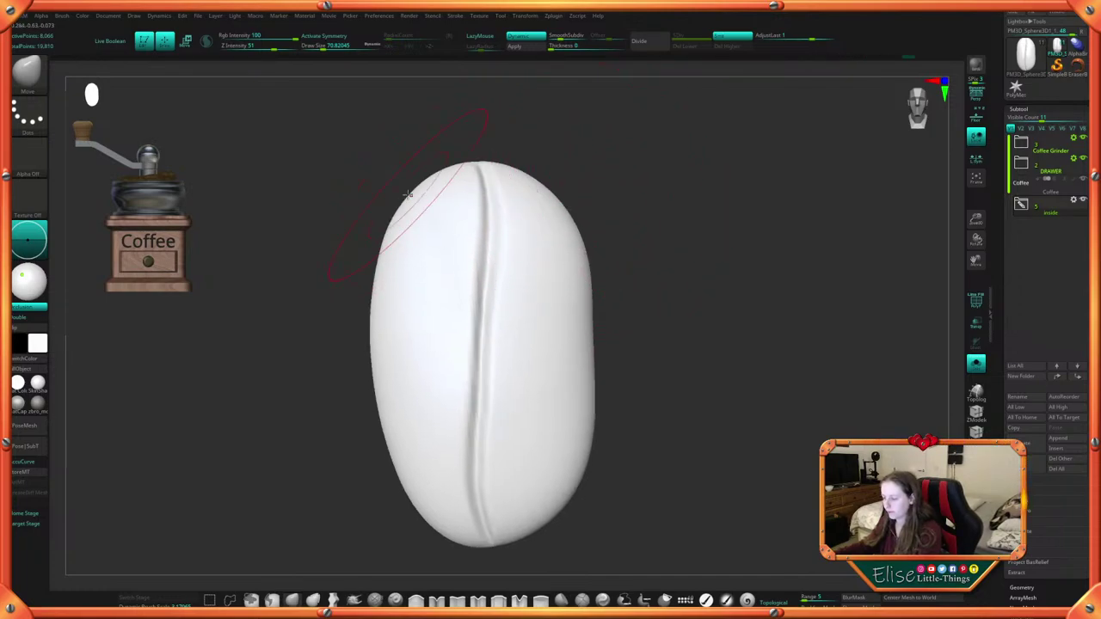
{"action": "mouse_move", "coordinate": [592, 348]}
{"action": "left_mouse_down"}
{"action": "mouse_move", "coordinate": [587, 356]}
{"action": "mouse_move", "coordinate": [606, 336]}
{"action": "left_mouse_up"}
{"action": "left_click_drag", "start_coordinate": [480, 332], "coordinate": [488, 359]}
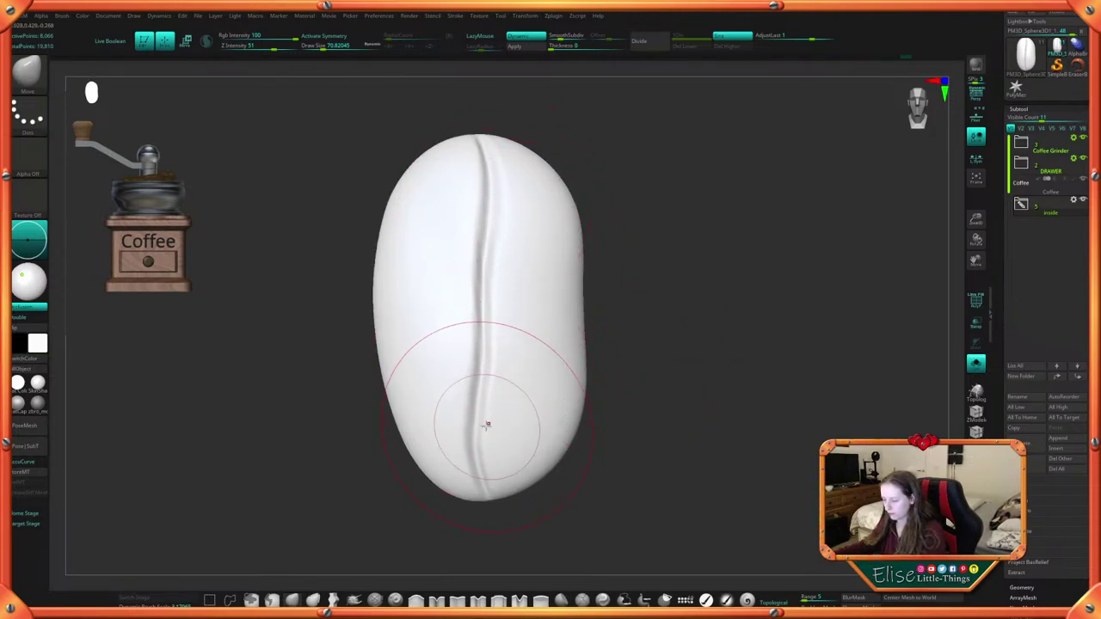
{"action": "left_click_drag", "start_coordinate": [486, 421], "coordinate": [479, 405]}
{"action": "mouse_move", "coordinate": [644, 384]}
{"action": "left_mouse_down"}
{"action": "mouse_move", "coordinate": [632, 368]}
{"action": "mouse_move", "coordinate": [639, 376]}
{"action": "left_mouse_up"}
Tighten the bean's crease along its length with the Pinch brush at a draw size of about 27
{"action": "key", "text": "space"}
{"action": "key", "text": "b"}
{"action": "key", "text": "p"}
{"action": "key", "text": "i"}
{"action": "key", "text": "space"}
{"action": "left_click_drag", "start_coordinate": [641, 291], "coordinate": [628, 291]}
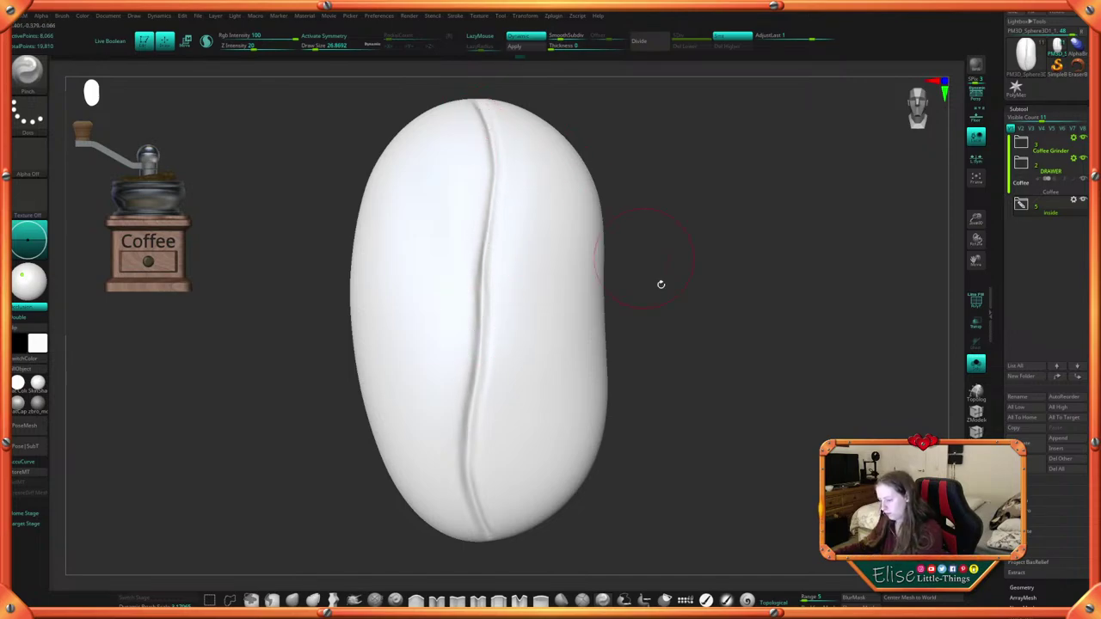
{"action": "left_click_drag", "start_coordinate": [661, 285], "coordinate": [661, 348], "text": "alt"}
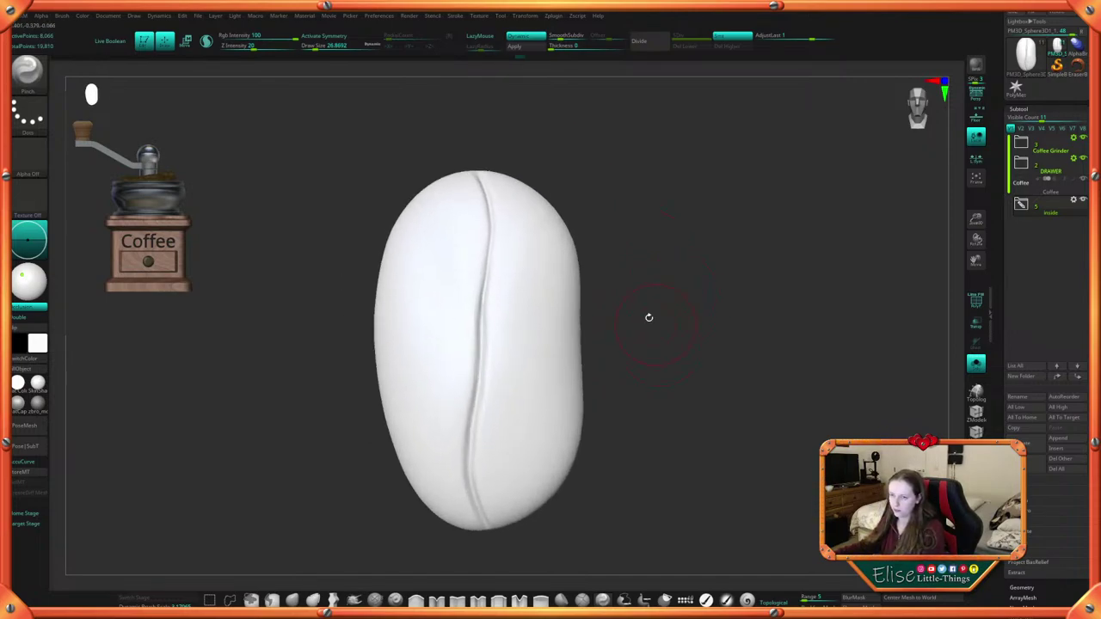
Nudge the upper and middle parts of the crease with the Move brush at a draw size of about 27
{"action": "left_click", "coordinate": [292, 599]}
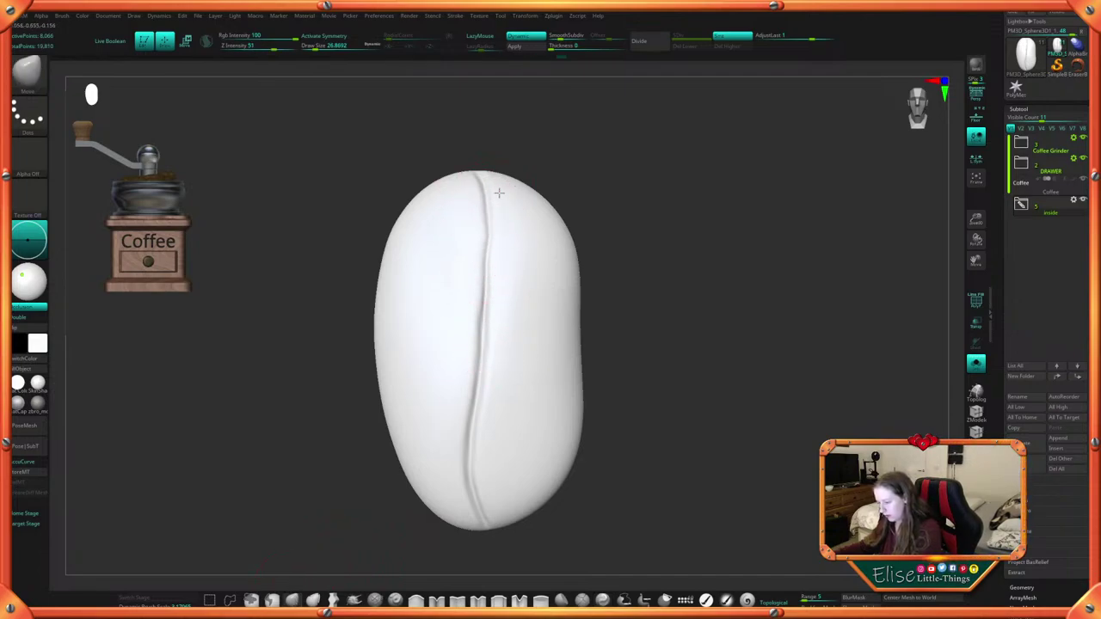
{"action": "left_click_drag", "start_coordinate": [500, 339], "coordinate": [496, 349]}
{"action": "mouse_move", "coordinate": [489, 389]}
{"action": "left_mouse_down"}
{"action": "mouse_move", "coordinate": [460, 396]}
{"action": "mouse_move", "coordinate": [494, 402]}
{"action": "left_mouse_up"}
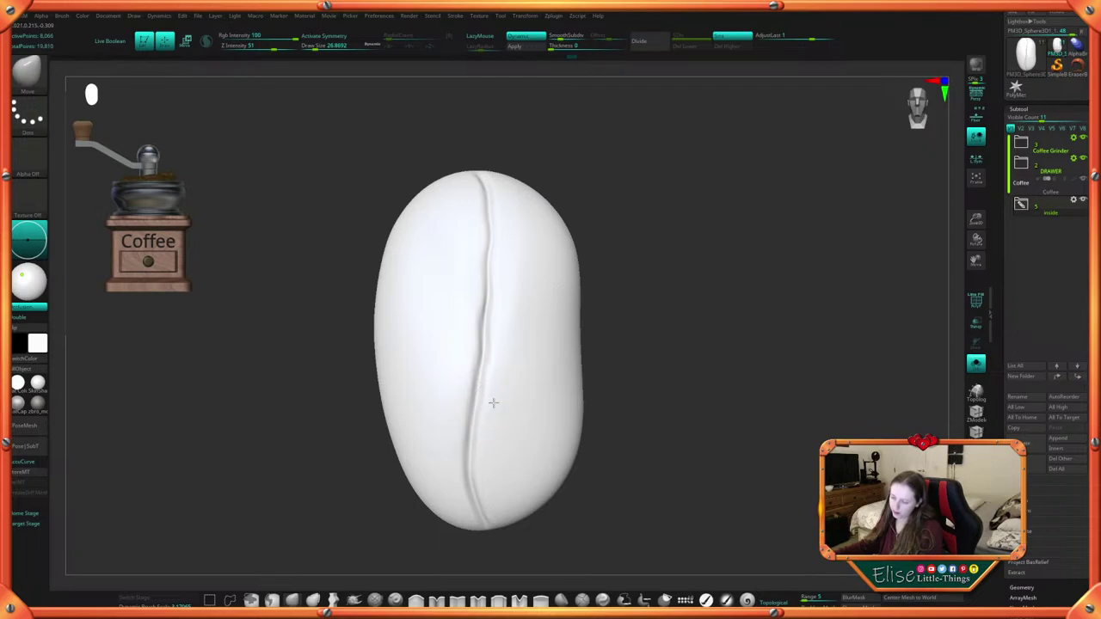
{"action": "key", "text": "space"}
{"action": "left_click_drag", "start_coordinate": [513, 359], "coordinate": [511, 357]}
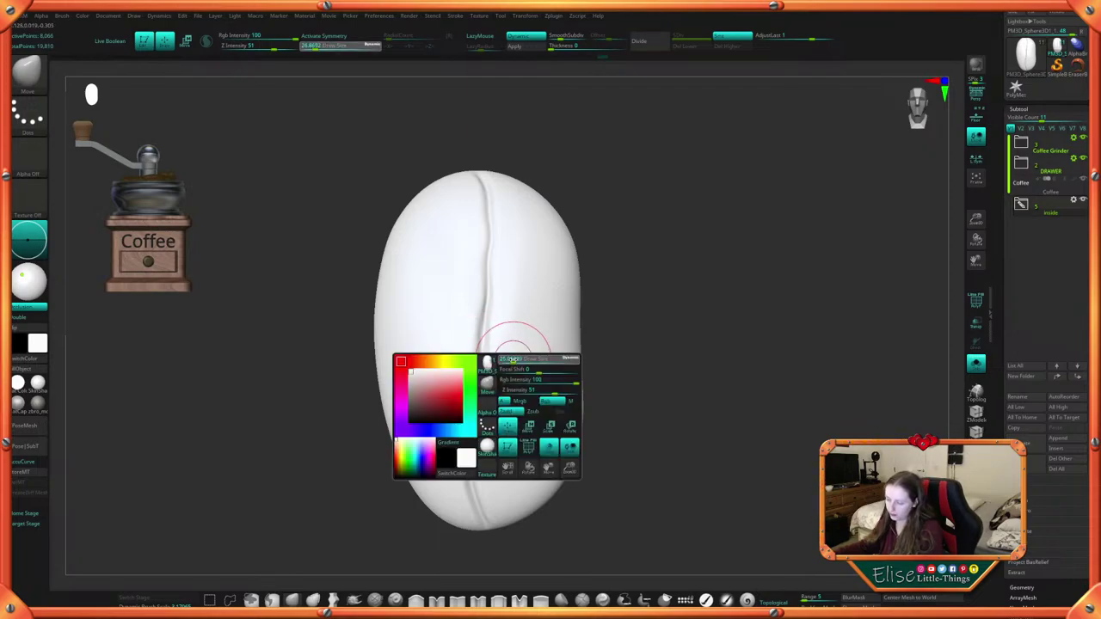
Reshape the bean's top, right edge and upper crease with the Move brush at draw sizes of about 37 to 39
{"action": "key", "text": "space"}
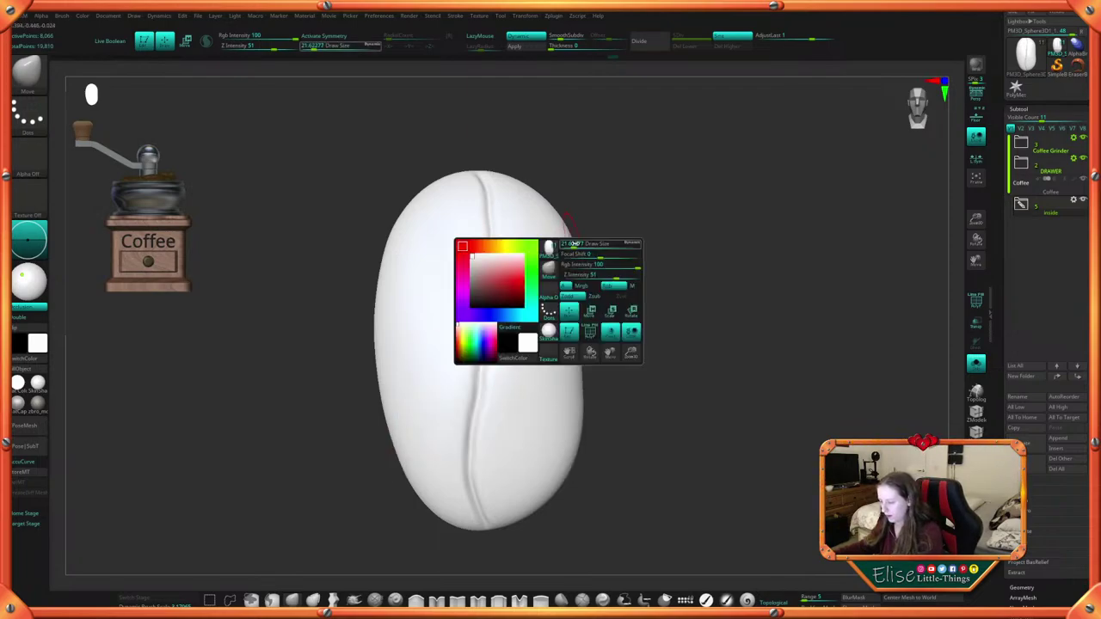
{"action": "mouse_move", "coordinate": [571, 245]}
{"action": "left_mouse_down"}
{"action": "mouse_move", "coordinate": [624, 253]}
{"action": "mouse_move", "coordinate": [631, 280]}
{"action": "left_mouse_up"}
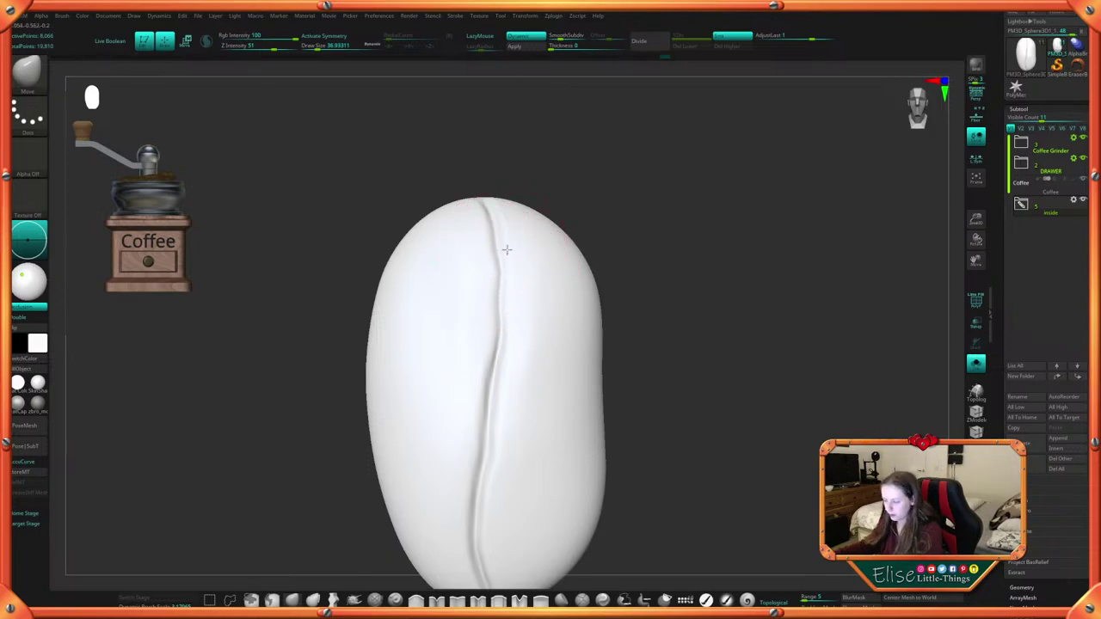
{"action": "left_click_drag", "start_coordinate": [603, 349], "coordinate": [597, 350]}
{"action": "key", "text": "space"}
{"action": "left_click_drag", "start_coordinate": [666, 362], "coordinate": [671, 314]}
{"action": "left_click_drag", "start_coordinate": [658, 421], "coordinate": [670, 399], "text": "alt"}
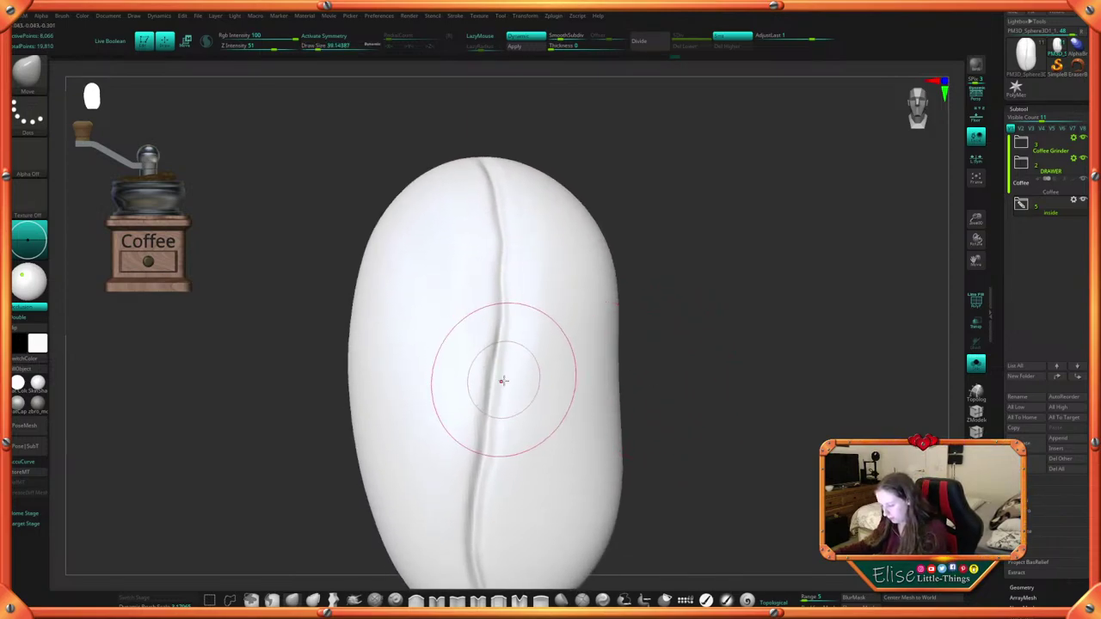
Bend the crease into a soft S-curve with the Move brush at a draw size of about 33
{"action": "key", "text": "space"}
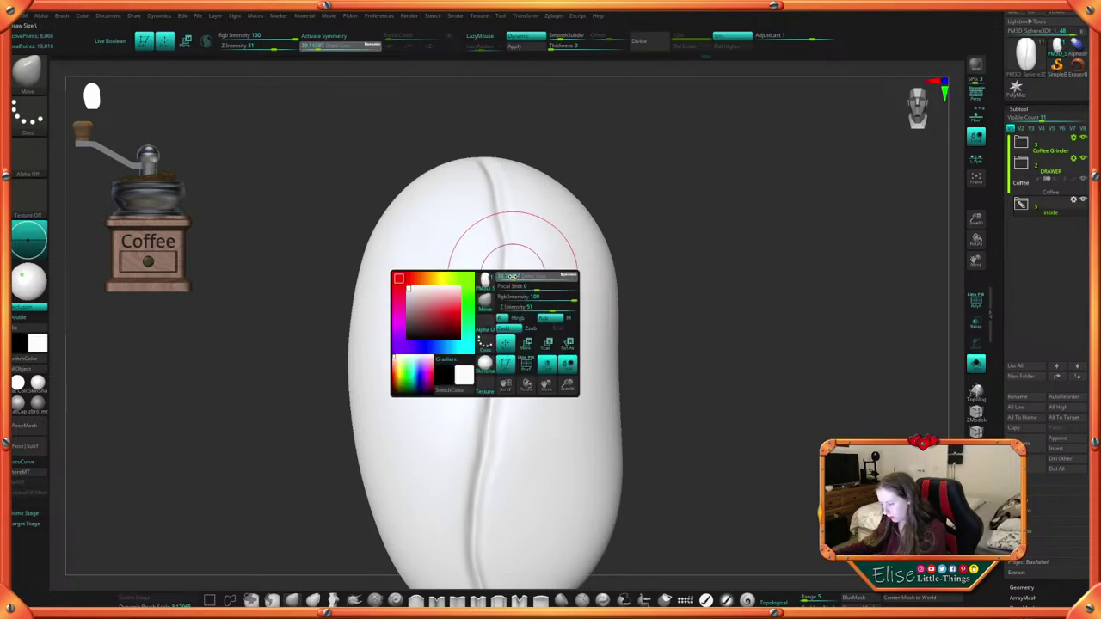
{"action": "left_click_drag", "start_coordinate": [673, 311], "coordinate": [504, 350]}
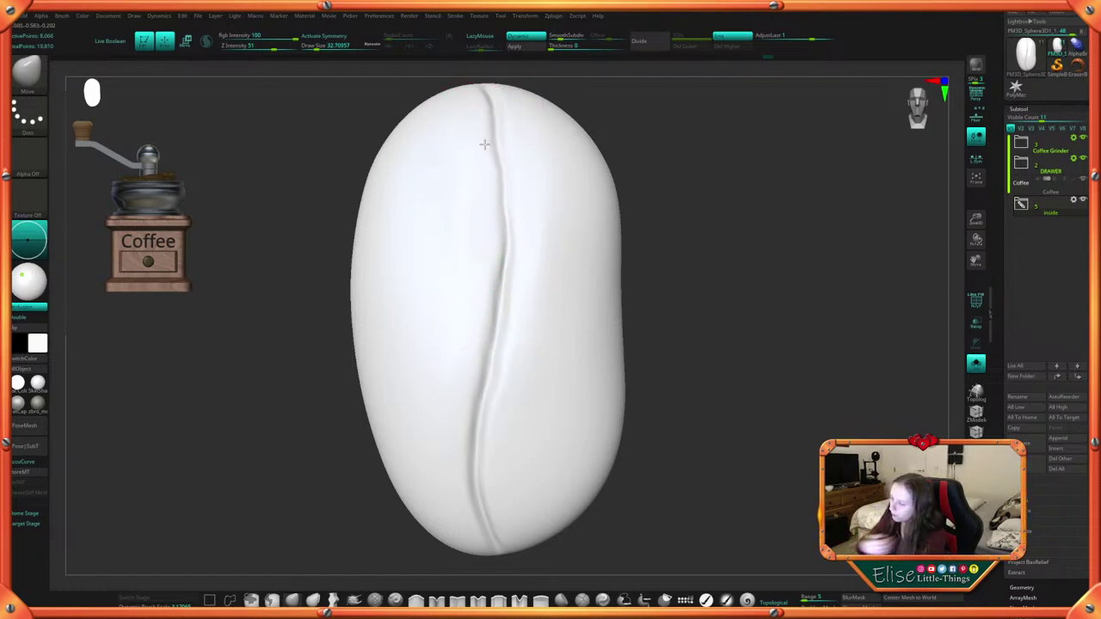
{"action": "left_click_drag", "start_coordinate": [673, 236], "coordinate": [637, 318], "text": "alt"}
{"action": "scroll", "coordinate": [637, 317], "scroll_direction": "up", "scroll_amount": 4}
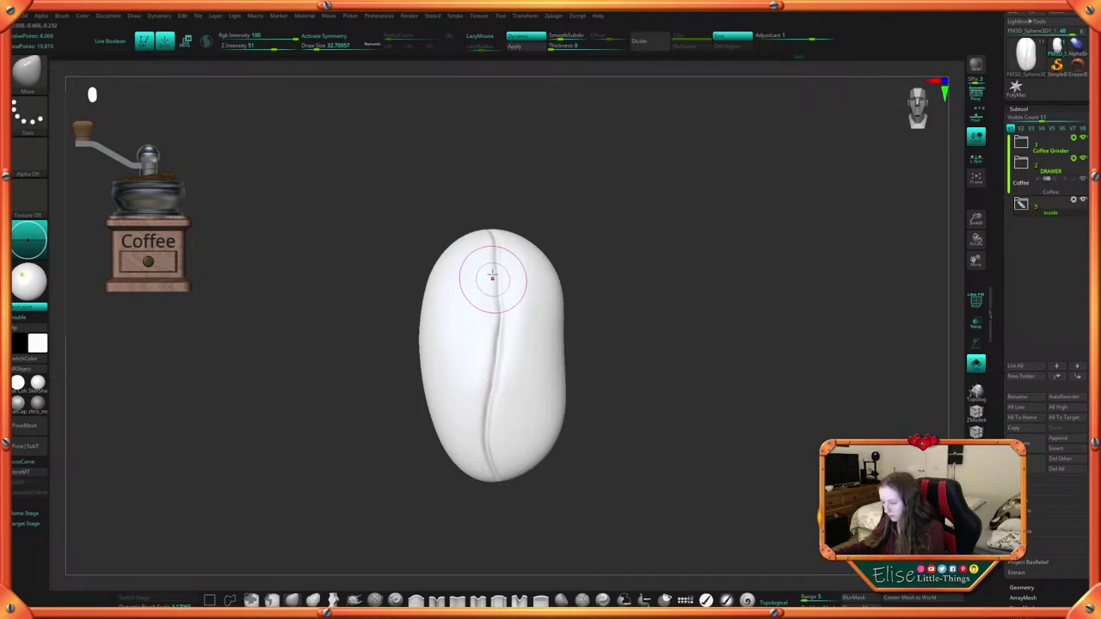
{"action": "left_click_drag", "start_coordinate": [492, 275], "coordinate": [506, 351]}
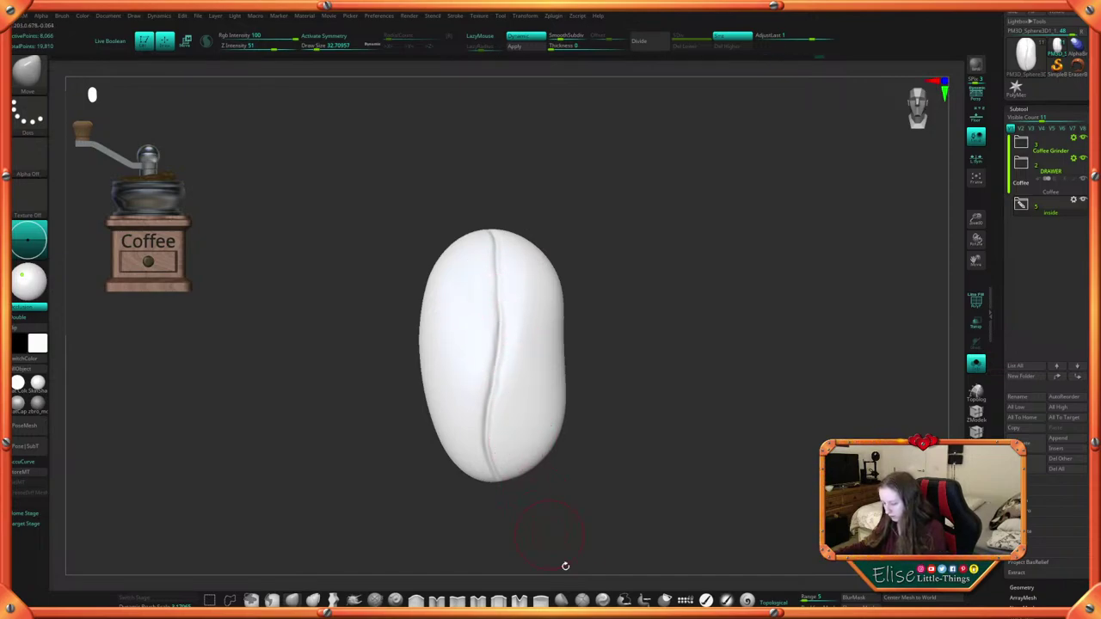
Recut the middle of the crease with the Orb_Cracks brush at a draw size of about 23
{"action": "left_click", "coordinate": [582, 600]}
{"action": "key", "text": "space"}
{"action": "left_click_drag", "start_coordinate": [595, 352], "coordinate": [603, 373]}
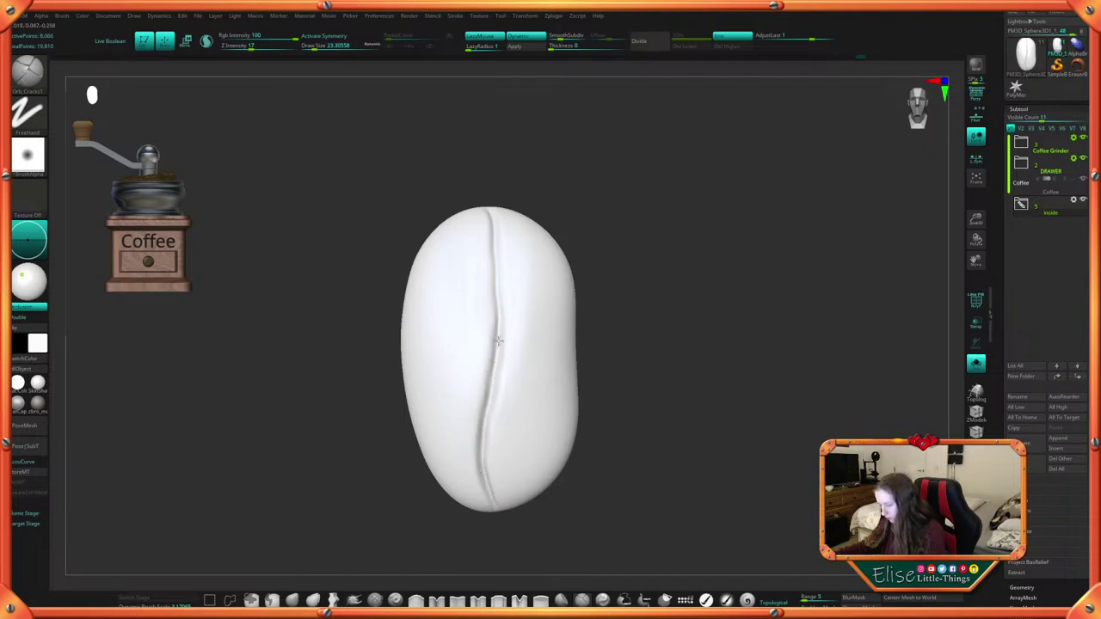
{"action": "left_click_drag", "start_coordinate": [642, 359], "coordinate": [688, 430], "text": "alt"}
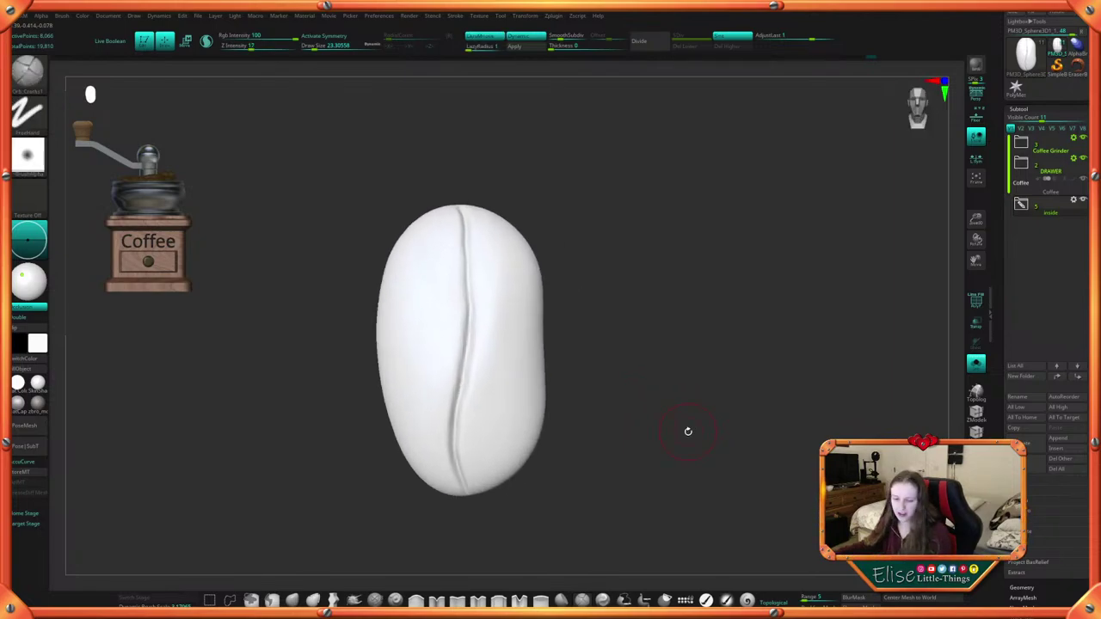
Show the whole grinder again, then lay the bean flat in the top bowl and scale it down to fit inside
{"action": "left_click", "coordinate": [984, 367]}
{"action": "key", "text": "w"}
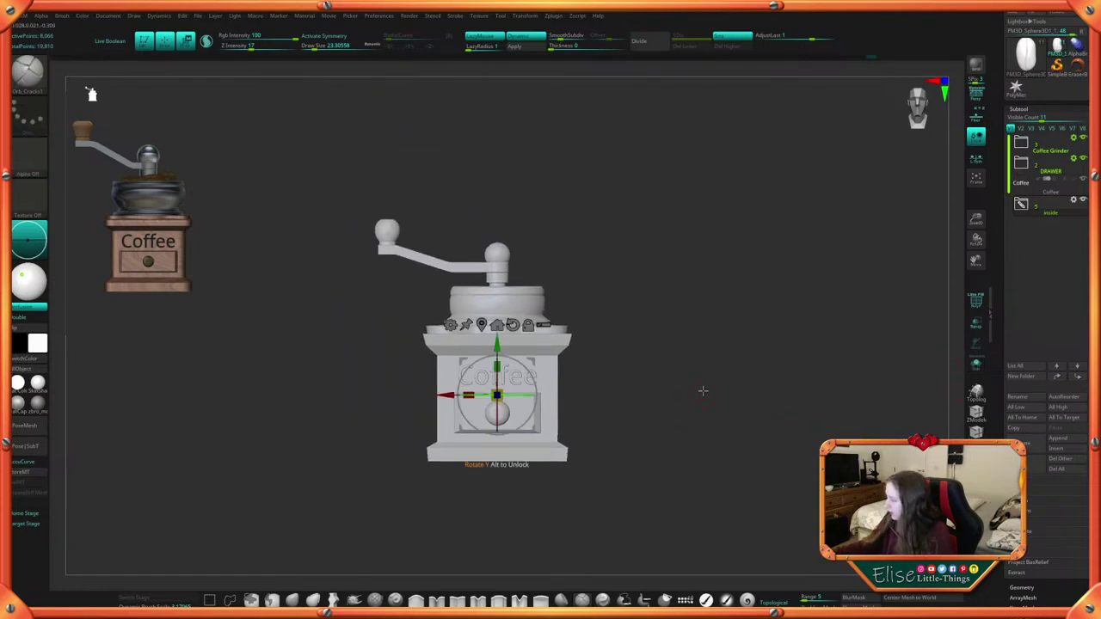
{"action": "left_click_drag", "start_coordinate": [703, 390], "coordinate": [702, 407]}
{"action": "left_click_drag", "start_coordinate": [527, 355], "coordinate": [504, 227]}
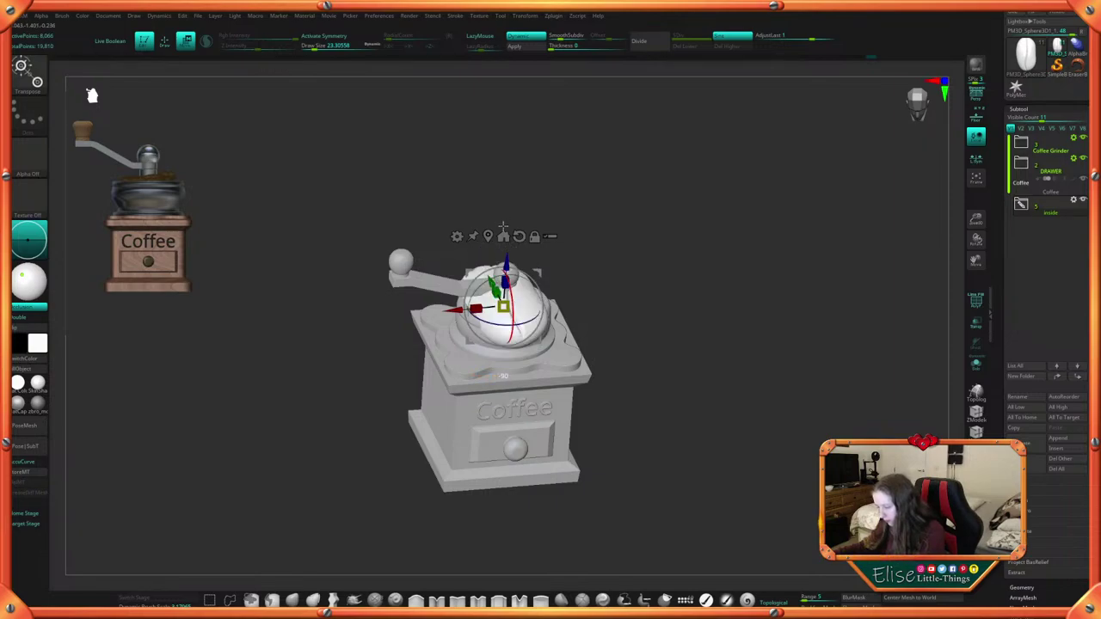
{"action": "left_click_drag", "start_coordinate": [503, 306], "coordinate": [507, 312]}
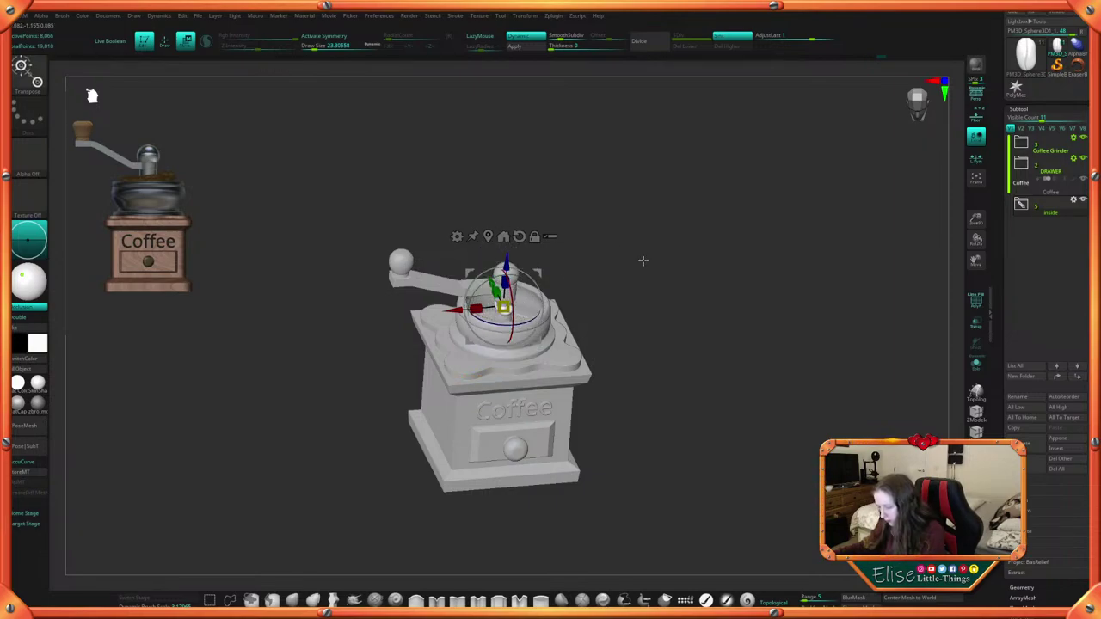
Turn the small bean diagonally and place it on the bowl floor beside the crank shaft
{"action": "left_click_drag", "start_coordinate": [643, 261], "coordinate": [652, 389]}
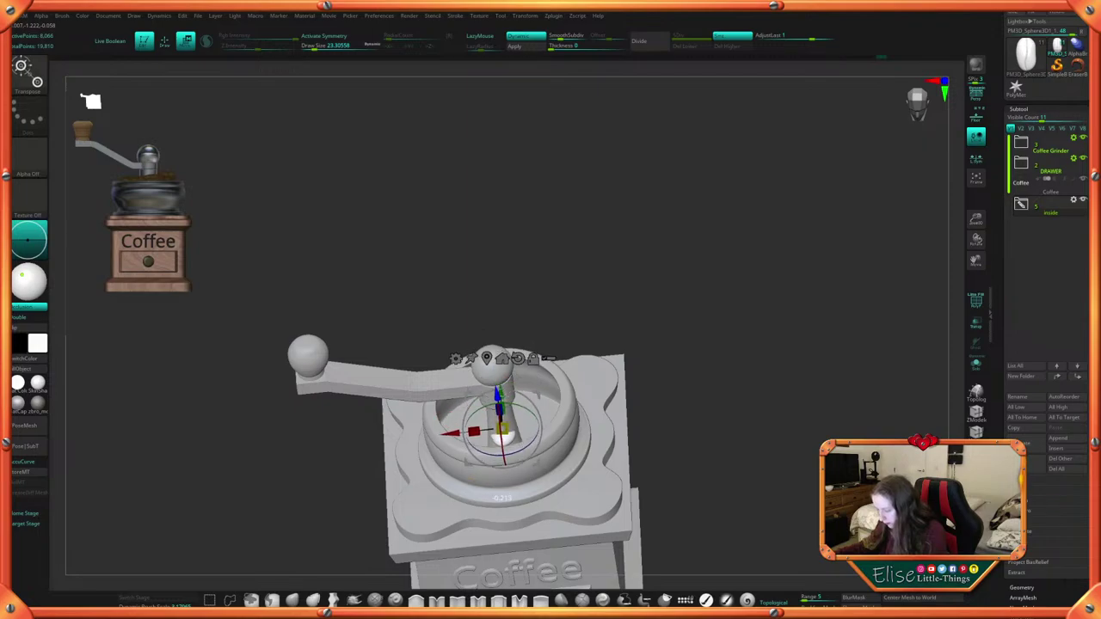
{"action": "left_click_drag", "start_coordinate": [655, 350], "coordinate": [659, 415]}
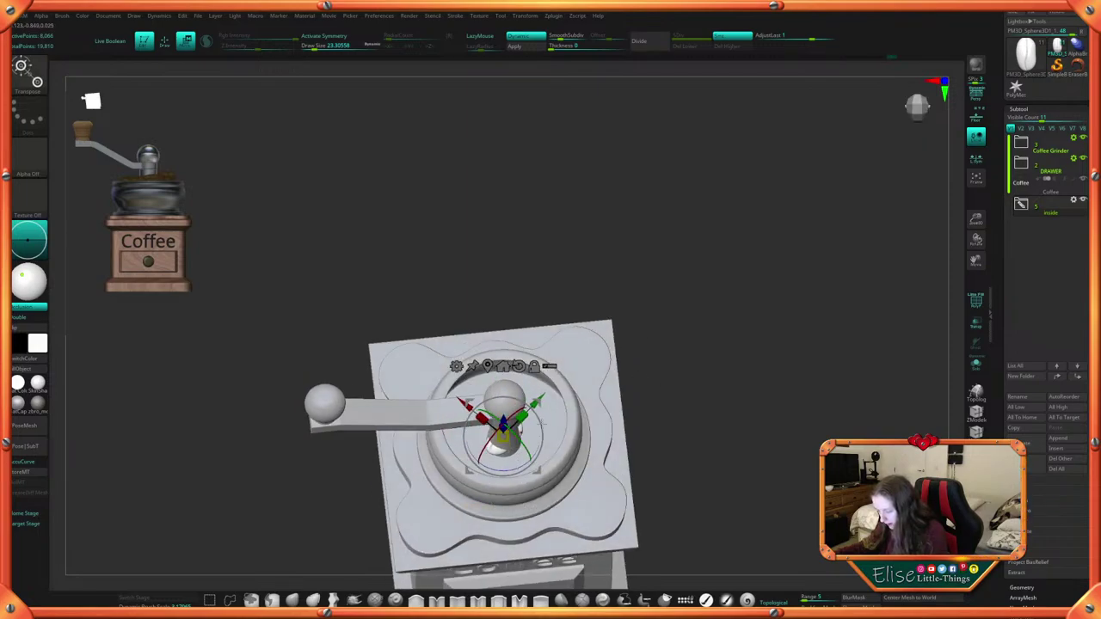
{"action": "left_click_drag", "start_coordinate": [696, 358], "coordinate": [788, 386]}
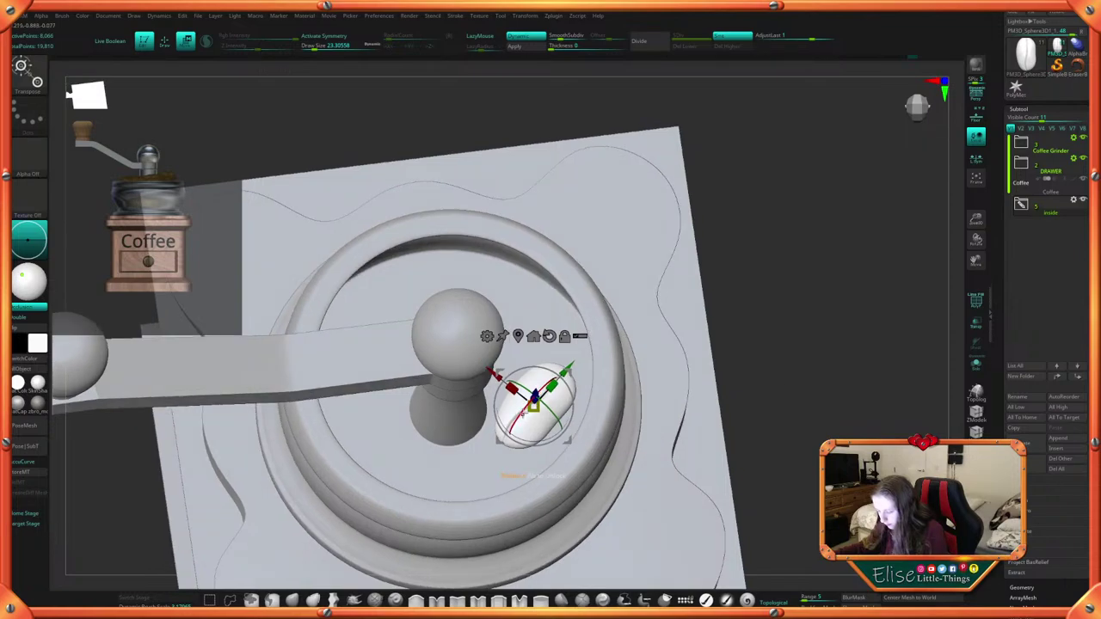
Duplicate the coffee bean and set the copy beside the first one next to the crank shaft, turned slightly and lowered toward the floor
{"action": "left_click_drag", "start_coordinate": [776, 274], "coordinate": [777, 345]}
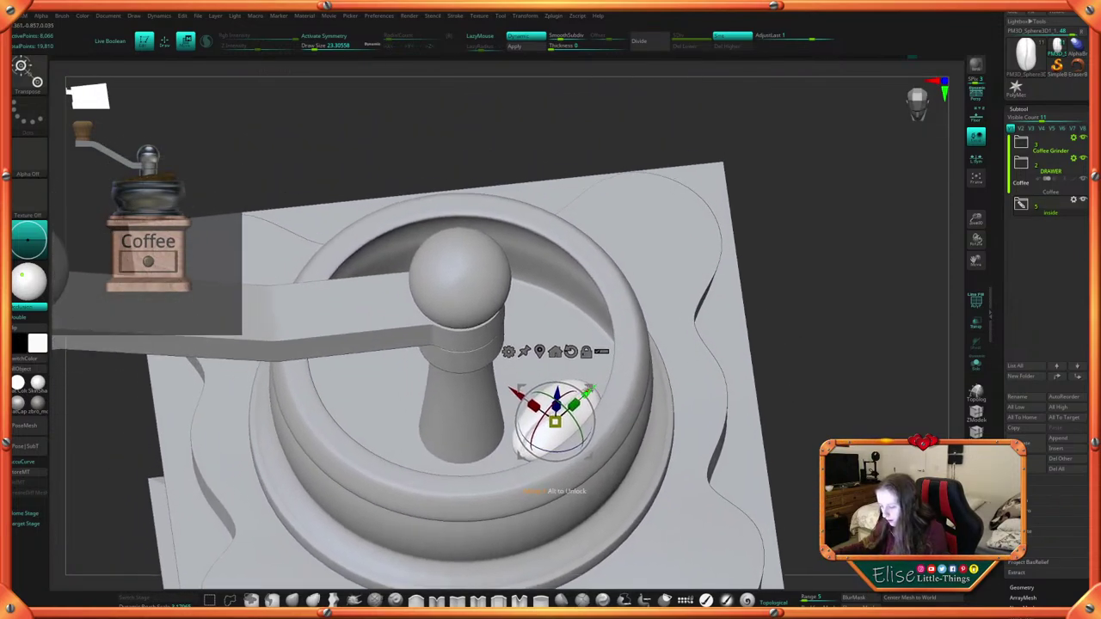
{"action": "left_click_drag", "start_coordinate": [580, 327], "coordinate": [572, 322], "text": "ctrl"}
{"action": "mouse_move", "coordinate": [800, 338]}
{"action": "left_mouse_down", "text": "alt"}
{"action": "mouse_move", "coordinate": [786, 364]}
{"action": "mouse_move", "coordinate": [777, 348]}
{"action": "mouse_move", "coordinate": [777, 379]}
{"action": "mouse_move", "coordinate": [779, 337]}
{"action": "left_mouse_up", "text": "alt"}
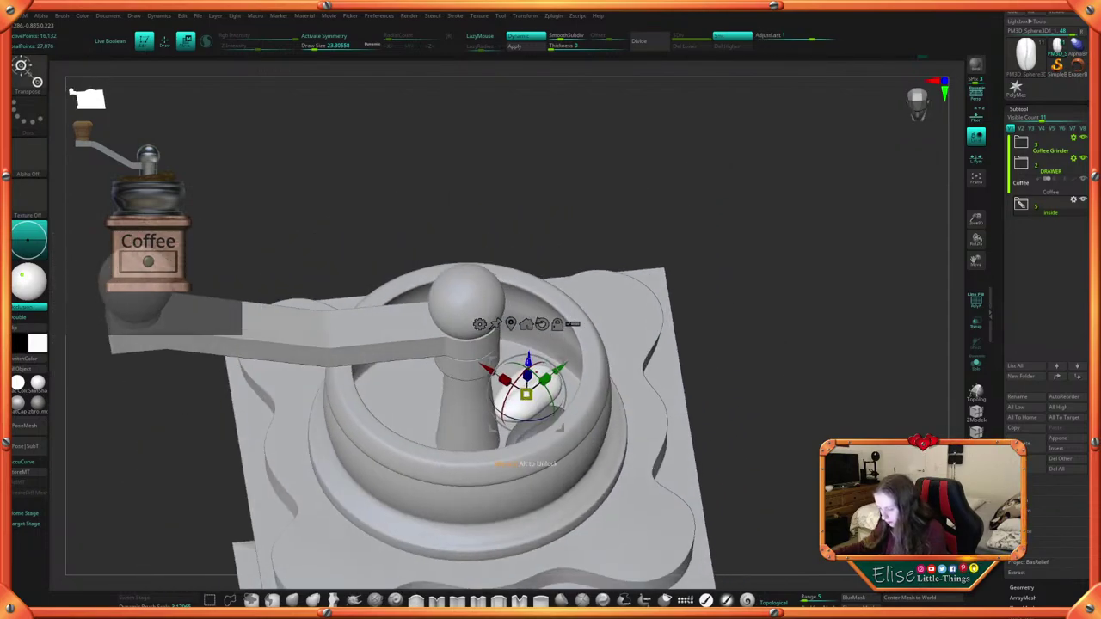
{"action": "left_click_drag", "start_coordinate": [529, 360], "coordinate": [528, 375]}
{"action": "left_click_drag", "start_coordinate": [777, 339], "coordinate": [740, 354]}
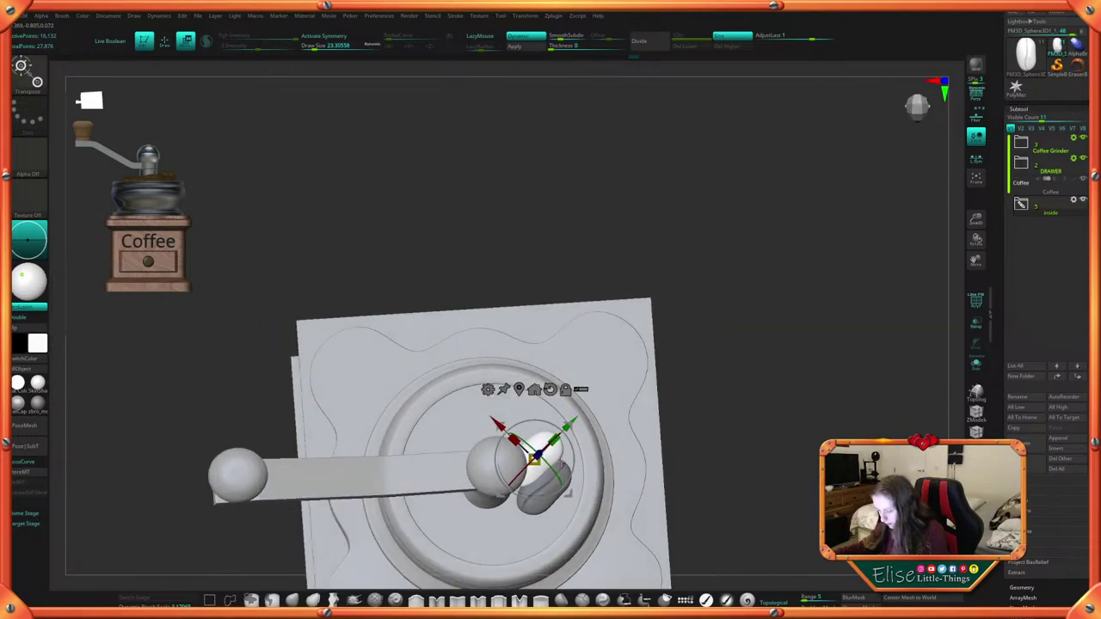
{"action": "left_click_drag", "start_coordinate": [555, 491], "coordinate": [565, 483]}
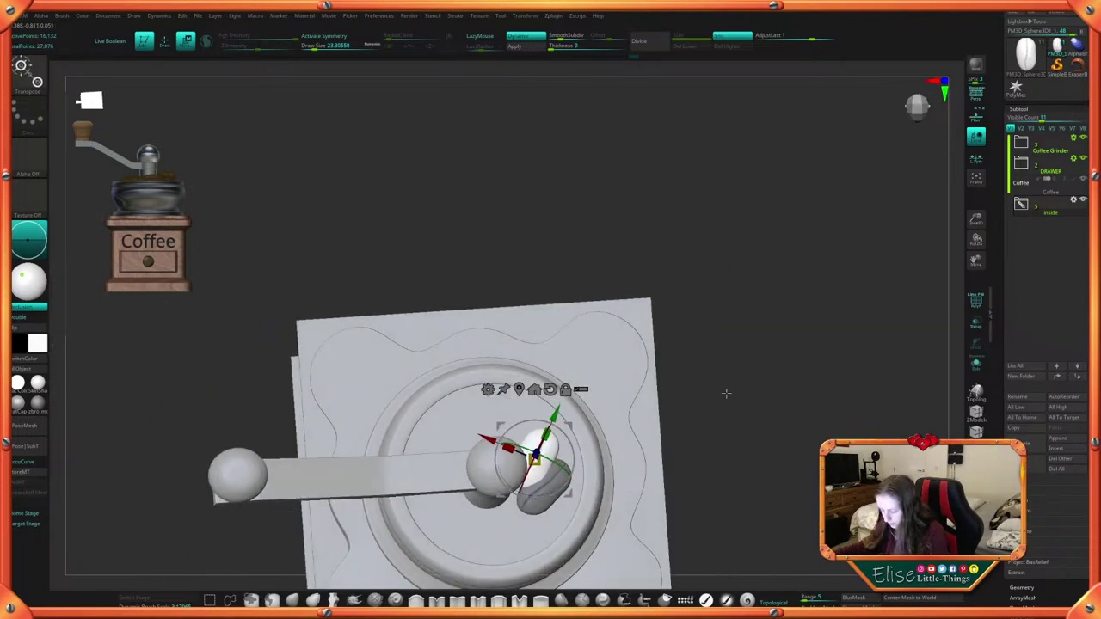
{"action": "left_click_drag", "start_coordinate": [726, 394], "coordinate": [727, 426]}
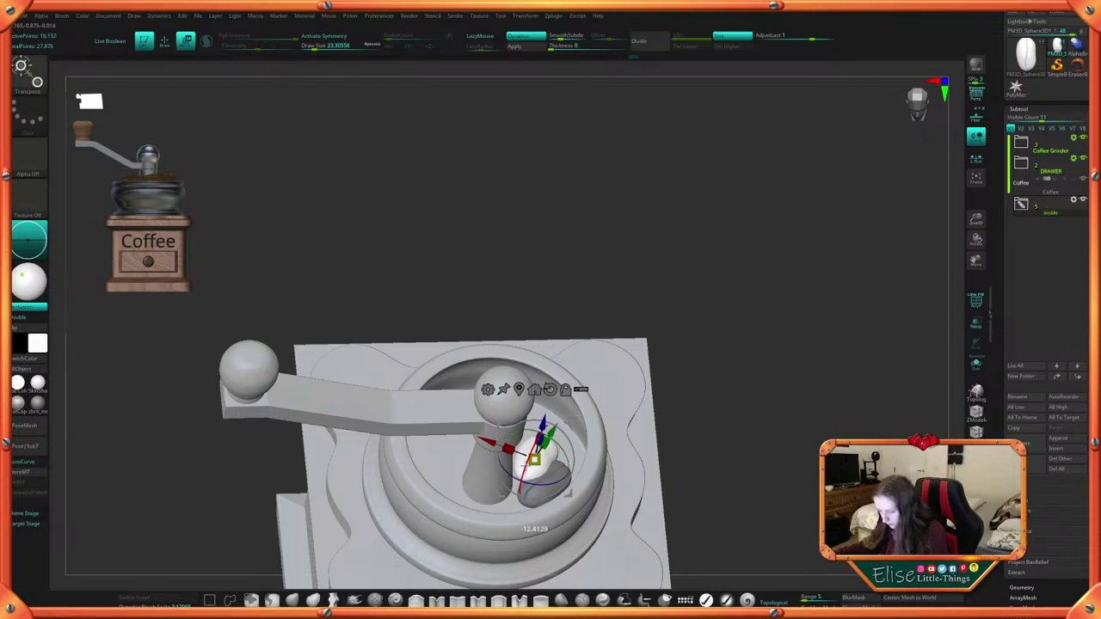
{"action": "left_click_drag", "start_coordinate": [728, 388], "coordinate": [761, 325], "text": "alt"}
Take the bean subtool out of the inside folder and put it in a new folder named "coffee Beans"
{"action": "left_click", "coordinate": [1020, 204]}
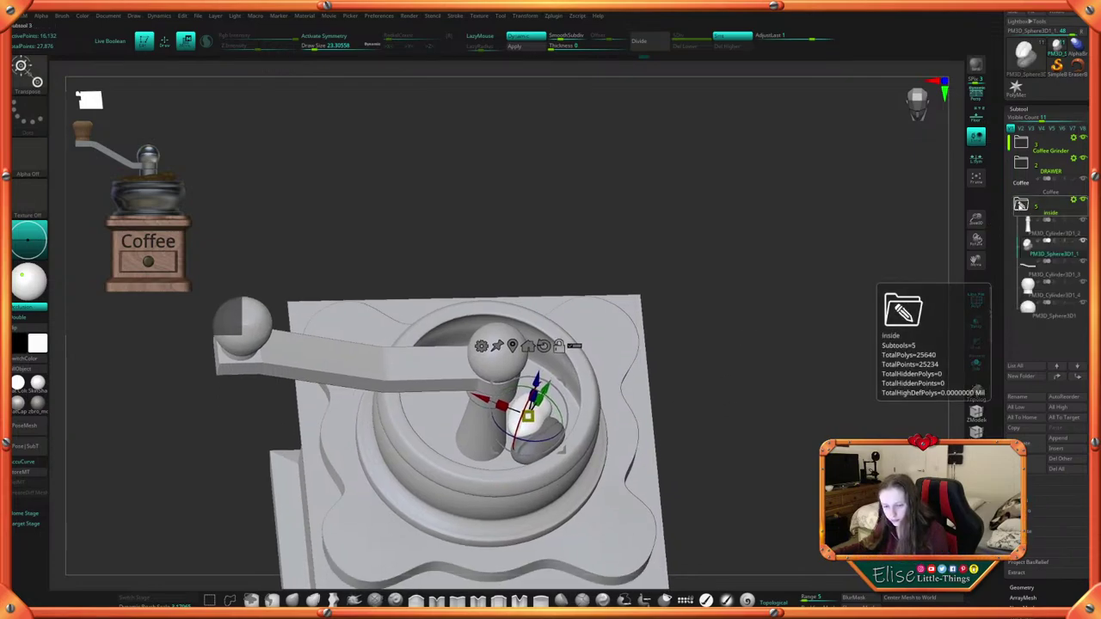
{"action": "left_click_drag", "start_coordinate": [1043, 290], "coordinate": [1043, 338]}
{"action": "left_click", "coordinate": [1021, 204]}
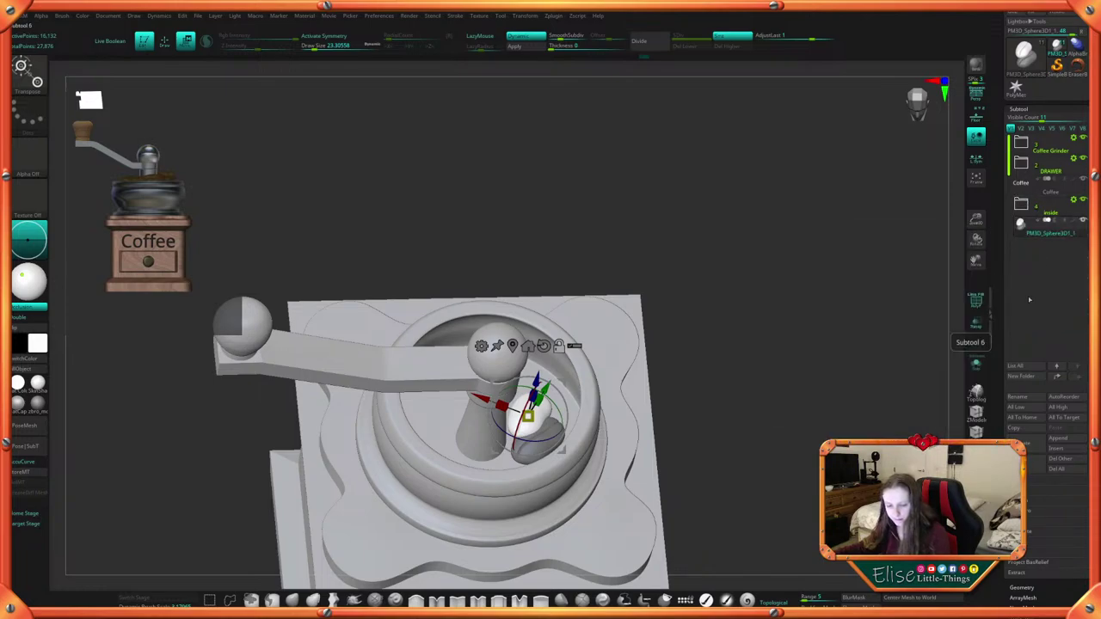
{"action": "left_click", "coordinate": [1021, 378]}
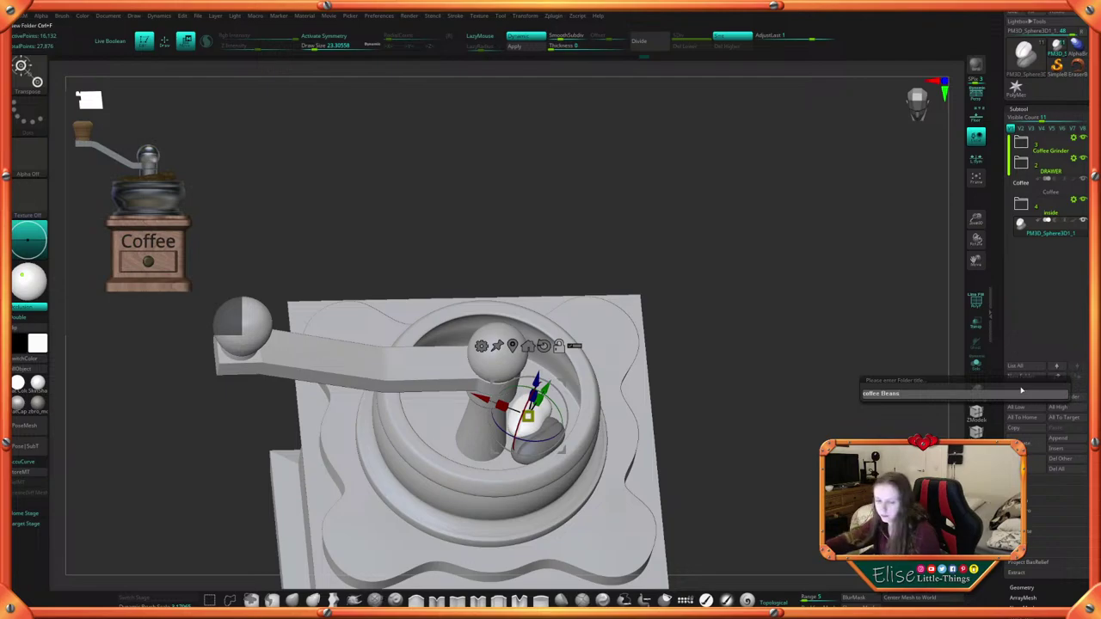
{"action": "key", "text": "Return"}
Duplicate the bean again and settle the tilted third copy on the bowl floor in front of the crank shaft
{"action": "mouse_move", "coordinate": [713, 353]}
{"action": "left_mouse_down"}
{"action": "mouse_move", "coordinate": [708, 393]}
{"action": "mouse_move", "coordinate": [708, 364]}
{"action": "left_mouse_up"}
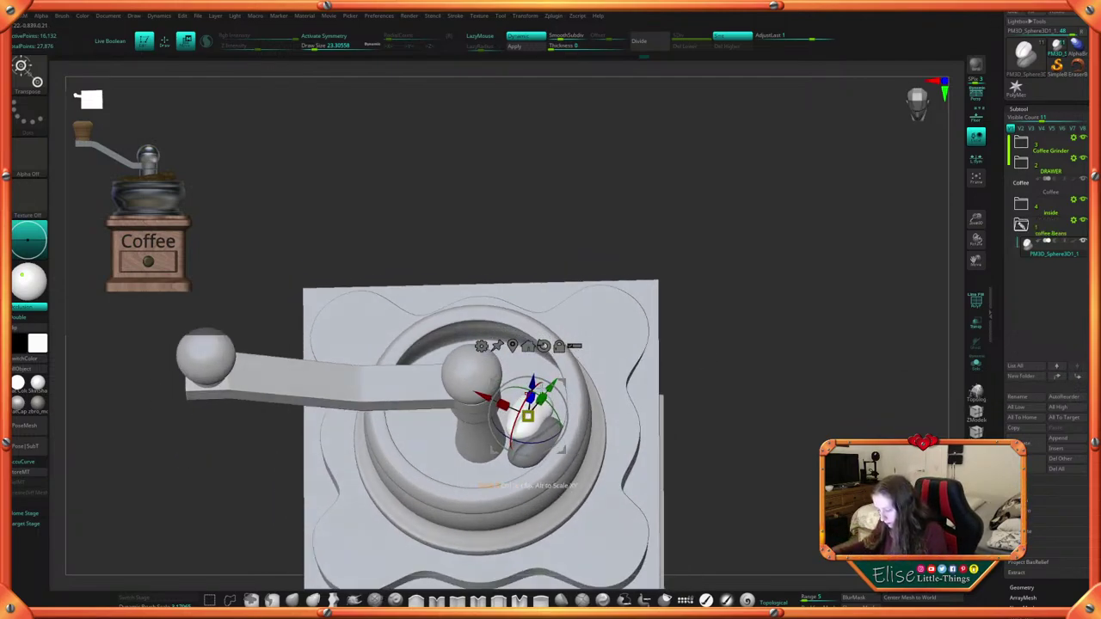
{"action": "left_click_drag", "start_coordinate": [562, 450], "coordinate": [537, 493], "text": "ctrl"}
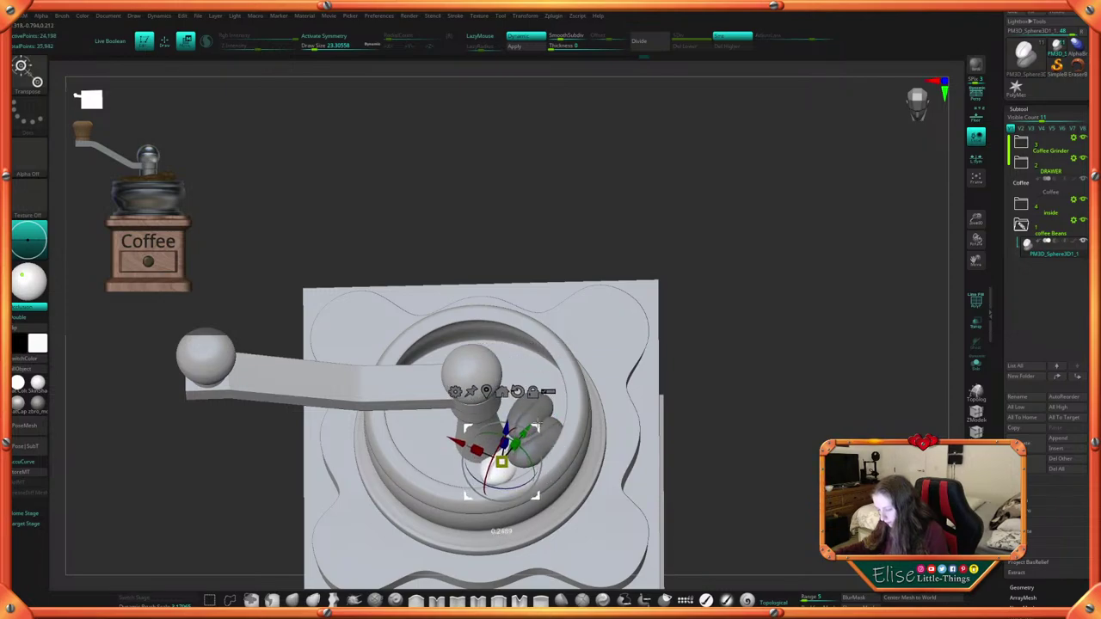
{"action": "left_click_drag", "start_coordinate": [753, 366], "coordinate": [753, 311]}
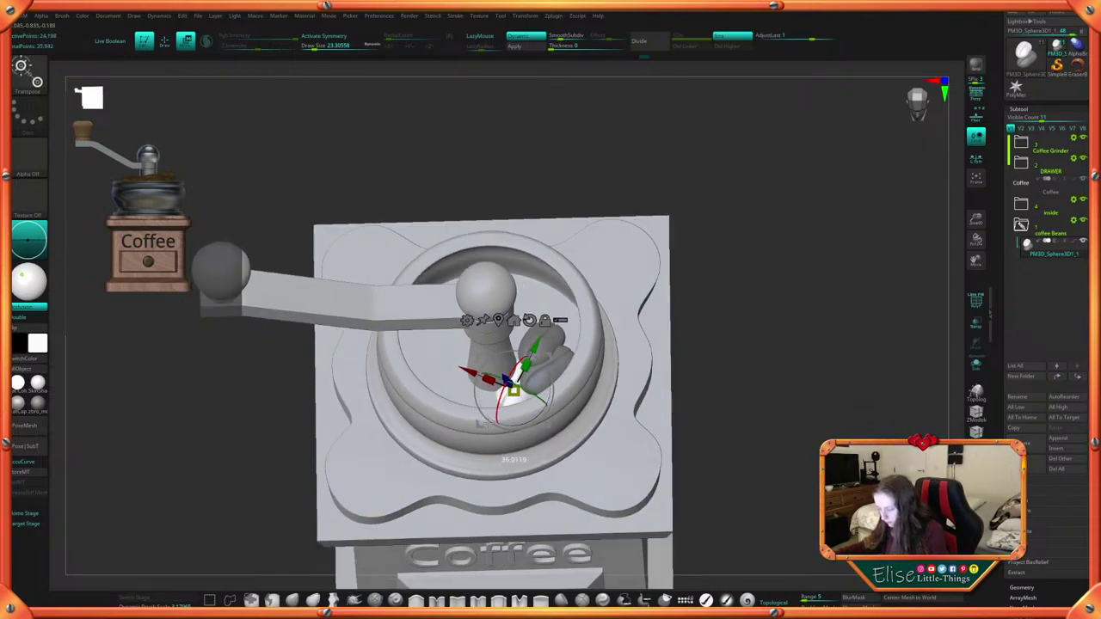
{"action": "left_click_drag", "start_coordinate": [478, 423], "coordinate": [479, 414]}
{"action": "left_click_drag", "start_coordinate": [734, 299], "coordinate": [738, 327]}
{"action": "left_click_drag", "start_coordinate": [549, 347], "coordinate": [556, 354]}
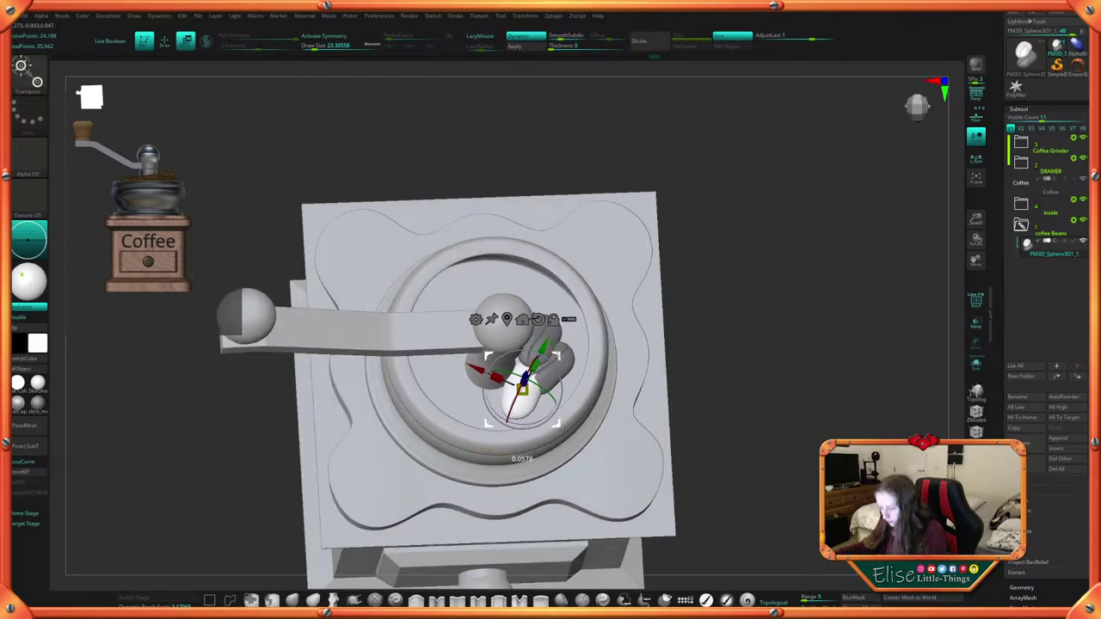
Make two more bean copies at differing angles, filling the front-left part of the bowl beside the crank shaft
{"action": "left_click_drag", "start_coordinate": [557, 355], "coordinate": [486, 368]}
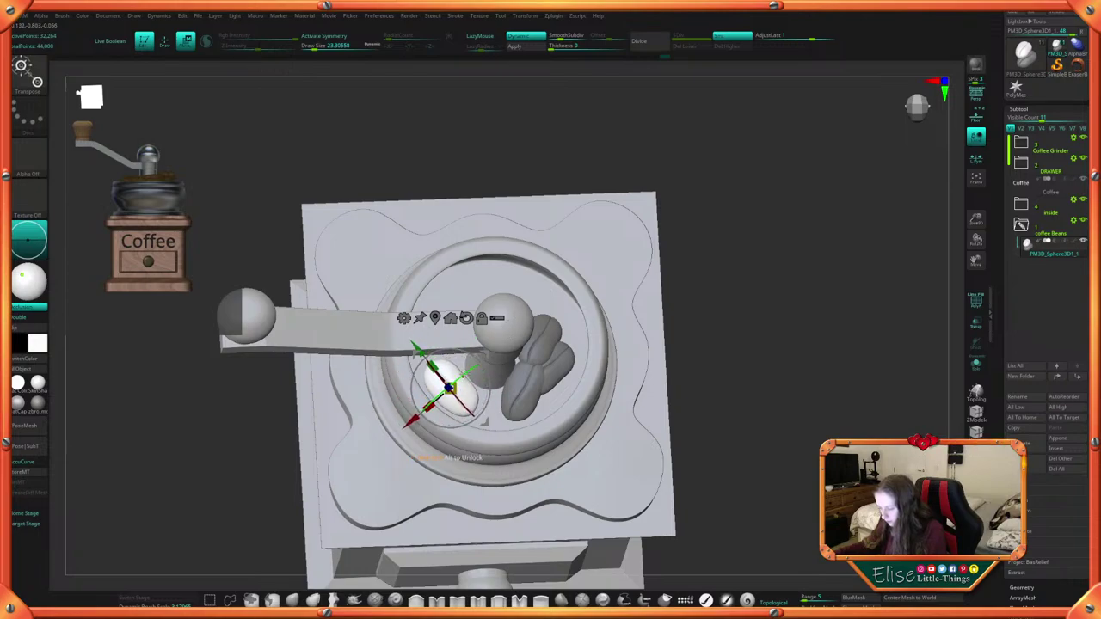
{"action": "left_click_drag", "start_coordinate": [493, 358], "coordinate": [519, 374], "text": "ctrl"}
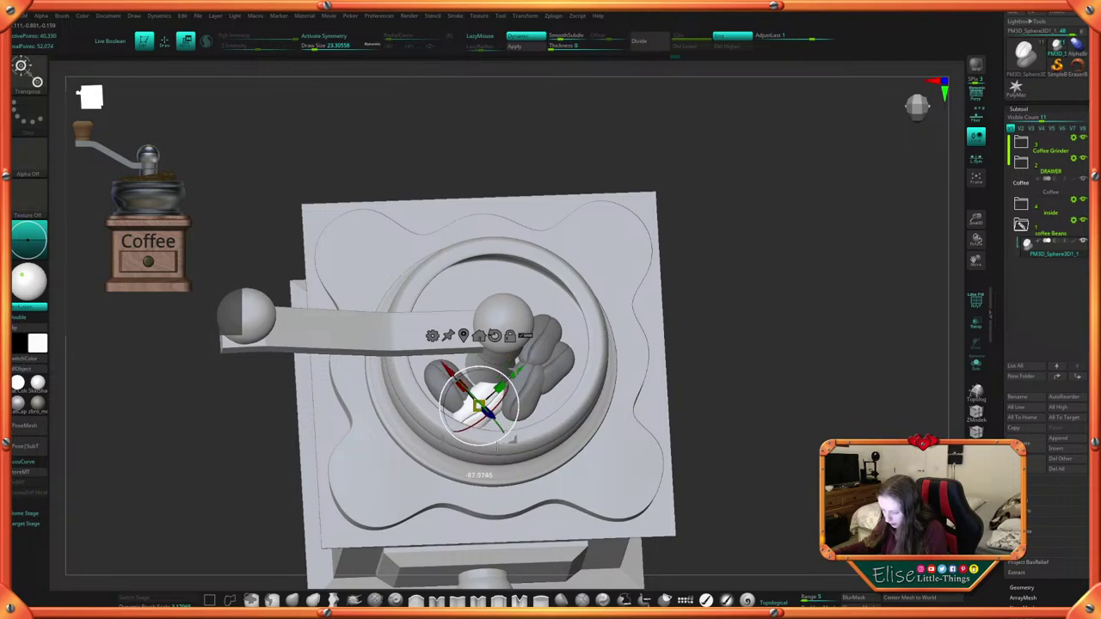
{"action": "mouse_move", "coordinate": [716, 398]}
{"action": "left_mouse_down"}
{"action": "mouse_move", "coordinate": [743, 324]}
{"action": "mouse_move", "coordinate": [760, 350]}
{"action": "mouse_move", "coordinate": [736, 391]}
{"action": "left_mouse_up"}
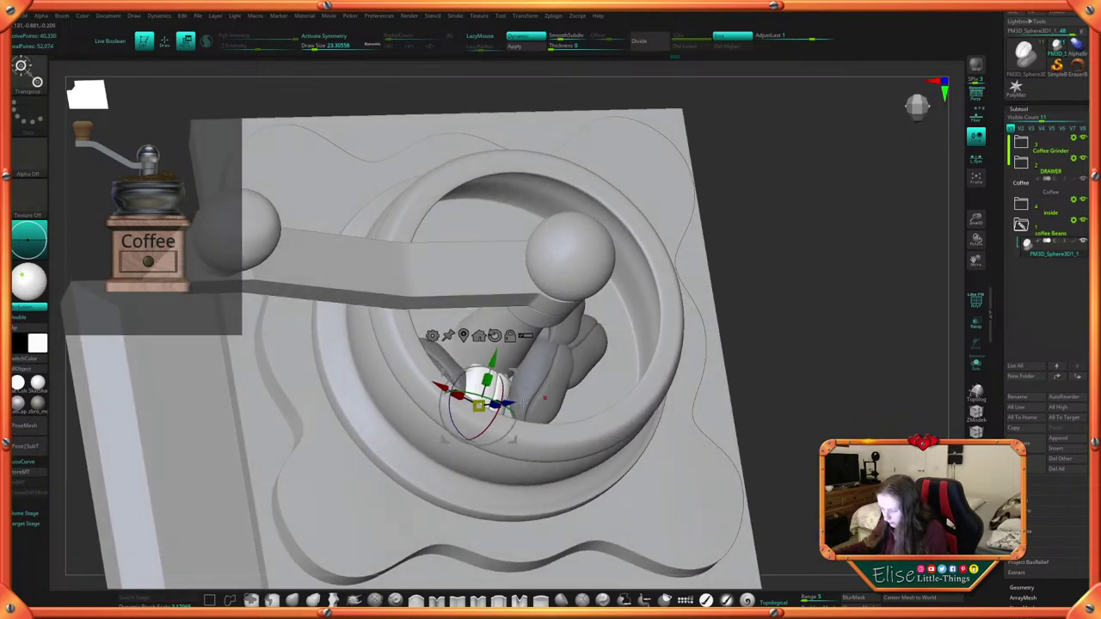
{"action": "left_click_drag", "start_coordinate": [785, 337], "coordinate": [757, 384]}
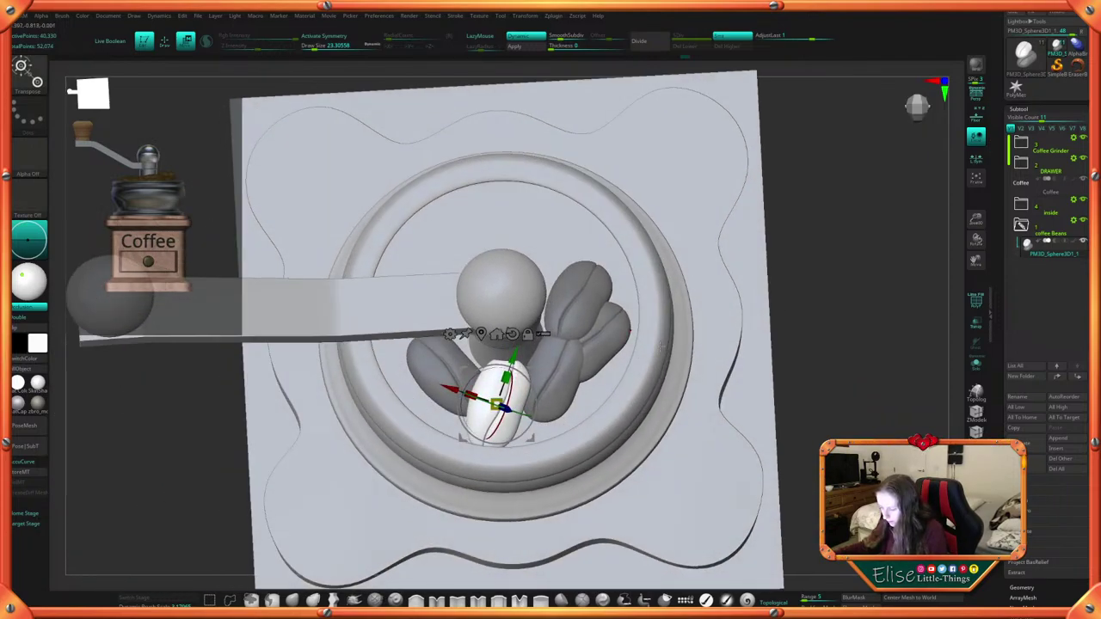
{"action": "left_click_drag", "start_coordinate": [538, 392], "coordinate": [539, 395]}
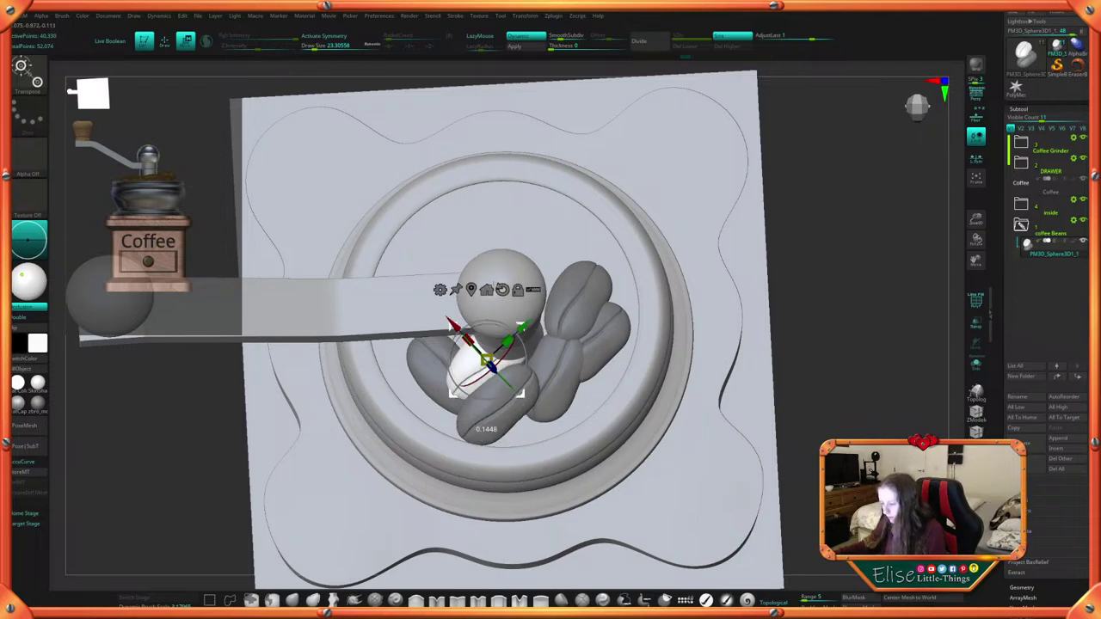
Place a sixth bean copy behind the crank arm at the back-left of the bowl, lowered inside and rotated
{"action": "left_click_drag", "start_coordinate": [494, 286], "coordinate": [463, 219], "text": "ctrl"}
{"action": "left_click_drag", "start_coordinate": [773, 212], "coordinate": [797, 325], "text": "alt"}
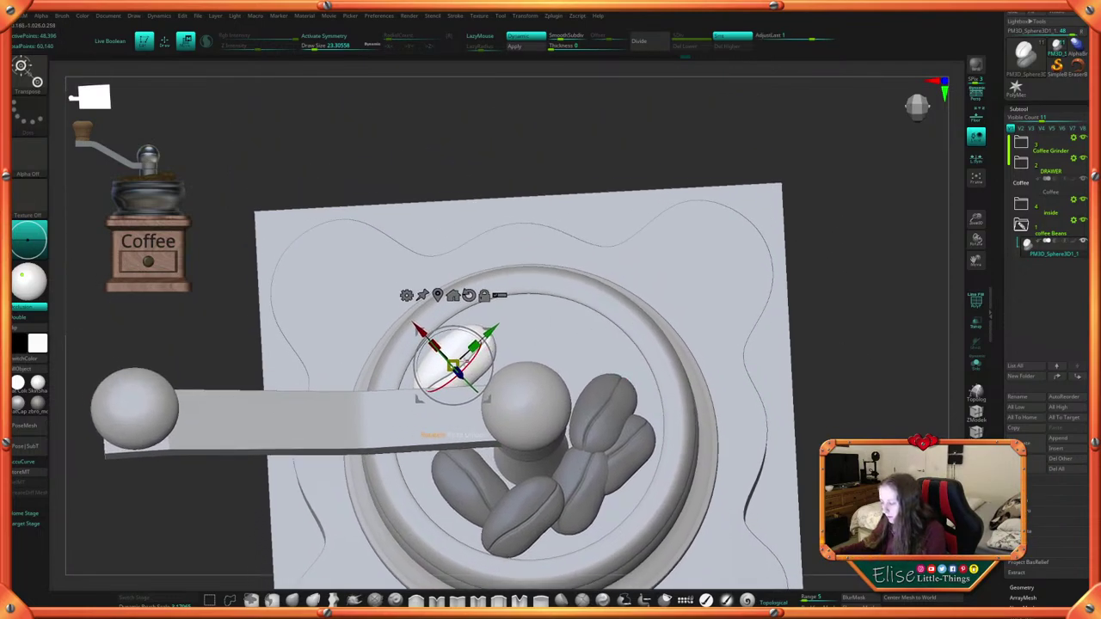
{"action": "right_click_drag", "start_coordinate": [777, 255], "coordinate": [820, 212]}
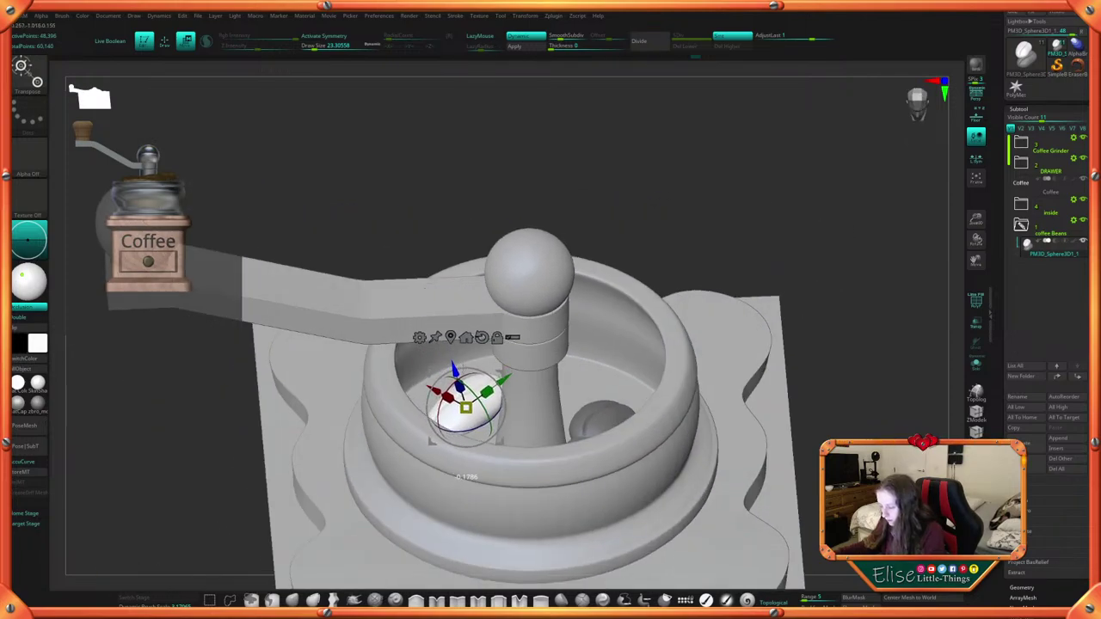
{"action": "left_click_drag", "start_coordinate": [695, 204], "coordinate": [692, 268]}
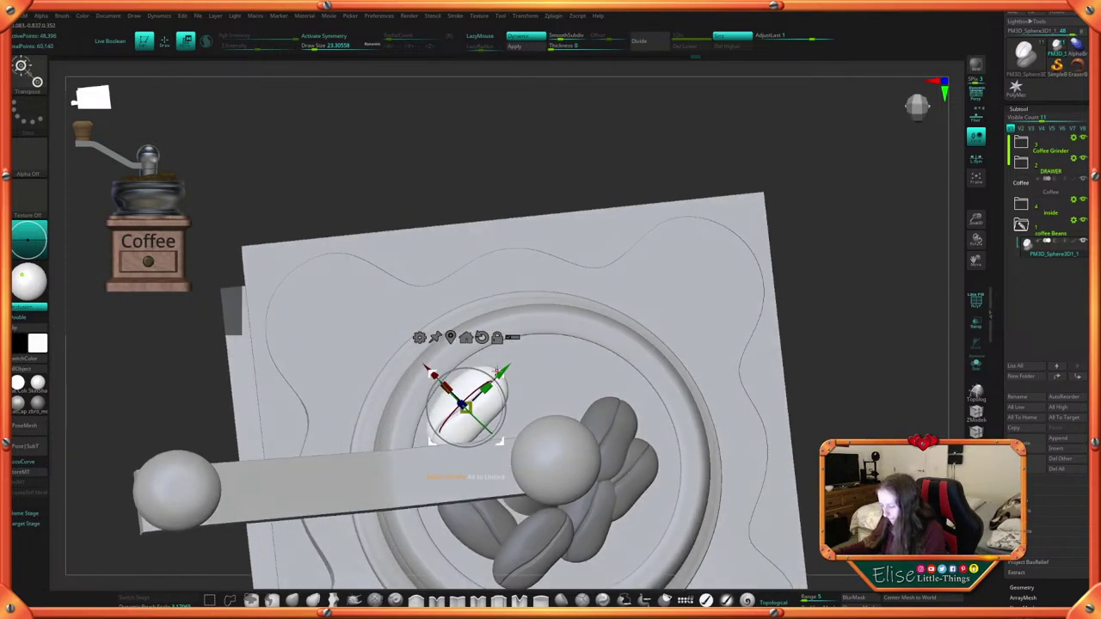
{"action": "left_click_drag", "start_coordinate": [501, 372], "coordinate": [501, 373]}
{"action": "right_click_drag", "start_coordinate": [816, 315], "coordinate": [792, 237]}
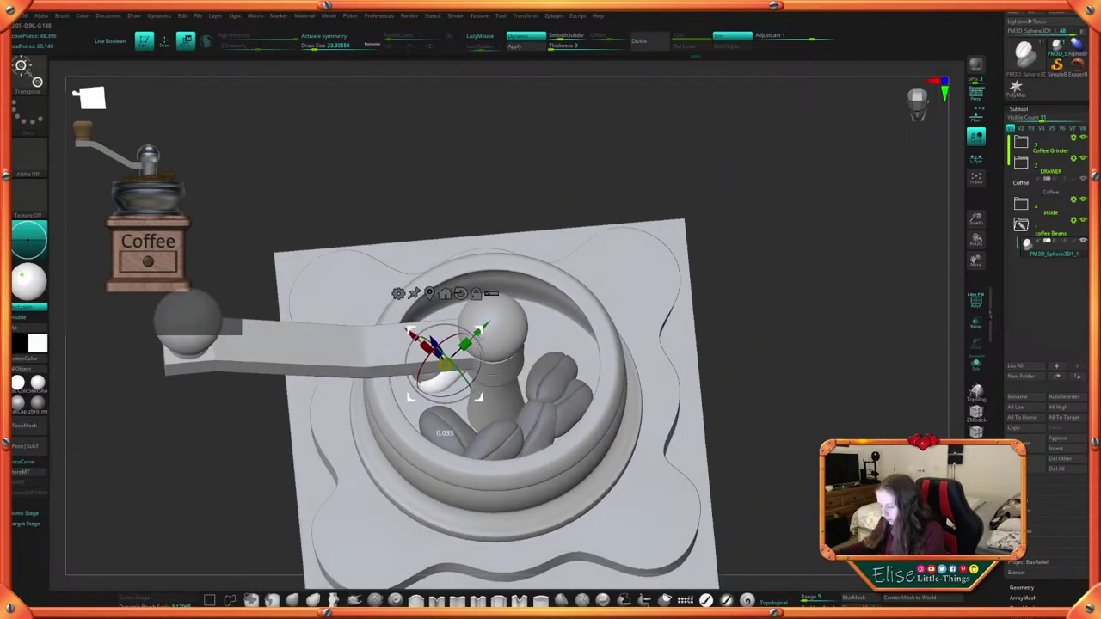
Add a seventh bean copy under the crank arm, tilted to rest against the left wall of the bowl
{"action": "right_click_drag", "start_coordinate": [761, 297], "coordinate": [630, 271]}
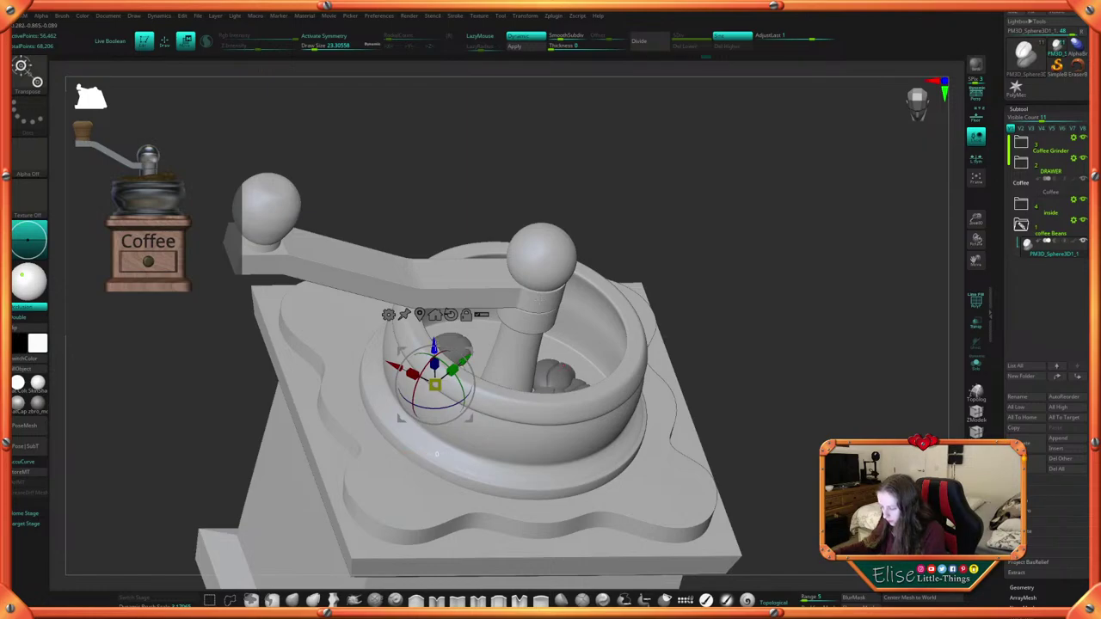
{"action": "right_click_drag", "start_coordinate": [847, 311], "coordinate": [805, 361]}
{"action": "left_click", "coordinate": [975, 344]}
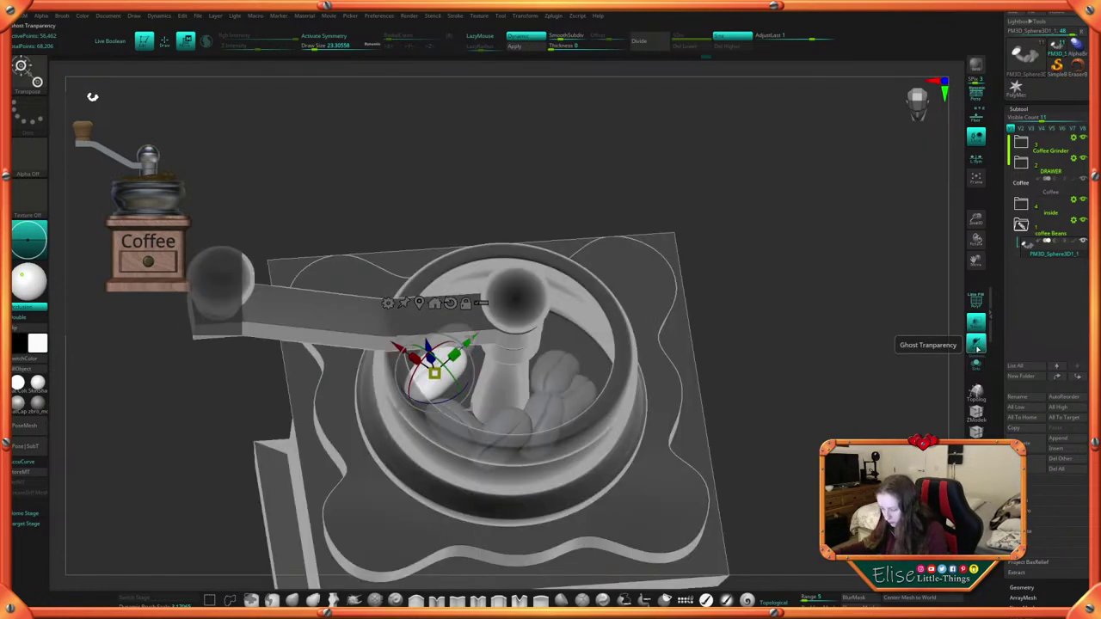
{"action": "left_click", "coordinate": [975, 344]}
{"action": "left_click", "coordinate": [976, 320]}
{"action": "right_click_drag", "start_coordinate": [851, 336], "coordinate": [786, 437]}
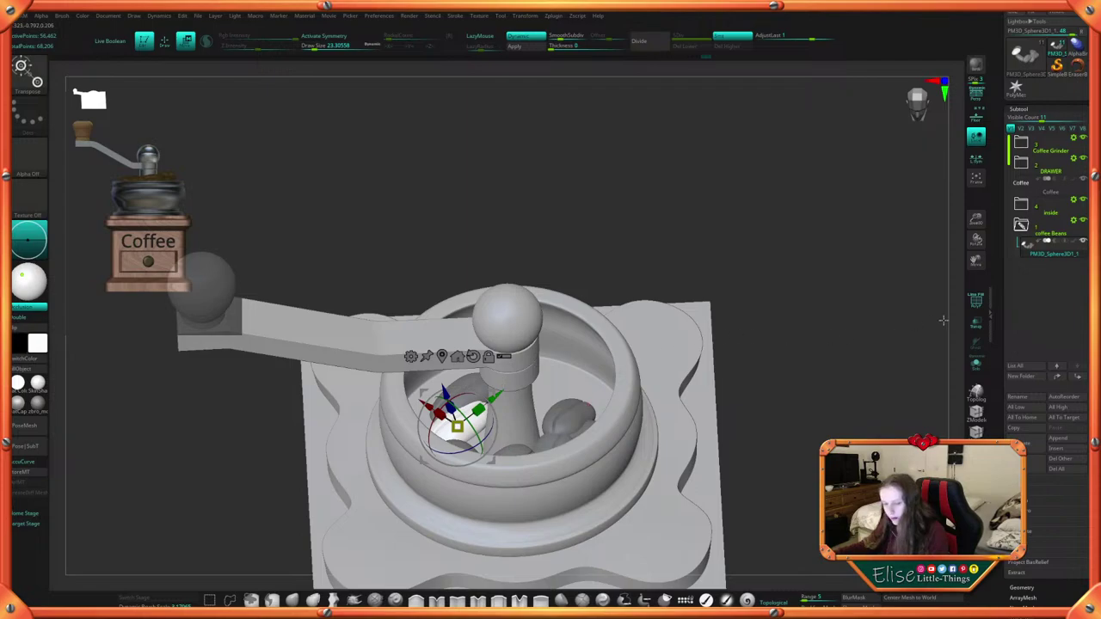
{"action": "right_click_drag", "start_coordinate": [943, 320], "coordinate": [783, 381]}
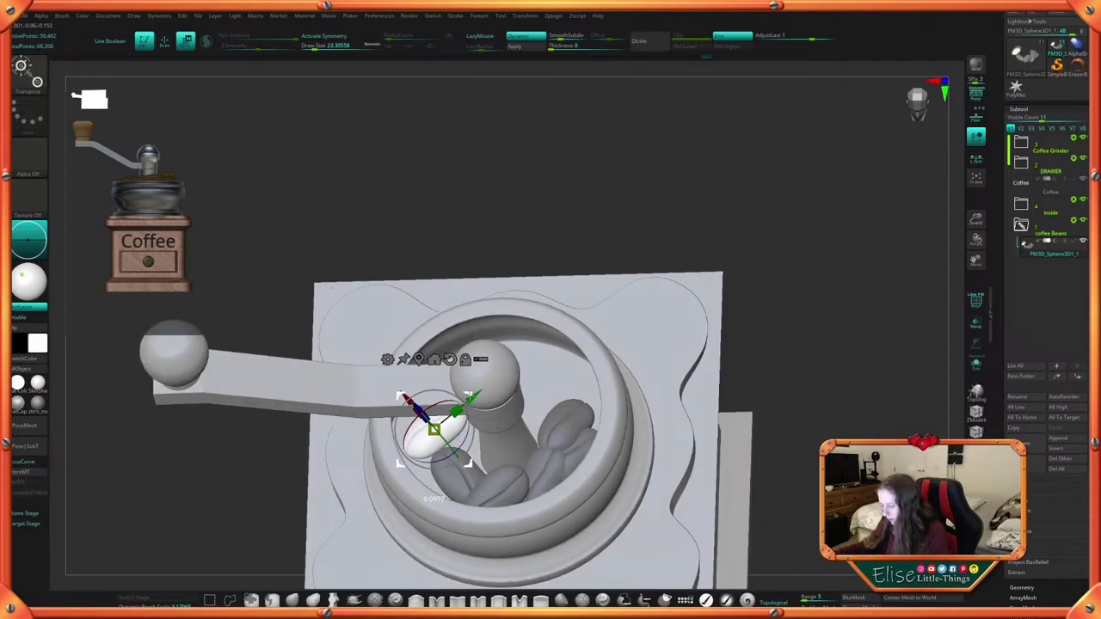
{"action": "left_click_drag", "start_coordinate": [468, 463], "coordinate": [462, 465]}
{"action": "right_click_drag", "start_coordinate": [680, 280], "coordinate": [543, 238]}
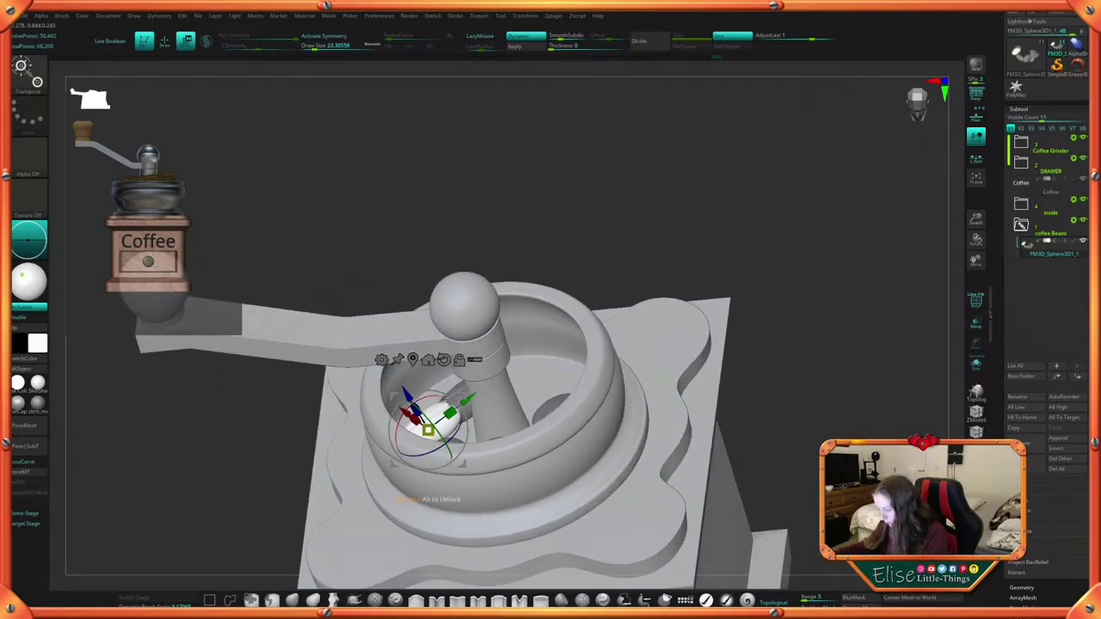
{"action": "left_click_drag", "start_coordinate": [444, 399], "coordinate": [432, 394]}
Place an eighth bean copy at the back-right of the bowl, turned crosswise and lowered behind the neighbouring beans
{"action": "left_click_drag", "start_coordinate": [464, 464], "coordinate": [586, 408]}
{"action": "right_click_drag", "start_coordinate": [734, 274], "coordinate": [742, 306]}
{"action": "left_click_drag", "start_coordinate": [586, 445], "coordinate": [563, 467]}
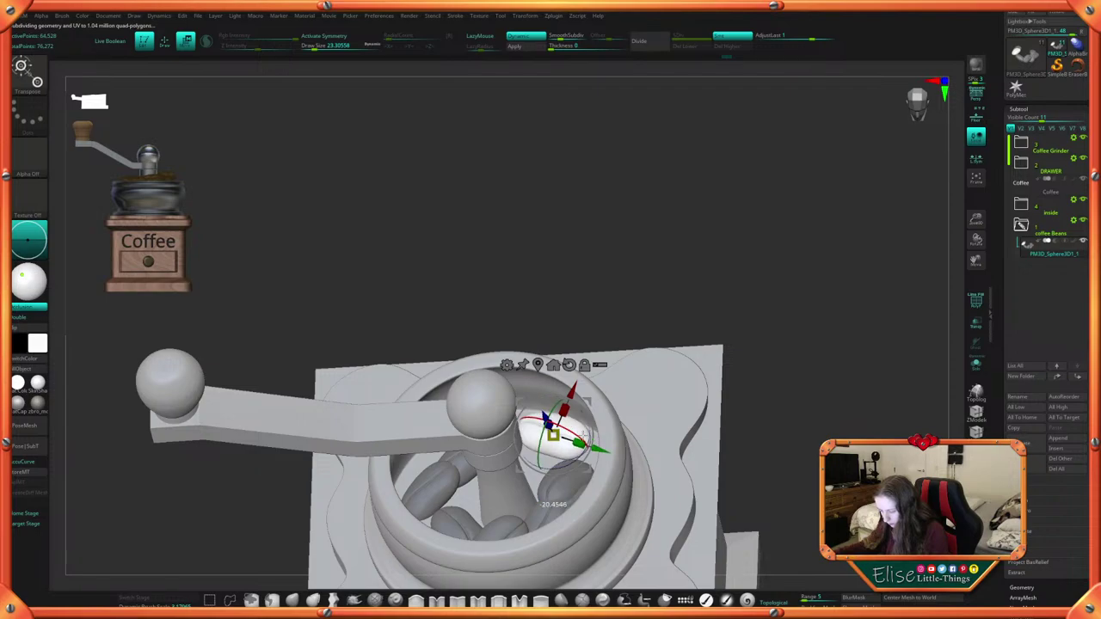
{"action": "right_click_drag", "start_coordinate": [779, 299], "coordinate": [776, 277]}
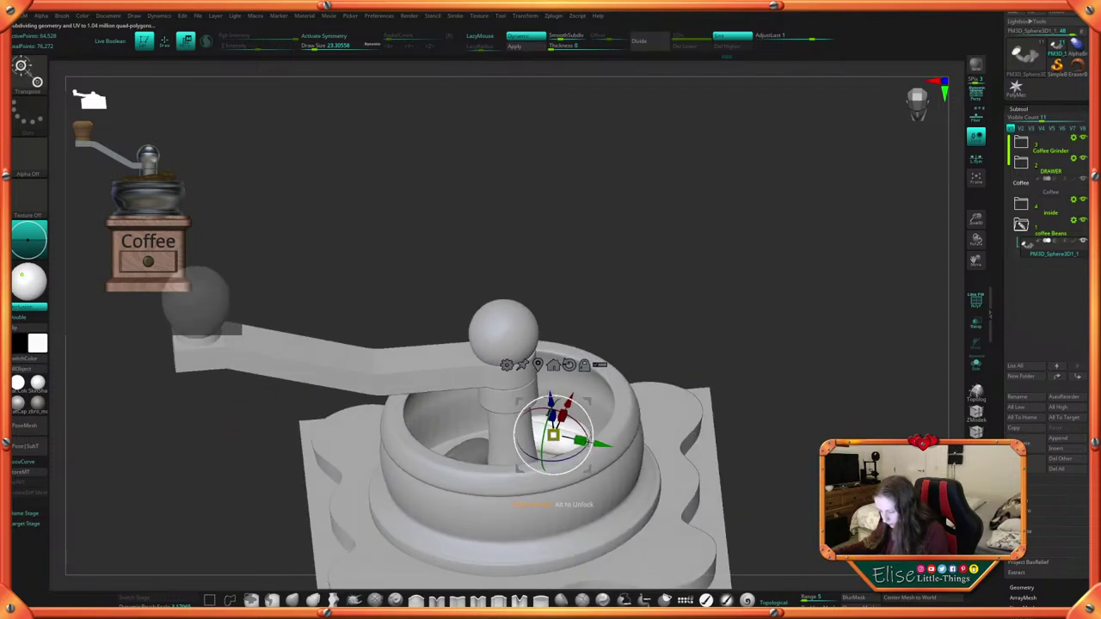
{"action": "right_click_drag", "start_coordinate": [693, 301], "coordinate": [695, 346]}
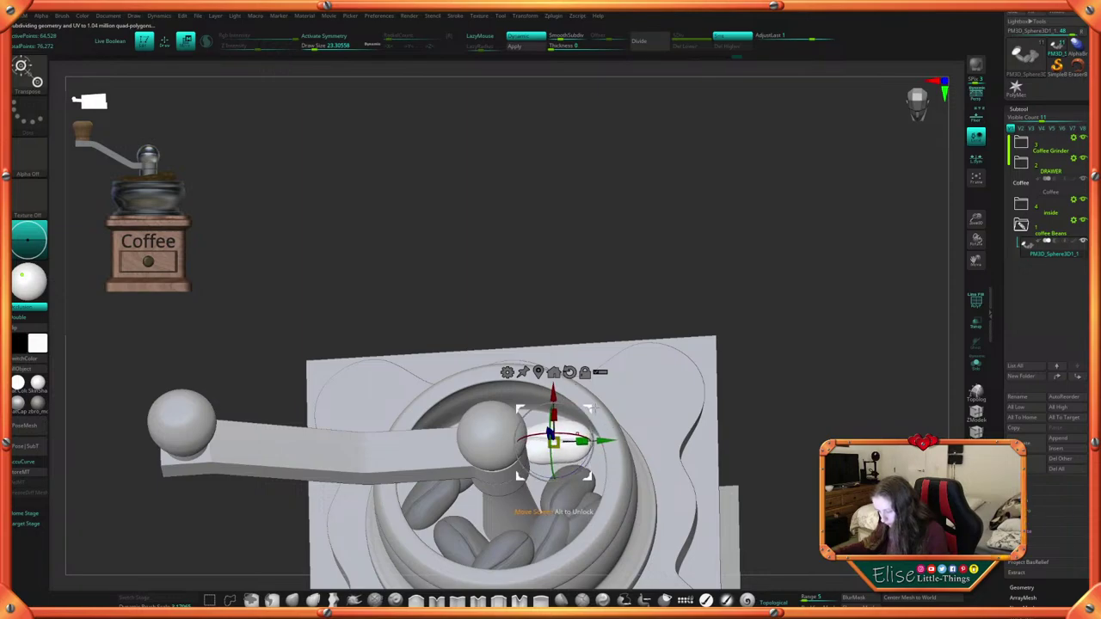
{"action": "left_click_drag", "start_coordinate": [593, 409], "coordinate": [596, 422]}
Add a ninth bean copy at the back of the bowl and rotate it to lean over the beans beside it
{"action": "mouse_move", "coordinate": [699, 293]}
{"action": "right_mouse_down"}
{"action": "mouse_move", "coordinate": [698, 272]}
{"action": "mouse_move", "coordinate": [708, 300]}
{"action": "right_mouse_up"}
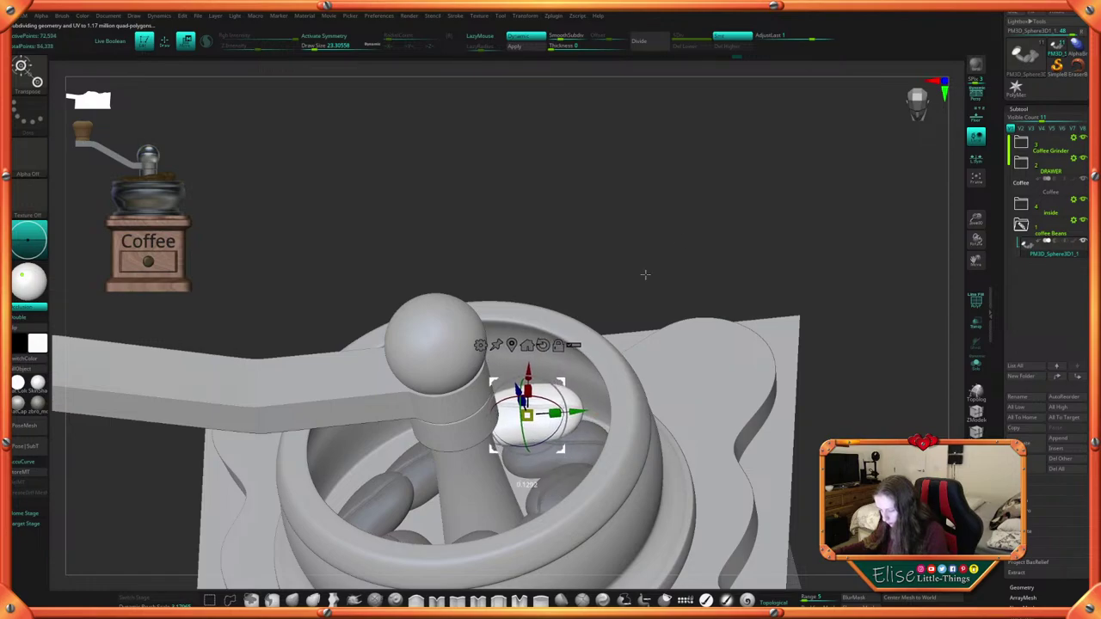
{"action": "right_click_drag", "start_coordinate": [685, 249], "coordinate": [675, 281]}
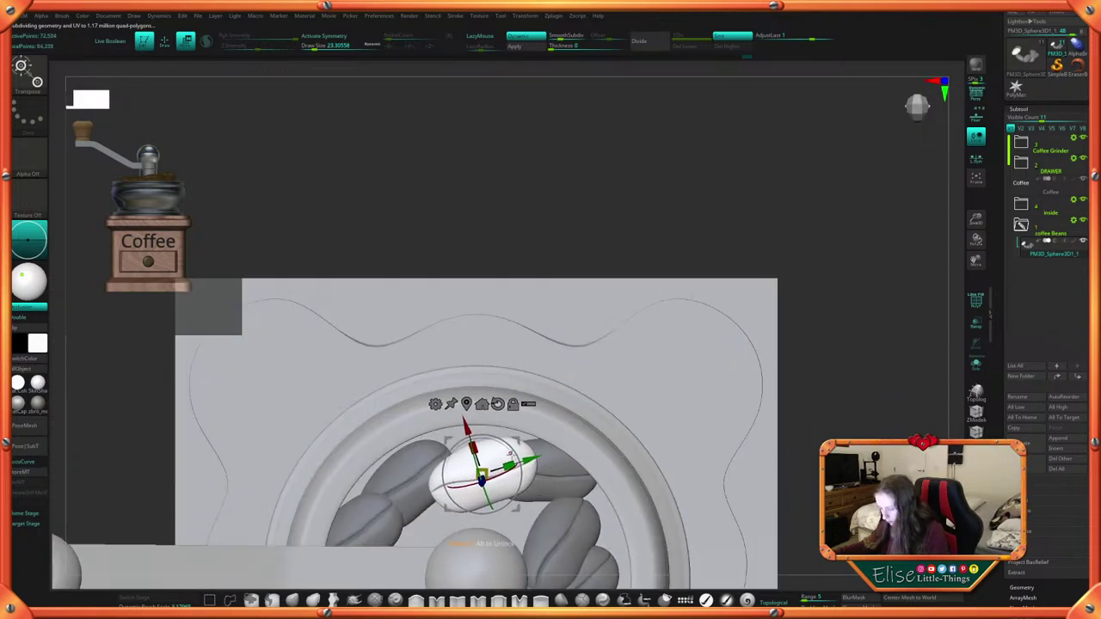
{"action": "right_click_drag", "start_coordinate": [720, 214], "coordinate": [654, 214]}
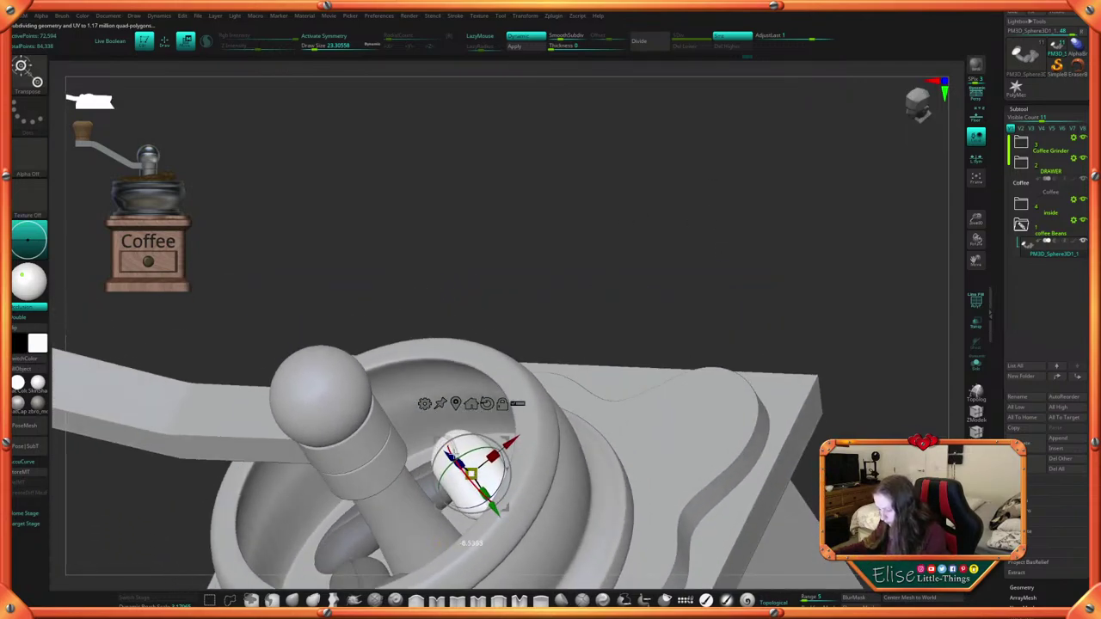
{"action": "right_click_drag", "start_coordinate": [550, 287], "coordinate": [575, 314]}
Add another bean copy behind the crank's central post, turned crosswise and lowered among the neighbouring beans
{"action": "left_click_drag", "start_coordinate": [542, 359], "coordinate": [486, 418], "text": "ctrl"}
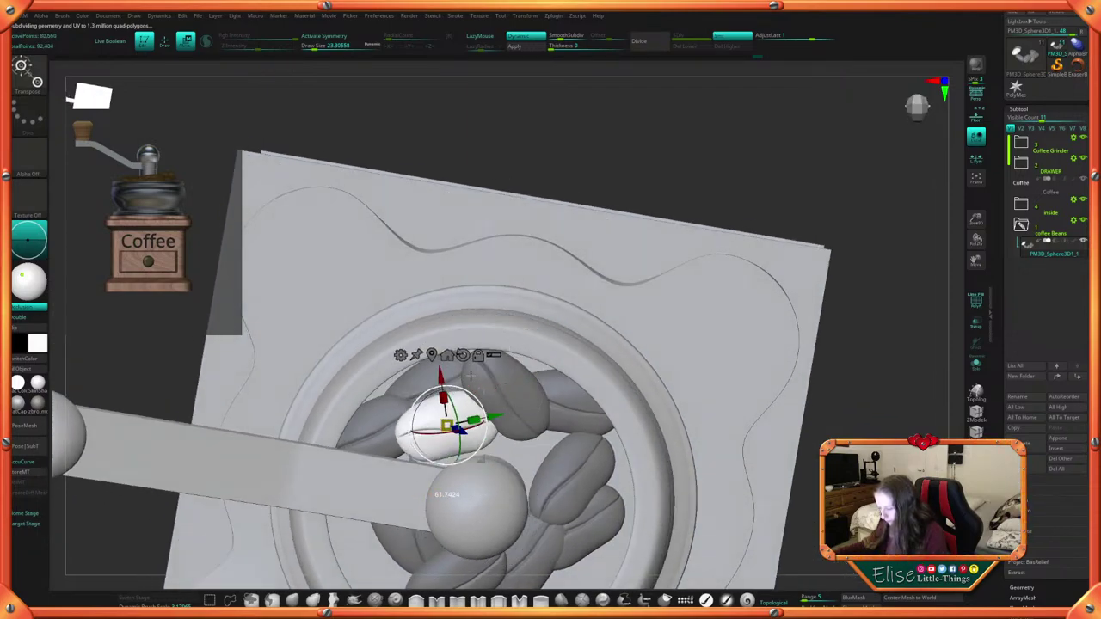
{"action": "right_click_drag", "start_coordinate": [726, 179], "coordinate": [727, 155]}
{"action": "left_click_drag", "start_coordinate": [461, 454], "coordinate": [473, 456]}
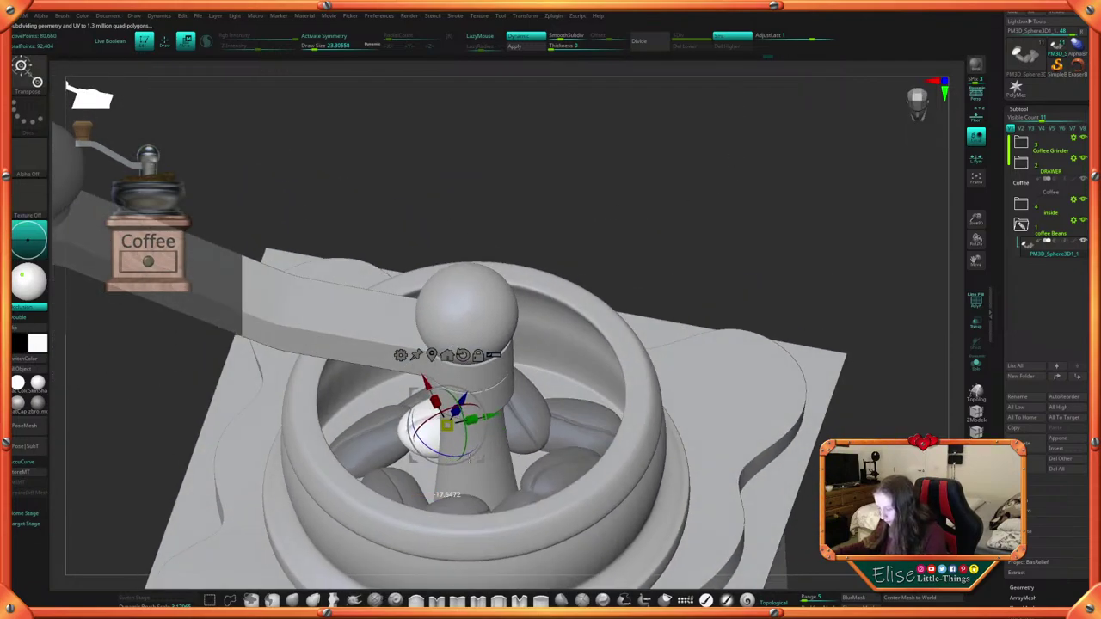
{"action": "right_click_drag", "start_coordinate": [617, 294], "coordinate": [714, 284]}
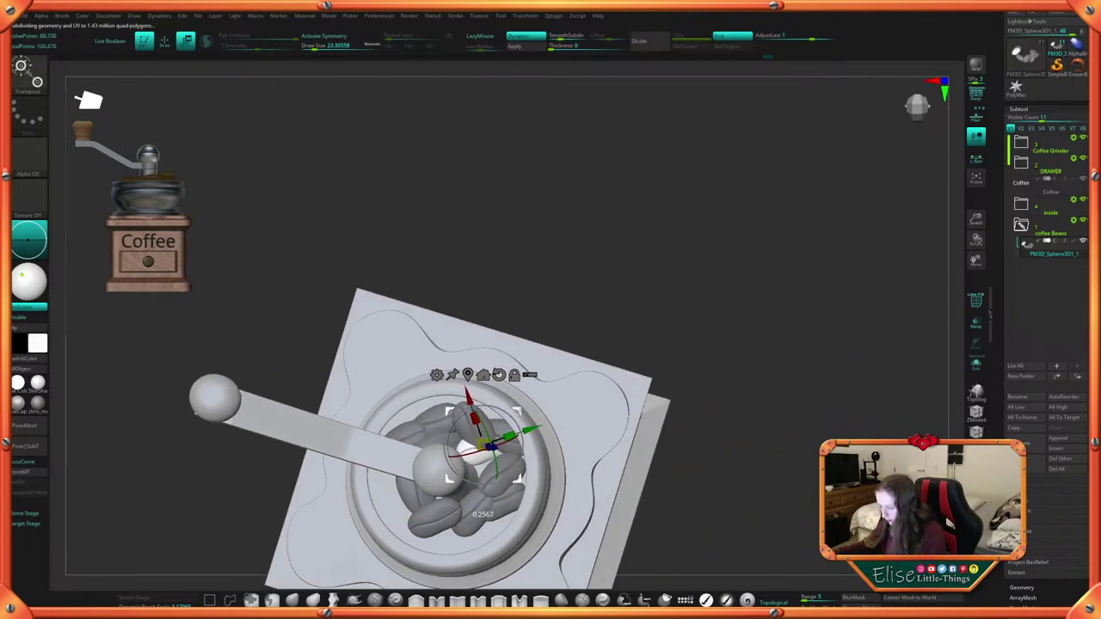
Place a bean copy on the right side of the central post and adjust its height against the beans around it
{"action": "right_click_drag", "start_coordinate": [667, 332], "coordinate": [611, 339]}
{"action": "right_click_drag", "start_coordinate": [671, 311], "coordinate": [634, 367]}
{"action": "left_click_drag", "start_coordinate": [523, 415], "coordinate": [525, 417]}
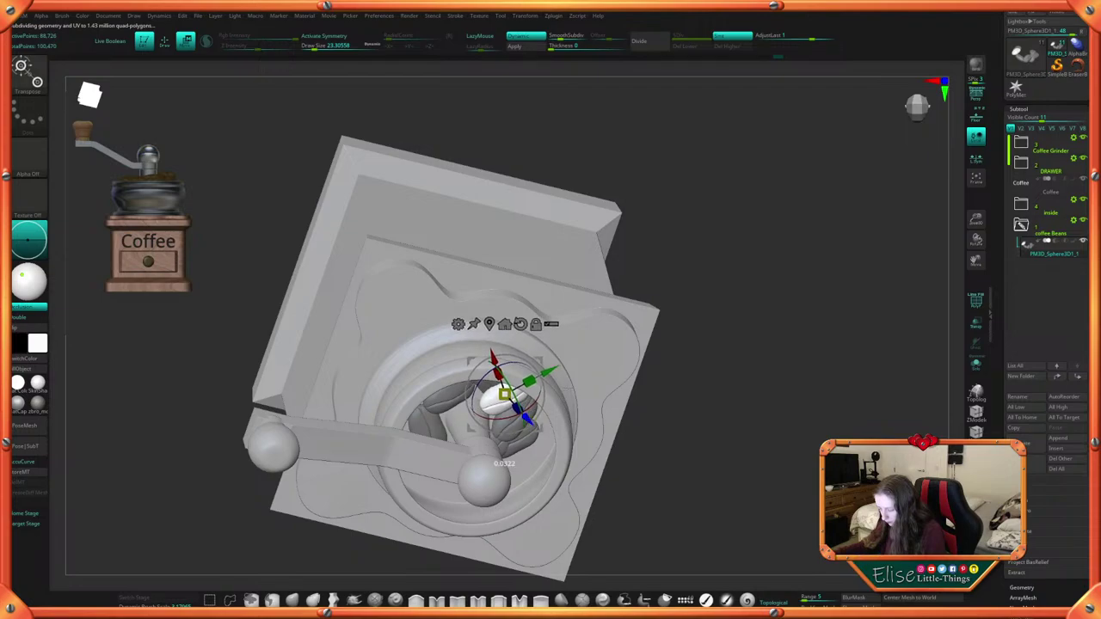
{"action": "right_click_drag", "start_coordinate": [675, 379], "coordinate": [686, 340]}
Add a bean copy at the front-right of the bowl and shift it slightly to sit inside the rim
{"action": "left_click_drag", "start_coordinate": [541, 367], "coordinate": [543, 435]}
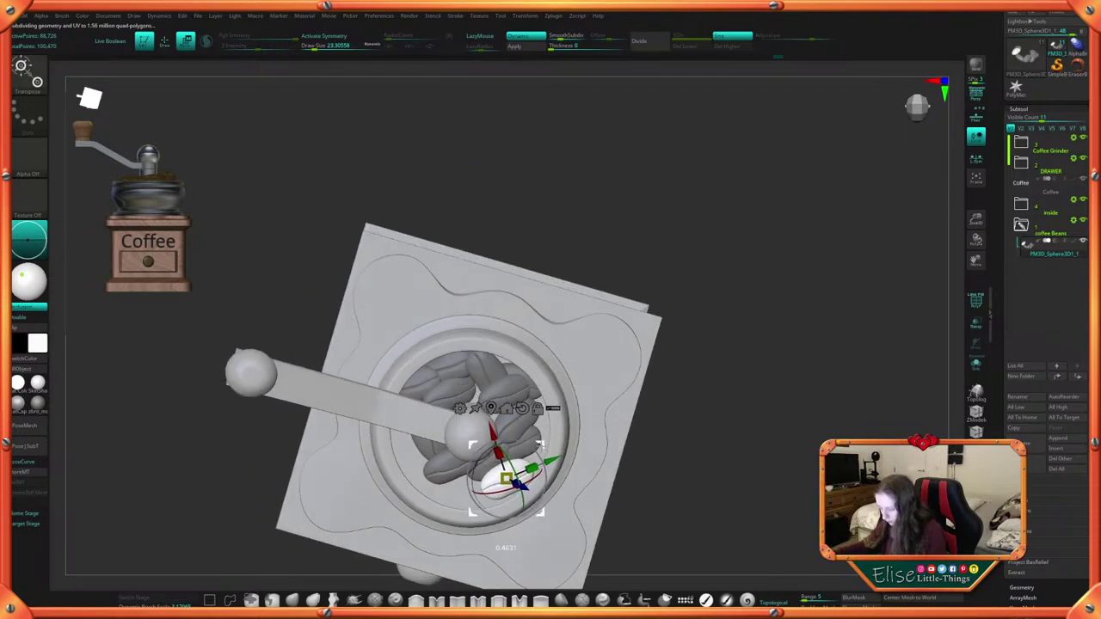
{"action": "right_click_drag", "start_coordinate": [690, 335], "coordinate": [701, 364]}
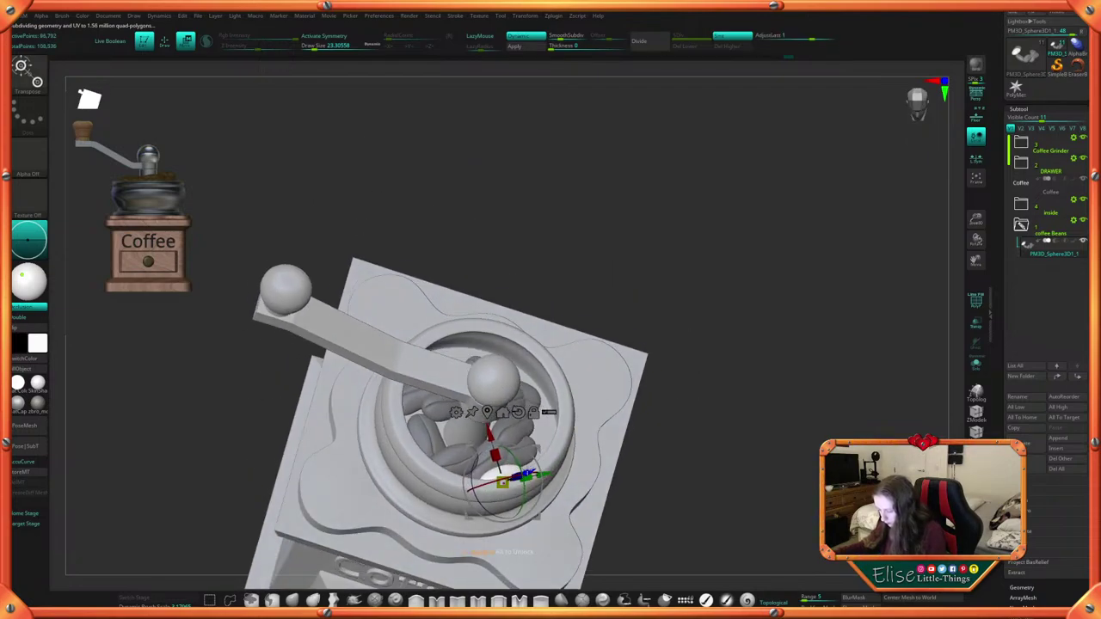
{"action": "left_click_drag", "start_coordinate": [527, 474], "coordinate": [524, 474]}
{"action": "right_click_drag", "start_coordinate": [693, 411], "coordinate": [685, 371]}
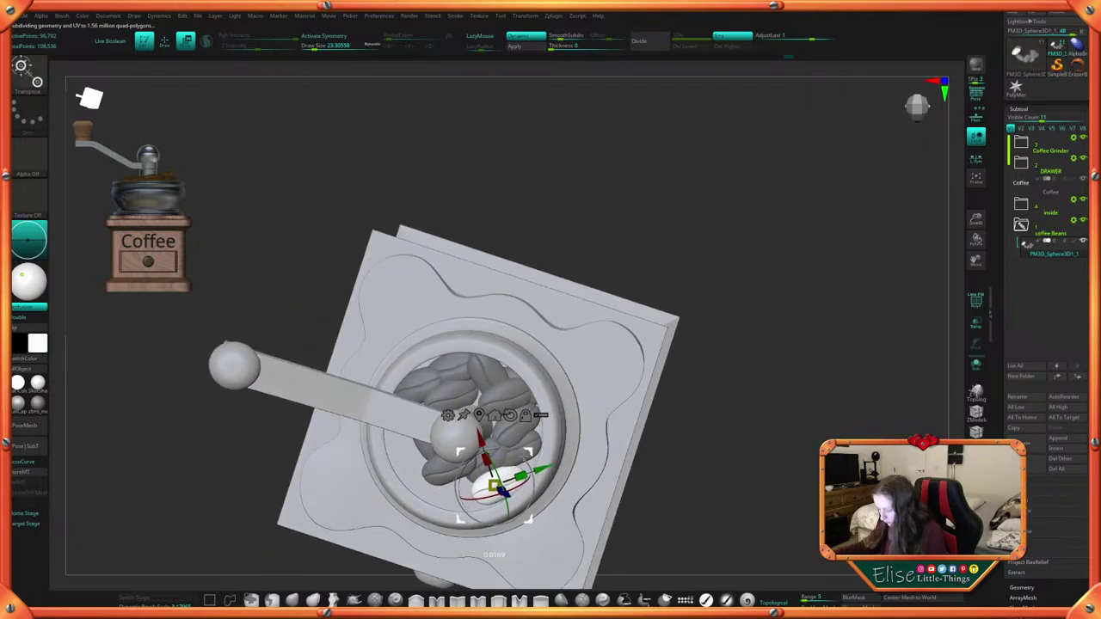
Add bean copies at the front and front-left of the bowl, rotating the front-left one to follow the wall and adjusting its height
{"action": "left_click_drag", "start_coordinate": [527, 455], "coordinate": [473, 459], "text": "ctrl"}
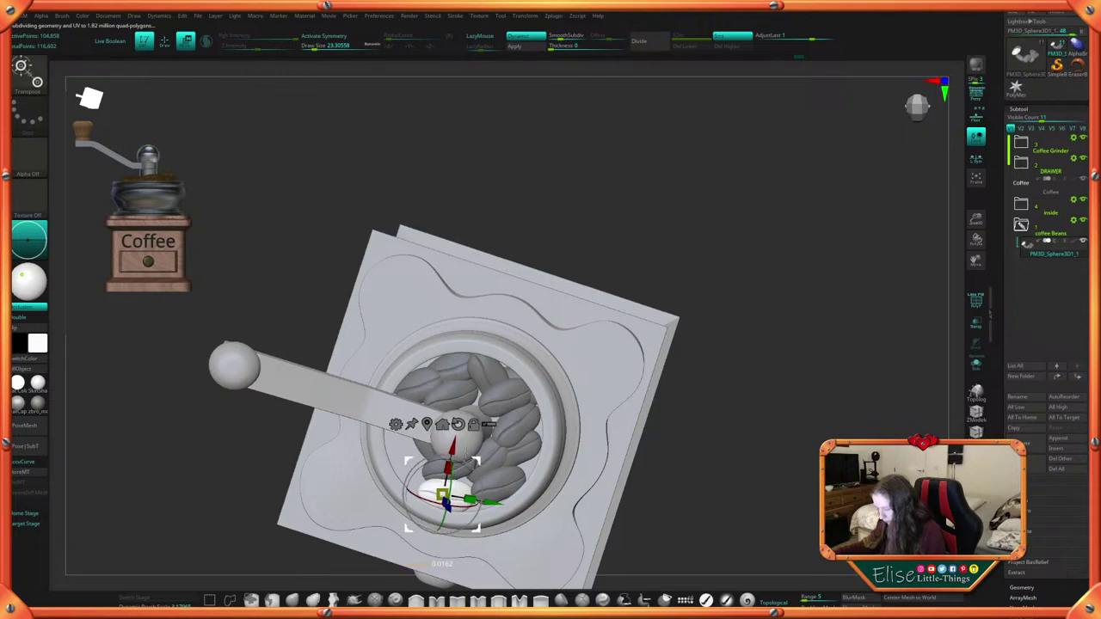
{"action": "right_click_drag", "start_coordinate": [624, 299], "coordinate": [732, 225]}
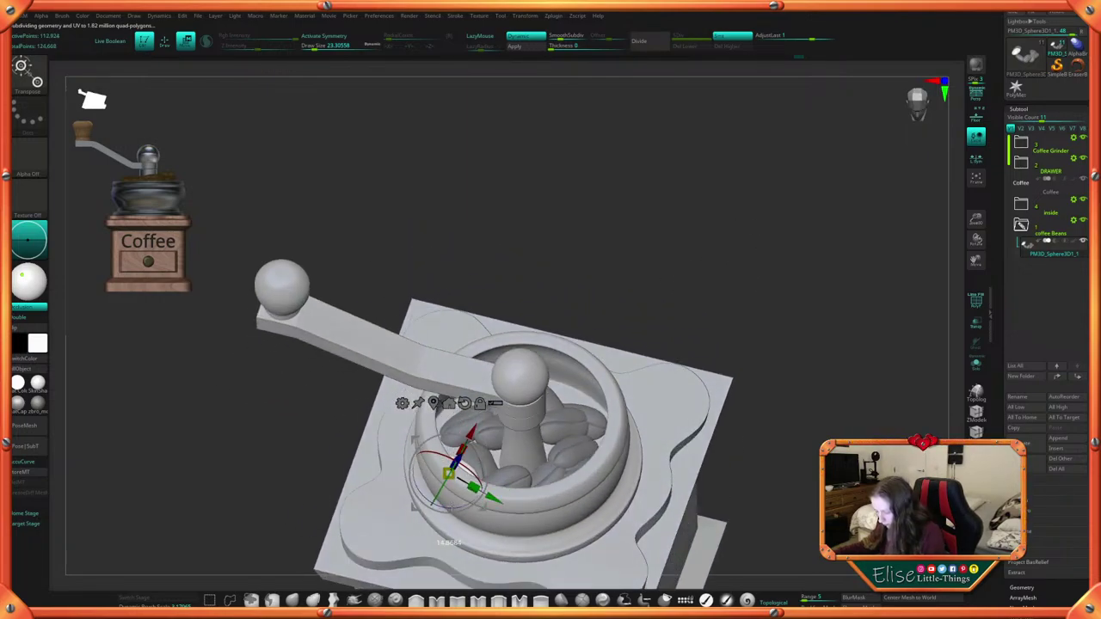
{"action": "right_click_drag", "start_coordinate": [703, 280], "coordinate": [675, 293]}
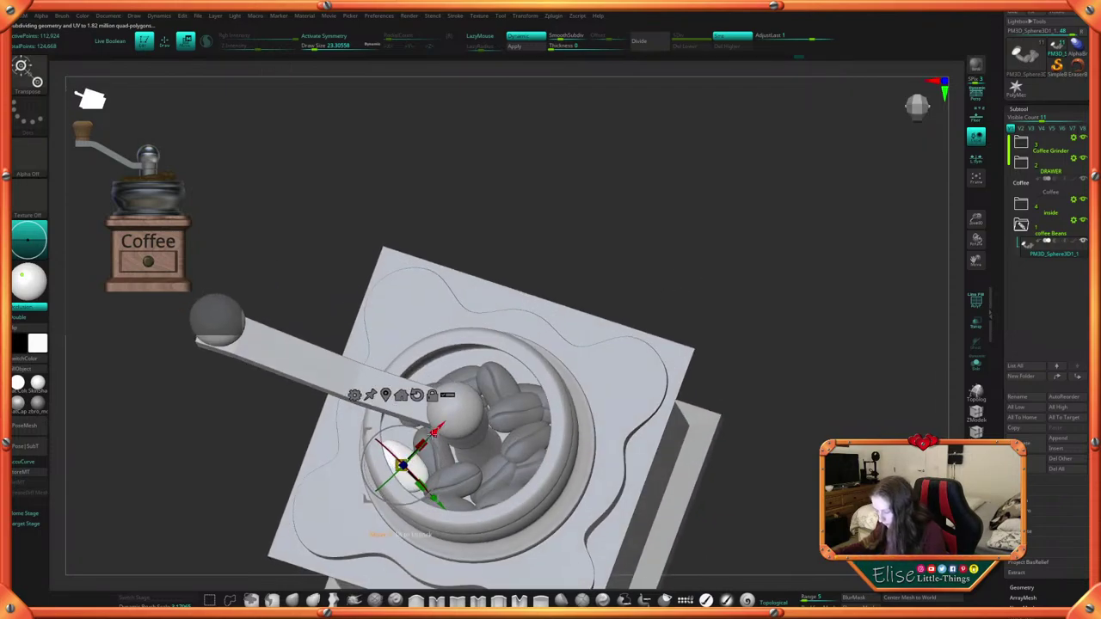
{"action": "left_click_drag", "start_coordinate": [440, 428], "coordinate": [445, 422]}
{"action": "right_click_drag", "start_coordinate": [512, 345], "coordinate": [646, 226]}
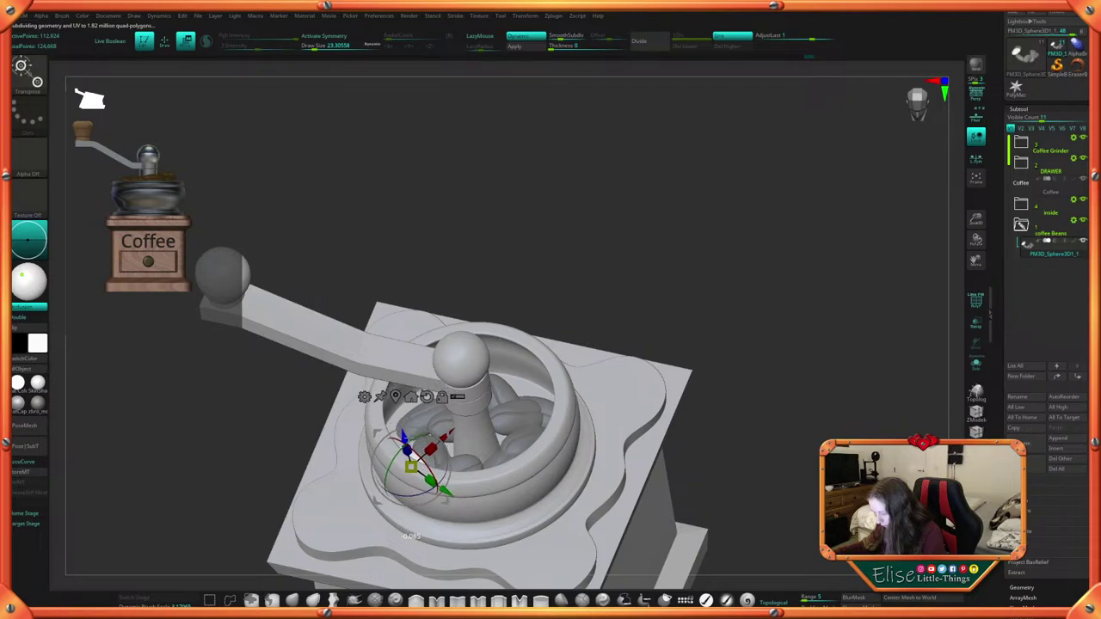
{"action": "left_click_drag", "start_coordinate": [402, 436], "coordinate": [403, 434]}
{"action": "right_click_drag", "start_coordinate": [683, 277], "coordinate": [666, 278]}
Clear the mask, reset and centre the gizmo on the beans, and duplicate the whole bean layer upward
{"action": "left_click_drag", "start_coordinate": [667, 278], "coordinate": [683, 273], "text": "ctrl"}
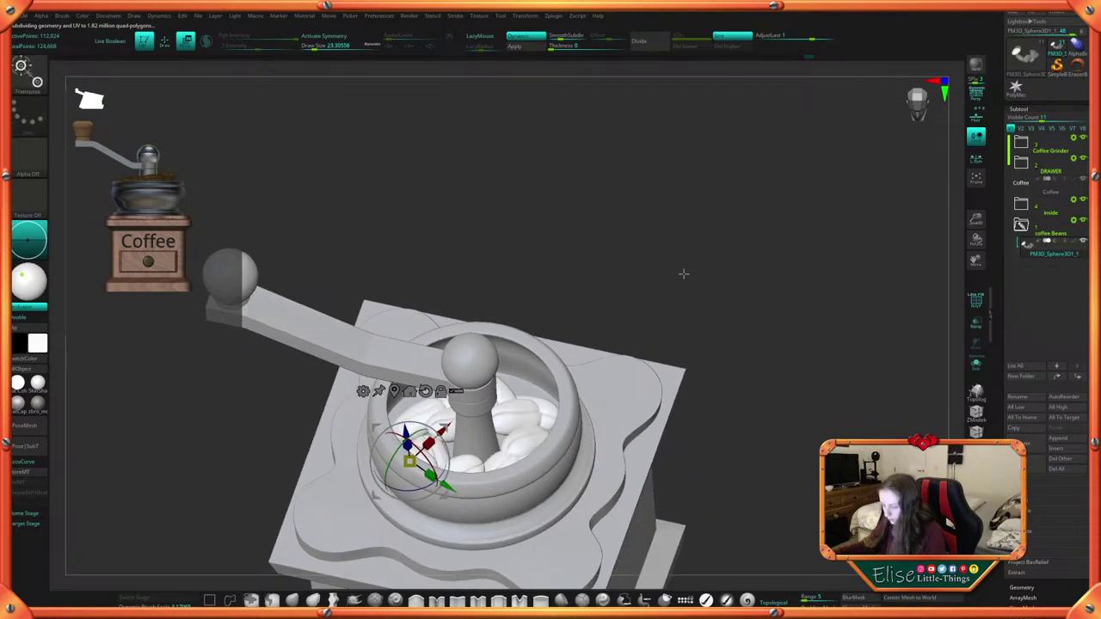
{"action": "right_click_drag", "start_coordinate": [683, 272], "coordinate": [685, 261]}
{"action": "left_click", "coordinate": [425, 392]}
{"action": "left_click", "coordinate": [395, 391]}
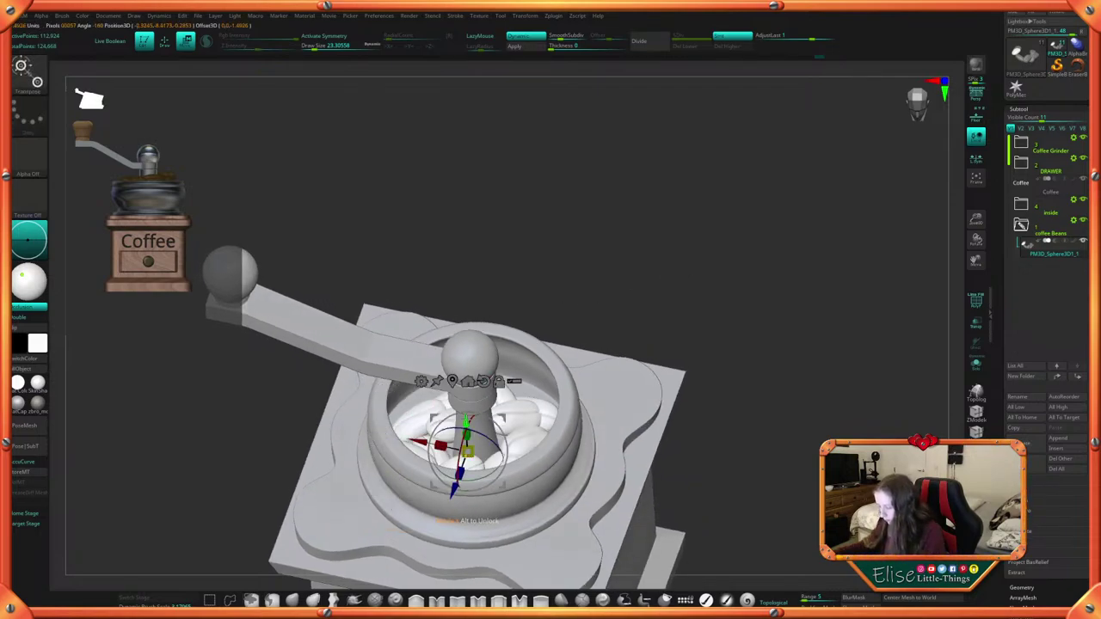
{"action": "left_click_drag", "start_coordinate": [467, 422], "coordinate": [464, 400], "text": "ctrl"}
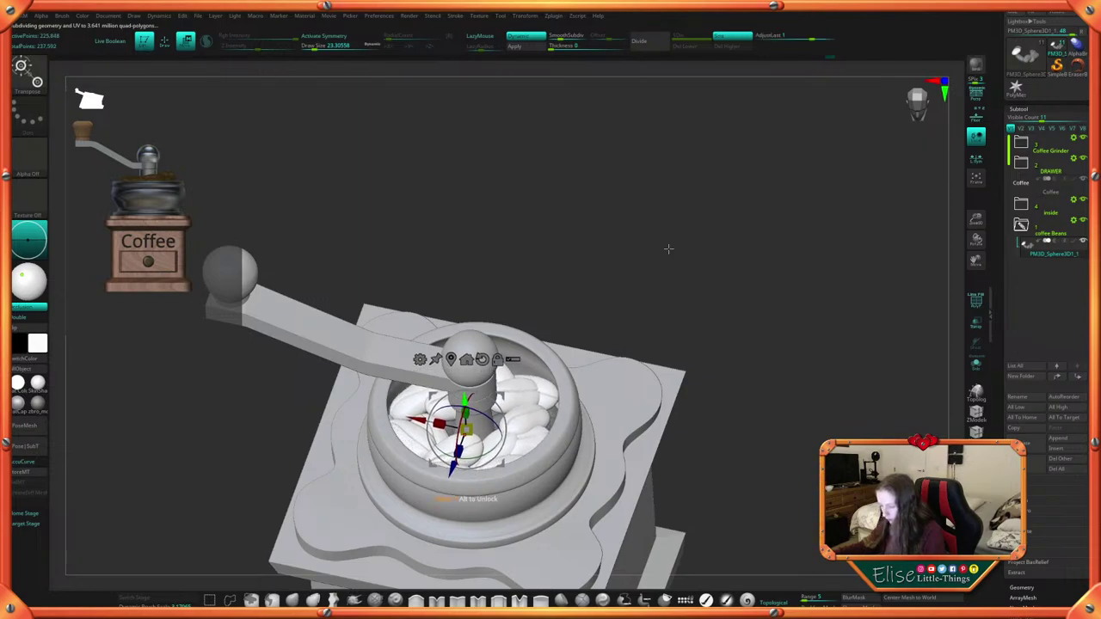
Stack two more duplicates of the bean layer up to the bowl's rim and rotate the top layer about the vertical axis
{"action": "right_click_drag", "start_coordinate": [667, 249], "coordinate": [668, 232]}
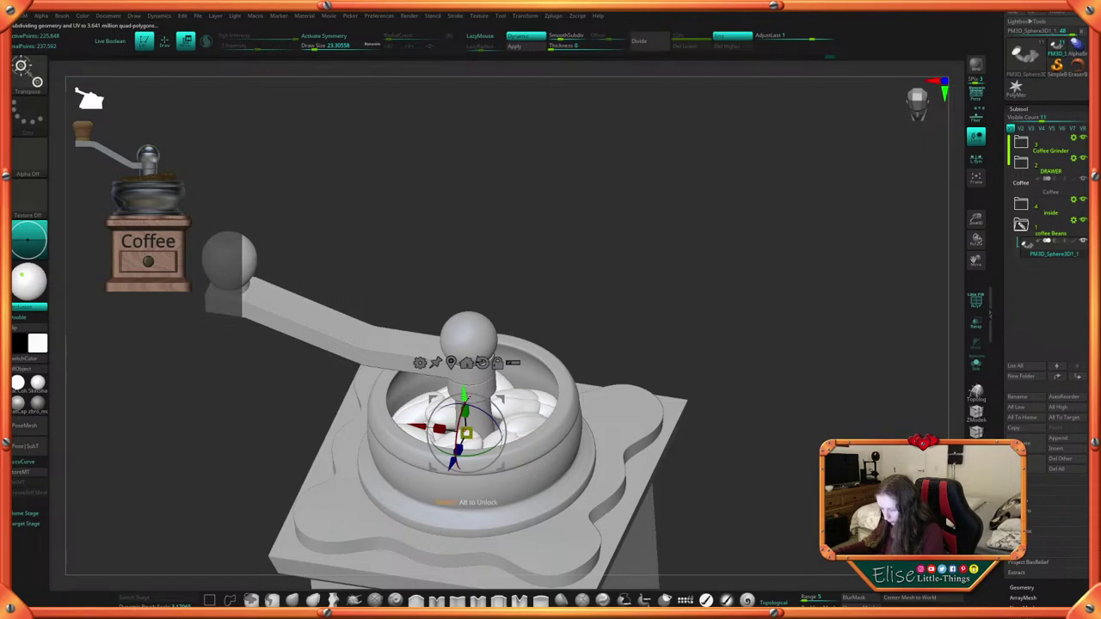
{"action": "left_click_drag", "start_coordinate": [464, 401], "coordinate": [465, 381]}
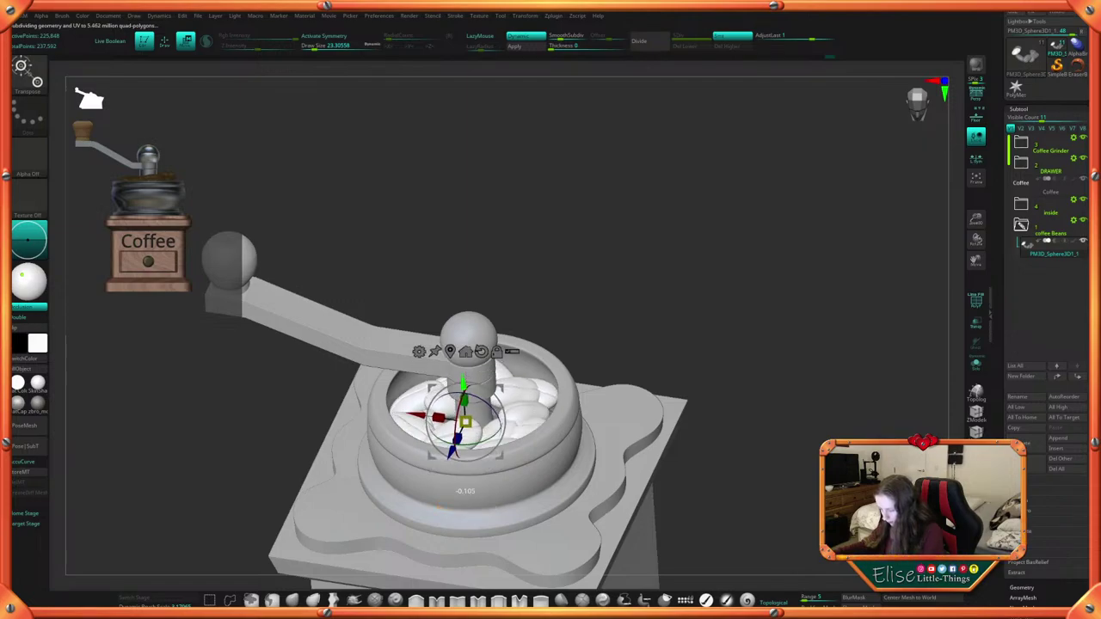
{"action": "right_click_drag", "start_coordinate": [644, 257], "coordinate": [645, 239]}
{"action": "left_click_drag", "start_coordinate": [467, 369], "coordinate": [467, 367]}
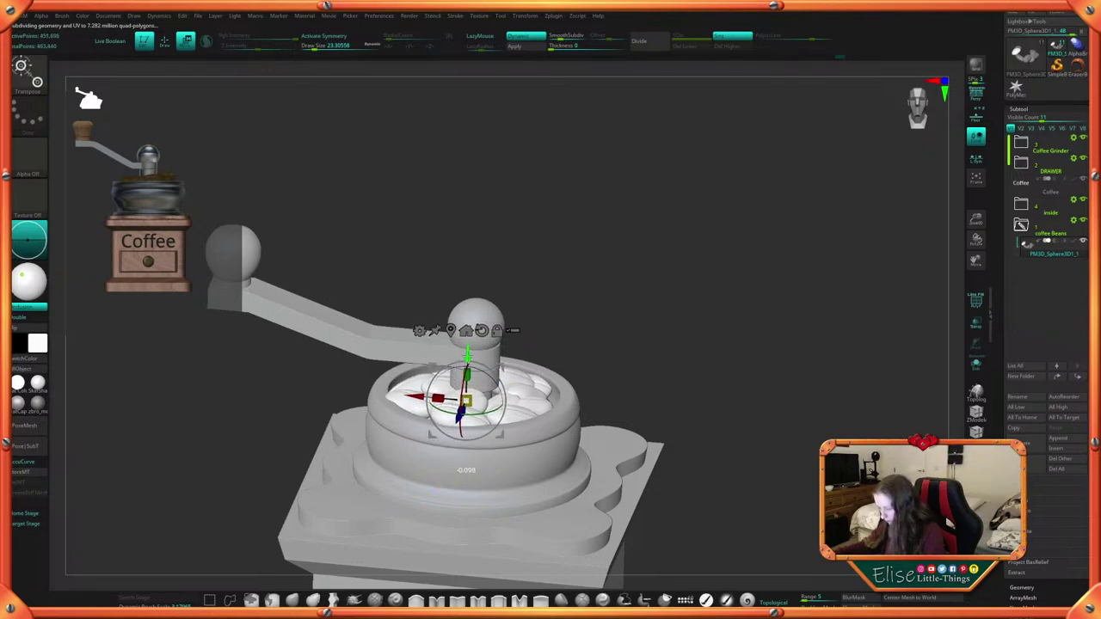
{"action": "right_click_drag", "start_coordinate": [653, 285], "coordinate": [509, 375]}
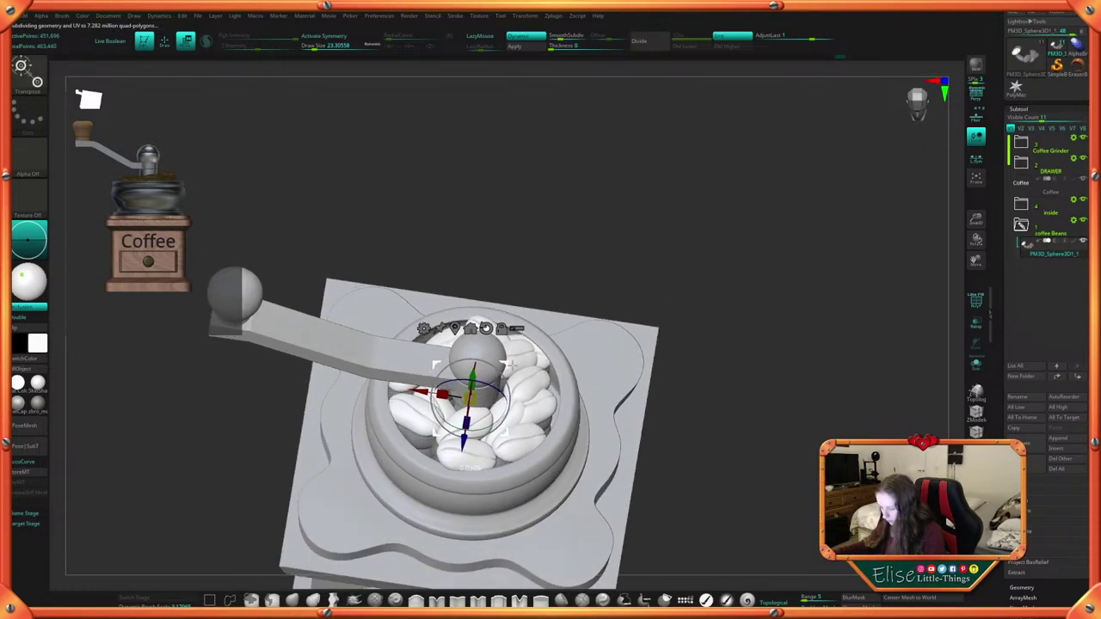
{"action": "mouse_move", "coordinate": [511, 366]}
{"action": "left_mouse_down"}
{"action": "mouse_move", "coordinate": [513, 413]}
{"action": "mouse_move", "coordinate": [493, 417]}
{"action": "mouse_move", "coordinate": [506, 368]}
{"action": "left_mouse_up"}
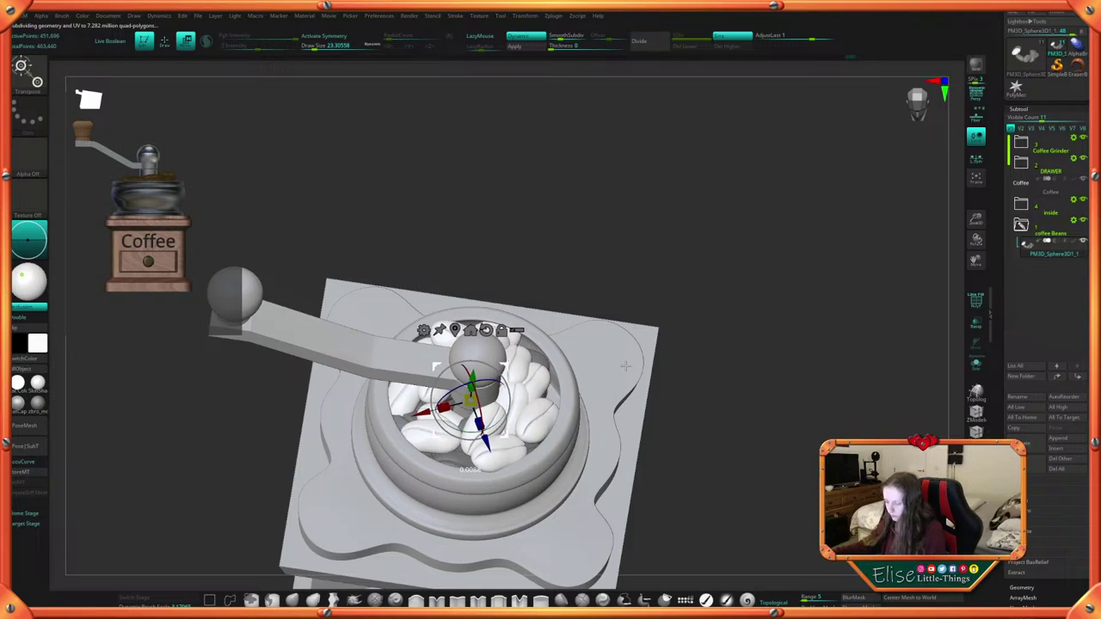
Switch to the Move brush at a draw size of about 37 and nudge the top beans near the bowl's rim
{"action": "key", "text": "q"}
{"action": "key", "text": "space"}
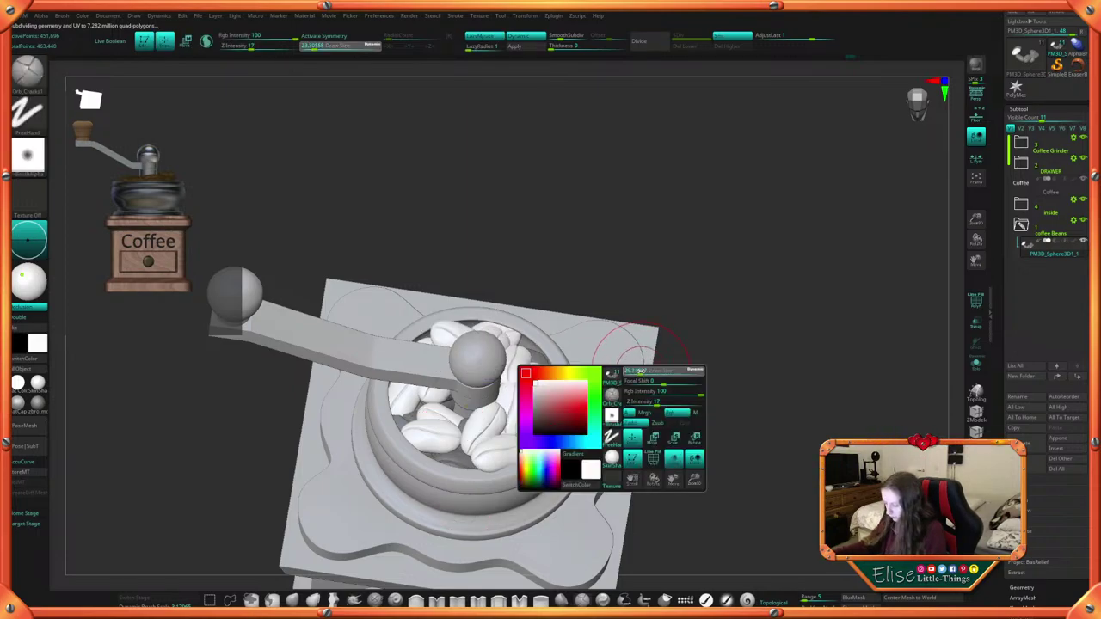
{"action": "key", "text": "b"}
{"action": "key", "text": "m"}
{"action": "key", "text": "v"}
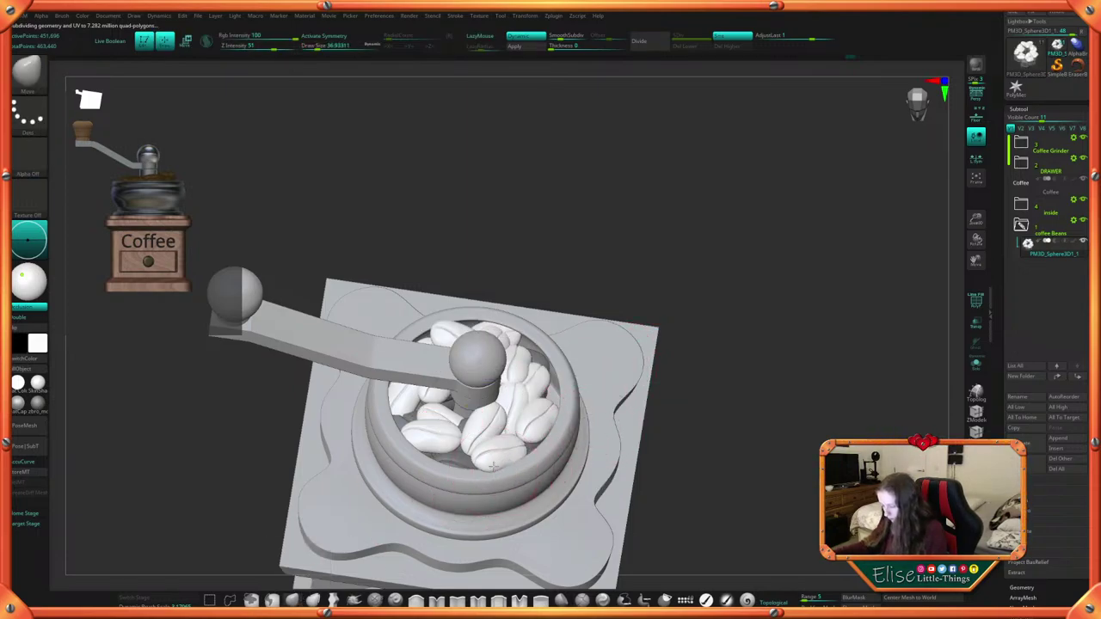
{"action": "left_click_drag", "start_coordinate": [637, 414], "coordinate": [585, 405]}
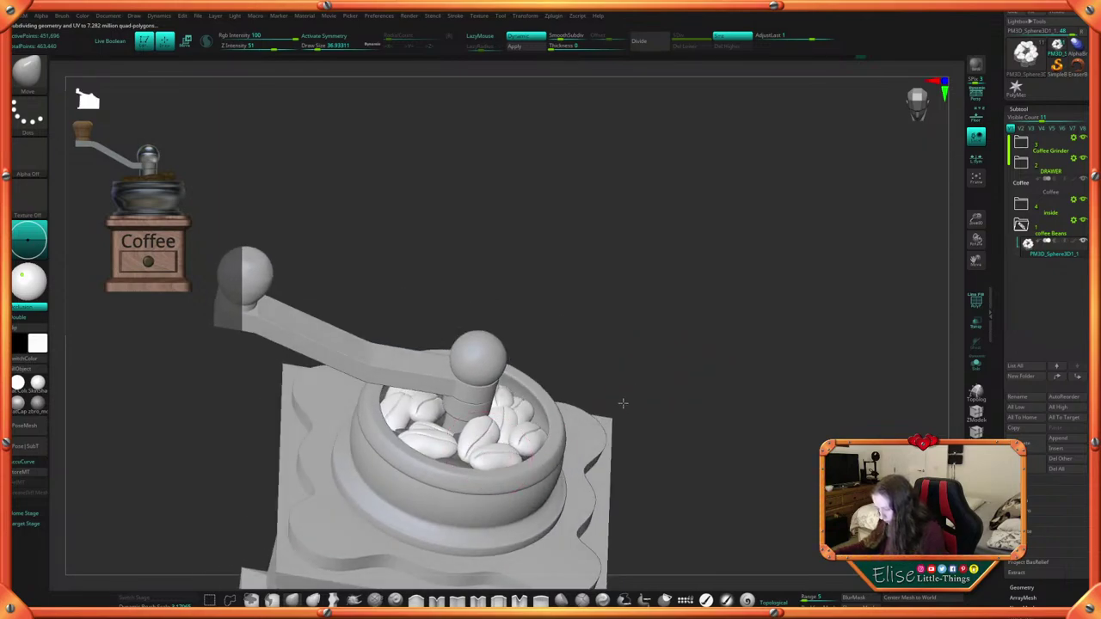
{"action": "left_click_drag", "start_coordinate": [686, 418], "coordinate": [486, 434]}
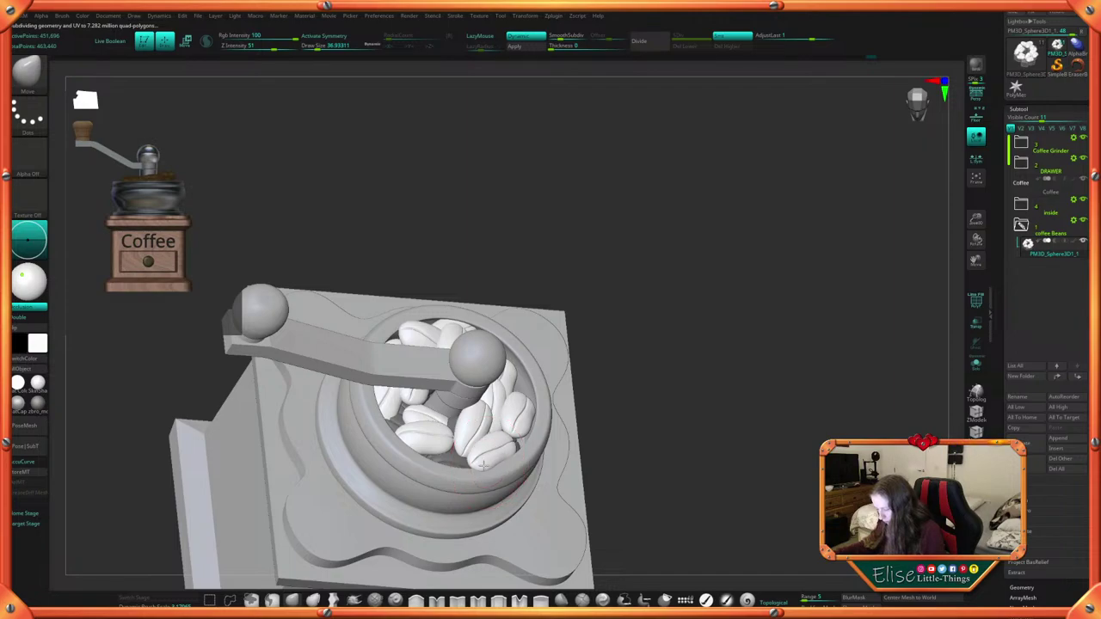
{"action": "left_click_drag", "start_coordinate": [613, 411], "coordinate": [698, 329]}
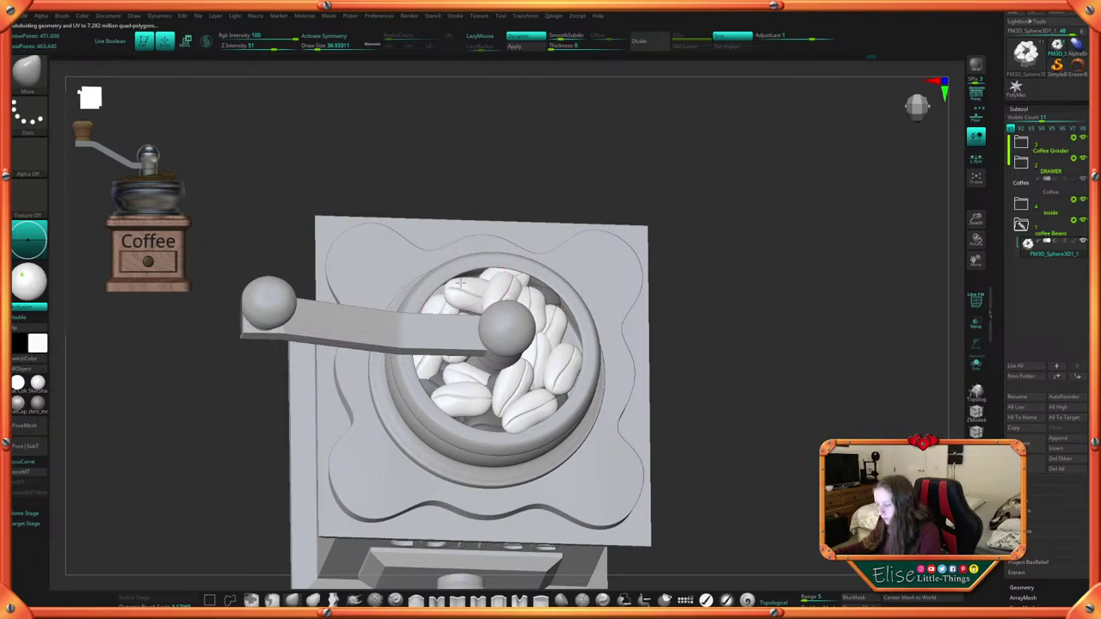
Clear the mask and slightly adjust the height of the whole bean pile in the bowl
{"action": "left_click_drag", "start_coordinate": [702, 287], "coordinate": [695, 253]}
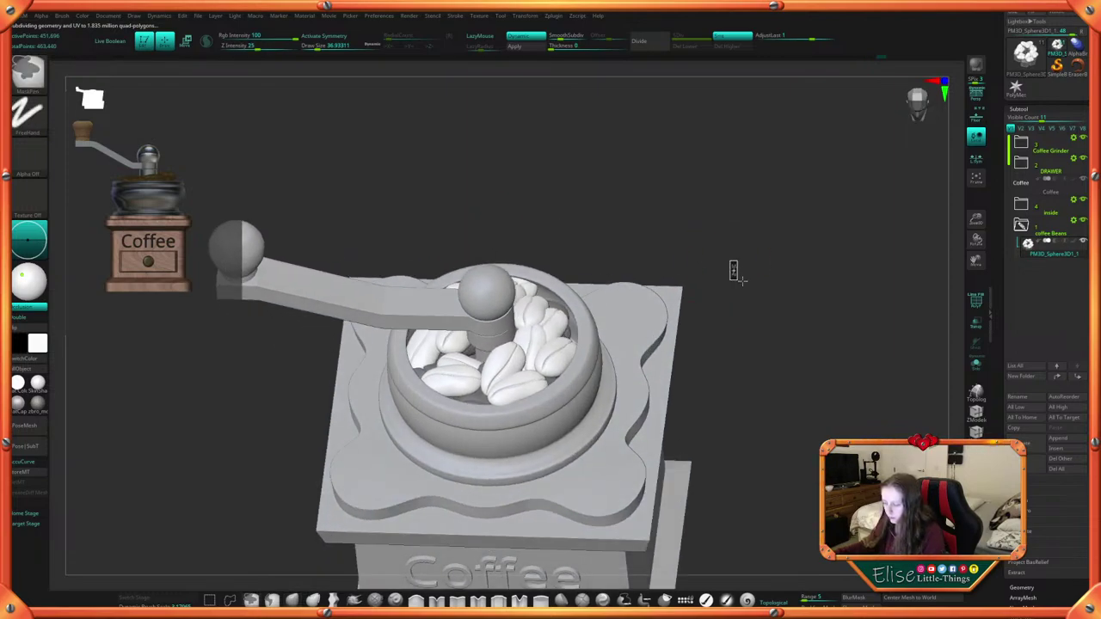
{"action": "left_click_drag", "start_coordinate": [754, 283], "coordinate": [631, 310]}
{"action": "key", "text": "w"}
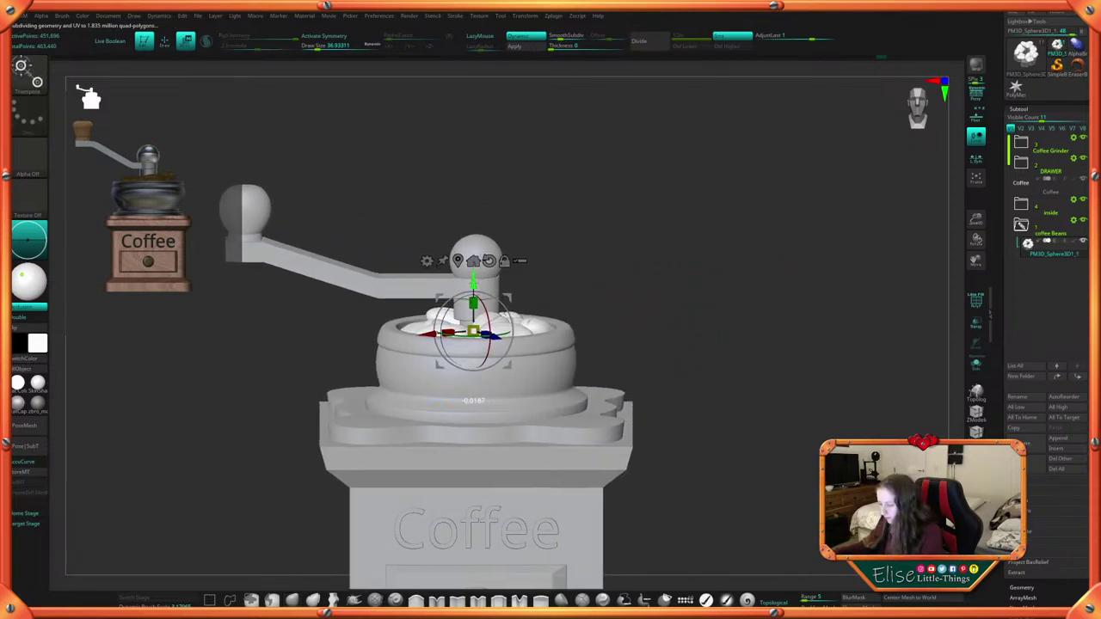
{"action": "key", "text": "q"}
{"action": "mouse_move", "coordinate": [723, 413]}
{"action": "left_mouse_down"}
{"action": "mouse_move", "coordinate": [714, 425]}
{"action": "mouse_move", "coordinate": [694, 405]}
{"action": "mouse_move", "coordinate": [701, 420]}
{"action": "mouse_move", "coordinate": [688, 469]}
{"action": "mouse_move", "coordinate": [708, 474]}
{"action": "mouse_move", "coordinate": [702, 423]}
{"action": "mouse_move", "coordinate": [659, 442]}
{"action": "mouse_move", "coordinate": [690, 445]}
{"action": "mouse_move", "coordinate": [684, 405]}
{"action": "mouse_move", "coordinate": [678, 411]}
{"action": "left_mouse_up"}
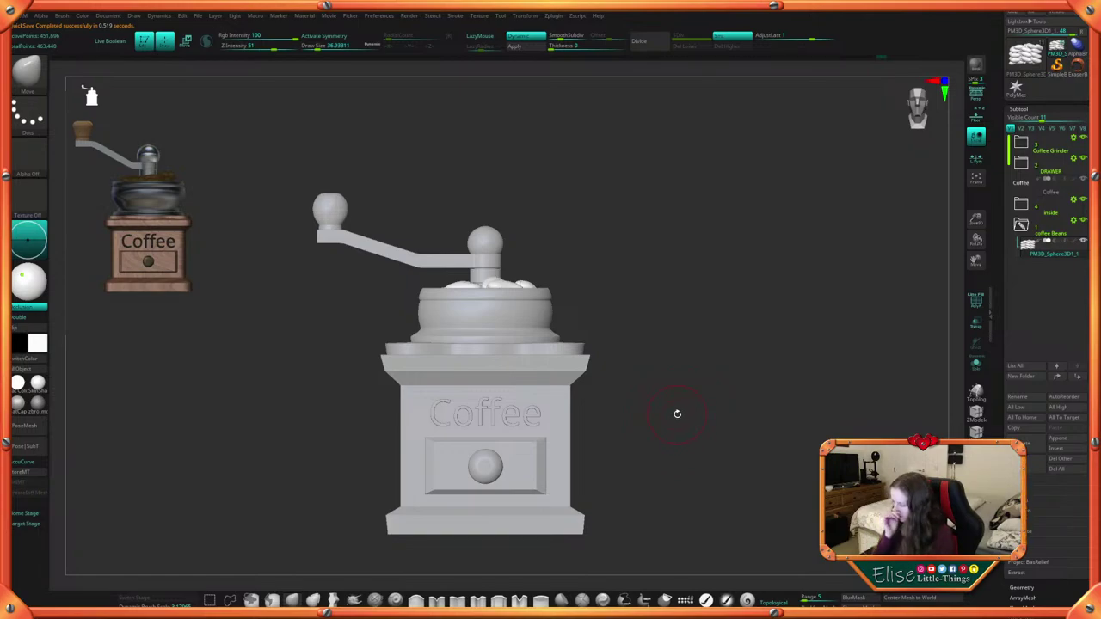
{"action": "mouse_move", "coordinate": [668, 432]}
{"action": "left_mouse_down", "text": "shift"}
{"action": "mouse_move", "coordinate": [676, 457]}
{"action": "mouse_move", "coordinate": [680, 445]}
{"action": "mouse_move", "coordinate": [676, 467]}
{"action": "mouse_move", "coordinate": [691, 430]}
{"action": "mouse_move", "coordinate": [676, 478]}
{"action": "mouse_move", "coordinate": [673, 463]}
{"action": "left_mouse_up", "text": "shift"}
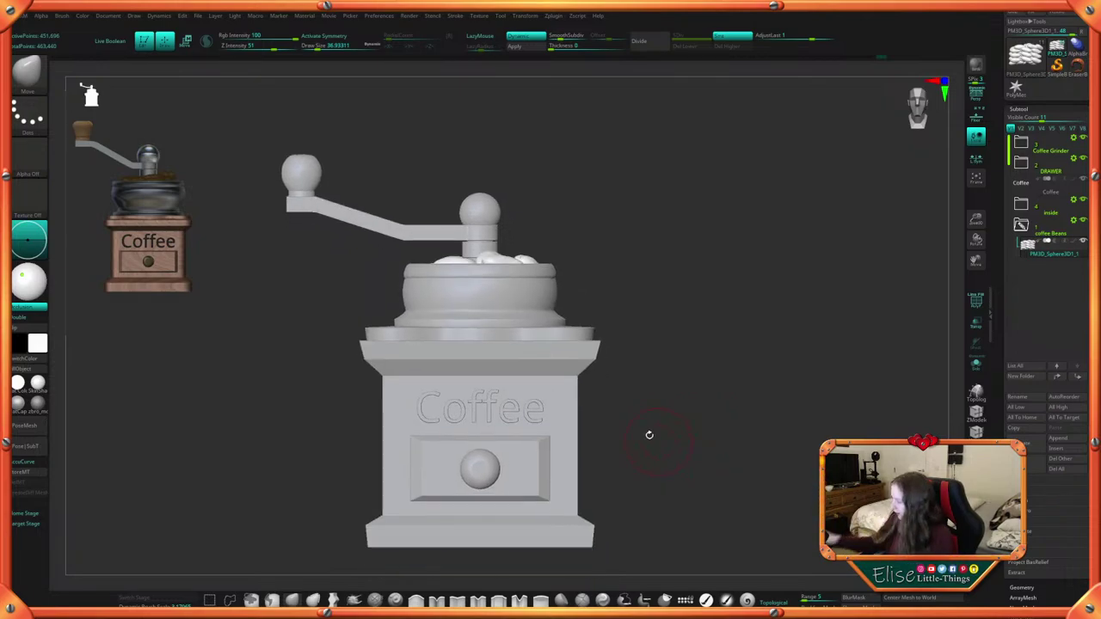
{"action": "left_click_drag", "start_coordinate": [615, 451], "coordinate": [682, 440]}
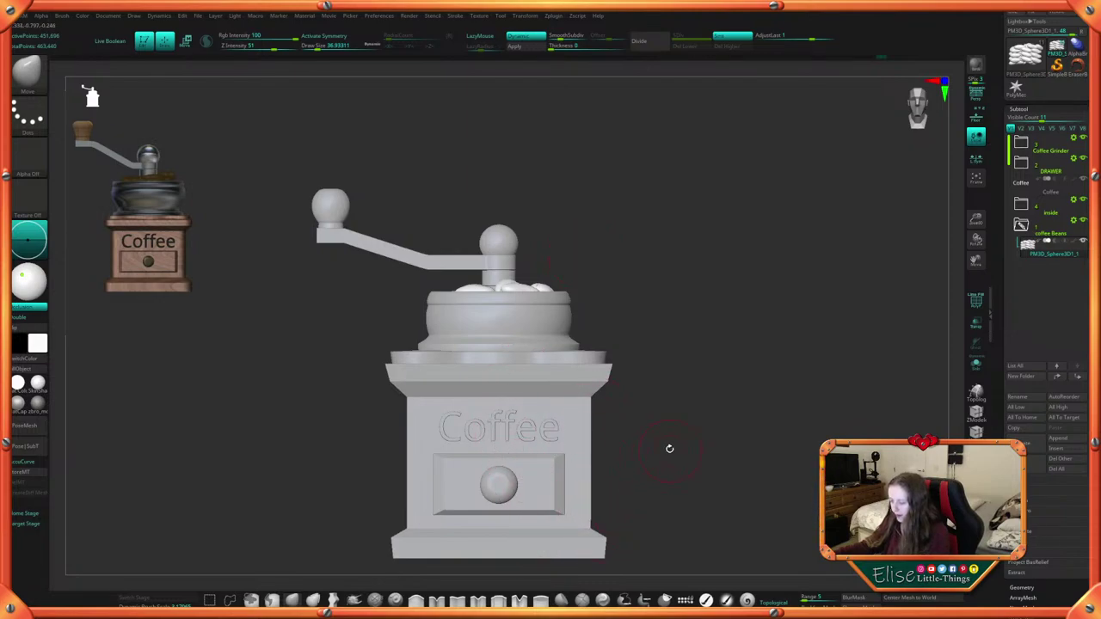
{"action": "mouse_move", "coordinate": [668, 449]}
{"action": "left_mouse_down"}
{"action": "mouse_move", "coordinate": [678, 458]}
{"action": "mouse_move", "coordinate": [679, 430]}
{"action": "mouse_move", "coordinate": [663, 443]}
{"action": "mouse_move", "coordinate": [690, 479]}
{"action": "mouse_move", "coordinate": [686, 490]}
{"action": "mouse_move", "coordinate": [672, 452]}
{"action": "mouse_move", "coordinate": [650, 449]}
{"action": "mouse_move", "coordinate": [692, 467]}
{"action": "left_mouse_up"}
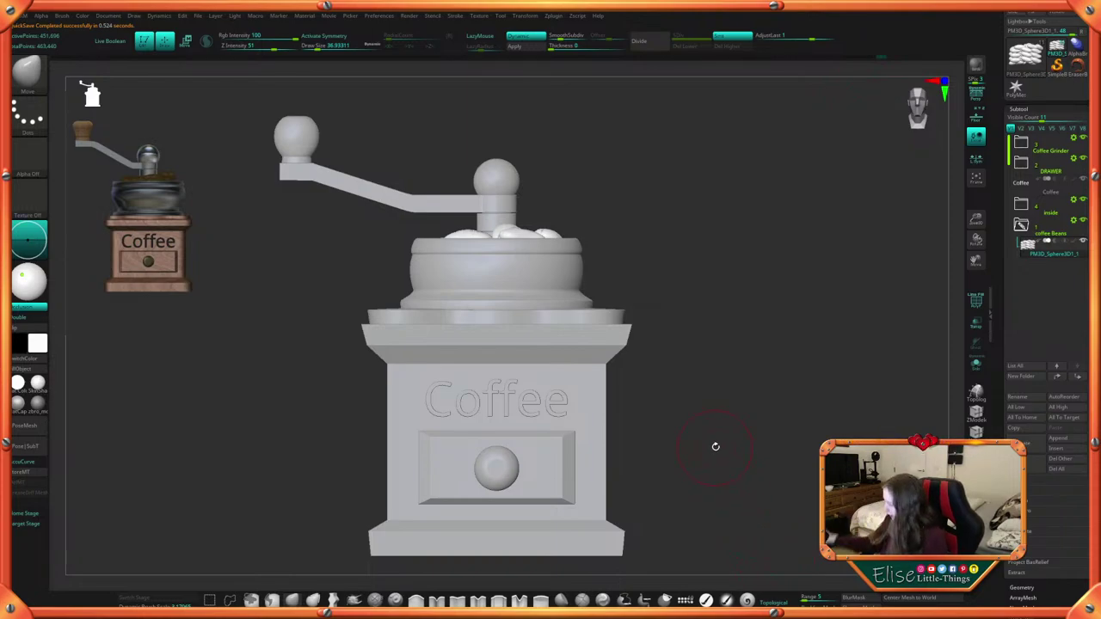
{"action": "mouse_move", "coordinate": [716, 482]}
{"action": "left_mouse_down", "text": "alt"}
{"action": "mouse_move", "coordinate": [710, 467]}
{"action": "mouse_move", "coordinate": [706, 493]}
{"action": "left_mouse_up", "text": "alt"}
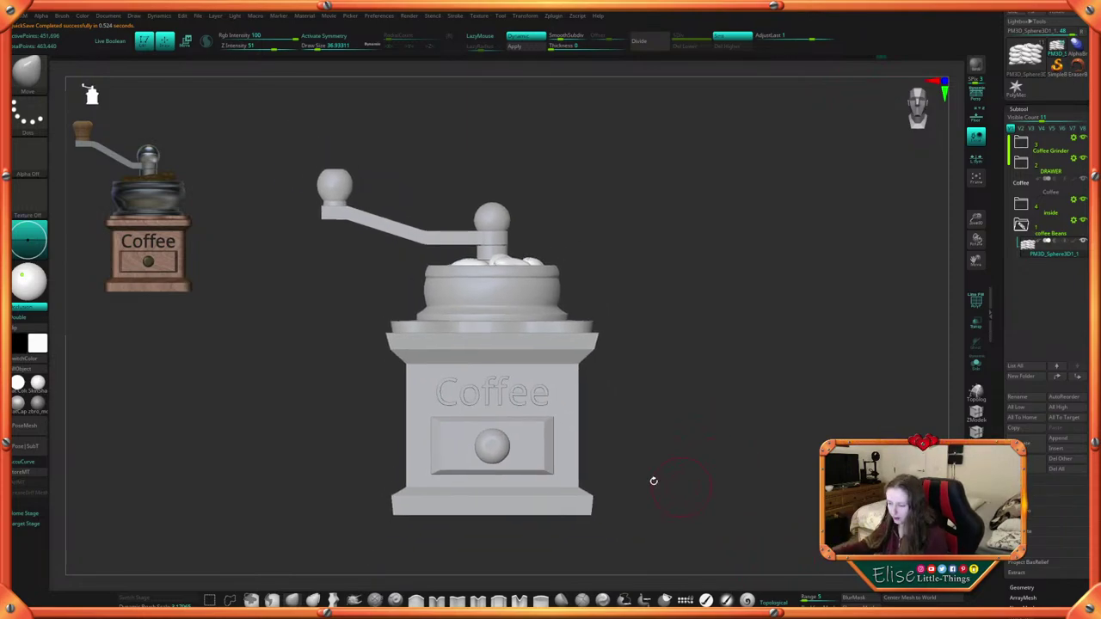
Limit painting to the material channel and fill the grinder's box body with the GradientMap2 wood material
{"action": "left_click", "coordinate": [566, 440], "text": "alt"}
{"action": "key", "text": "space"}
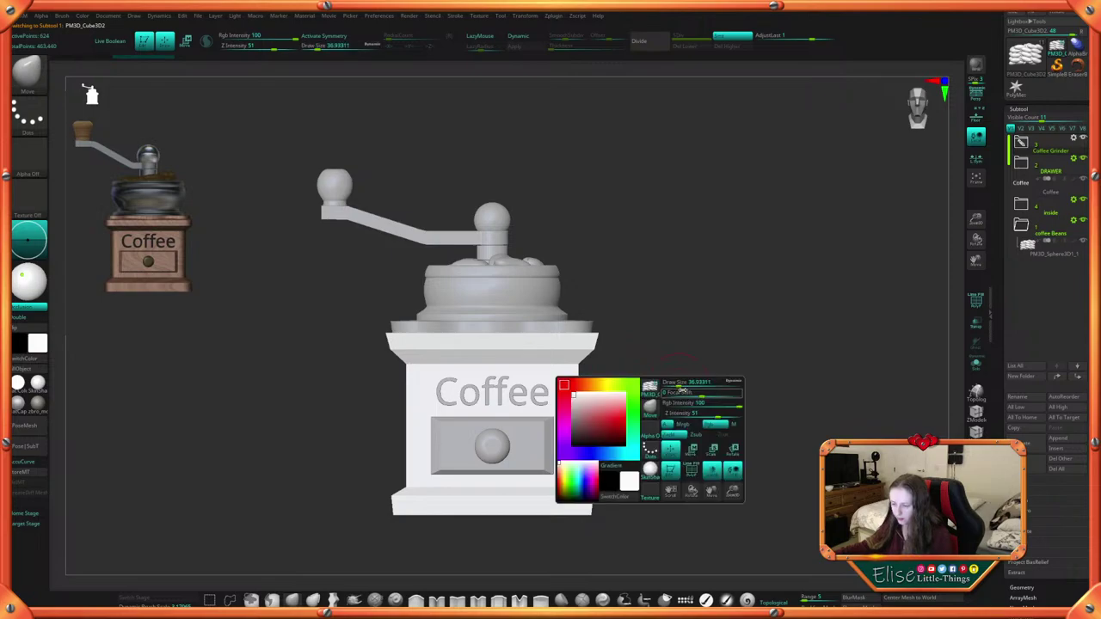
{"action": "left_click", "coordinate": [733, 424]}
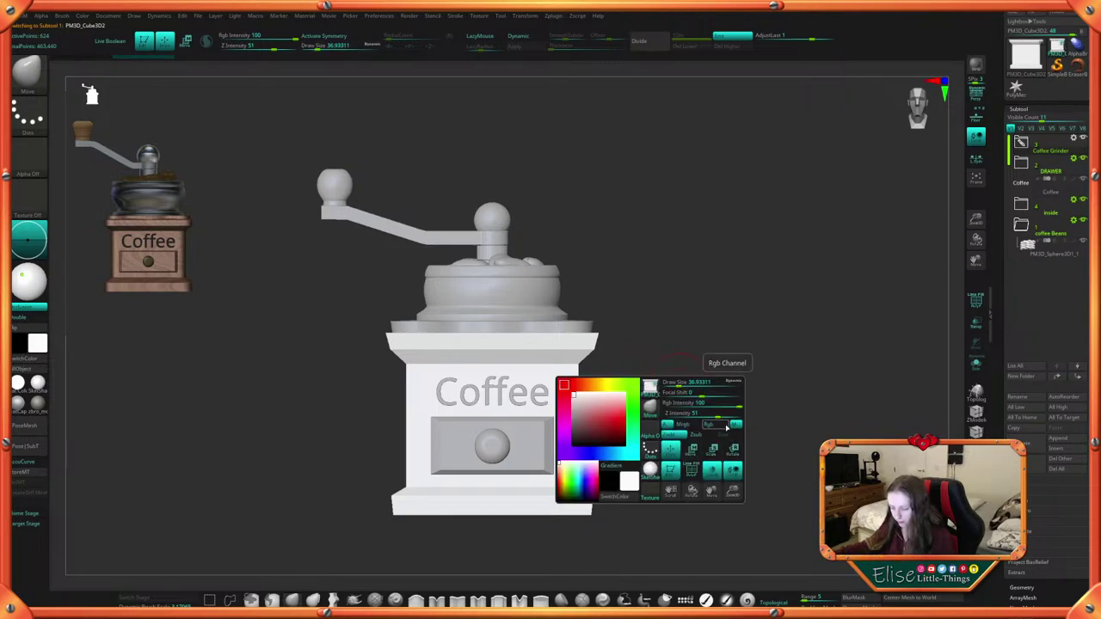
{"action": "left_click", "coordinate": [649, 471]}
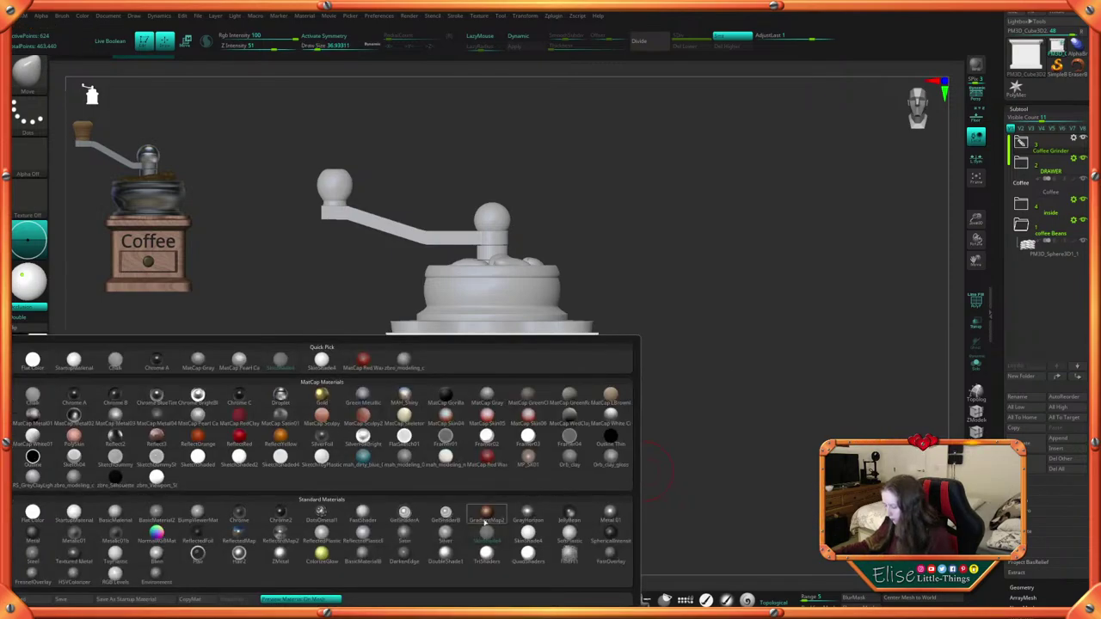
{"action": "mouse_move", "coordinate": [490, 516]}
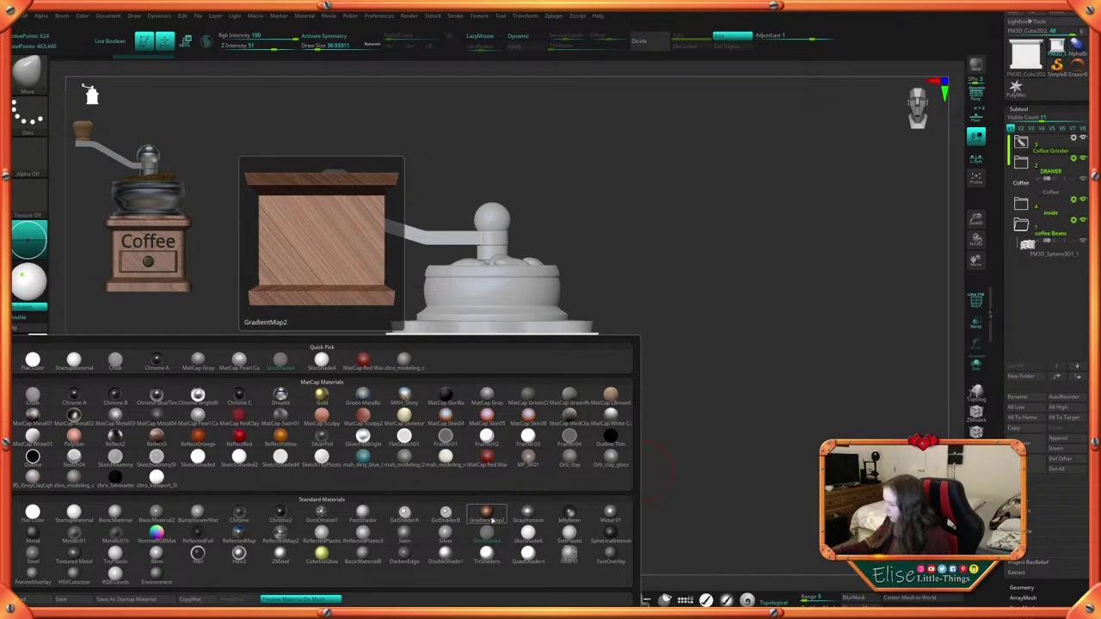
{"action": "left_click", "coordinate": [487, 517]}
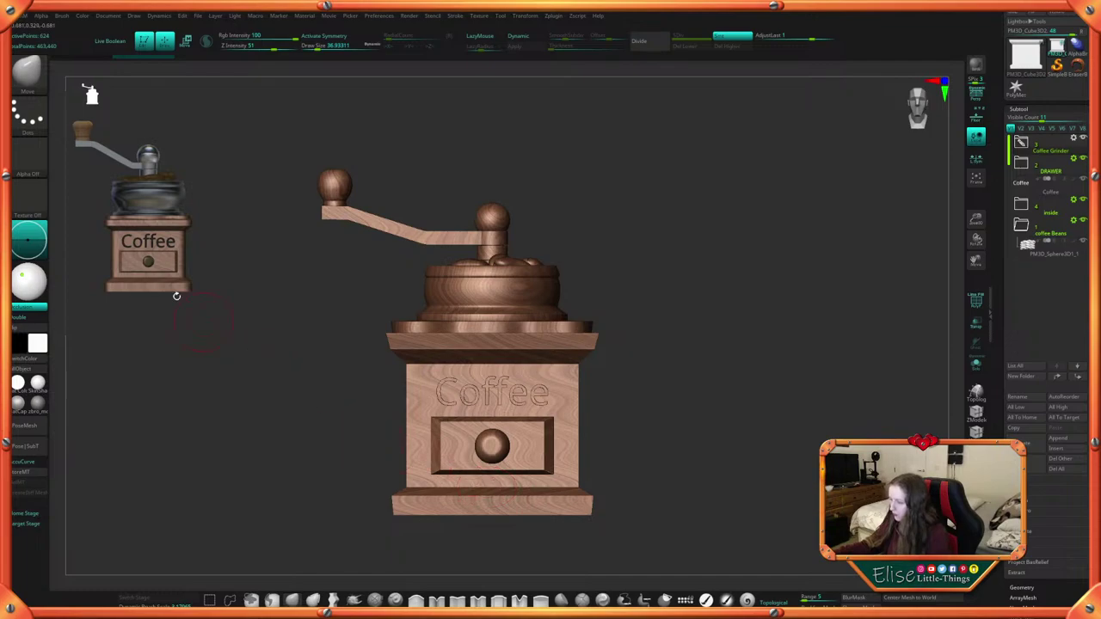
{"action": "left_click_drag", "start_coordinate": [624, 421], "coordinate": [619, 394]}
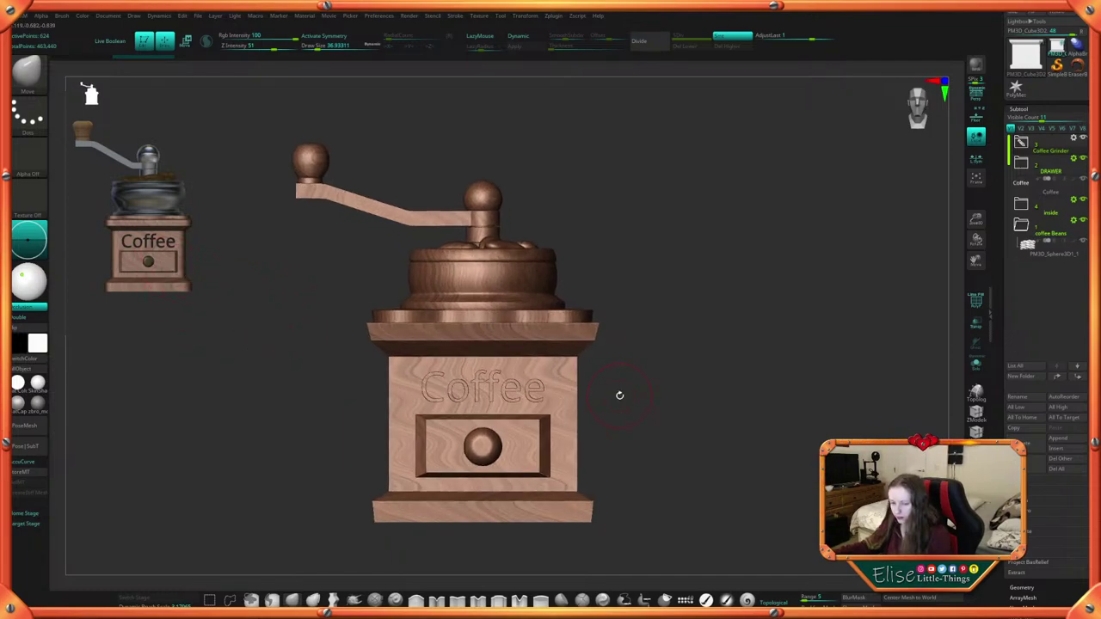
{"action": "left_click", "coordinate": [1021, 143]}
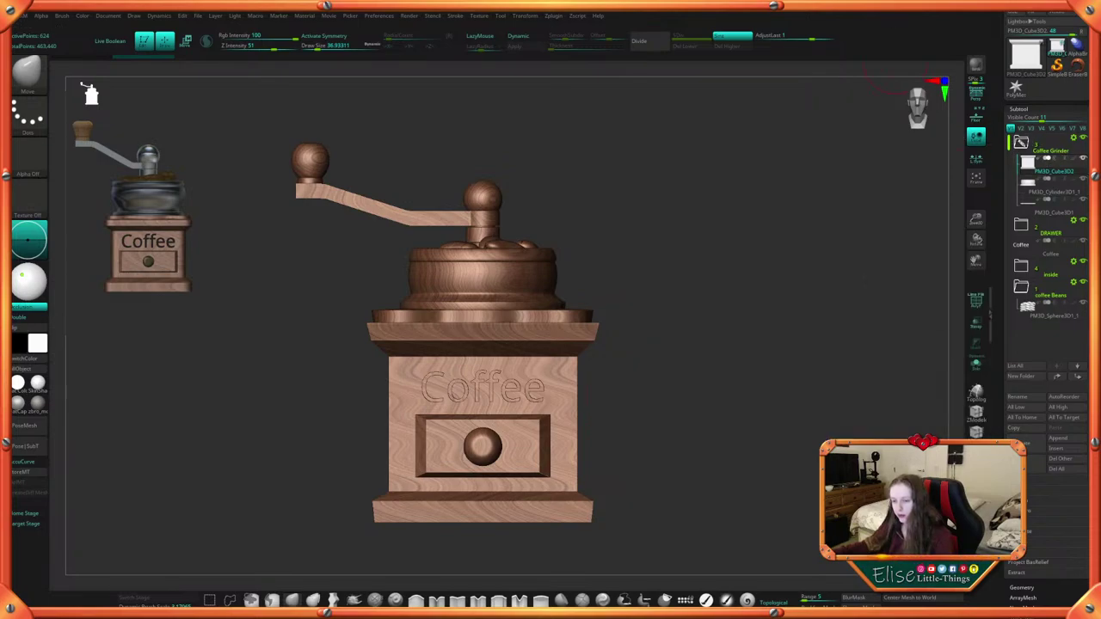
{"action": "right_click", "coordinate": [653, 360]}
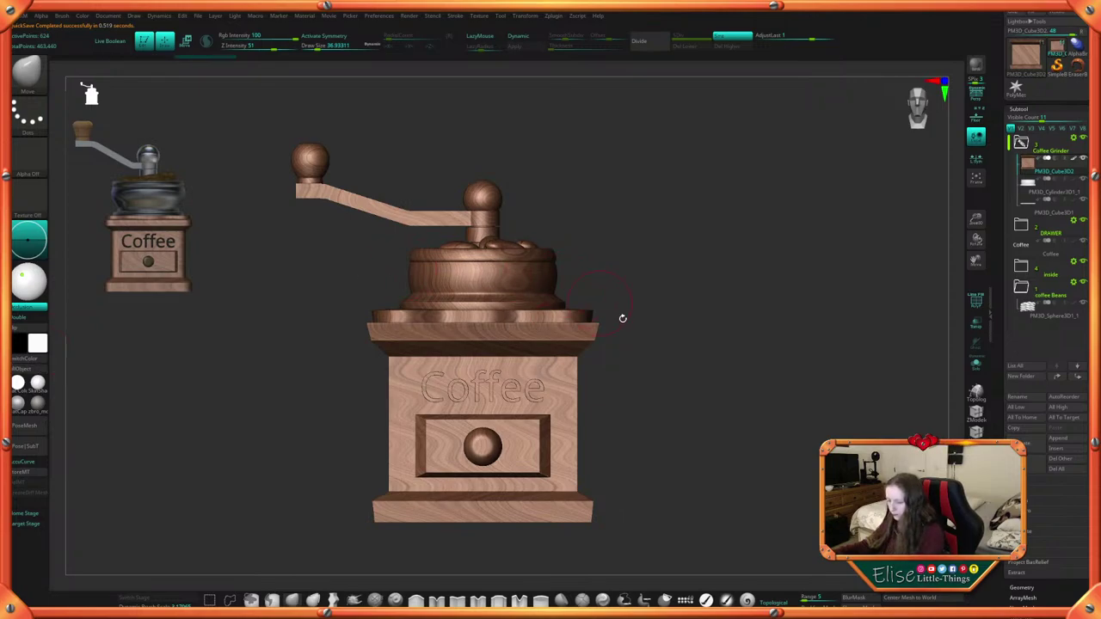
Fill the round drawer knob with the Chrome B material
{"action": "left_click_drag", "start_coordinate": [621, 318], "coordinate": [642, 370]}
{"action": "left_click", "coordinate": [473, 456], "text": "alt"}
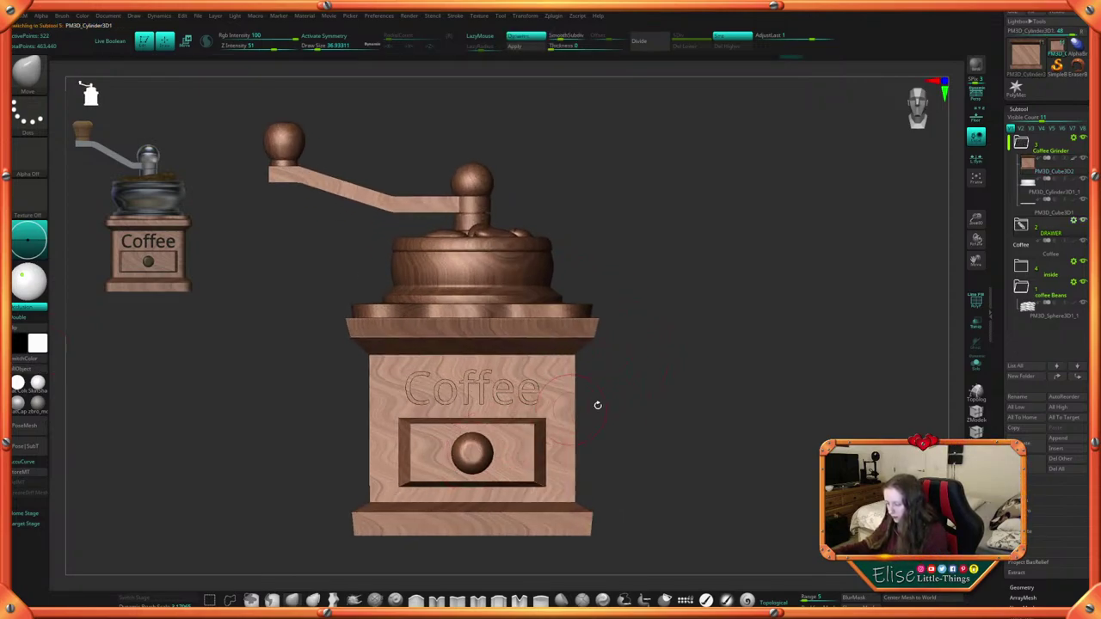
{"action": "key", "text": "space"}
{"action": "left_click", "coordinate": [602, 479]}
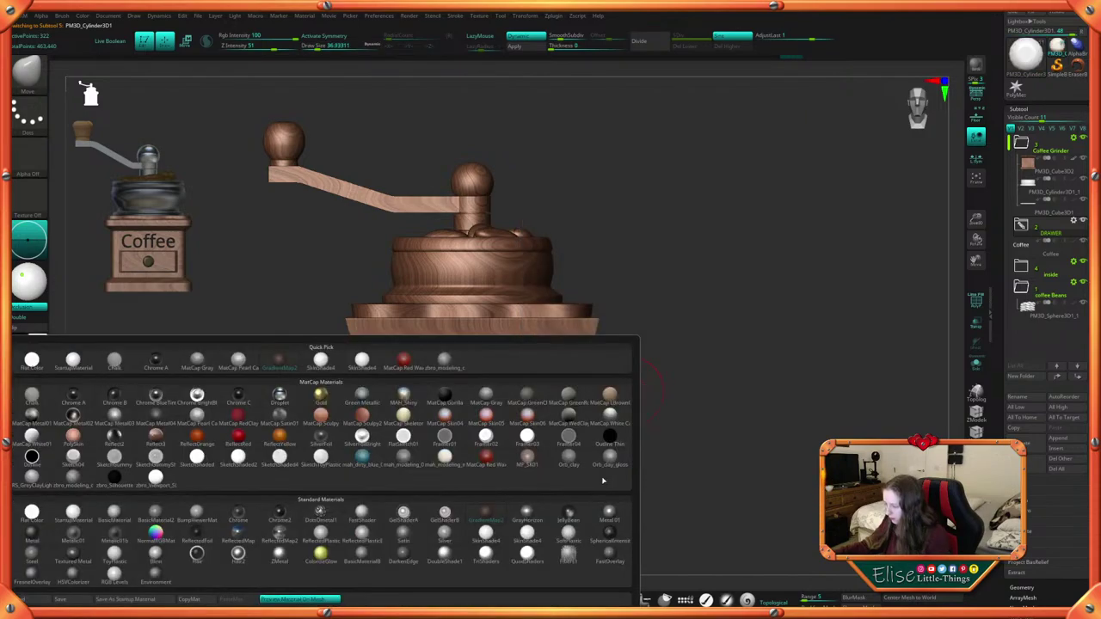
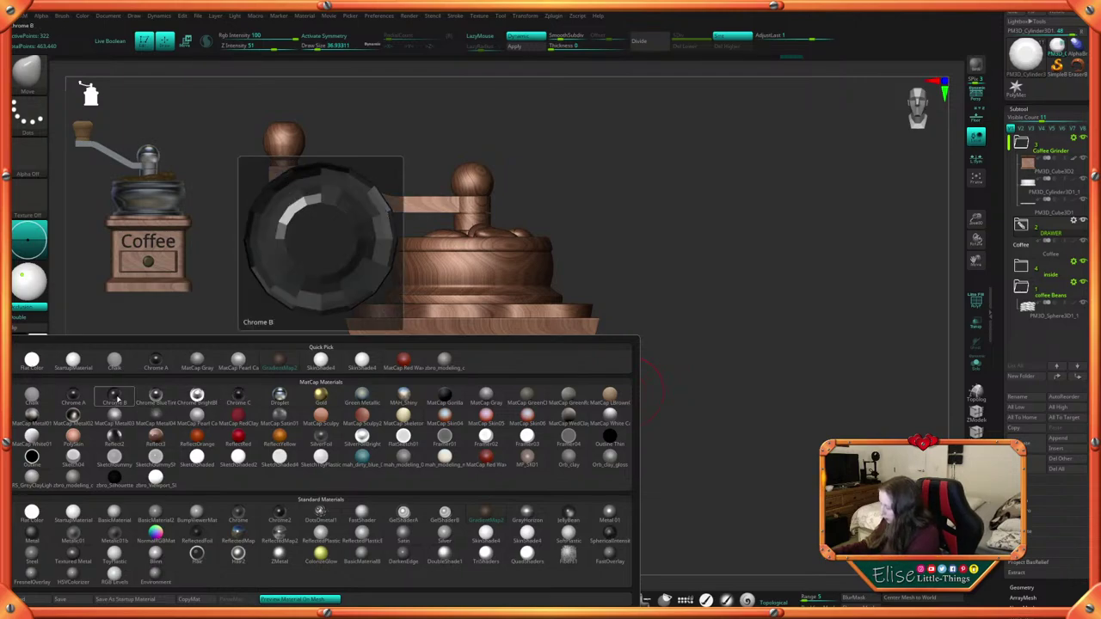
{"action": "left_click", "coordinate": [114, 397]}
{"action": "left_click_drag", "start_coordinate": [640, 416], "coordinate": [617, 398]}
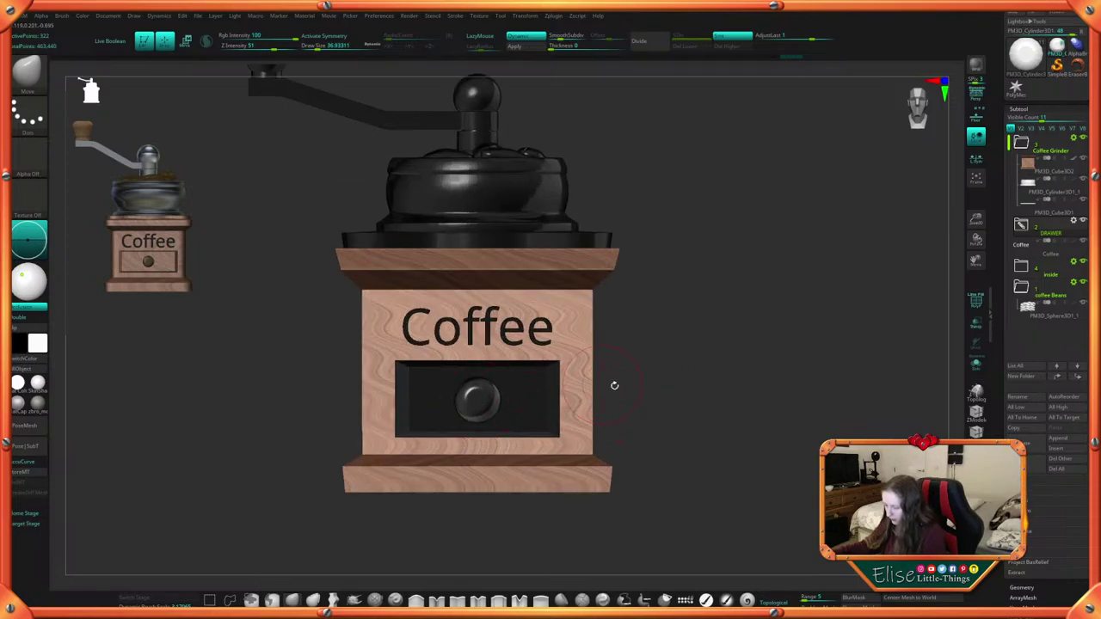
{"action": "key", "text": "space"}
{"action": "left_click_drag", "start_coordinate": [708, 376], "coordinate": [529, 394]}
{"action": "key", "text": "space"}
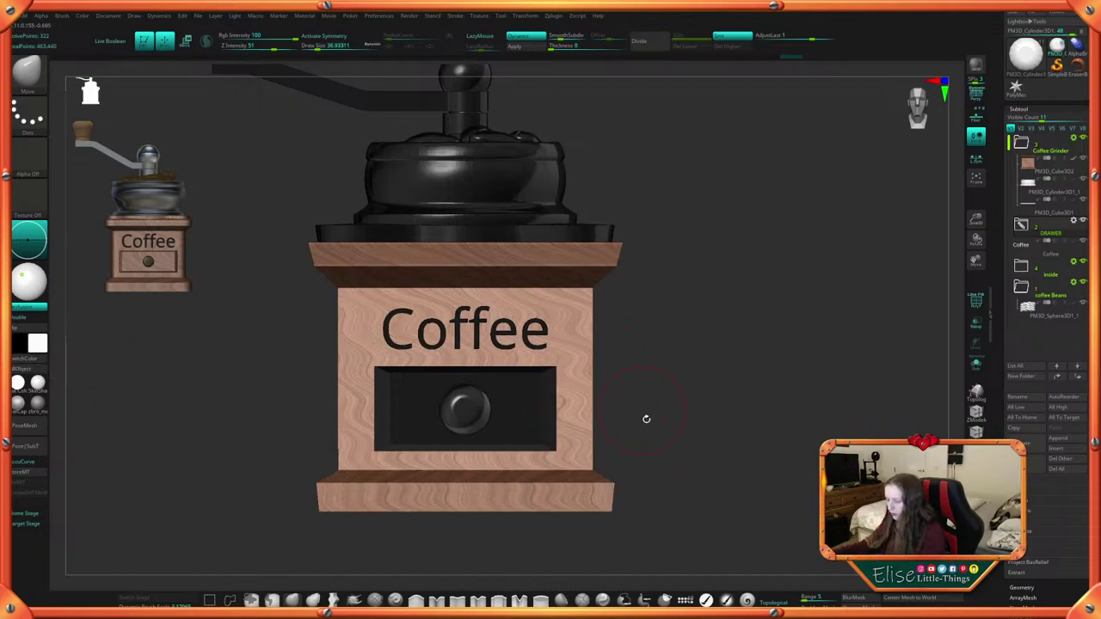
Fill the drawer front with the GradientMap2 wood material
{"action": "left_click_drag", "start_coordinate": [646, 418], "coordinate": [649, 411], "text": "alt"}
{"action": "left_click", "coordinate": [539, 407], "text": "alt"}
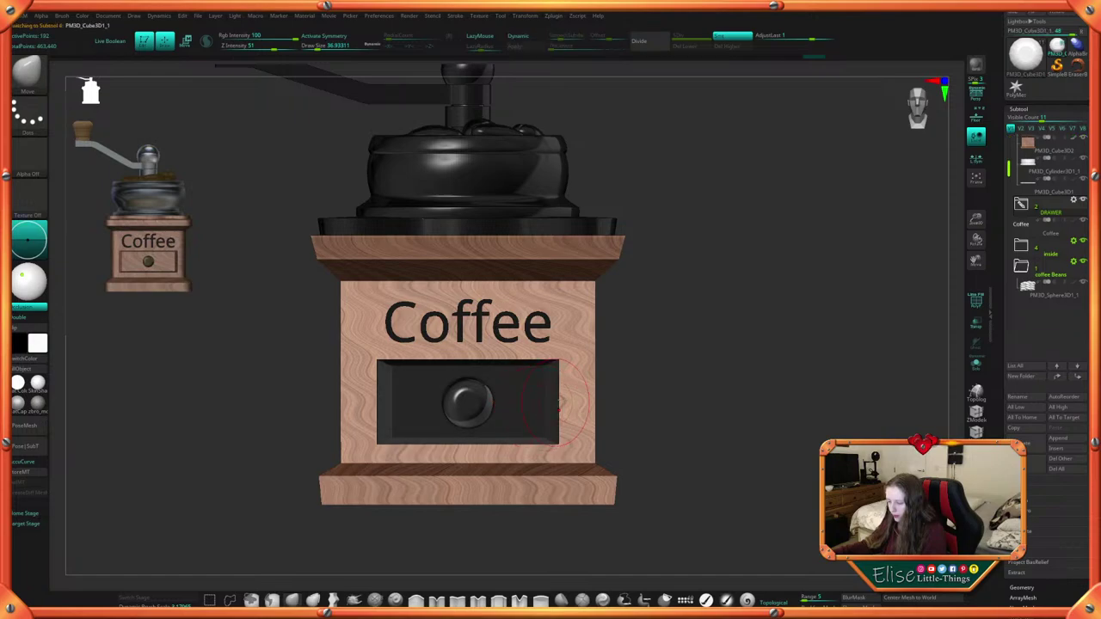
{"action": "key", "text": "space"}
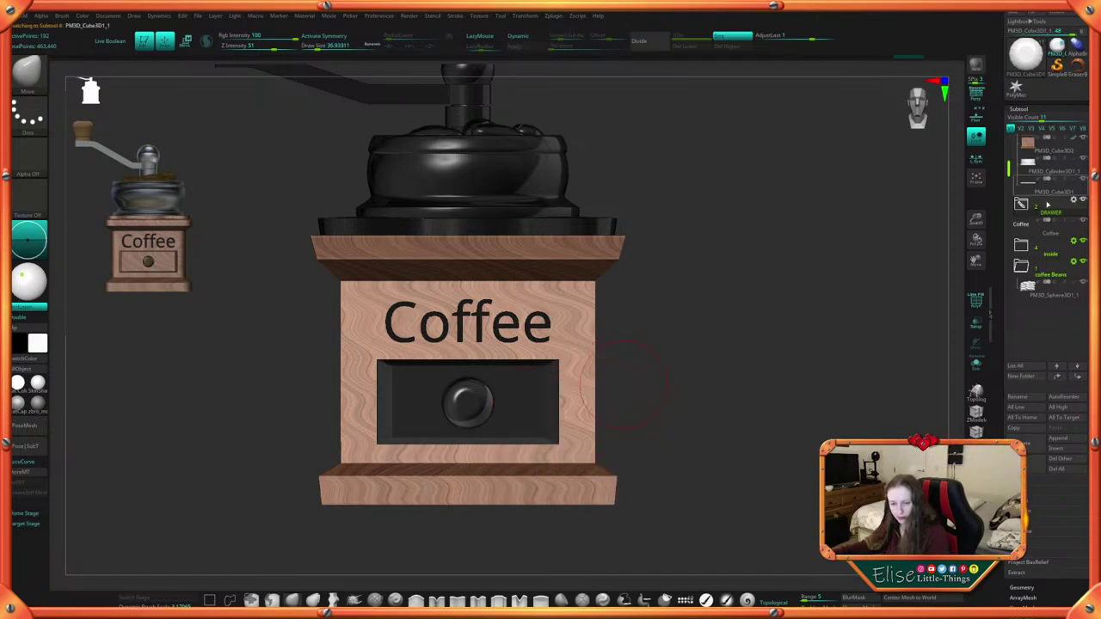
{"action": "key", "text": "space"}
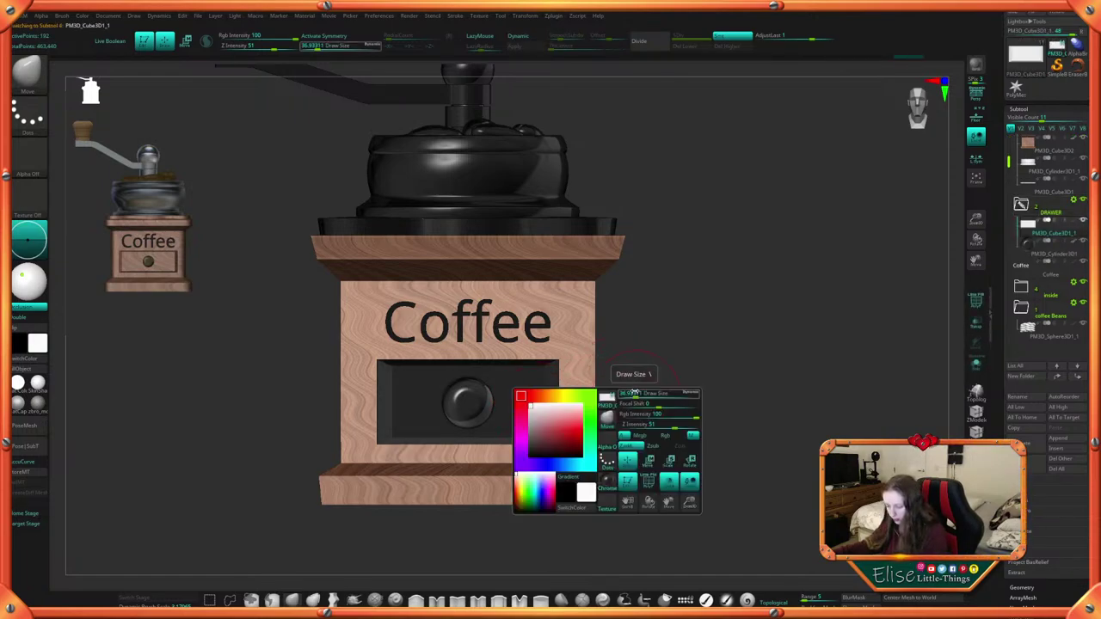
{"action": "left_click", "coordinate": [602, 485]}
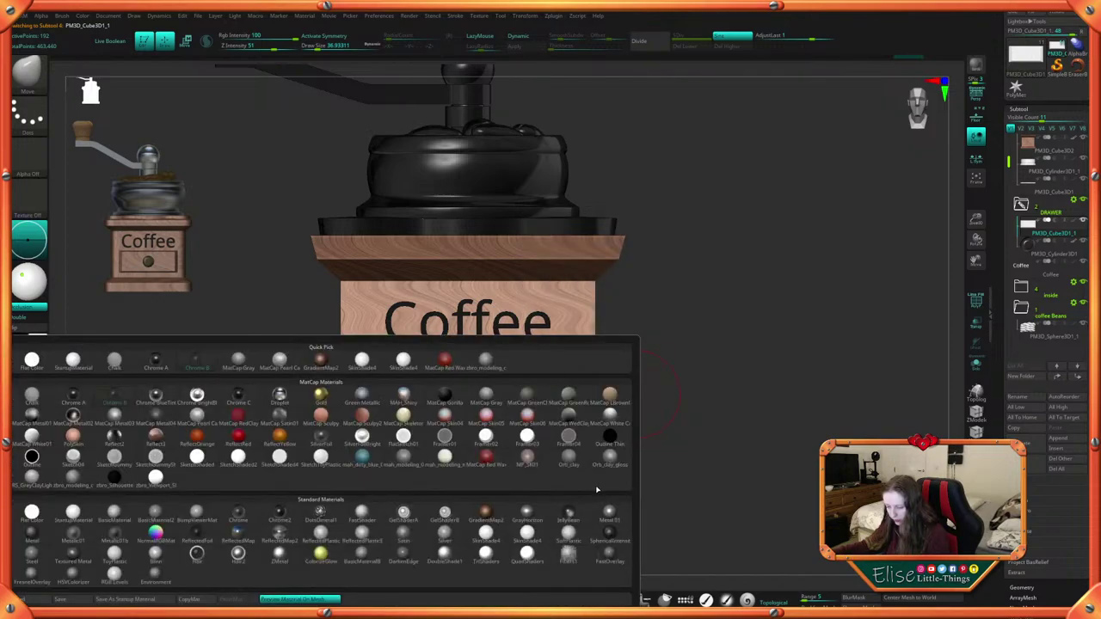
{"action": "left_click", "coordinate": [497, 525]}
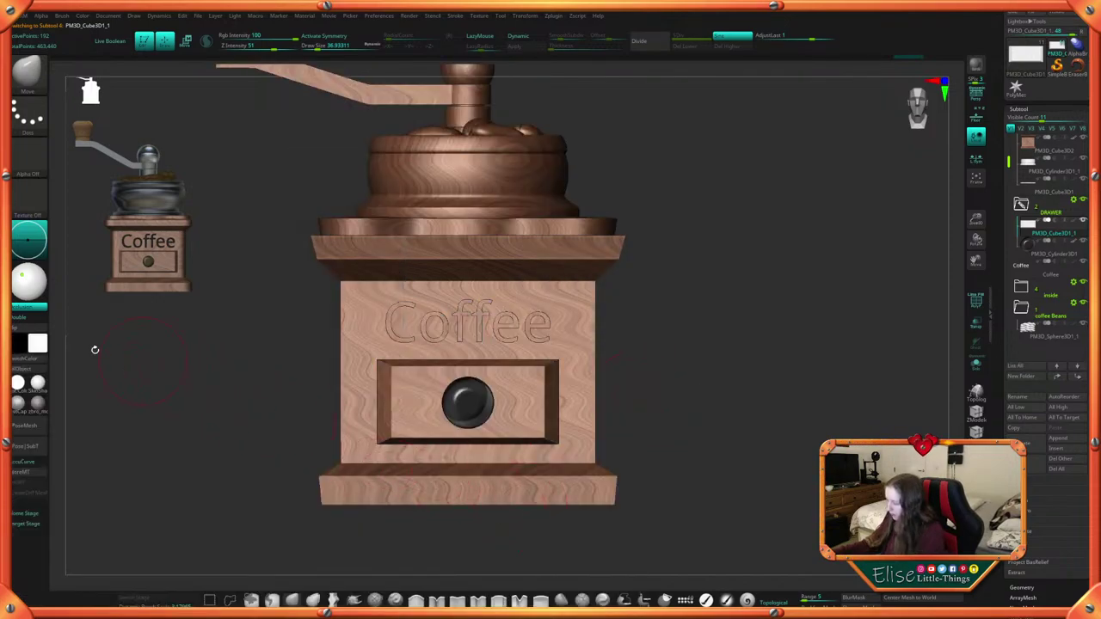
{"action": "left_click", "coordinate": [40, 373]}
Fill the raised Coffee lettering with the Chrome B material
{"action": "mouse_move", "coordinate": [691, 418]}
{"action": "left_mouse_down", "text": "alt"}
{"action": "mouse_move", "coordinate": [688, 400]}
{"action": "mouse_move", "coordinate": [693, 422]}
{"action": "left_mouse_up", "text": "alt"}
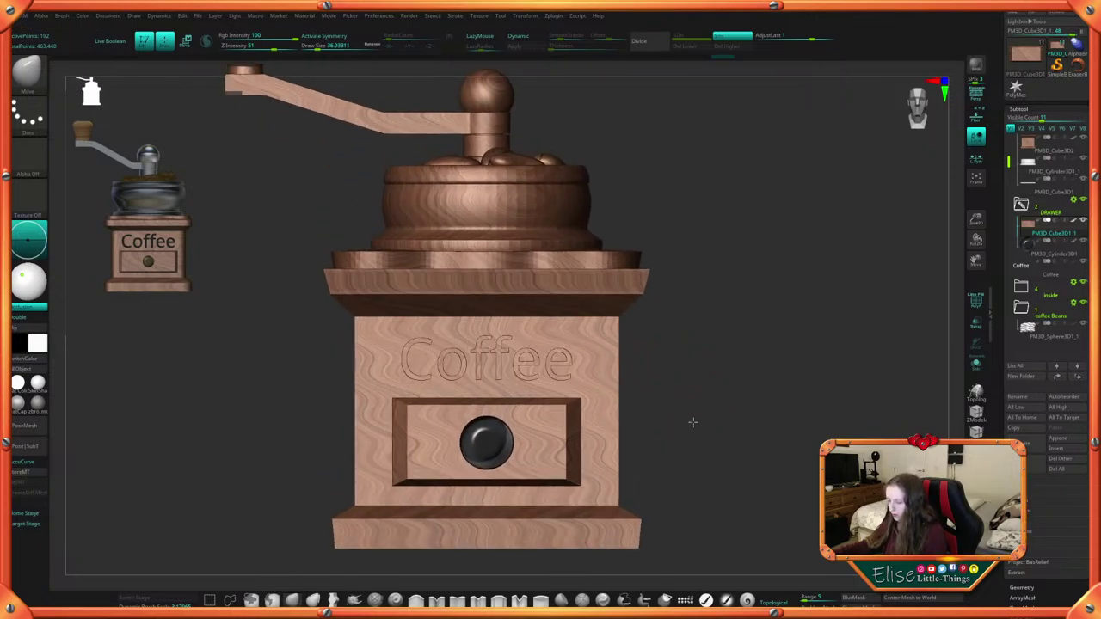
{"action": "left_click", "coordinate": [570, 361], "text": "alt"}
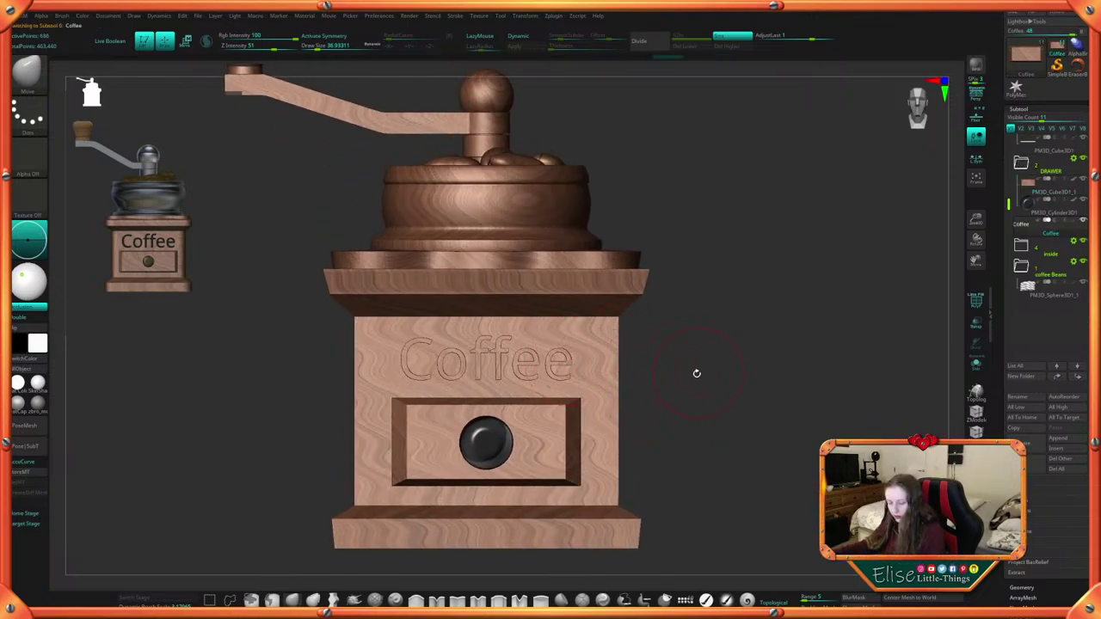
{"action": "key", "text": "space"}
{"action": "left_click", "coordinate": [666, 460]}
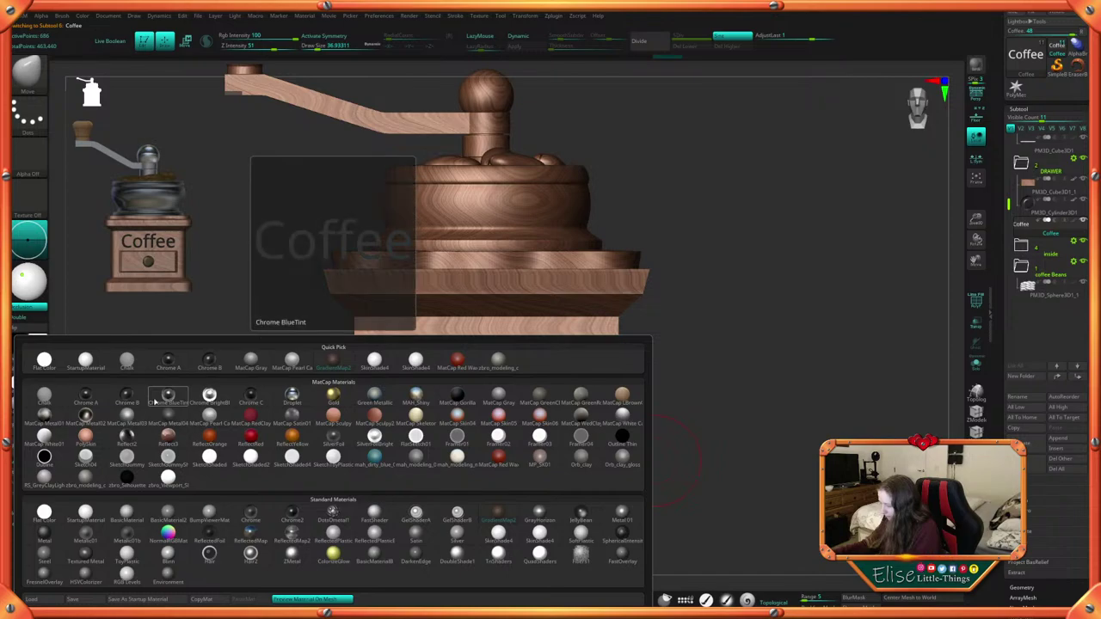
{"action": "left_click", "coordinate": [169, 400]}
Fill the wavy-edged plate on top of the box with the GradientMap2 wood material
{"action": "left_click_drag", "start_coordinate": [656, 349], "coordinate": [564, 299]}
{"action": "left_click", "coordinate": [578, 331], "text": "alt"}
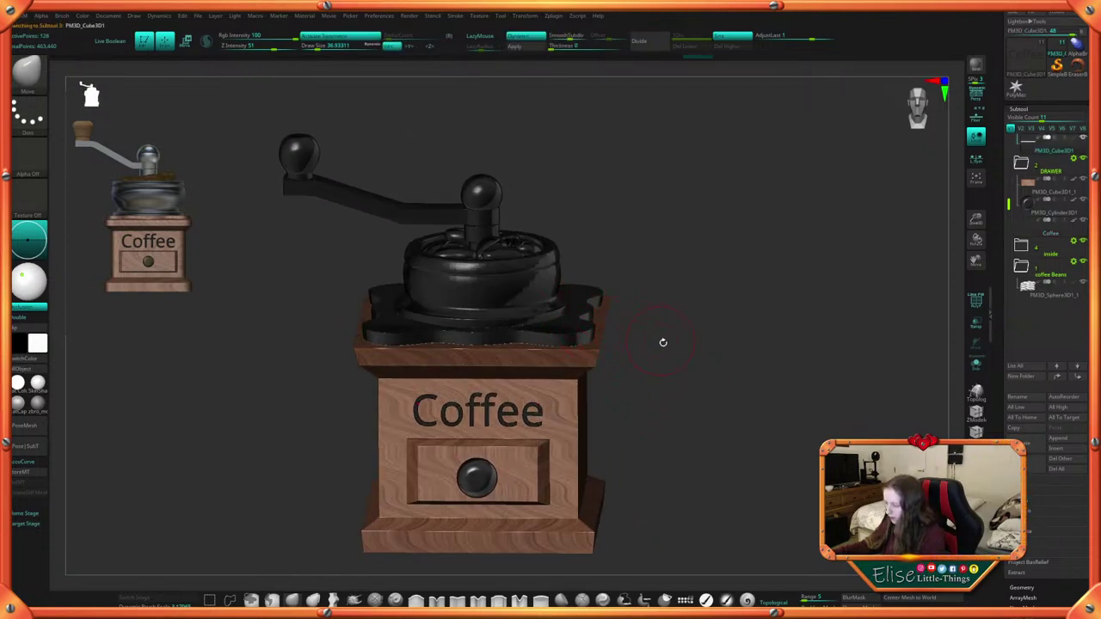
{"action": "left_click_drag", "start_coordinate": [662, 342], "coordinate": [635, 334], "text": "alt"}
{"action": "key", "text": "space"}
{"action": "left_click", "coordinate": [606, 419]}
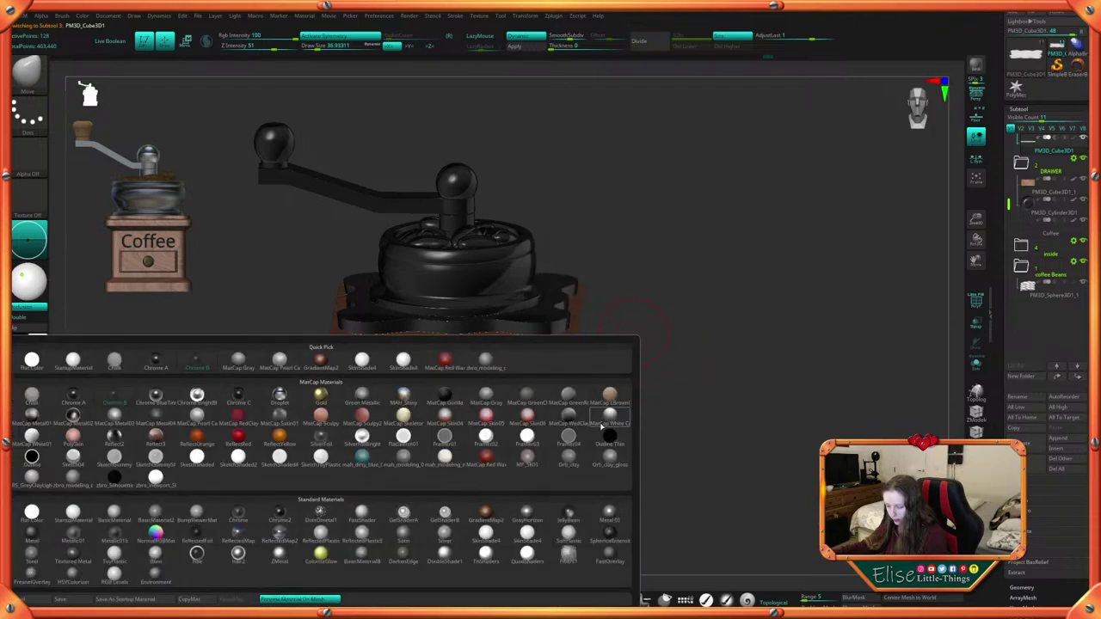
{"action": "left_click", "coordinate": [489, 512]}
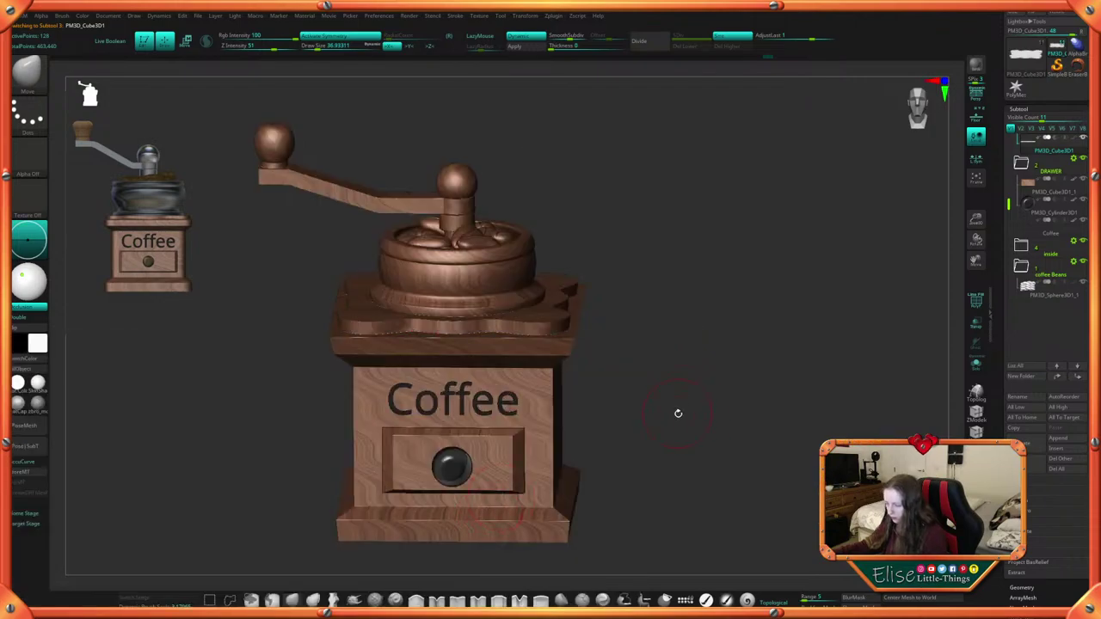
{"action": "left_click_drag", "start_coordinate": [678, 414], "coordinate": [643, 406]}
{"action": "left_click", "coordinate": [24, 369]}
Select the bean bowl and try the Chrome BlueTint material on it
{"action": "left_click_drag", "start_coordinate": [644, 406], "coordinate": [576, 358], "text": "alt"}
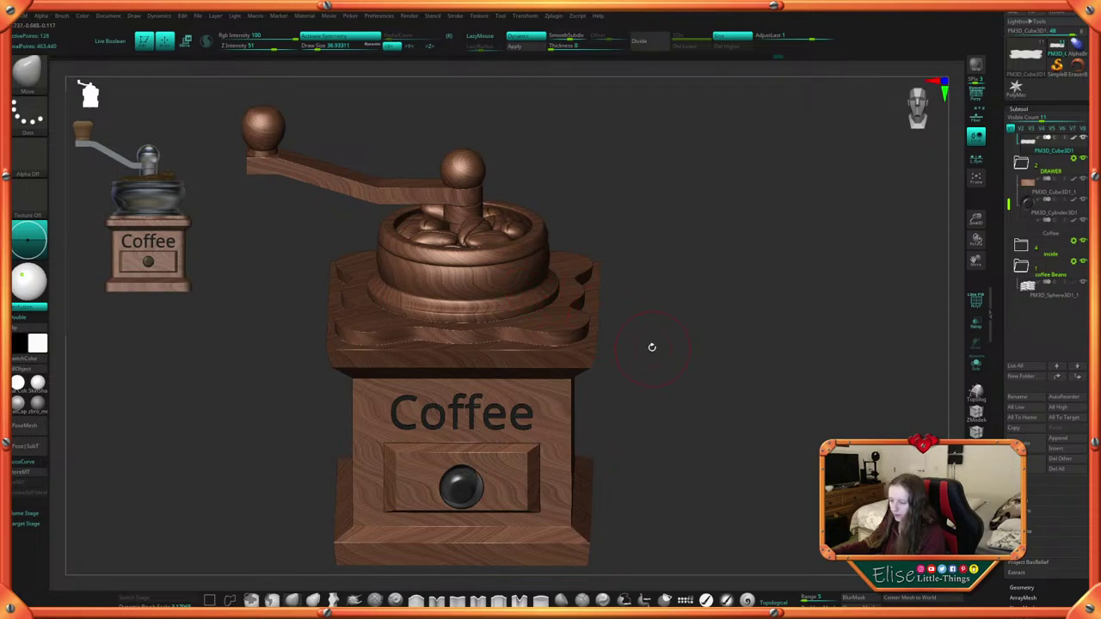
{"action": "key", "text": "space"}
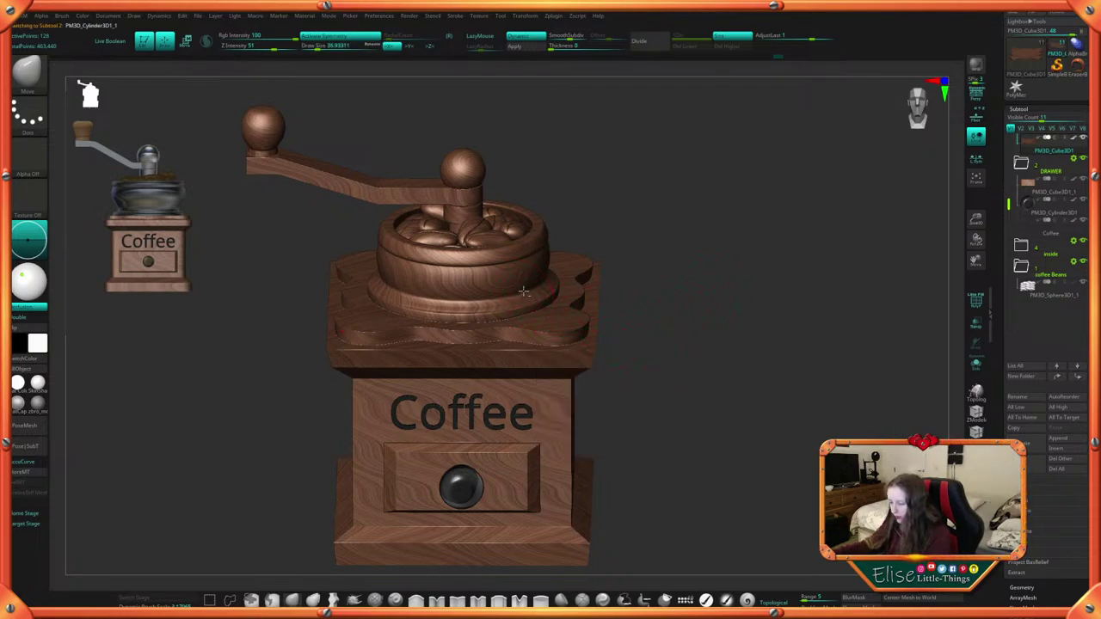
{"action": "key", "text": "space"}
{"action": "left_click", "coordinate": [610, 422]}
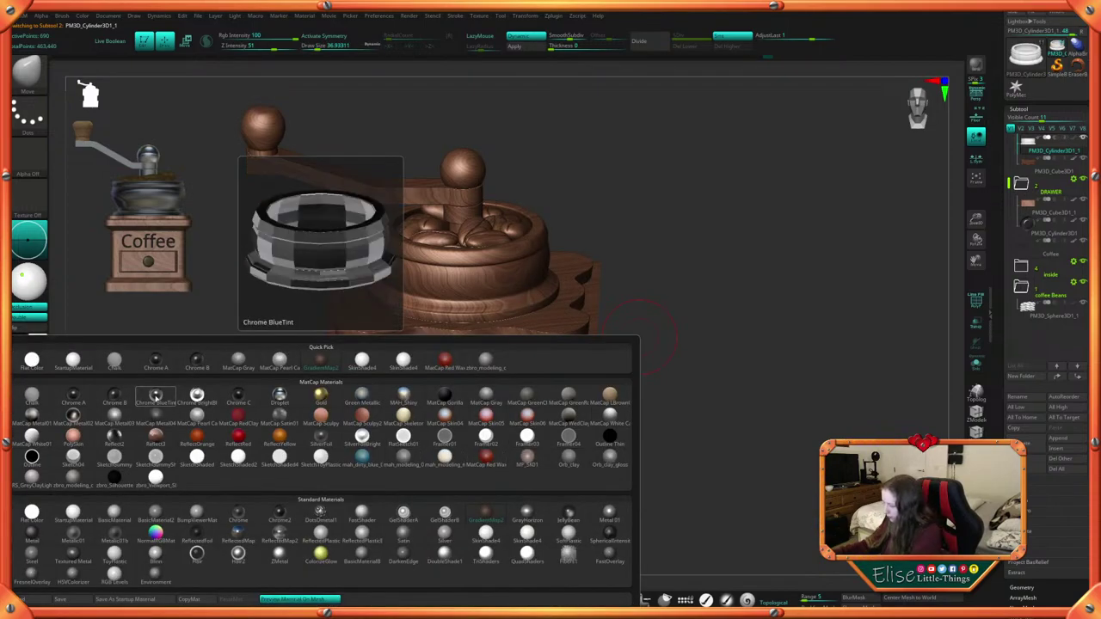
{"action": "left_click", "coordinate": [156, 396]}
{"action": "left_click_drag", "start_coordinate": [647, 280], "coordinate": [646, 270]}
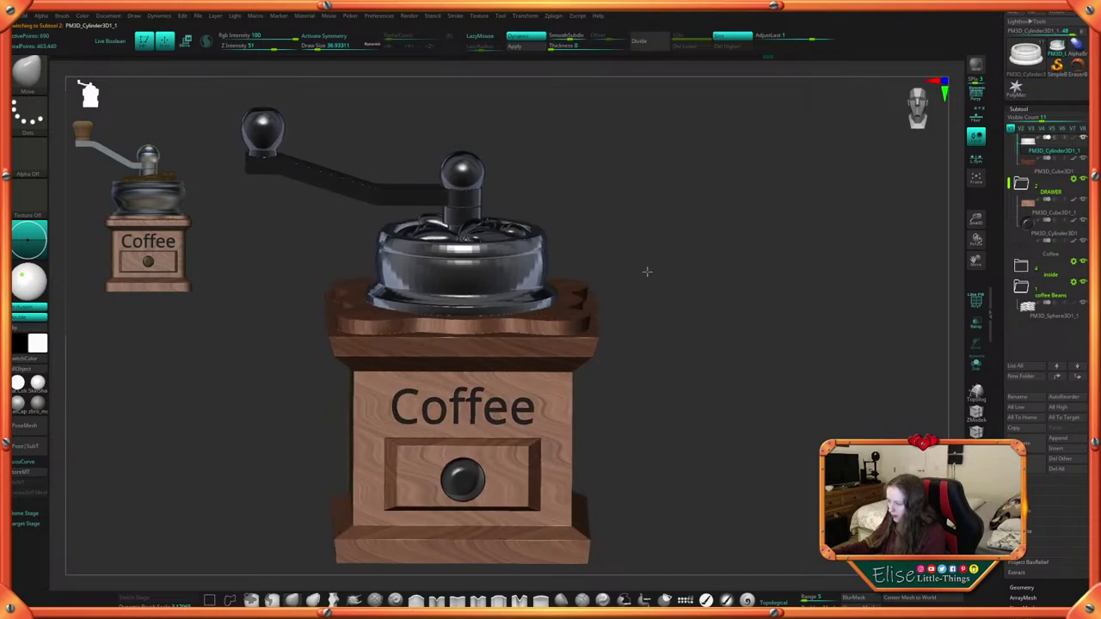
Try the MatCap Metal01 material on the bean bowl
{"action": "key", "text": "space"}
{"action": "left_click", "coordinate": [602, 392]}
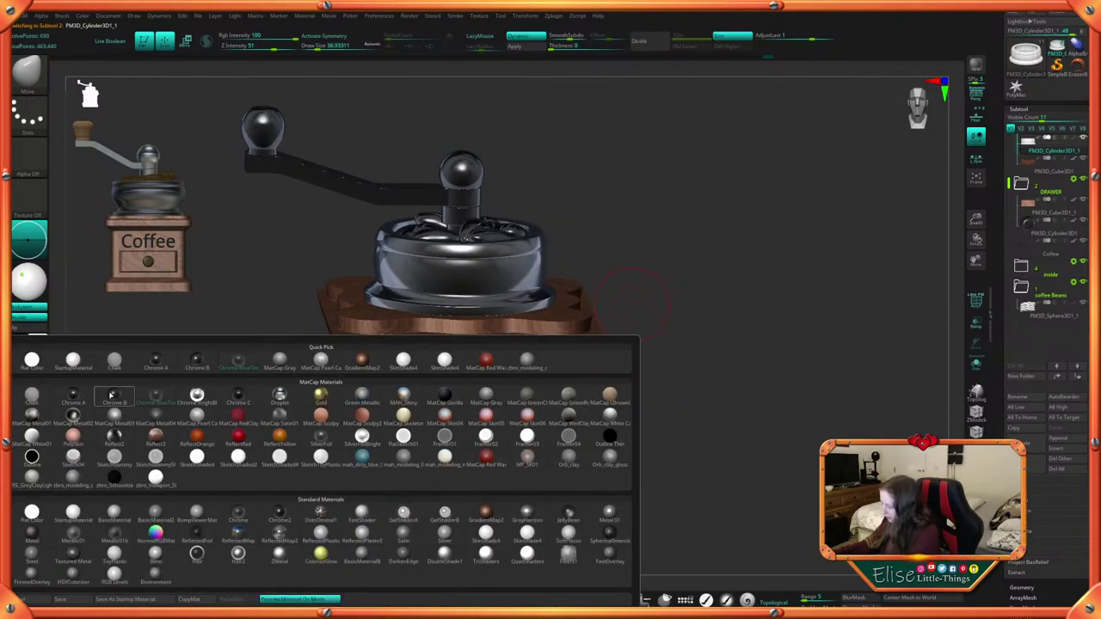
{"action": "left_click", "coordinate": [37, 419]}
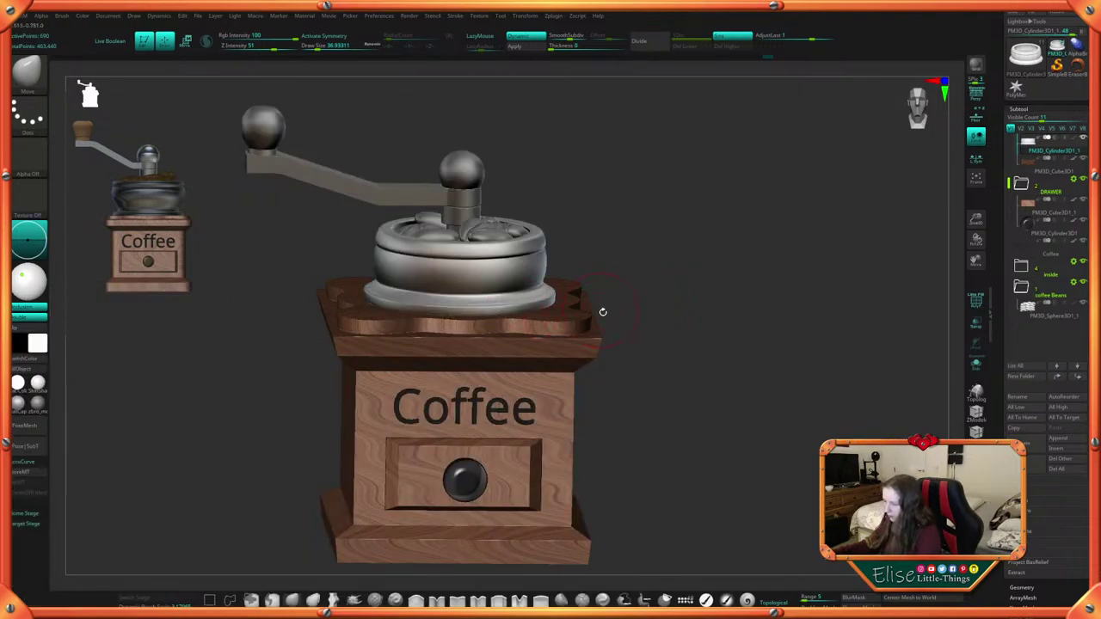
{"action": "mouse_move", "coordinate": [602, 312]}
{"action": "left_mouse_down", "text": "alt"}
{"action": "mouse_move", "coordinate": [590, 248]}
{"action": "mouse_move", "coordinate": [595, 310]}
{"action": "left_mouse_up", "text": "alt"}
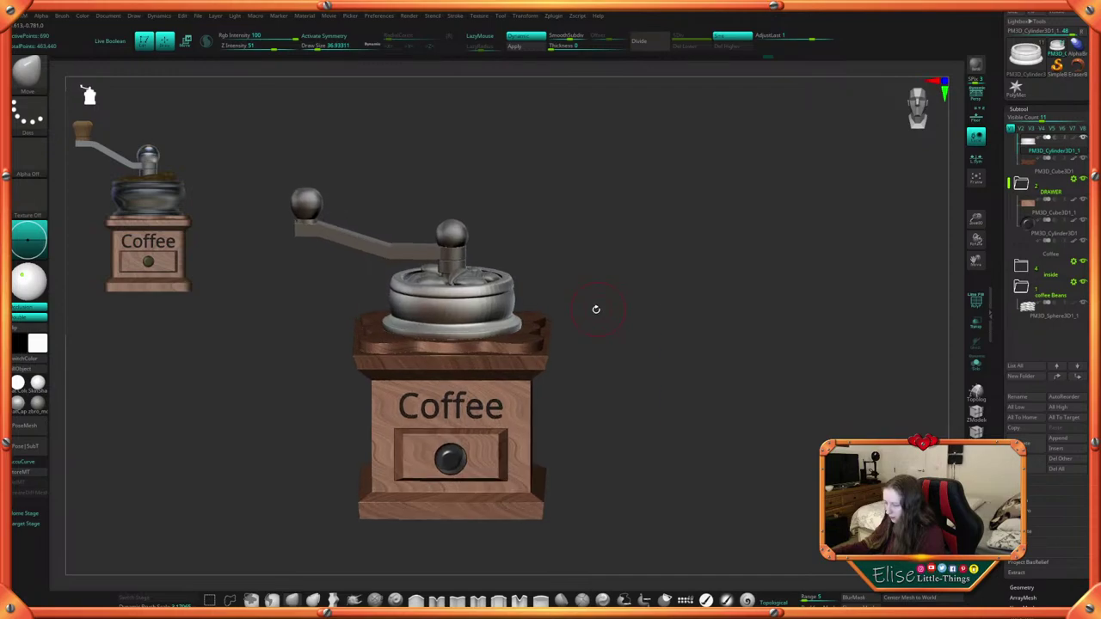
Try the MatCap Metal04, zbro_modeling_clay and Droplet materials on the bean bowl
{"action": "key", "text": "space"}
{"action": "left_click", "coordinate": [563, 396]}
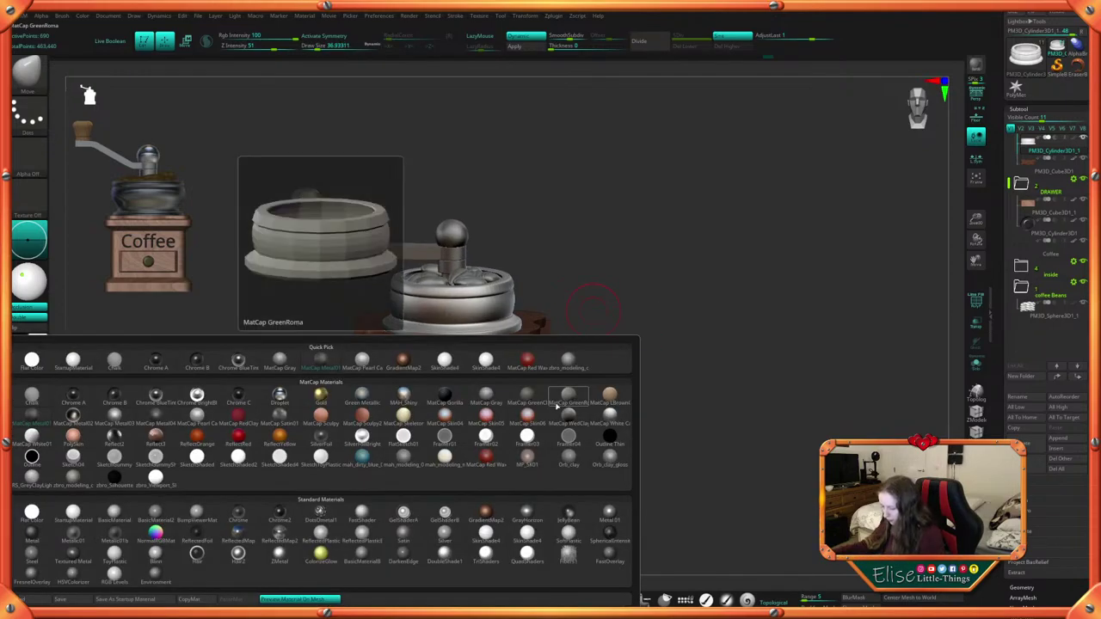
{"action": "left_click", "coordinate": [158, 425]}
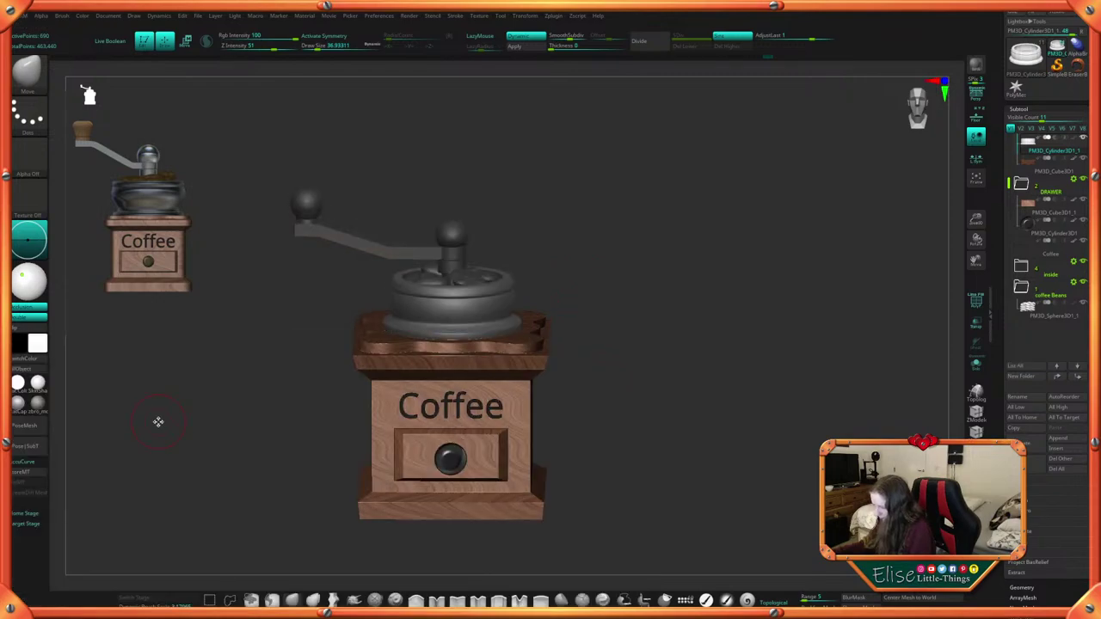
{"action": "left_click_drag", "start_coordinate": [590, 369], "coordinate": [594, 363]}
{"action": "right_click", "coordinate": [593, 363]}
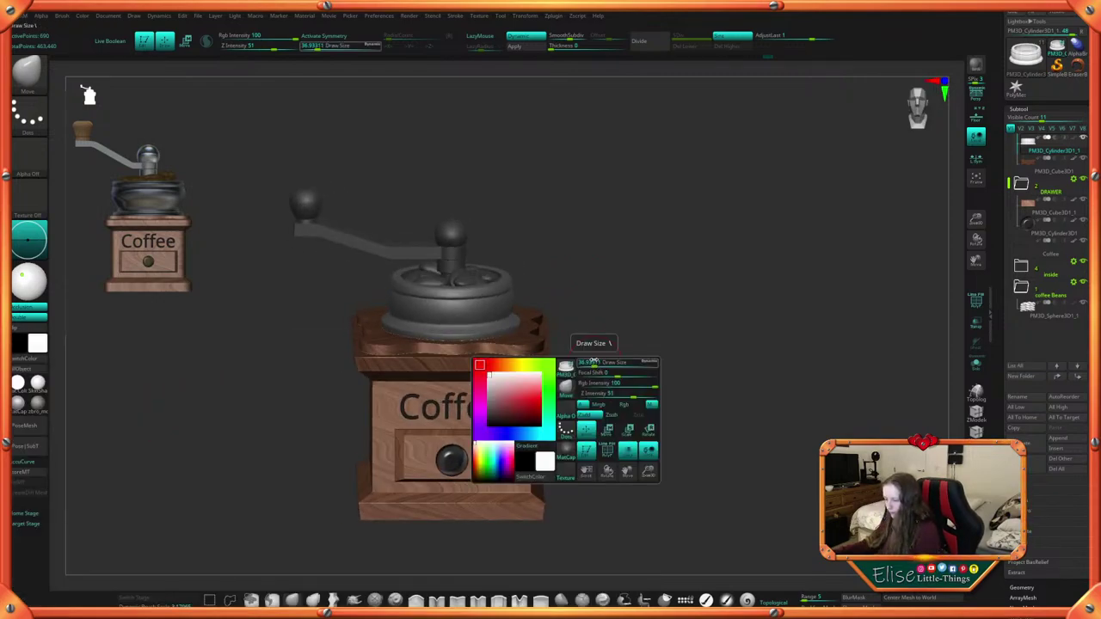
{"action": "left_click", "coordinate": [576, 441]}
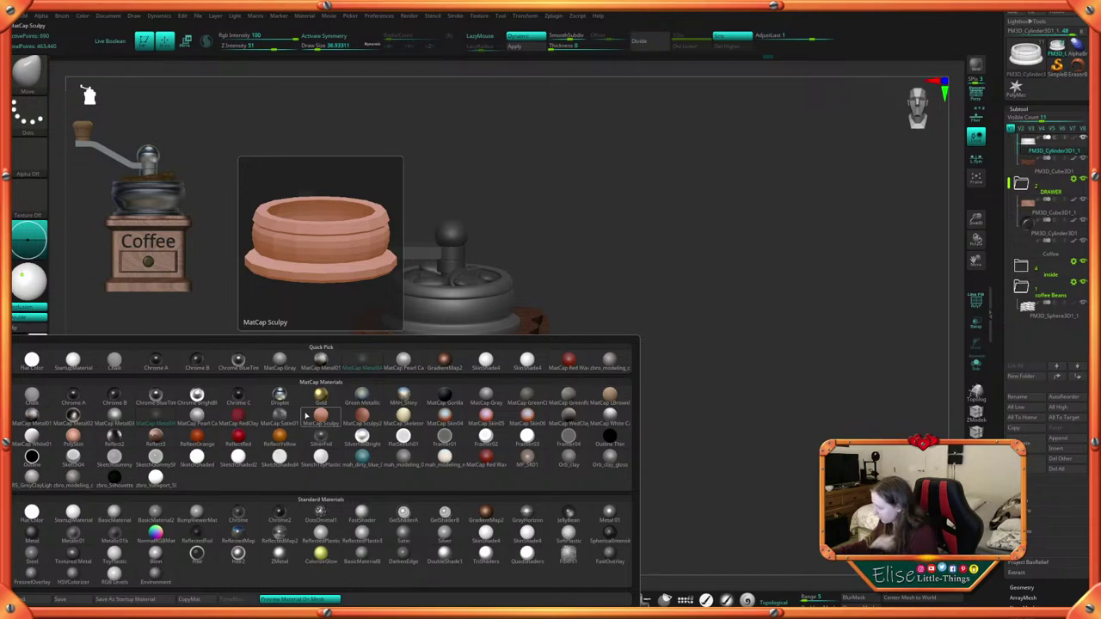
{"action": "left_click", "coordinate": [74, 485]}
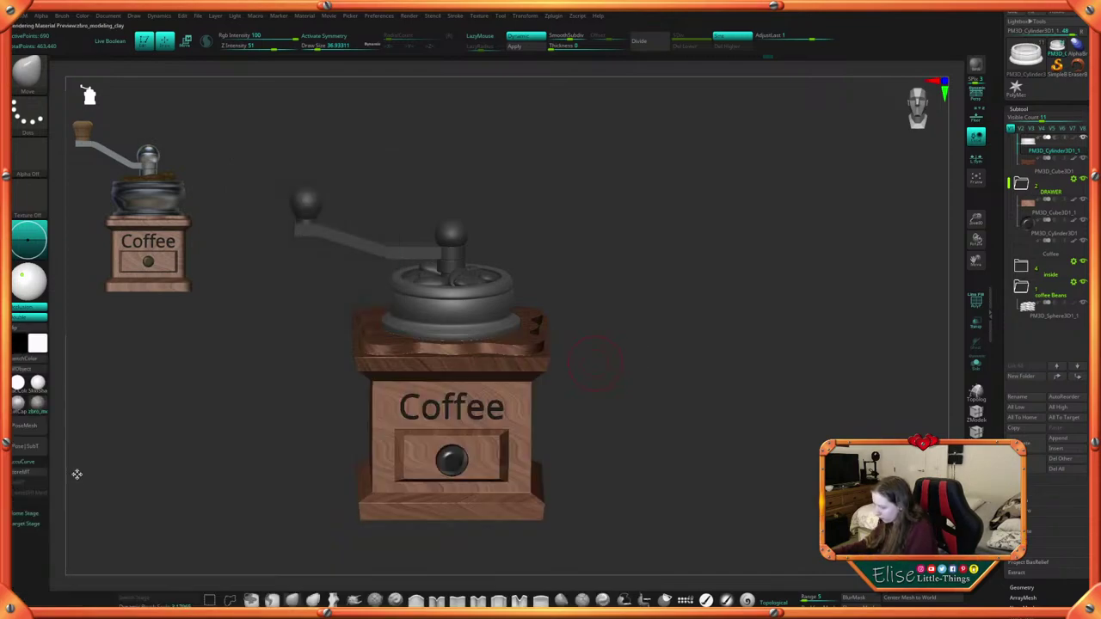
{"action": "left_click_drag", "start_coordinate": [94, 456], "coordinate": [594, 353]}
{"action": "key", "text": "space"}
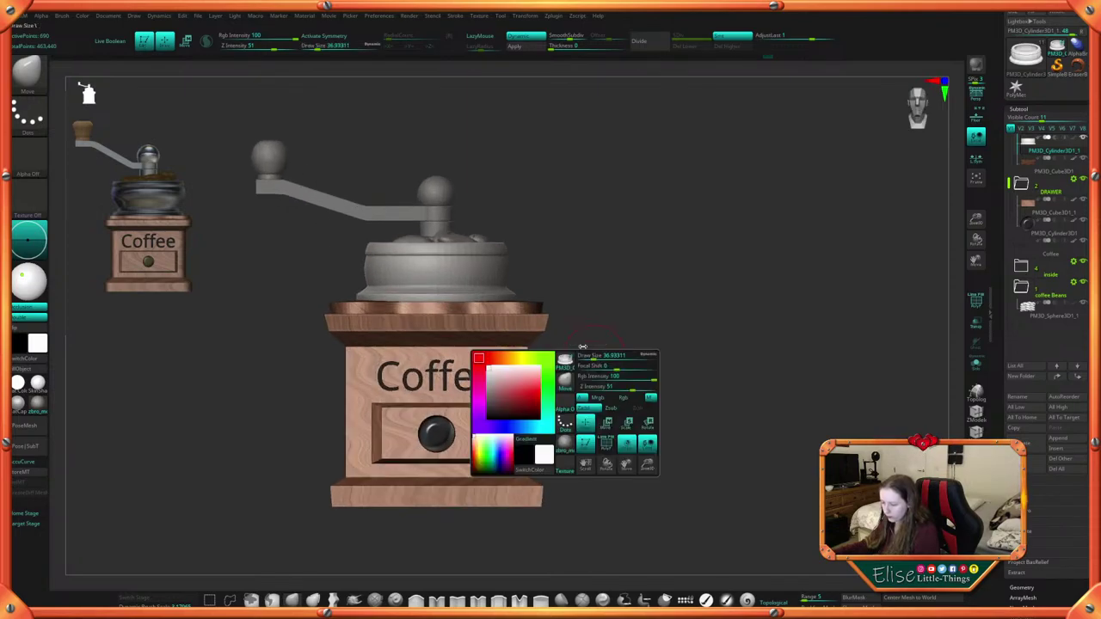
{"action": "left_click", "coordinate": [565, 444]}
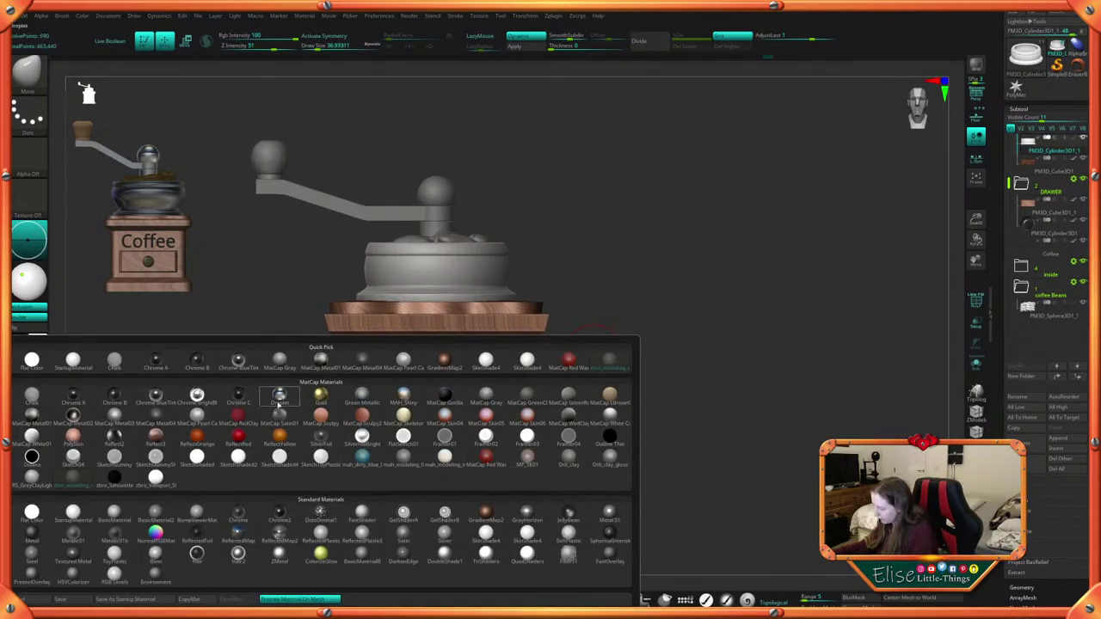
{"action": "left_click", "coordinate": [279, 400]}
Apply the dynamic subdivision on the bean bowl and fill the bowl with the MAH_Shiny material
{"action": "key", "text": "space"}
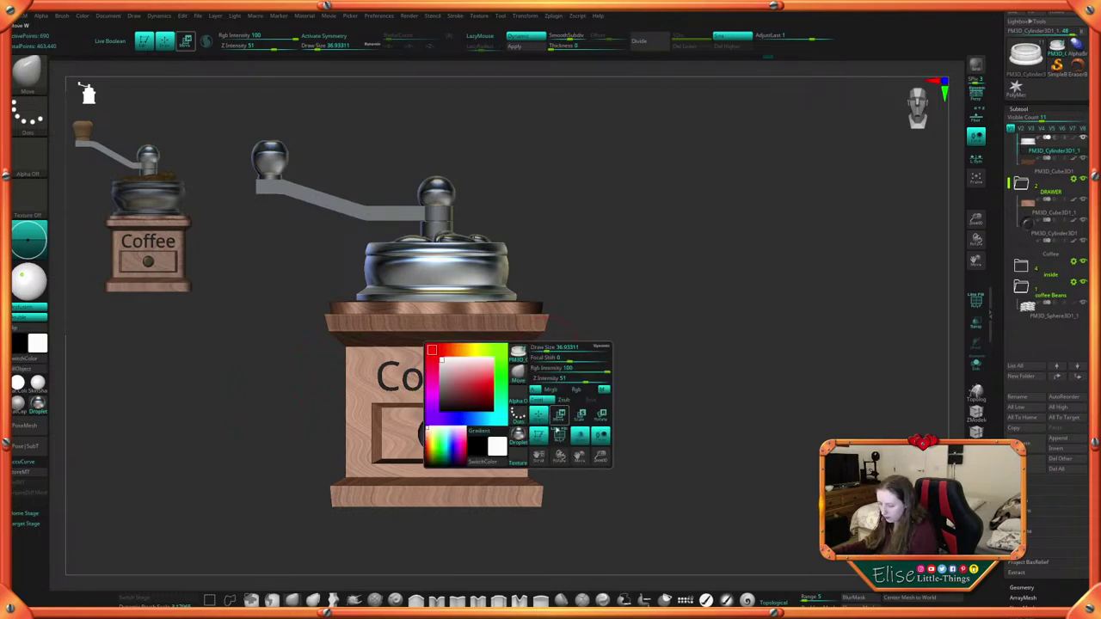
{"action": "left_click", "coordinate": [519, 443]}
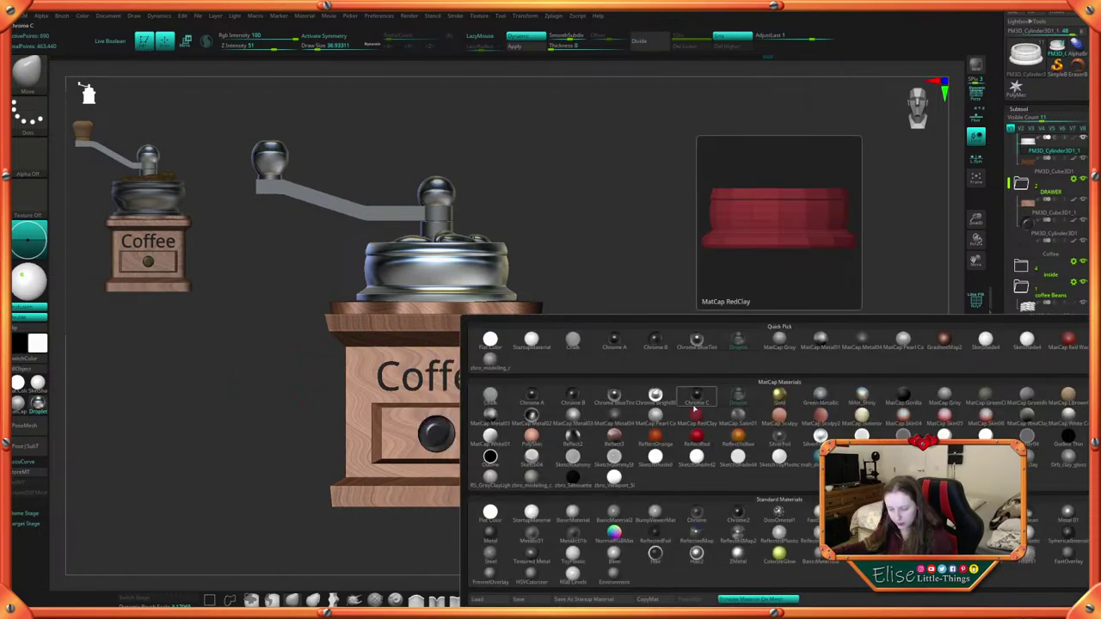
{"action": "left_click", "coordinate": [853, 396]}
{"action": "left_click_drag", "start_coordinate": [615, 440], "coordinate": [614, 134]}
{"action": "left_click", "coordinate": [534, 46]}
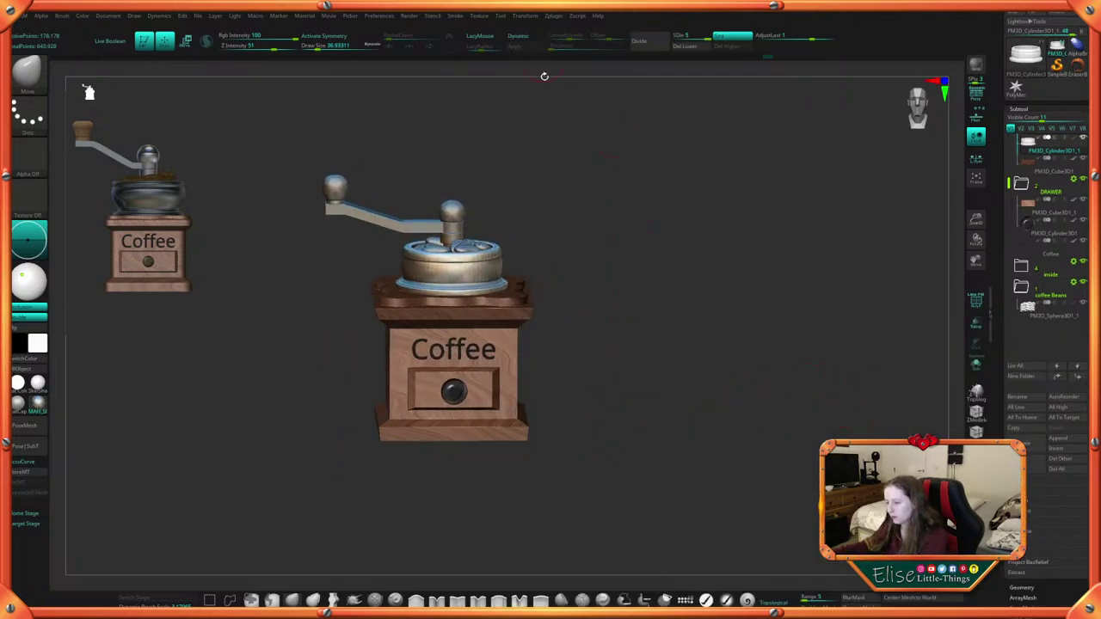
{"action": "left_click_drag", "start_coordinate": [567, 214], "coordinate": [564, 177]}
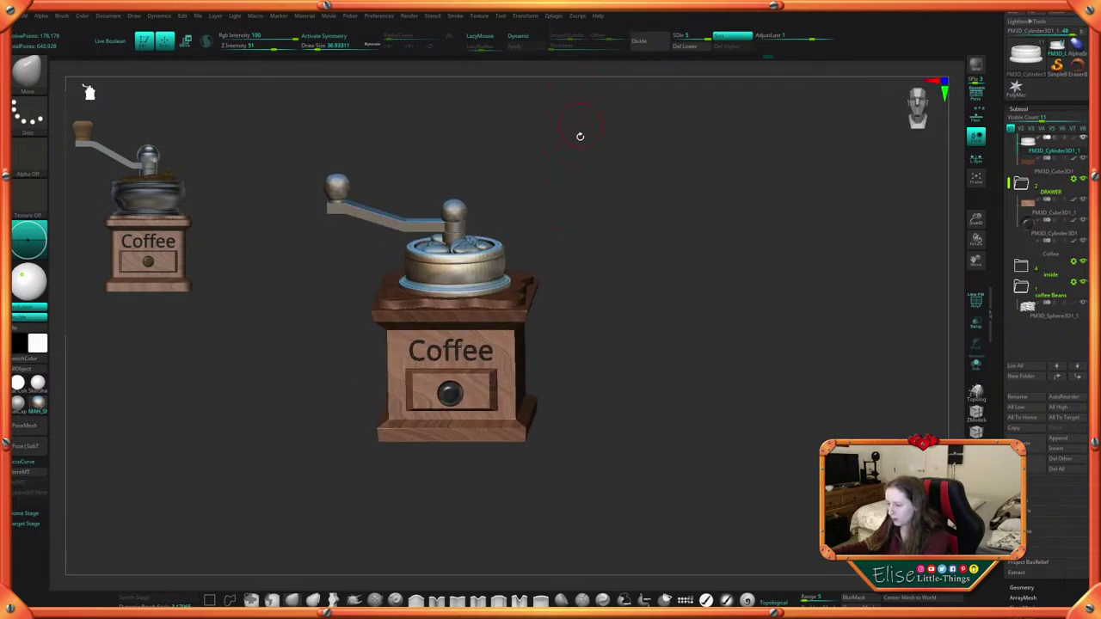
{"action": "left_click_drag", "start_coordinate": [580, 135], "coordinate": [591, 196]}
{"action": "left_click_drag", "start_coordinate": [639, 250], "coordinate": [593, 299]}
{"action": "left_click", "coordinate": [36, 373]}
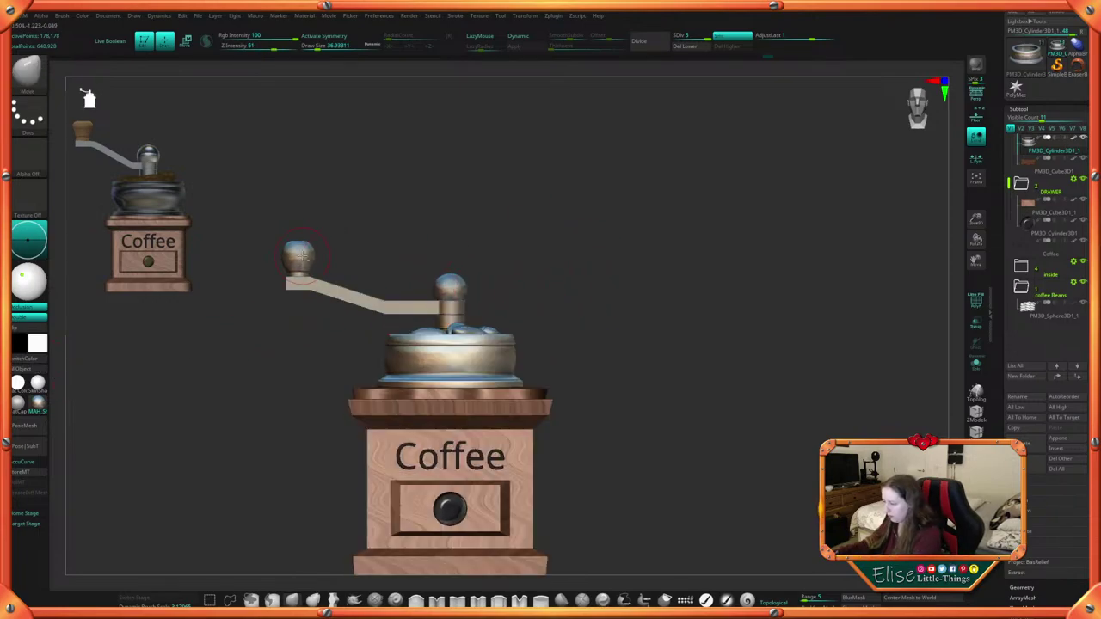
Select the knob at the end of the crank and try the MatCap Sculpy2 material on it
{"action": "left_click", "coordinate": [301, 256], "text": "alt"}
{"action": "key", "text": "space"}
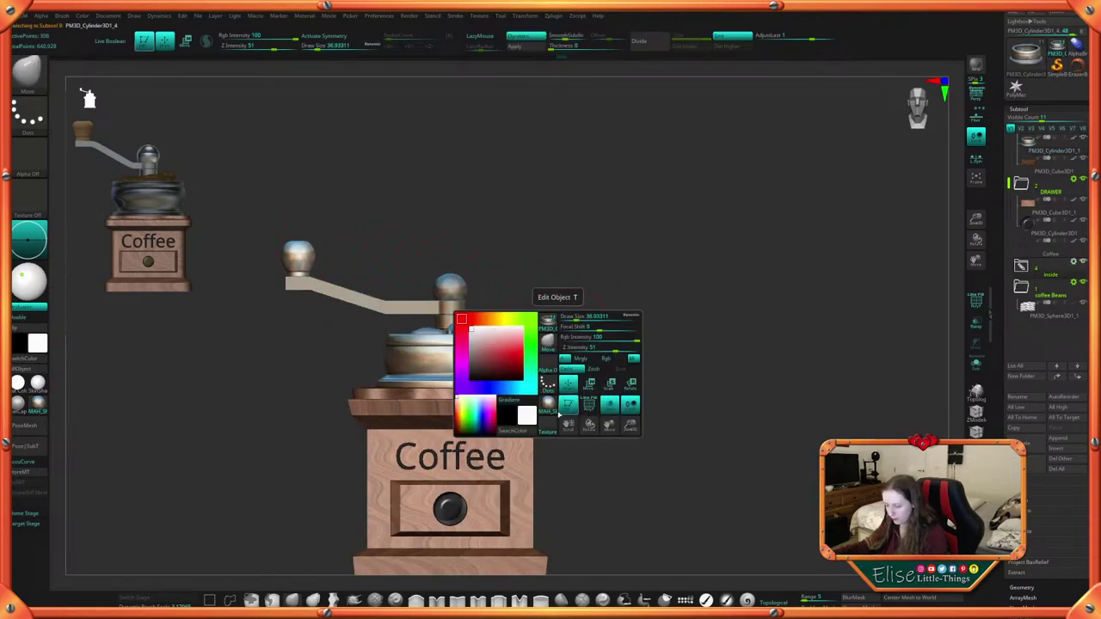
{"action": "left_click", "coordinate": [552, 403]}
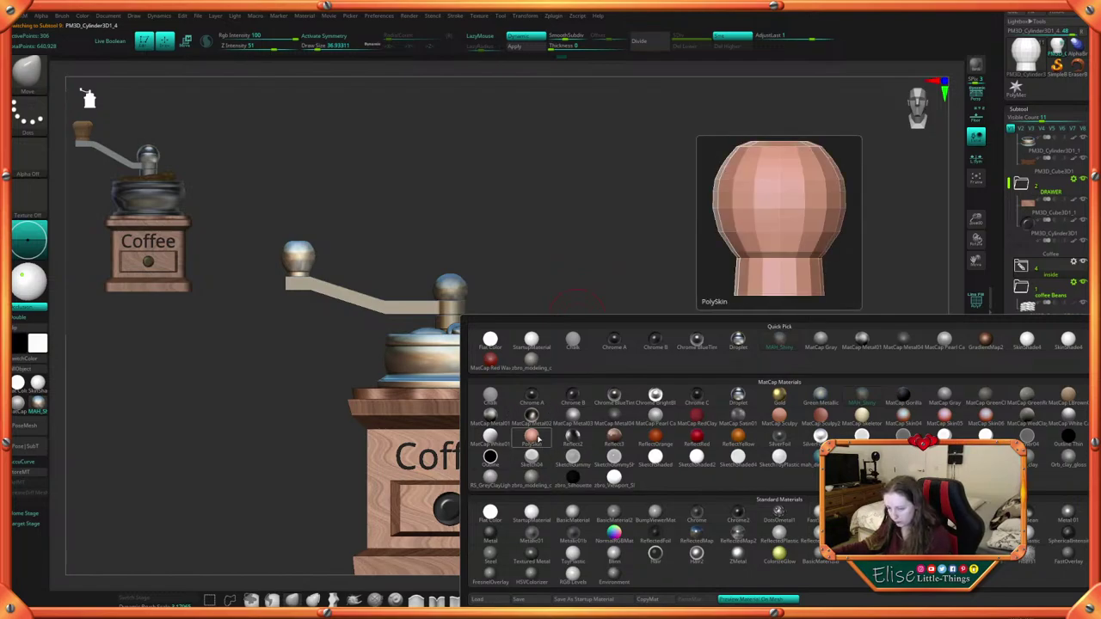
{"action": "left_click", "coordinate": [824, 419]}
{"action": "left_click_drag", "start_coordinate": [627, 440], "coordinate": [617, 358], "text": "alt"}
Select the crank arm and fill it with the Droplet material
{"action": "left_click", "coordinate": [456, 254], "text": "alt"}
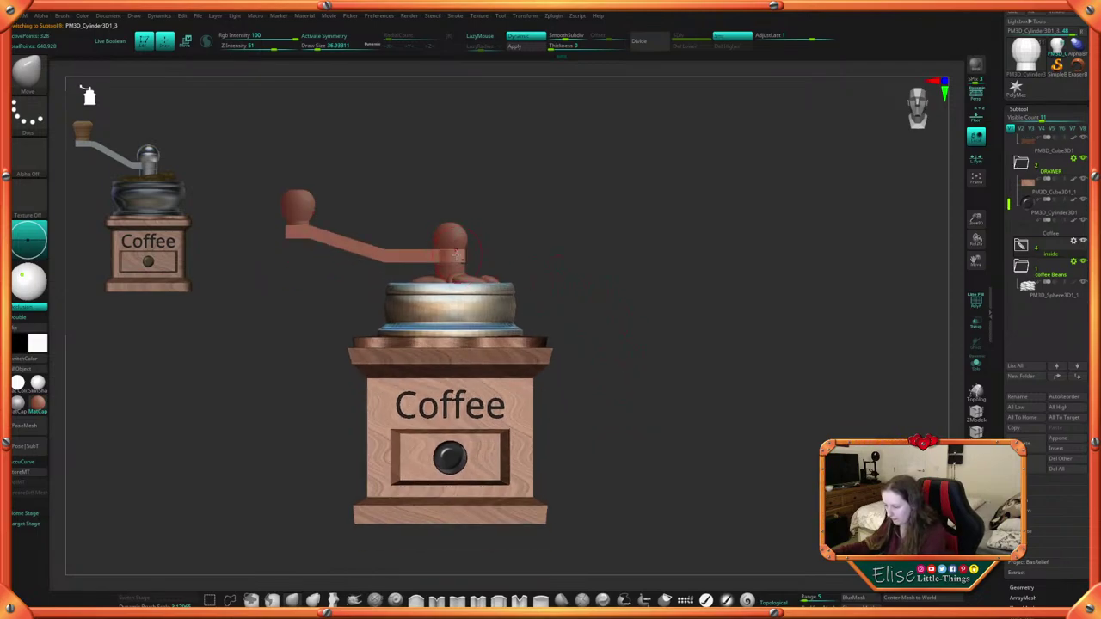
{"action": "left_click", "coordinate": [1024, 246]}
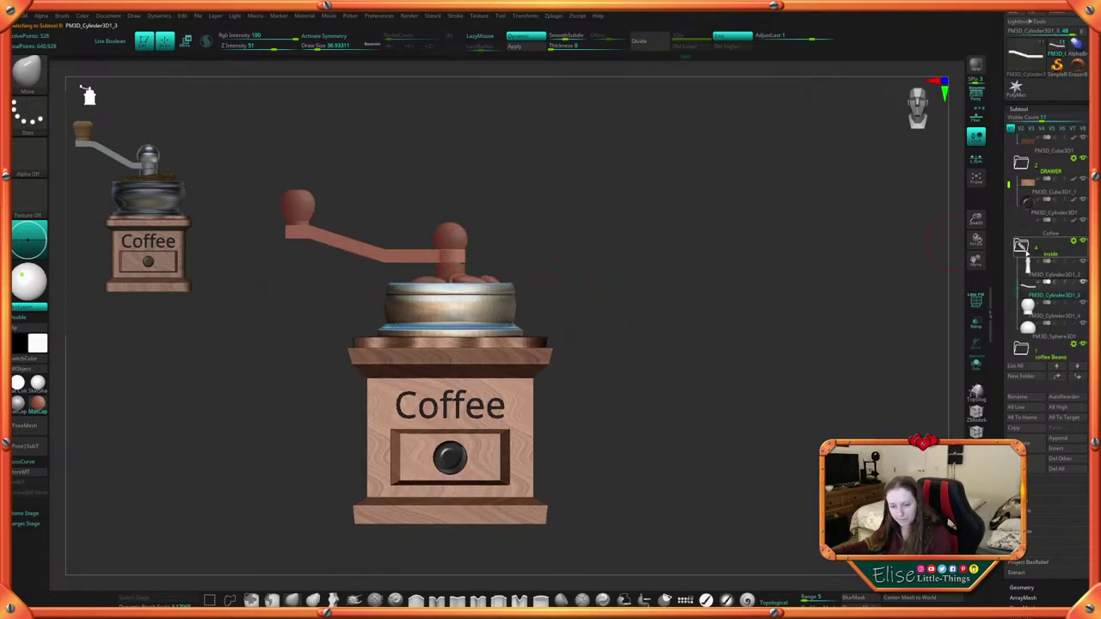
{"action": "right_click", "coordinate": [585, 334]}
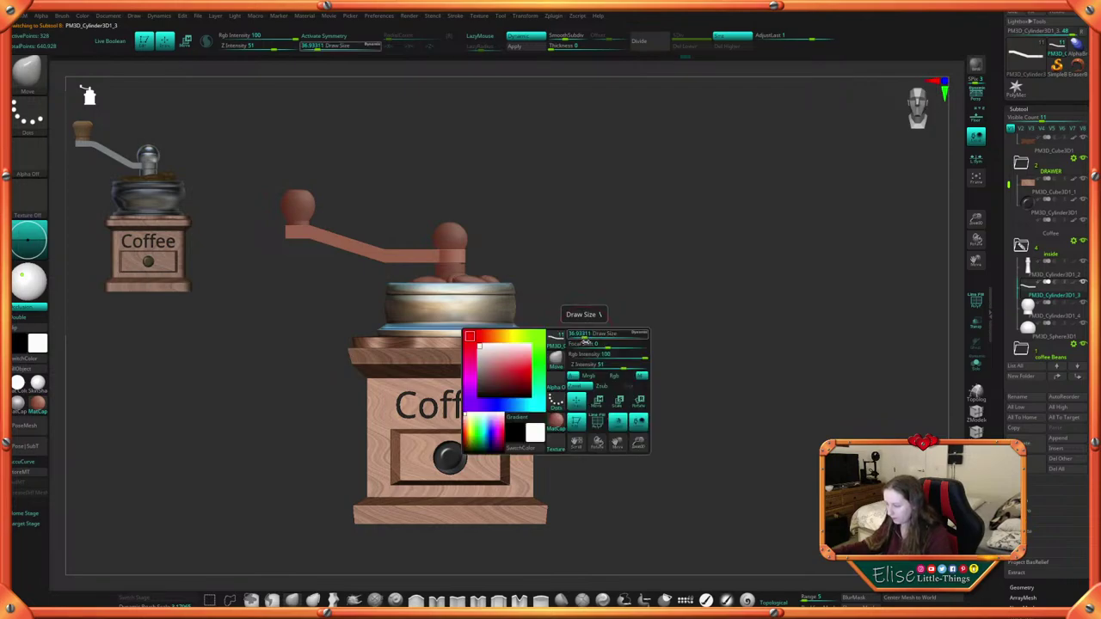
{"action": "left_click", "coordinate": [556, 426]}
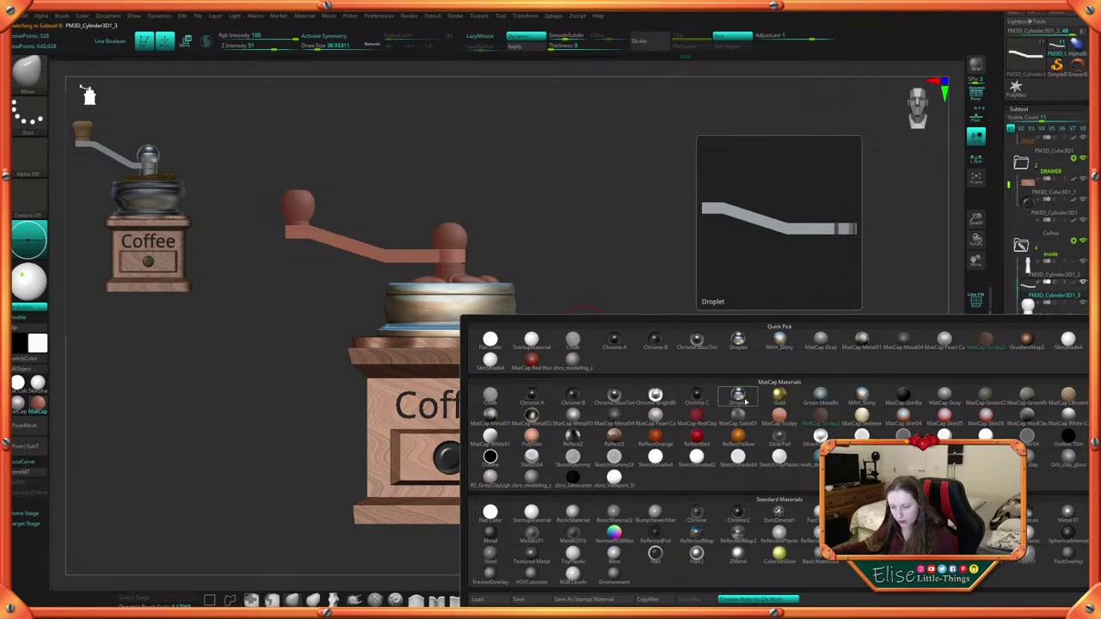
{"action": "left_click", "coordinate": [739, 395]}
{"action": "left_click_drag", "start_coordinate": [685, 428], "coordinate": [681, 422], "text": "alt"}
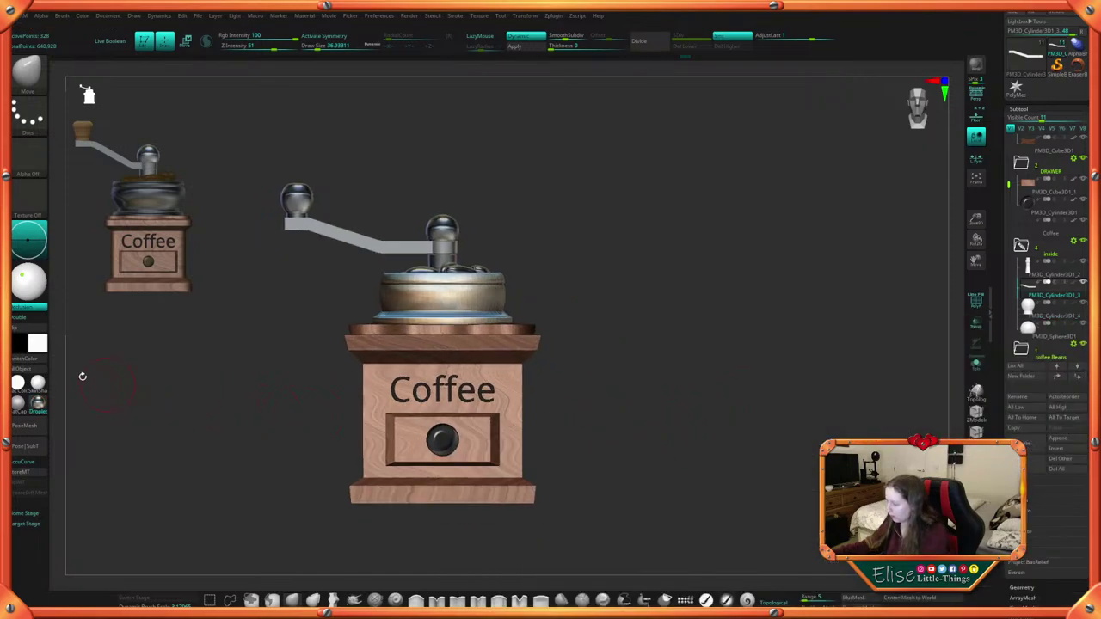
{"action": "left_click_drag", "start_coordinate": [556, 250], "coordinate": [565, 278], "text": "alt"}
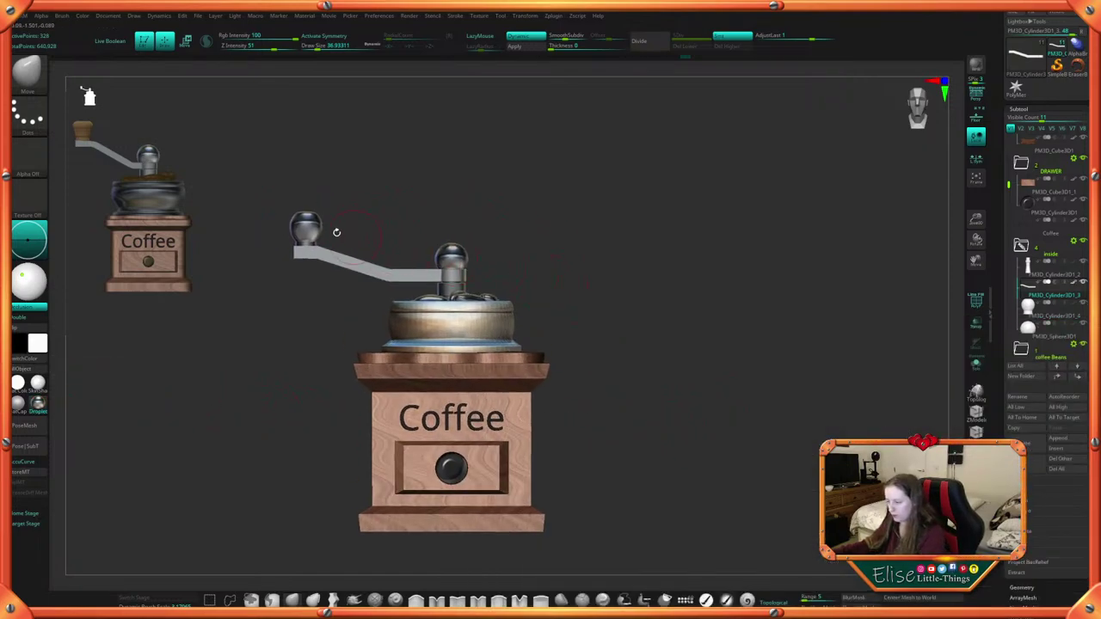
Select the knob at the end of the crank and fill it with StartupMaterial
{"action": "left_click", "coordinate": [305, 227], "text": "alt"}
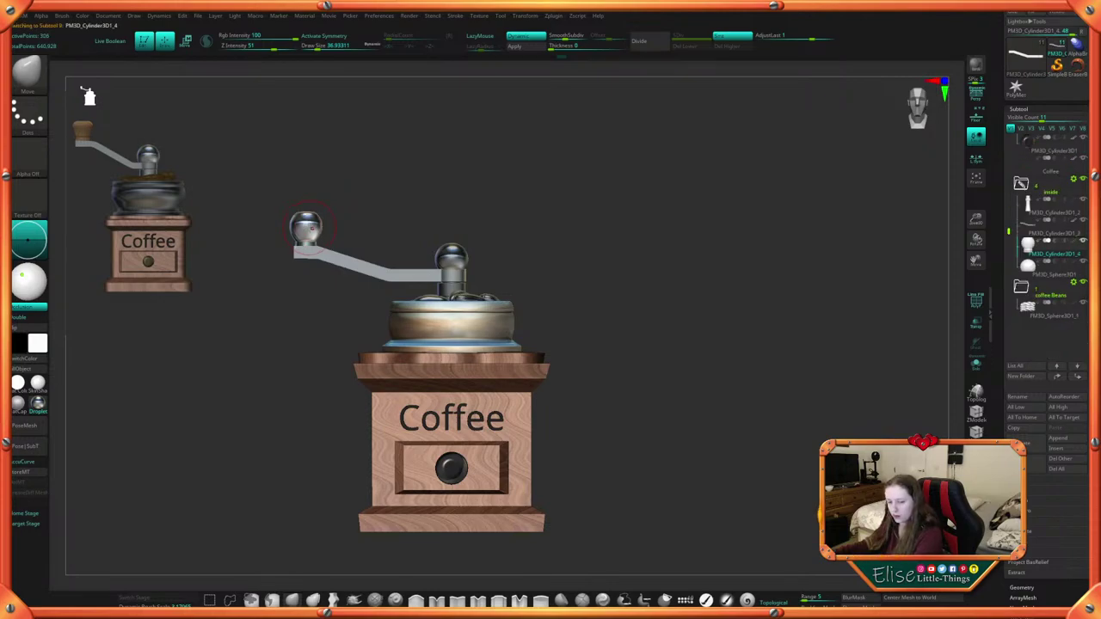
{"action": "key", "text": "space"}
{"action": "left_click", "coordinate": [555, 409]}
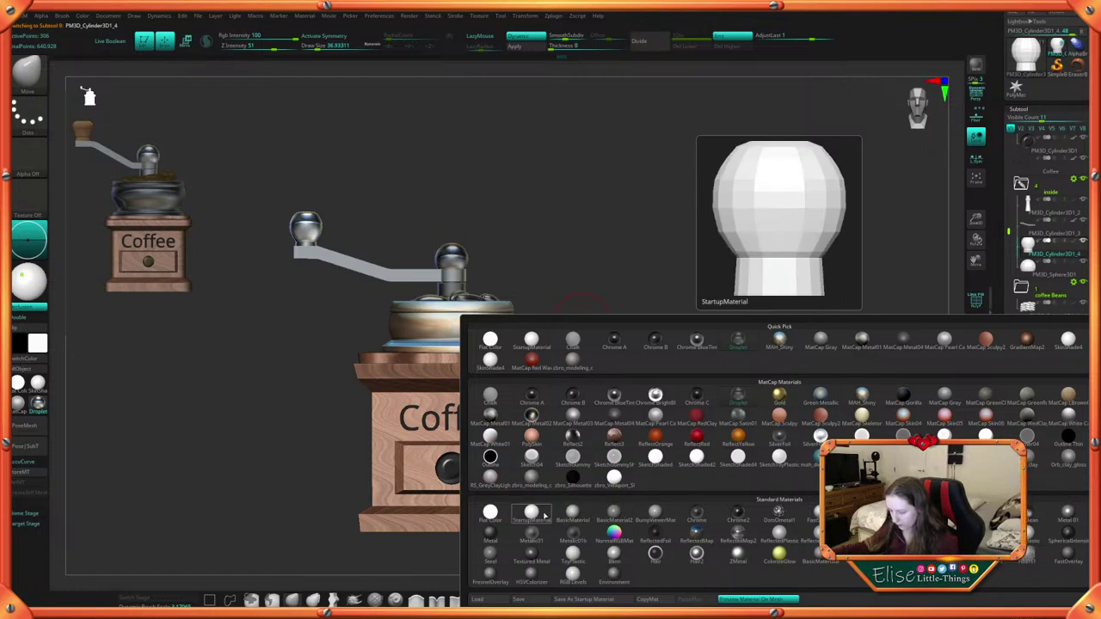
{"action": "left_click", "coordinate": [544, 514]}
{"action": "left_click_drag", "start_coordinate": [616, 478], "coordinate": [638, 485], "text": "alt"}
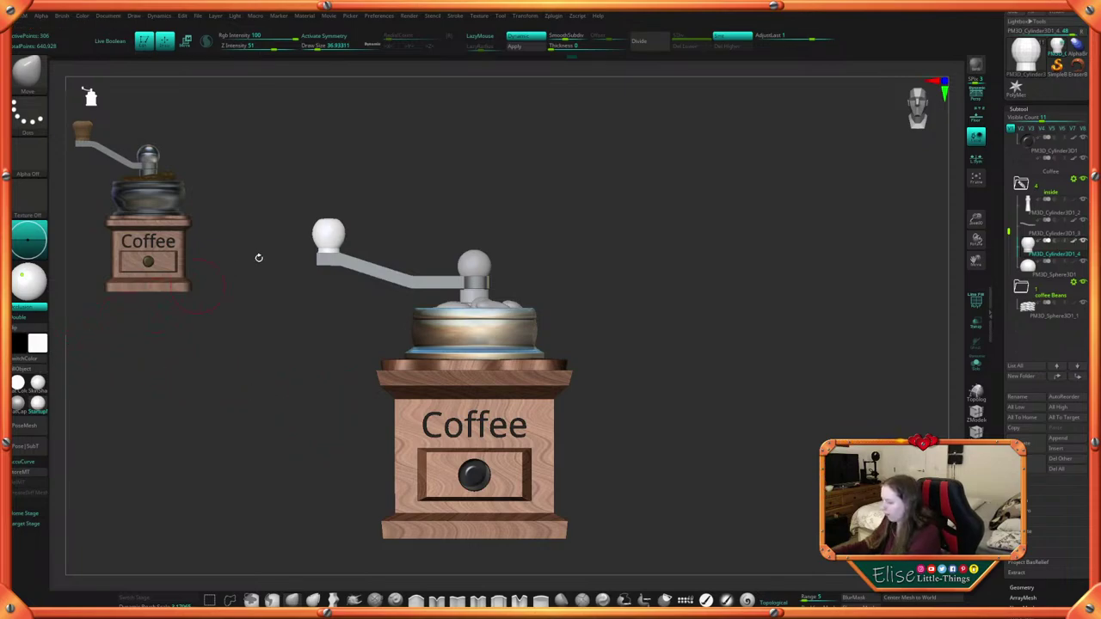
{"action": "left_click_drag", "start_coordinate": [570, 243], "coordinate": [567, 268], "text": "alt"}
Select the vertical shaft below the top ball and fill it with the Droplet material
{"action": "left_click", "coordinate": [487, 294], "text": "alt"}
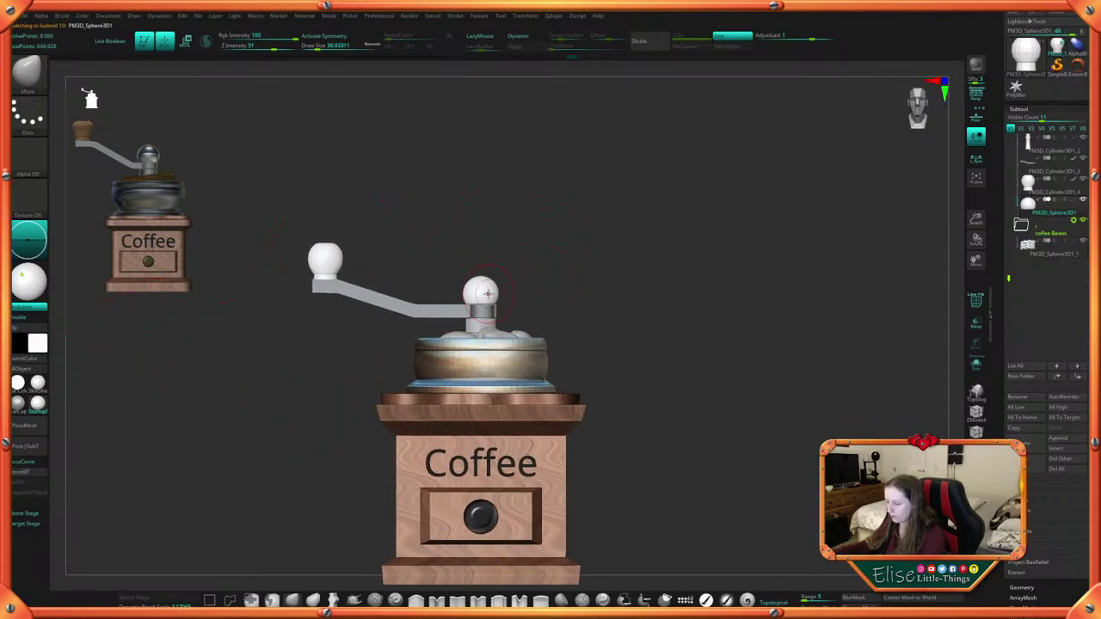
{"action": "key", "text": "space"}
{"action": "left_click", "coordinate": [571, 421]}
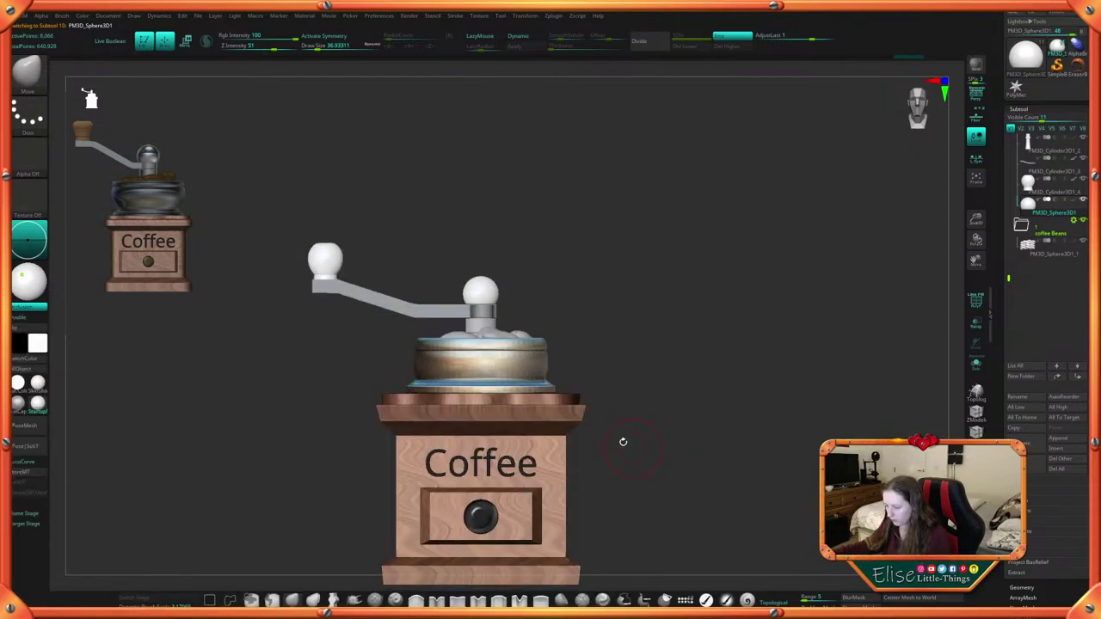
{"action": "left_click", "coordinate": [478, 325], "text": "alt"}
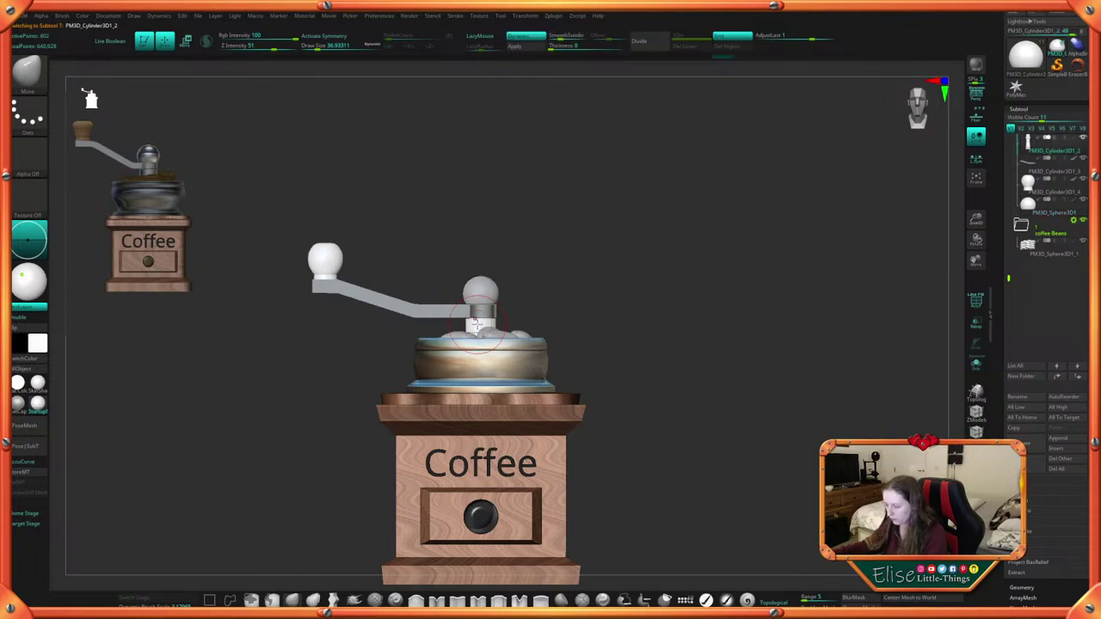
{"action": "key", "text": "space"}
{"action": "left_click", "coordinate": [563, 343]}
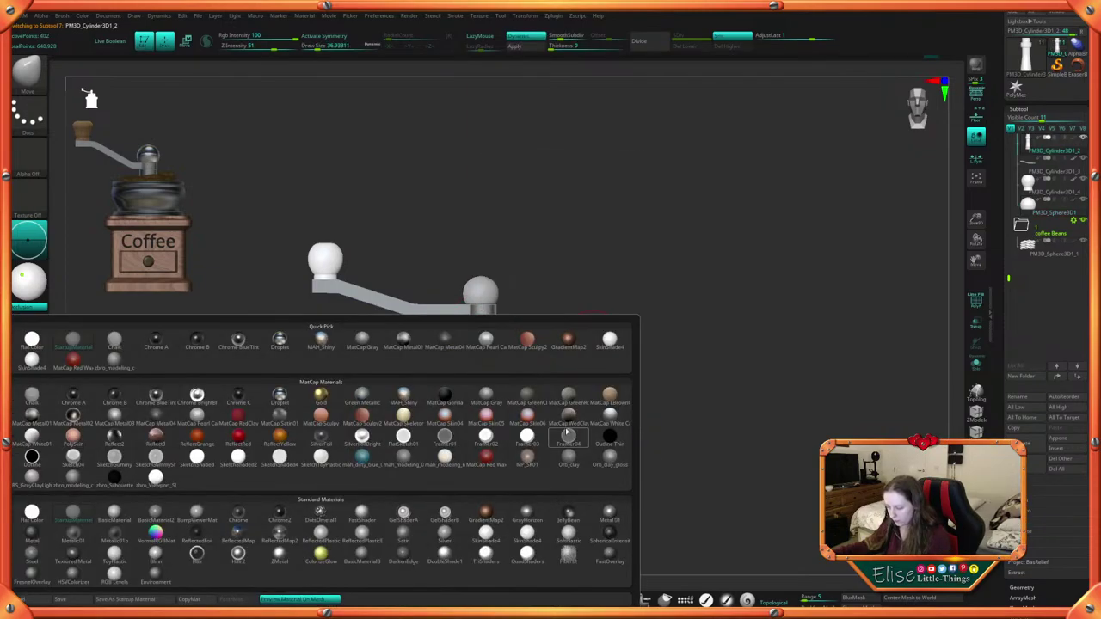
{"action": "left_click", "coordinate": [289, 401]}
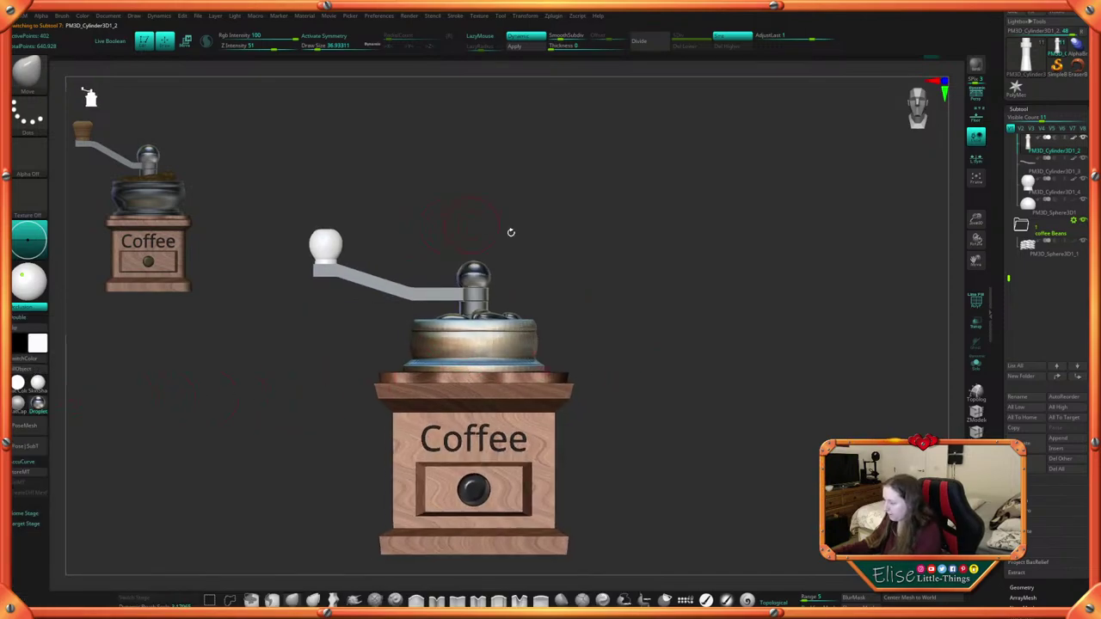
Select the coffee beans inside the bowl and apply StartupMaterial to them
{"action": "left_click_drag", "start_coordinate": [618, 332], "coordinate": [613, 378]}
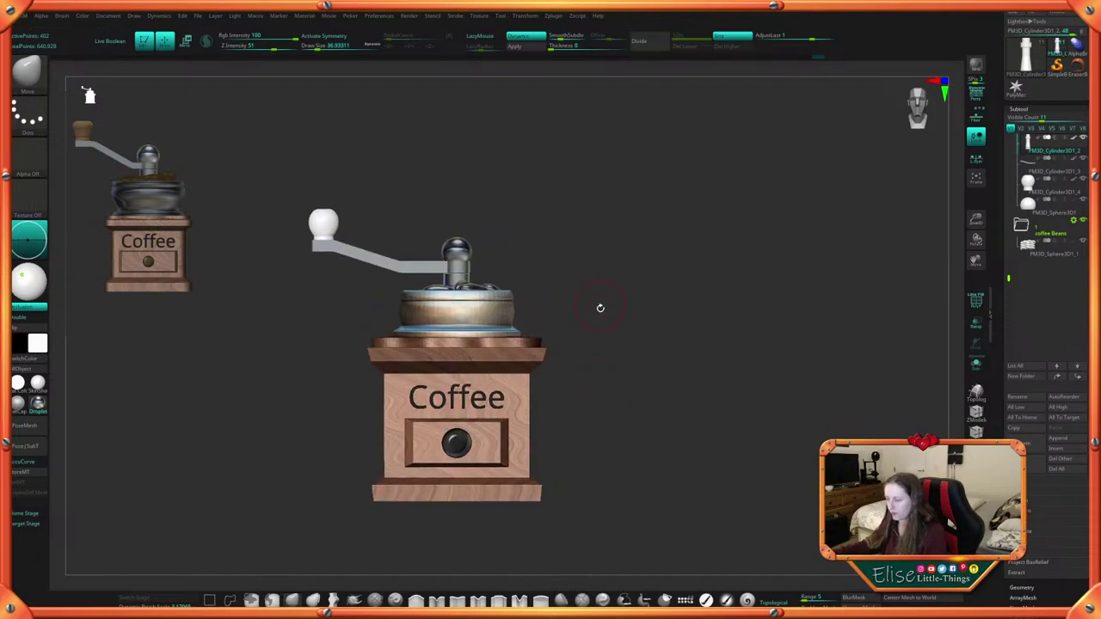
{"action": "left_click_drag", "start_coordinate": [600, 307], "coordinate": [588, 353]}
{"action": "key", "text": "ctrl+d"}
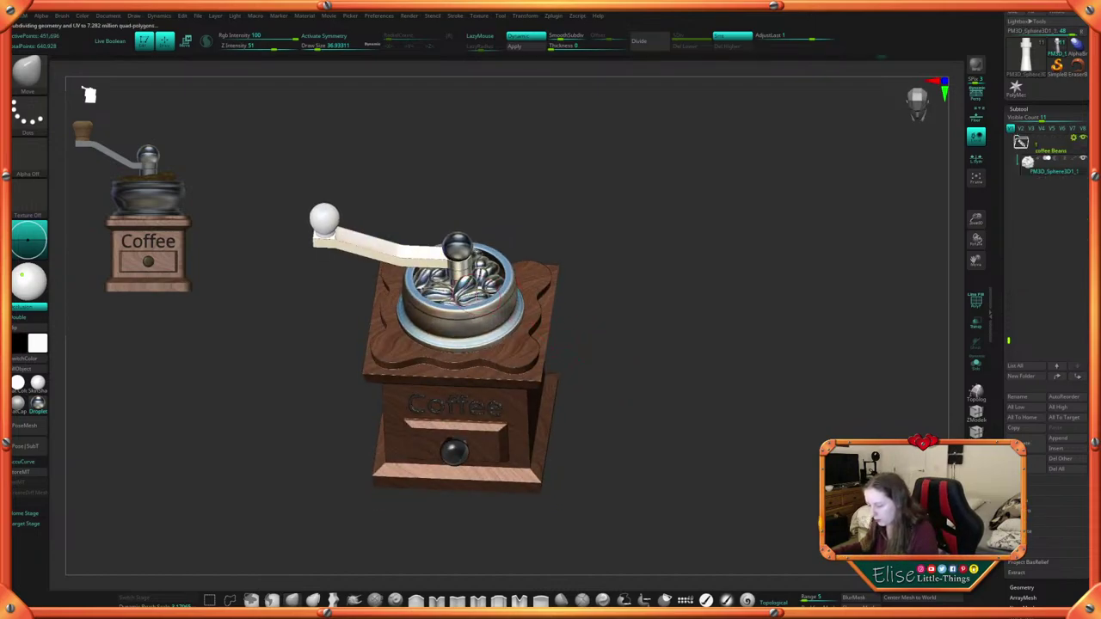
{"action": "key", "text": "space"}
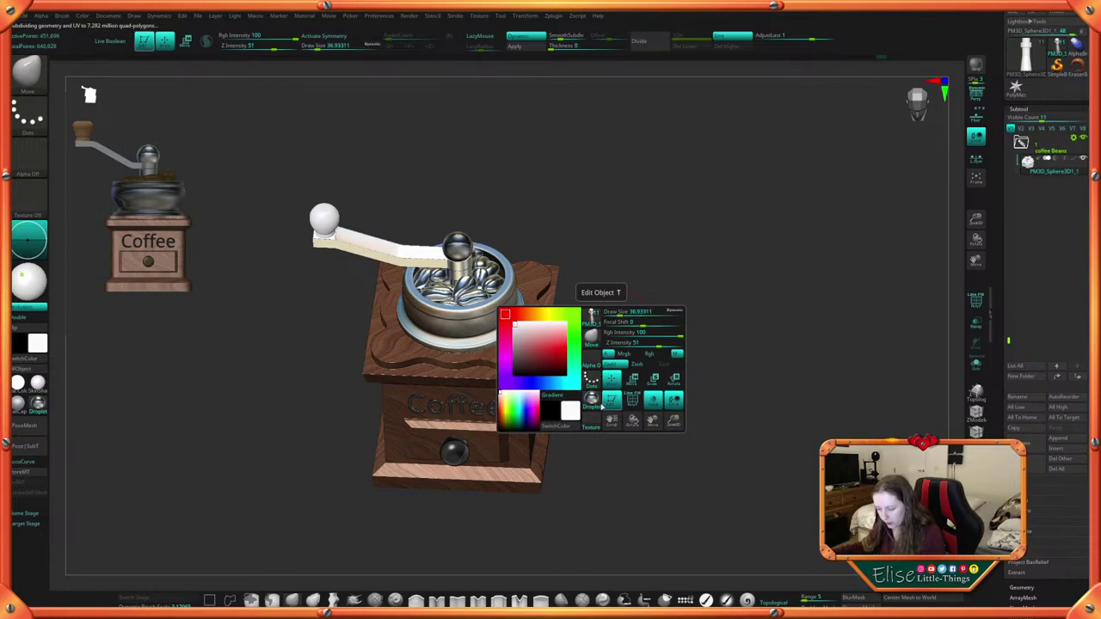
{"action": "left_click", "coordinate": [596, 404]}
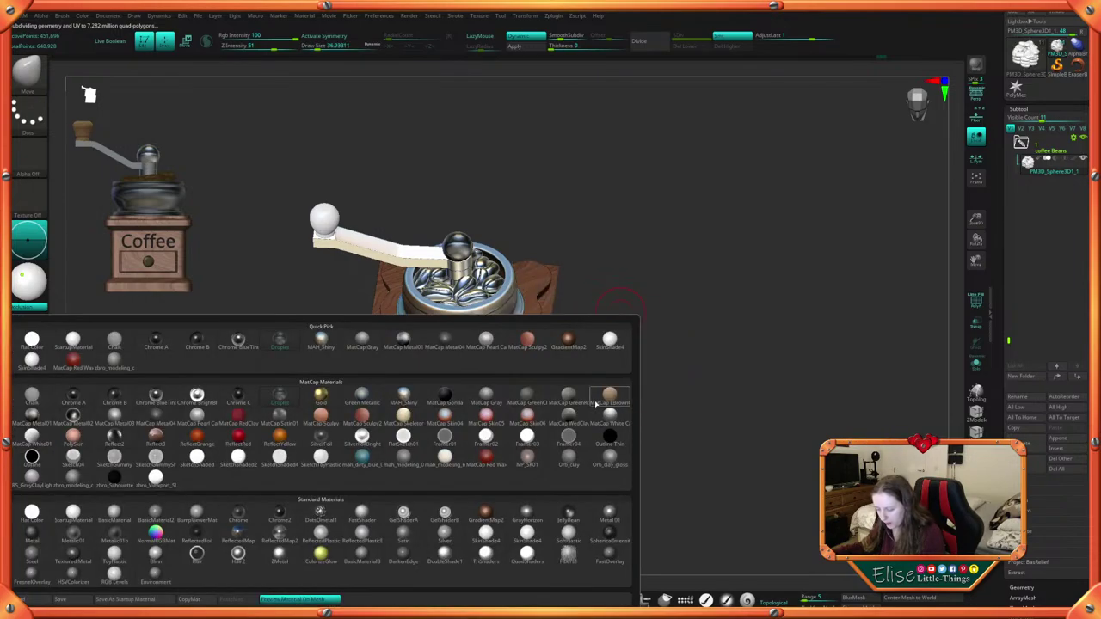
{"action": "left_click", "coordinate": [78, 519]}
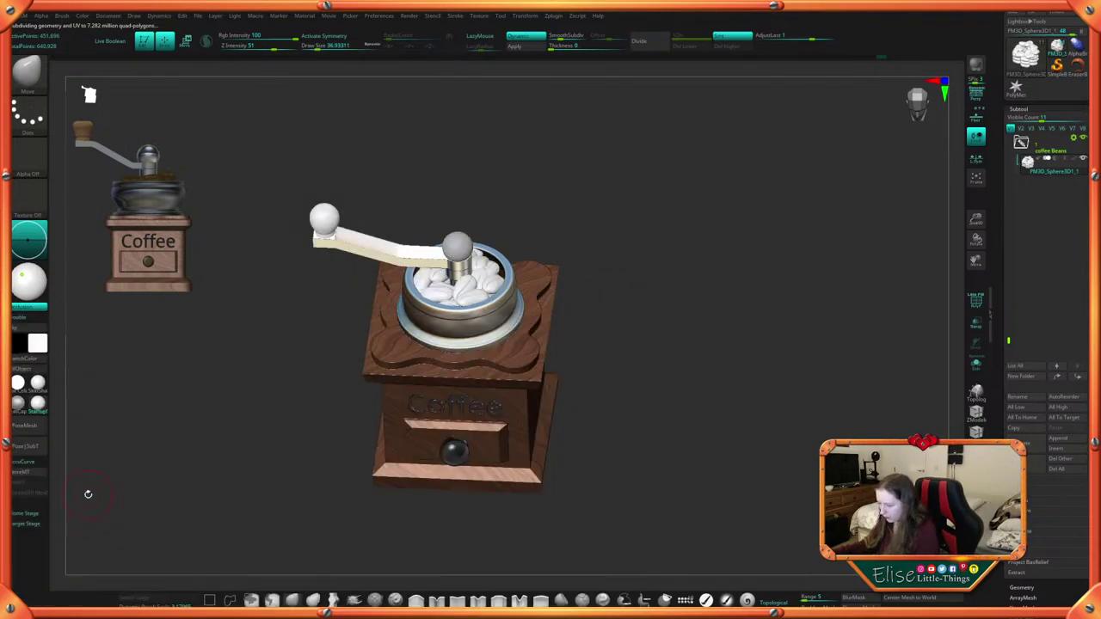
{"action": "left_click_drag", "start_coordinate": [627, 403], "coordinate": [615, 394], "text": "shift"}
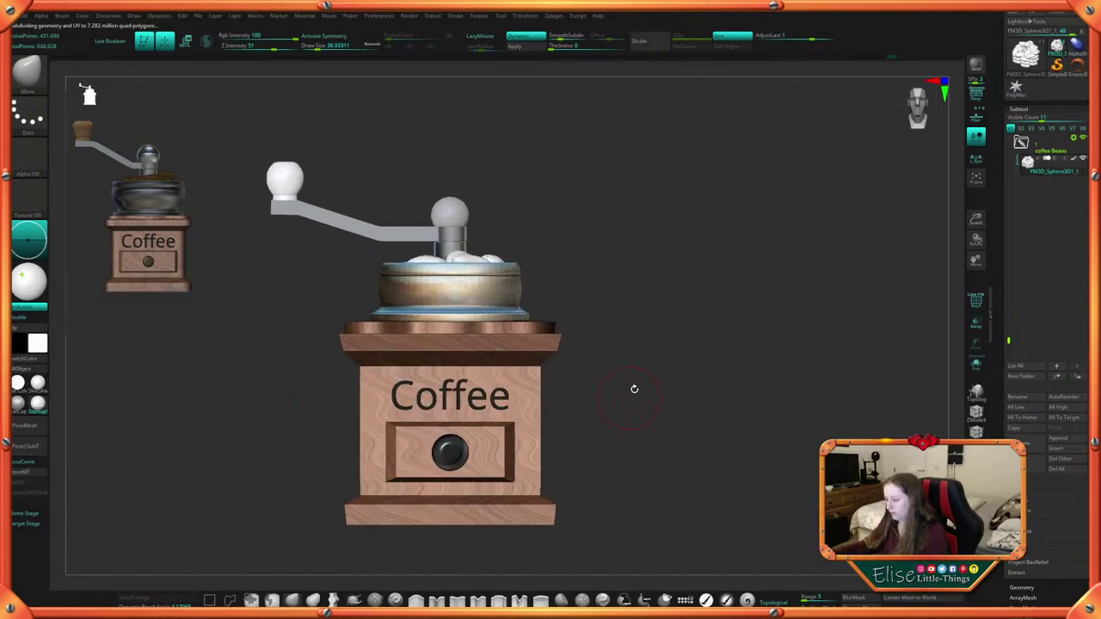
{"action": "mouse_move", "coordinate": [634, 389]}
{"action": "left_mouse_down"}
{"action": "mouse_move", "coordinate": [639, 400]}
{"action": "mouse_move", "coordinate": [654, 392]}
{"action": "left_mouse_up"}
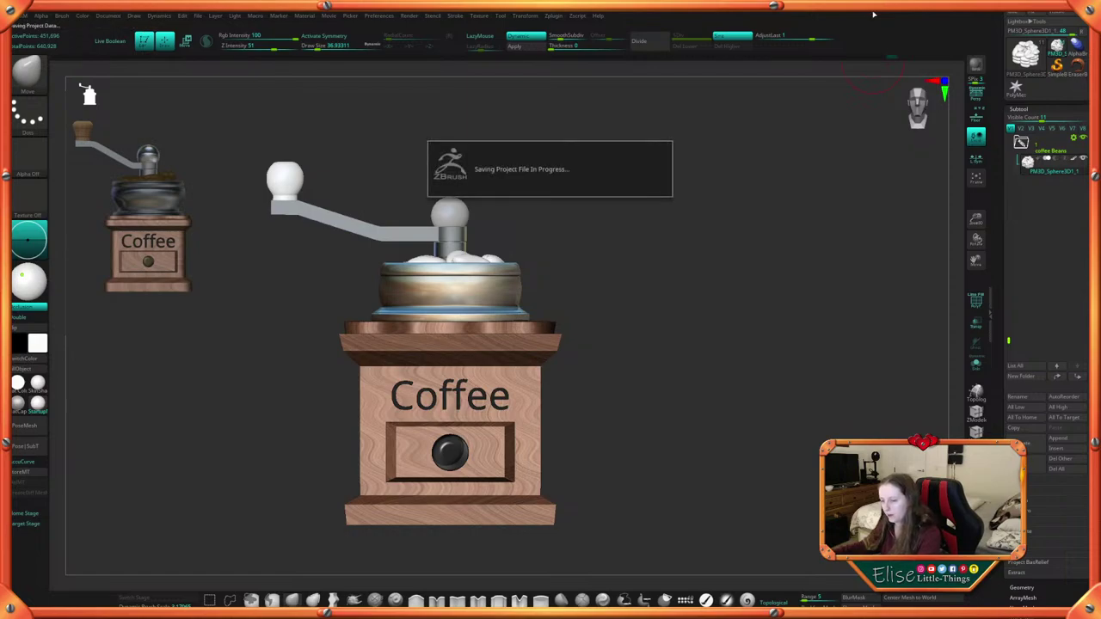
Select the drawer knob, switch to the Rgb channel and pick an orange active colour
{"action": "left_click_drag", "start_coordinate": [625, 479], "coordinate": [626, 440], "text": "alt"}
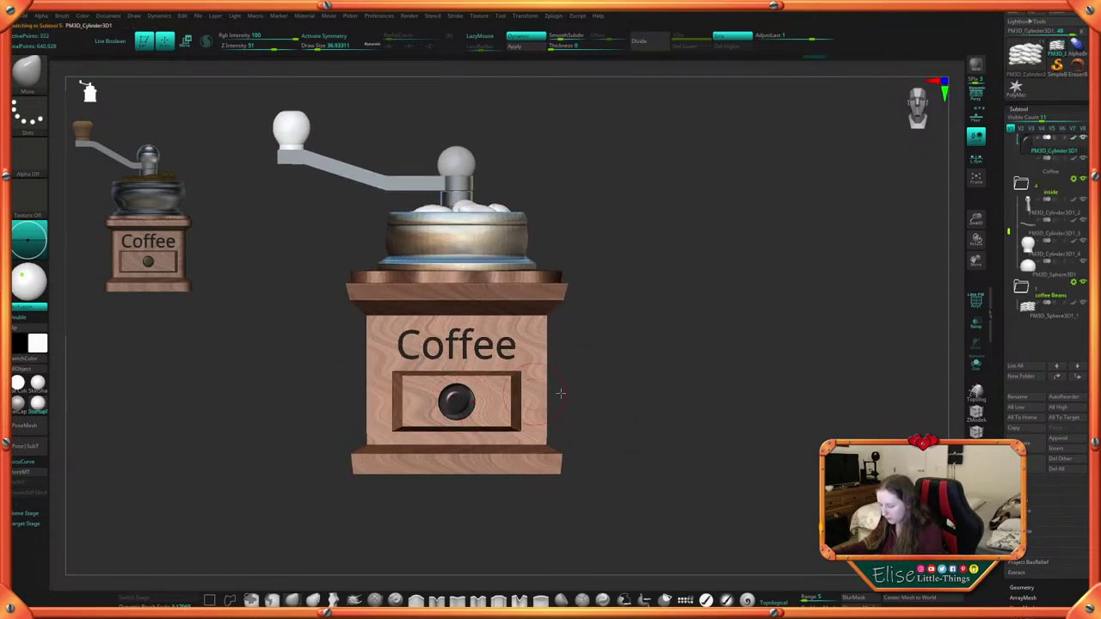
{"action": "key", "text": "space"}
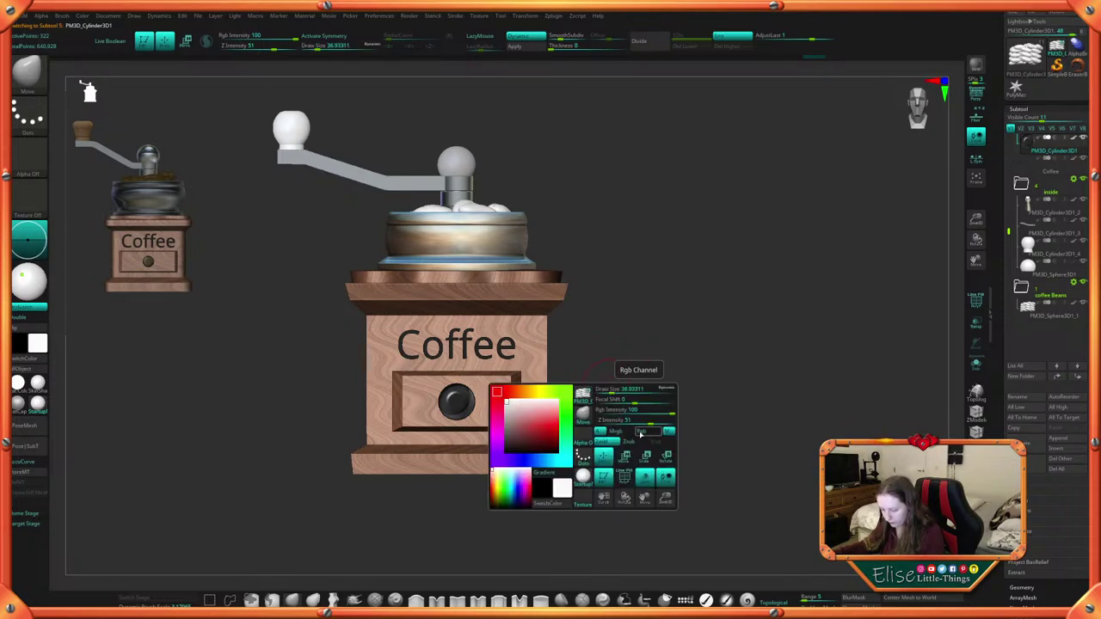
{"action": "left_click", "coordinate": [640, 435]}
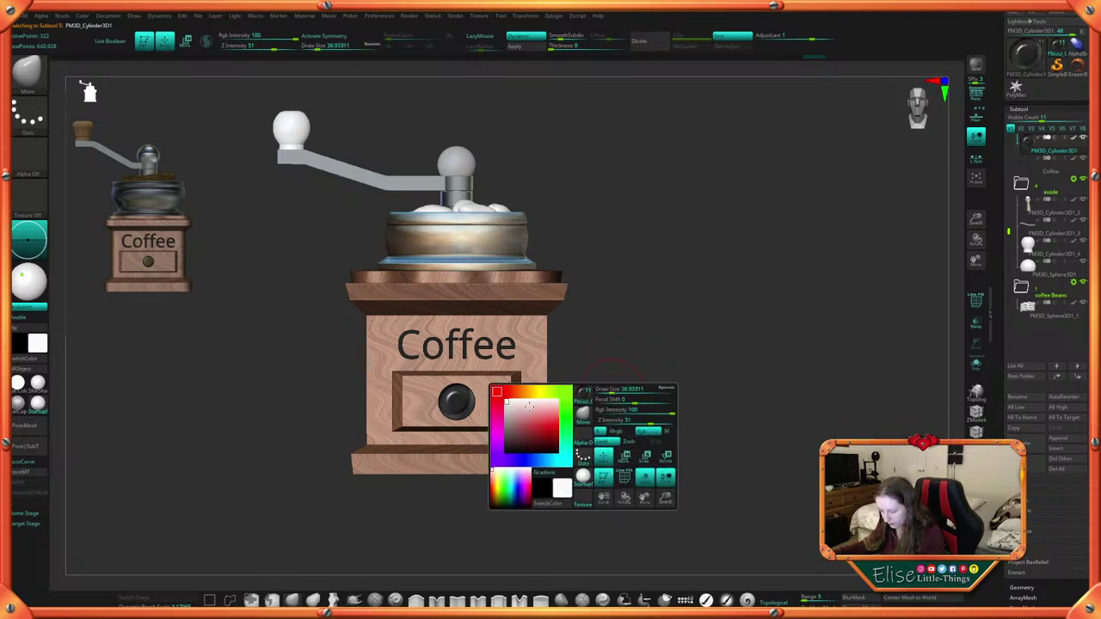
{"action": "left_click", "coordinate": [530, 392]}
{"action": "left_click_drag", "start_coordinate": [529, 392], "coordinate": [519, 392]}
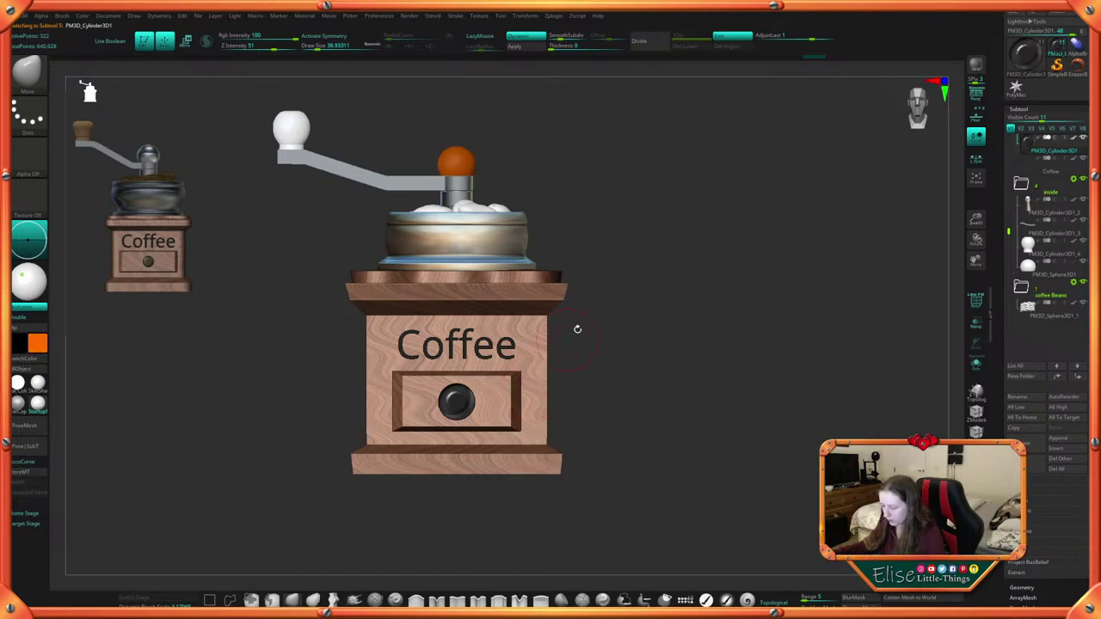
Fill the drawer knob with the Droplet material
{"action": "left_click_drag", "start_coordinate": [462, 155], "coordinate": [485, 214]}
{"action": "key", "text": "space"}
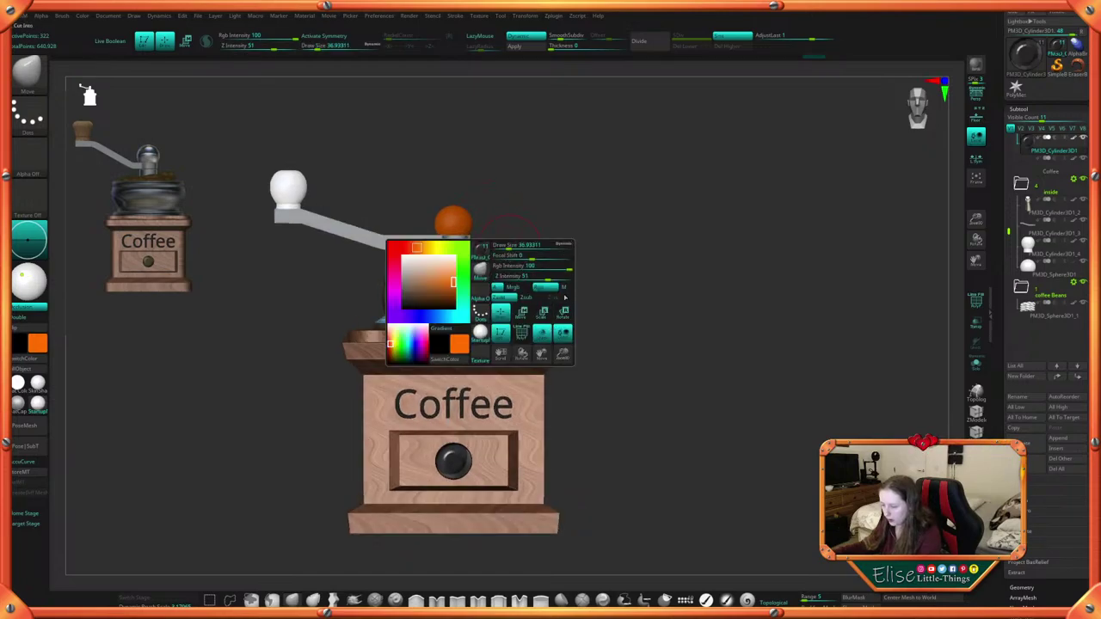
{"action": "left_click", "coordinate": [480, 331]}
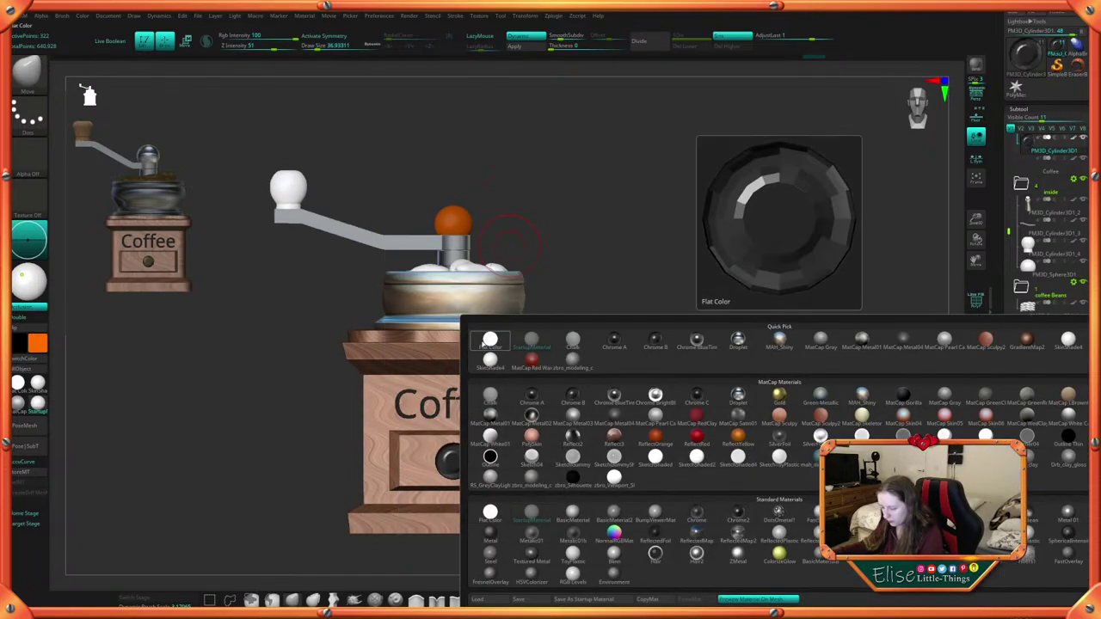
{"action": "left_click", "coordinate": [738, 398]}
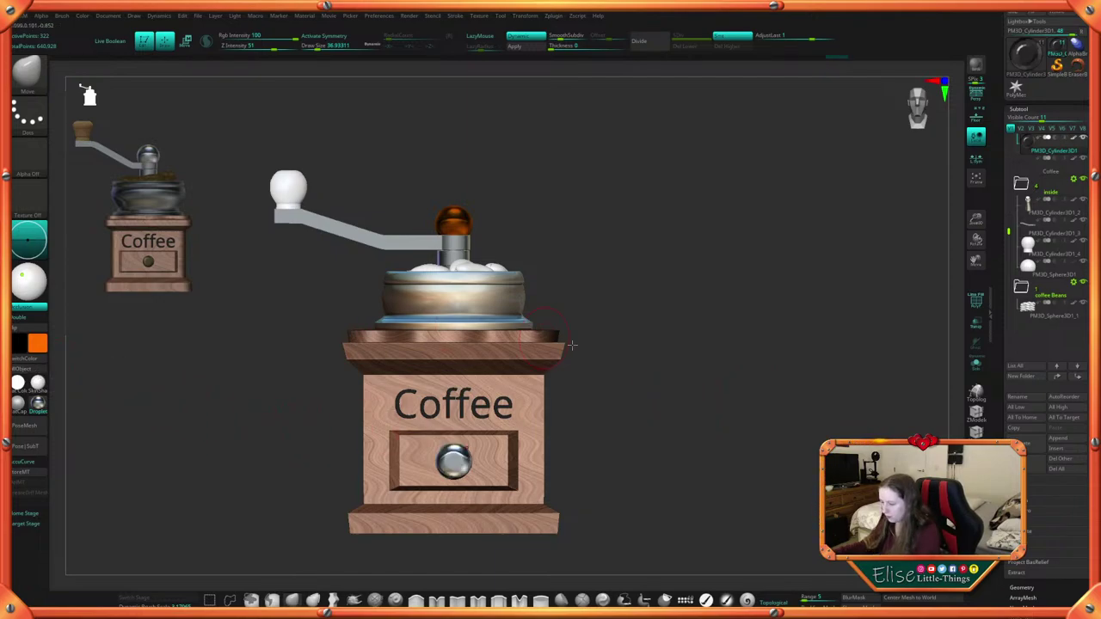
Set the active colour to white using the Rgb channel for the drawer knob
{"action": "key", "text": "space"}
{"action": "left_click", "coordinate": [627, 396]}
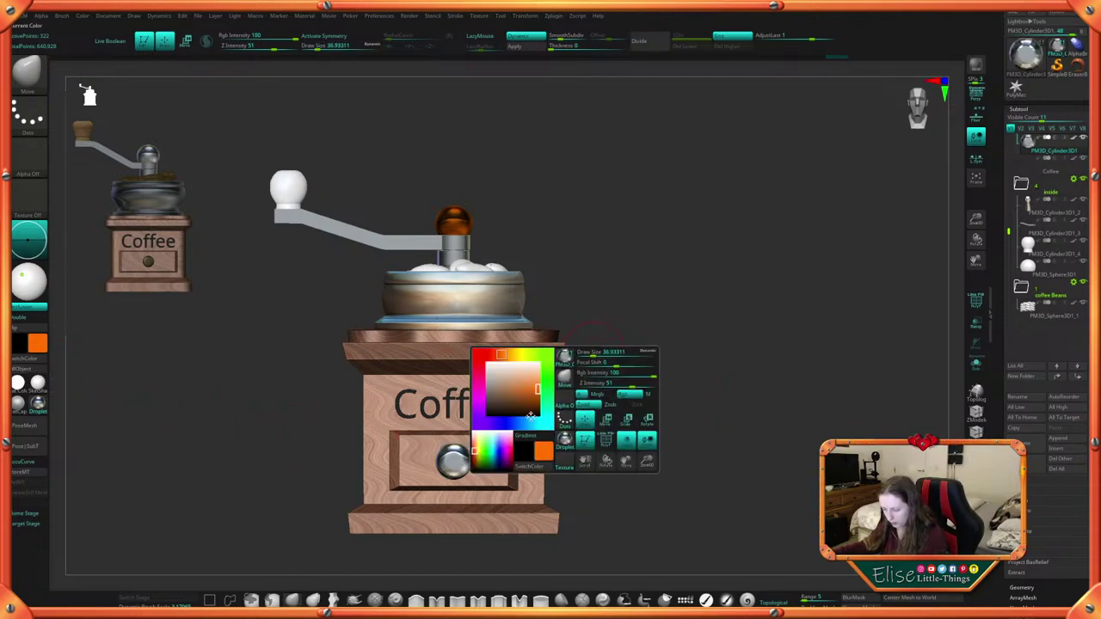
{"action": "left_click", "coordinate": [489, 381]}
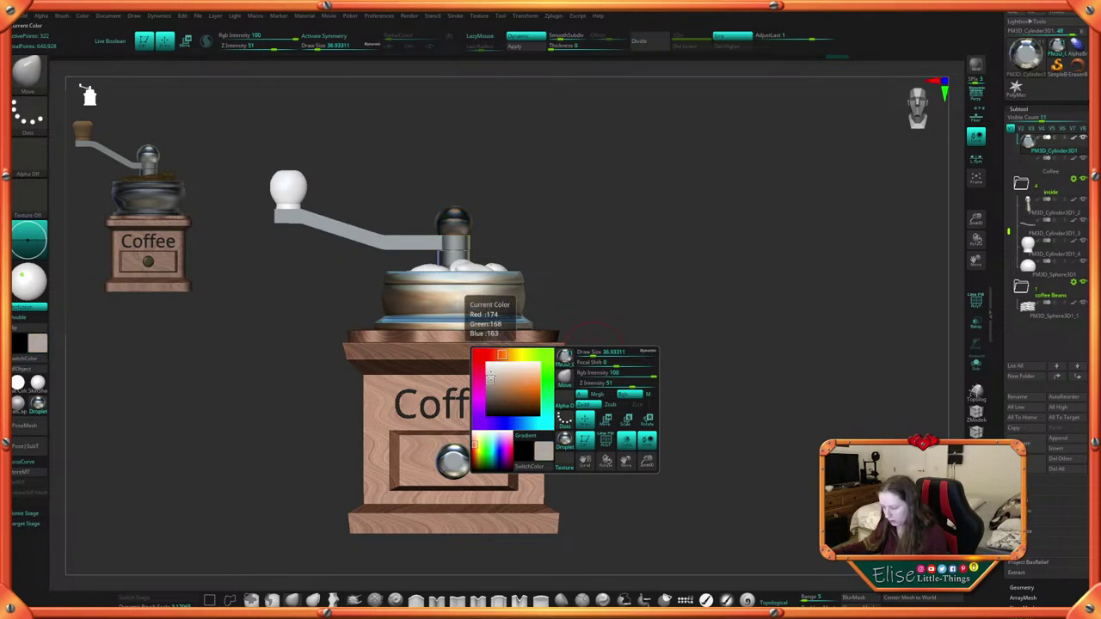
{"action": "left_click", "coordinate": [489, 373]}
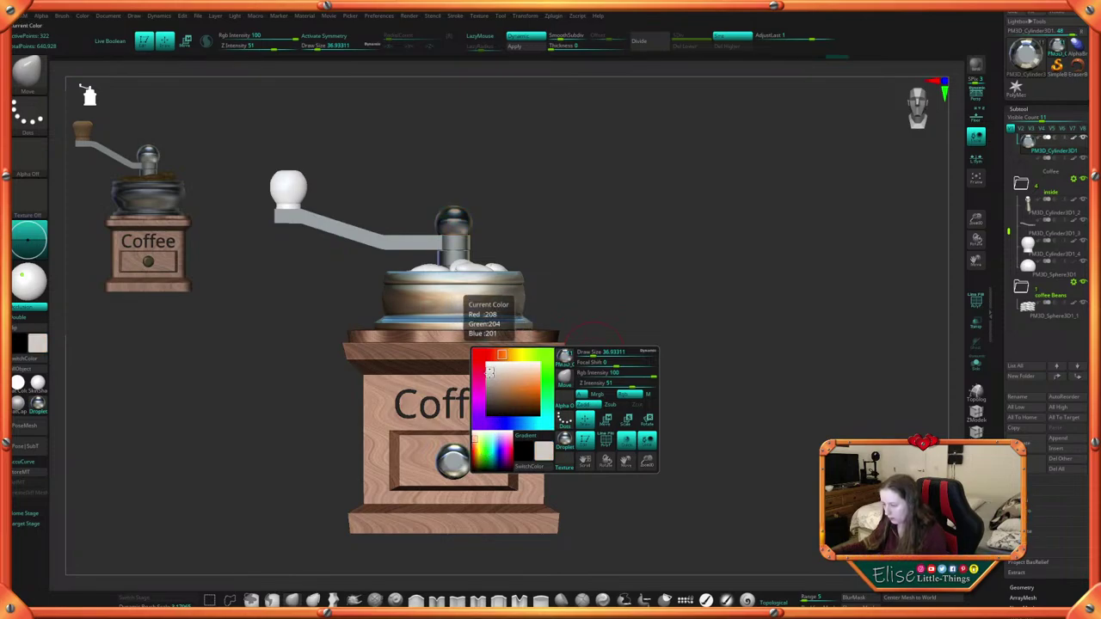
{"action": "left_click", "coordinate": [489, 367]}
{"action": "left_click", "coordinate": [487, 364]}
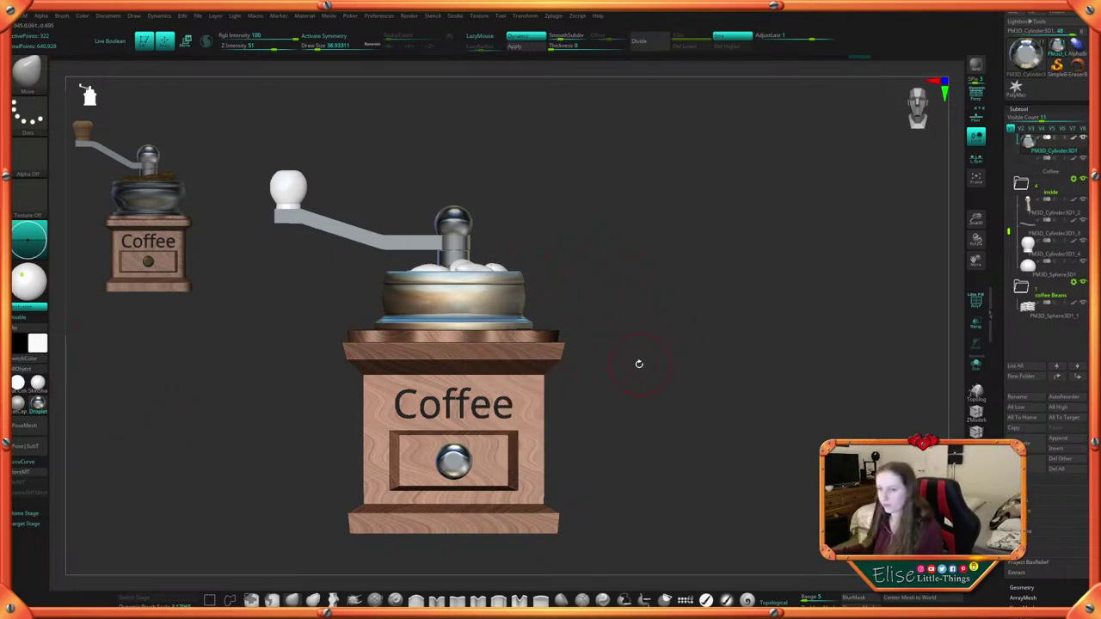
Select the coffee beans in the bowl and choose an orange-brown active colour
{"action": "left_click_drag", "start_coordinate": [642, 350], "coordinate": [625, 392]}
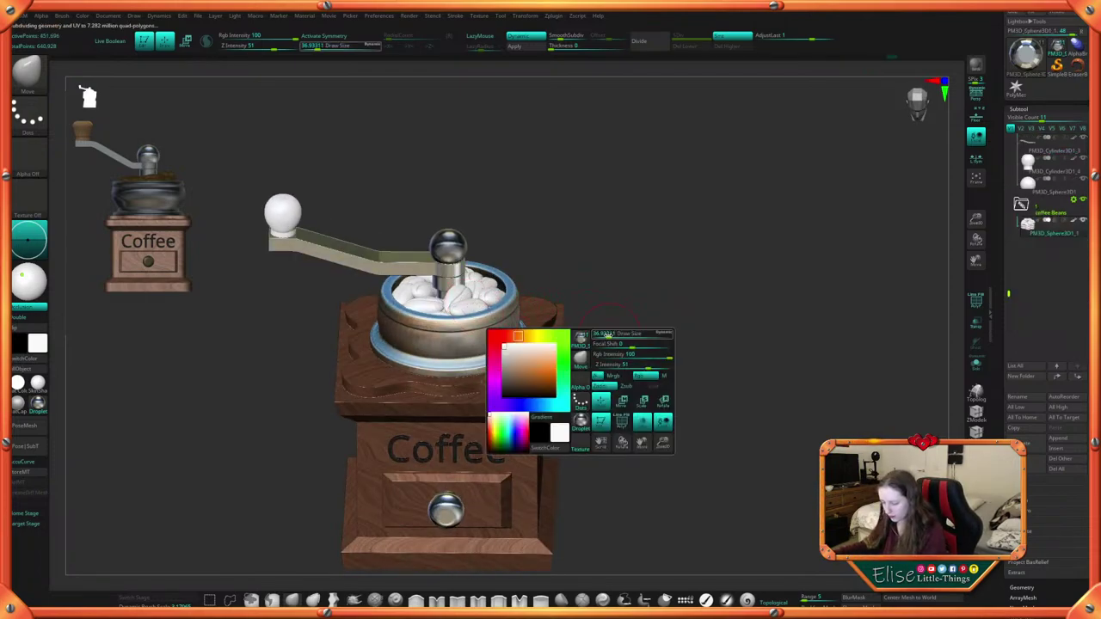
{"action": "key", "text": "space"}
{"action": "left_click", "coordinate": [535, 365]}
{"action": "left_click", "coordinate": [536, 370]}
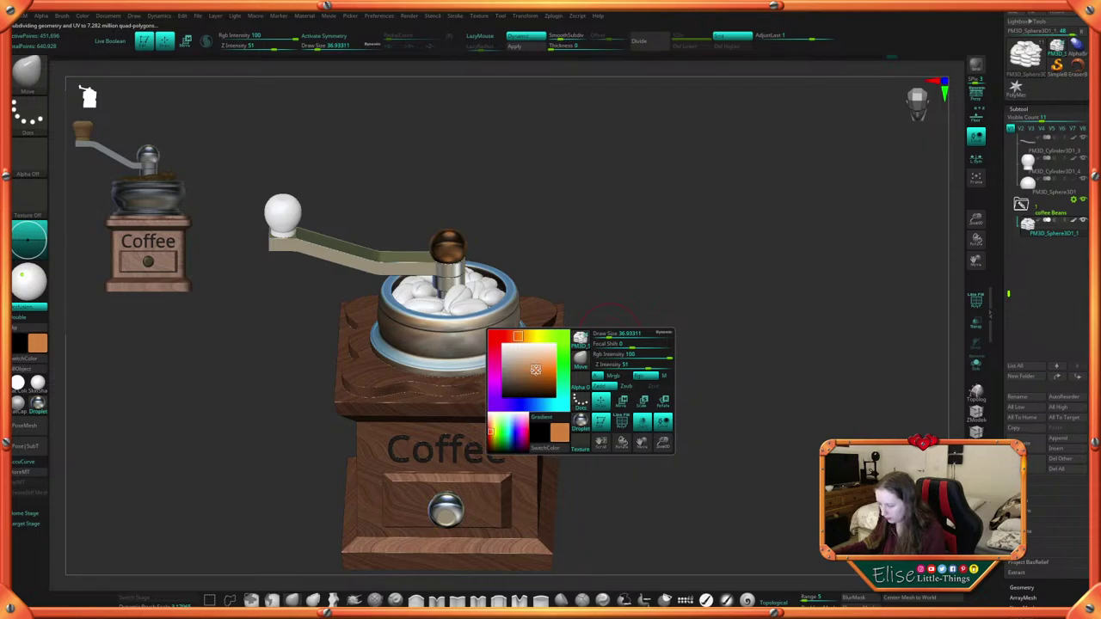
{"action": "left_click", "coordinate": [536, 375]}
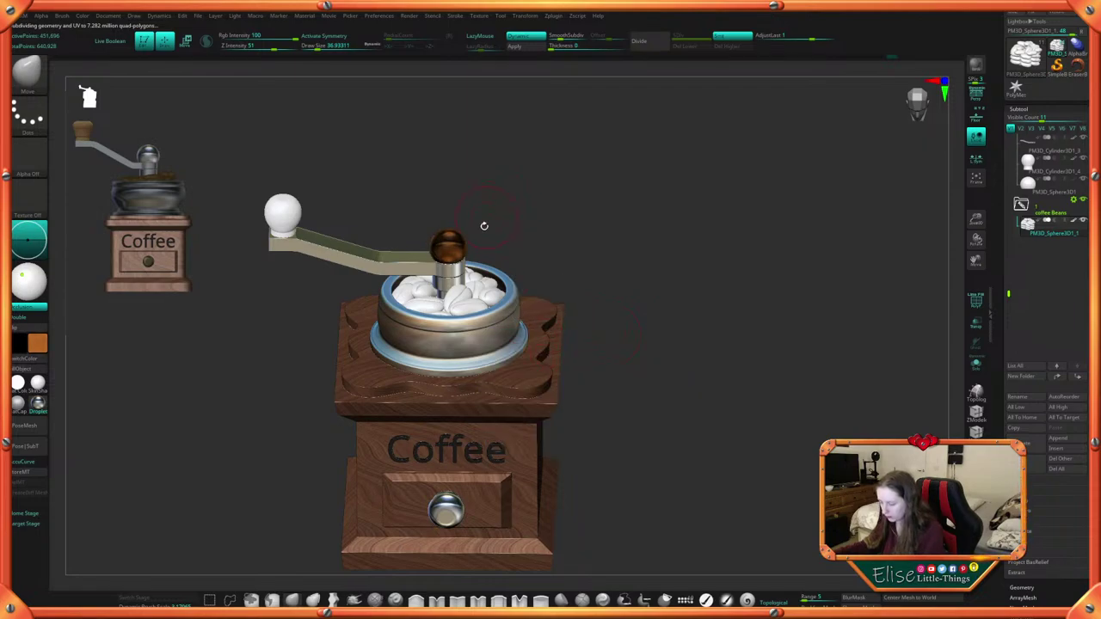
Select the ball on top of the shaft and fill it with an off-white colour
{"action": "left_click", "coordinate": [456, 247], "text": "alt"}
{"action": "key", "text": "space"}
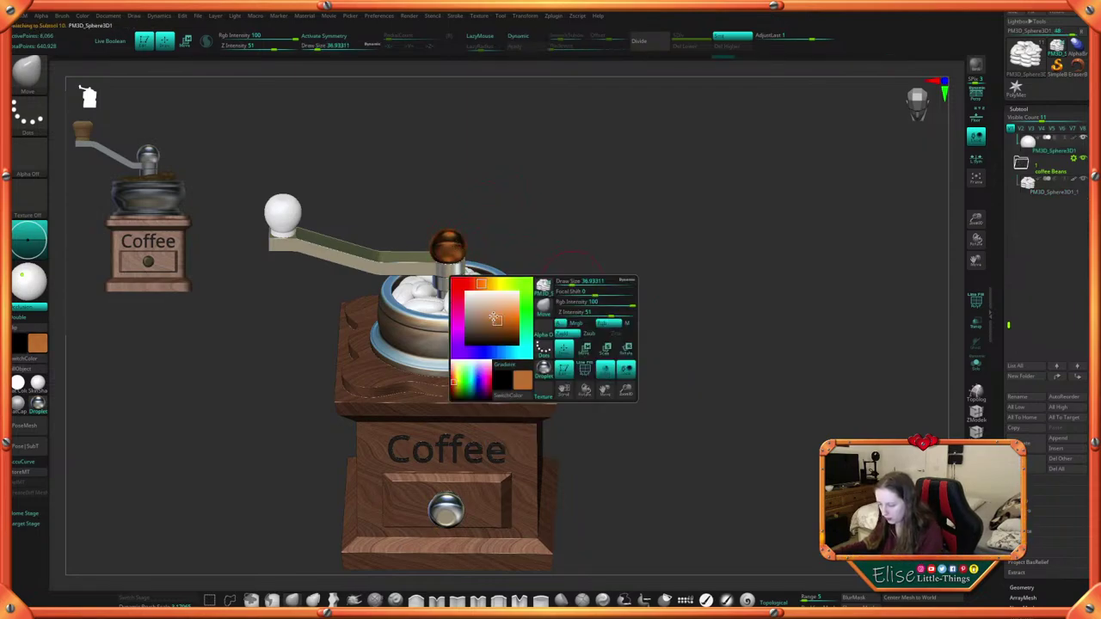
{"action": "left_click", "coordinate": [469, 296]}
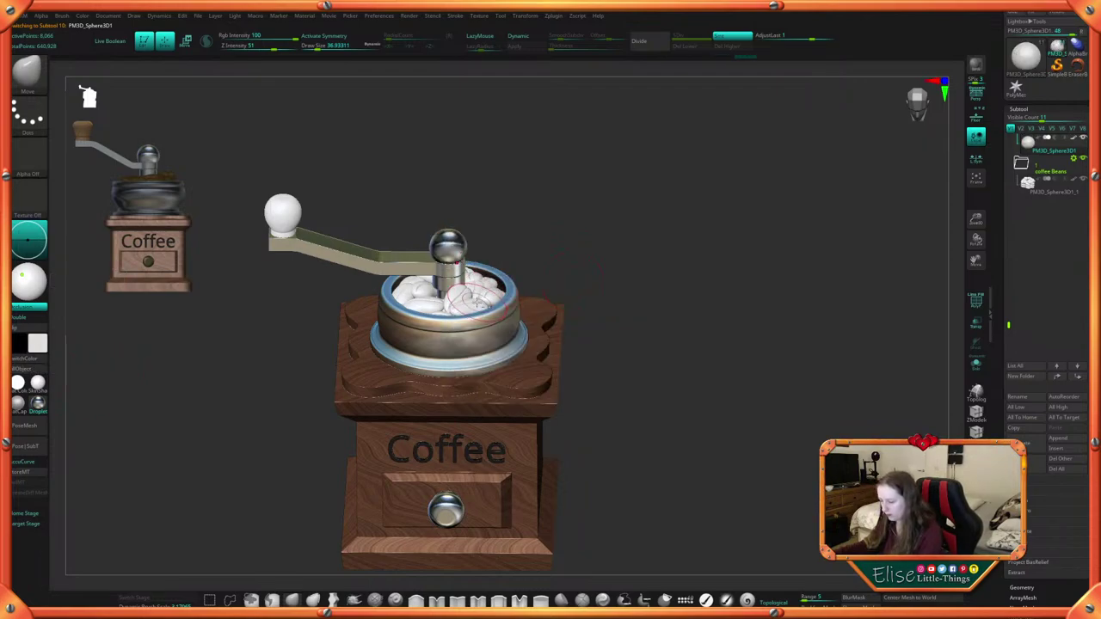
Select the coffee beans in the bowl and pick a medium brown as the active colour
{"action": "key", "text": "d"}
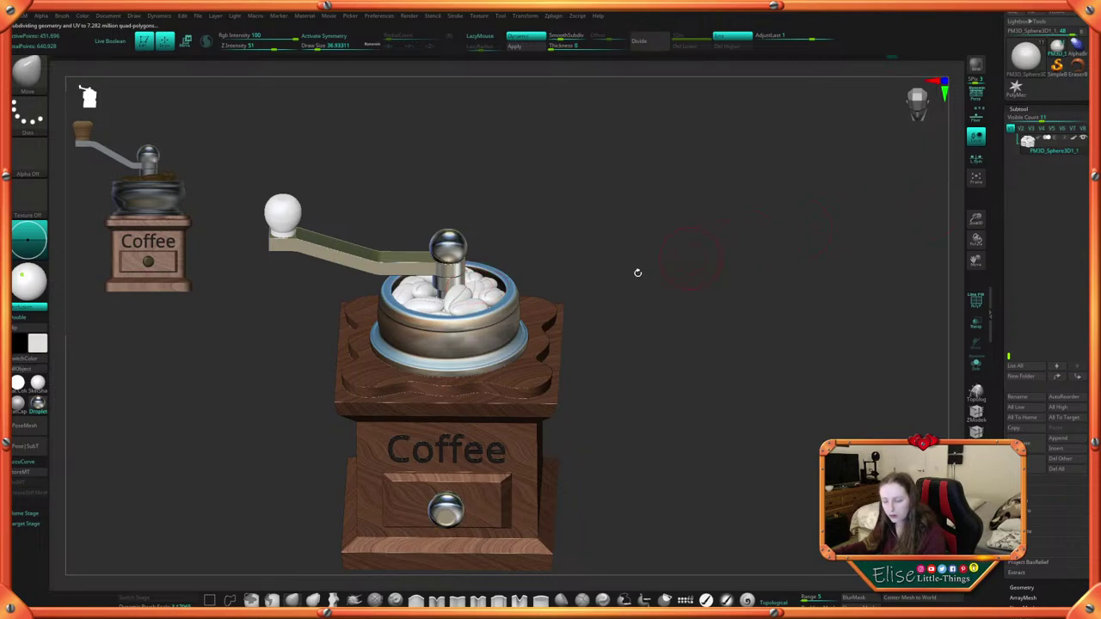
{"action": "key", "text": "space"}
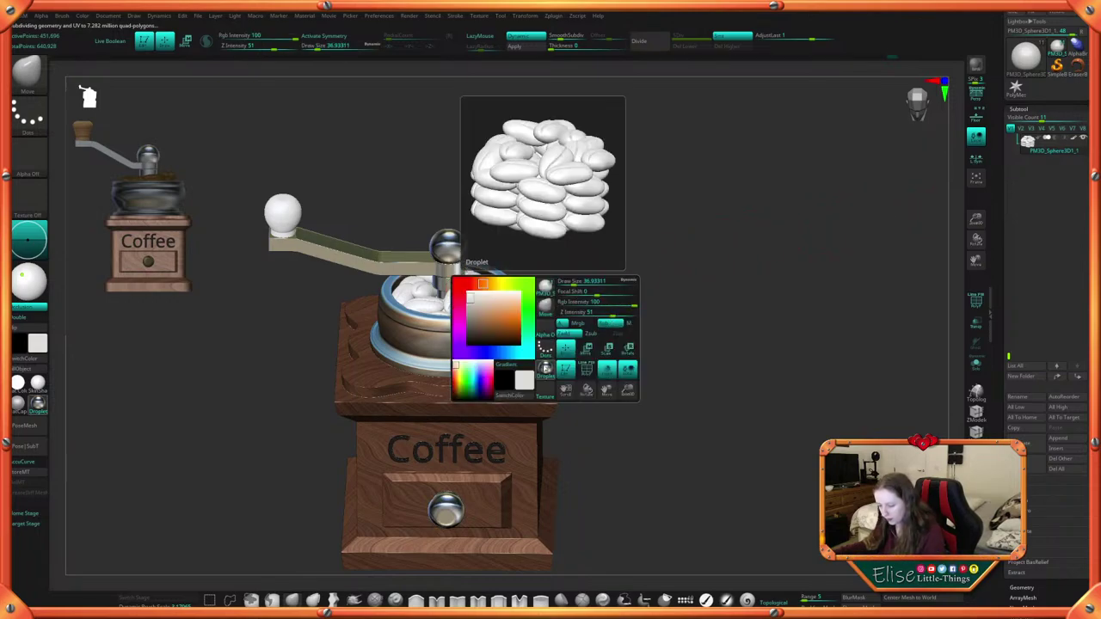
{"action": "left_click", "coordinate": [493, 307]}
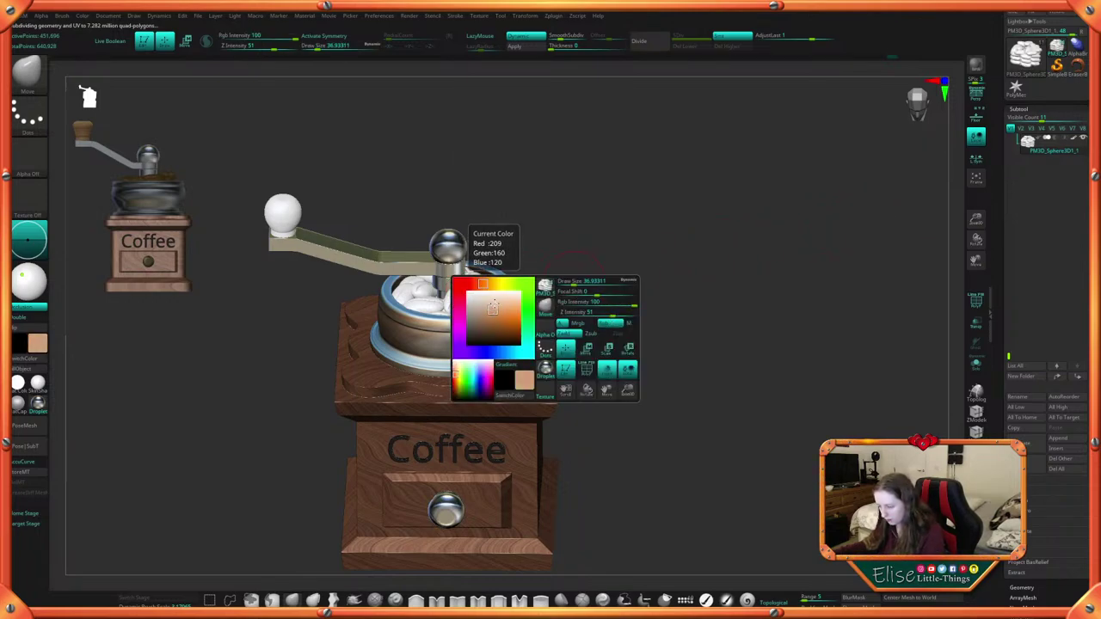
{"action": "left_click", "coordinate": [497, 322]}
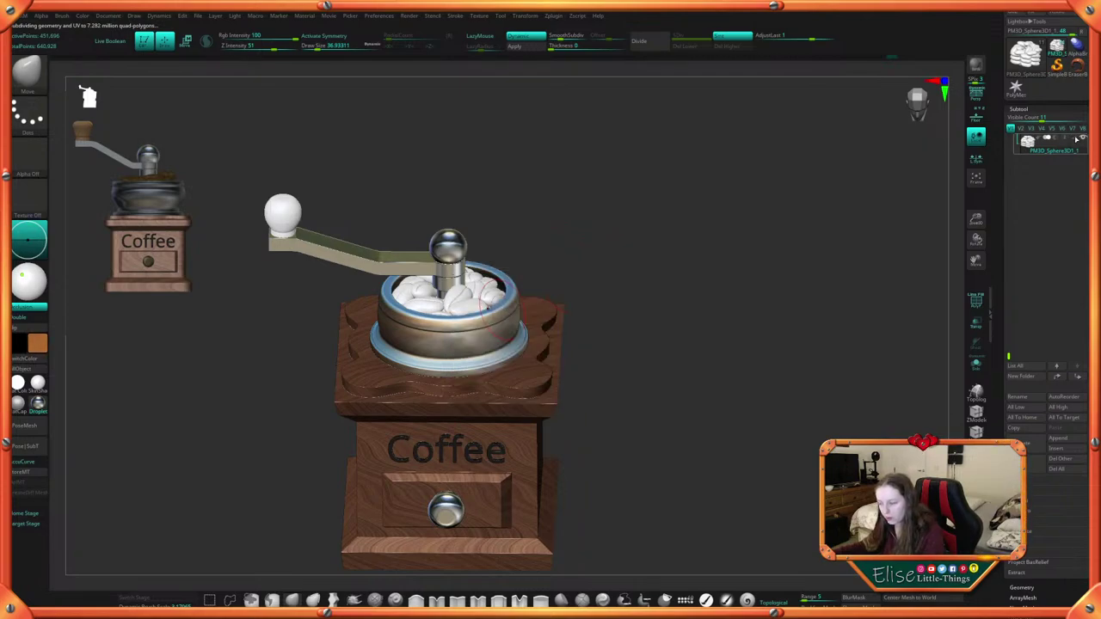
Choose StartupMaterial and fill the coffee beans with it
{"action": "key", "text": "space"}
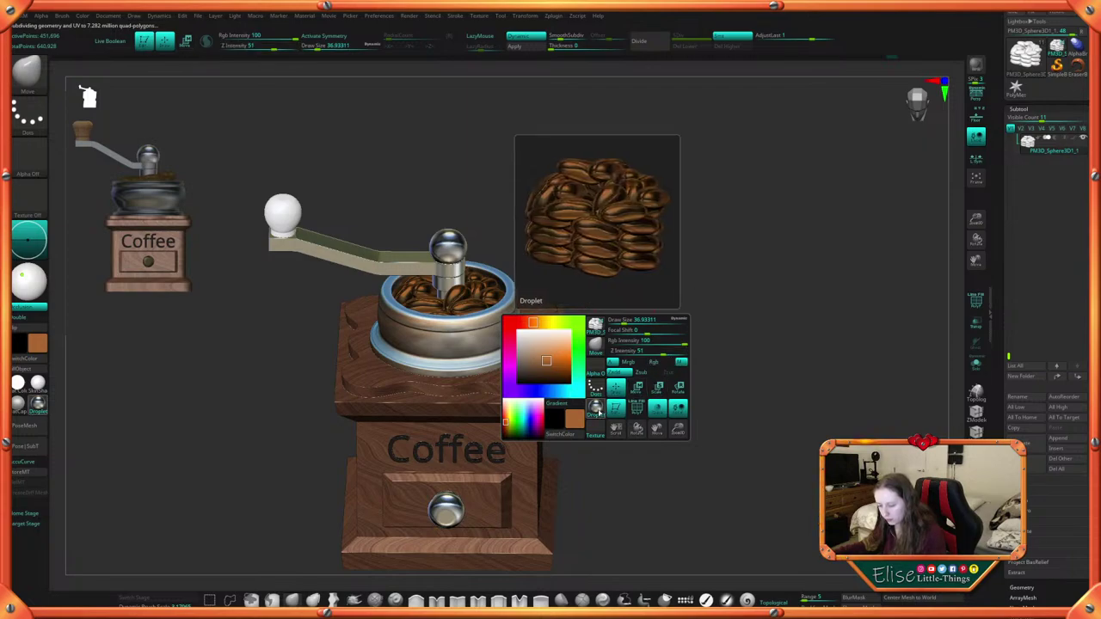
{"action": "left_click", "coordinate": [595, 409]}
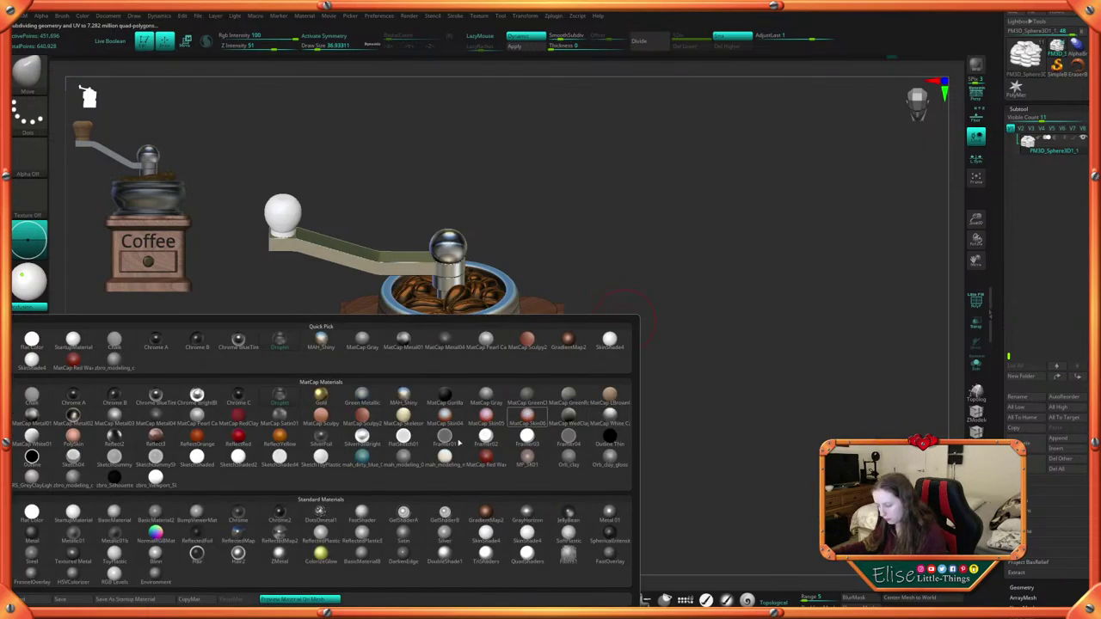
{"action": "left_click", "coordinate": [73, 514]}
{"action": "key", "text": "space"}
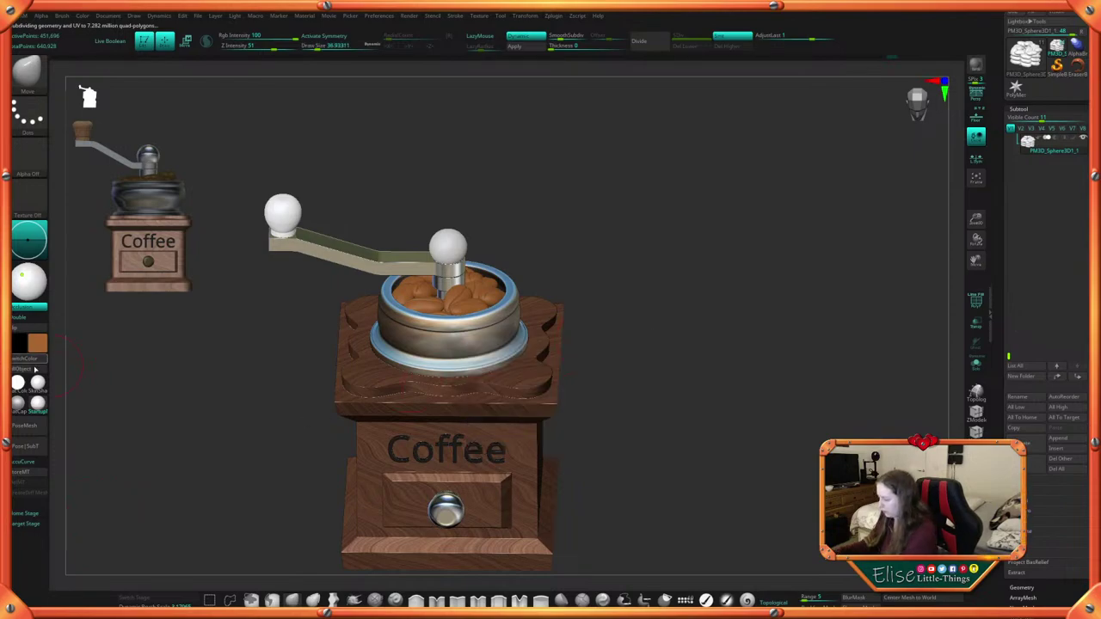
{"action": "left_click", "coordinate": [38, 371]}
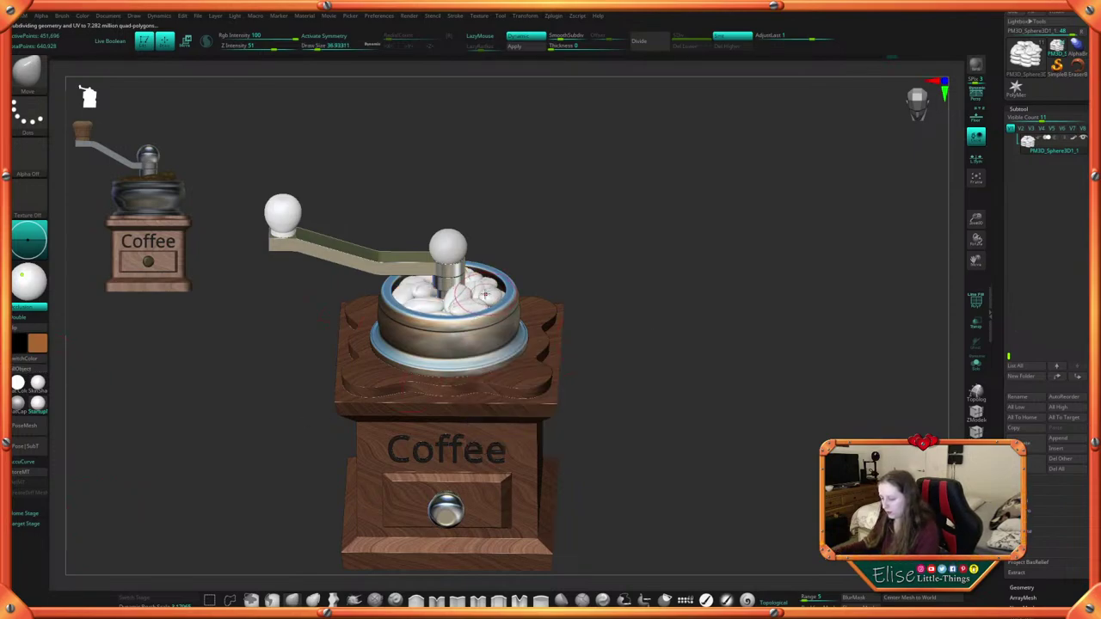
Switch to the Rgb channel and fill the coffee beans with the orange-brown colour
{"action": "key", "text": "space"}
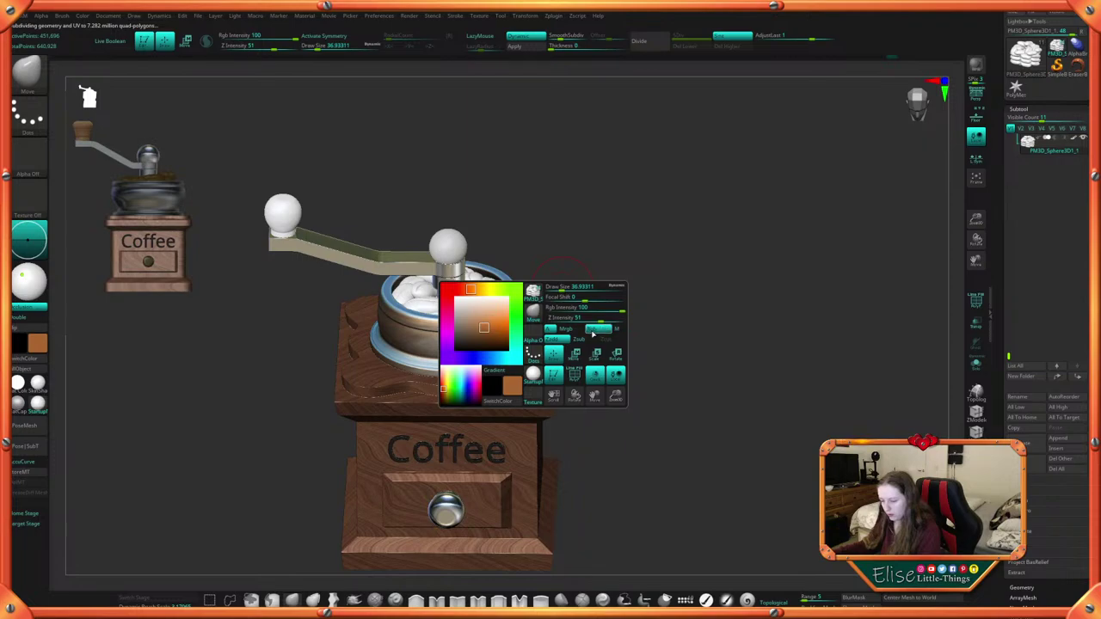
{"action": "key", "text": "space"}
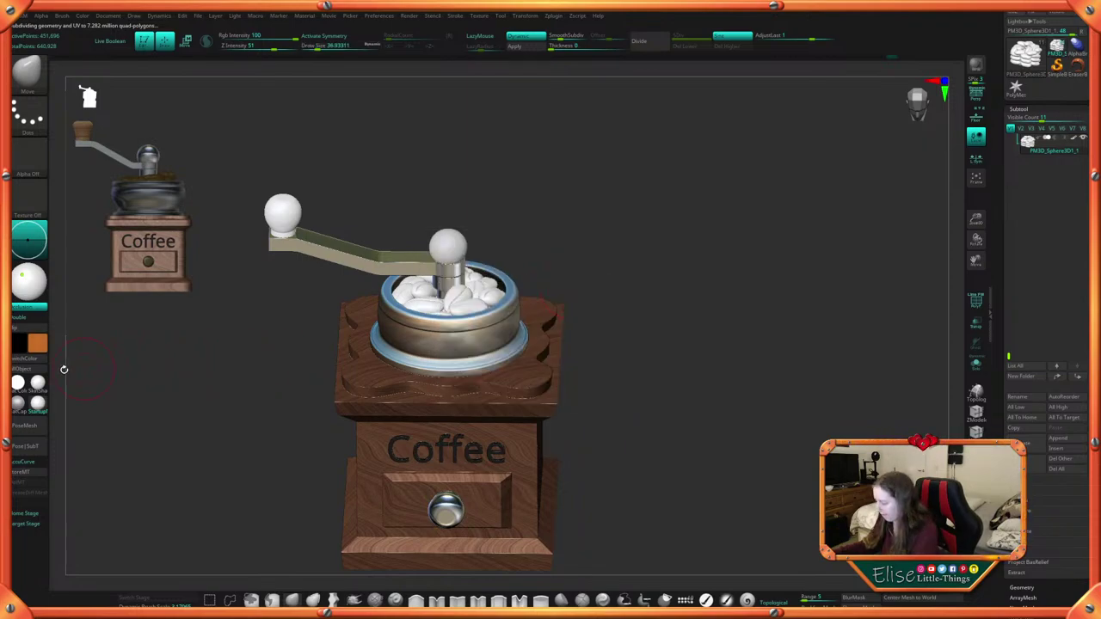
{"action": "left_click", "coordinate": [35, 369]}
Fill the coffee beans with a darker brown of Red 118, Green 61, Blue 23
{"action": "key", "text": "space"}
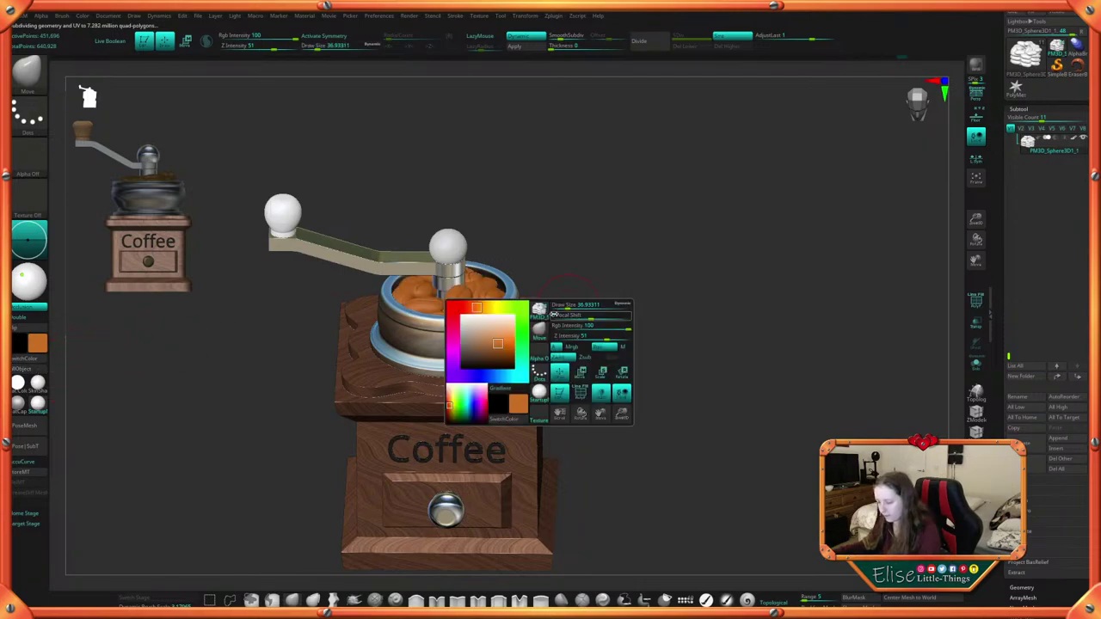
{"action": "left_click", "coordinate": [492, 336]}
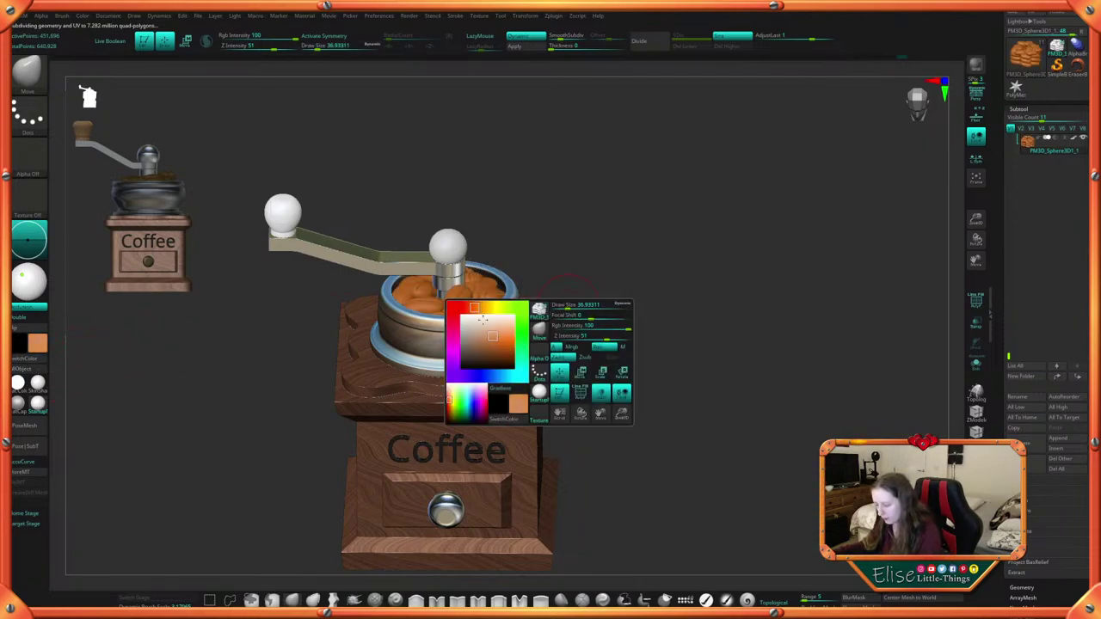
{"action": "left_click", "coordinate": [496, 353]}
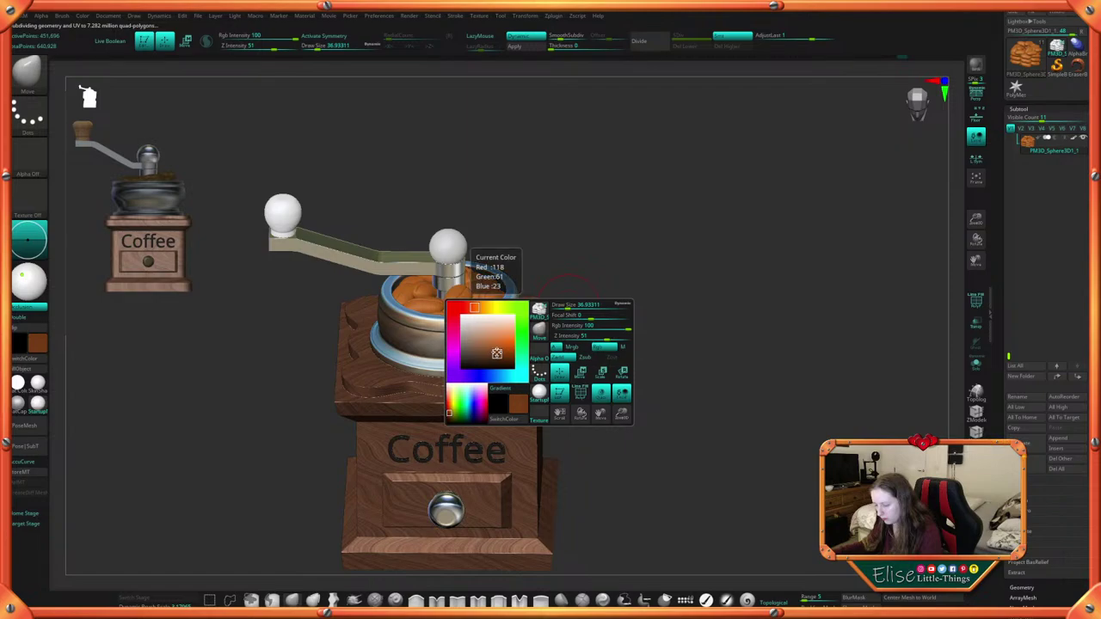
{"action": "left_click", "coordinate": [39, 371]}
Pick an even deeper, more saturated brown and fill the coffee beans with it
{"action": "left_click_drag", "start_coordinate": [602, 275], "coordinate": [590, 284]}
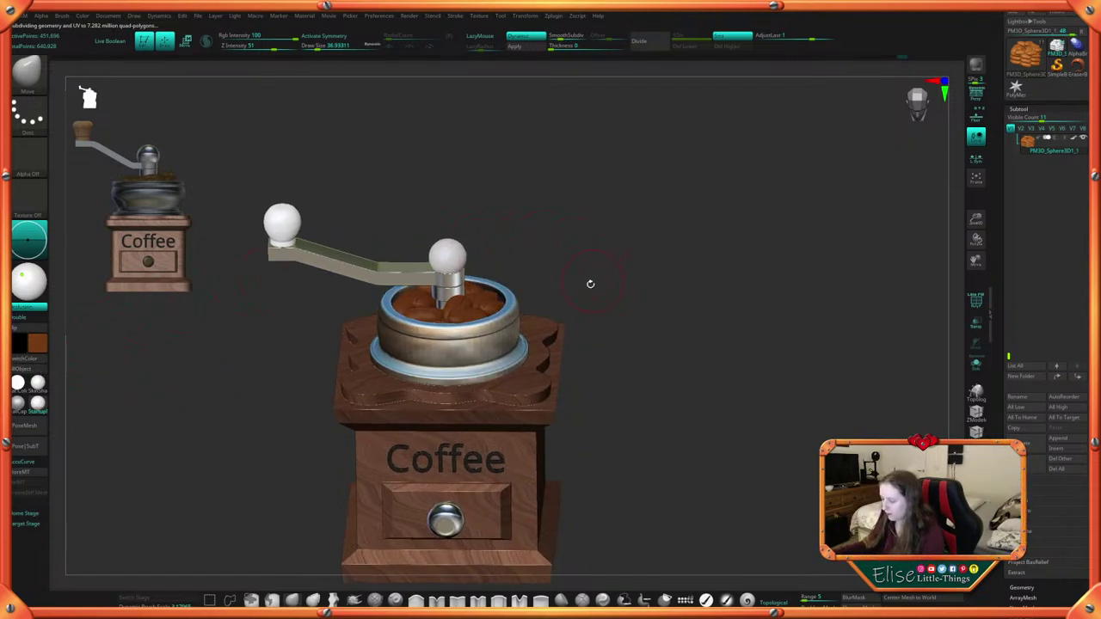
{"action": "key", "text": "space"}
{"action": "left_click", "coordinate": [517, 351]}
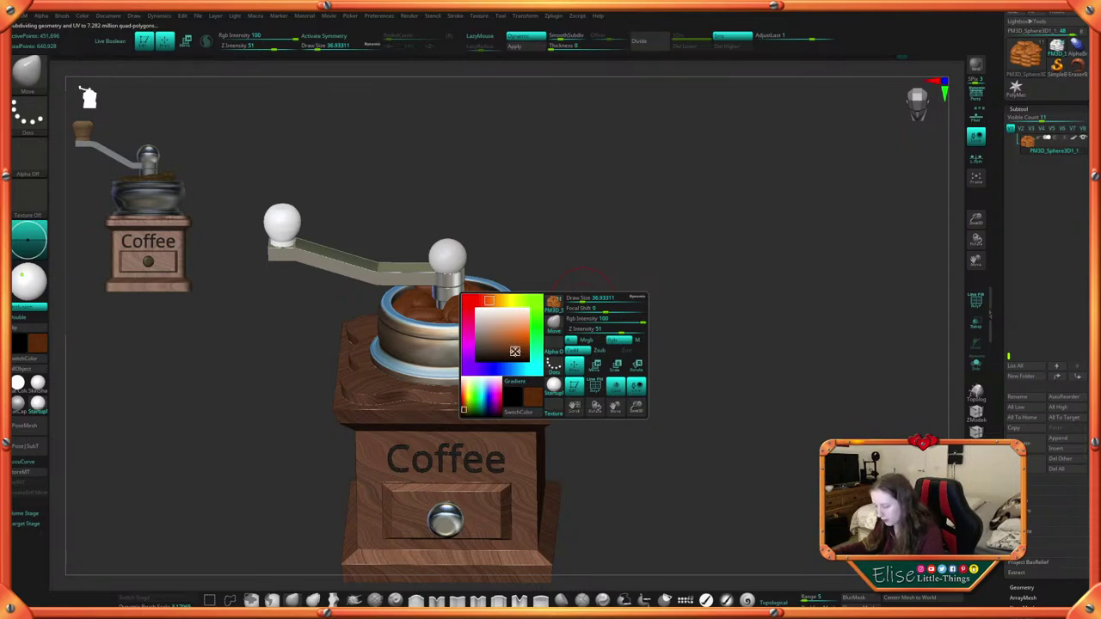
{"action": "left_click", "coordinate": [38, 371]}
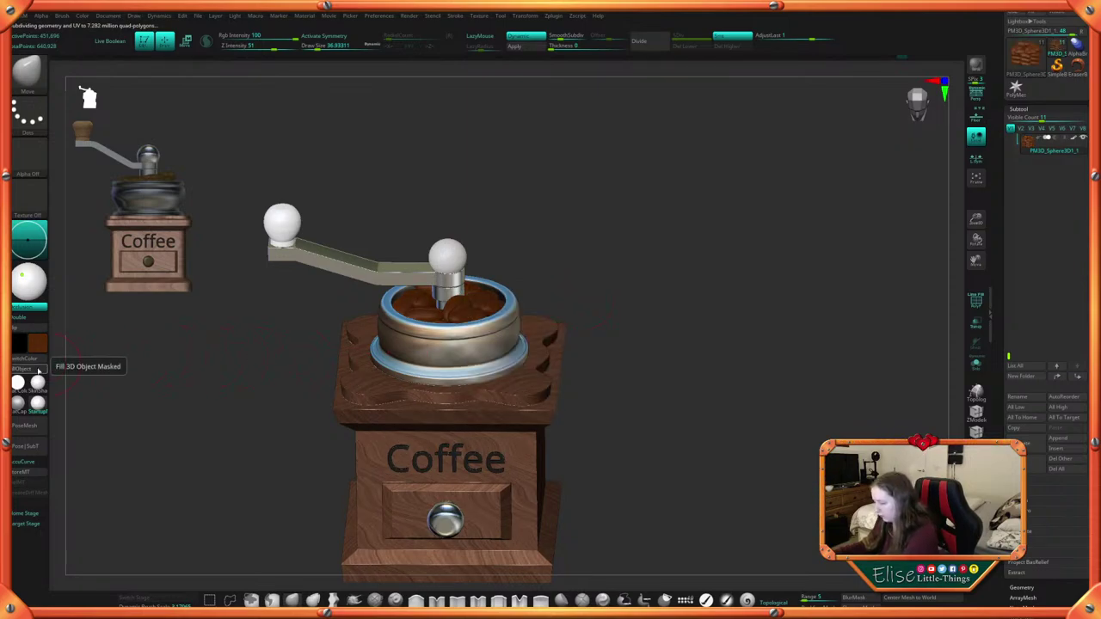
Select the ball on top of the central crank shaft and fill it with the Droplet material
{"action": "left_click_drag", "start_coordinate": [635, 277], "coordinate": [629, 311]}
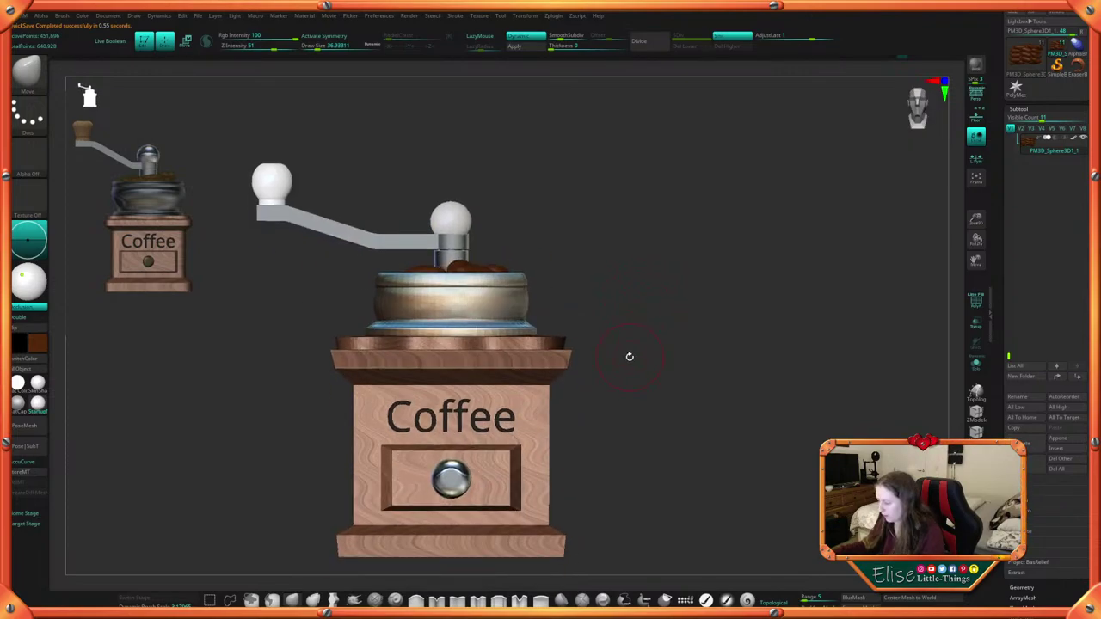
{"action": "mouse_move", "coordinate": [630, 356]}
{"action": "left_mouse_down"}
{"action": "mouse_move", "coordinate": [625, 312]}
{"action": "mouse_move", "coordinate": [641, 312]}
{"action": "mouse_move", "coordinate": [582, 224]}
{"action": "mouse_move", "coordinate": [571, 272]}
{"action": "left_mouse_up"}
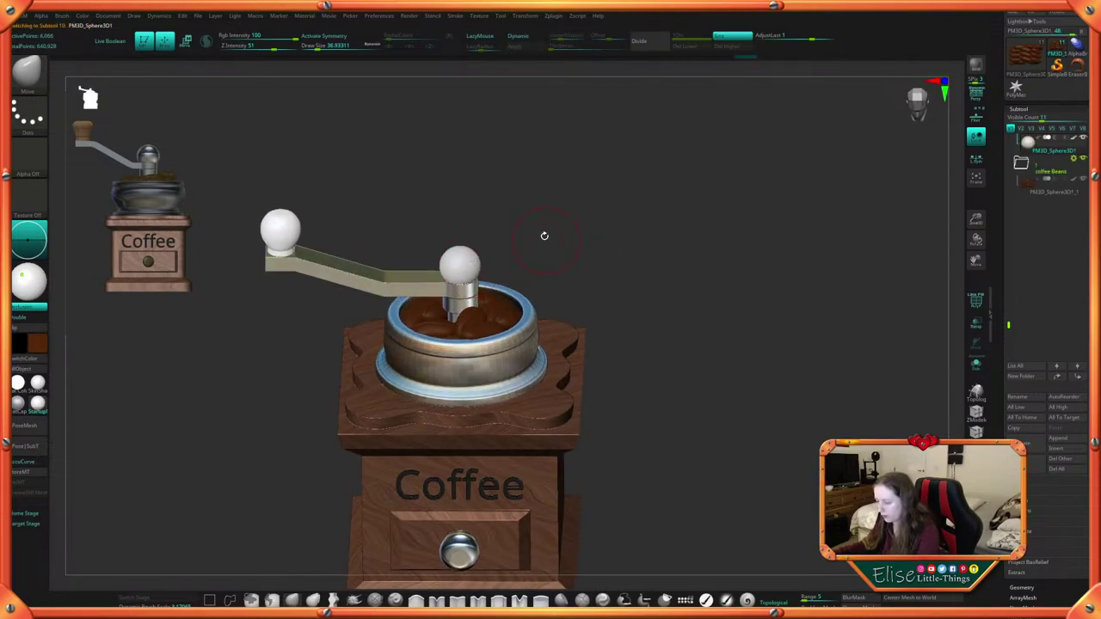
{"action": "key", "text": "space"}
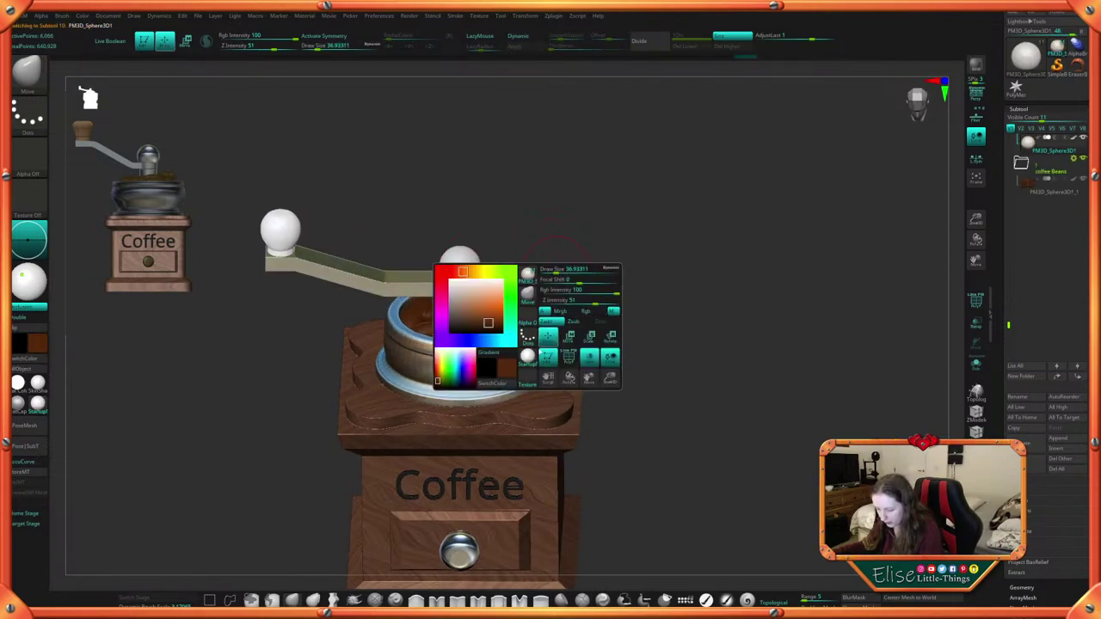
{"action": "left_click", "coordinate": [527, 356]}
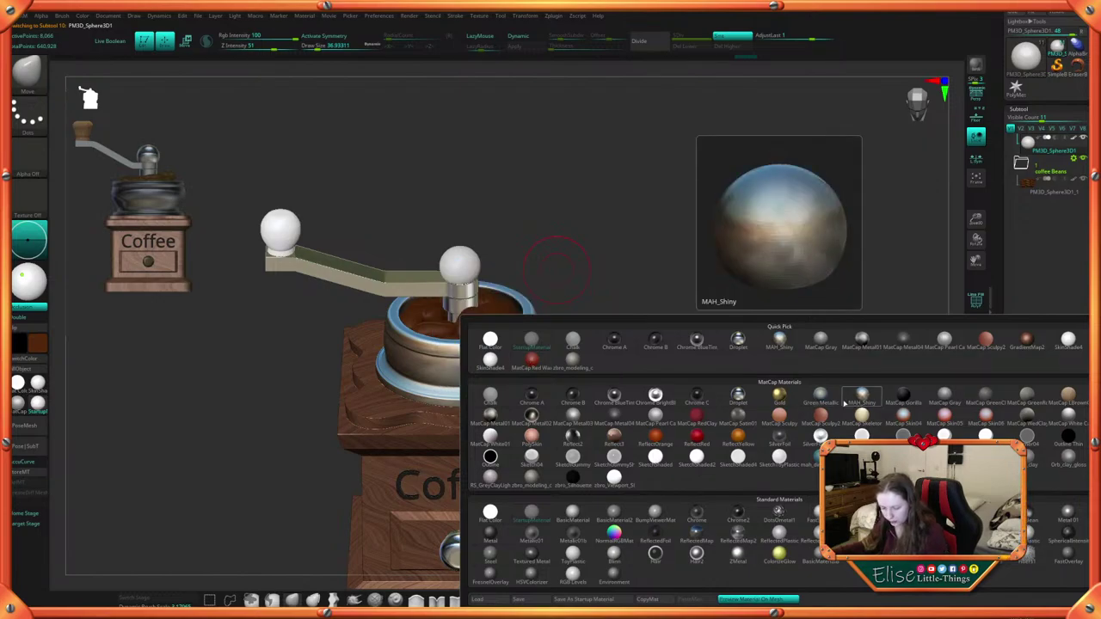
{"action": "left_click", "coordinate": [743, 399]}
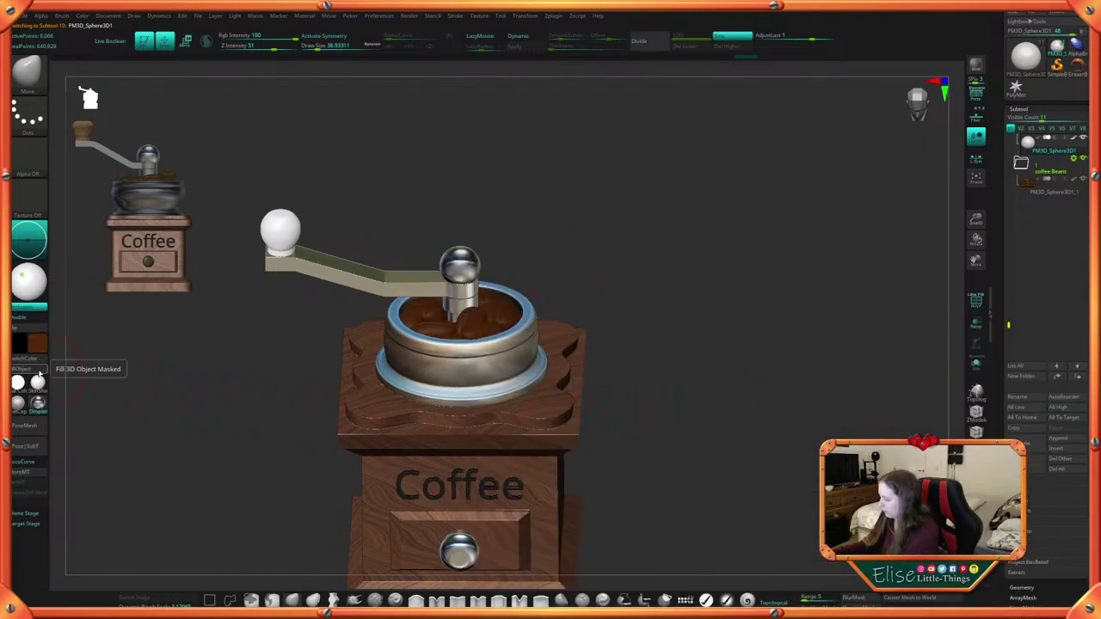
Select the crank's handle knob, switch to the Rgb channel and fill the knob with brown of Red 115, Green 68, Blue 37
{"action": "left_click_drag", "start_coordinate": [580, 243], "coordinate": [558, 224]}
{"action": "left_click", "coordinate": [303, 221], "text": "alt"}
{"action": "key", "text": "space"}
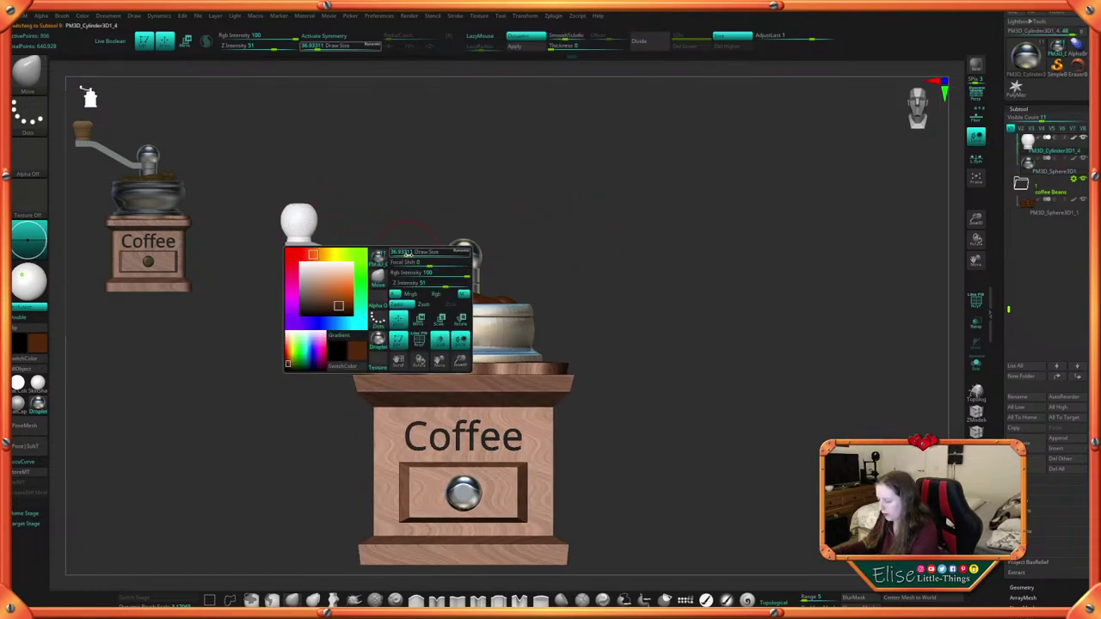
{"action": "left_click", "coordinate": [441, 295]}
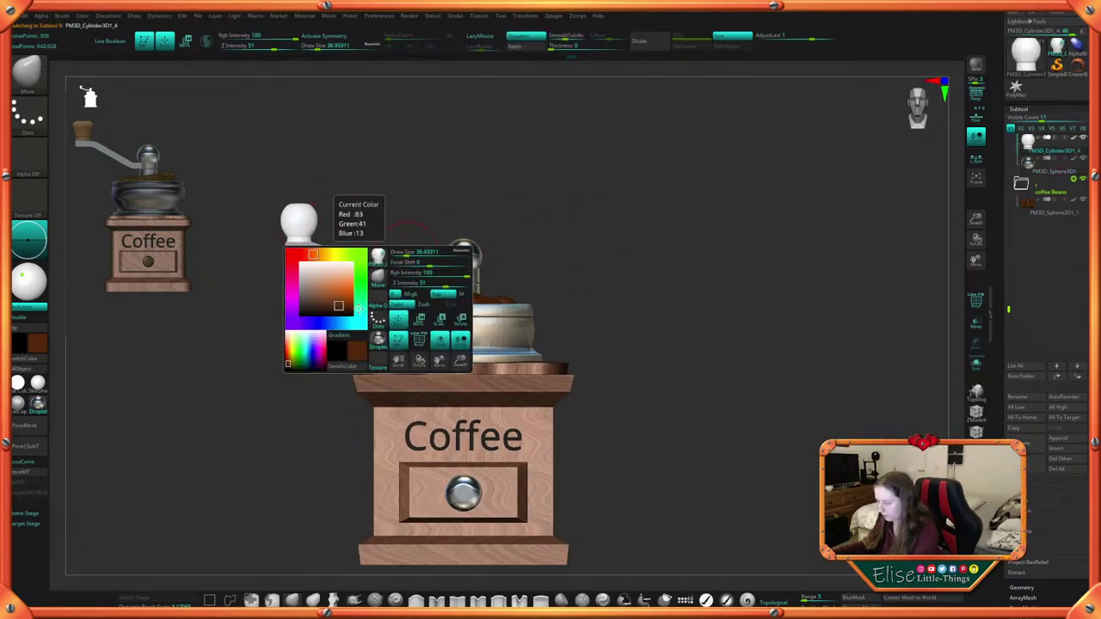
{"action": "left_click_drag", "start_coordinate": [342, 298], "coordinate": [330, 298]}
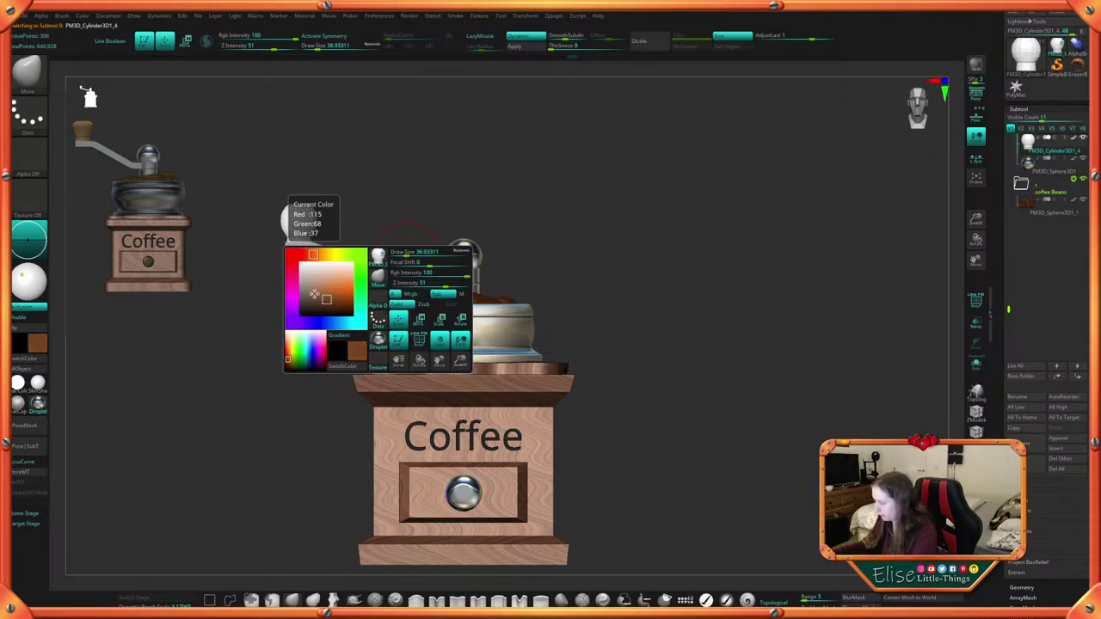
{"action": "left_click", "coordinate": [32, 372]}
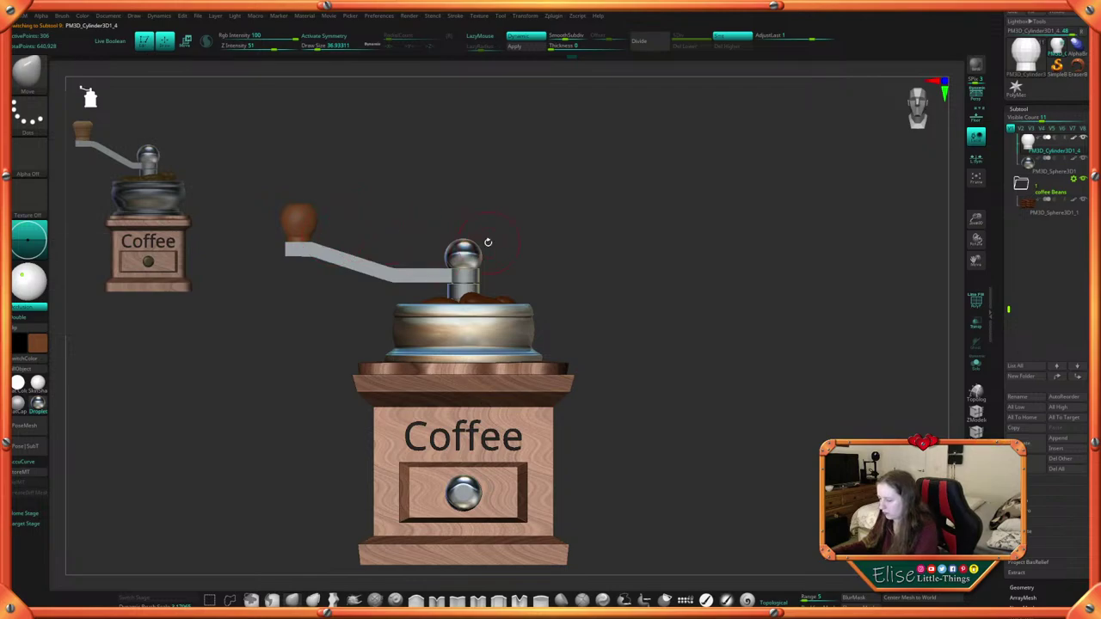
Fill the crank's handle knob with a lighter brown of Red 149, Green 100, Blue 68
{"action": "key", "text": "space"}
{"action": "left_click_drag", "start_coordinate": [400, 288], "coordinate": [395, 282]}
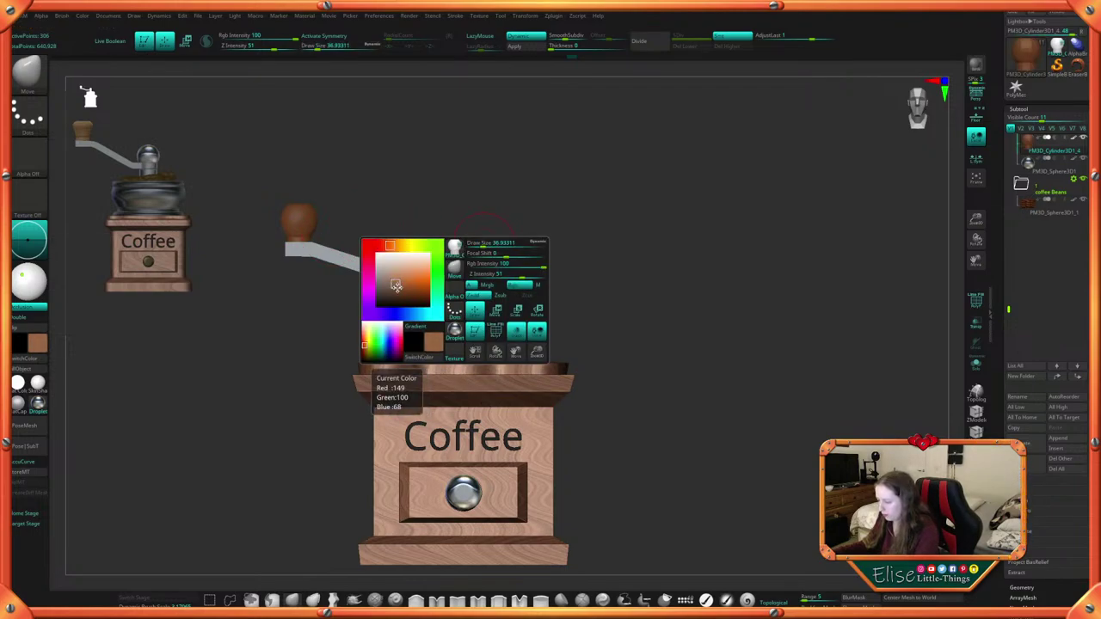
{"action": "left_click", "coordinate": [36, 371]}
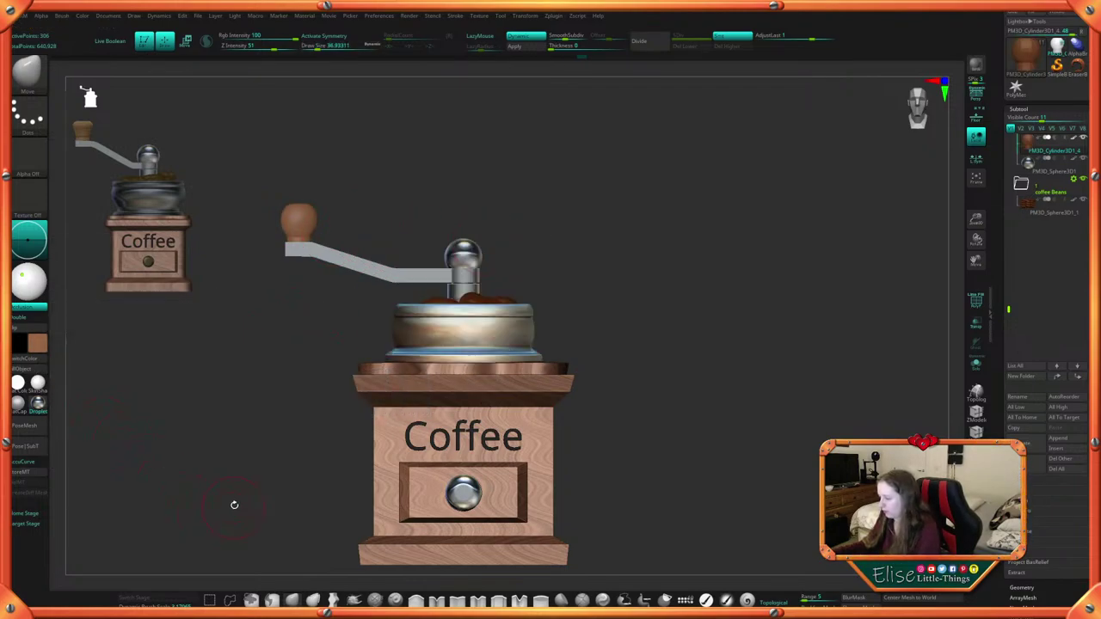
Select the drawer knob, fill it with a dark brown and refill it with a lighter, yellowish brown
{"action": "left_click_drag", "start_coordinate": [233, 504], "coordinate": [214, 457], "text": "alt"}
{"action": "left_click_drag", "start_coordinate": [295, 433], "coordinate": [274, 483], "text": "alt"}
{"action": "left_click_drag", "start_coordinate": [651, 378], "coordinate": [611, 431]}
{"action": "right_click_drag", "start_coordinate": [618, 428], "coordinate": [590, 399]}
{"action": "mouse_move", "coordinate": [590, 400]}
{"action": "left_mouse_down", "text": "alt"}
{"action": "mouse_move", "coordinate": [592, 452]}
{"action": "mouse_move", "coordinate": [592, 418]}
{"action": "left_mouse_up", "text": "alt"}
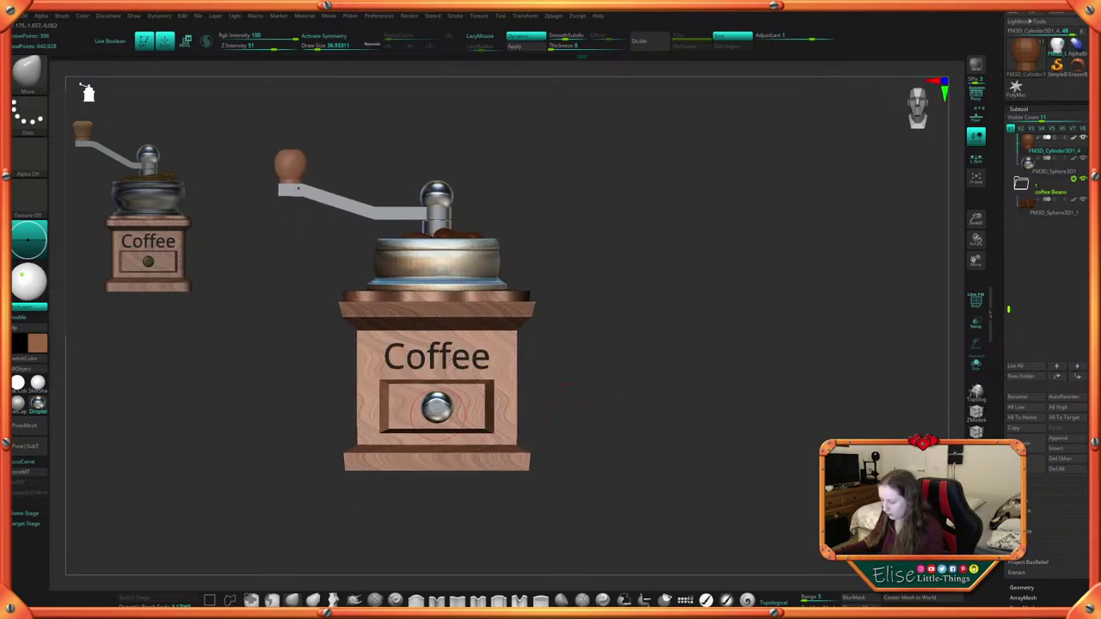
{"action": "key", "text": "space"}
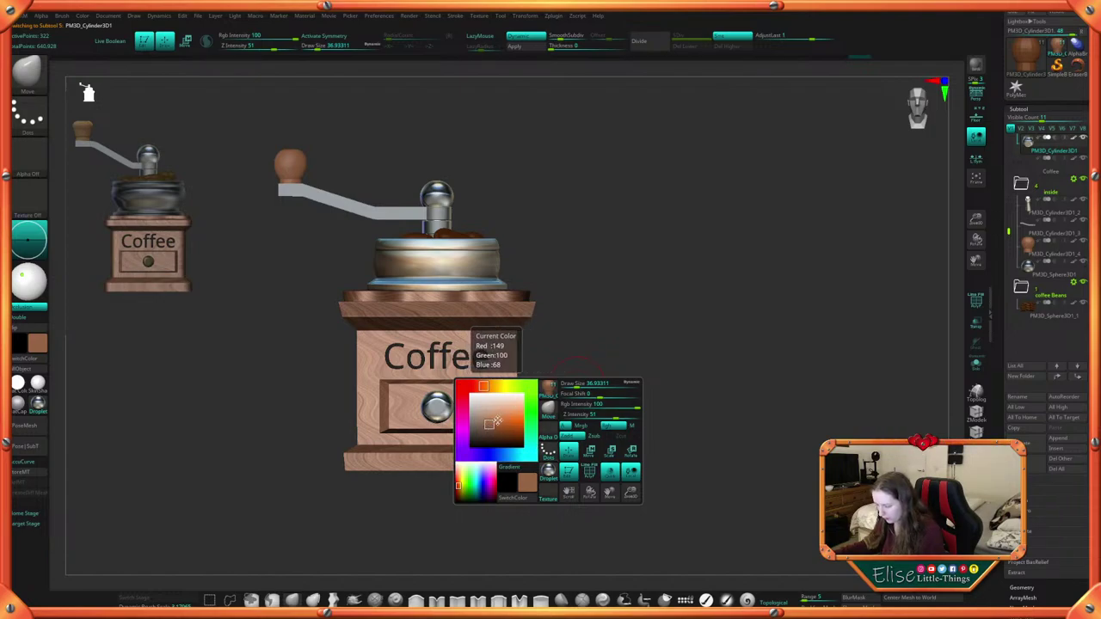
{"action": "left_click_drag", "start_coordinate": [495, 426], "coordinate": [498, 437]}
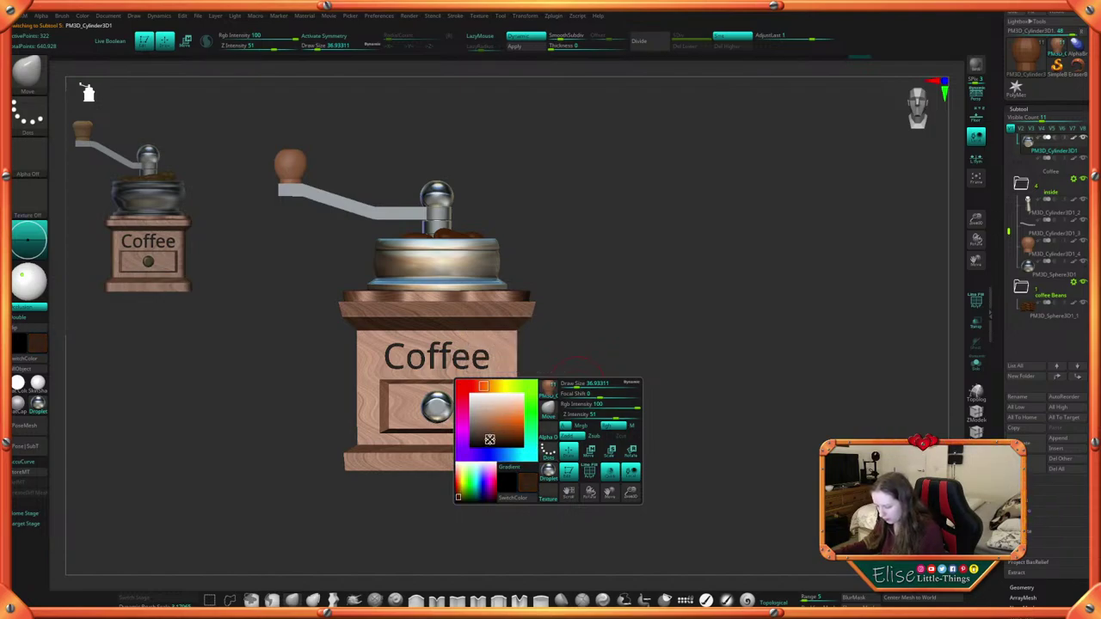
{"action": "key", "text": "space"}
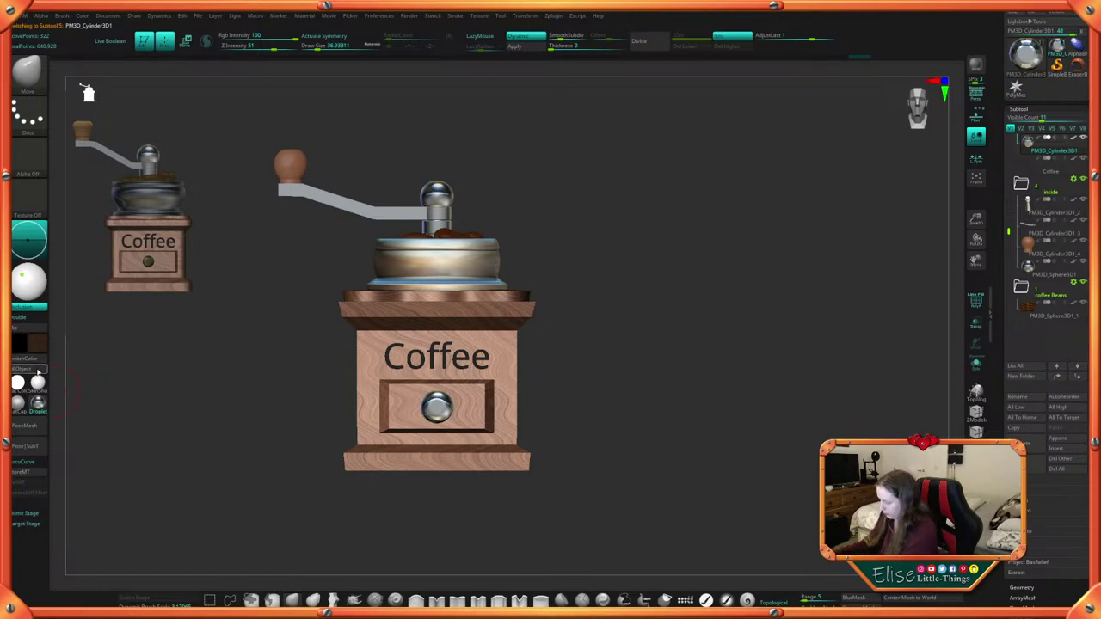
{"action": "key", "text": "space"}
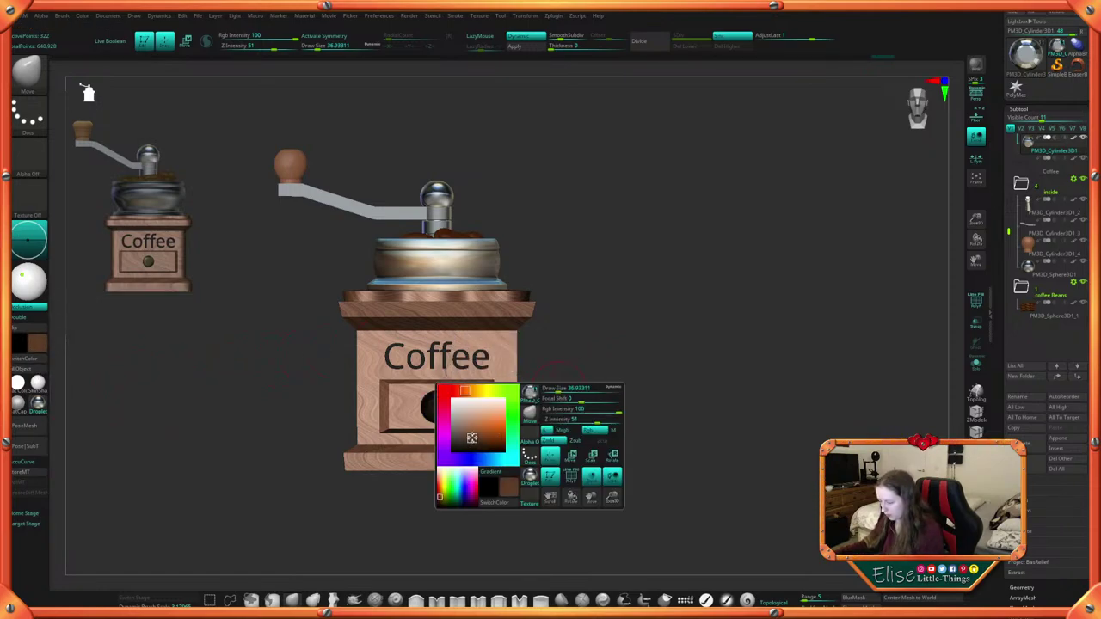
{"action": "left_click", "coordinate": [471, 438]}
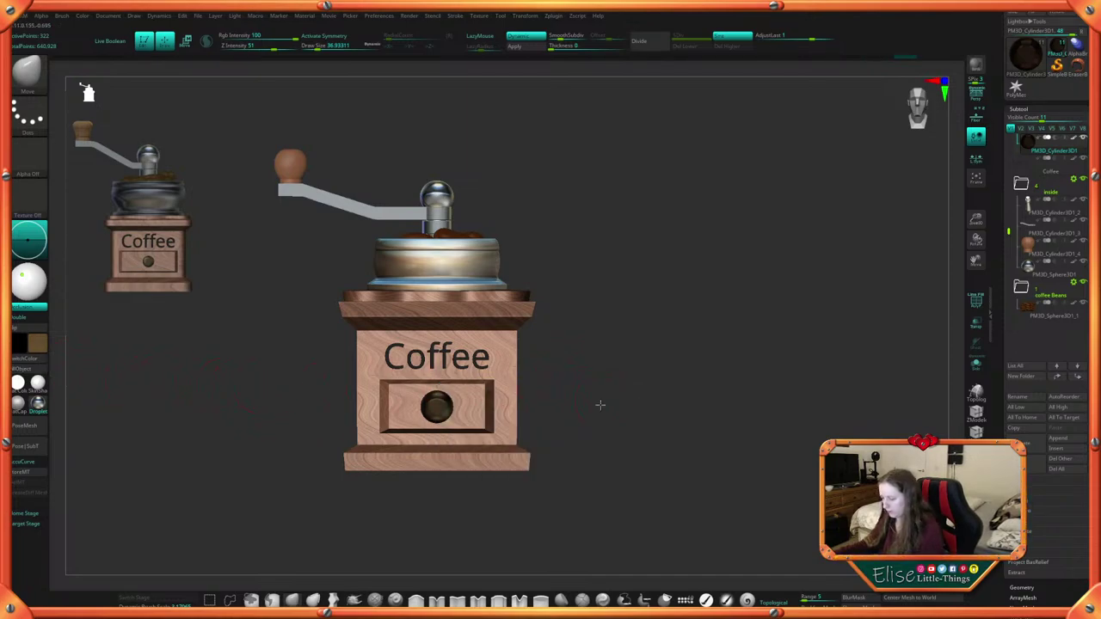
Examine the coloured coffee grinder from the front and from above, comparing its parts with the reference image
{"action": "left_click_drag", "start_coordinate": [601, 406], "coordinate": [507, 433], "text": "alt"}
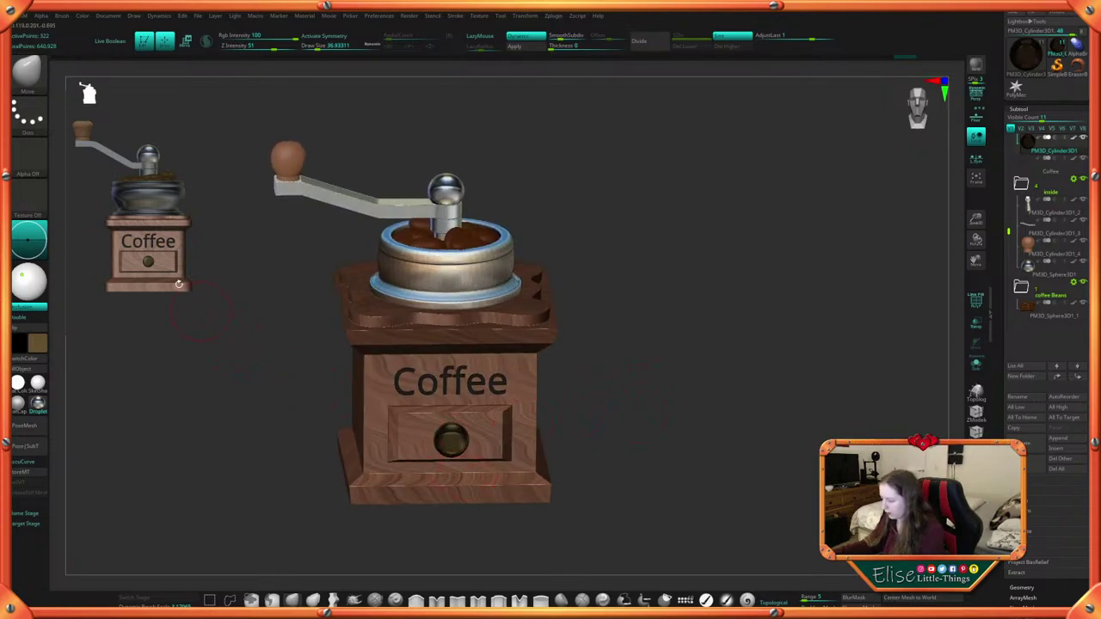
{"action": "left_click_drag", "start_coordinate": [598, 448], "coordinate": [616, 472]}
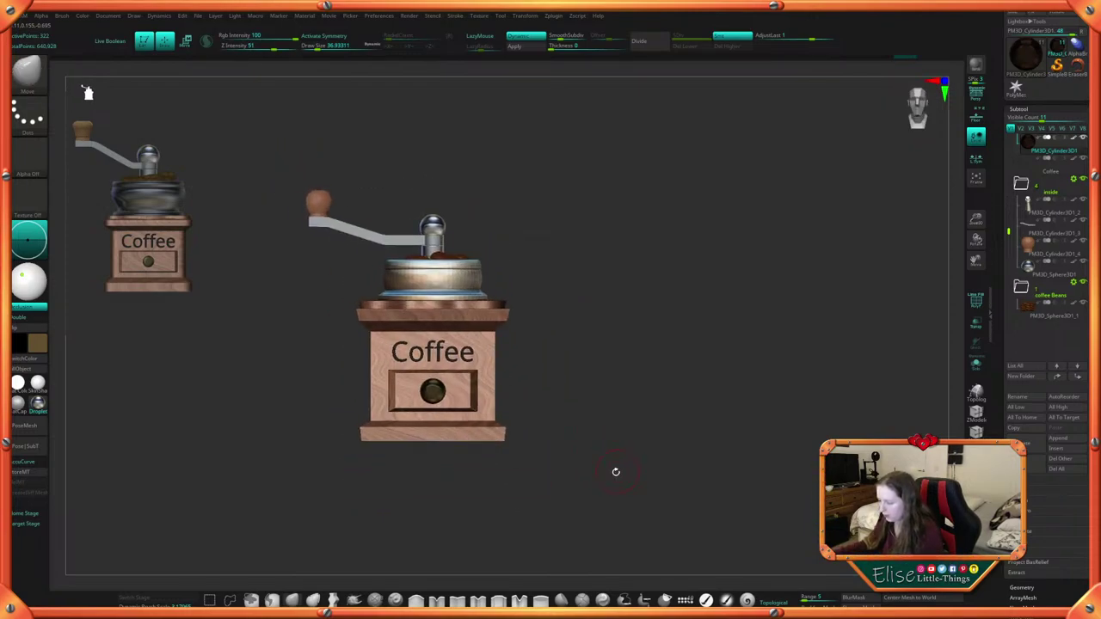
{"action": "left_click_drag", "start_coordinate": [601, 521], "coordinate": [602, 468]}
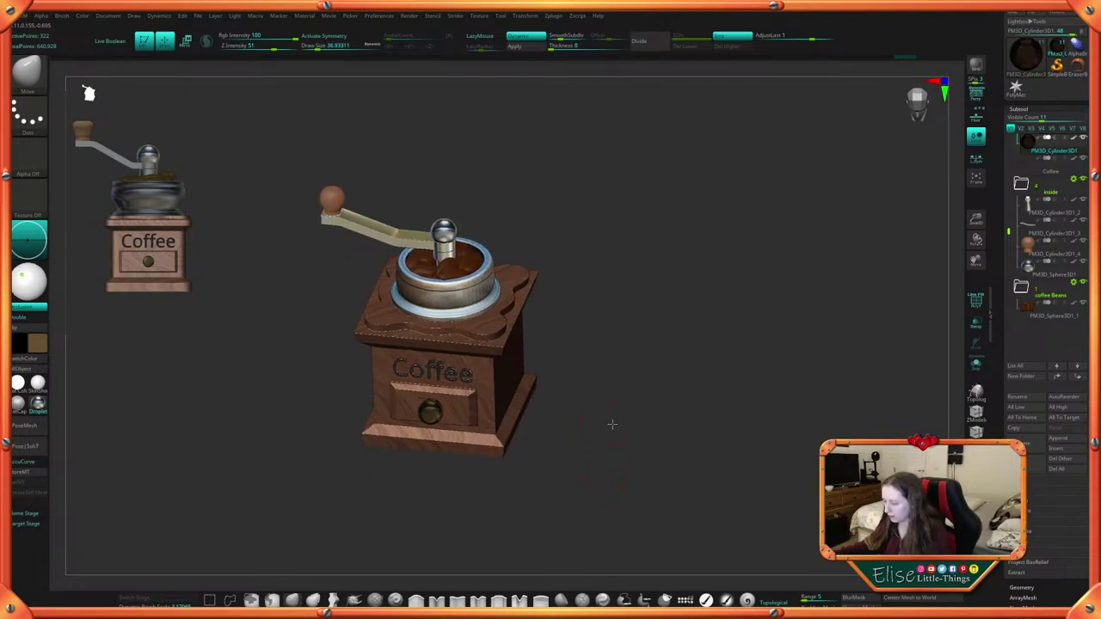
{"action": "left_click_drag", "start_coordinate": [611, 426], "coordinate": [619, 441], "text": "shift"}
{"action": "left_click_drag", "start_coordinate": [625, 420], "coordinate": [654, 450]}
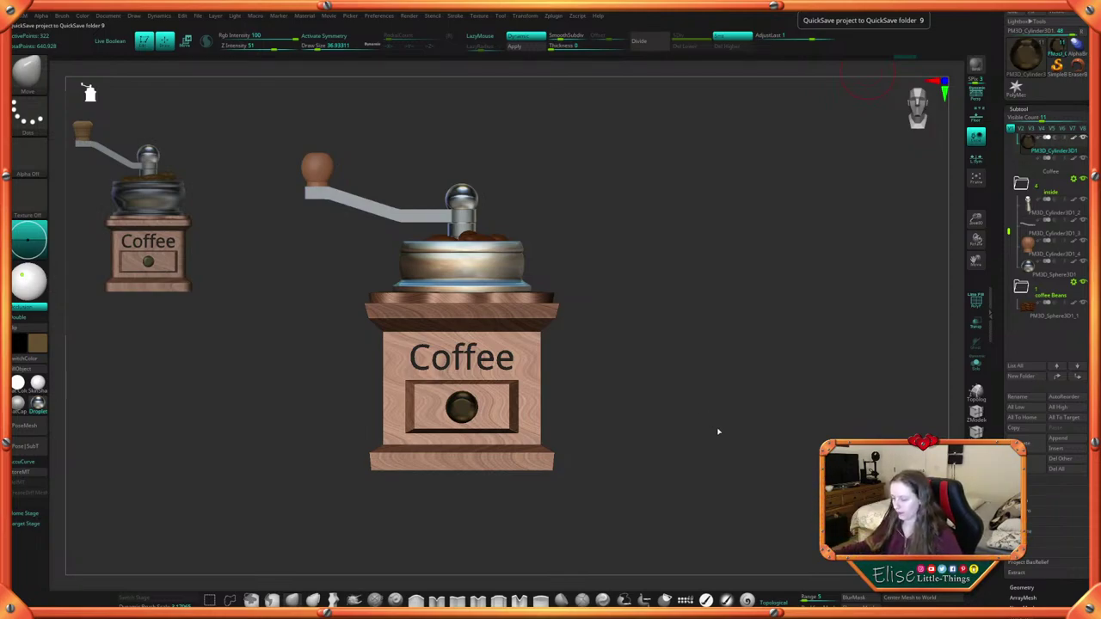
{"action": "left_click_drag", "start_coordinate": [715, 437], "coordinate": [730, 431], "text": "alt"}
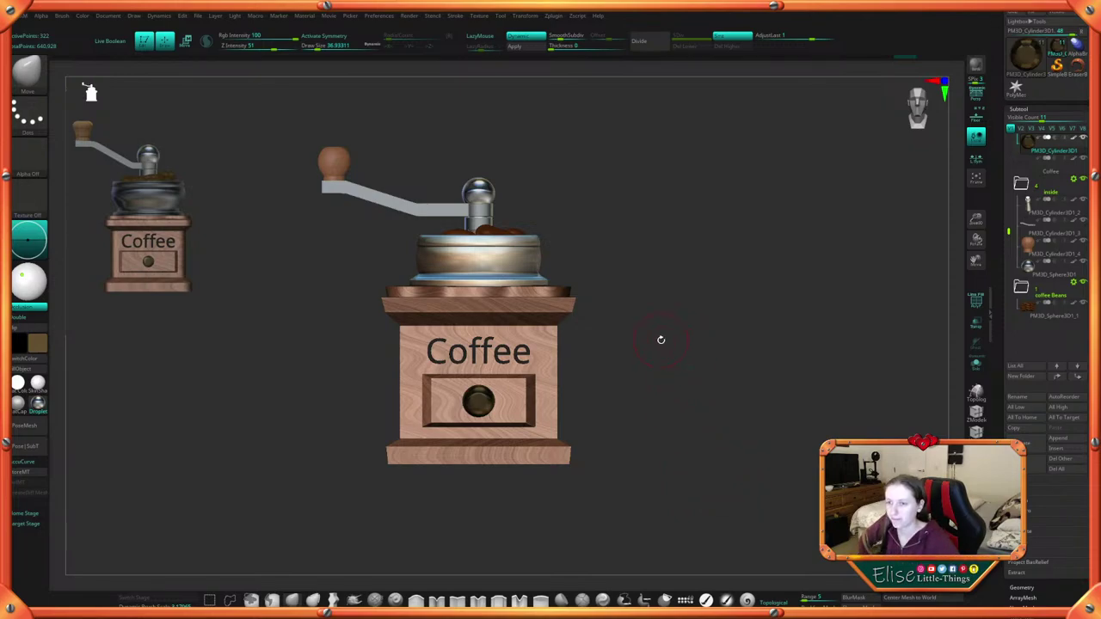
{"action": "left_click_drag", "start_coordinate": [651, 328], "coordinate": [634, 403]}
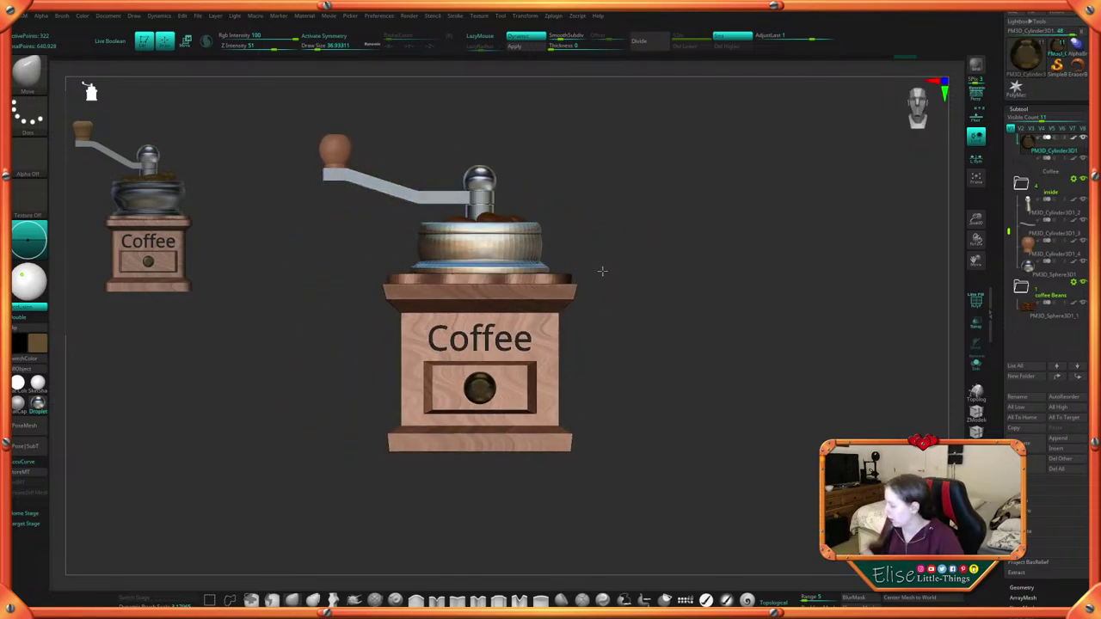
{"action": "left_click_drag", "start_coordinate": [625, 309], "coordinate": [621, 301], "text": "alt"}
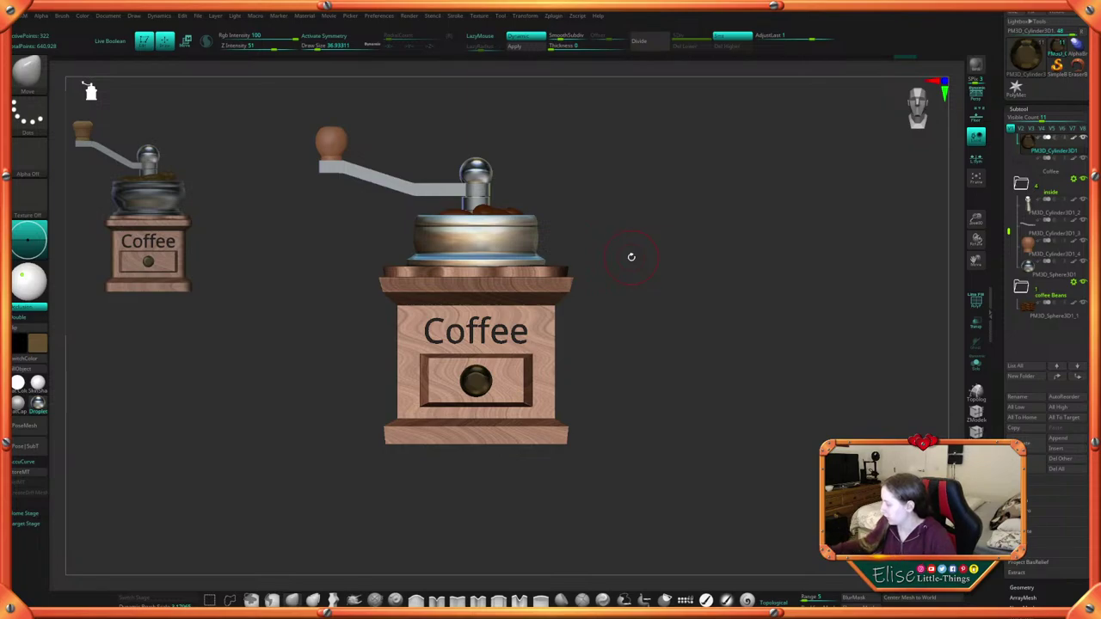
{"action": "left_click_drag", "start_coordinate": [630, 440], "coordinate": [669, 481]}
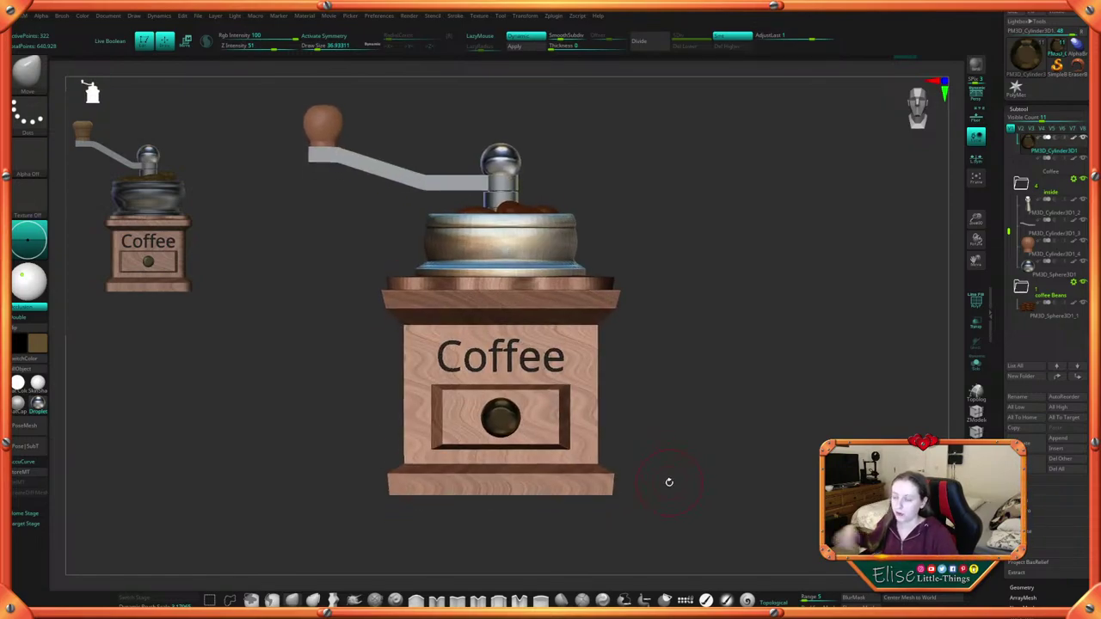